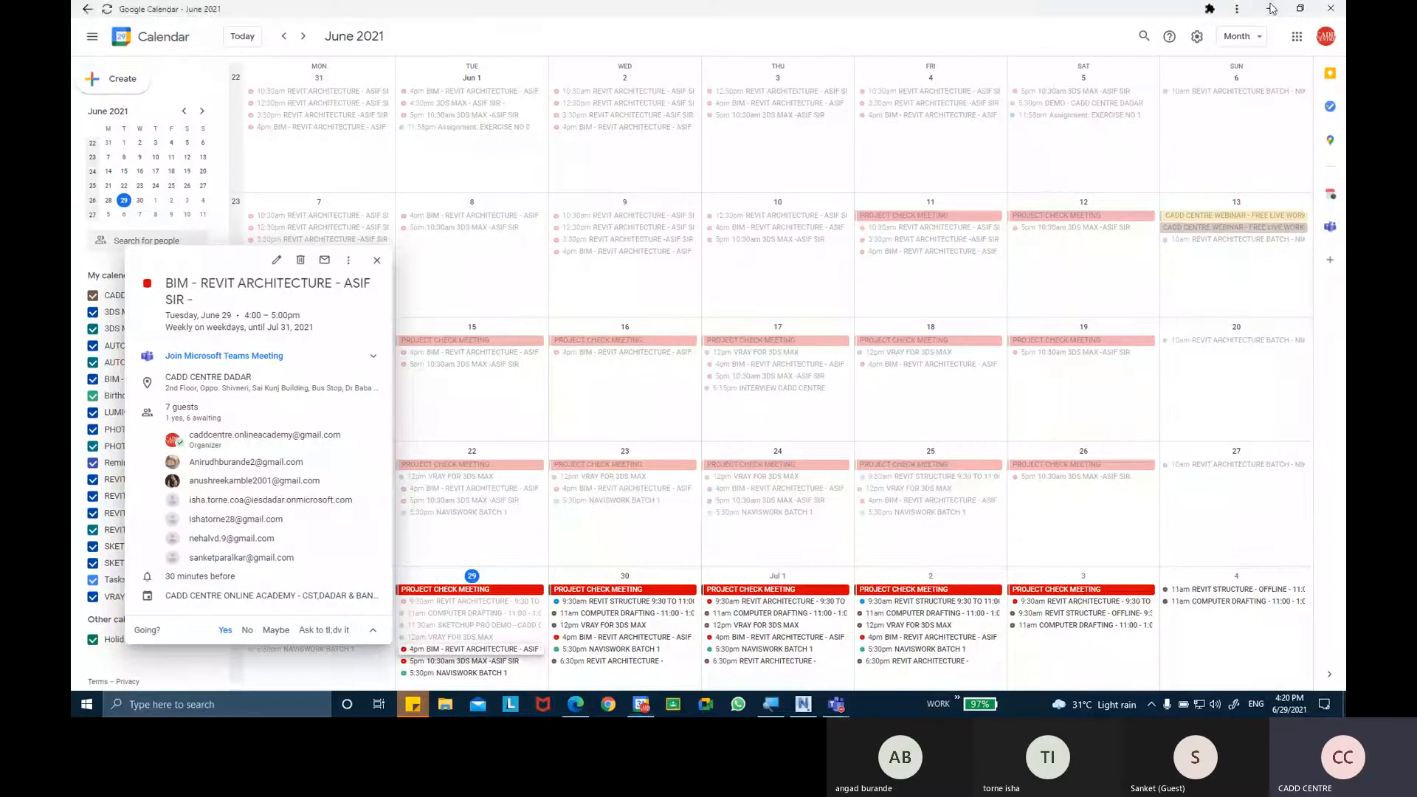
# Minimize the calendar, refresh the desktop and launch Autodesk Revit 2022.
pyautogui.click(1271, 8)
pyautogui.rightClick(654, 253)
pyautogui.click(690, 293)
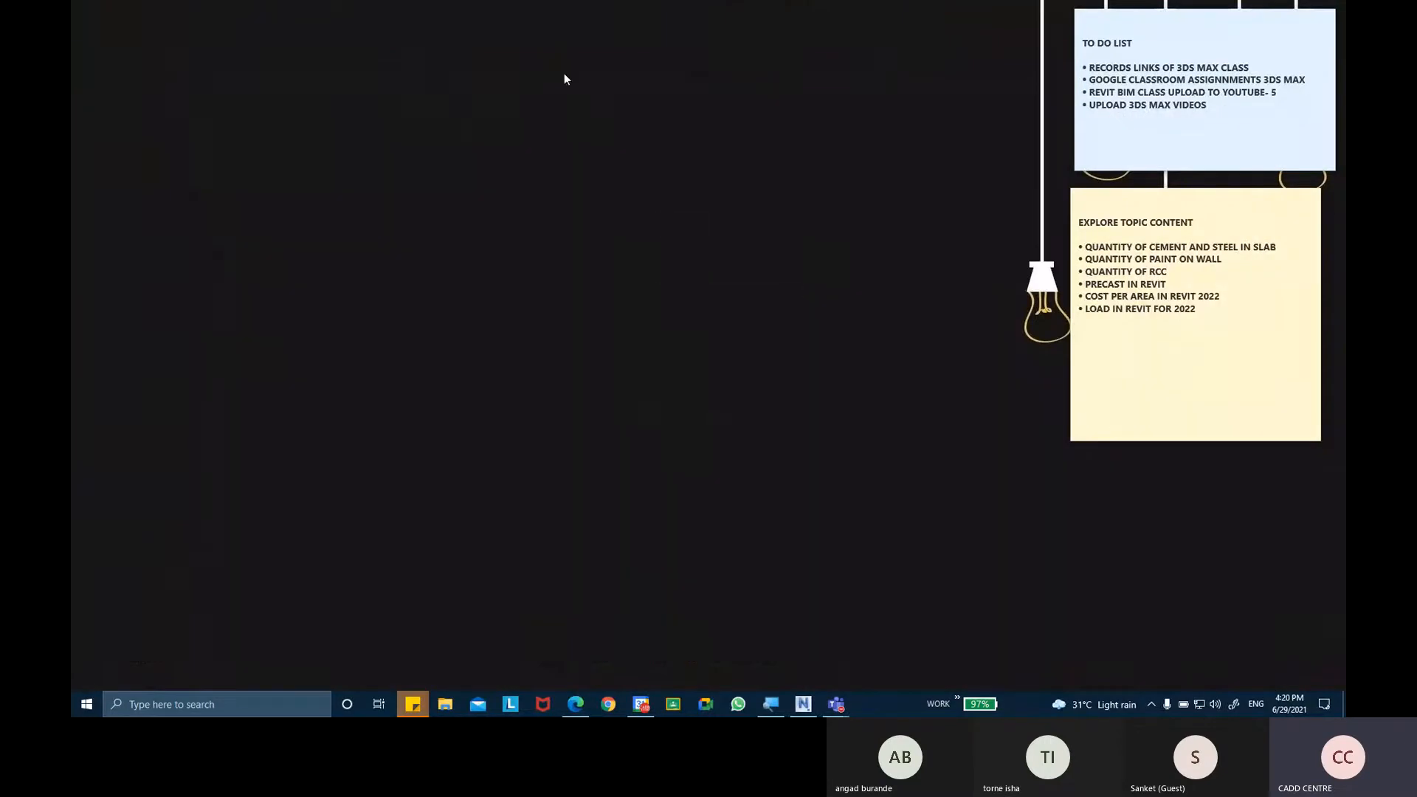
pyautogui.doubleClick(558, 41)
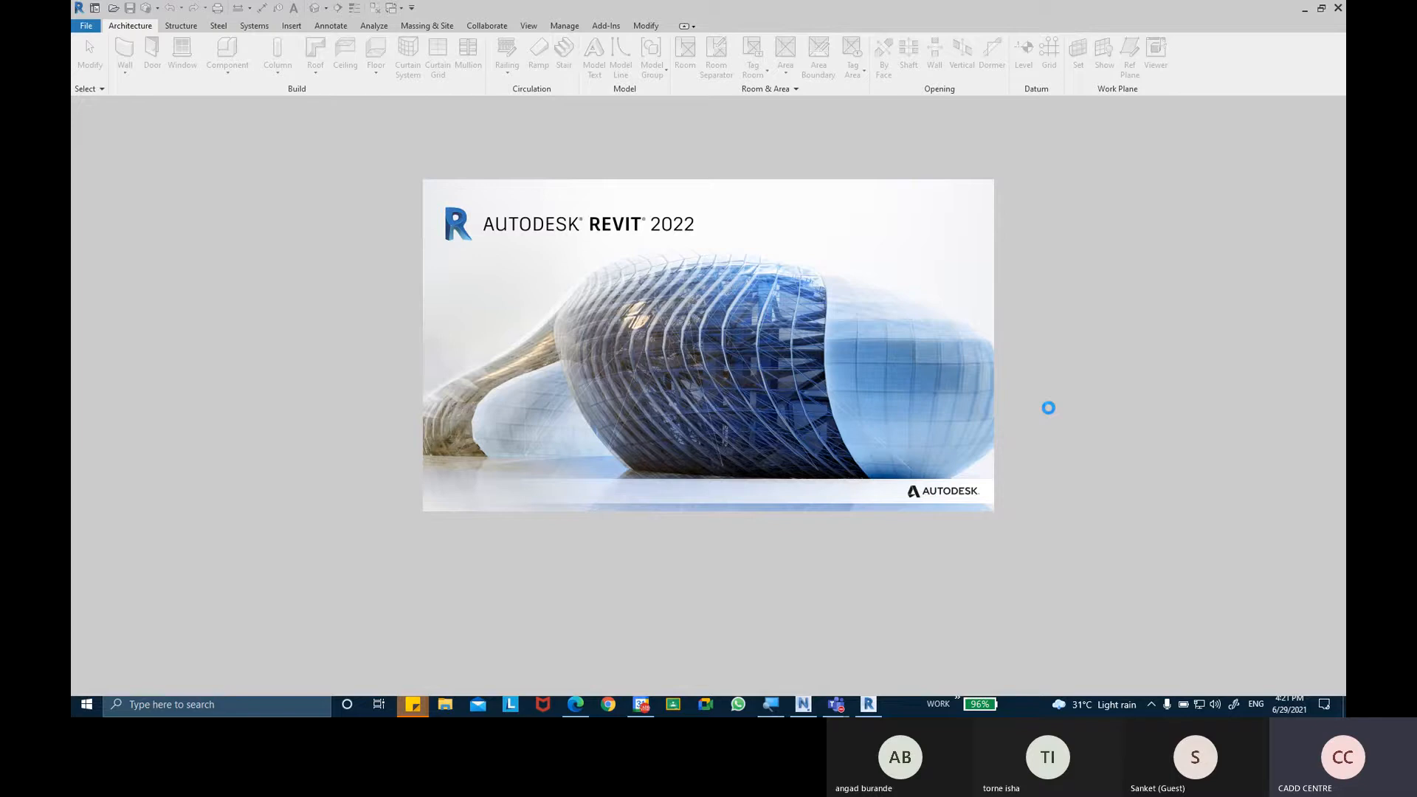
# Switch to Microsoft Whiteboard and examine the saved railing diagram with its posts, balusters, top rail and bottom rails.
pyautogui.click(1153, 704)
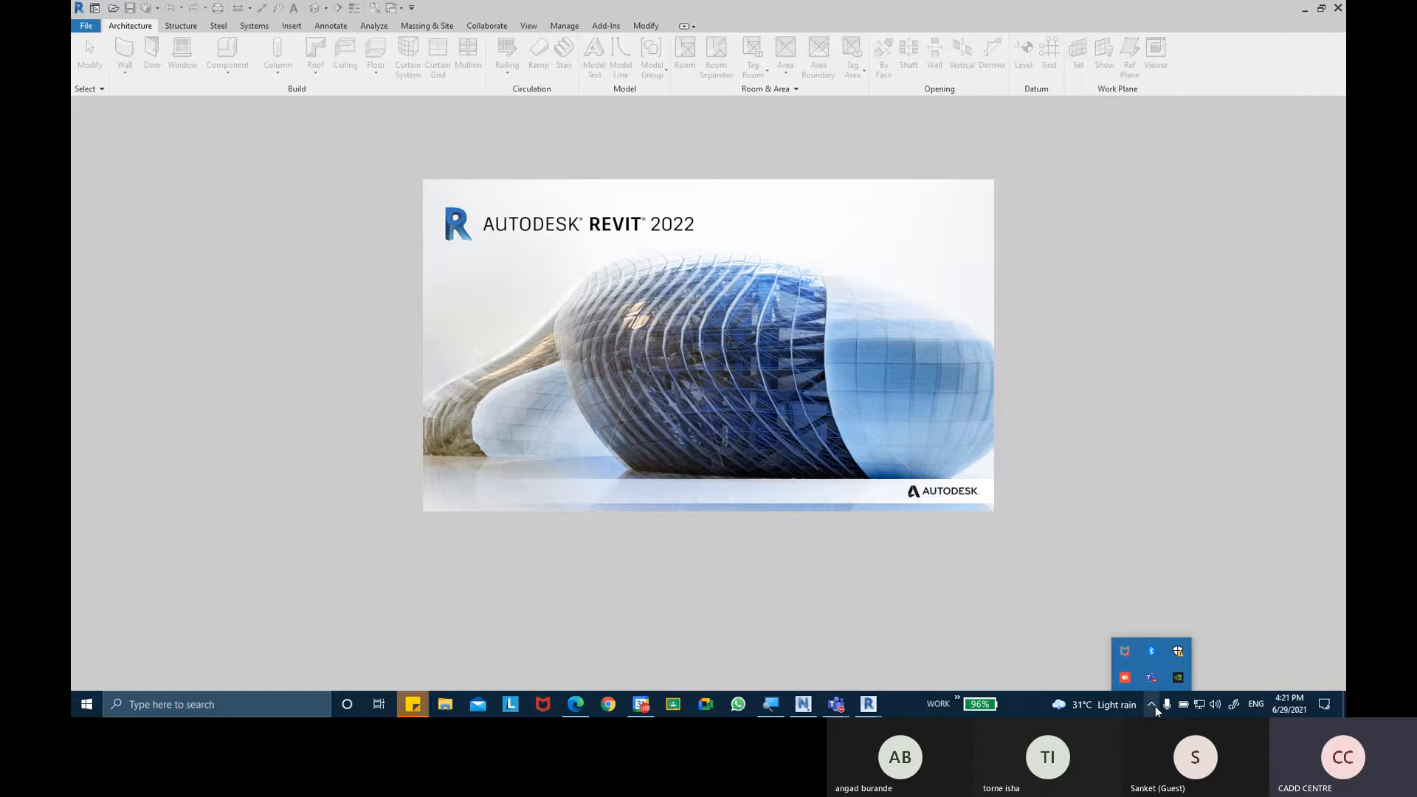
pyautogui.click(1153, 705)
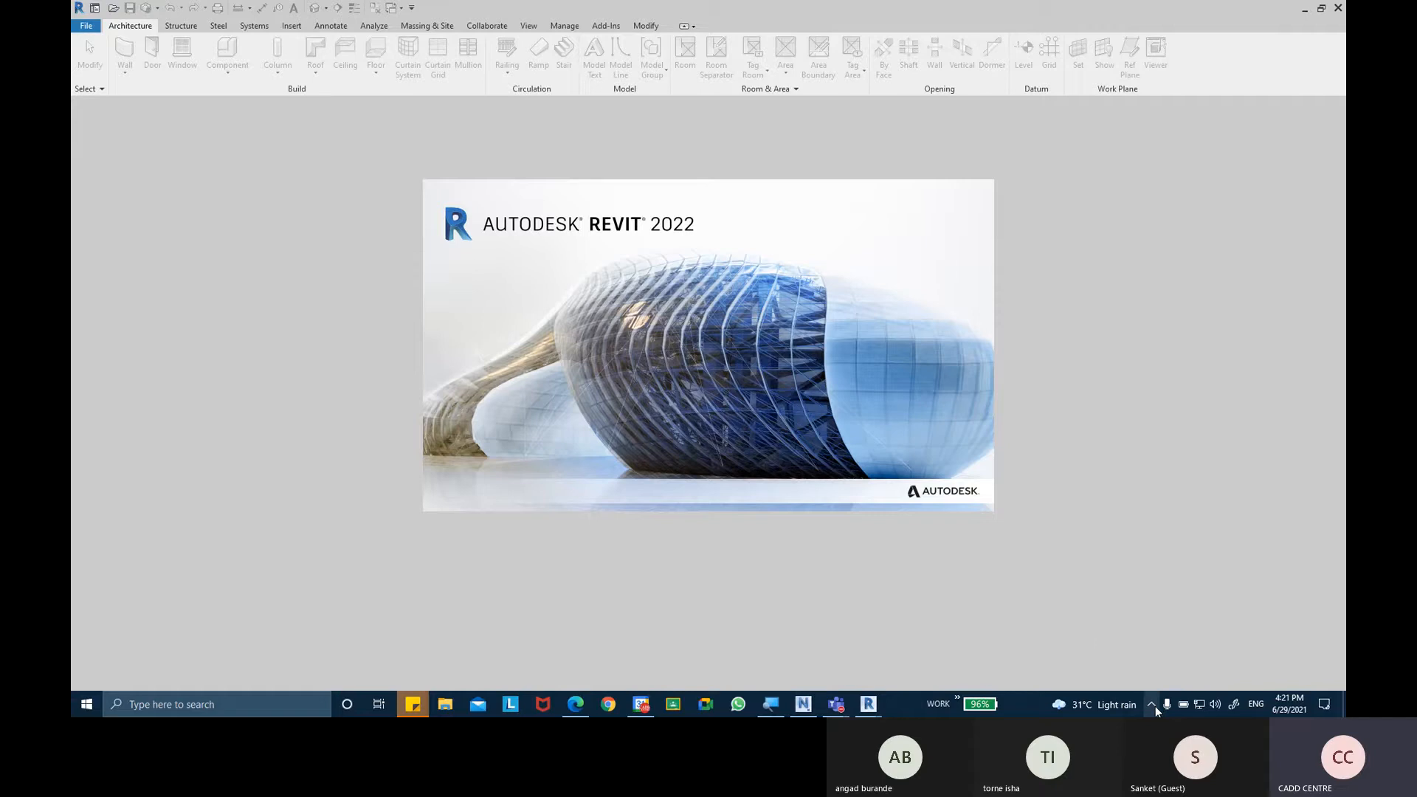
pyautogui.click(1234, 704)
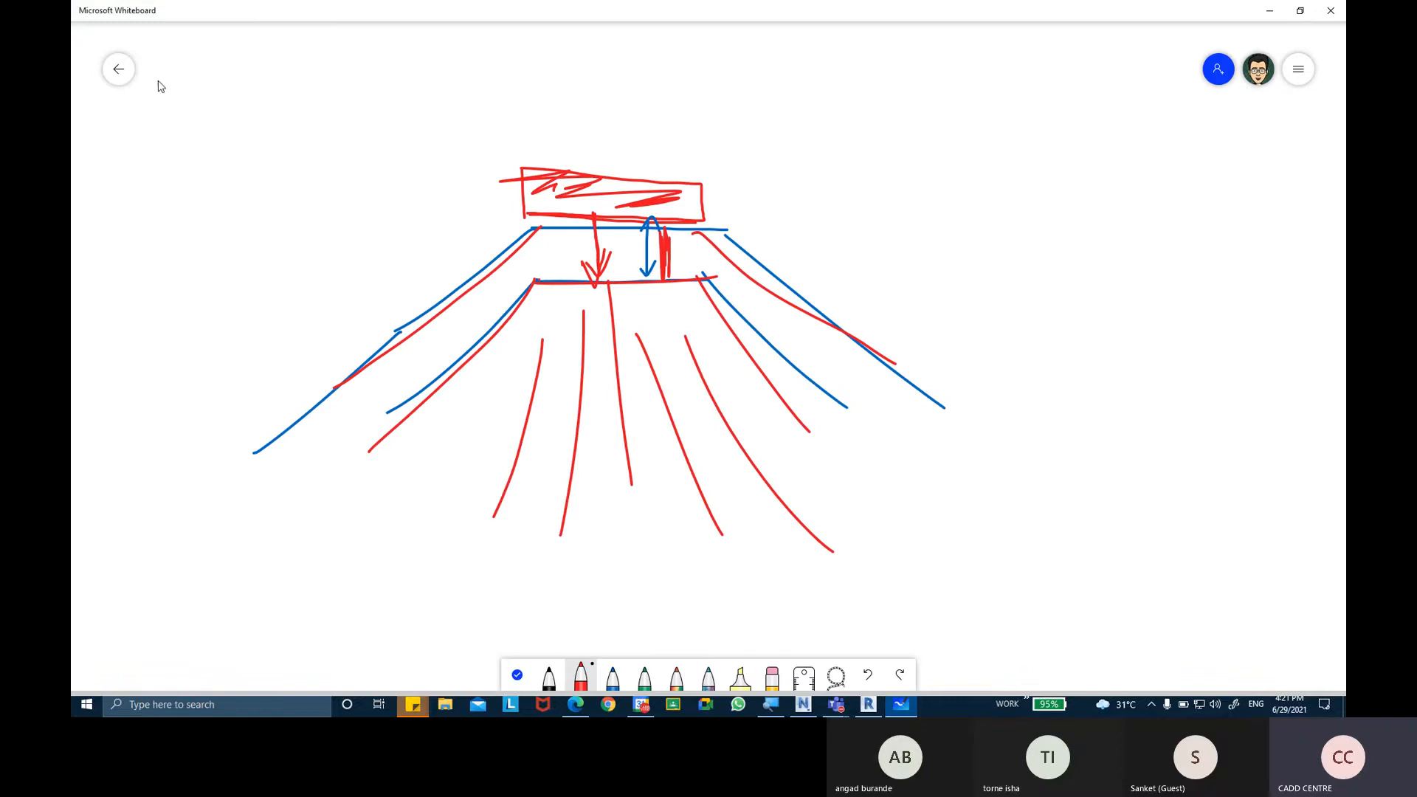
pyautogui.click(119, 70)
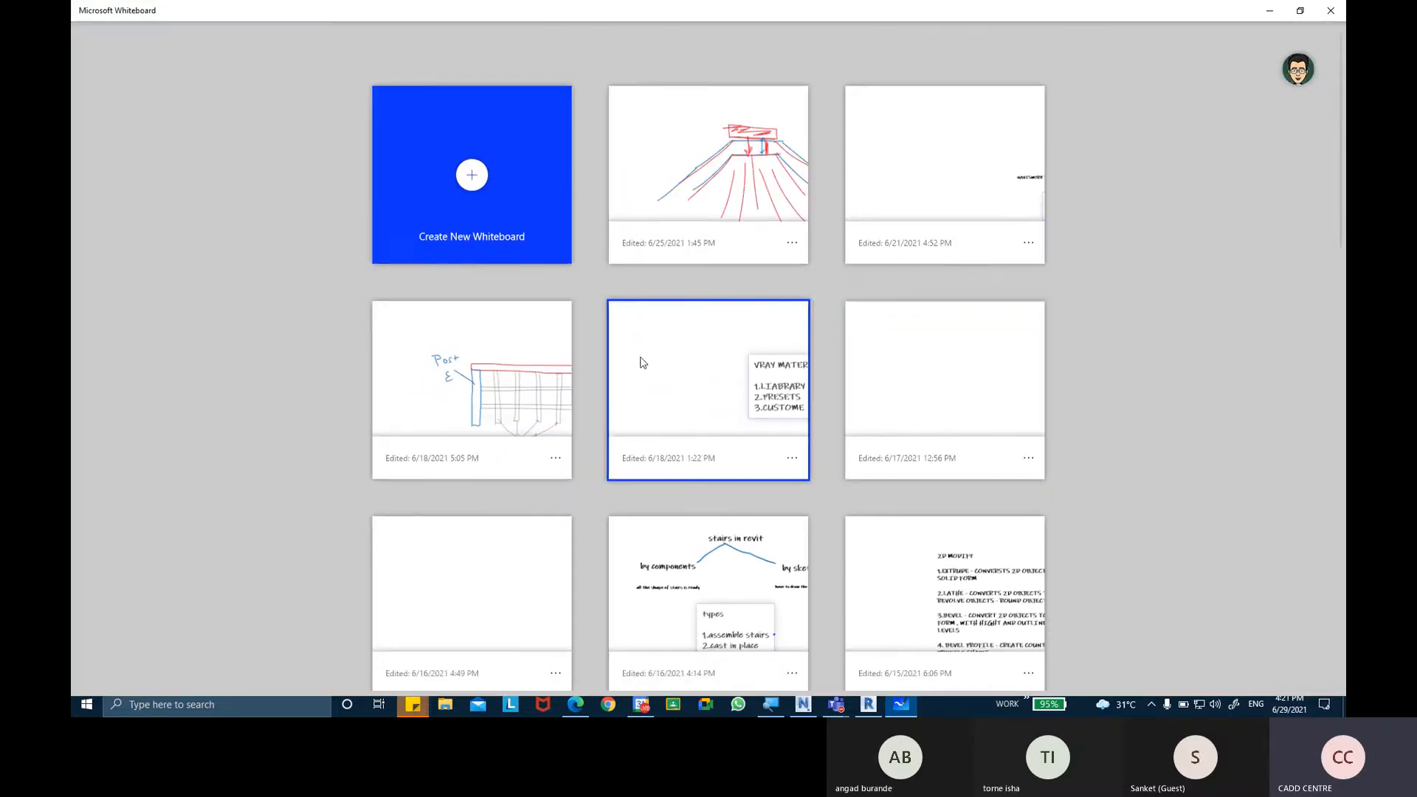
pyautogui.click(497, 360)
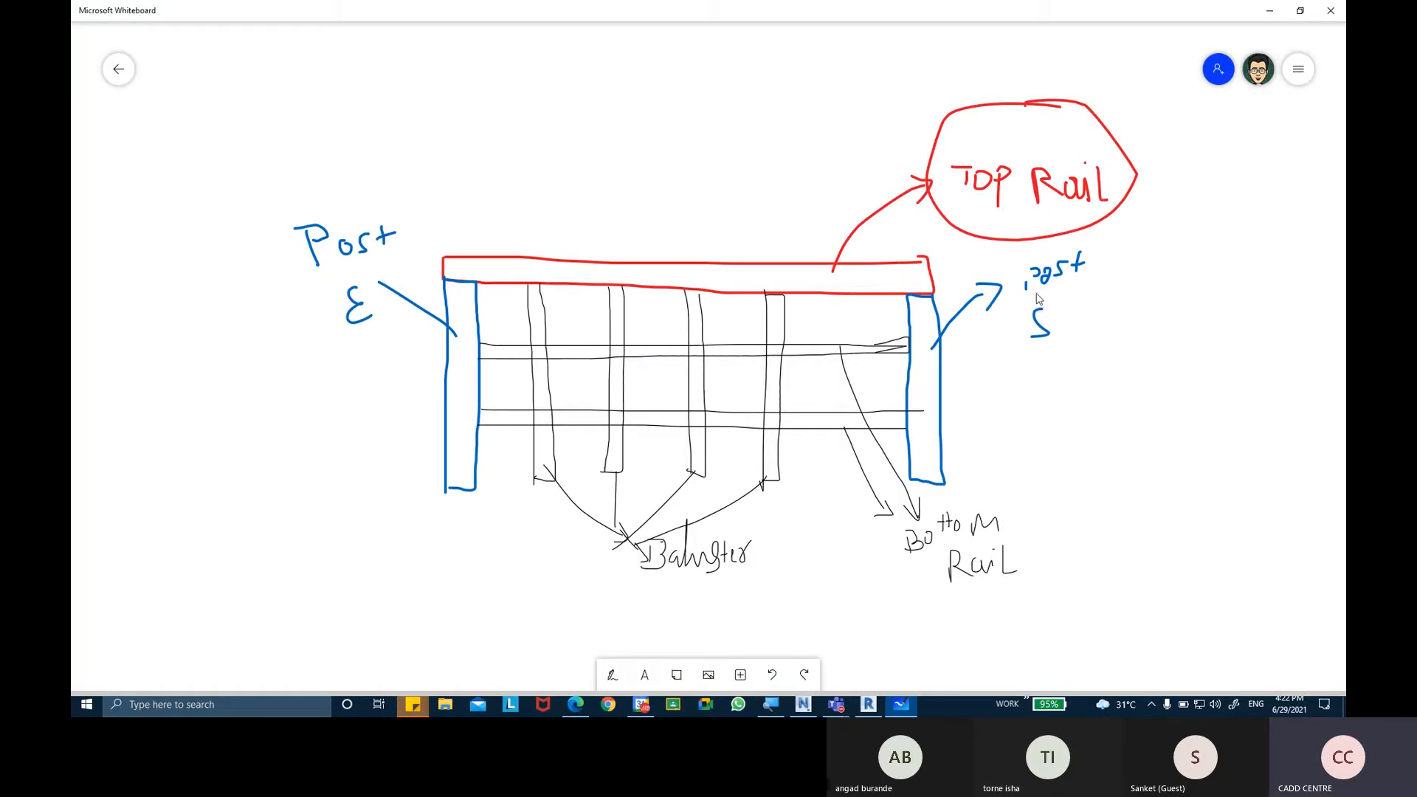
pyautogui.press('ctrl')
pyautogui.press('ctrl')
pyautogui.press('ctrl')
pyautogui.press('ctrl')
pyautogui.press('ctrl')
pyautogui.press('ctrl')
pyautogui.press('ctrl')
pyautogui.press('ctrl')
# Switch to Revit and open the recent model Project1.
pyautogui.click(868, 706)
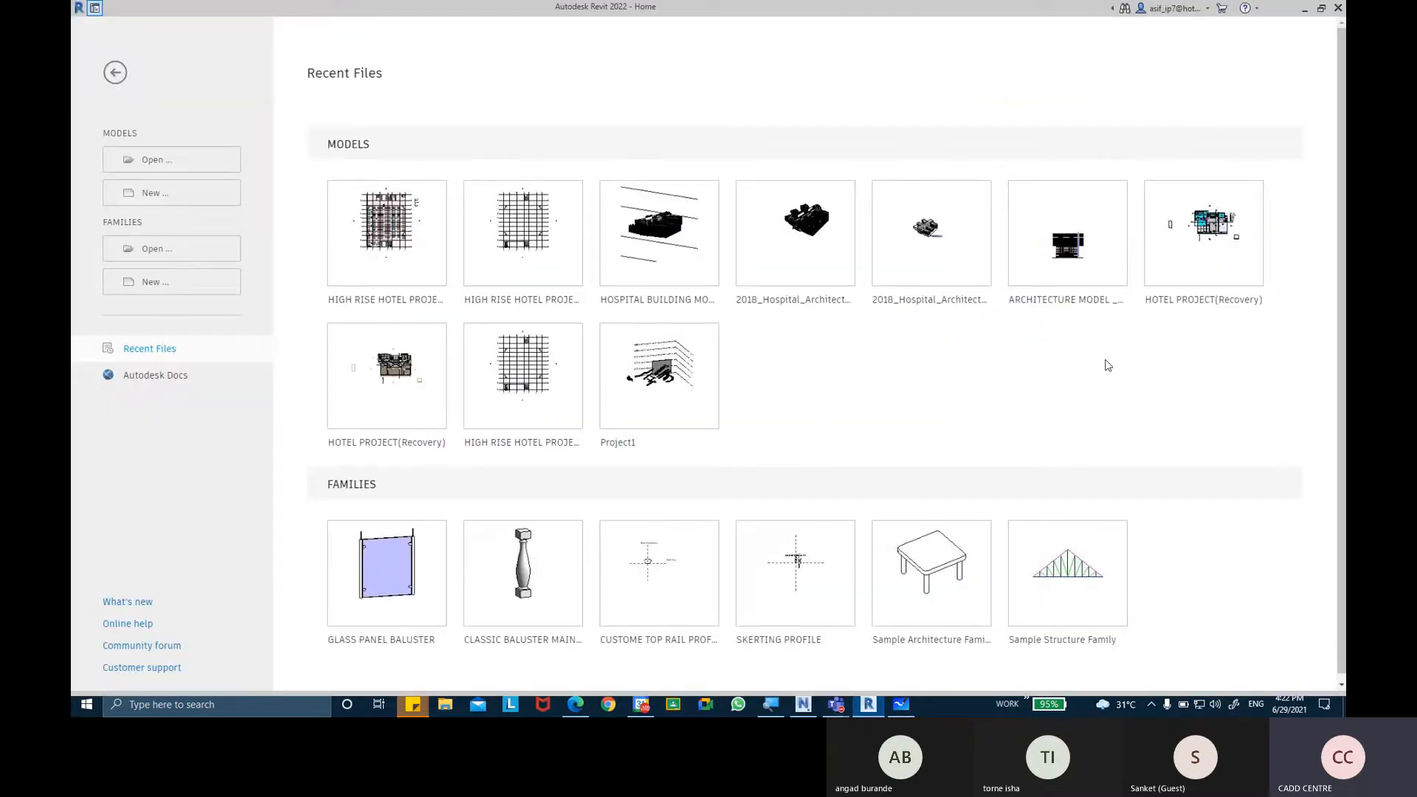
pyautogui.click(629, 447)
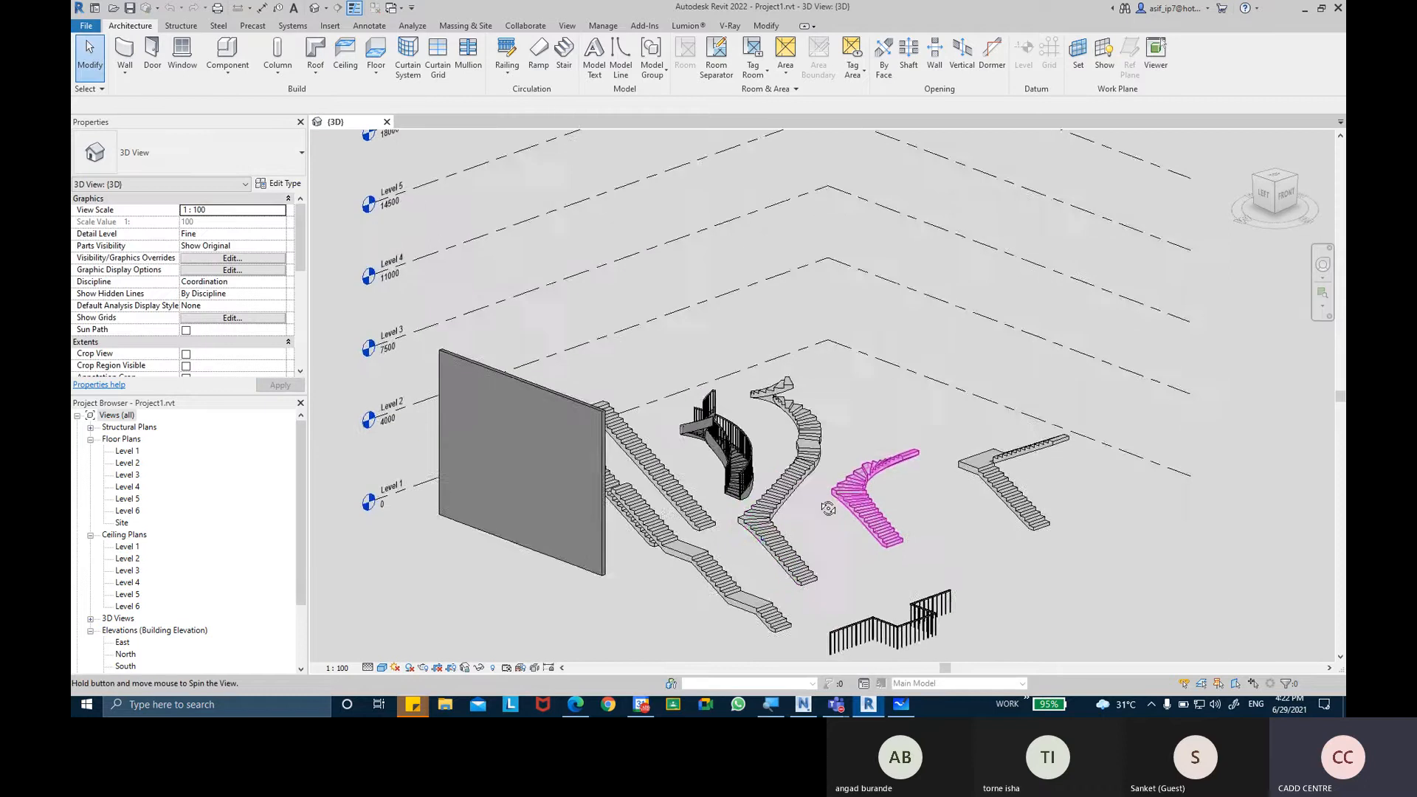
# Examine the existing stairs in the 3D view, especially the wall-mounted handrail and railing on the wooden-tread stair.
pyautogui.keyDown('shift'); pyautogui.moveTo(820, 549); pyautogui.dragTo(724, 340, button='middle'); pyautogui.keyUp('shift')
pyautogui.scroll(3, 634, 366)
pyautogui.keyDown('shift'); pyautogui.moveTo(751, 393); pyautogui.dragTo(660, 378, button='middle'); pyautogui.keyUp('shift')
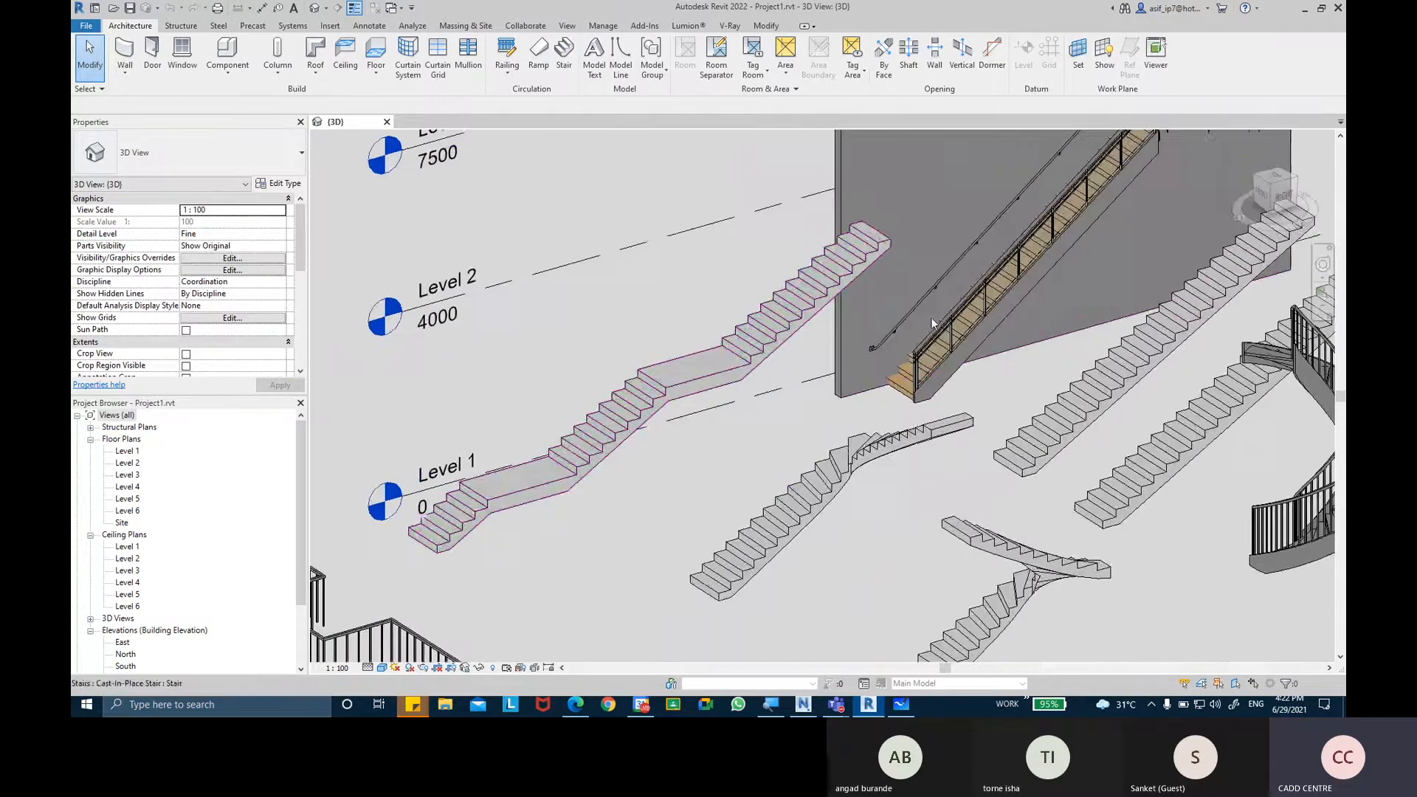
pyautogui.scroll(7, 937, 304)
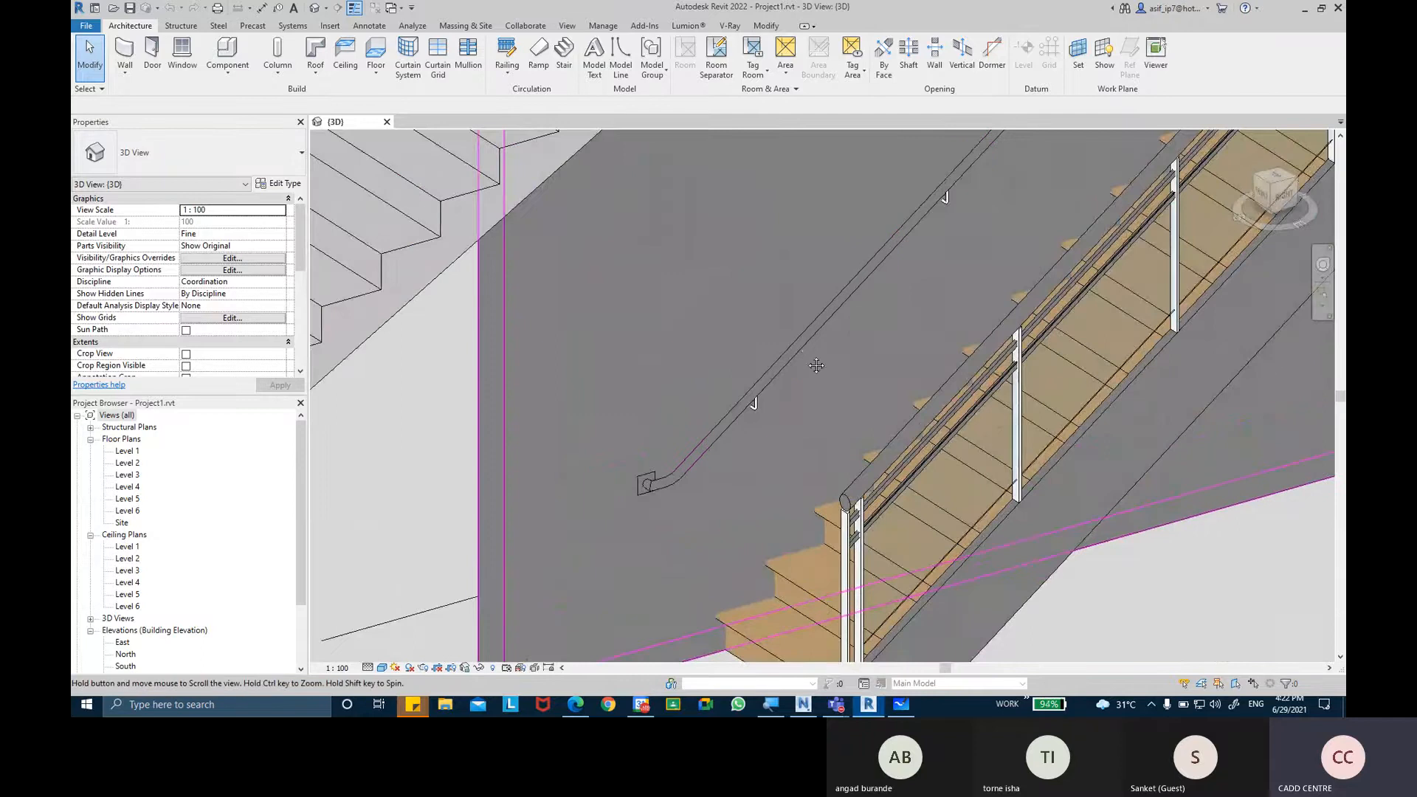
pyautogui.keyDown('shift'); pyautogui.moveTo(745, 420); pyautogui.dragTo(819, 374, button='middle'); pyautogui.keyUp('shift')
pyautogui.scroll(-3, 794, 367)
pyautogui.scroll(-3, 769, 313)
pyautogui.moveTo(922, 371); pyautogui.dragTo(869, 361, button='middle')
pyautogui.scroll(2, 870, 366)
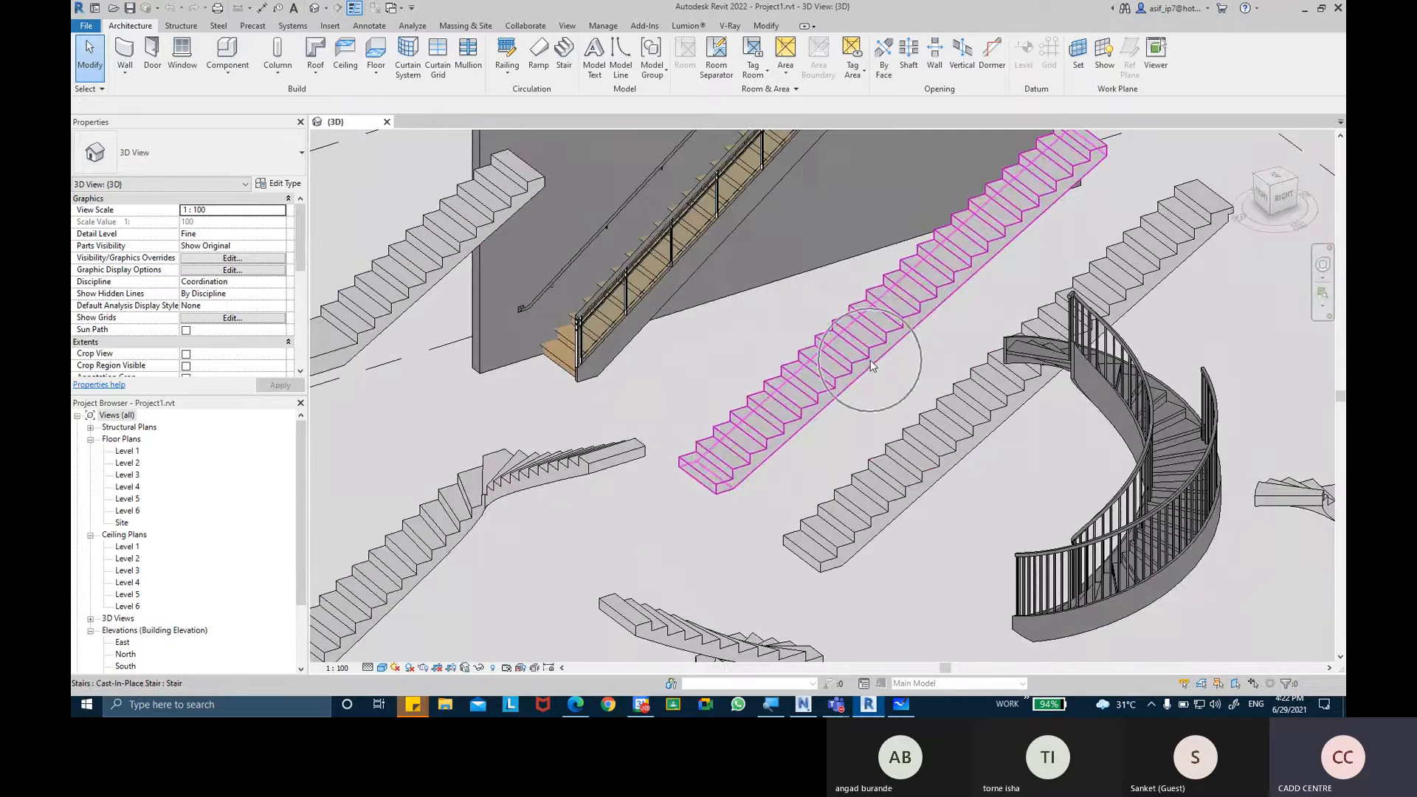
# Place the 1100mm railing type on the treads of the straight cast-in-place stair next to the wooden-tread stair.
pyautogui.click(516, 74)
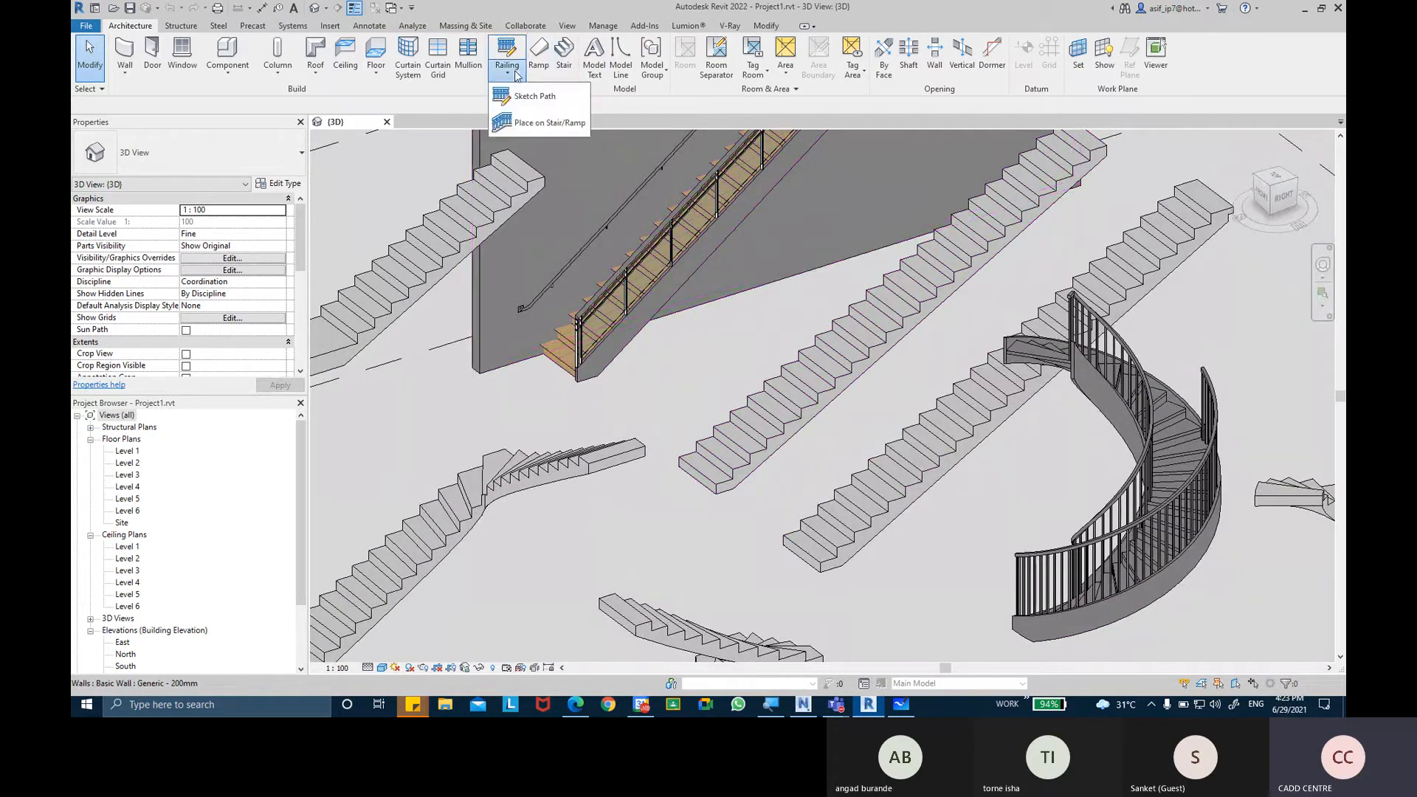
pyautogui.click(549, 124)
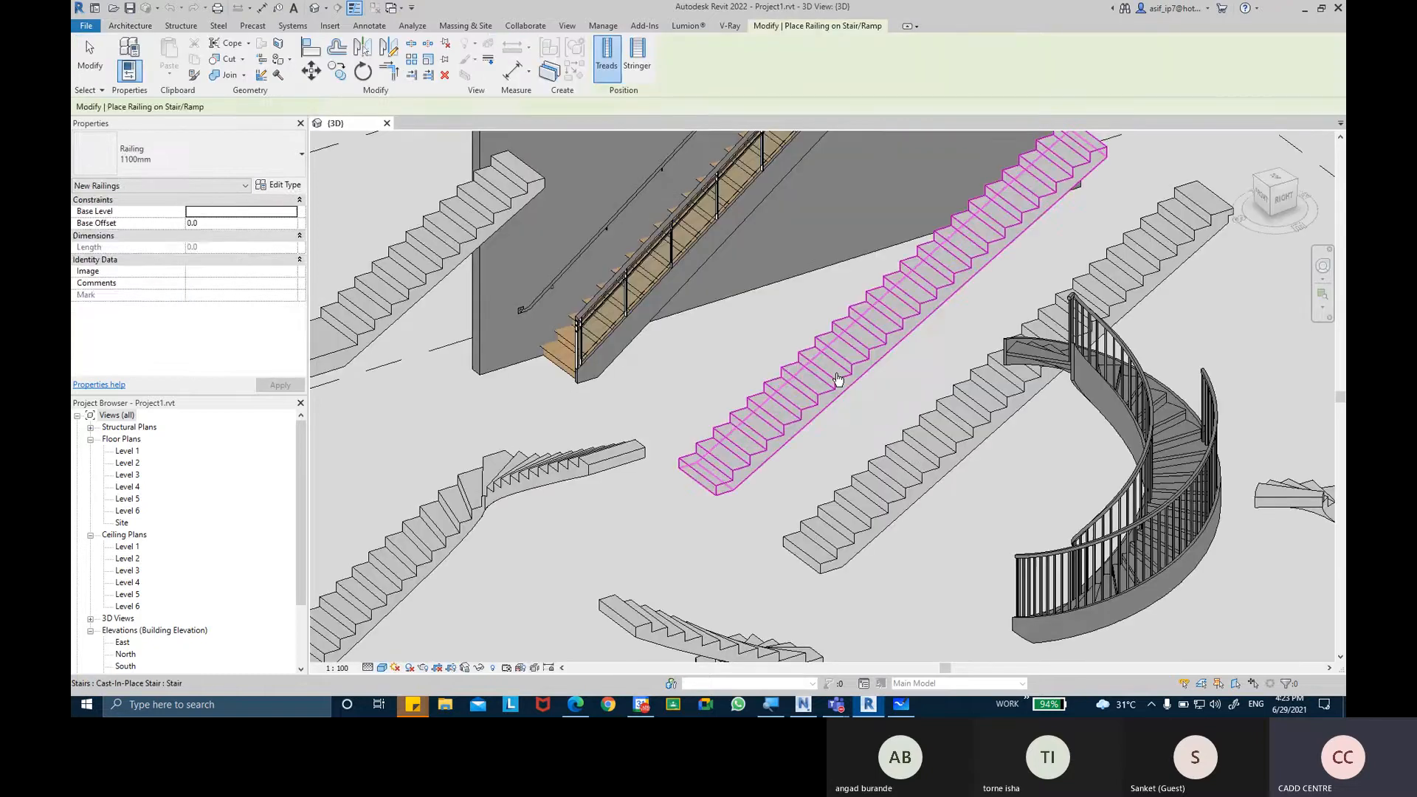
pyautogui.click(837, 378)
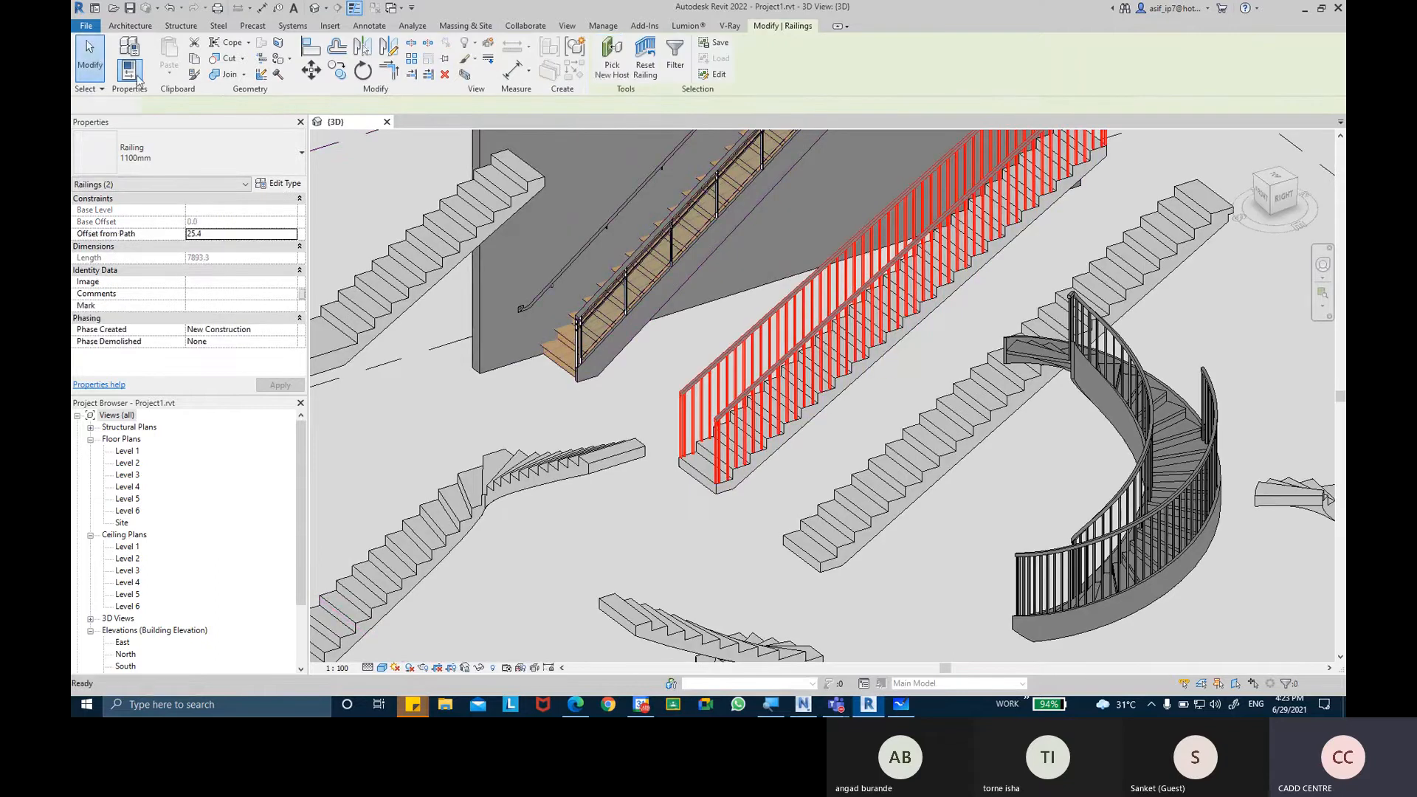
pyautogui.press('Escape')
# Delete the near-side railing of the straight stair, keeping the one on its far side.
pyautogui.scroll(2, 819, 387)
pyautogui.keyDown('shift'); pyautogui.moveTo(827, 394); pyautogui.dragTo(862, 407, button='middle'); pyautogui.keyUp('shift')
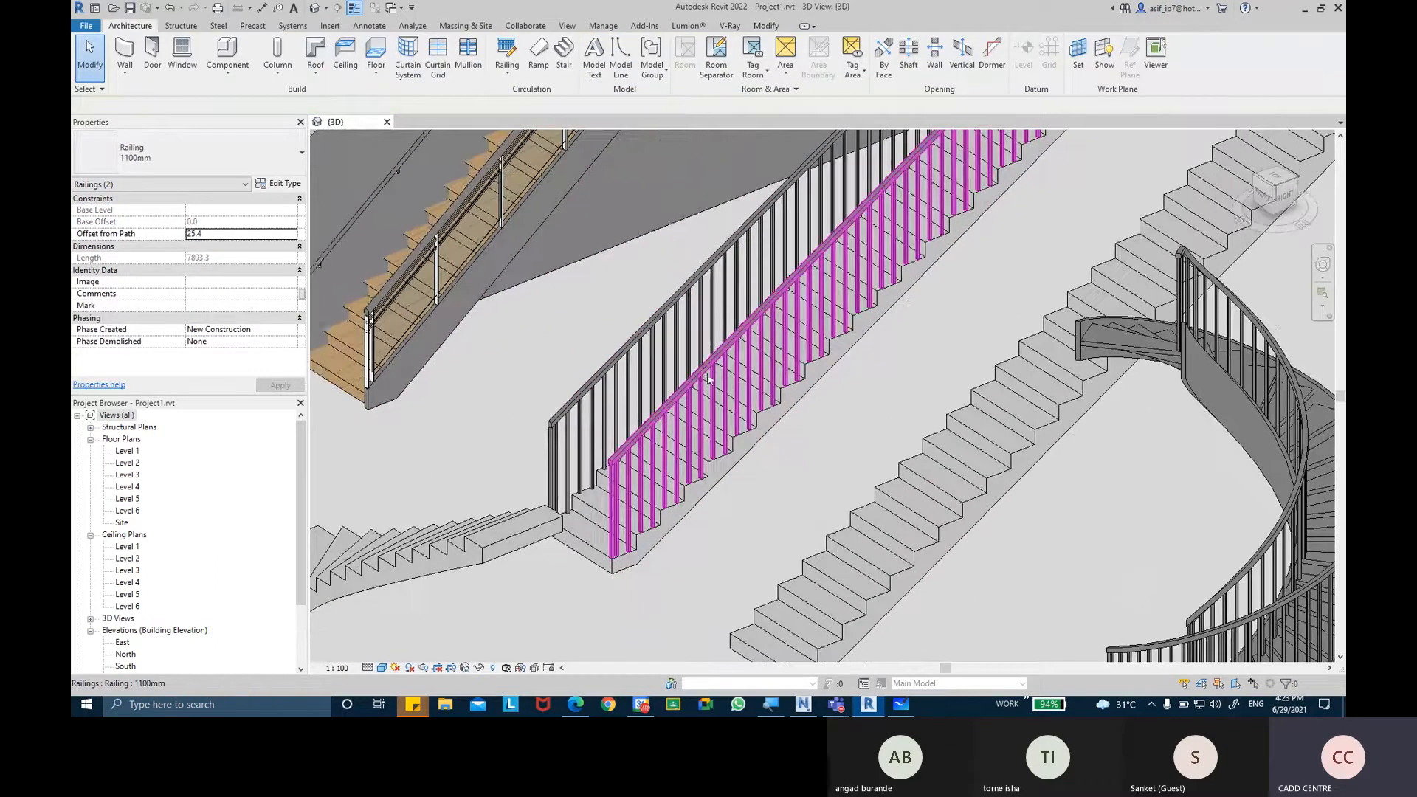
pyautogui.click(703, 377)
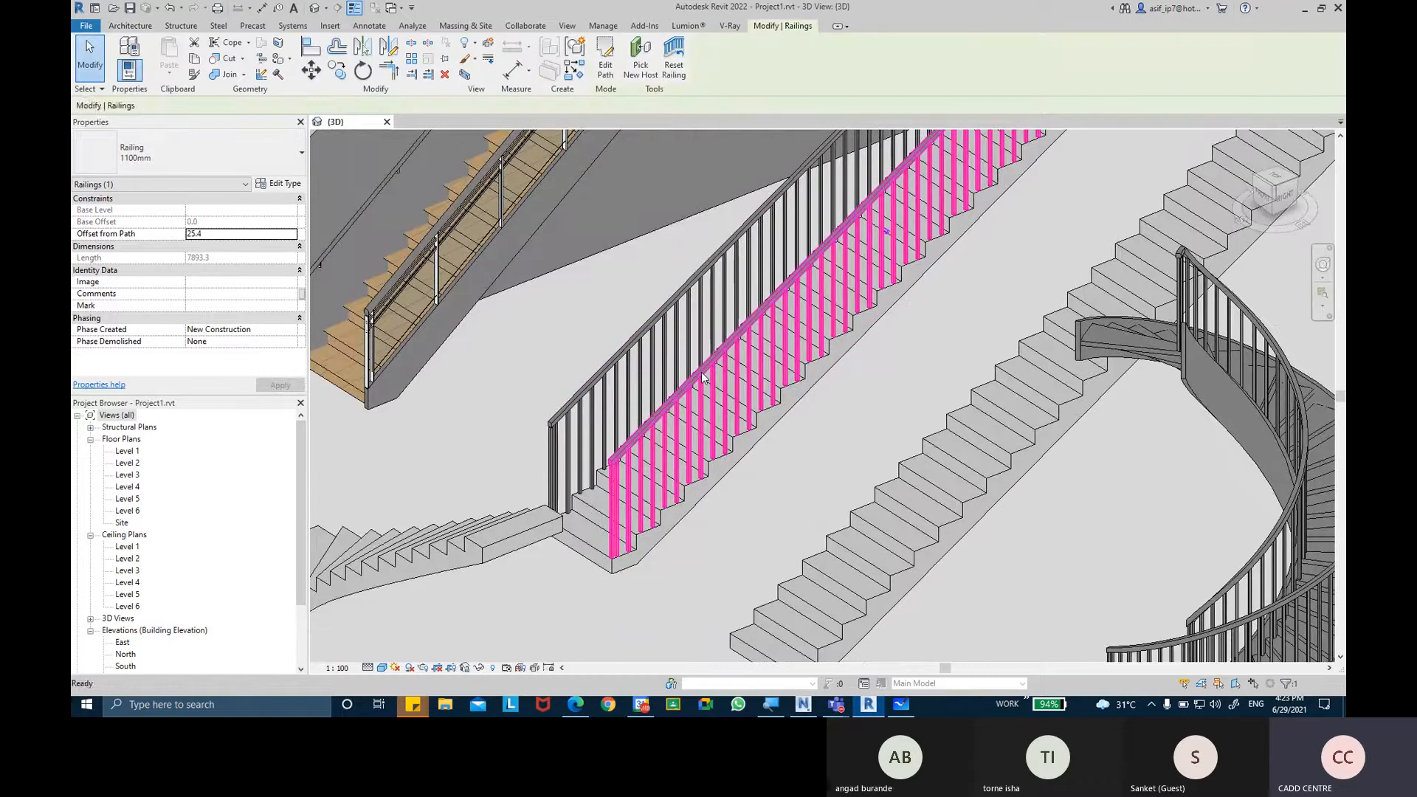
pyautogui.press('Delete')
# Duplicate the remaining railing's type under the name 900MM RAILS WITH BOTTTOM RAILS.
pyautogui.scroll(2, 690, 377)
pyautogui.click(628, 340)
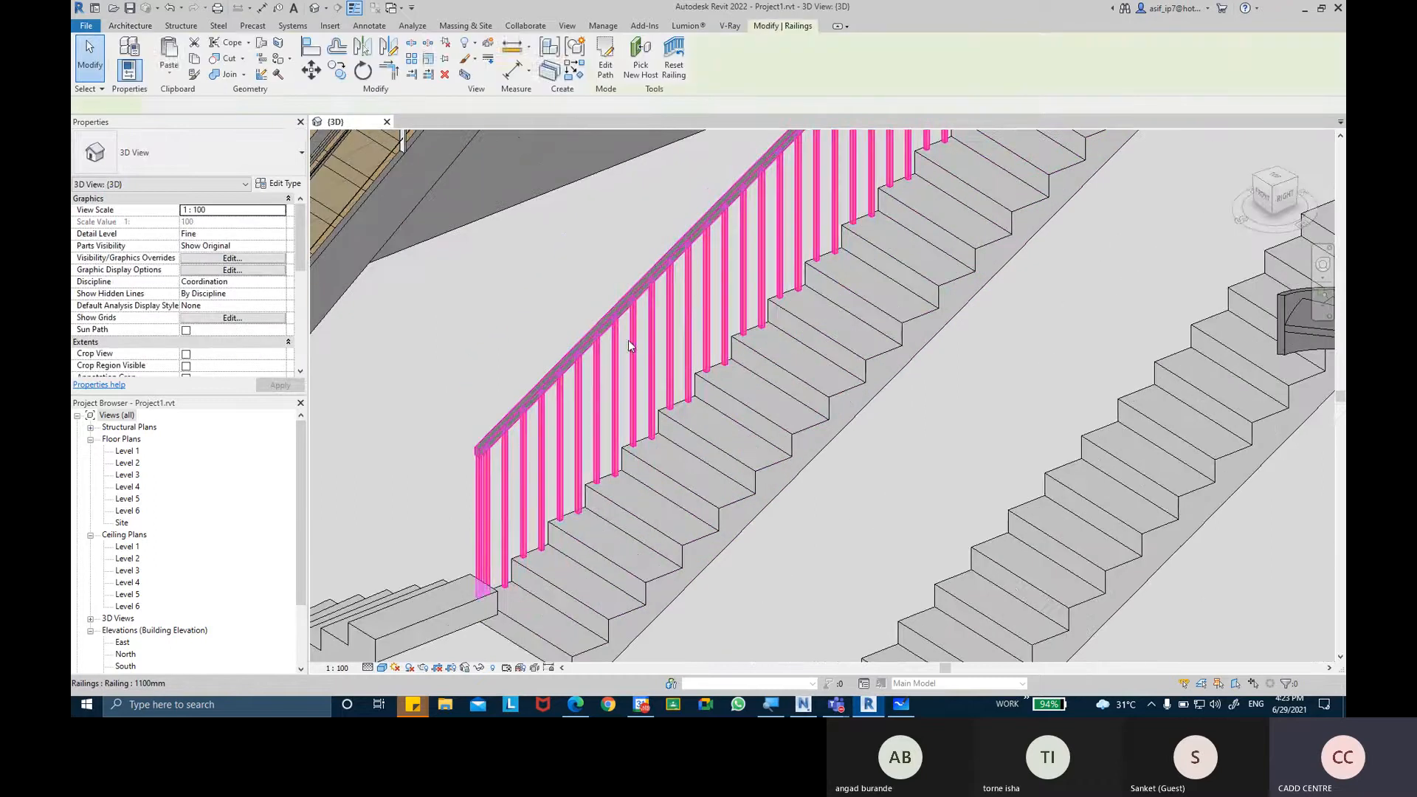
pyautogui.keyDown('shift'); pyautogui.moveTo(740, 361); pyautogui.dragTo(473, 383, button='middle'); pyautogui.keyUp('shift')
pyautogui.scroll(-5, 473, 383)
pyautogui.scroll(6, 433, 439)
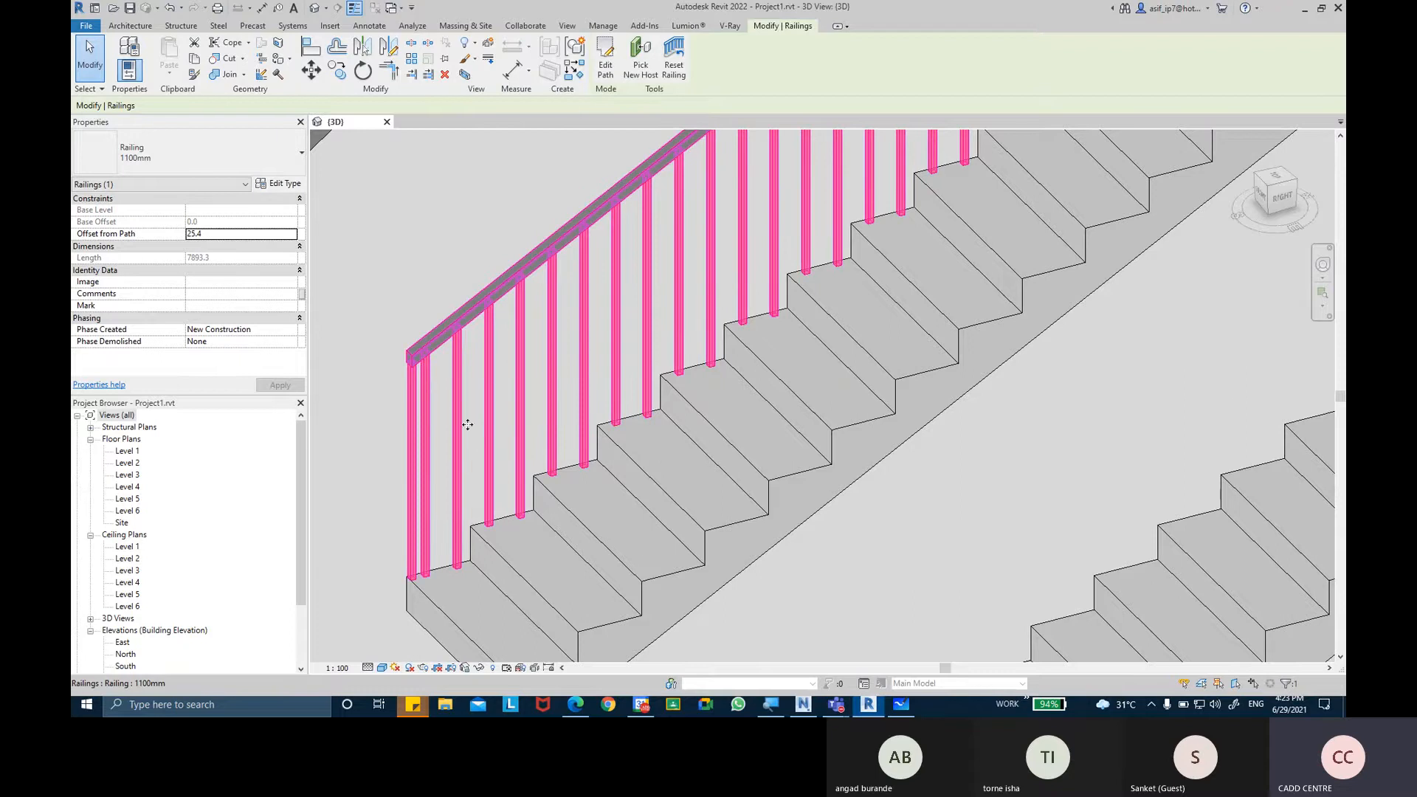
pyautogui.click(280, 184)
pyautogui.moveTo(310, 140); pyautogui.dragTo(724, 99)
pyautogui.click(839, 150)
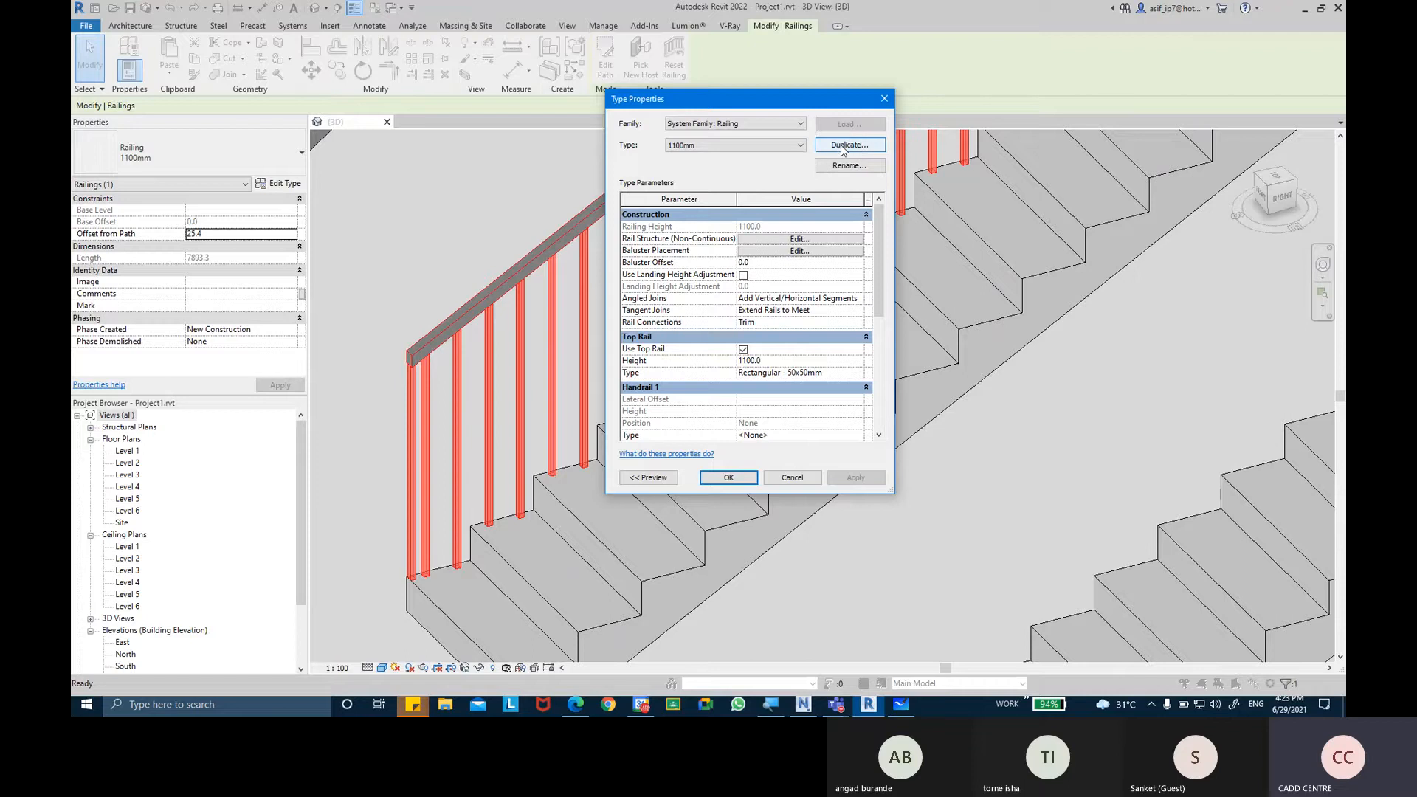
pyautogui.click(842, 147)
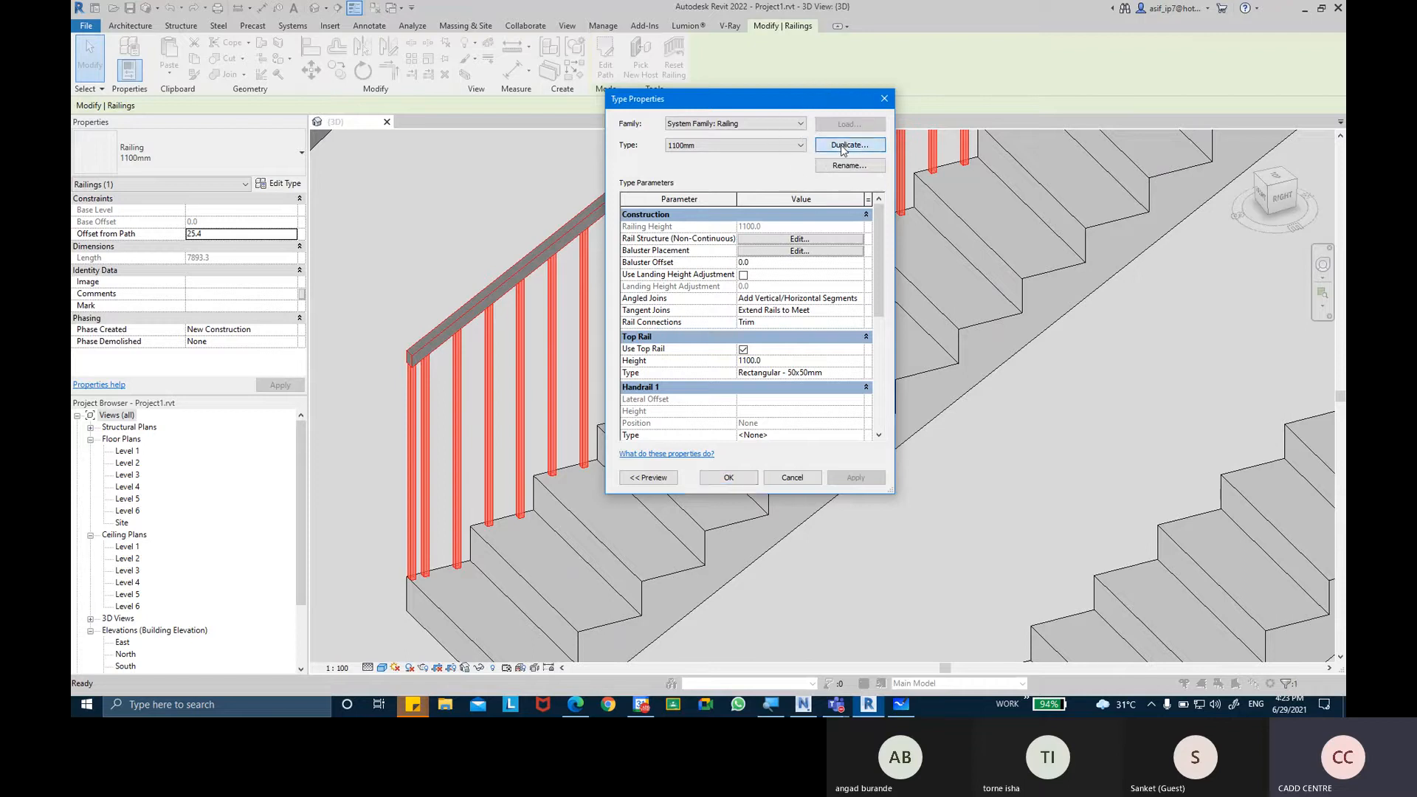
pyautogui.press('BackSpace')
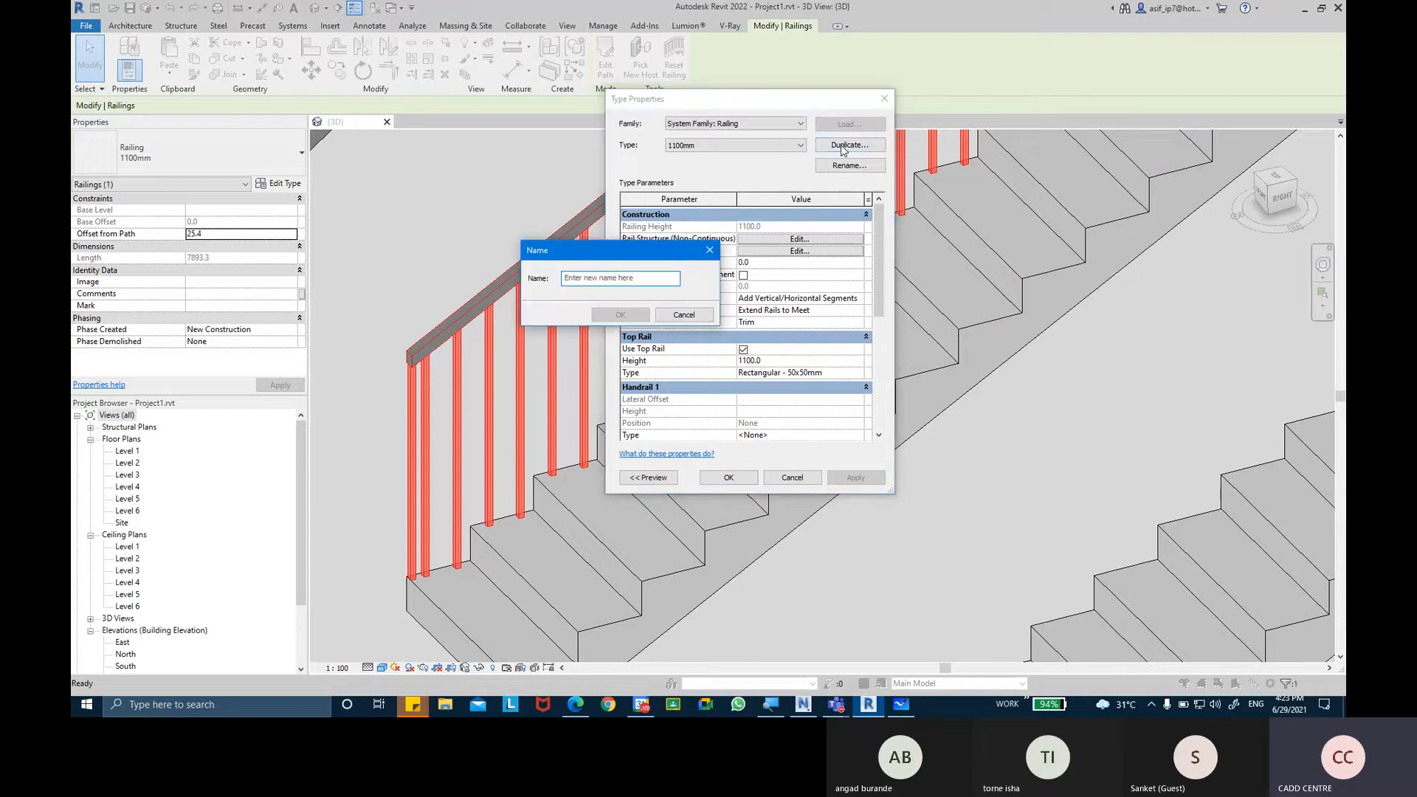
pyautogui.write('900')
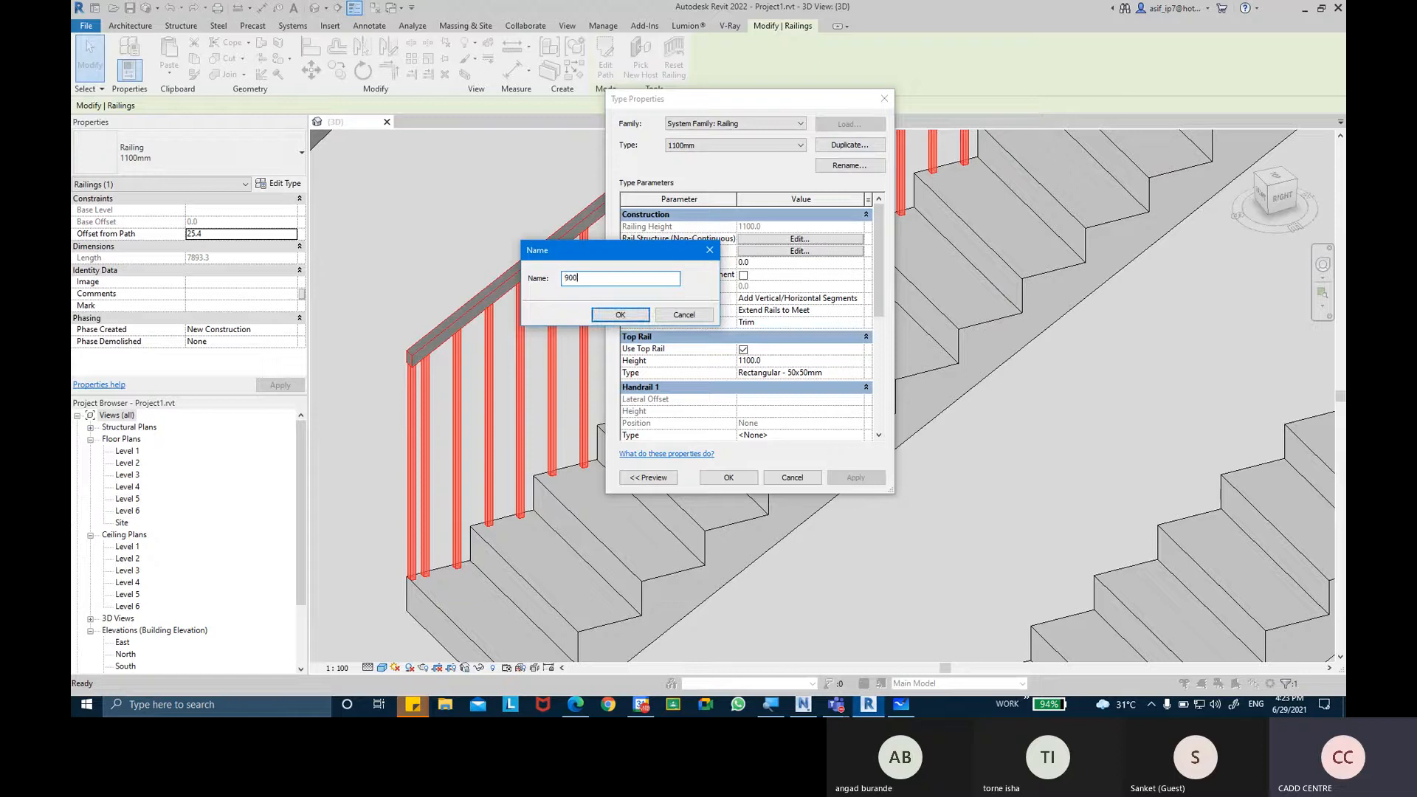
pyautogui.write('MM RAILS WITH BO')
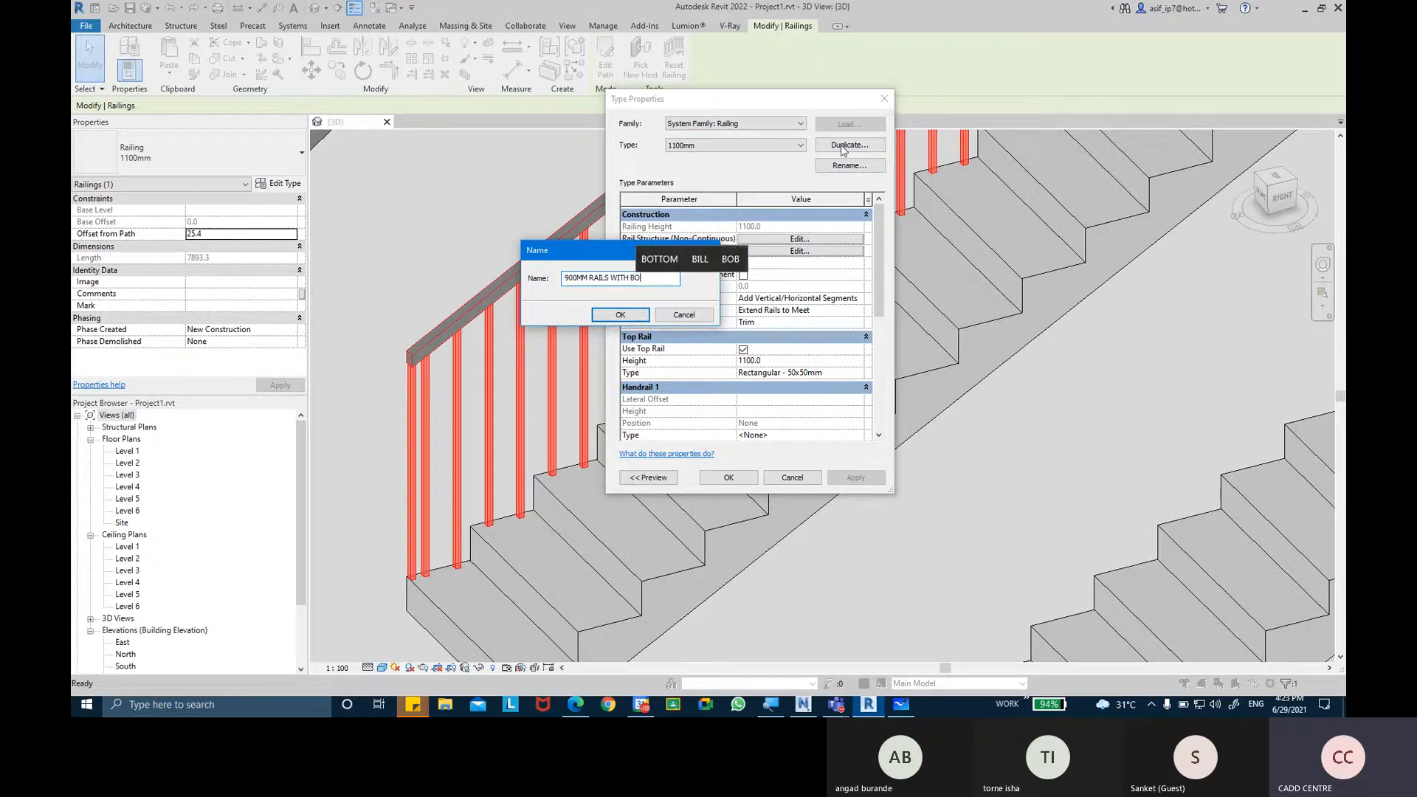
pyautogui.write('TTTOM')
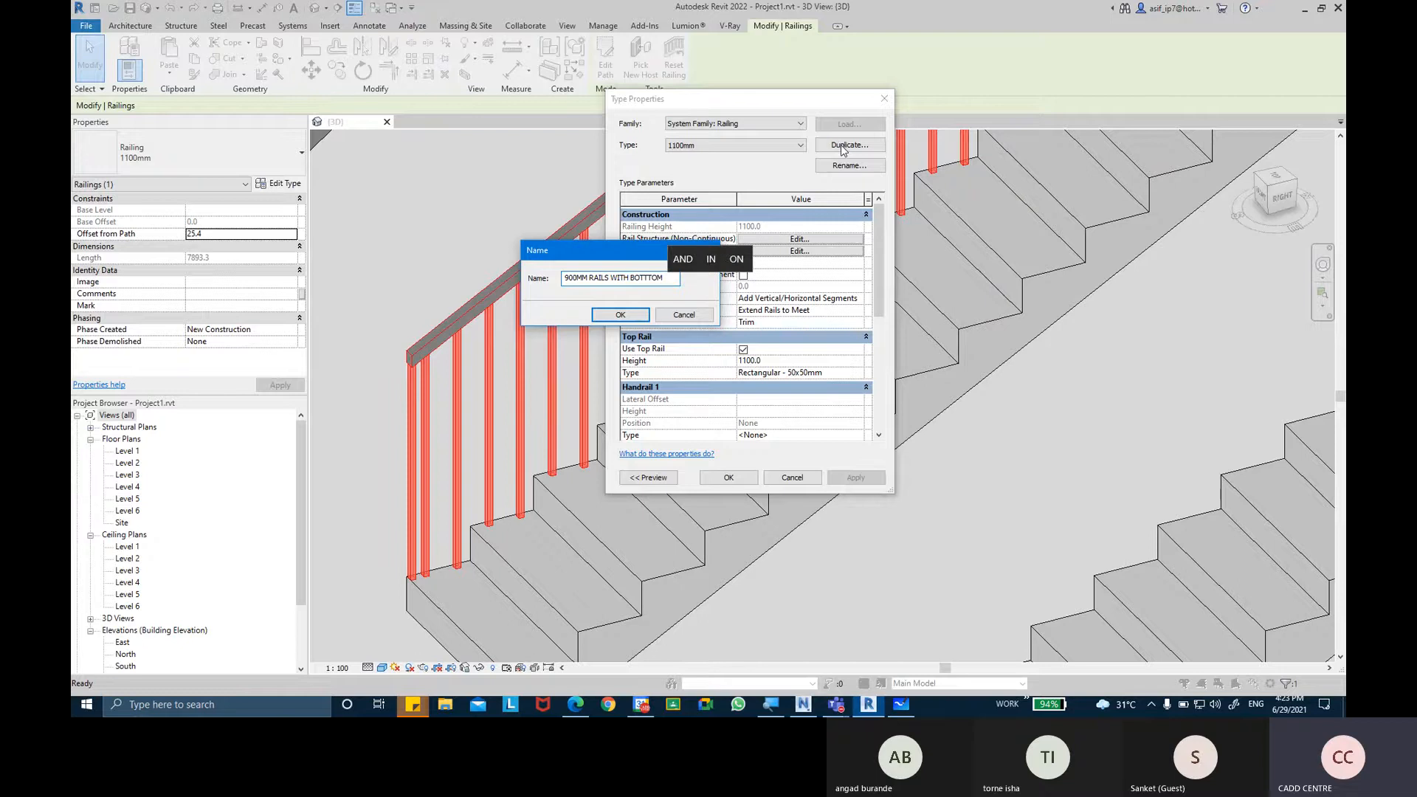
pyautogui.write(' RAILS')
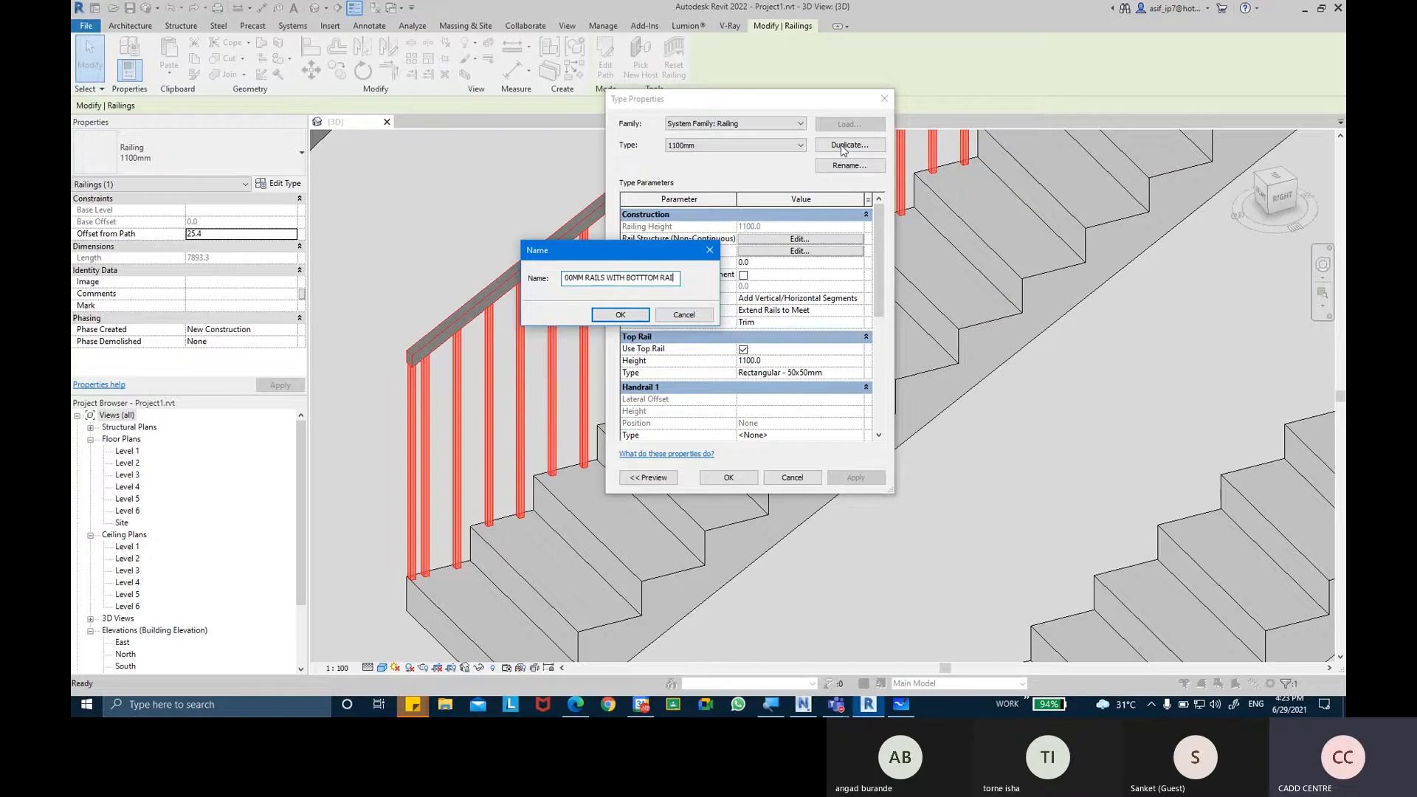
pyautogui.press('Return')
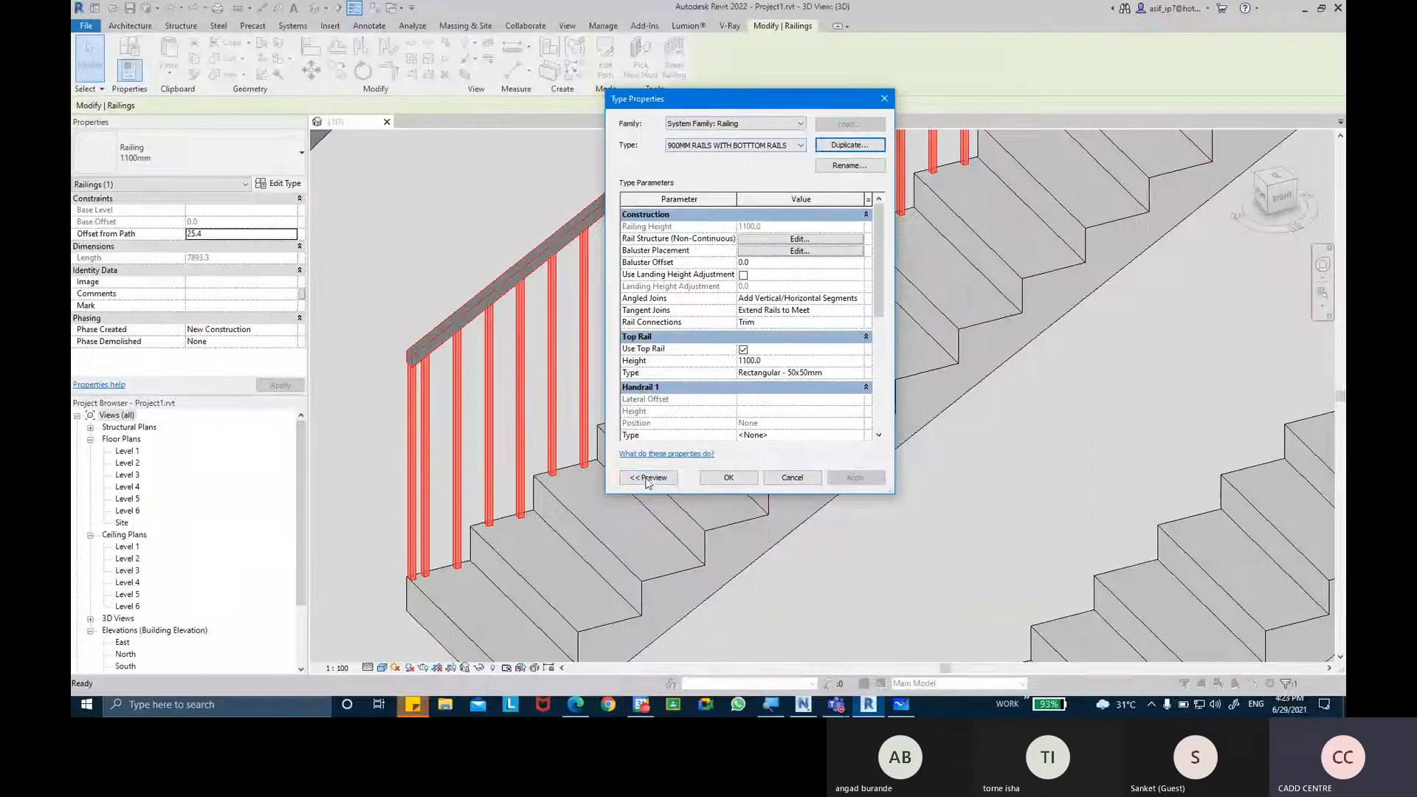
# Show the type preview and set the top rail height of the new railing type to 900 mm.
pyautogui.click(648, 478)
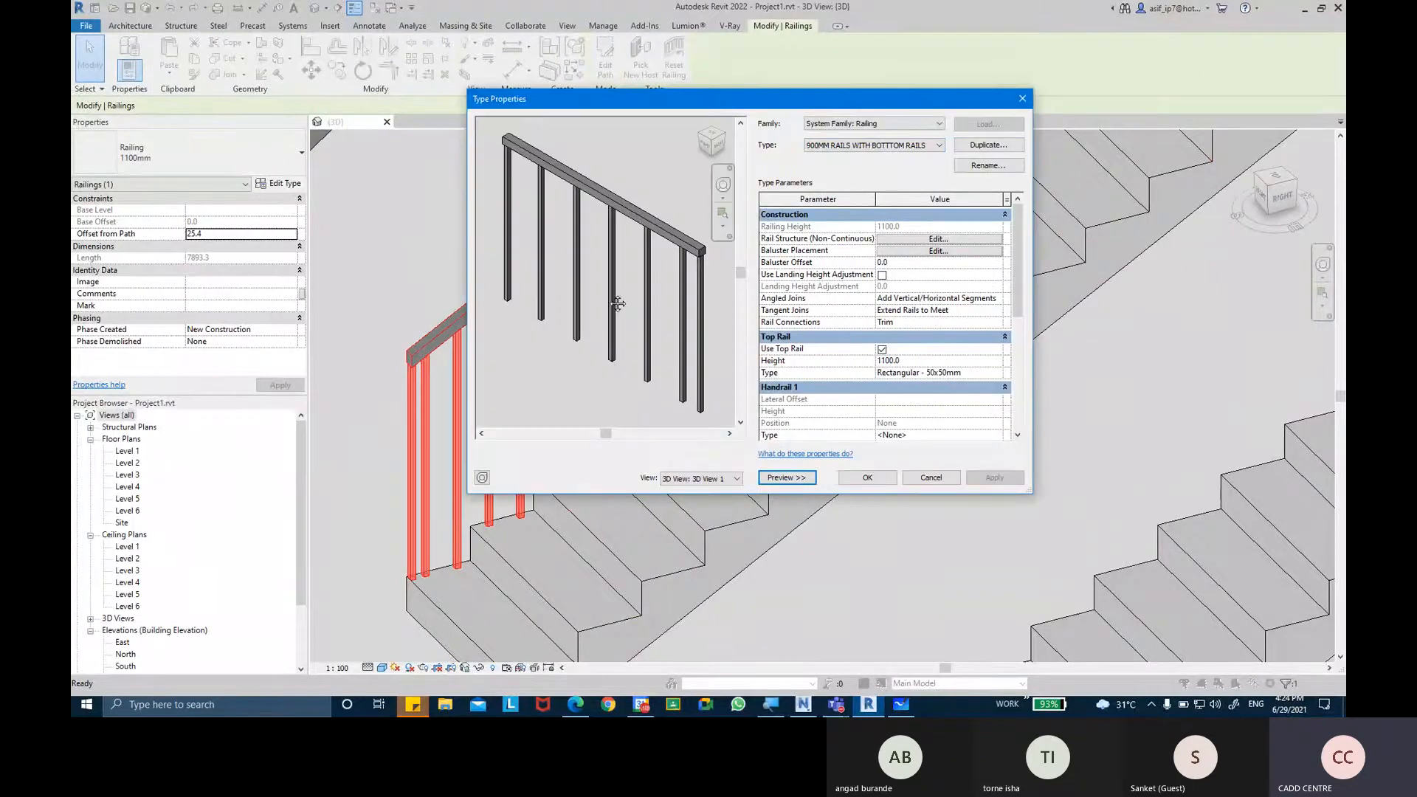
pyautogui.moveTo(612, 305)
pyautogui.mouseDown(button='middle')
pyautogui.moveTo(603, 319)
pyautogui.moveTo(605, 303)
pyautogui.mouseUp(button='middle')
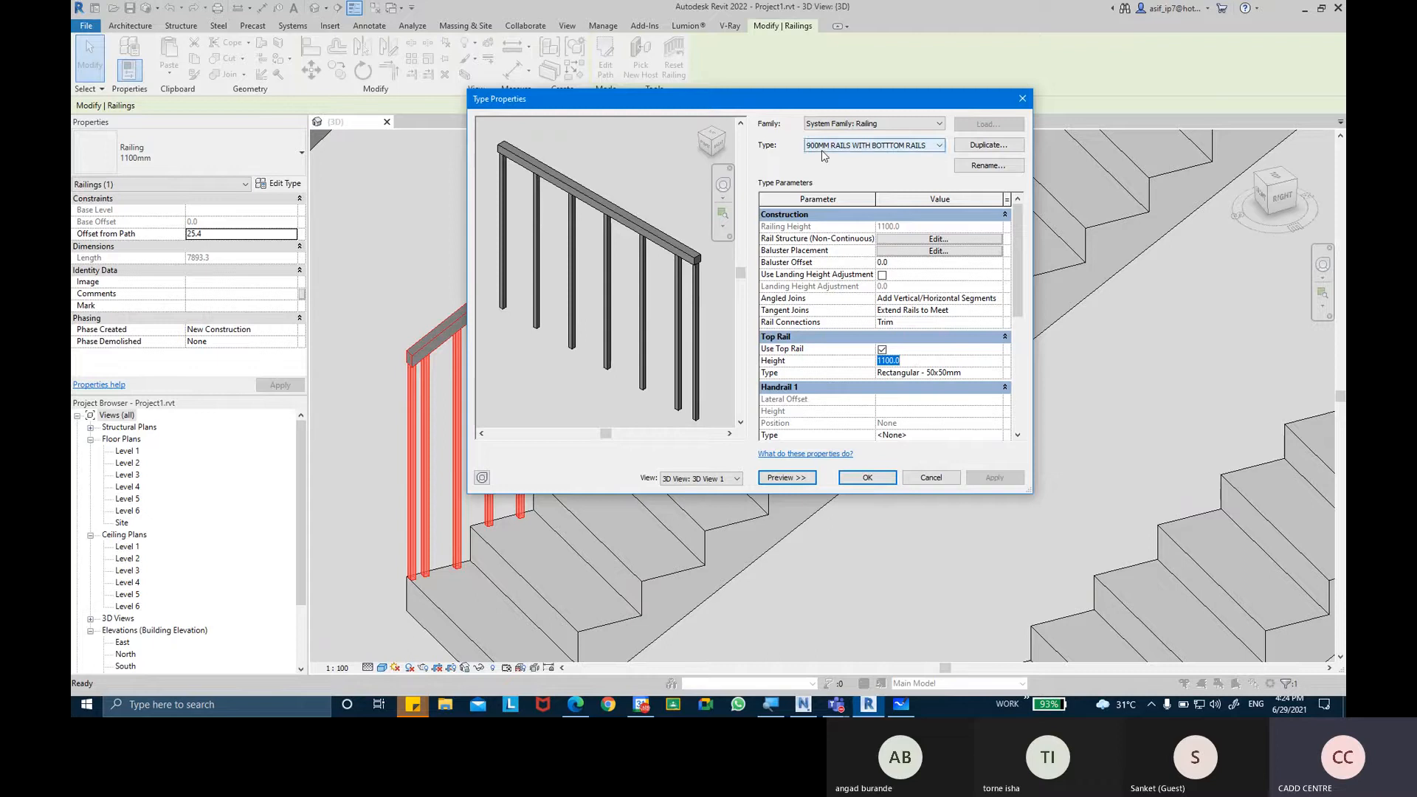
pyautogui.write('90')
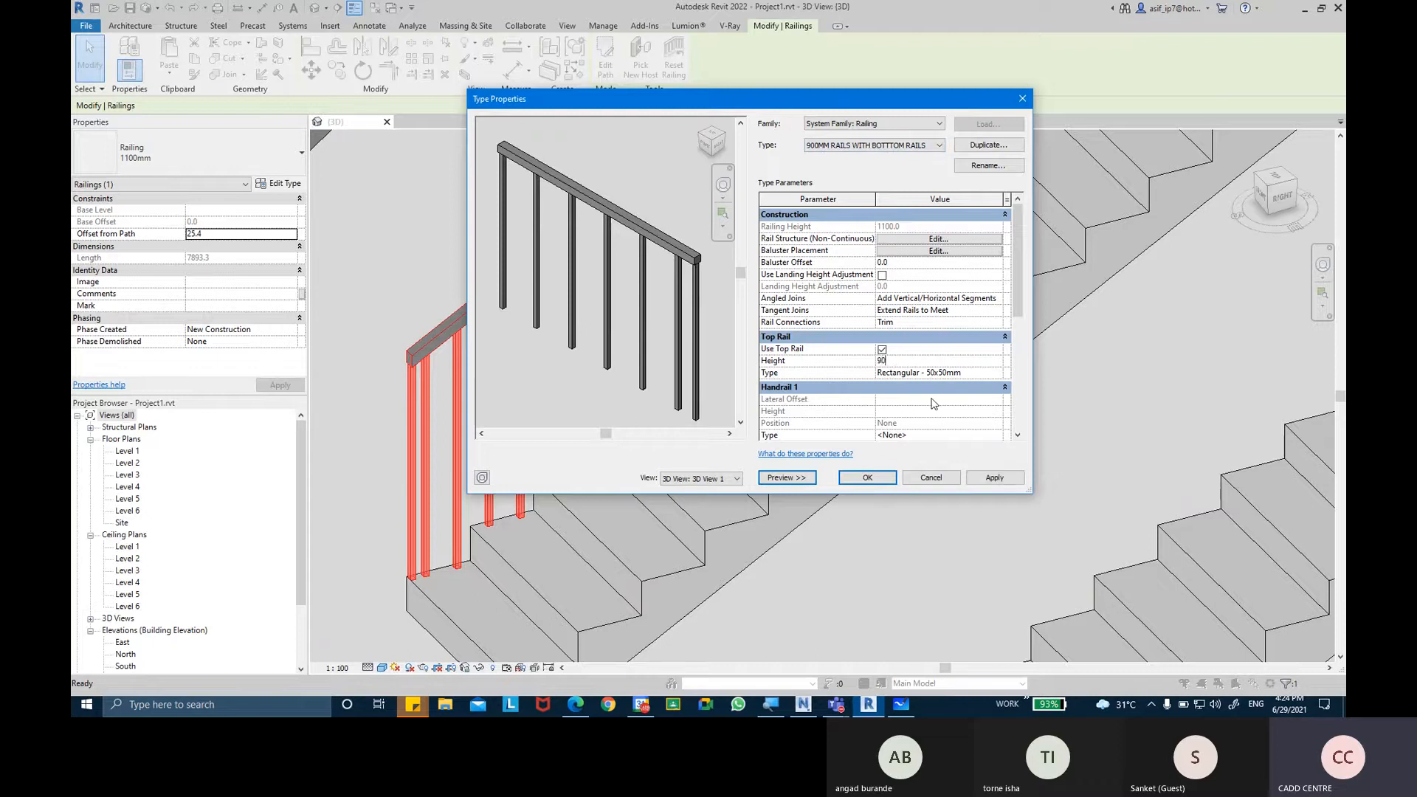
pyautogui.click(997, 478)
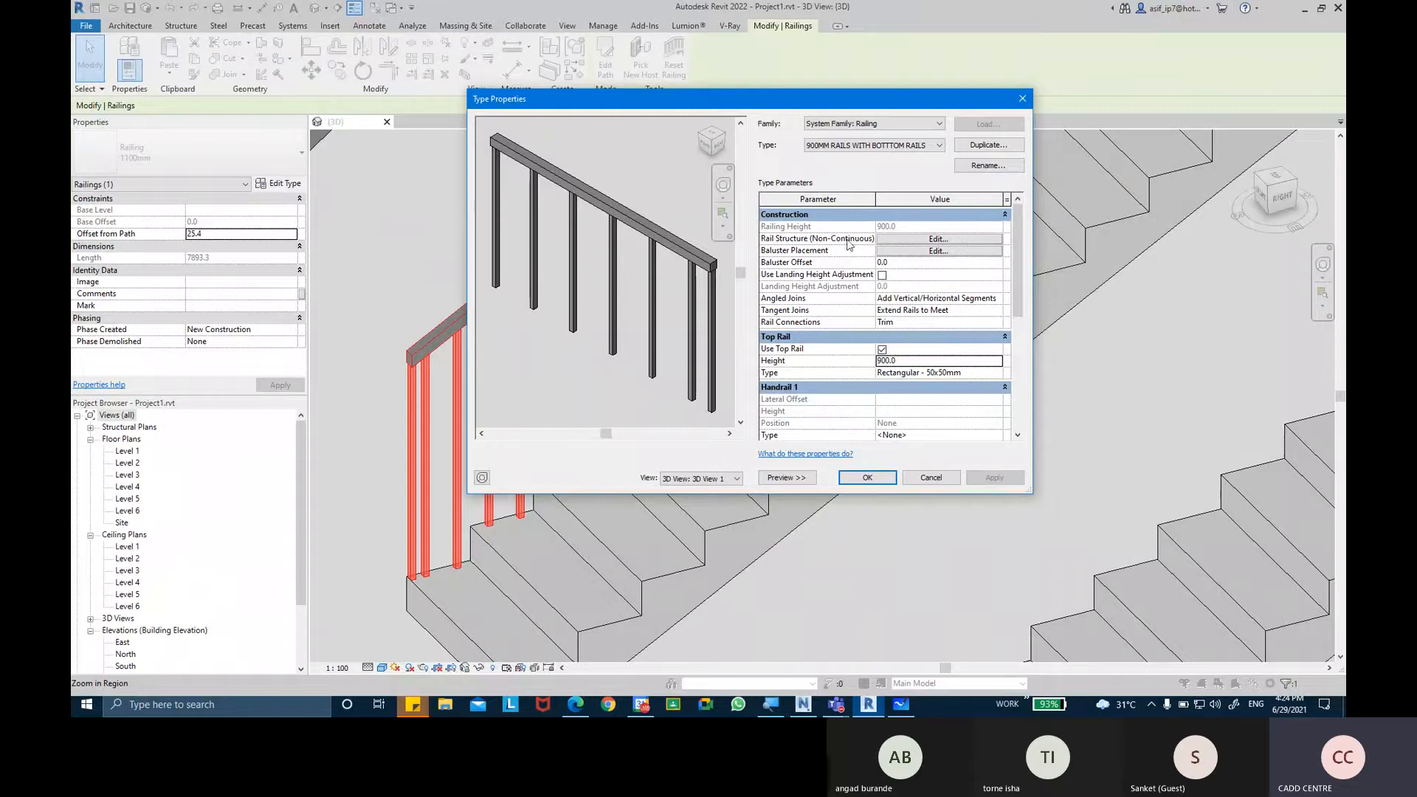
# Insert one non-continuous rail with default settings into the railing type's rail structure and apply it.
pyautogui.press('ctrl')
pyautogui.press('ctrl')
pyautogui.press('ctrl')
pyautogui.click(927, 241)
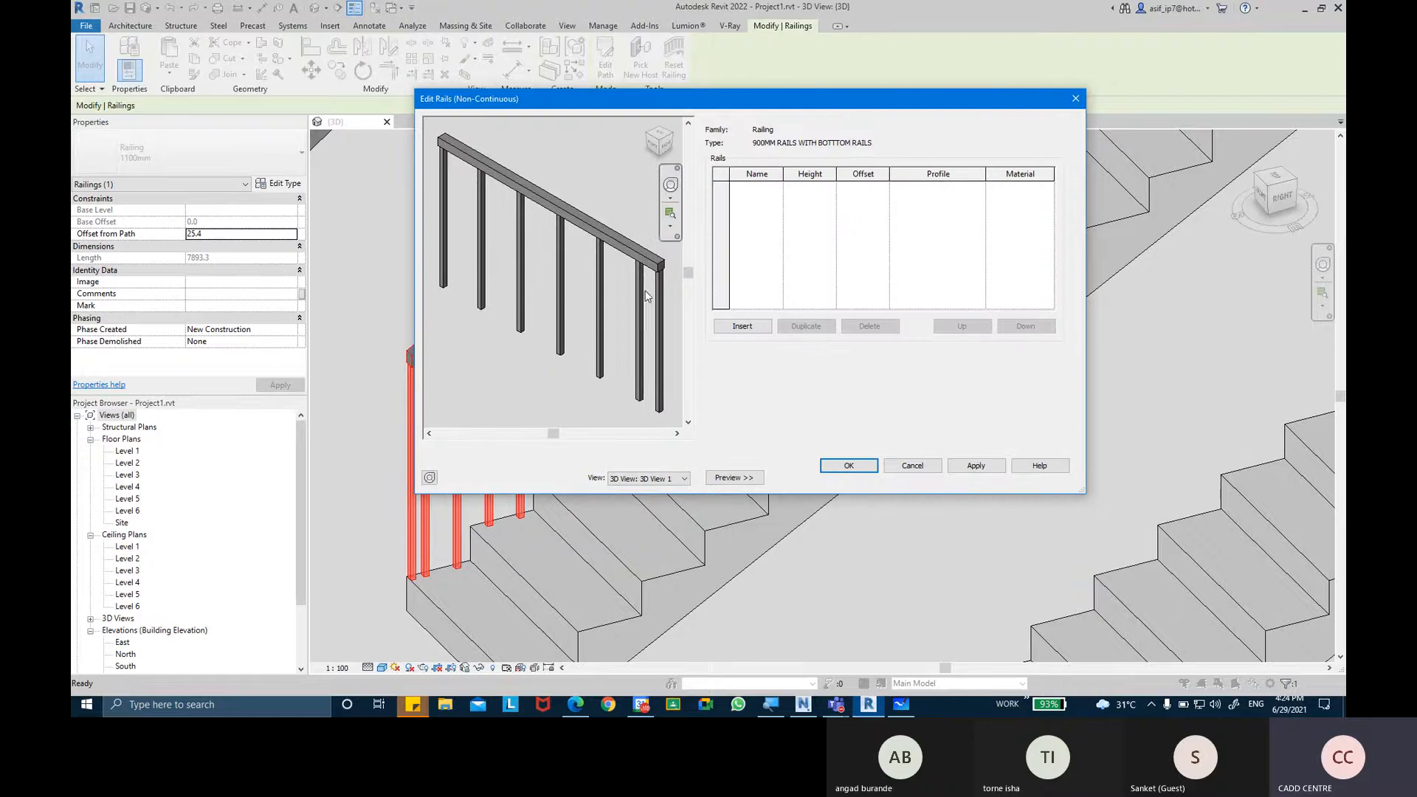
pyautogui.moveTo(726, 108); pyautogui.dragTo(756, 144)
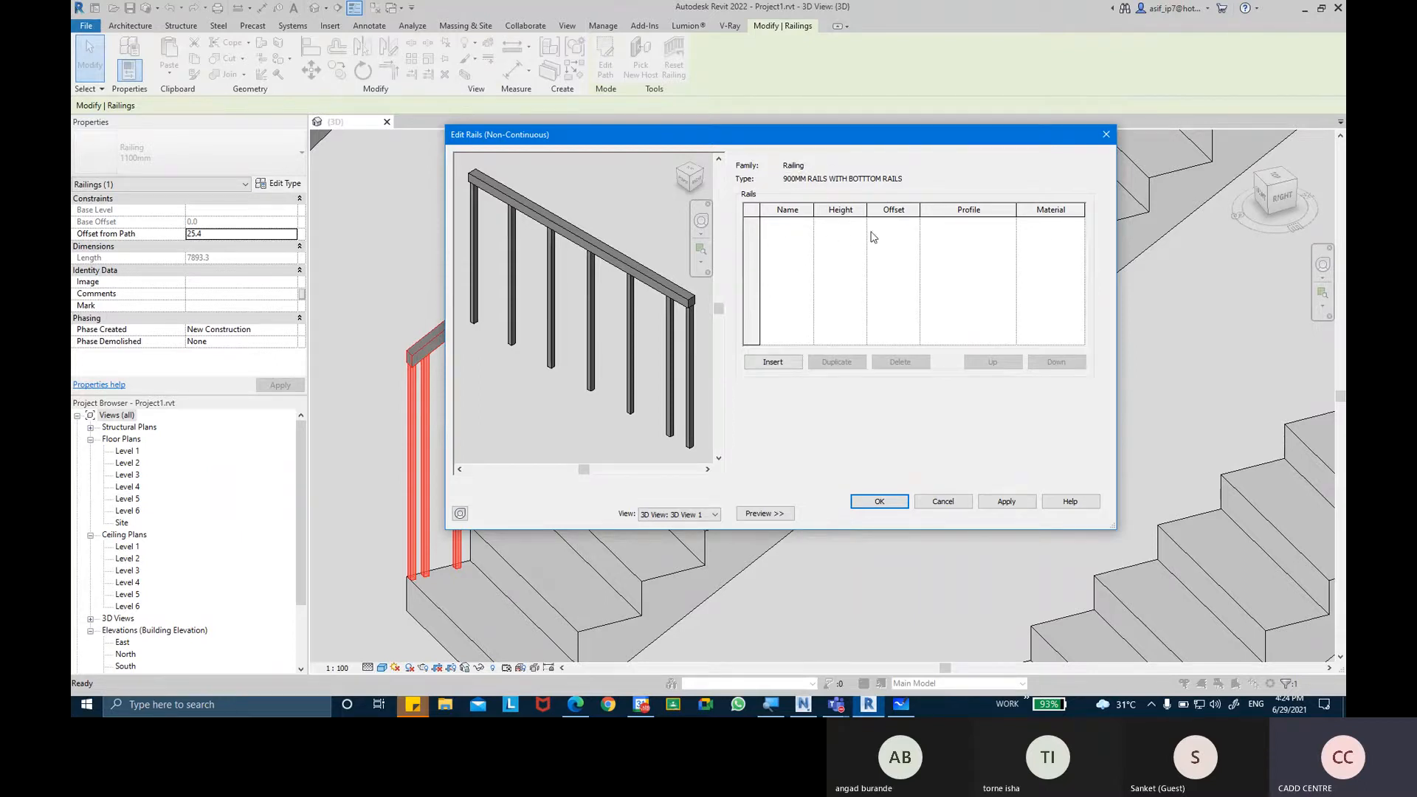
pyautogui.click(773, 362)
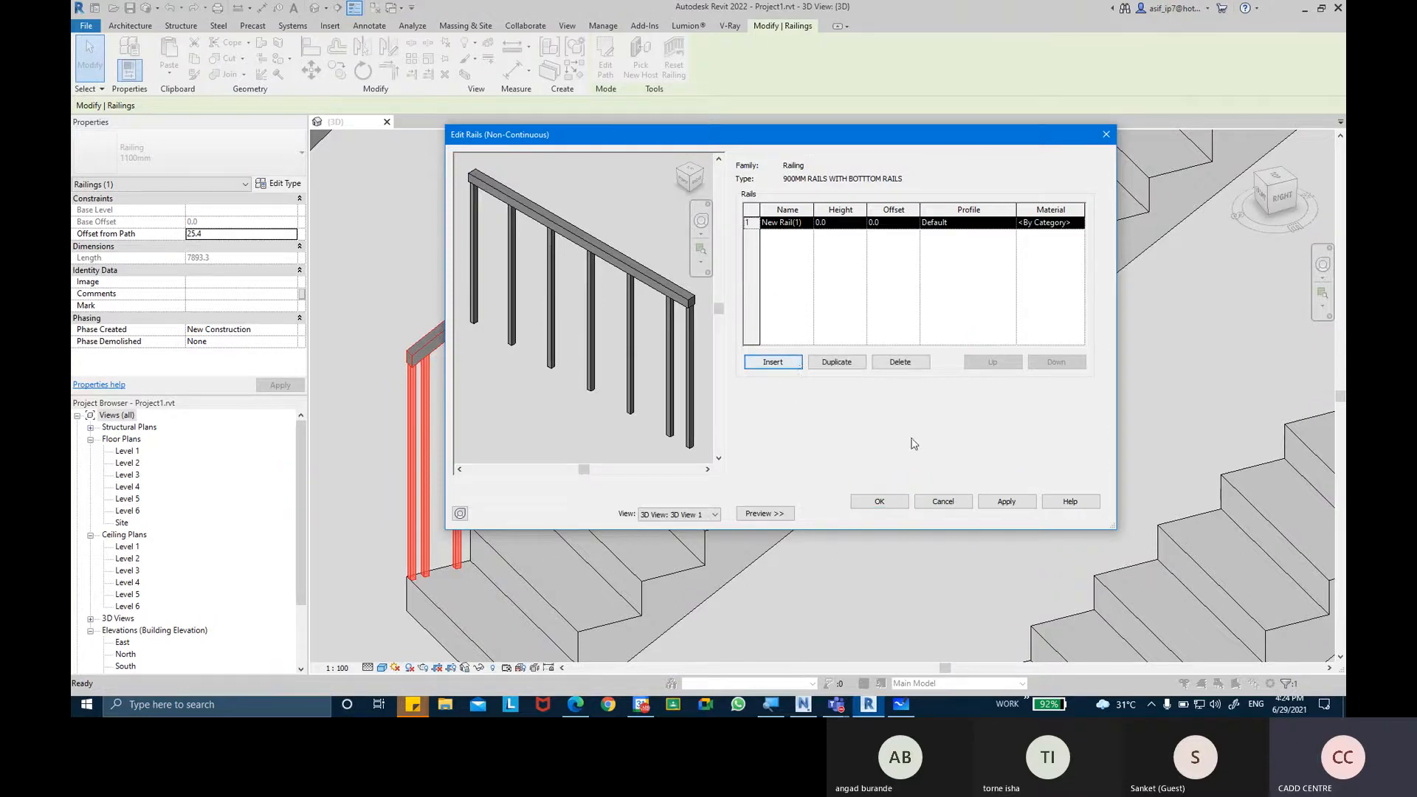
pyautogui.click(1005, 506)
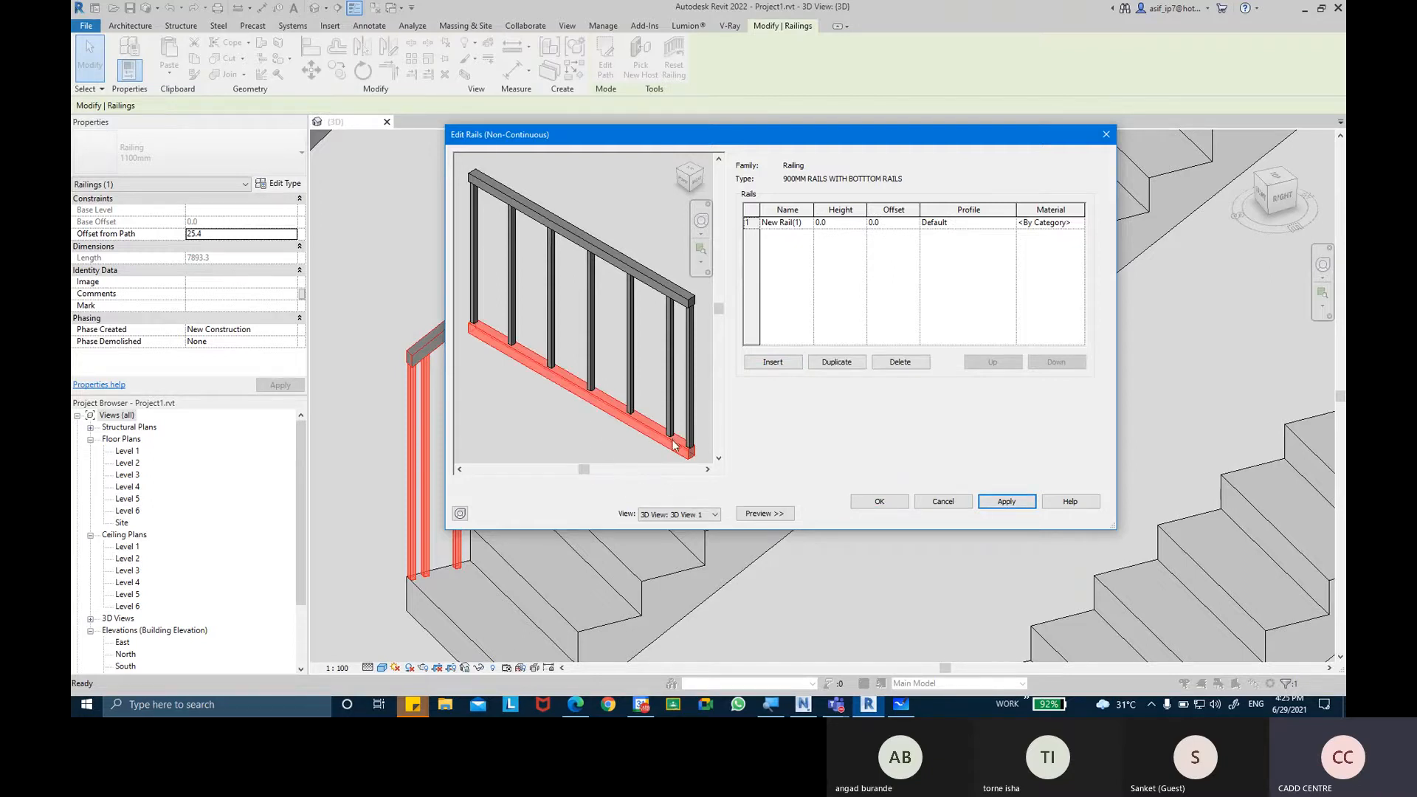
# Set the height of the new non-continuous rail to 100 mm and apply it to the preview.
pyautogui.scroll(5, 683, 451)
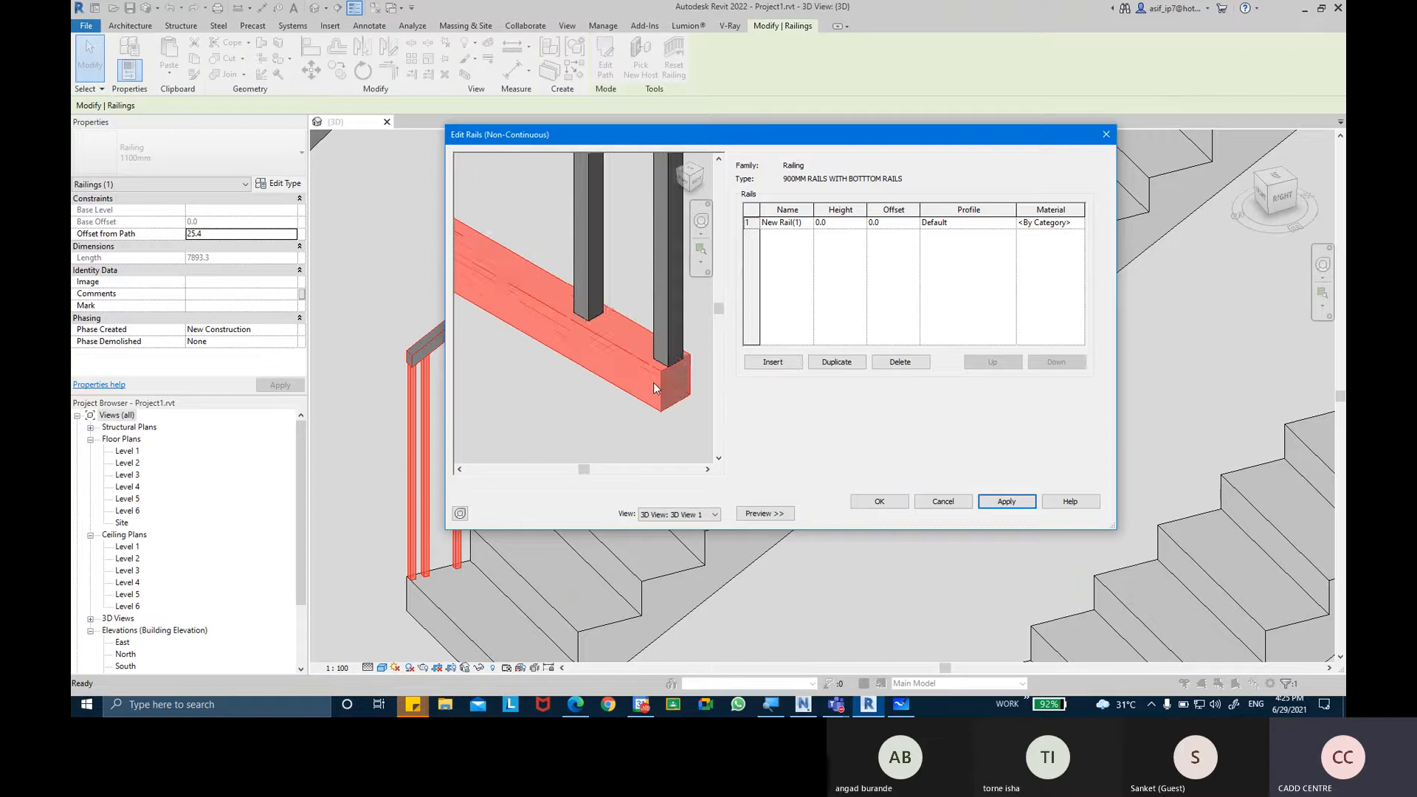
pyautogui.scroll(-2, 653, 382)
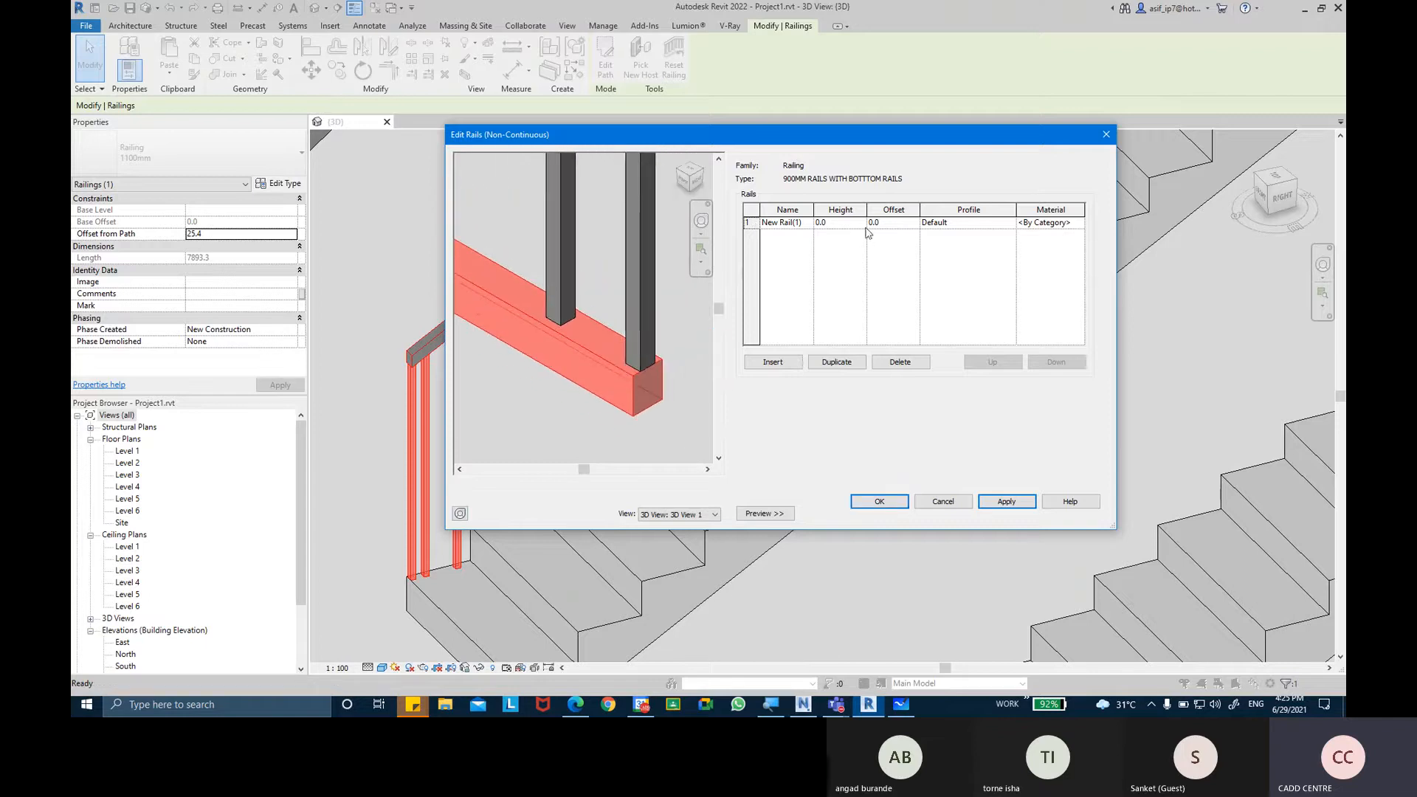
pyautogui.click(842, 224)
pyautogui.scroll(-2, 600, 267)
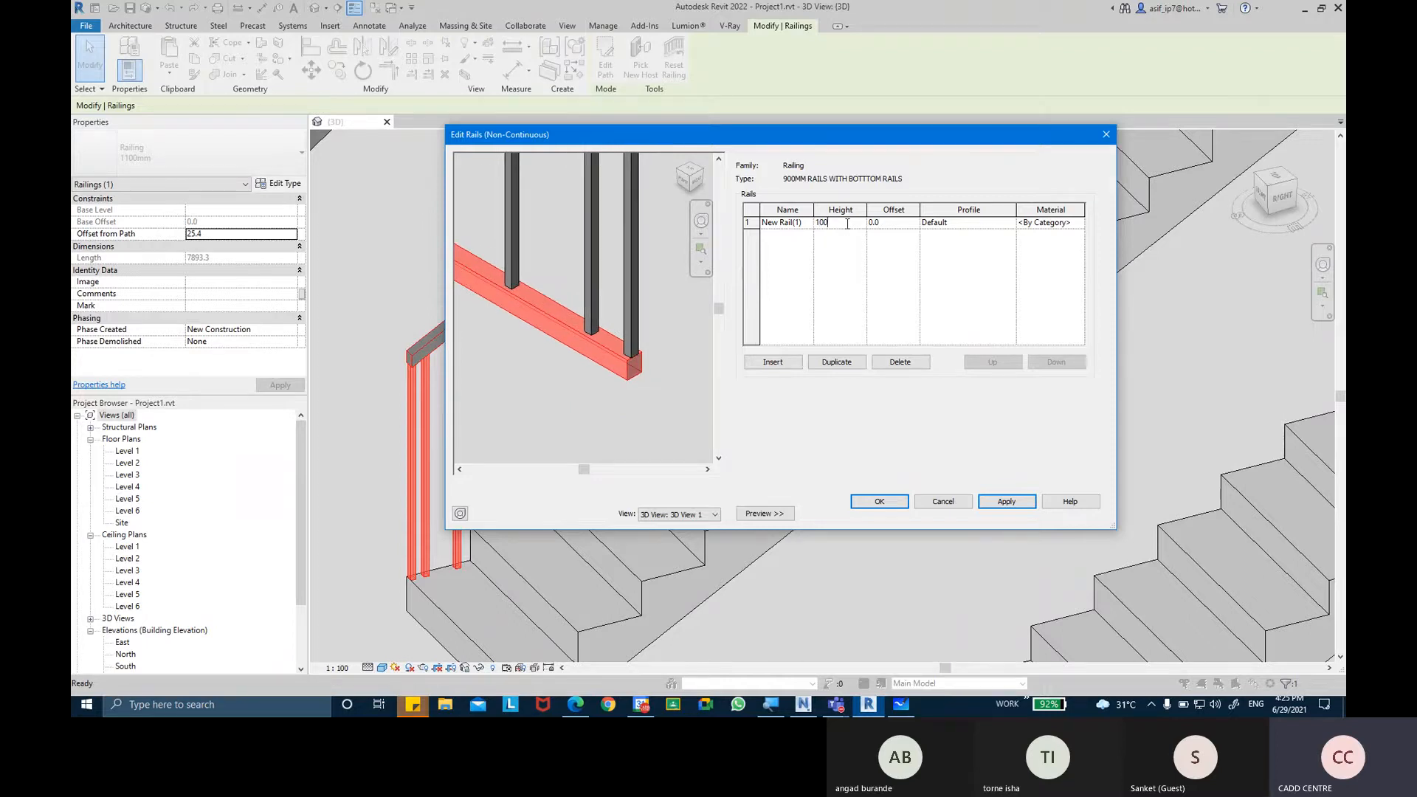
pyautogui.press('Tab')
pyautogui.click(1007, 501)
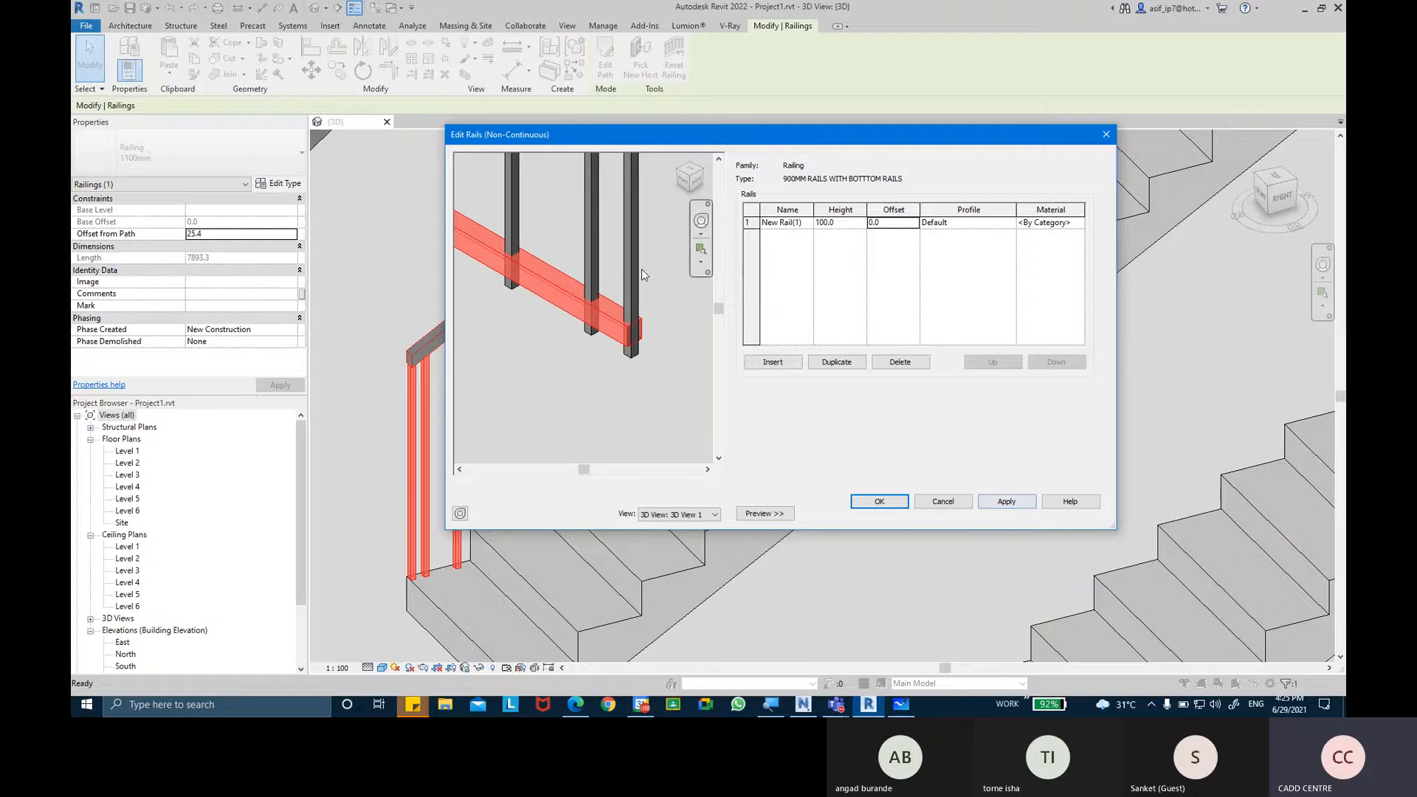
# Set the non-continuous rail's height to 350 mm and apply the change.
pyautogui.scroll(-2, 641, 275)
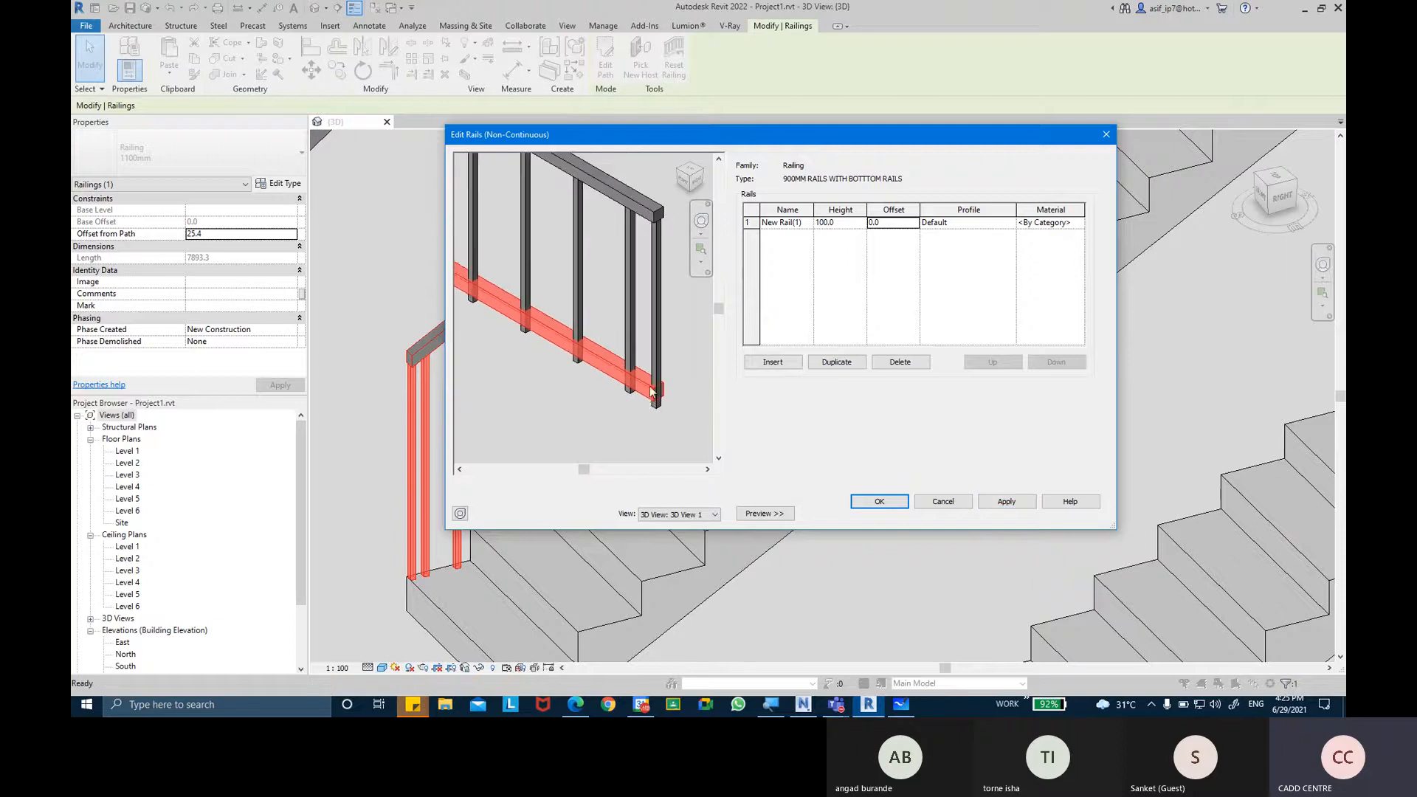
pyautogui.click(856, 221)
pyautogui.write('350')
pyautogui.press('Tab')
pyautogui.click(999, 501)
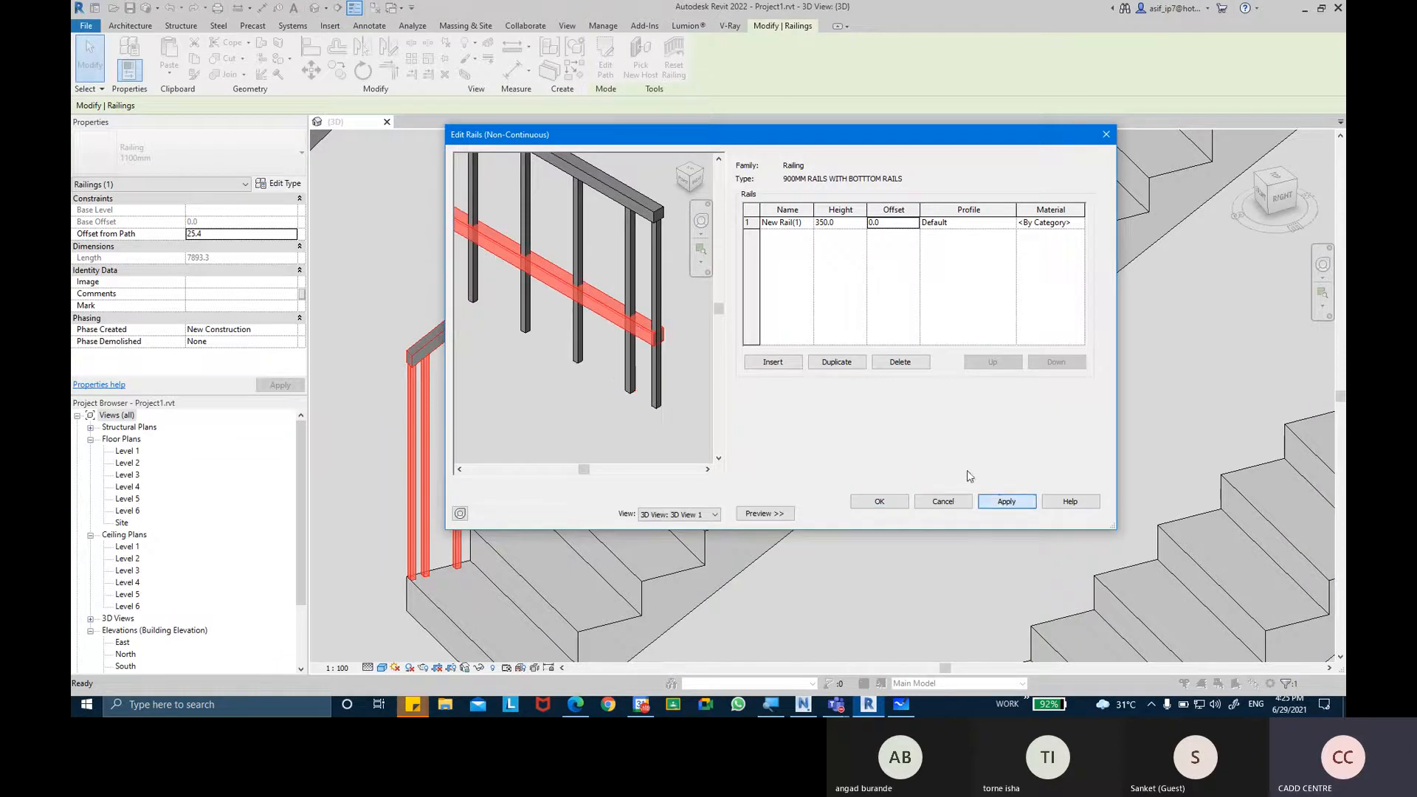
pyautogui.moveTo(651, 340); pyautogui.dragTo(655, 339, button='middle')
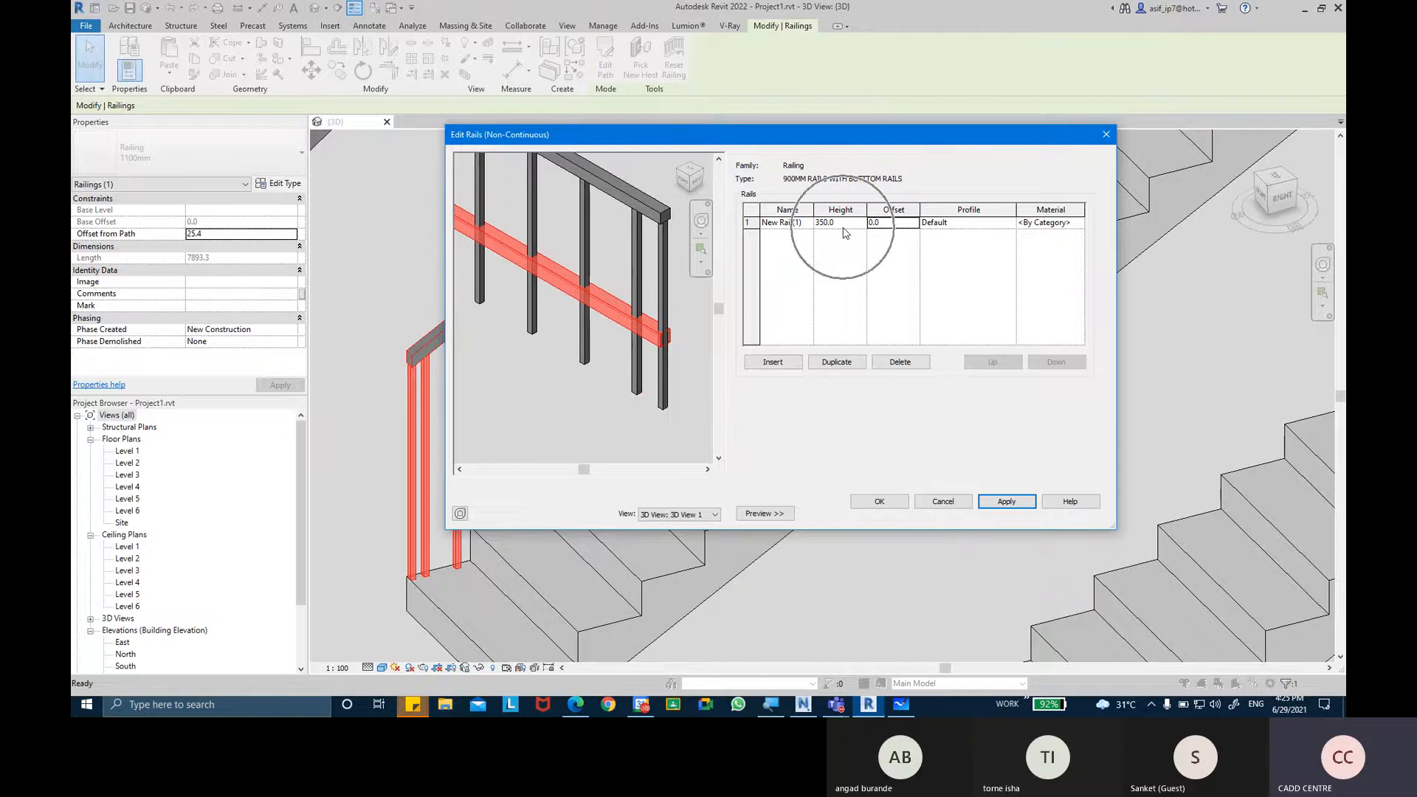
# Set the non-continuous rail's offset to 30 mm and apply it to compare its position with the balusters.
pyautogui.click(896, 225)
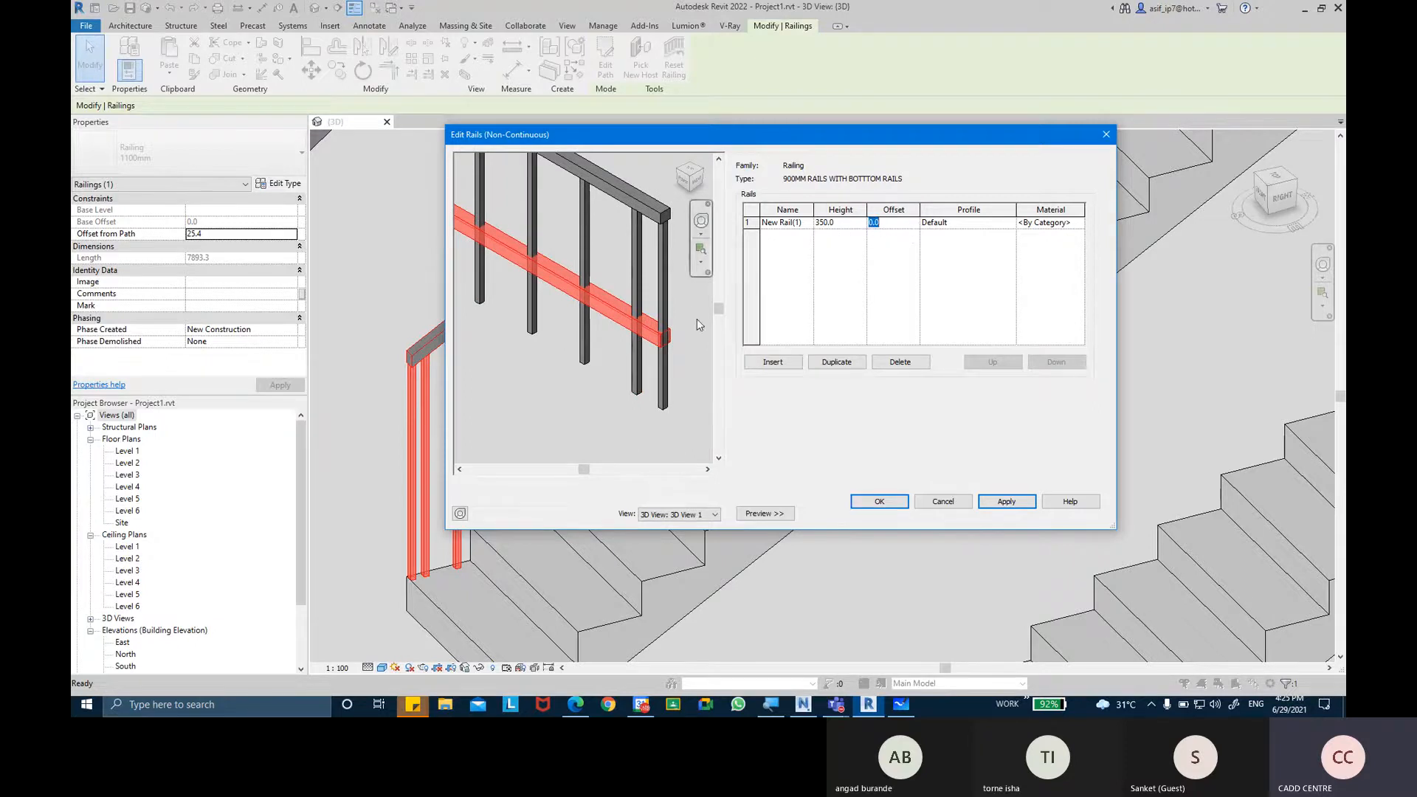
pyautogui.moveTo(665, 340); pyautogui.dragTo(661, 354, button='middle')
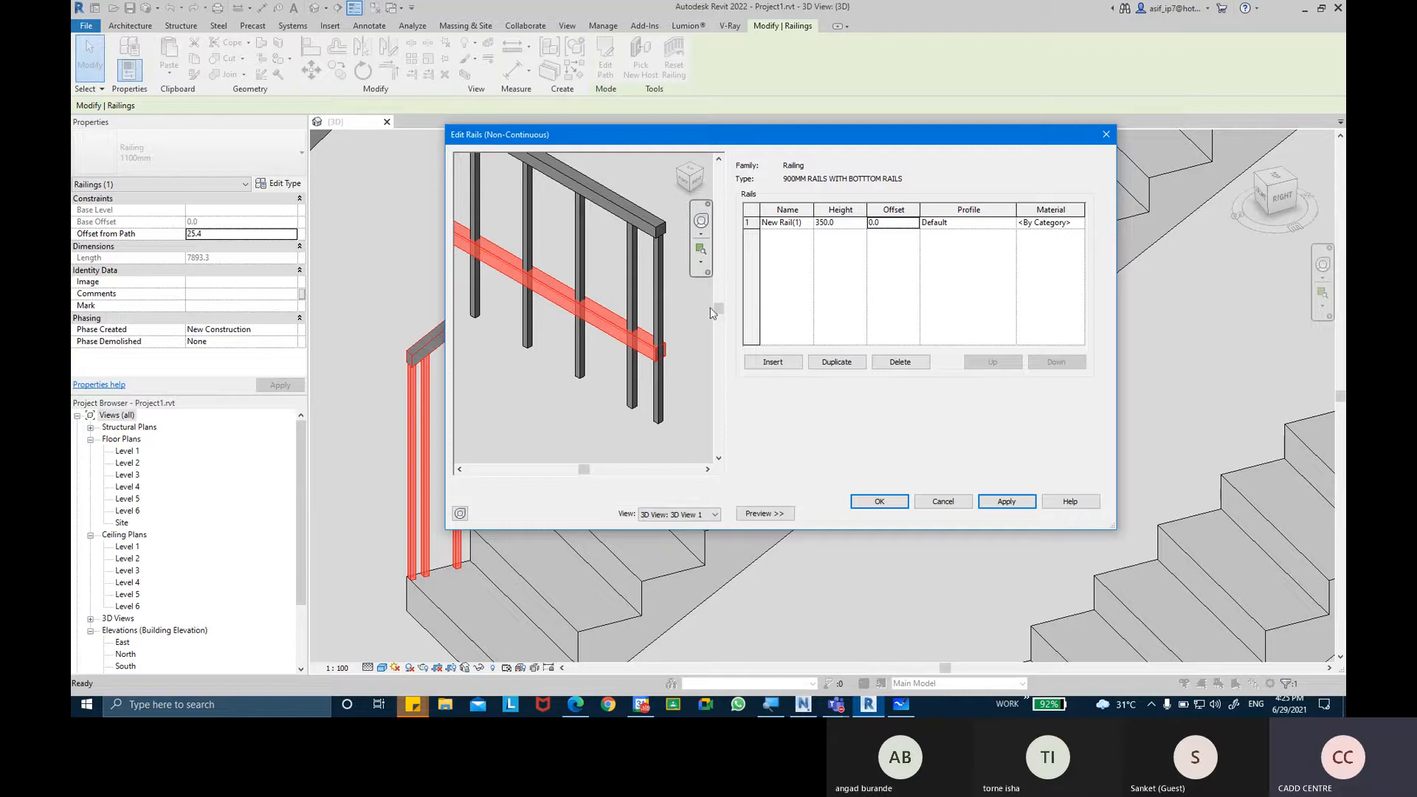
pyautogui.scroll(2, 661, 353)
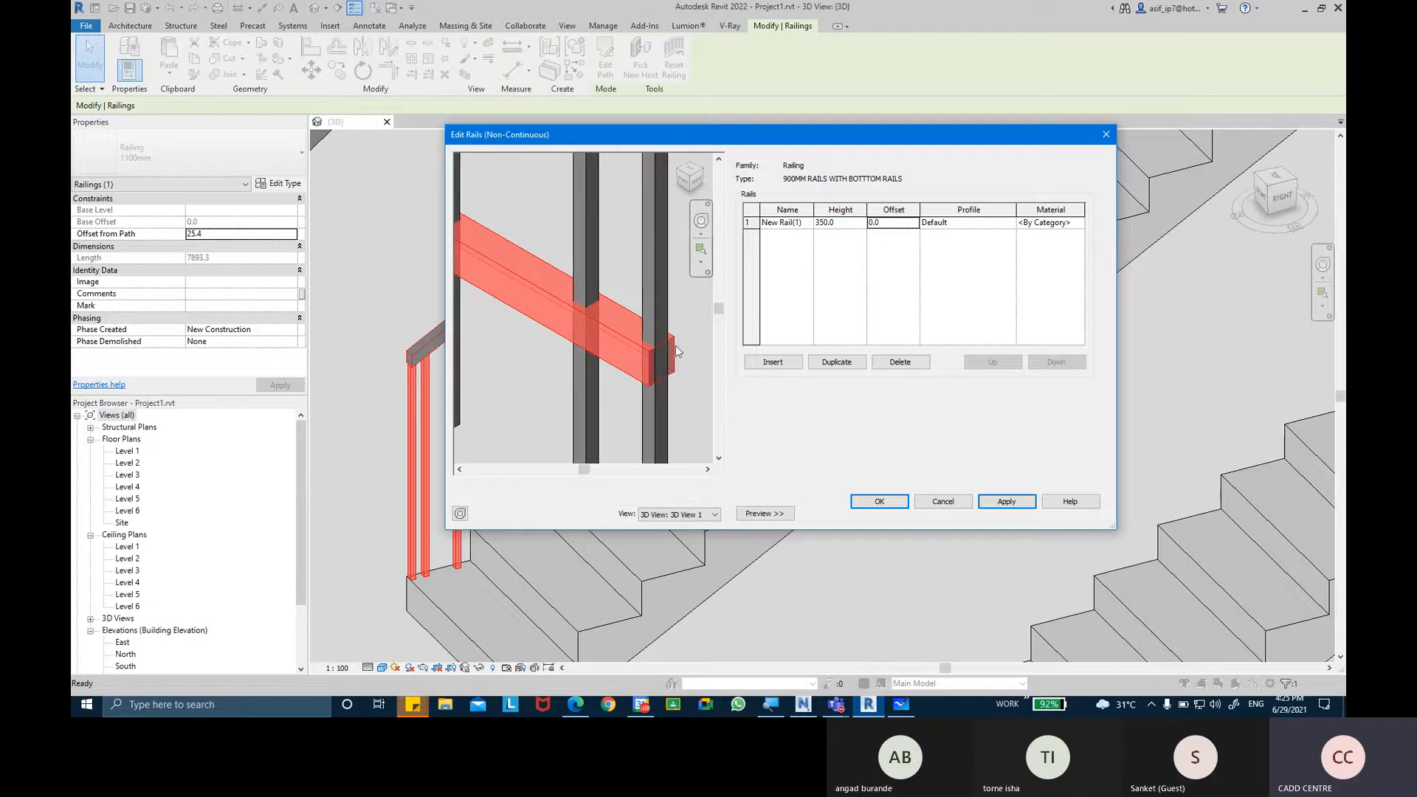
pyautogui.click(874, 223)
pyautogui.press('Tab')
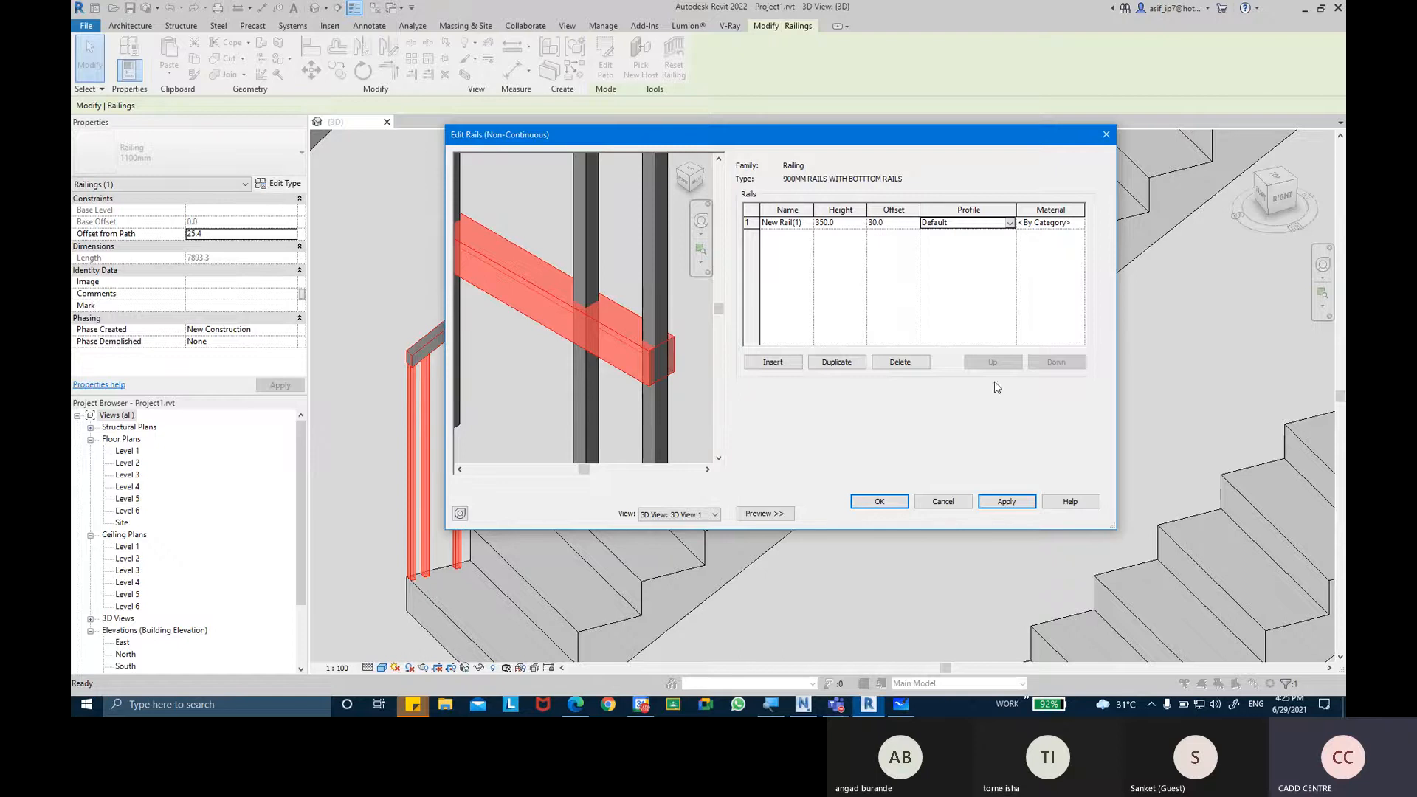
pyautogui.click(1001, 502)
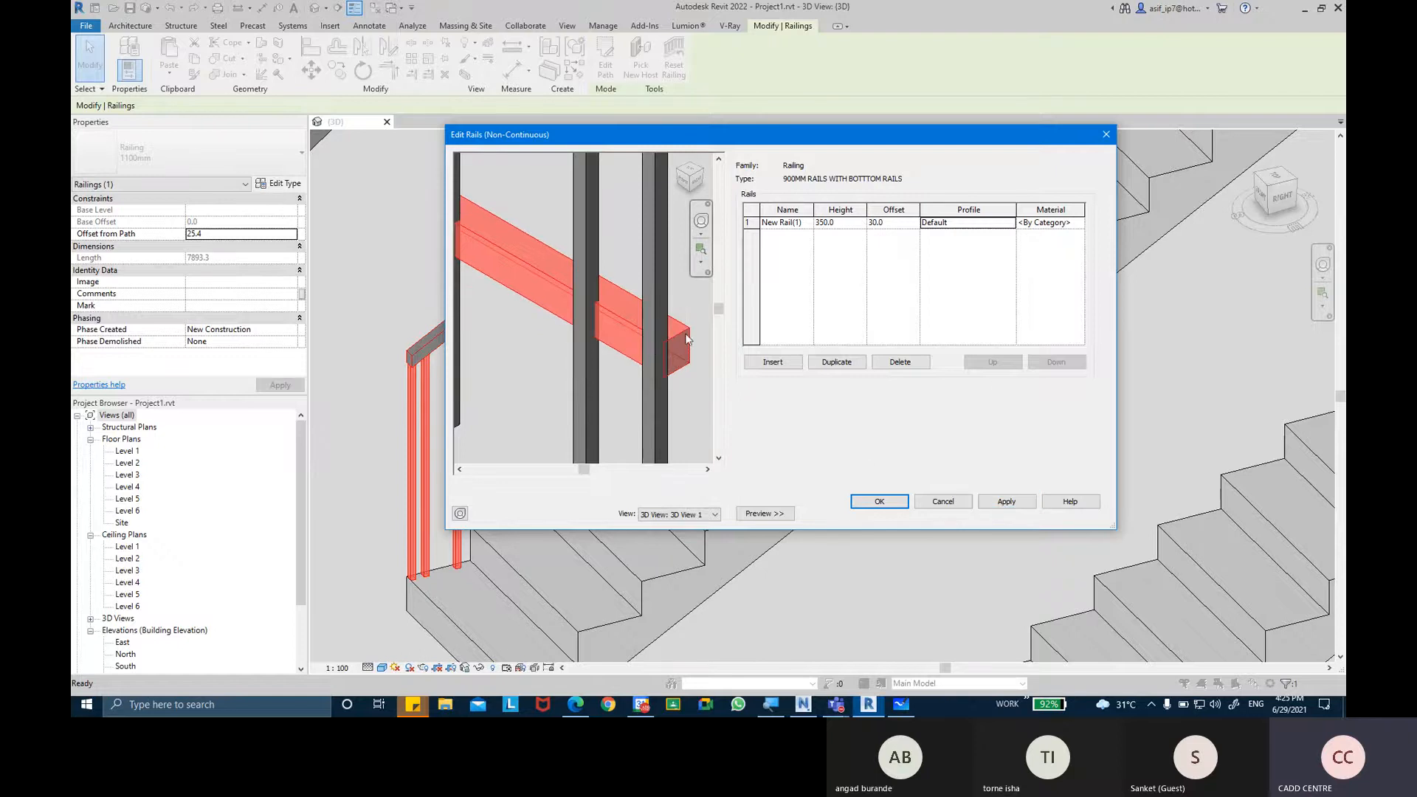
# Set the non-continuous rail's offset to -30 mm and apply it to see the opposite shift.
pyautogui.click(891, 223)
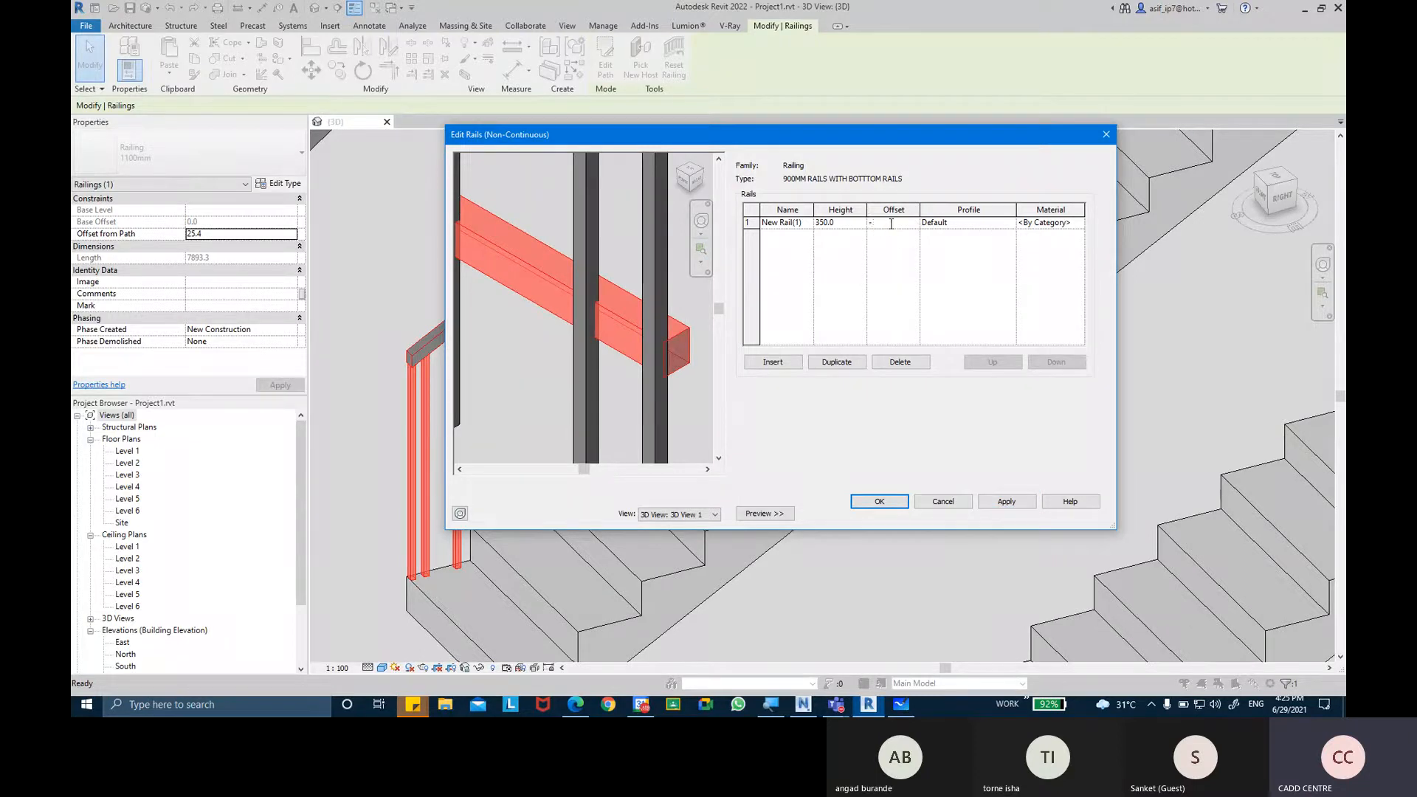
pyautogui.write('-30')
pyautogui.press('Tab')
pyautogui.click(1004, 502)
# Set the non-continuous rail's offset to 0 and apply it so the rail is centred on the balusters.
pyautogui.click(902, 223)
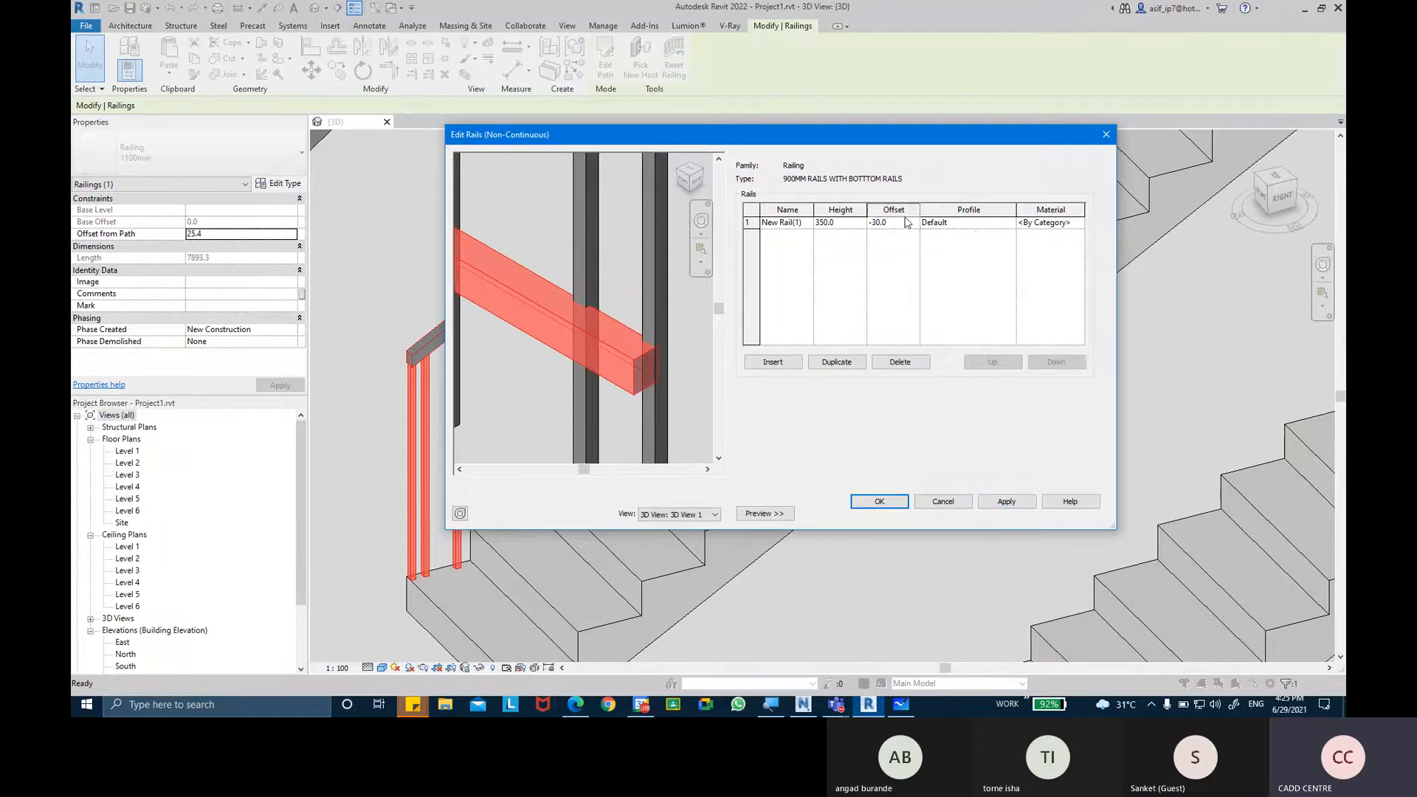
pyautogui.write('0')
pyautogui.press('Tab')
pyautogui.click(1016, 502)
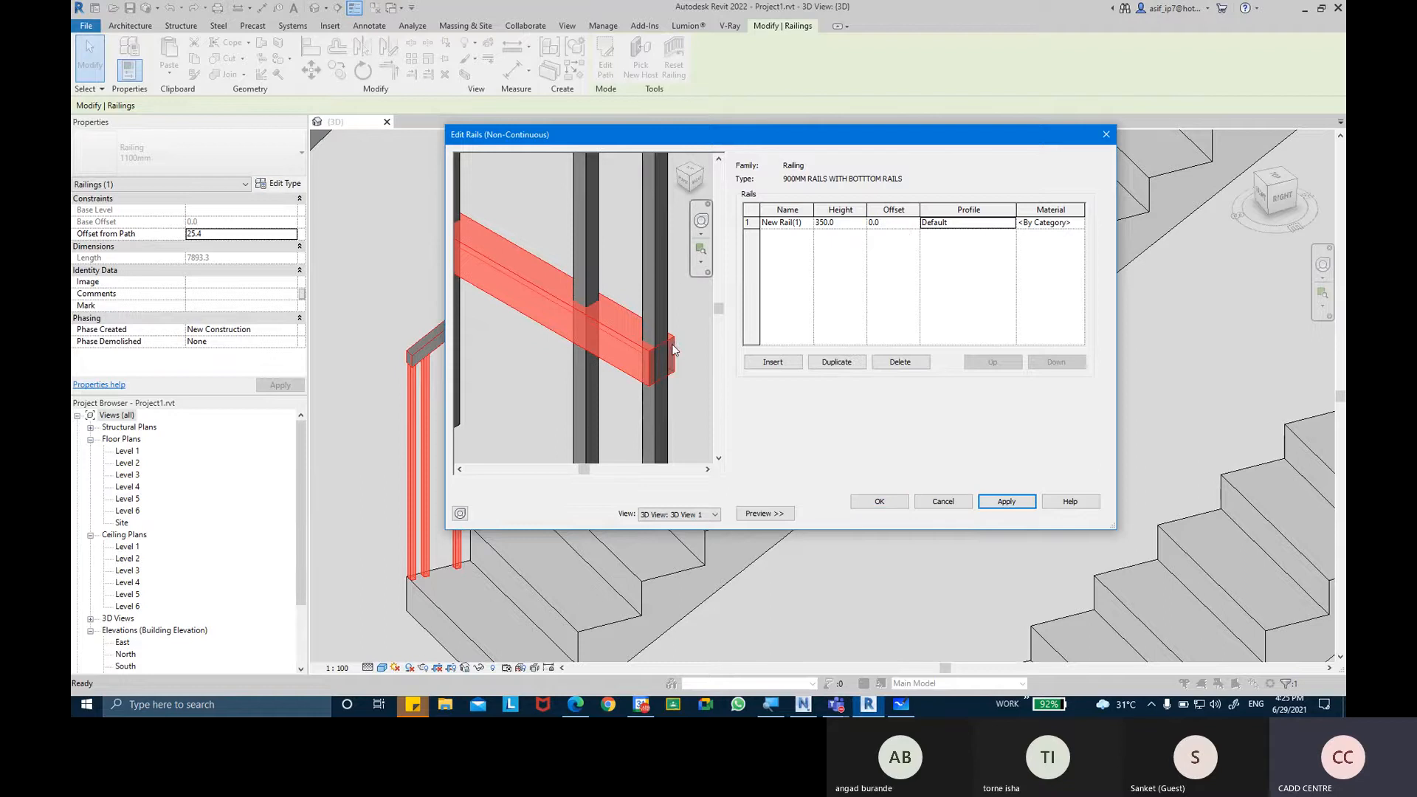
# Try the M_Circular Handrail profiles on the rail, applying first the 30mm size and then the 40mm size.
pyautogui.scroll(3, 666, 369)
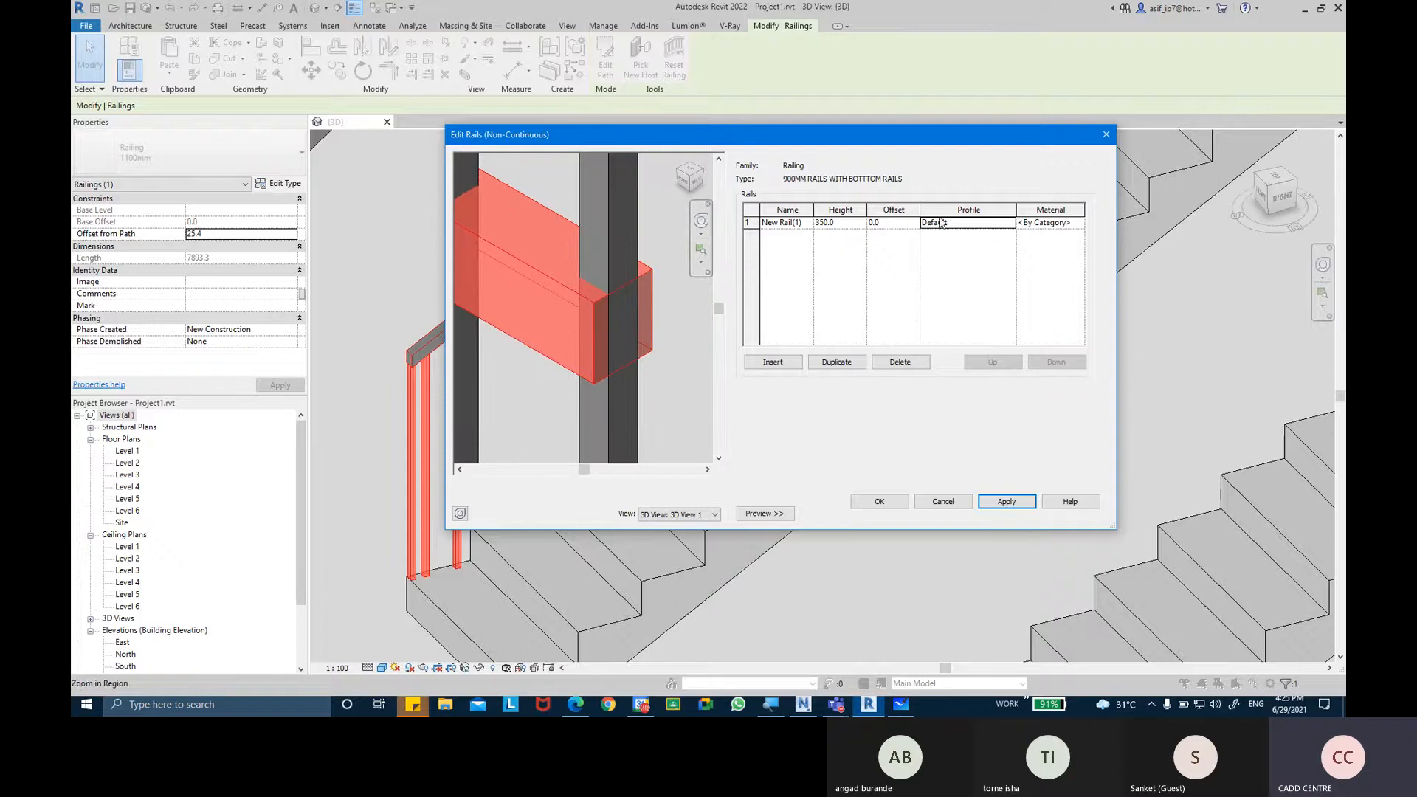
pyautogui.click(1007, 224)
pyautogui.click(1009, 223)
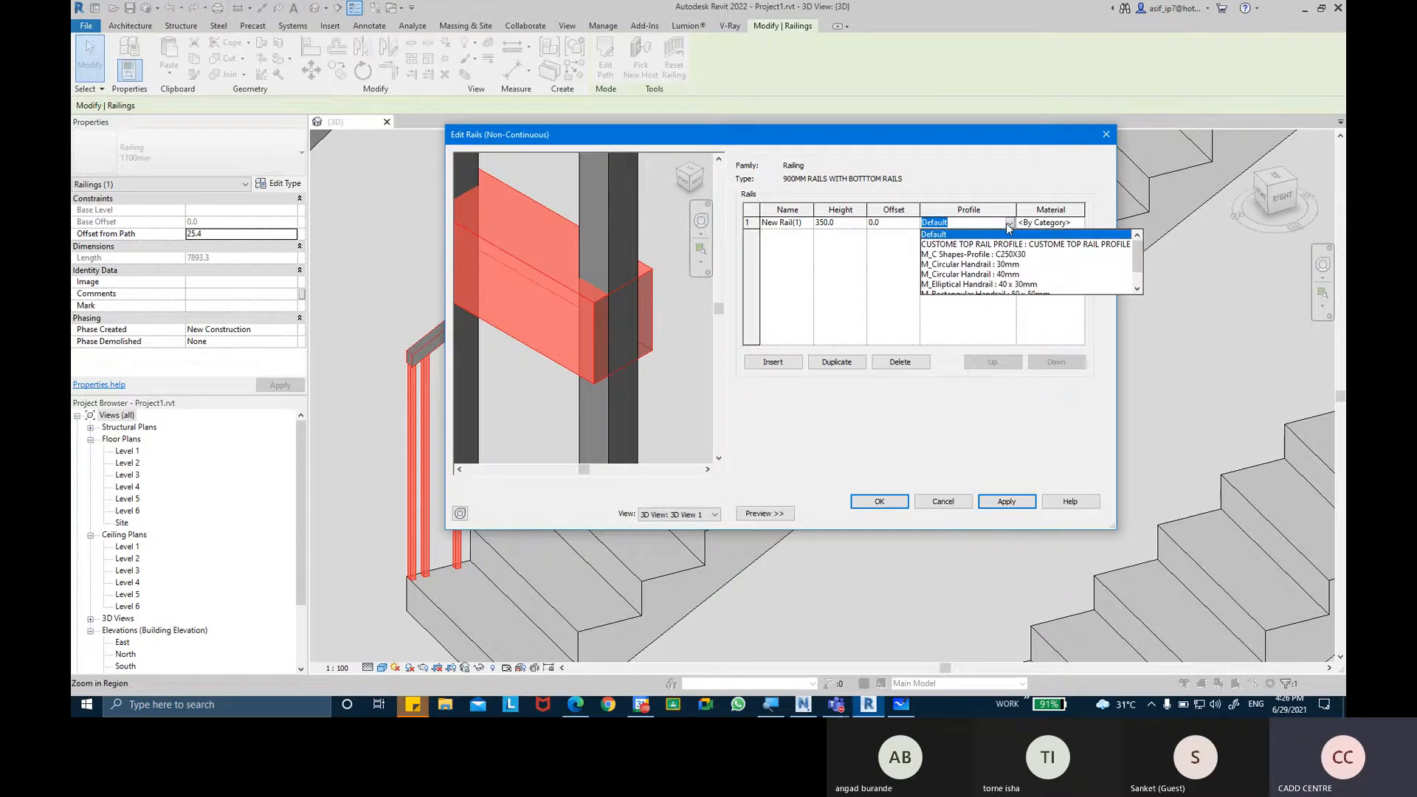
pyautogui.click(994, 264)
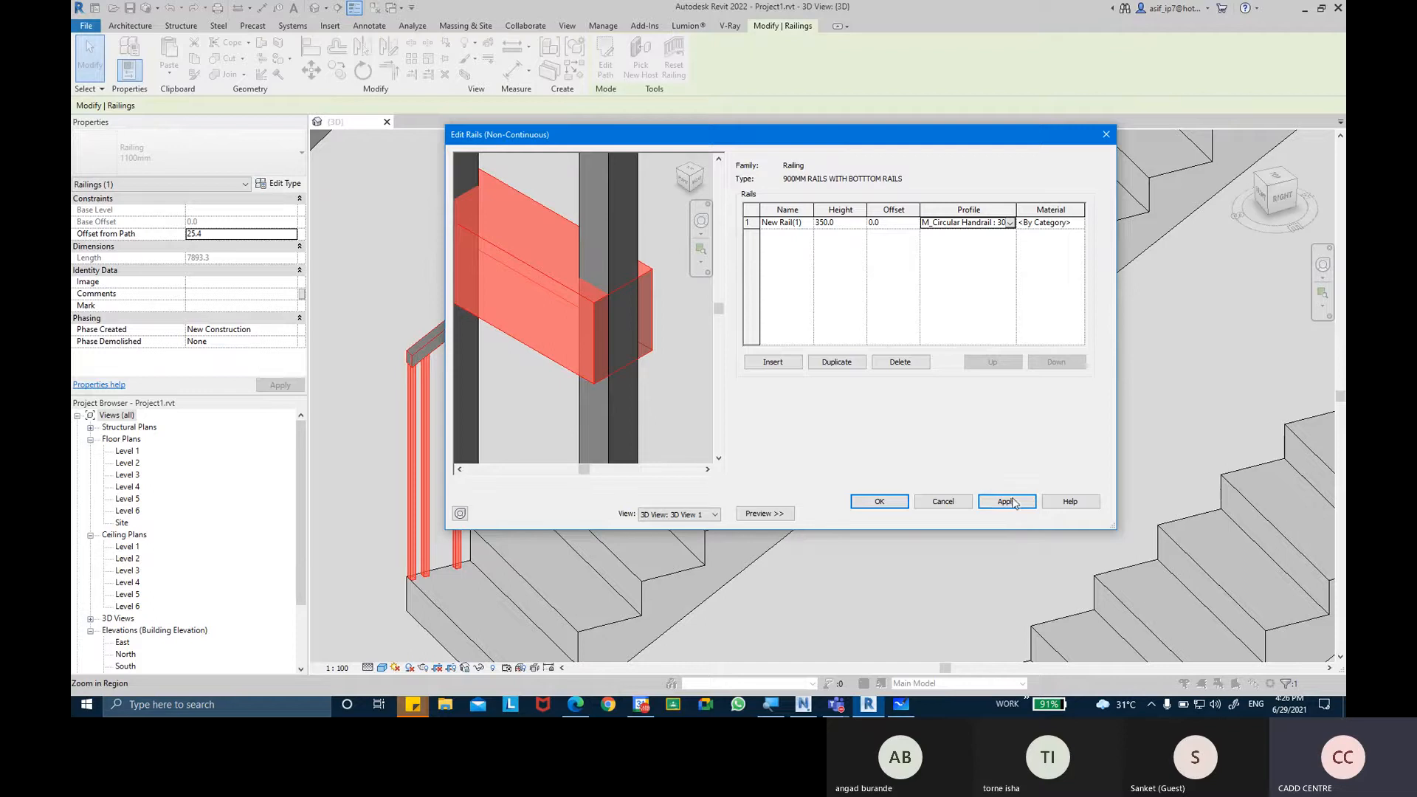
pyautogui.click(1009, 499)
pyautogui.click(1009, 222)
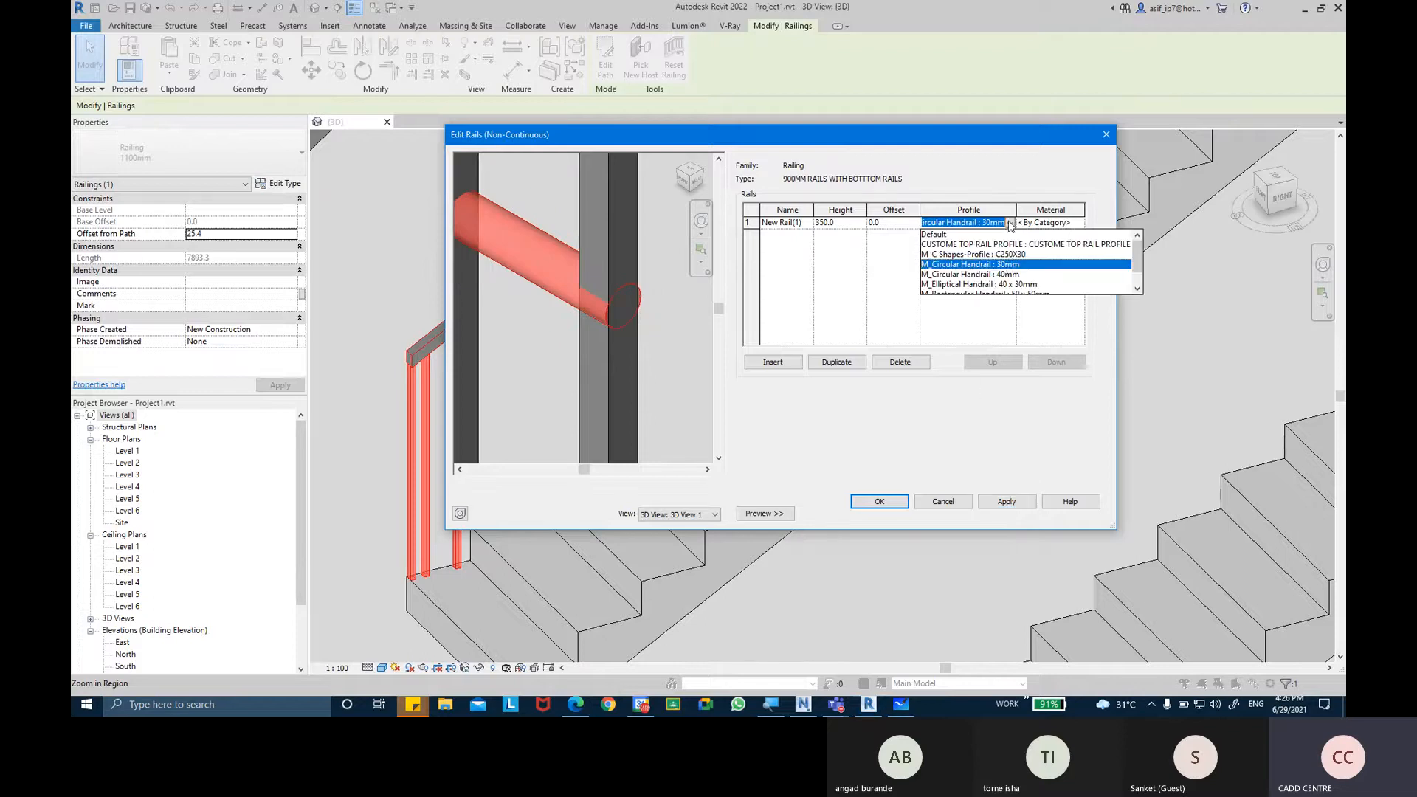
pyautogui.click(1008, 277)
pyautogui.click(1011, 502)
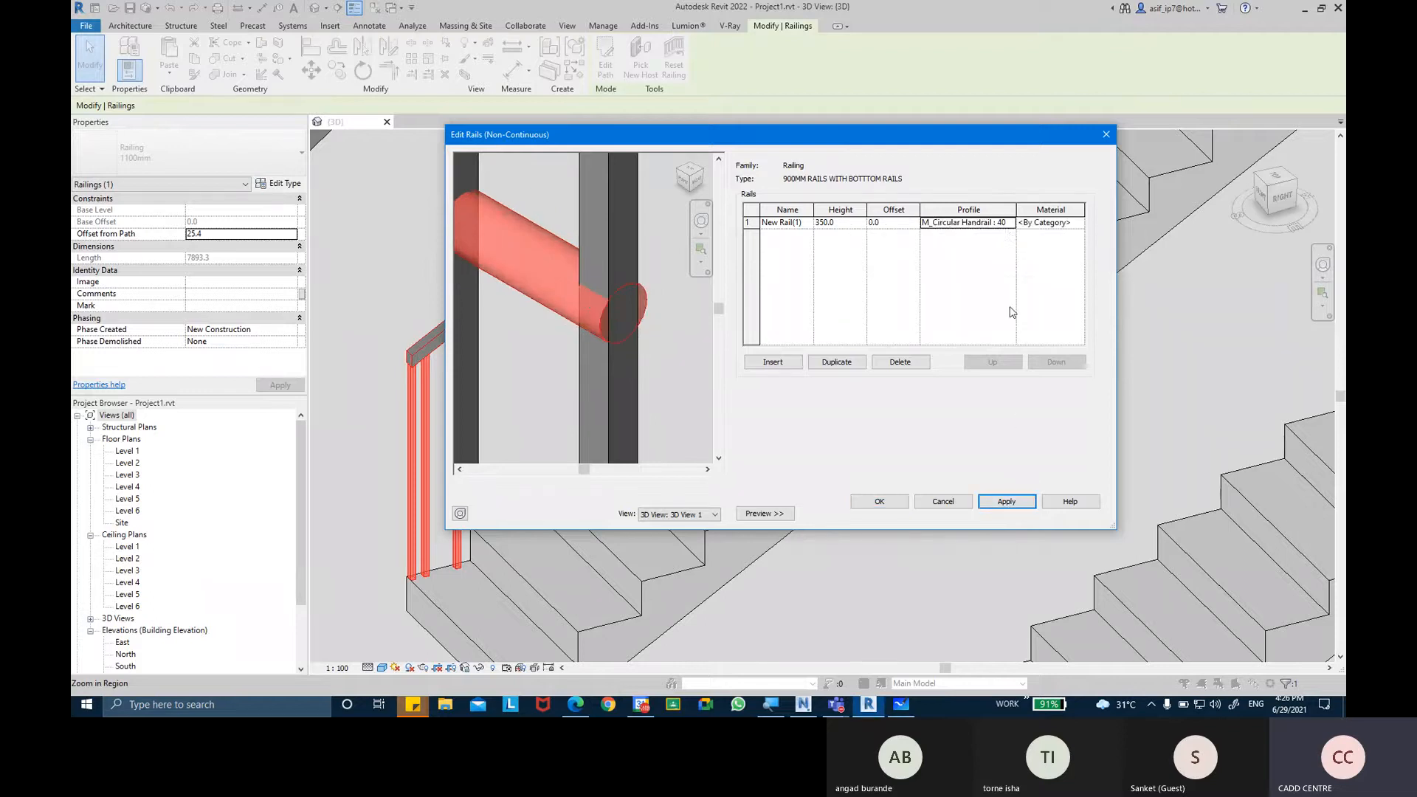
# Try the M_Elliptical Handrail : 40 x 30mm and M_Rectangular Handrail : 50 x 50mm profiles on the rail, applying each.
pyautogui.click(1009, 223)
pyautogui.click(1005, 264)
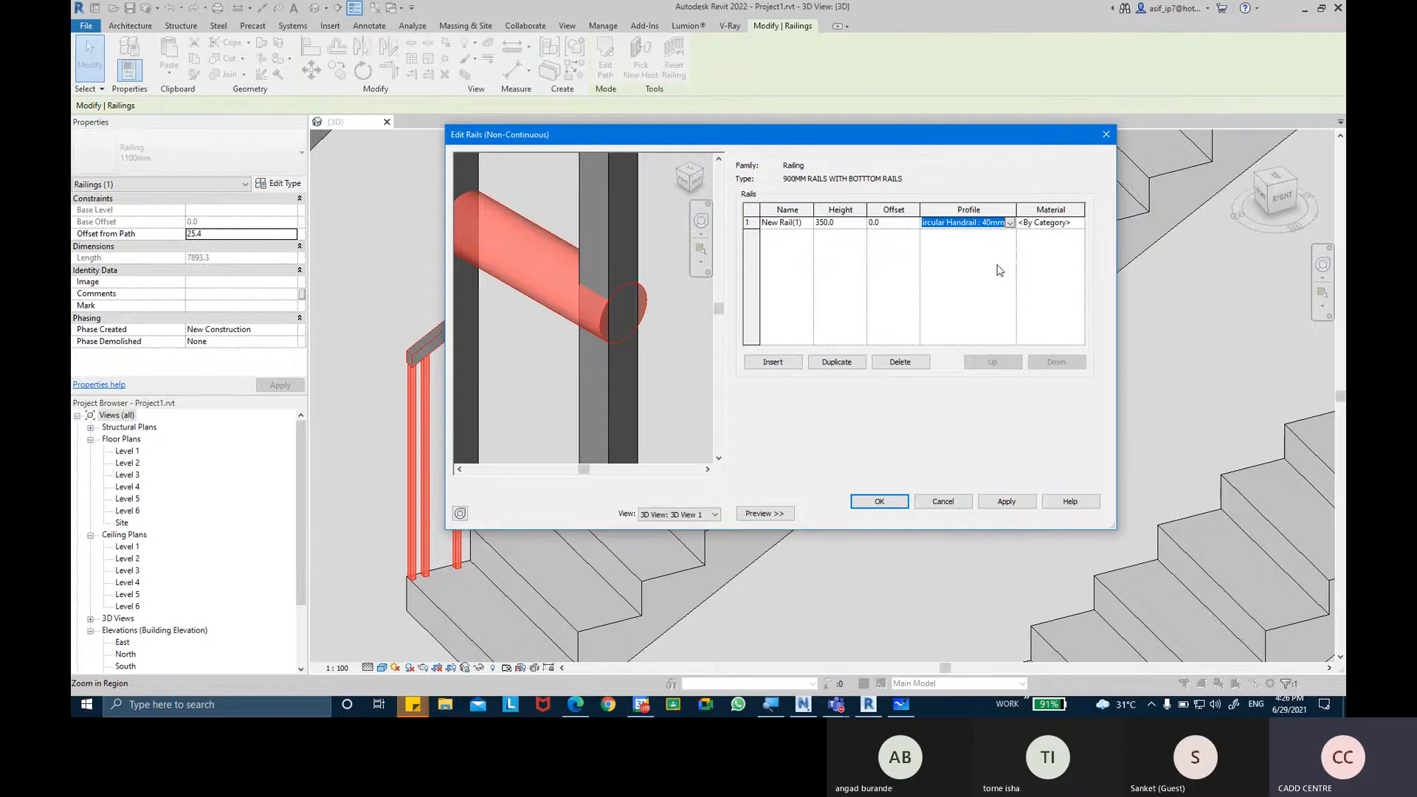
pyautogui.click(1007, 501)
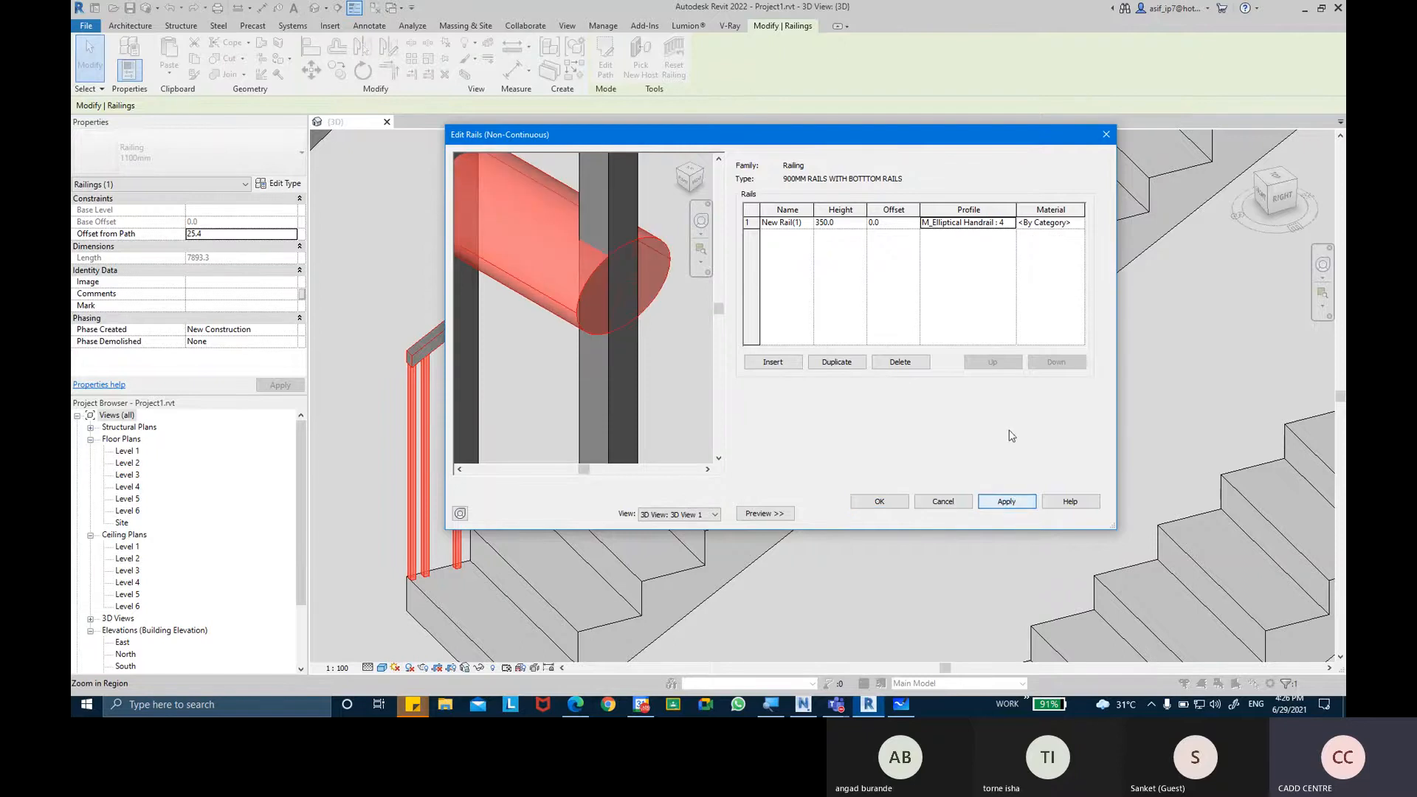
pyautogui.click(1009, 223)
pyautogui.scroll(-1, 1004, 289)
pyautogui.click(1001, 275)
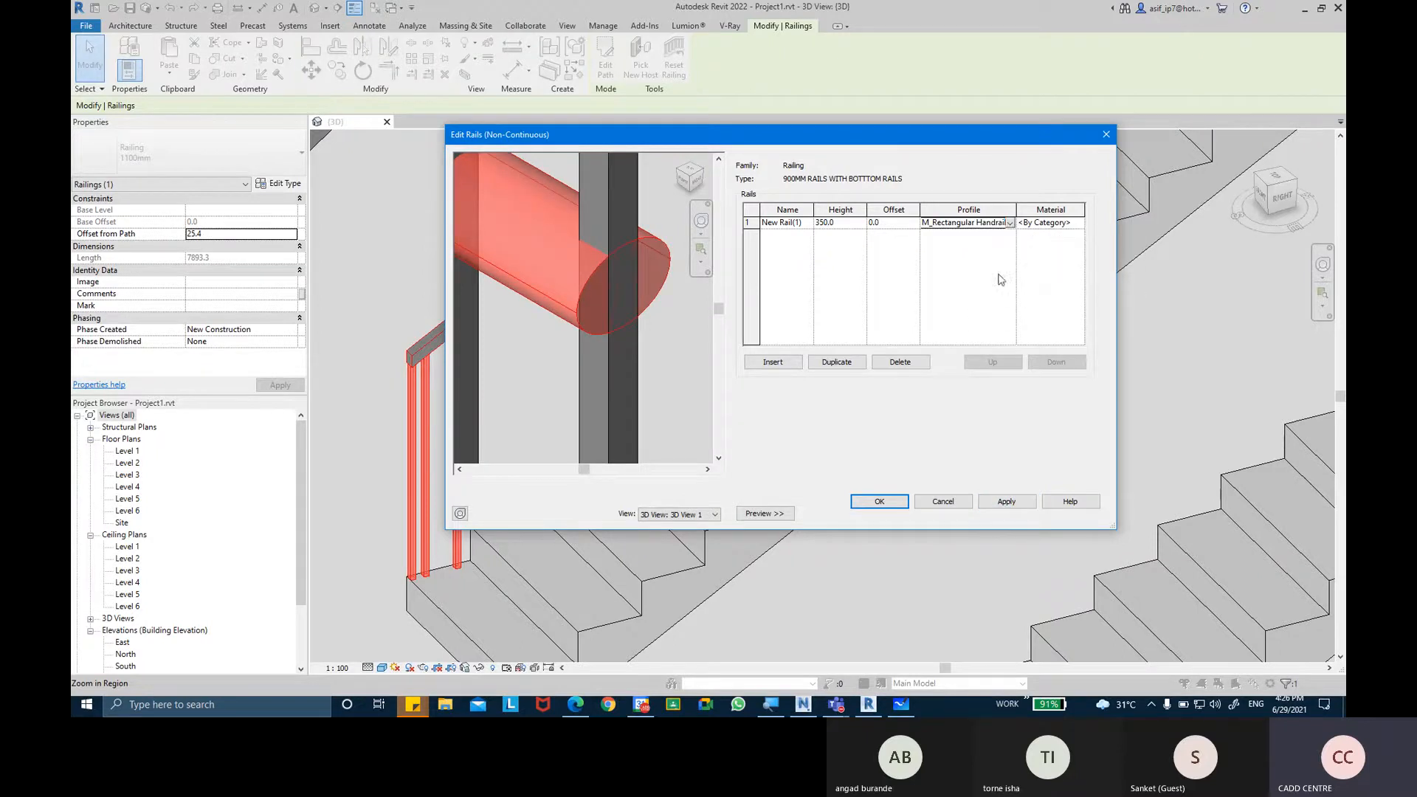
pyautogui.click(1006, 502)
# Assign the M_Square Handrail : 20mm profile to the rail, apply it and inspect the rail in the preview.
pyautogui.click(1009, 223)
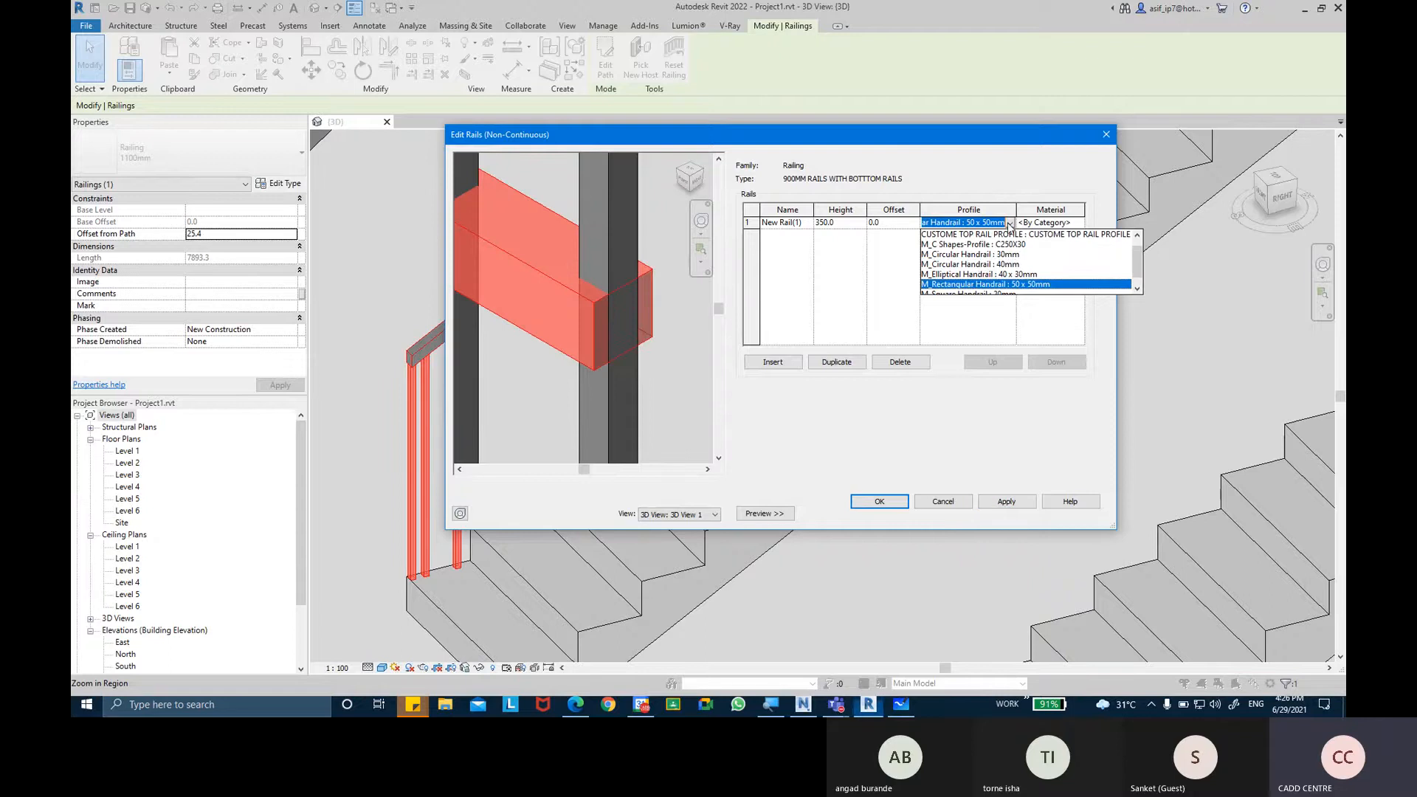
pyautogui.scroll(-1, 998, 291)
pyautogui.click(996, 293)
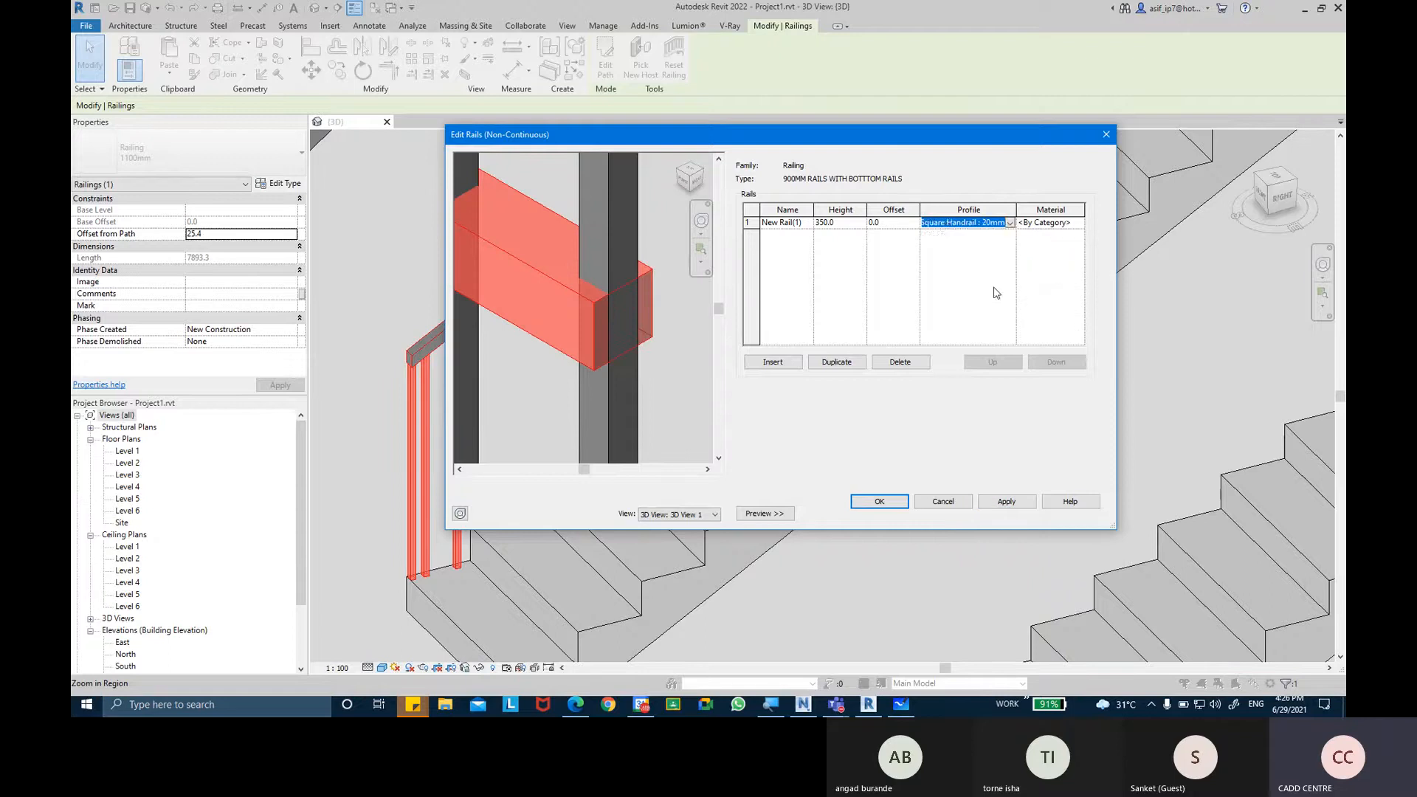
pyautogui.click(1006, 502)
pyautogui.scroll(-4, 643, 319)
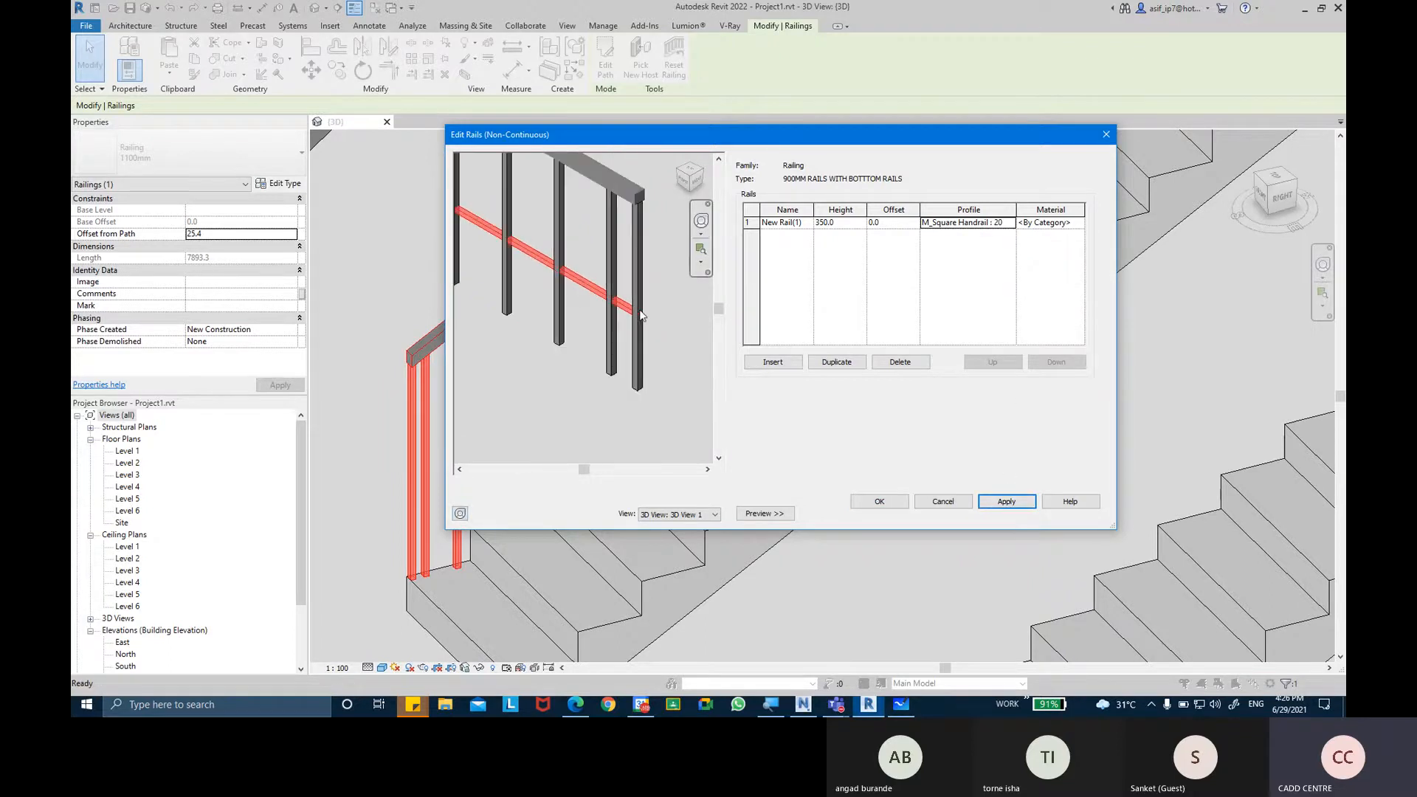
pyautogui.scroll(4, 630, 315)
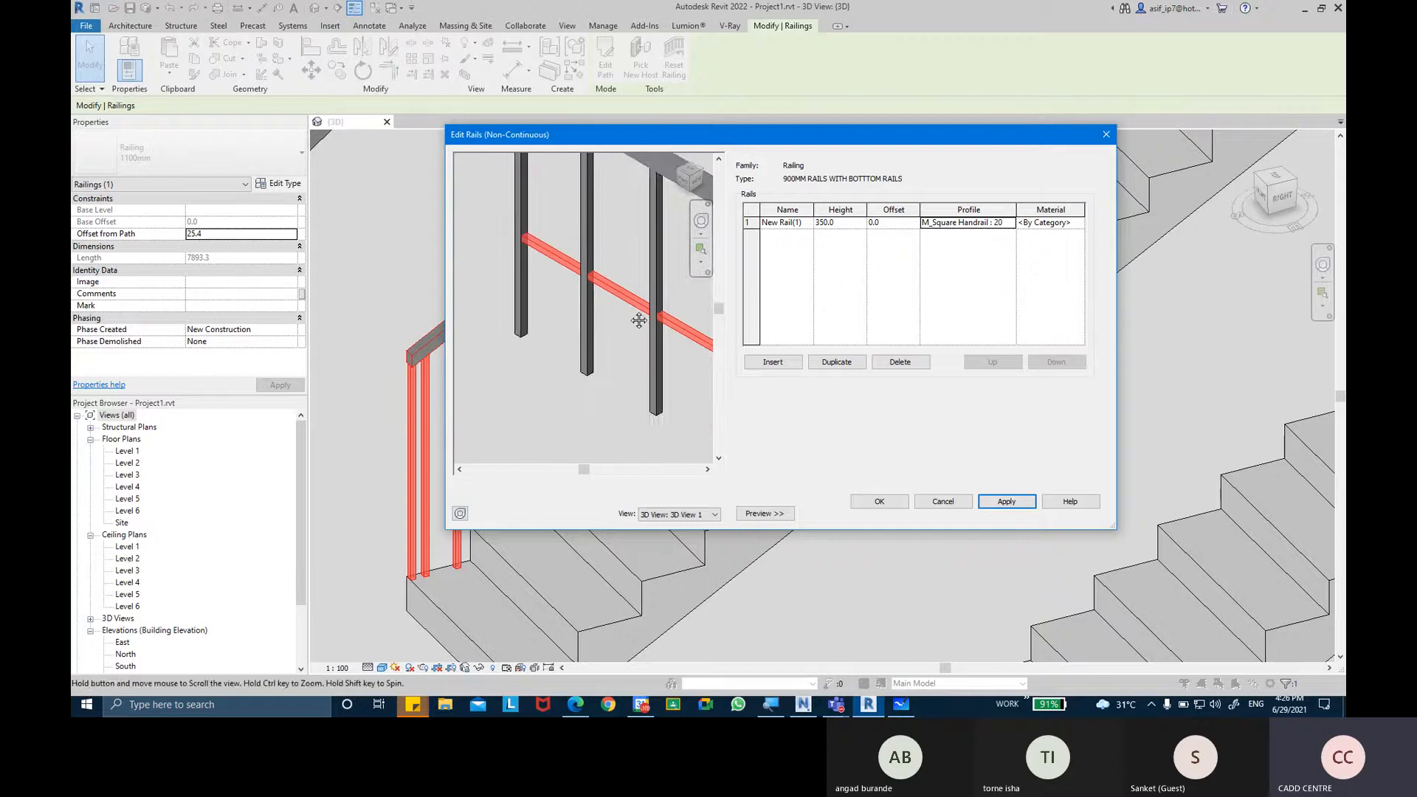
pyautogui.scroll(3, 620, 303)
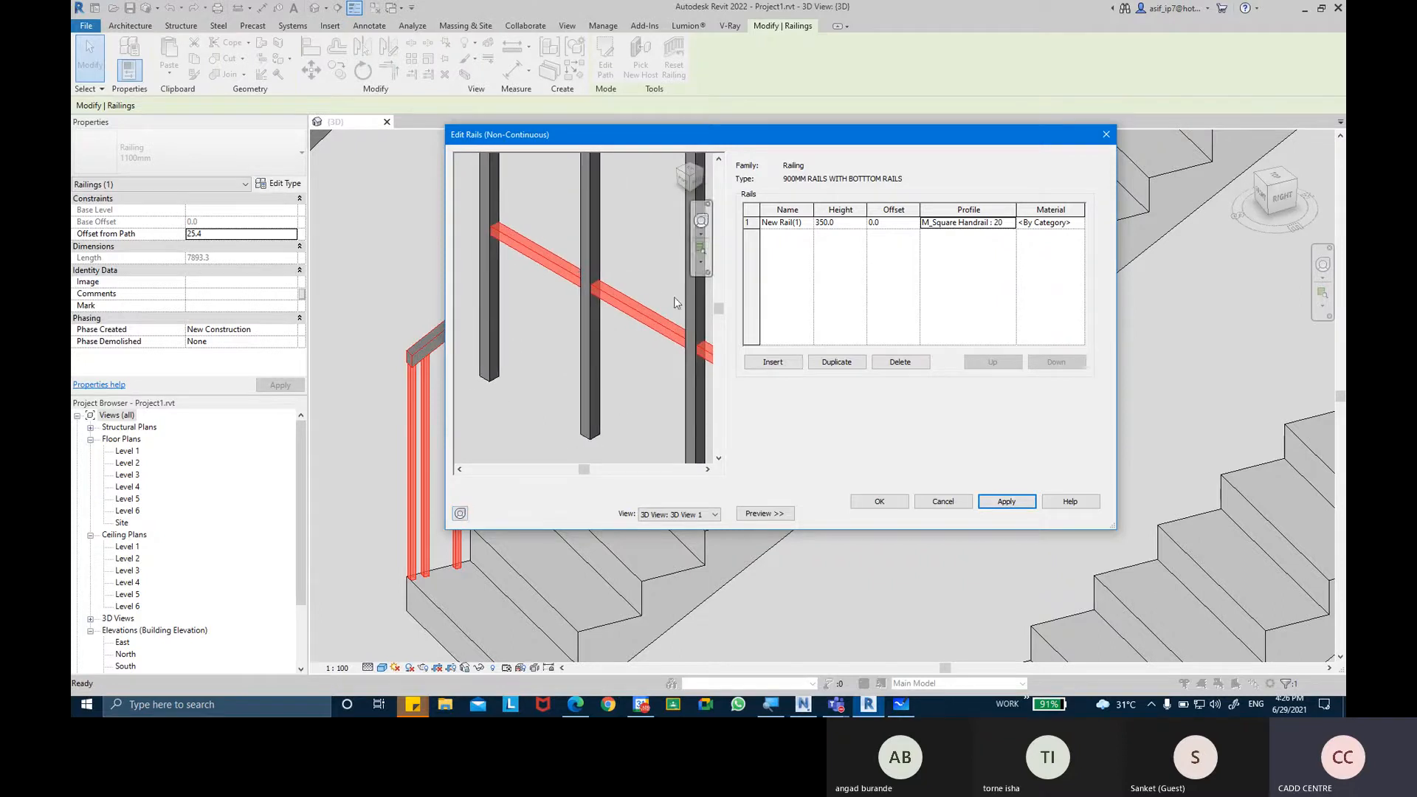
pyautogui.press('ctrl')
pyautogui.press('ctrl')
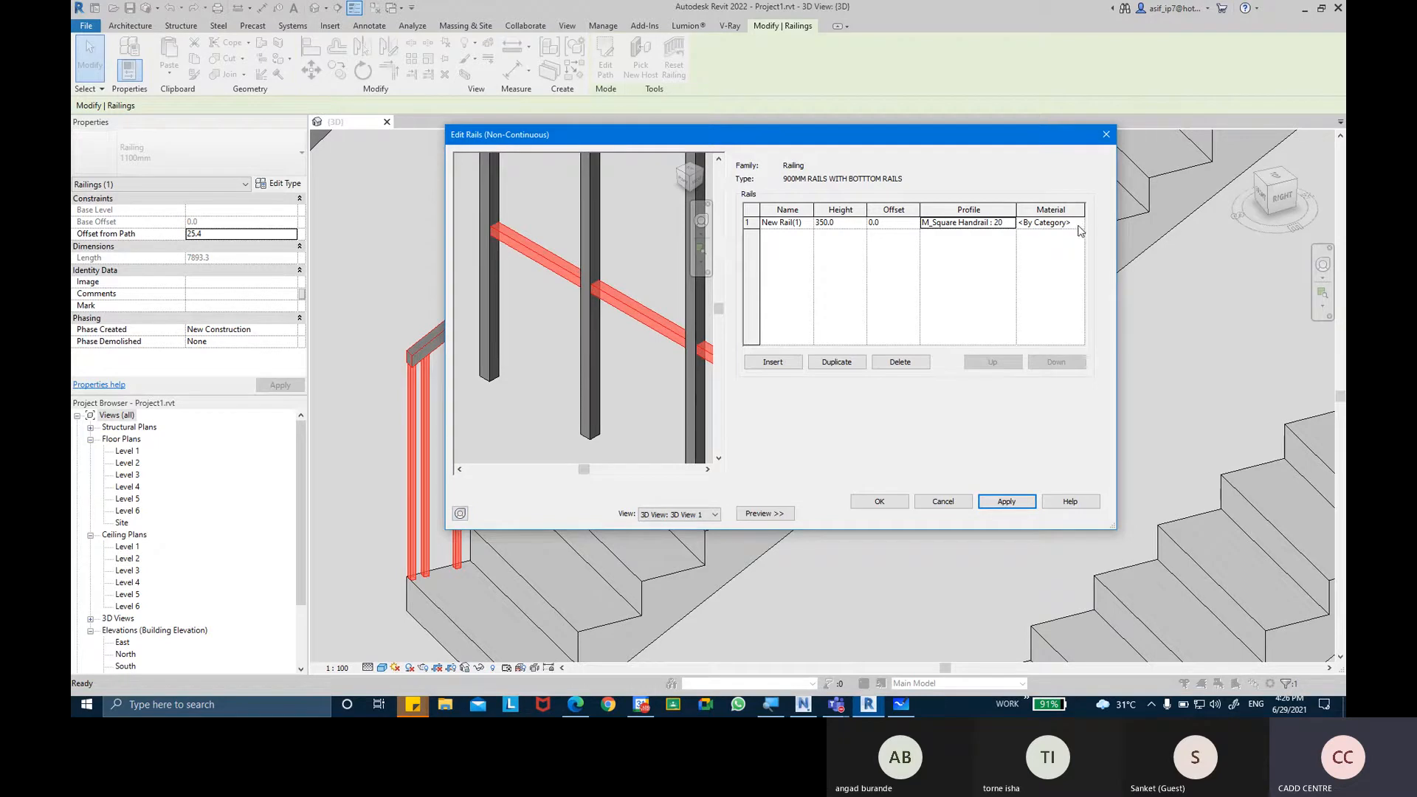
pyautogui.press('ctrl')
pyautogui.press('ctrl')
pyautogui.press('ctrl')
# Open the material choice for the 350 mm non-continuous rail and create a new material in the Material Browser.
pyautogui.click(1079, 229)
pyautogui.click(1078, 222)
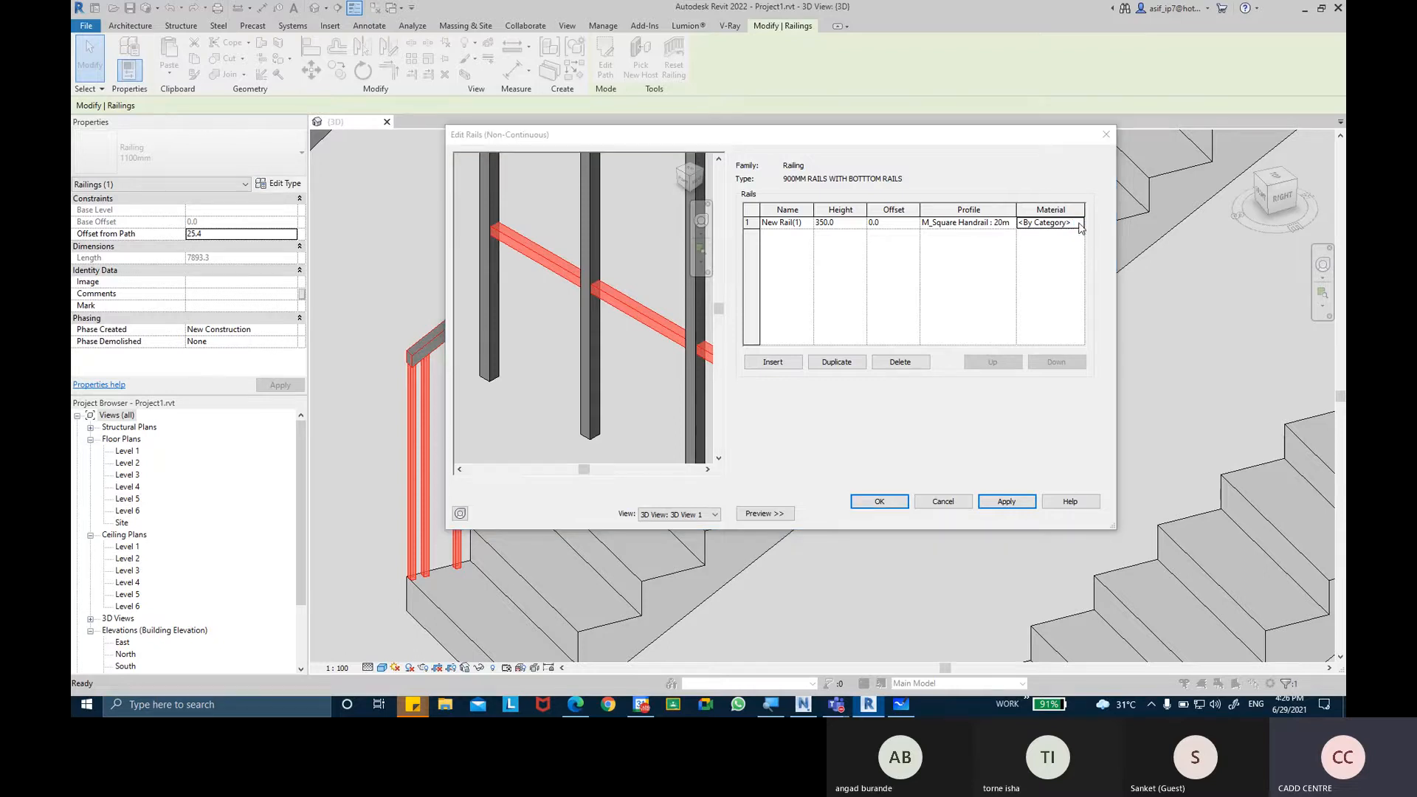
pyautogui.scroll(-1, 362, 502)
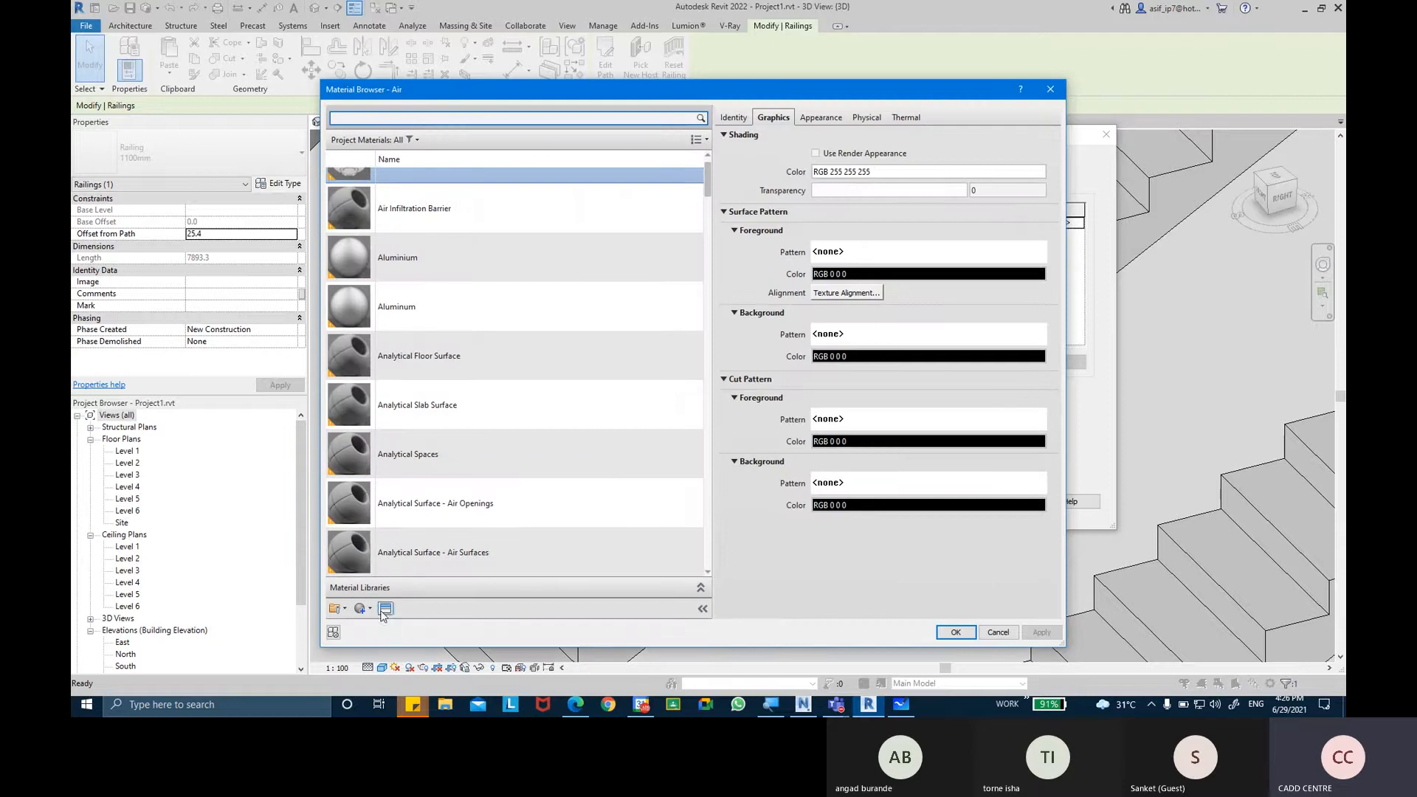
pyautogui.click(368, 611)
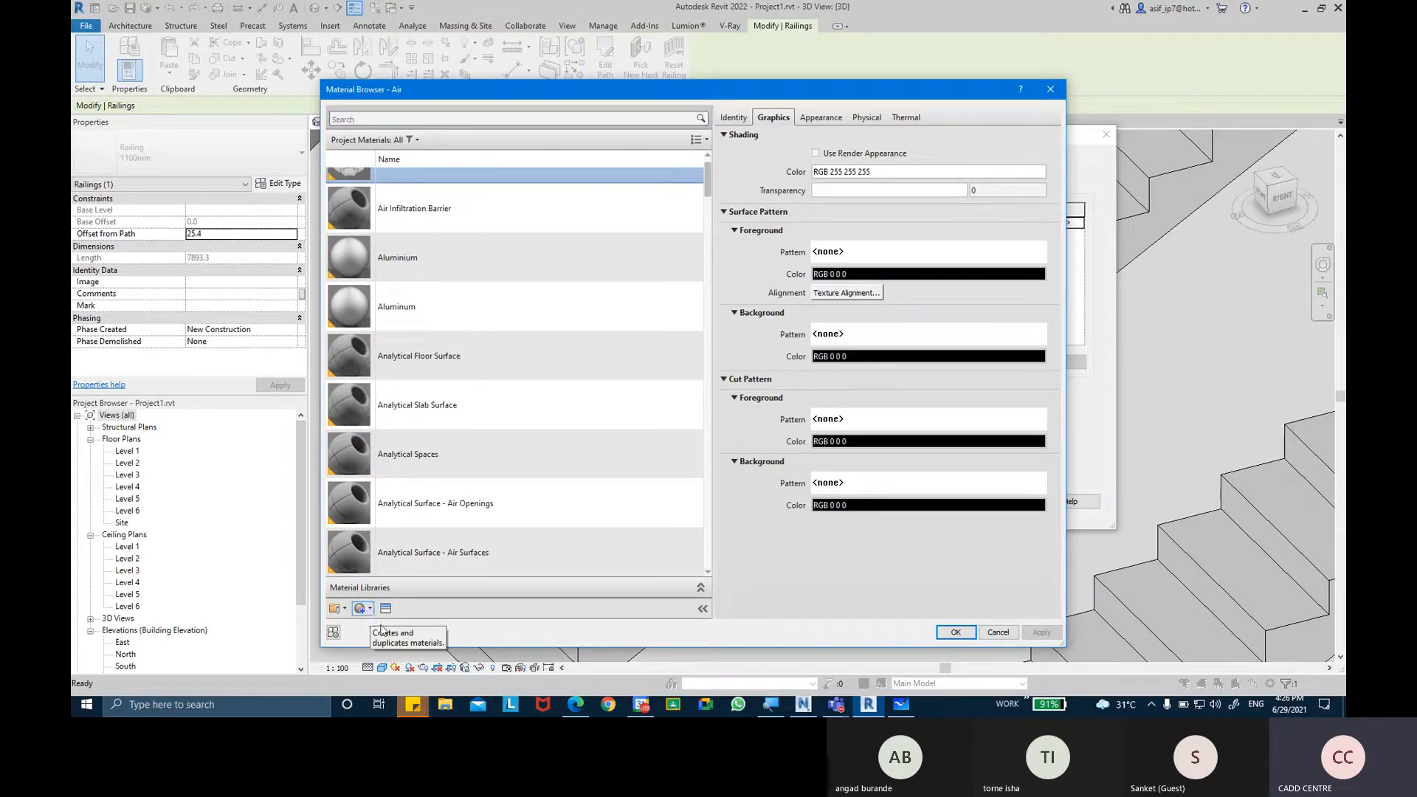
pyautogui.click(369, 611)
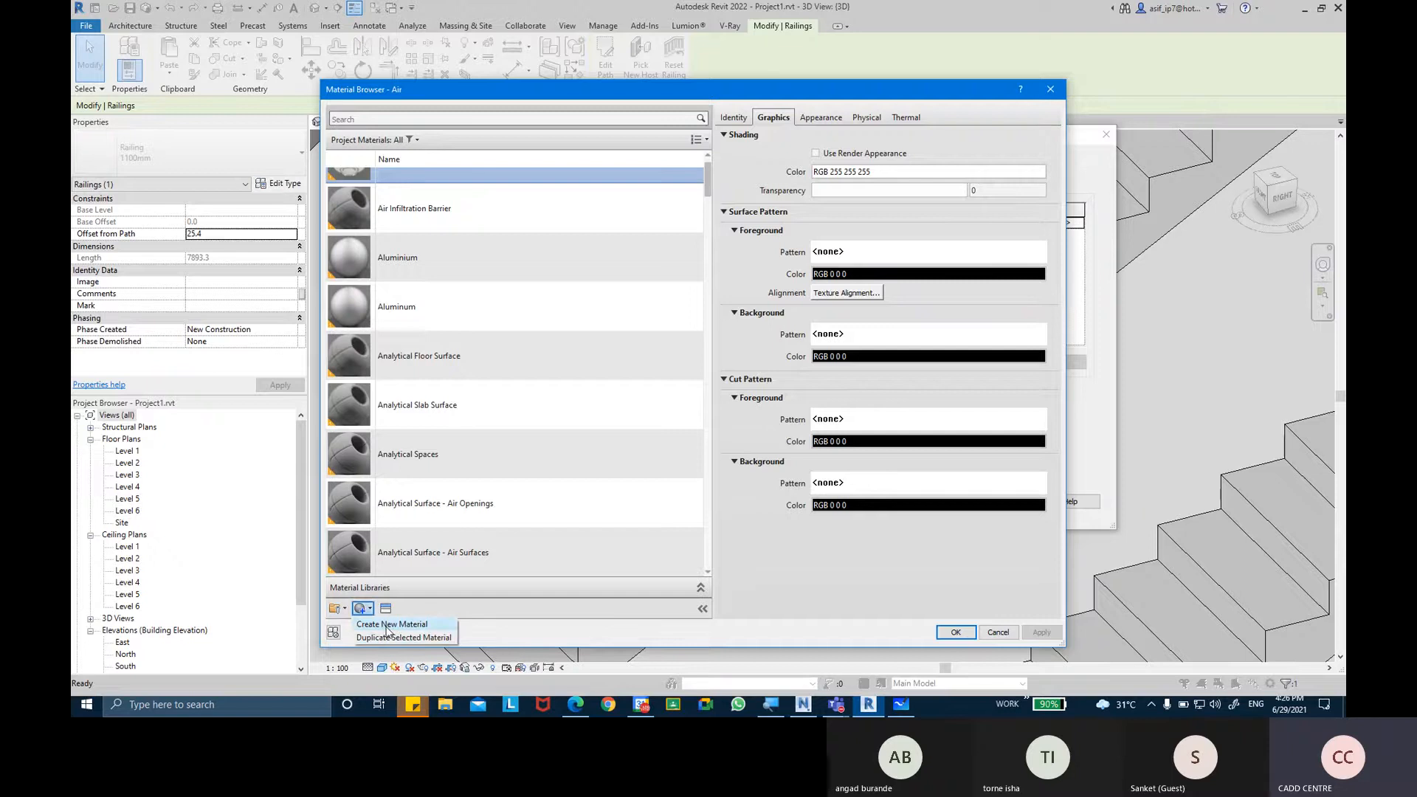
pyautogui.click(388, 625)
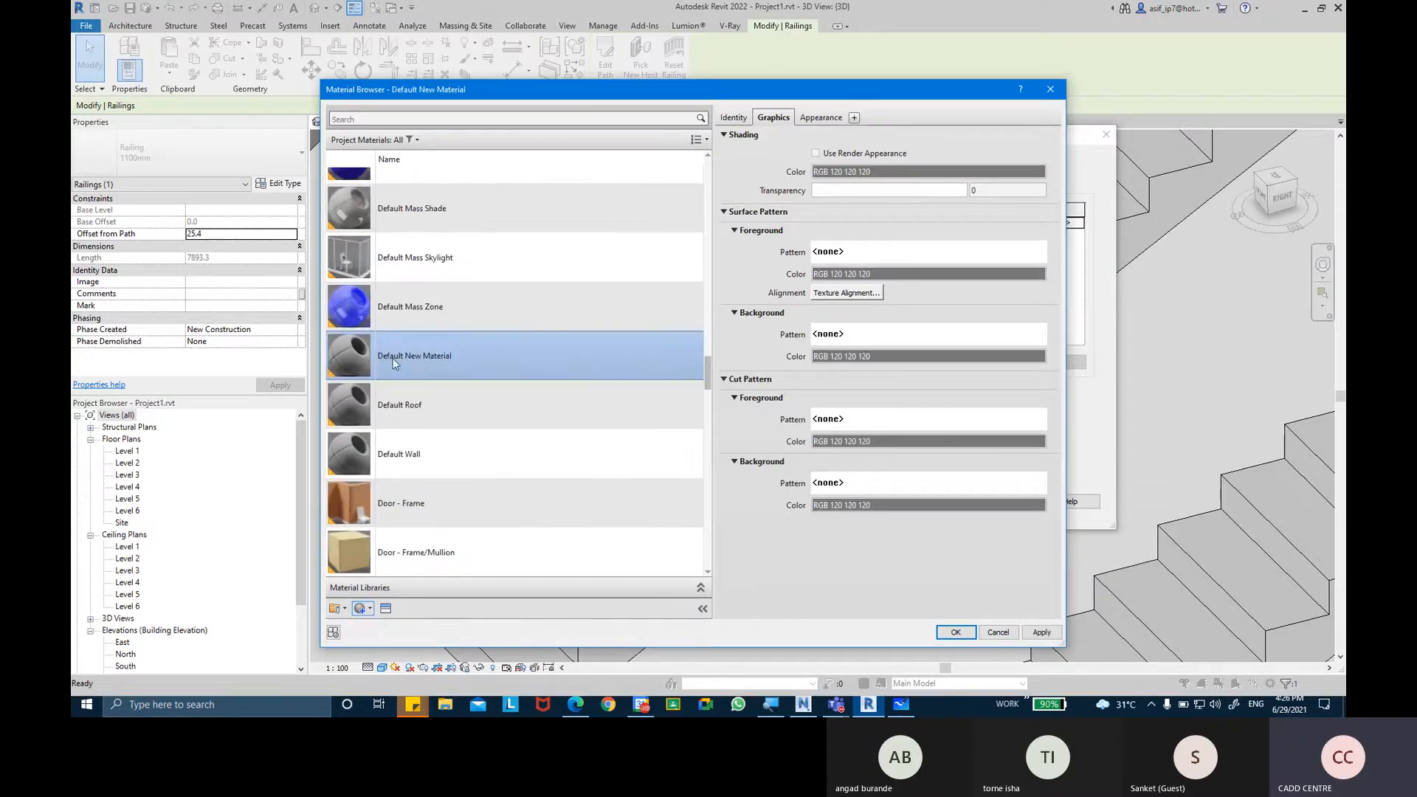
# Rename the new material as AR-STEEL- BOTTOM RAILS.
pyautogui.click(734, 117)
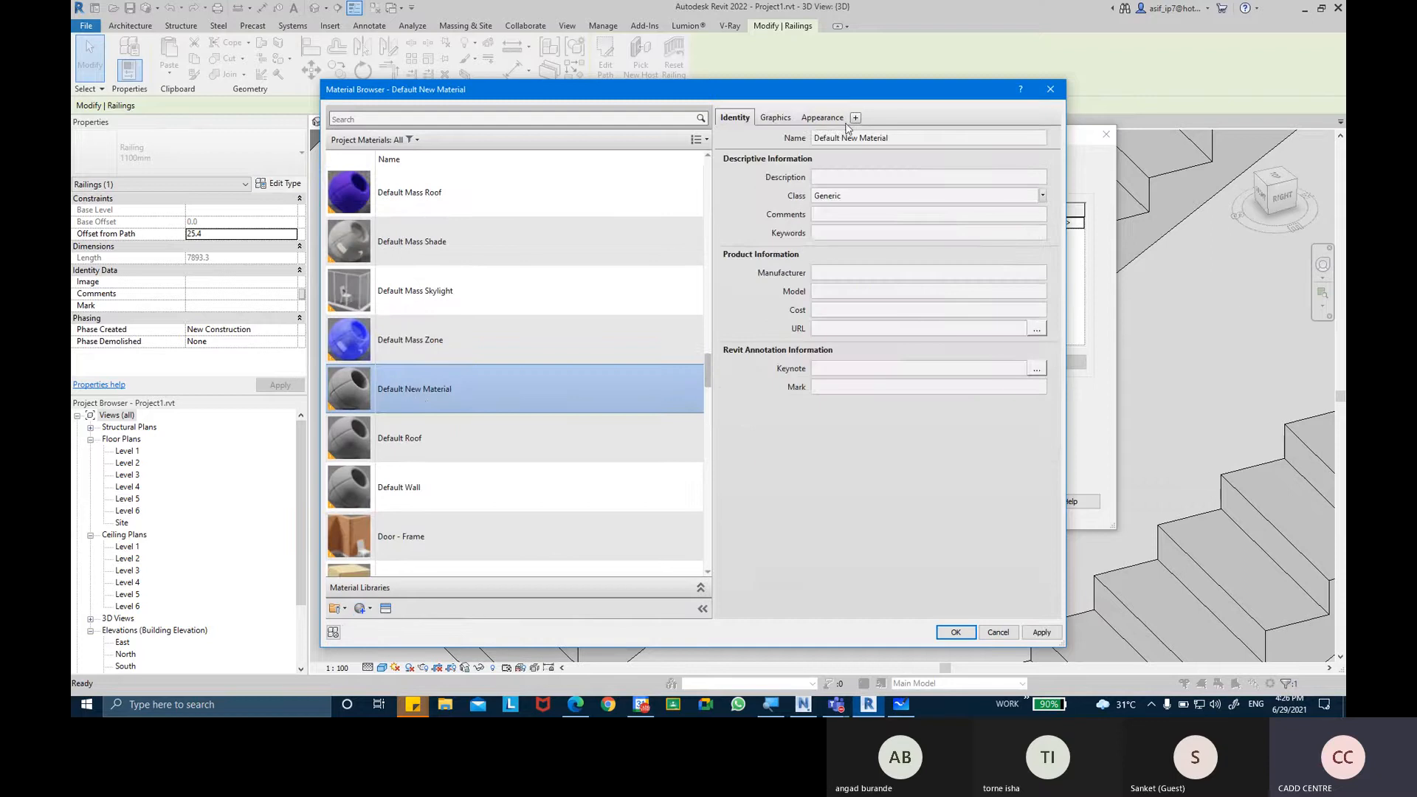
pyautogui.click(900, 139)
pyautogui.press('BackSpace')
pyautogui.write('AR')
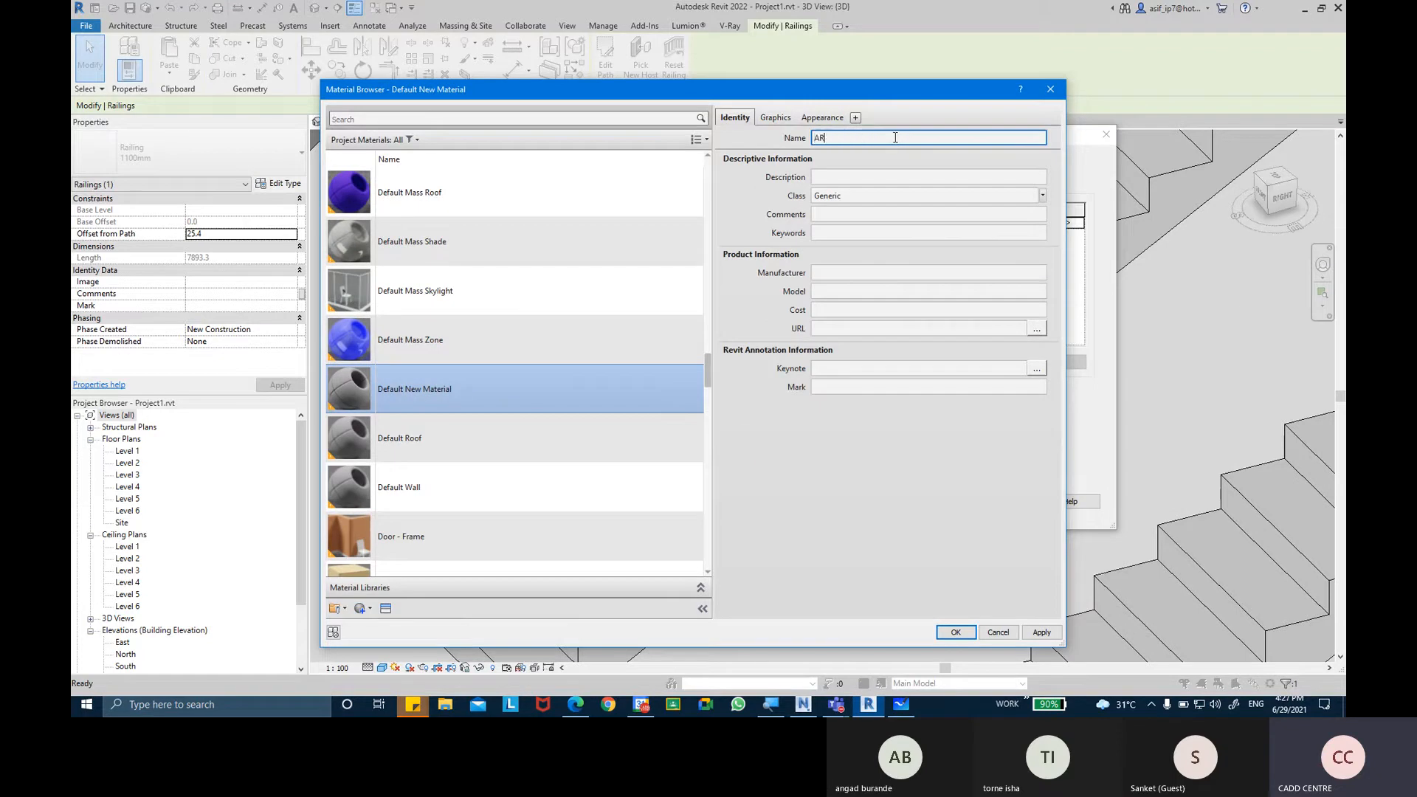
pyautogui.write('-')
pyautogui.write('STEEL- BOTTOM RAIL')
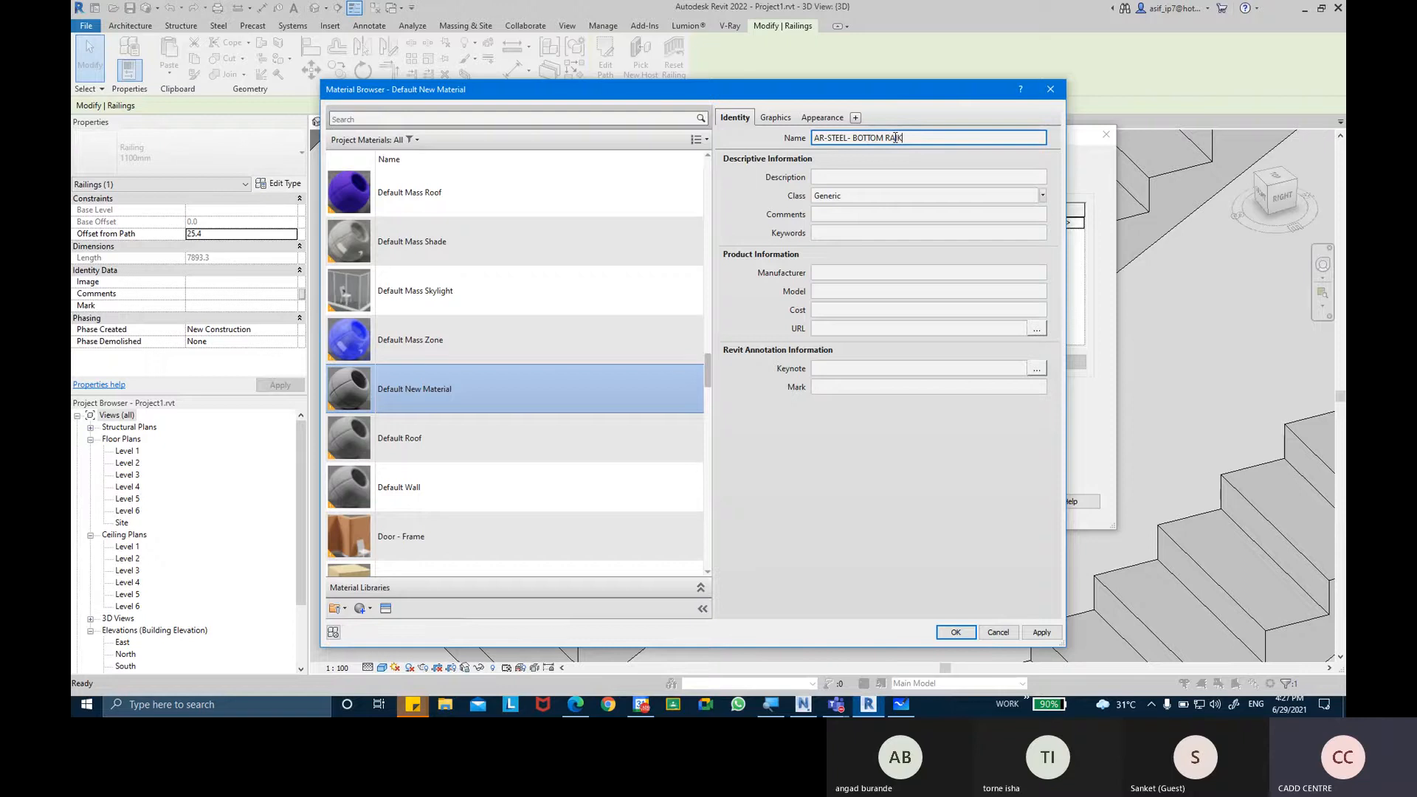
pyautogui.press('BackSpace')
pyautogui.write('S')
pyautogui.press('Return')
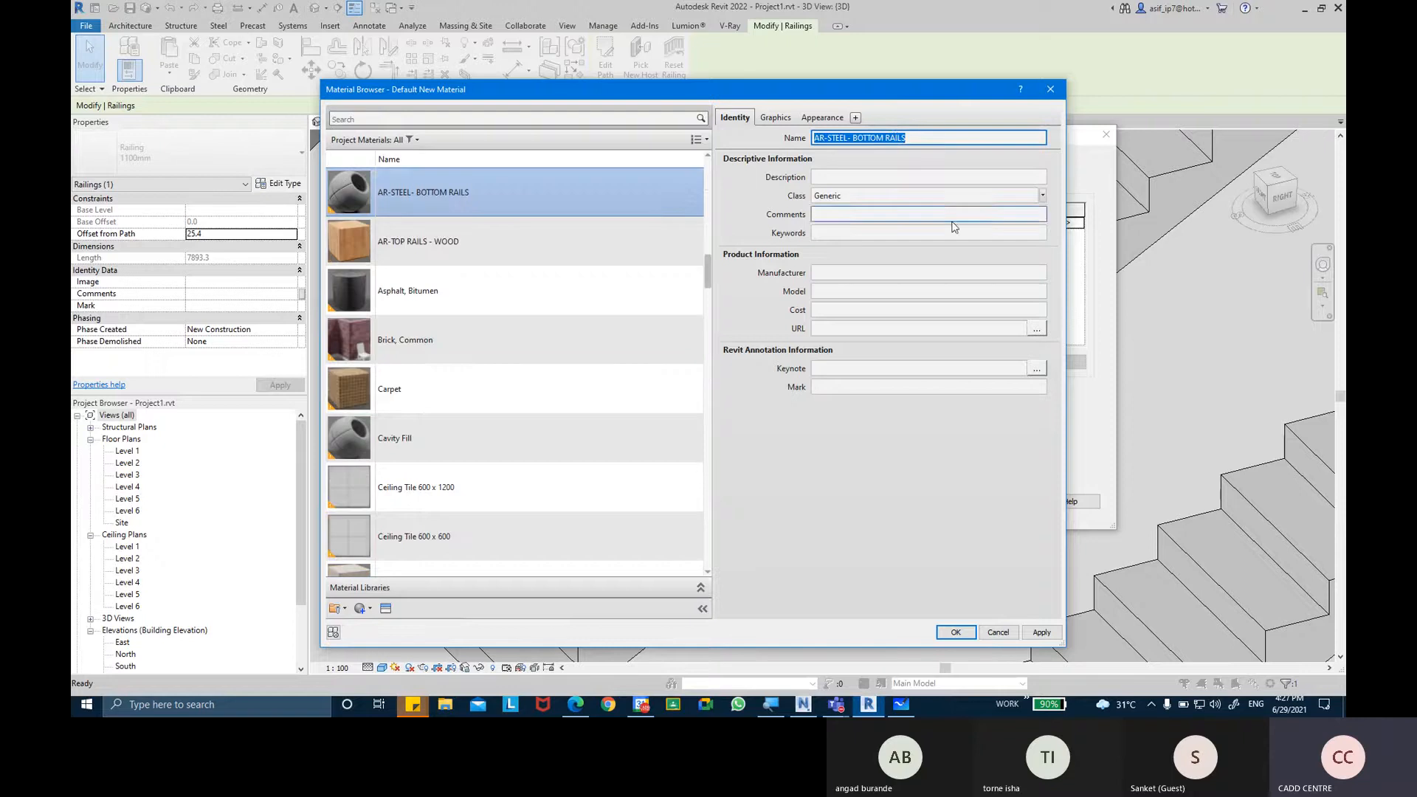
# Set the material's class to Metal and enable Use Render Appearance for its shading.
pyautogui.click(1041, 196)
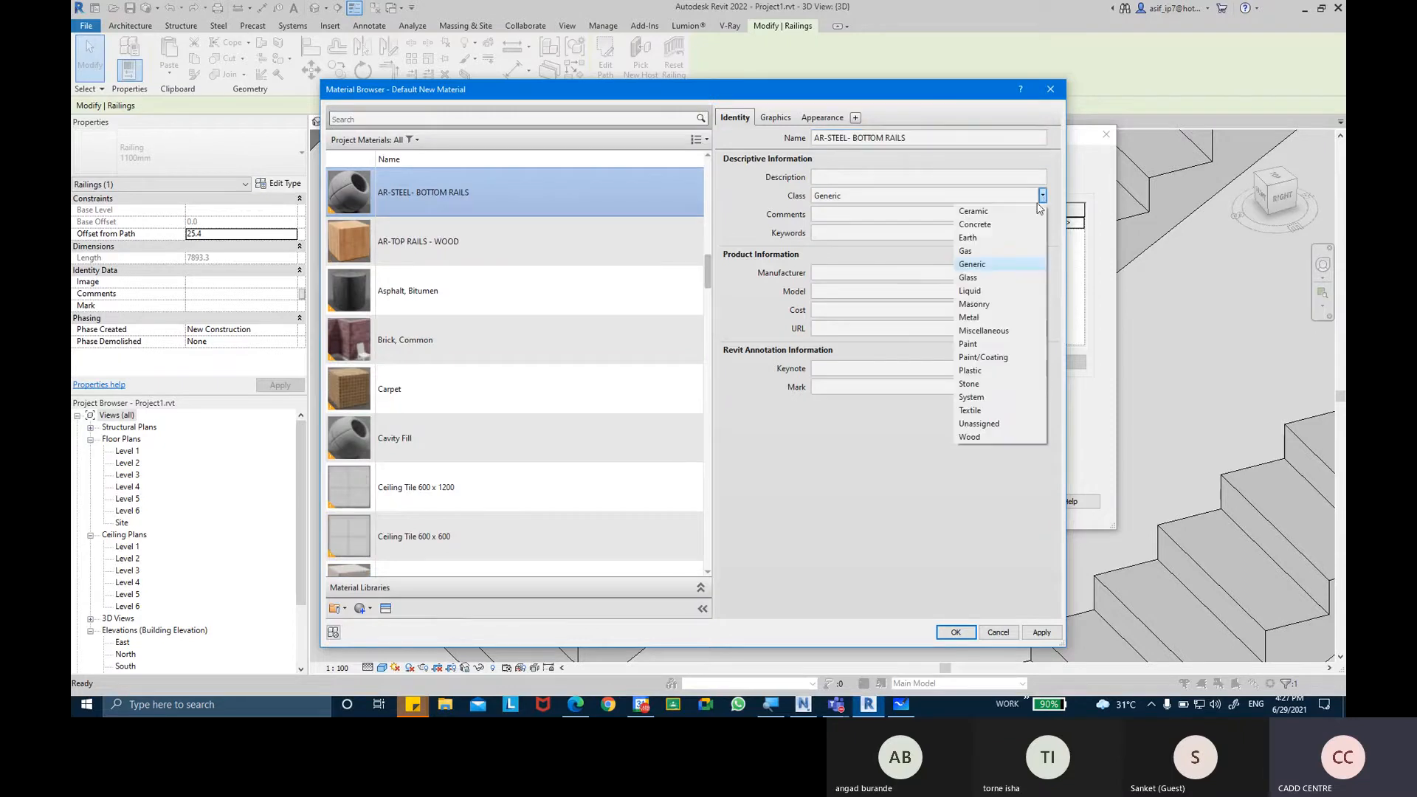
pyautogui.click(1005, 318)
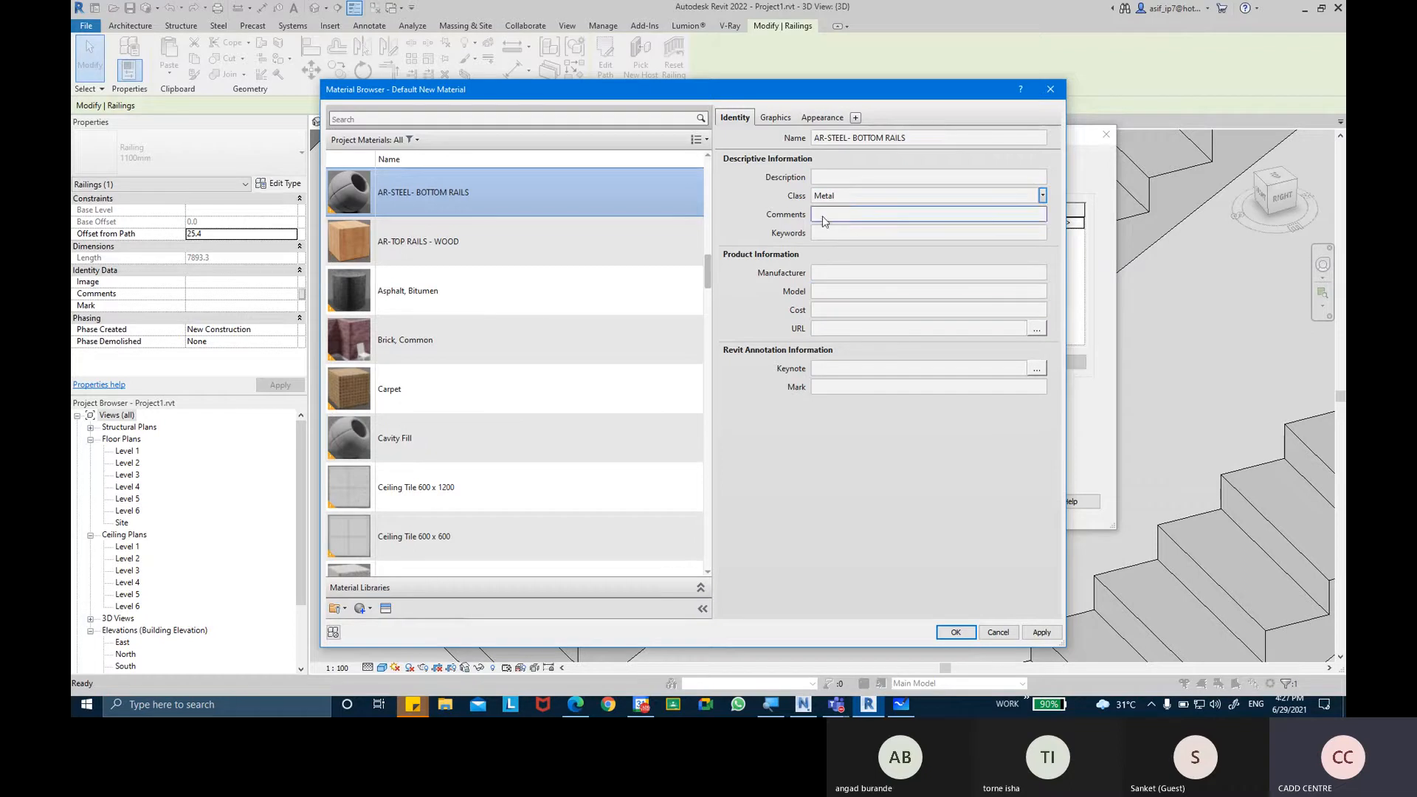
pyautogui.click(786, 119)
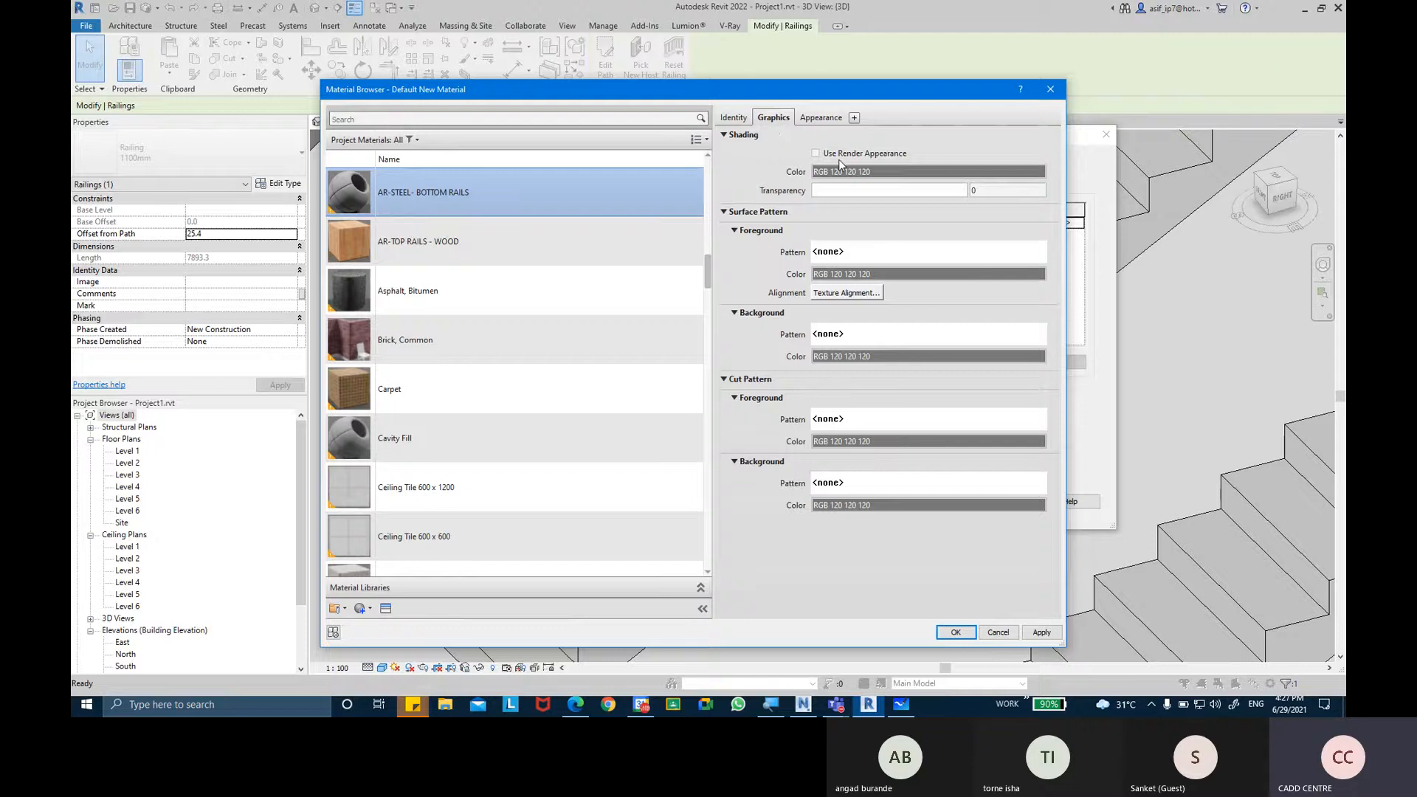
pyautogui.click(834, 156)
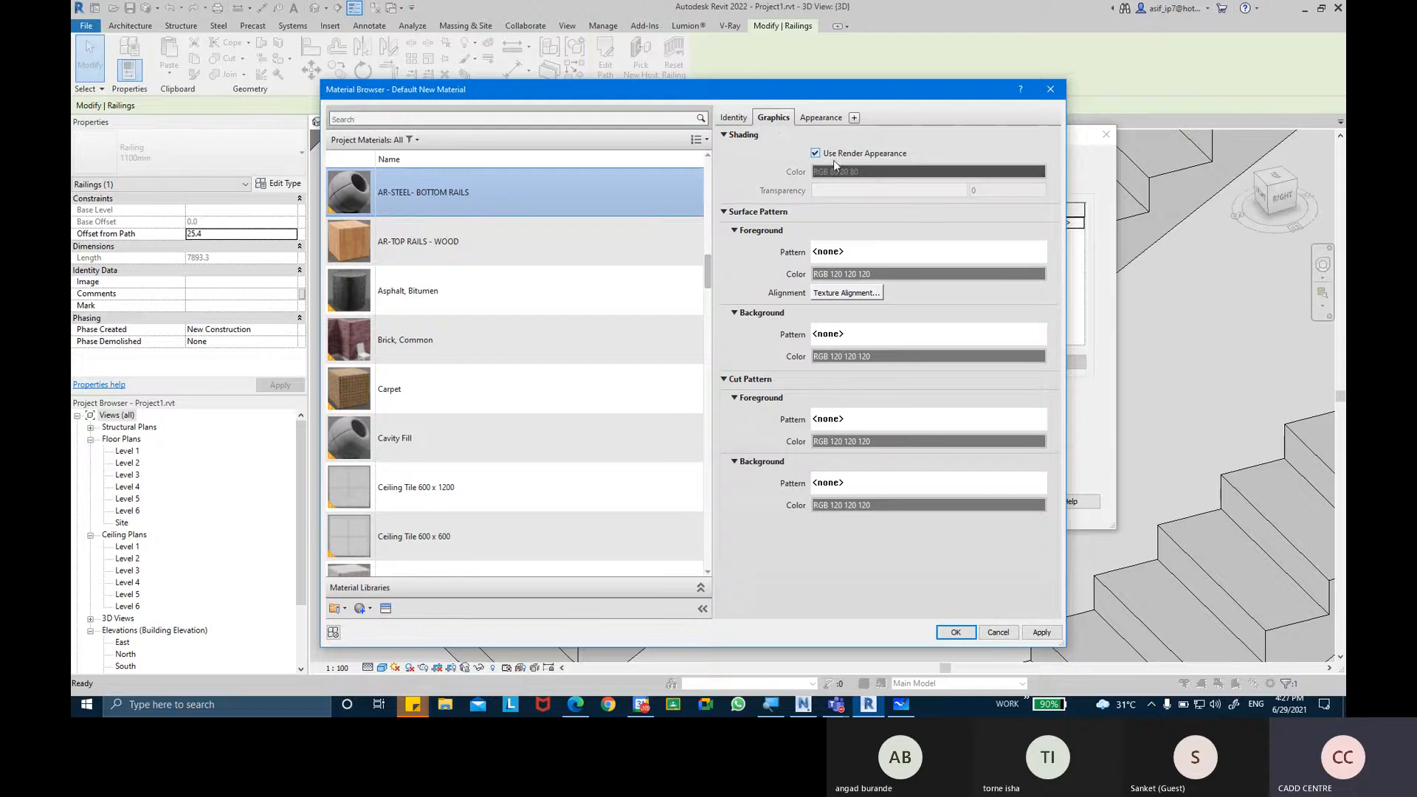
# Set the material's cut foreground pattern to the drafting pattern Diagonal up.
pyautogui.click(889, 425)
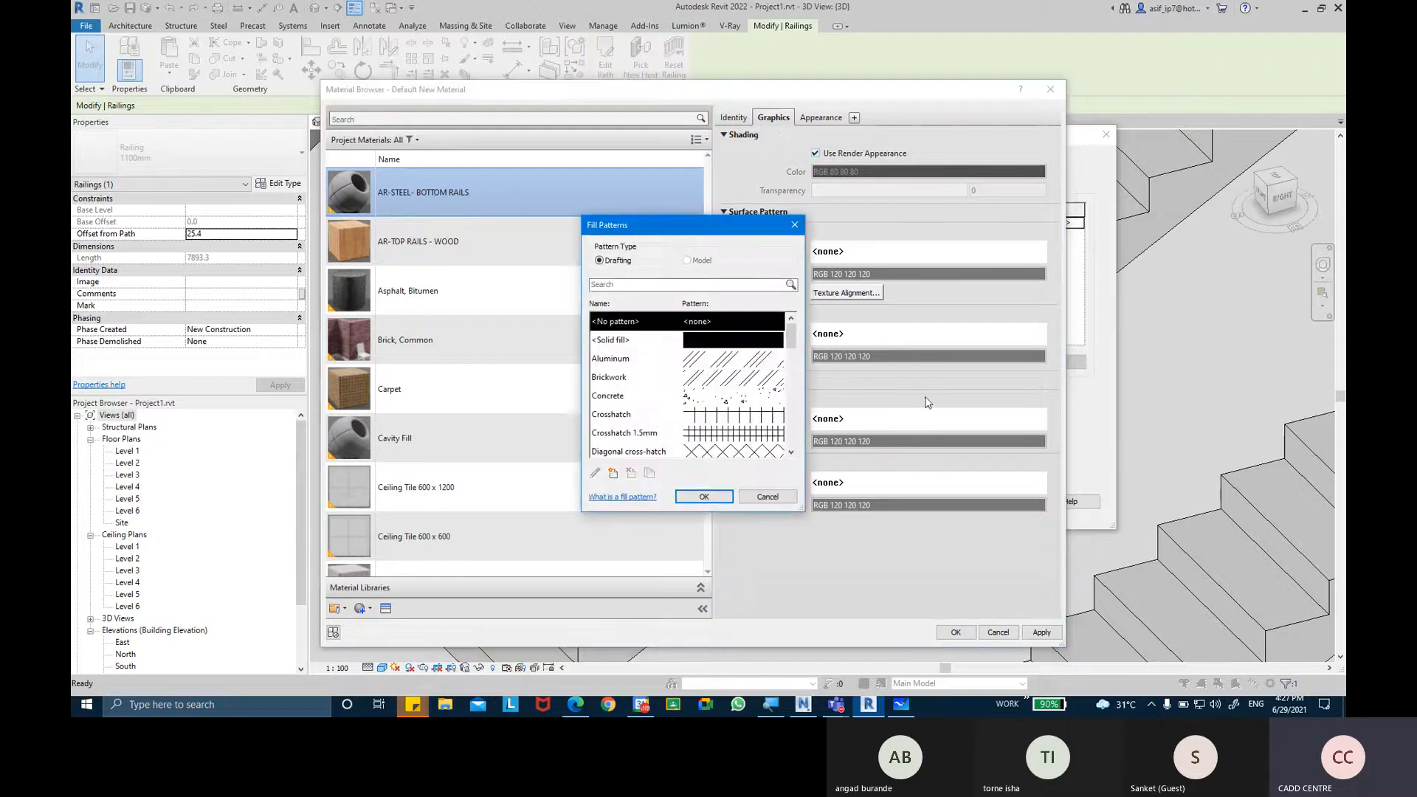
pyautogui.moveTo(791, 338); pyautogui.dragTo(791, 369)
pyautogui.click(722, 401)
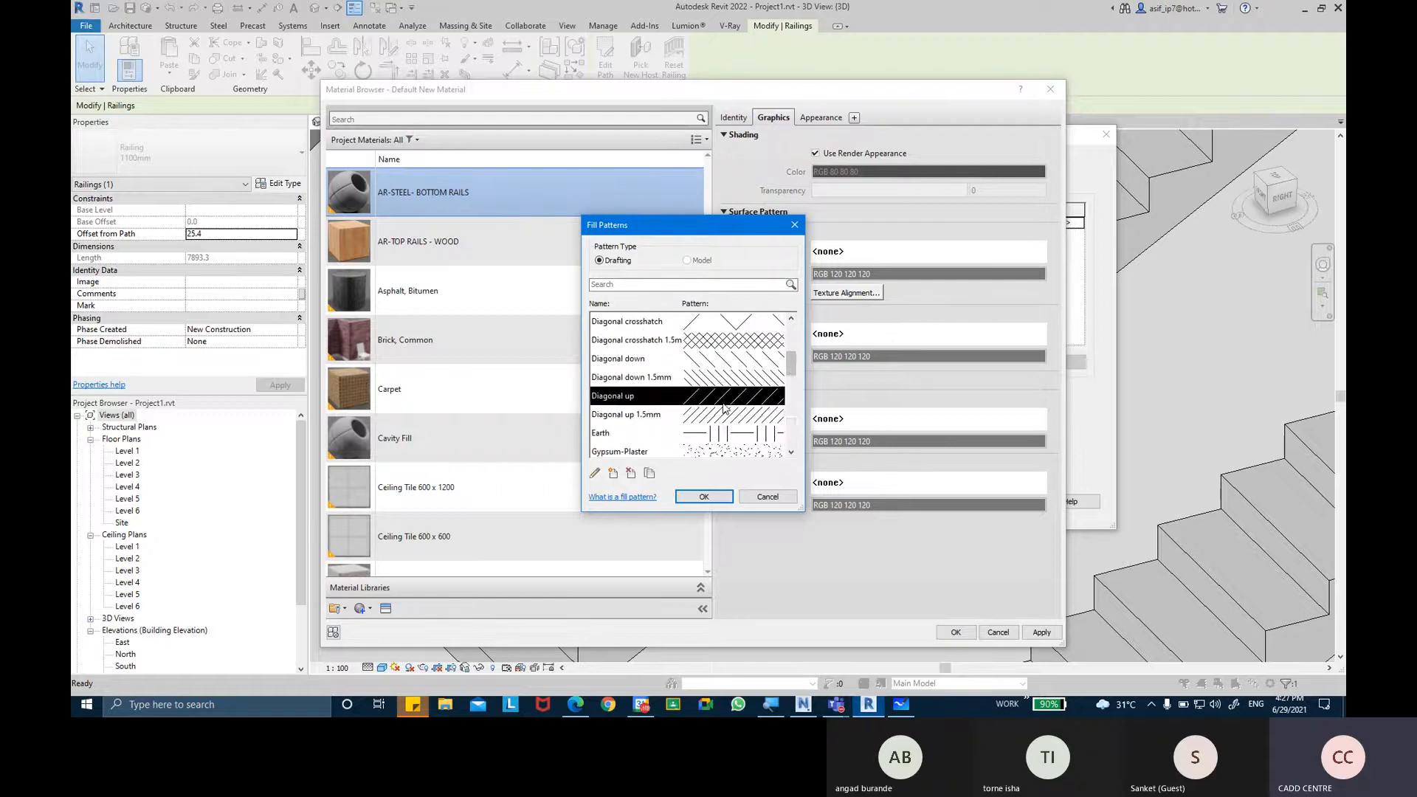
pyautogui.scroll(-7, 724, 409)
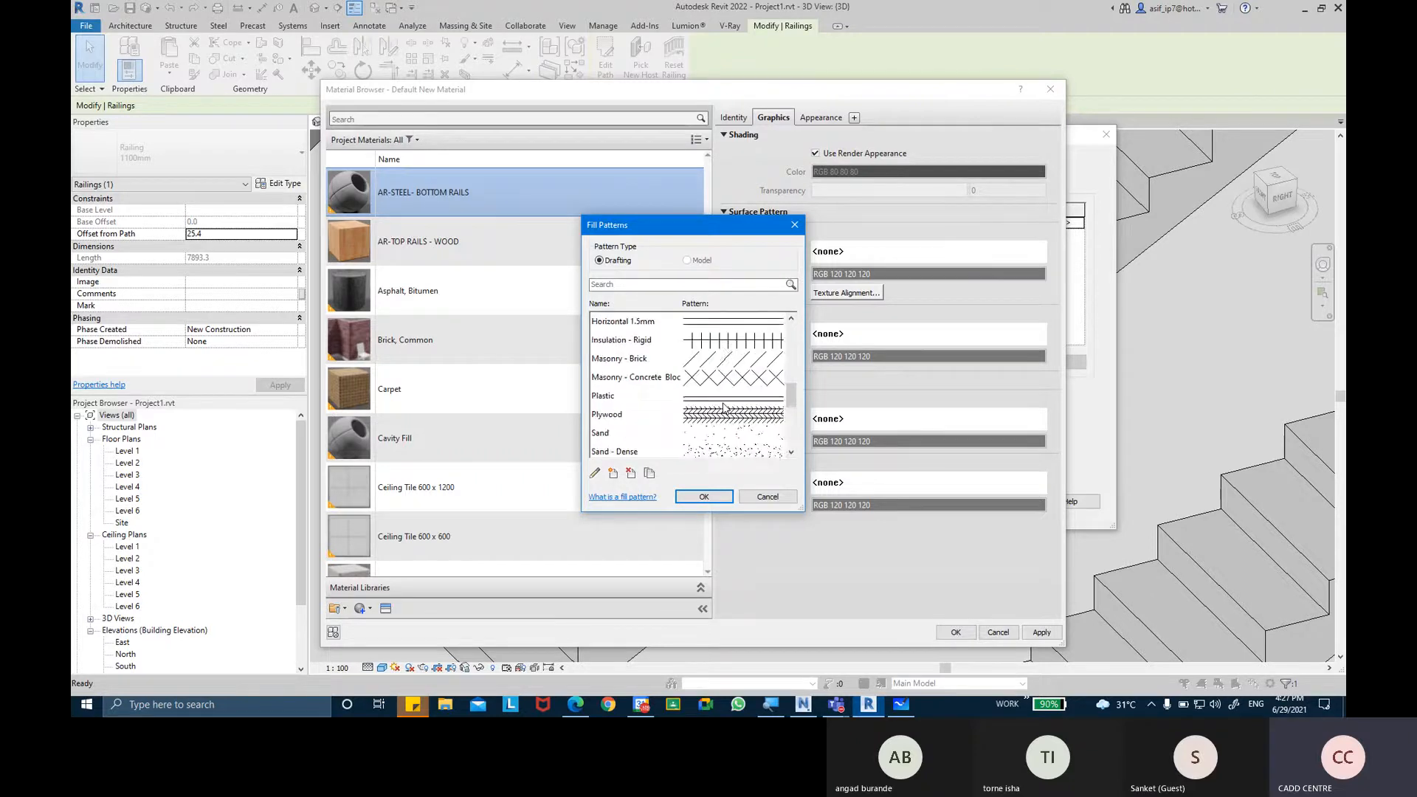
pyautogui.scroll(3, 724, 408)
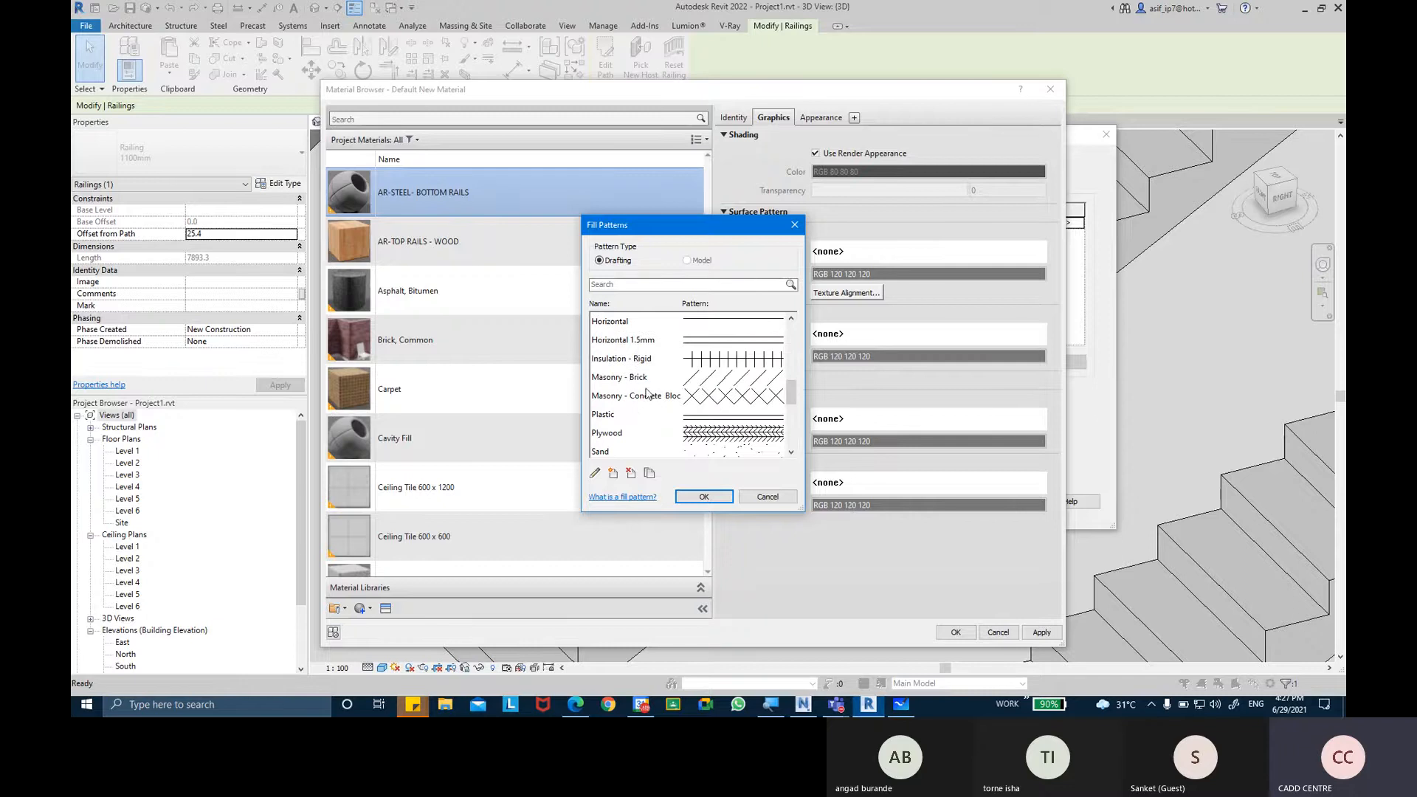
pyautogui.scroll(5, 632, 381)
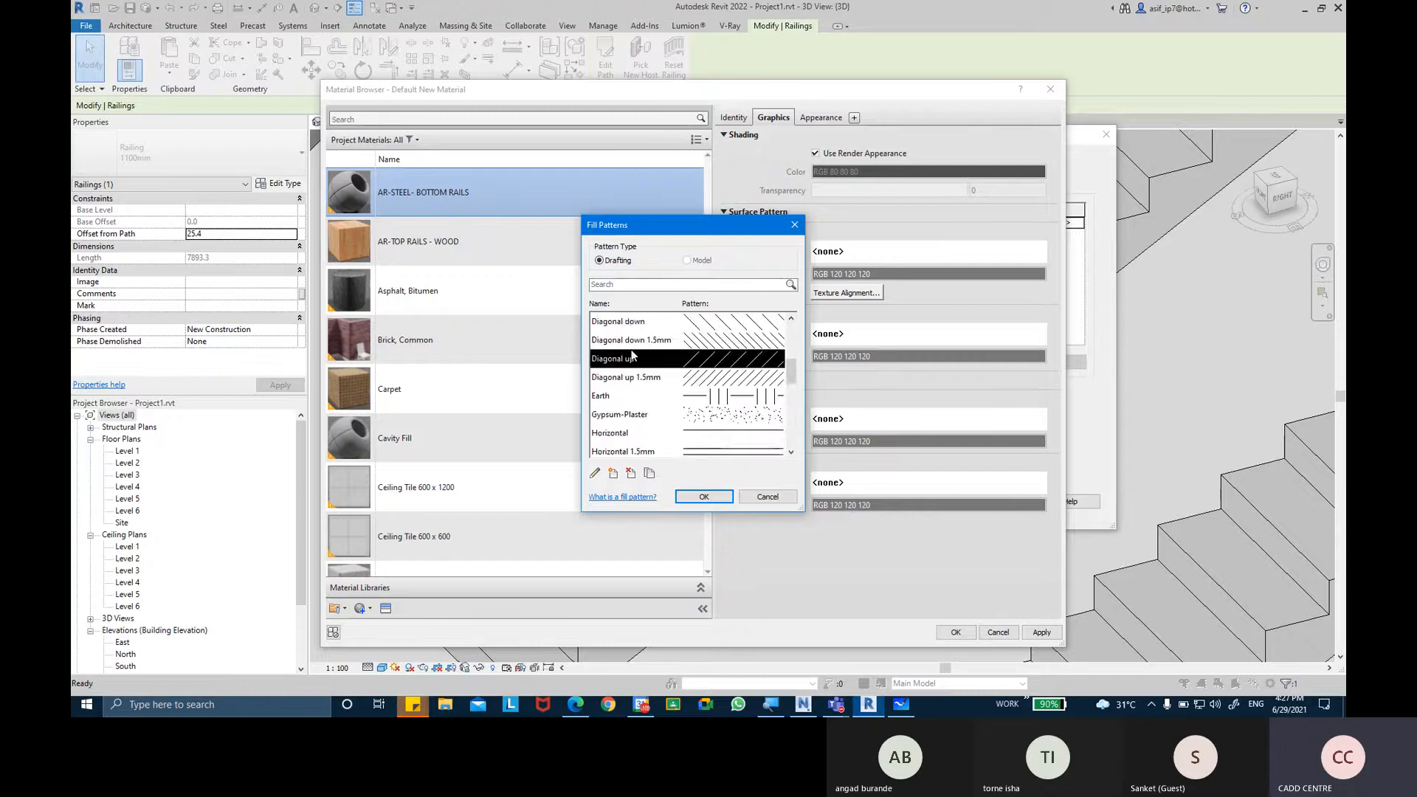
pyautogui.scroll(-1, 673, 422)
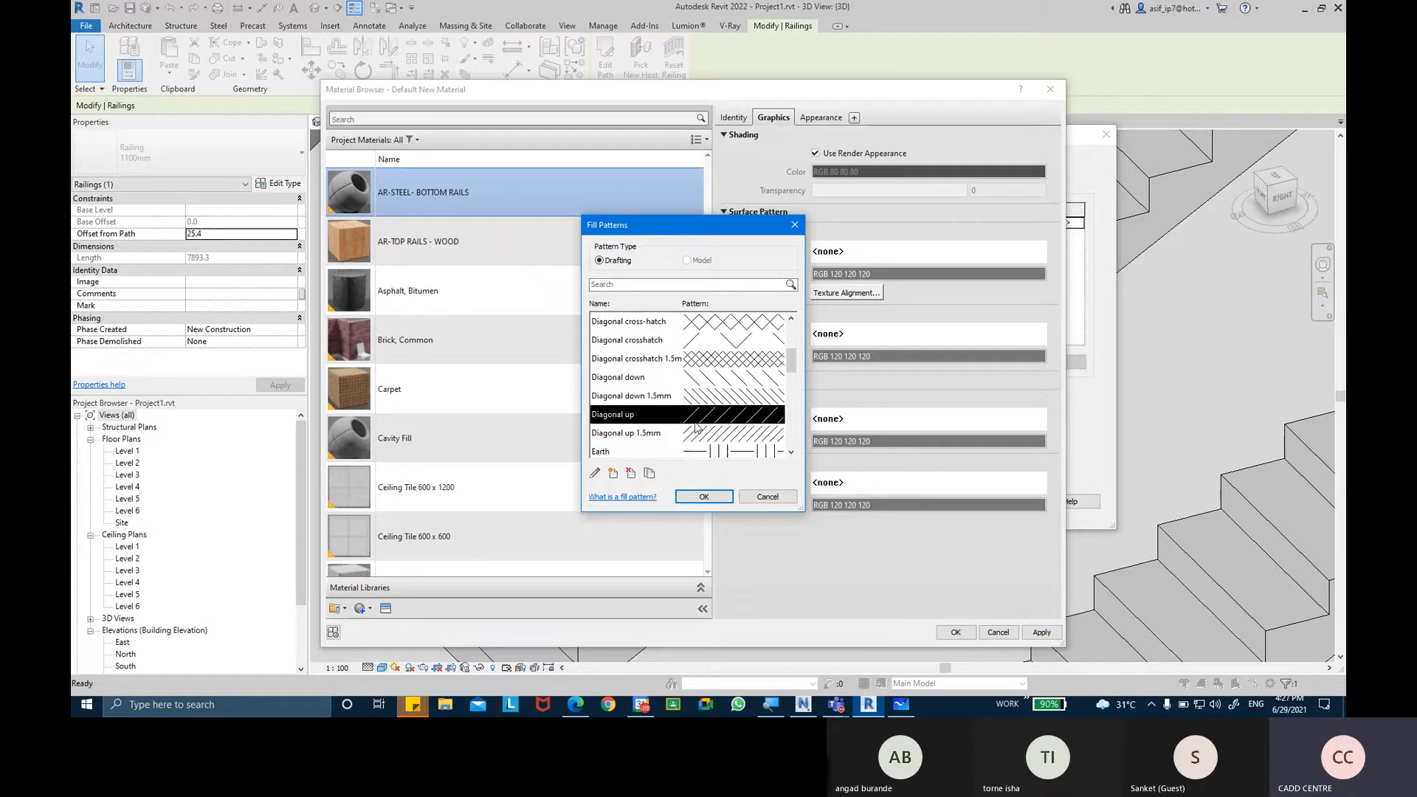
pyautogui.click(704, 497)
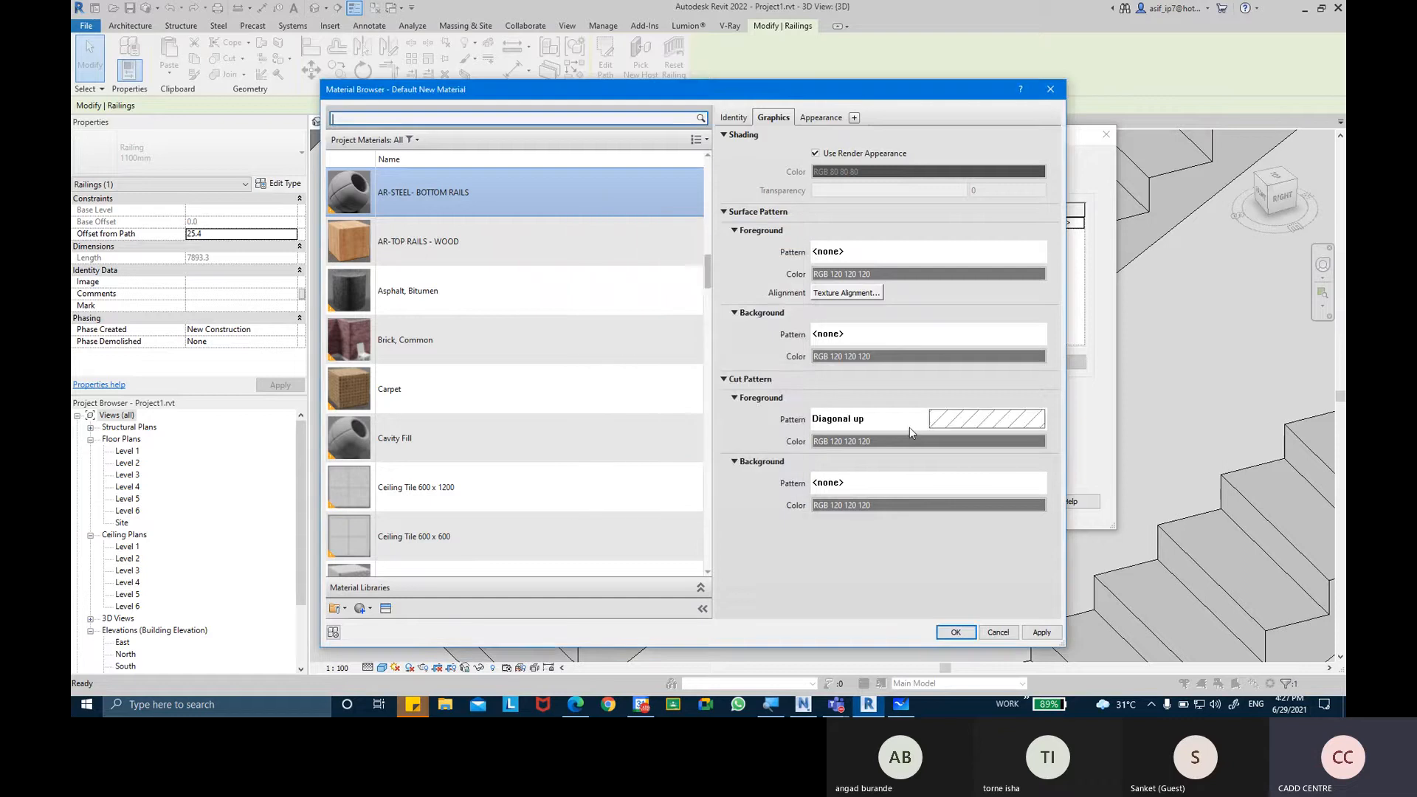
# Enlarge the material's appearance preview and open the Metal category of the Appearance Library in the Asset Browser.
pyautogui.click(819, 118)
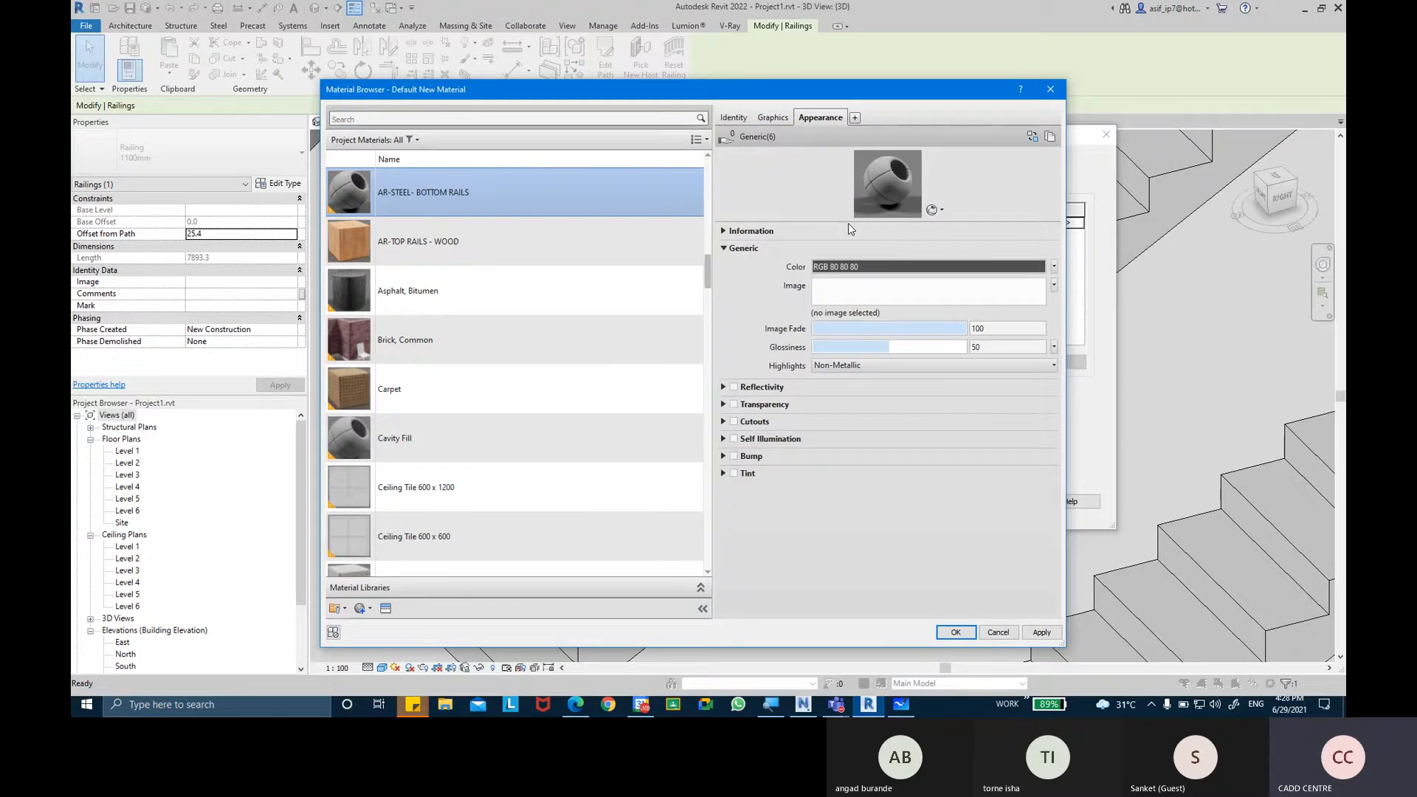
pyautogui.moveTo(848, 222); pyautogui.dragTo(843, 340)
pyautogui.scroll(-1, 516, 443)
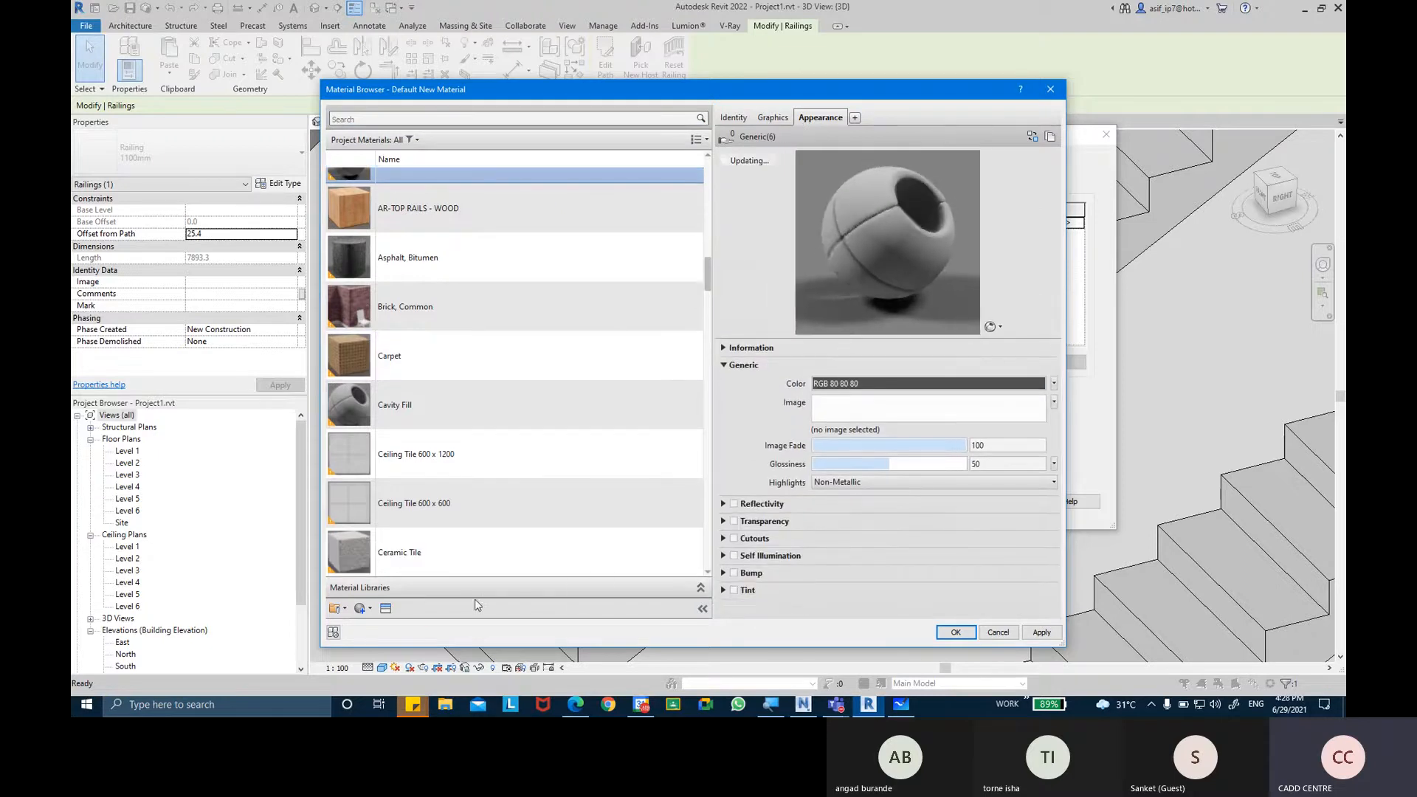
pyautogui.click(386, 608)
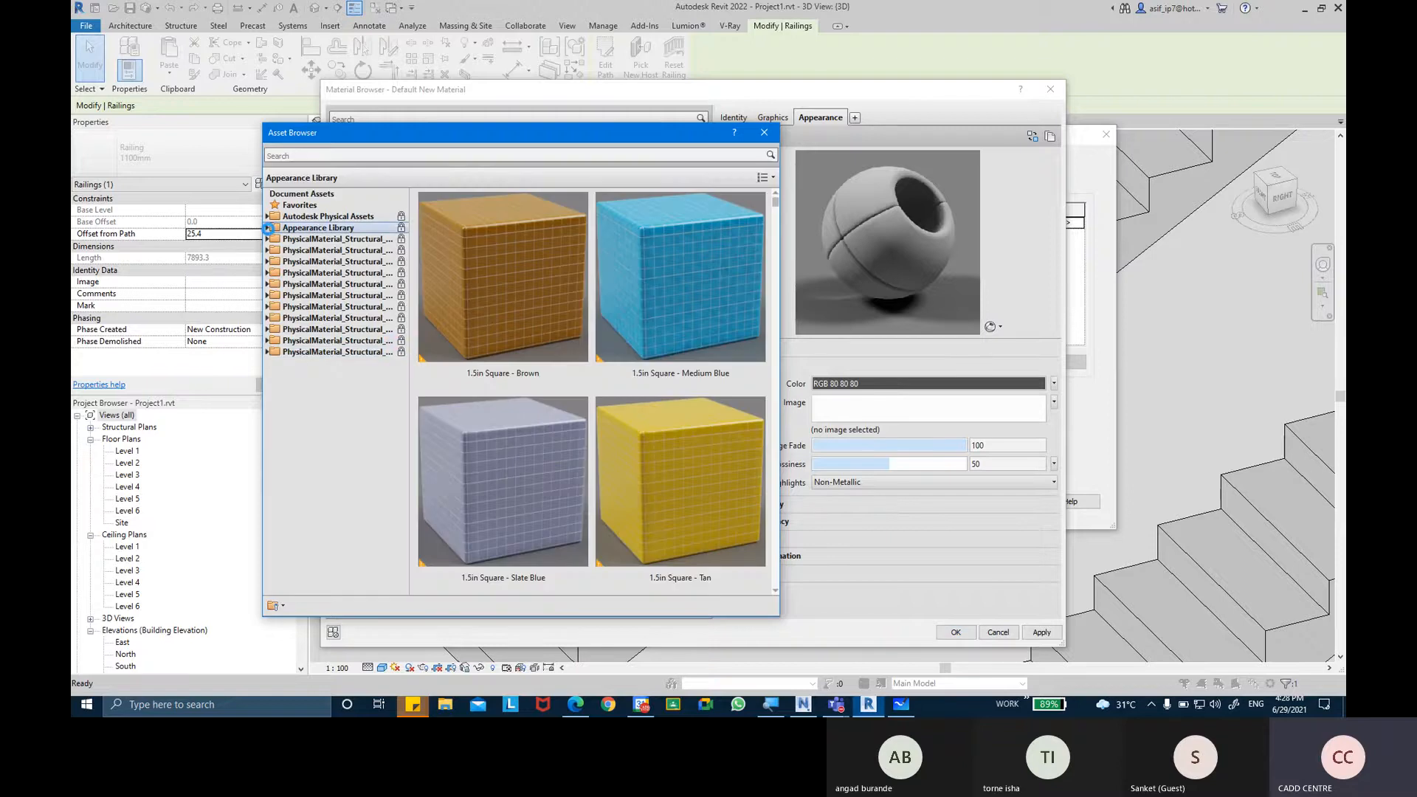
pyautogui.click(266, 227)
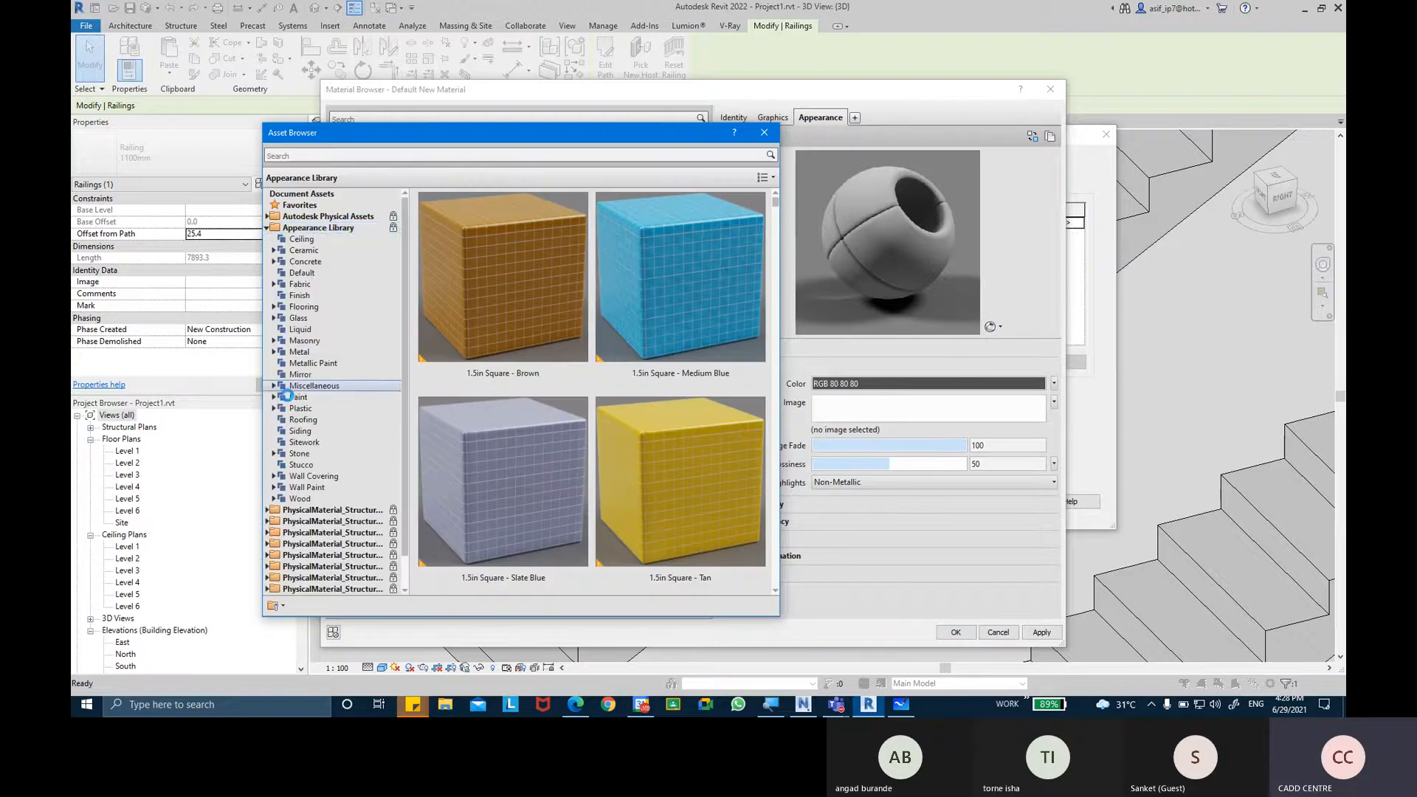
pyautogui.click(273, 352)
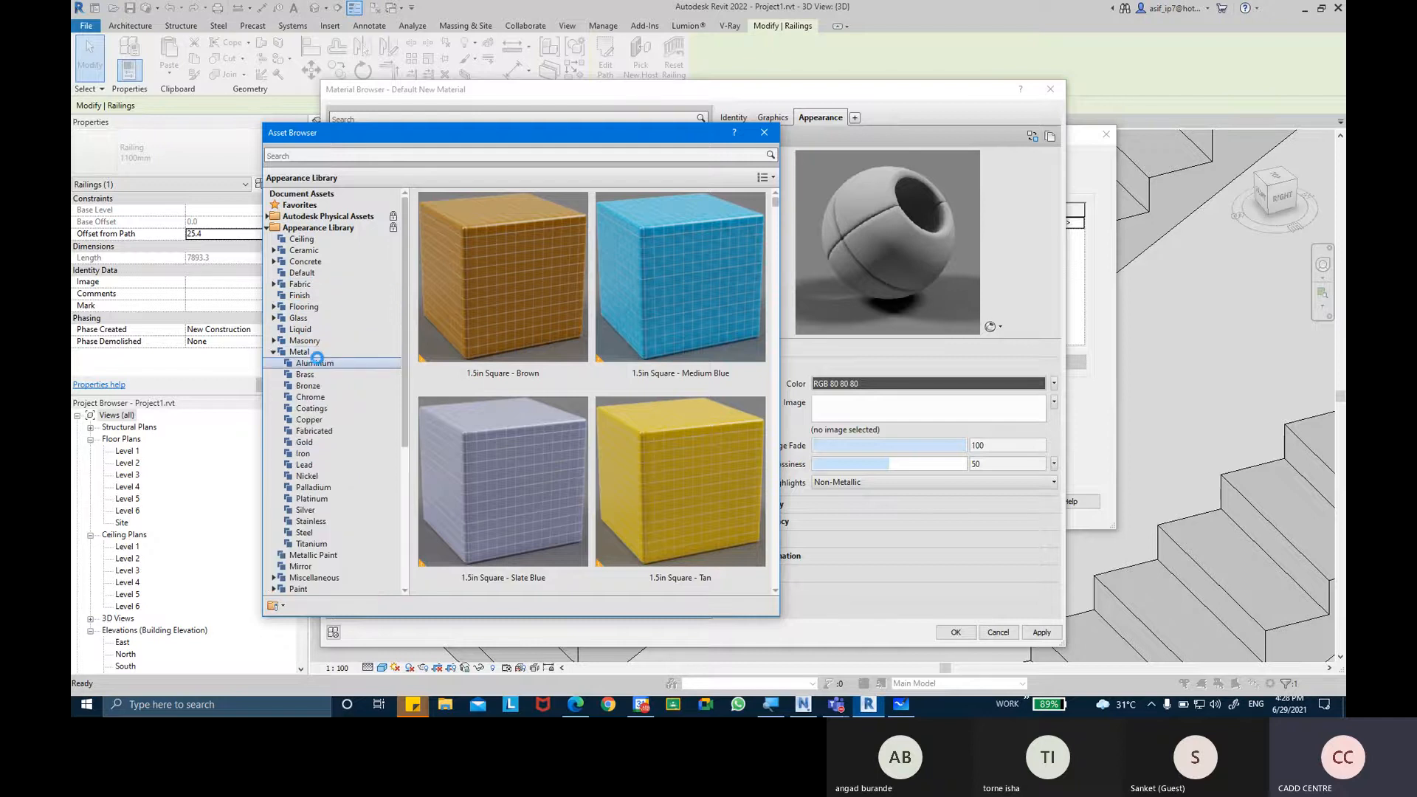
# Browse the Aluminum, Brass, Bronze, Chrome and Coatings appearances in the Metal library.
pyautogui.click(317, 362)
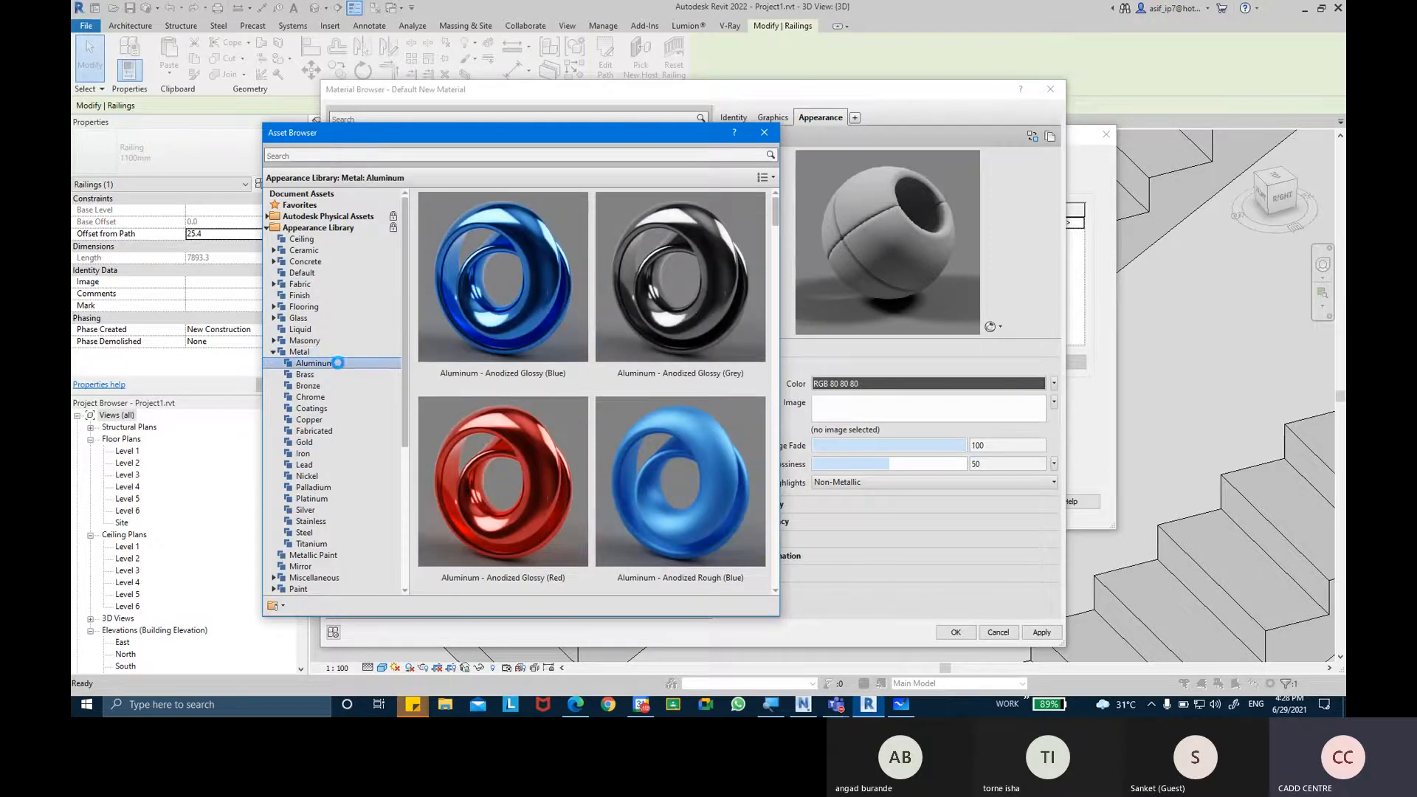
pyautogui.click(332, 375)
pyautogui.click(332, 386)
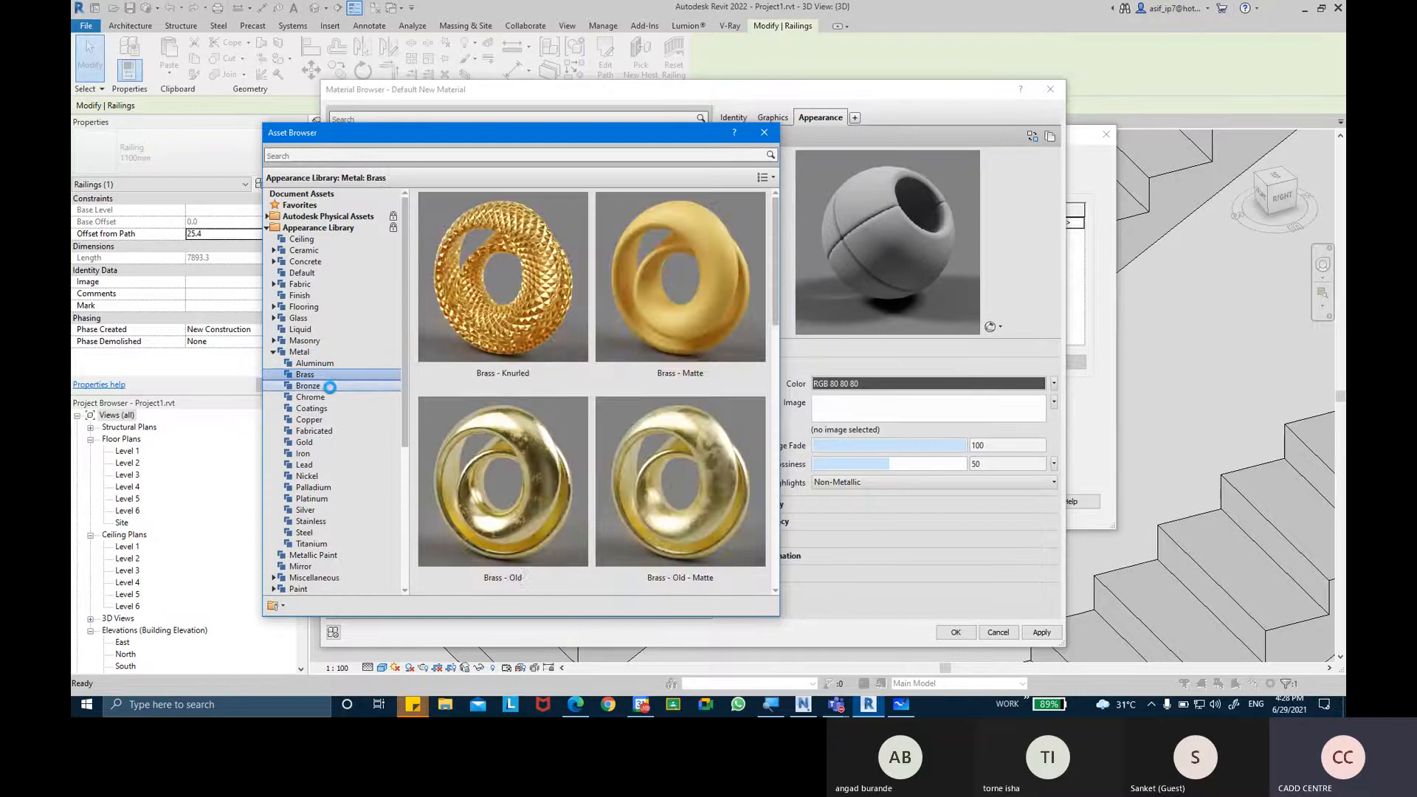
pyautogui.click(332, 408)
pyautogui.click(332, 397)
pyautogui.click(330, 409)
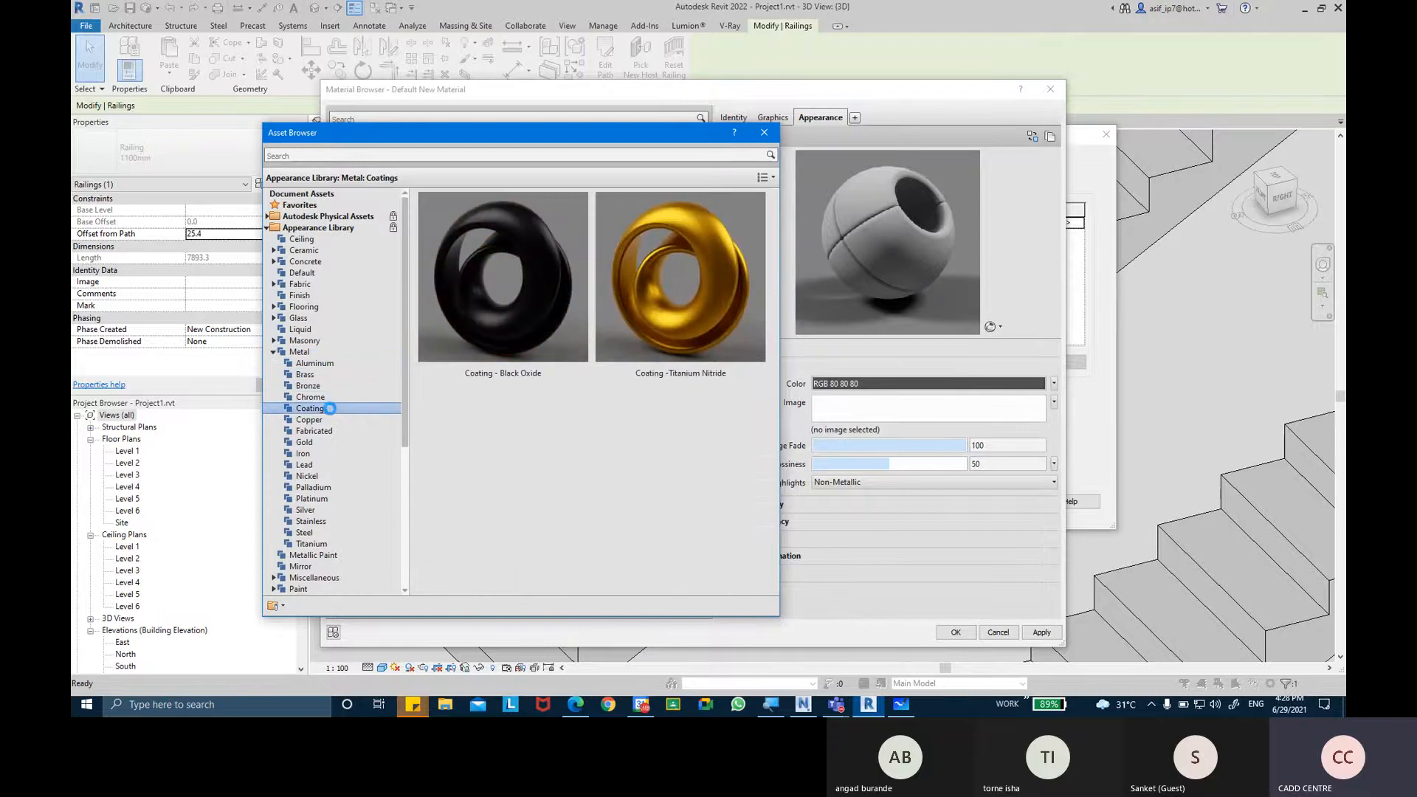
# Replace the material's appearance with Chrome - Black, apply it and assign the material to the rail.
pyautogui.click(333, 398)
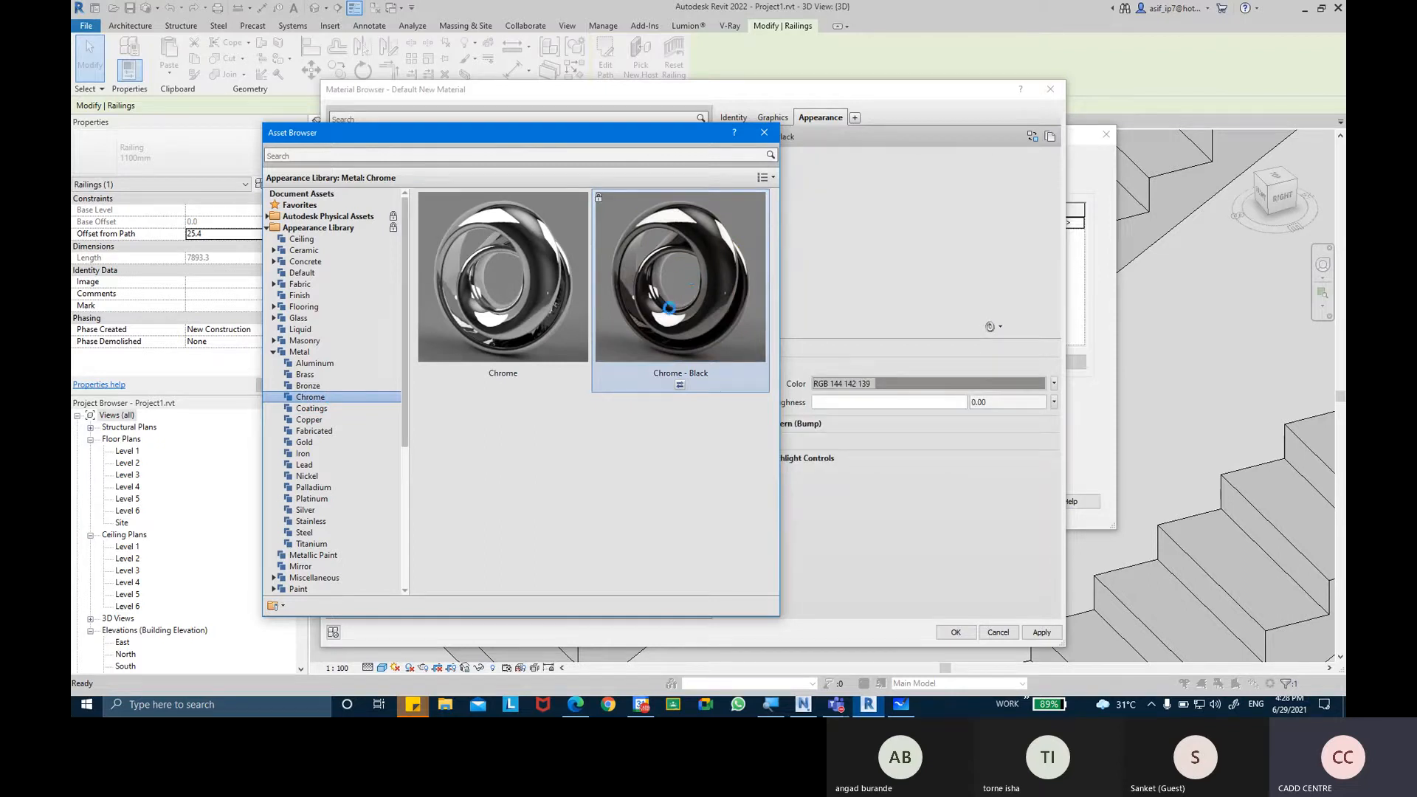
pyautogui.click(763, 134)
pyautogui.click(1043, 633)
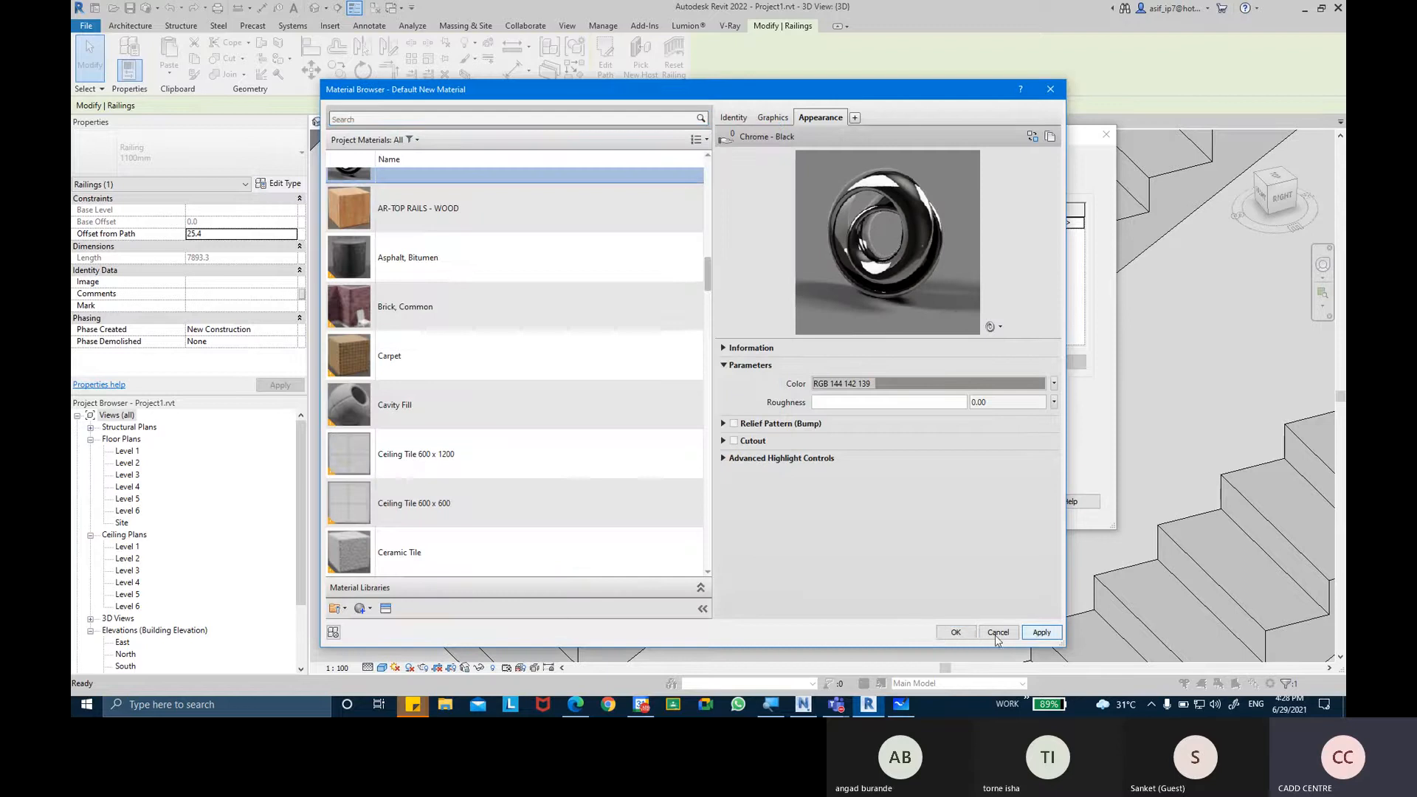
pyautogui.click(955, 633)
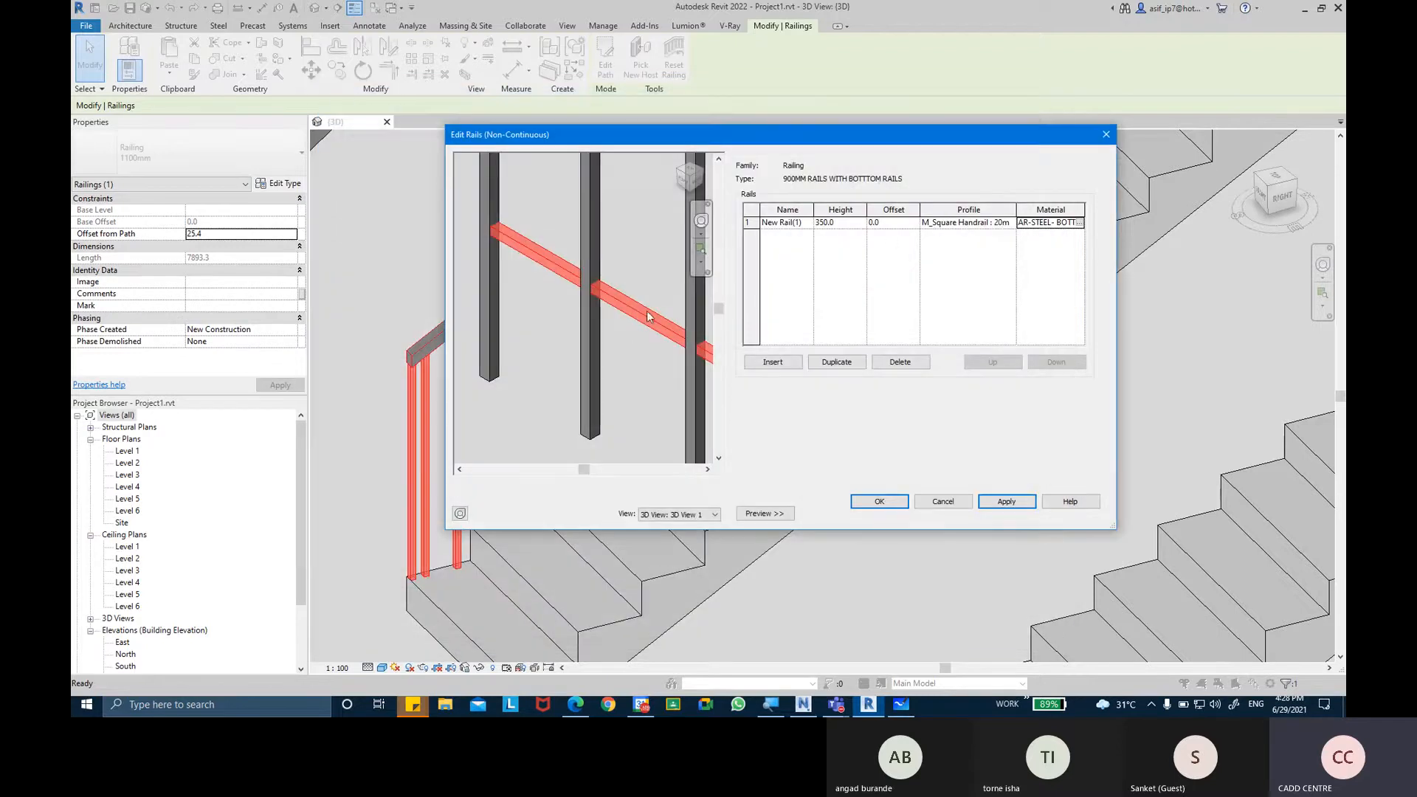
# Insert a second non-continuous rail, set its height to 450 and apply it.
pyautogui.moveTo(627, 352); pyautogui.dragTo(577, 353, button='middle')
pyautogui.scroll(-2, 583, 341)
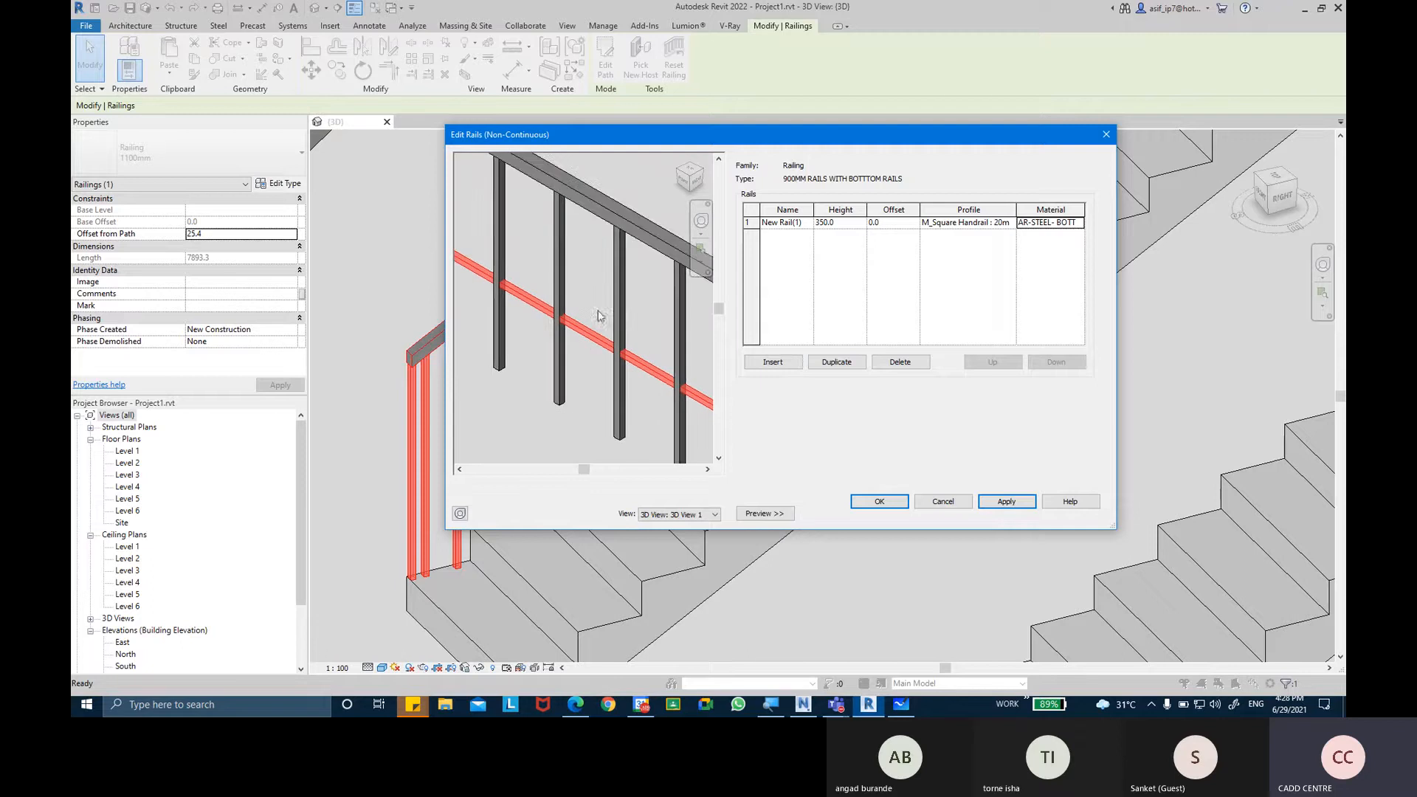
pyautogui.click(773, 362)
pyautogui.moveTo(641, 415); pyautogui.dragTo(539, 336, button='middle')
pyautogui.scroll(1, 625, 383)
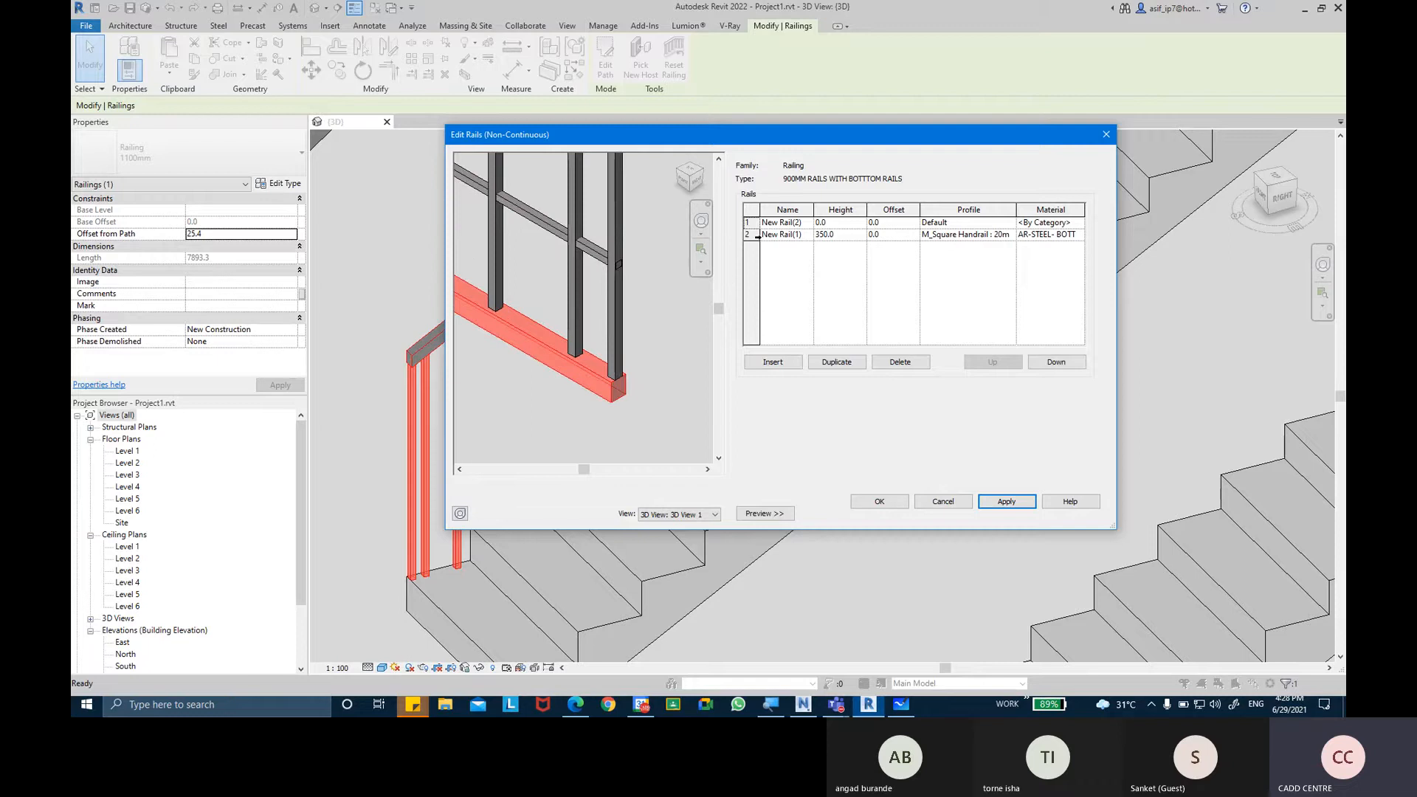
pyautogui.click(834, 222)
pyautogui.press('Tab')
pyautogui.click(1005, 502)
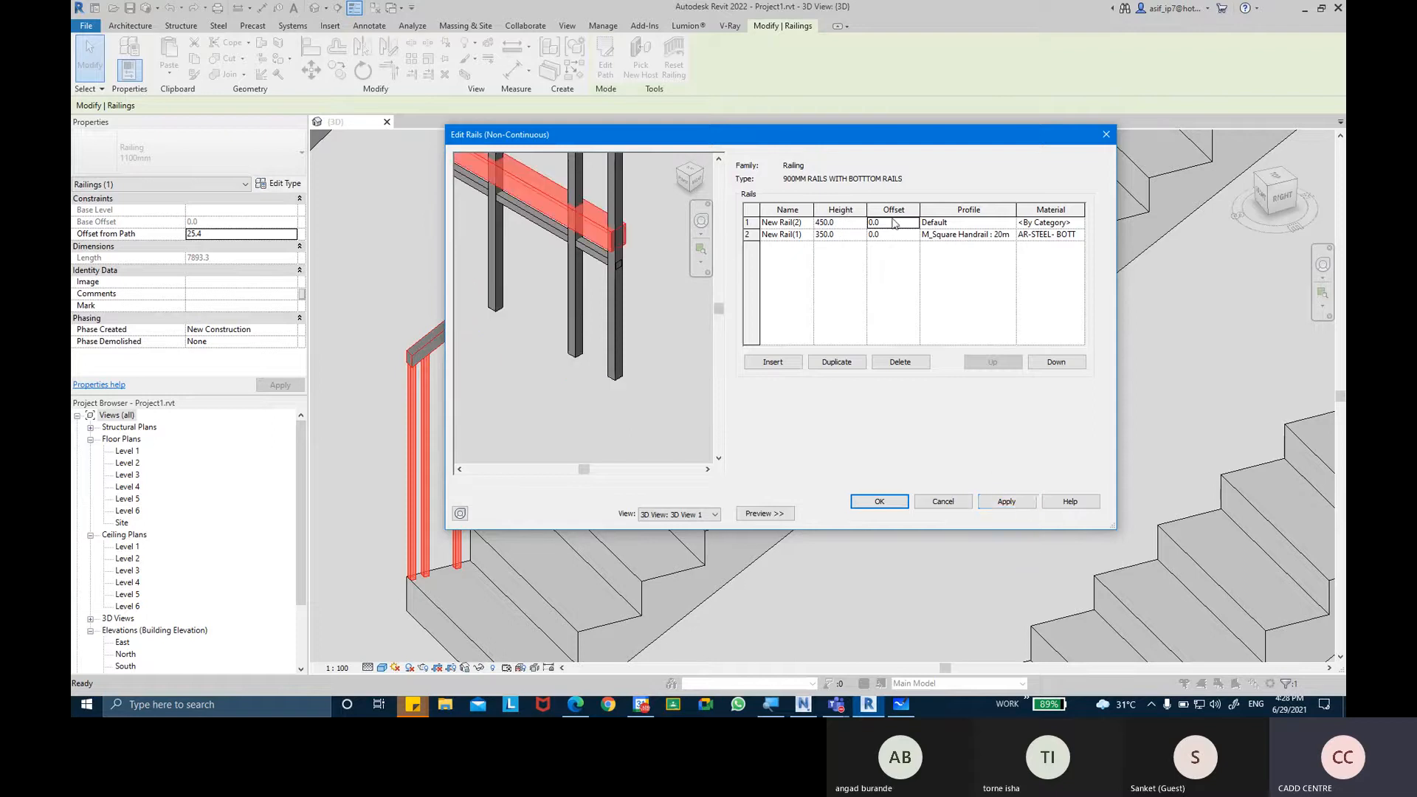
# Set the profile of the 450 rail to M_Square Handrail : 20mm and apply it.
pyautogui.click(1008, 222)
pyautogui.scroll(-2, 984, 288)
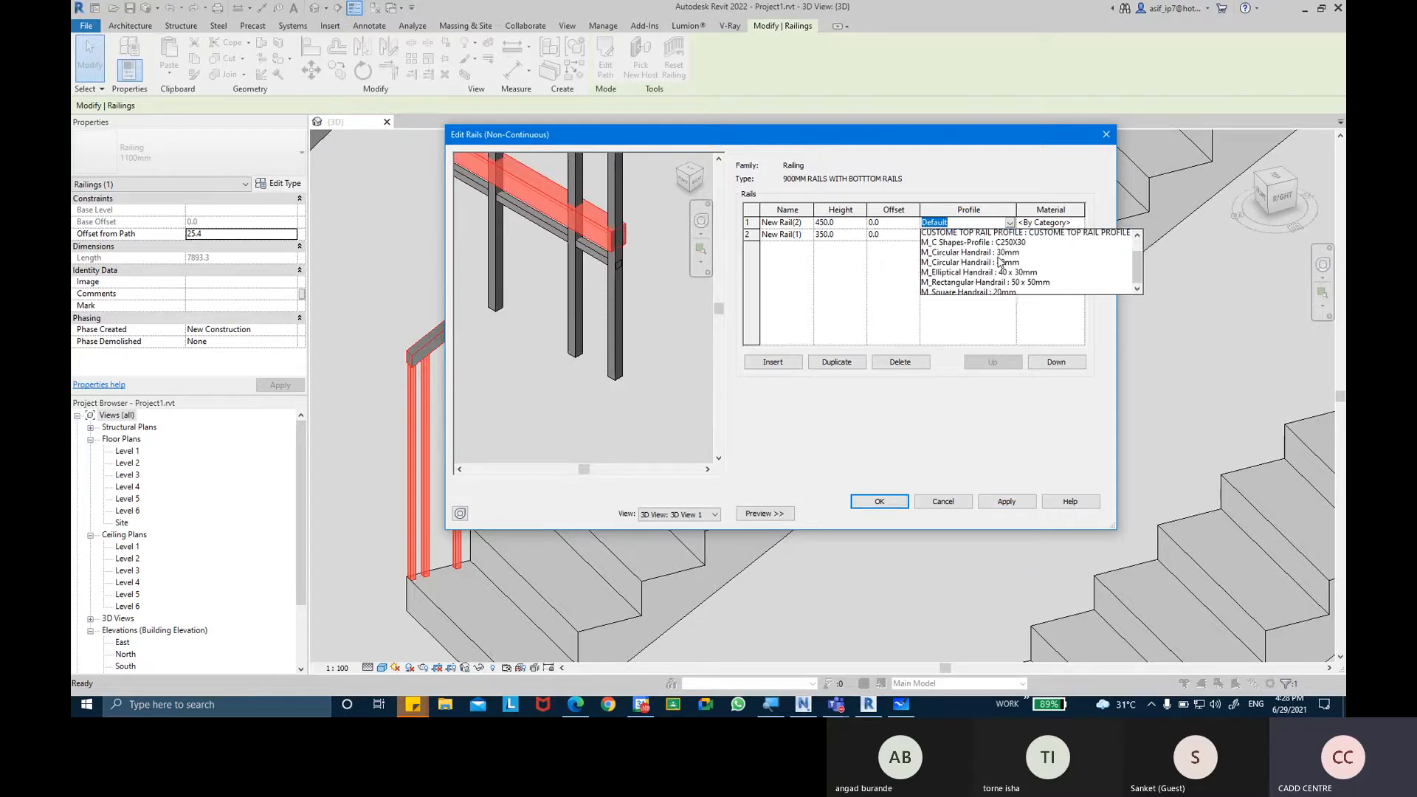
pyautogui.click(981, 285)
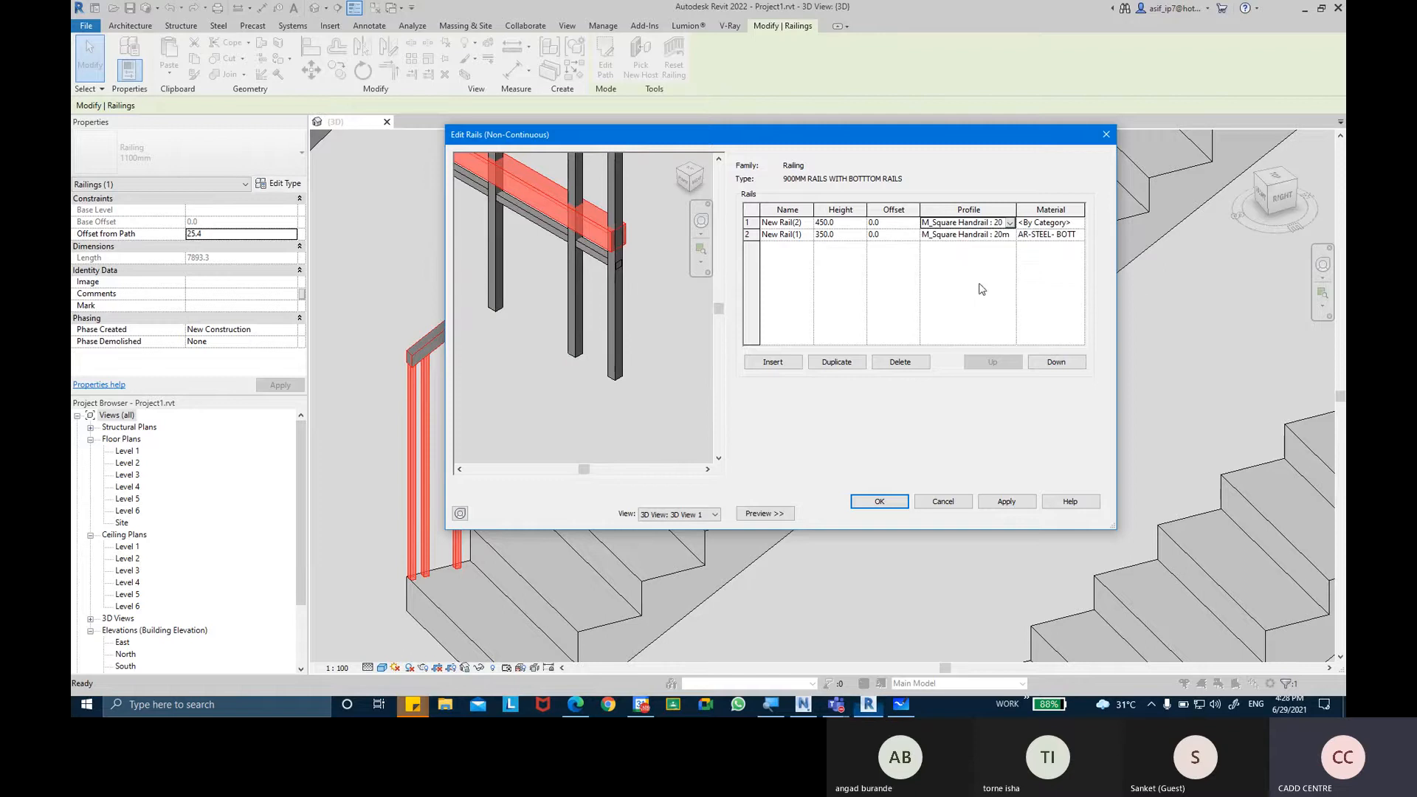
pyautogui.click(1006, 502)
pyautogui.moveTo(600, 223); pyautogui.dragTo(646, 355, button='middle')
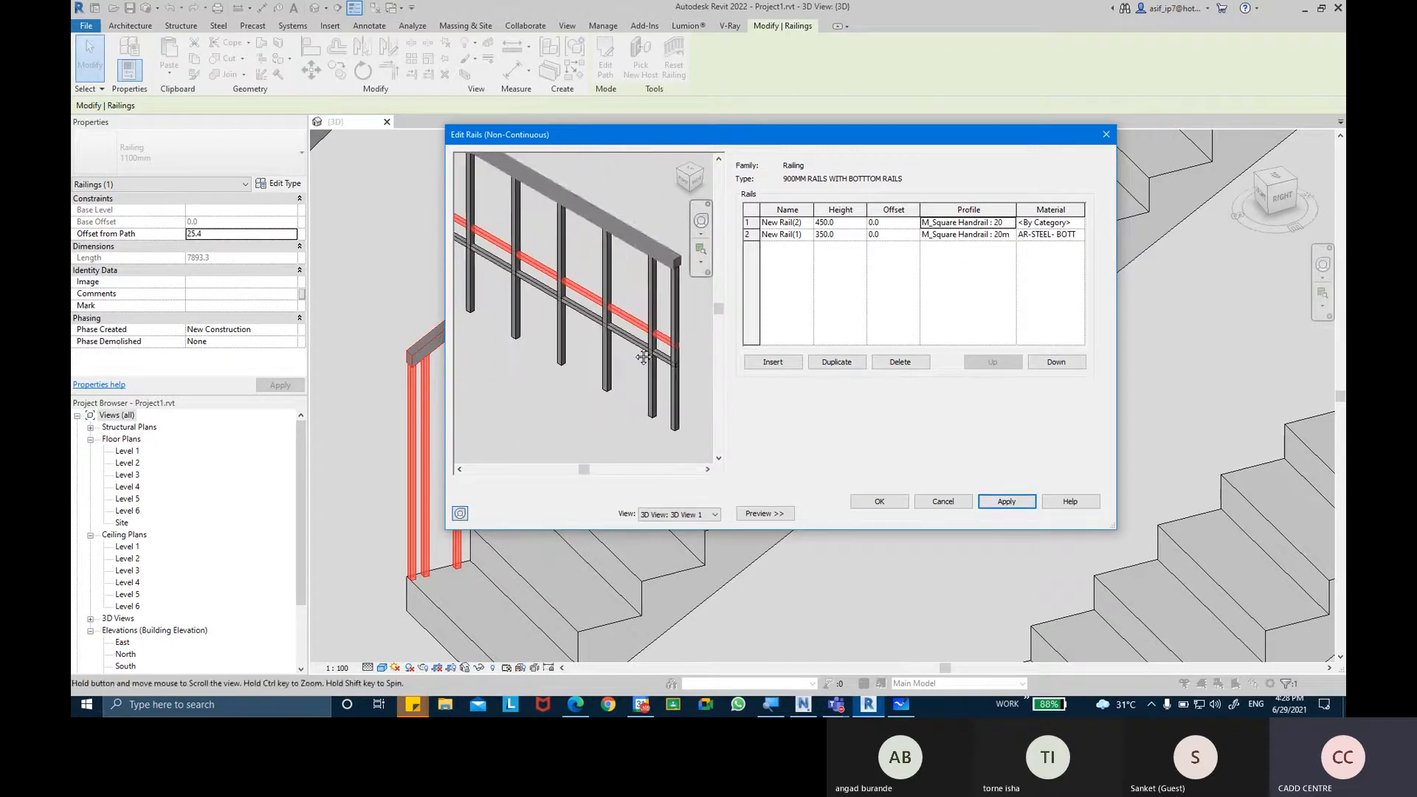
pyautogui.scroll(-3, 646, 354)
pyautogui.scroll(4, 635, 339)
pyautogui.scroll(2, 637, 336)
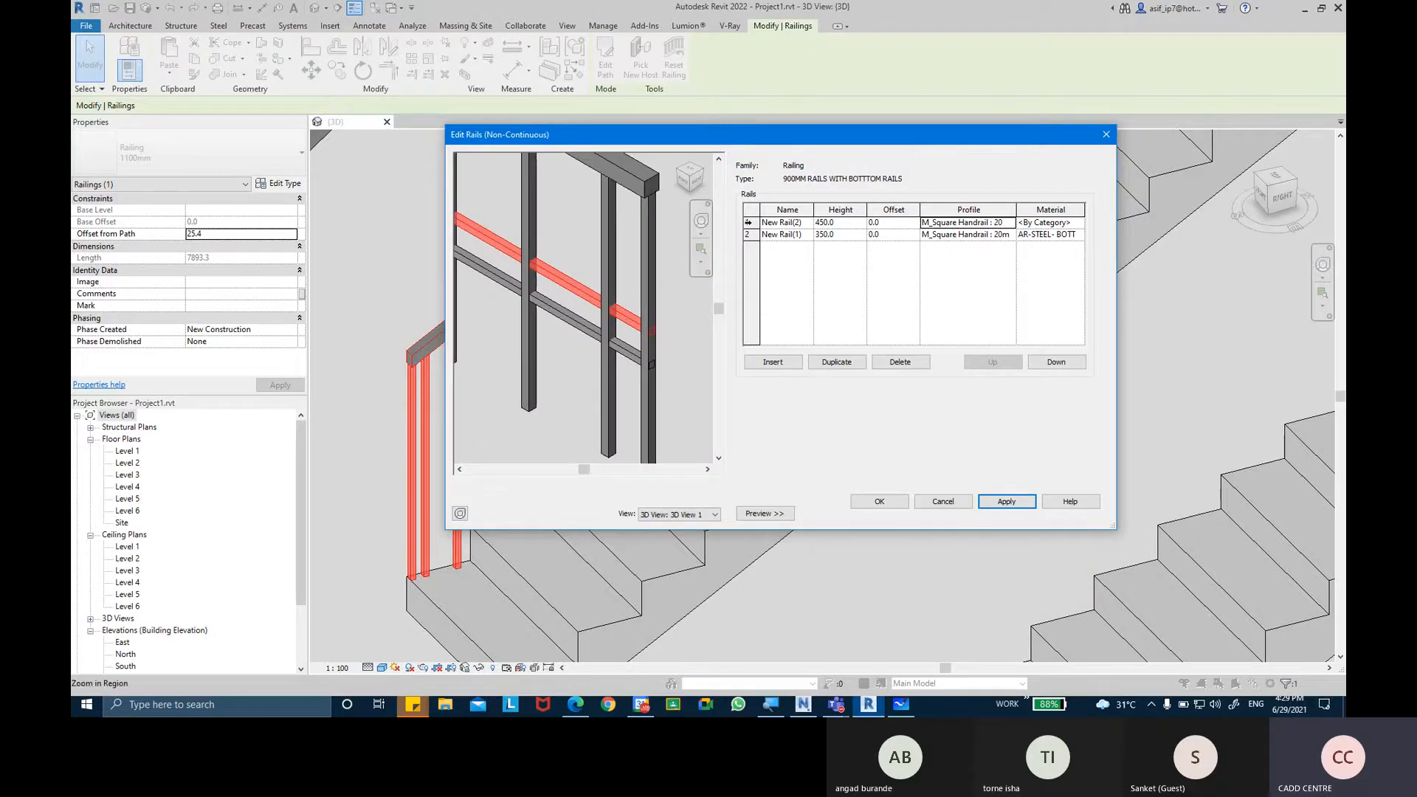
# Highlight the two non-continuous rails alternately to identify each one in the railing preview.
pyautogui.click(771, 222)
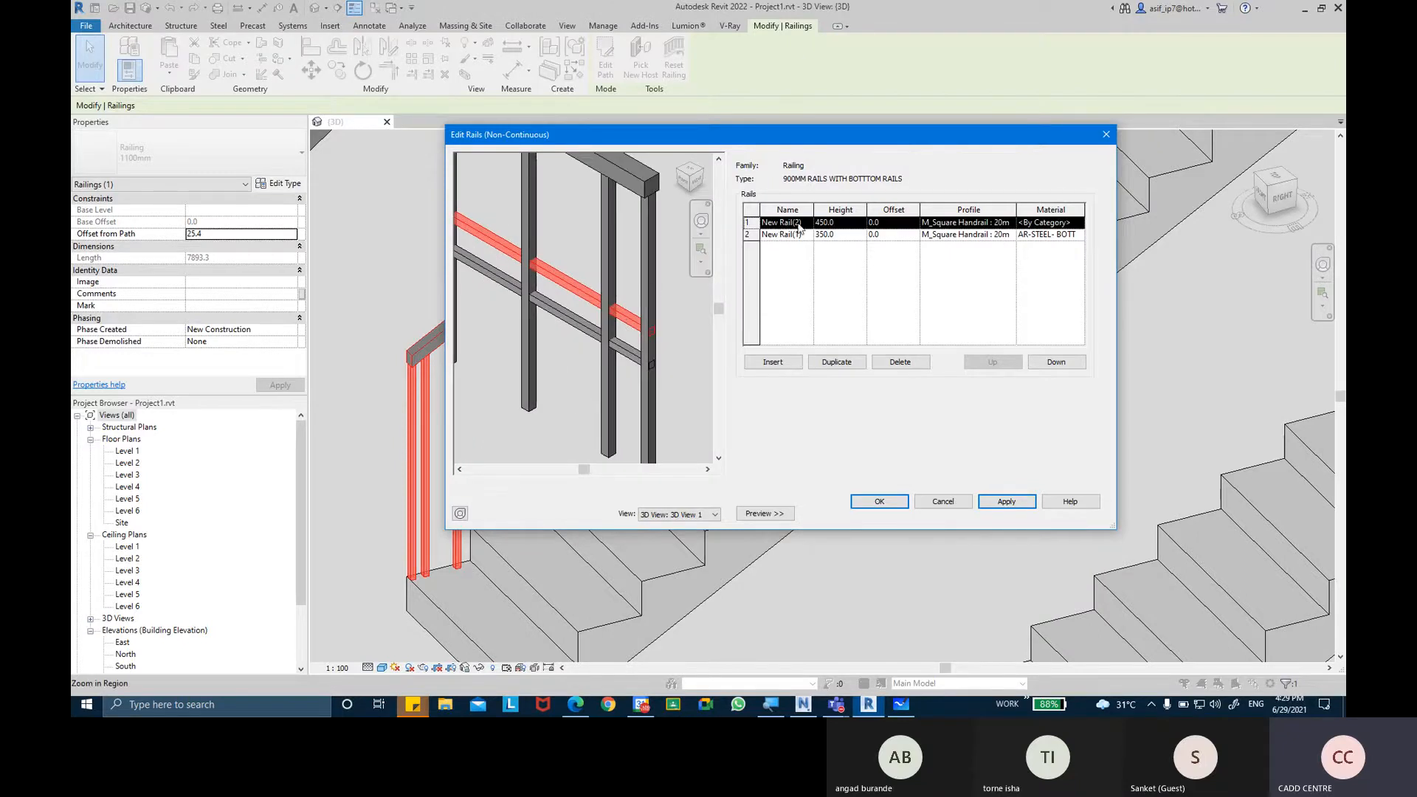
pyautogui.click(750, 235)
pyautogui.click(750, 223)
pyautogui.click(749, 234)
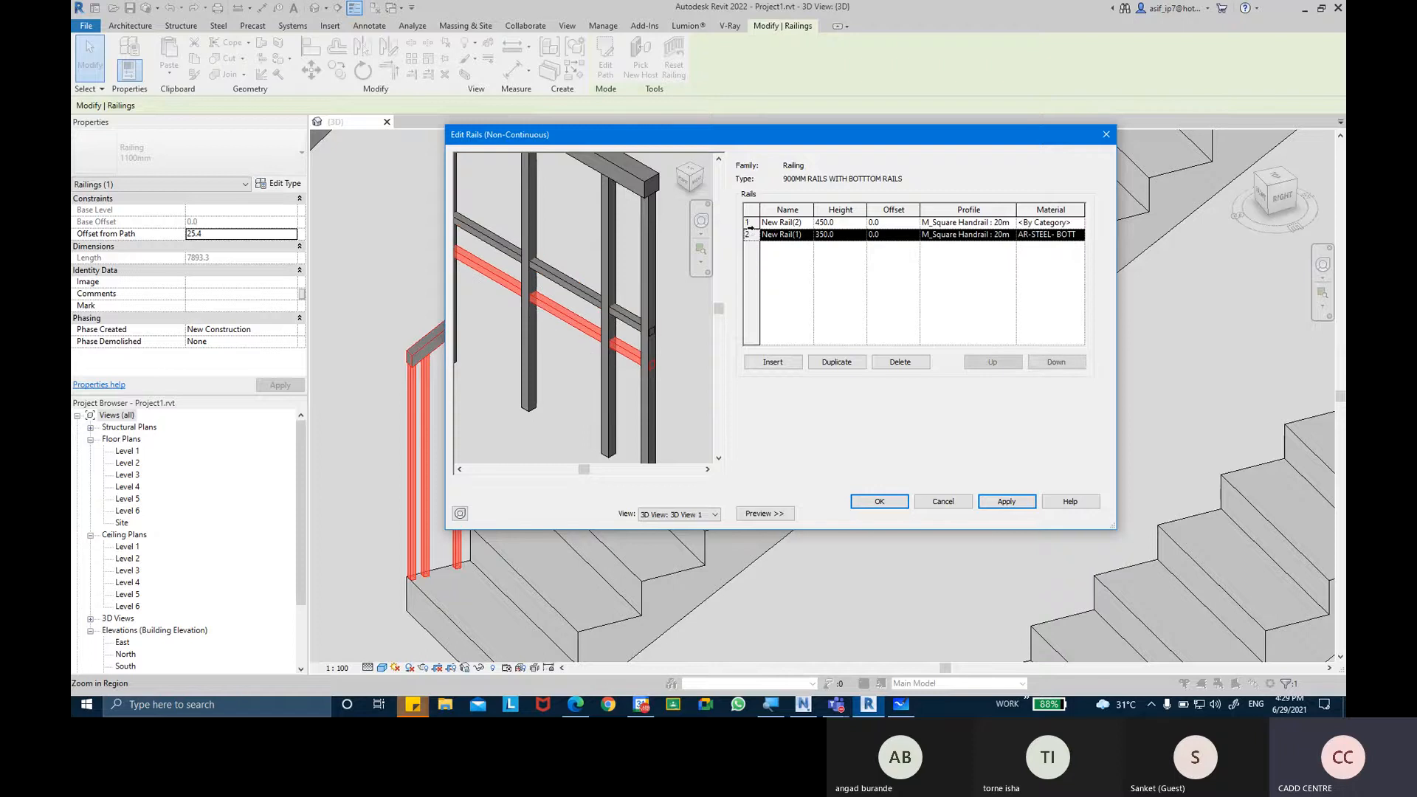
pyautogui.click(749, 223)
pyautogui.click(749, 235)
pyautogui.click(749, 223)
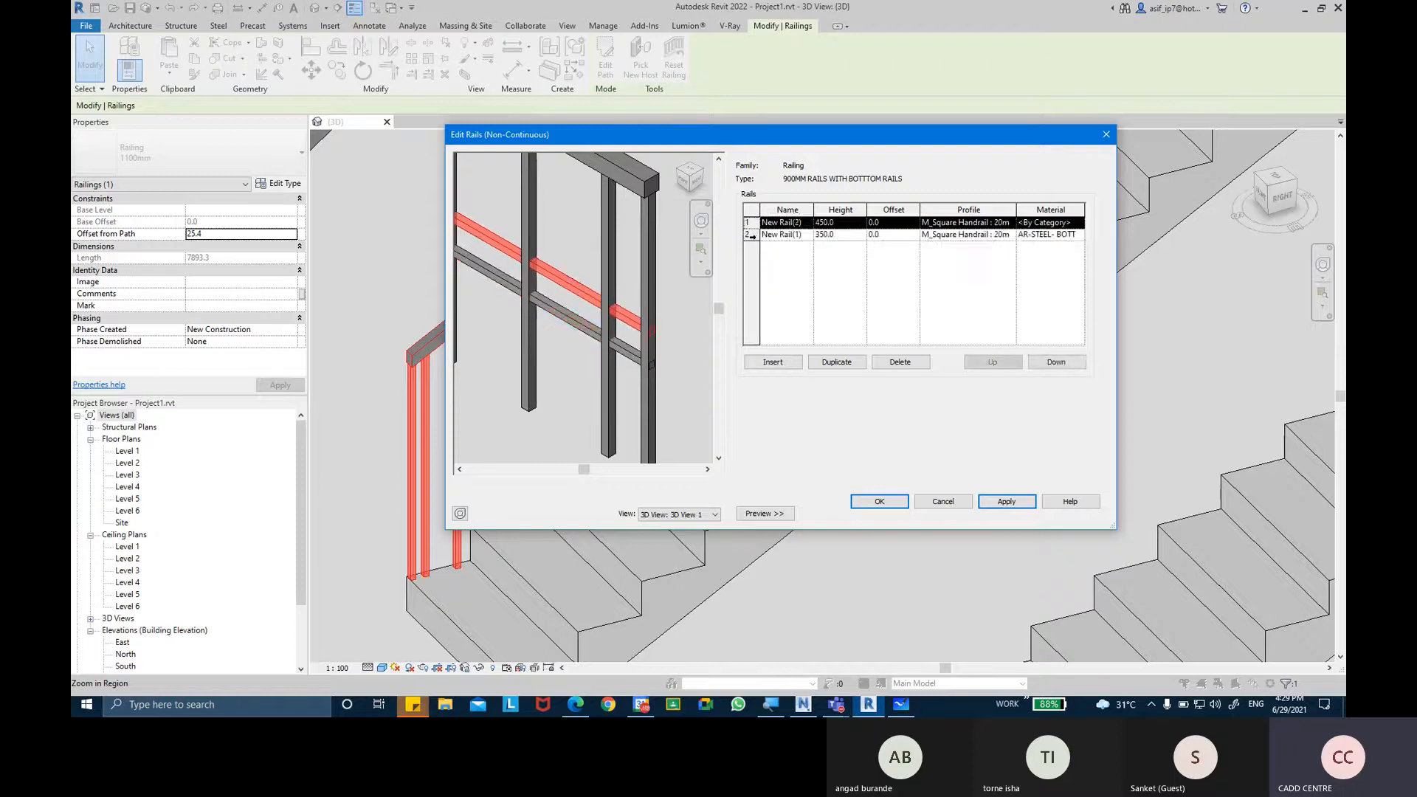
pyautogui.click(750, 234)
pyautogui.click(750, 224)
pyautogui.click(750, 234)
pyautogui.click(749, 224)
pyautogui.click(750, 235)
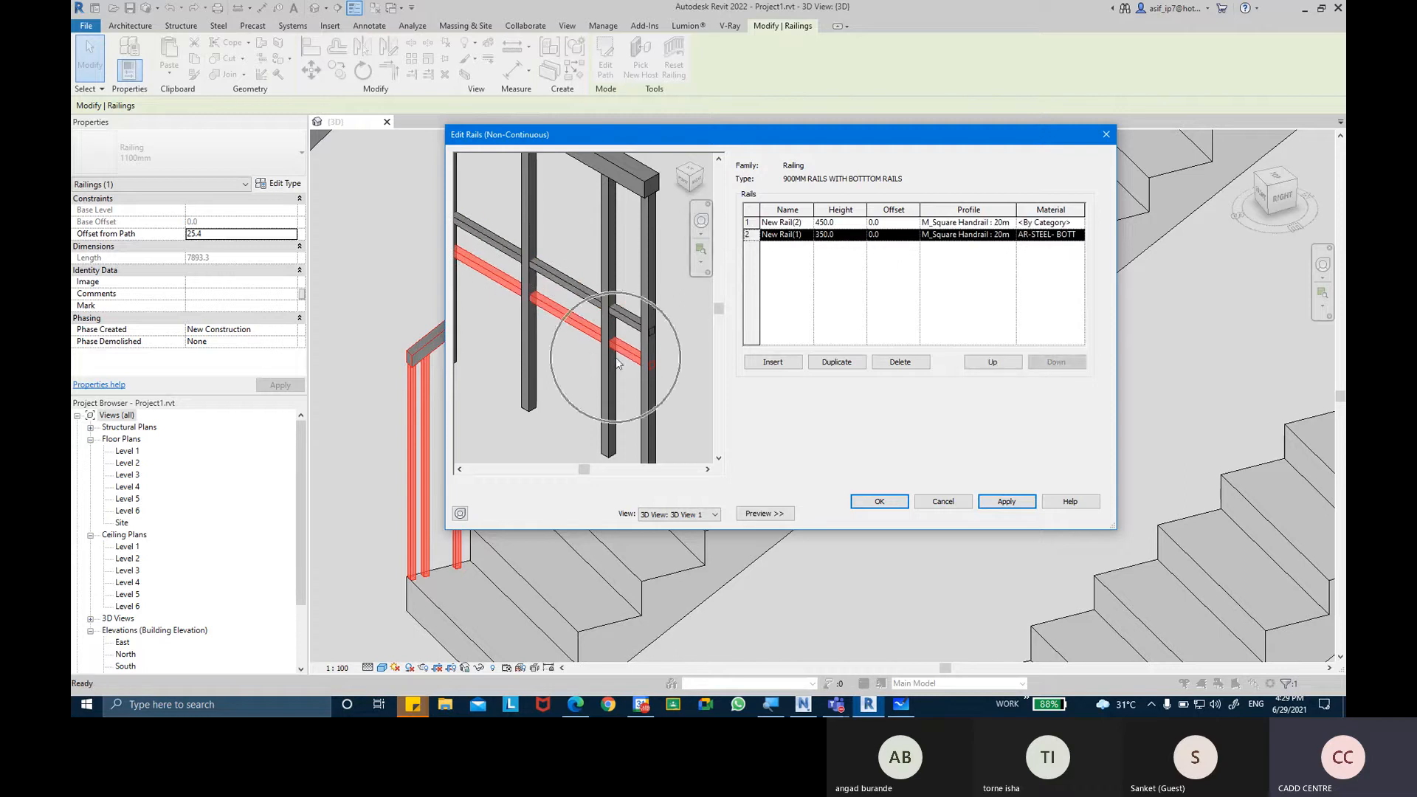
# Set the height of the lower non-continuous rail to 250 and apply it.
pyautogui.click(841, 234)
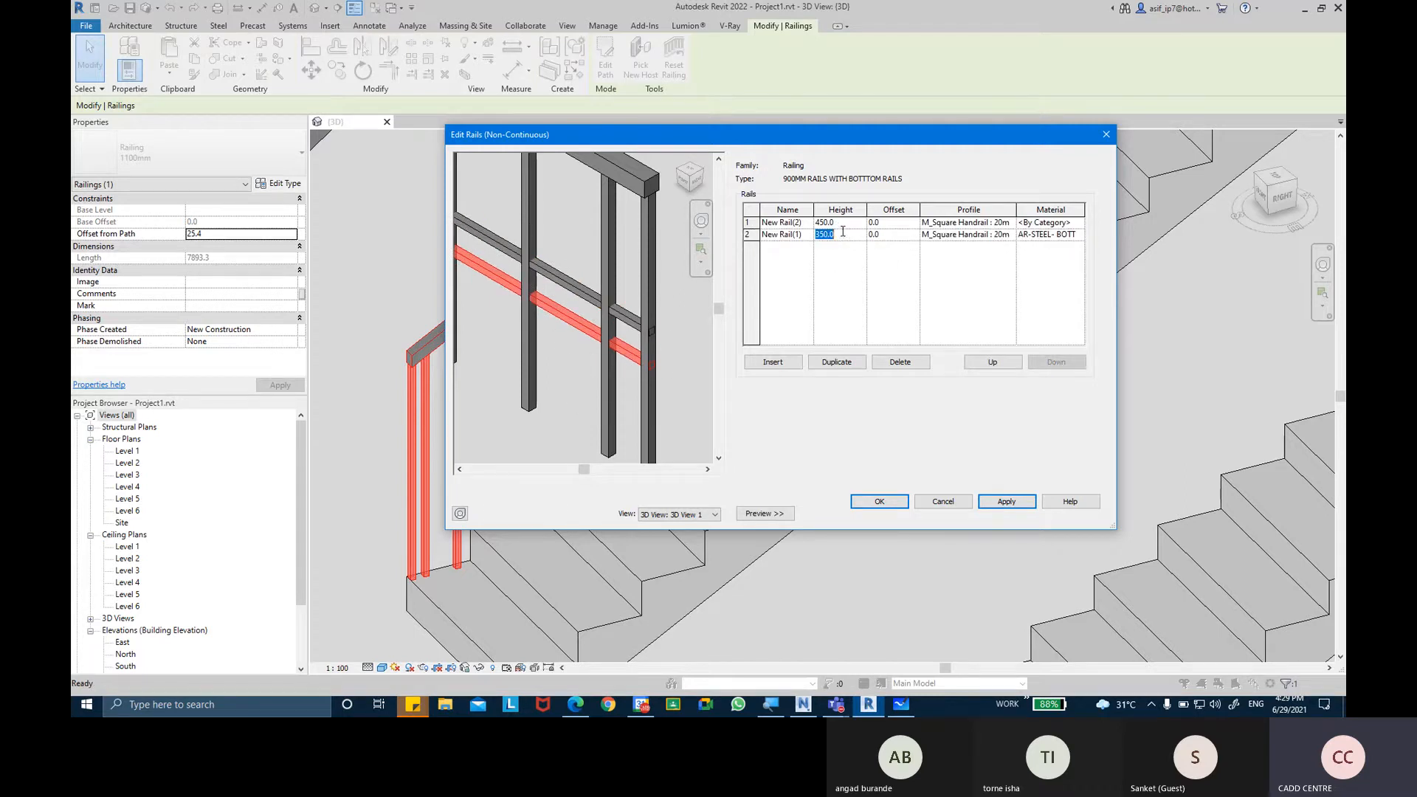
pyautogui.write('250')
pyautogui.press('Tab')
pyautogui.click(1006, 501)
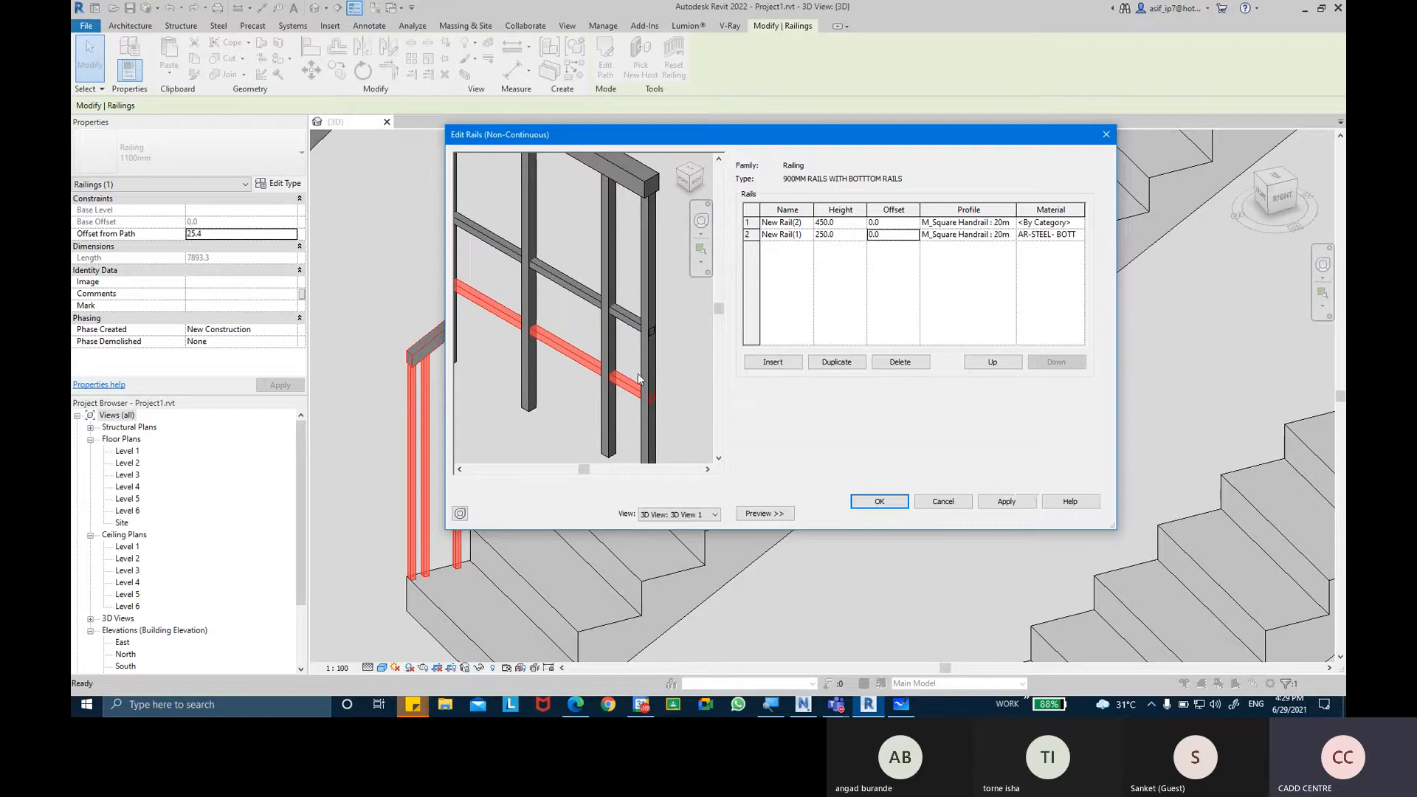
pyautogui.scroll(-2, 697, 251)
pyautogui.moveTo(643, 284)
pyautogui.mouseDown(button='middle')
pyautogui.moveTo(668, 296)
pyautogui.moveTo(626, 291)
pyautogui.mouseUp(button='middle')
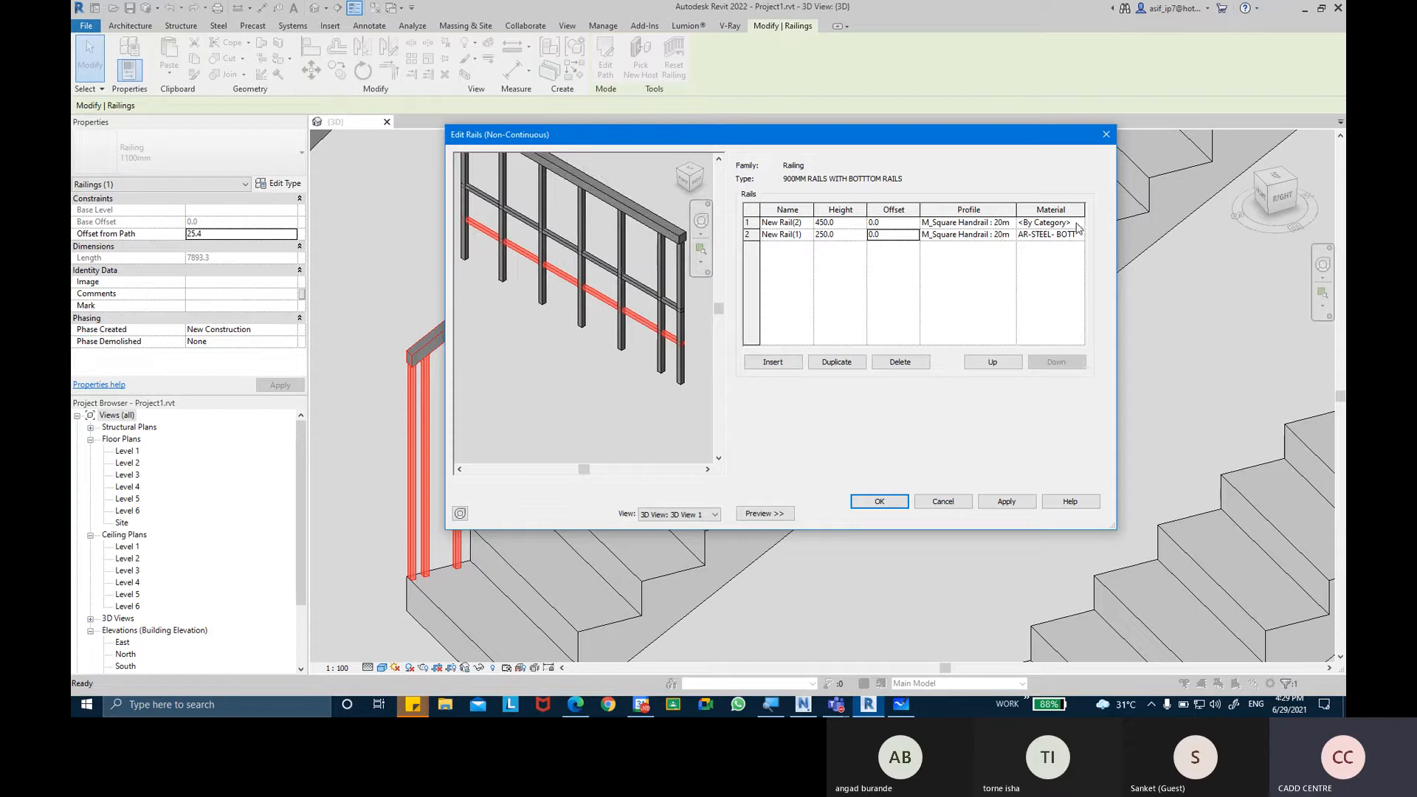
# Assign the AR-STEEL- BOTTOM RAILS material to the 450 rail and confirm the rail structure and type properties.
pyautogui.click(1048, 234)
pyautogui.click(1078, 234)
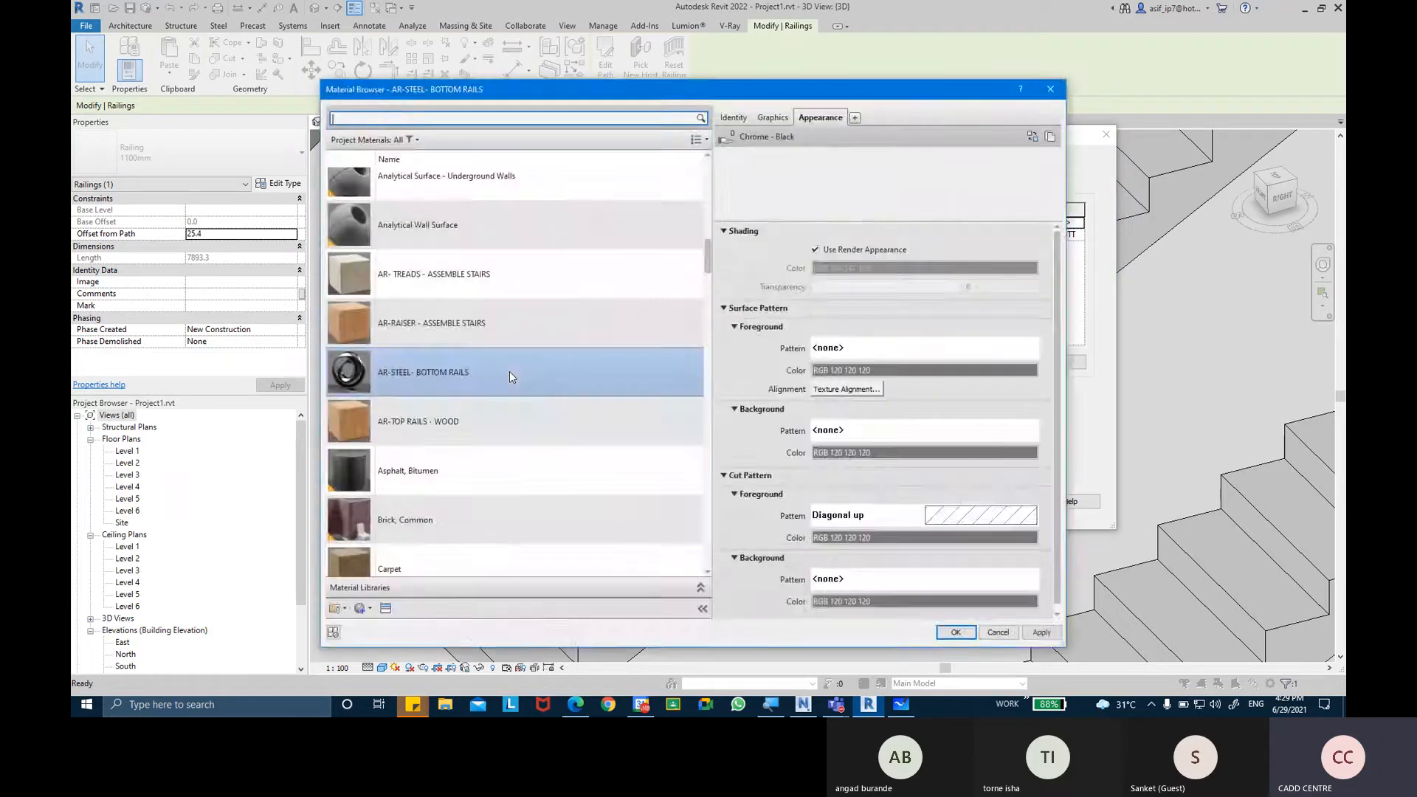
pyautogui.doubleClick(509, 371)
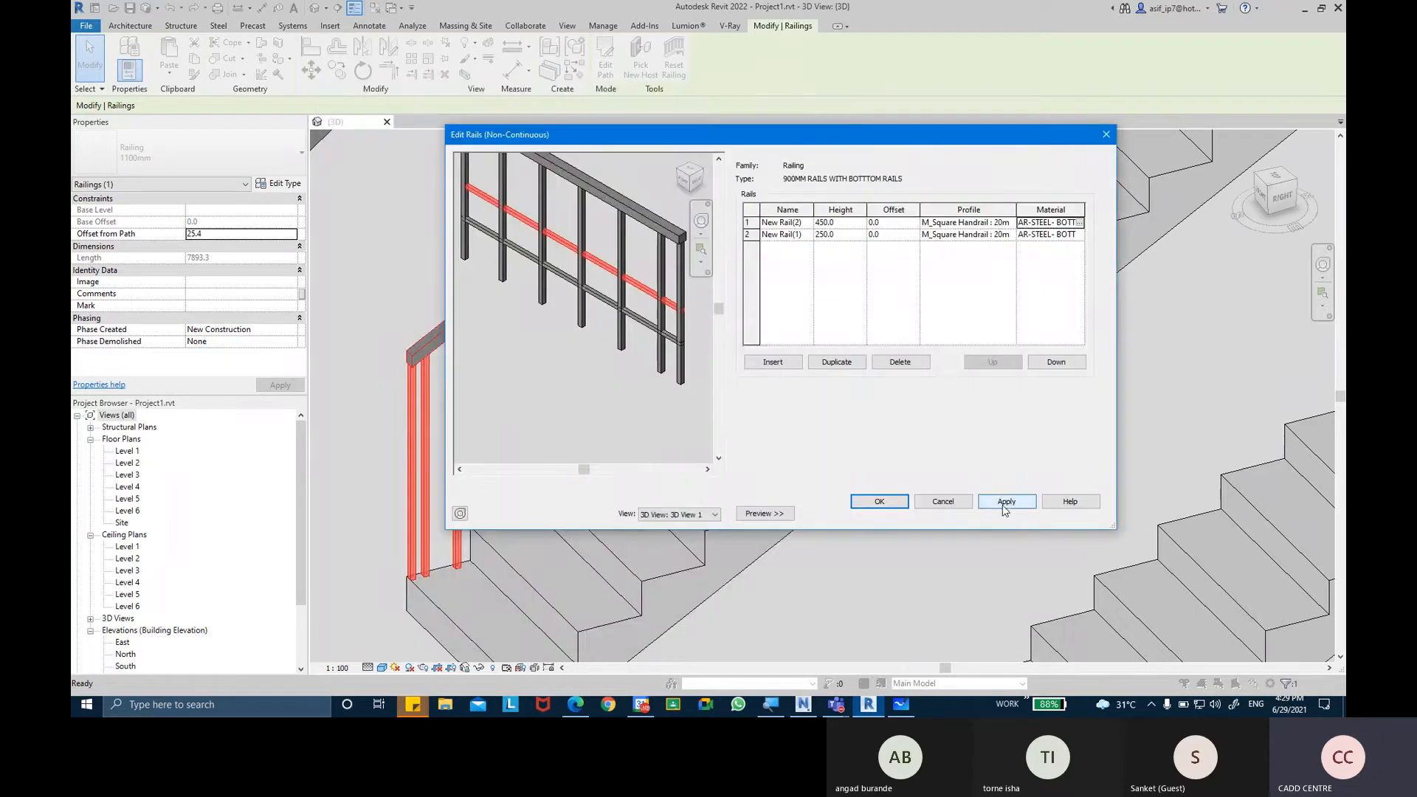
pyautogui.click(880, 501)
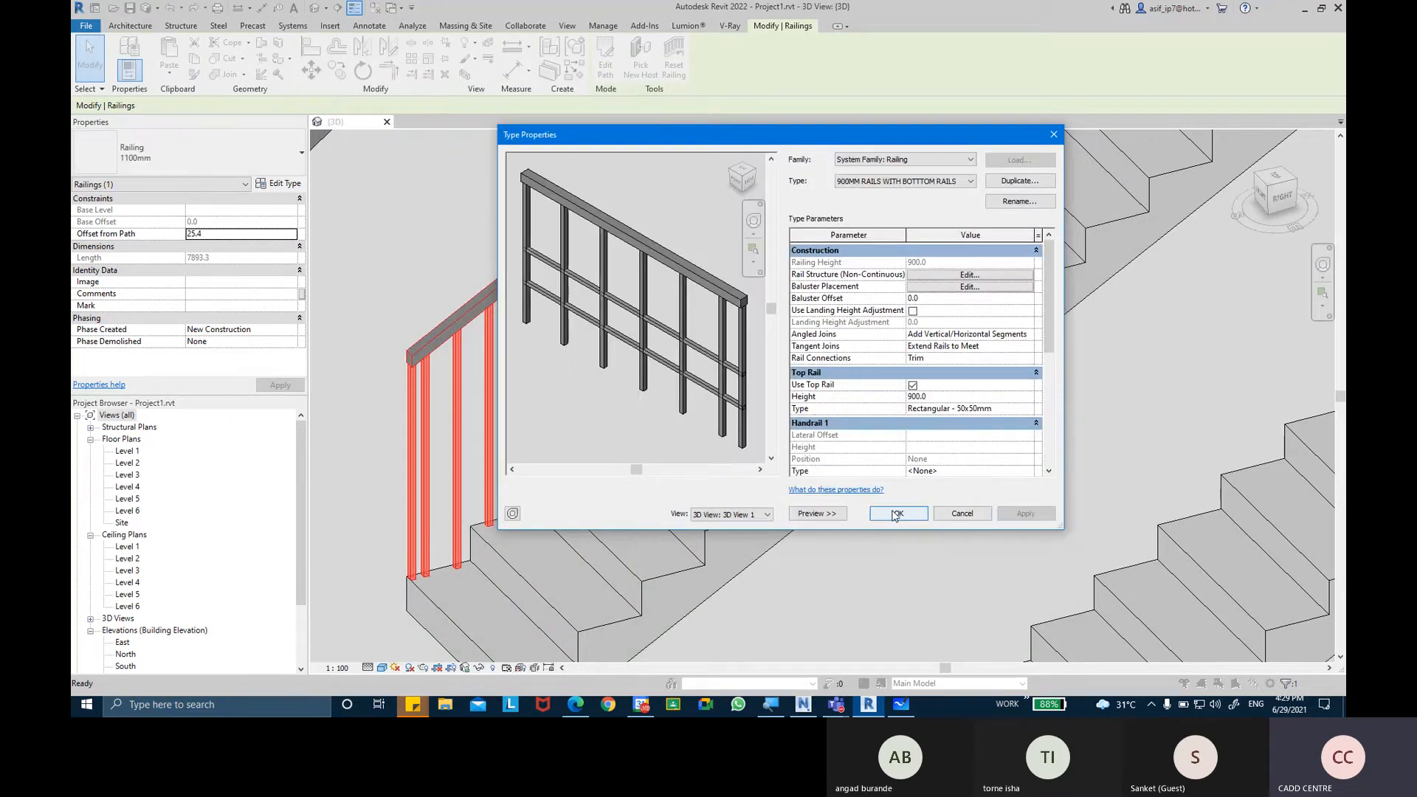
pyautogui.click(895, 515)
pyautogui.click(959, 524)
# Examine the bottom rails and balusters of the straight stair's railing along the flight and at both ends.
pyautogui.moveTo(859, 423); pyautogui.dragTo(732, 436, button='middle')
pyautogui.moveTo(821, 237); pyautogui.dragTo(709, 413, button='middle')
pyautogui.moveTo(900, 207)
pyautogui.mouseDown(button='middle')
pyautogui.moveTo(775, 406)
pyautogui.moveTo(775, 339)
pyautogui.mouseUp(button='middle')
pyautogui.moveTo(974, 199); pyautogui.dragTo(826, 341, button='middle')
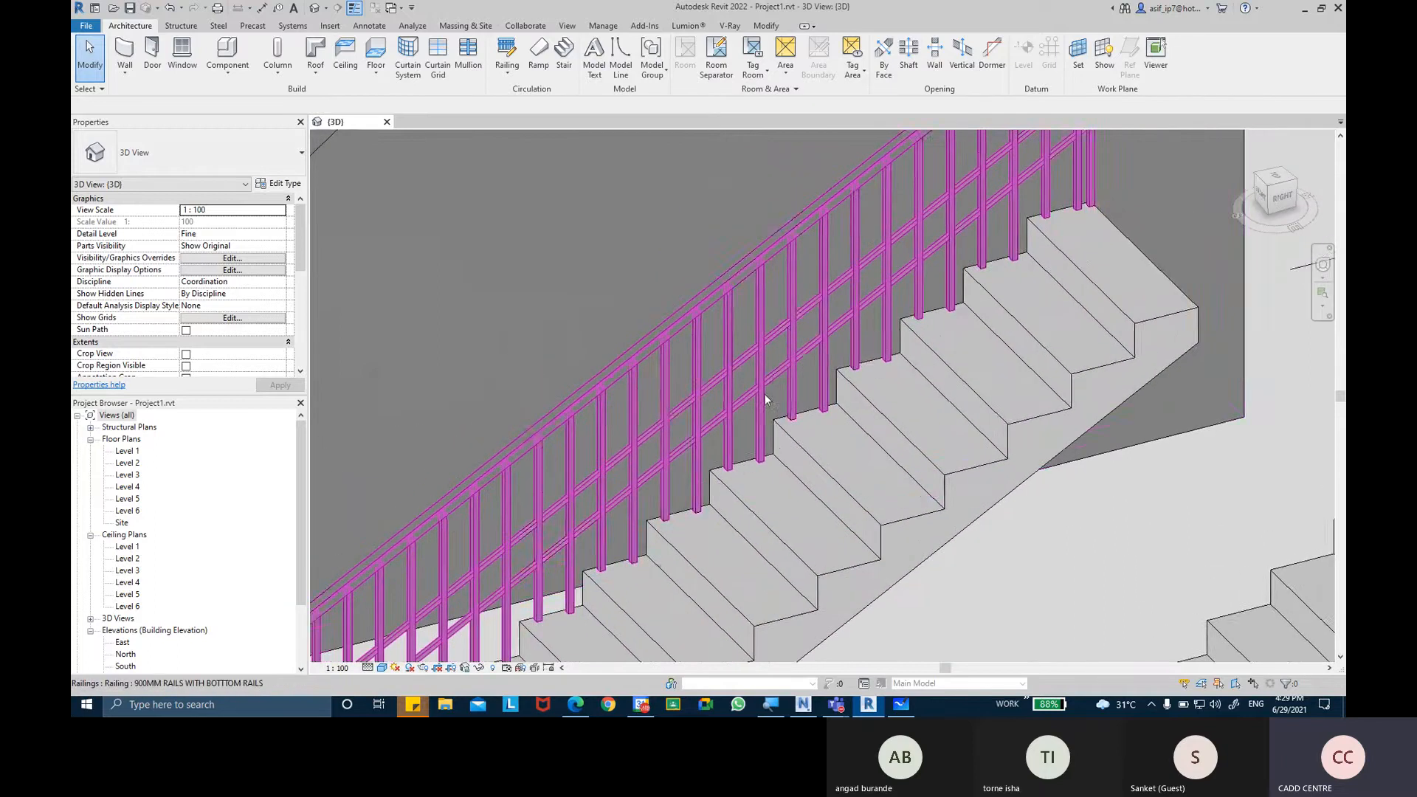
pyautogui.scroll(-5, 765, 399)
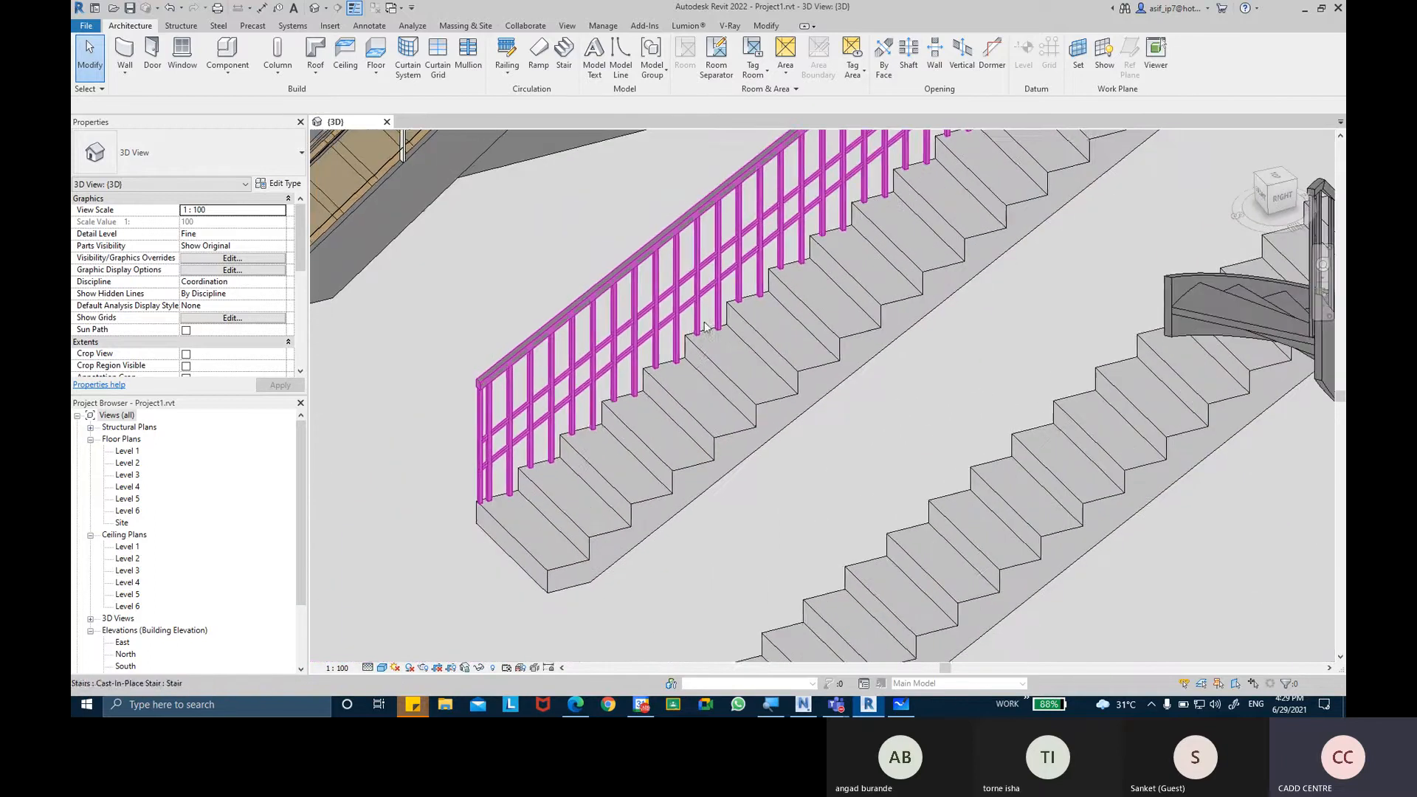
pyautogui.scroll(4, 546, 365)
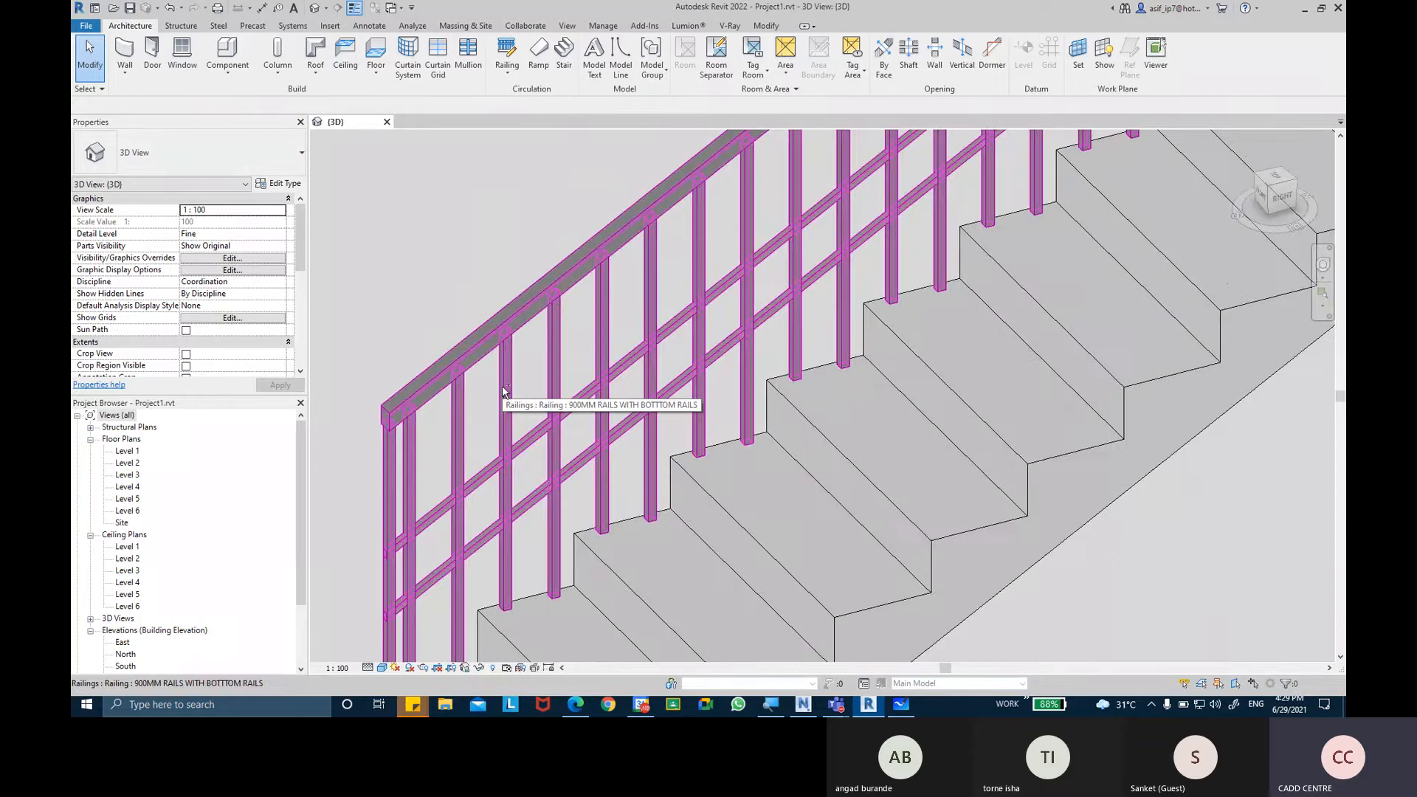
pyautogui.scroll(-1, 516, 393)
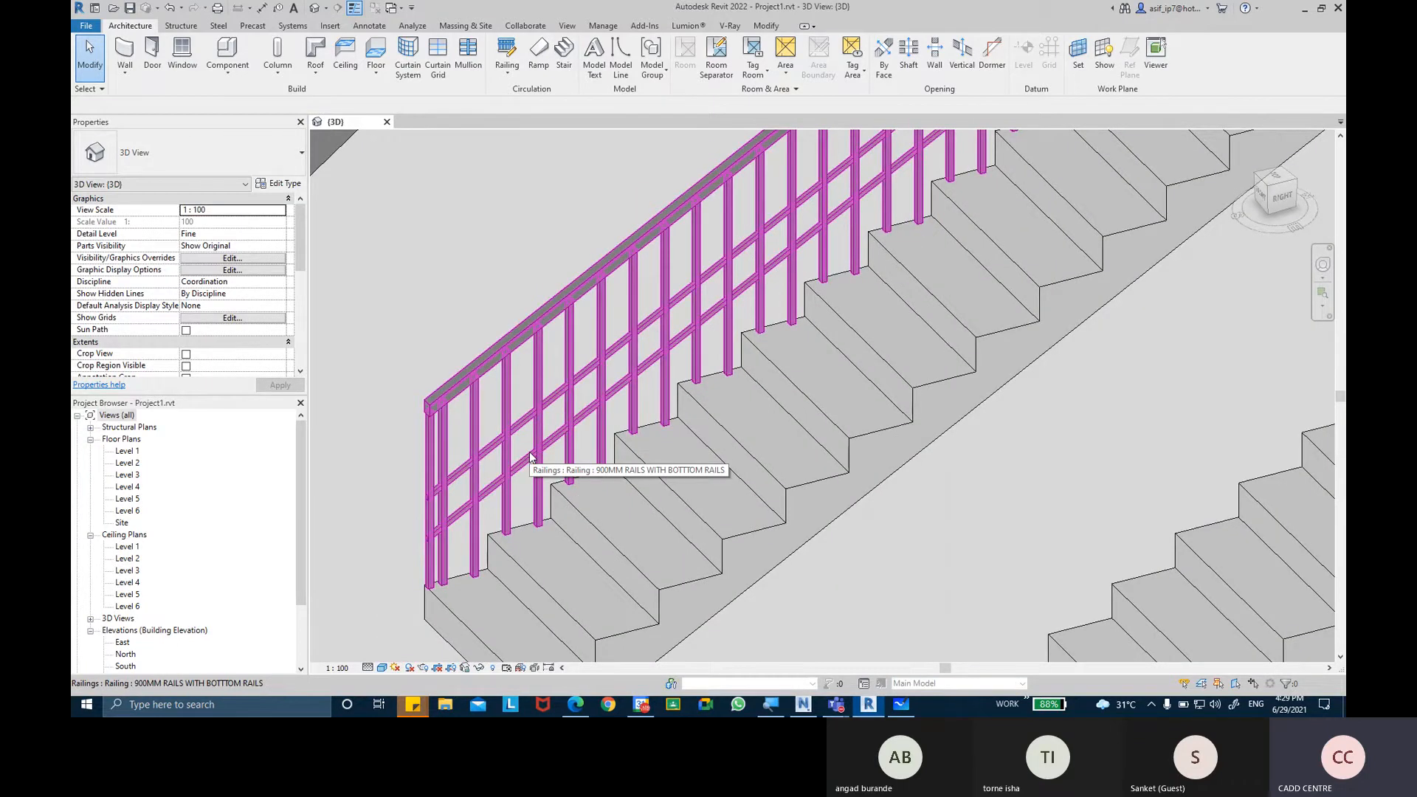
pyautogui.scroll(5, 529, 413)
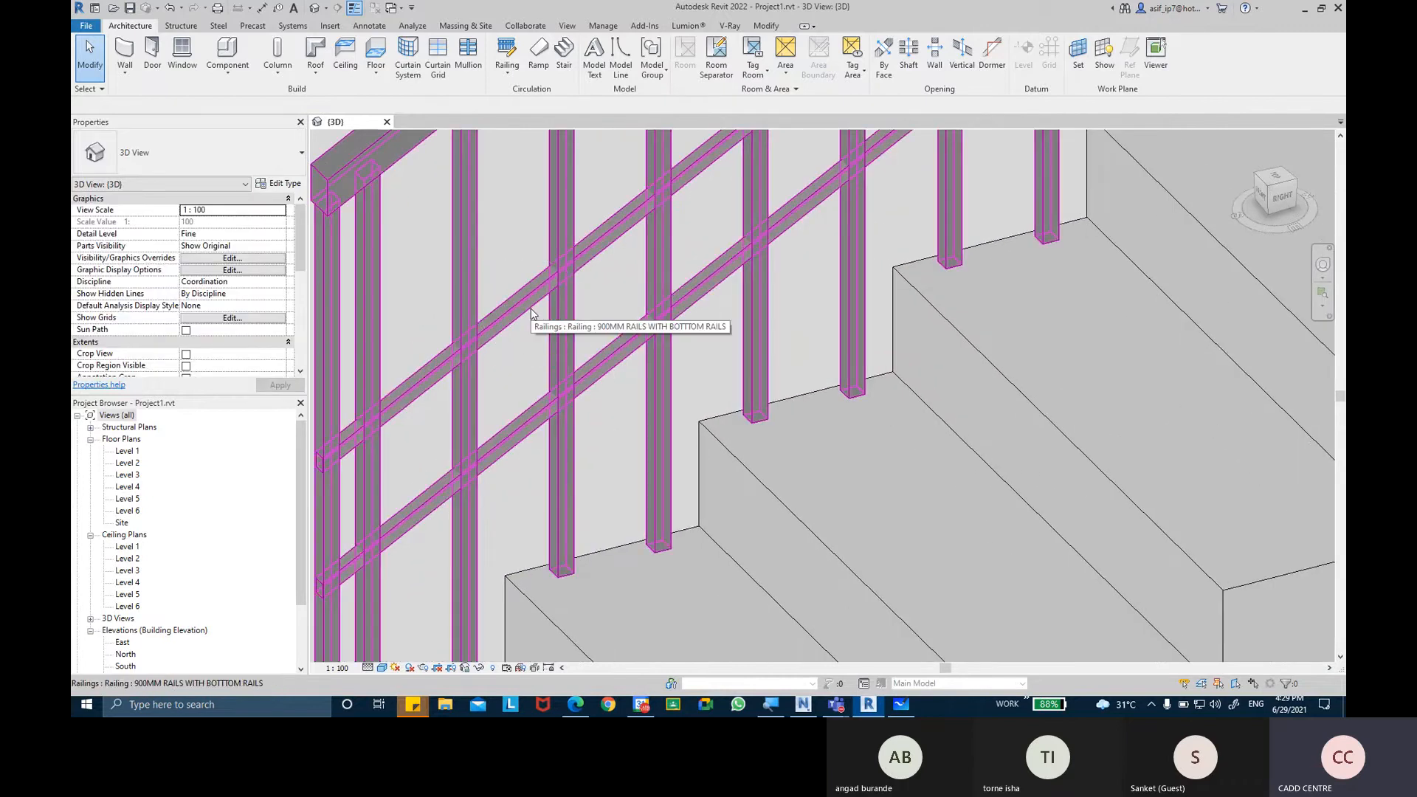
pyautogui.scroll(-3, 565, 443)
pyautogui.moveTo(564, 443); pyautogui.dragTo(601, 395, button='middle')
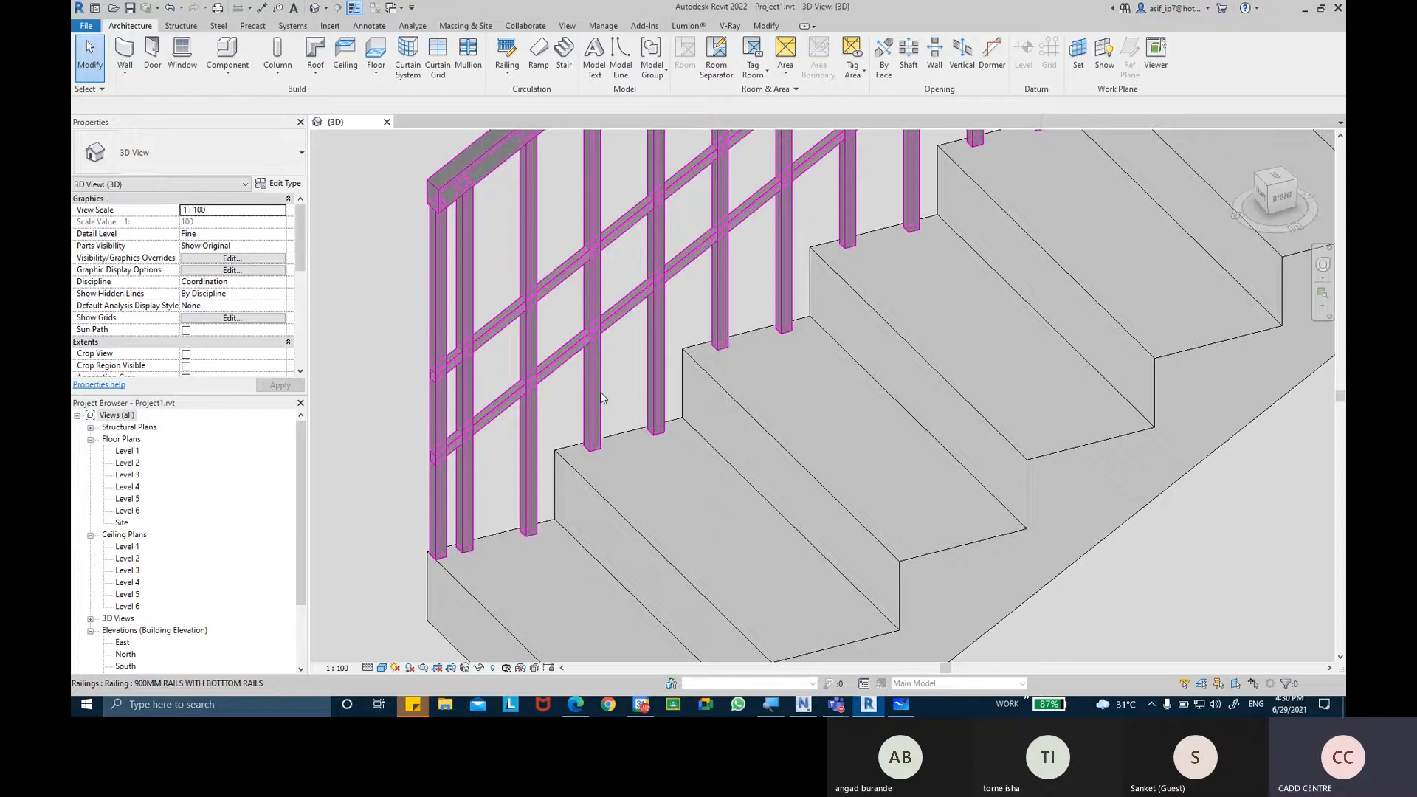
pyautogui.scroll(-5, 596, 384)
pyautogui.scroll(-4, 639, 316)
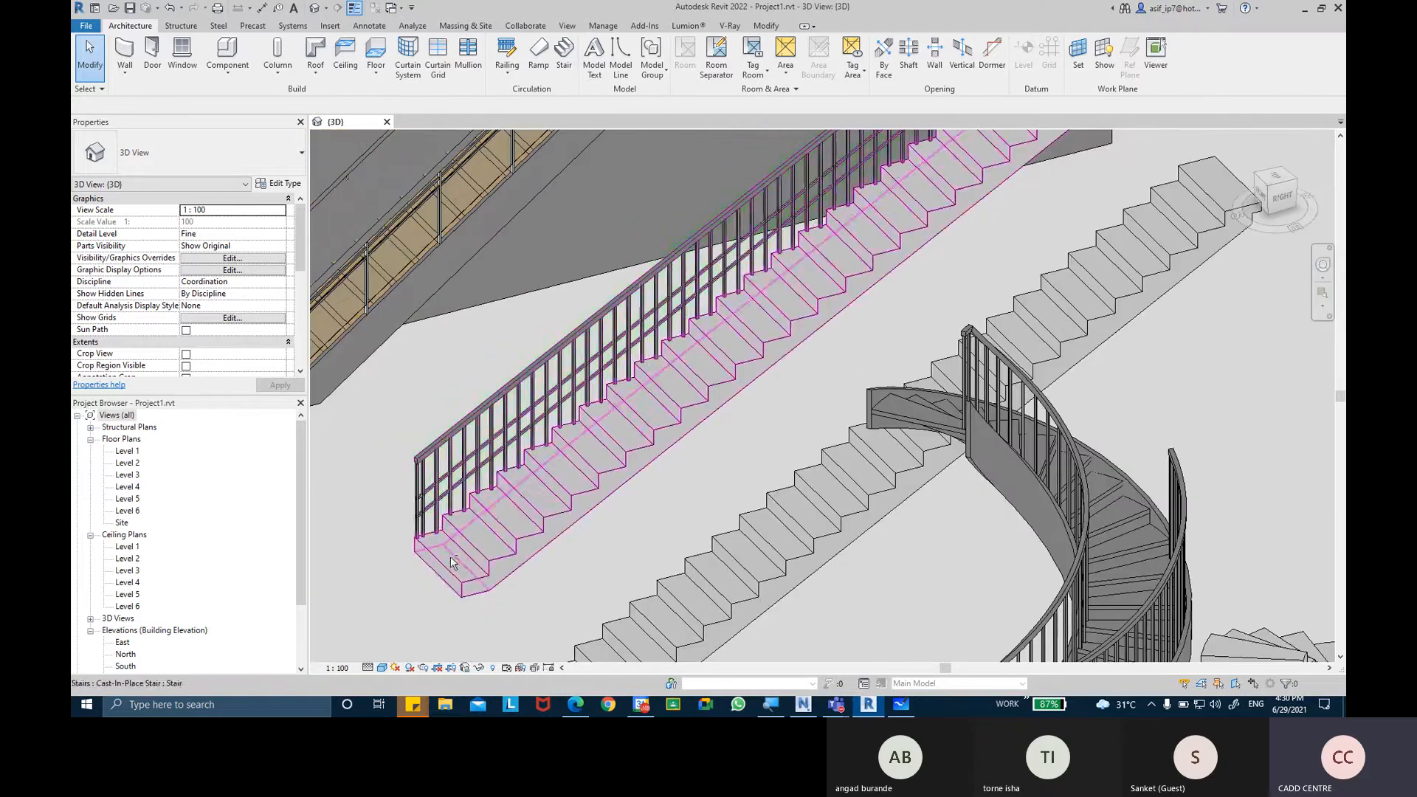
pyautogui.keyDown('shift'); pyautogui.moveTo(452, 562); pyautogui.dragTo(489, 561, button='middle'); pyautogui.keyUp('shift')
pyautogui.scroll(5, 489, 561)
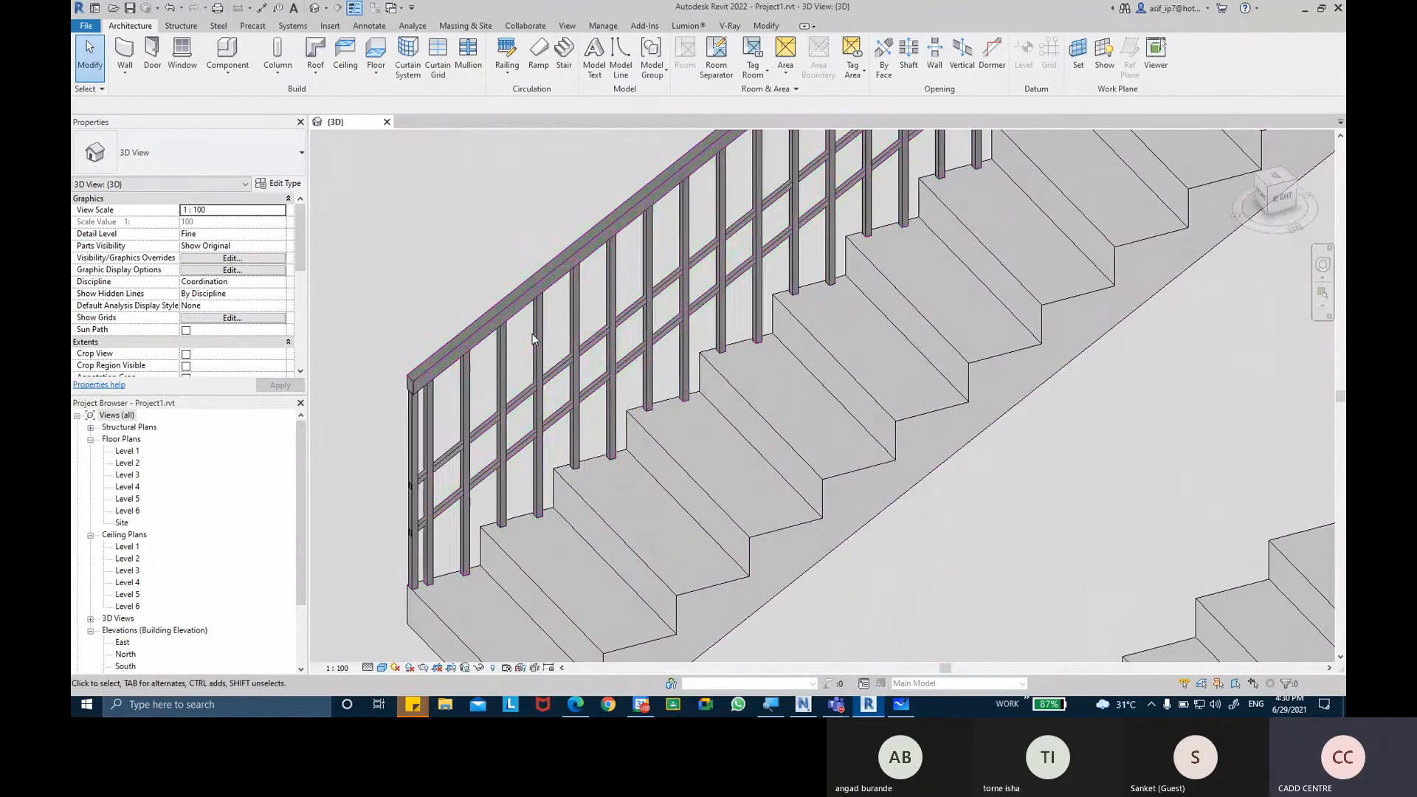
pyautogui.scroll(-3, 782, 296)
pyautogui.scroll(3, 782, 295)
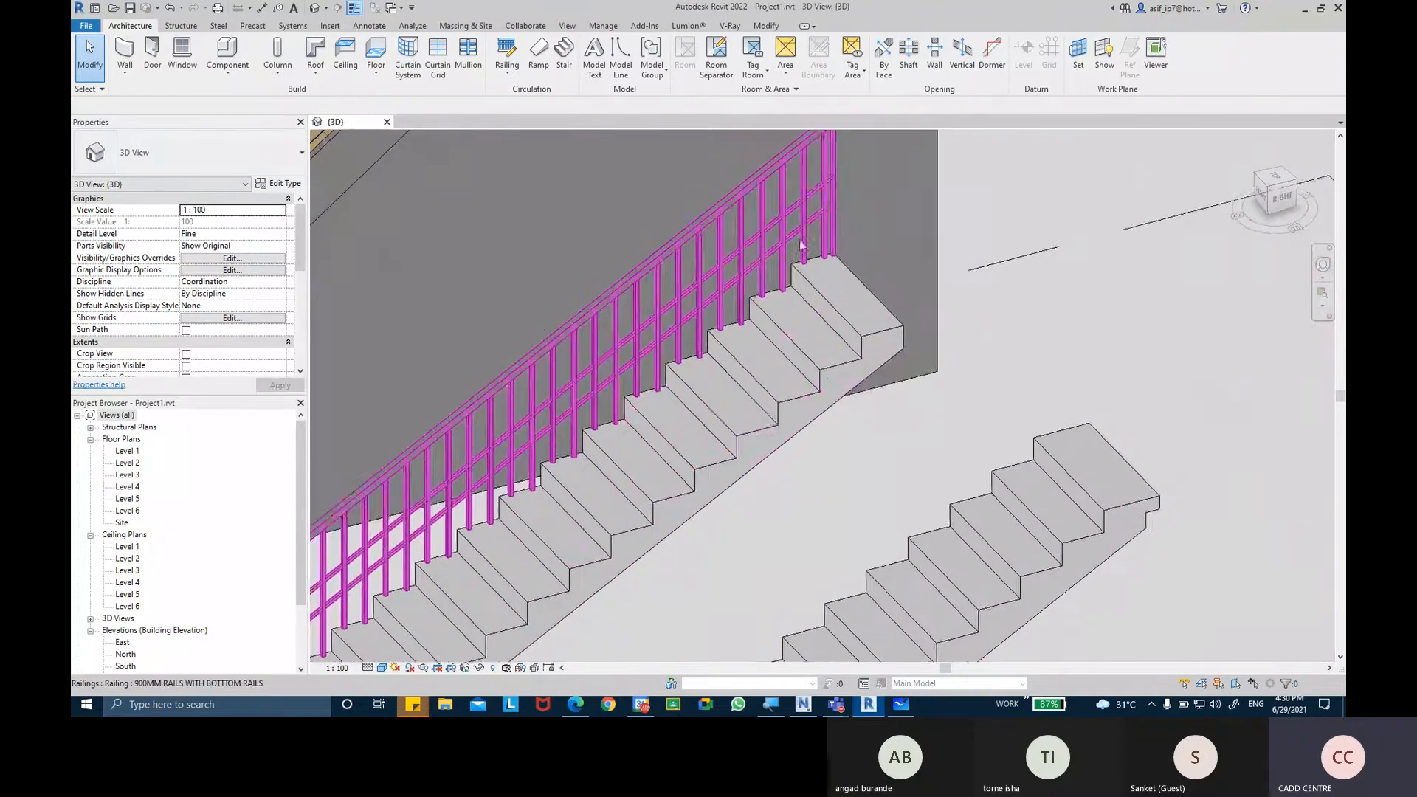
pyautogui.click(796, 263)
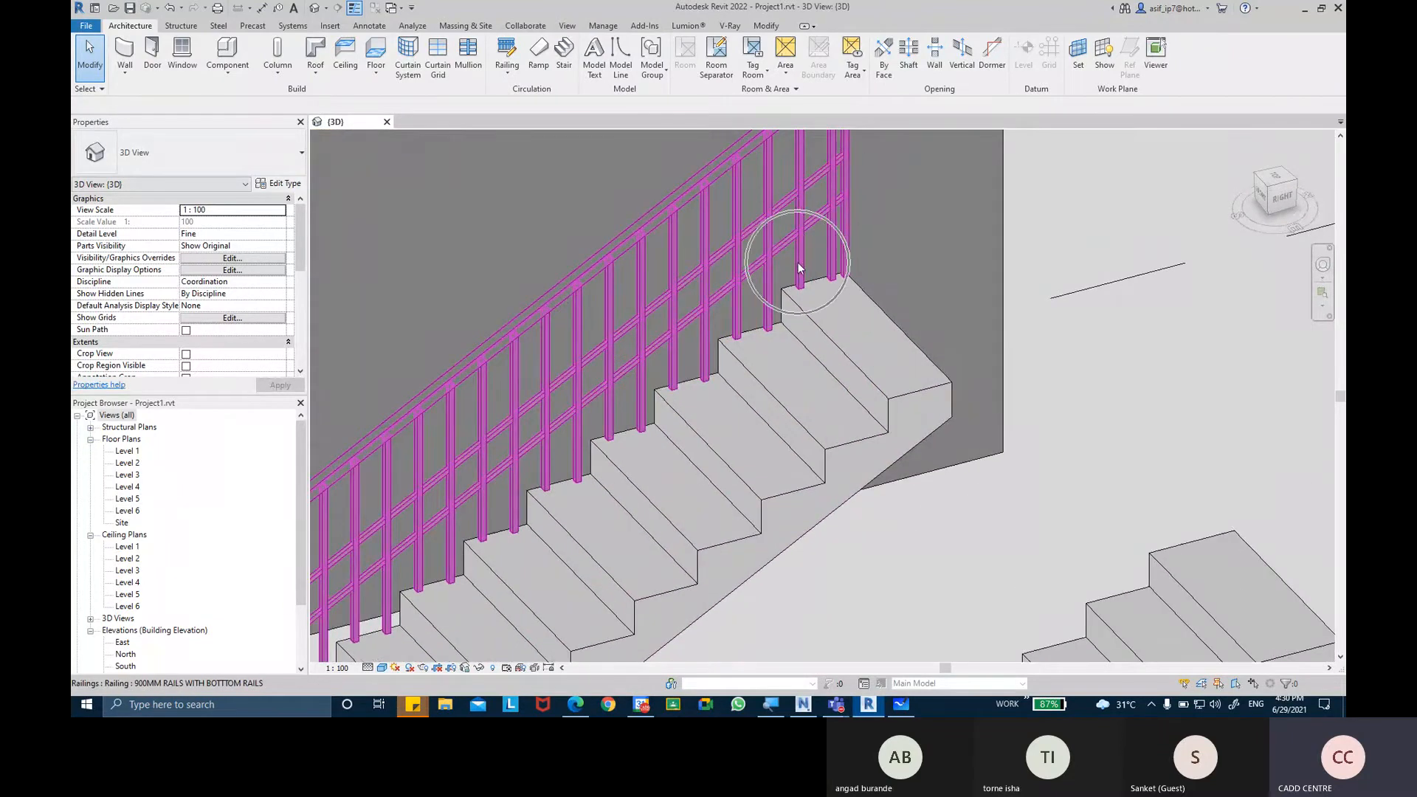
pyautogui.scroll(-4, 793, 270)
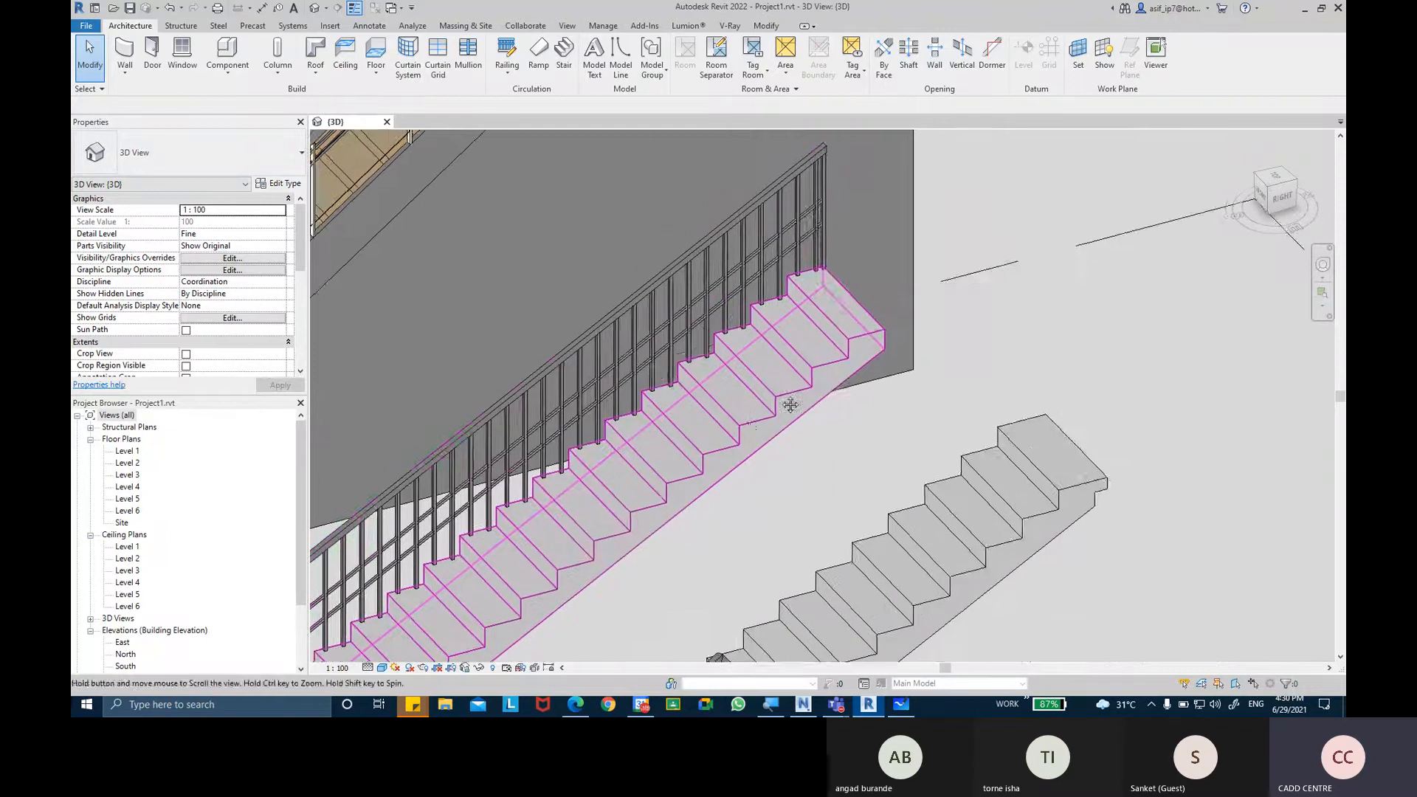
pyautogui.scroll(5, 771, 376)
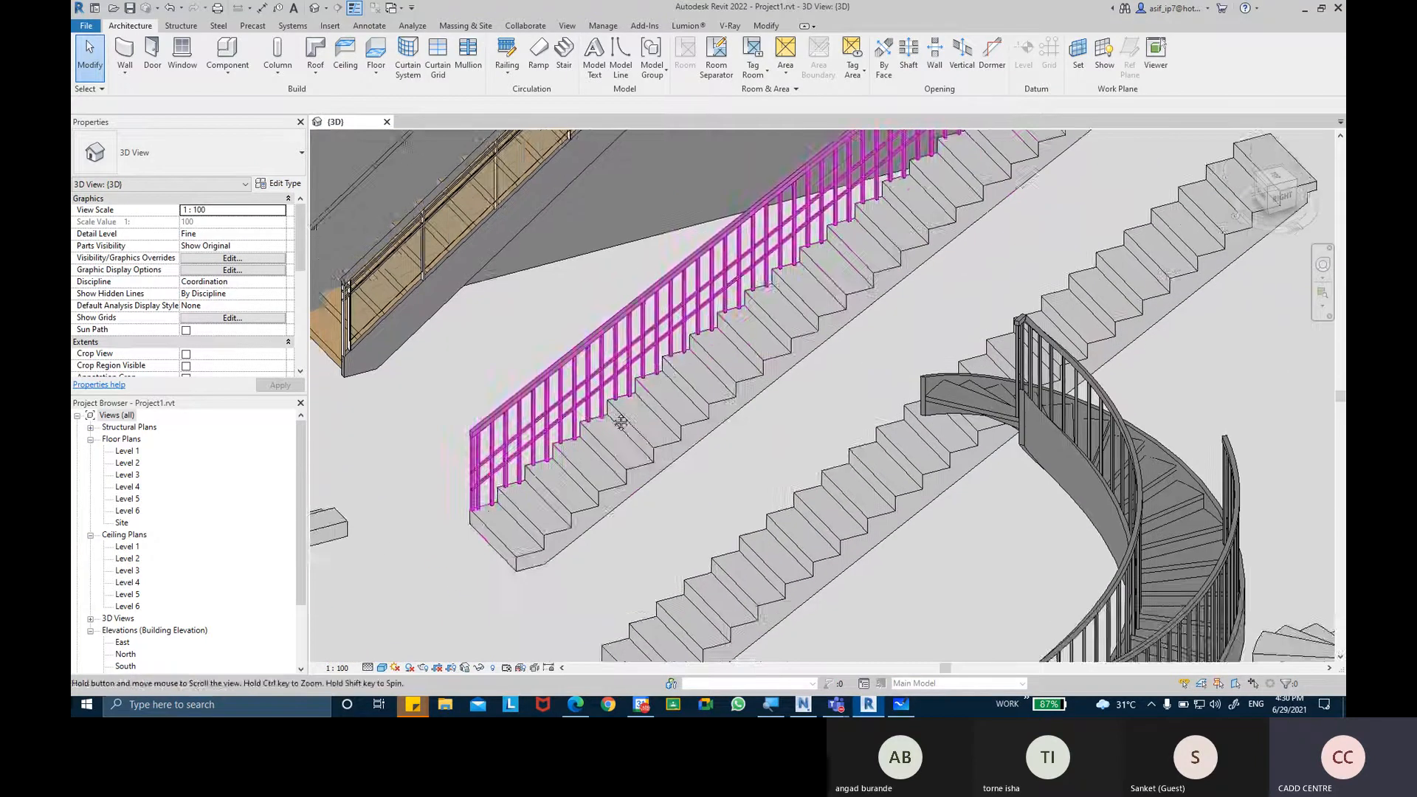
pyautogui.scroll(3, 489, 459)
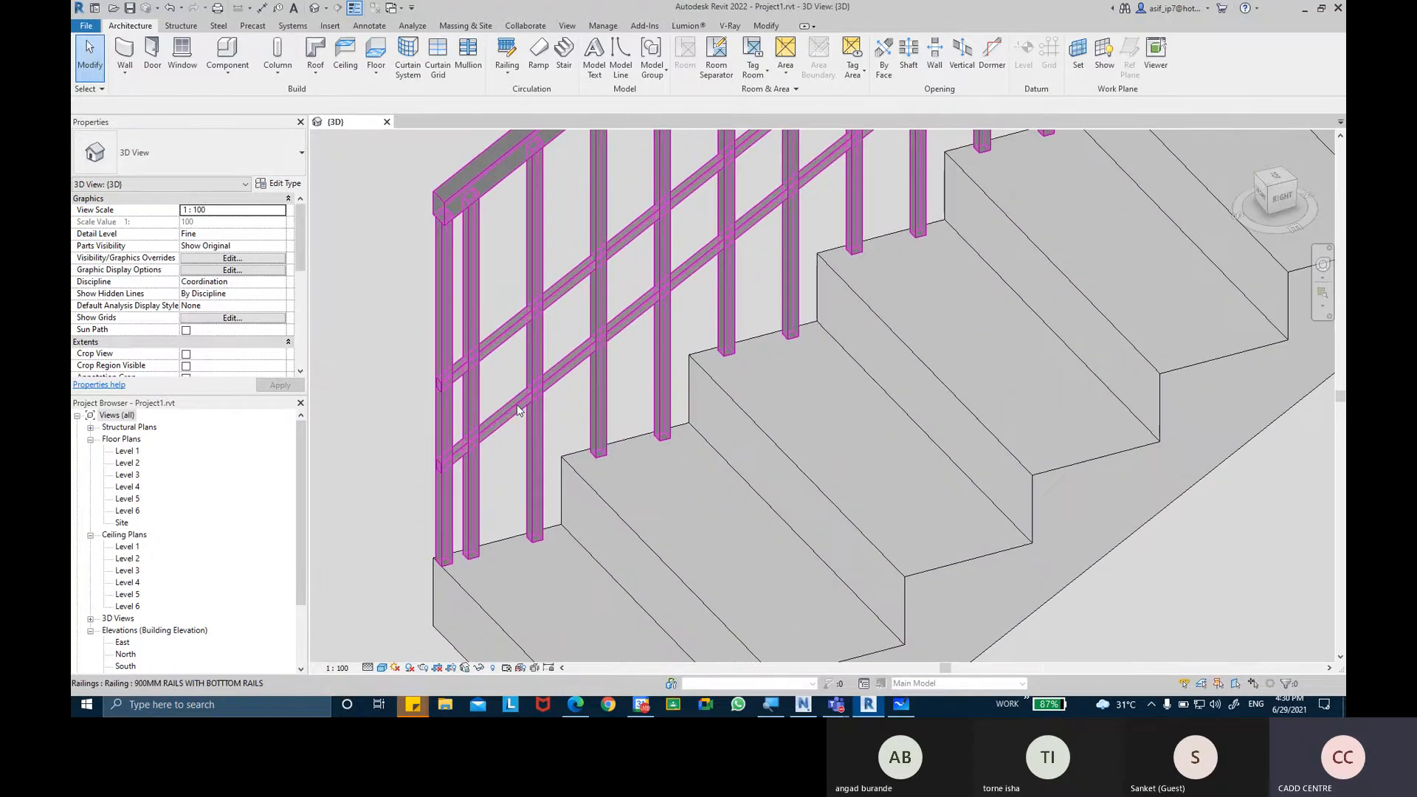
# Open the baluster placement settings of the stair railing's 900MM RAILS WITH BOTTTOM RAILS type.
pyautogui.click(517, 410)
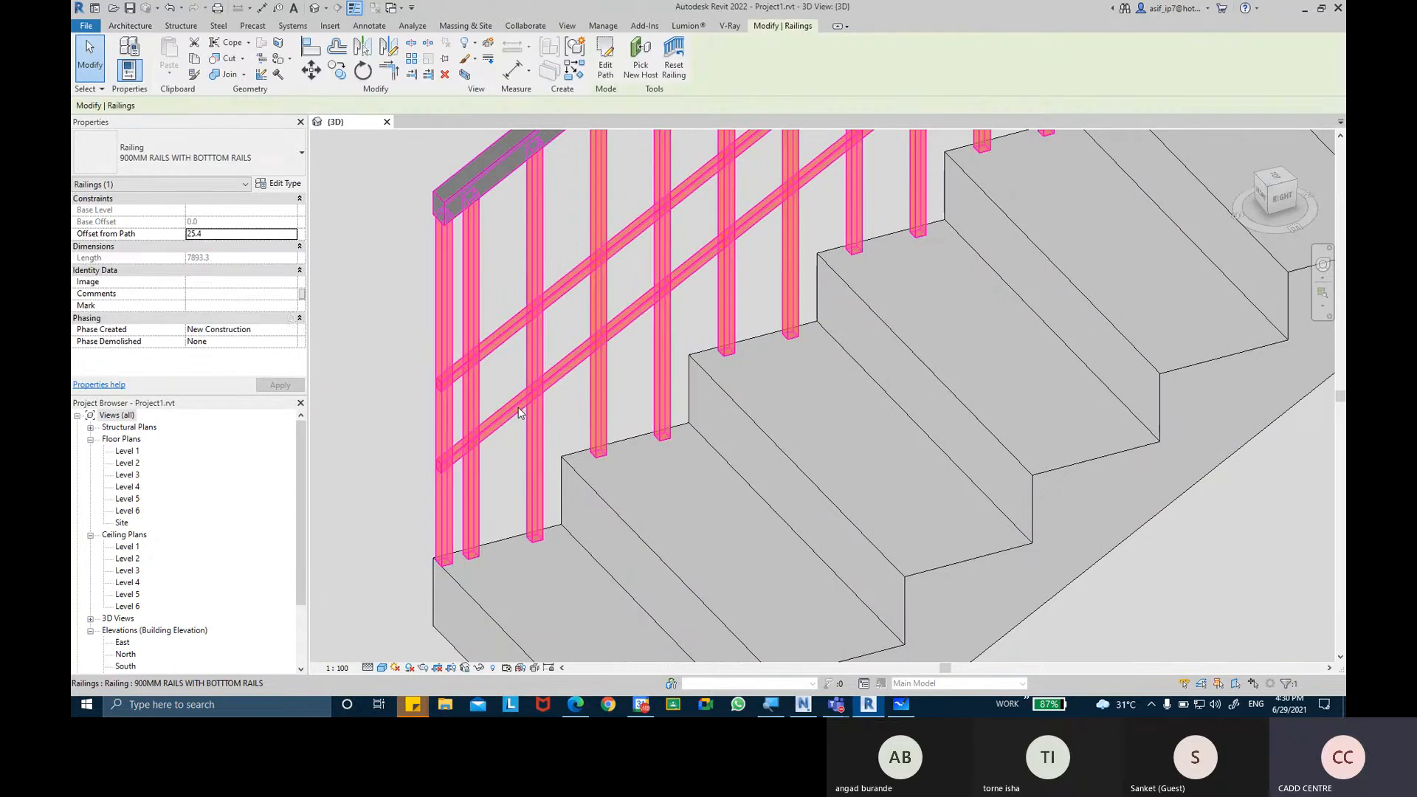
pyautogui.click(279, 183)
pyautogui.moveTo(808, 135); pyautogui.dragTo(719, 148)
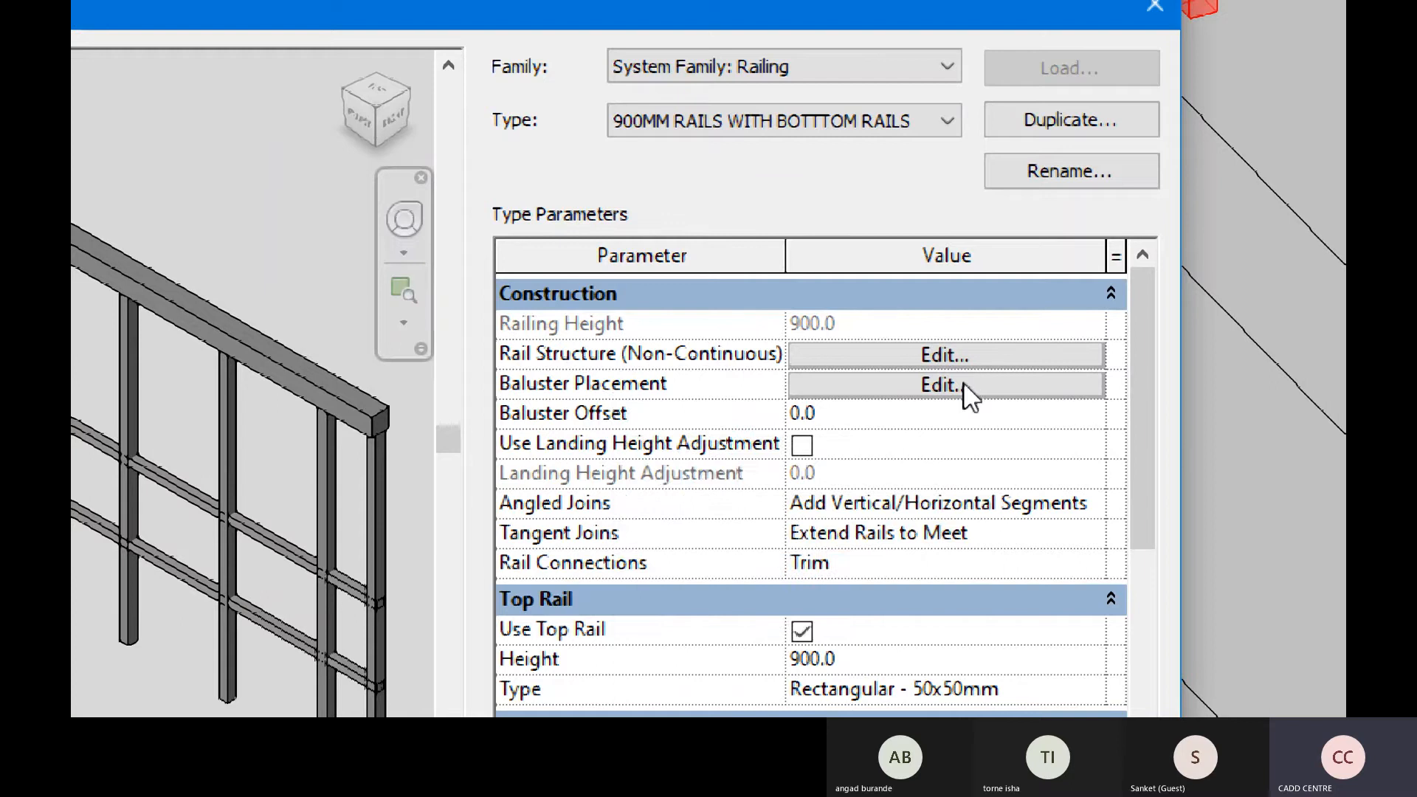
pyautogui.click(963, 382)
pyautogui.click(963, 383)
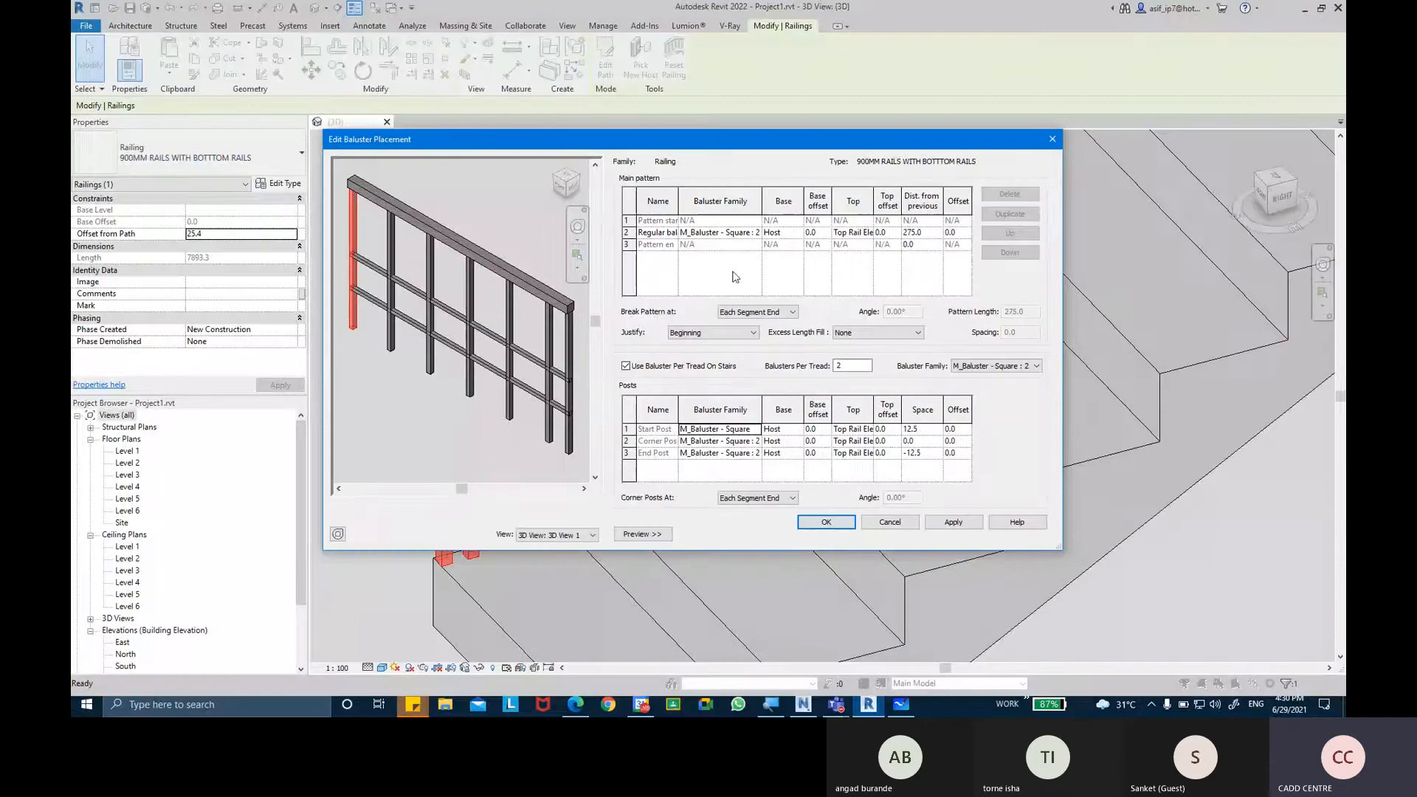
pyautogui.moveTo(556, 144); pyautogui.dragTo(568, 152)
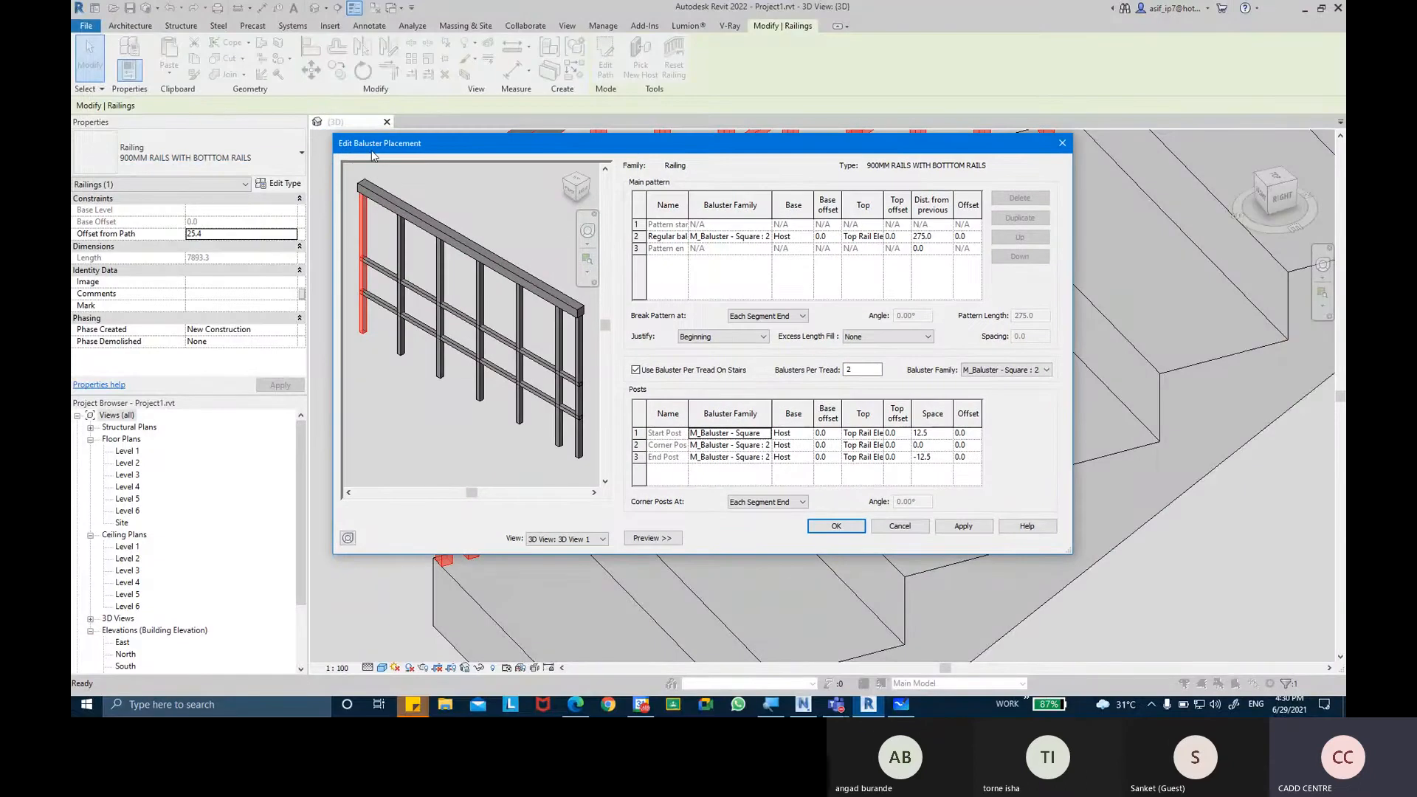
pyautogui.moveTo(371, 158); pyautogui.dragTo(376, 173)
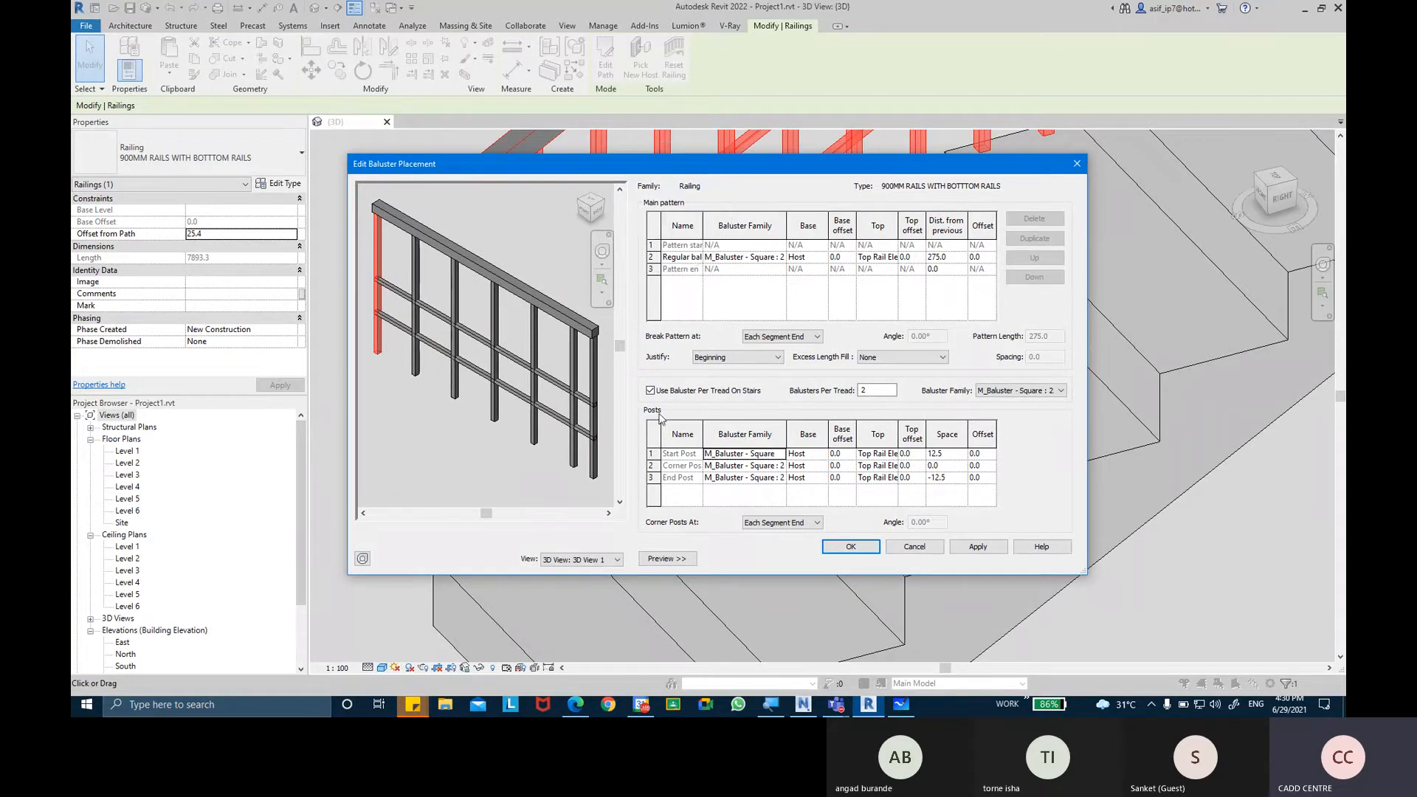
# Examine which posts the Start Post, Corner Post and End Post rows control in the baluster placement preview.
pyautogui.click(656, 453)
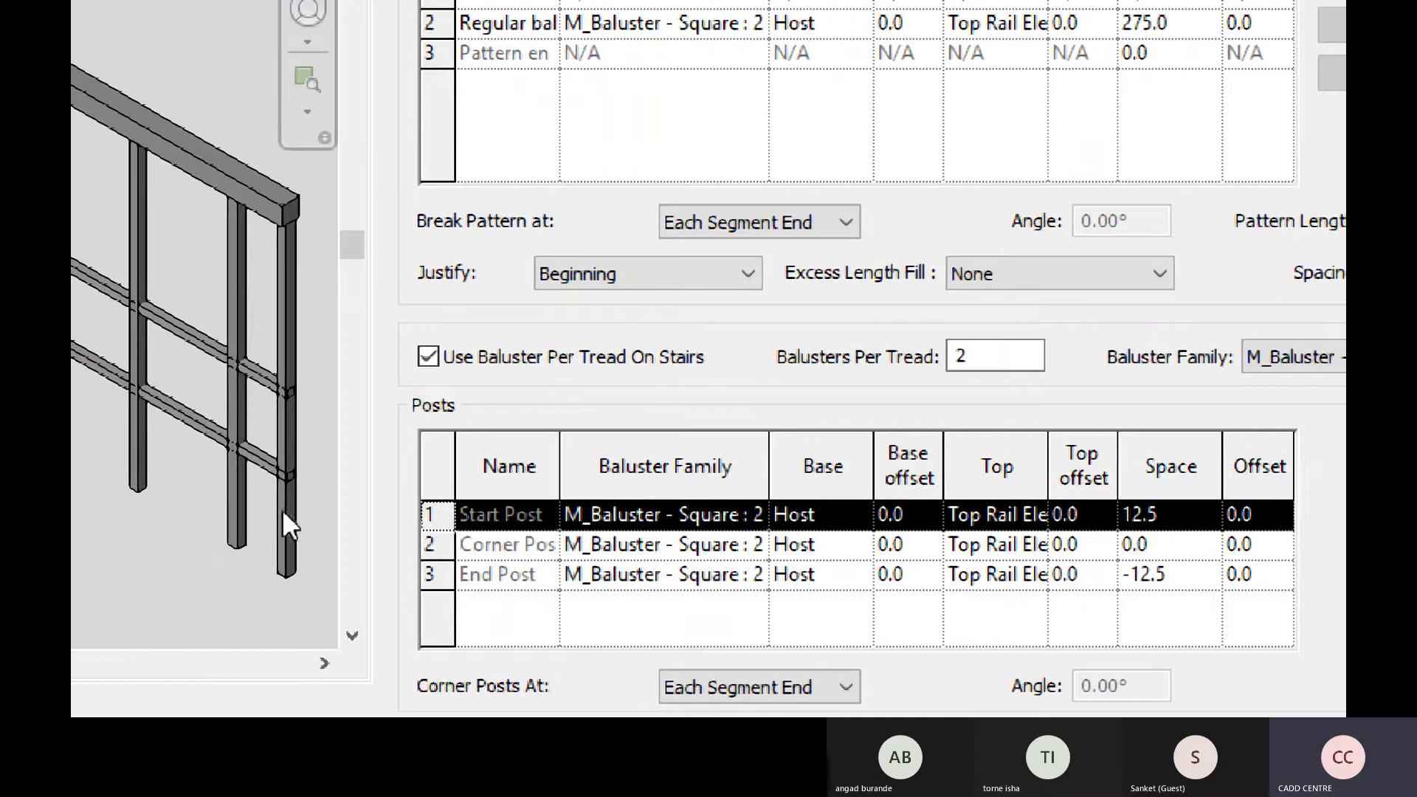
pyautogui.click(428, 546)
pyautogui.click(428, 574)
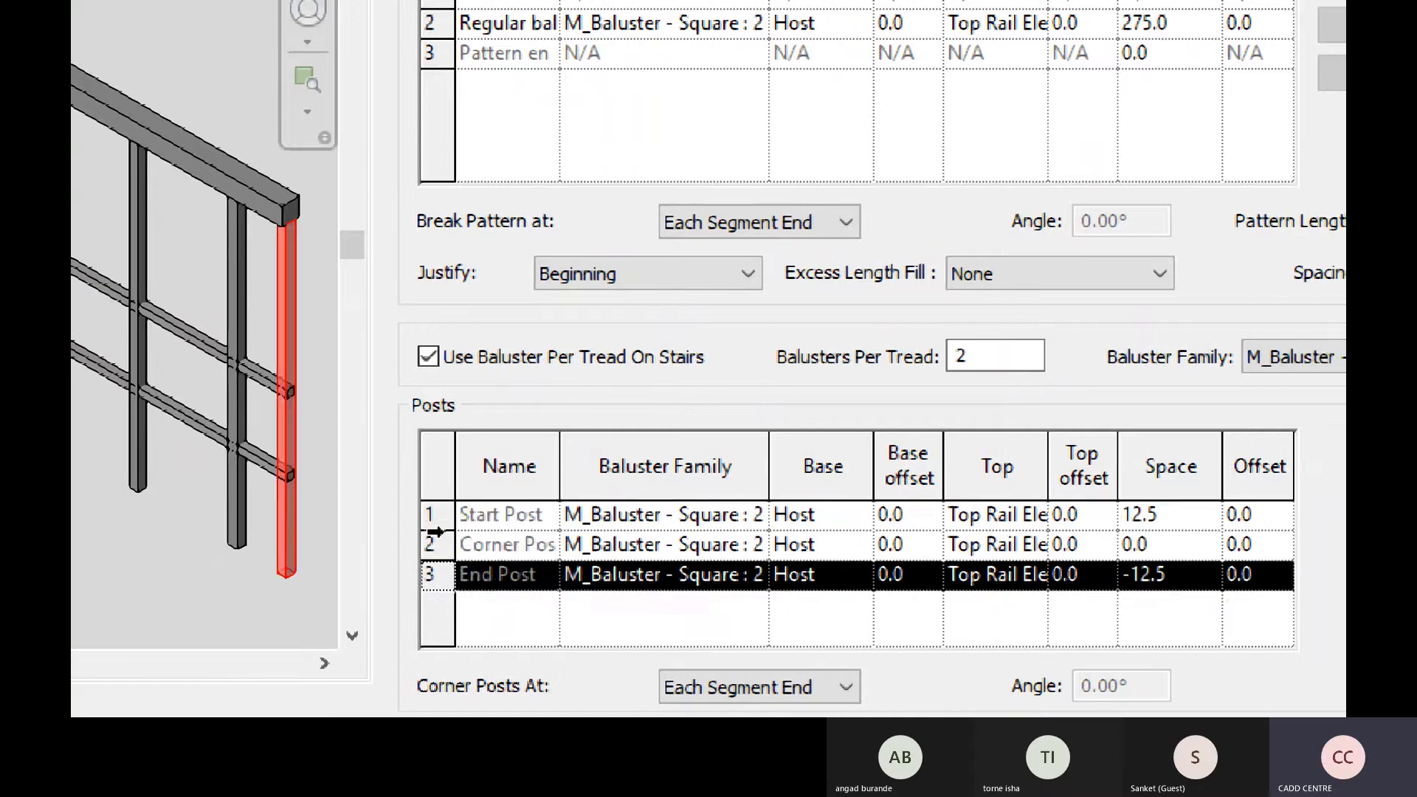
pyautogui.click(433, 517)
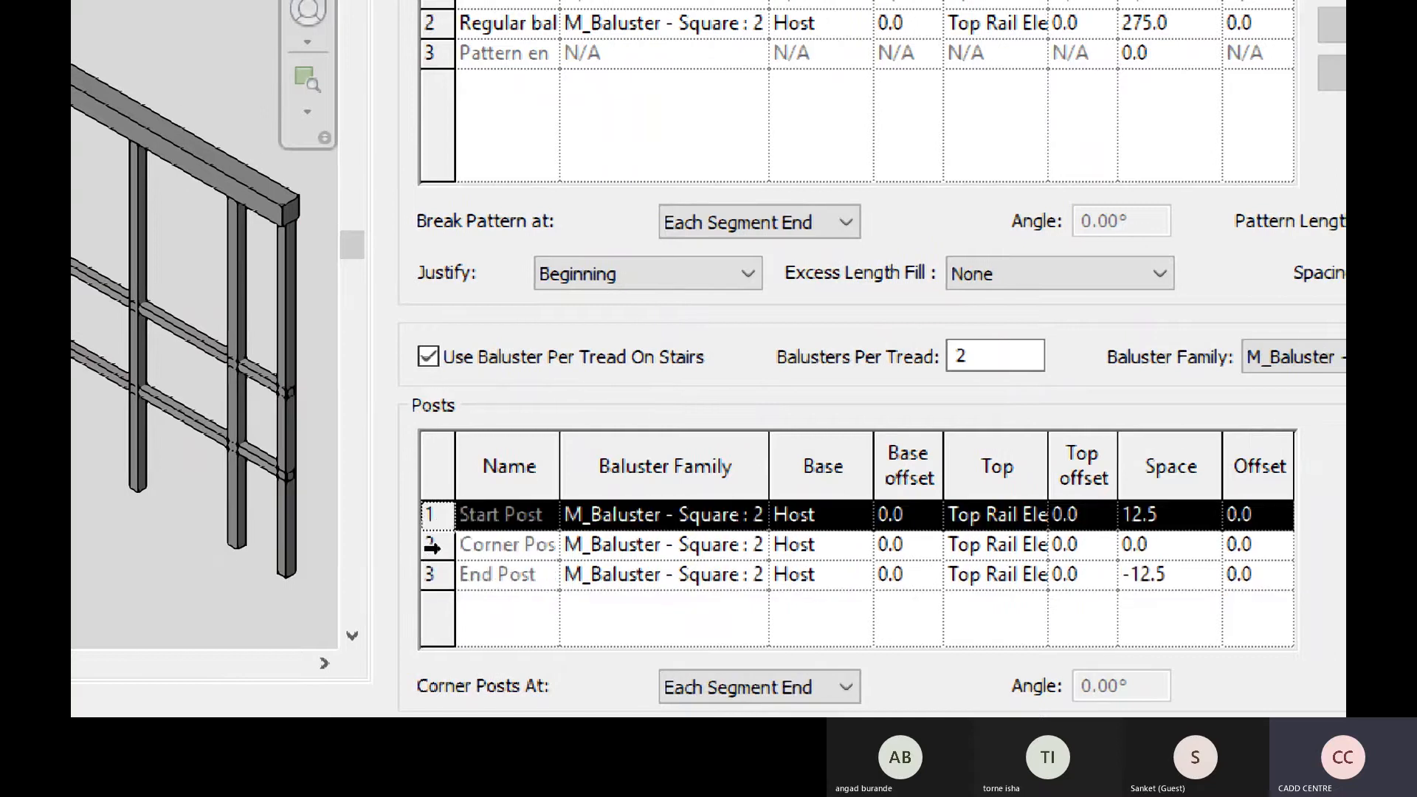
pyautogui.click(431, 545)
pyautogui.click(429, 575)
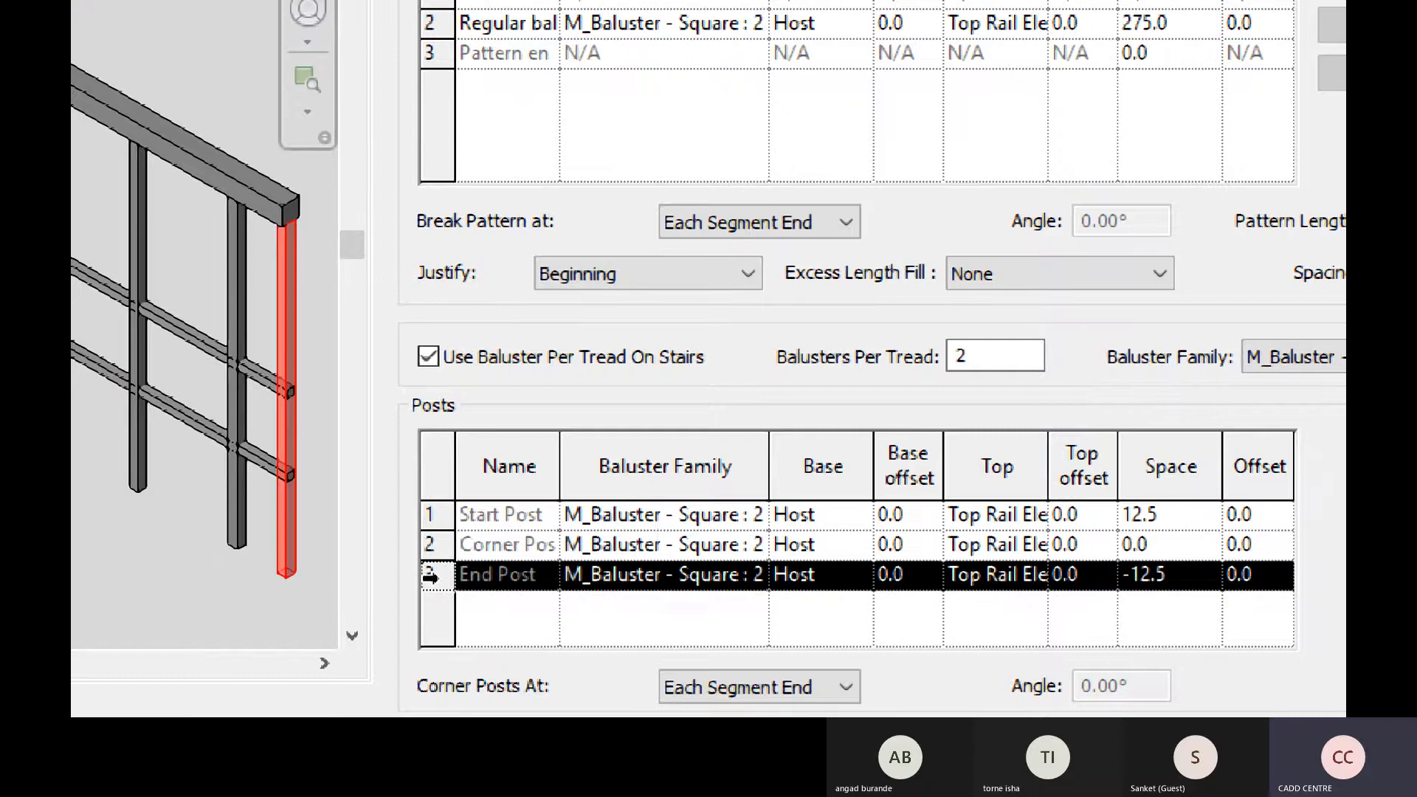
pyautogui.moveTo(561, 456); pyautogui.dragTo(656, 455)
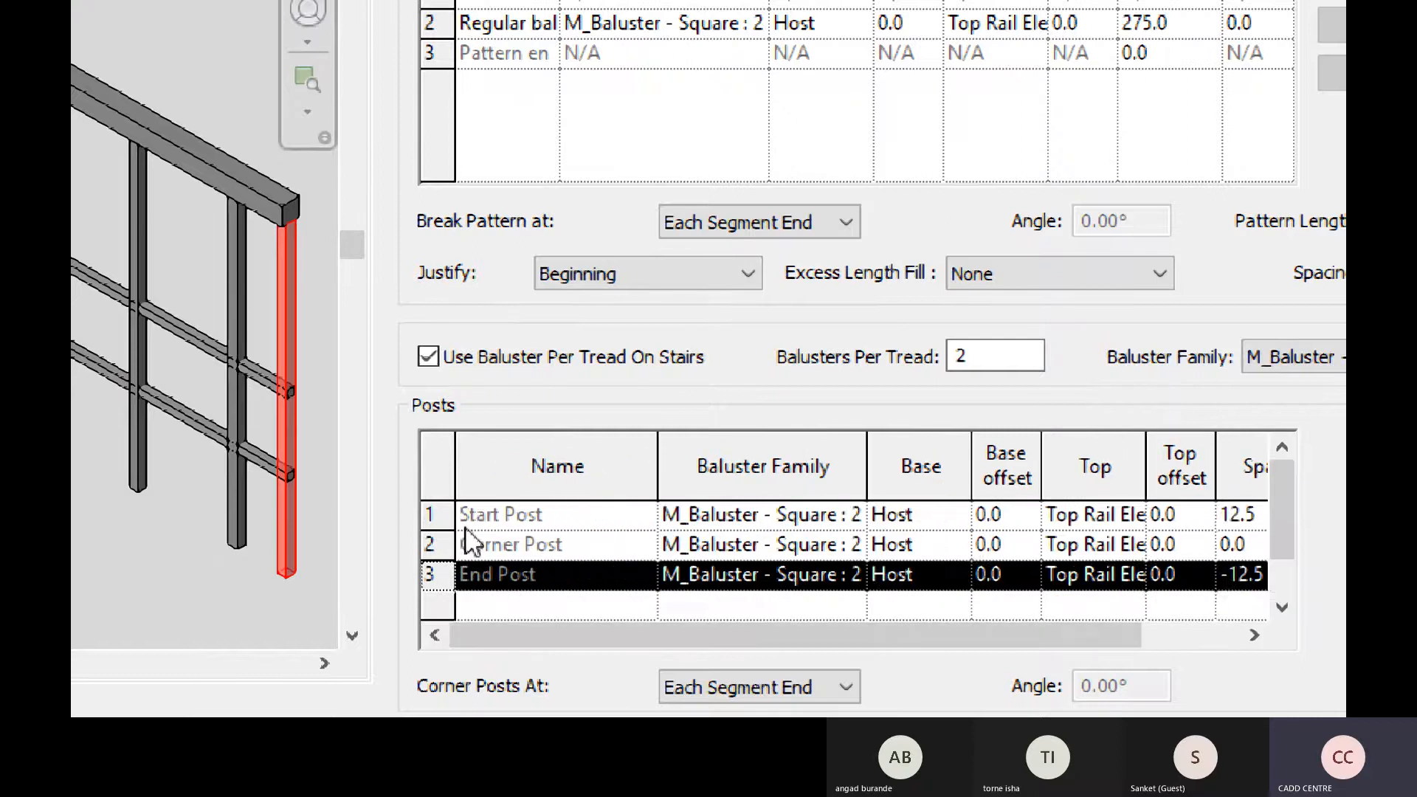
pyautogui.click(436, 518)
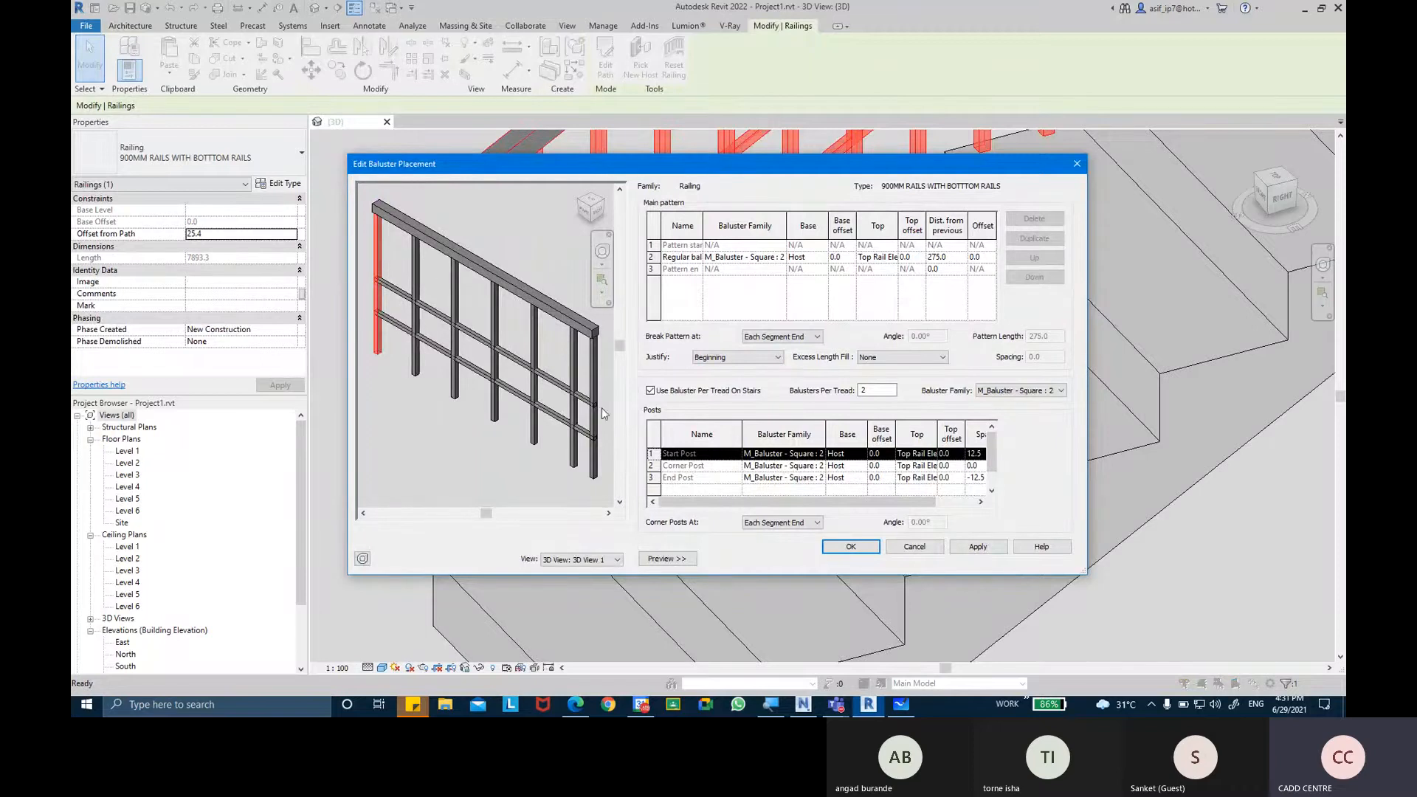
pyautogui.click(651, 477)
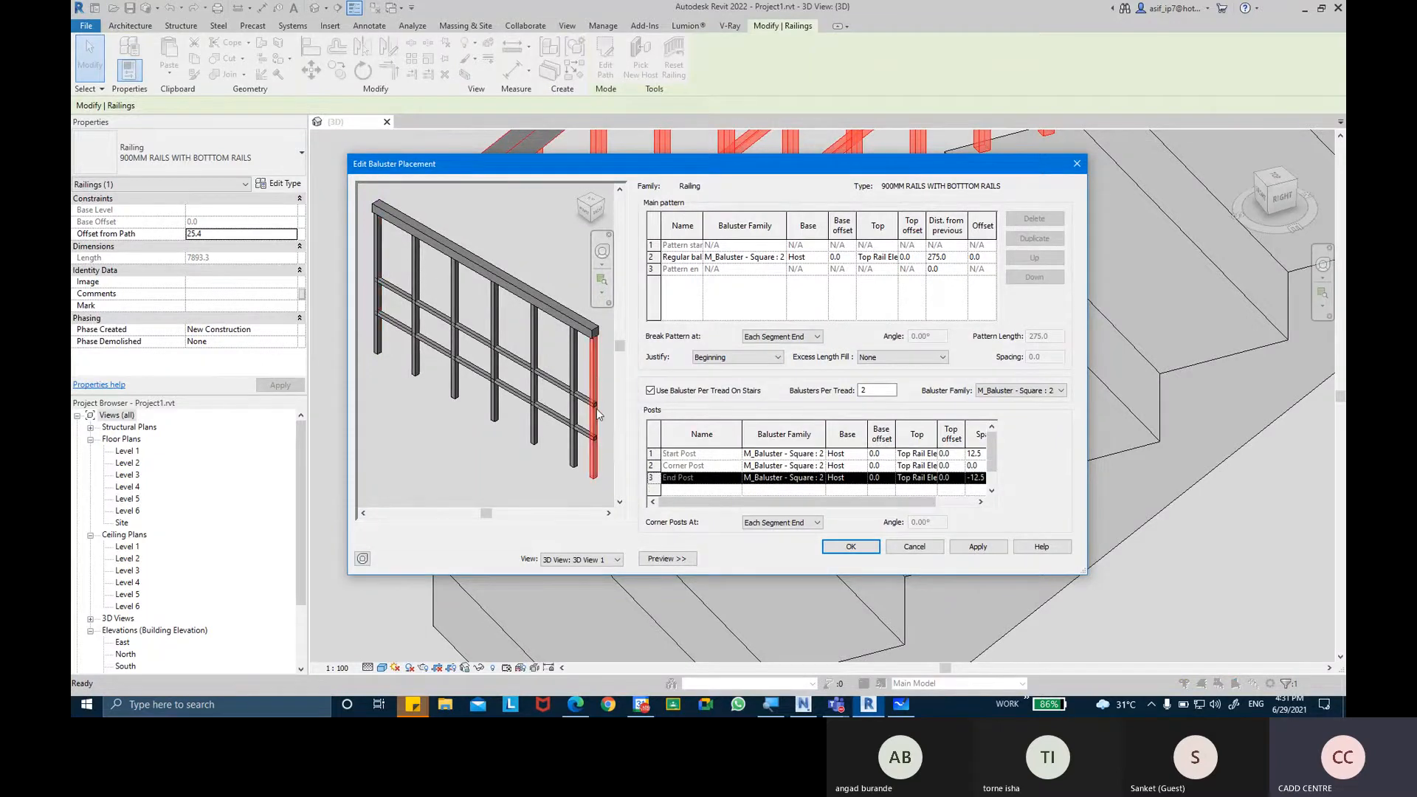
pyautogui.click(651, 466)
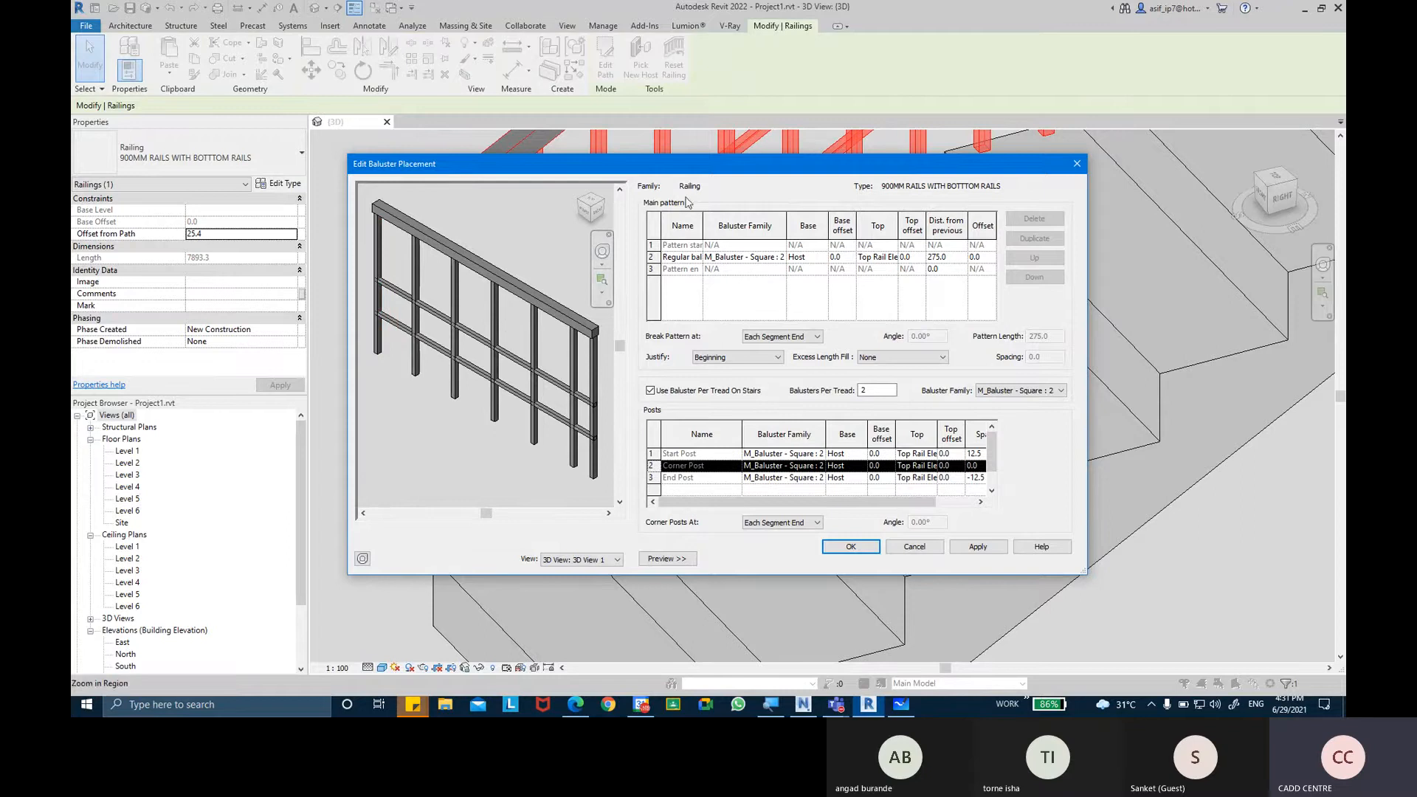
# Confirm the baluster placement and type properties of the stair railing, and deselect the railing.
pyautogui.moveTo(685, 172); pyautogui.dragTo(631, 286)
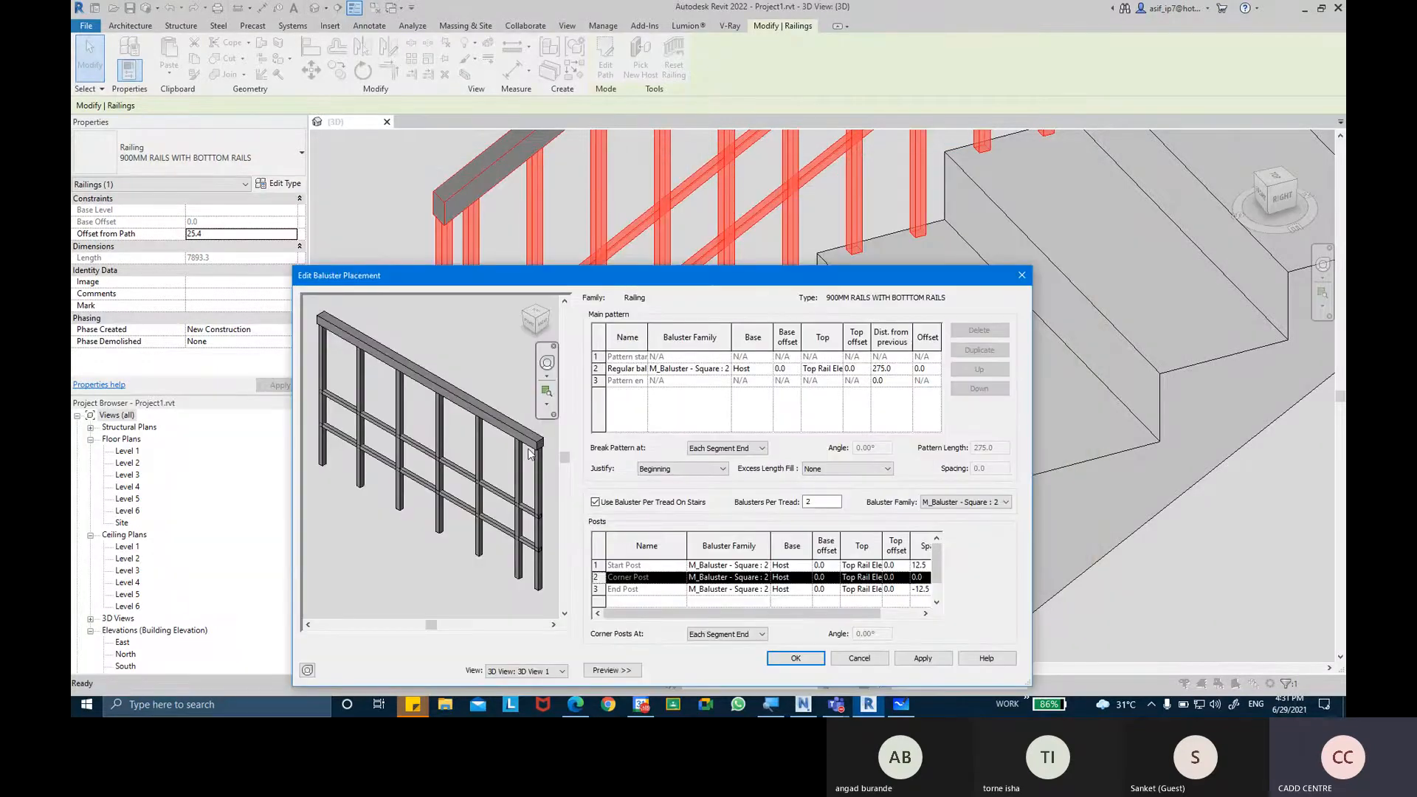
pyautogui.click(795, 658)
pyautogui.click(816, 652)
pyautogui.scroll(-3, 782, 599)
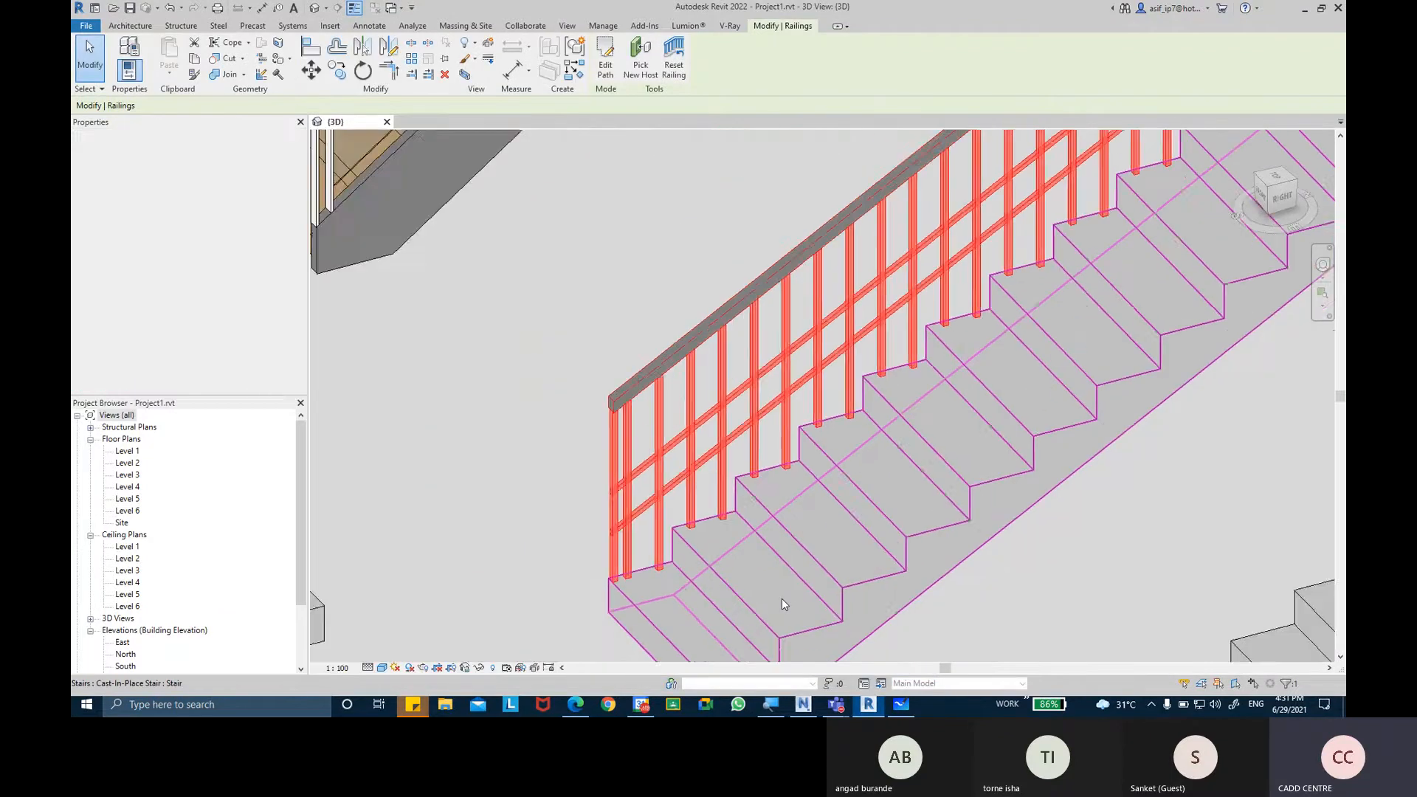
pyautogui.press('Escape')
pyautogui.scroll(-6, 781, 599)
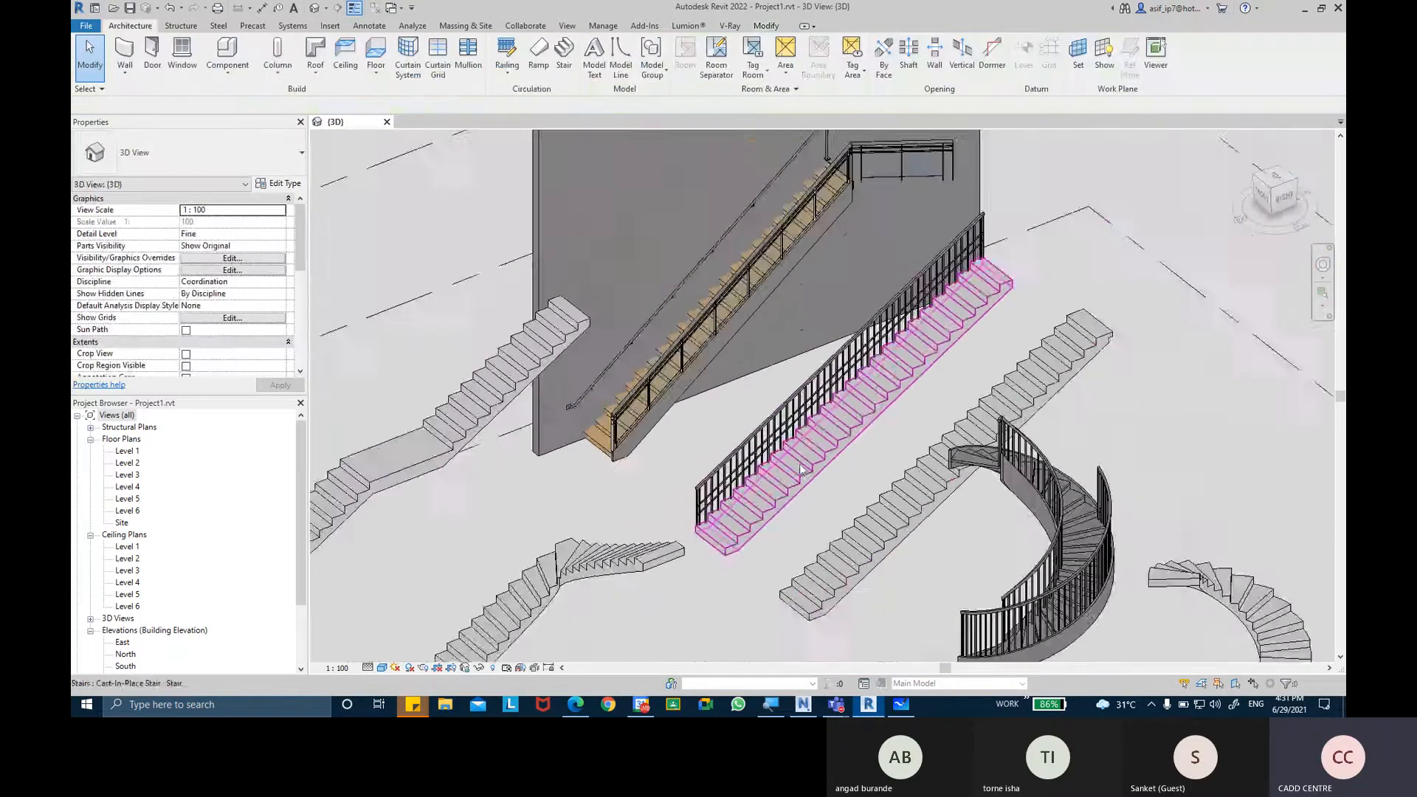
# Examine the start, corner and end posts of the glass panel railing along the wooden stair and its upper landing.
pyautogui.scroll(-2, 804, 469)
pyautogui.keyDown('shift'); pyautogui.moveTo(813, 468); pyautogui.dragTo(904, 487, button='middle'); pyautogui.keyUp('shift')
pyautogui.moveTo(915, 449); pyautogui.dragTo(731, 357, button='middle')
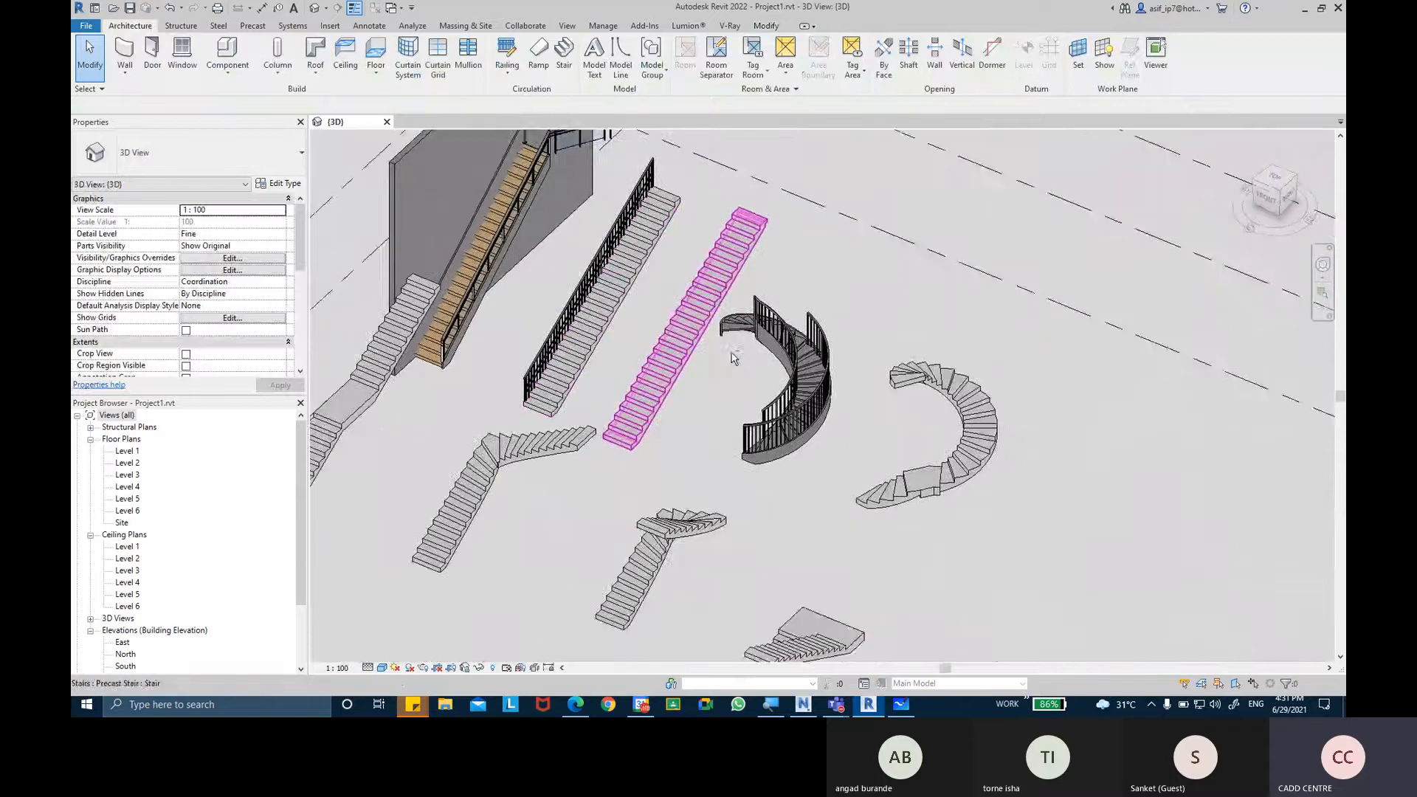
pyautogui.scroll(6, 590, 335)
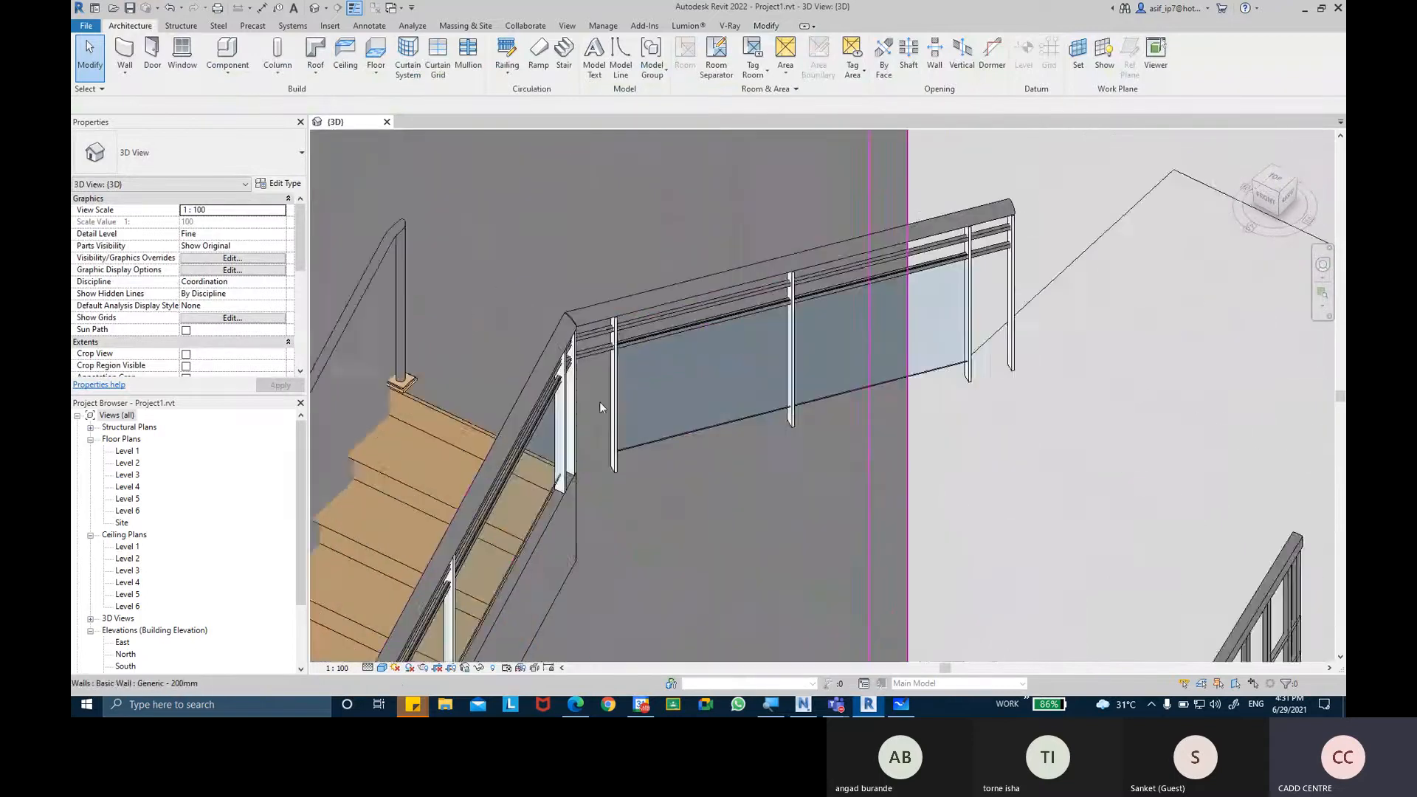
pyautogui.scroll(2, 598, 408)
pyautogui.keyDown('shift'); pyautogui.moveTo(659, 465); pyautogui.dragTo(629, 452, button='middle'); pyautogui.keyUp('shift')
pyautogui.moveTo(762, 423); pyautogui.dragTo(655, 405, button='middle')
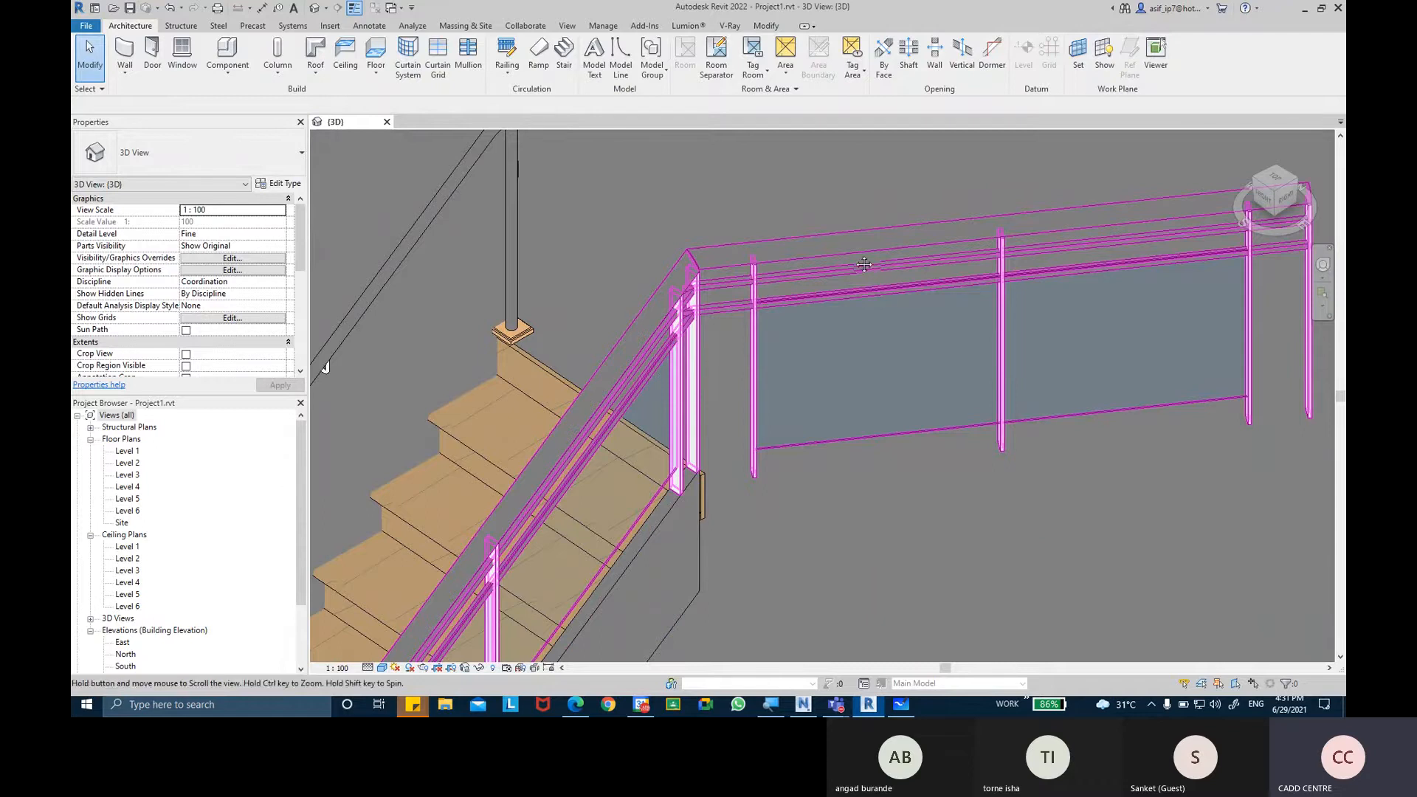
pyautogui.moveTo(1263, 215); pyautogui.dragTo(945, 280, button='middle')
pyautogui.scroll(-5, 994, 326)
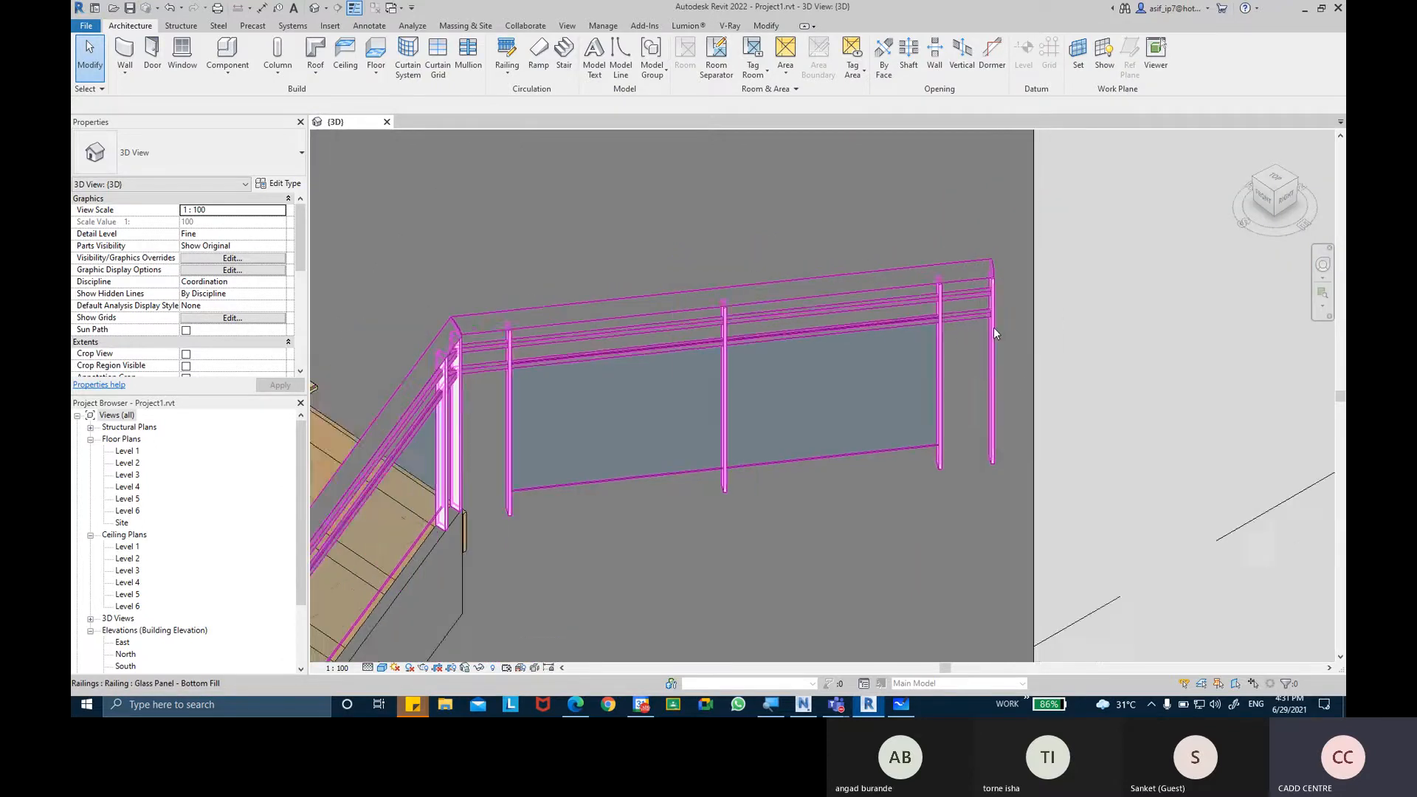
pyautogui.moveTo(793, 590); pyautogui.dragTo(1023, 272, button='middle')
pyautogui.moveTo(583, 598); pyautogui.dragTo(917, 201, button='middle')
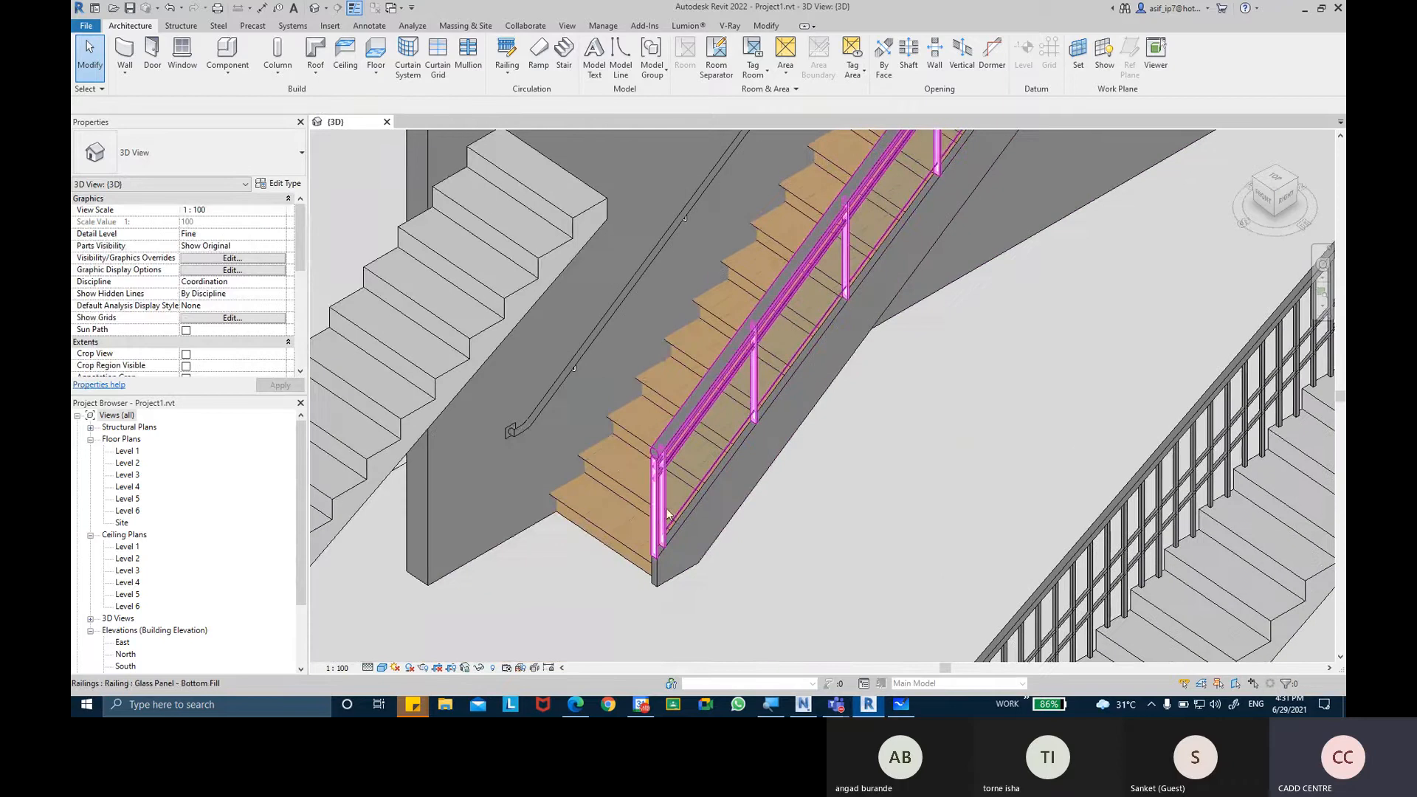
pyautogui.scroll(-2, 657, 513)
pyautogui.moveTo(656, 523); pyautogui.dragTo(536, 627, button='middle')
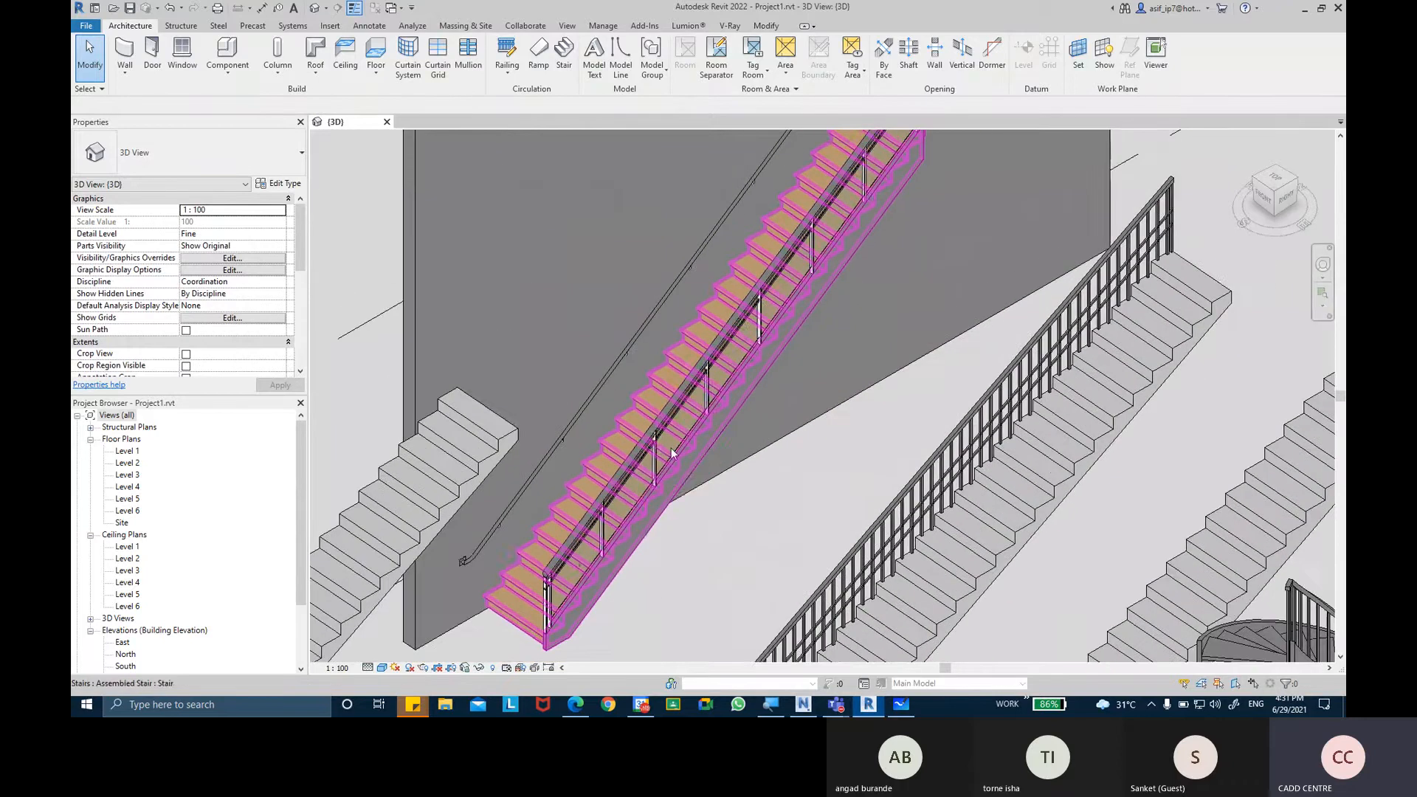
pyautogui.moveTo(641, 474); pyautogui.dragTo(478, 649, button='middle')
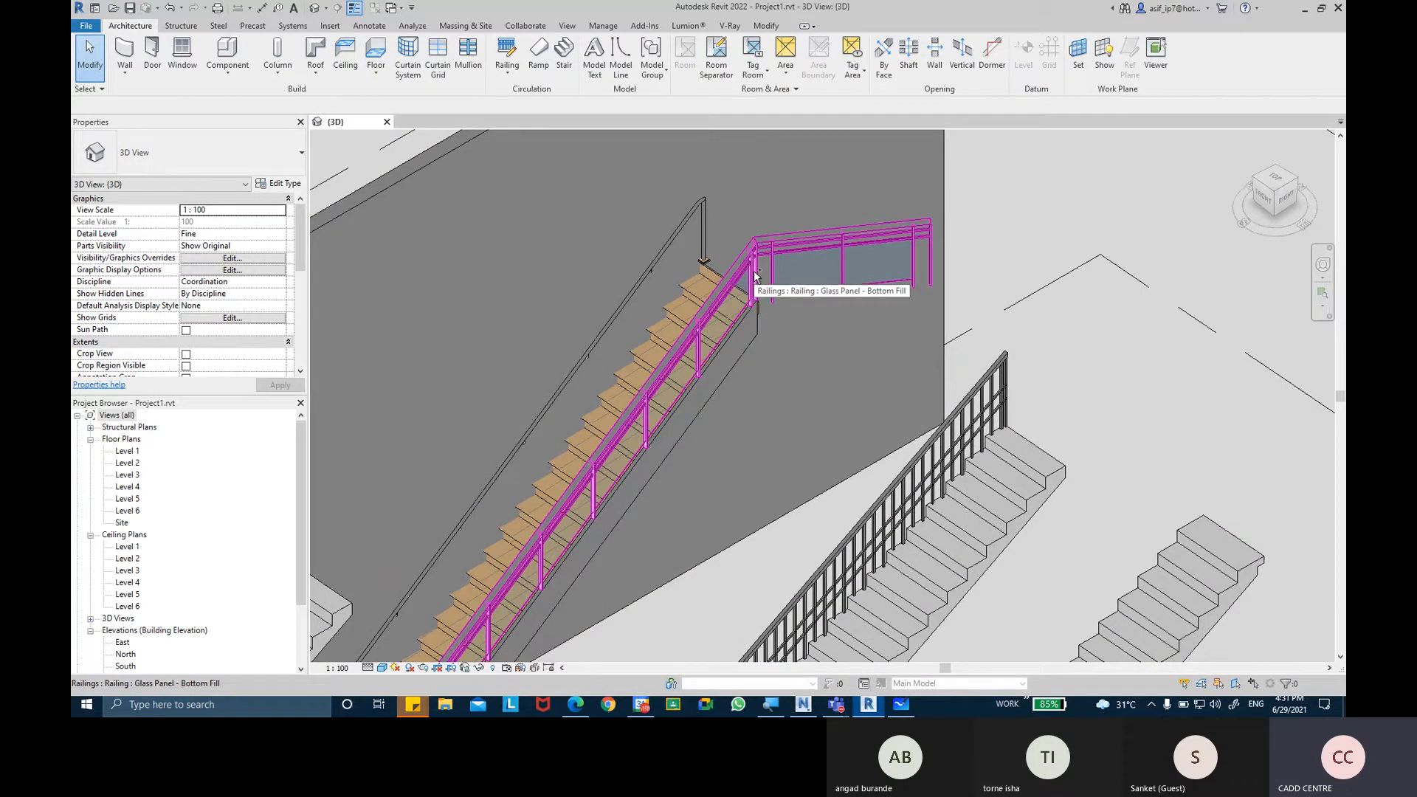
pyautogui.scroll(-4, 754, 279)
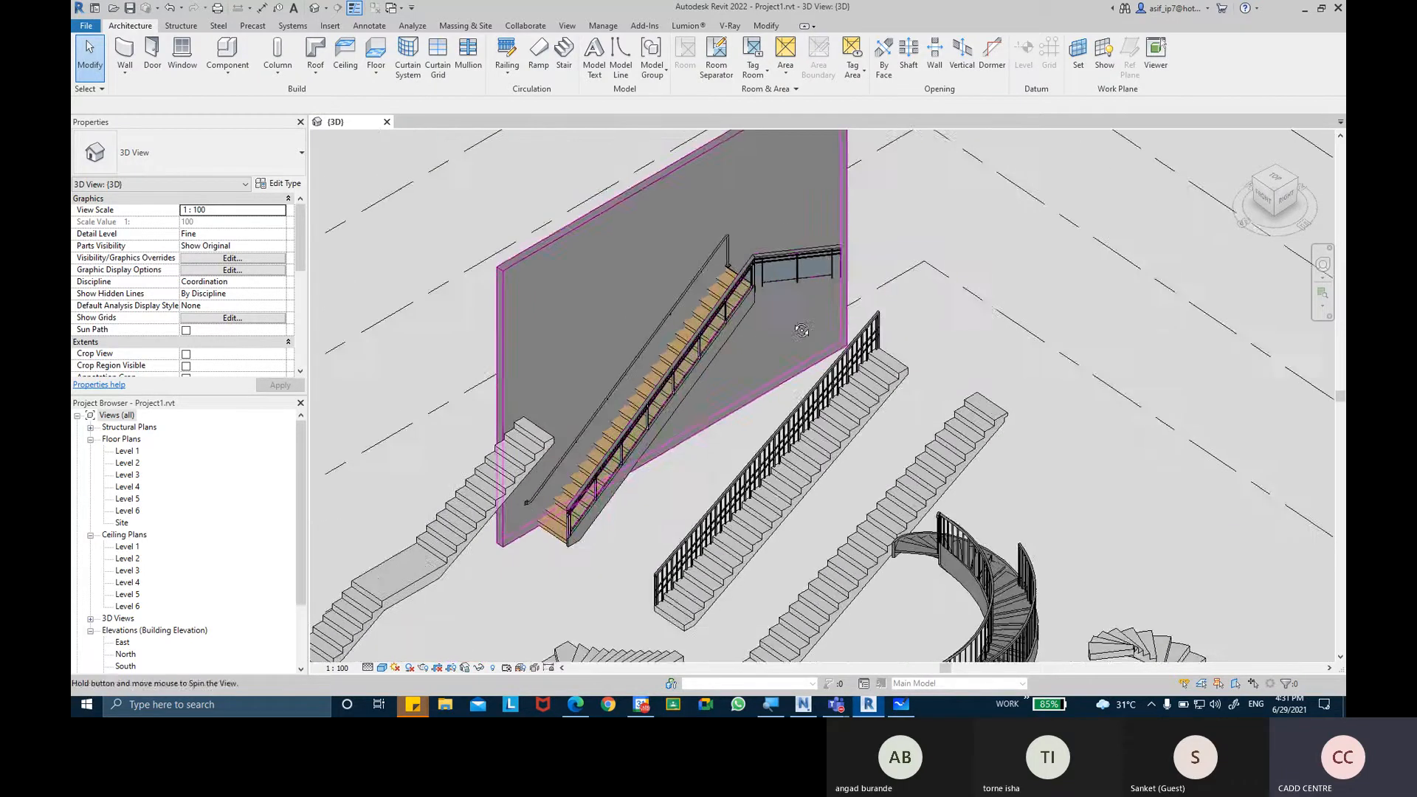
pyautogui.scroll(1, 754, 279)
# On the Level 1 plan, sketch a Z-shaped 1100mm railing with 1500, 800 and 1100 mm segments beside the spiral stairs.
pyautogui.doubleClick(124, 452)
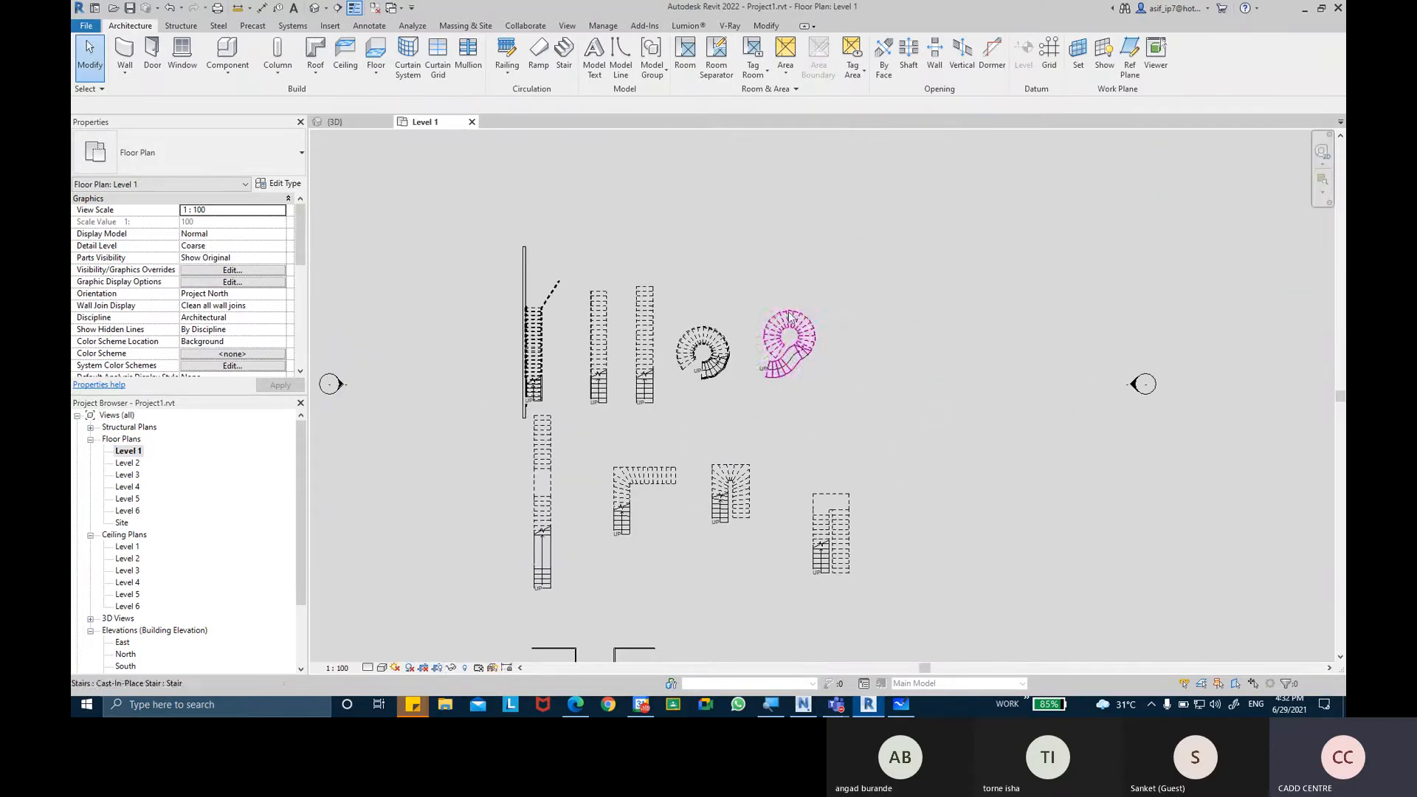
pyautogui.scroll(3, 865, 364)
pyautogui.click(507, 73)
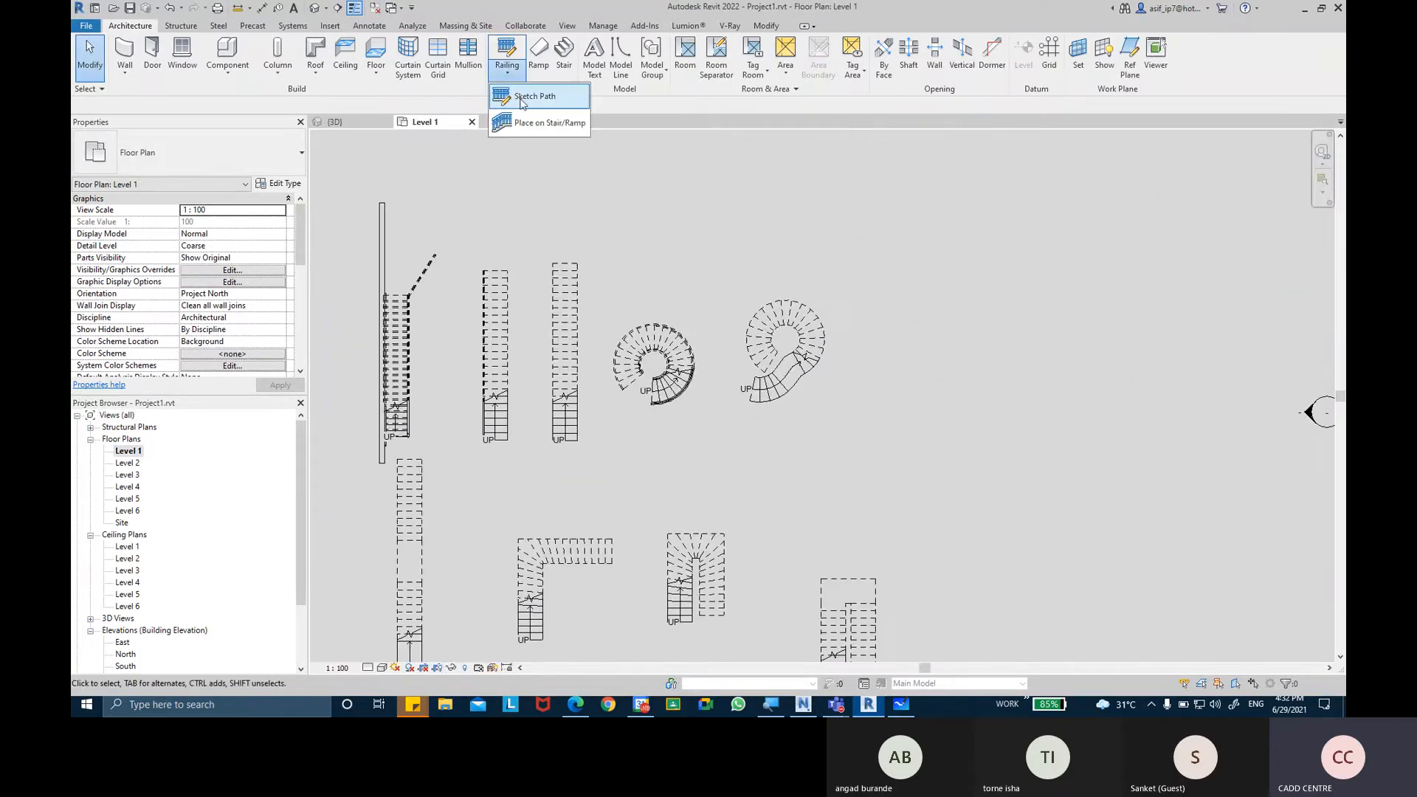
pyautogui.click(520, 97)
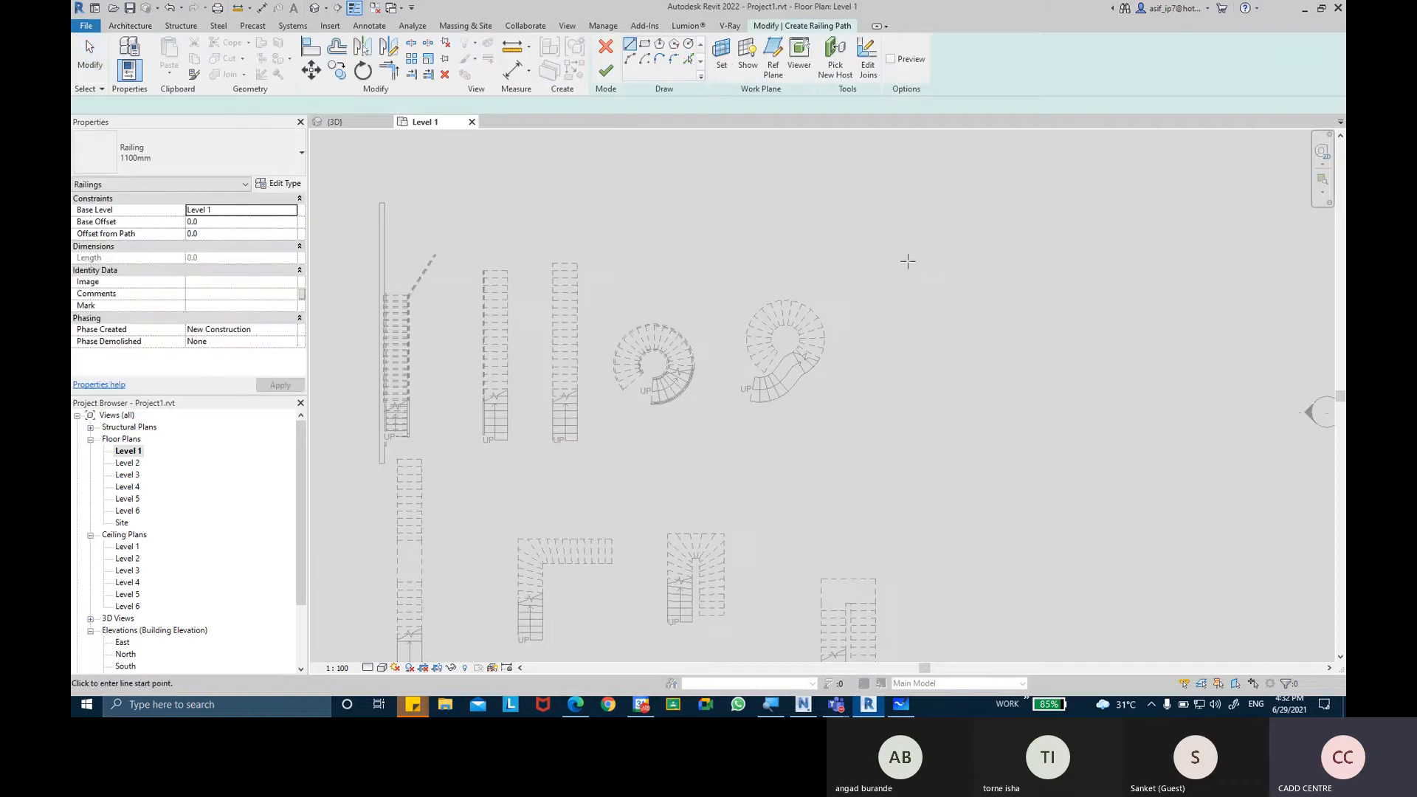
pyautogui.scroll(4, 791, 316)
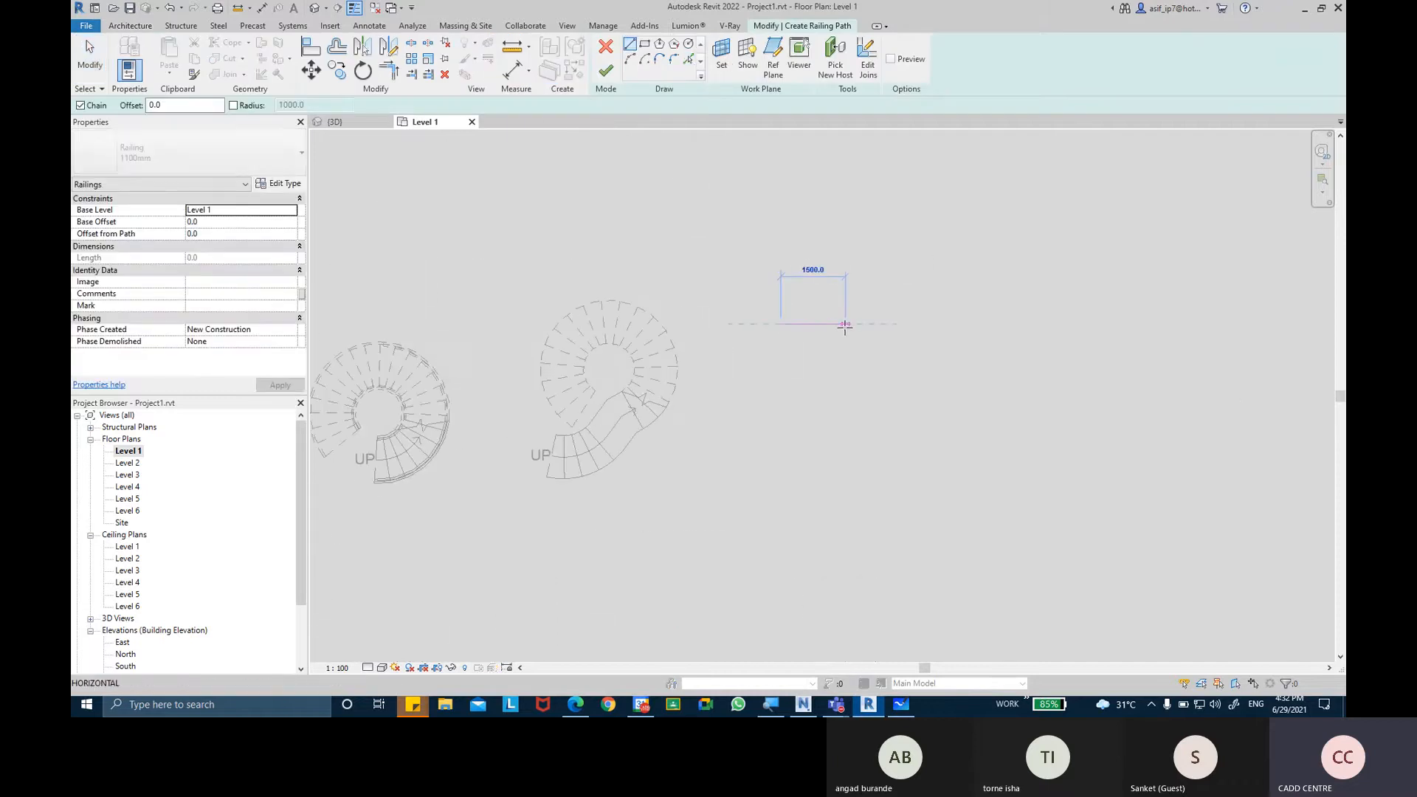
pyautogui.click(846, 324)
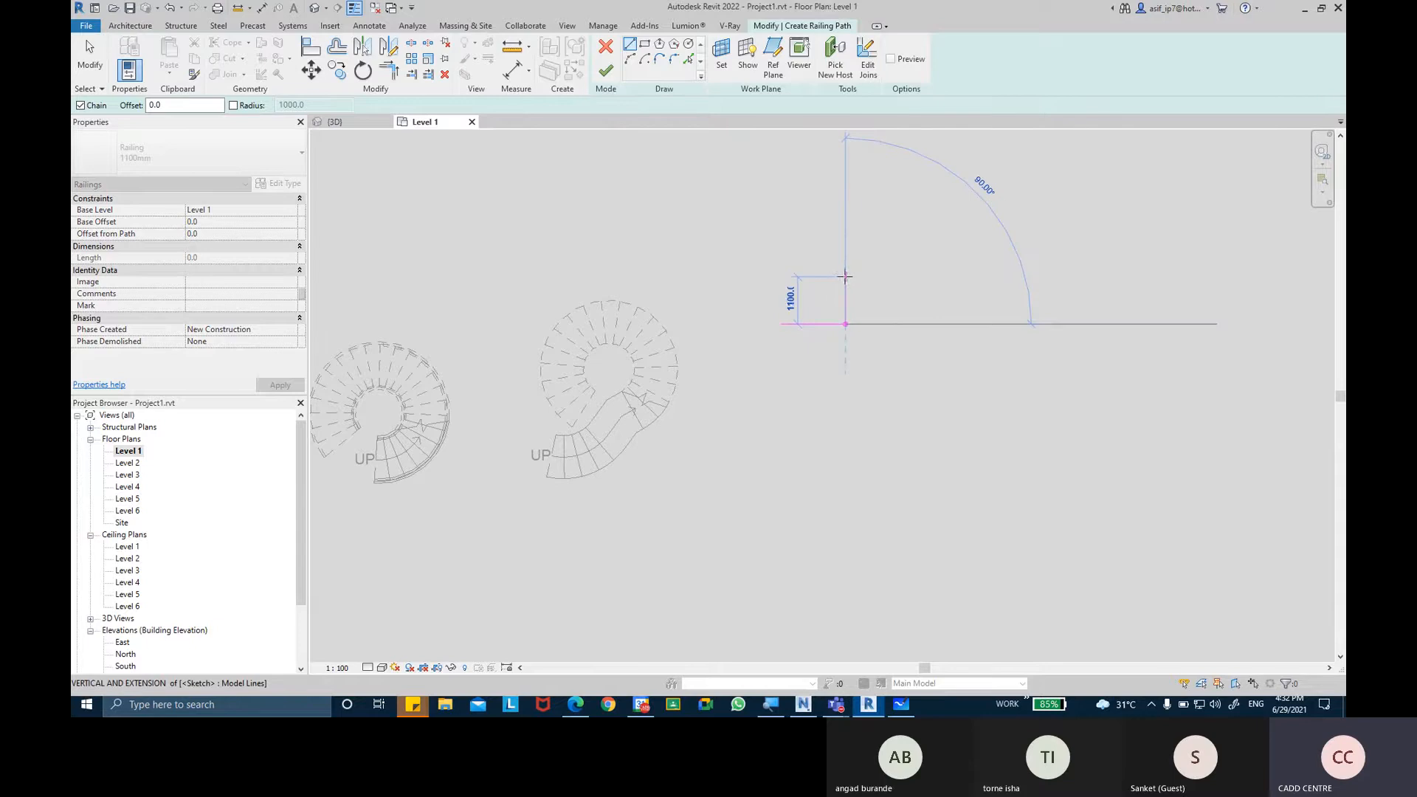
pyautogui.click(845, 289)
pyautogui.click(891, 289)
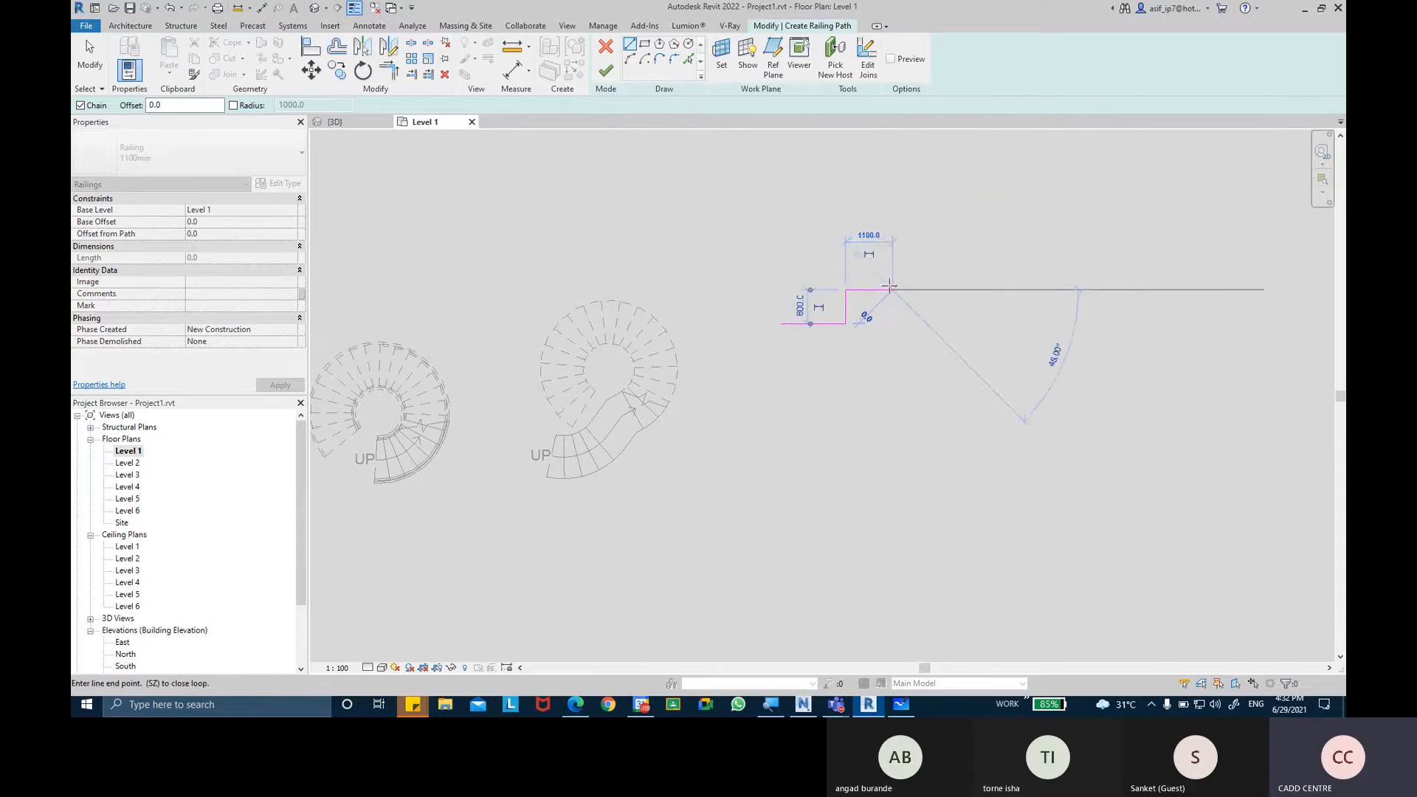
pyautogui.click(605, 70)
pyautogui.scroll(4, 902, 317)
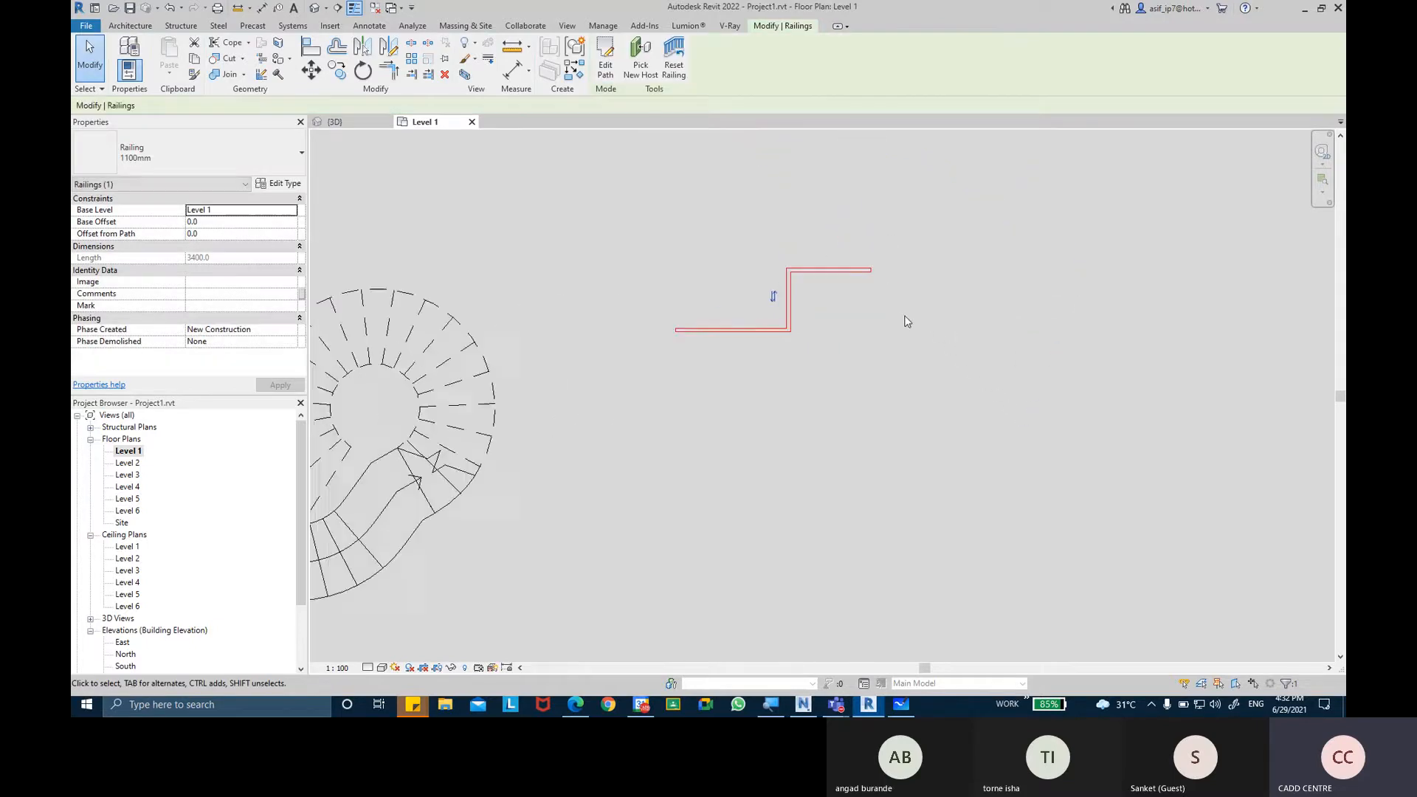
pyautogui.click(889, 307)
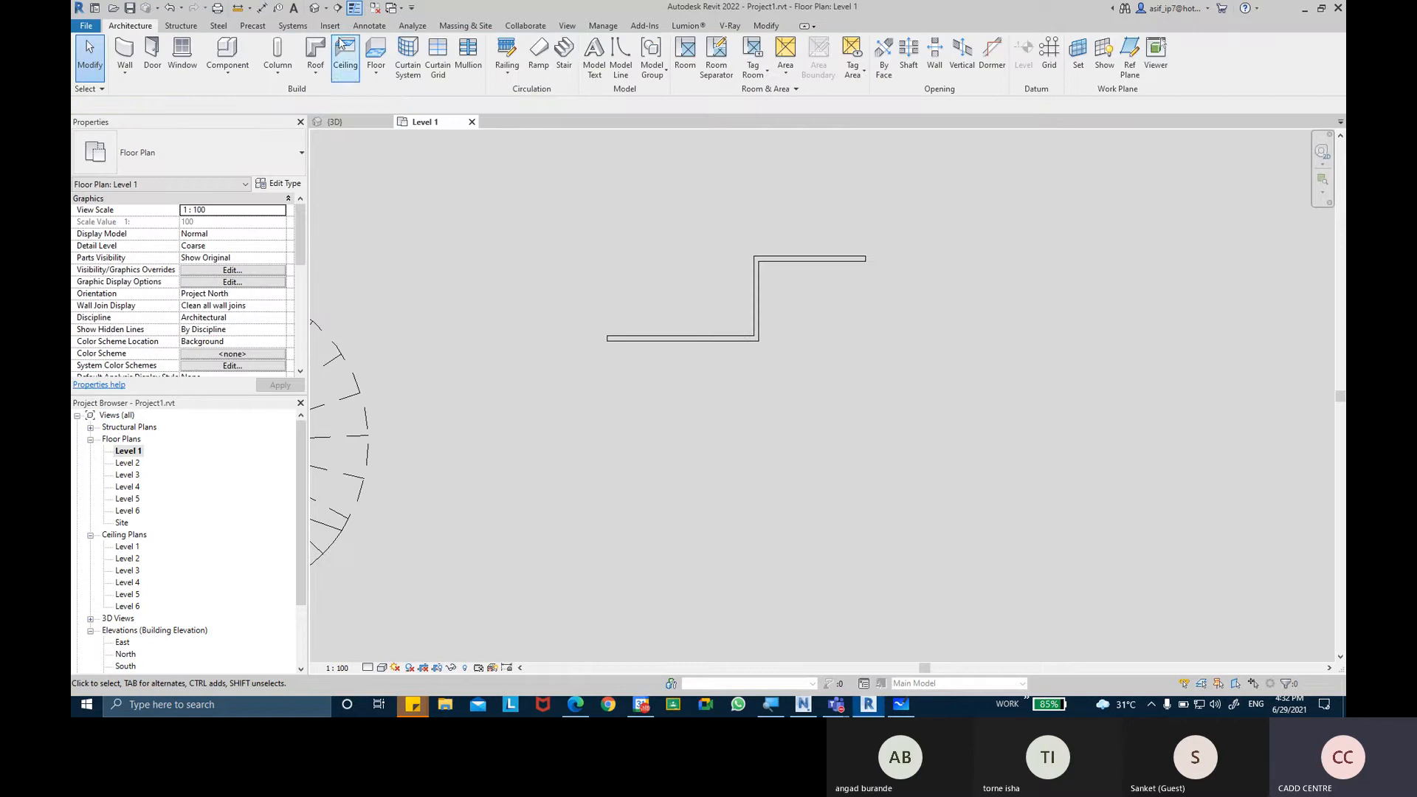
# Show the new Z-shaped railing close up in the 3D view.
pyautogui.click(315, 8)
pyautogui.scroll(-3, 775, 317)
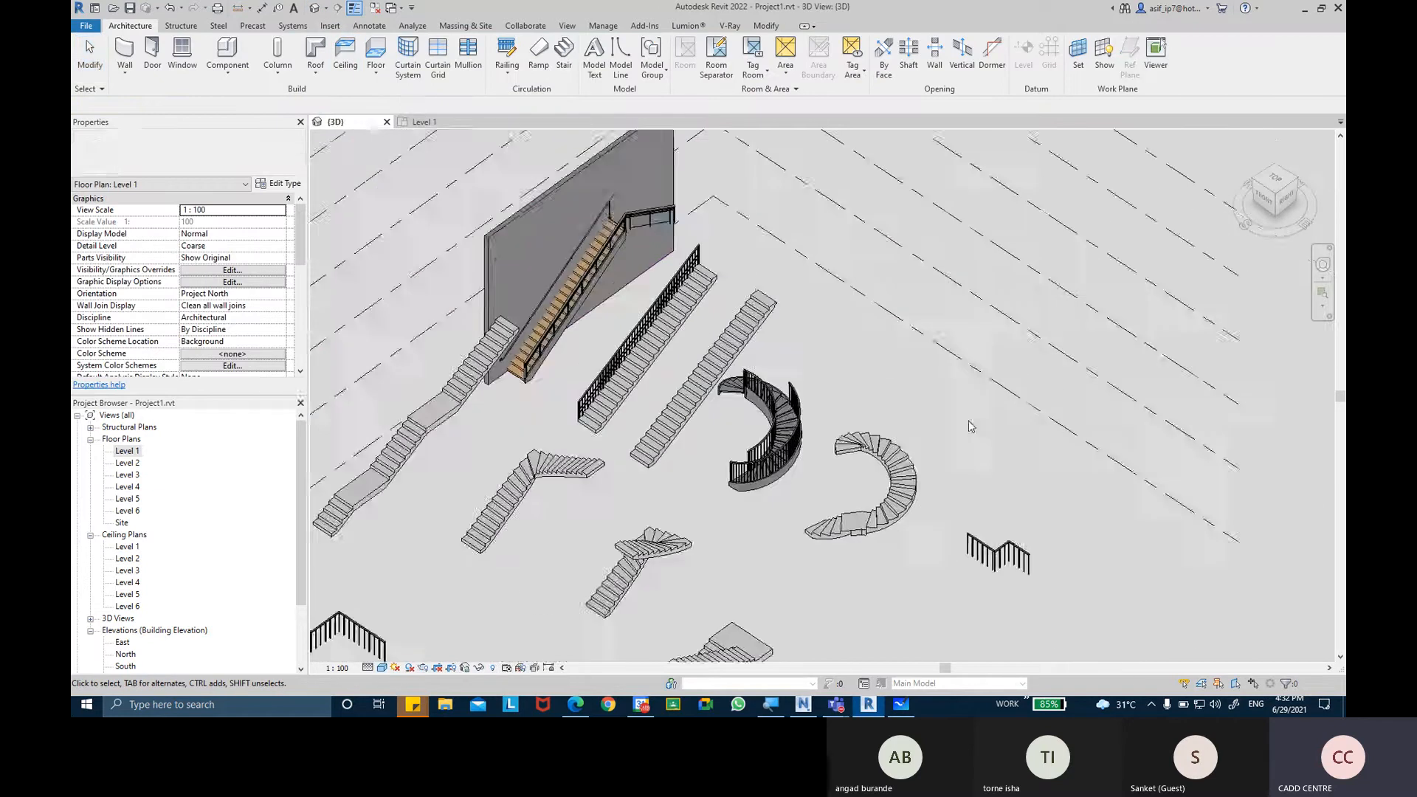
pyautogui.moveTo(1025, 538); pyautogui.dragTo(893, 439, button='middle')
pyautogui.scroll(7, 890, 437)
pyautogui.scroll(1, 782, 493)
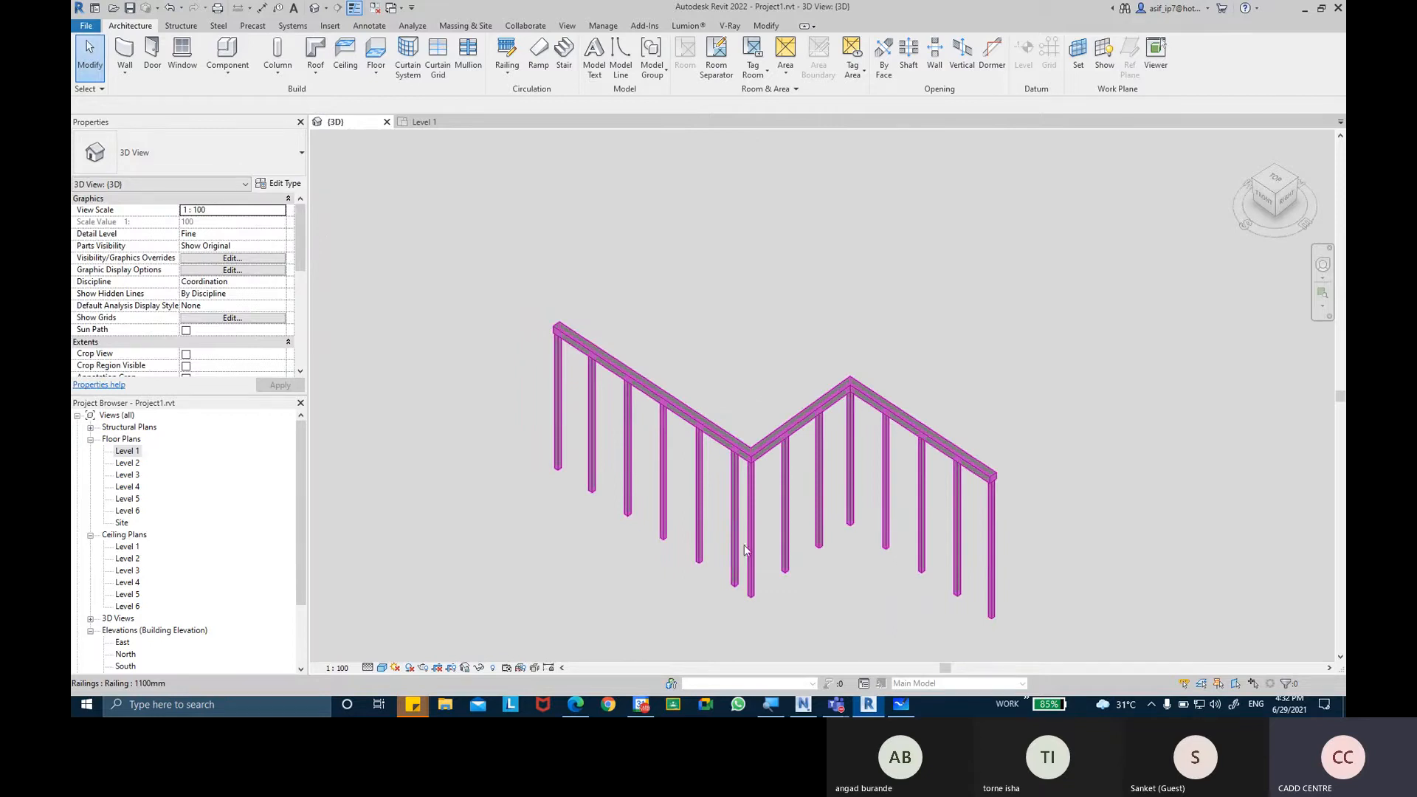
pyautogui.moveTo(752, 548); pyautogui.dragTo(747, 519, button='middle')
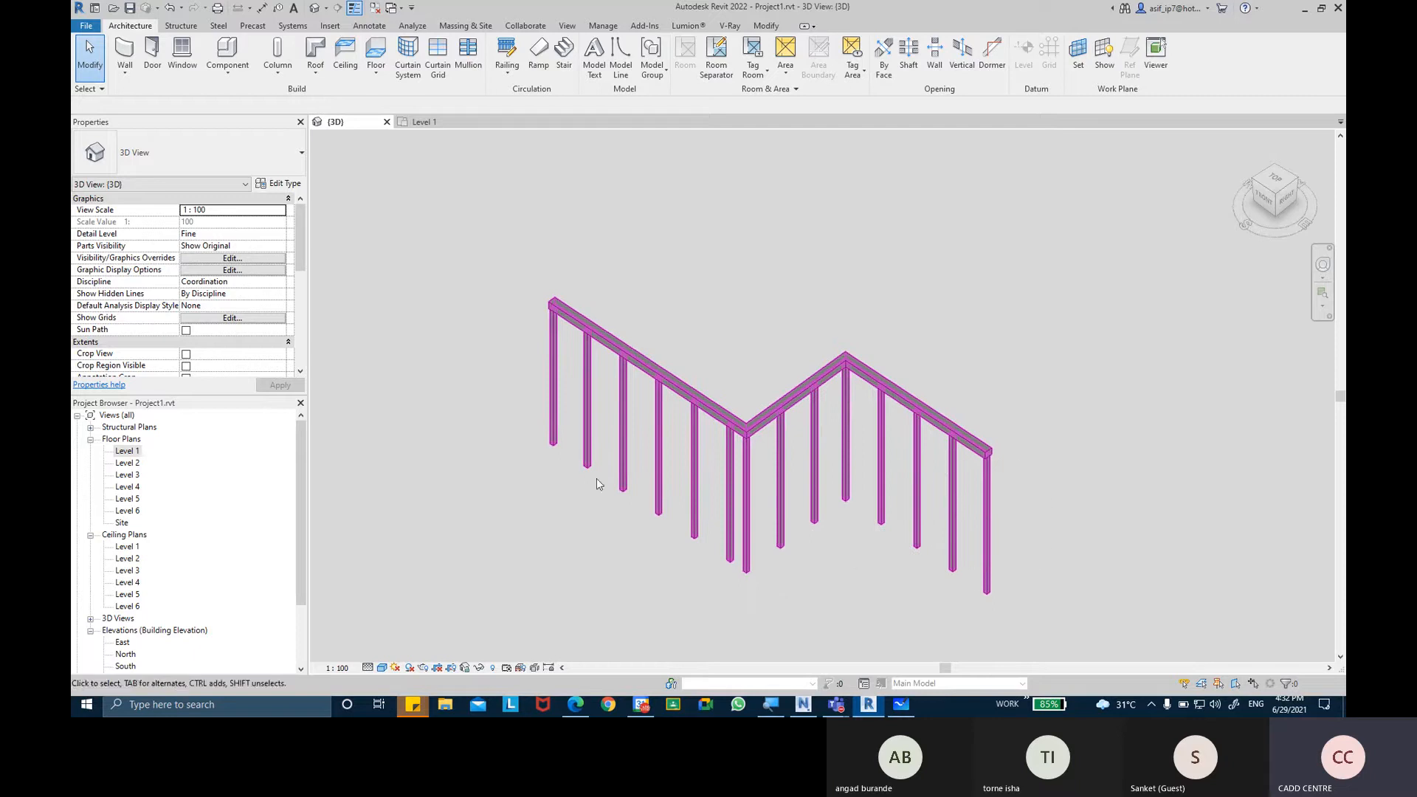
# Select the Z-shaped railing and examine its posts at both ends and at the two corners.
pyautogui.click(555, 427)
pyautogui.moveTo(794, 506); pyautogui.dragTo(856, 476, button='middle')
pyautogui.scroll(2, 775, 450)
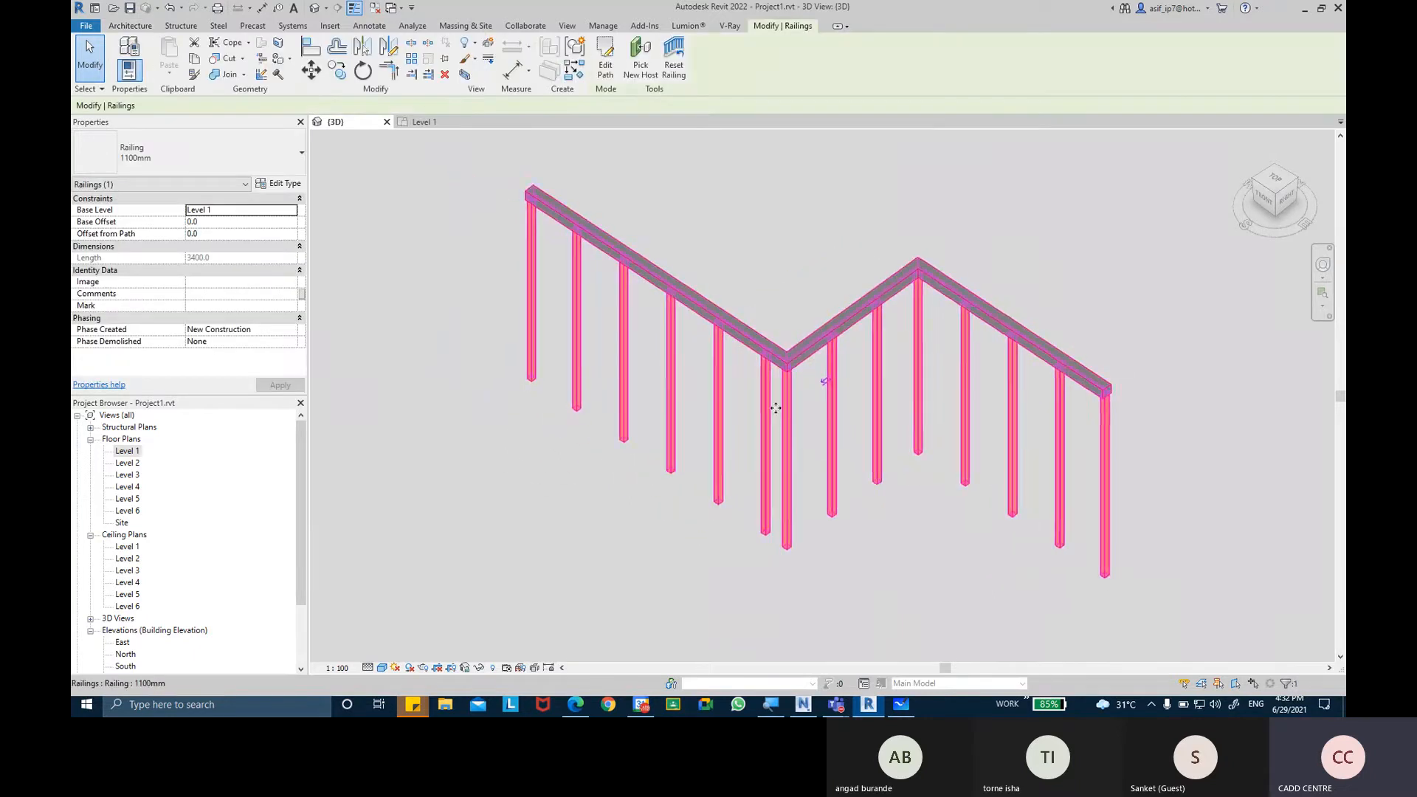
pyautogui.scroll(1, 775, 408)
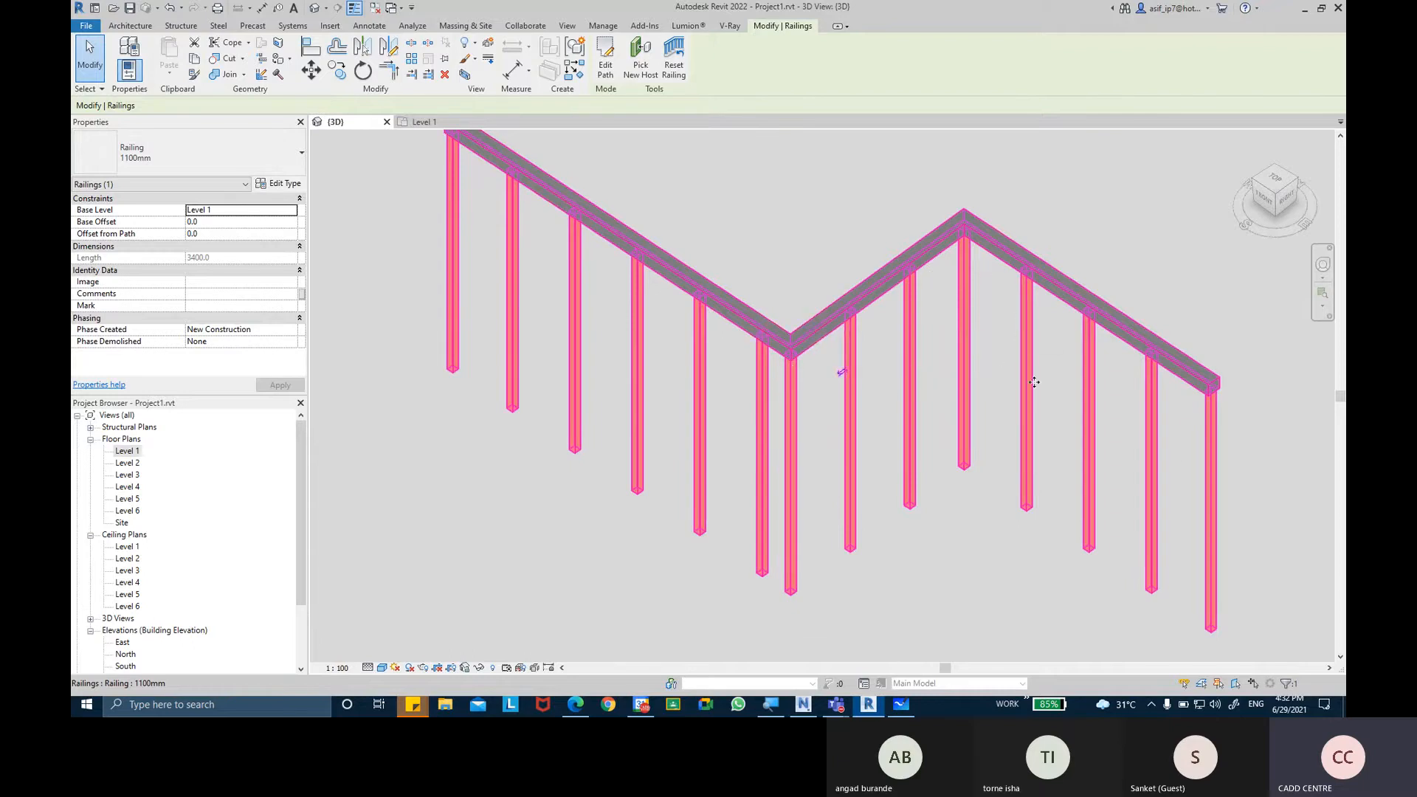
pyautogui.moveTo(849, 369); pyautogui.dragTo(855, 390, button='middle')
pyautogui.press('ctrl')
pyautogui.press('ctrl')
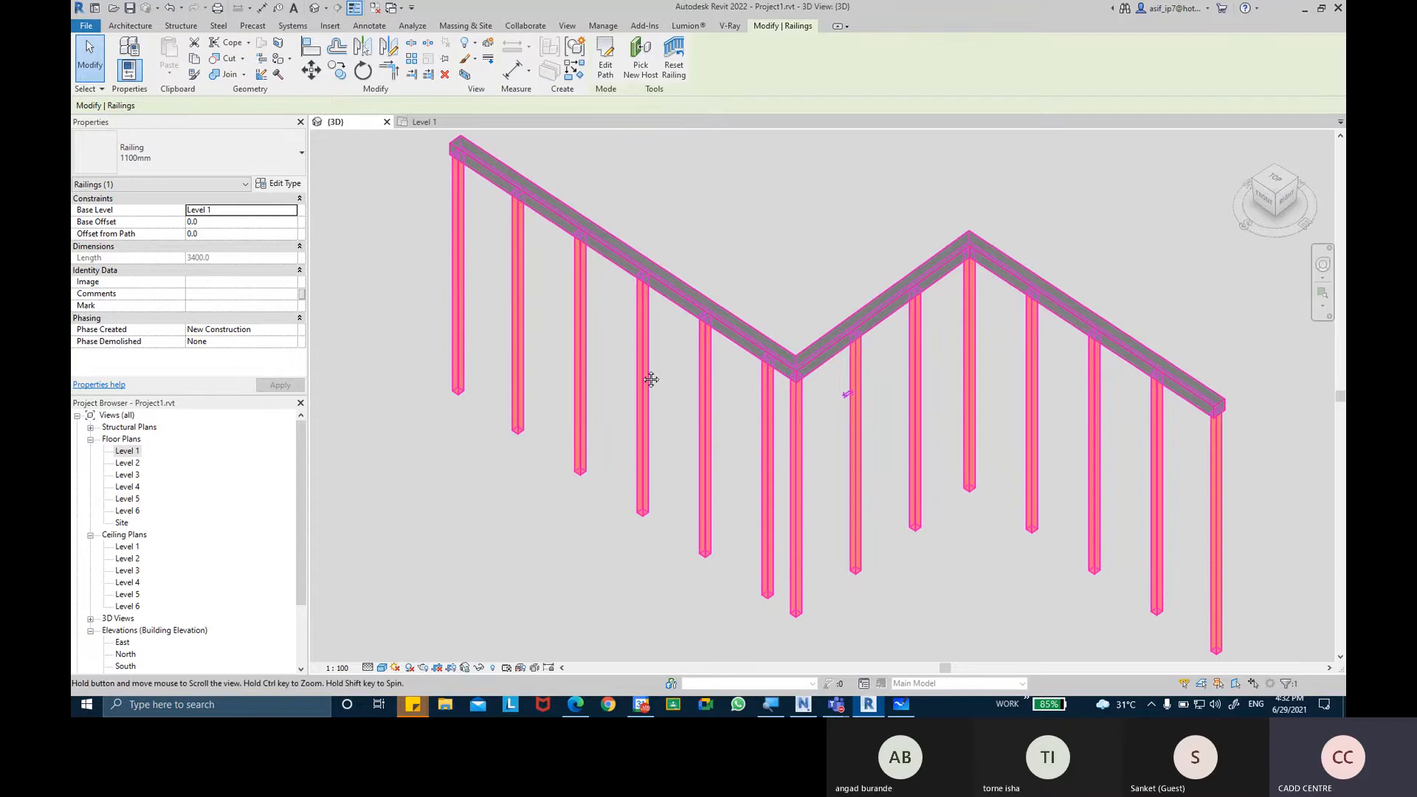
pyautogui.moveTo(649, 379); pyautogui.dragTo(516, 337, button='middle')
pyautogui.press('ctrl')
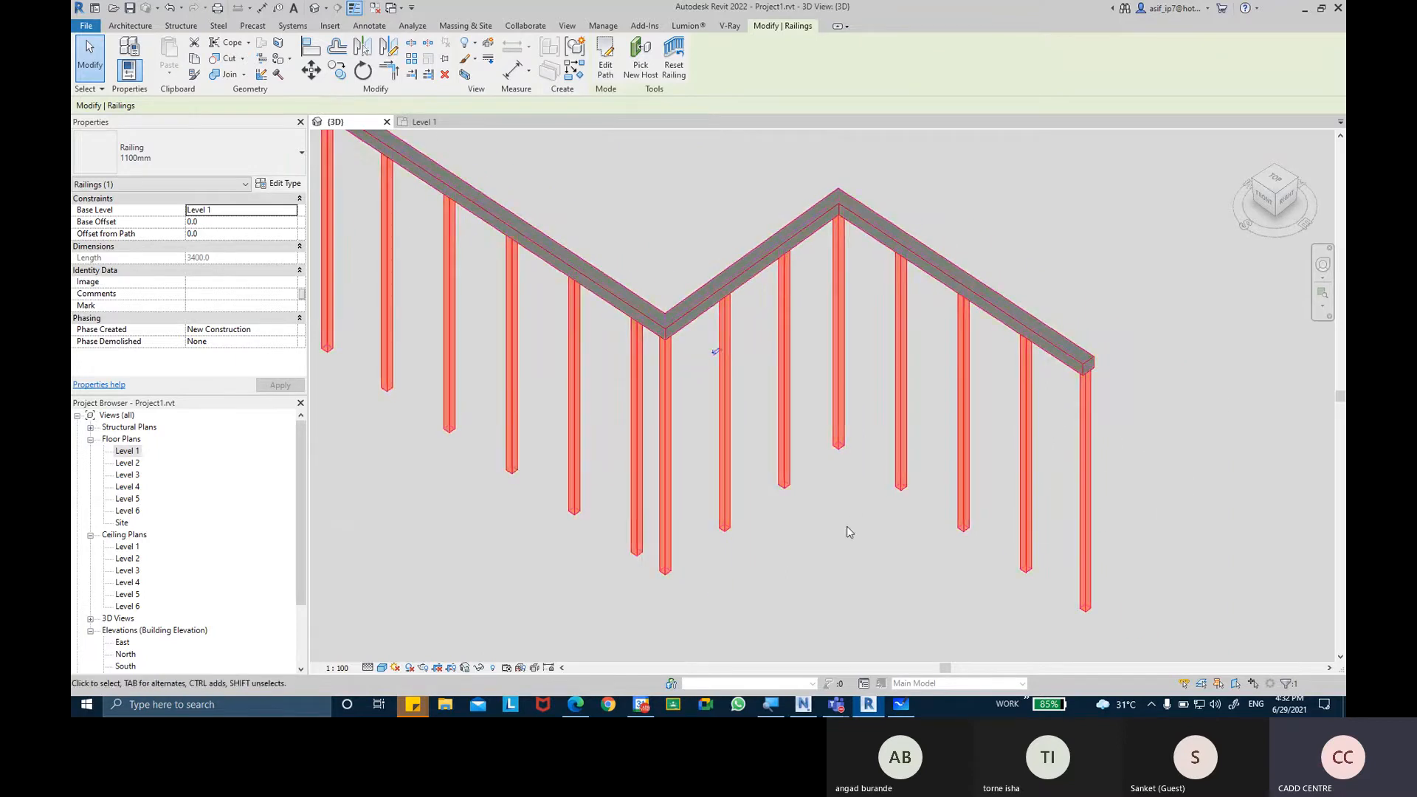
pyautogui.click(795, 524)
pyautogui.moveTo(795, 524); pyautogui.dragTo(817, 544, button='middle')
pyautogui.click(753, 357)
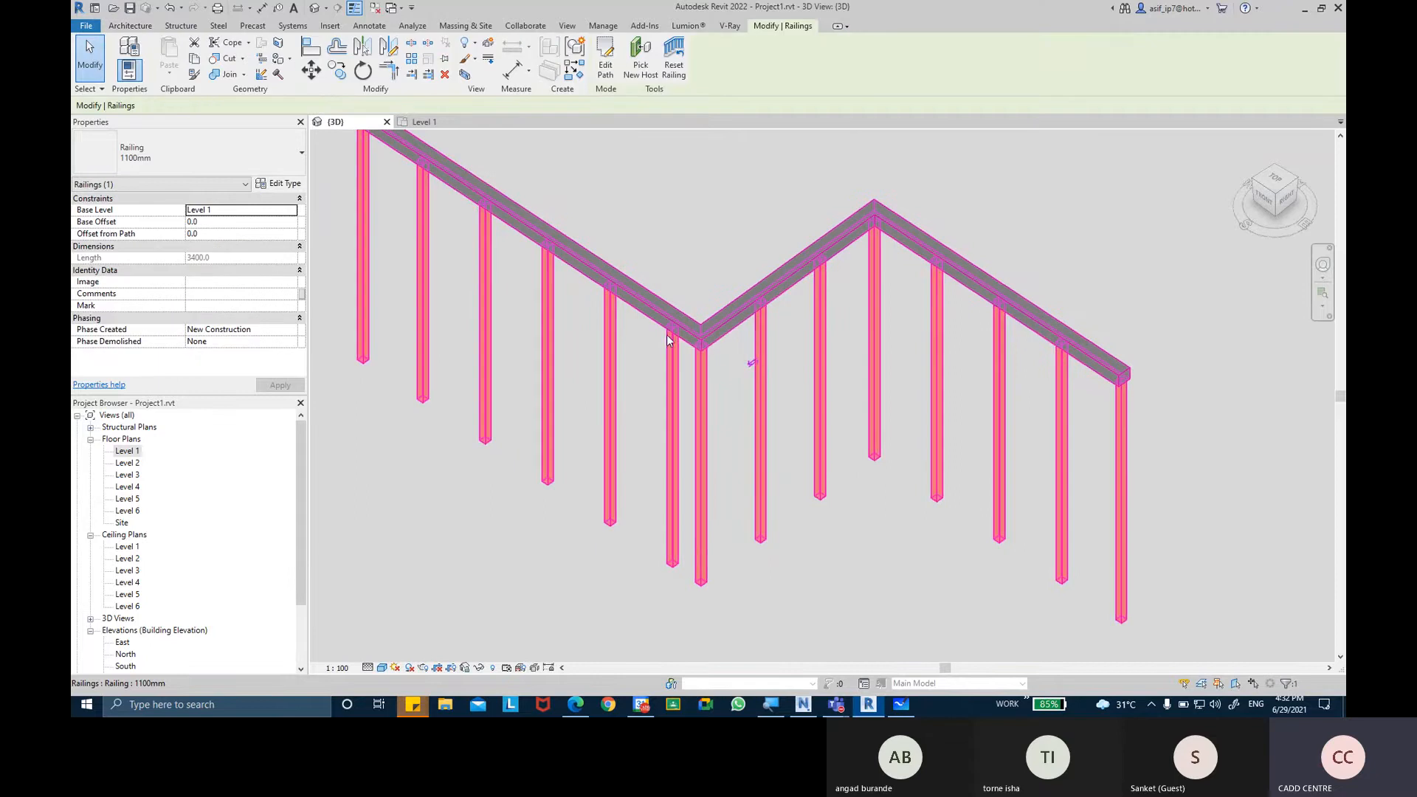
# Change the Z-shaped railing's type to 900MM RAILS WITH BOTTTOM RAILS and open that type's baluster placement settings.
pyautogui.click(255, 157)
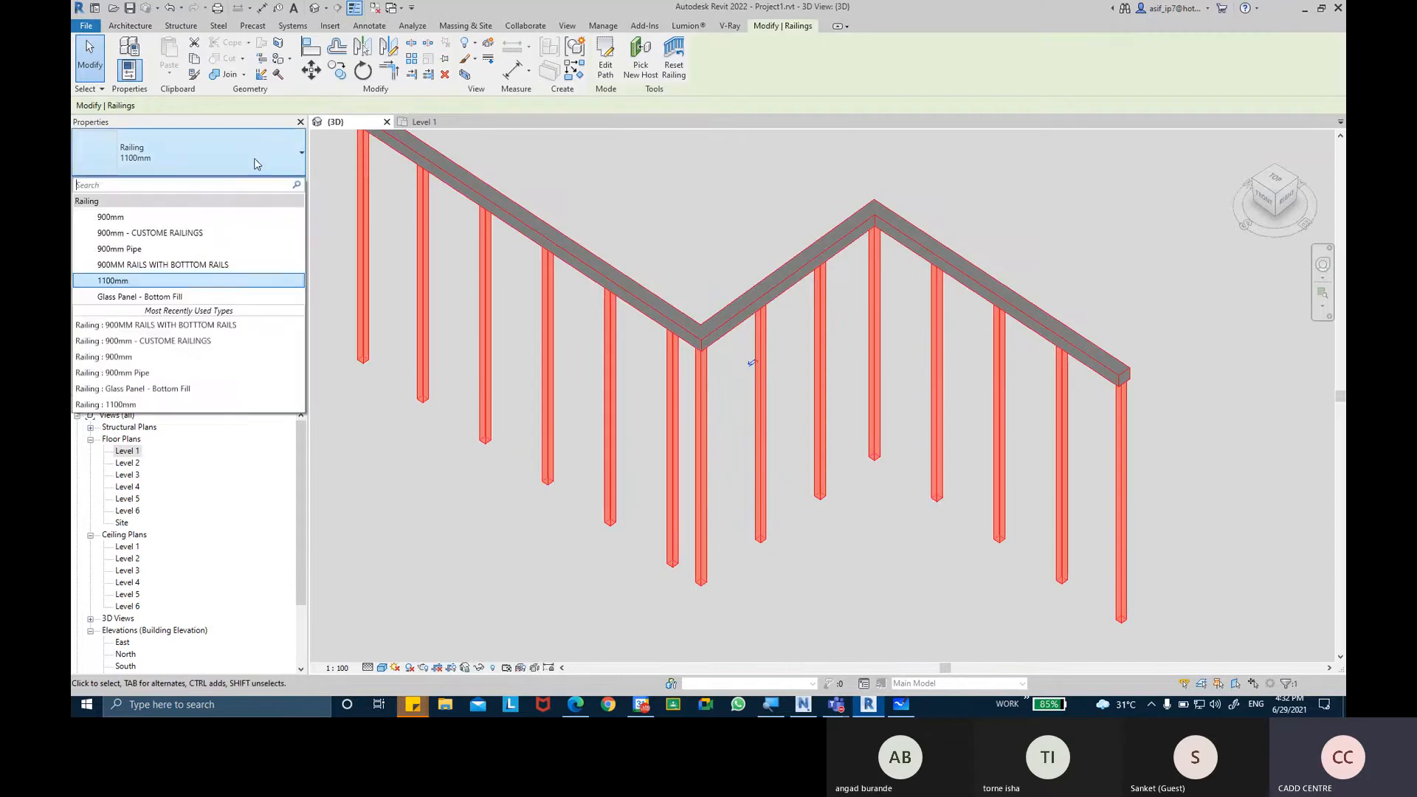
pyautogui.click(297, 258)
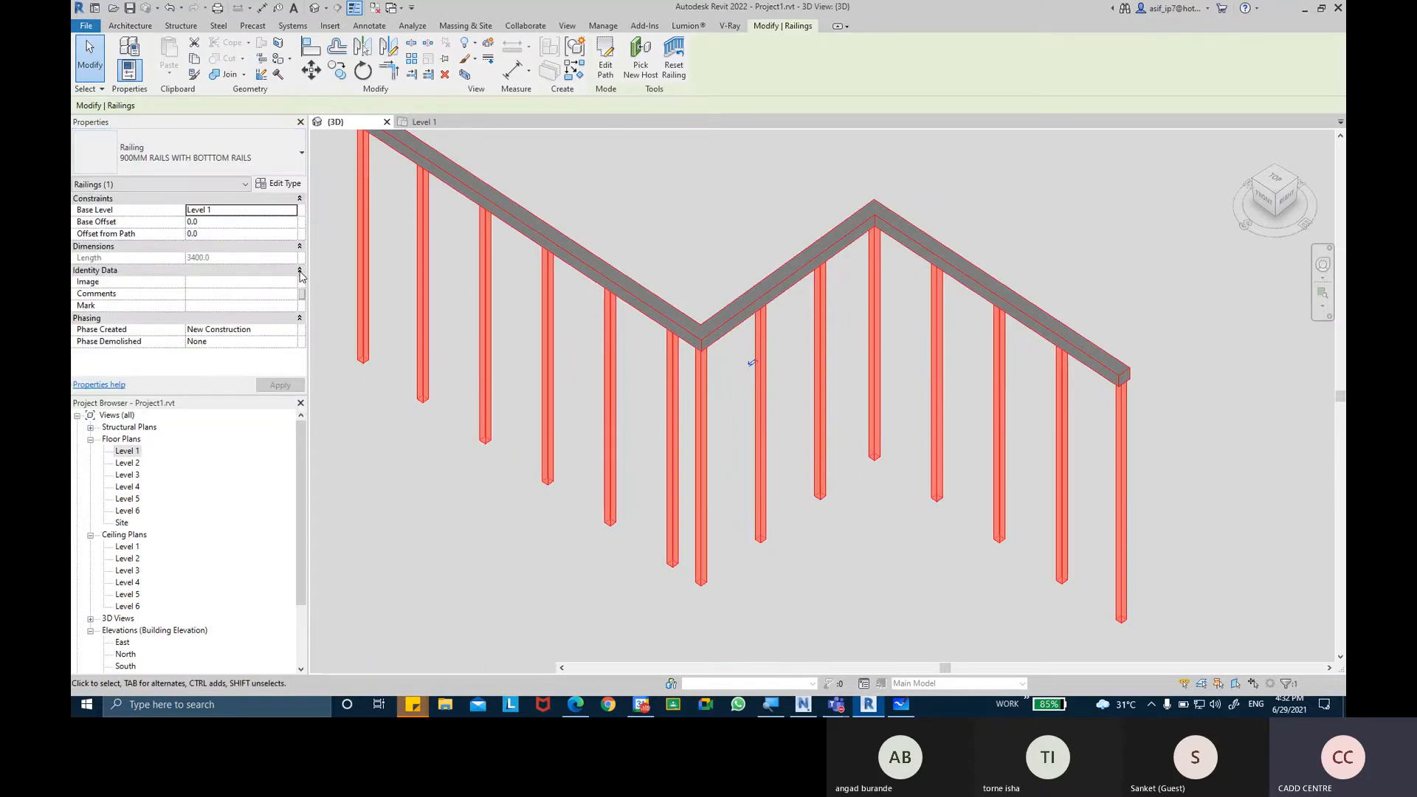
pyautogui.click(282, 183)
pyautogui.moveTo(528, 277); pyautogui.dragTo(759, 152)
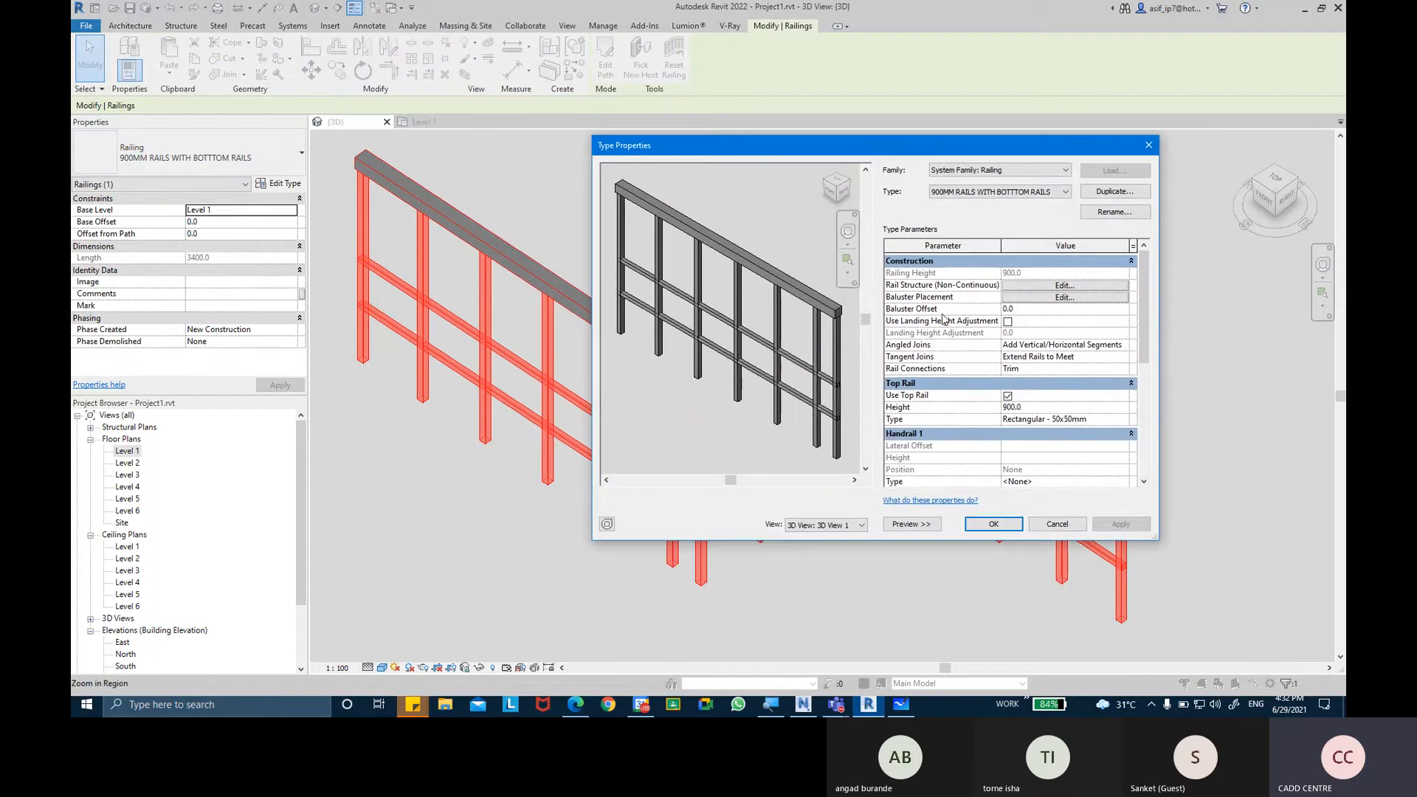
pyautogui.click(1024, 298)
# Set the start post's baluster family to M_Baluster - Round : 25mm and apply the change.
pyautogui.click(810, 426)
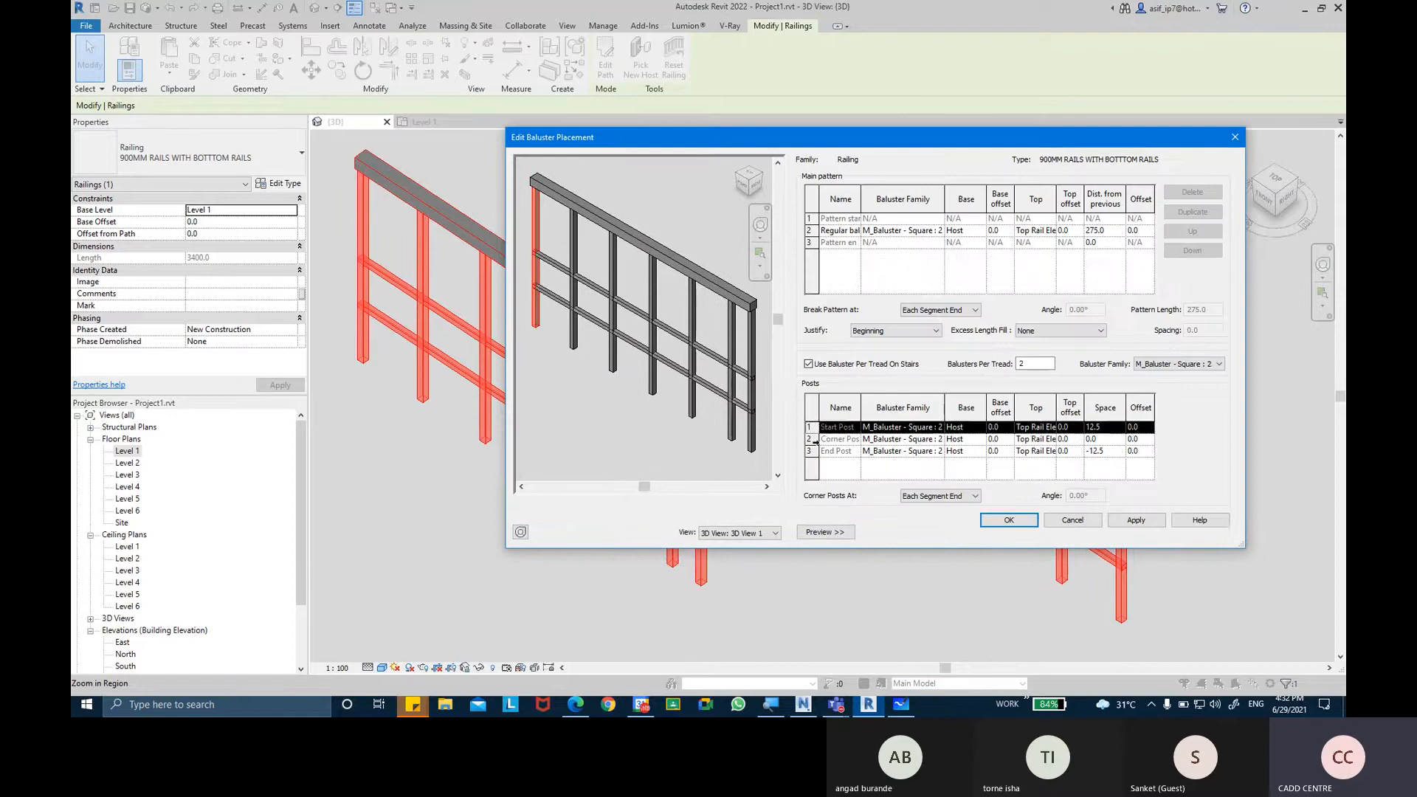
pyautogui.click(812, 451)
pyautogui.click(811, 428)
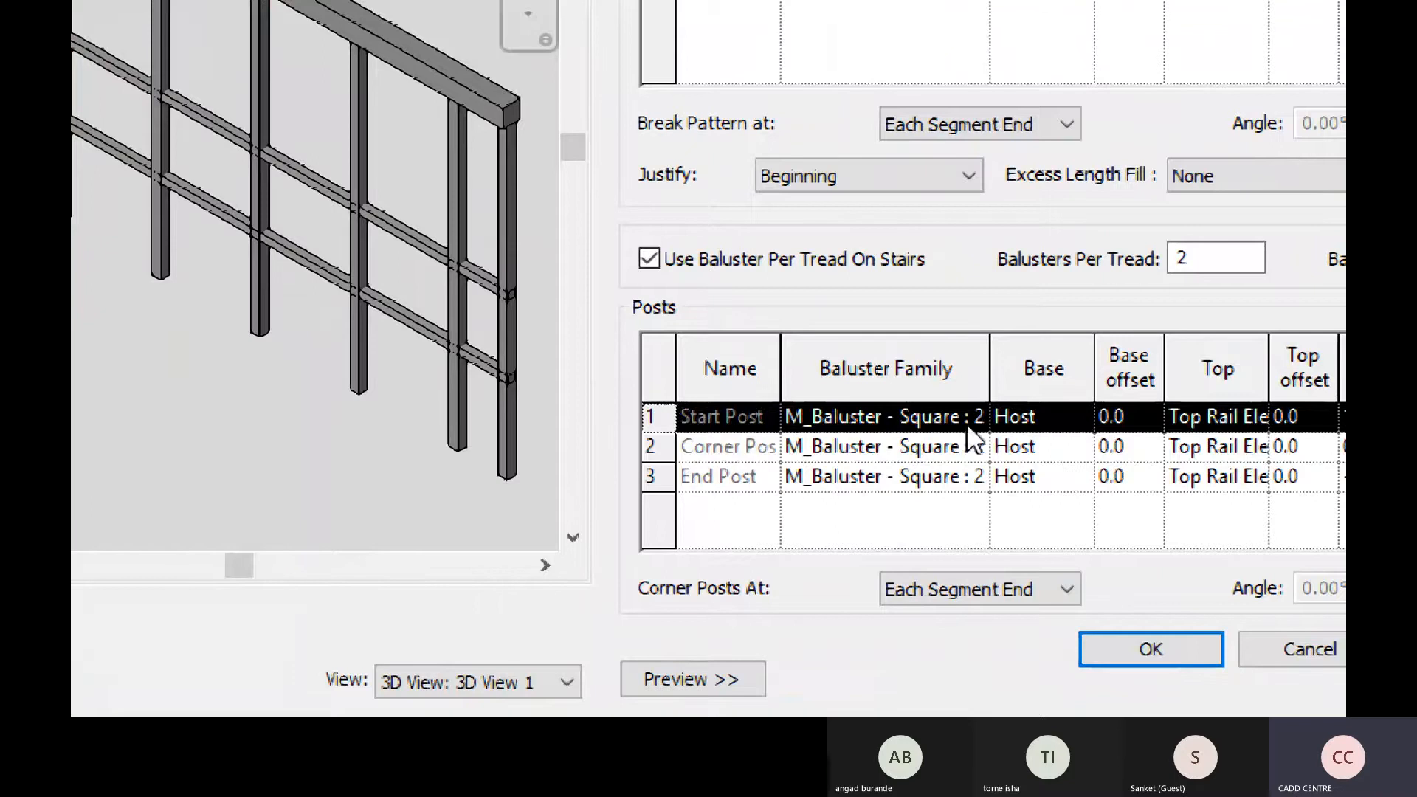
pyautogui.click(979, 411)
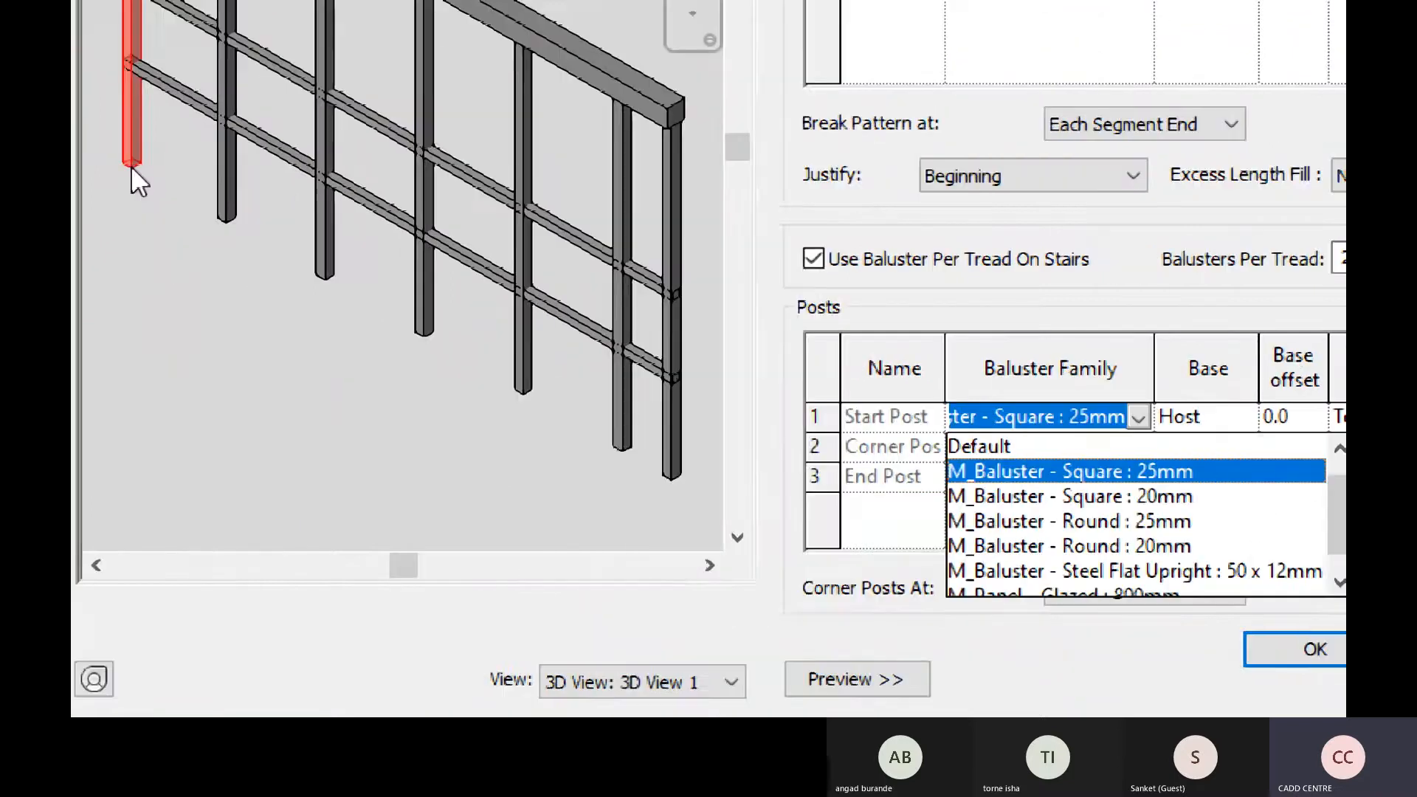
pyautogui.moveTo(171, 96); pyautogui.dragTo(210, 286, button='middle')
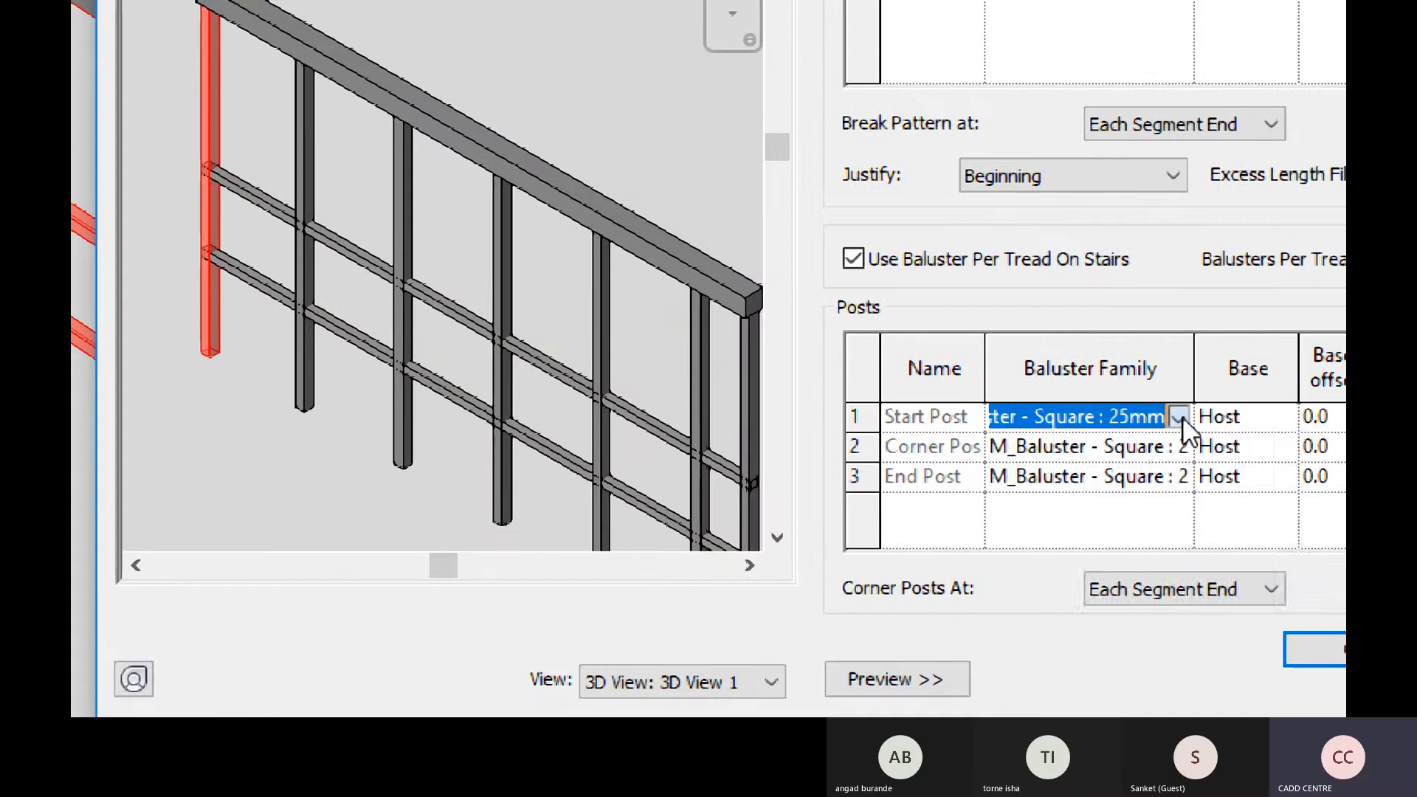
pyautogui.click(1249, 417)
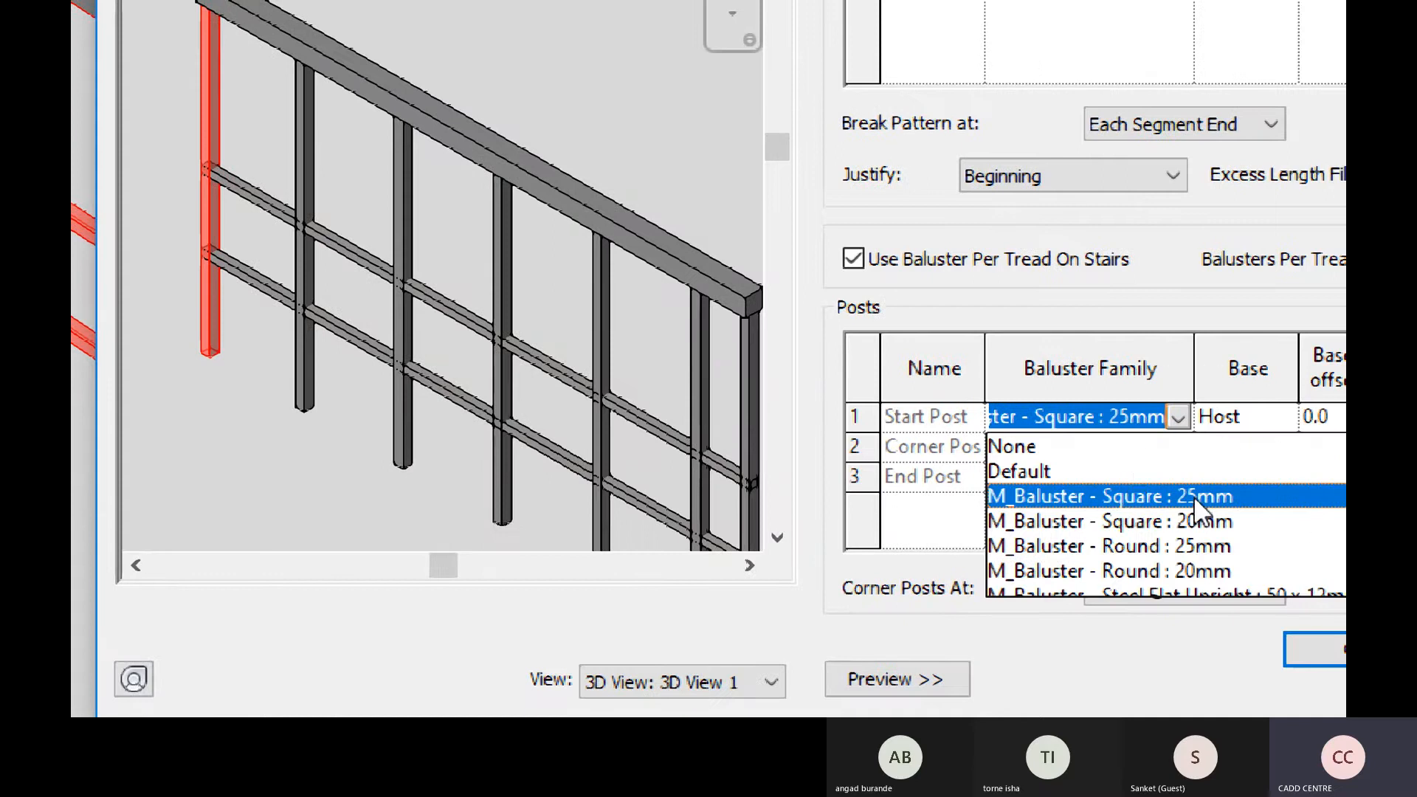
pyautogui.click(1203, 547)
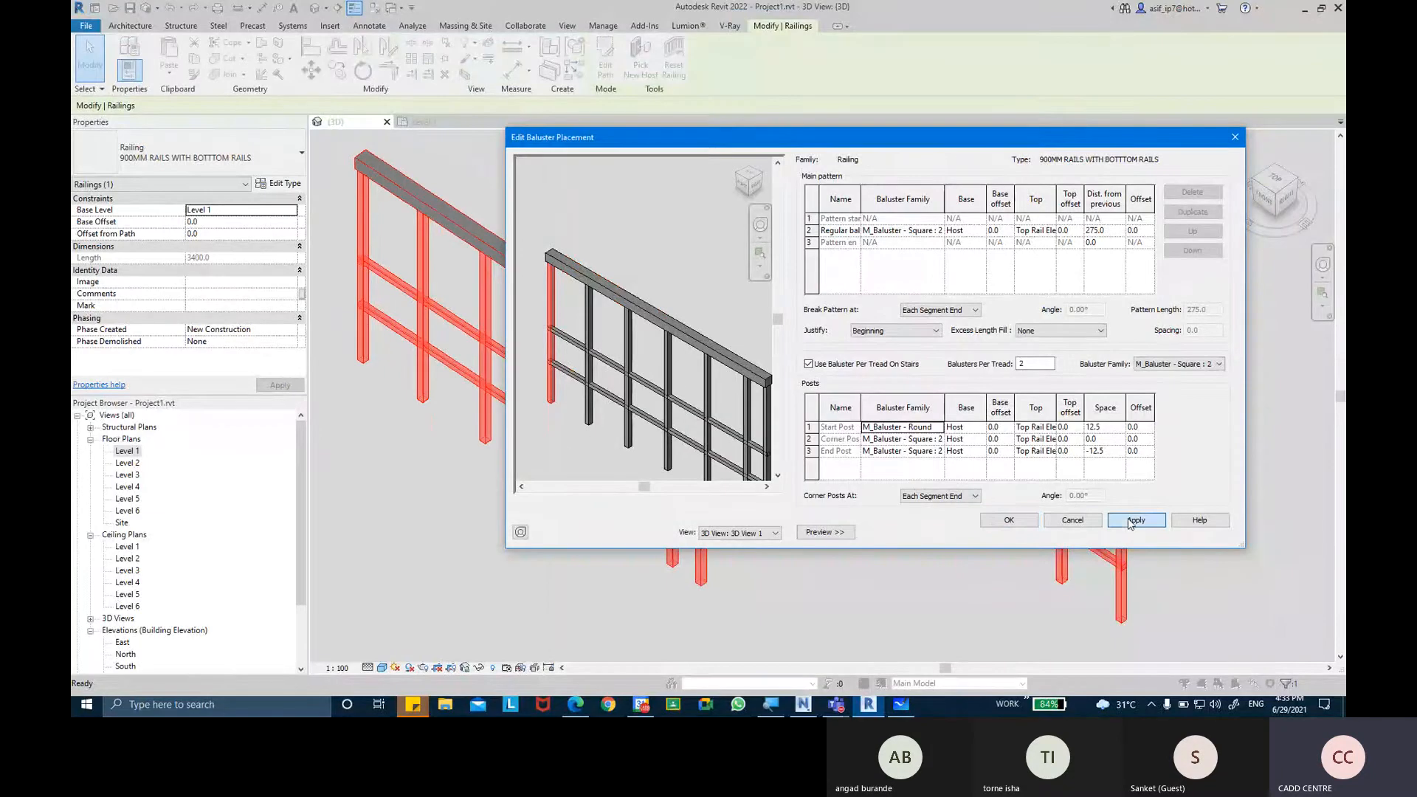
pyautogui.click(1129, 521)
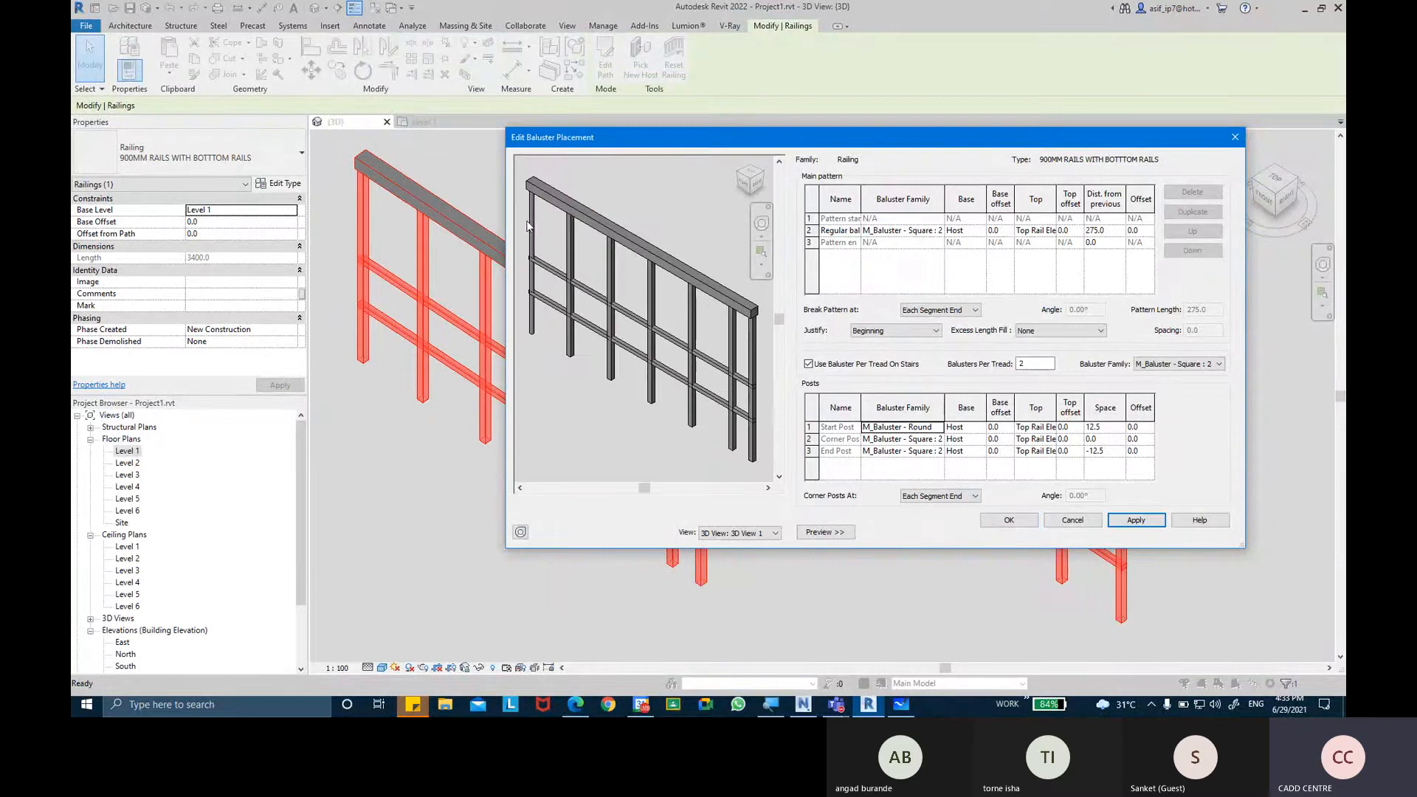
# Set the end post's baluster family to M_Baluster - Round : 25mm and accept the railing type changes.
pyautogui.scroll(6, 527, 225)
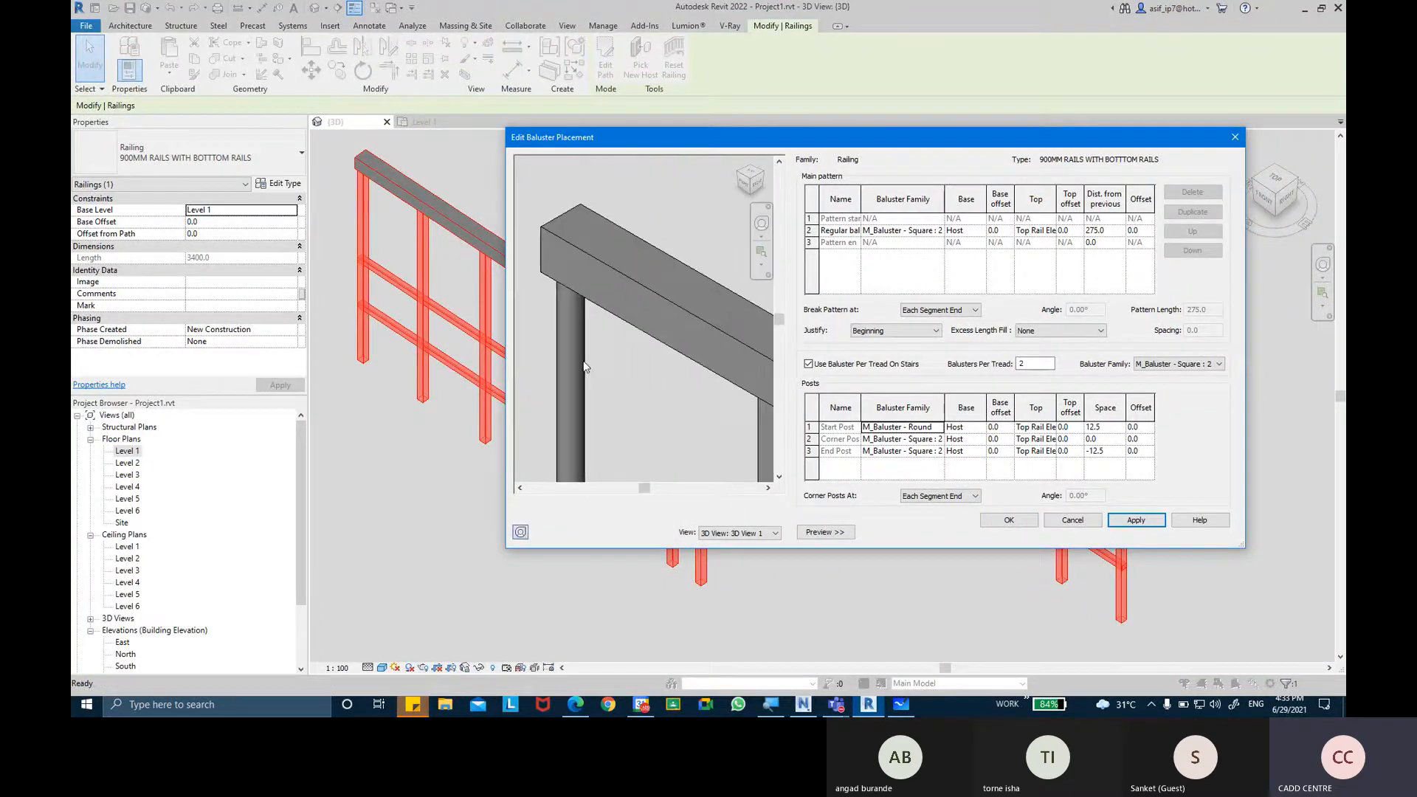
pyautogui.scroll(2, 594, 372)
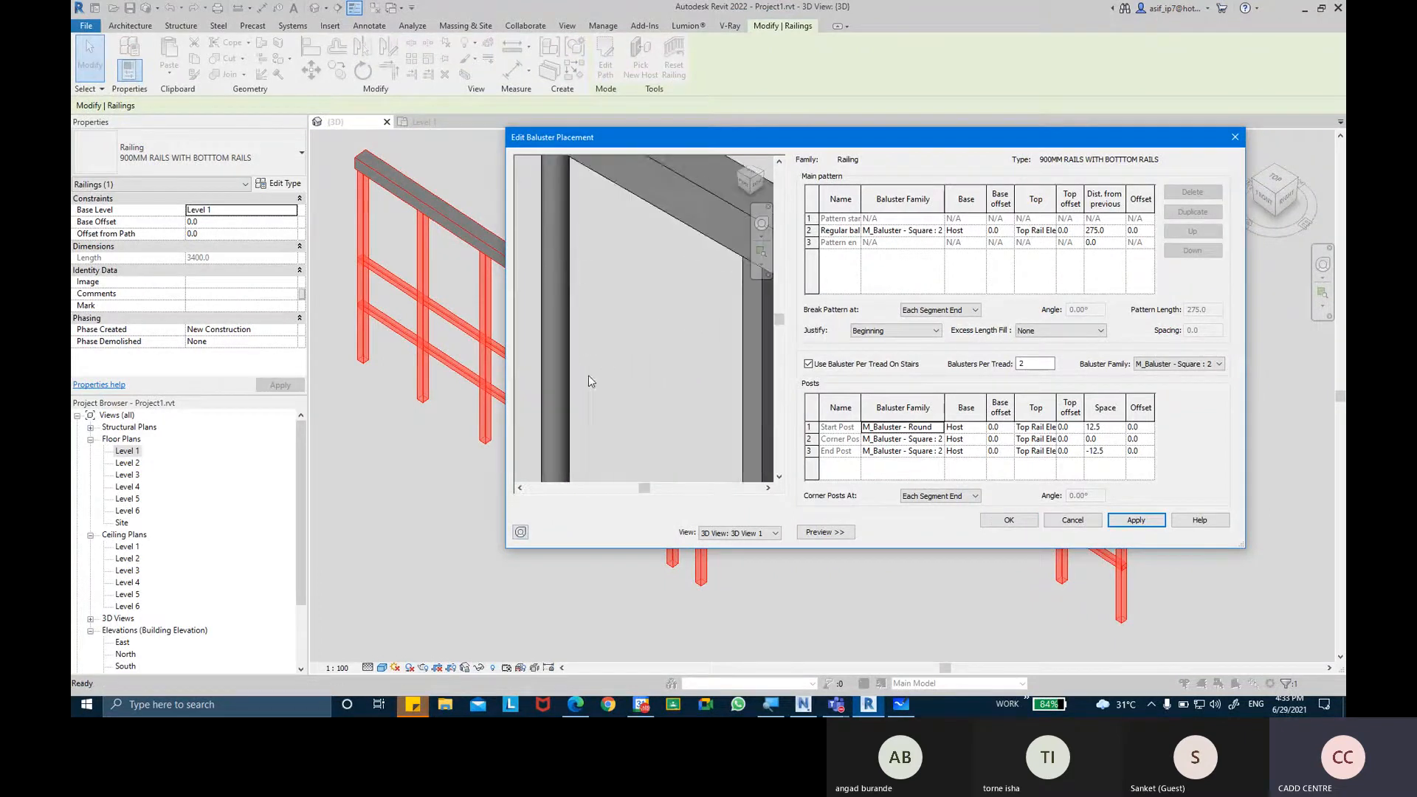
pyautogui.scroll(-4, 591, 381)
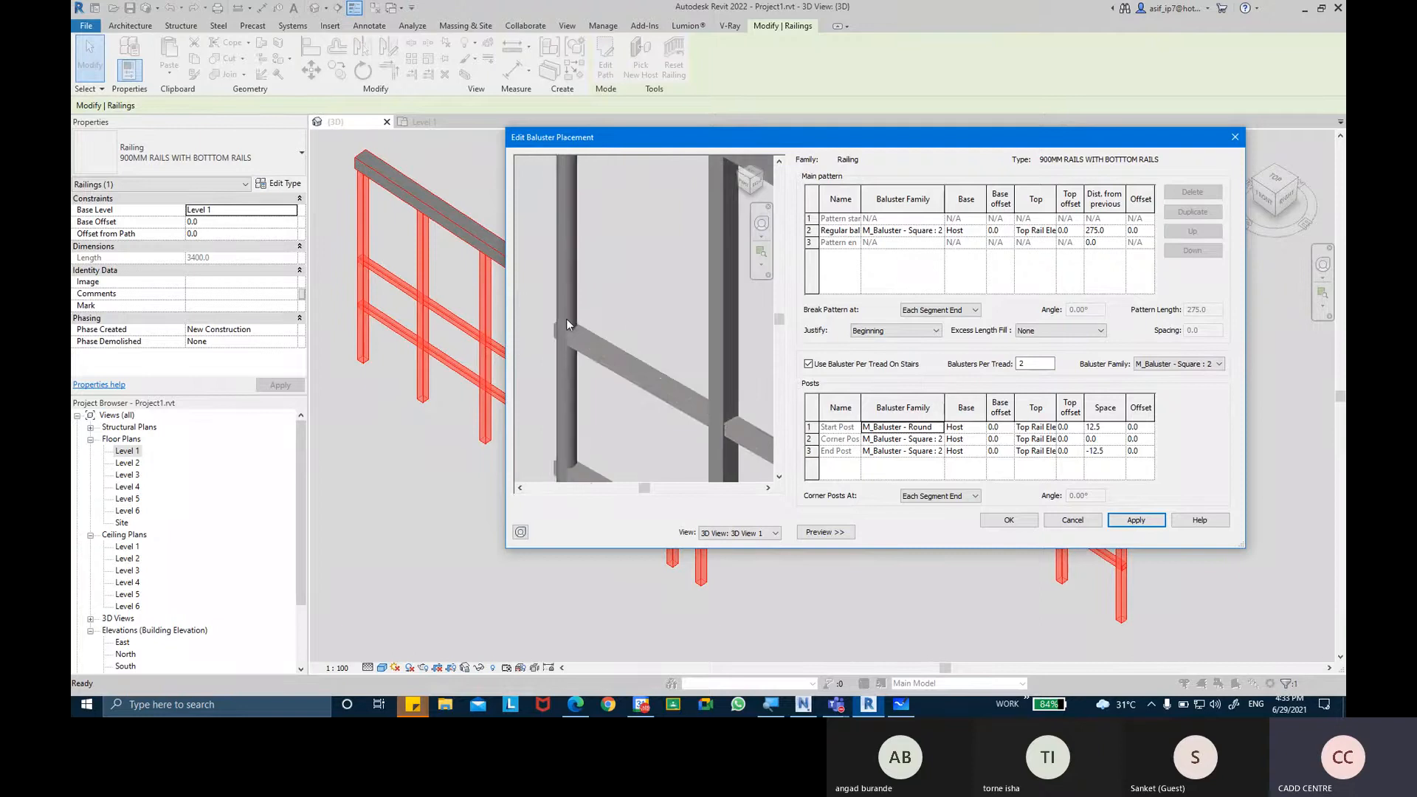
pyautogui.scroll(-4, 567, 323)
pyautogui.scroll(2, 649, 347)
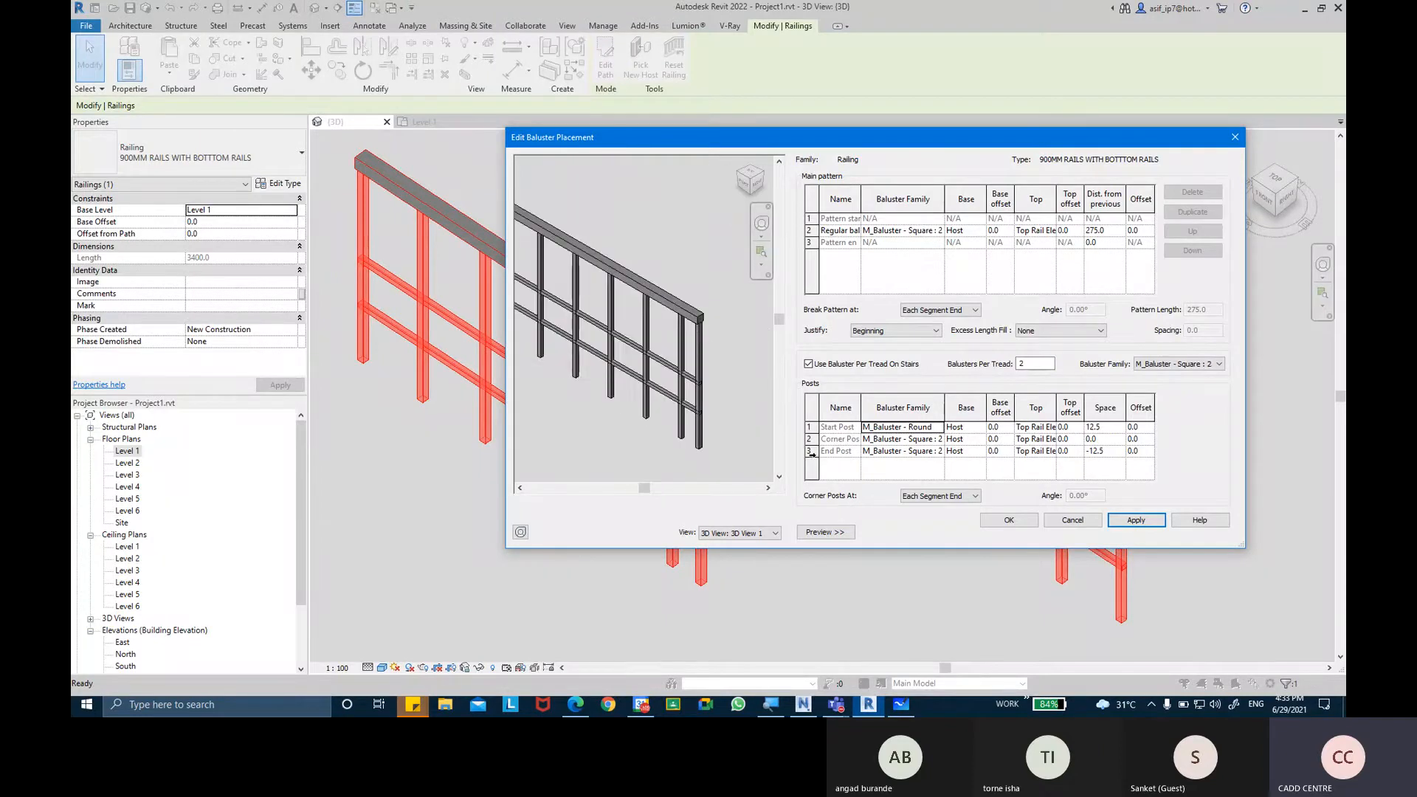
pyautogui.click(810, 452)
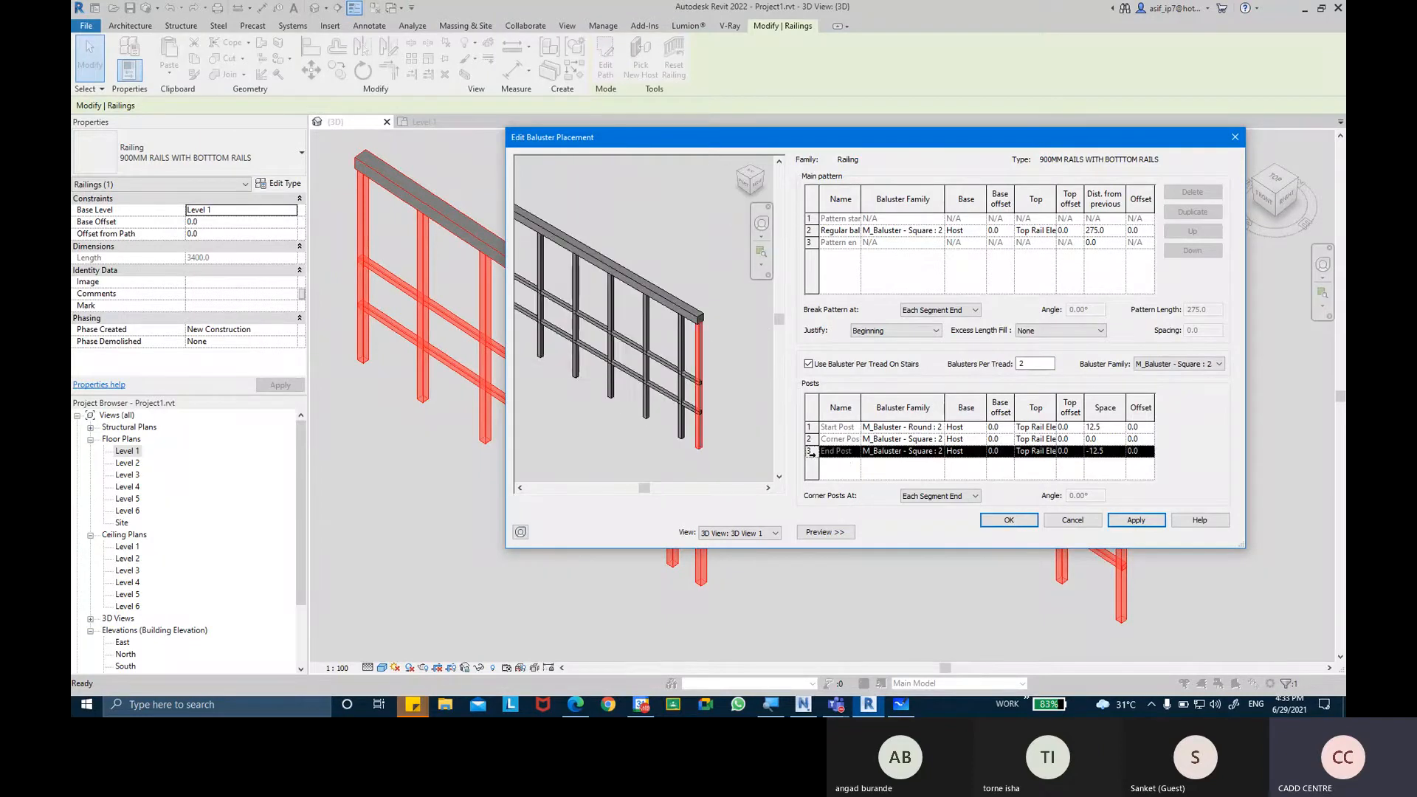
pyautogui.click(938, 452)
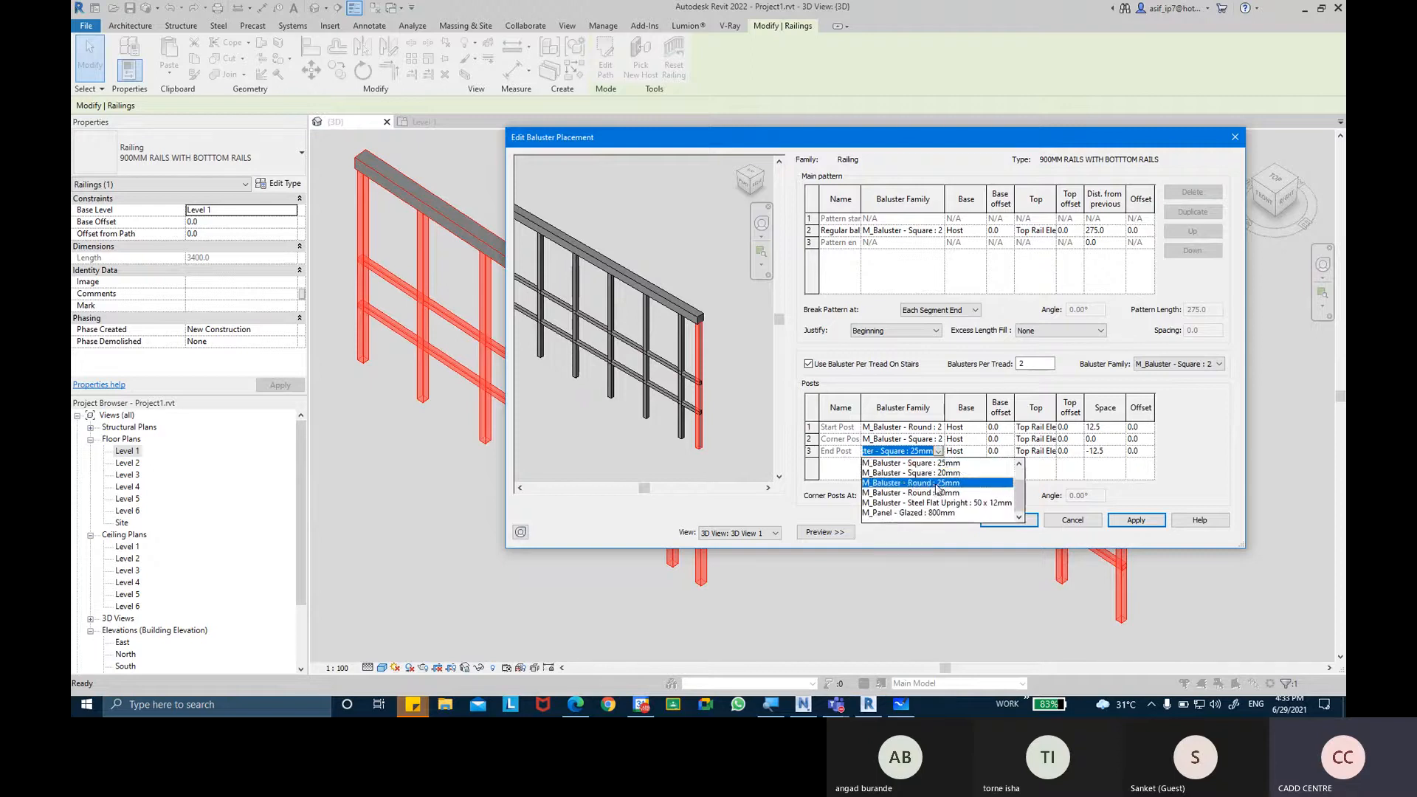
pyautogui.click(938, 484)
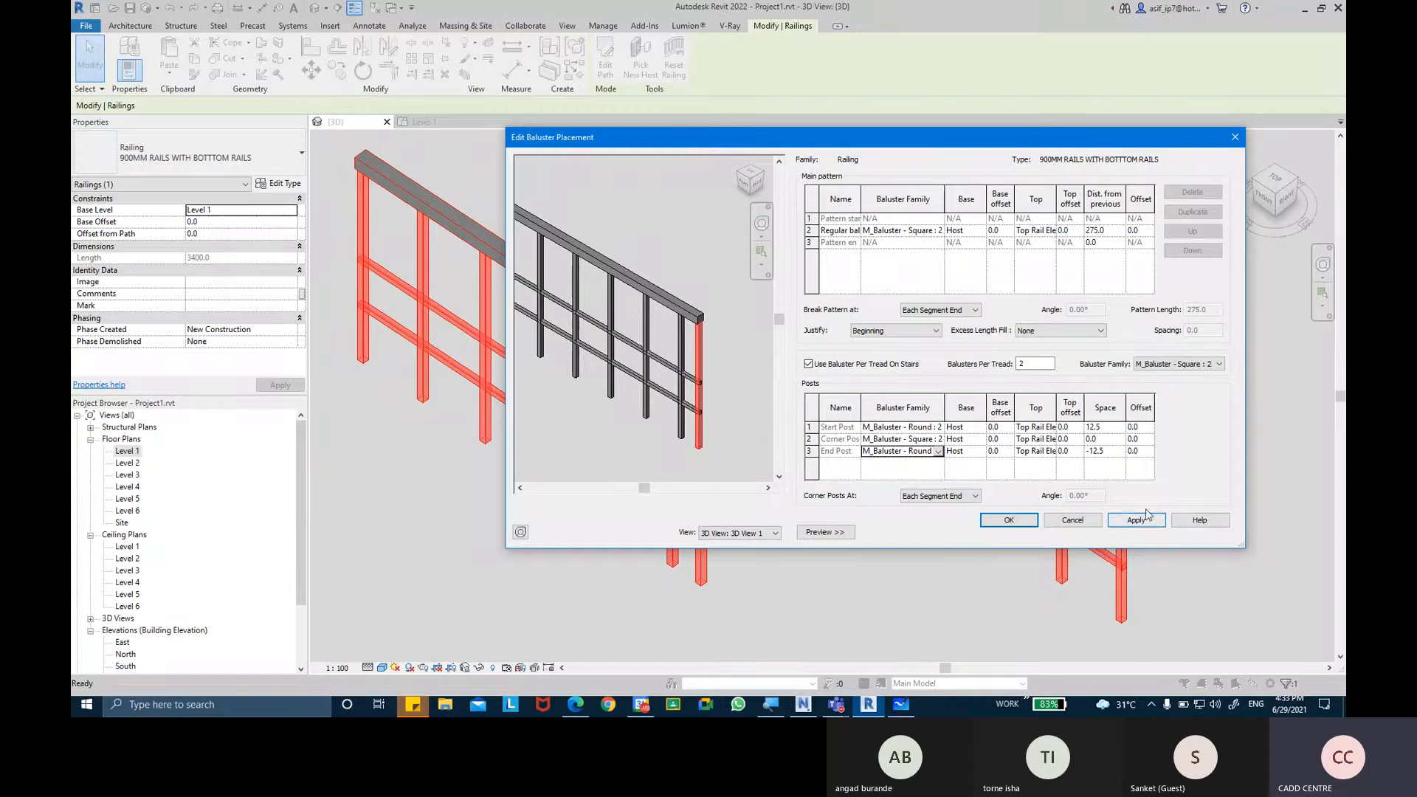
pyautogui.click(1136, 521)
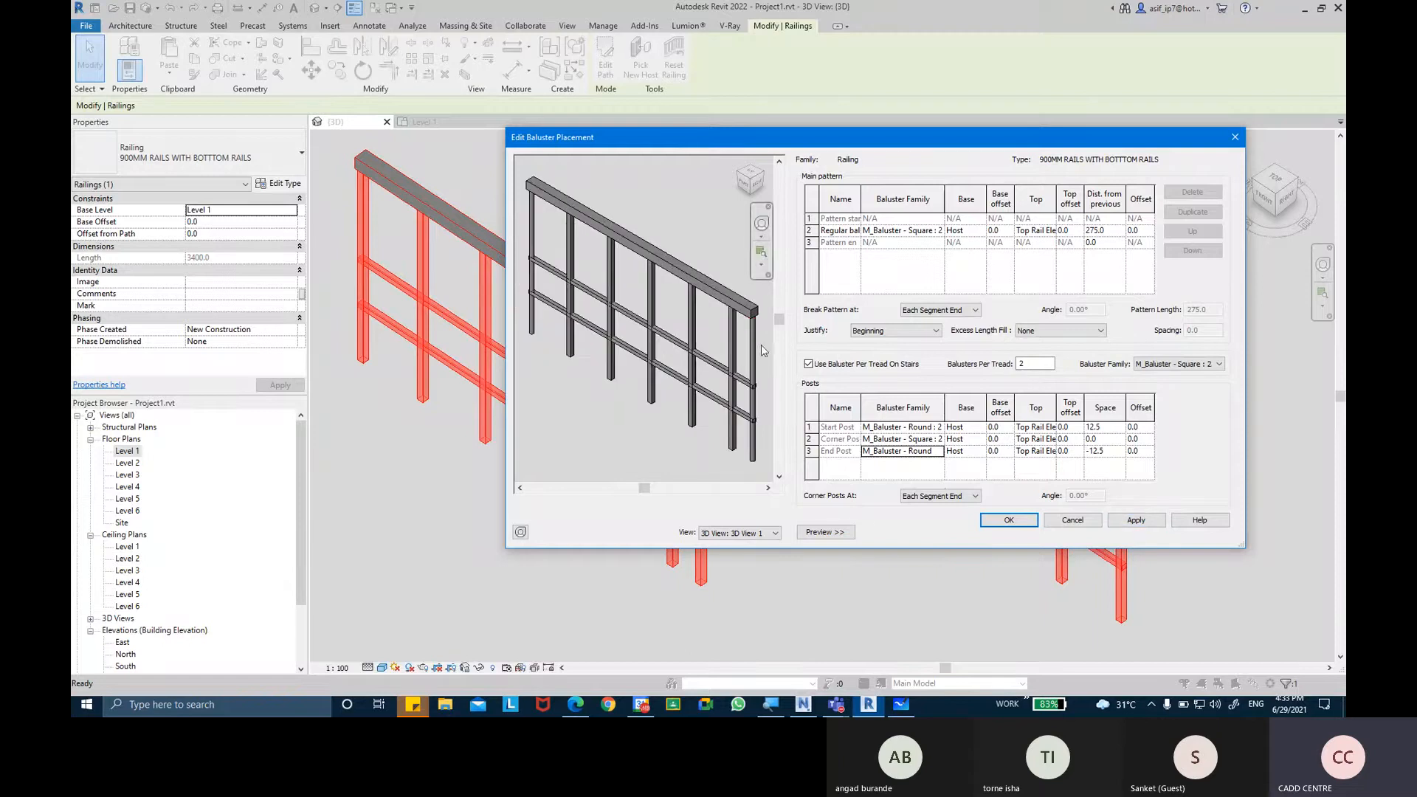
pyautogui.click(1009, 521)
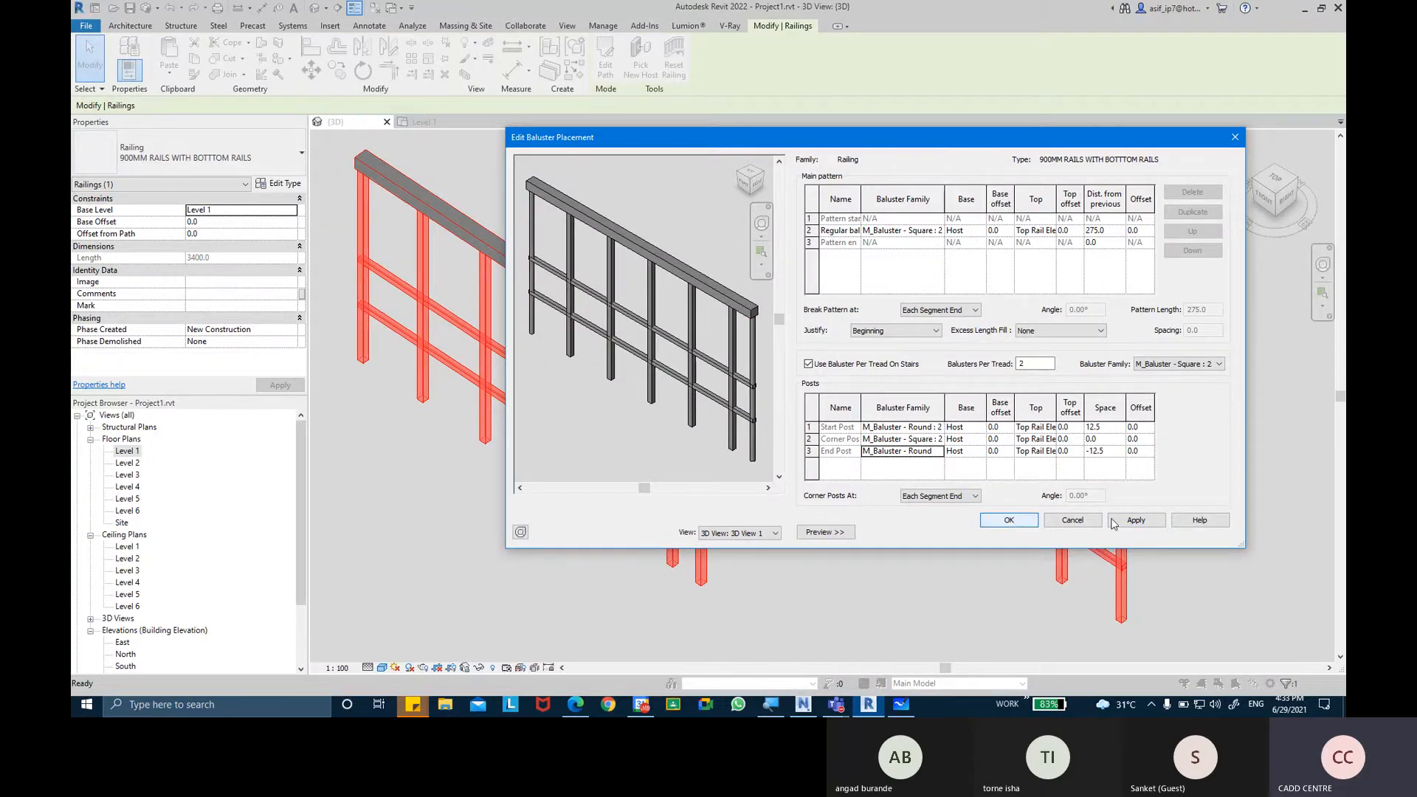
pyautogui.click(1119, 524)
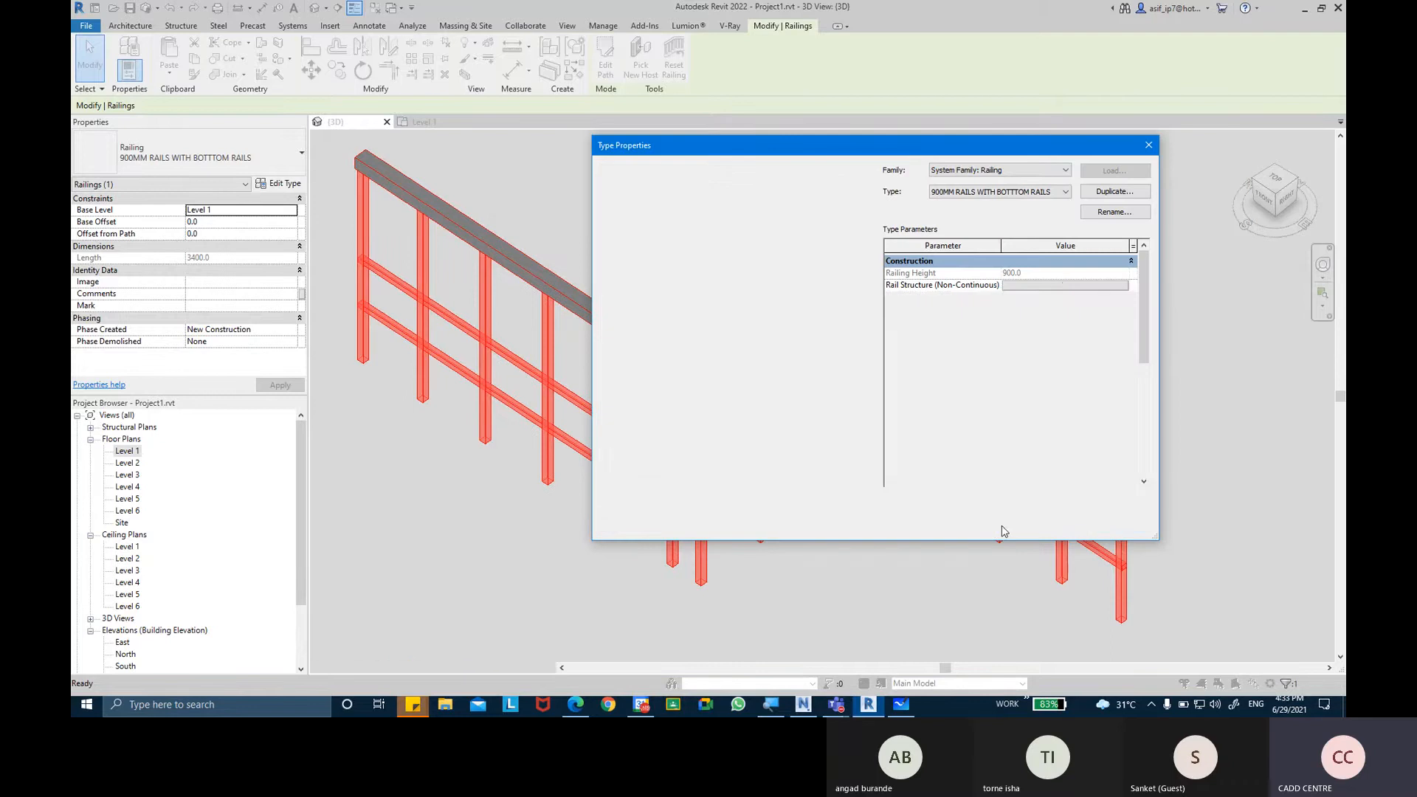
pyautogui.click(993, 524)
# Examine the Z-shaped railing's end posts and compare them with its corner posts and regular balusters in the 3D view.
pyautogui.scroll(7, 1026, 396)
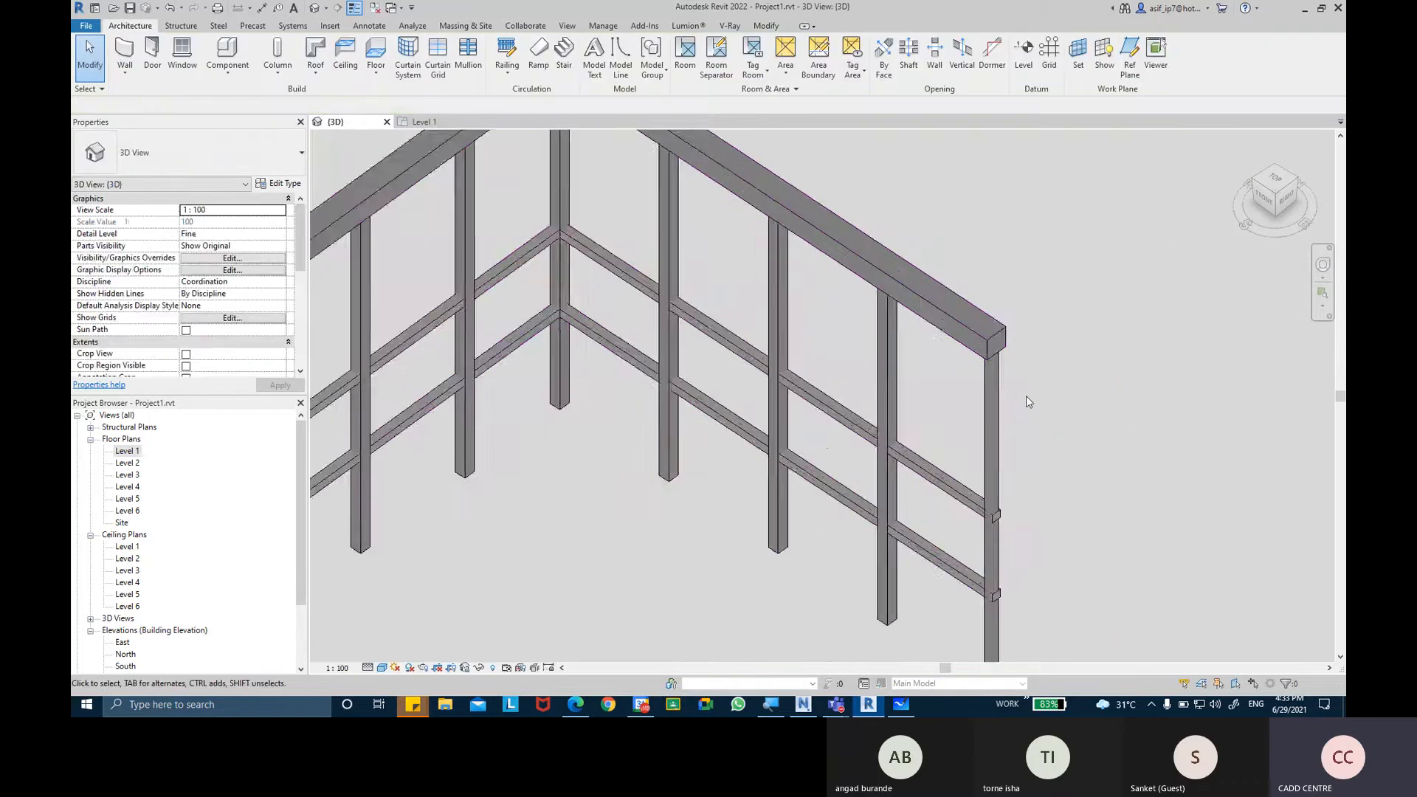
pyautogui.scroll(-5, 1026, 396)
pyautogui.moveTo(728, 418); pyautogui.dragTo(998, 434, button='middle')
pyautogui.moveTo(575, 342); pyautogui.dragTo(845, 493, button='middle')
pyautogui.scroll(3, 527, 254)
pyautogui.scroll(-3, 528, 254)
pyautogui.moveTo(613, 356); pyautogui.dragTo(384, 230, button='middle')
pyautogui.moveTo(865, 370); pyautogui.dragTo(787, 328, button='middle')
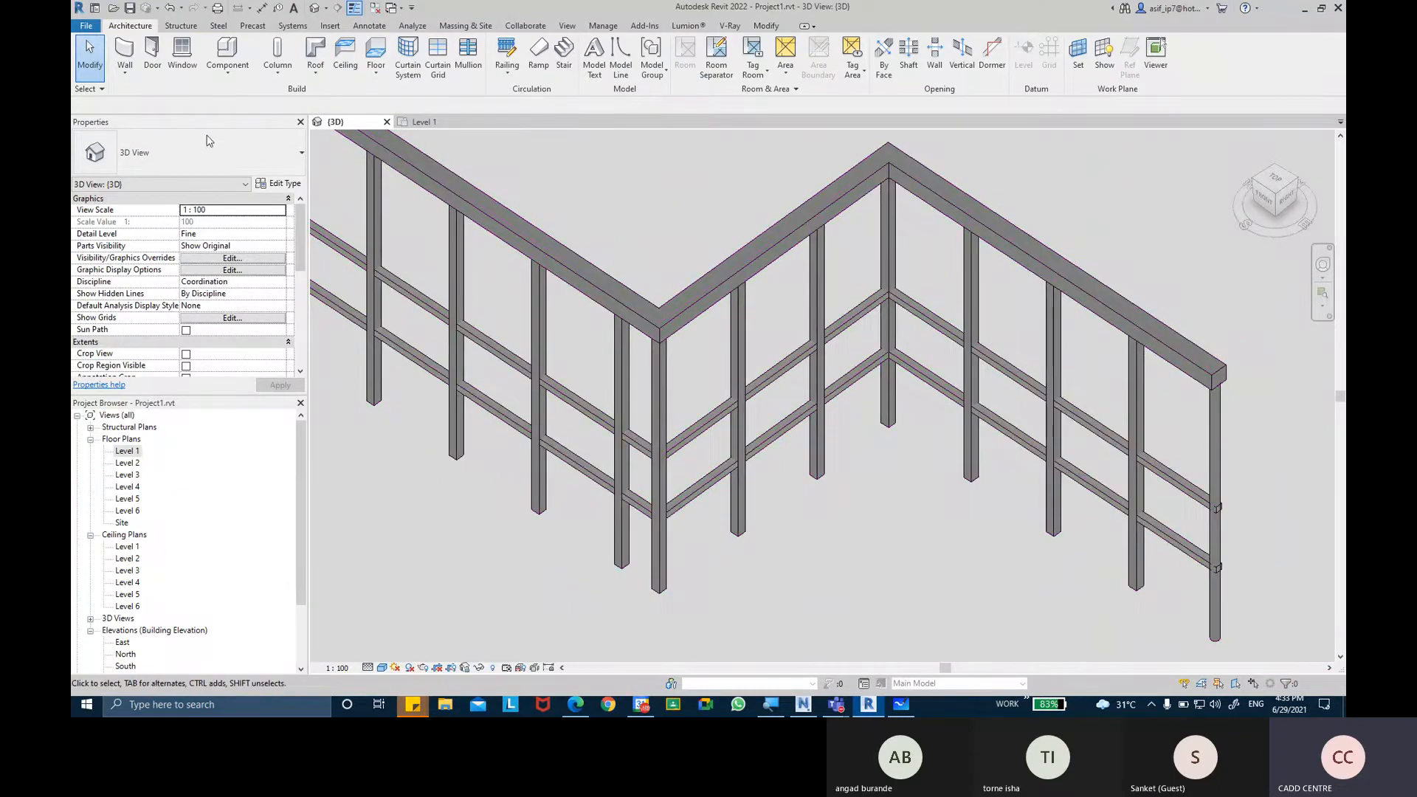
# Set the corner post's baluster family to M_Baluster - Round : 25mm for the Z-shaped railing's type.
pyautogui.click(729, 319)
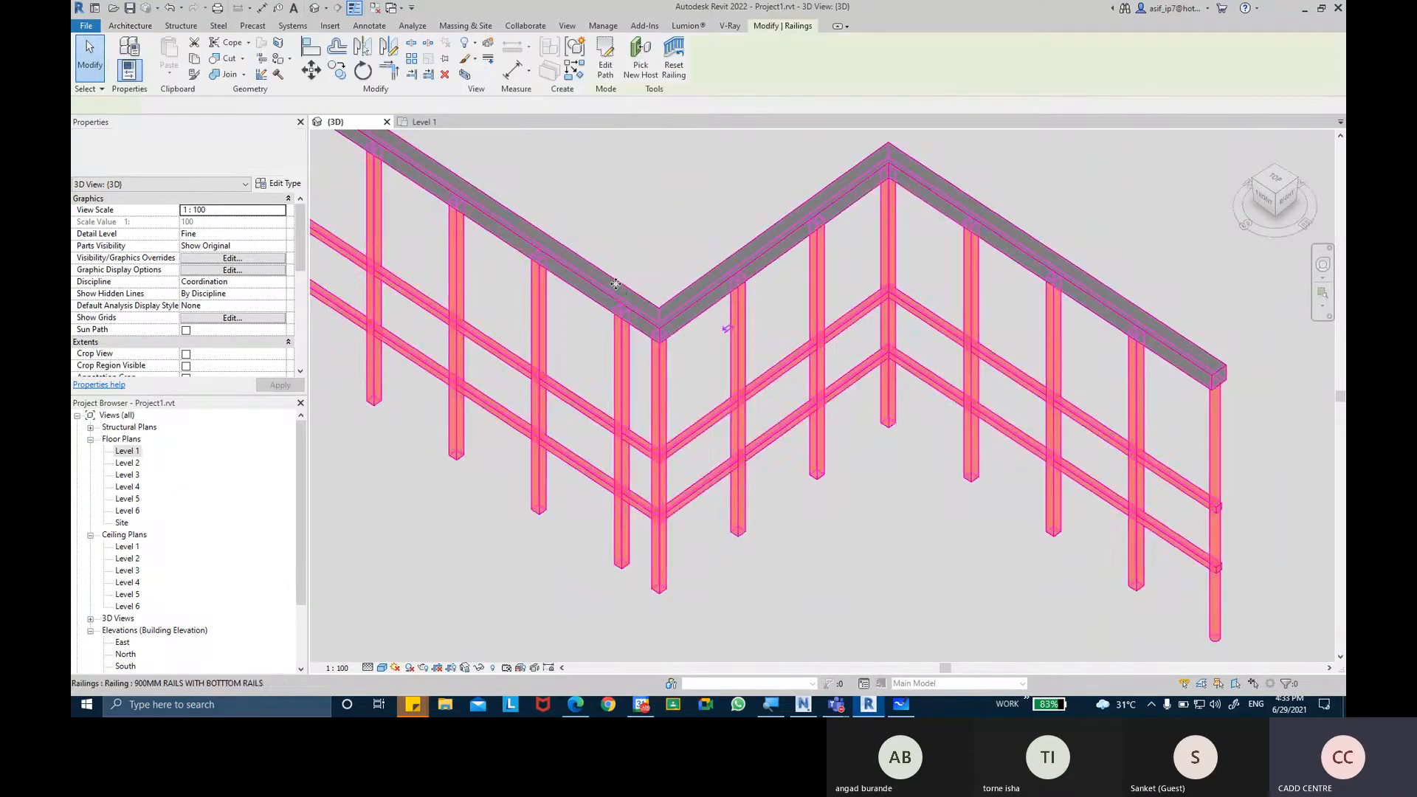
pyautogui.click(286, 186)
pyautogui.click(1032, 306)
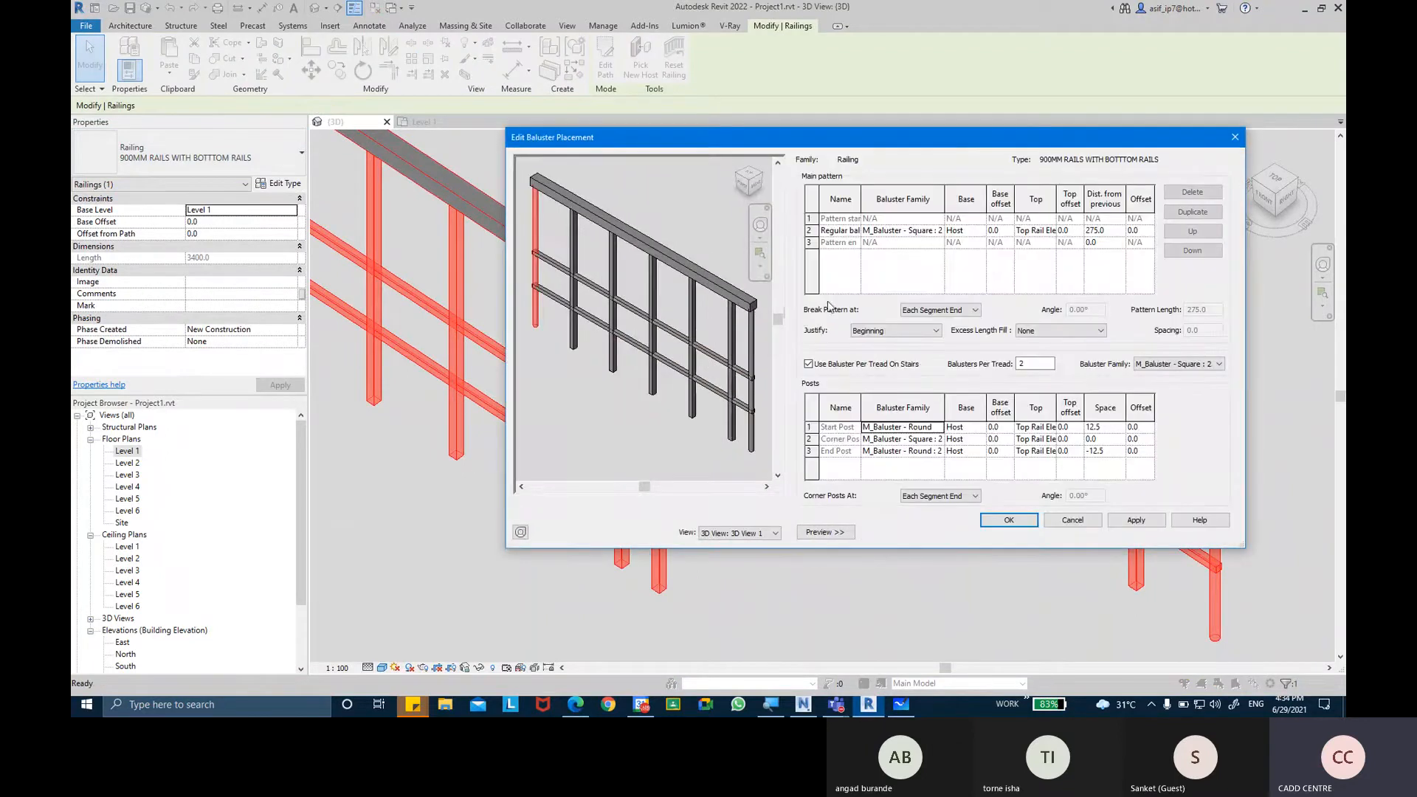
pyautogui.click(939, 439)
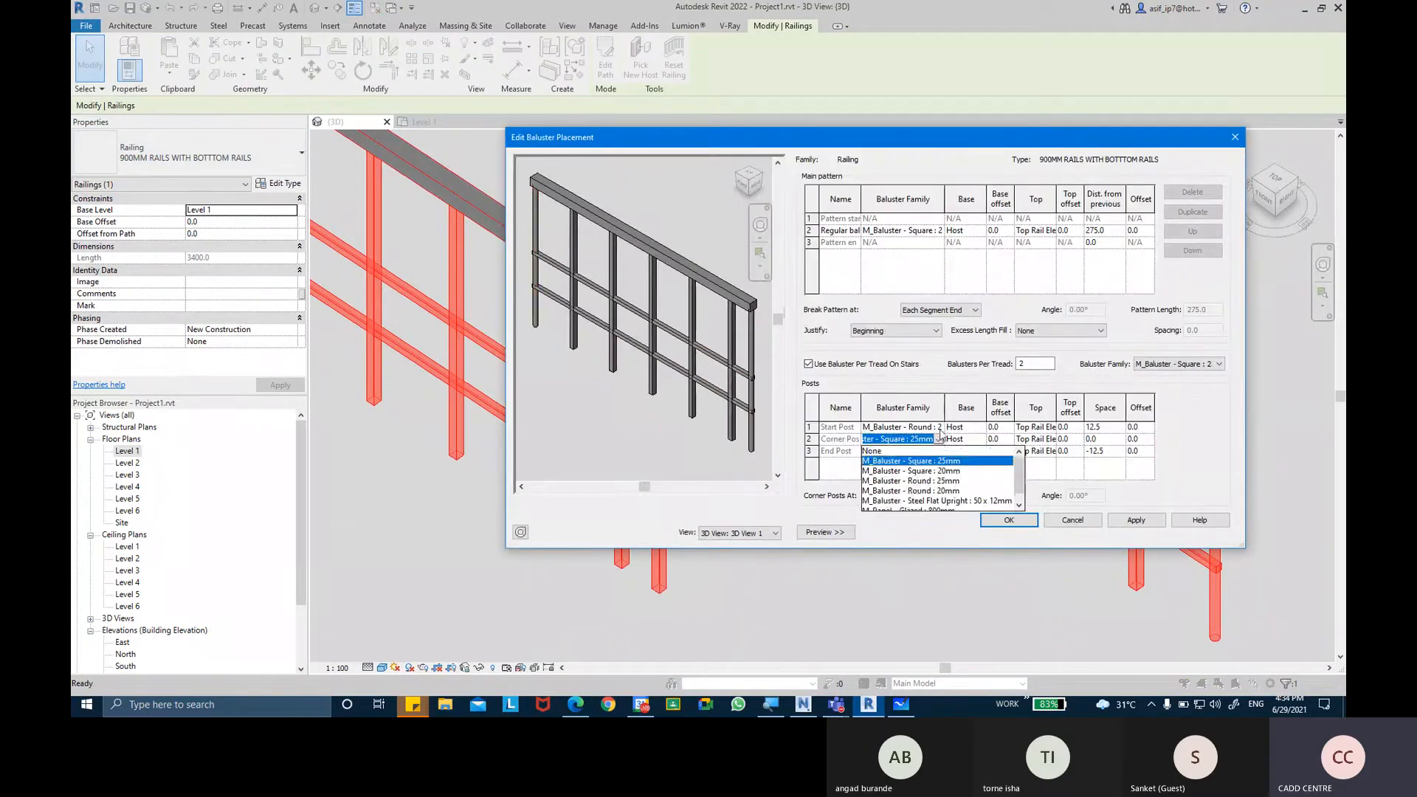
pyautogui.scroll(-1, 931, 502)
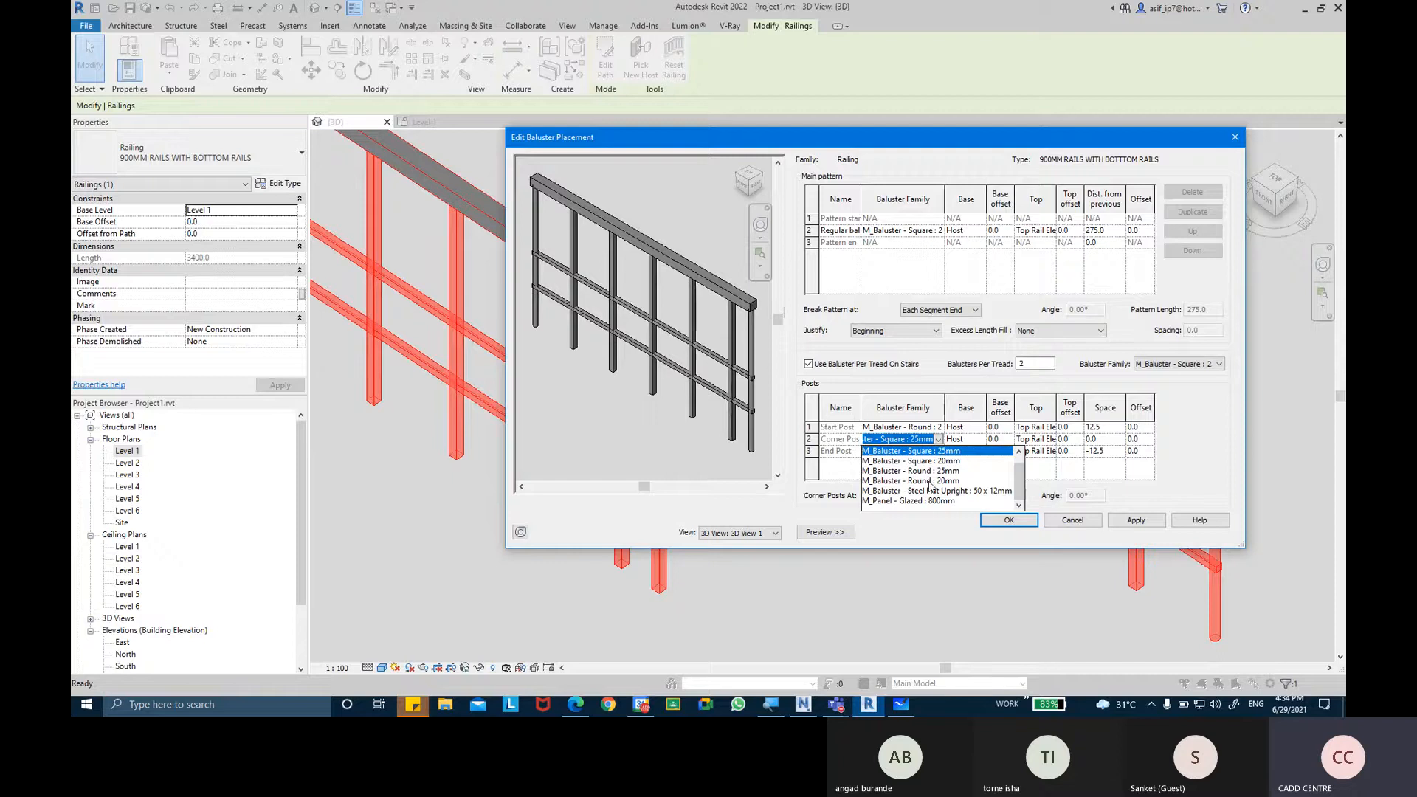
pyautogui.click(931, 473)
pyautogui.click(1116, 521)
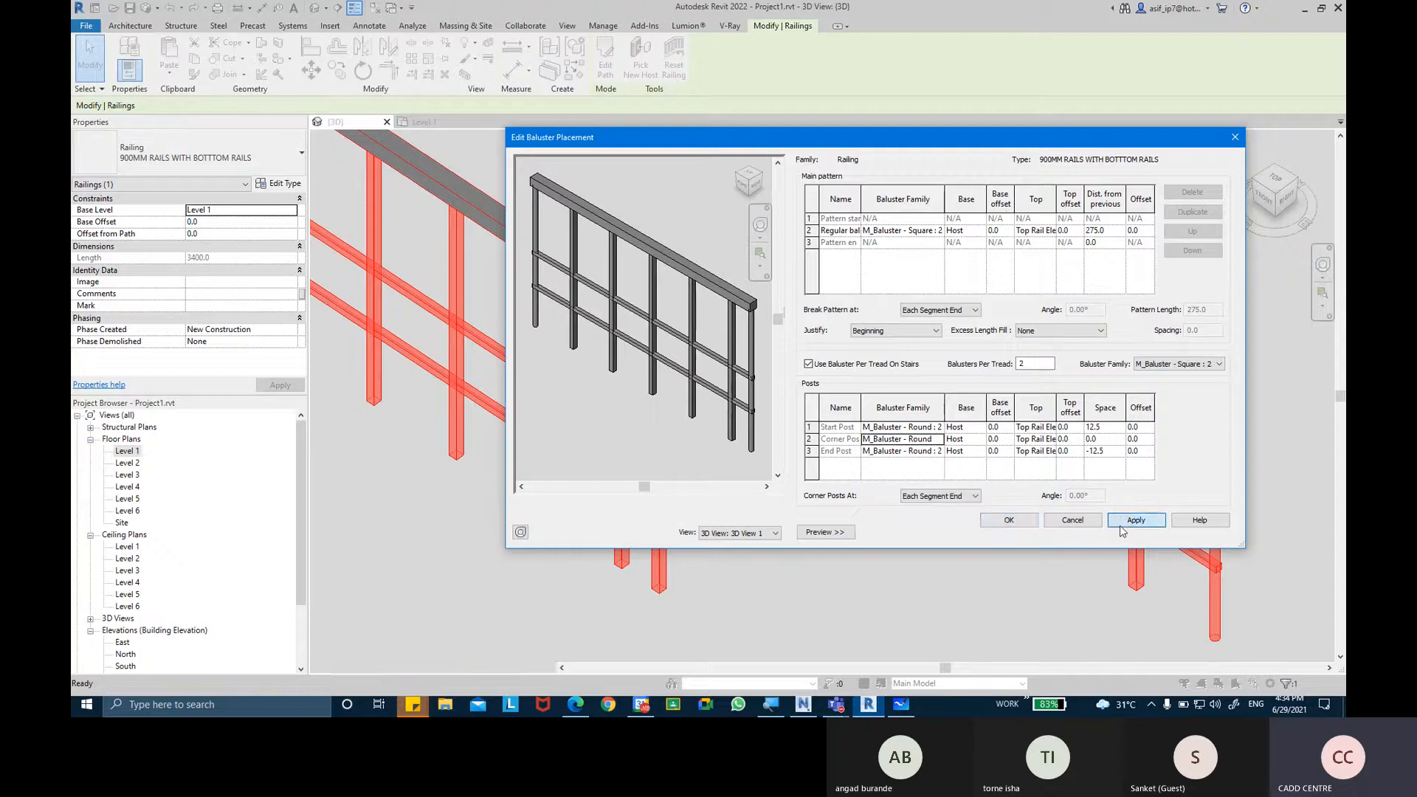
pyautogui.click(1006, 519)
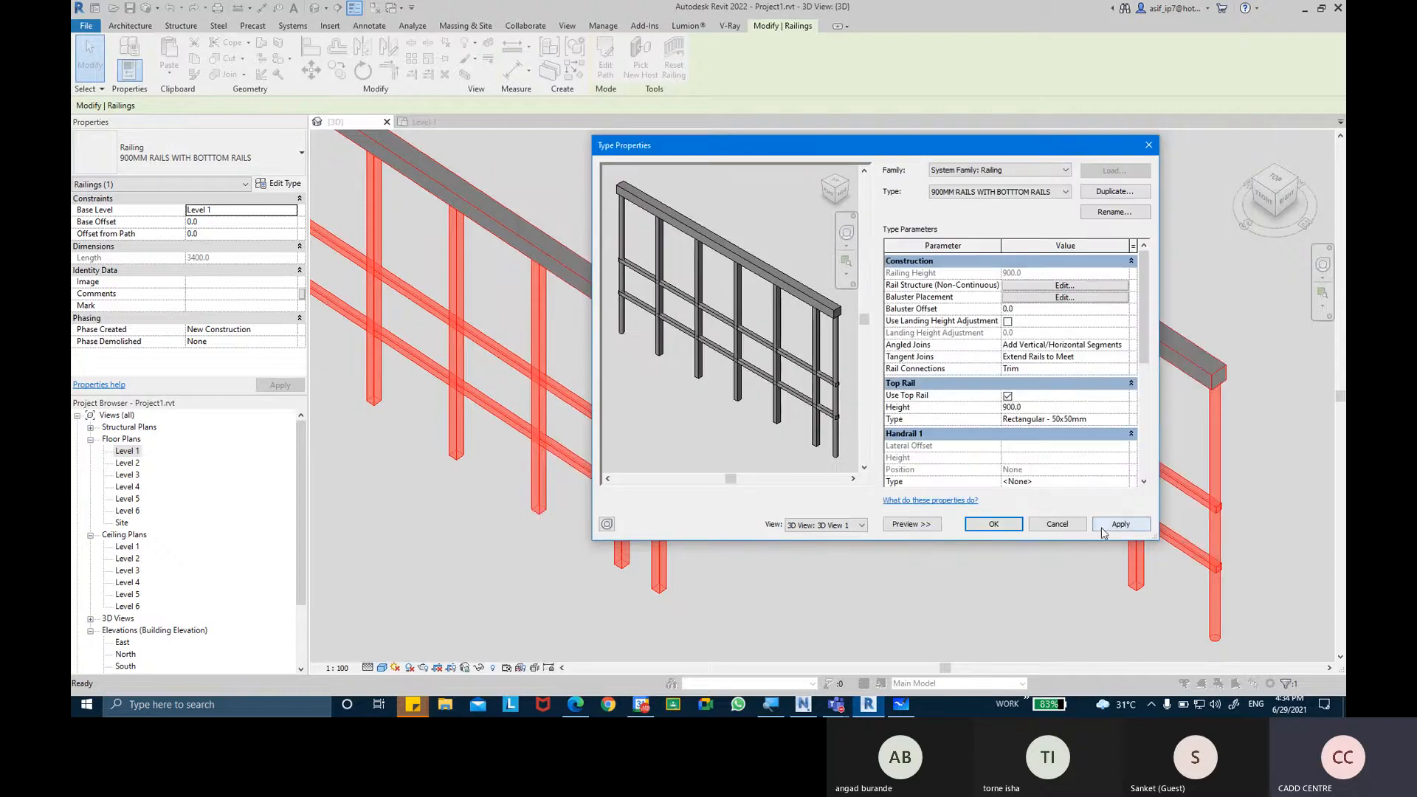
pyautogui.click(994, 523)
pyautogui.click(858, 550)
# Examine the round posts at the Z-shaped railing's corners and both ends along its full length.
pyautogui.scroll(3, 878, 531)
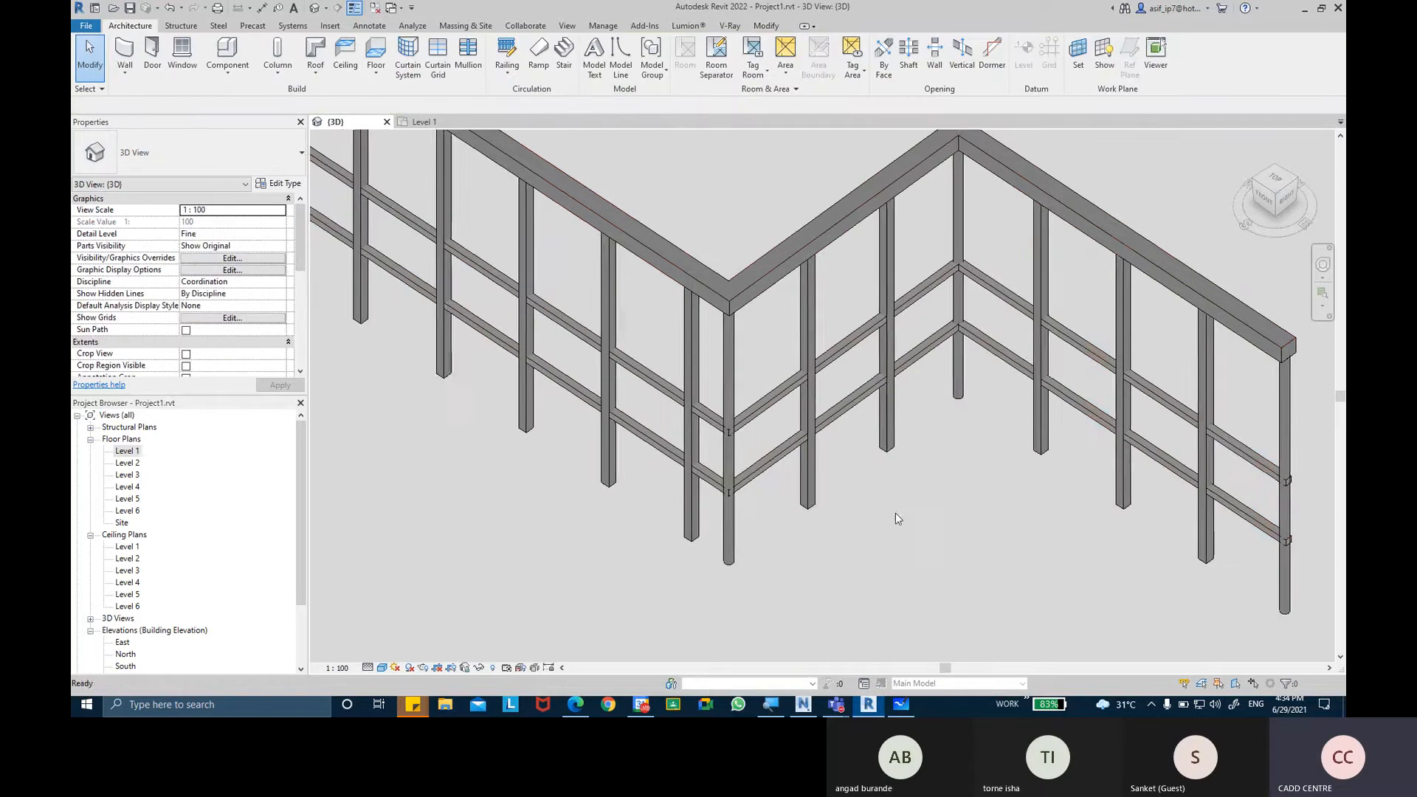
pyautogui.scroll(-1, 745, 357)
pyautogui.moveTo(745, 357); pyautogui.dragTo(668, 346, button='middle')
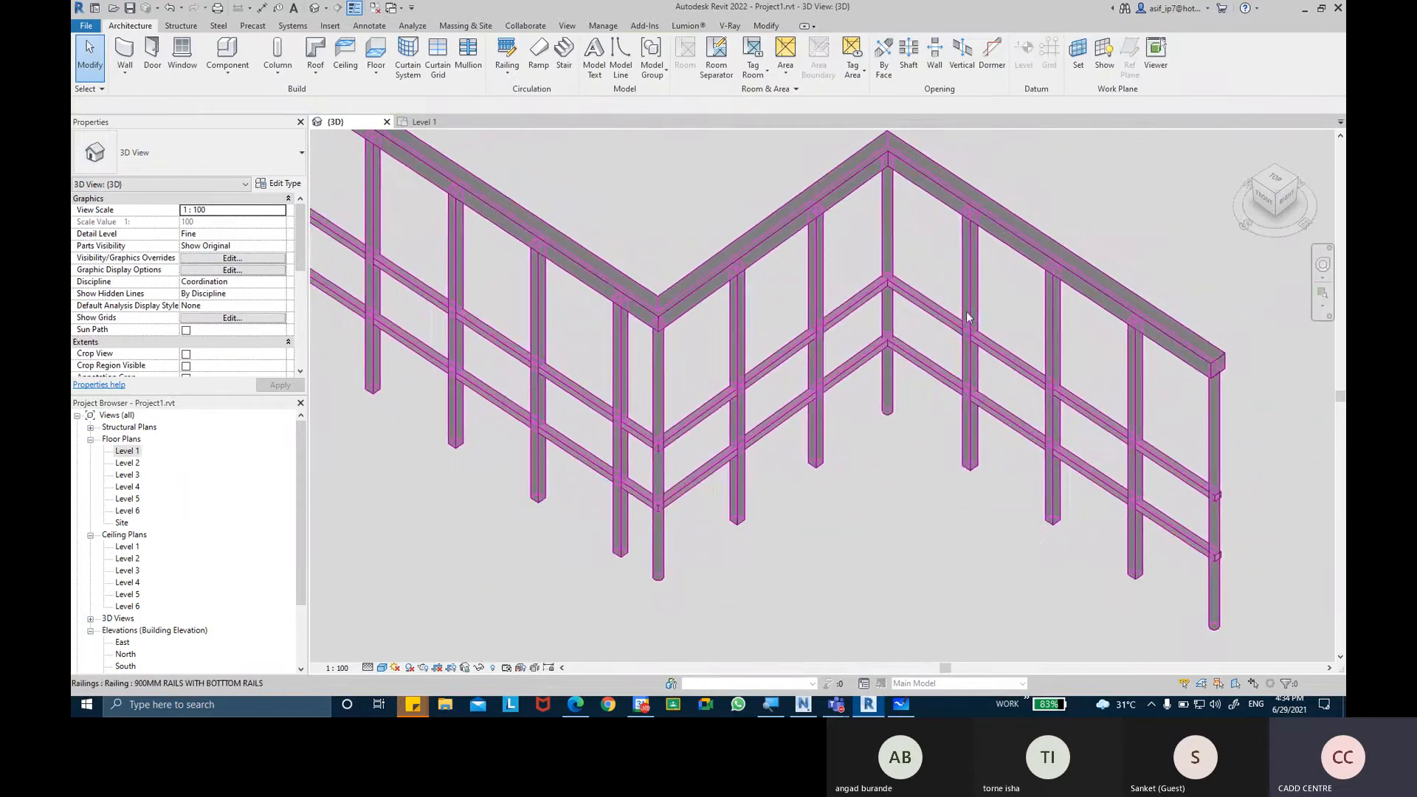
pyautogui.press('ctrl')
pyautogui.scroll(-3, 1241, 432)
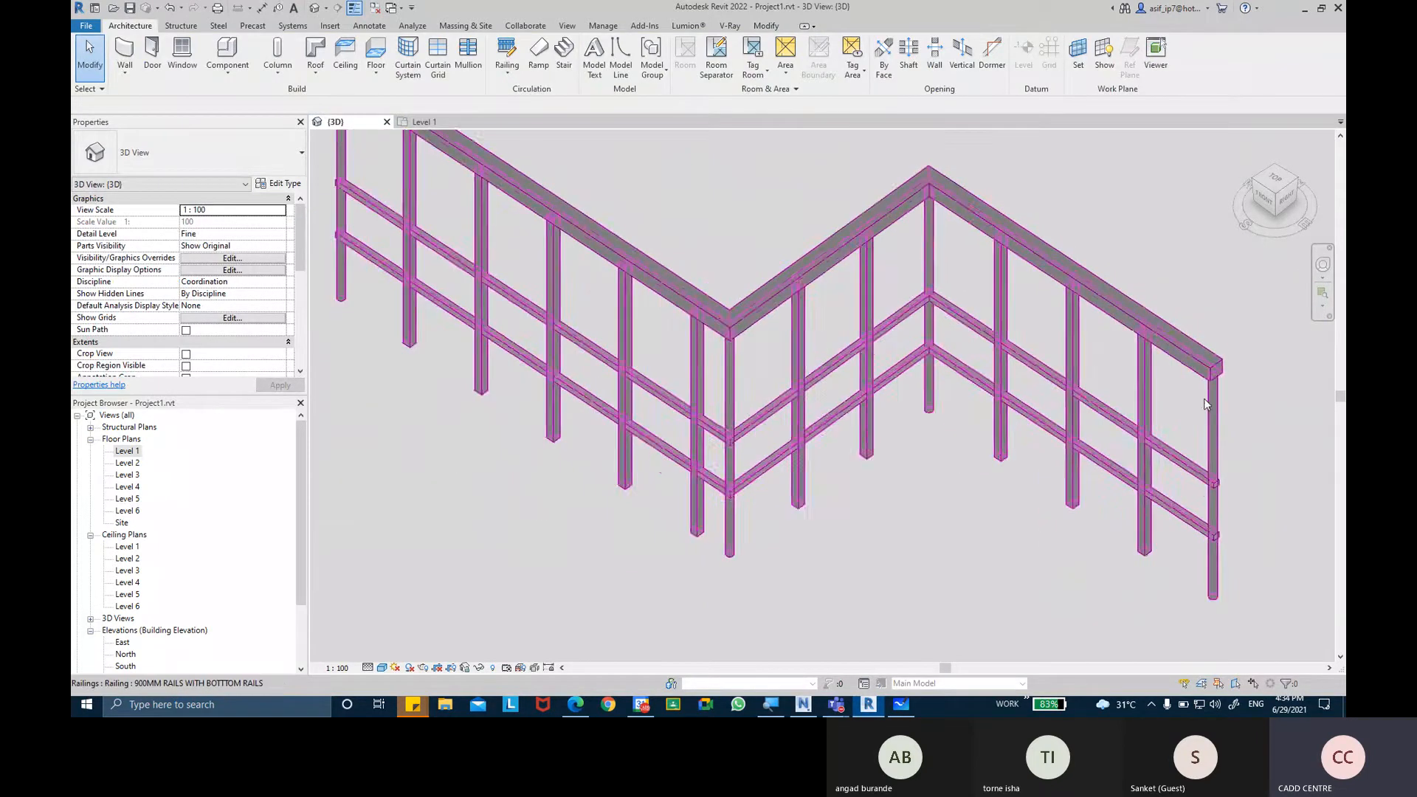
pyautogui.scroll(3, 645, 246)
pyautogui.press('ctrl')
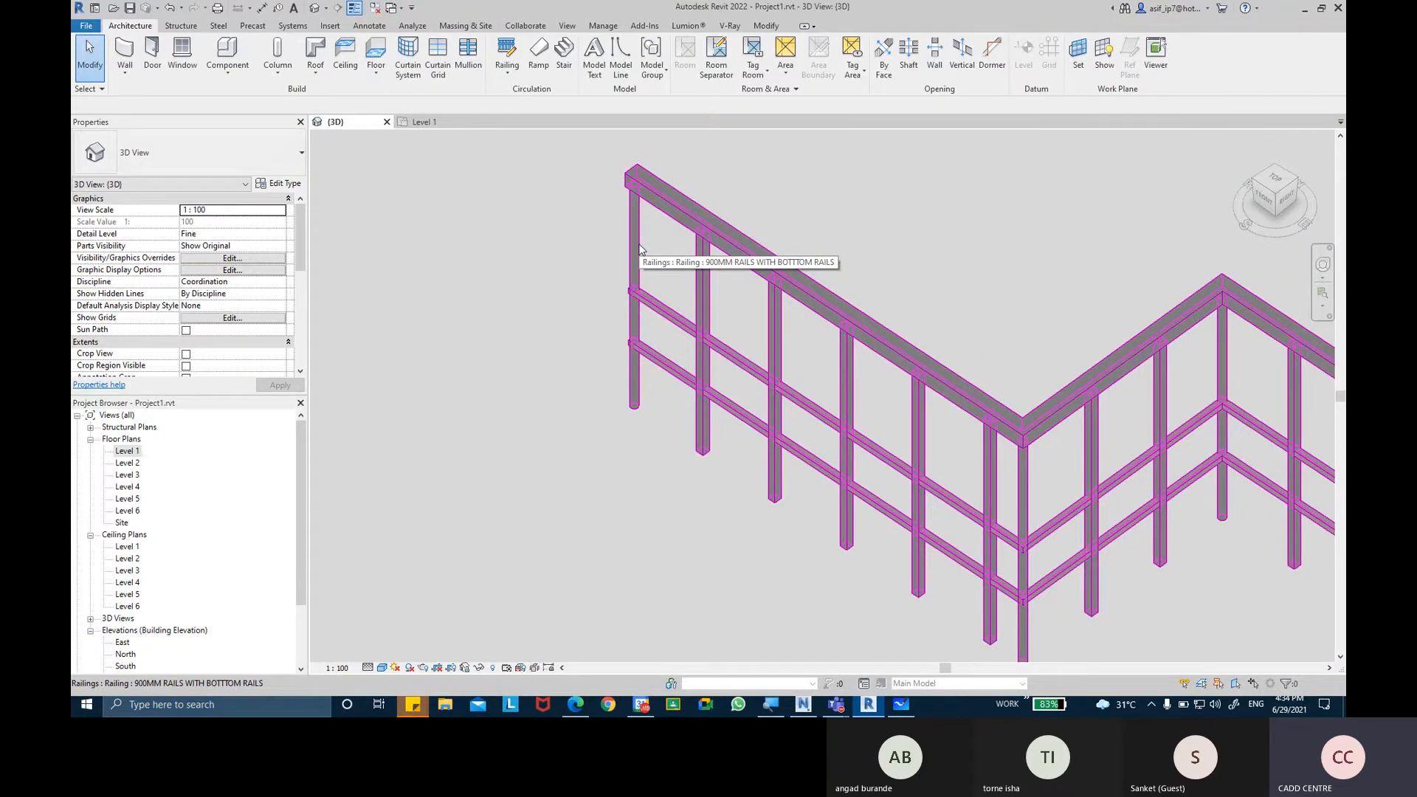
pyautogui.moveTo(690, 285); pyautogui.dragTo(625, 285, button='middle')
pyautogui.moveTo(816, 261); pyautogui.dragTo(799, 227, button='middle')
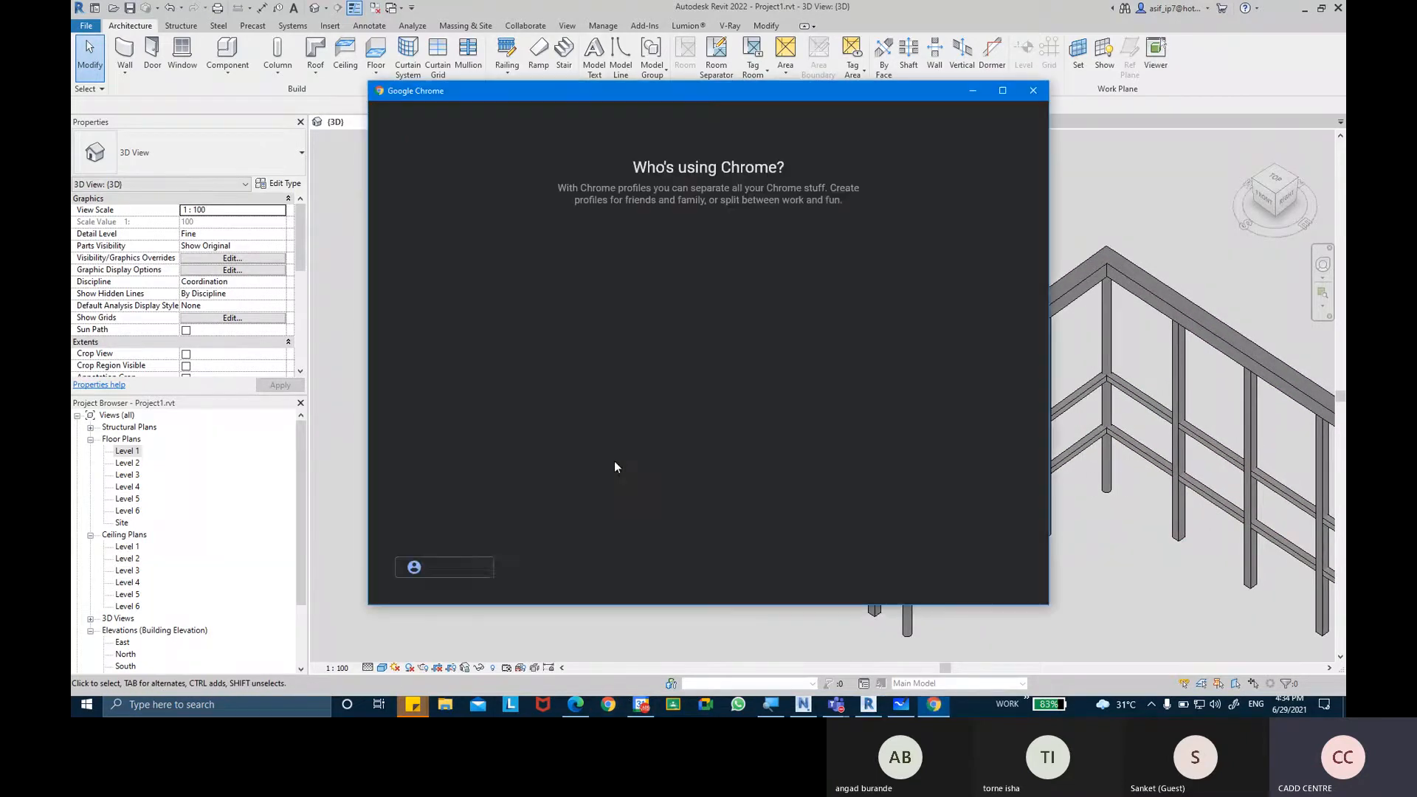
# Switch to Google Chrome and open Google Images.
pyautogui.click(838, 330)
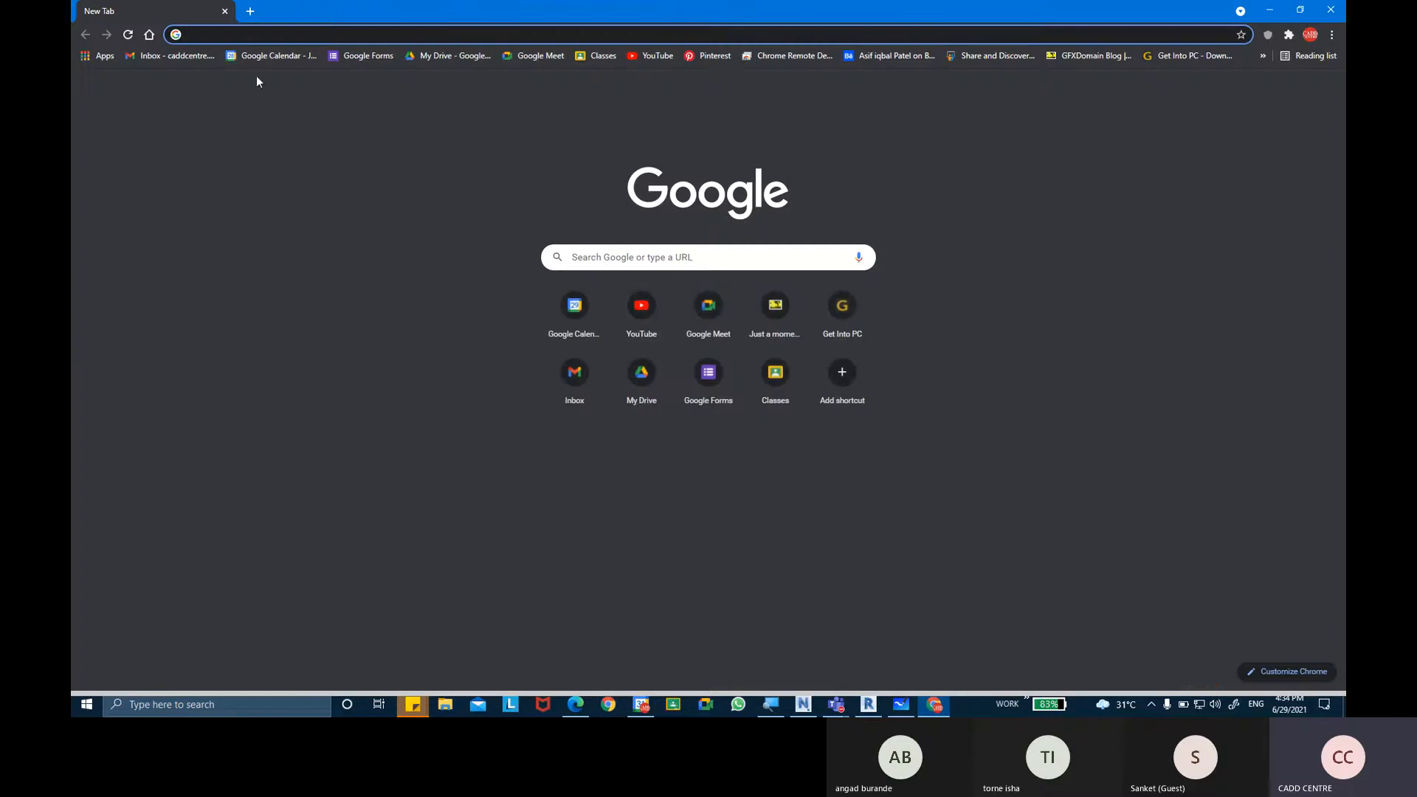
pyautogui.click(1262, 87)
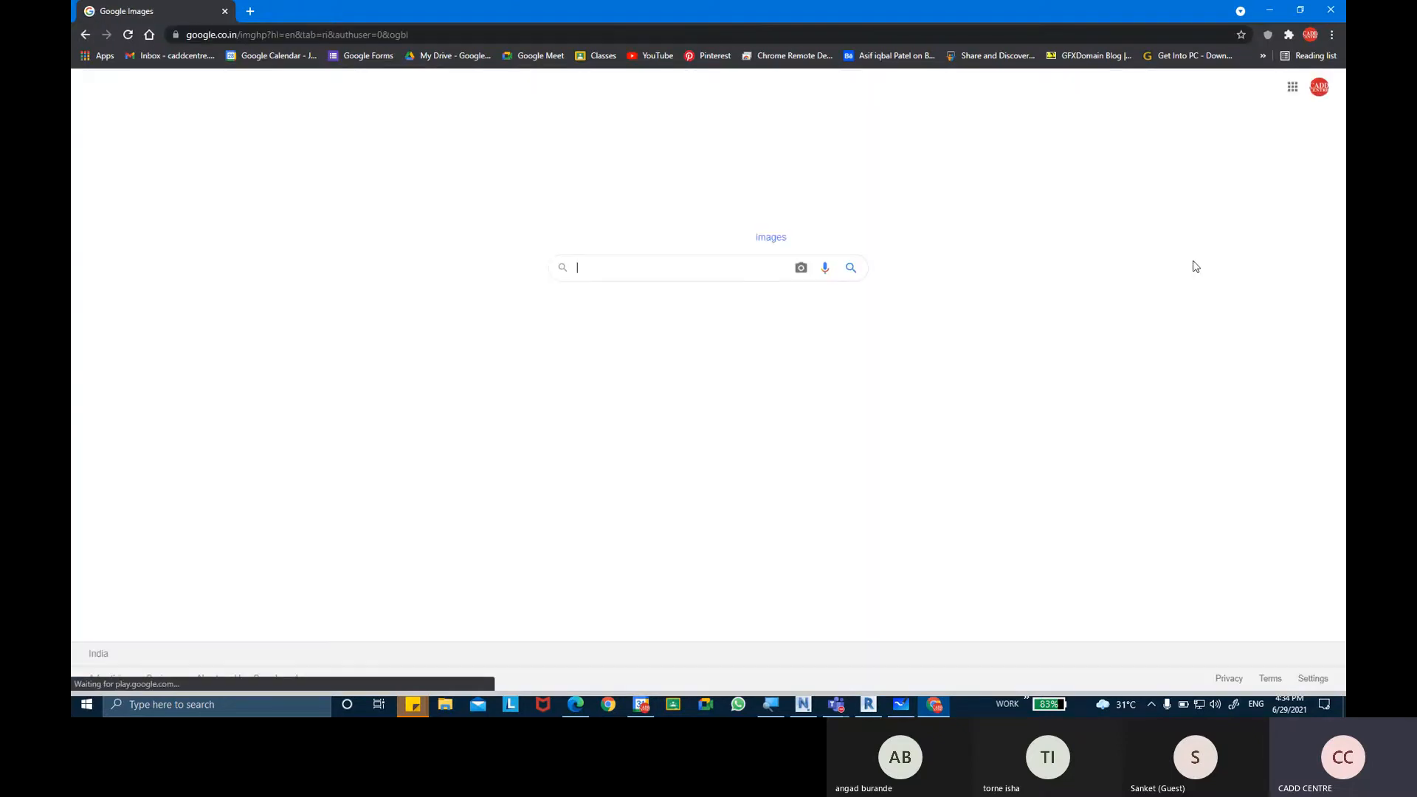
# Search Google Images for "POST BALUSTER".
pyautogui.write('POSI')
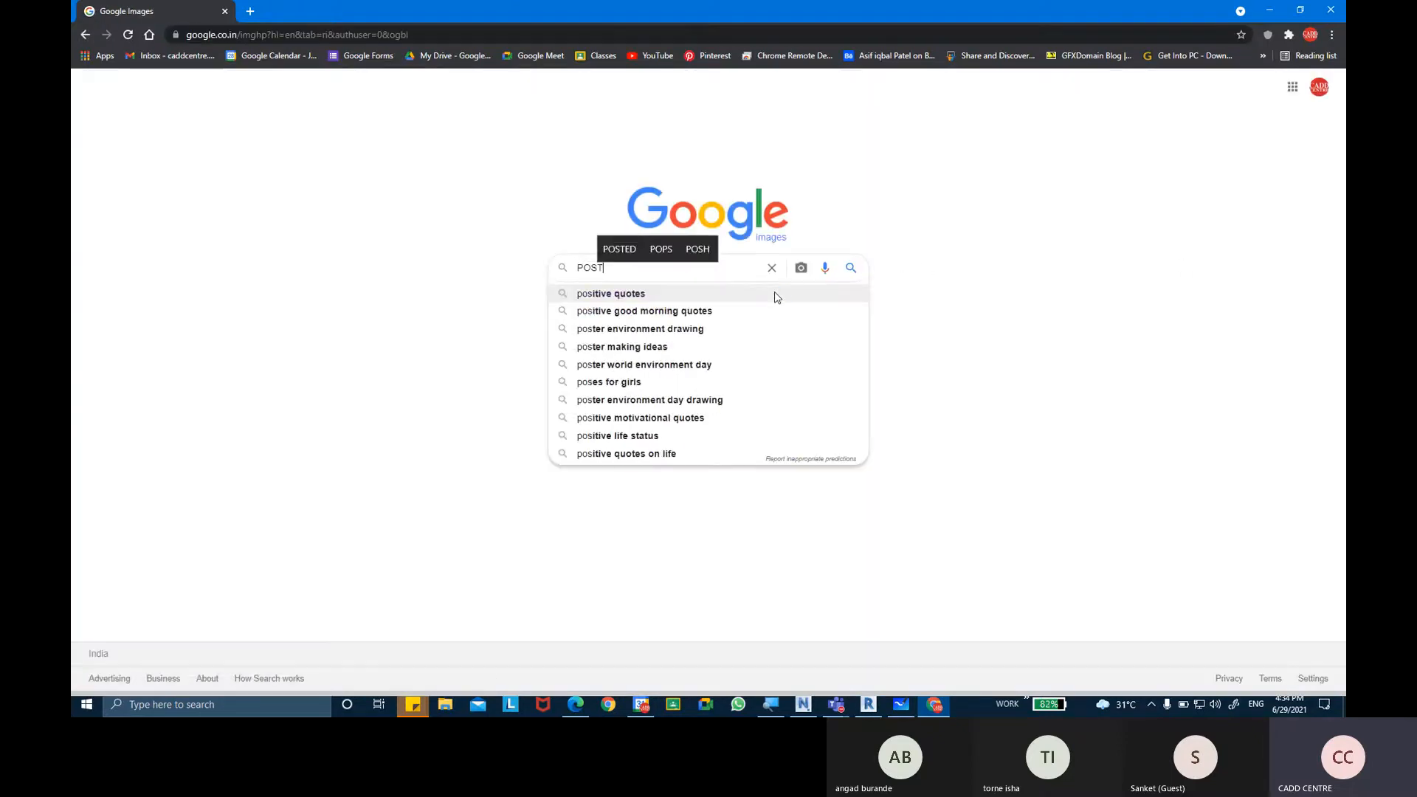
pyautogui.press('BackSpace')
pyautogui.write('T BA')
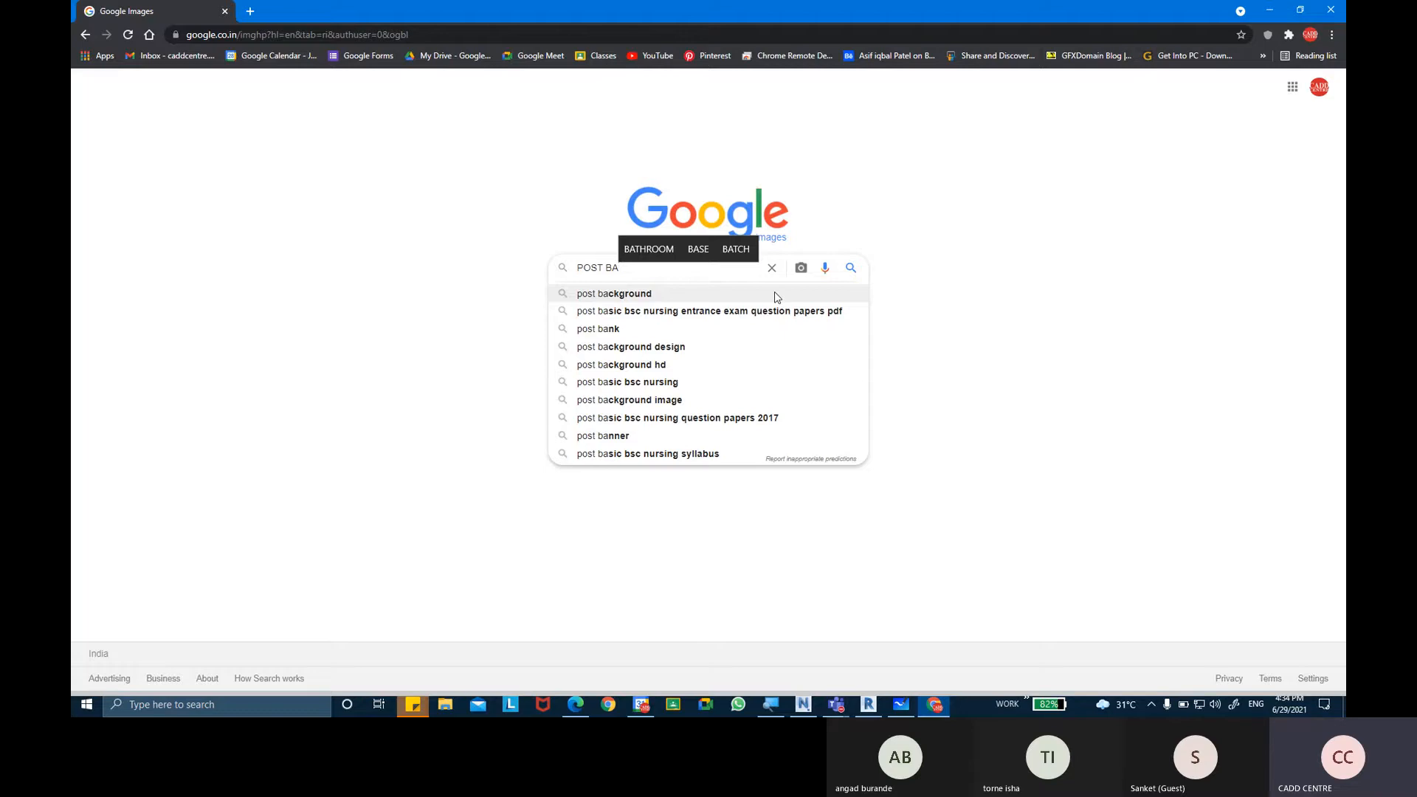
pyautogui.write('LUSTER')
pyautogui.press('Return')
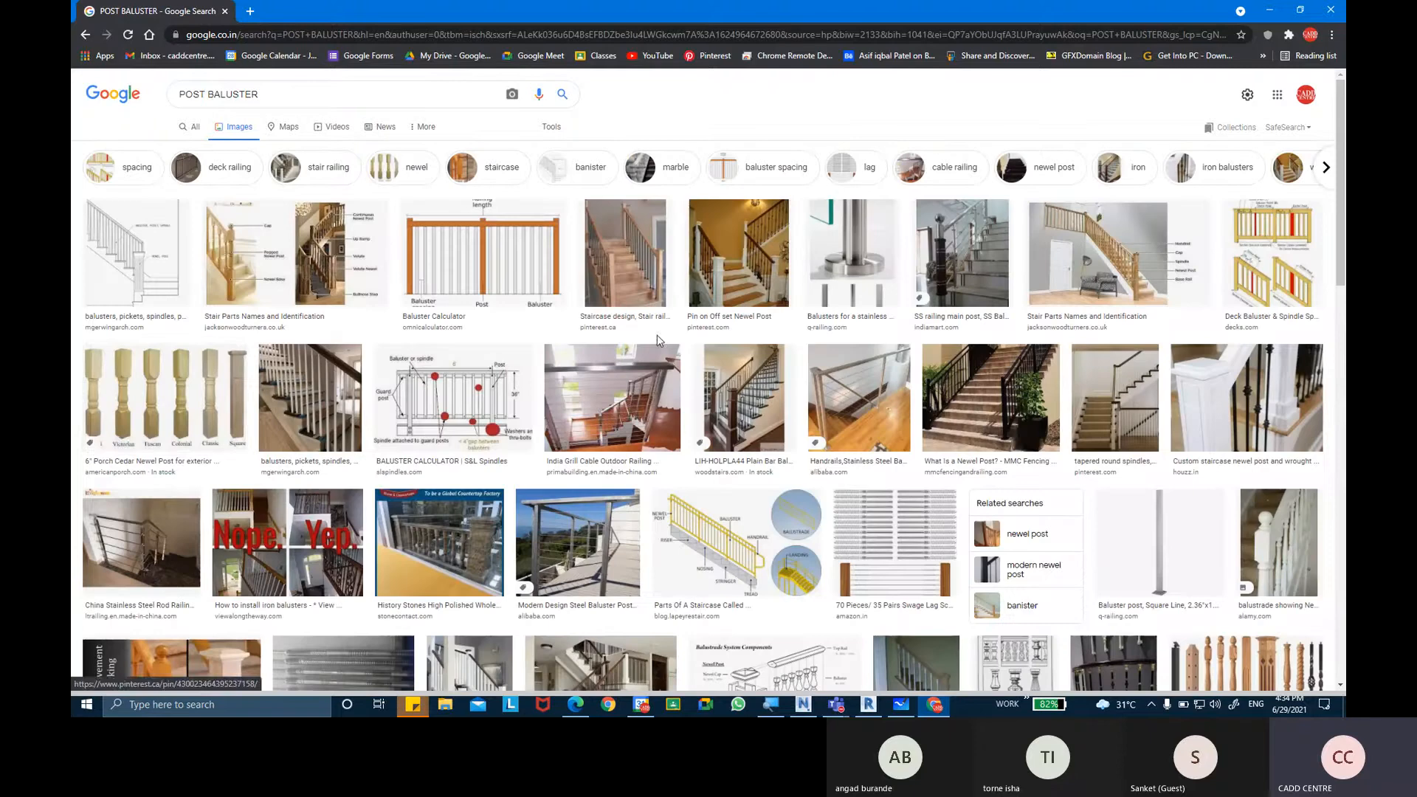
# Examine the cedar newel post styles, the square craftsman staircase posts and the Victorian wood newel post among the image results.
pyautogui.click(267, 391)
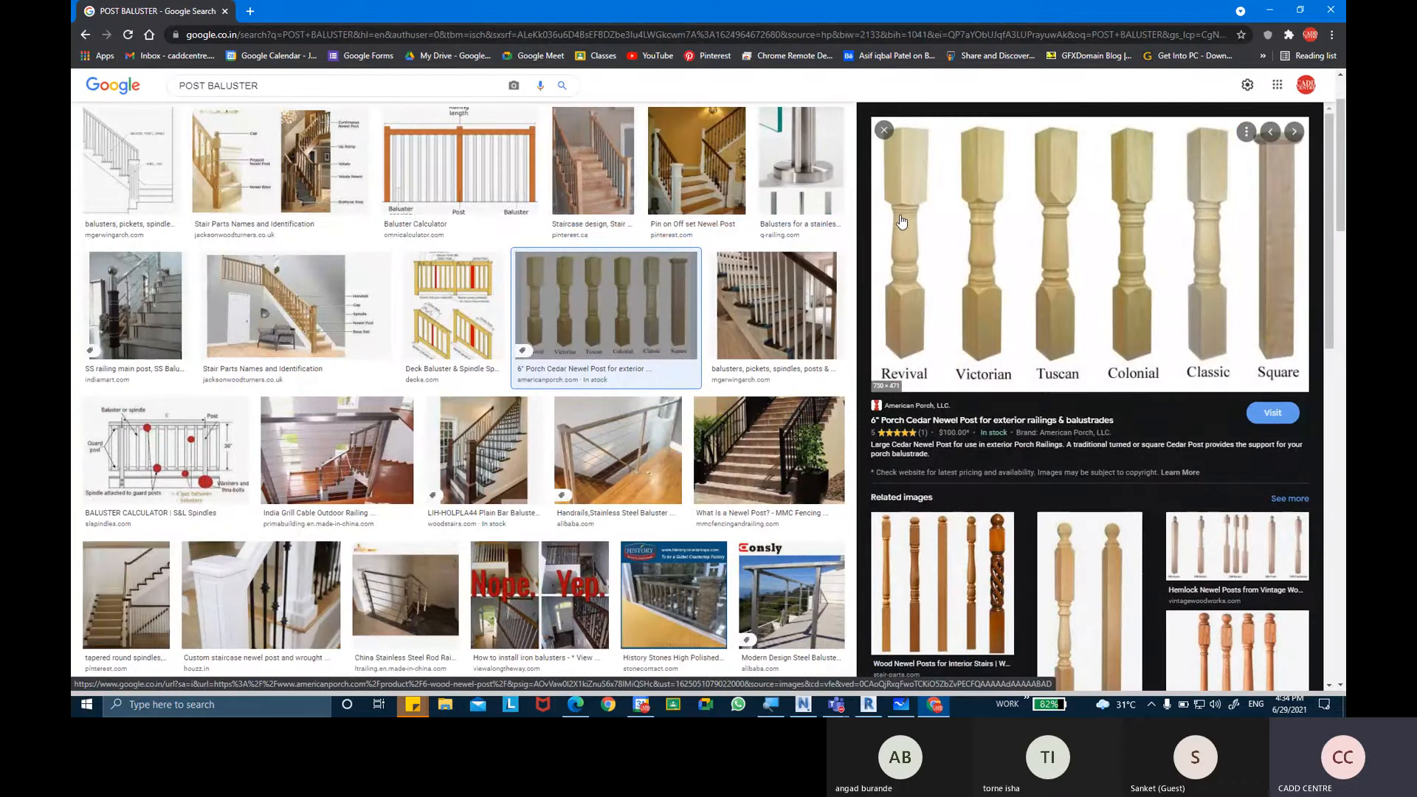
pyautogui.click(901, 221)
pyautogui.click(593, 162)
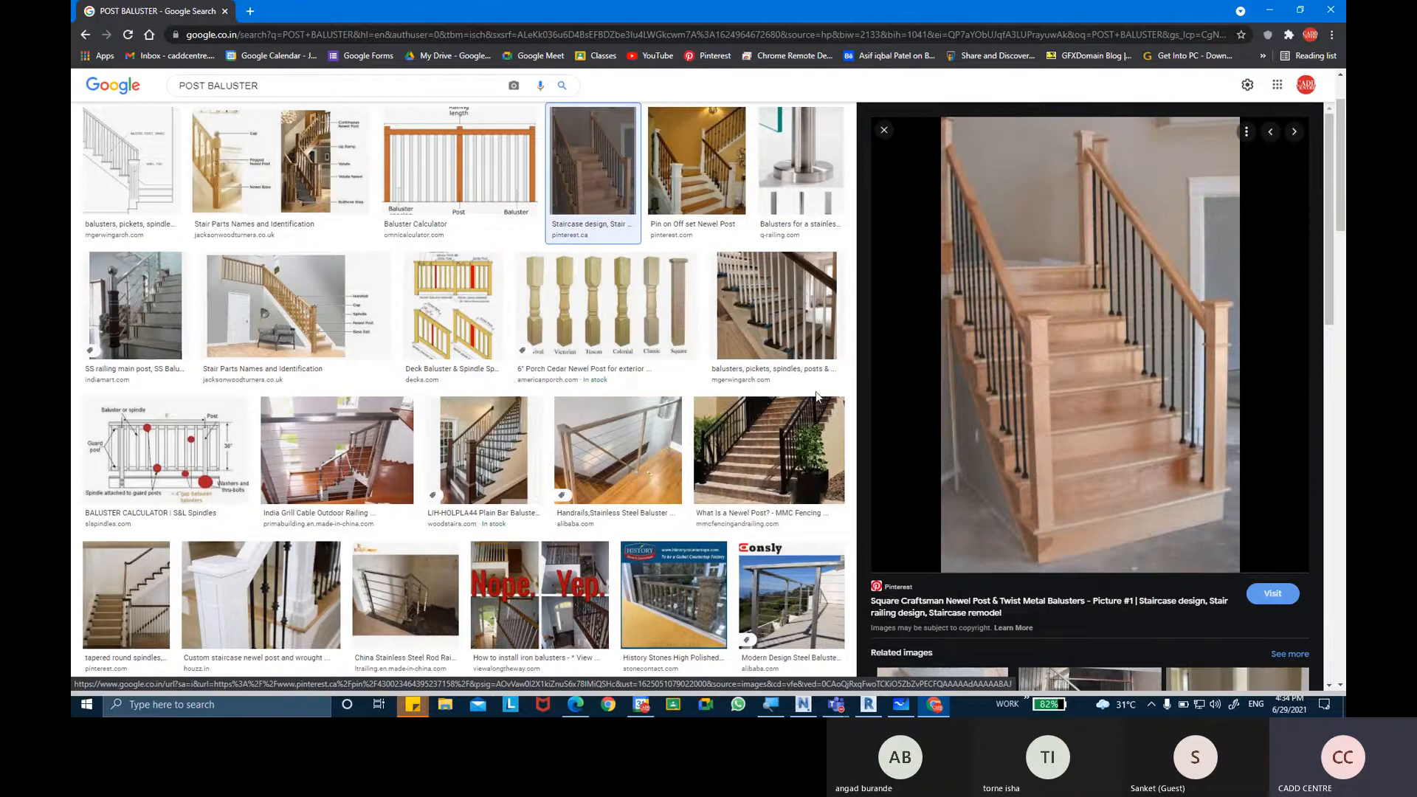
pyautogui.scroll(-5, 633, 385)
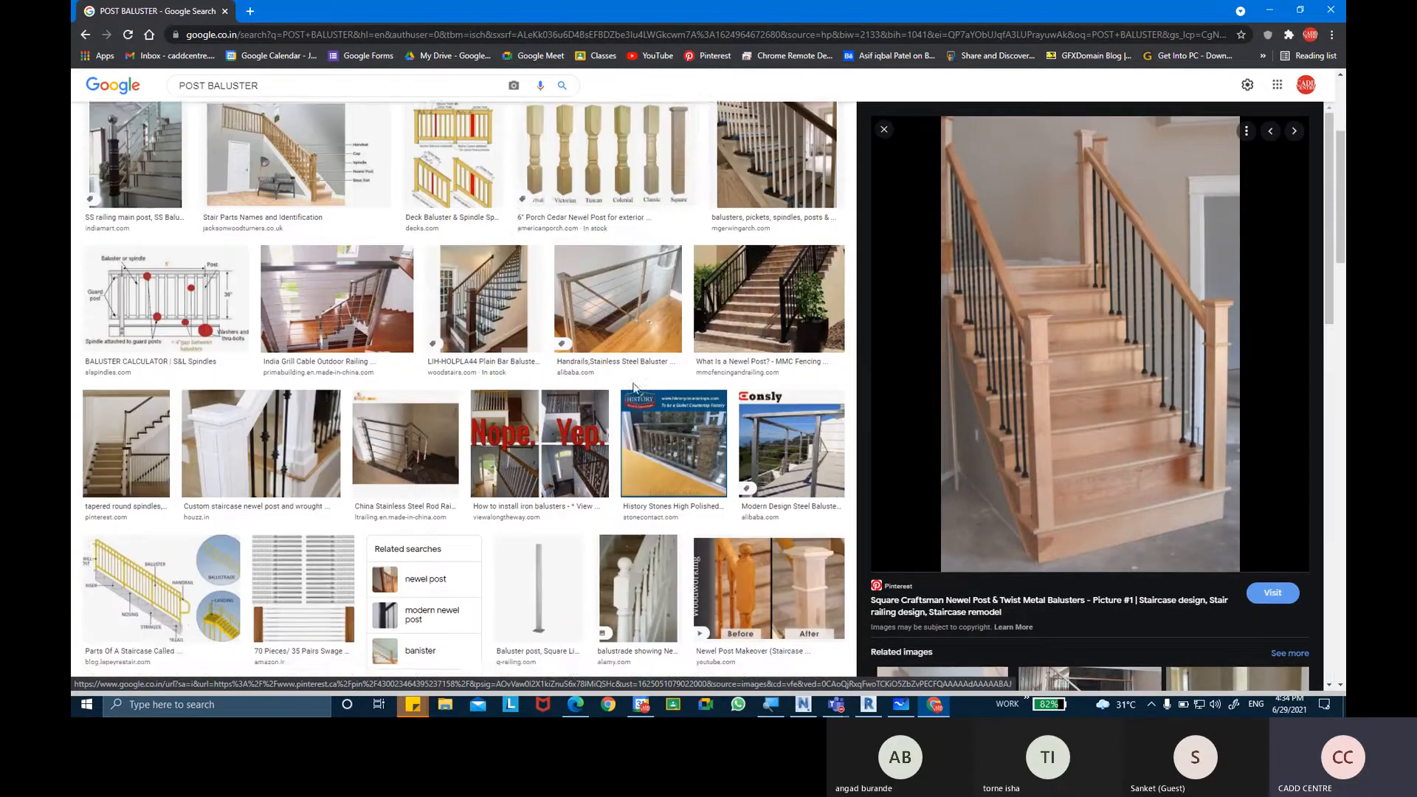
pyautogui.scroll(-2, 613, 410)
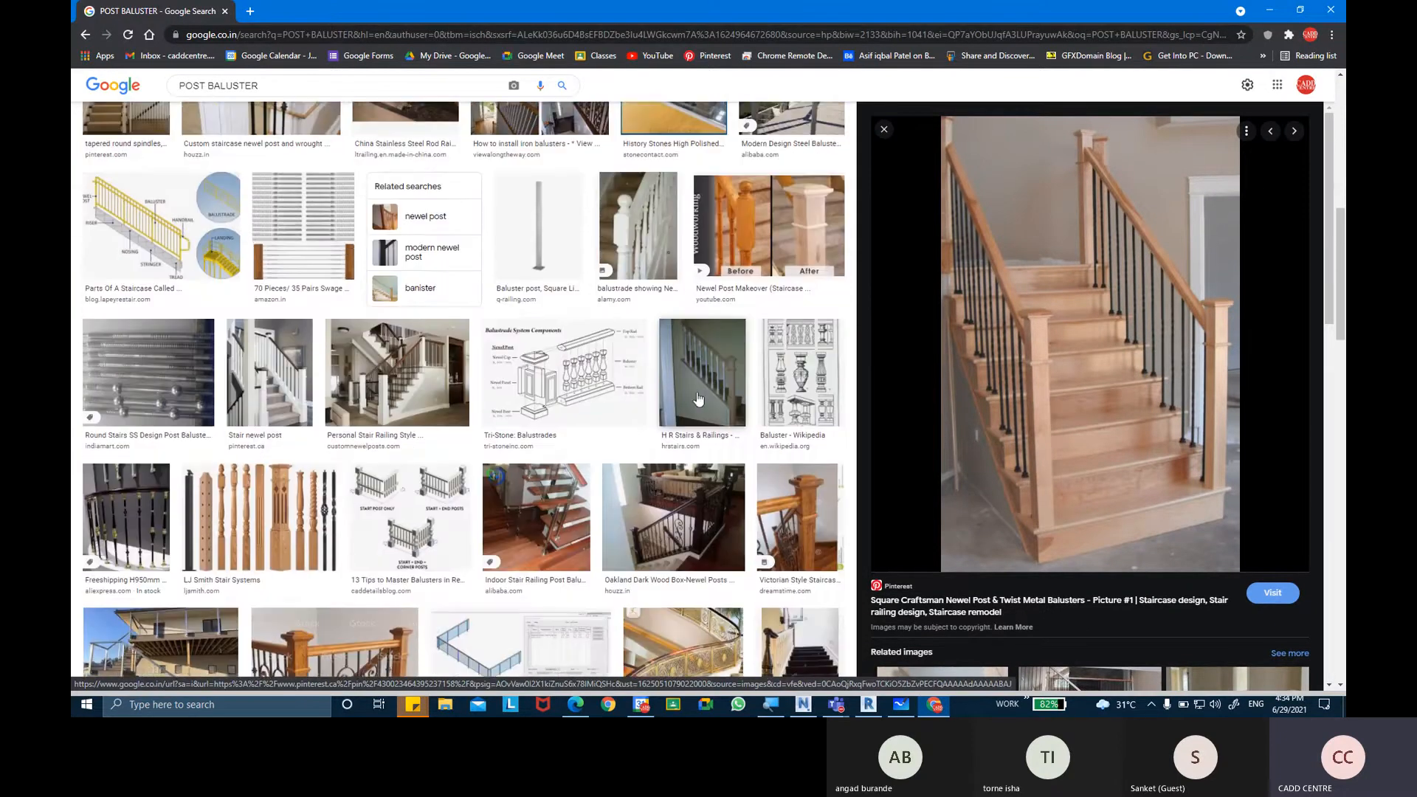
pyautogui.click(800, 435)
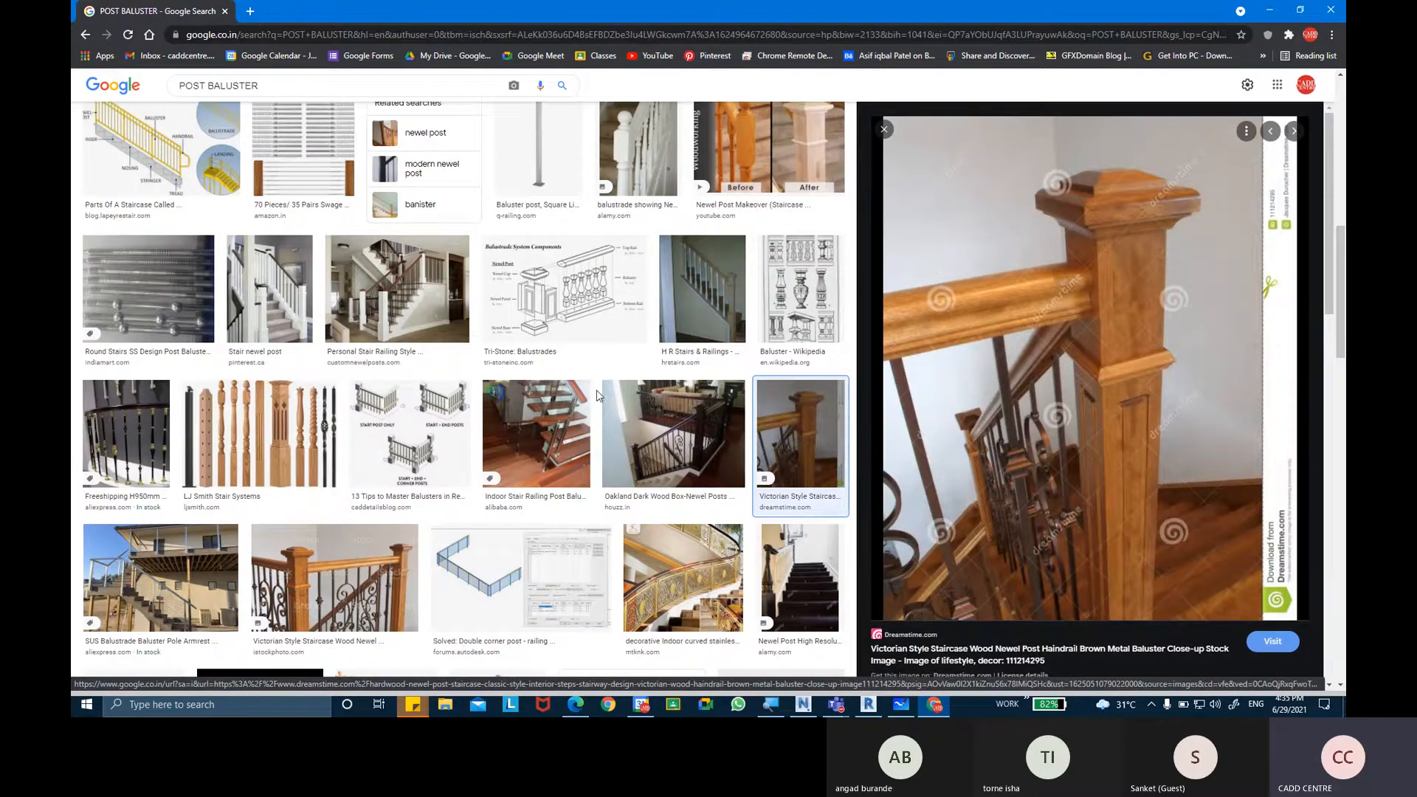
pyautogui.scroll(-3, 1102, 325)
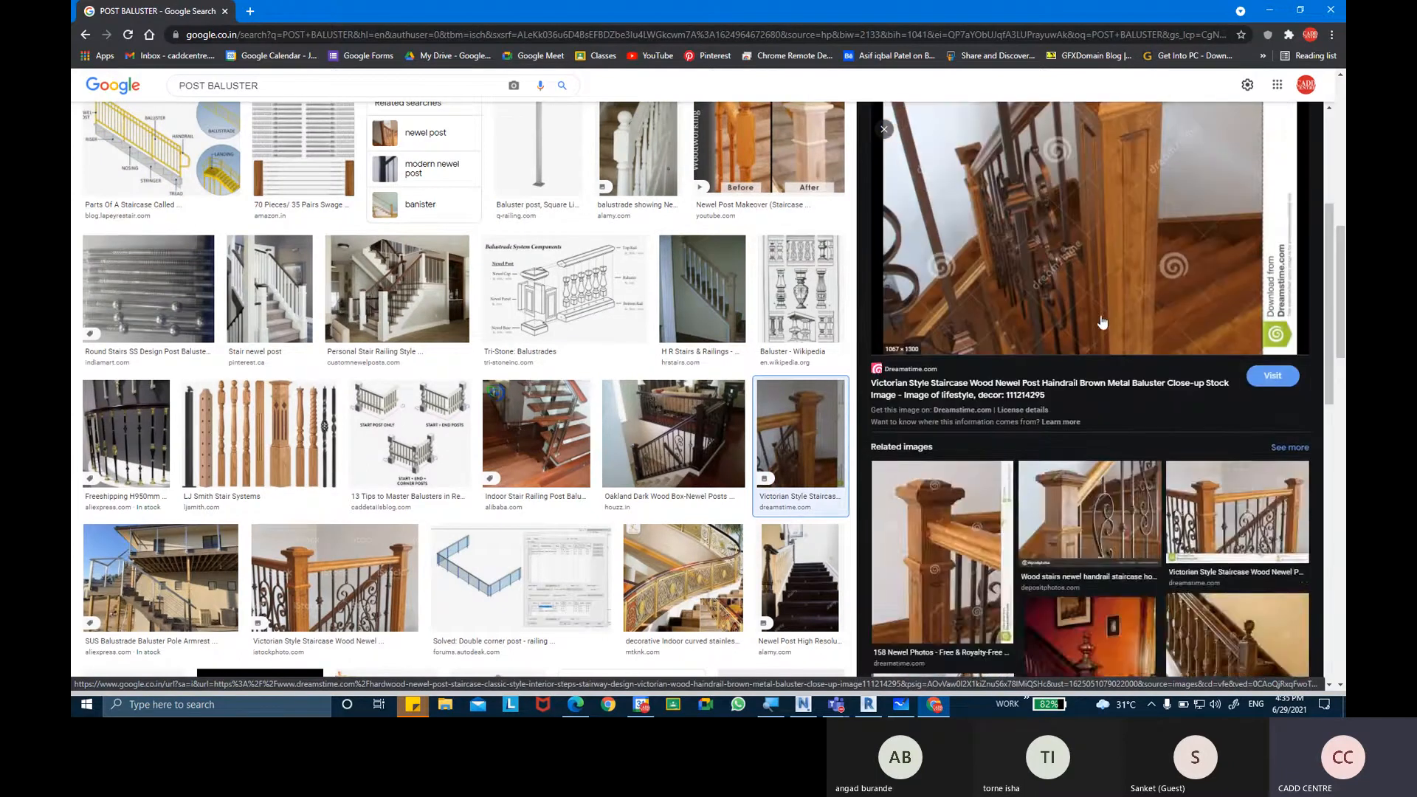
pyautogui.scroll(3, 1129, 413)
pyautogui.scroll(-1, 1114, 421)
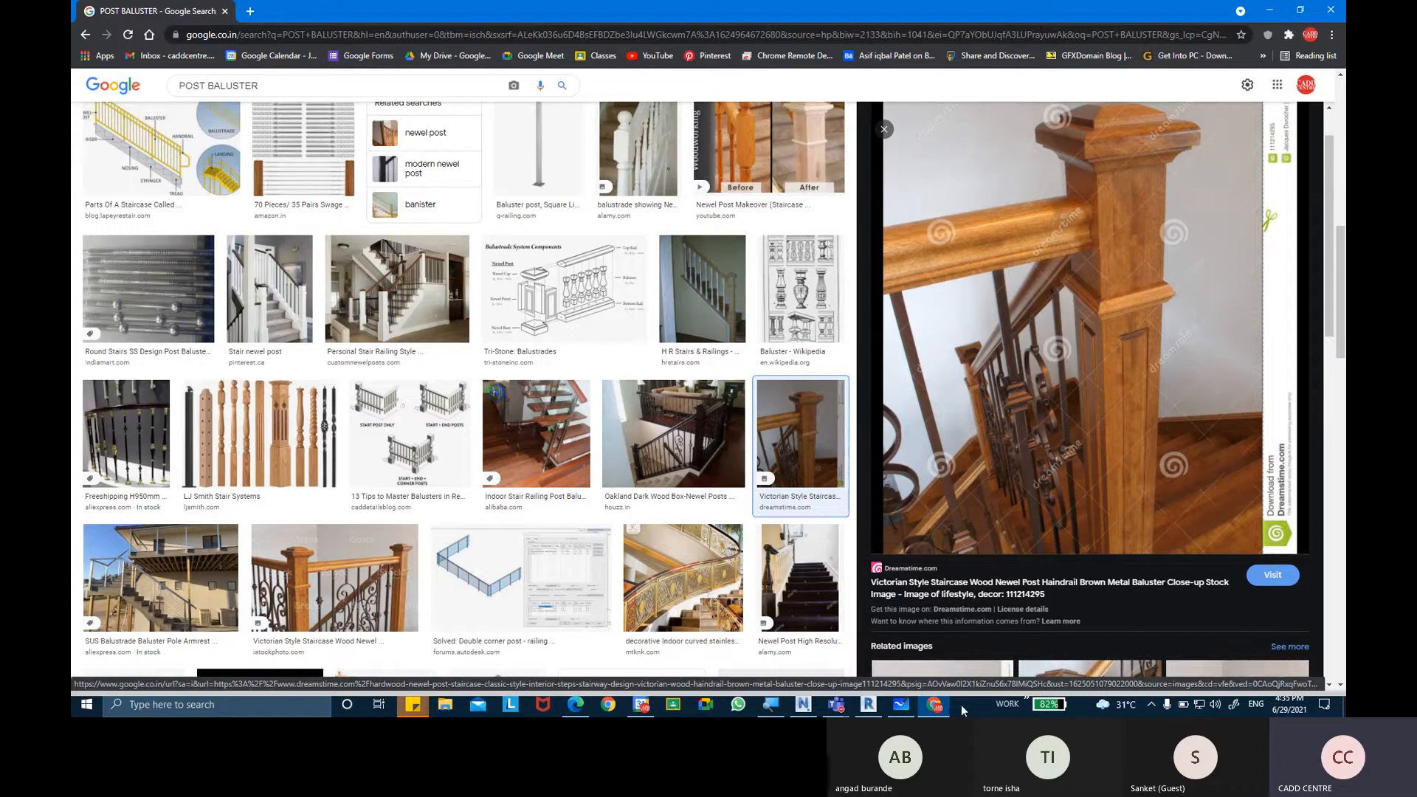
# Switch back to Autodesk Revit and examine the full Z-shaped railing in the 3D view.
pyautogui.click(869, 707)
pyautogui.moveTo(806, 214); pyautogui.dragTo(724, 330, button='middle')
pyautogui.scroll(-2, 808, 216)
pyautogui.scroll(5, 843, 197)
pyautogui.moveTo(827, 203); pyautogui.dragTo(778, 194, button='middle')
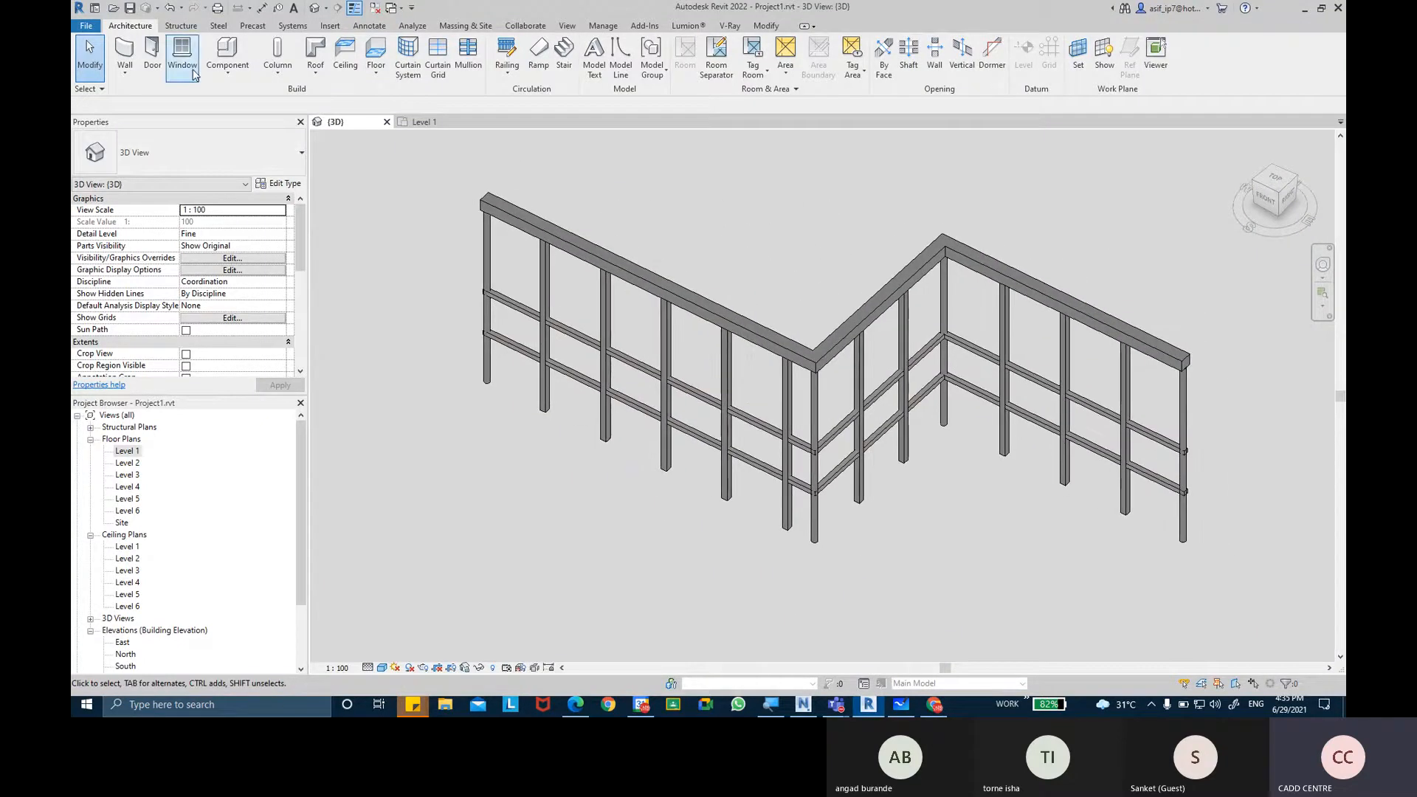
# Start a new family and open the English folder of family templates.
pyautogui.click(86, 26)
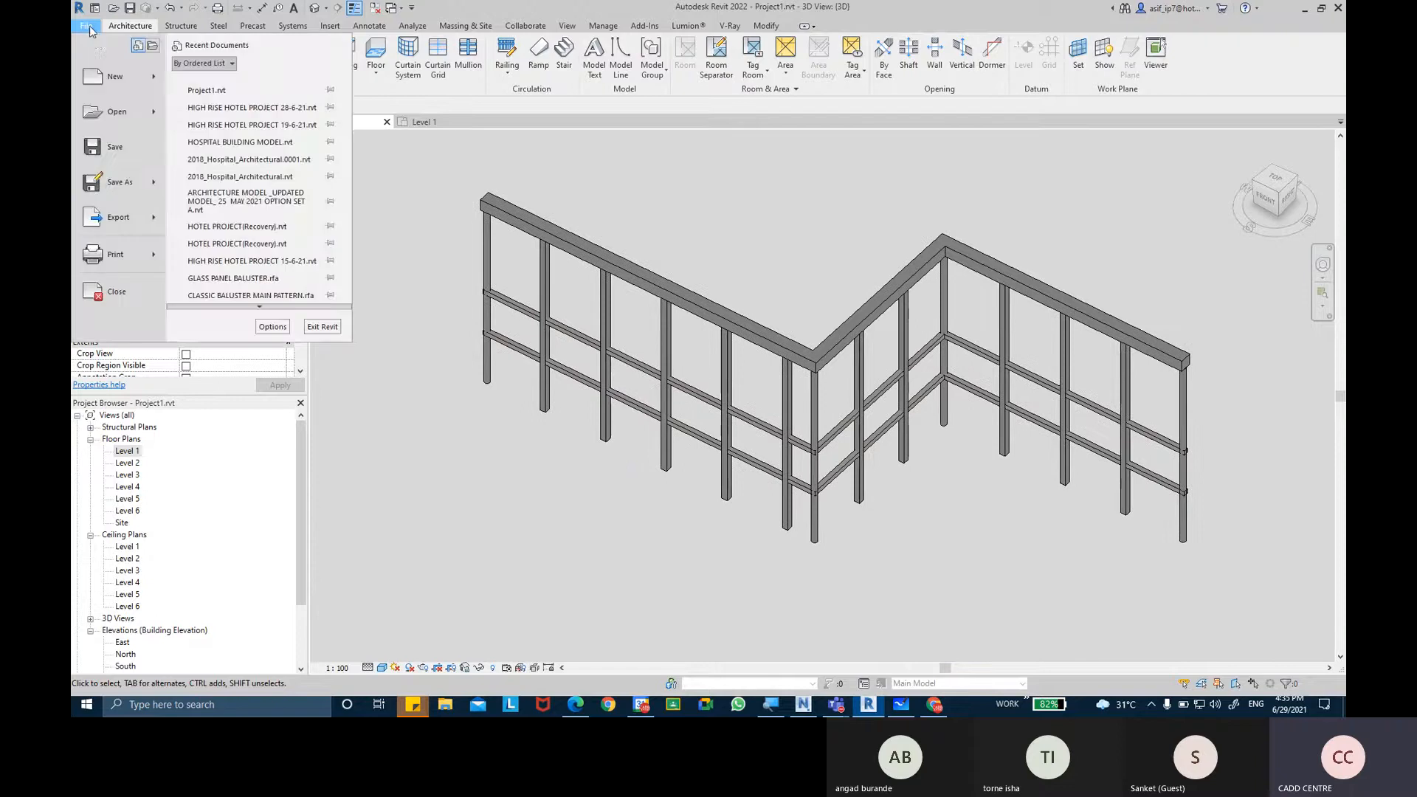
pyautogui.moveTo(107, 82)
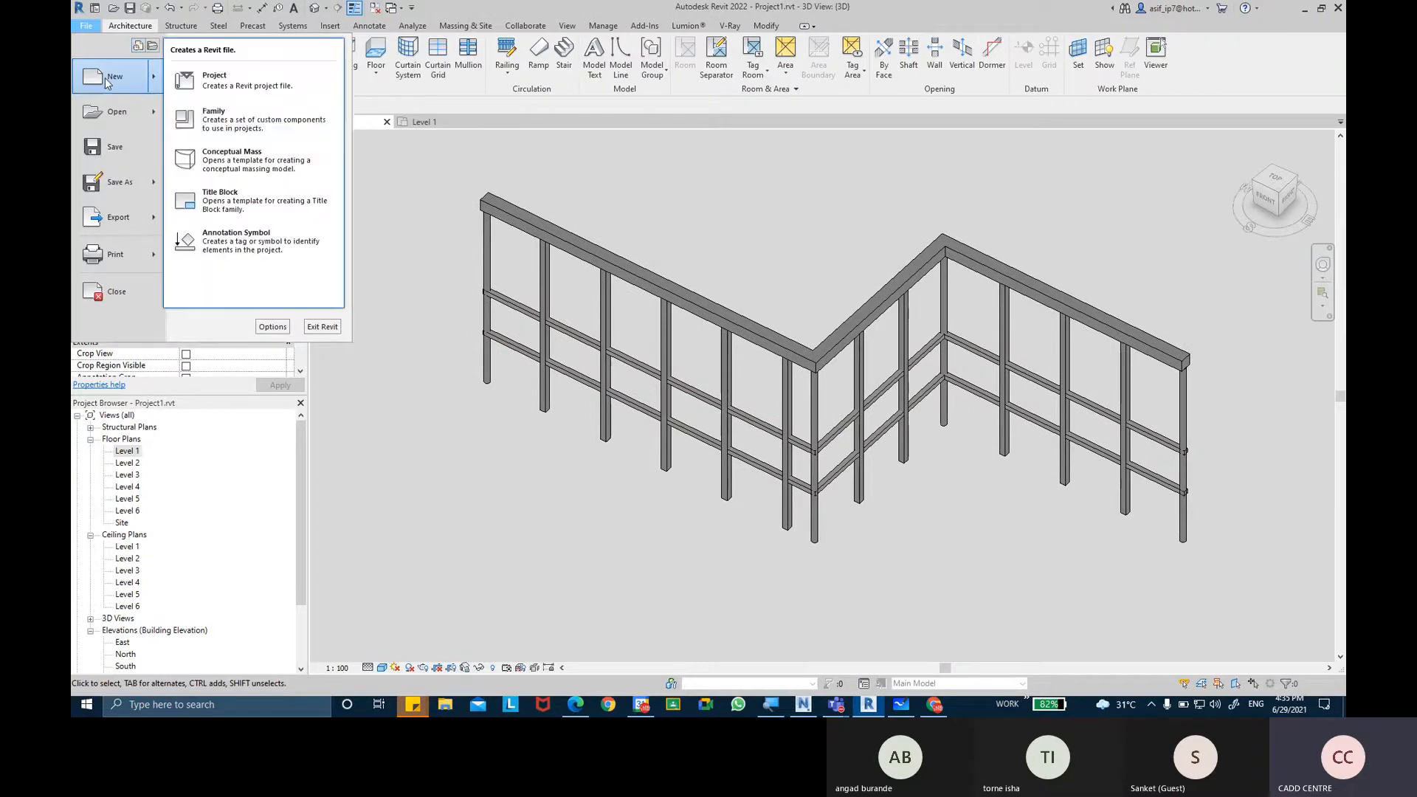
pyautogui.click(218, 121)
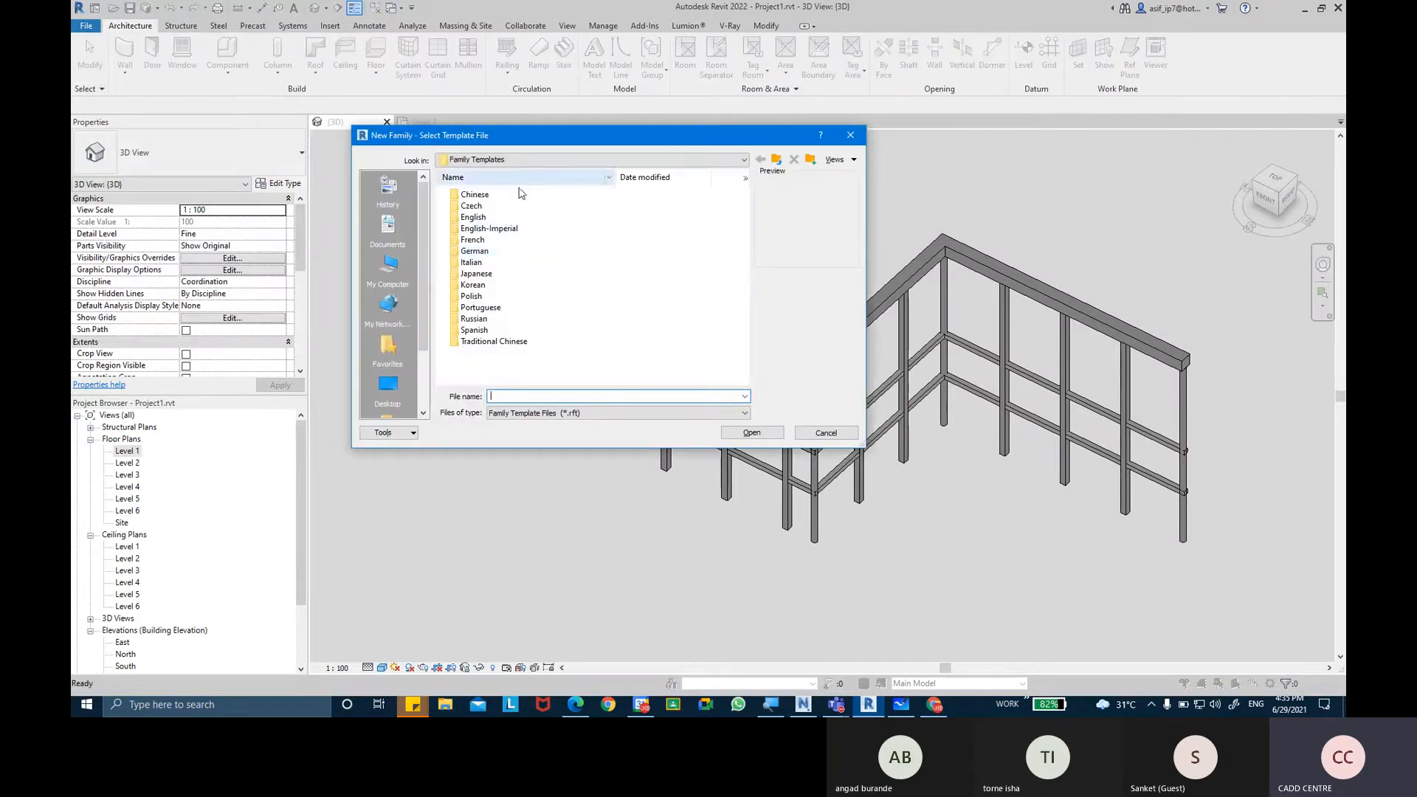
pyautogui.moveTo(418, 136); pyautogui.dragTo(460, 213)
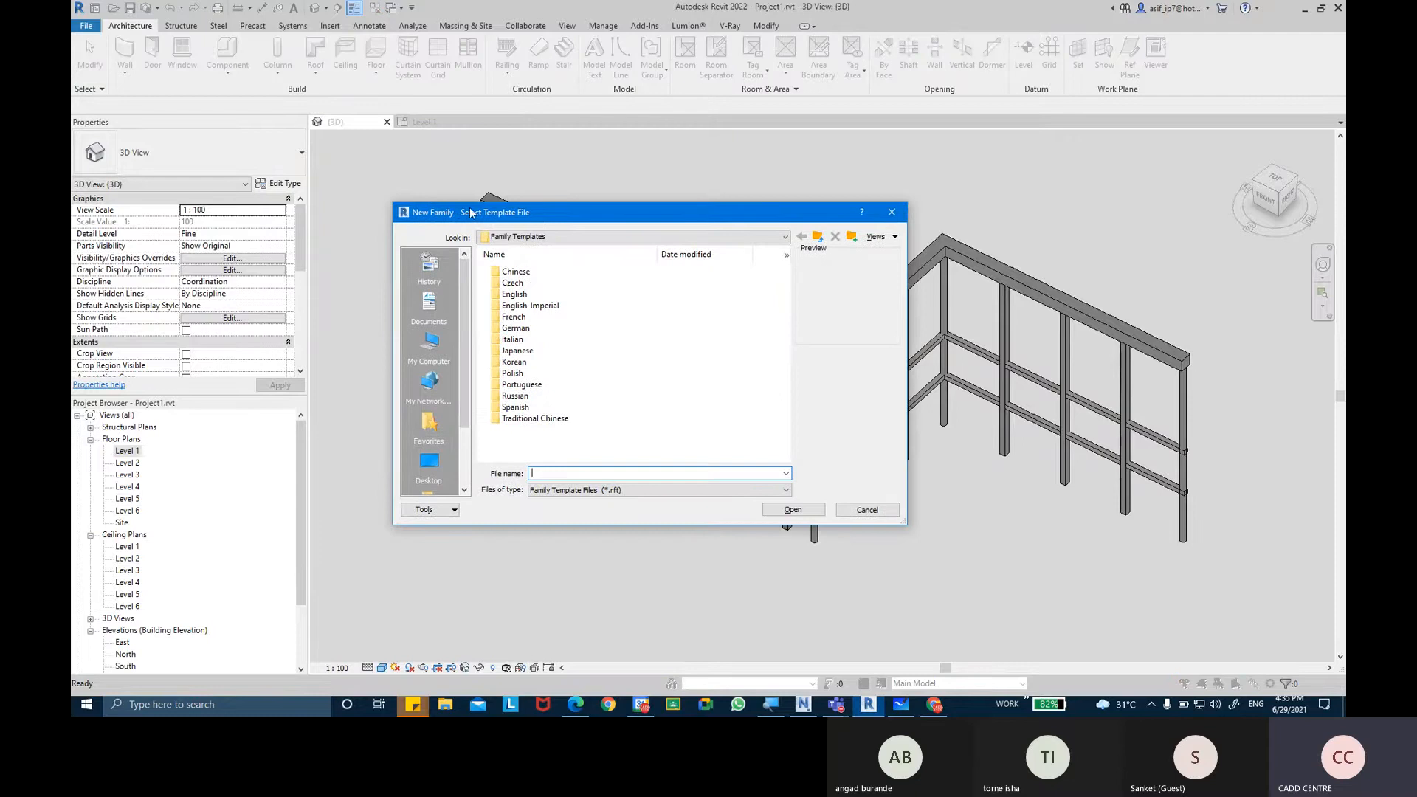
pyautogui.click(520, 295)
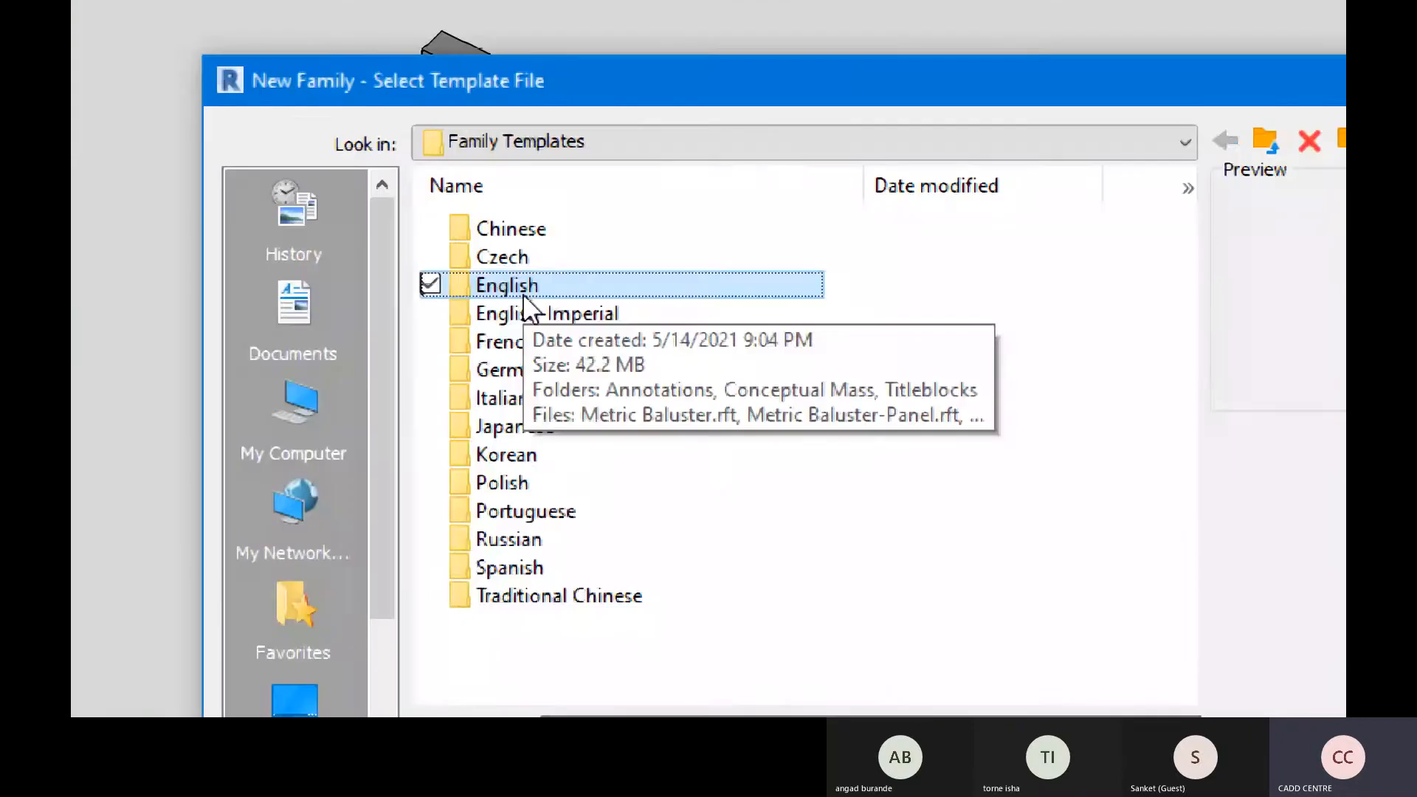
pyautogui.doubleClick(521, 295)
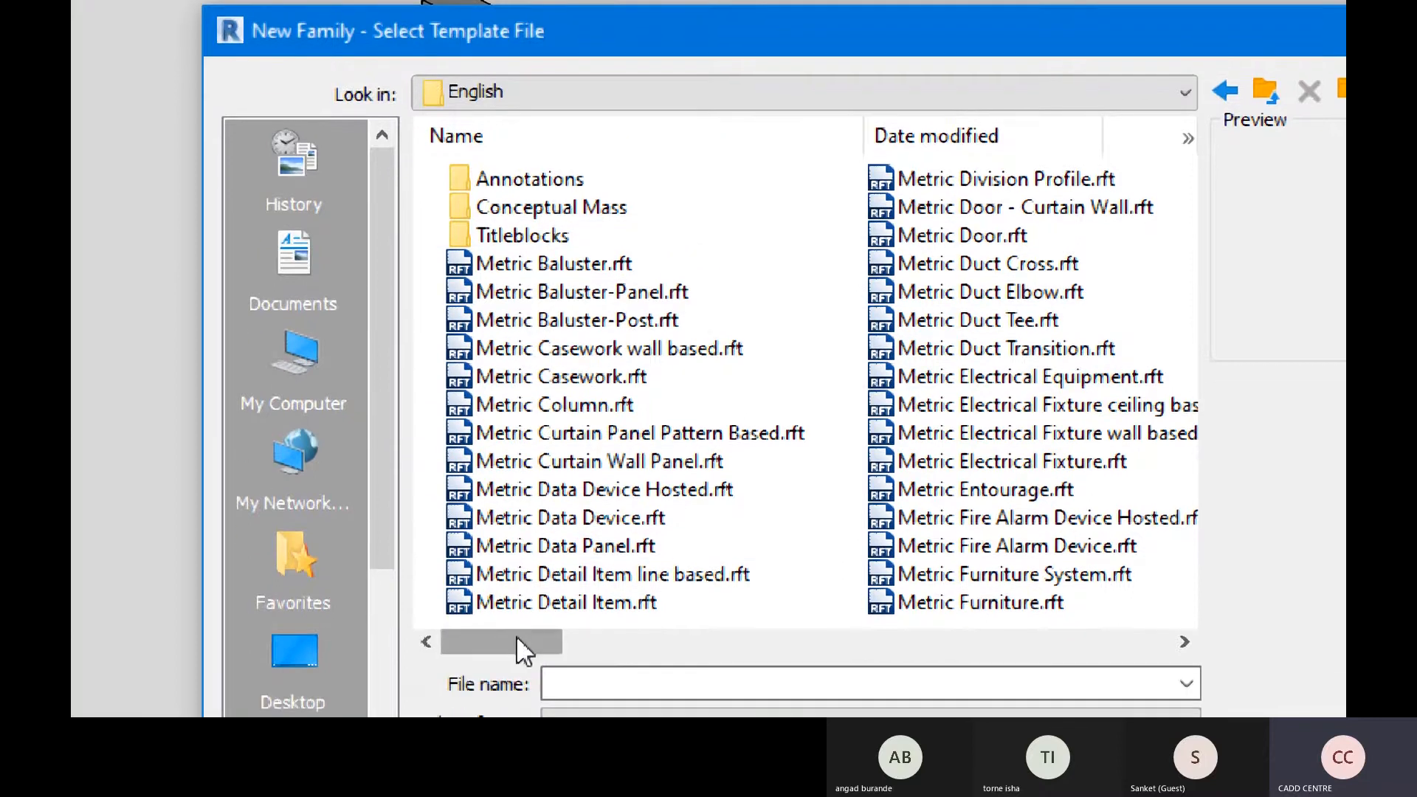
pyautogui.moveTo(516, 635)
pyautogui.mouseDown()
pyautogui.moveTo(536, 638)
pyautogui.moveTo(510, 639)
pyautogui.mouseUp()
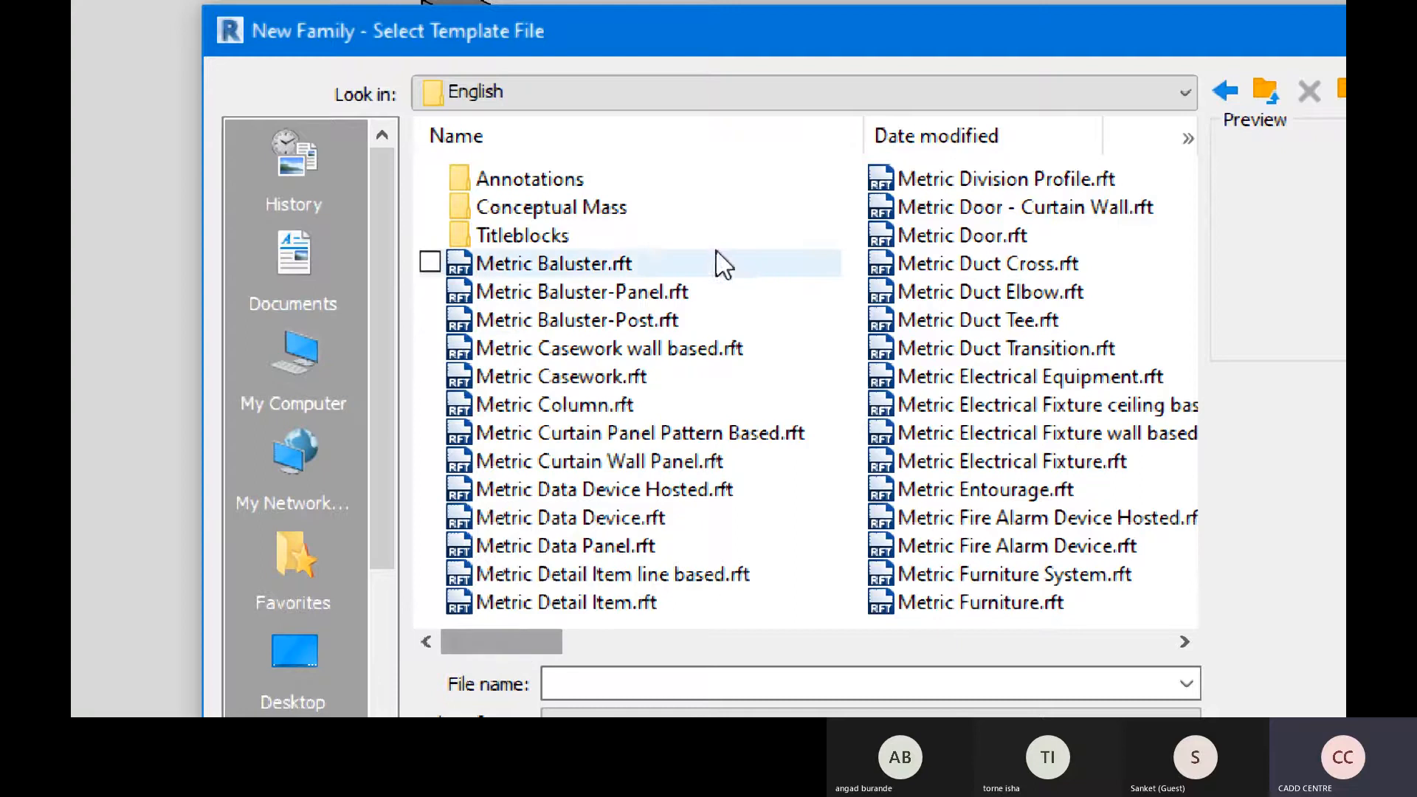
# Compare the metric baluster, panel and post templates, and create the family from Metric Baluster-Post.rft.
pyautogui.click(648, 319)
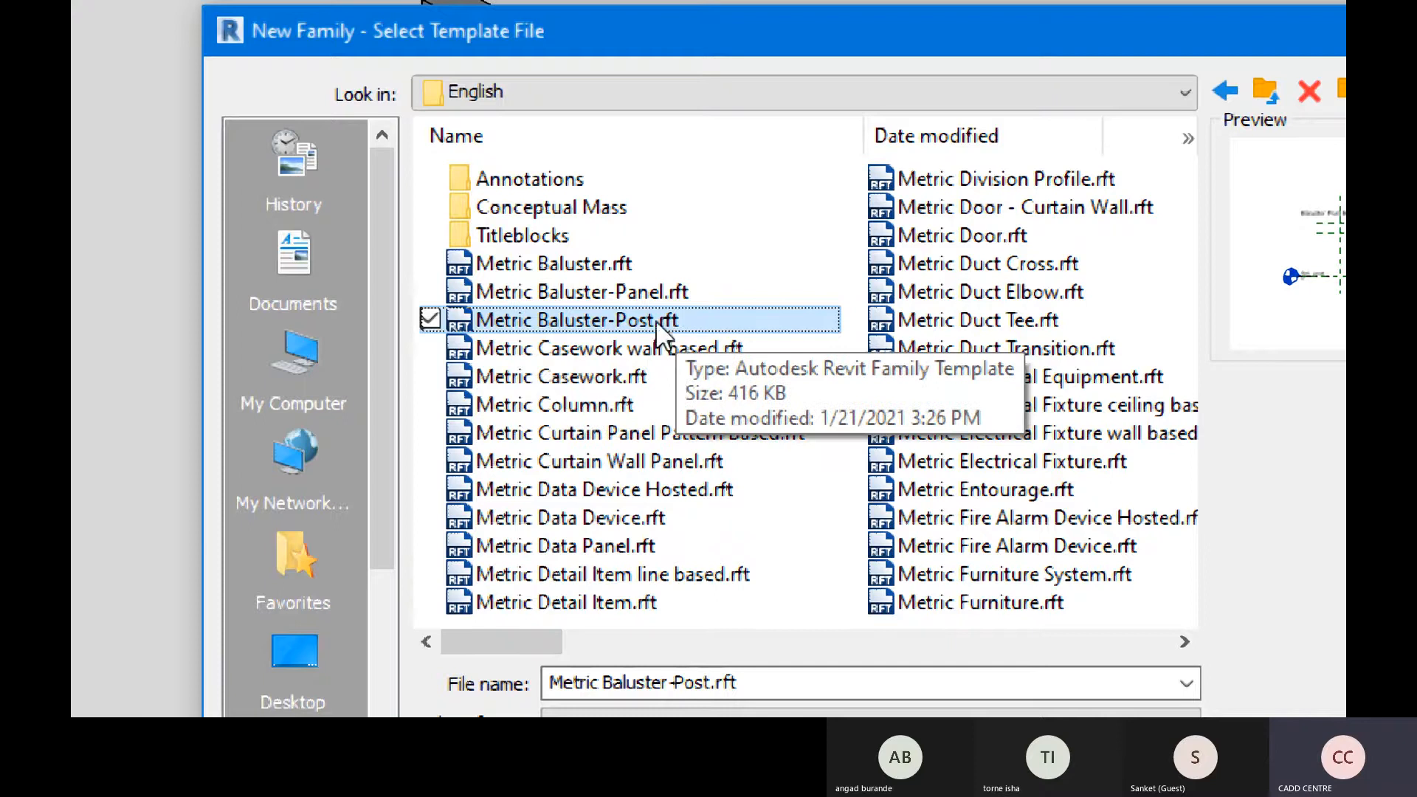
pyautogui.click(661, 263)
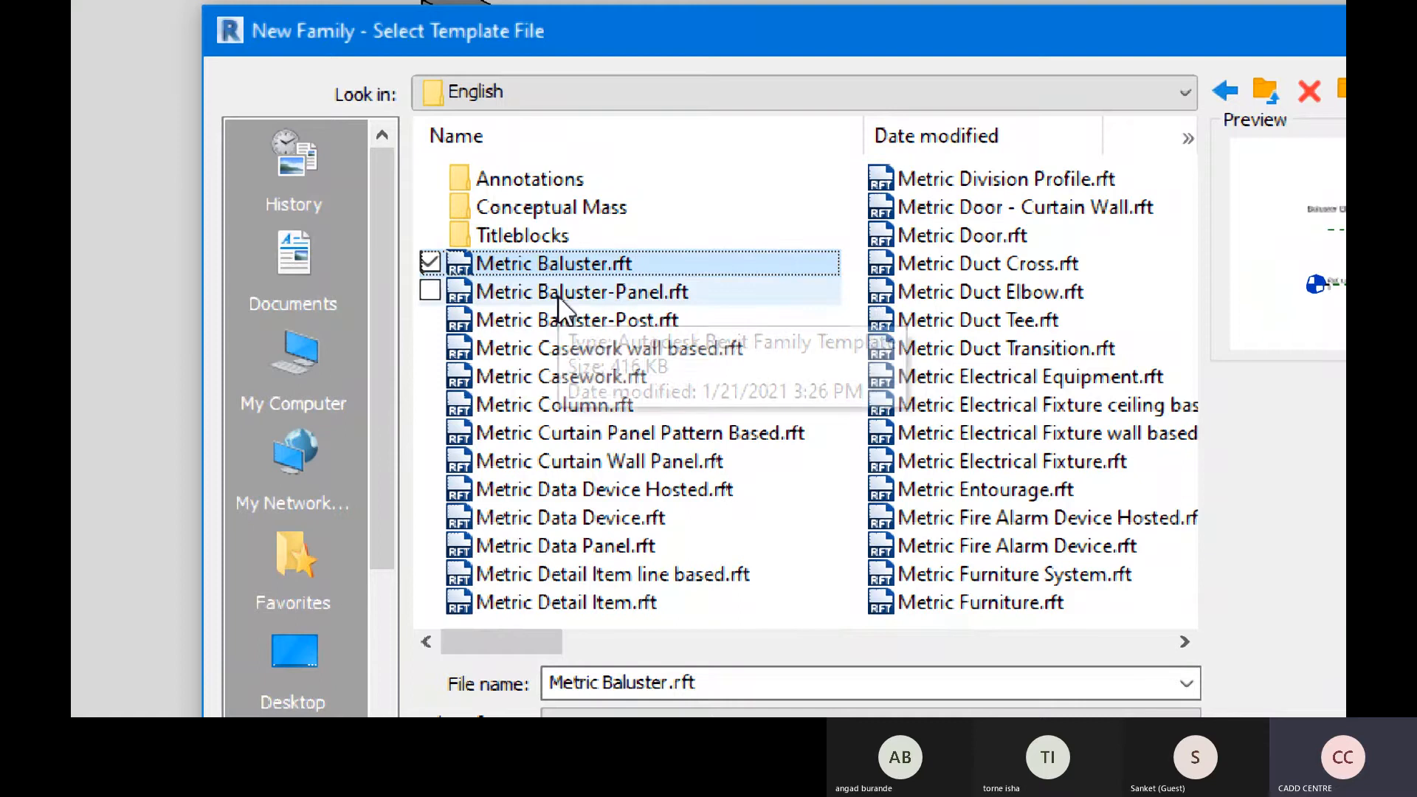
pyautogui.click(579, 294)
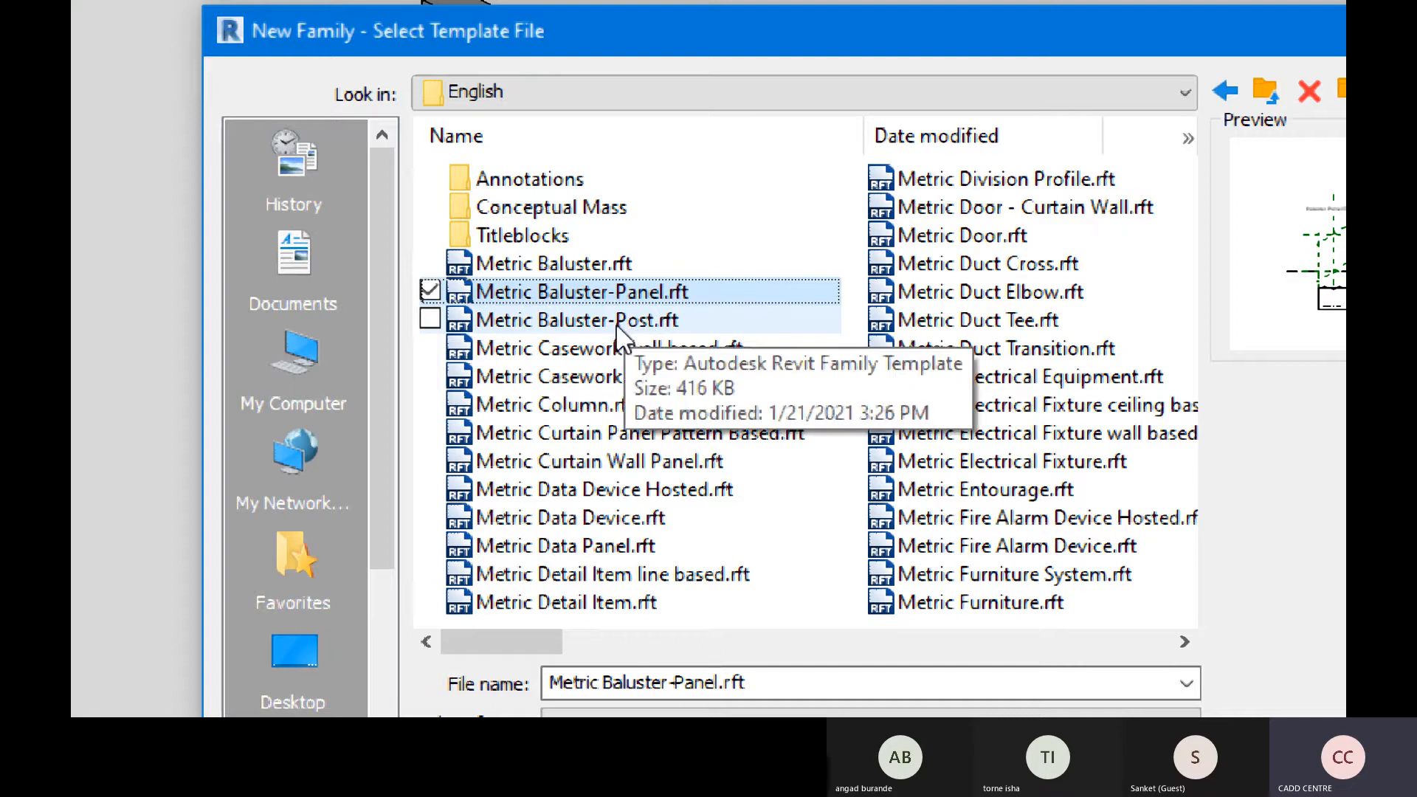
pyautogui.click(626, 323)
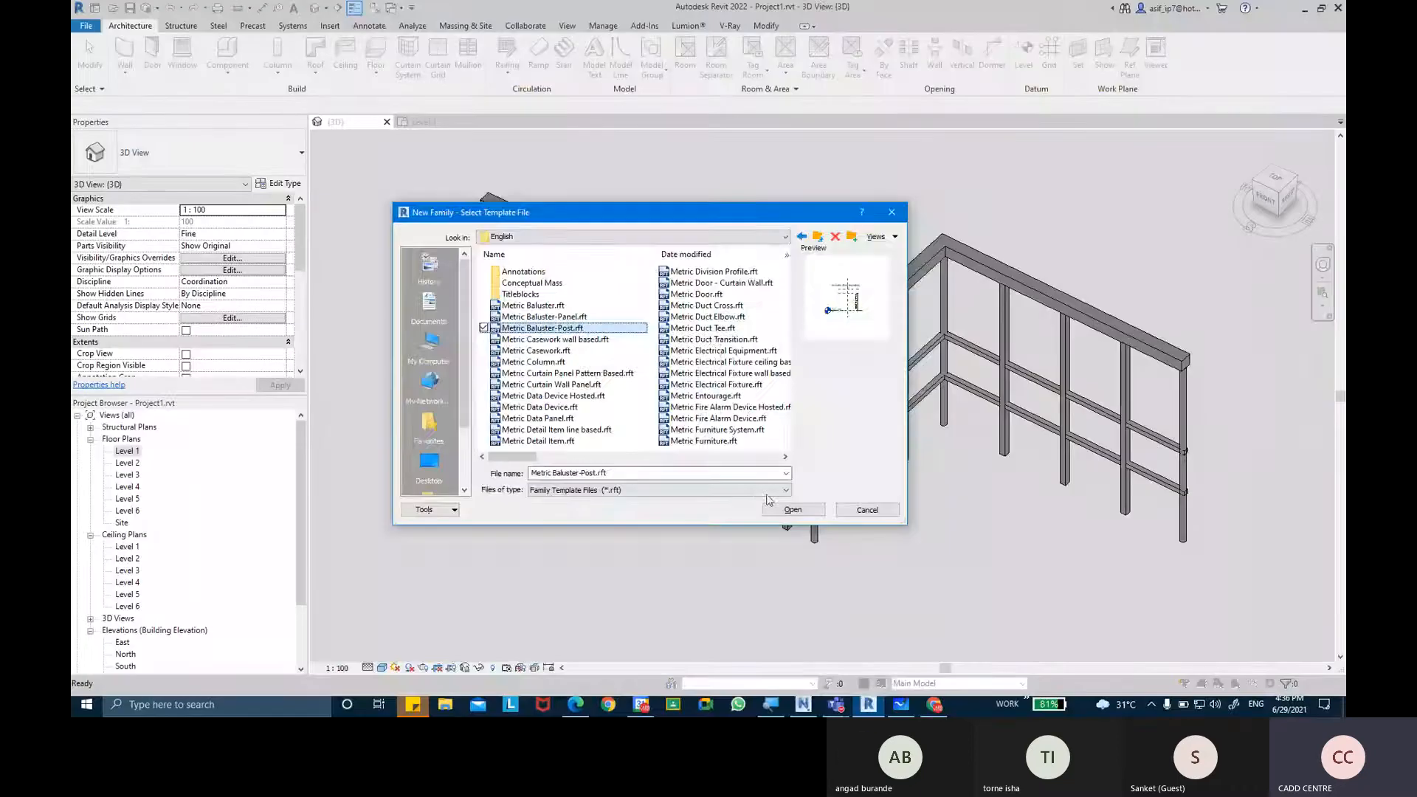
pyautogui.click(786, 507)
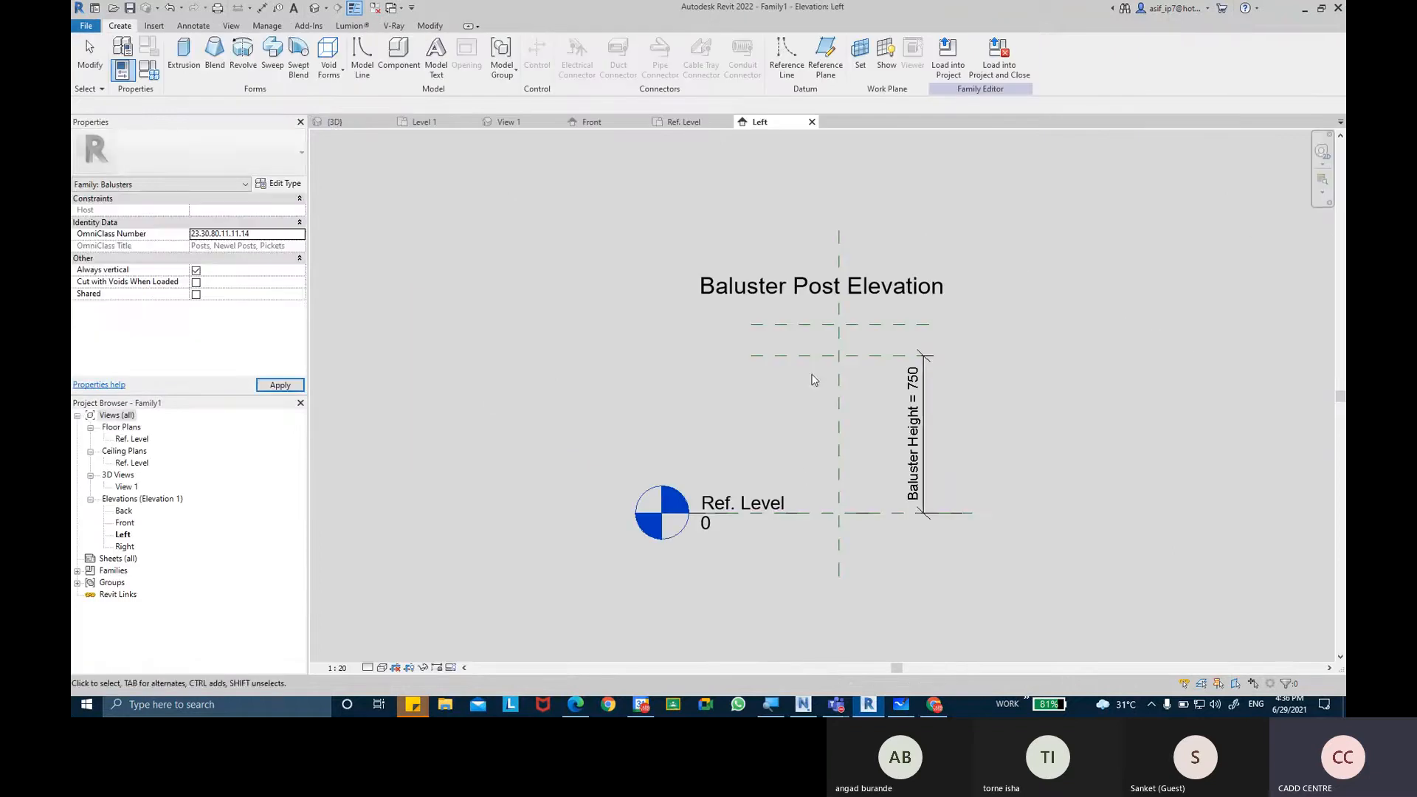
# Examine the post template's reference planes and baluster height dimension in the Left and Front elevations, ending in the Left elevation.
pyautogui.moveTo(813, 379); pyautogui.dragTo(713, 330, button='middle')
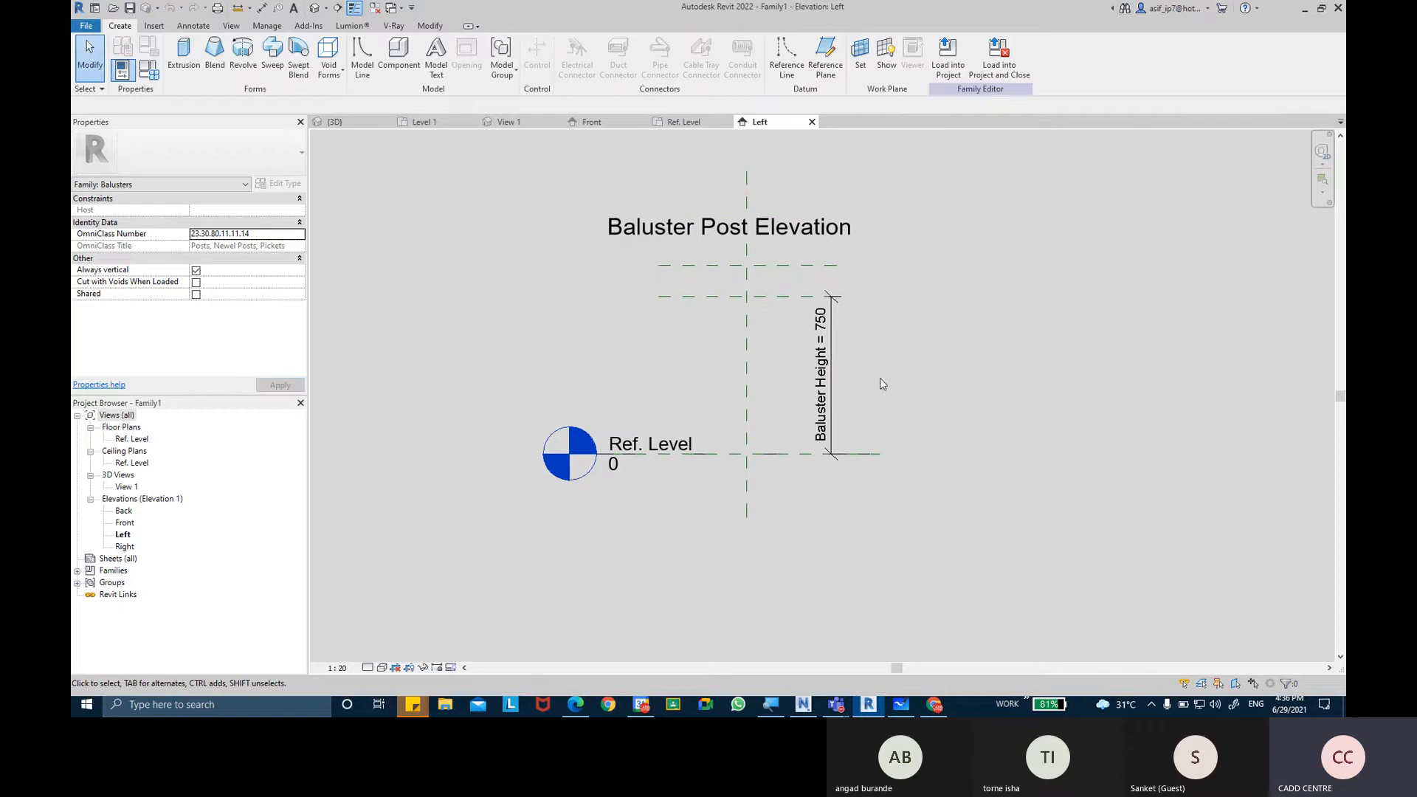
pyautogui.scroll(3, 880, 377)
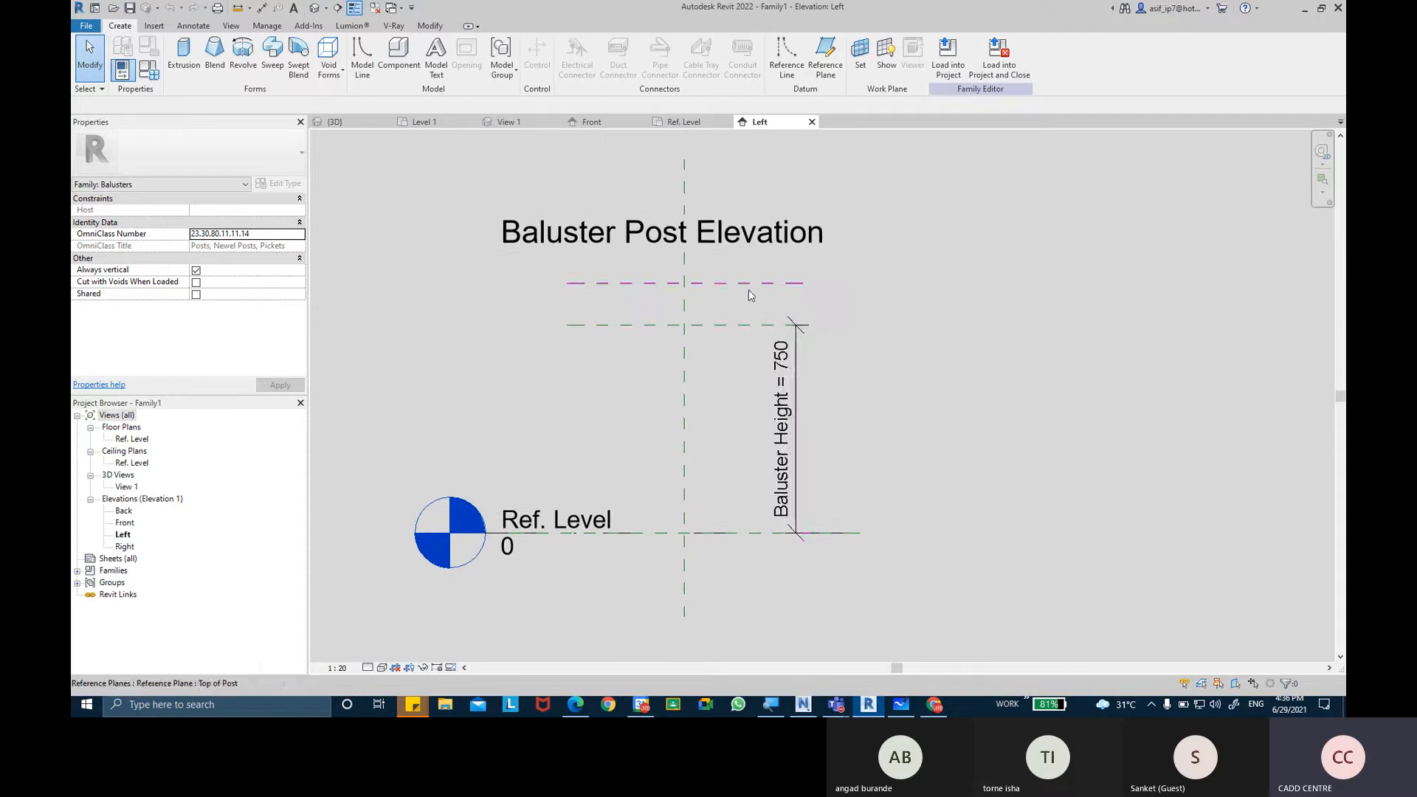
pyautogui.scroll(1, 756, 329)
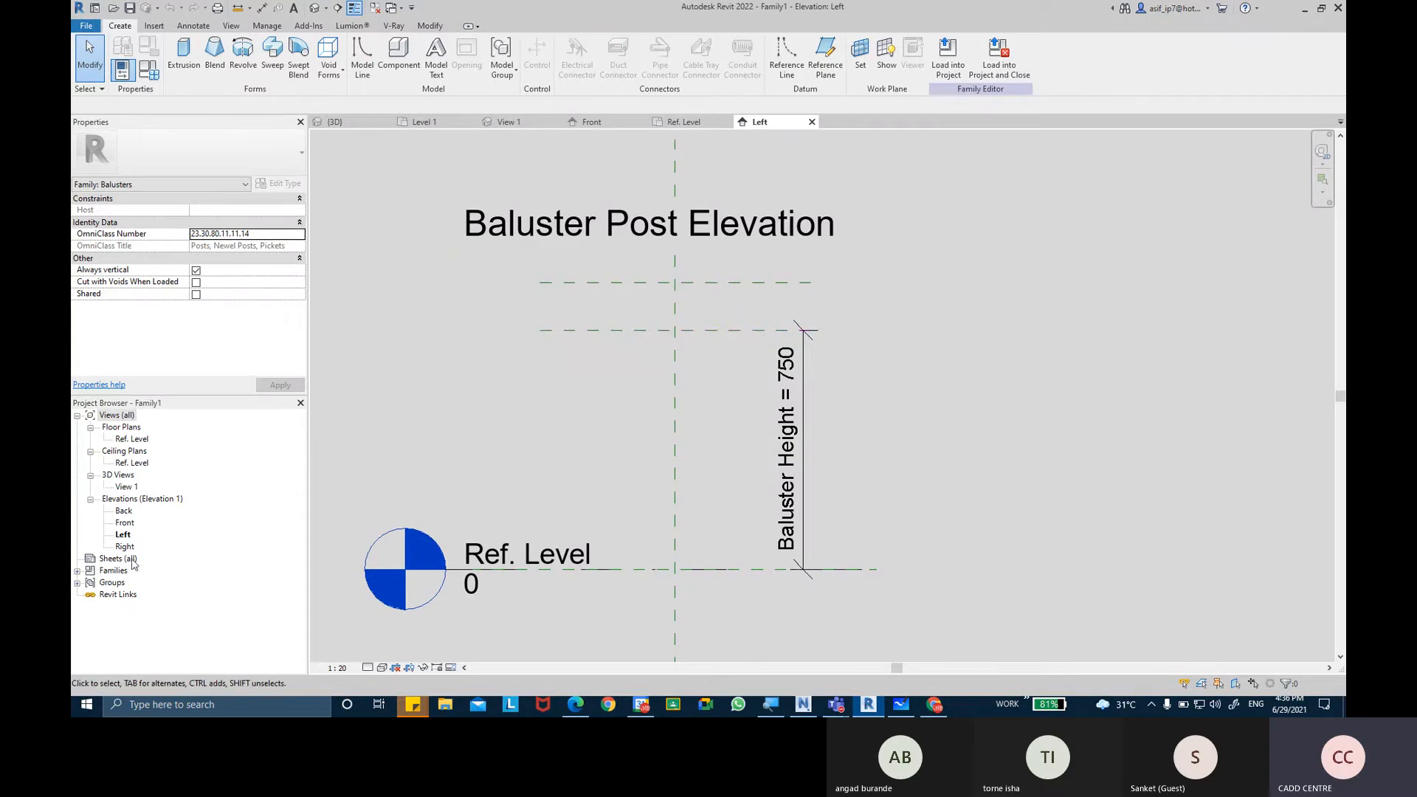
pyautogui.doubleClick(125, 523)
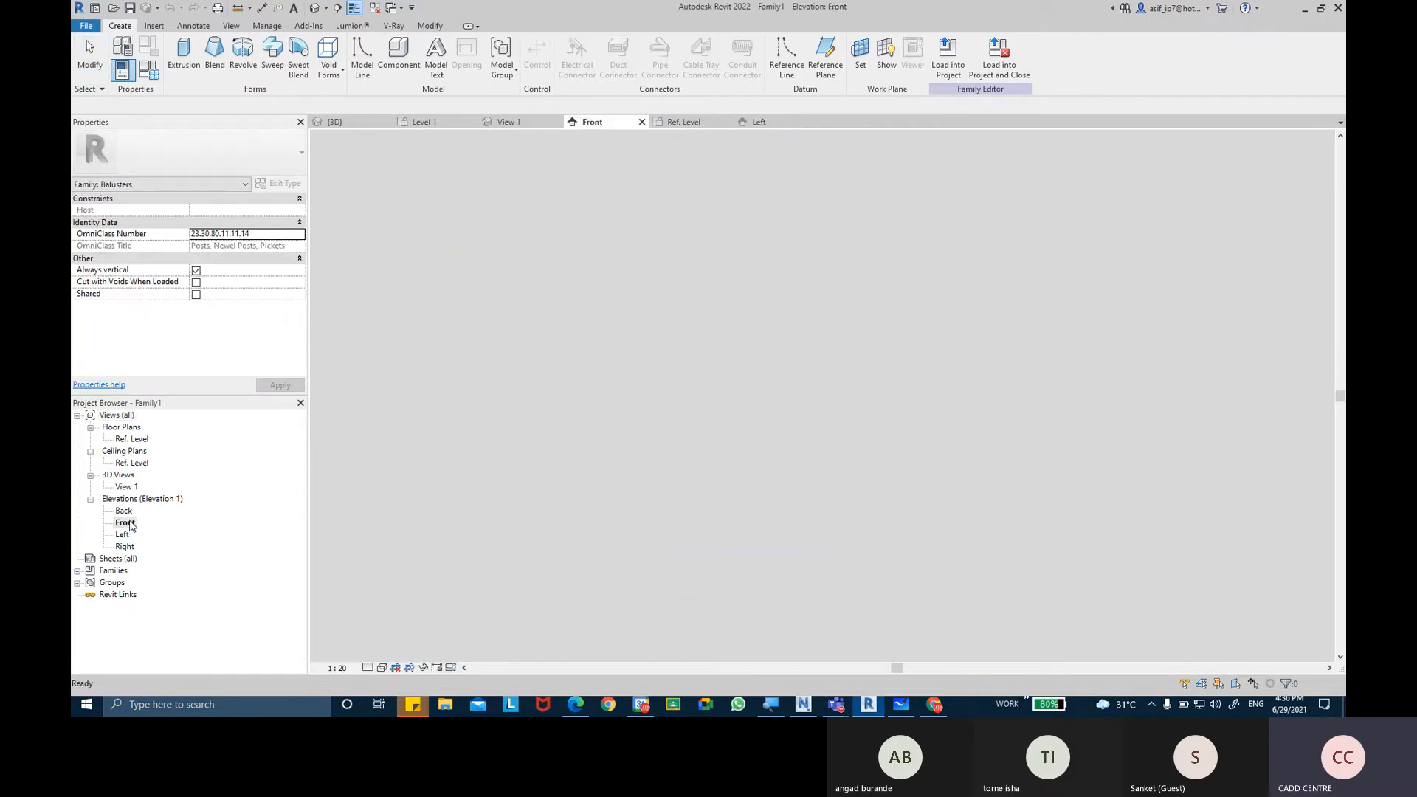
pyautogui.doubleClick(126, 535)
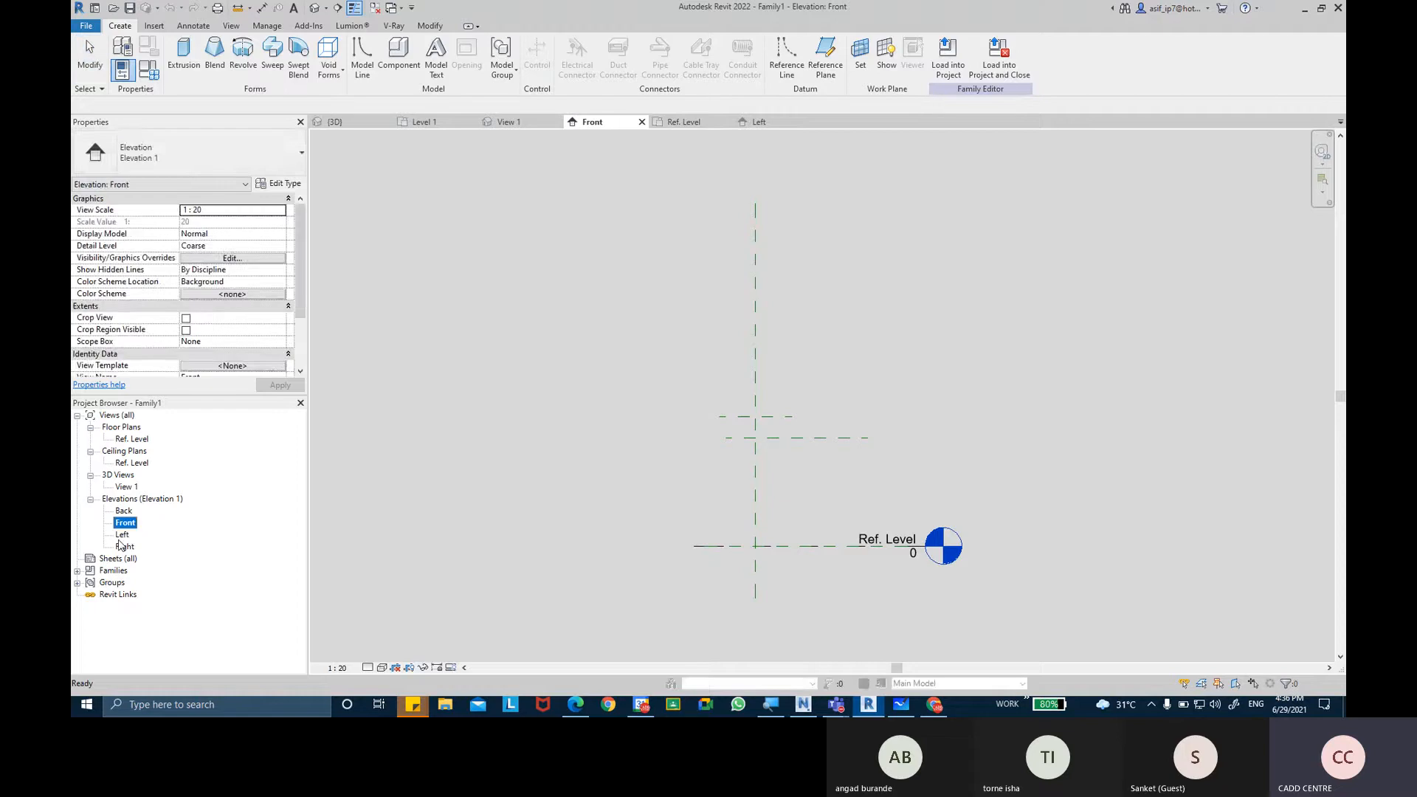
pyautogui.moveTo(481, 411); pyautogui.dragTo(471, 390, button='middle')
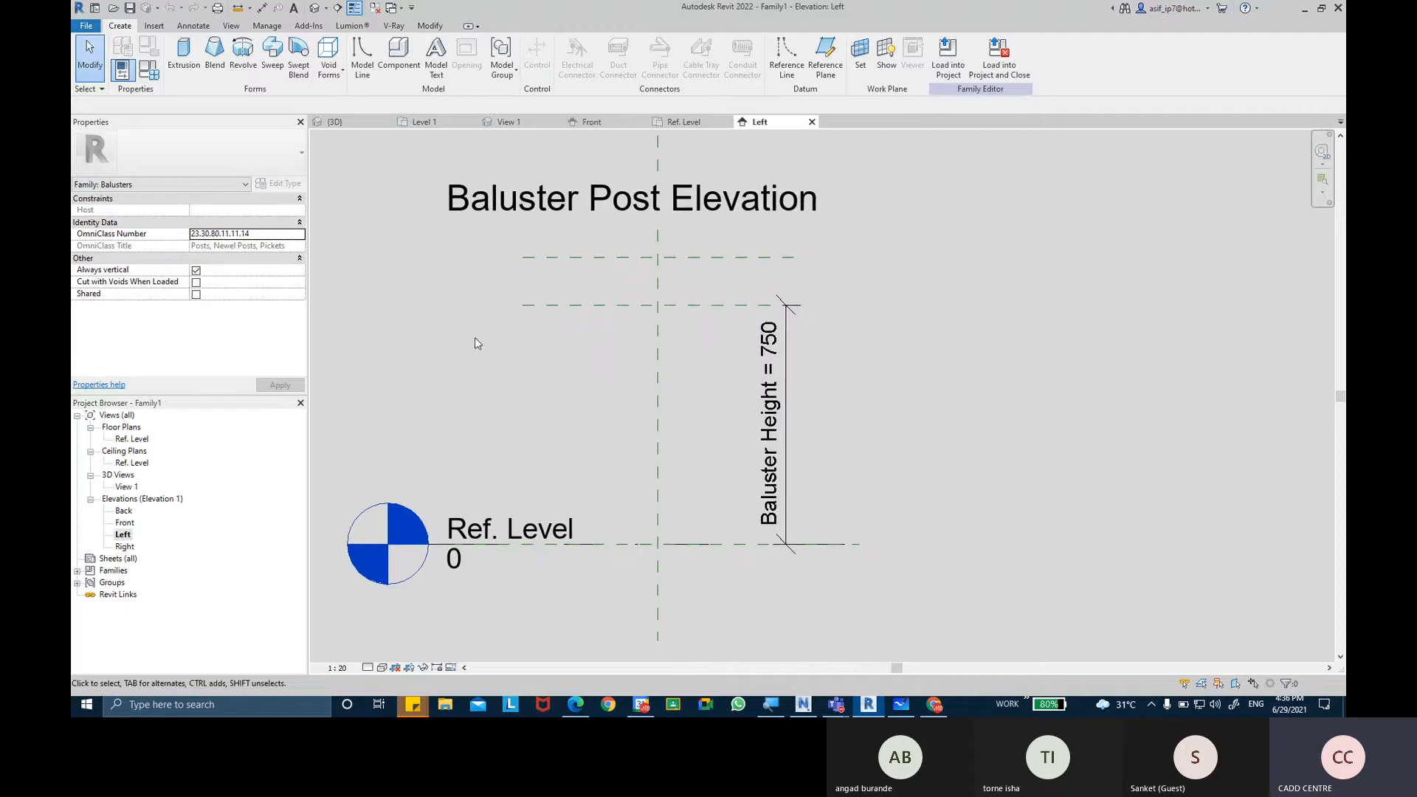
# Switch to Google Chrome to consult the Victorian wood newel post image.
pyautogui.click(937, 705)
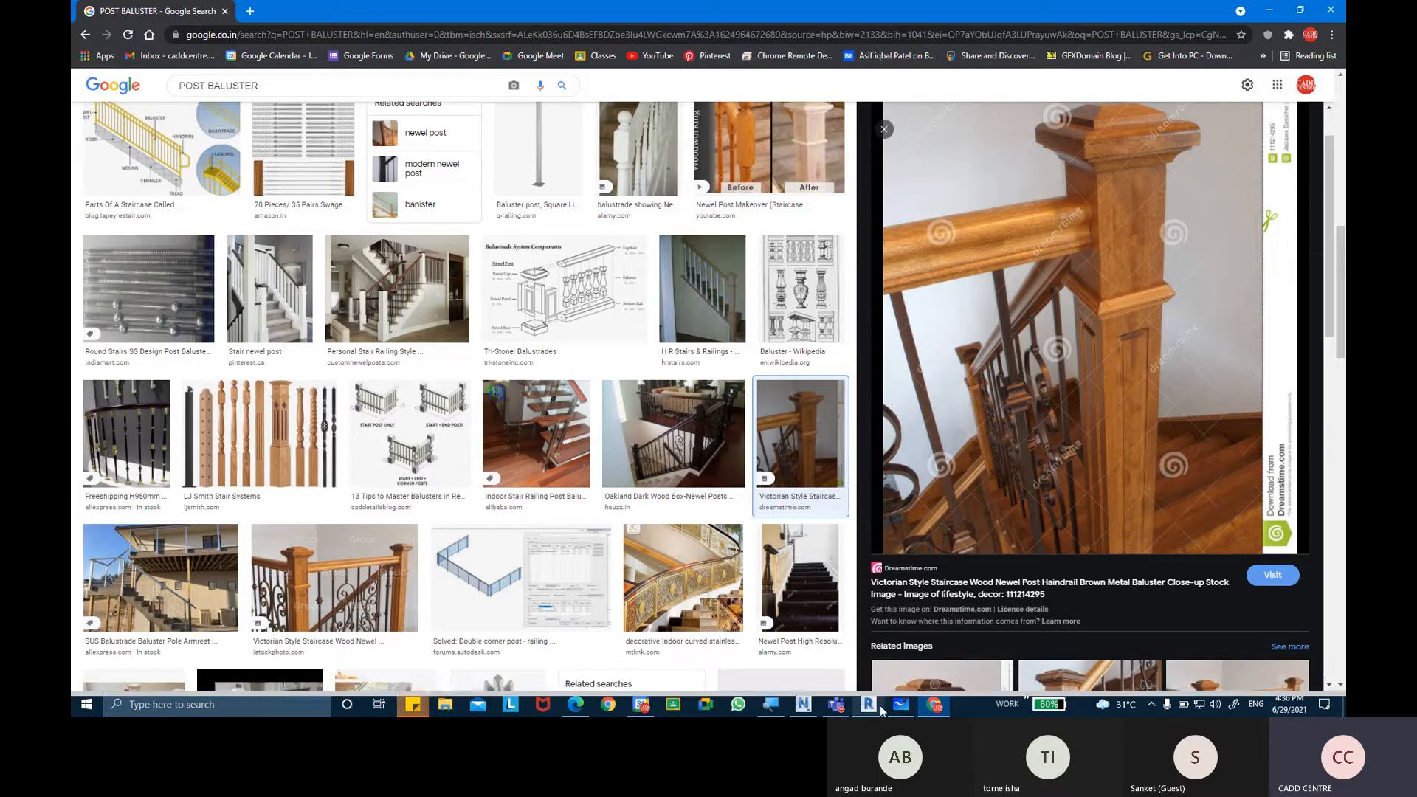
# Switch back to Revit and open the Ref. Level floor plan of the post family.
pyautogui.moveTo(882, 711)
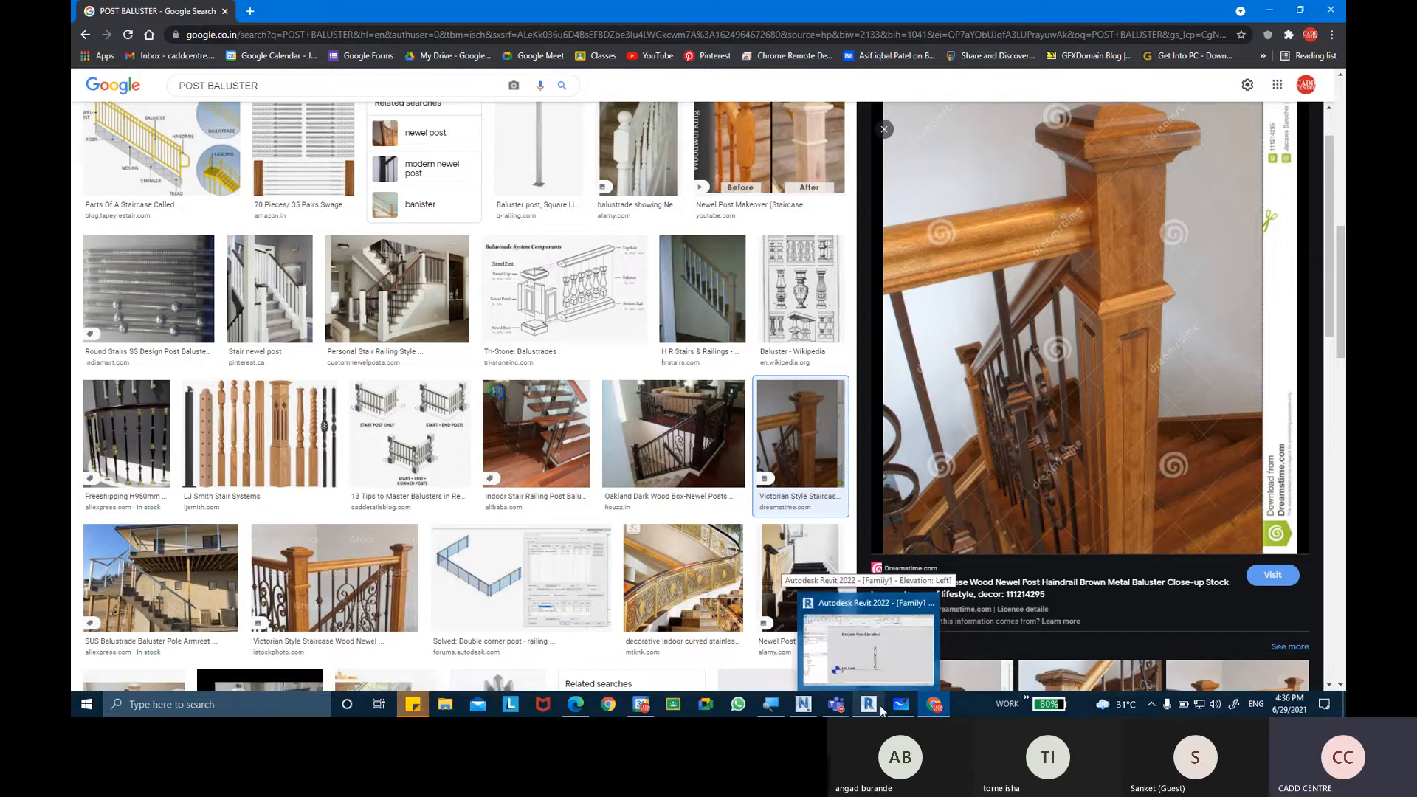
pyautogui.click(882, 710)
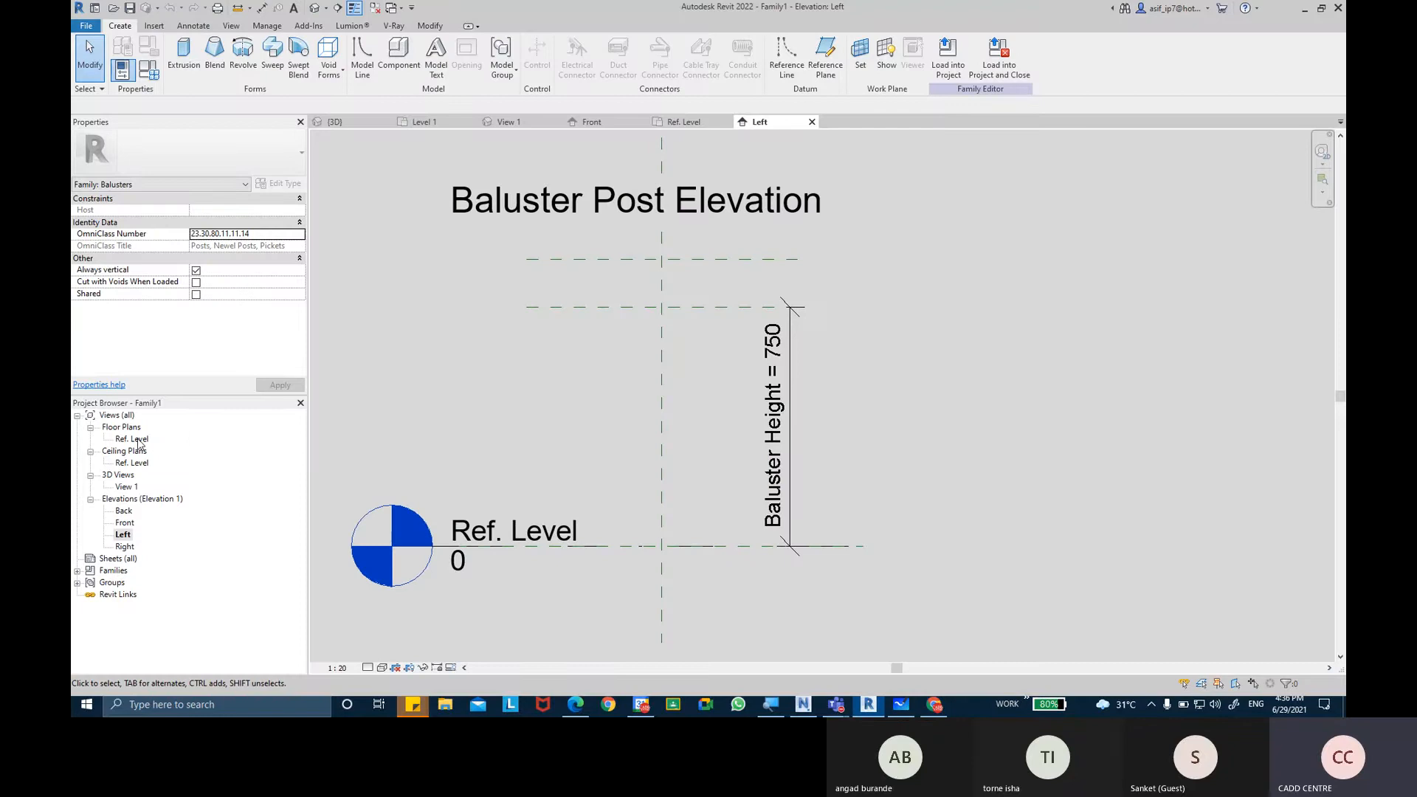
pyautogui.press('ctrl')
pyautogui.doubleClick(134, 439)
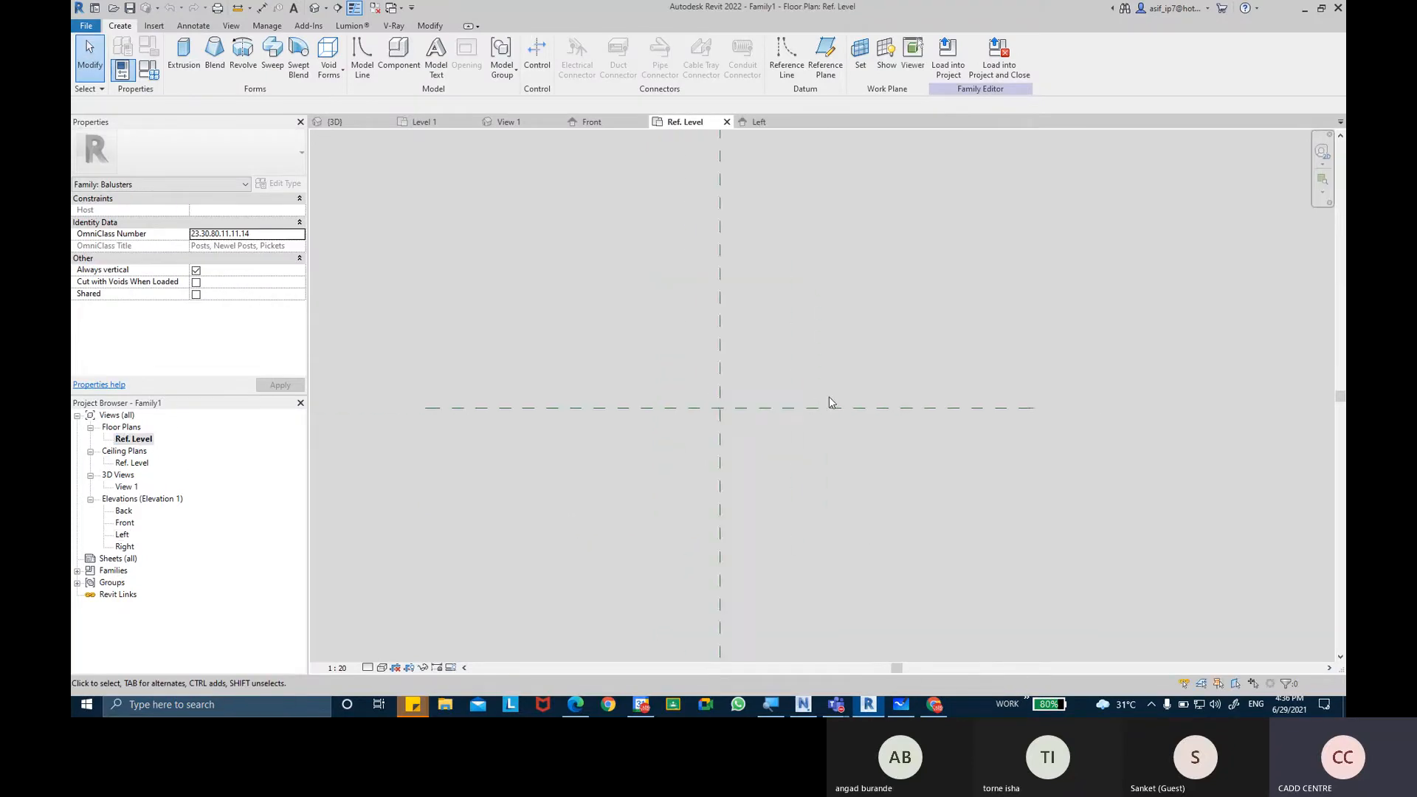
pyautogui.scroll(1, 832, 402)
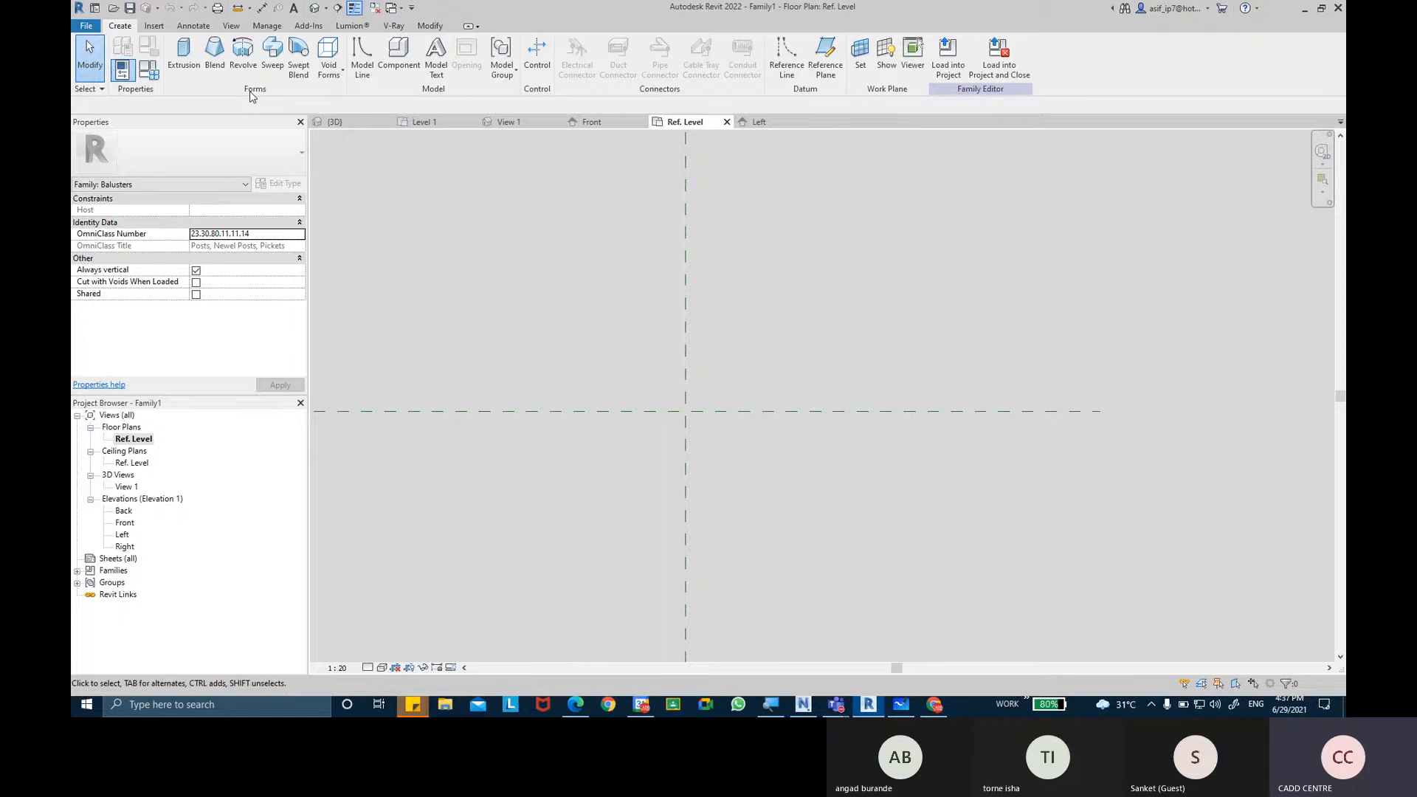
# Start an extrusion and sketch a rectangle about 30 by 35 mm around the intersection of the centre reference planes.
pyautogui.click(191, 71)
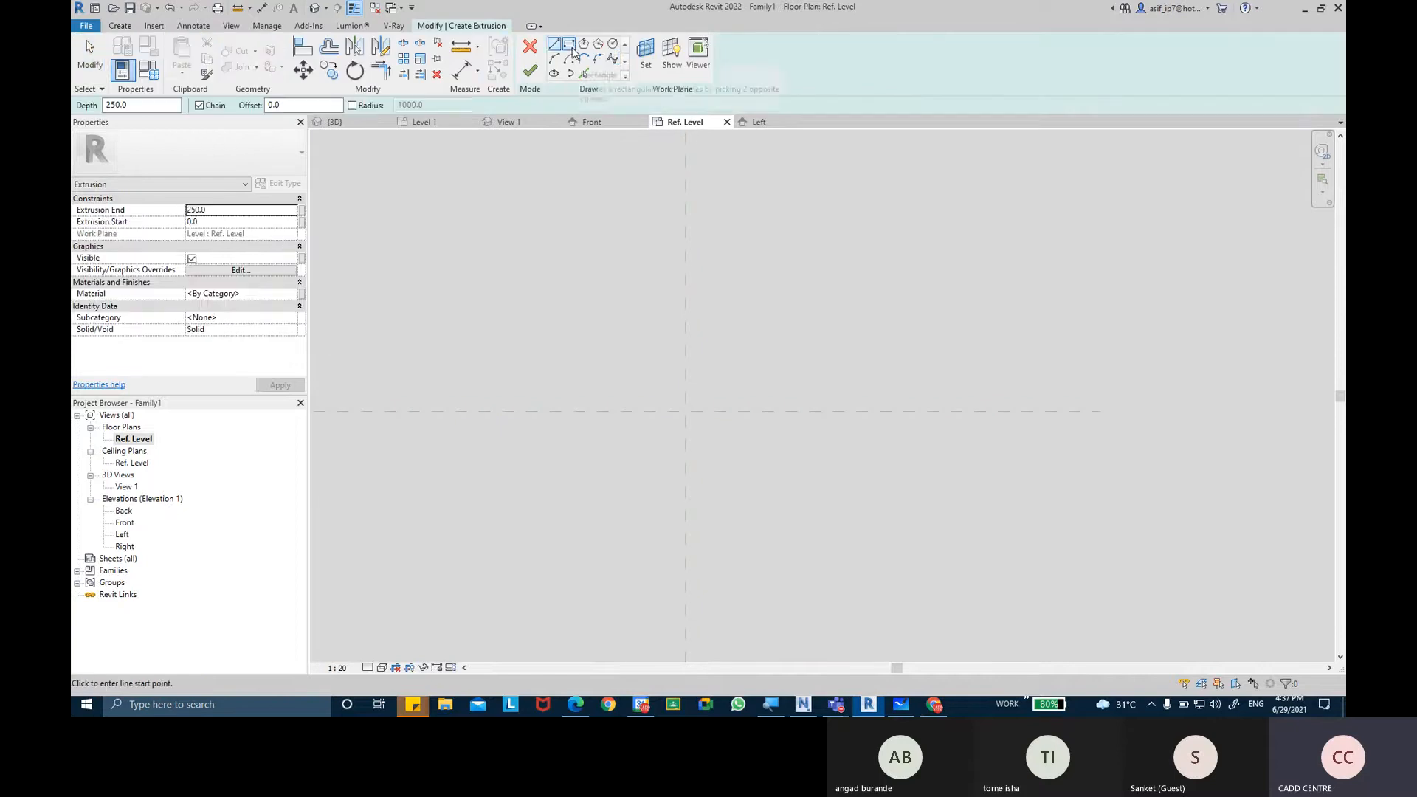
pyautogui.click(569, 45)
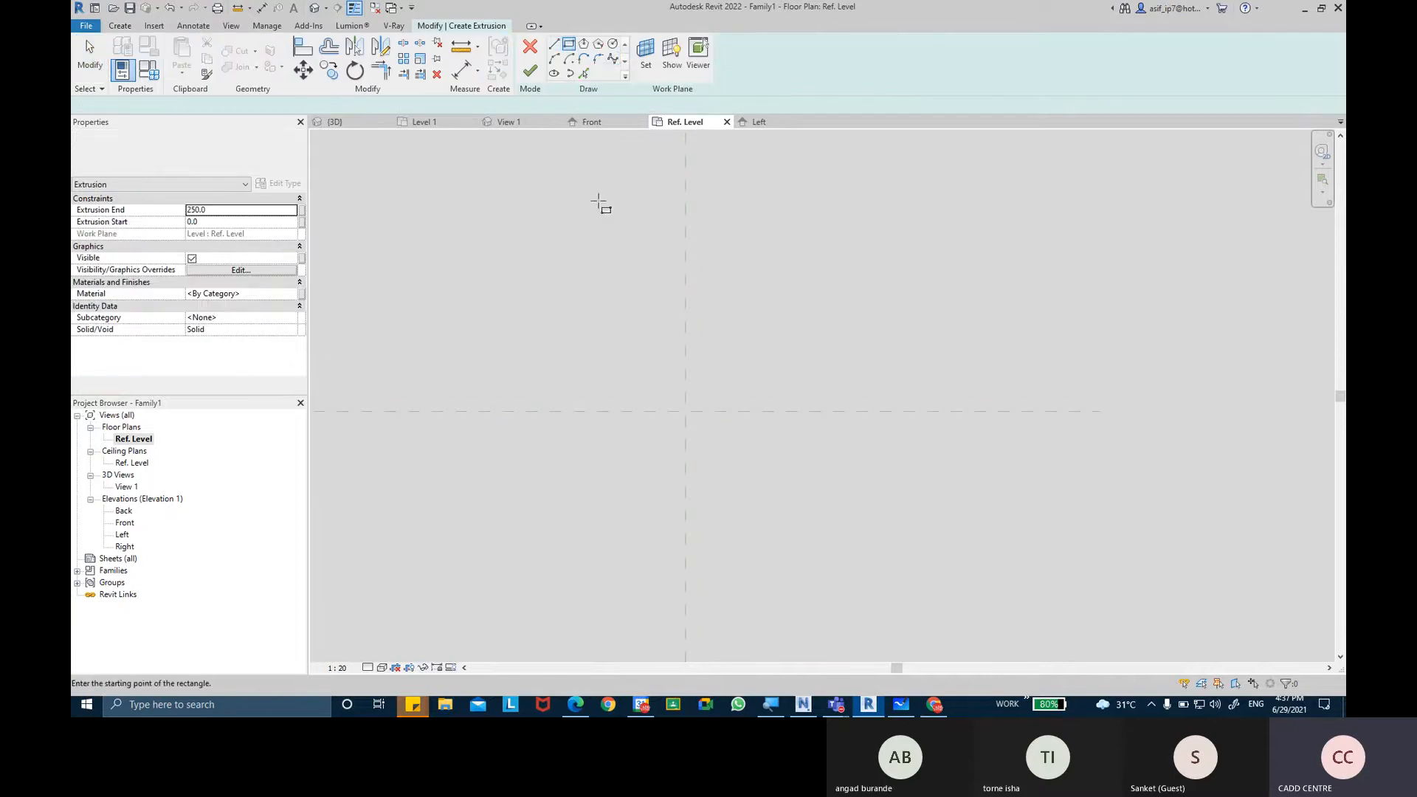
pyautogui.click(661, 381)
pyautogui.click(711, 440)
pyautogui.scroll(3, 712, 417)
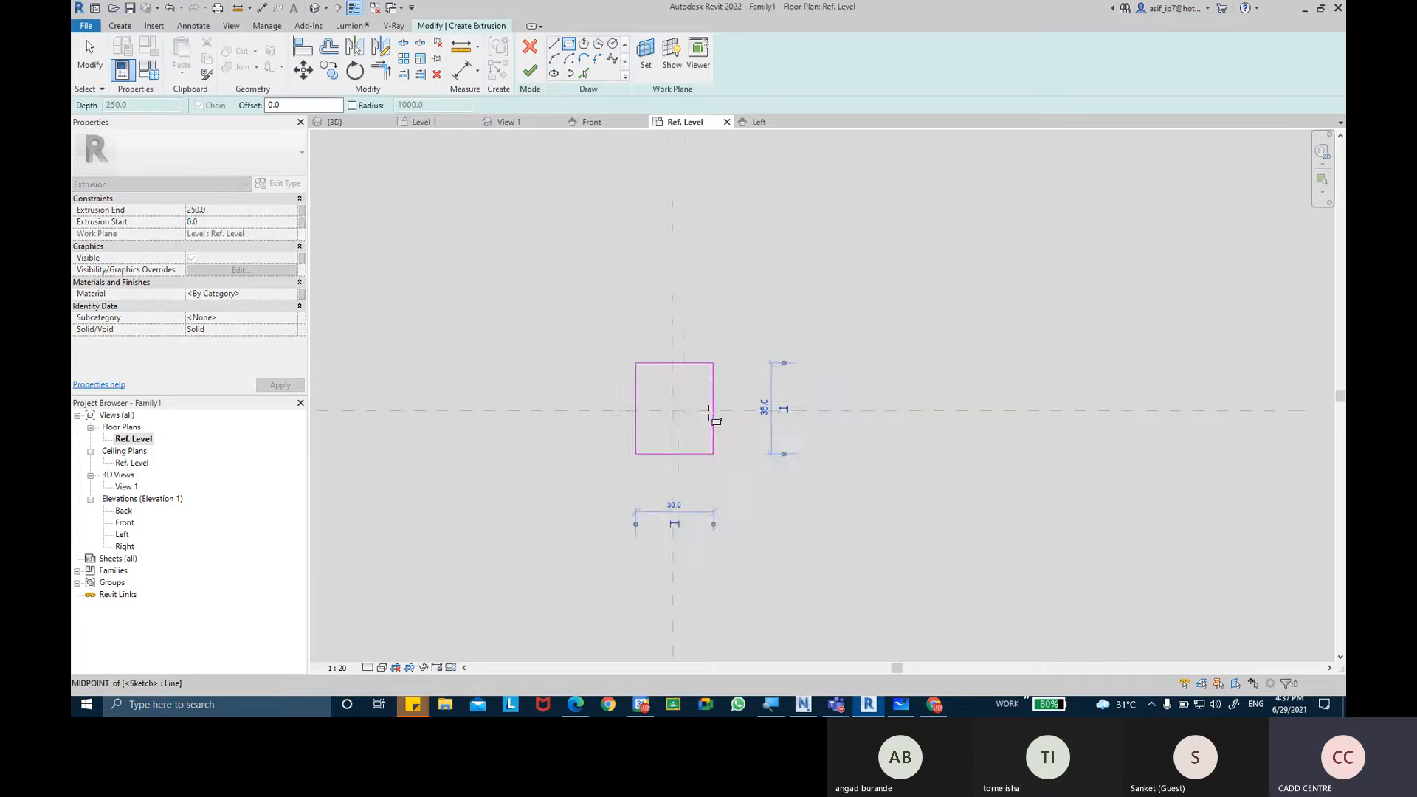
pyautogui.press('Escape')
pyautogui.press('Escape')
pyautogui.scroll(2, 712, 410)
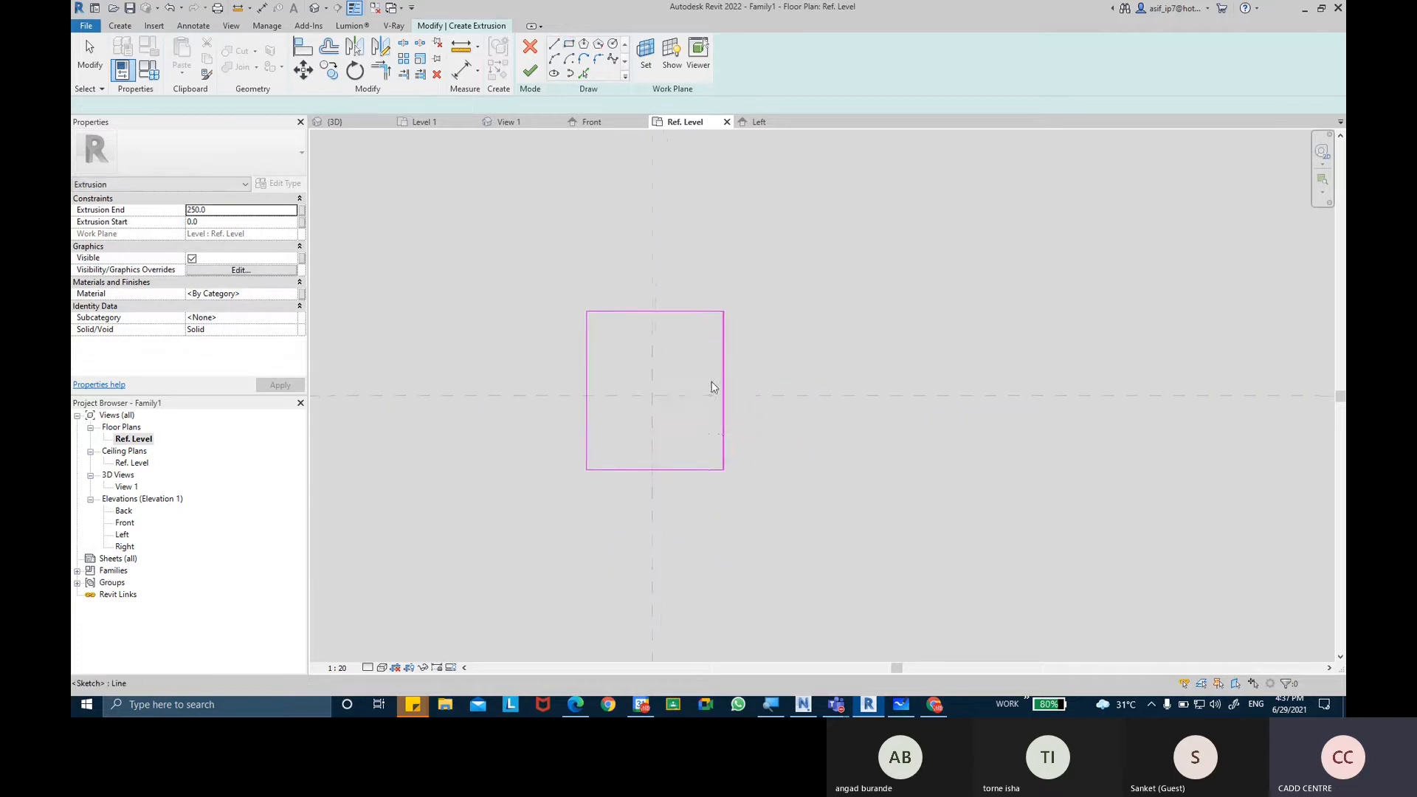
pyautogui.scroll(1, 697, 345)
pyautogui.moveTo(721, 326); pyautogui.dragTo(699, 332, button='middle')
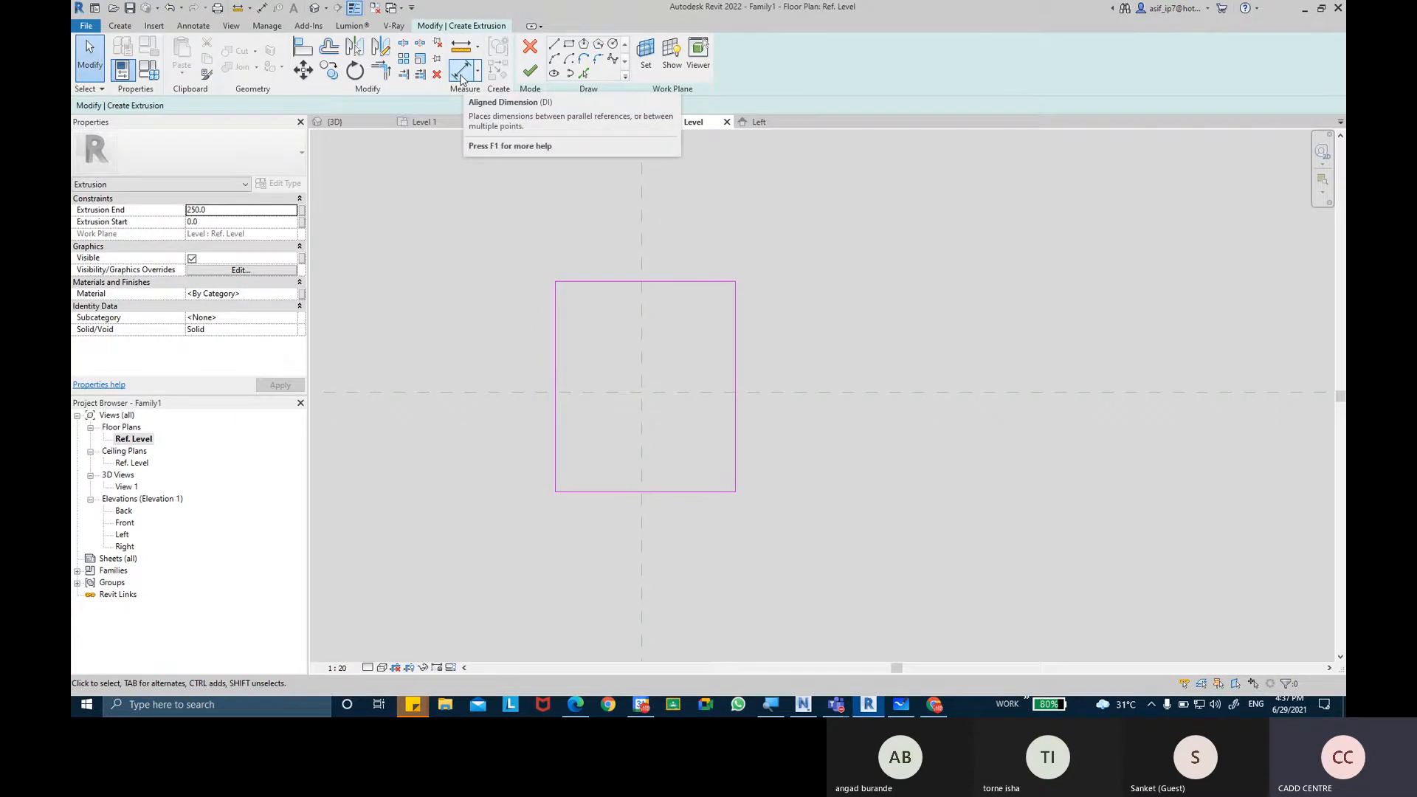
# Place a continuous aligned dimension across the rectangle's left side, the Center (Left/Right) plane and its right side.
pyautogui.press('ctrl')
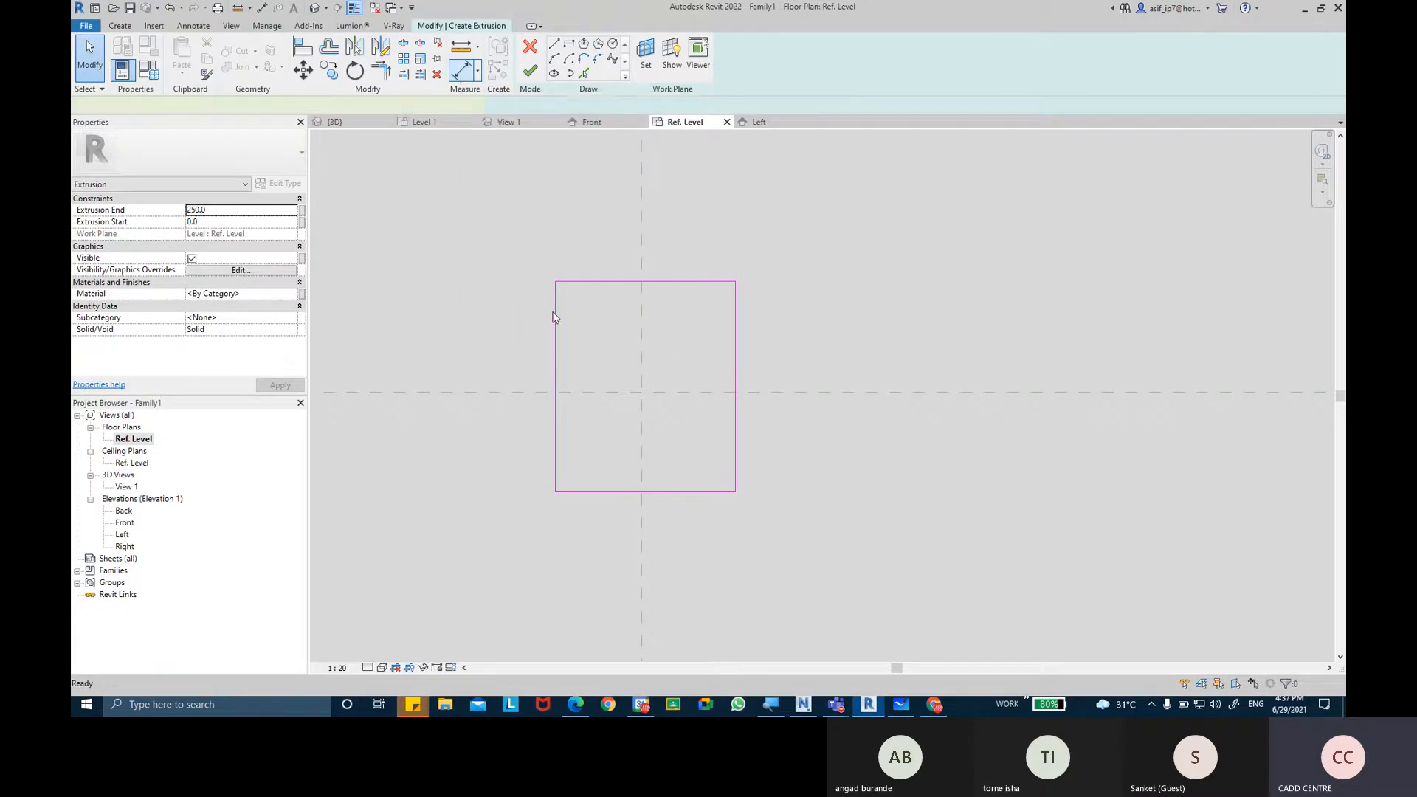
pyautogui.press('d')
pyautogui.press('i')
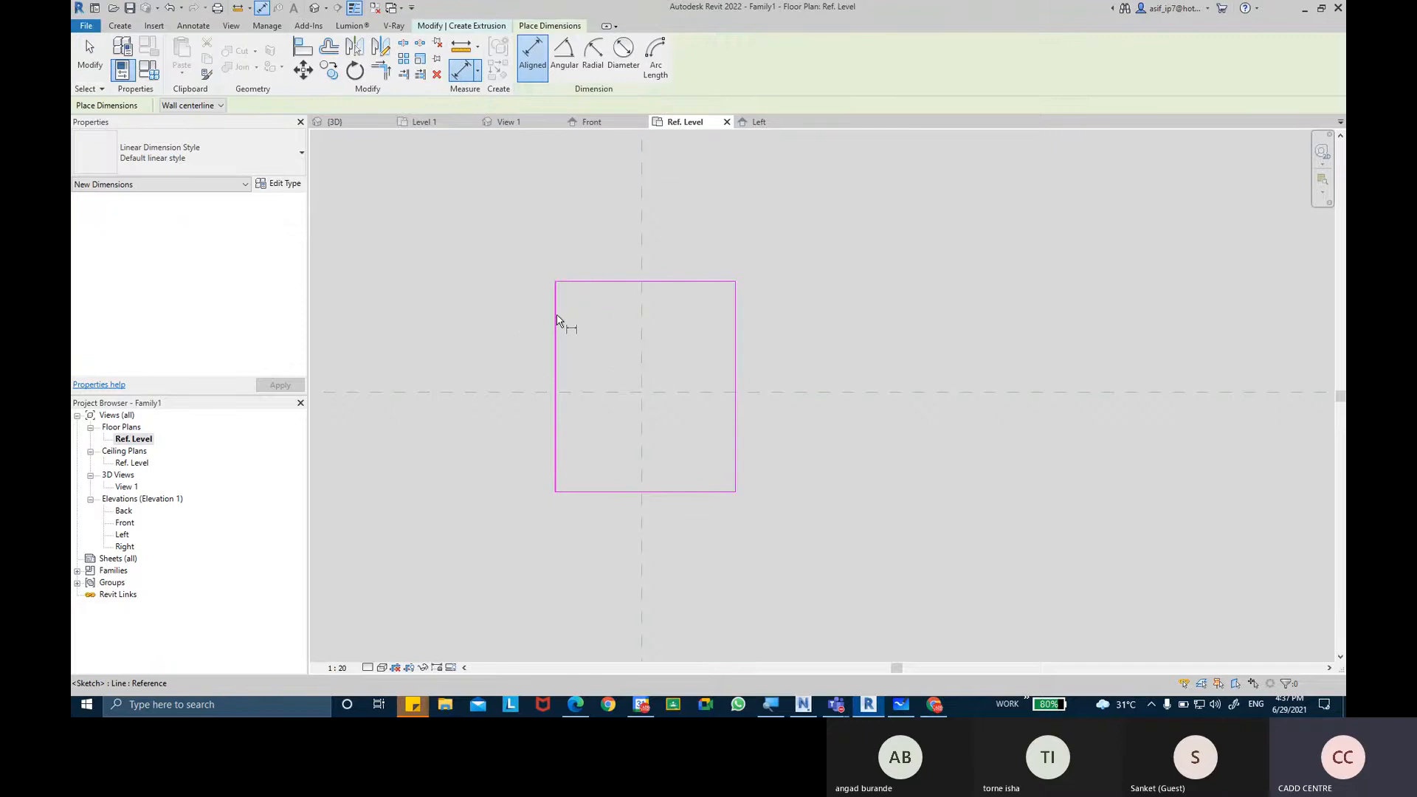
pyautogui.click(557, 321)
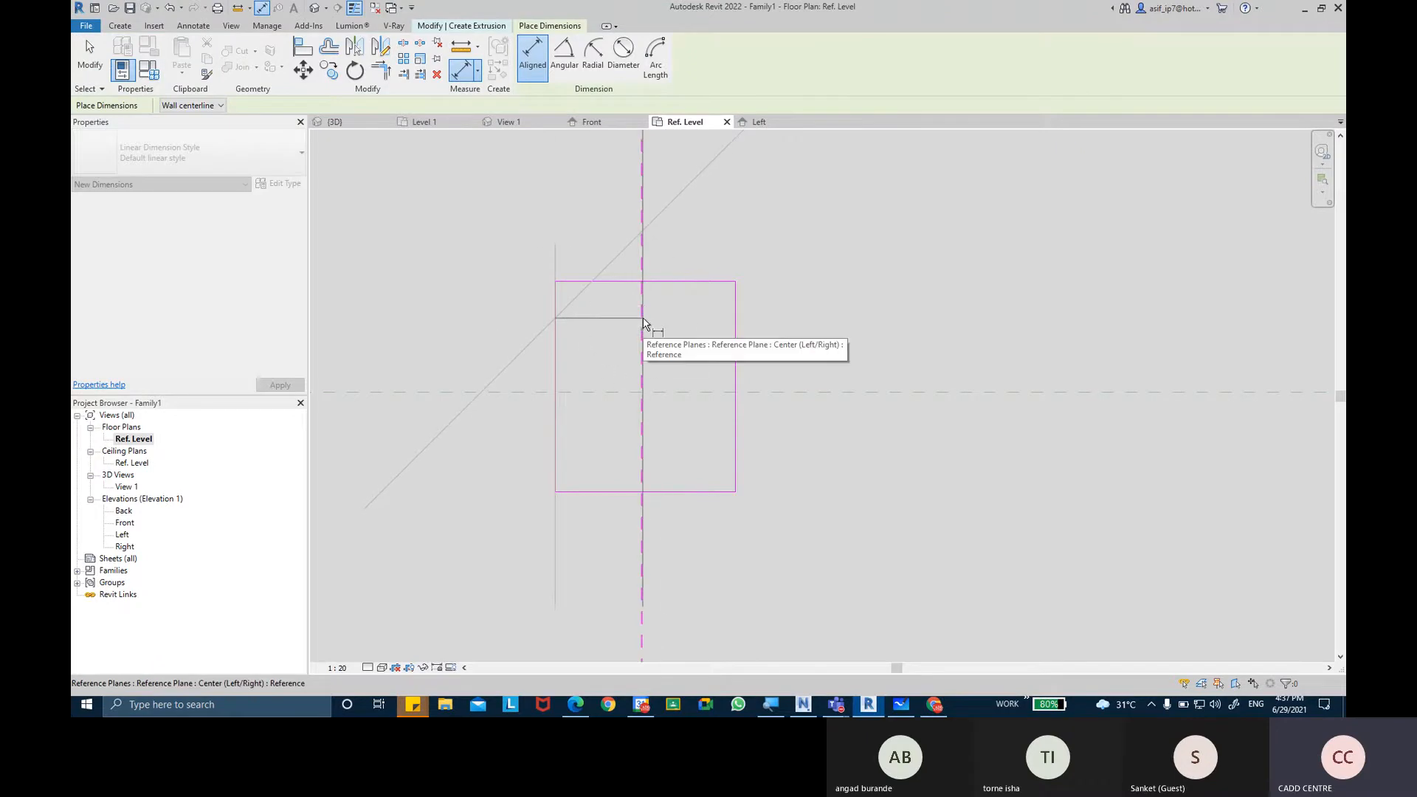
pyautogui.click(643, 318)
pyautogui.moveTo(673, 192); pyautogui.dragTo(664, 284, button='middle')
pyautogui.scroll(-1, 676, 303)
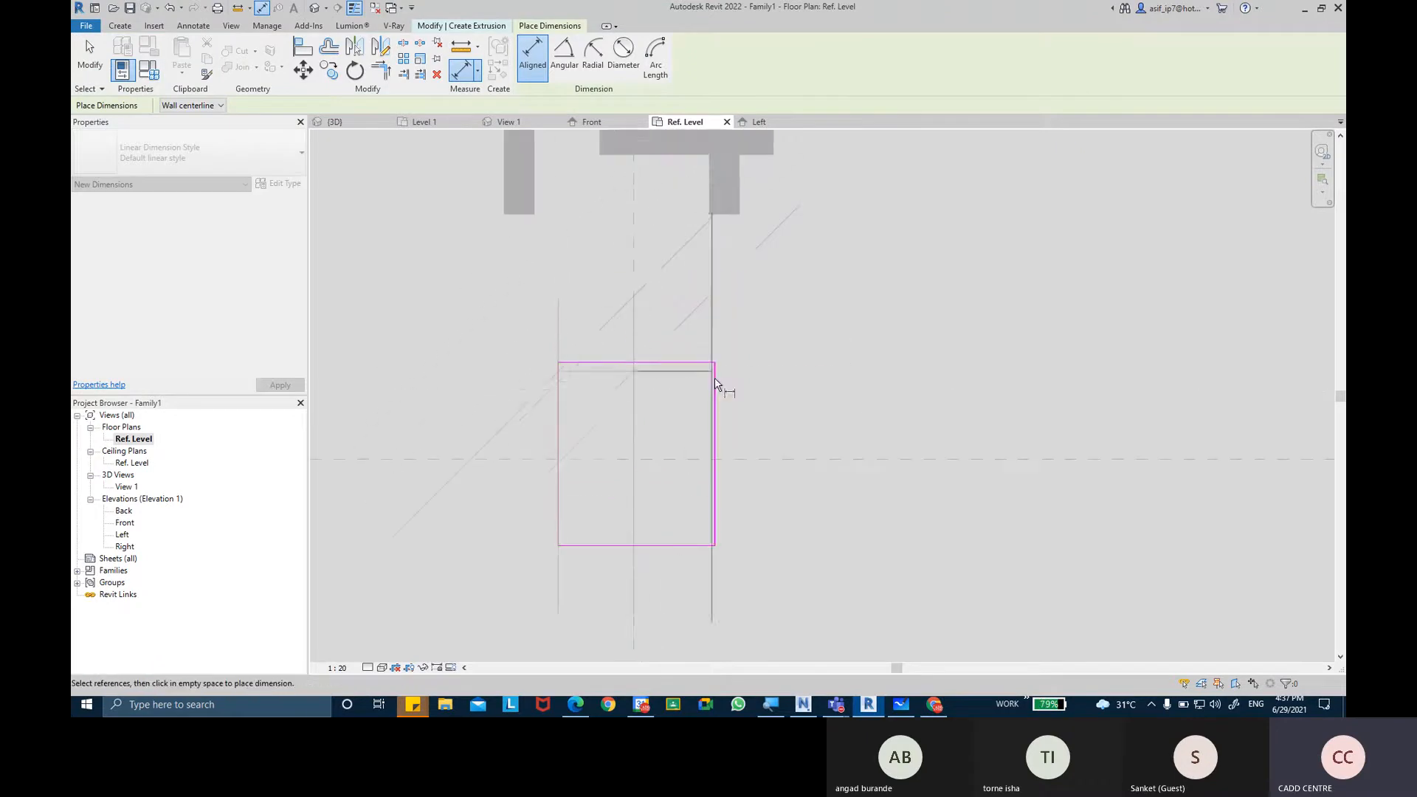
pyautogui.click(712, 386)
pyautogui.scroll(-4, 720, 369)
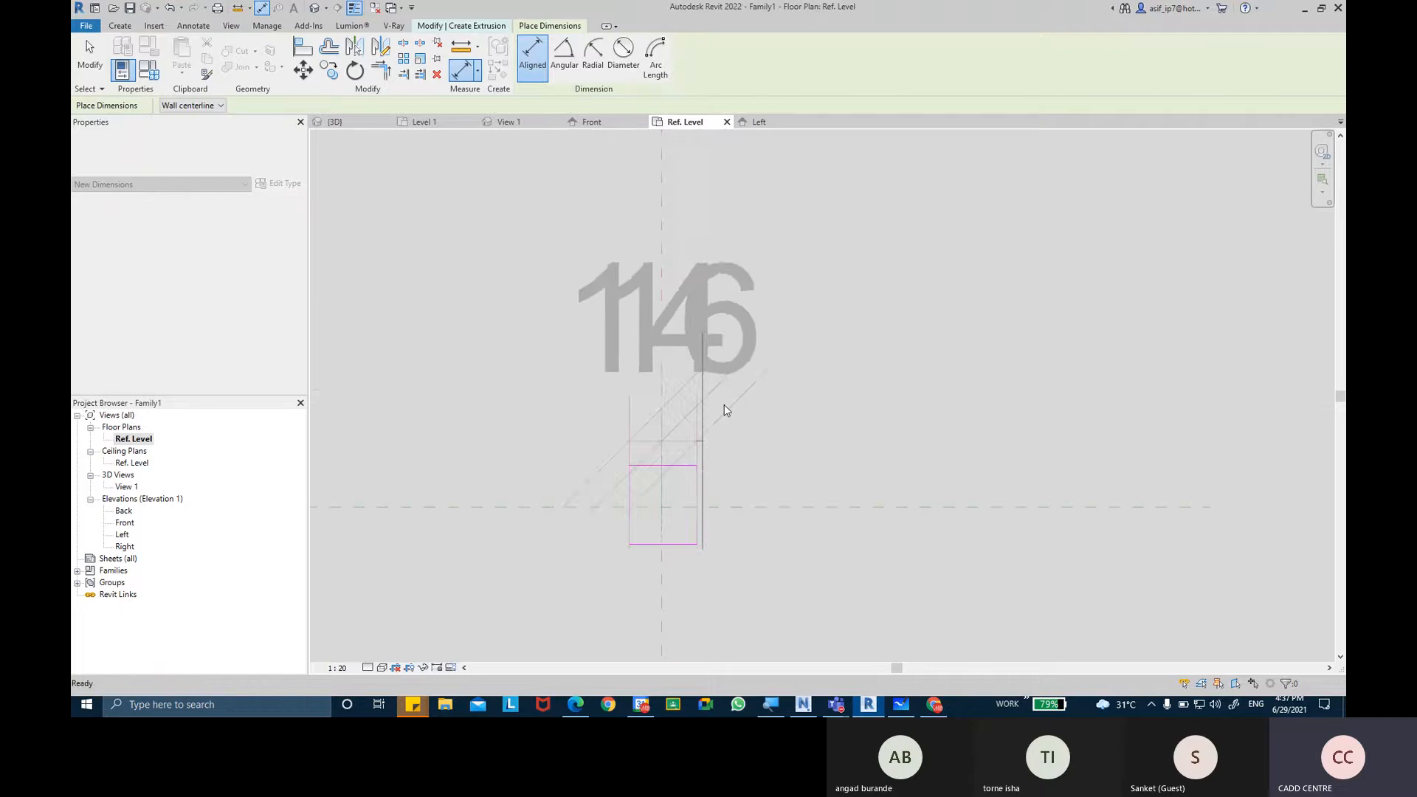
# Set the view scale to 1:2 and make the two horizontal dimension segments equal about the centre plane.
pyautogui.click(338, 667)
pyautogui.click(380, 493)
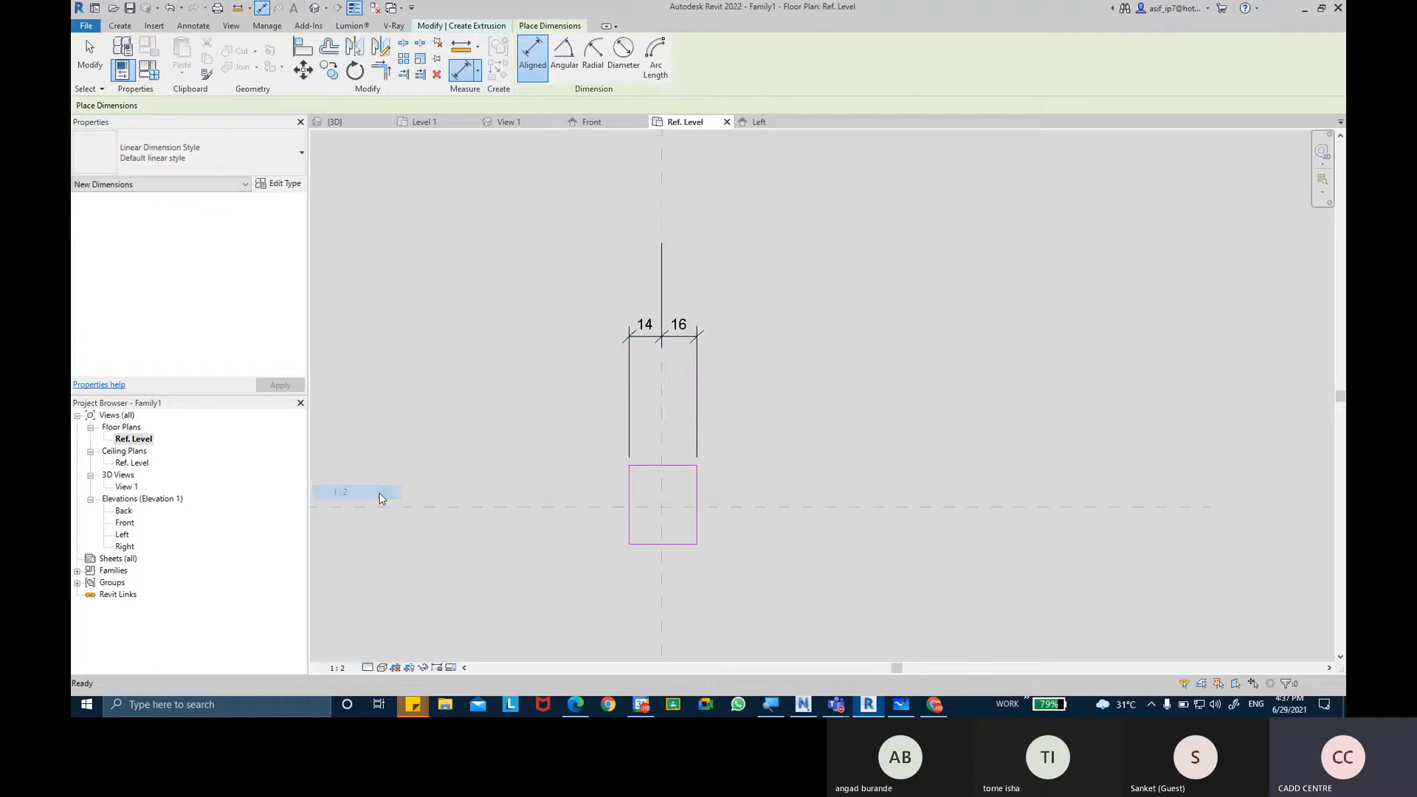
pyautogui.press('Escape')
pyautogui.click(701, 360)
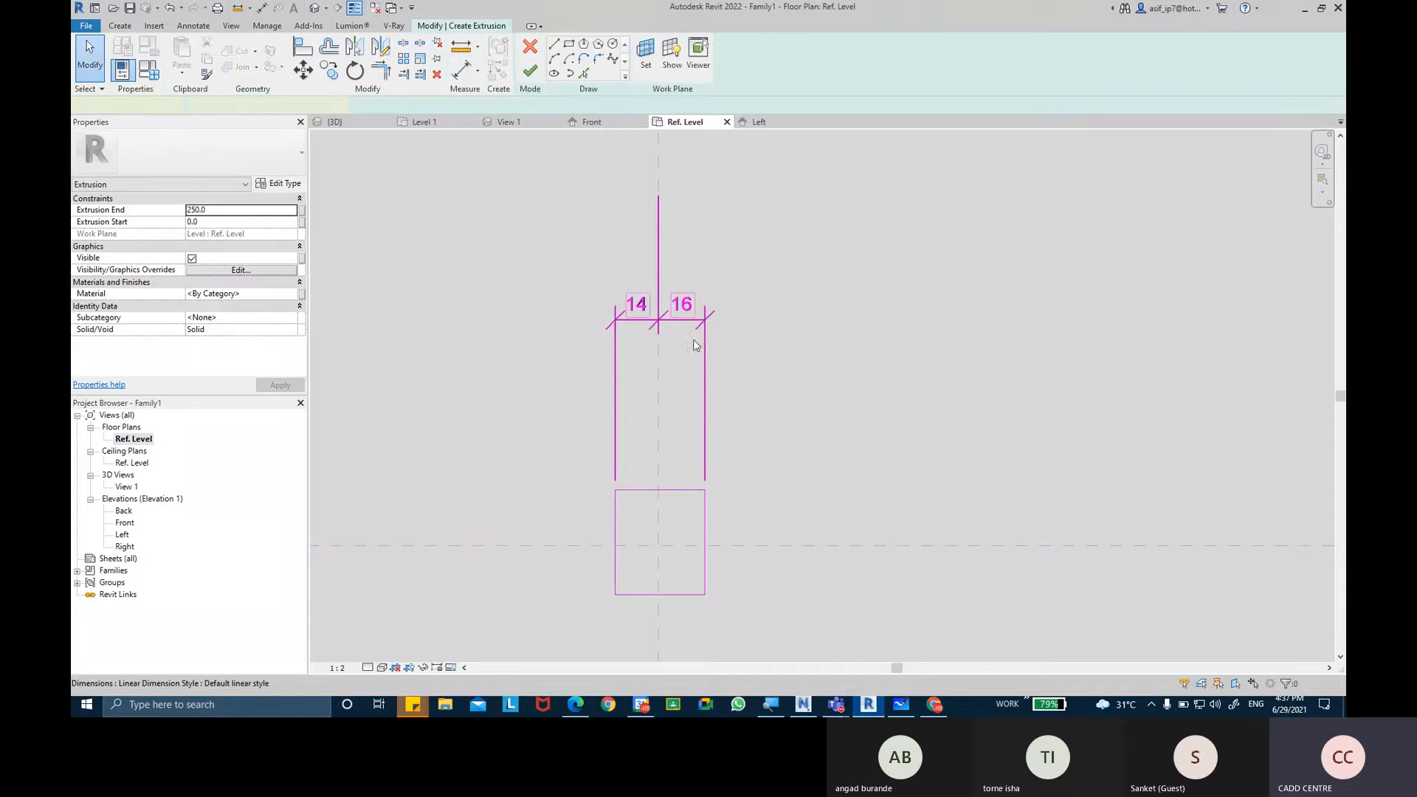
pyautogui.click(661, 244)
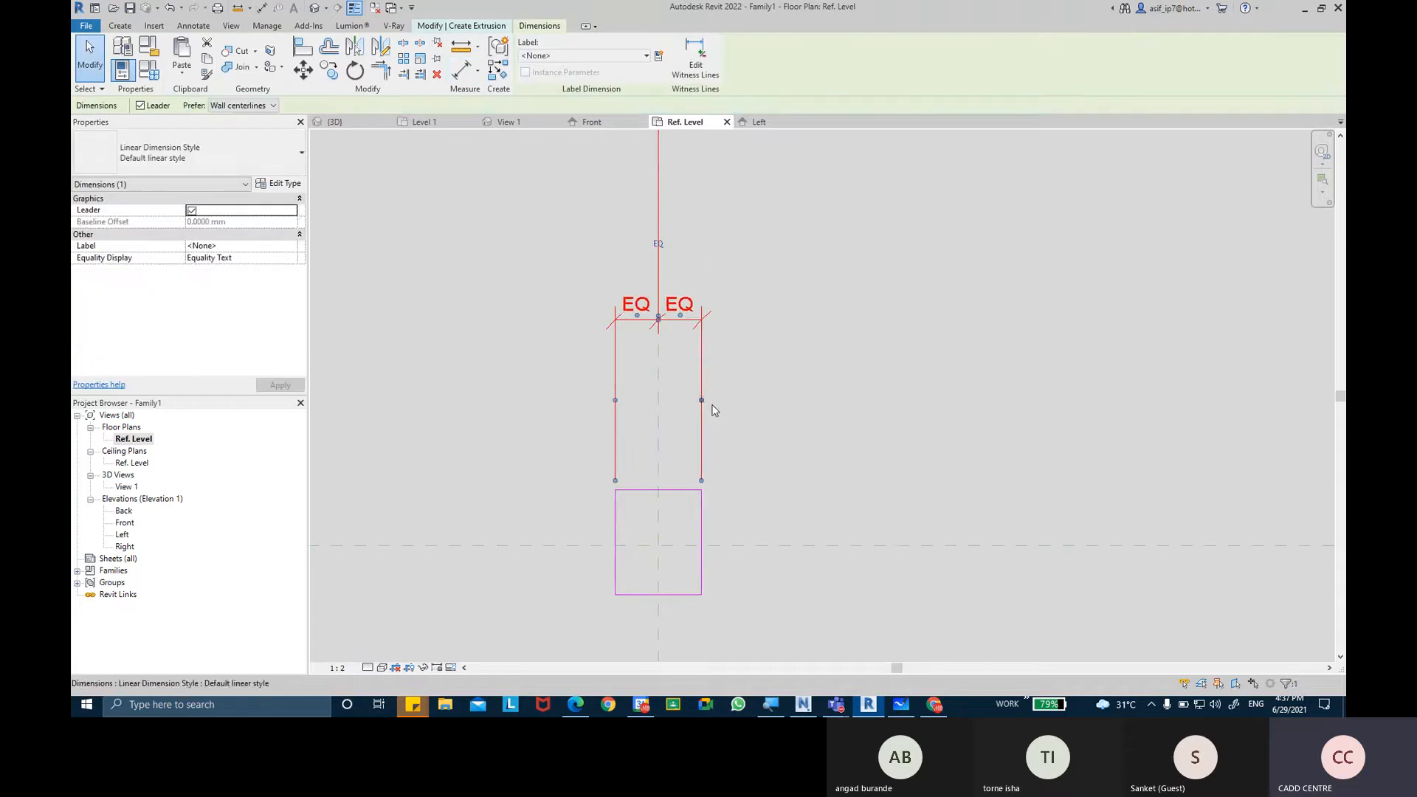
pyautogui.moveTo(712, 404); pyautogui.dragTo(710, 382, button='middle')
pyautogui.click(710, 383)
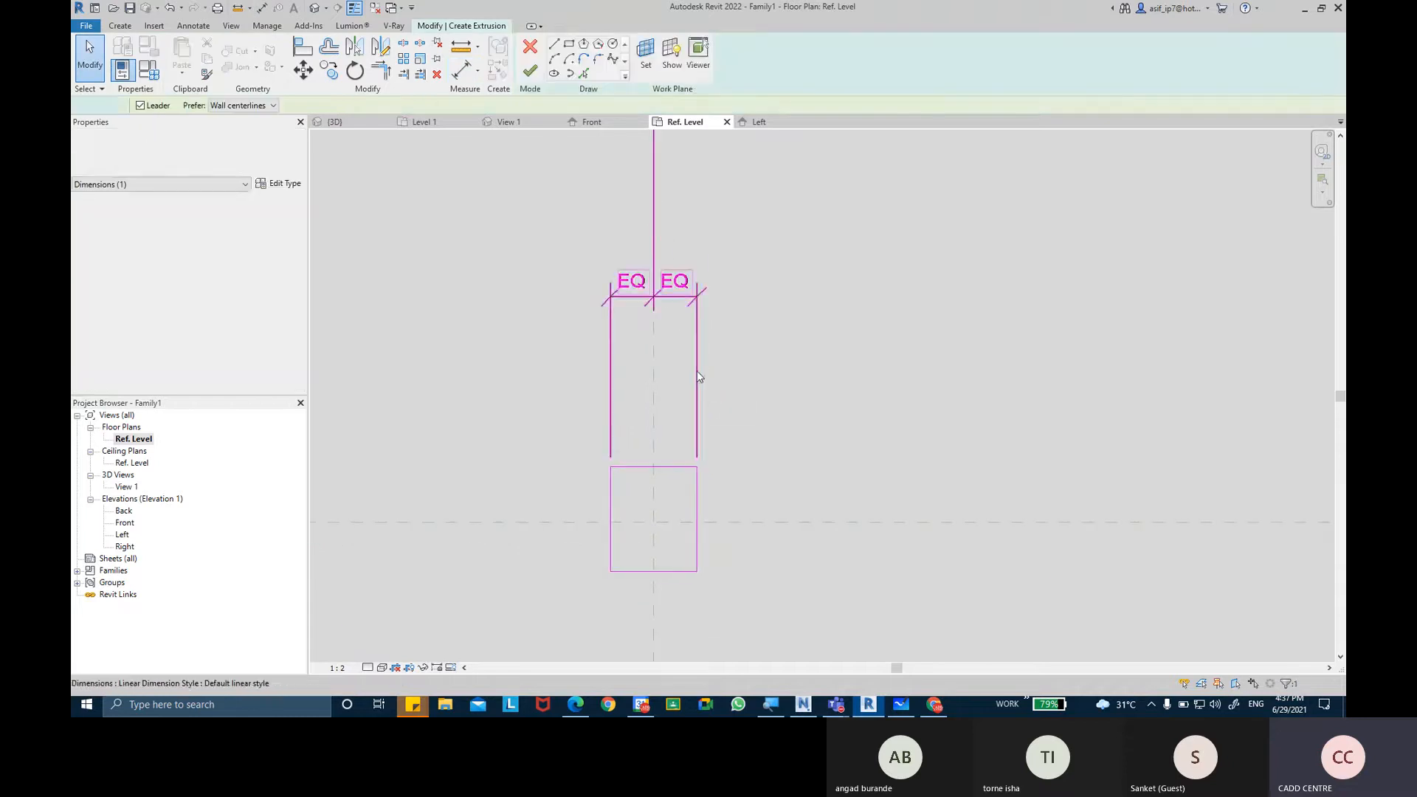
# Dimension the rectangle's lower side, Center (Front/Back) plane and upper side continuously, and make the two segments equal.
pyautogui.click(461, 71)
pyautogui.moveTo(765, 504); pyautogui.dragTo(749, 412, button='middle')
pyautogui.scroll(1, 680, 483)
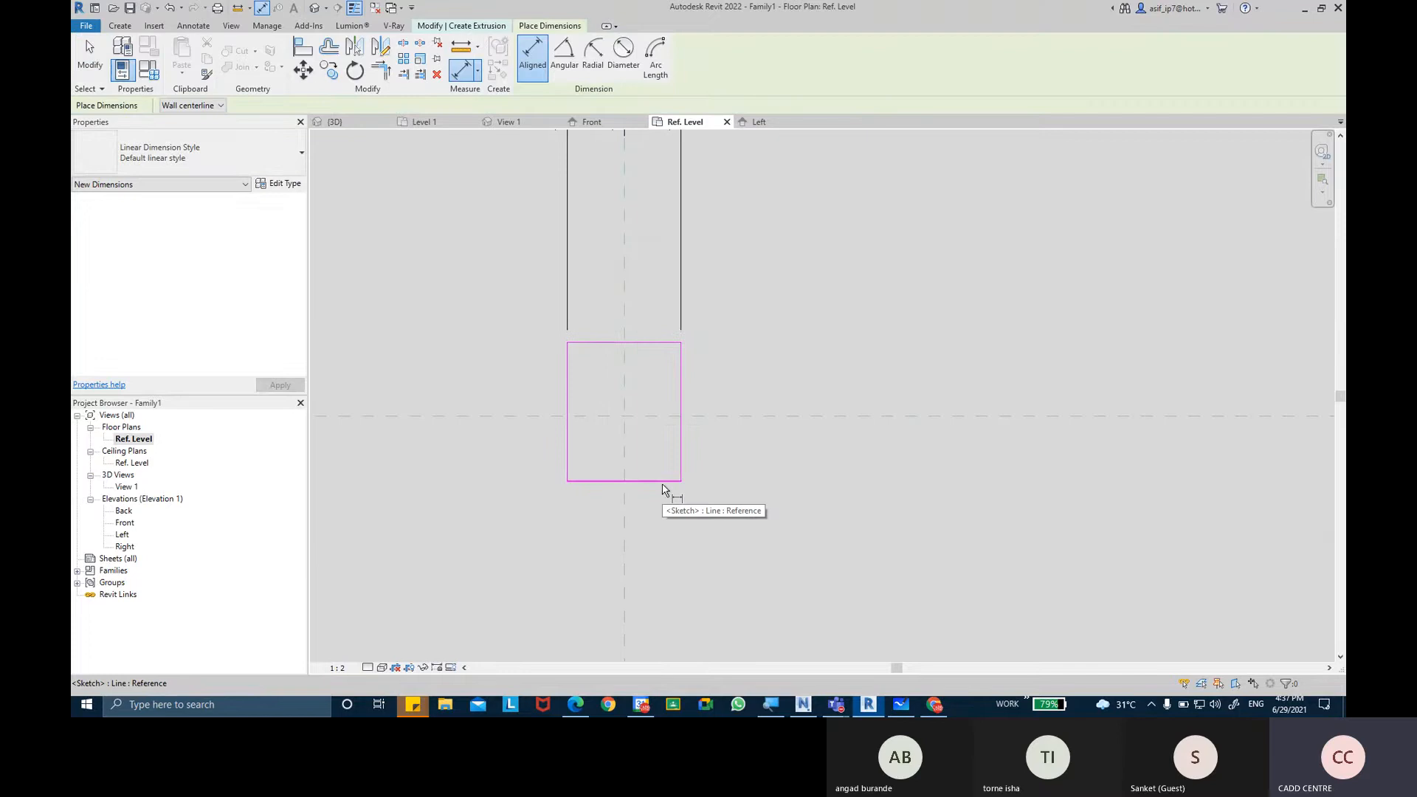
pyautogui.click(662, 484)
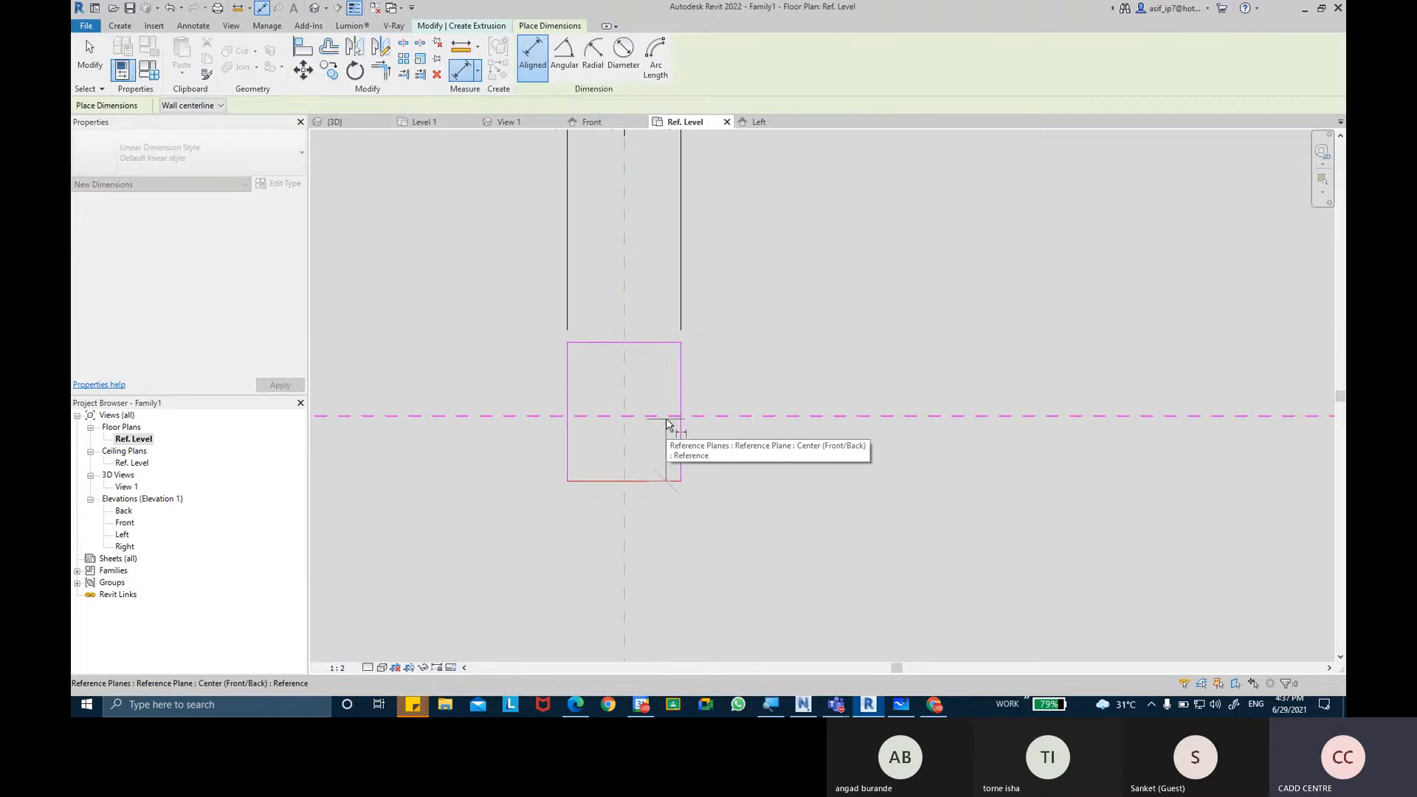
pyautogui.click(667, 419)
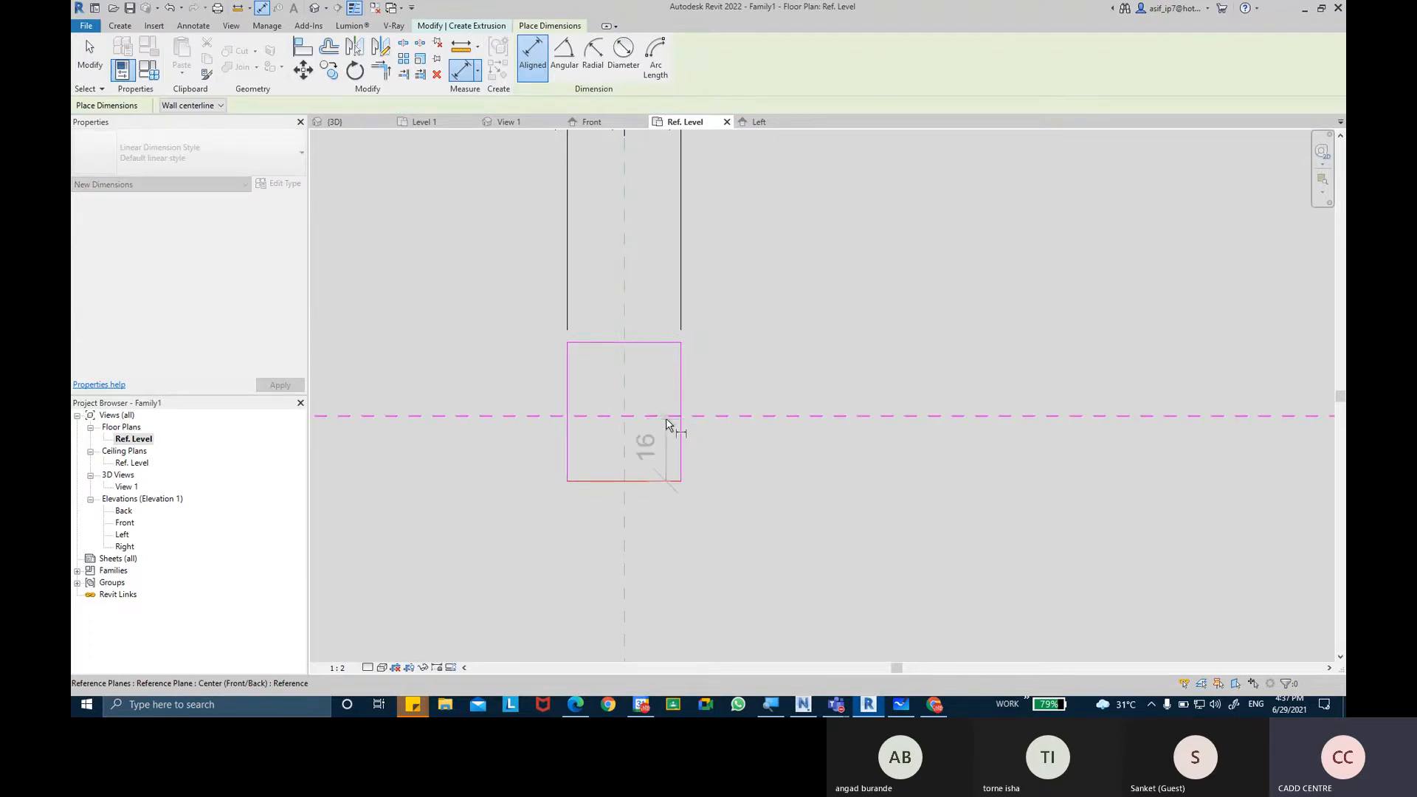
pyautogui.click(659, 349)
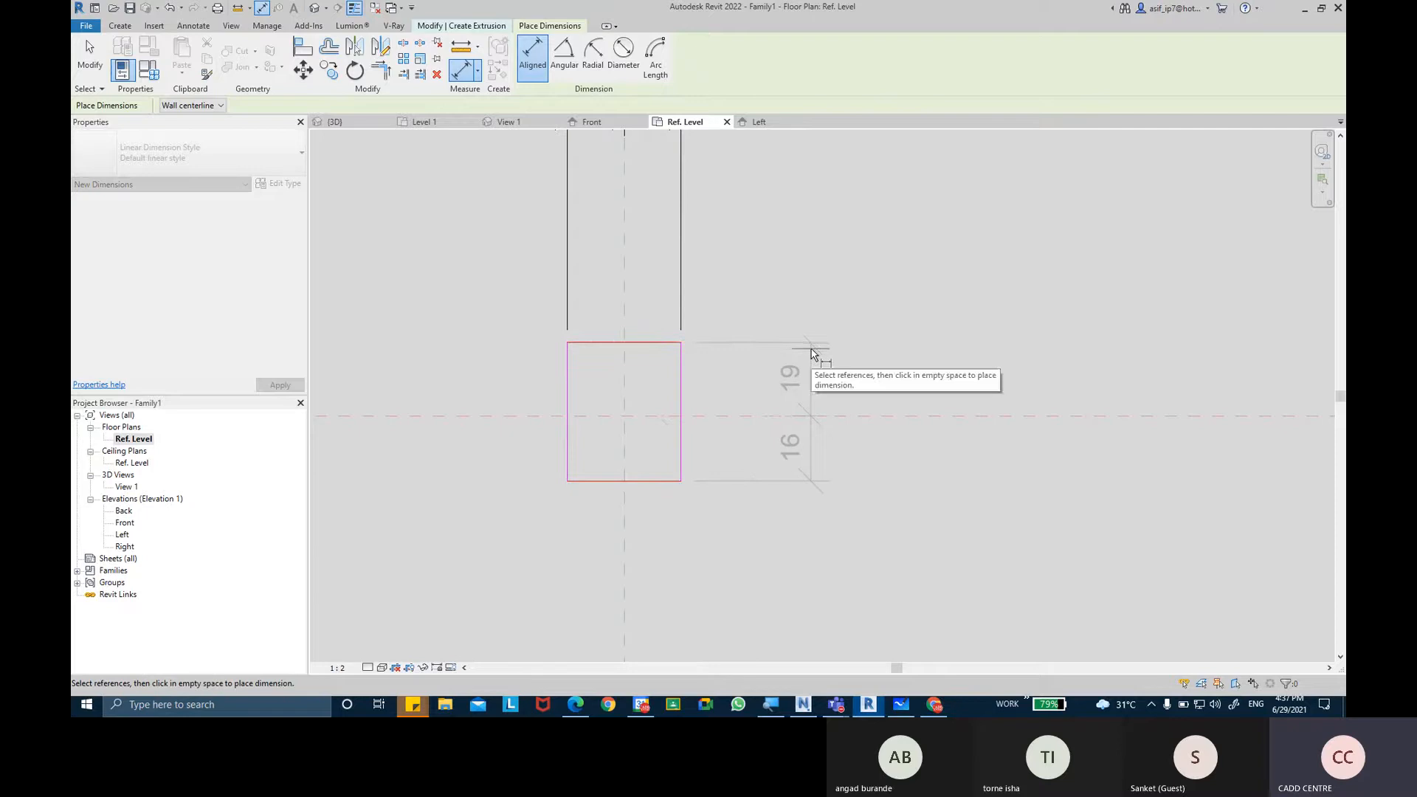
pyautogui.click(853, 357)
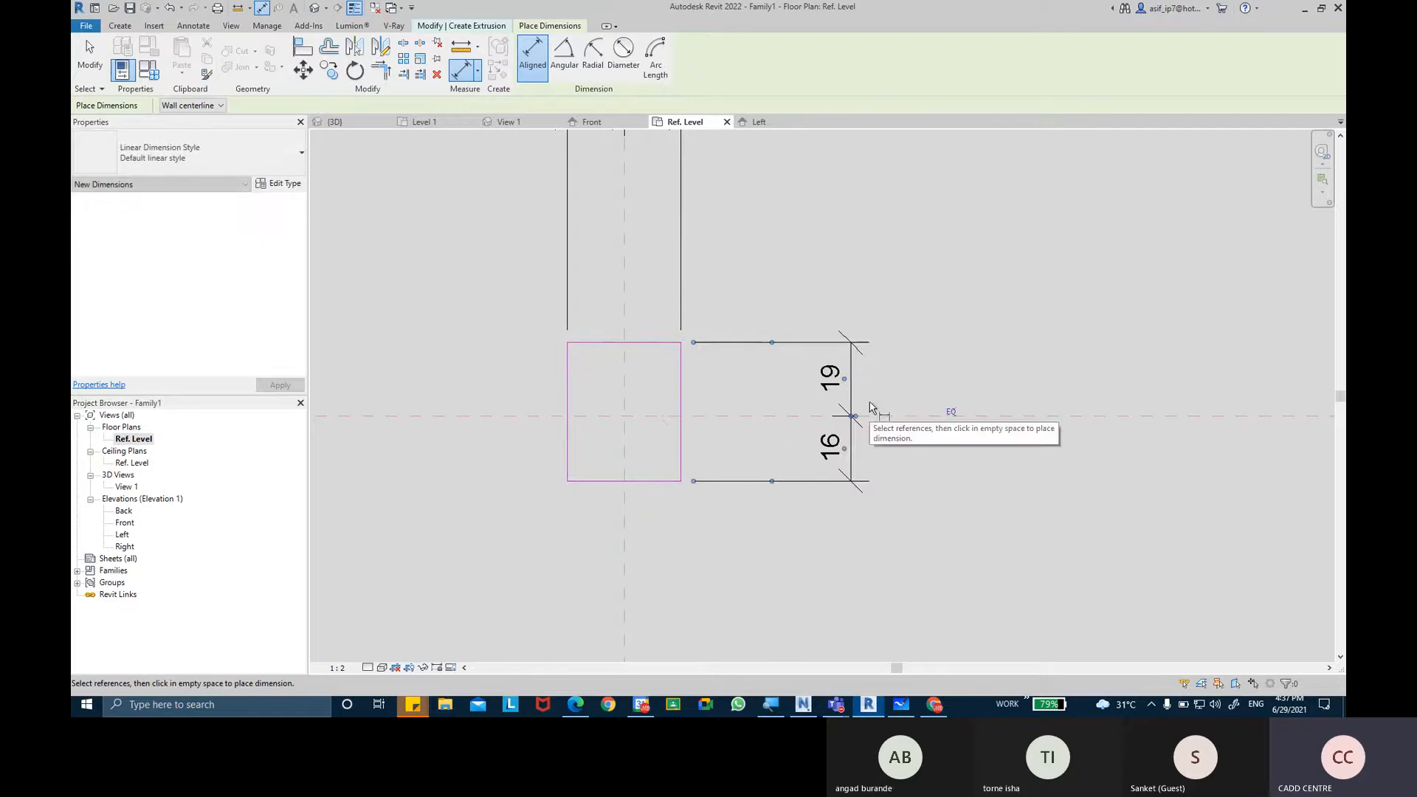
pyautogui.click(951, 412)
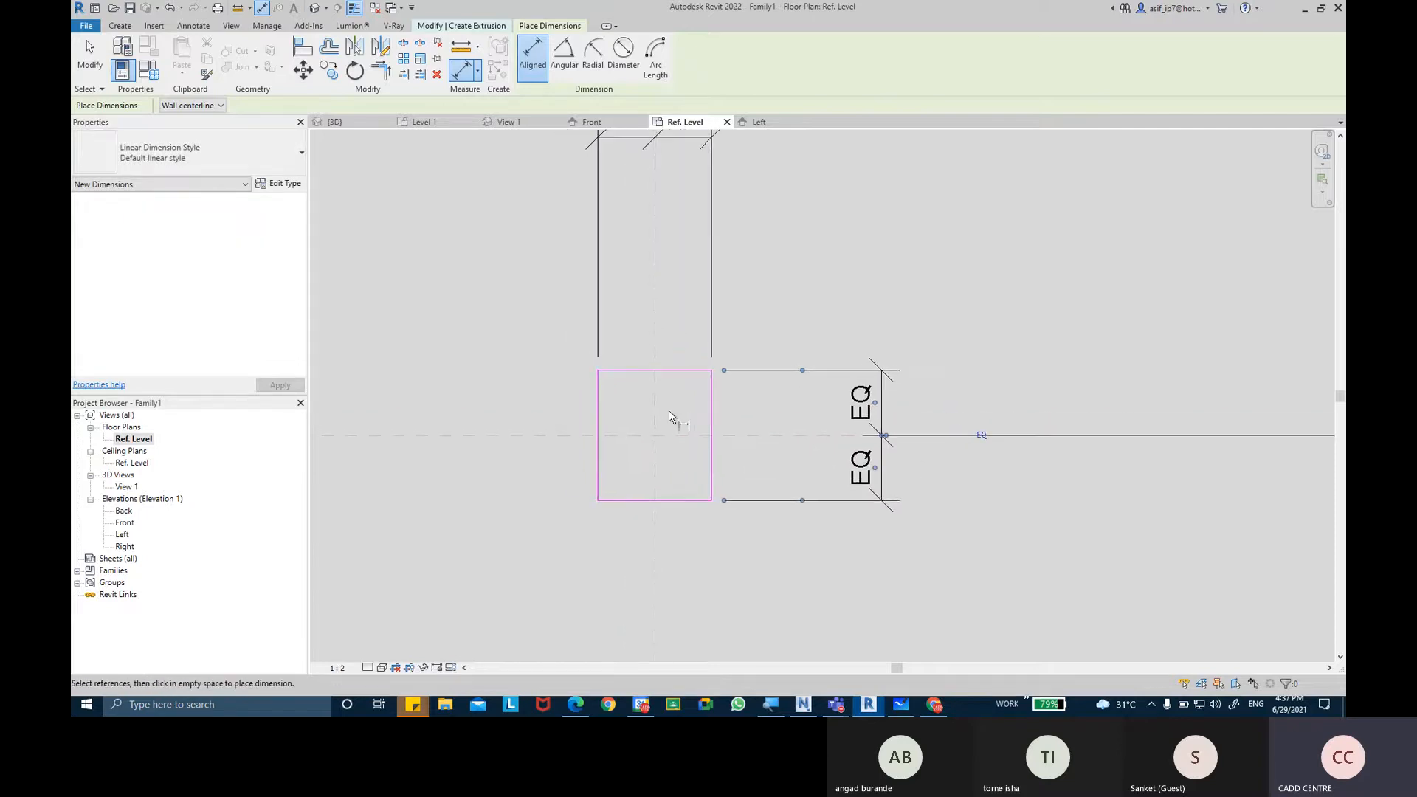
# Add overall aligned dimensions for the rectangle's full width and full height outside the equality dimensions.
pyautogui.click(596, 404)
pyautogui.click(713, 414)
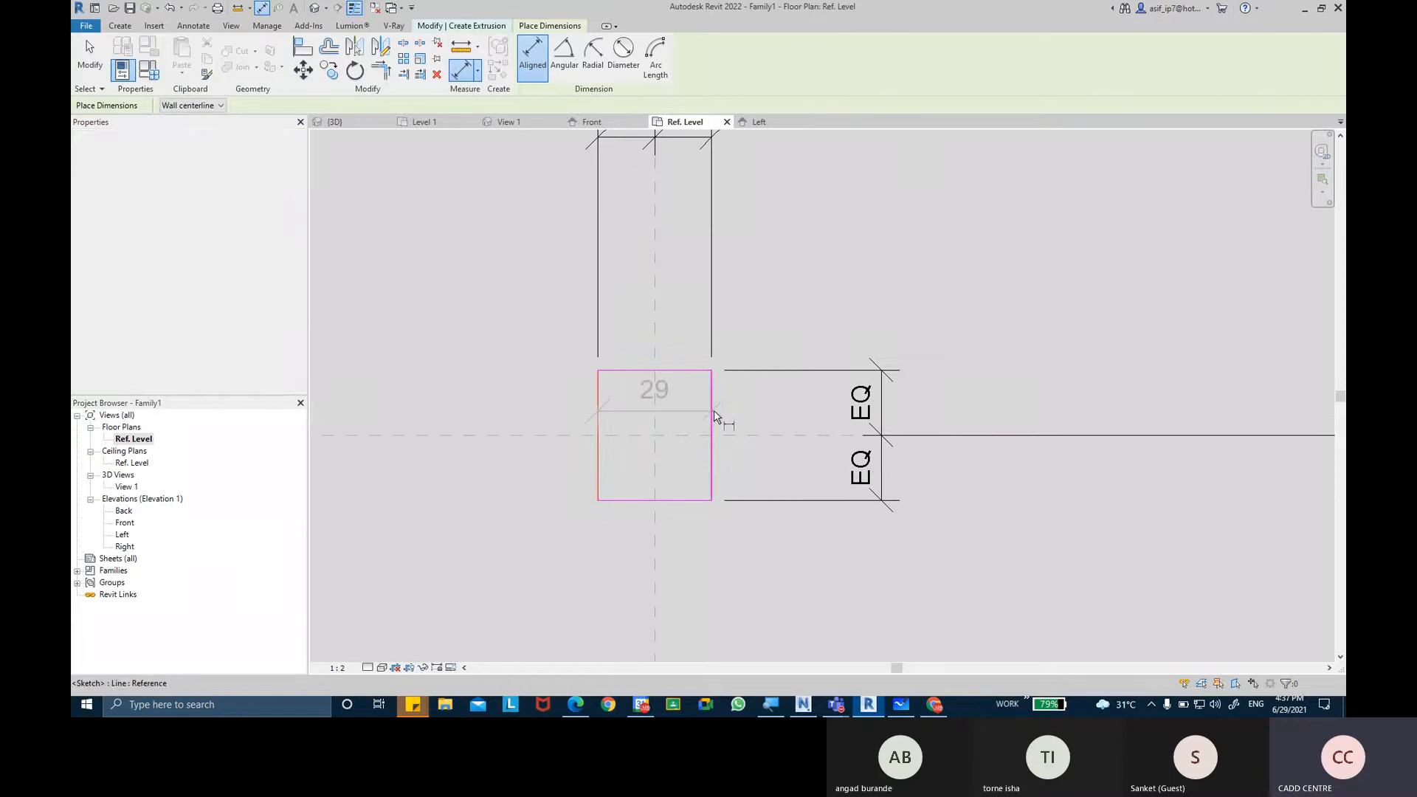
pyautogui.moveTo(753, 267)
pyautogui.mouseDown(button='middle')
pyautogui.moveTo(755, 506)
pyautogui.moveTo(766, 323)
pyautogui.mouseUp(button='middle')
pyautogui.click(772, 302)
pyautogui.click(679, 598)
pyautogui.click(695, 466)
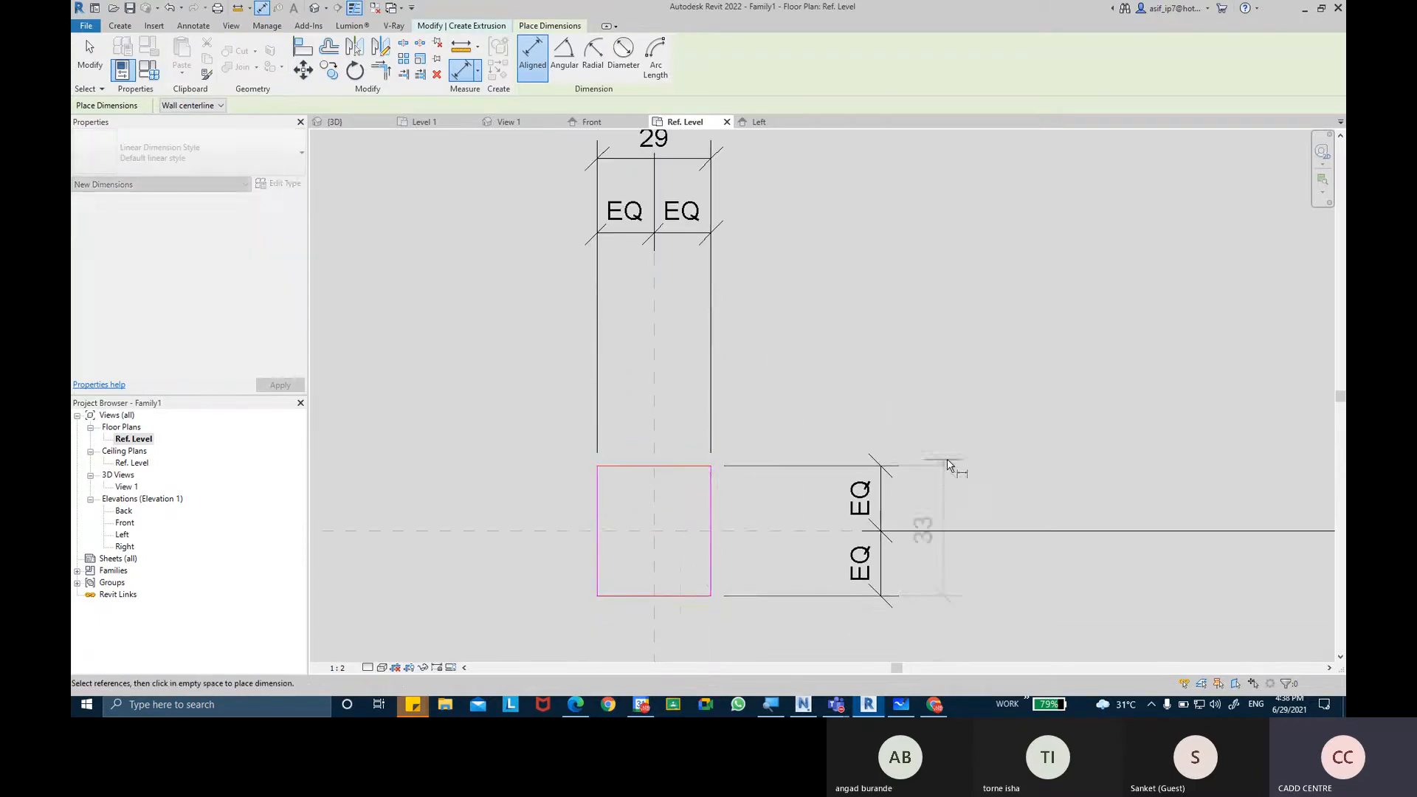
pyautogui.click(955, 466)
pyautogui.scroll(-1, 966, 401)
pyautogui.scroll(-1, 580, 415)
pyautogui.press('Escape')
pyautogui.press('Escape')
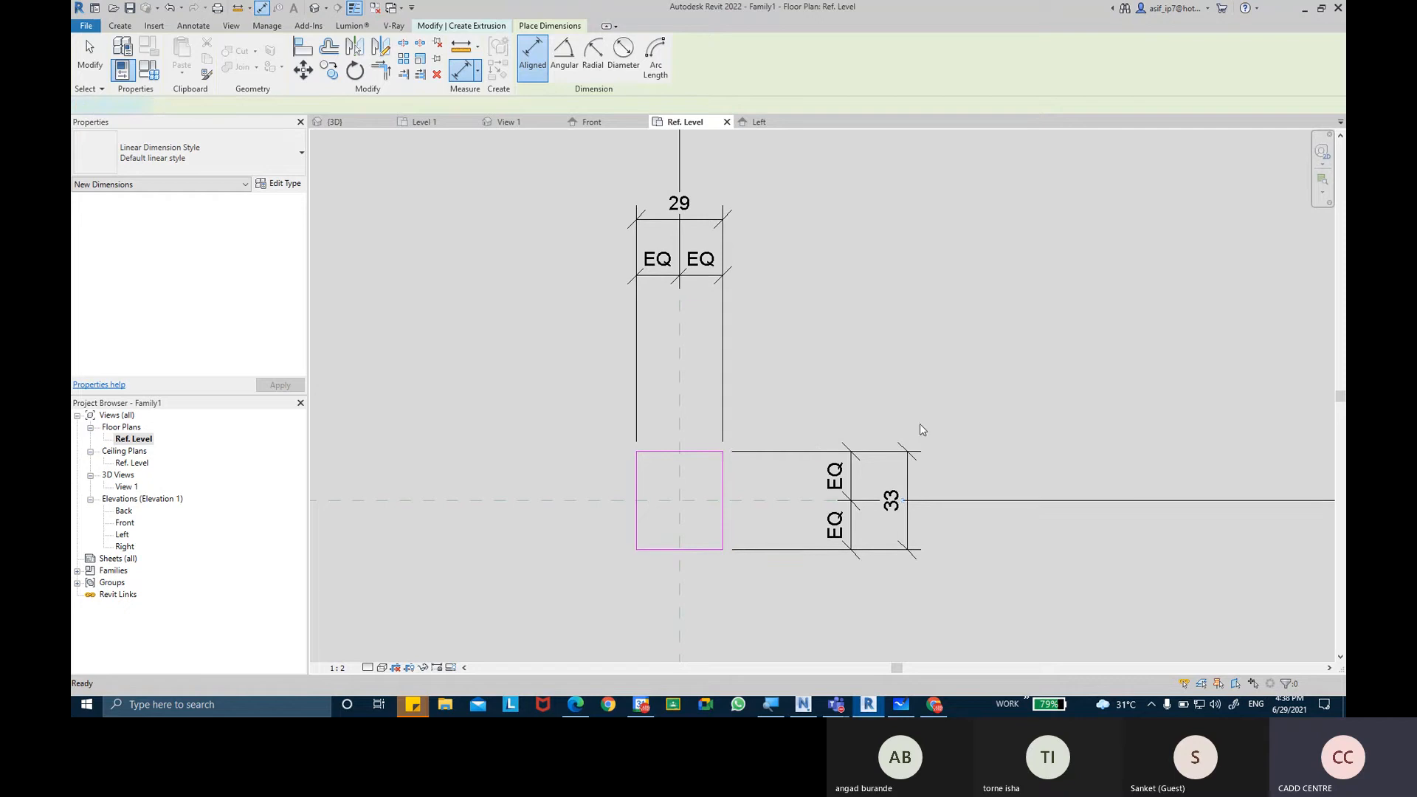
# Label both overall dimensions with a new family type parameter named POST SQUARE SIZE, grouped under Dimensions.
pyautogui.click(909, 461)
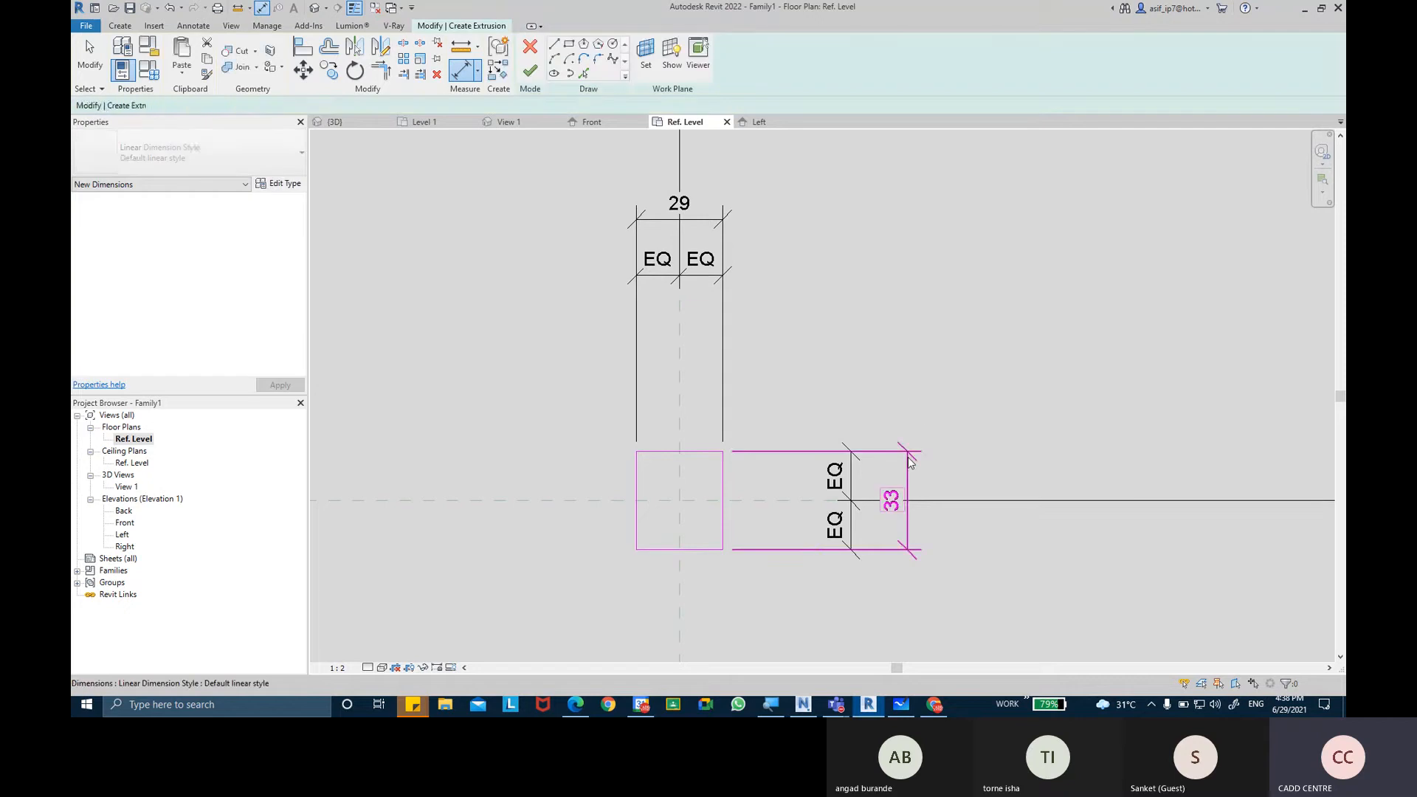
pyautogui.keyDown('ctrl'); pyautogui.click(719, 235); pyautogui.keyUp('ctrl')
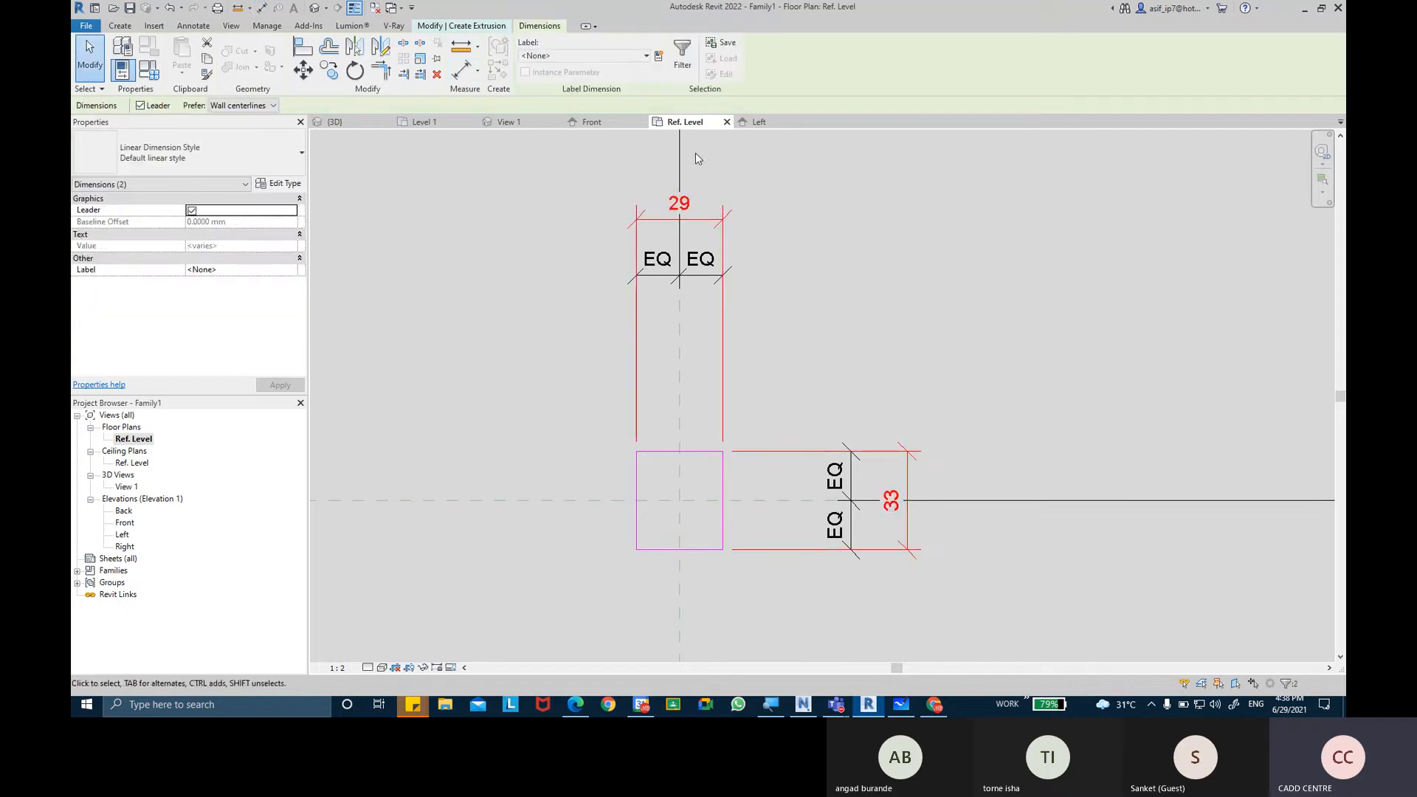
pyautogui.press('ctrl')
pyautogui.press('ctrl')
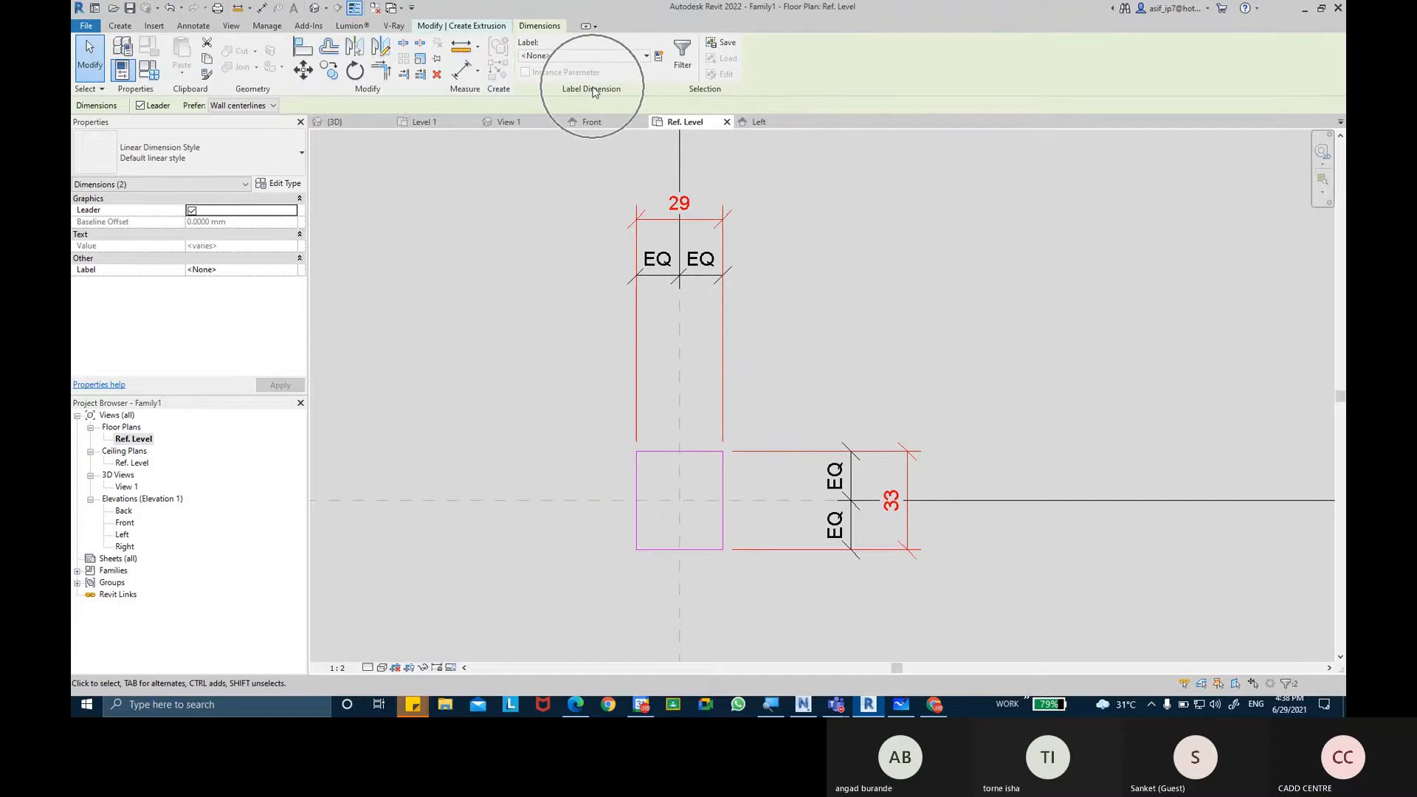
pyautogui.click(658, 56)
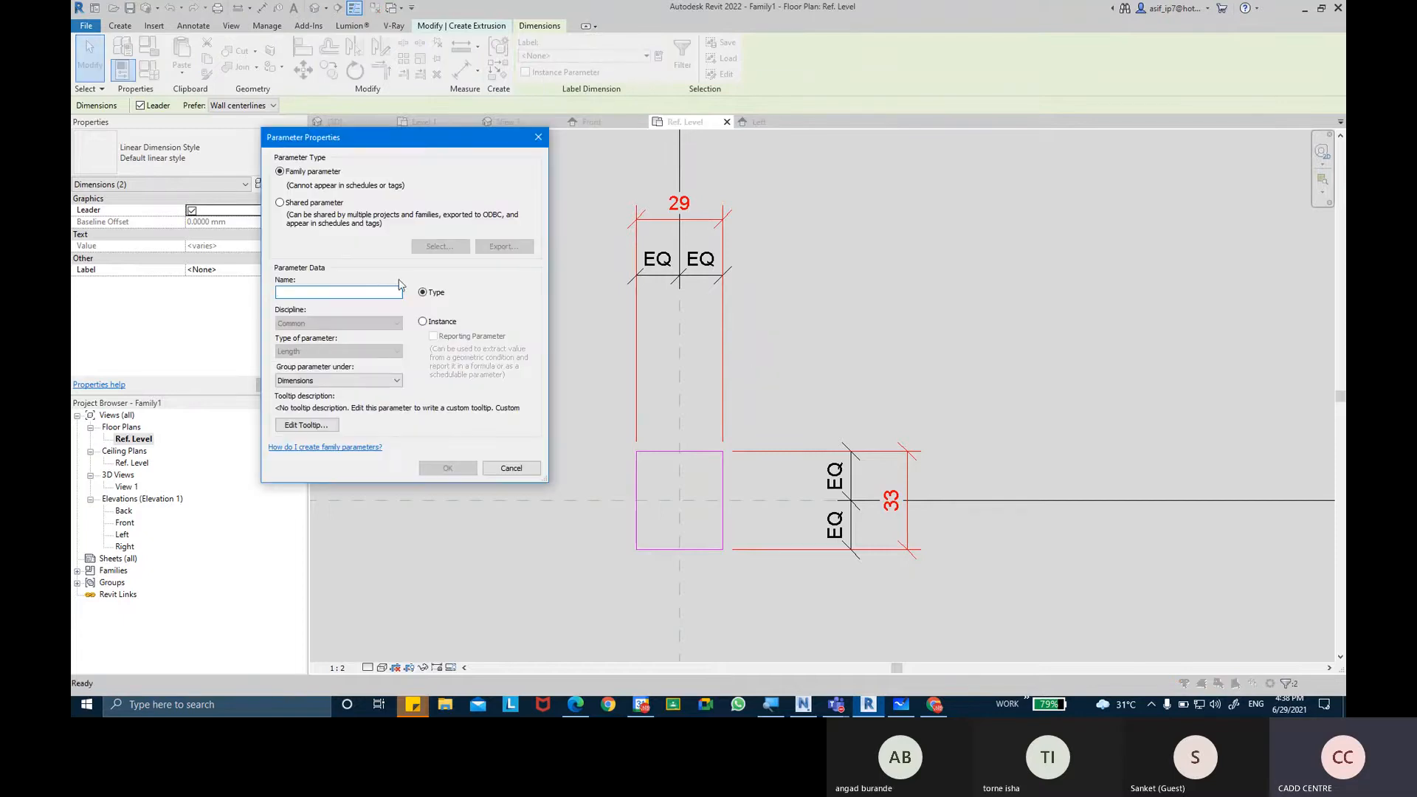
pyautogui.write('POST SQUA')
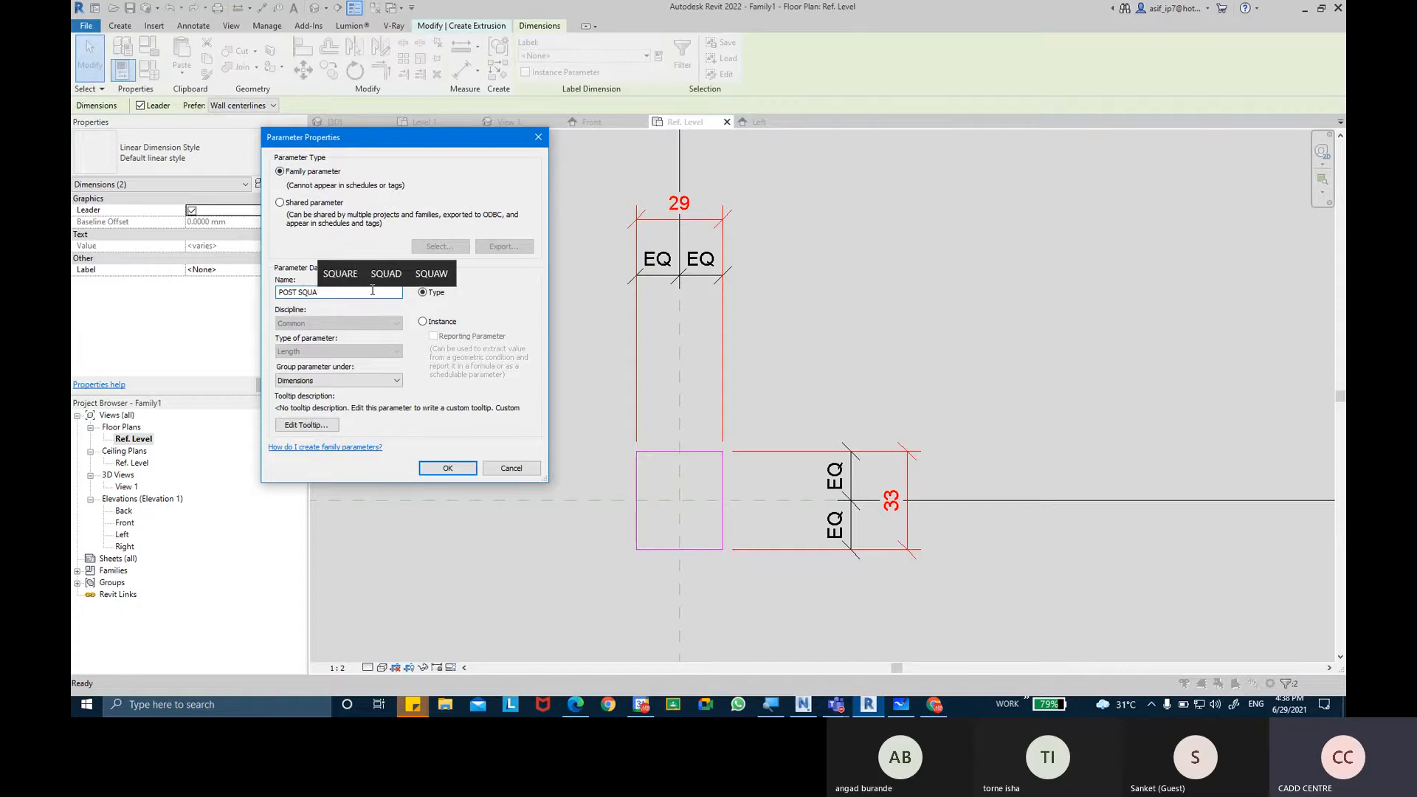
pyautogui.write('RE SIZE')
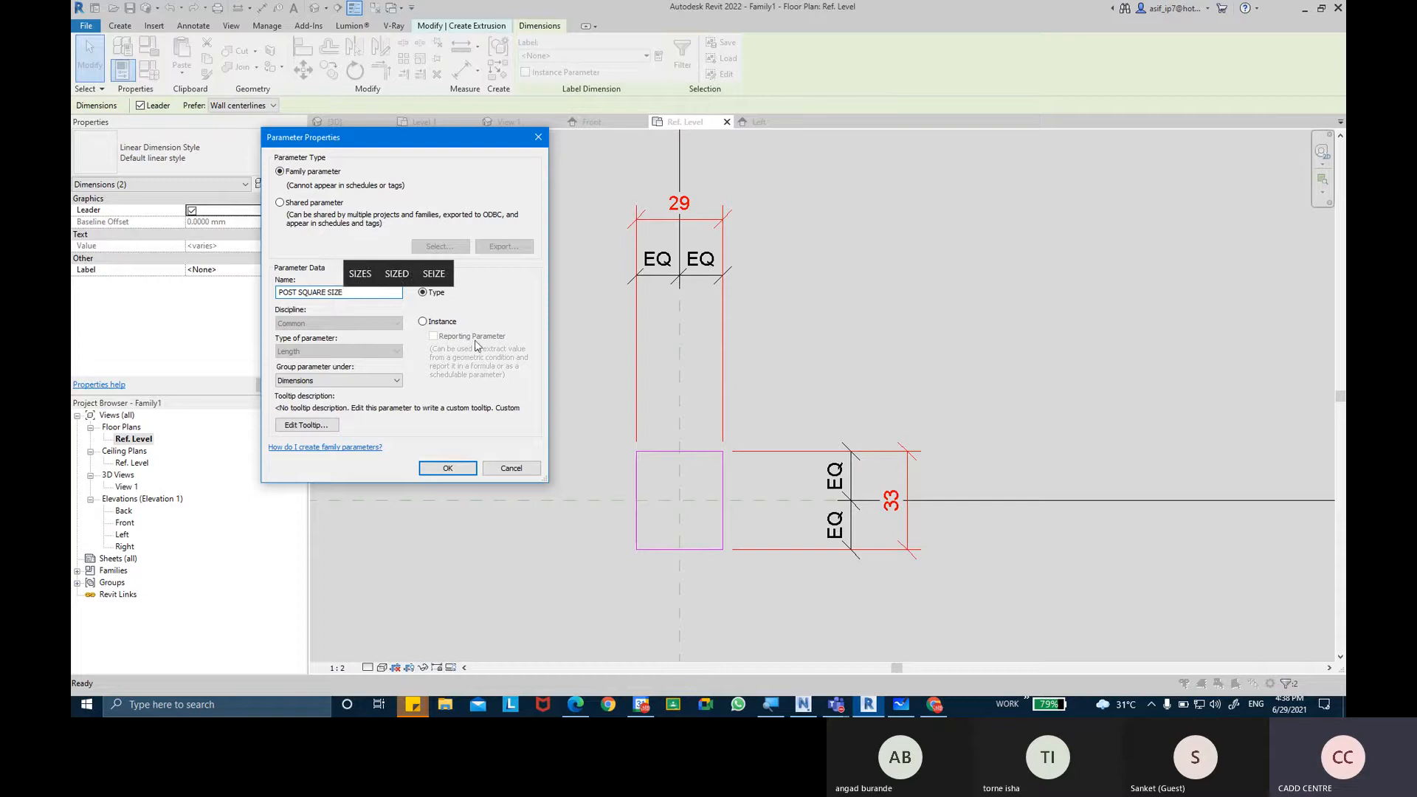
pyautogui.click(430, 298)
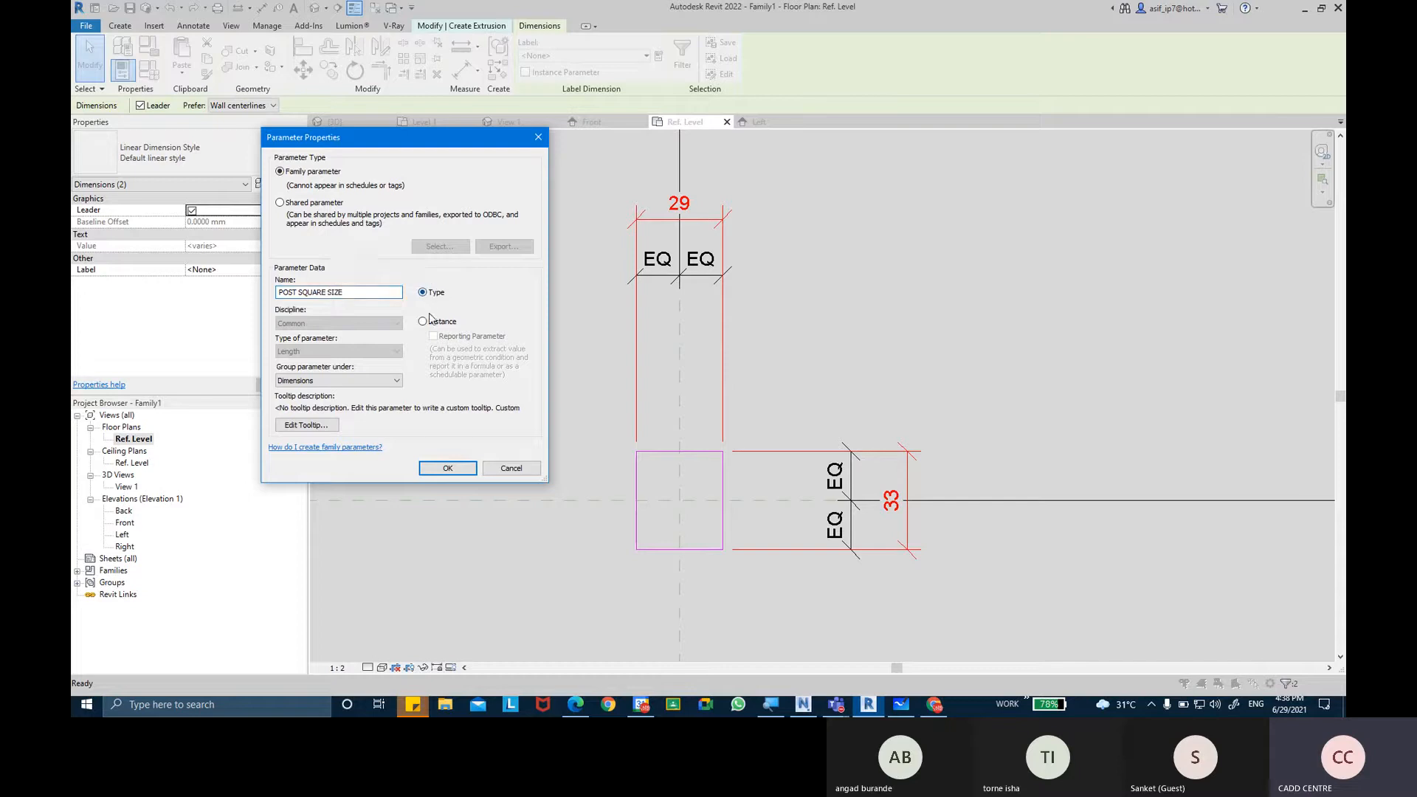
pyautogui.click(448, 468)
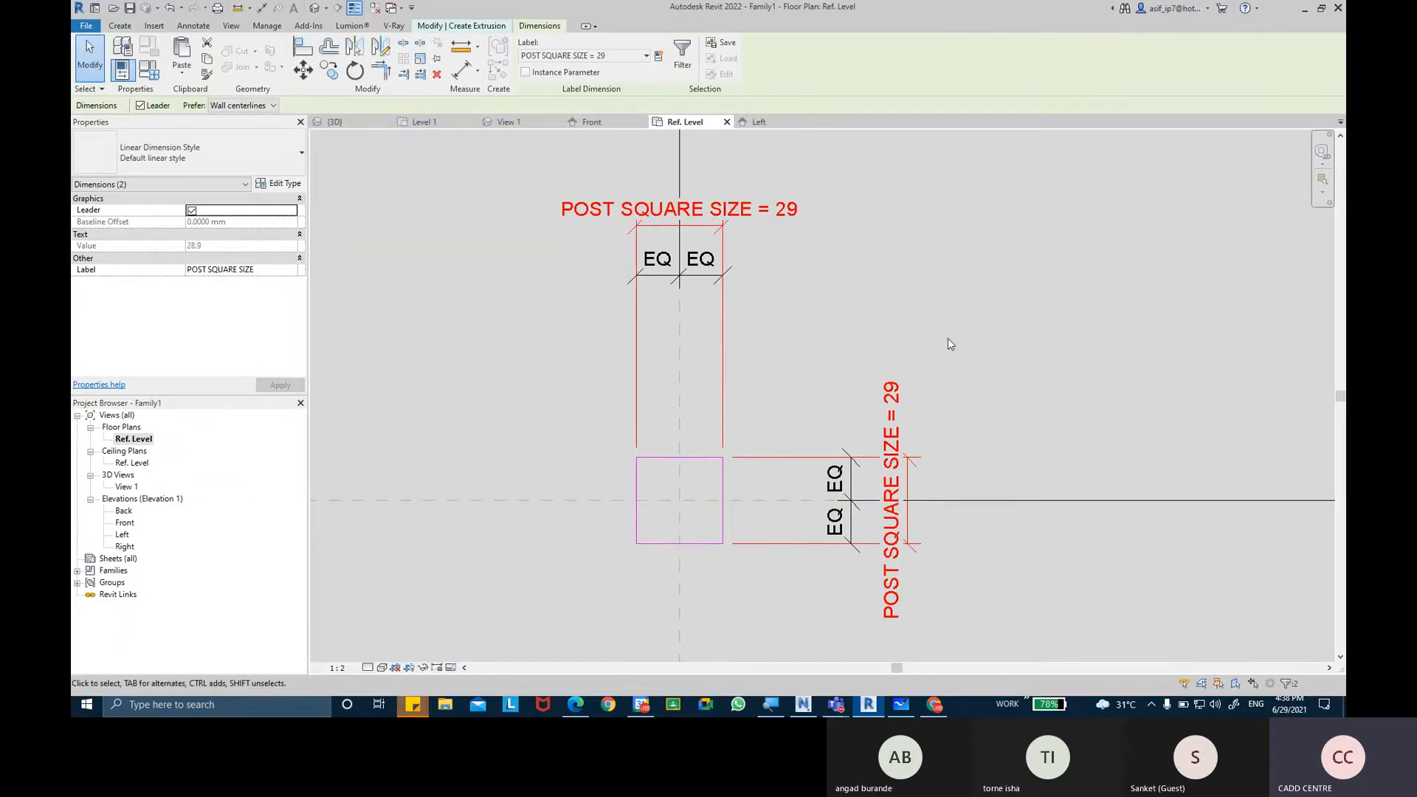
# Flex the POST SQUARE SIZE parameter in Family Types by applying 50, and set it to 75 mm.
pyautogui.scroll(-2, 926, 377)
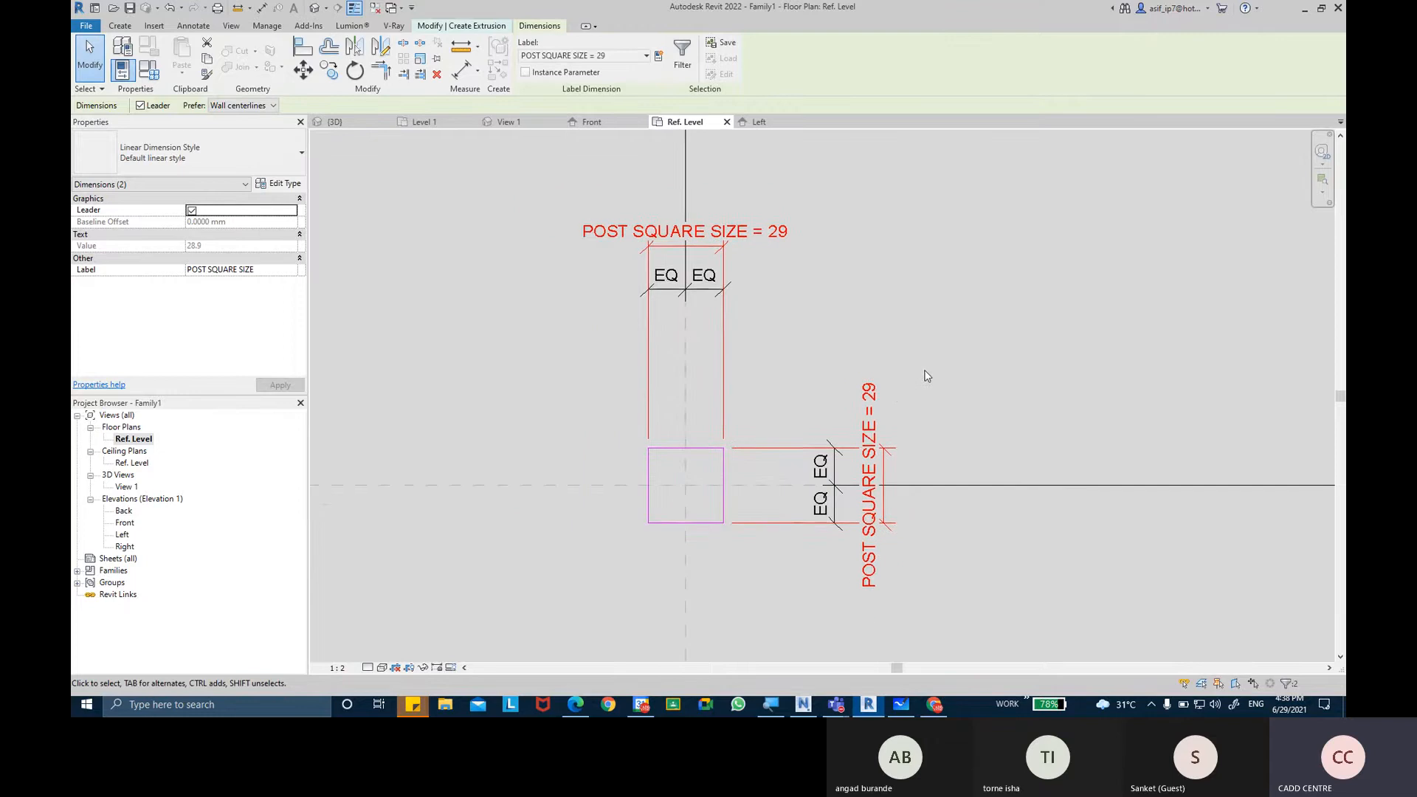
pyautogui.click(146, 79)
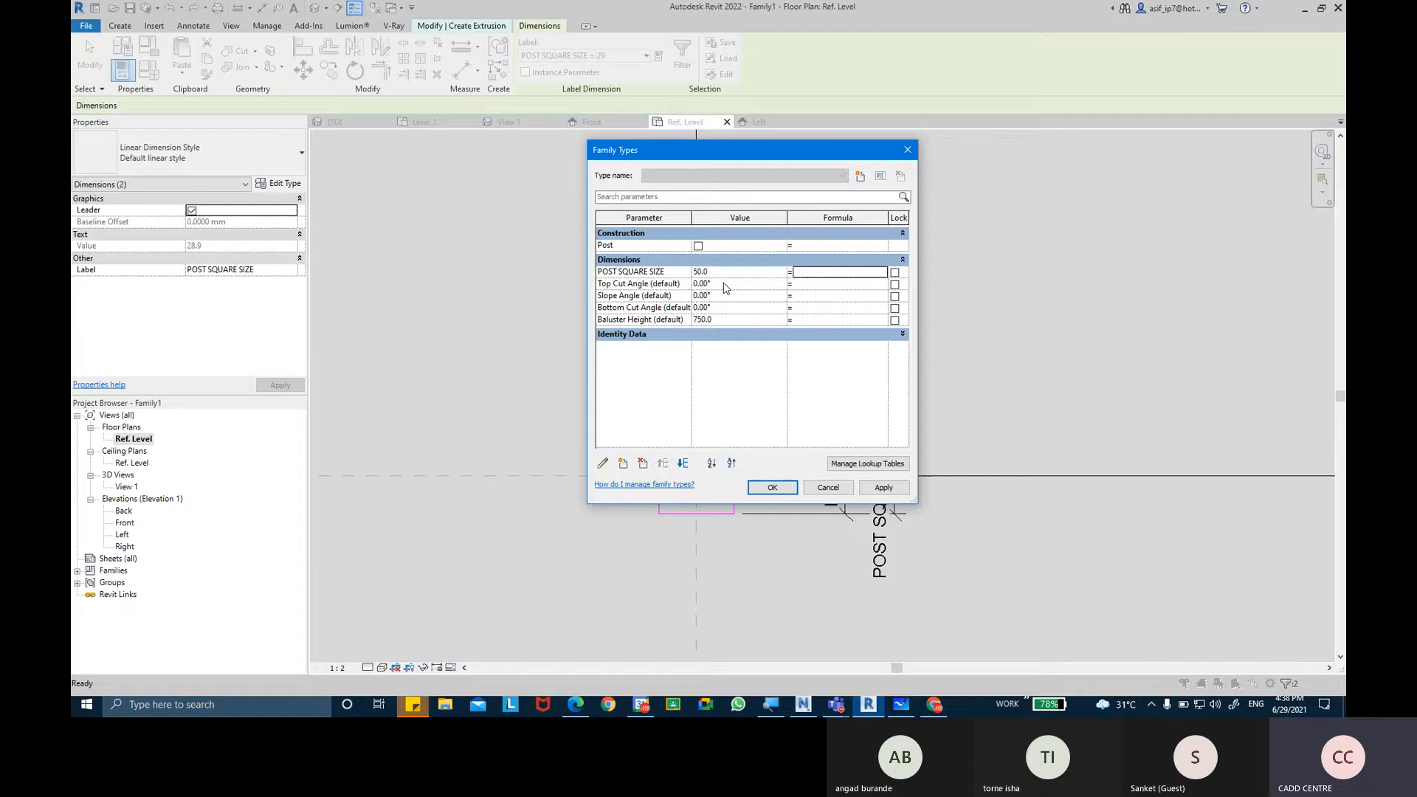
pyautogui.click(884, 488)
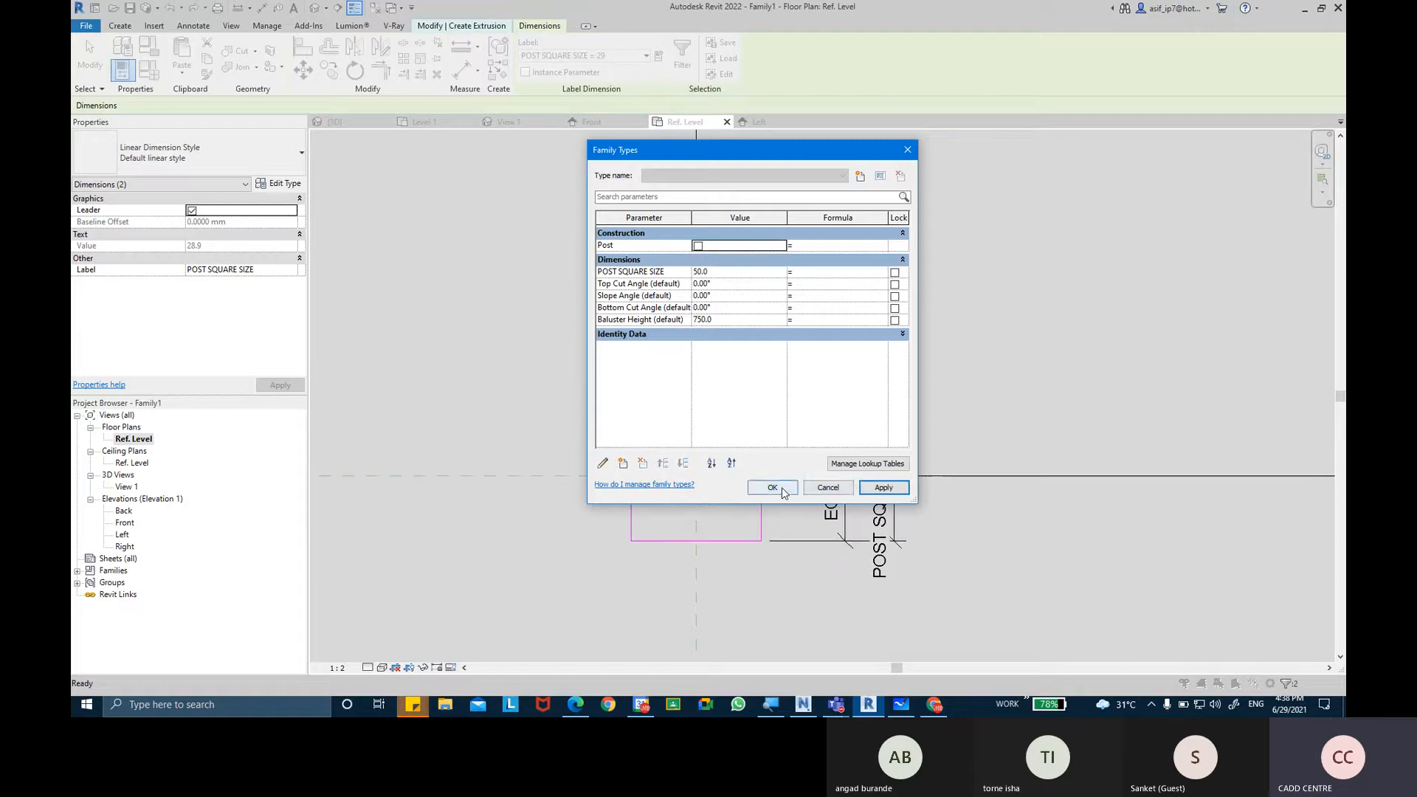
pyautogui.click(721, 272)
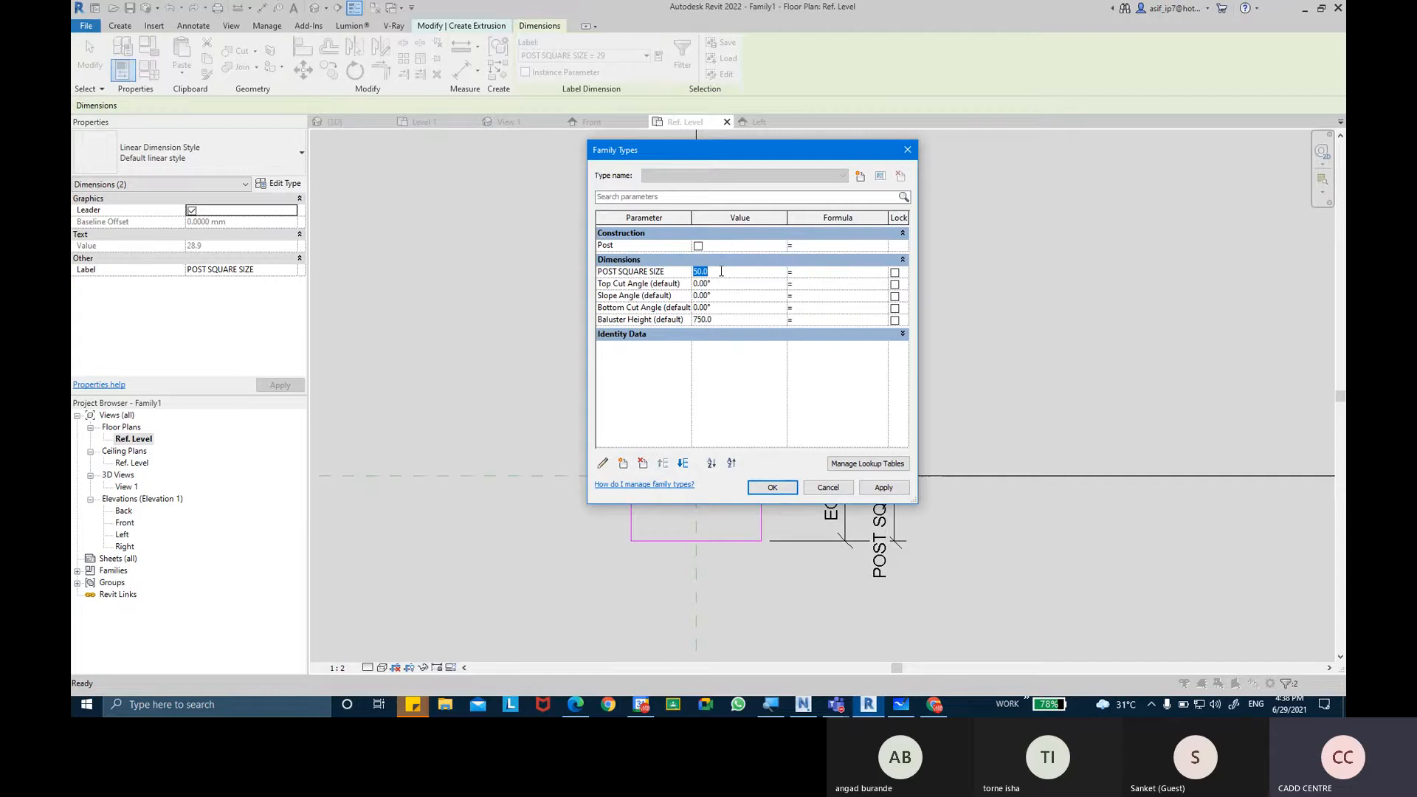
pyautogui.click(895, 489)
pyautogui.click(789, 489)
pyautogui.moveTo(834, 367); pyautogui.dragTo(834, 341, button='middle')
pyautogui.scroll(-1, 834, 341)
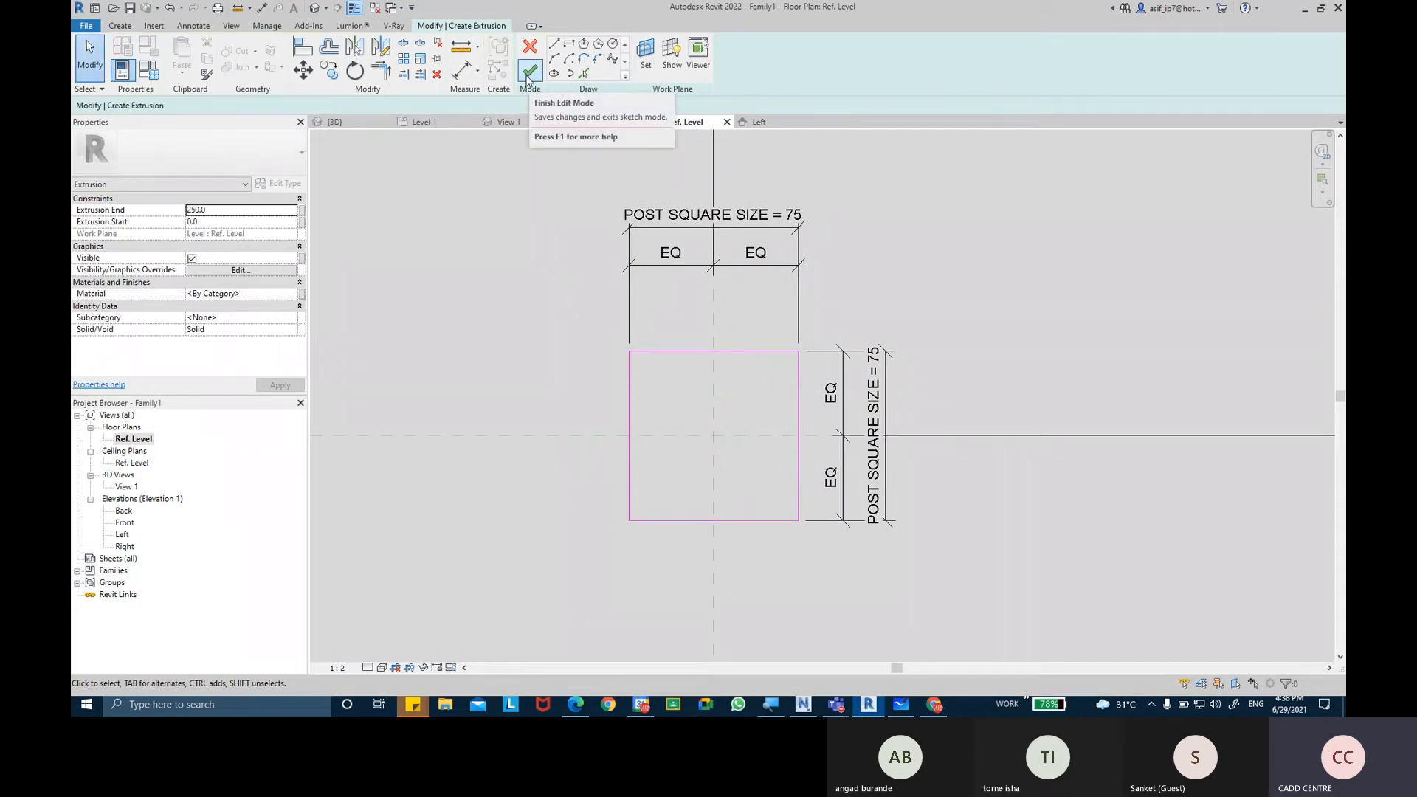
# Finish the square post's extrusion sketch and clear the selection.
pyautogui.click(529, 72)
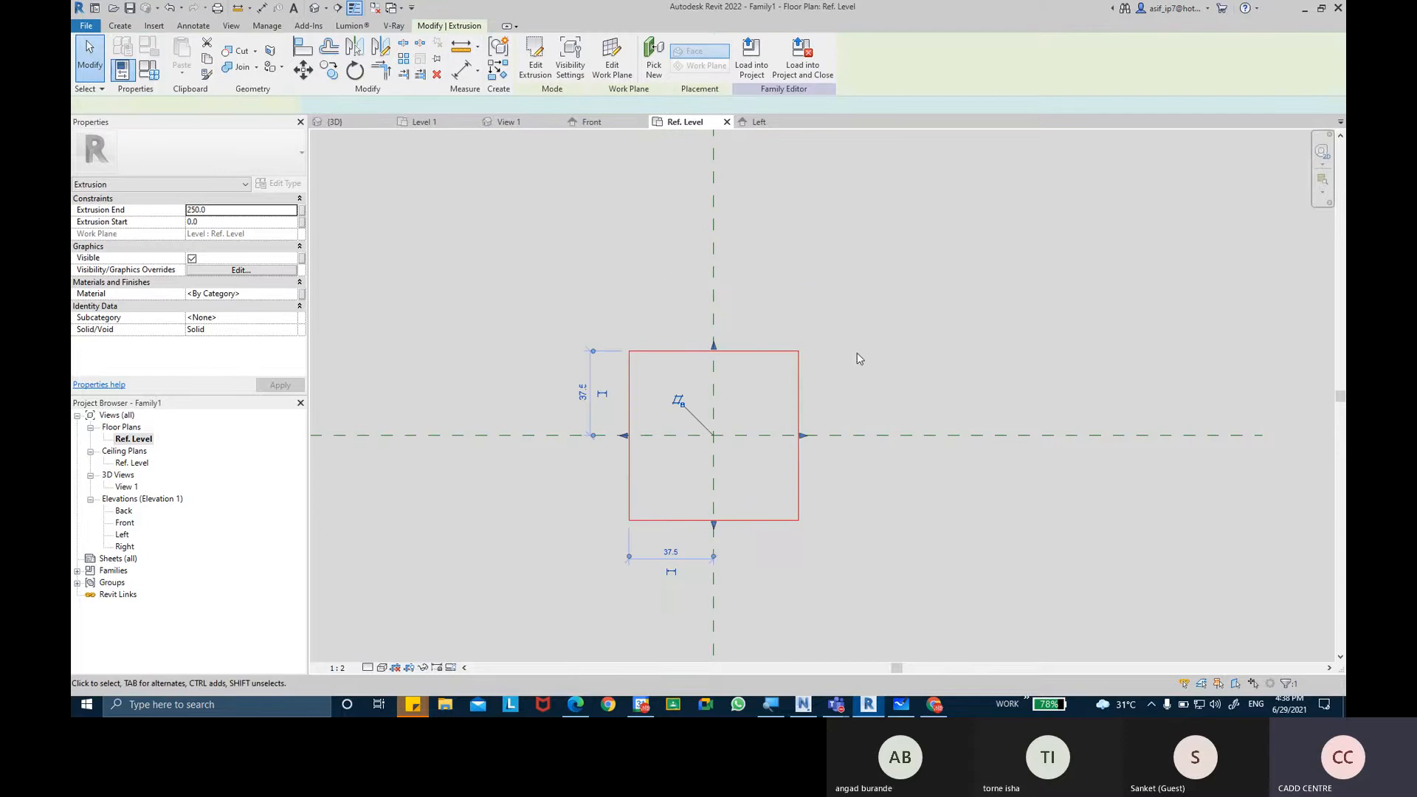
pyautogui.click(801, 374)
pyautogui.click(859, 305)
pyautogui.moveTo(877, 306); pyautogui.dragTo(880, 301, button='middle')
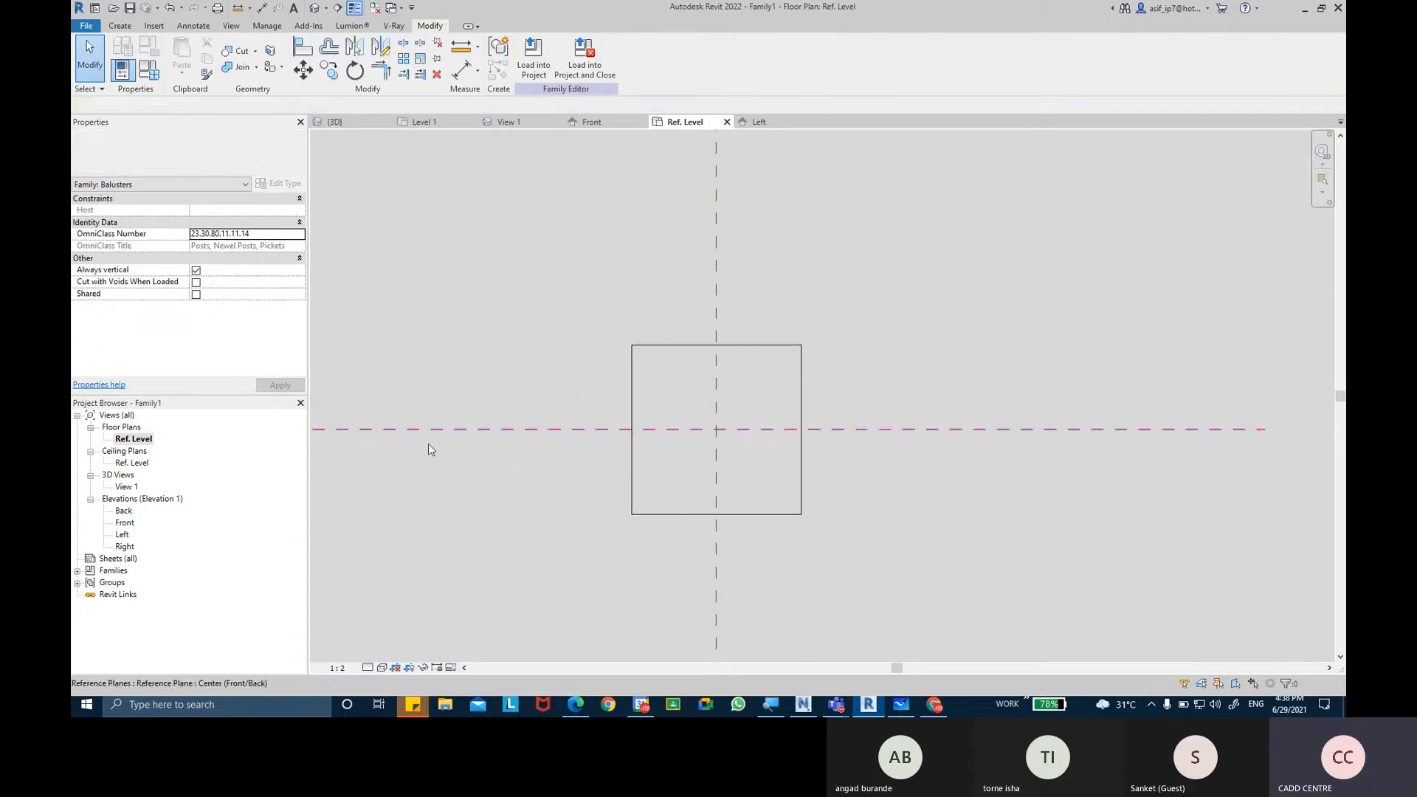
# In the Front elevation, stretch the top of the post extrusion up to the lower horizontal reference plane above it.
pyautogui.doubleClick(125, 523)
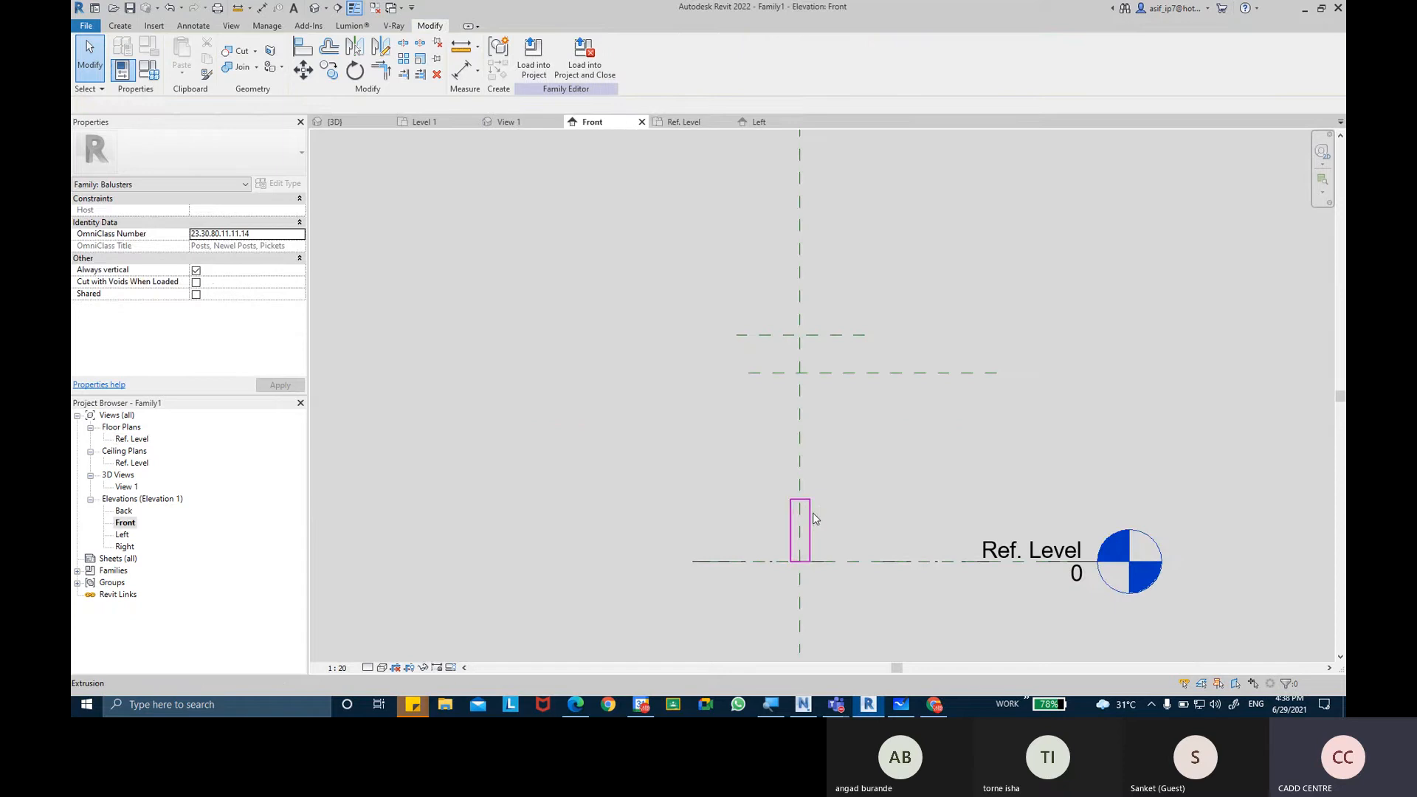
pyautogui.click(813, 514)
pyautogui.scroll(2, 812, 515)
pyautogui.moveTo(772, 467); pyautogui.dragTo(768, 380)
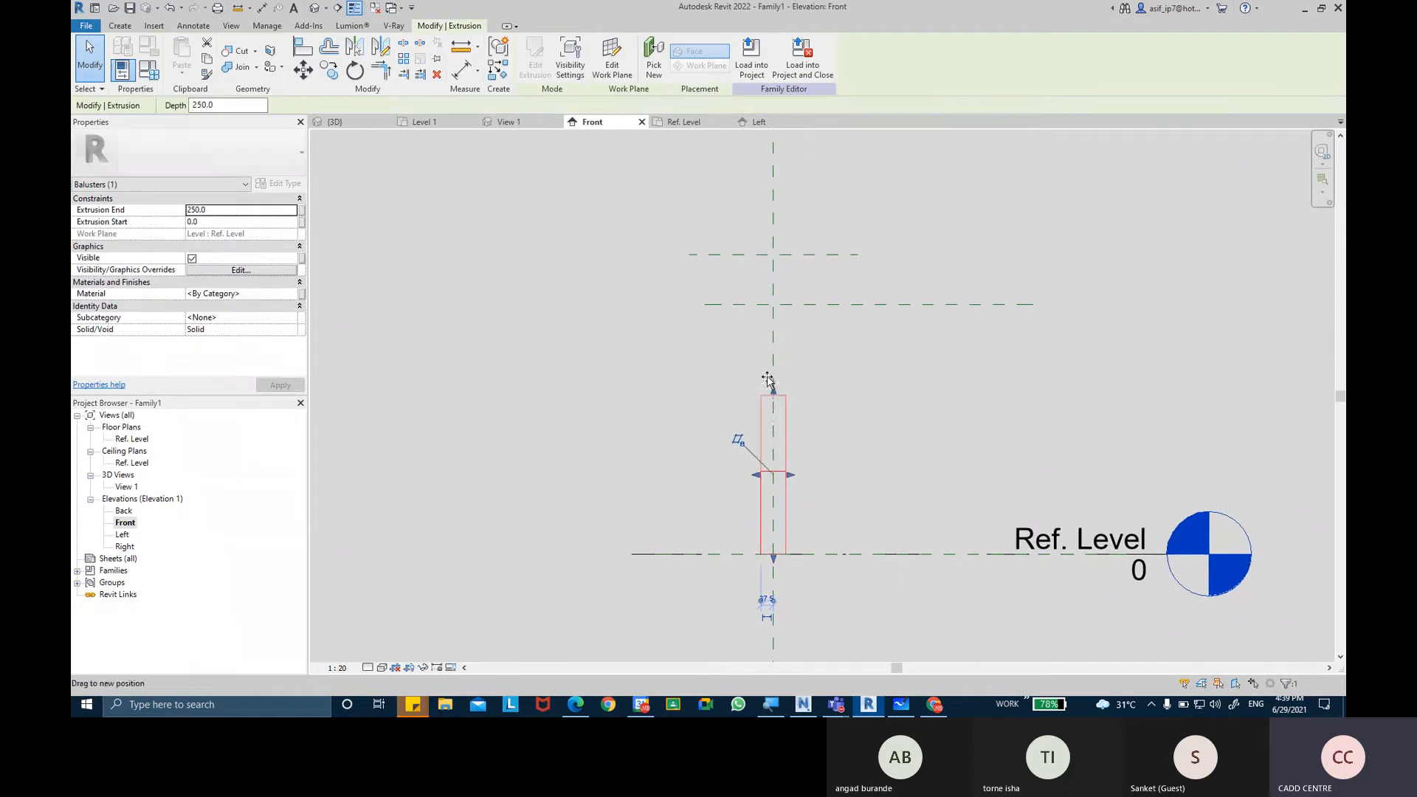
pyautogui.moveTo(772, 313); pyautogui.dragTo(773, 304)
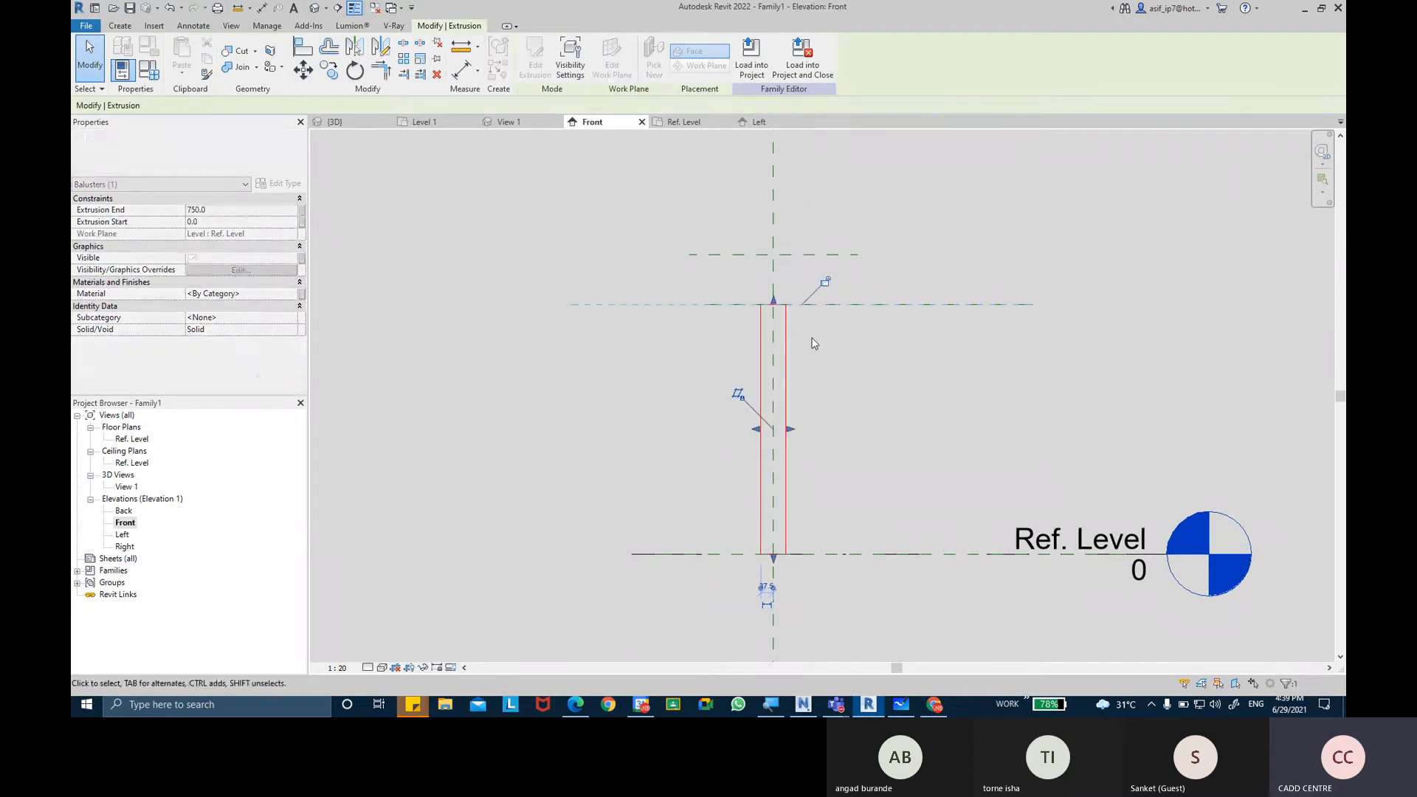
pyautogui.click(841, 371)
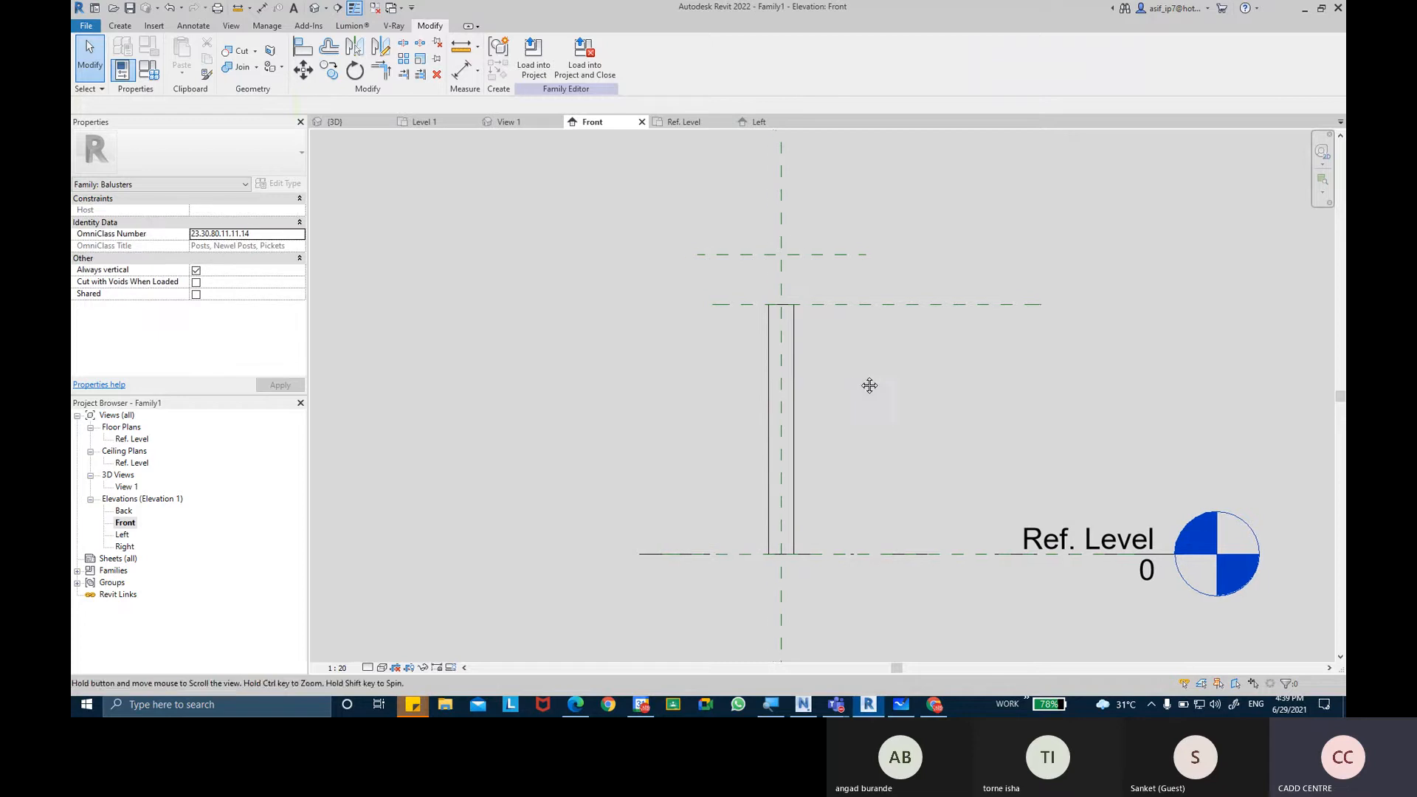
# Examine the post in the Left elevation and compare it with the wooden newel post reference image in the browser.
pyautogui.doubleClick(122, 536)
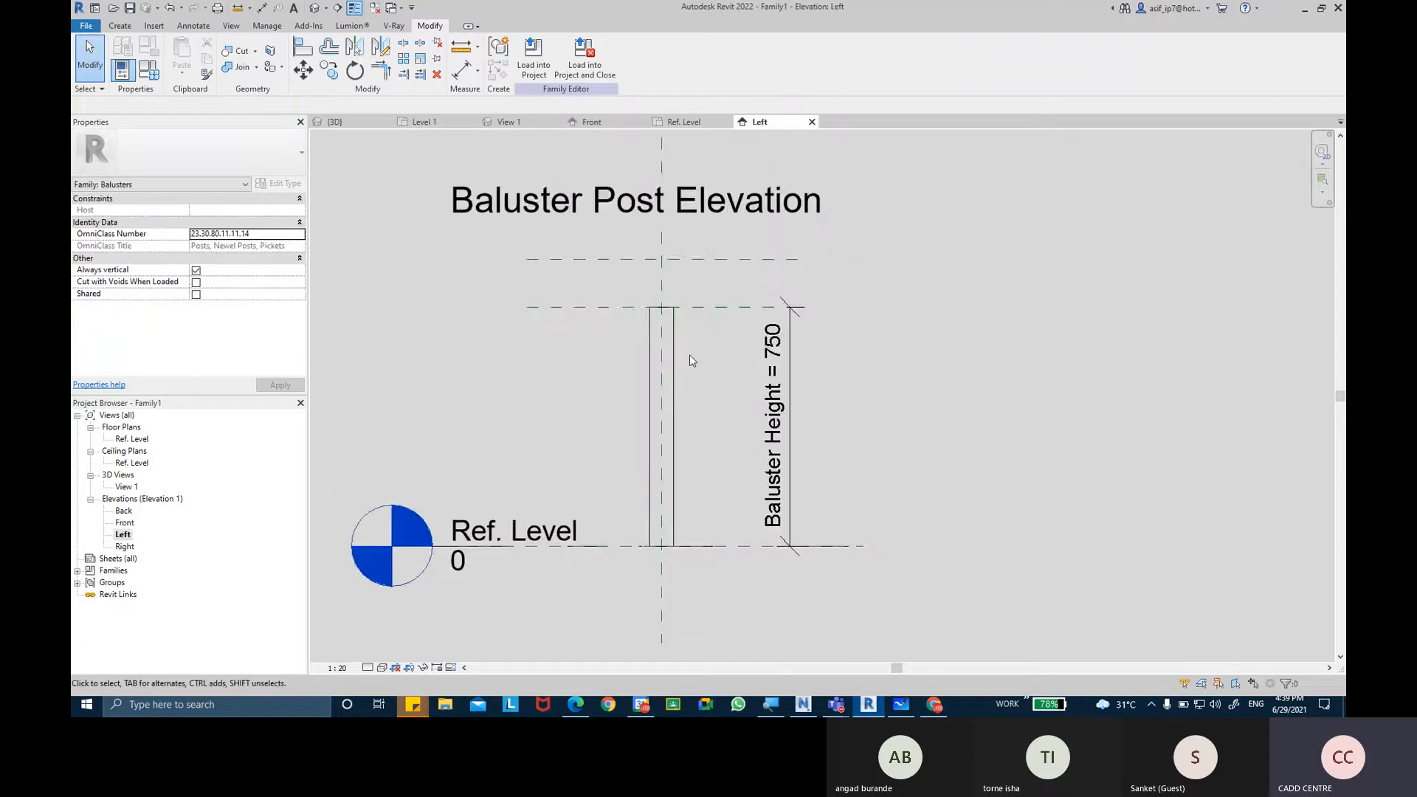
pyautogui.scroll(1, 668, 329)
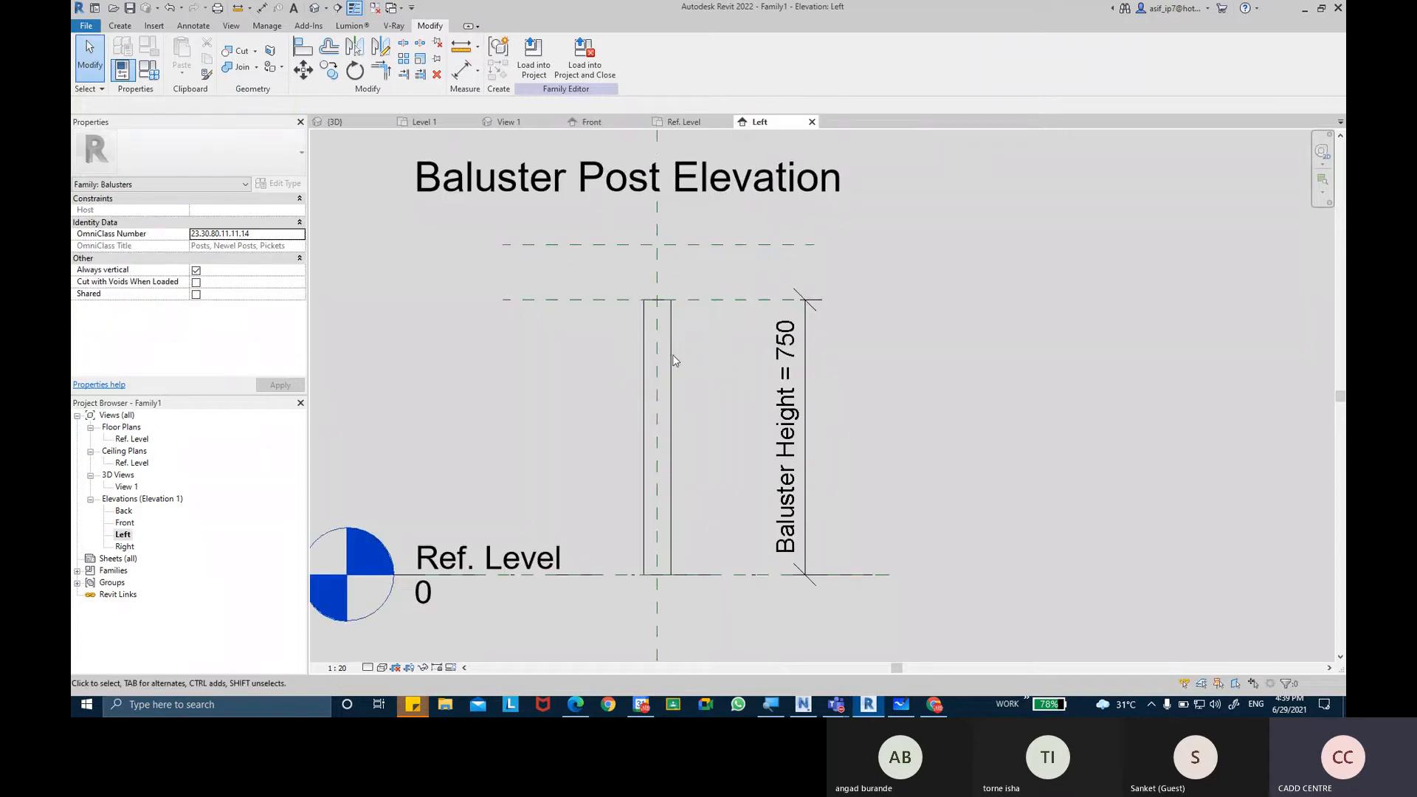
pyautogui.click(934, 705)
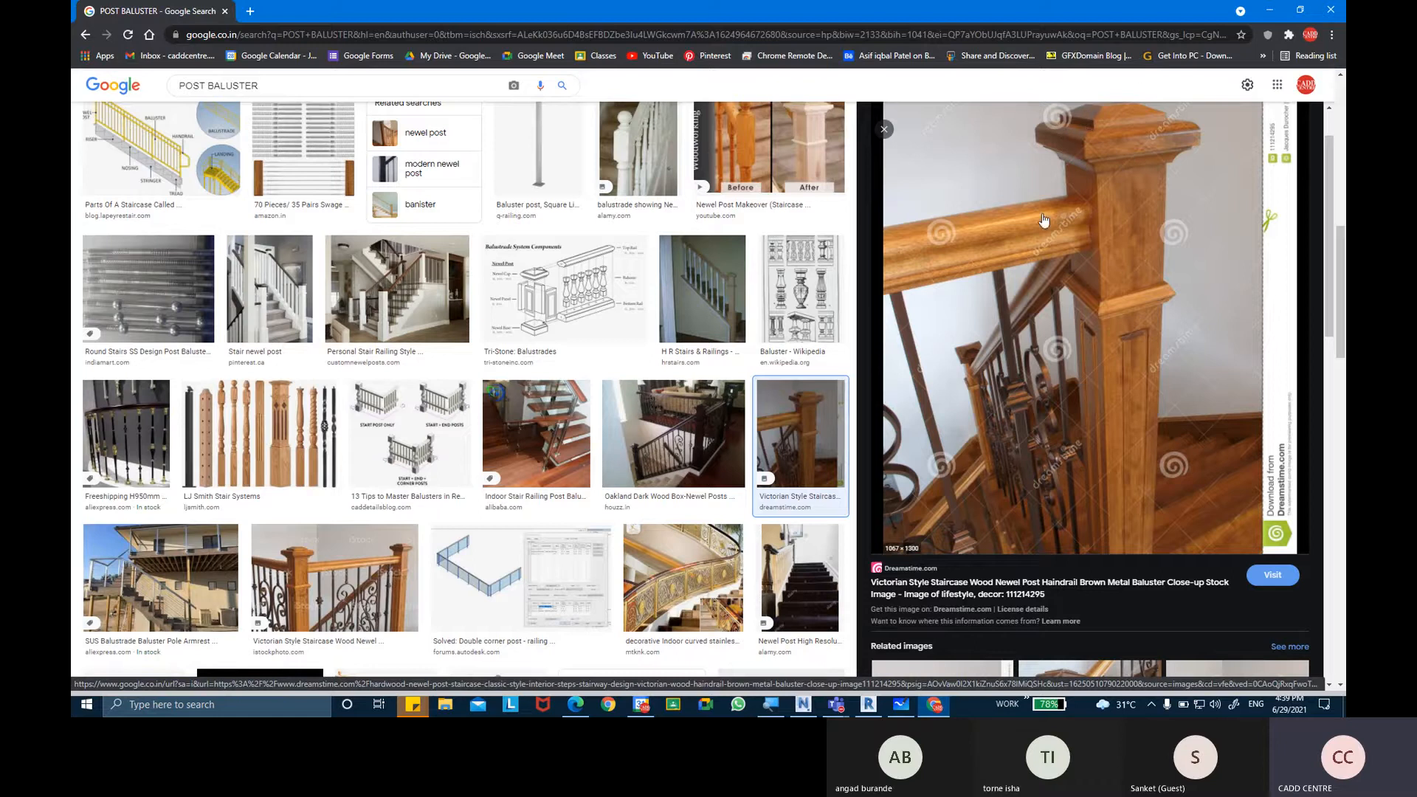
pyautogui.click(868, 704)
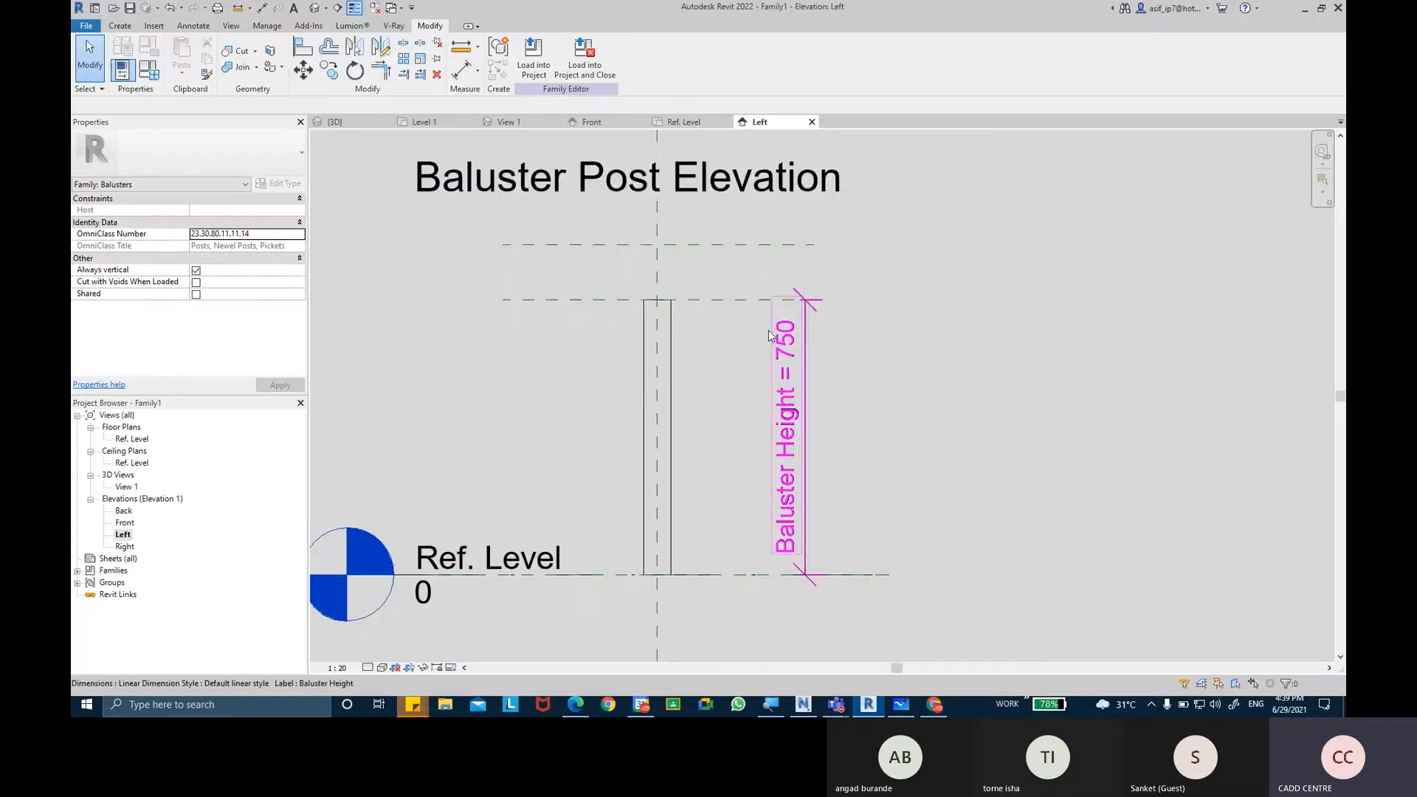
# Place an aligned dimension between the two horizontal reference planes at the top of the post in the Left elevation.
pyautogui.scroll(4, 769, 330)
pyautogui.moveTo(720, 242); pyautogui.dragTo(710, 339, button='middle')
pyautogui.click(693, 282)
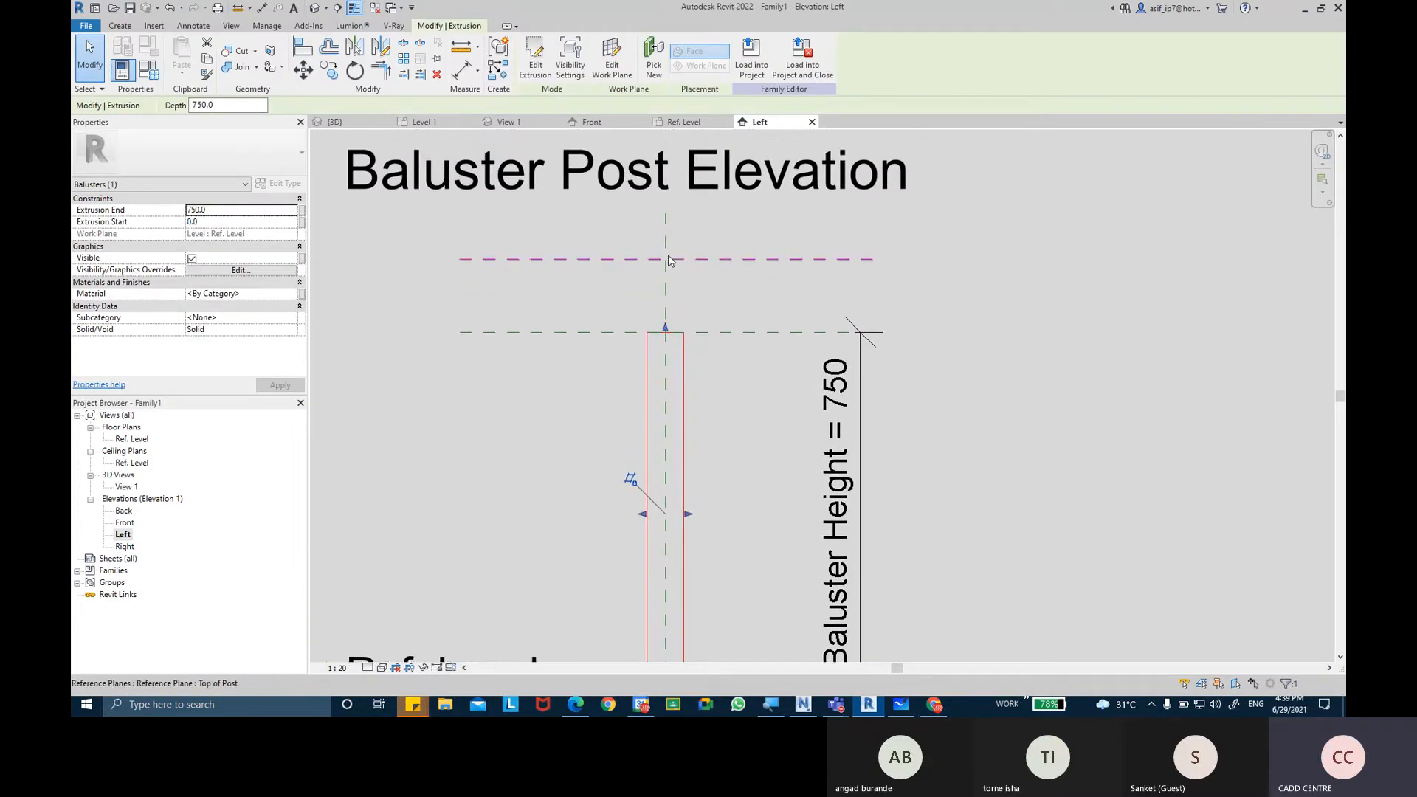
pyautogui.click(457, 69)
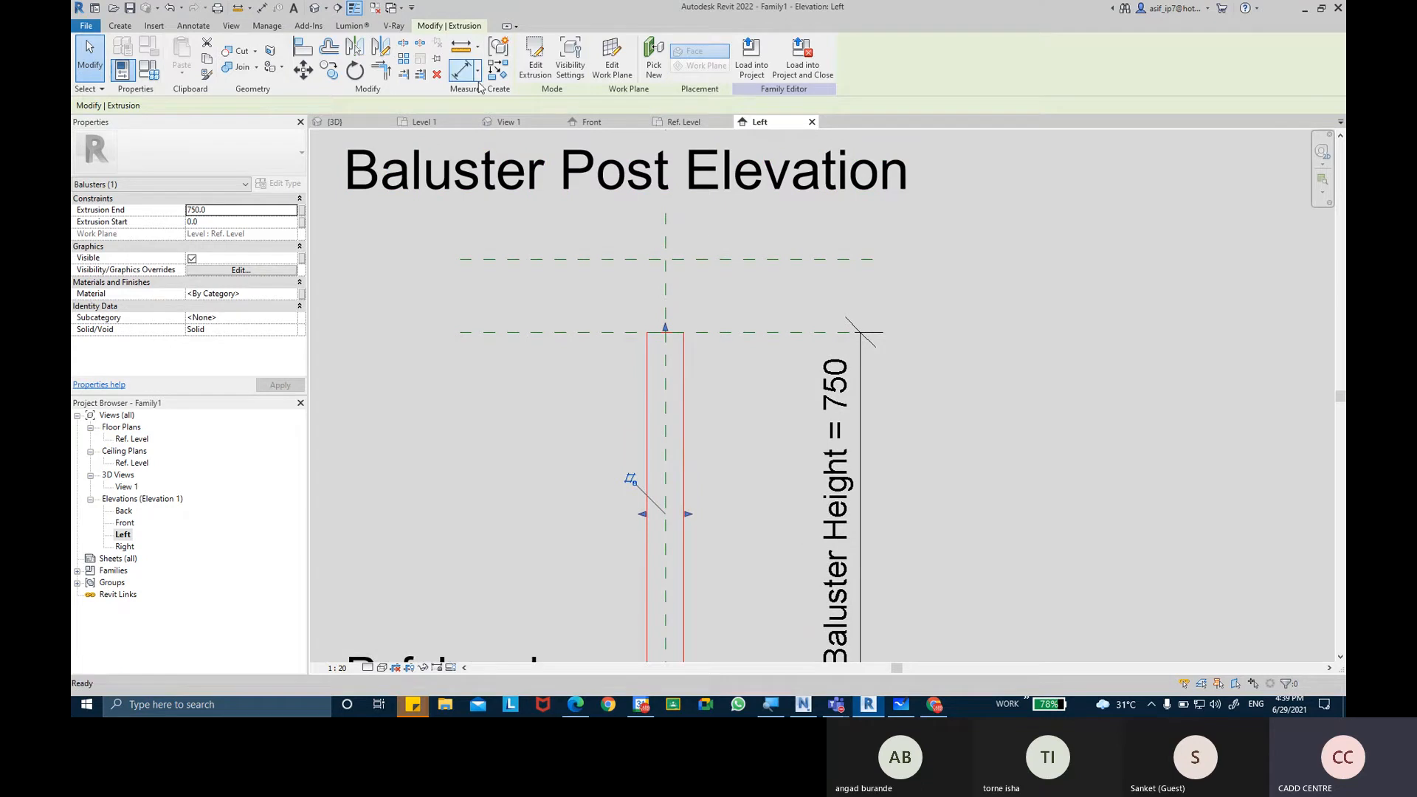
pyautogui.click(776, 260)
pyautogui.click(945, 232)
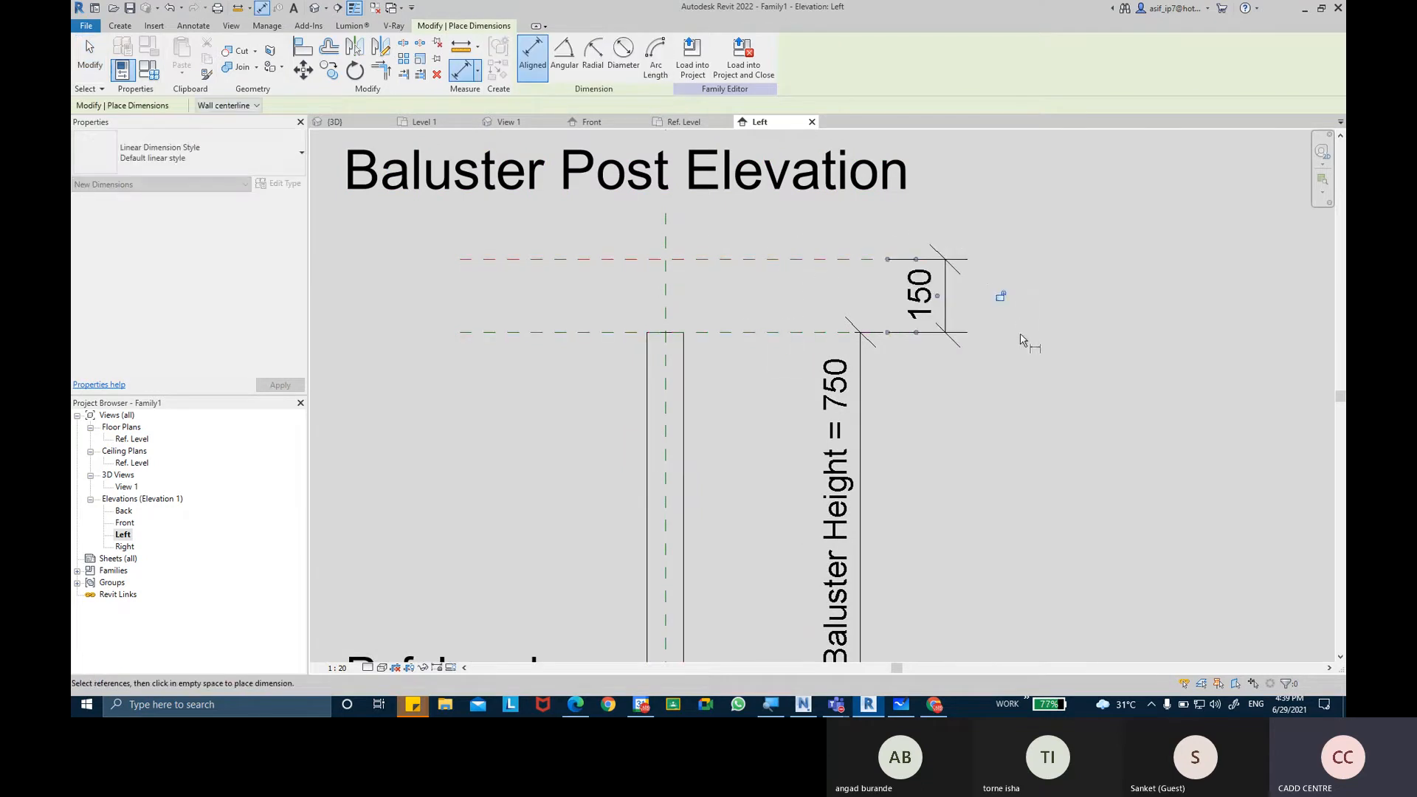
pyautogui.press('Escape')
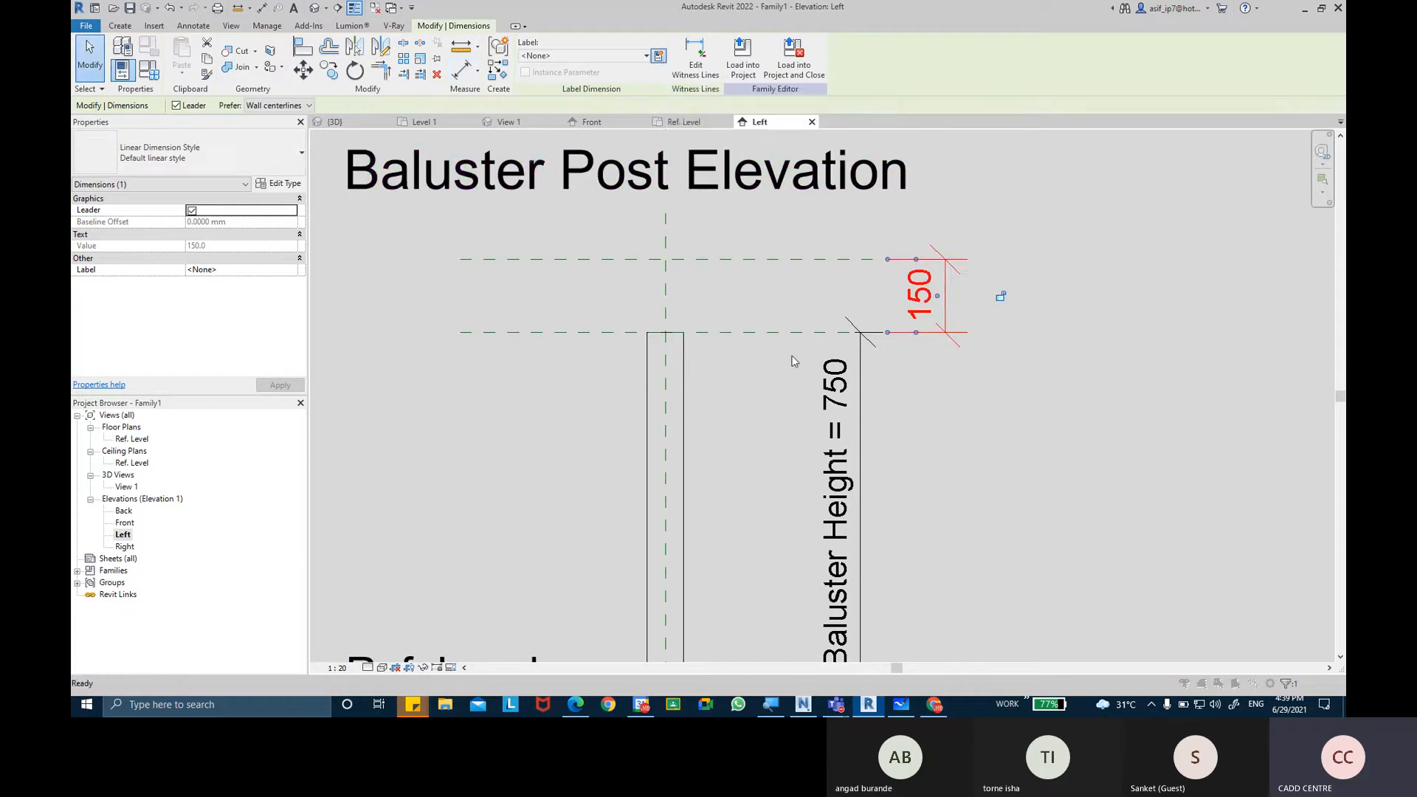
# Label the dimension between the two upper reference planes with a new family type parameter named EXTEND HT, grouped under Dimensions.
pyautogui.write('EX')
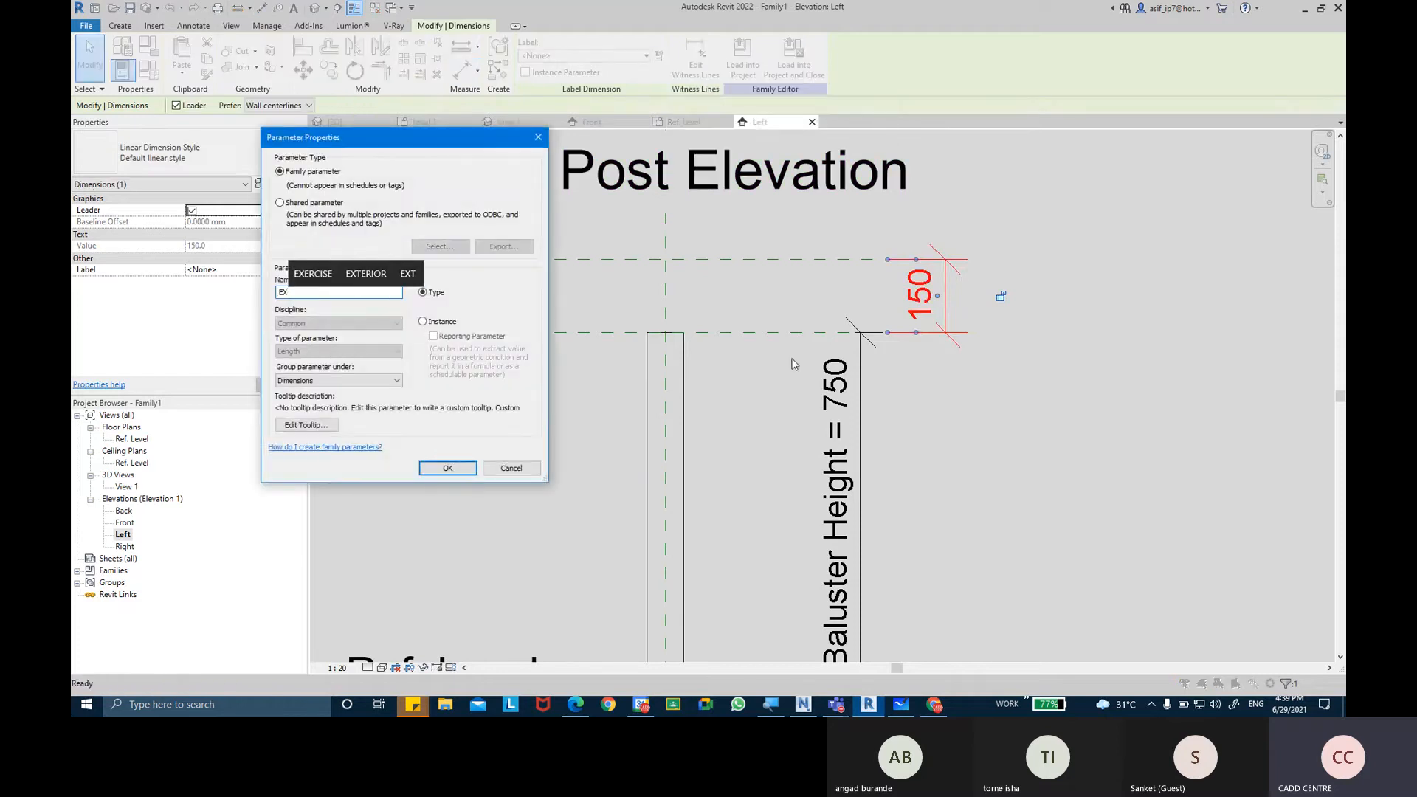
pyautogui.write('TEND')
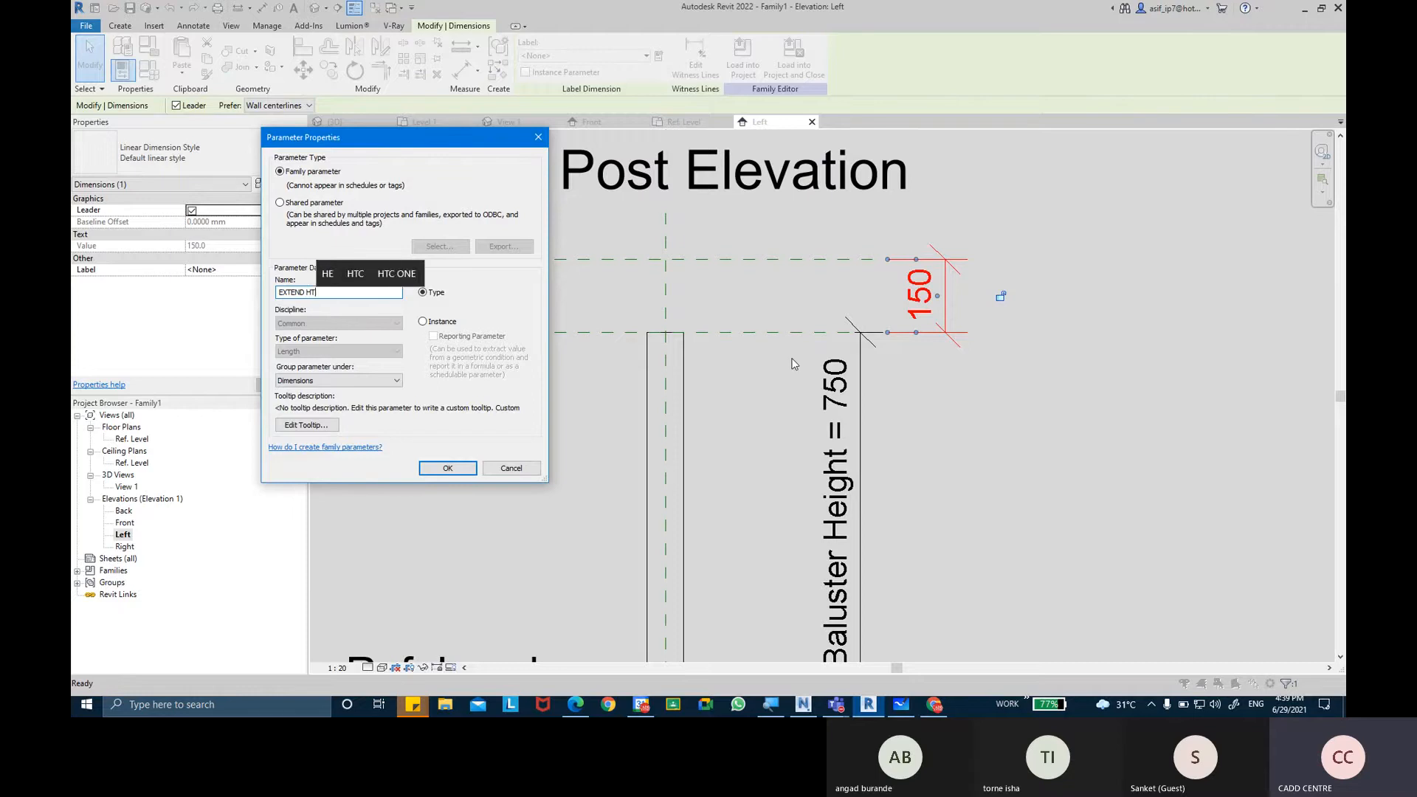
pyautogui.write(' HT')
pyautogui.press('Return')
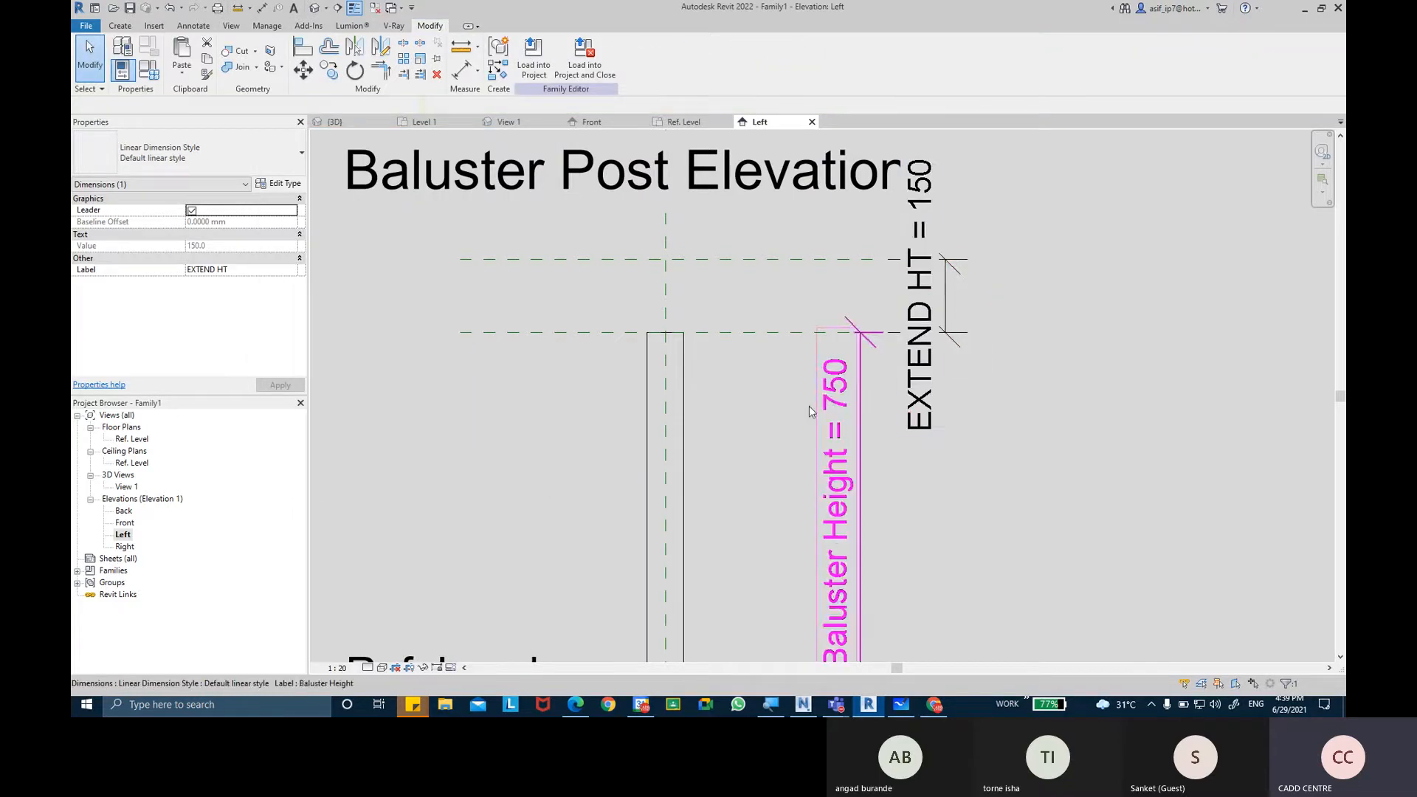
pyautogui.click(809, 411)
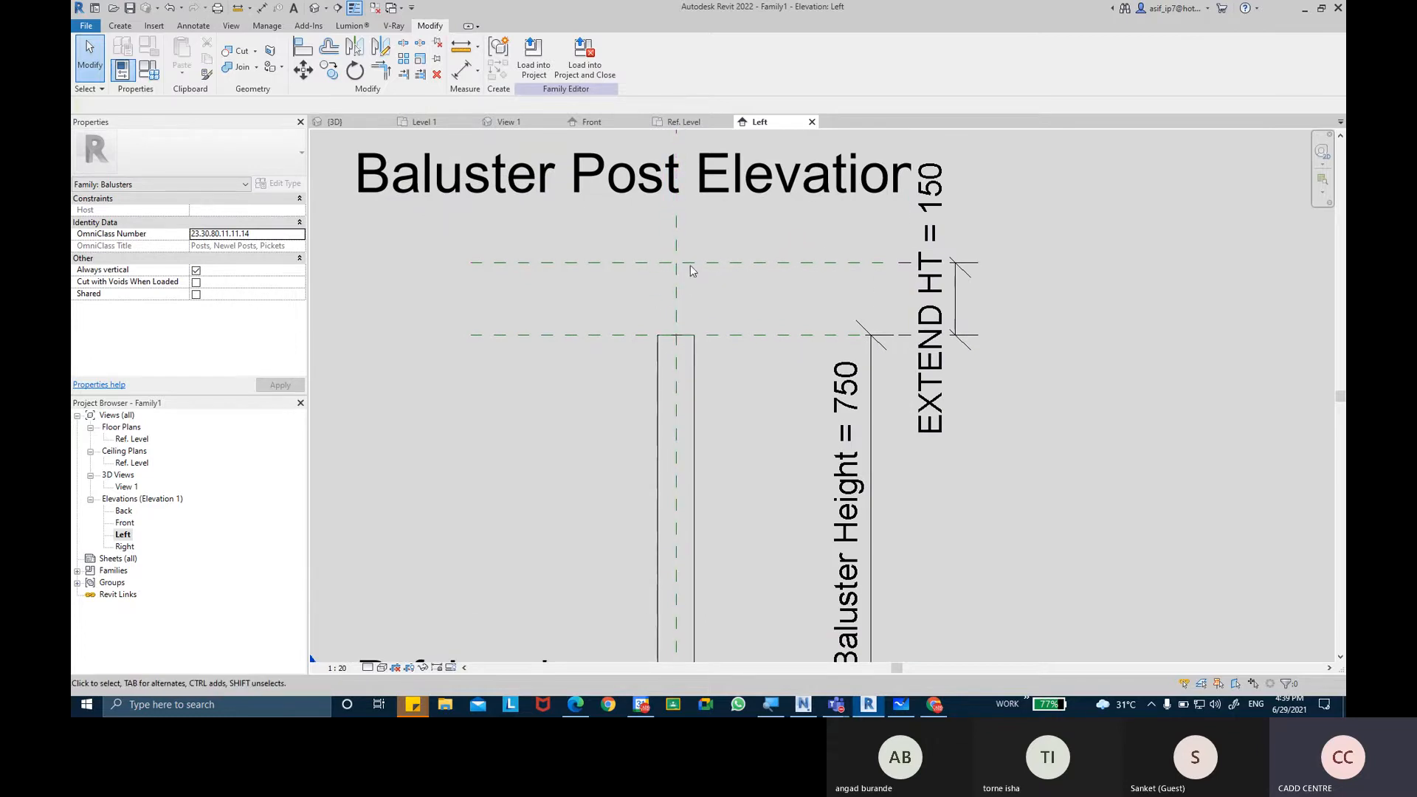
pyautogui.moveTo(691, 310); pyautogui.dragTo(706, 355, button='middle')
pyautogui.scroll(-1, 684, 295)
pyautogui.scroll(1, 683, 296)
pyautogui.click(685, 297)
pyautogui.press('Escape')
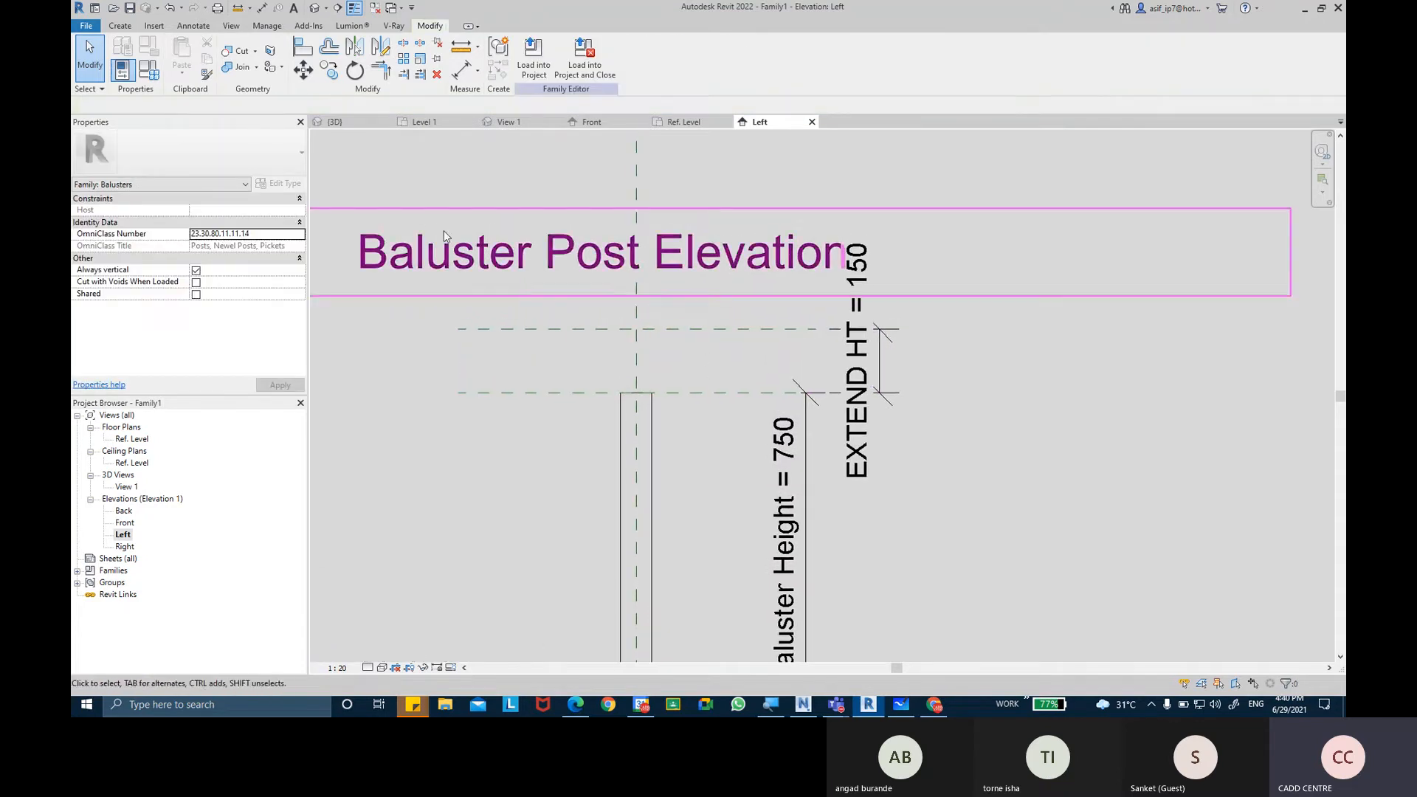
pyautogui.moveTo(577, 321); pyautogui.dragTo(566, 319, button='middle')
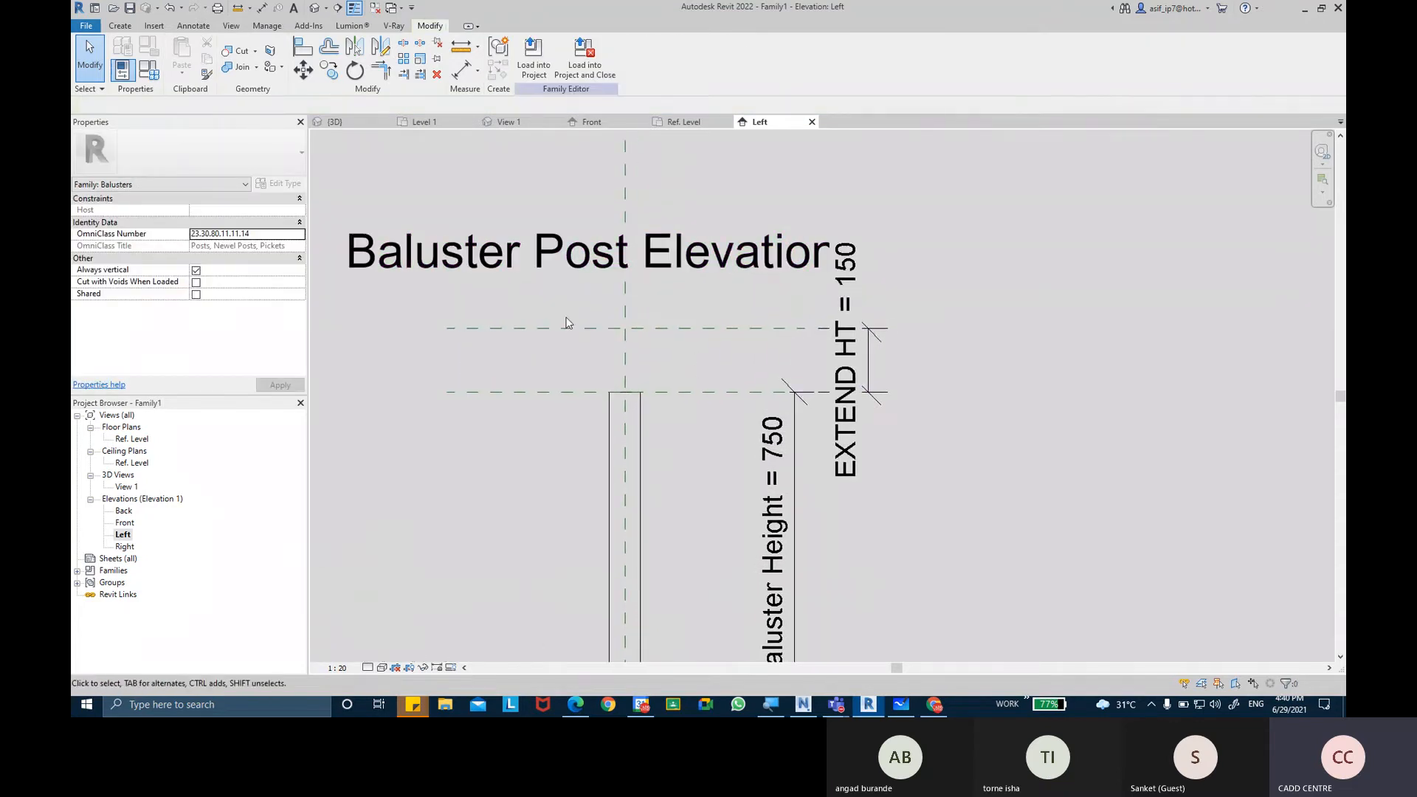
# Start a new extrusion in the Ref. Level plan and sketch a rectangle offset 25 mm inside the post's outline.
pyautogui.doubleClick(136, 439)
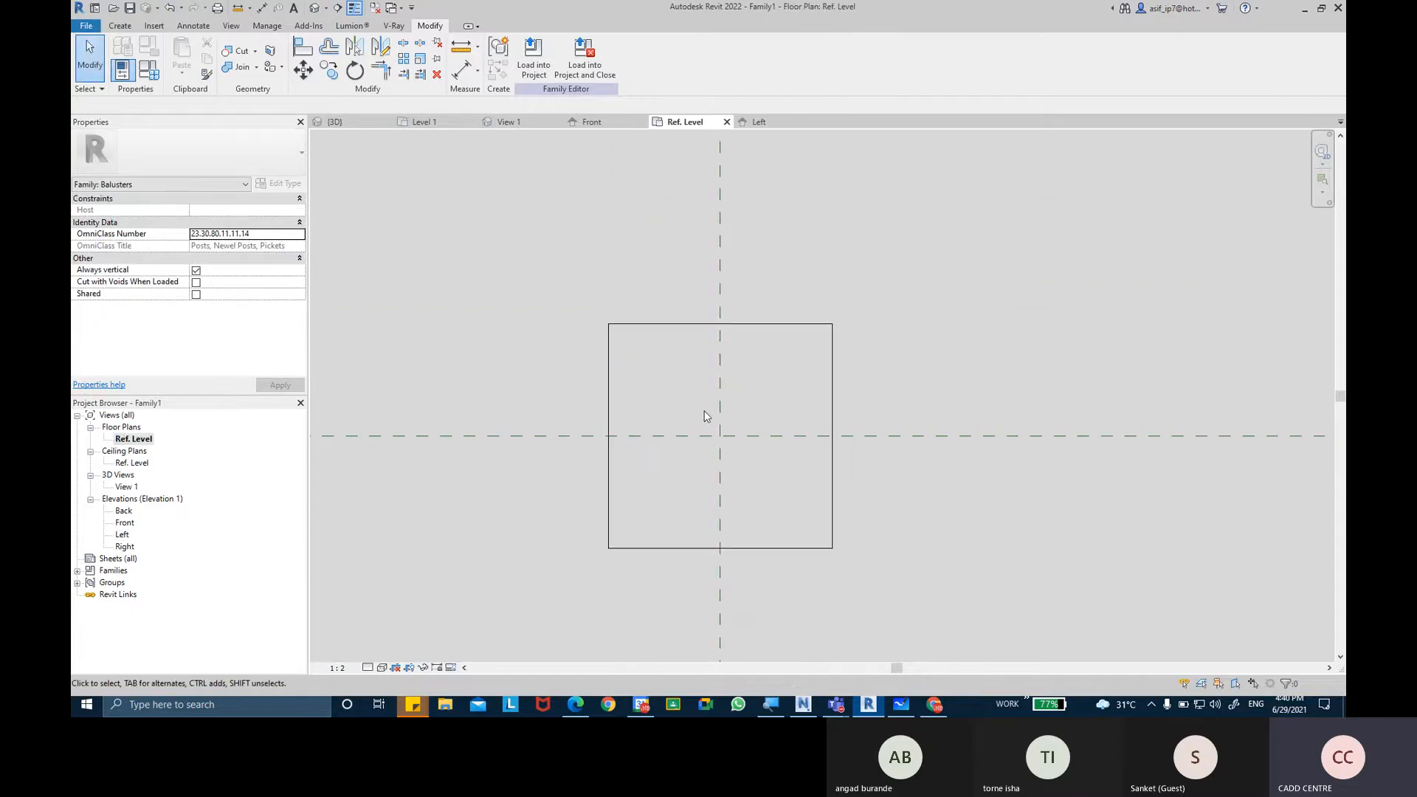
pyautogui.click(118, 27)
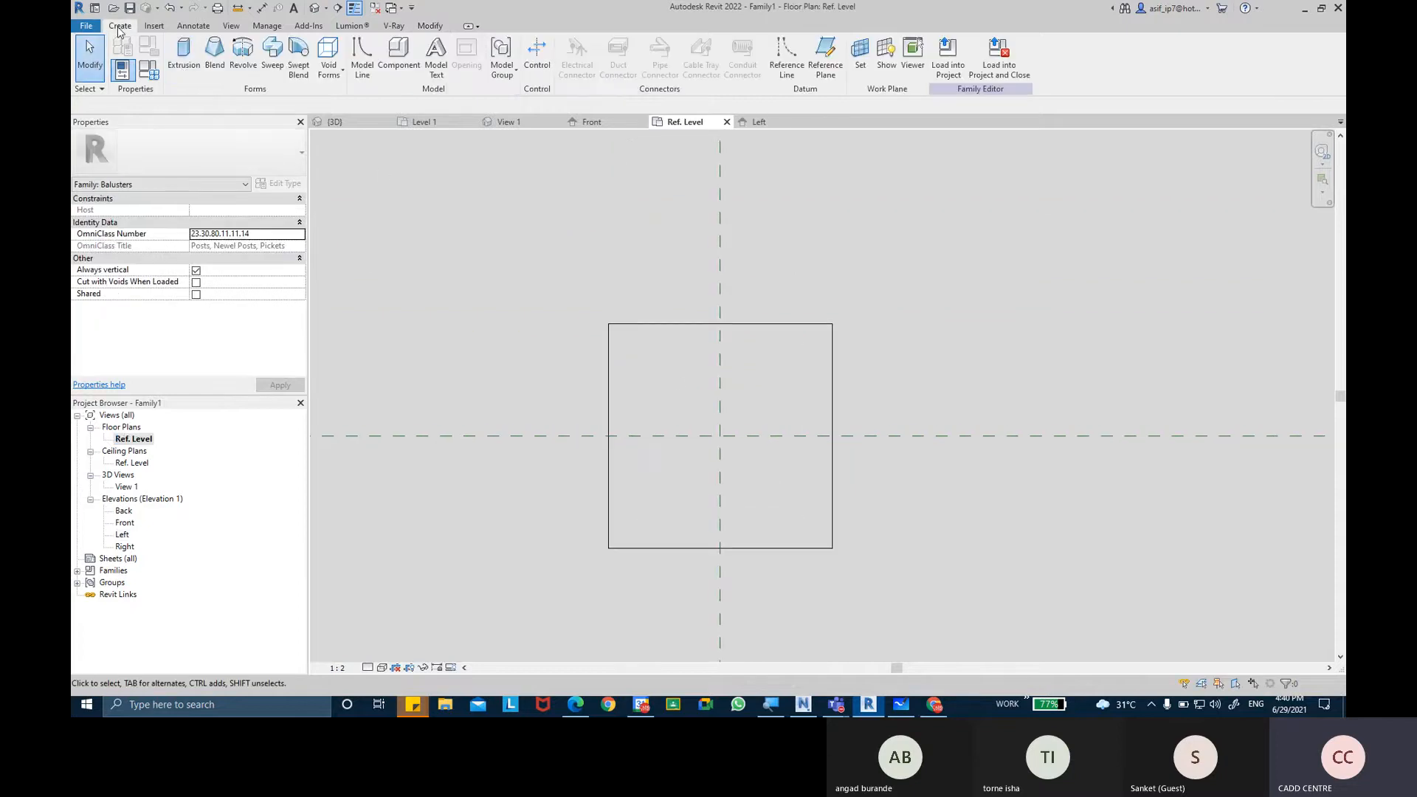
pyautogui.click(185, 72)
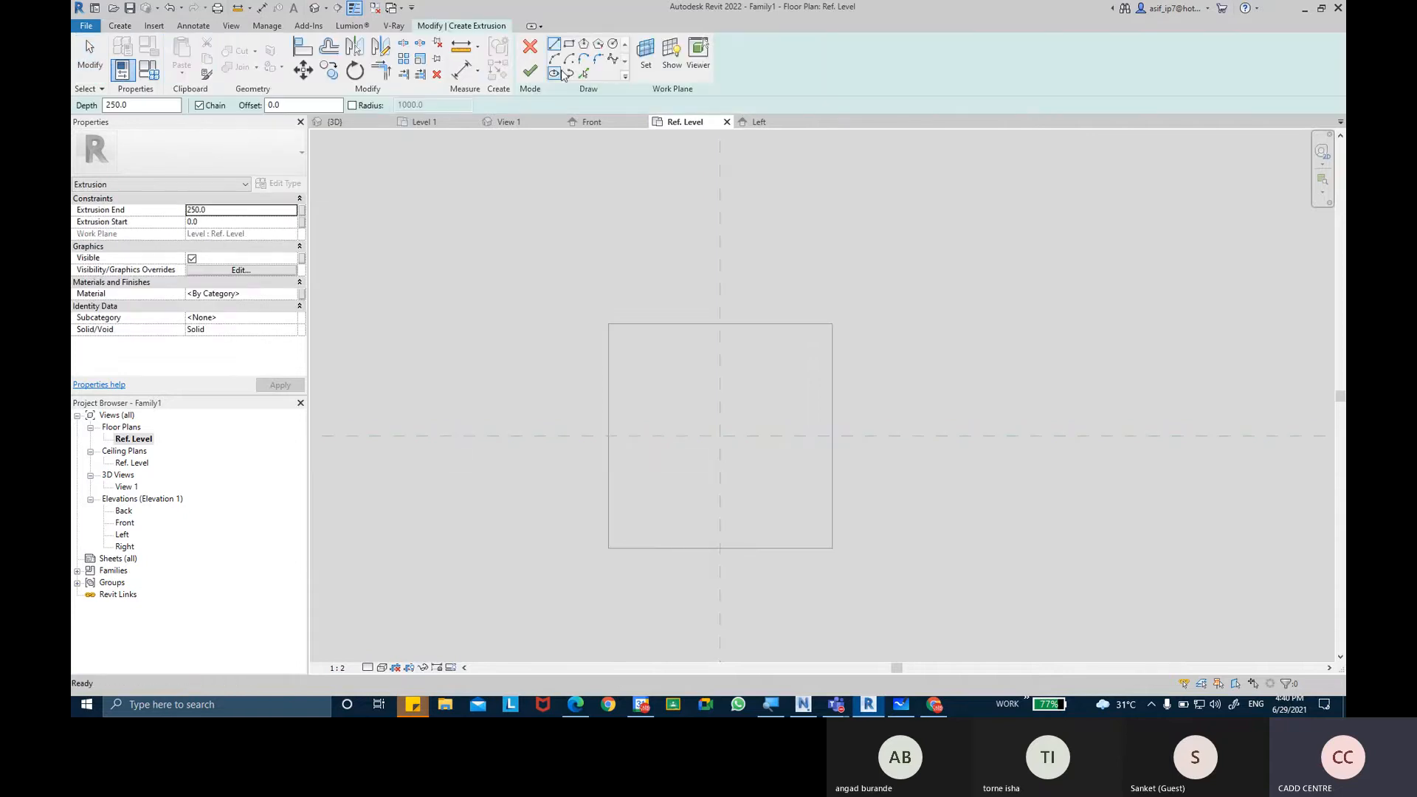
pyautogui.click(569, 46)
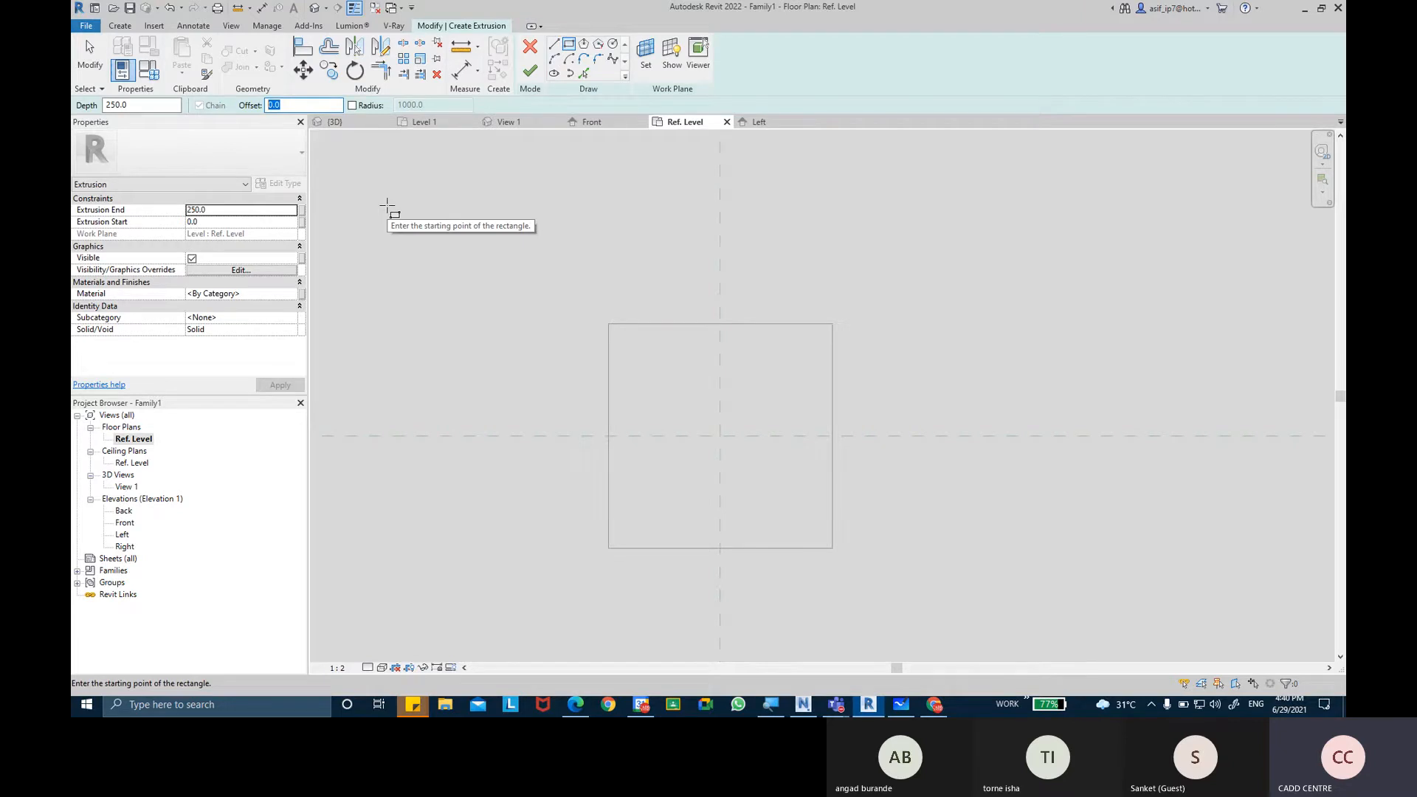
pyautogui.write('25.0')
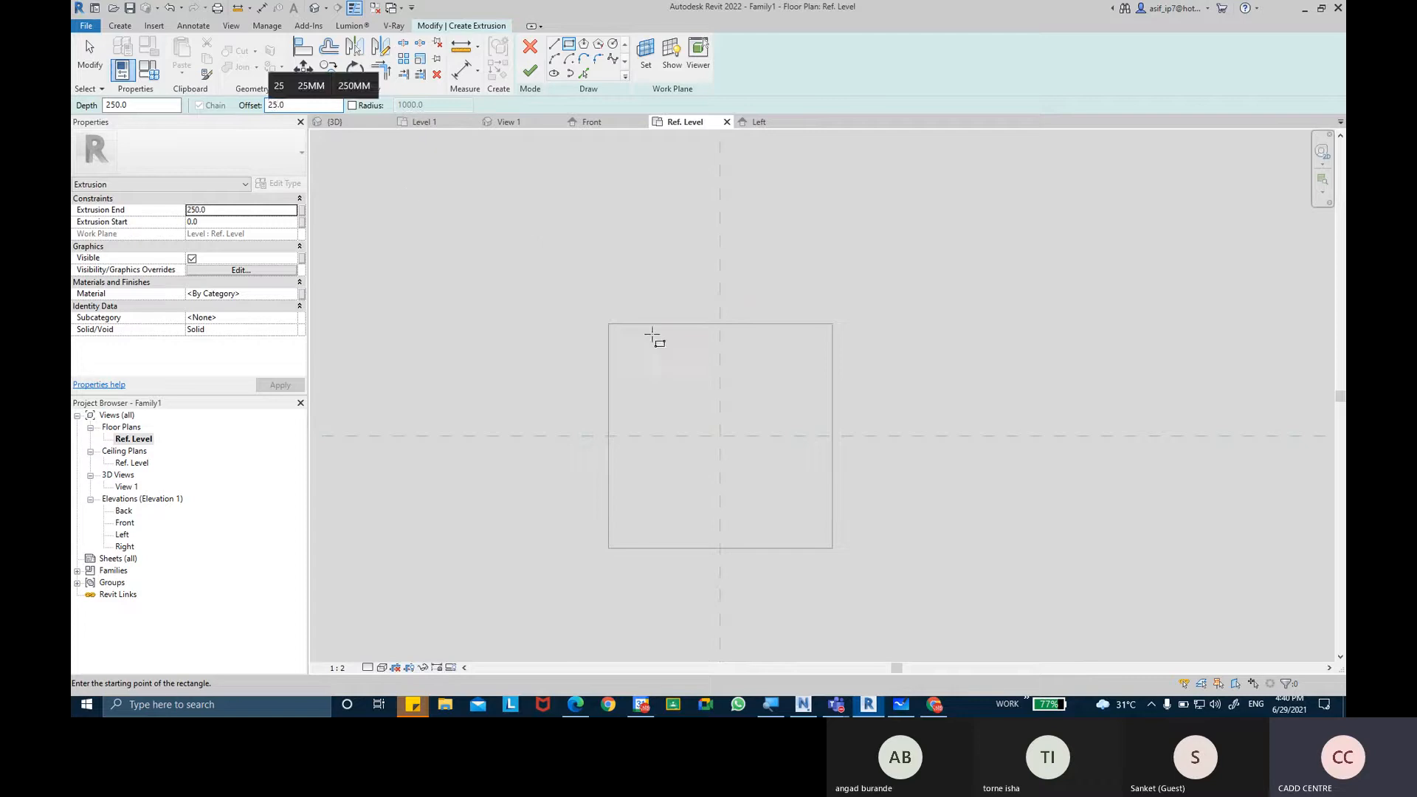
pyautogui.click(610, 324)
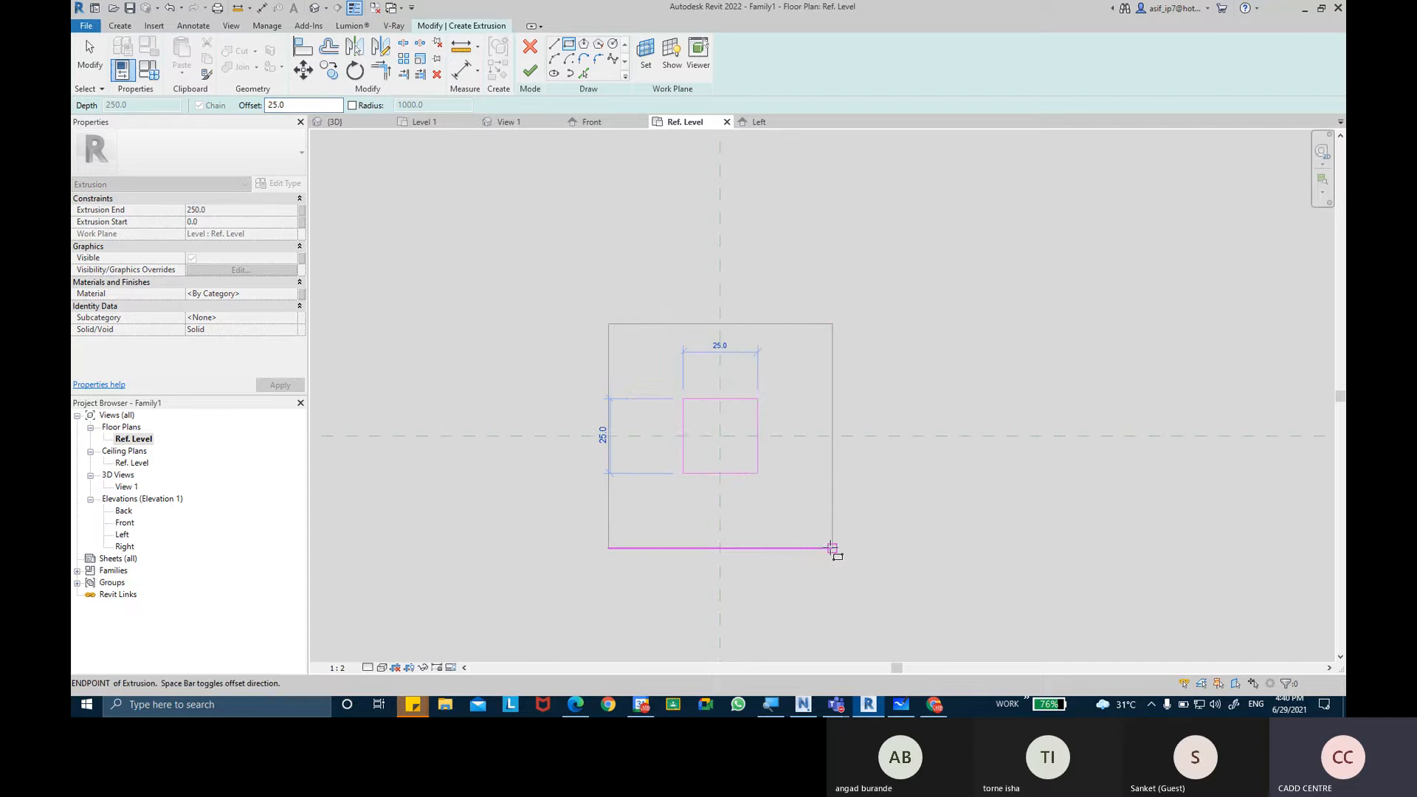
pyautogui.click(832, 547)
pyautogui.press('Escape')
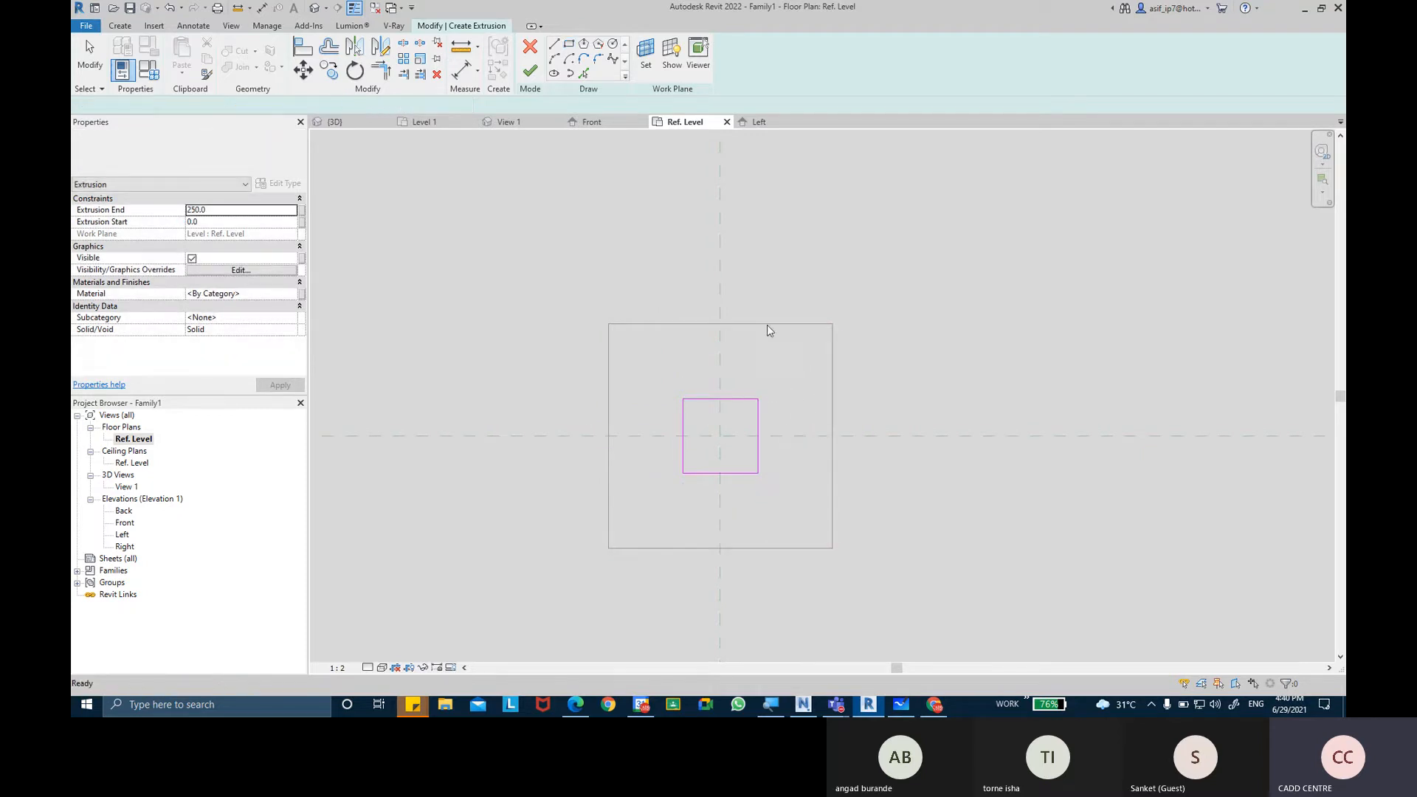
# Place aligned dimensions between the post's outline and the inner rectangle on the upper and right-hand sides.
pyautogui.scroll(1, 767, 326)
pyautogui.moveTo(760, 340); pyautogui.dragTo(731, 299, button='middle')
pyautogui.click(461, 71)
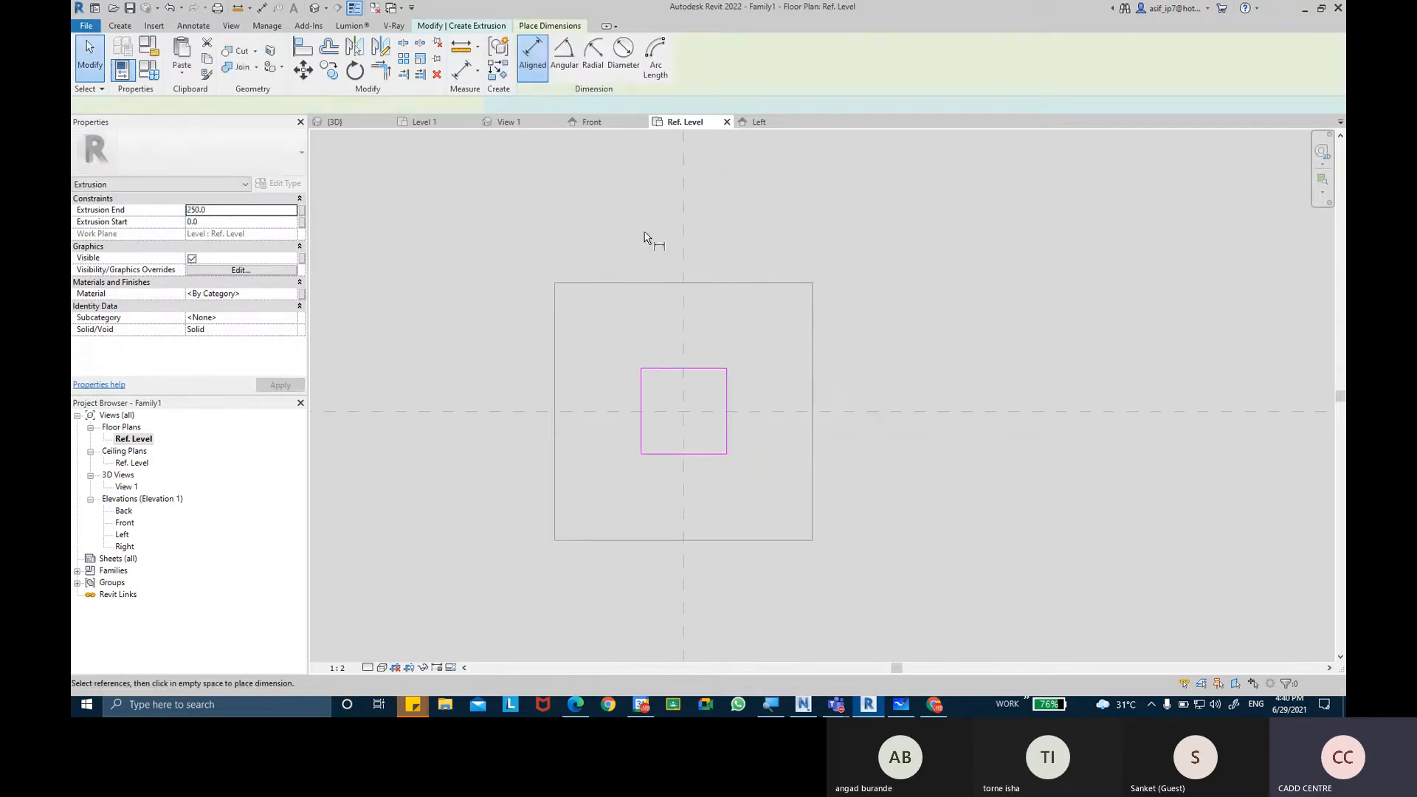
pyautogui.click(666, 283)
pyautogui.click(672, 369)
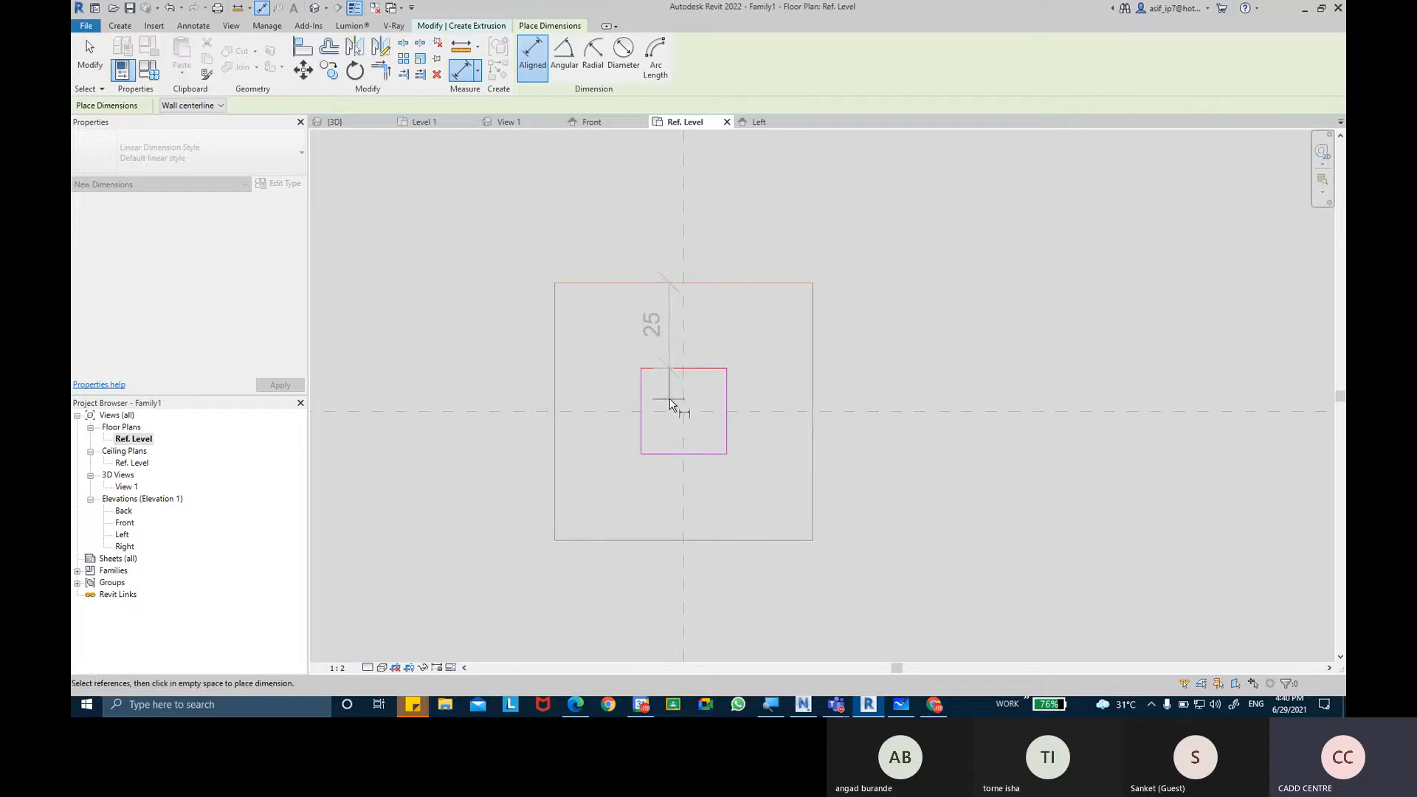
pyautogui.click(670, 404)
pyautogui.click(812, 398)
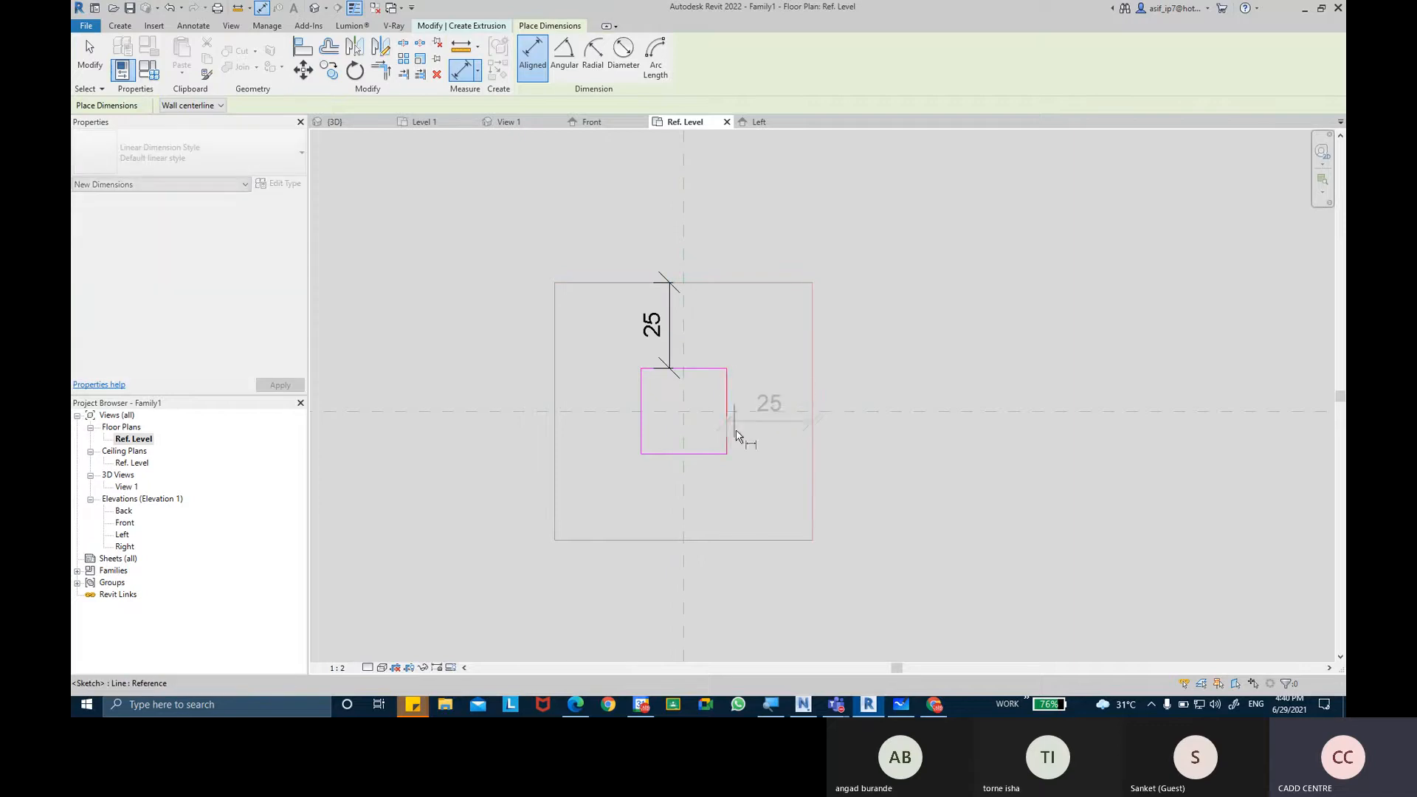
pyautogui.click(729, 435)
pyautogui.click(721, 419)
# Add matching aligned dimensions between the post's outline and the inner rectangle on the lower and left-hand sides.
pyautogui.click(667, 540)
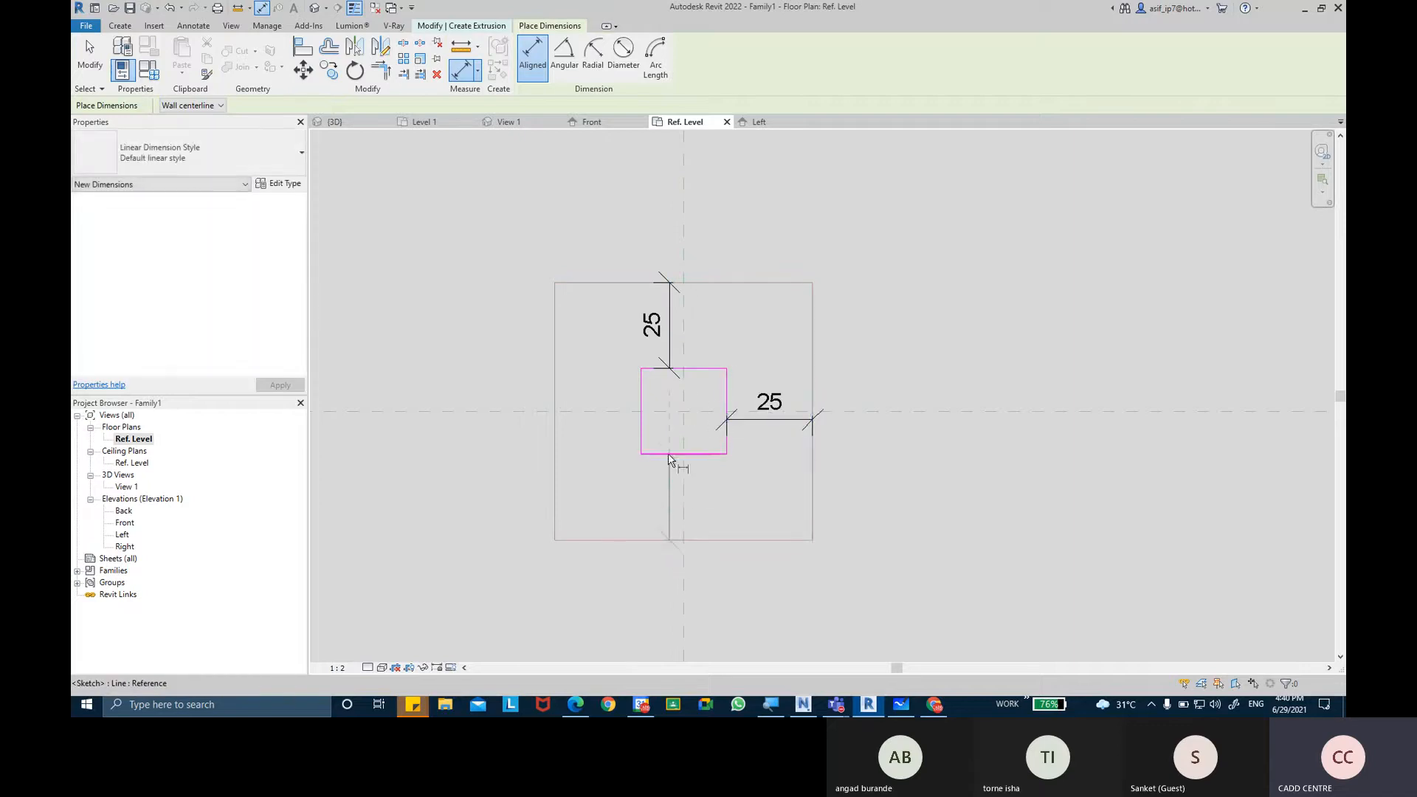
pyautogui.click(669, 453)
pyautogui.click(657, 483)
pyautogui.click(555, 419)
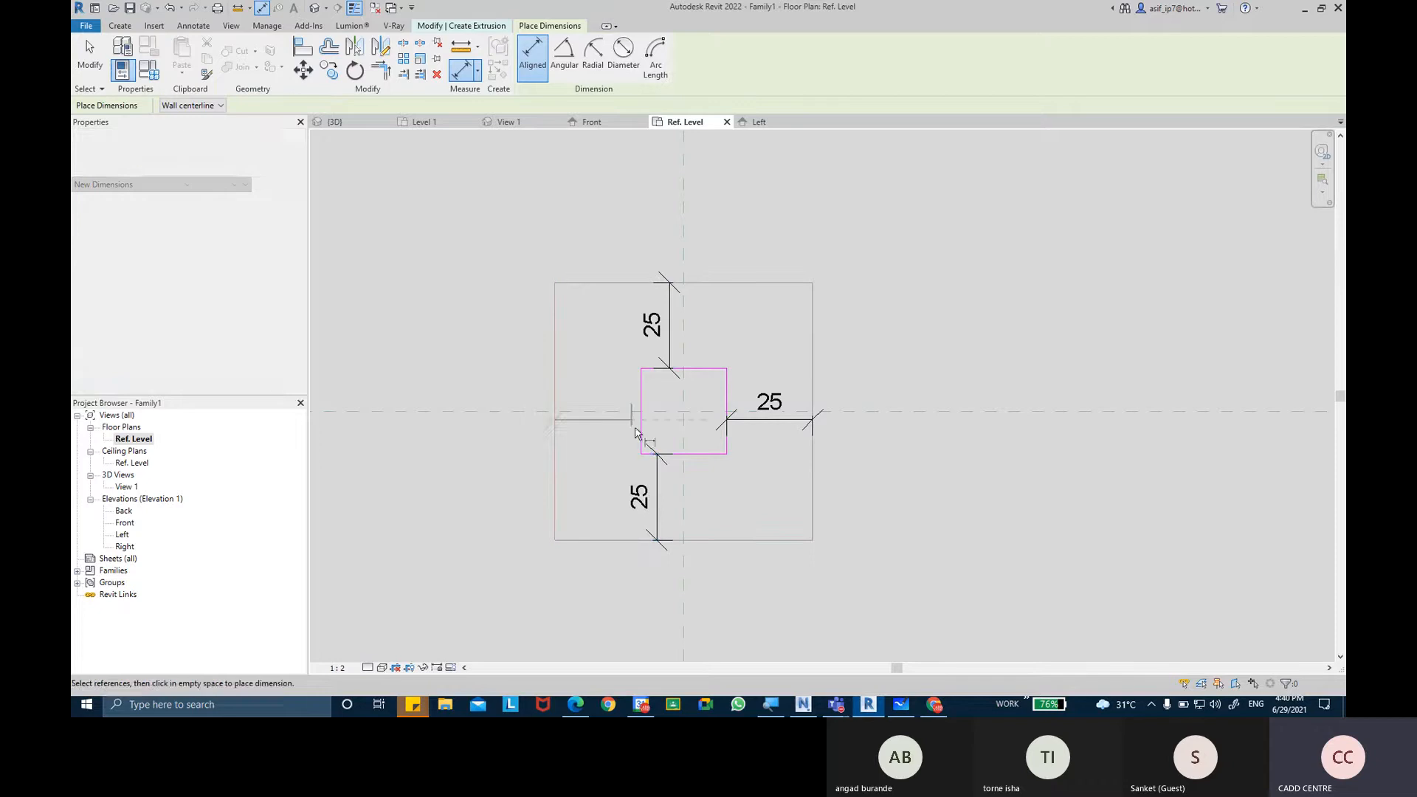
pyautogui.click(639, 426)
pyautogui.click(639, 427)
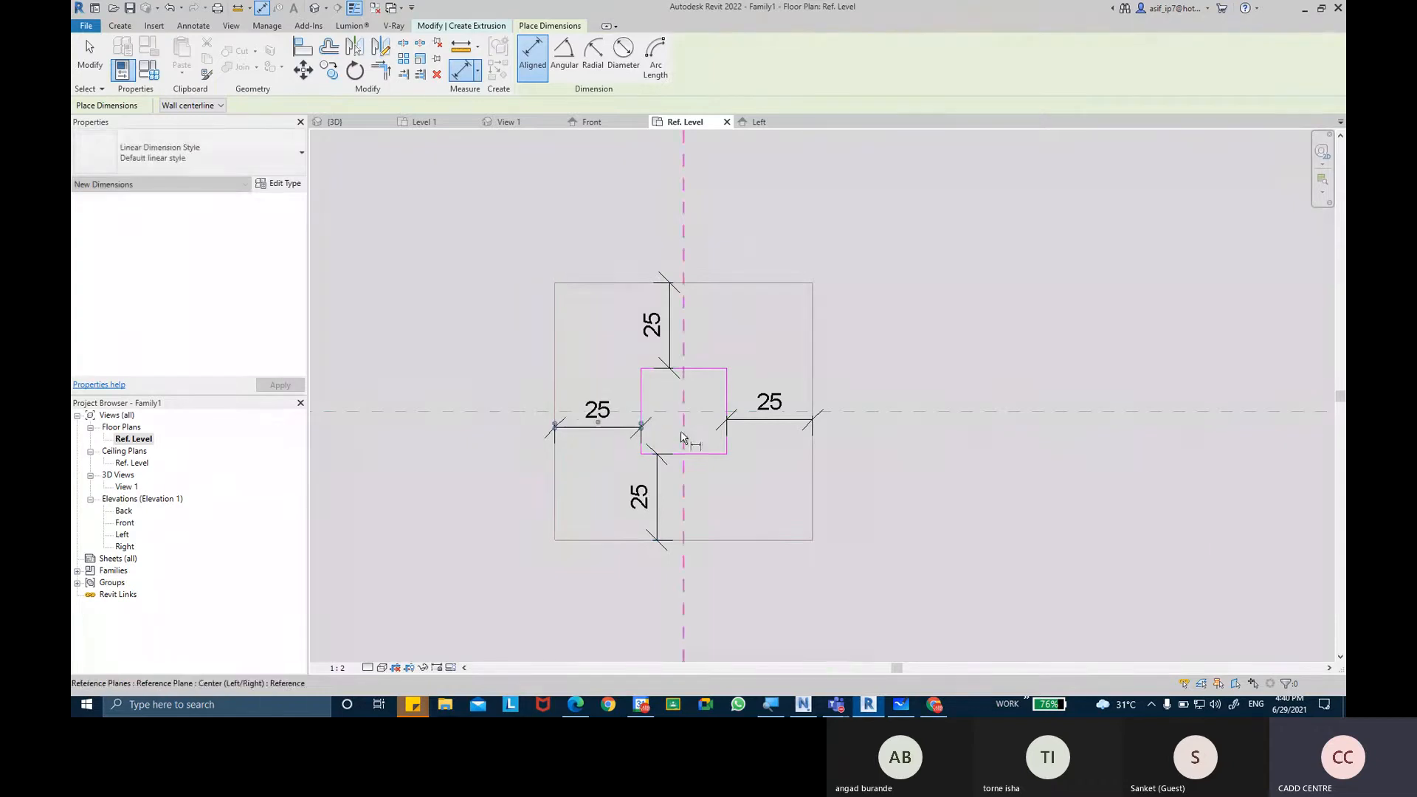
pyautogui.press('Escape')
# Label all four offset dimensions with a new family type parameter named OFFSETS, grouped under Dimensions.
pyautogui.click(763, 419)
pyautogui.keyDown('ctrl'); pyautogui.click(670, 329); pyautogui.keyUp('ctrl')
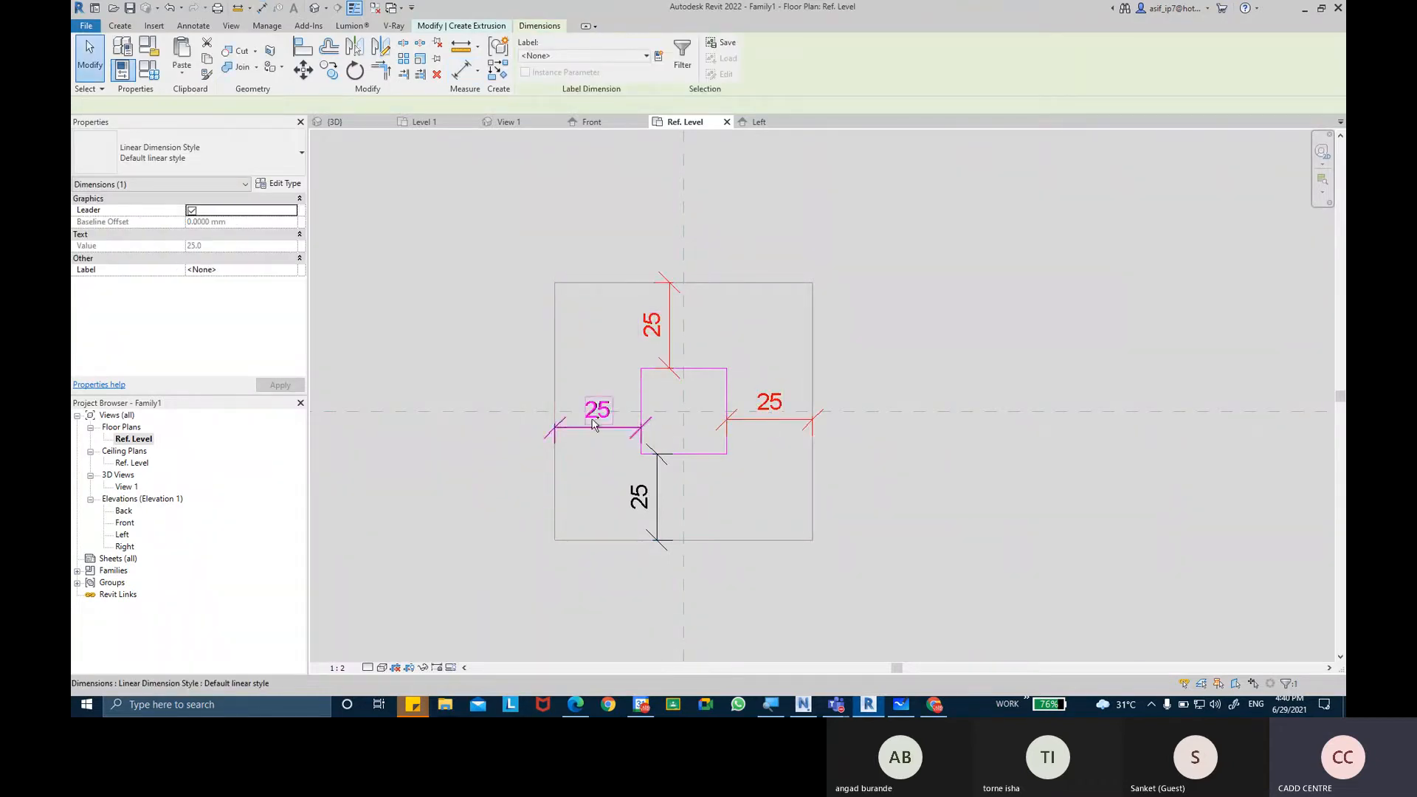
pyautogui.keyDown('ctrl'); pyautogui.click(593, 424); pyautogui.keyUp('ctrl')
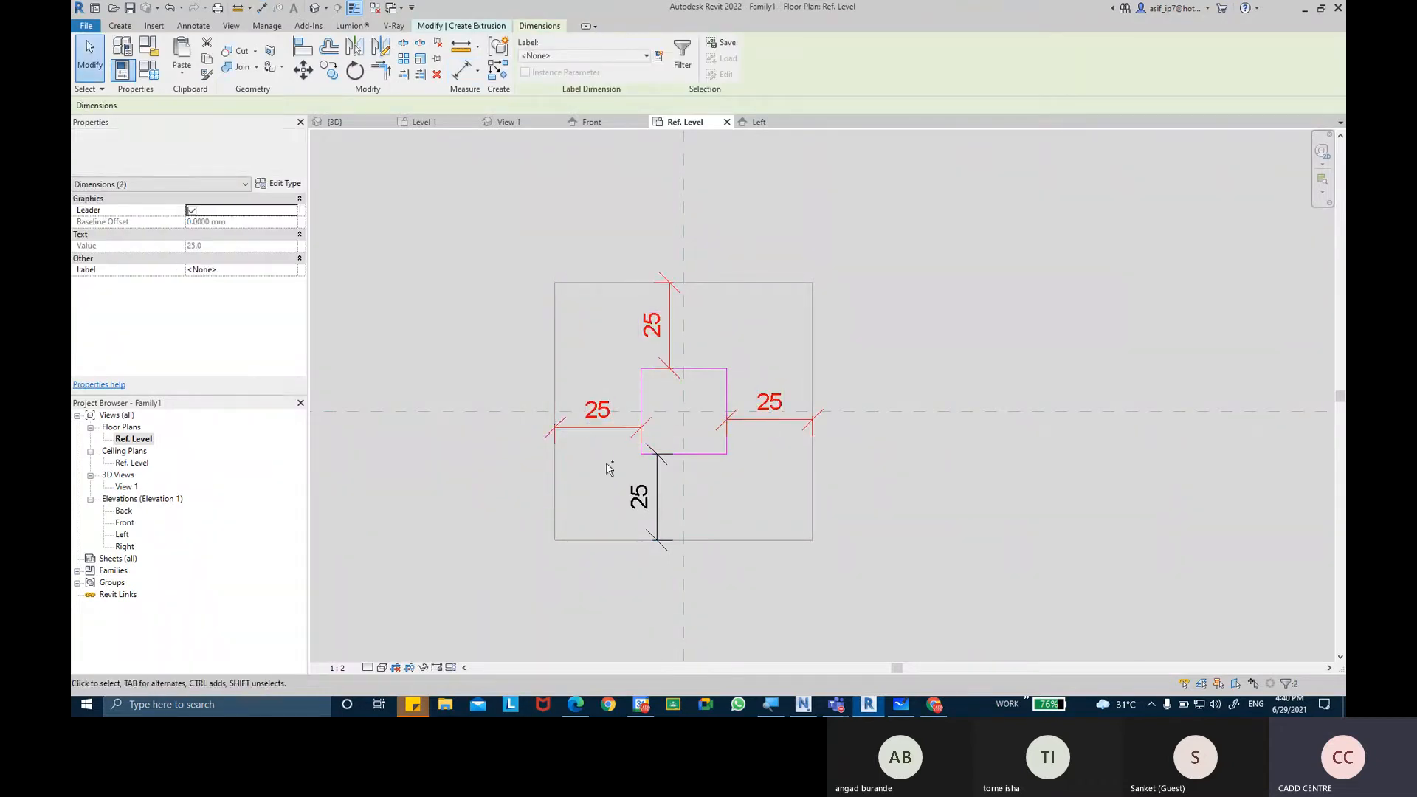
pyautogui.click(658, 56)
pyautogui.write('O')
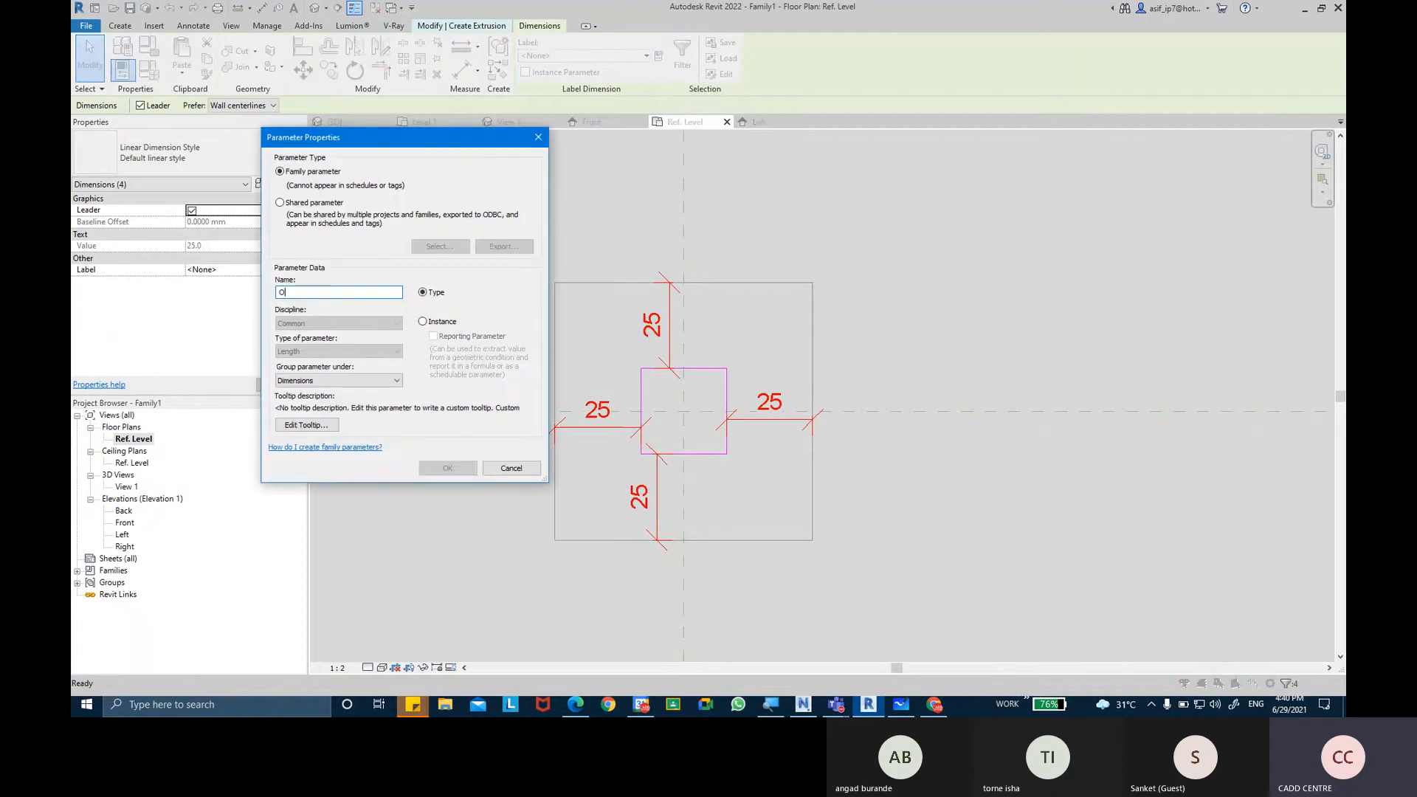
pyautogui.write('FFSETS')
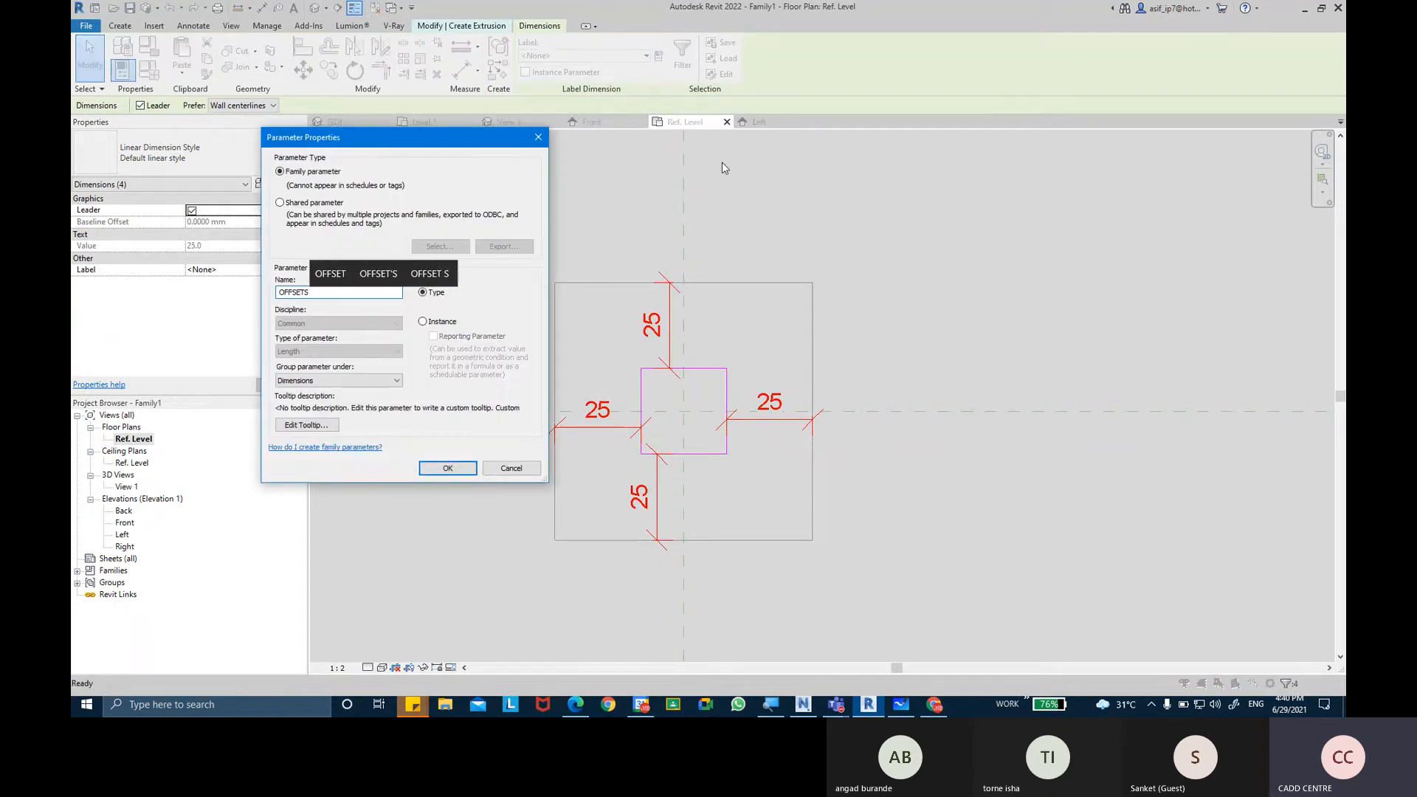
pyautogui.press('Return')
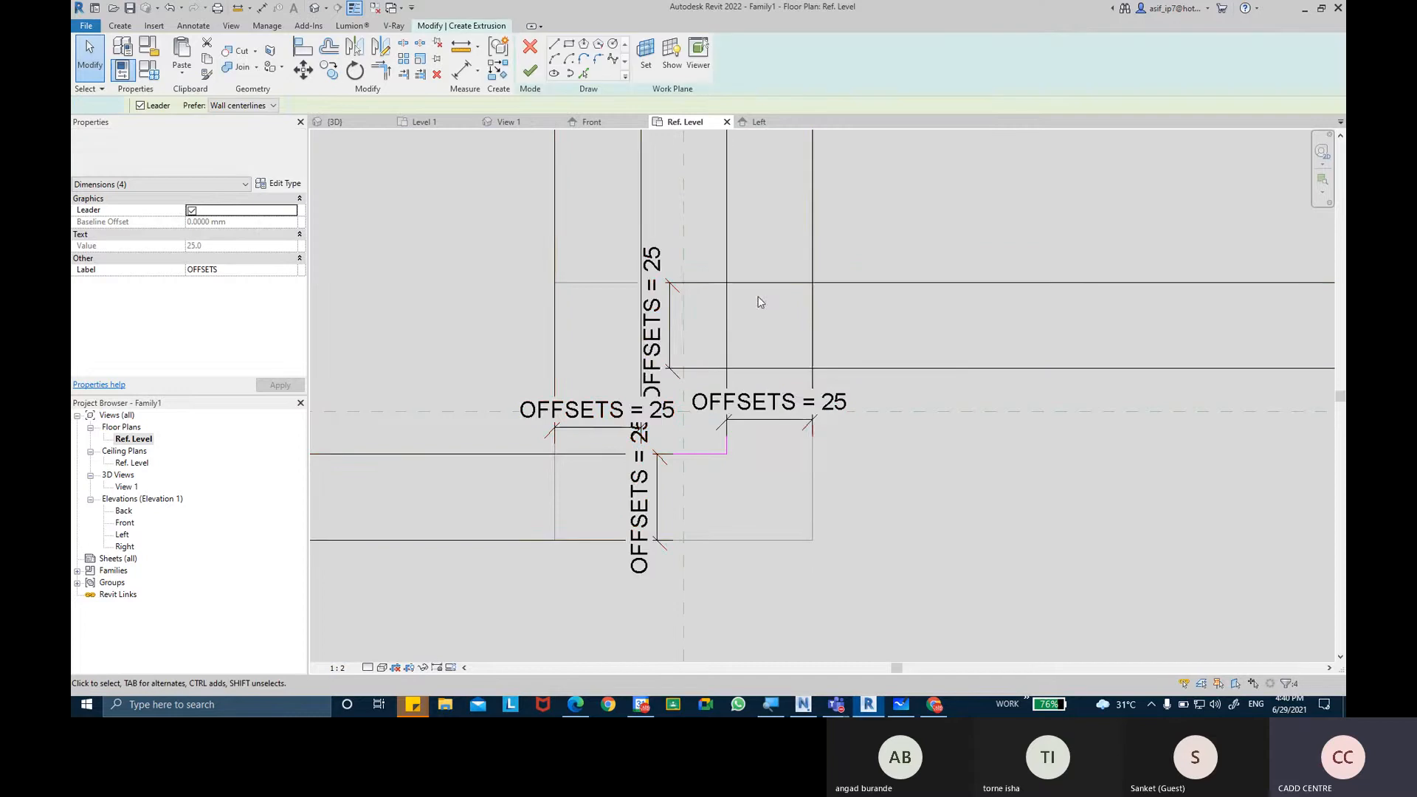
pyautogui.click(755, 307)
# Finish the inner extrusion and stretch it in the Left elevation to span between the two upper reference planes.
pyautogui.scroll(-1, 749, 313)
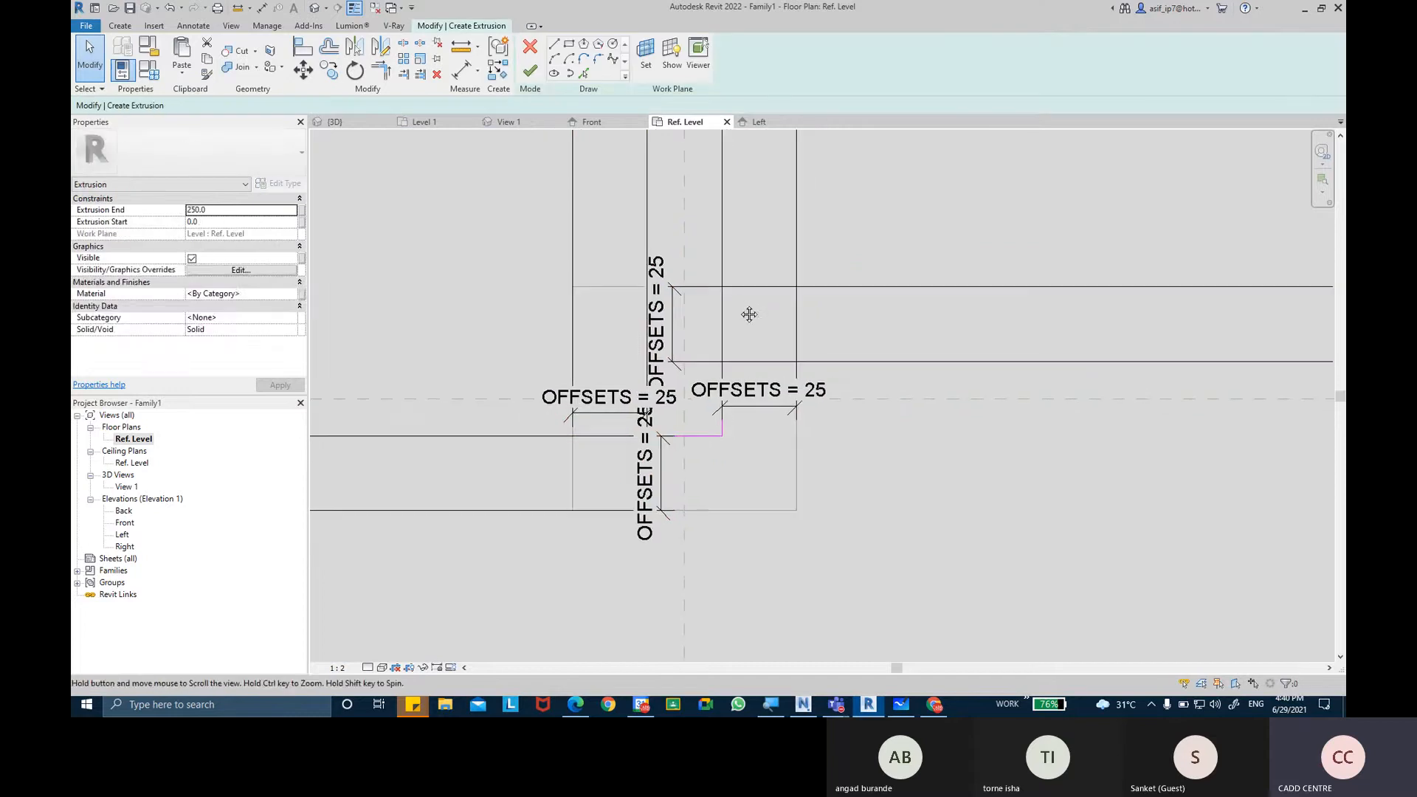
pyautogui.click(530, 73)
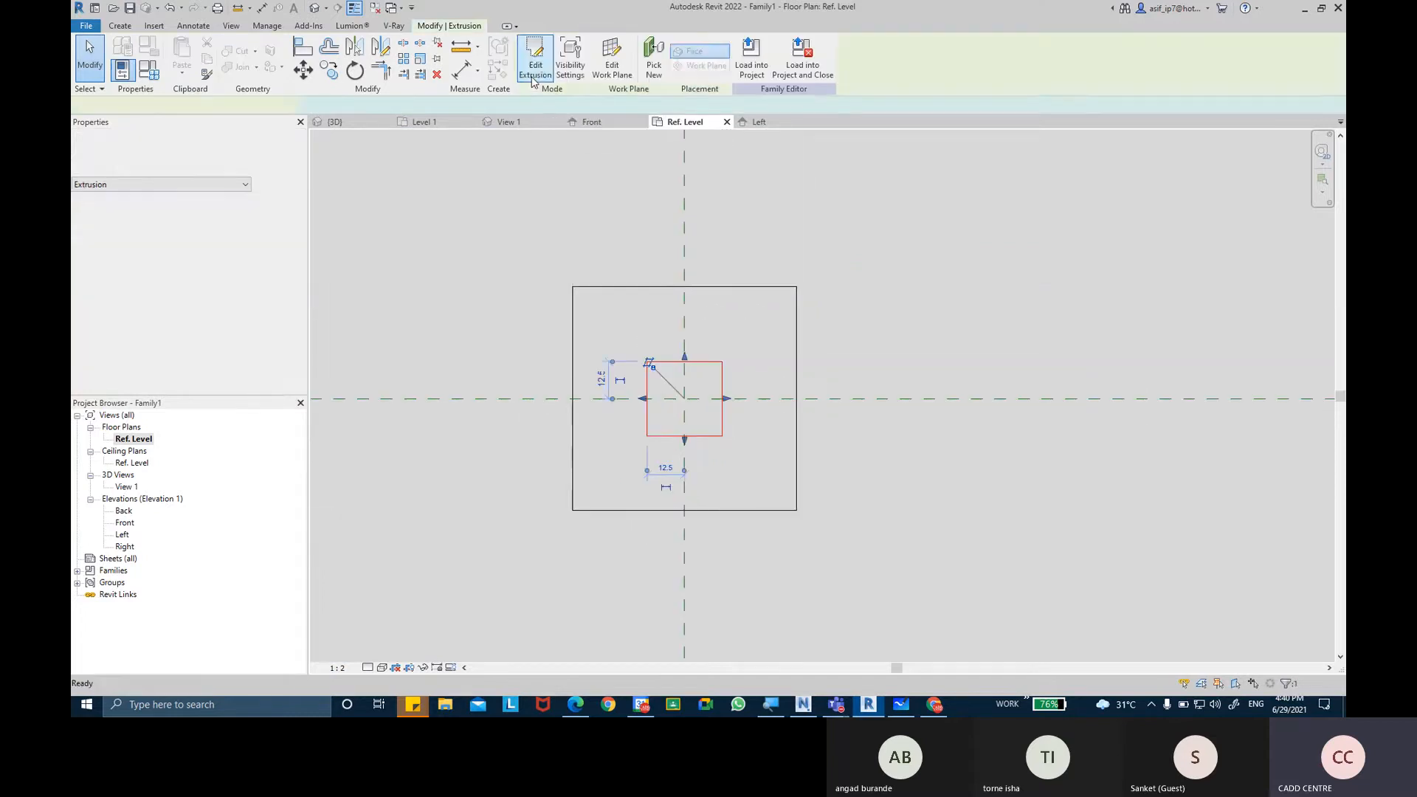
pyautogui.doubleClick(123, 534)
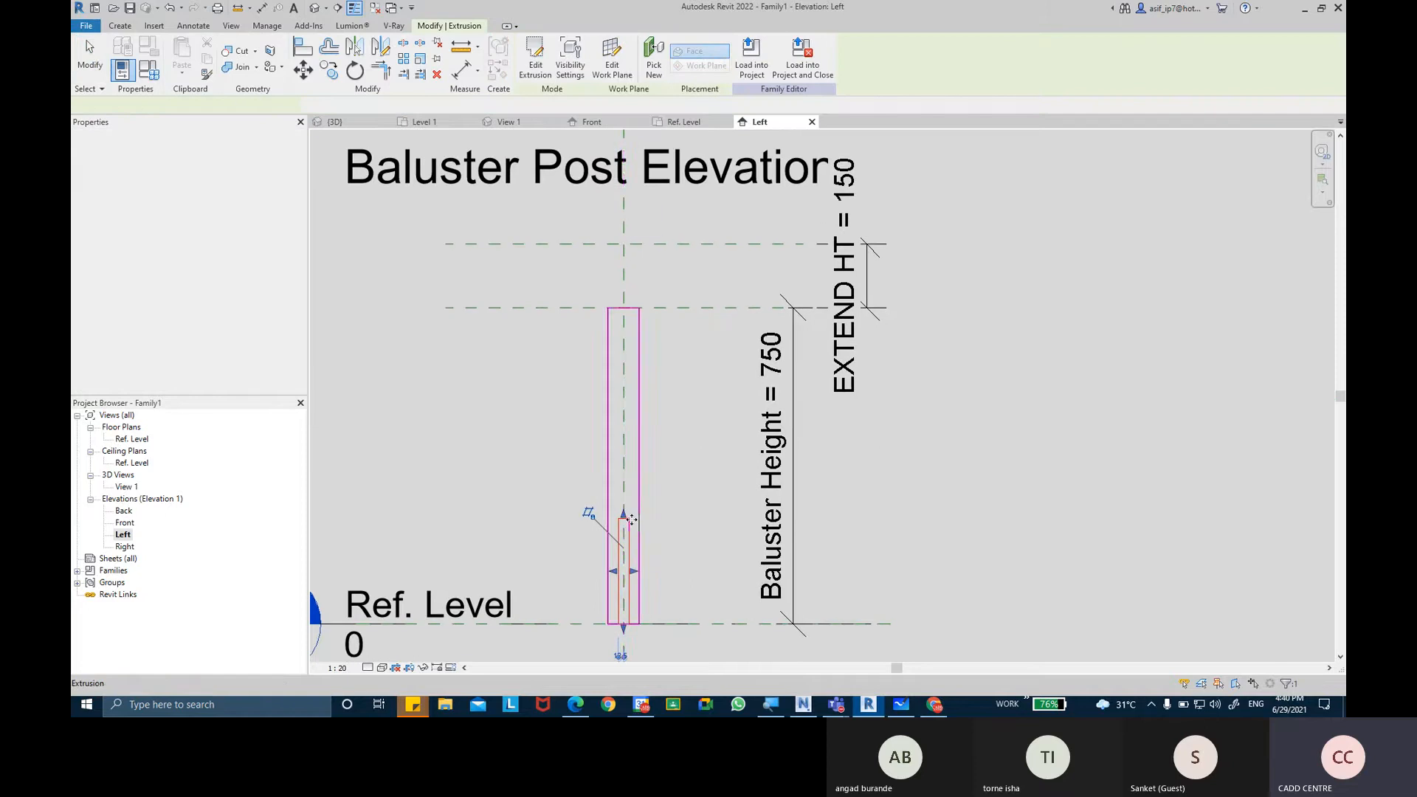
pyautogui.moveTo(631, 520); pyautogui.dragTo(626, 481)
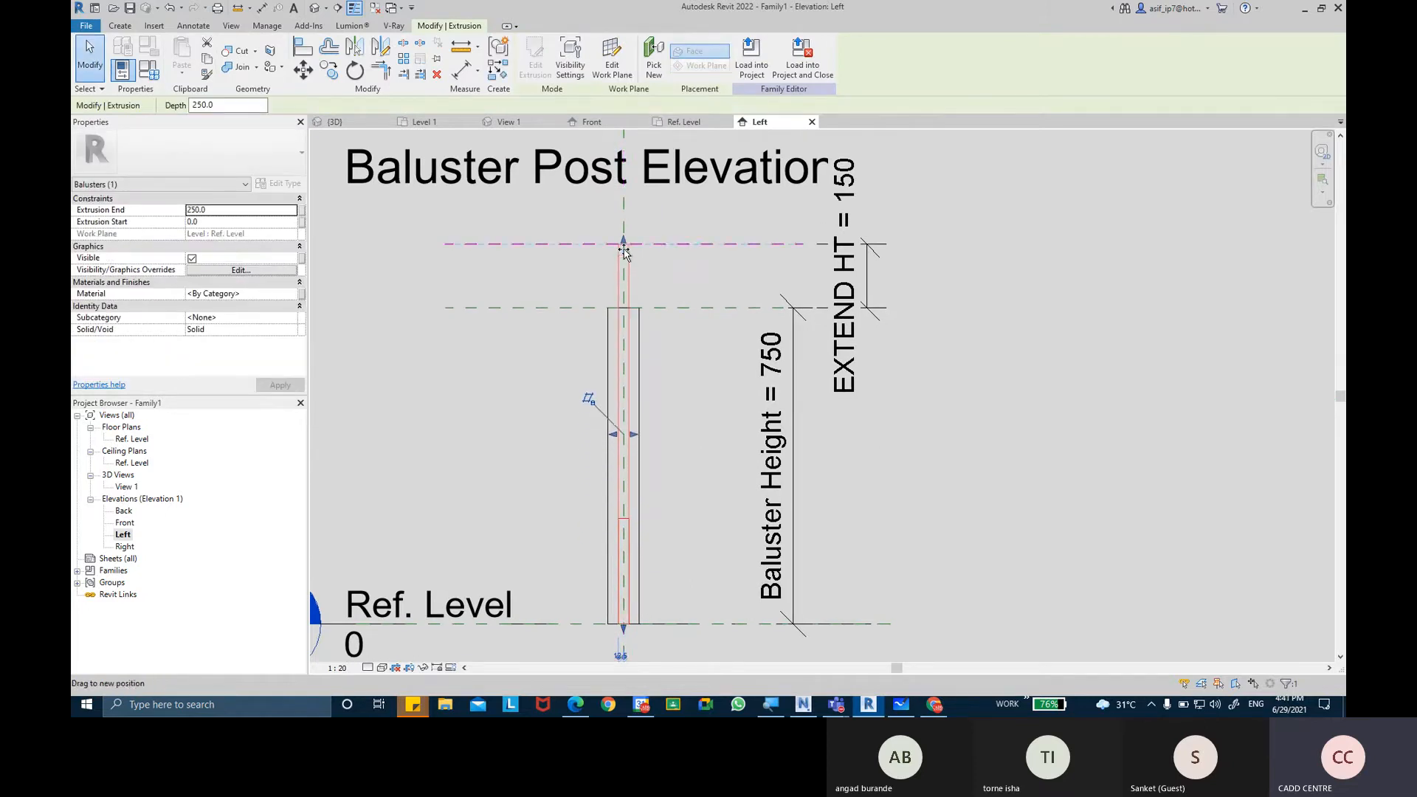
pyautogui.moveTo(624, 252); pyautogui.dragTo(628, 256)
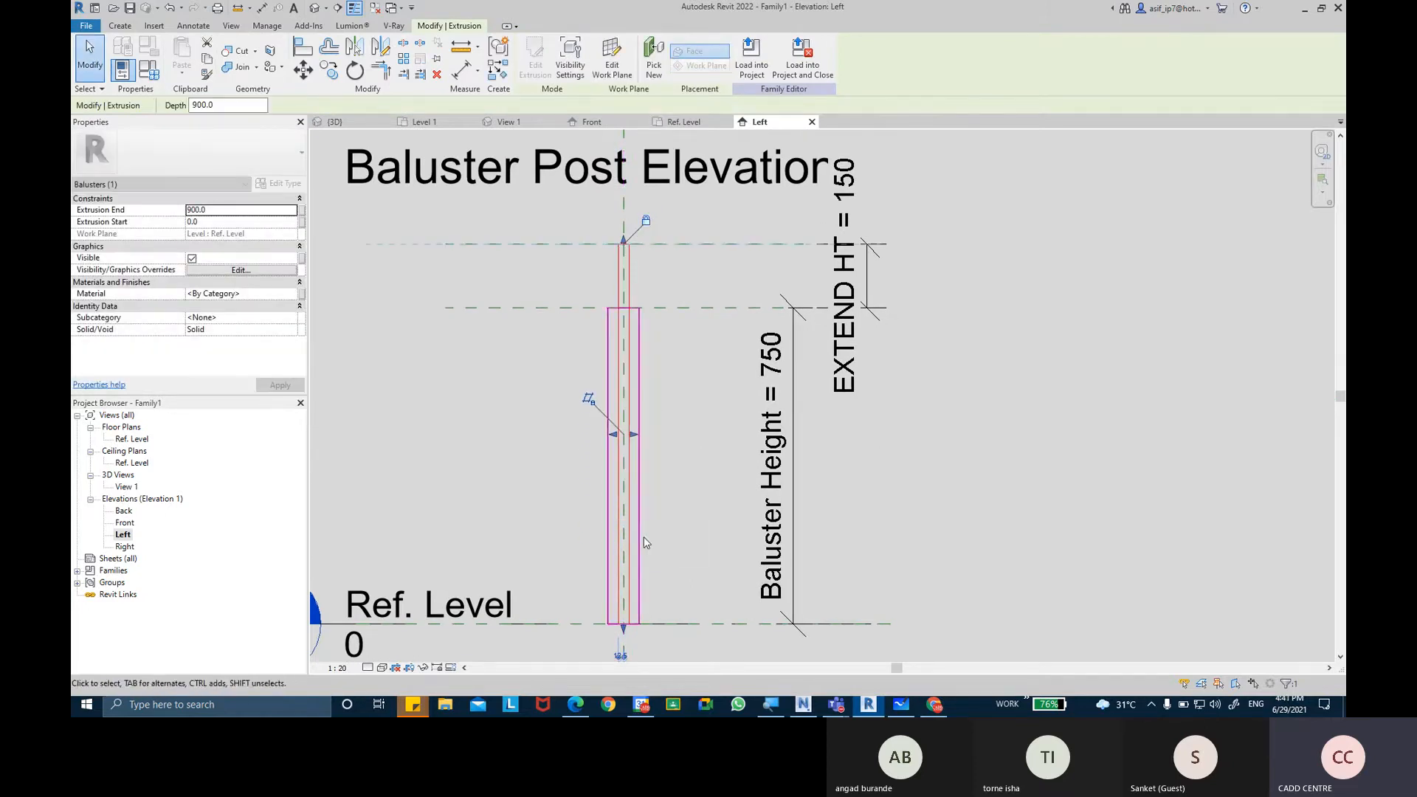
pyautogui.moveTo(624, 629); pyautogui.dragTo(630, 510)
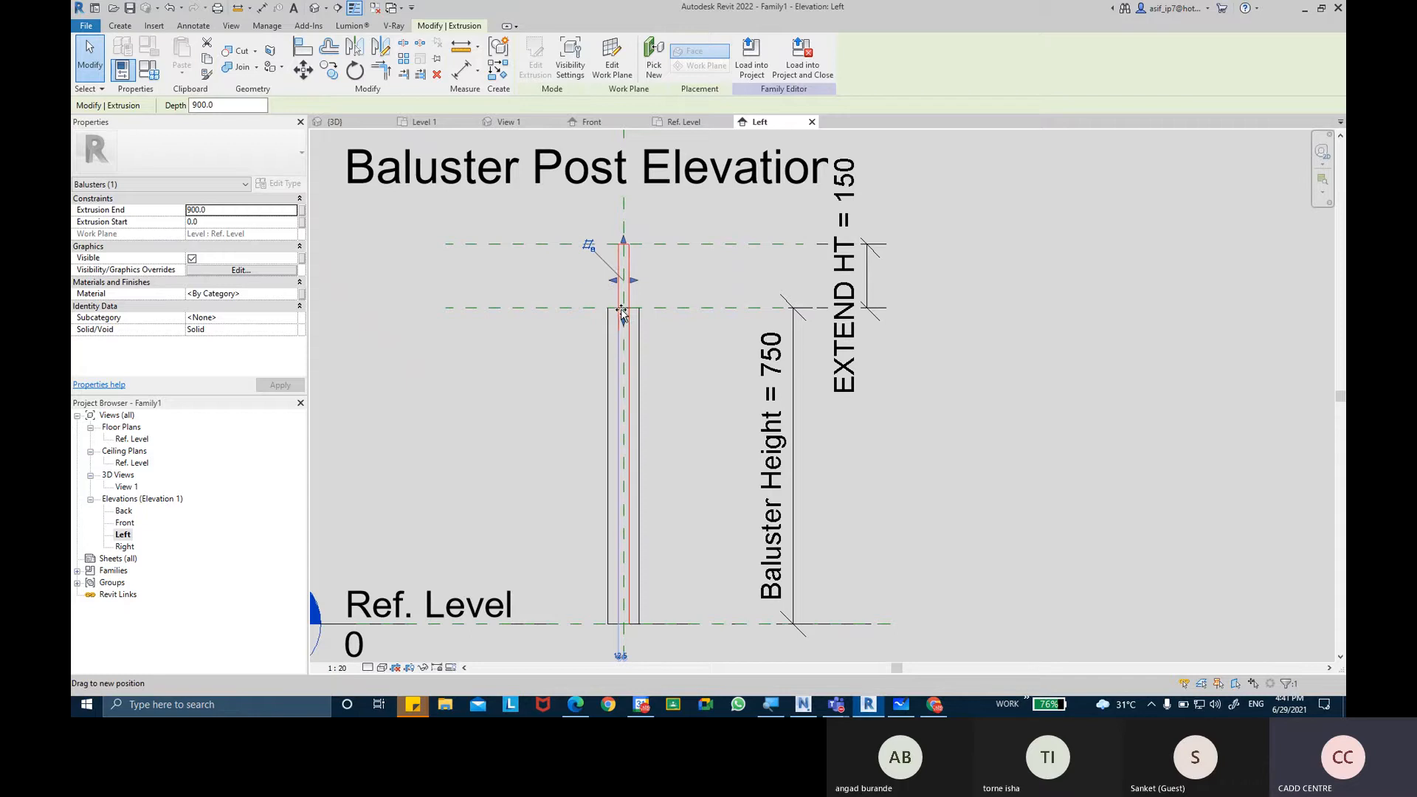
pyautogui.moveTo(622, 314); pyautogui.dragTo(623, 308)
pyautogui.scroll(2, 677, 260)
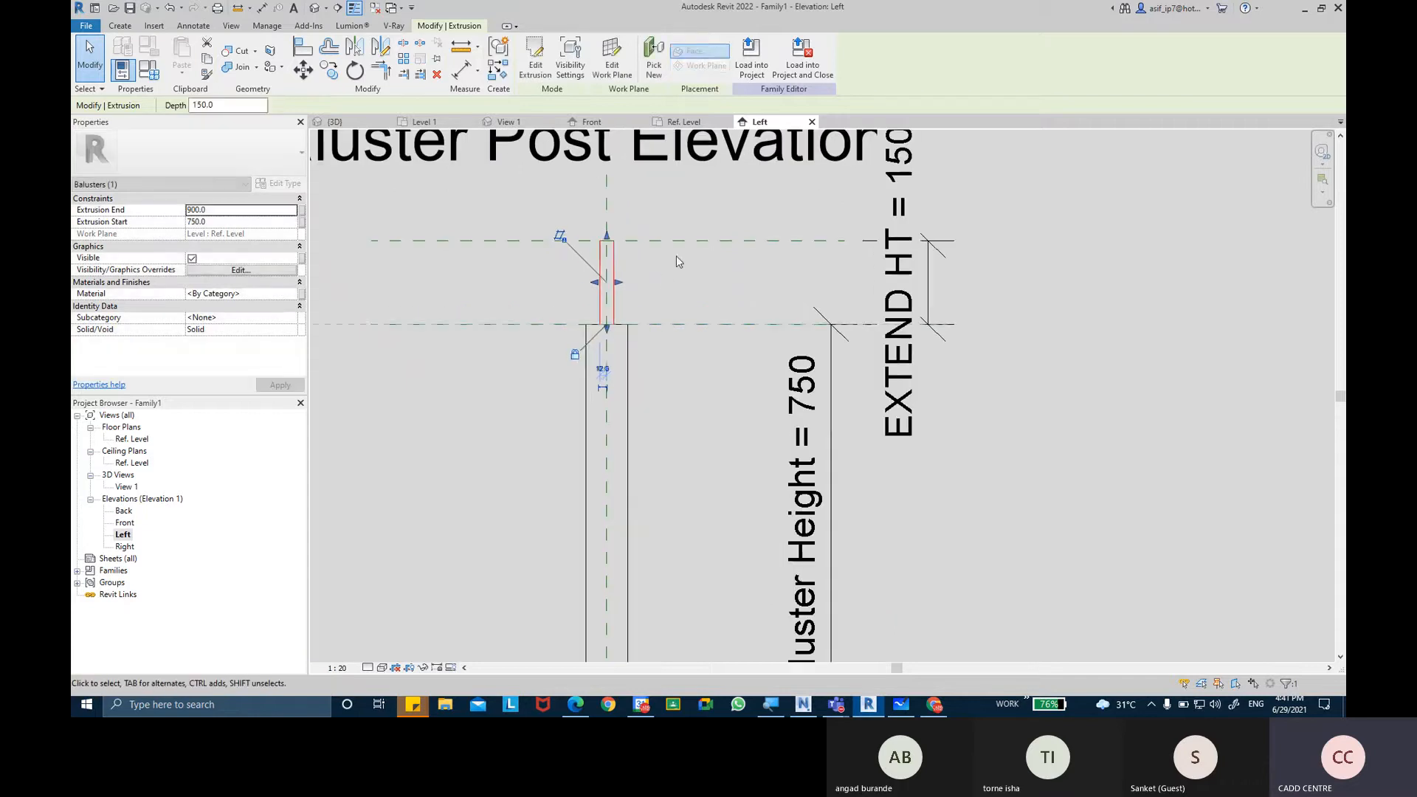
pyautogui.click(676, 257)
pyautogui.scroll(2, 664, 295)
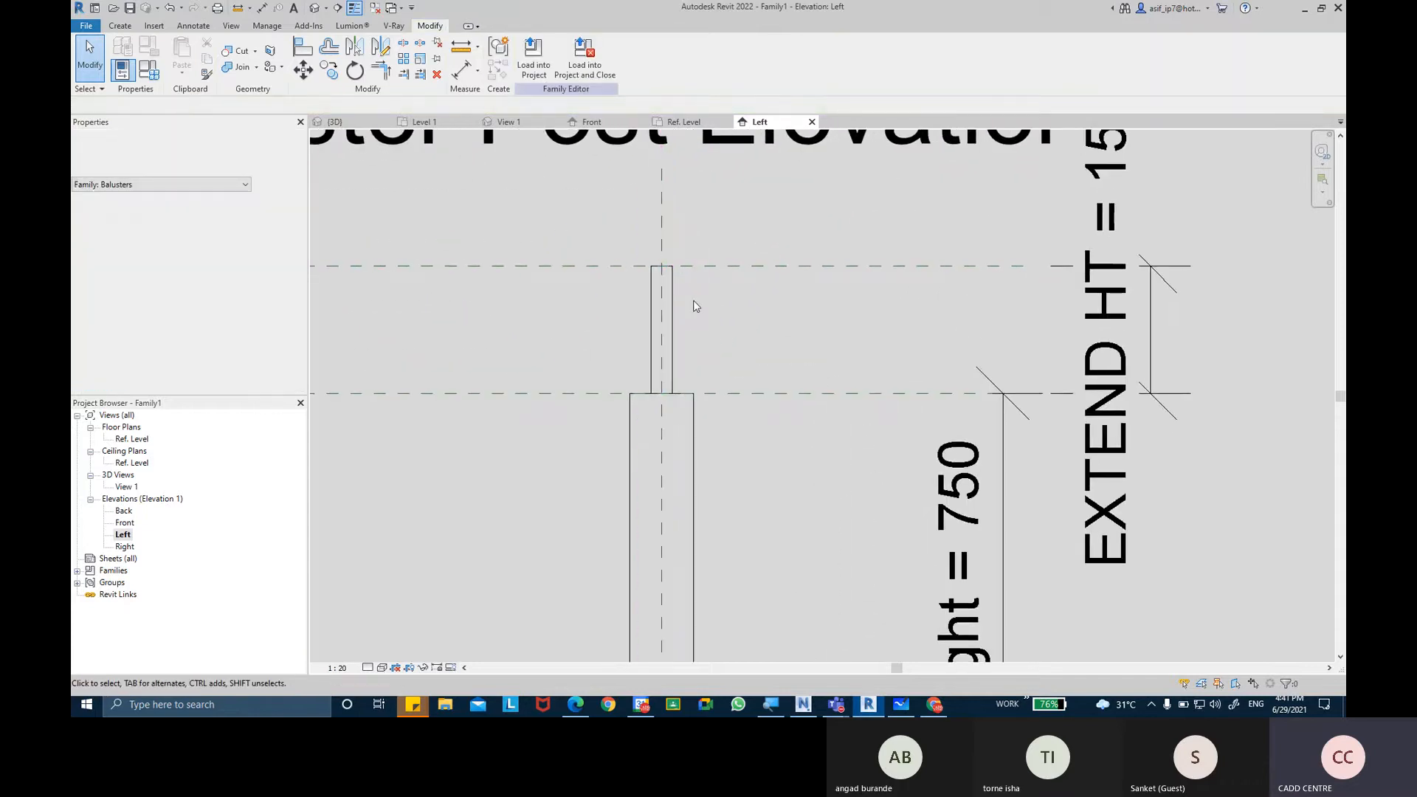
# Shorten the inner extrusion from its upper end so that it rises about 62 mm above the main post.
pyautogui.click(672, 280)
pyautogui.scroll(1, 662, 287)
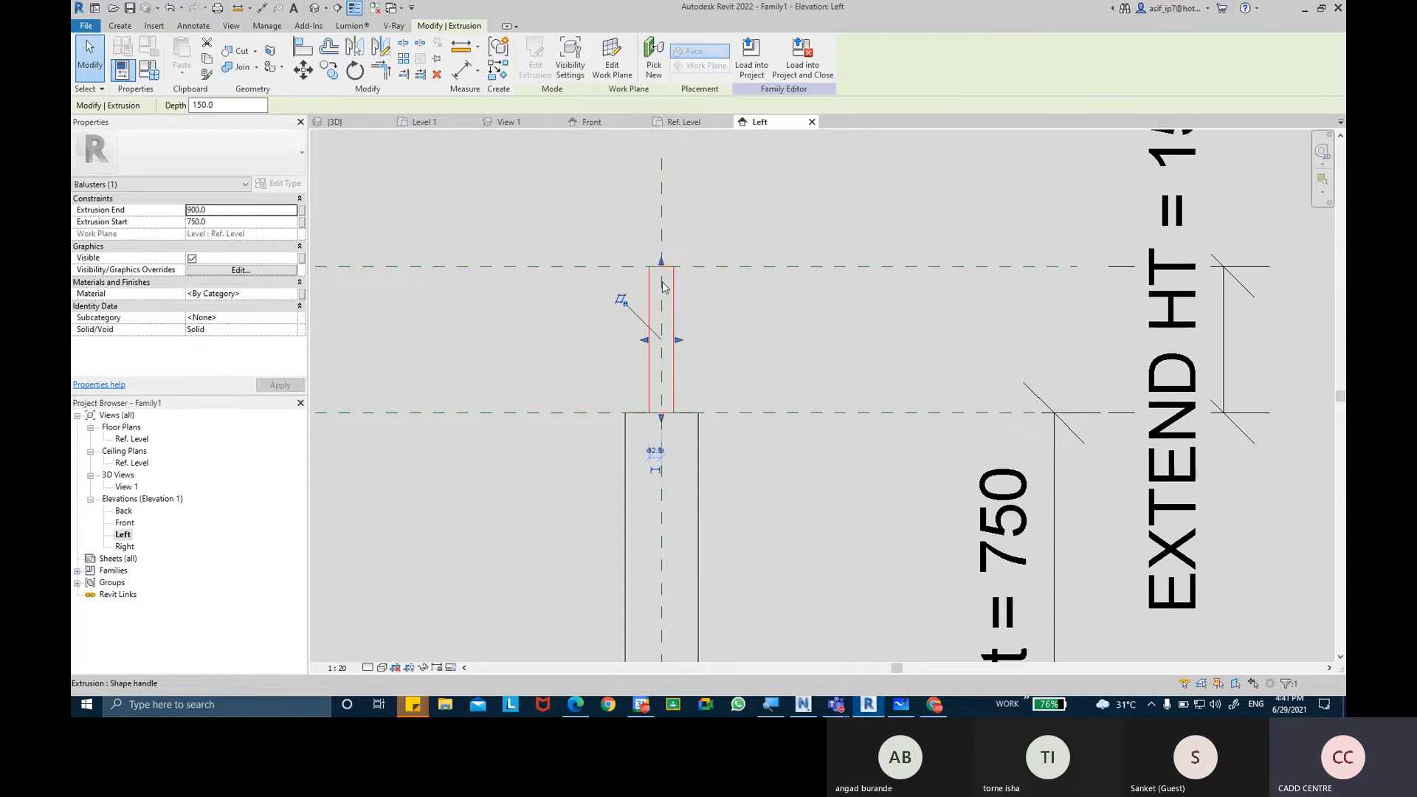
pyautogui.moveTo(662, 263); pyautogui.dragTo(662, 346)
pyautogui.press('Escape')
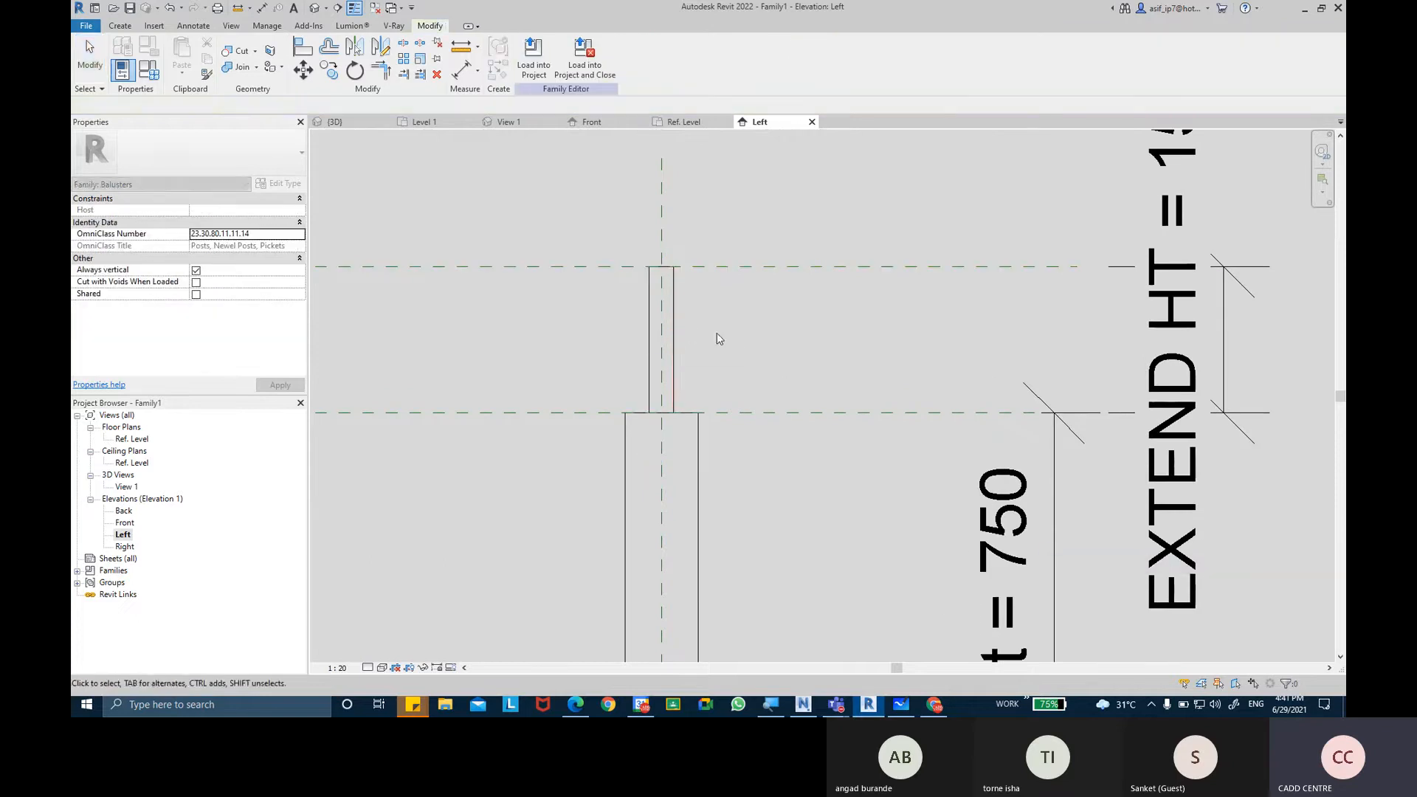
pyautogui.click(661, 317)
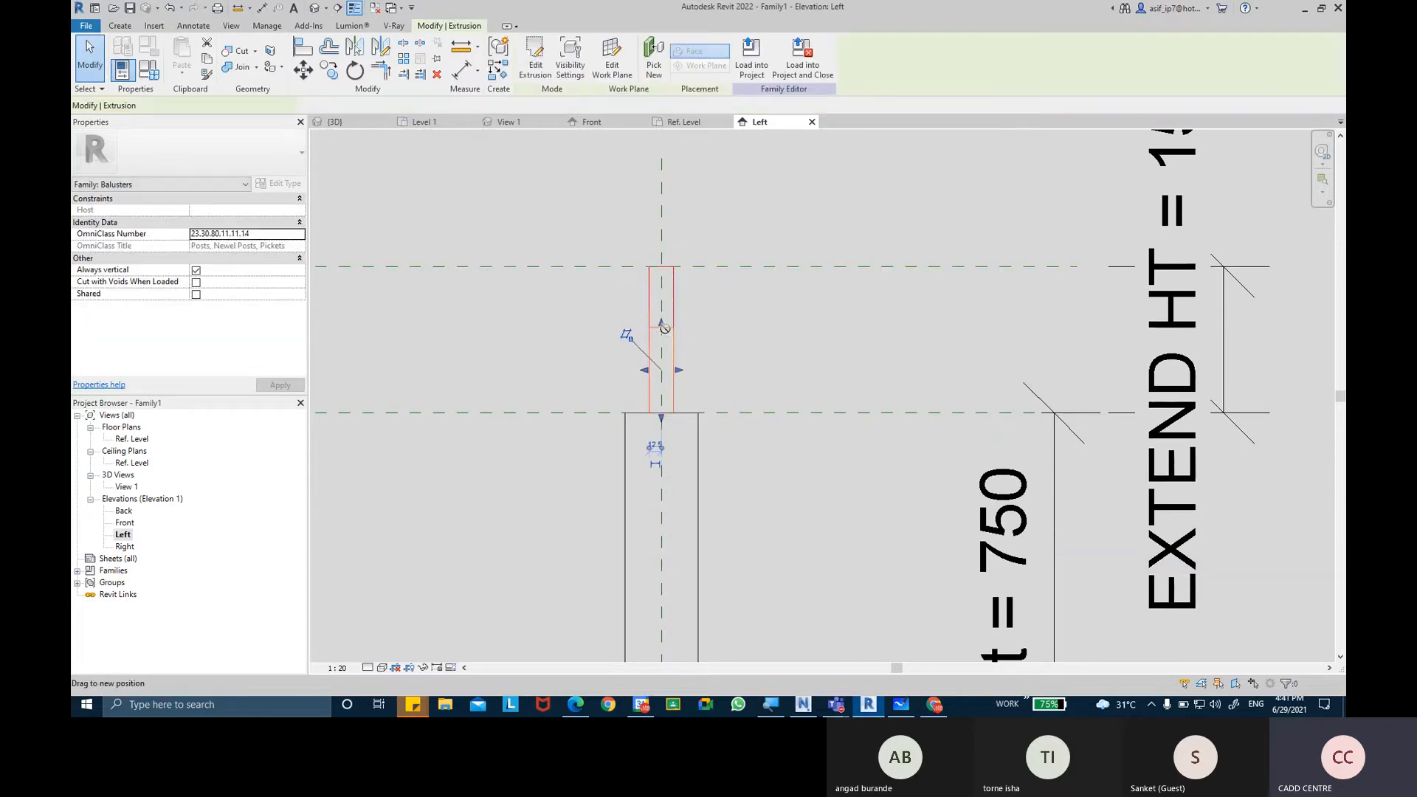
pyautogui.moveTo(665, 329); pyautogui.dragTo(665, 350)
pyautogui.click(1105, 671)
pyautogui.click(740, 367)
pyautogui.click(678, 338)
pyautogui.click(747, 359)
pyautogui.moveTo(752, 359); pyautogui.dragTo(719, 338, button='middle')
pyautogui.scroll(-3, 753, 347)
pyautogui.scroll(3, 730, 344)
pyautogui.click(665, 344)
pyautogui.click(701, 343)
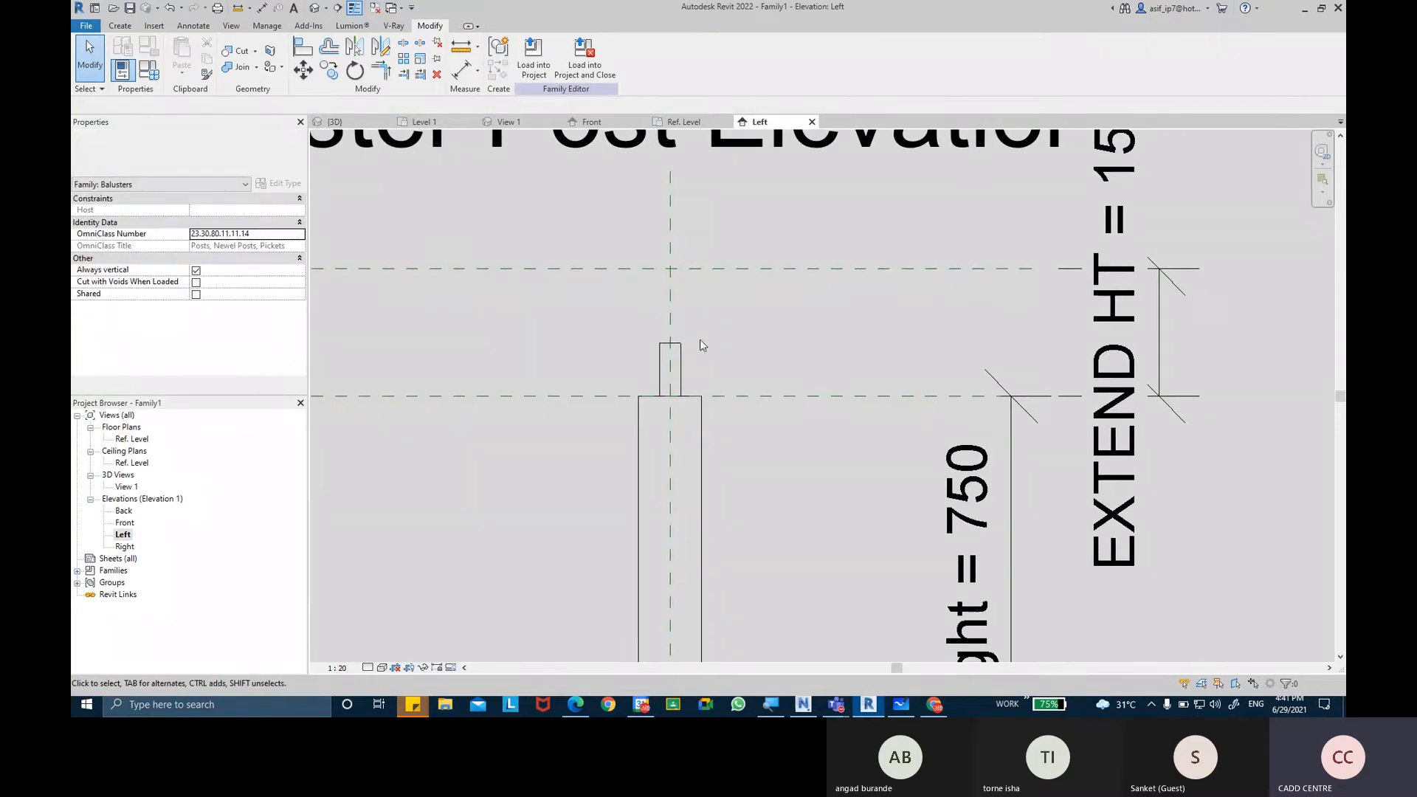
# Check the newel post image in the browser, and create a new extrusion in the Ref. Level plan from a rectangle tracing the post's outline.
pyautogui.click(927, 707)
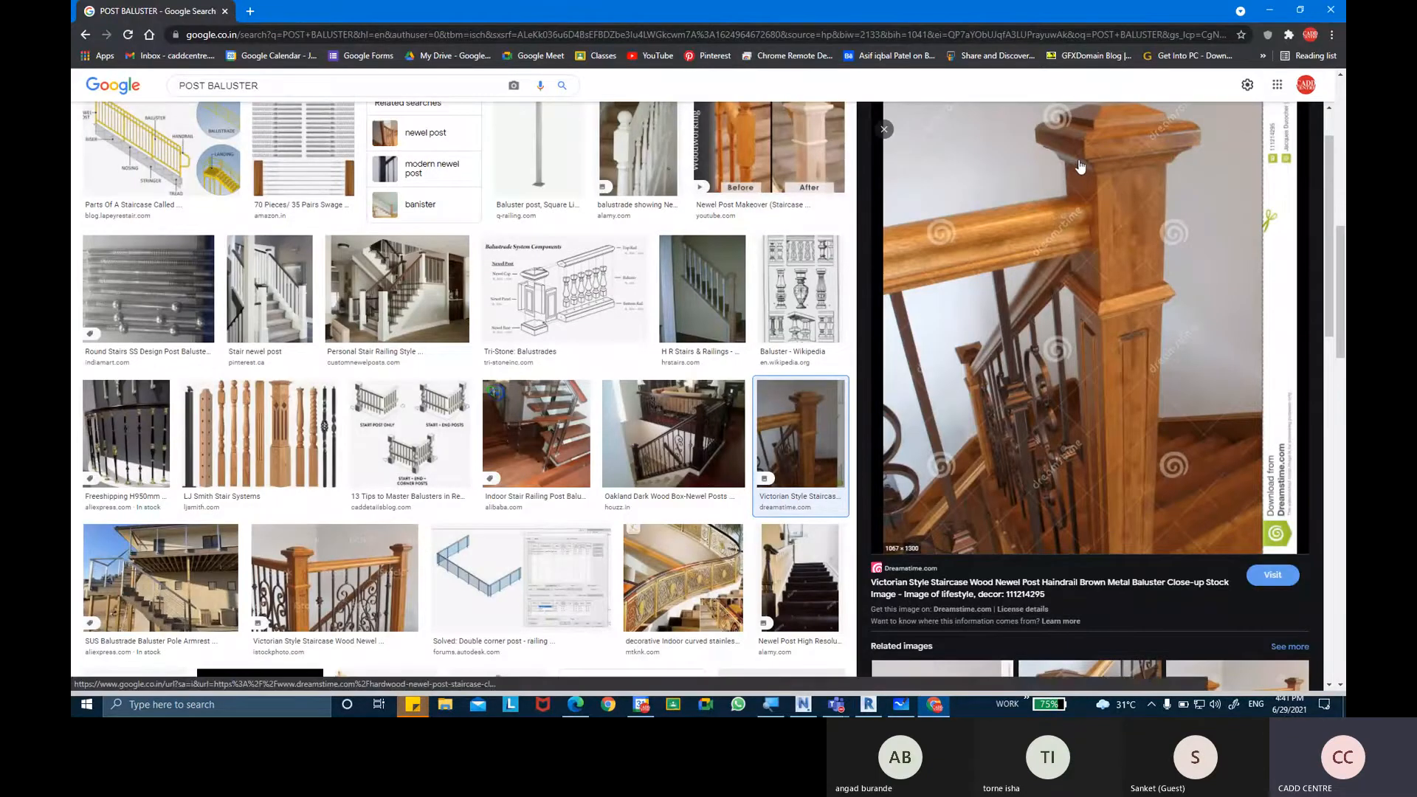
pyautogui.click(934, 706)
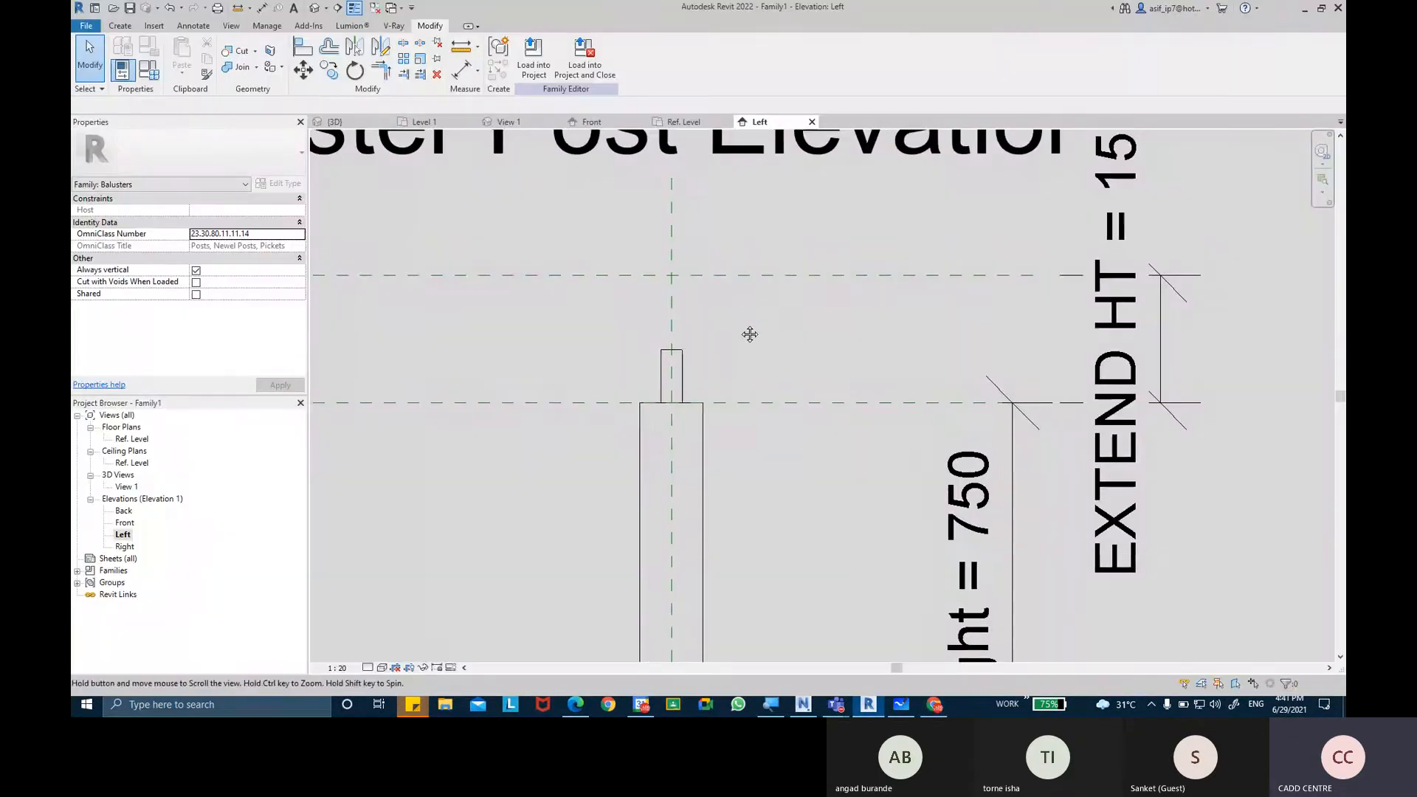
pyautogui.scroll(2, 723, 322)
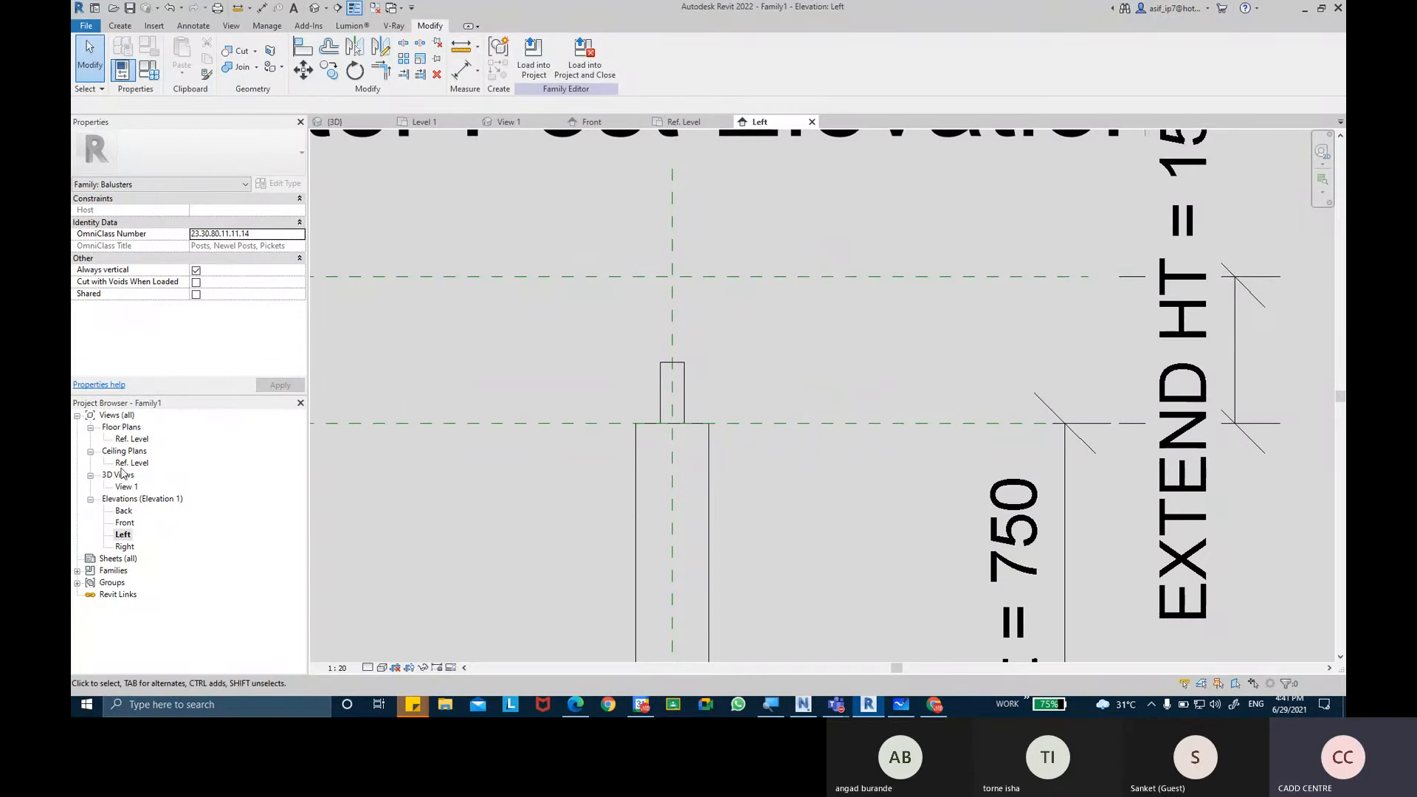
pyautogui.doubleClick(131, 439)
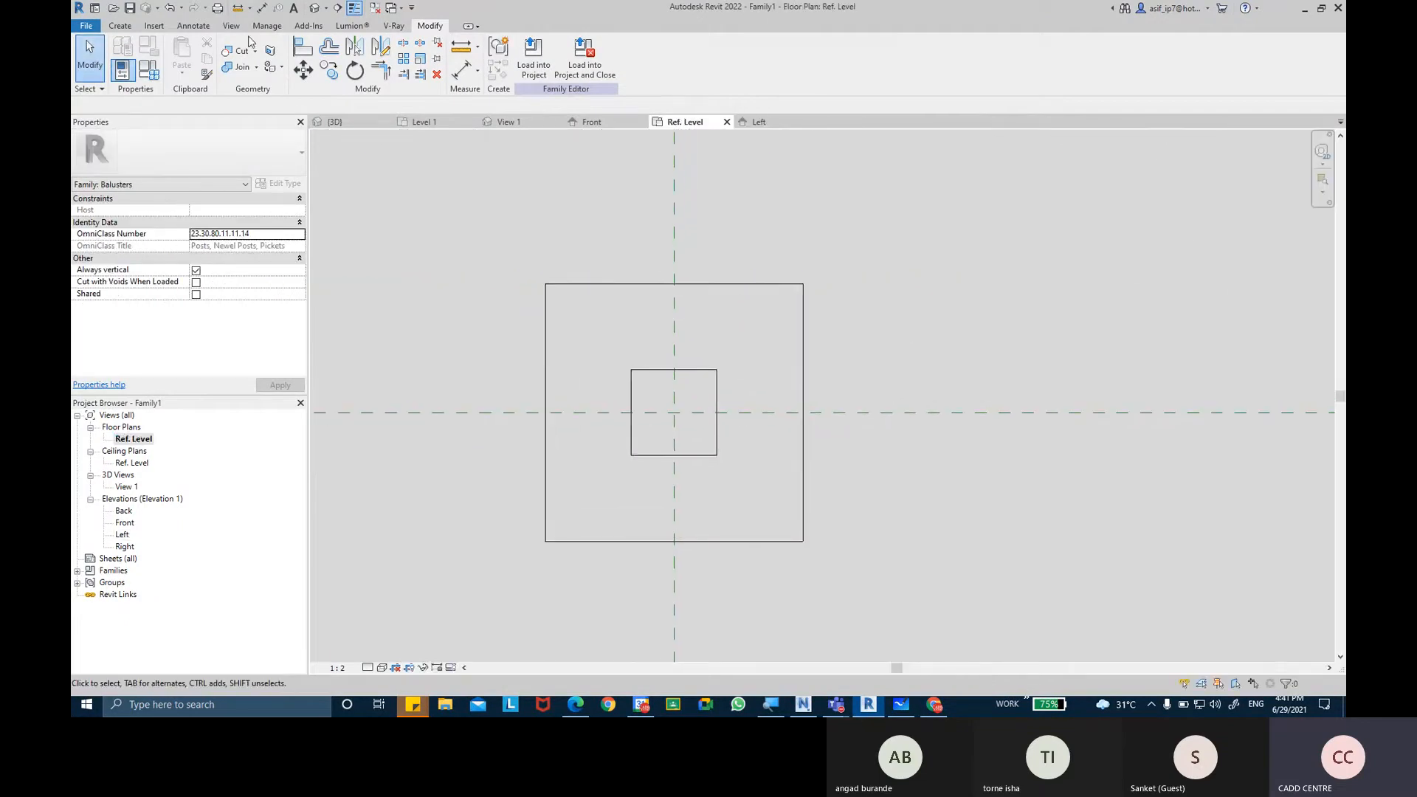
pyautogui.click(119, 25)
pyautogui.click(184, 57)
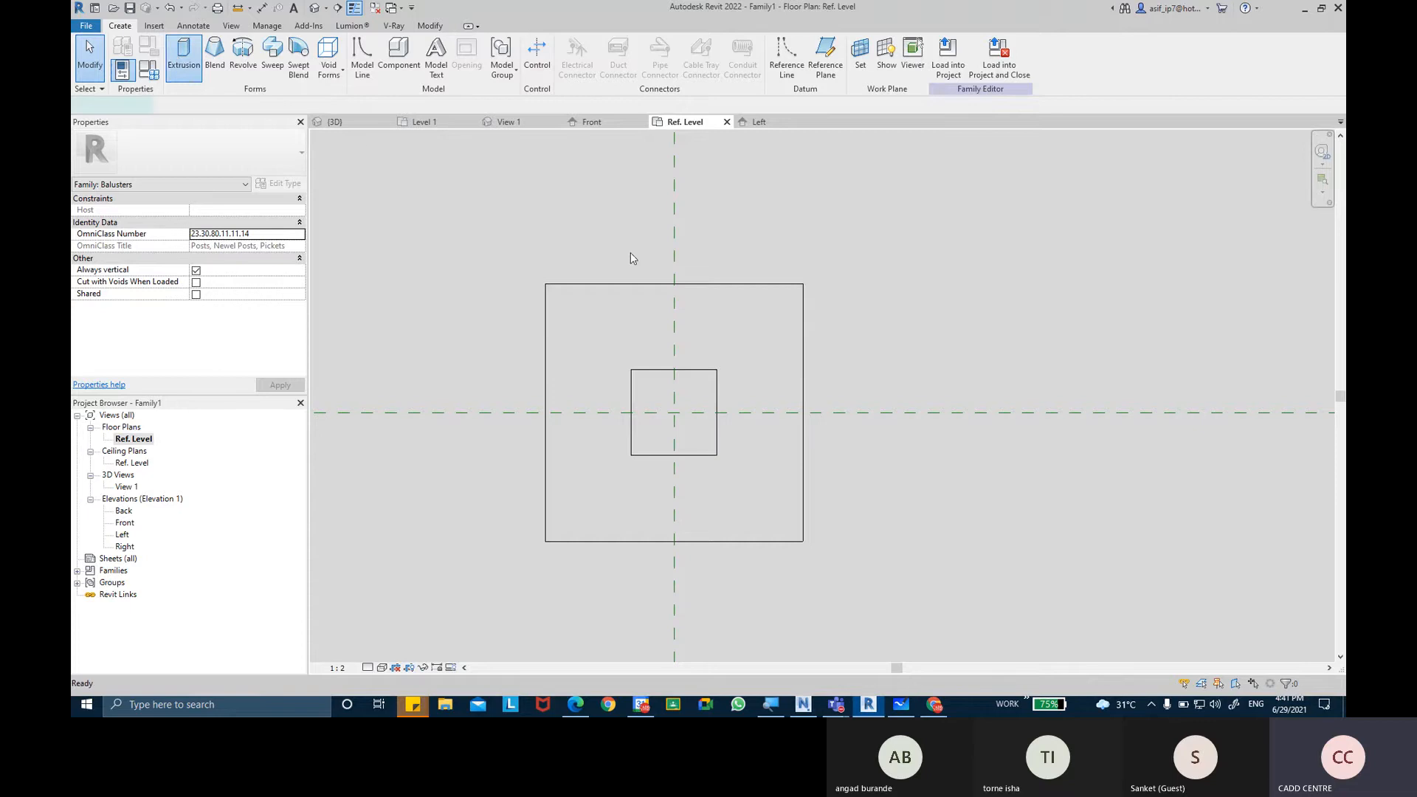
pyautogui.click(568, 44)
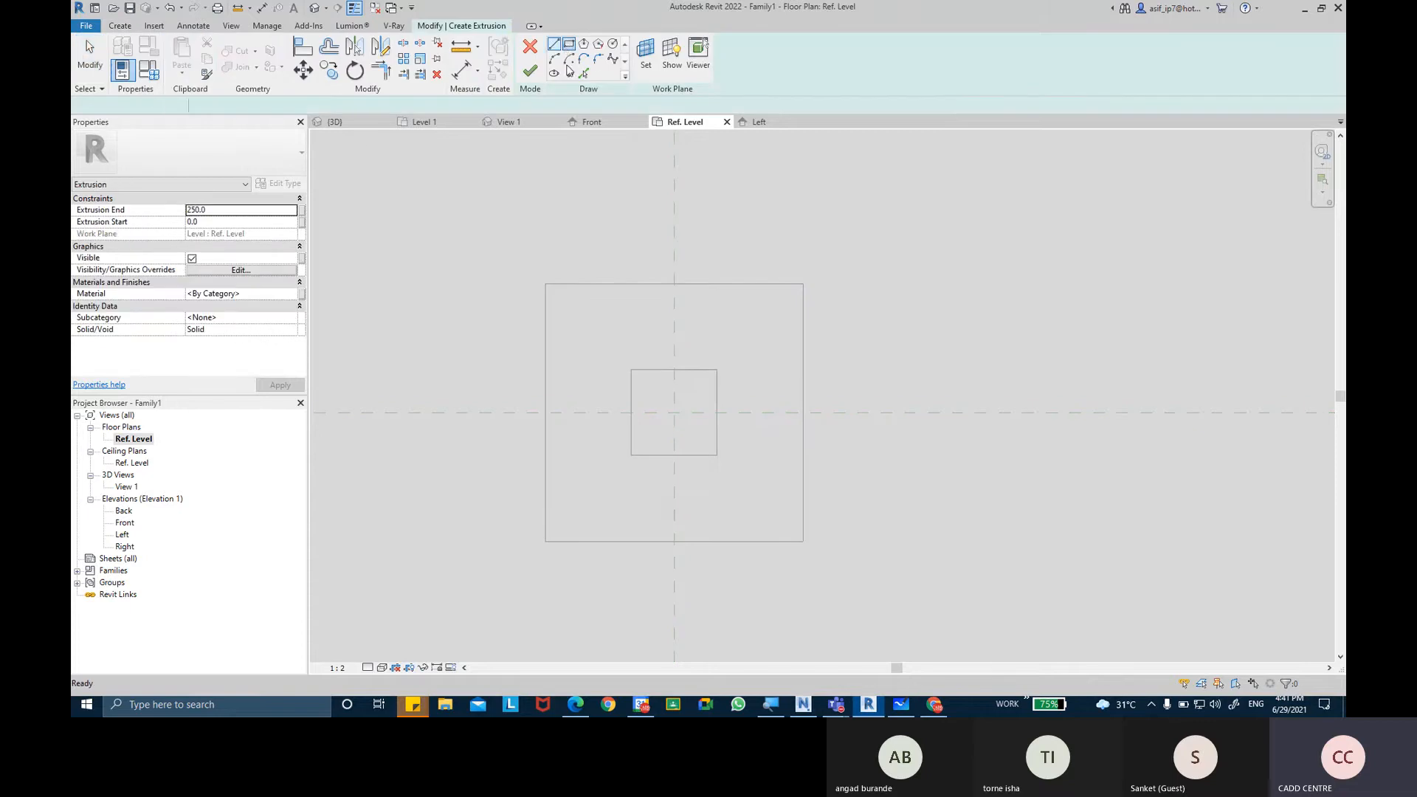
pyautogui.click(546, 284)
pyautogui.click(803, 541)
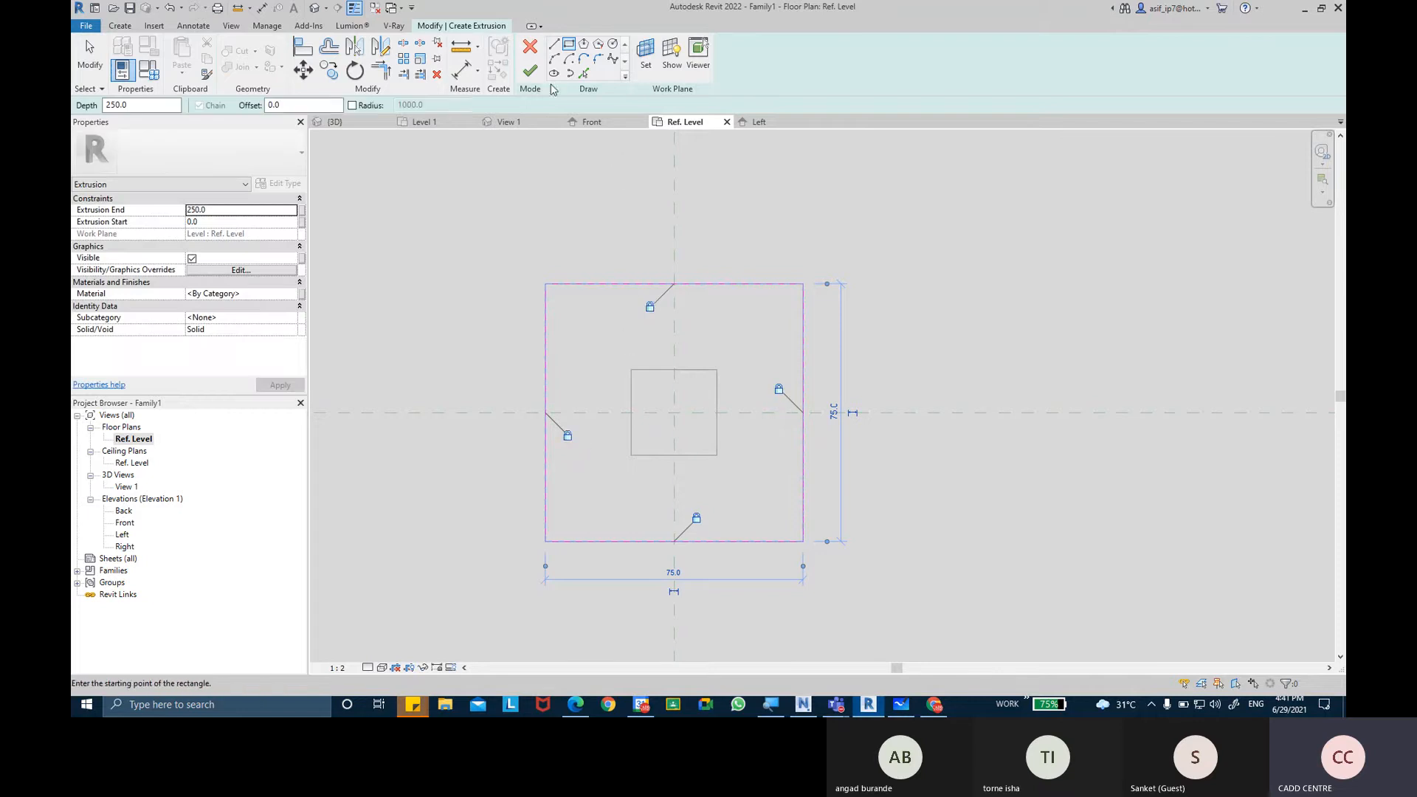
pyautogui.click(531, 71)
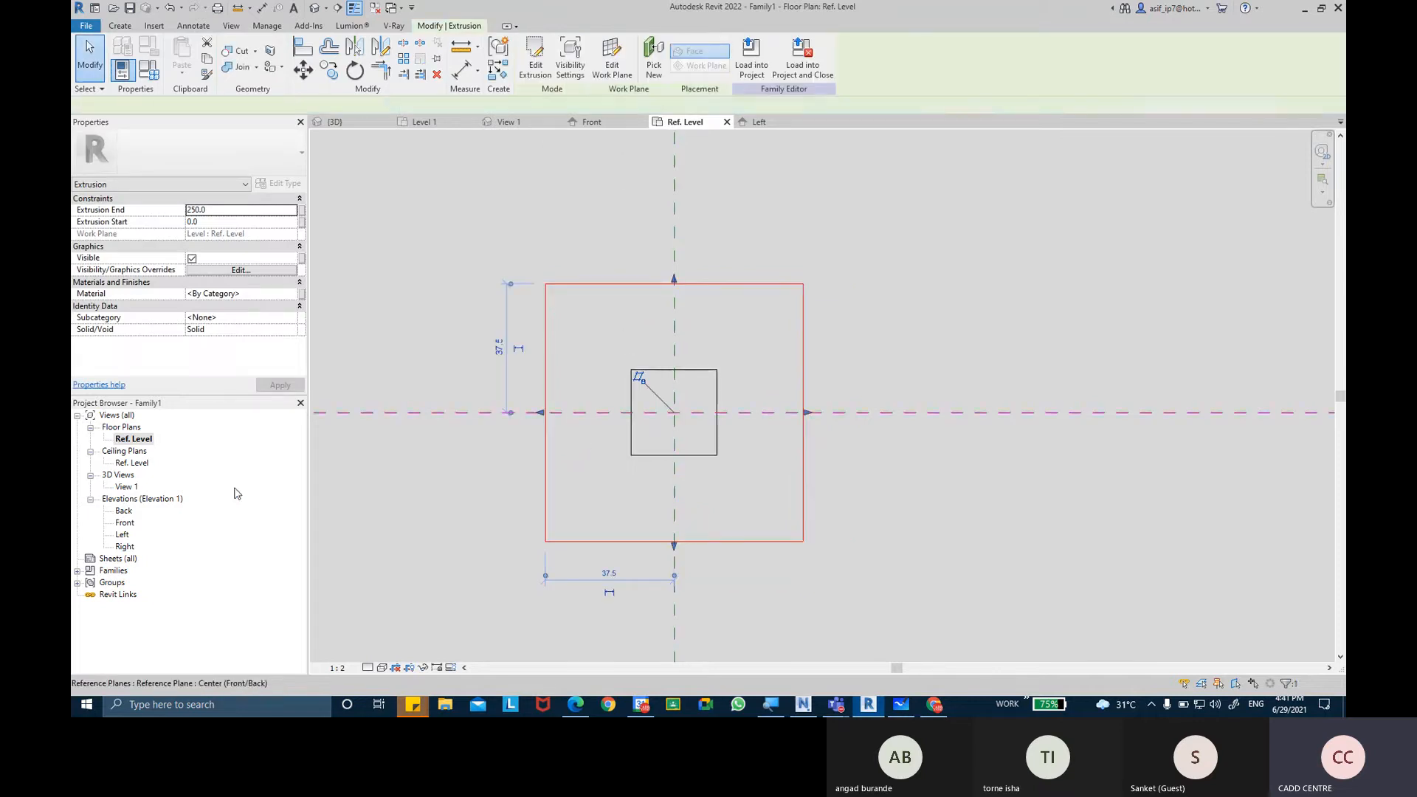
# Stretch the new extrusion in the Left elevation to span from the inner extrusion's top to the uppermost reference plane.
pyautogui.doubleClick(122, 535)
pyautogui.scroll(-2, 707, 359)
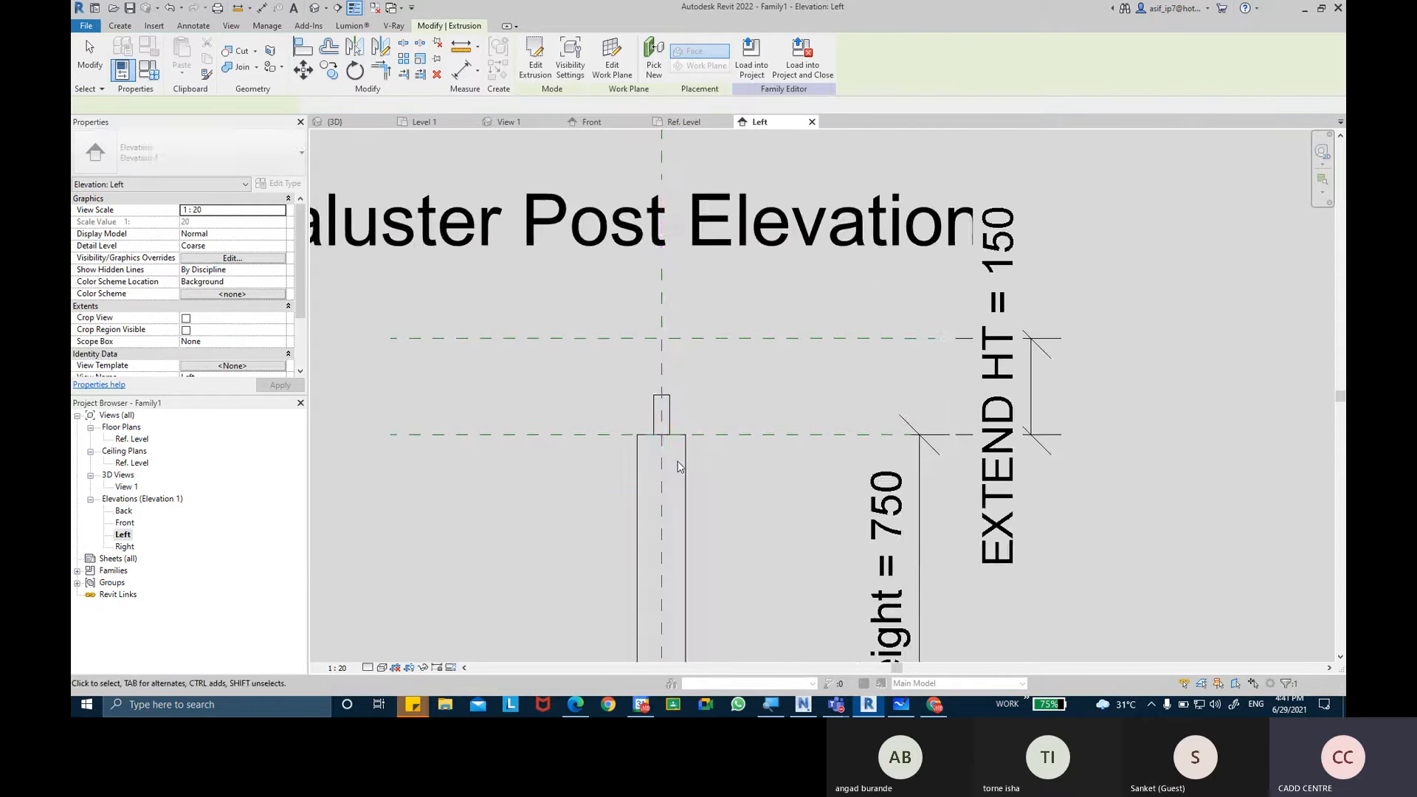
pyautogui.moveTo(706, 359); pyautogui.dragTo(719, 201, button='middle')
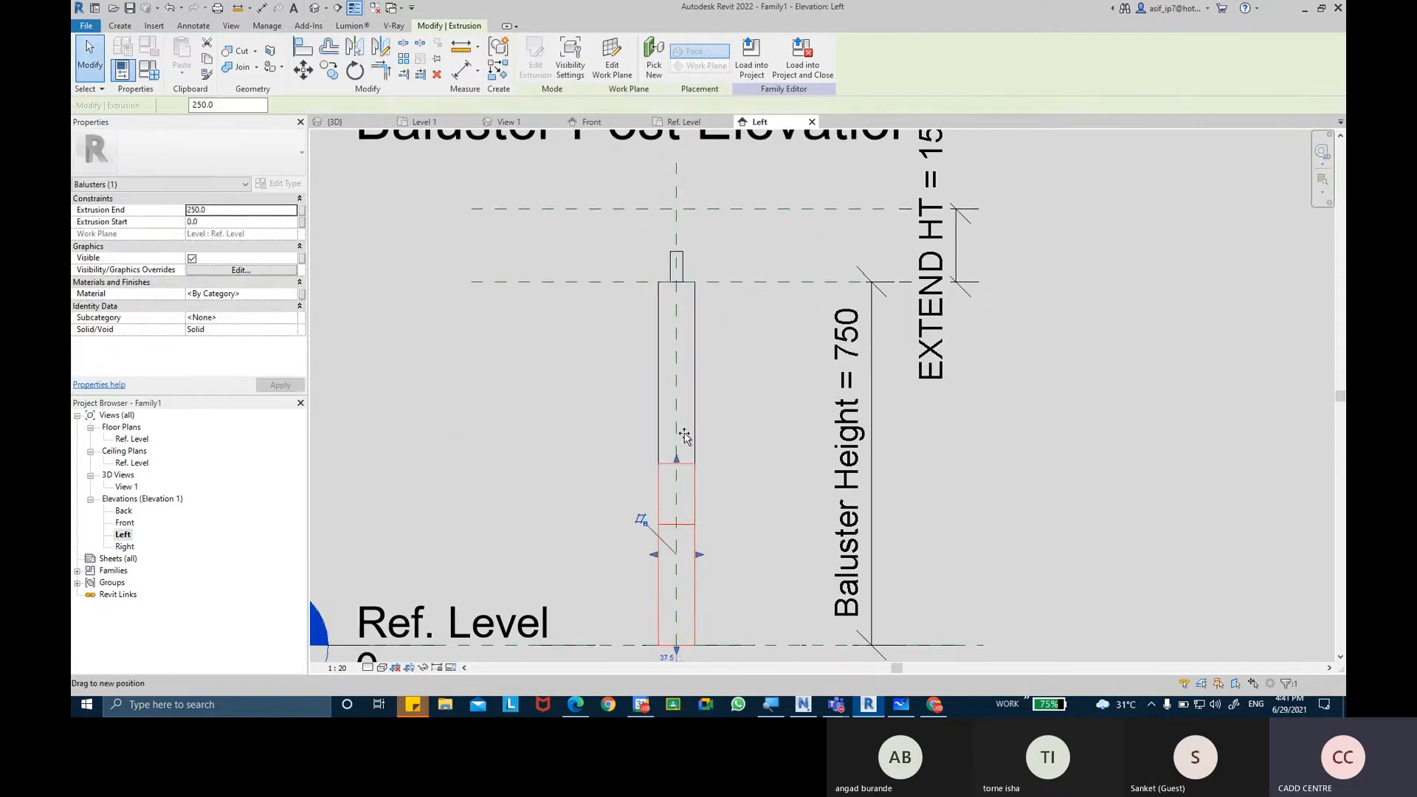
pyautogui.moveTo(685, 436); pyautogui.dragTo(677, 209)
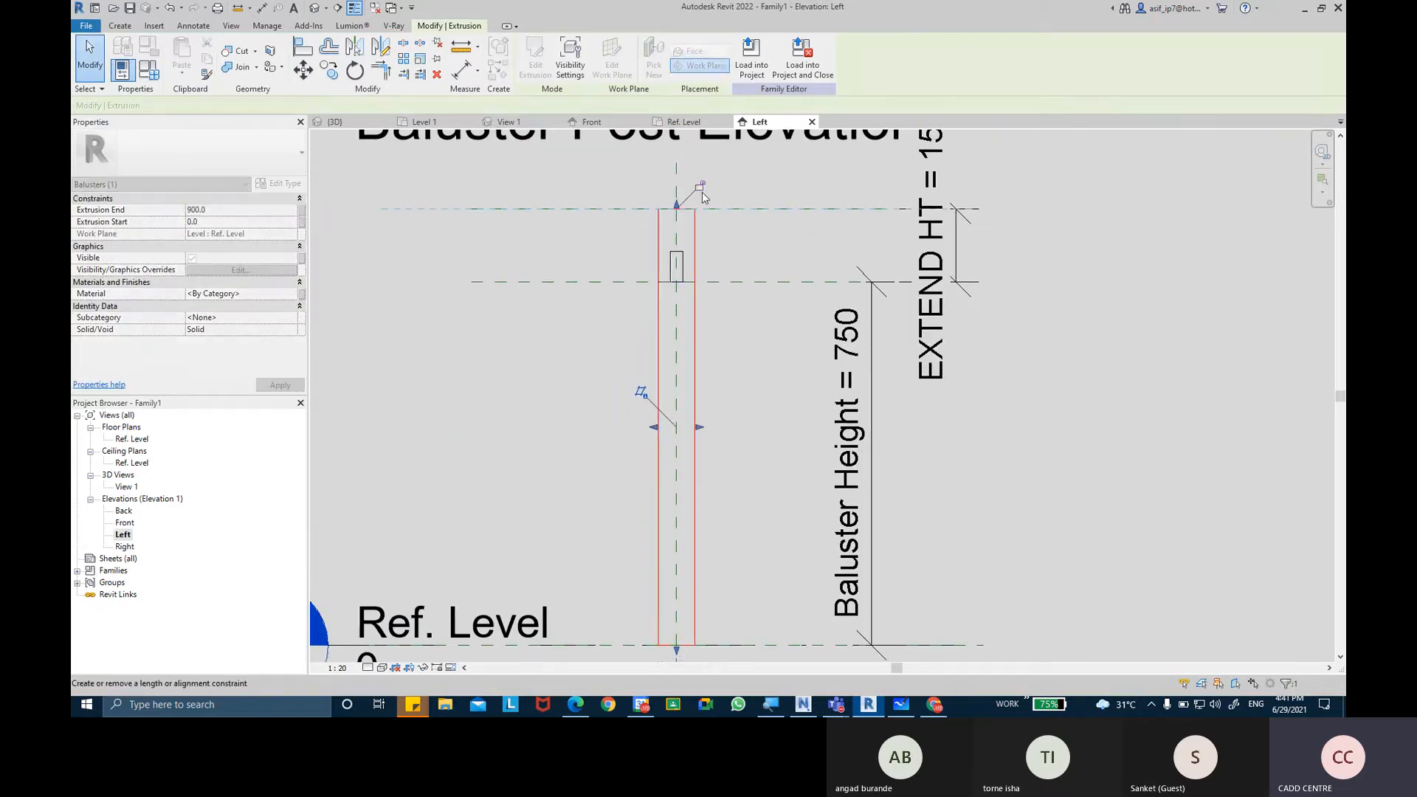
pyautogui.moveTo(677, 652); pyautogui.dragTo(693, 260)
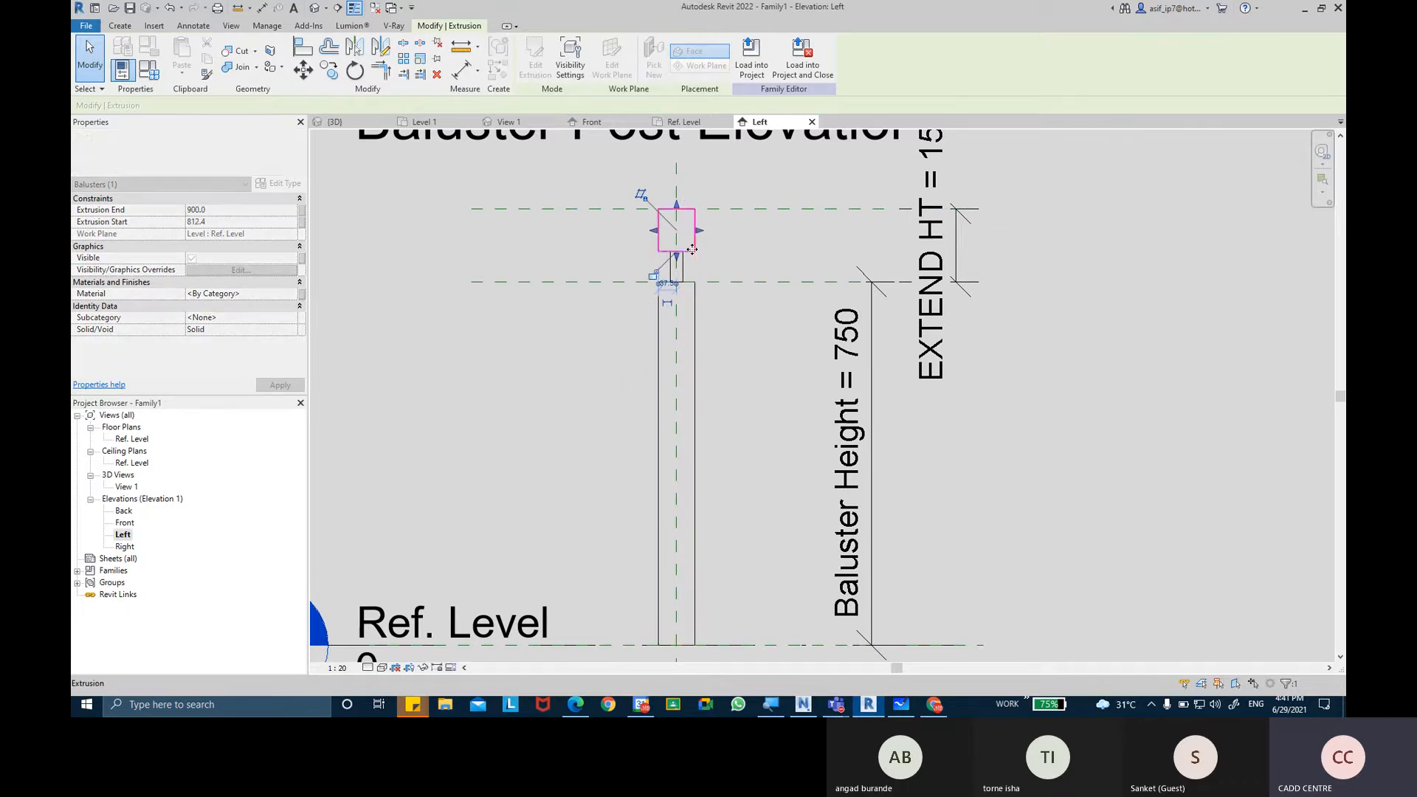
# Dimension the neck's height in the Left elevation, from the reference plane at the main post's top to the neck's upper edge.
pyautogui.click(734, 240)
pyautogui.scroll(2, 734, 221)
pyautogui.moveTo(729, 242); pyautogui.dragTo(746, 368, button='middle')
pyautogui.scroll(1, 729, 298)
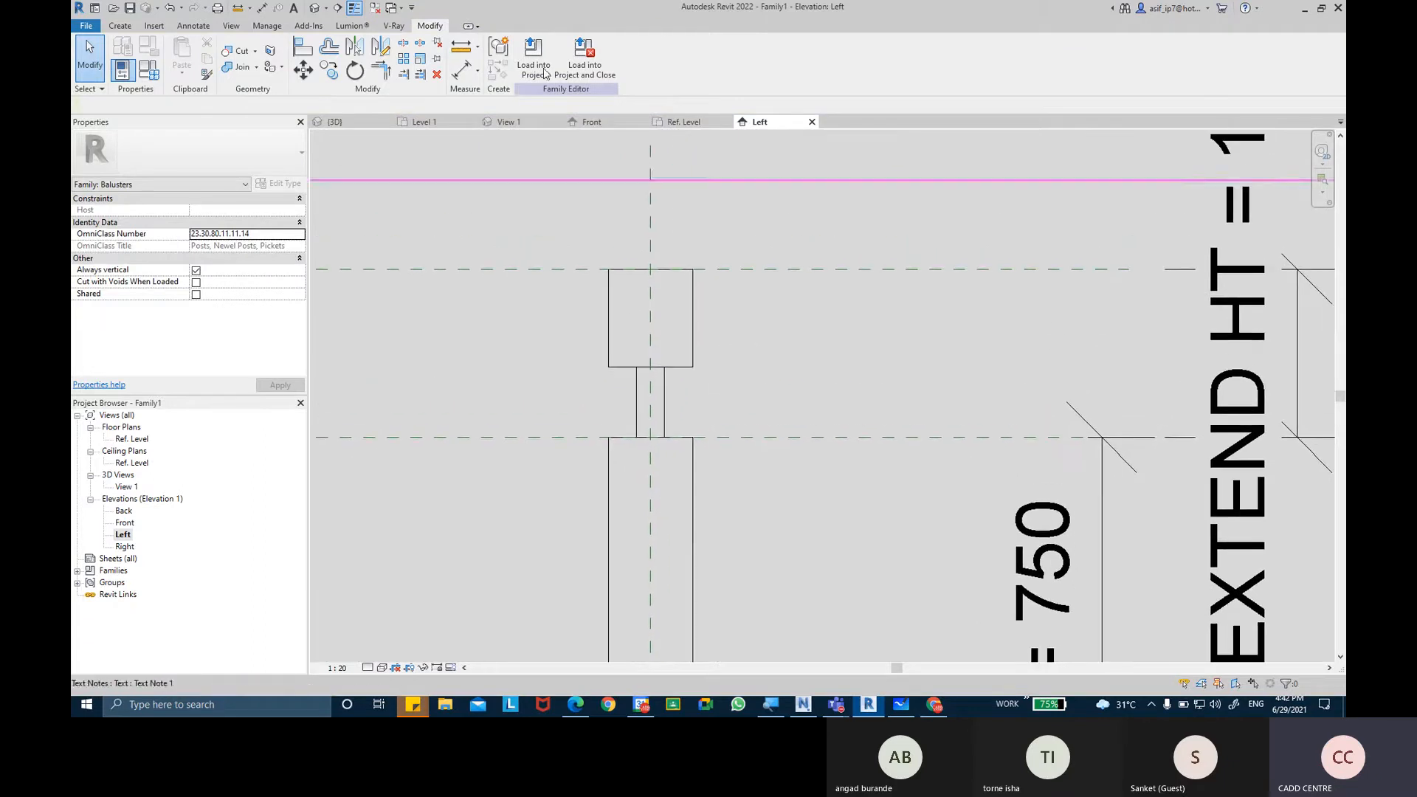
pyautogui.press('d')
pyautogui.press('i')
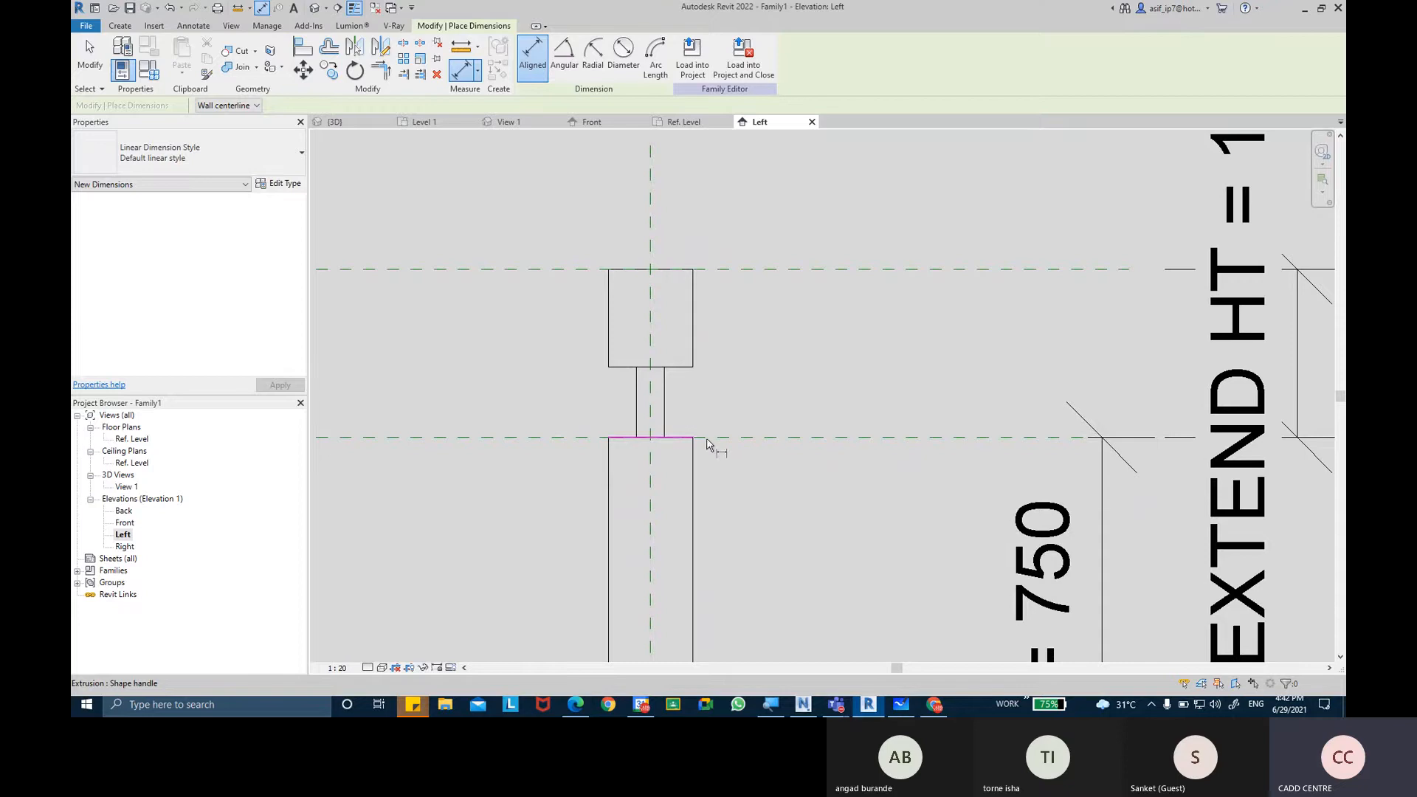
pyautogui.click(707, 442)
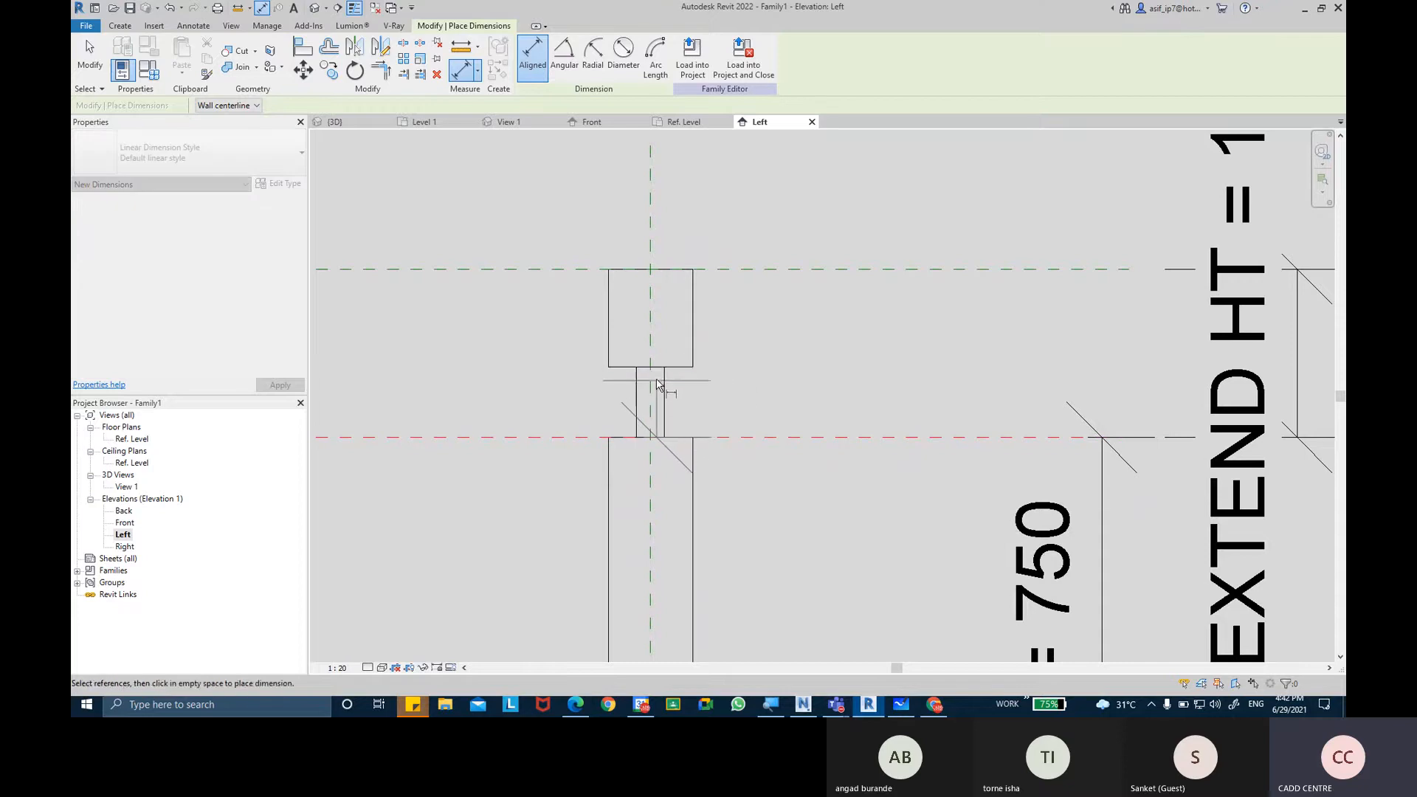
pyautogui.scroll(2, 659, 373)
pyautogui.click(659, 367)
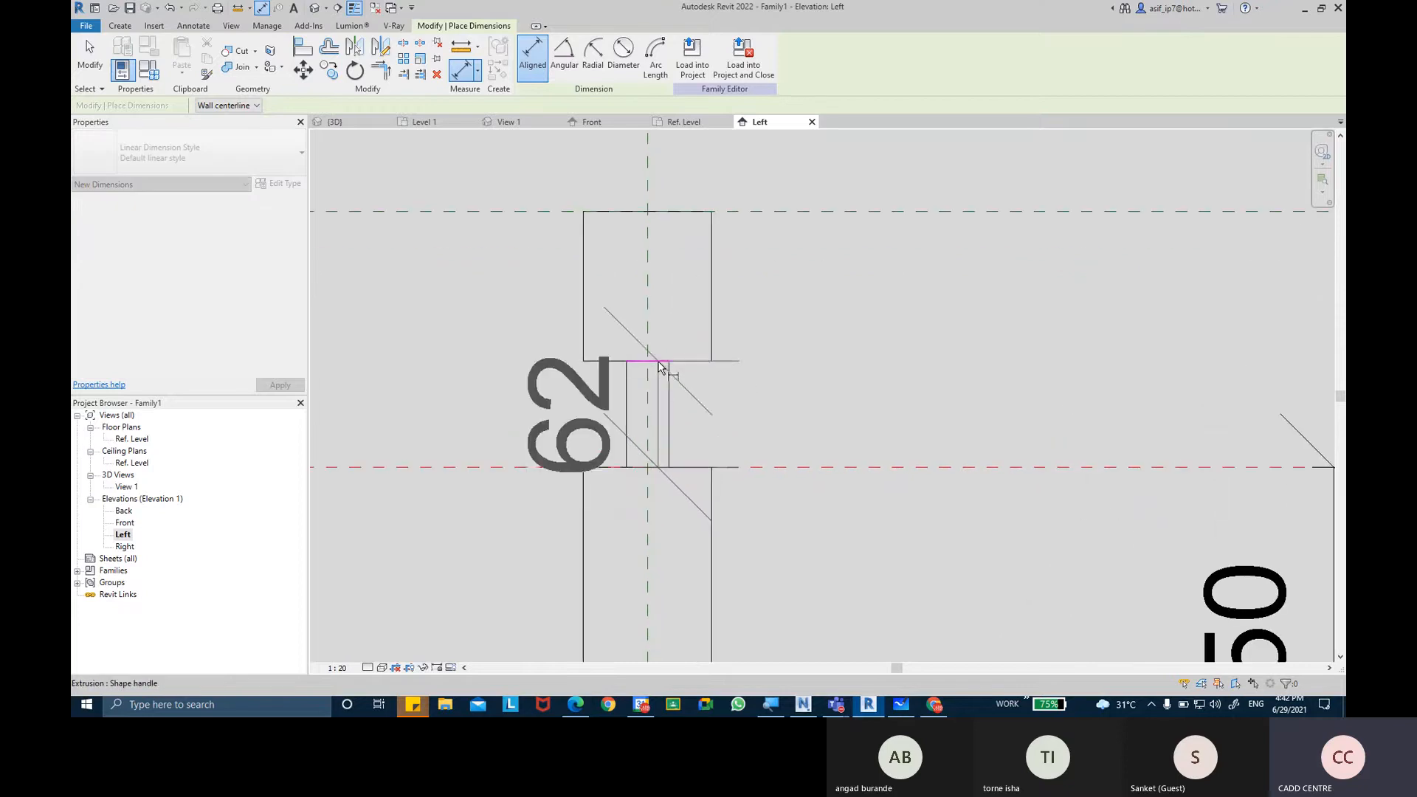
pyautogui.scroll(-2, 815, 358)
pyautogui.click(900, 367)
pyautogui.press('Escape')
pyautogui.press('Escape')
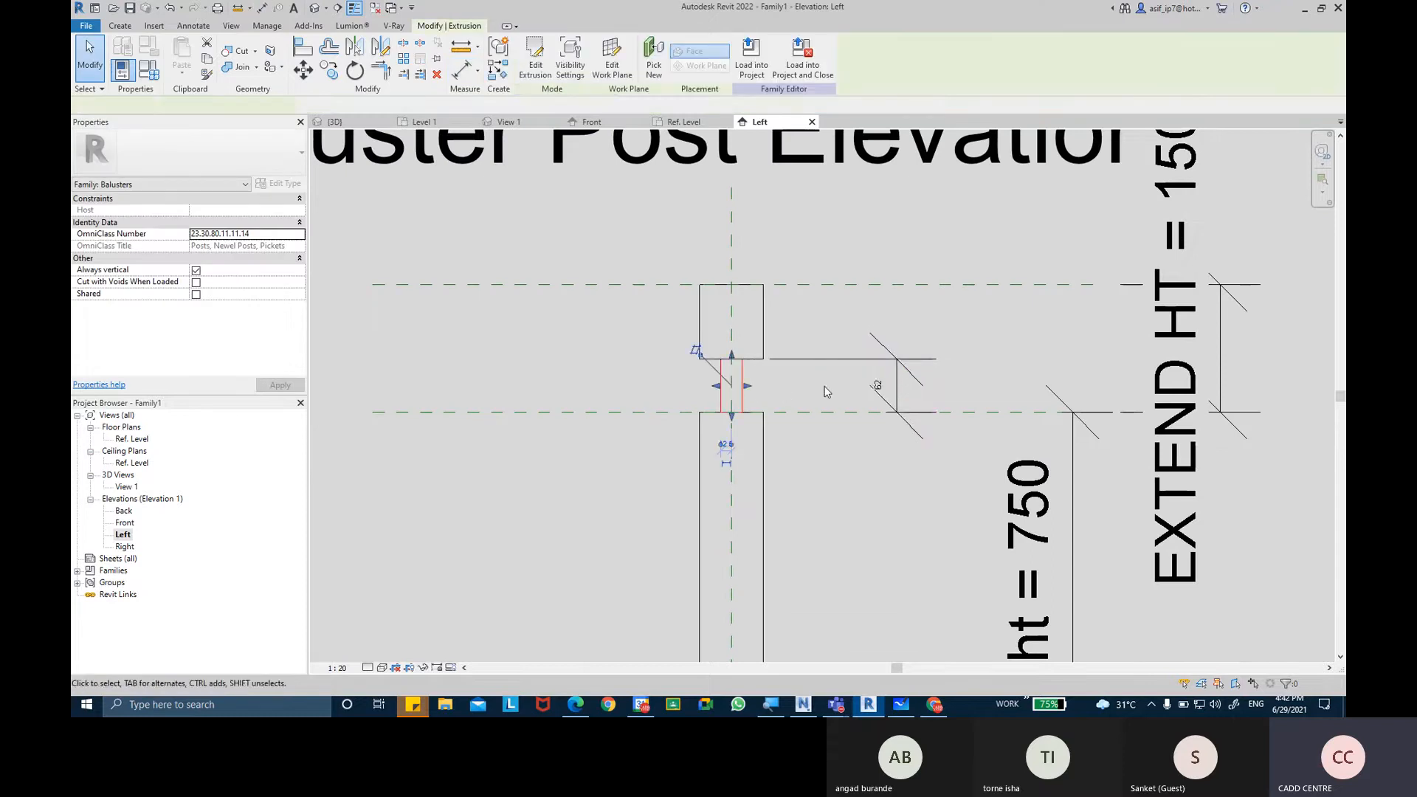
# Examine the neck extrusion's constraints and the properties of its new height dimension.
pyautogui.click(897, 384)
pyautogui.press('Escape')
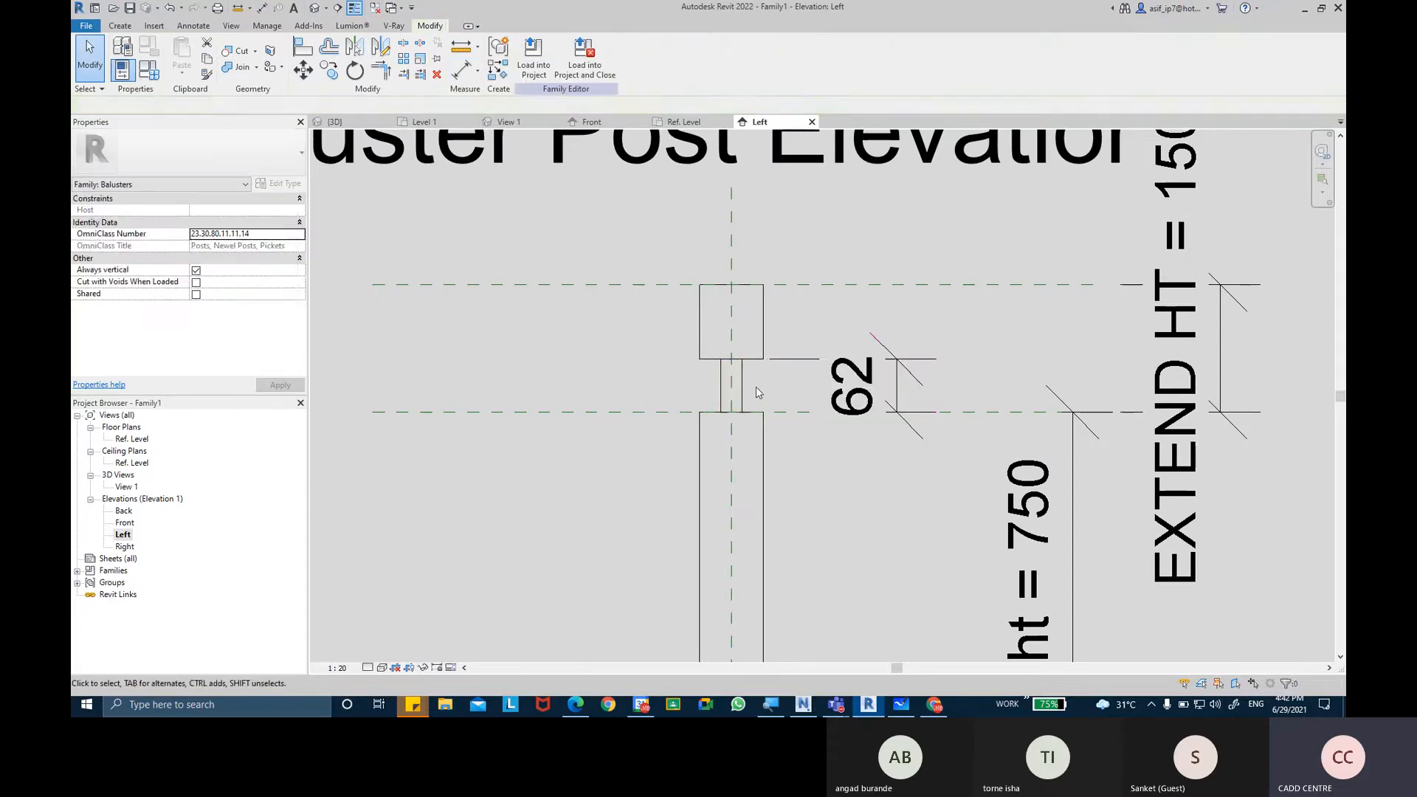
pyautogui.click(741, 385)
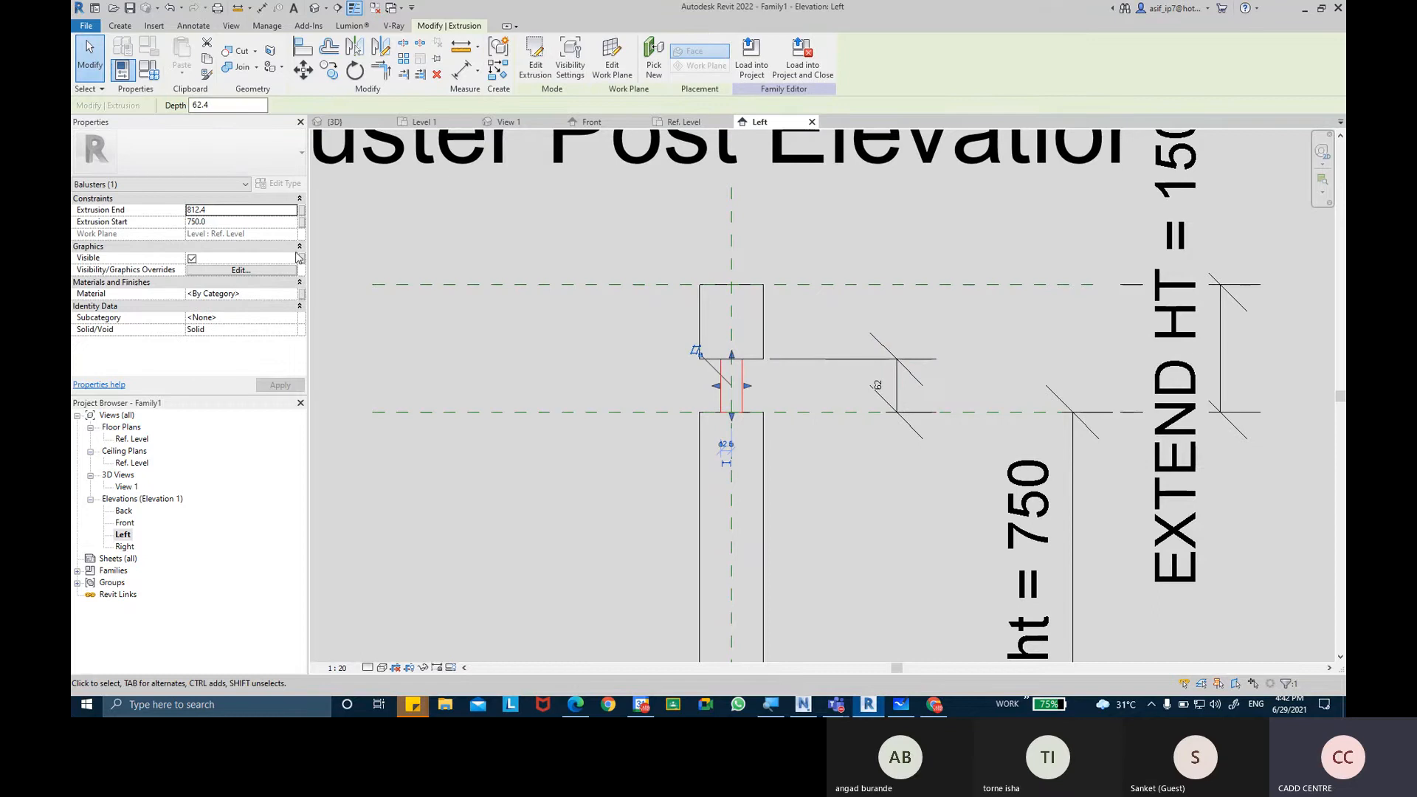
pyautogui.scroll(3, 867, 361)
pyautogui.press('Escape')
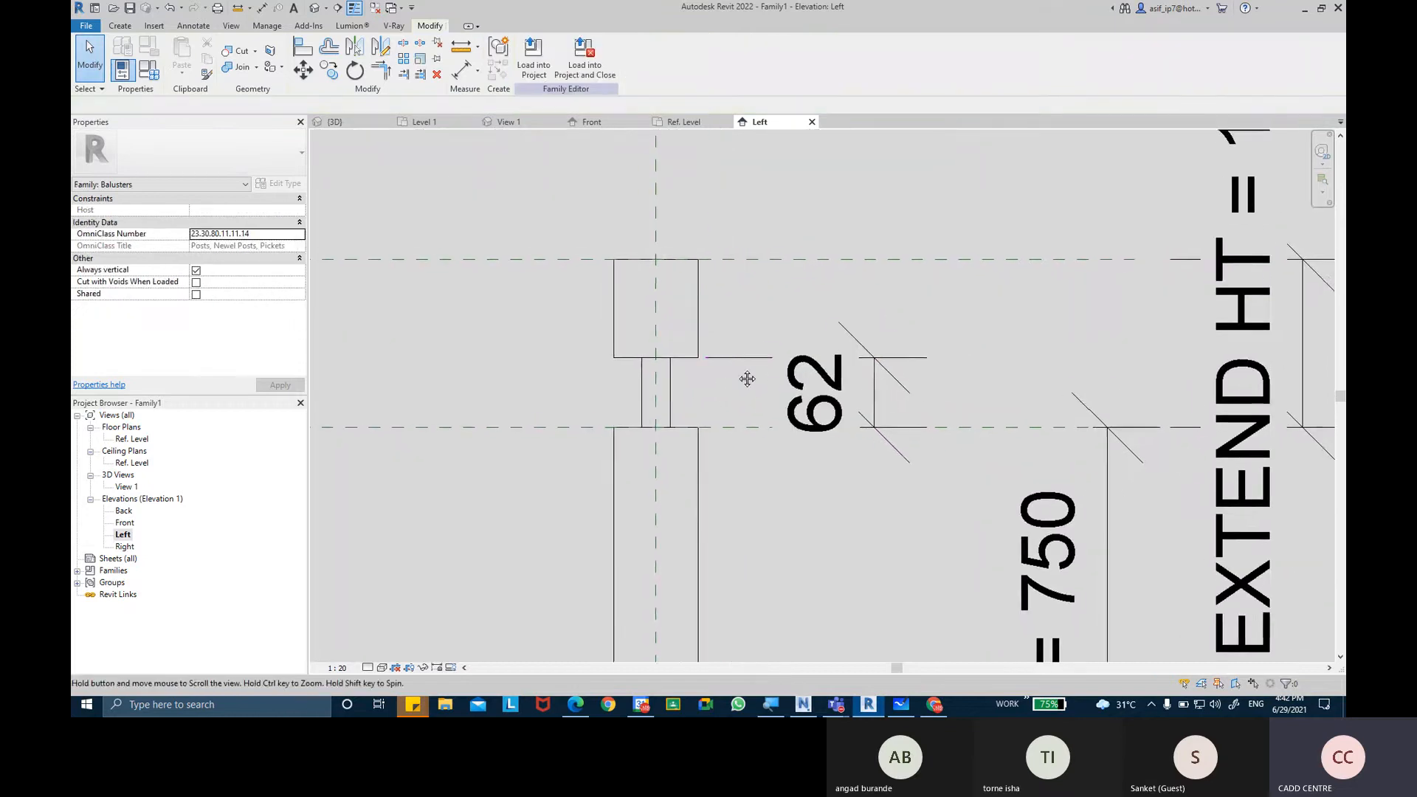
pyautogui.click(868, 397)
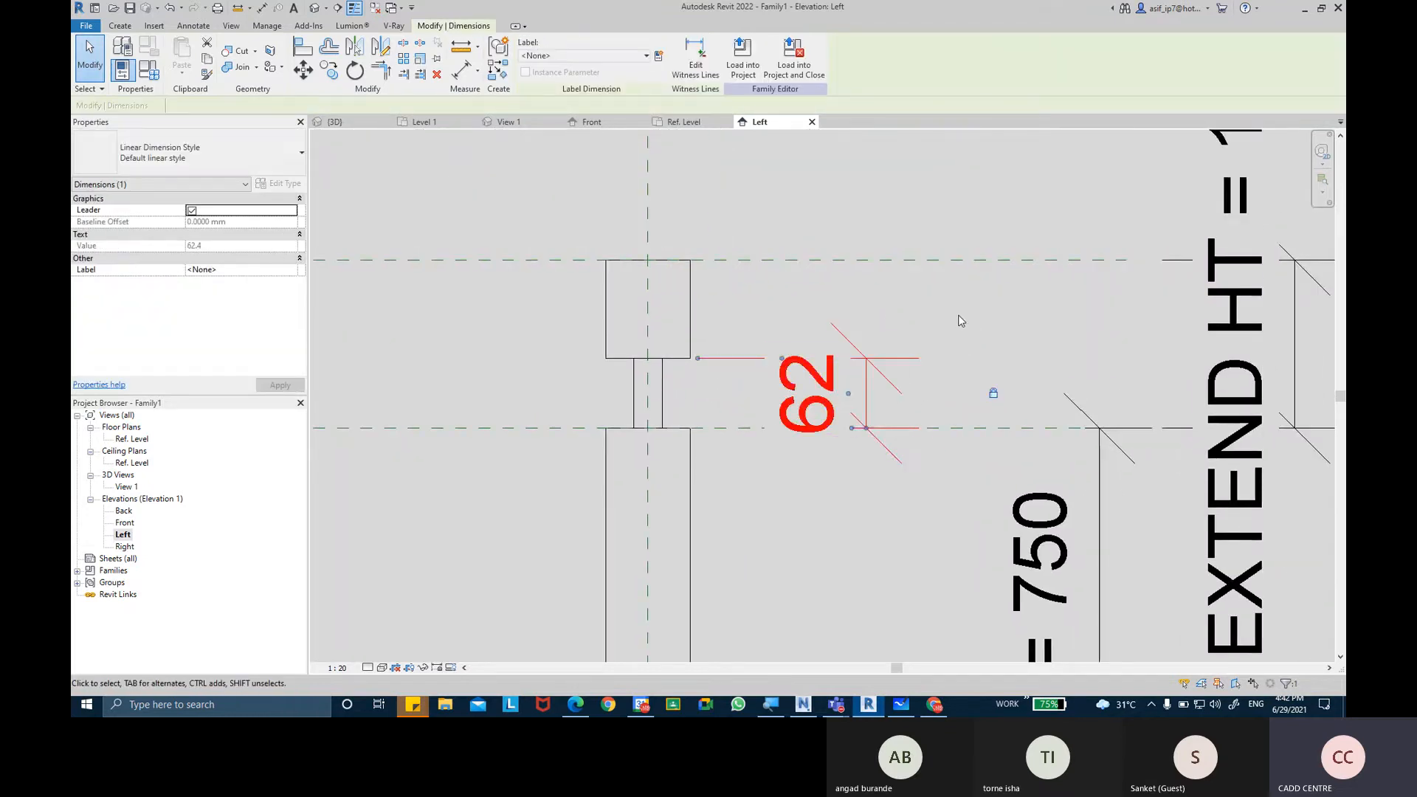
pyautogui.scroll(-3, 961, 321)
pyautogui.press('Escape')
pyautogui.moveTo(946, 322); pyautogui.dragTo(850, 332, button='middle')
pyautogui.scroll(-2, 866, 316)
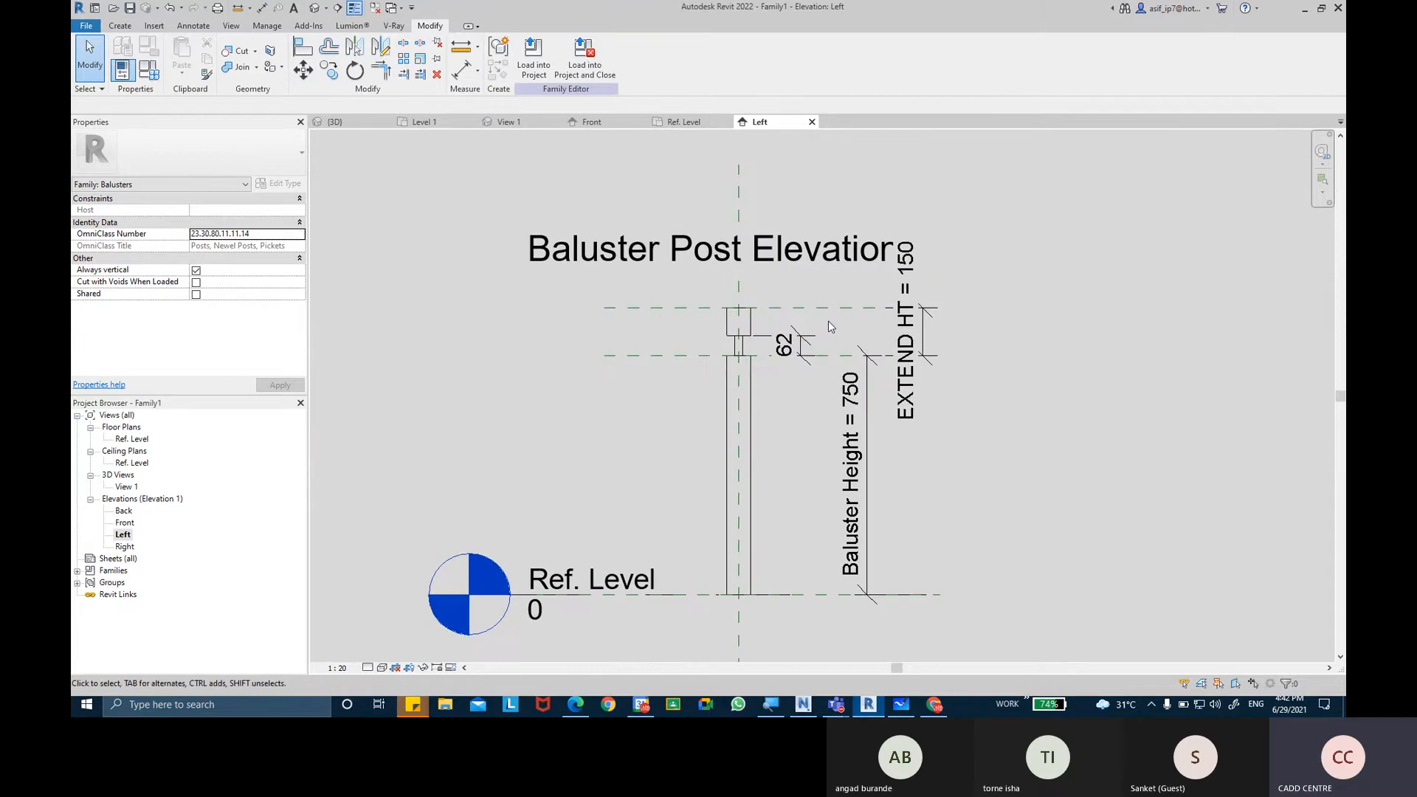
# Inspect the post from several angles in the 3D view and compare it with the newel post image in the browser.
pyautogui.click(314, 8)
pyautogui.keyDown('shift'); pyautogui.moveTo(905, 371); pyautogui.dragTo(745, 328, button='middle'); pyautogui.keyUp('shift')
pyautogui.keyDown('shift'); pyautogui.moveTo(923, 307); pyautogui.dragTo(739, 355, button='middle'); pyautogui.keyUp('shift')
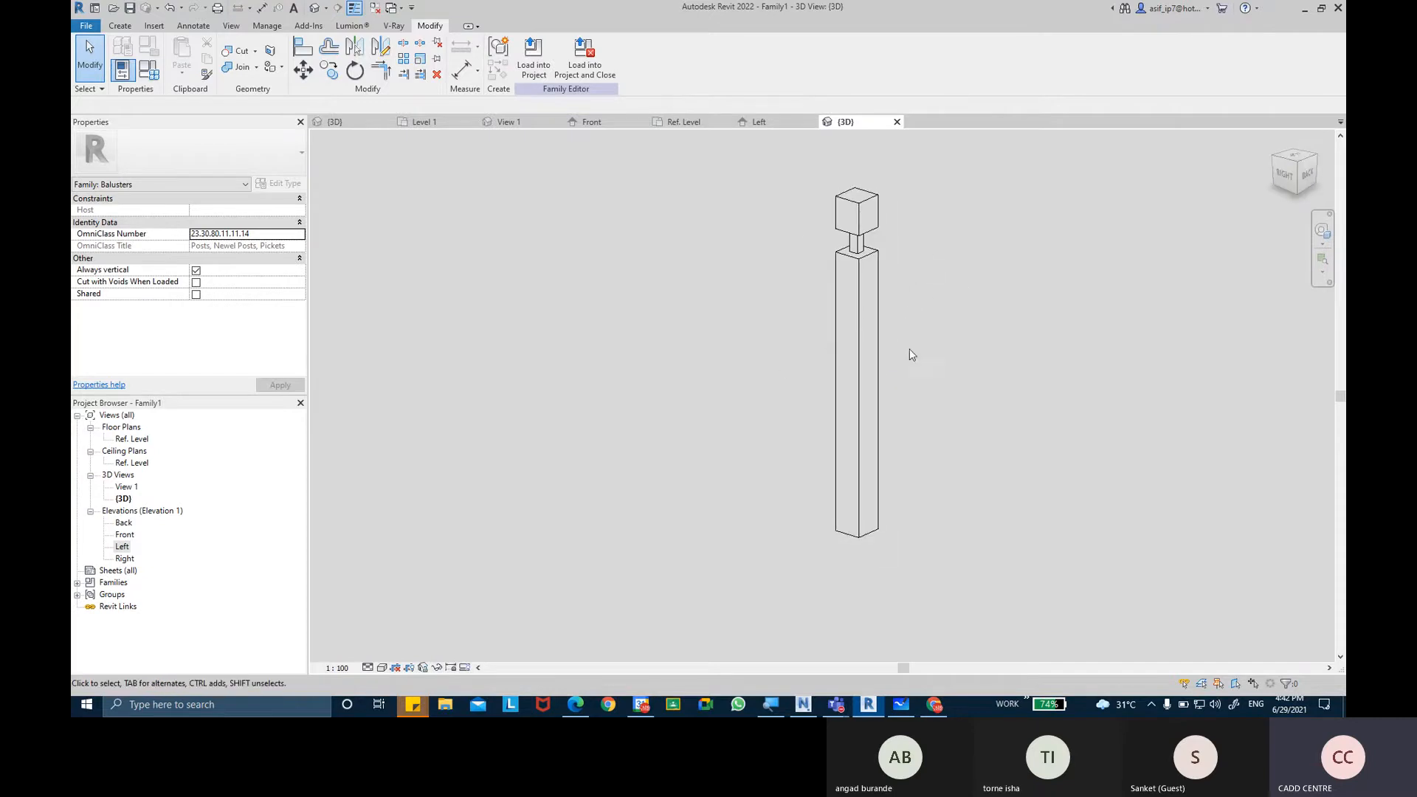
pyautogui.click(931, 706)
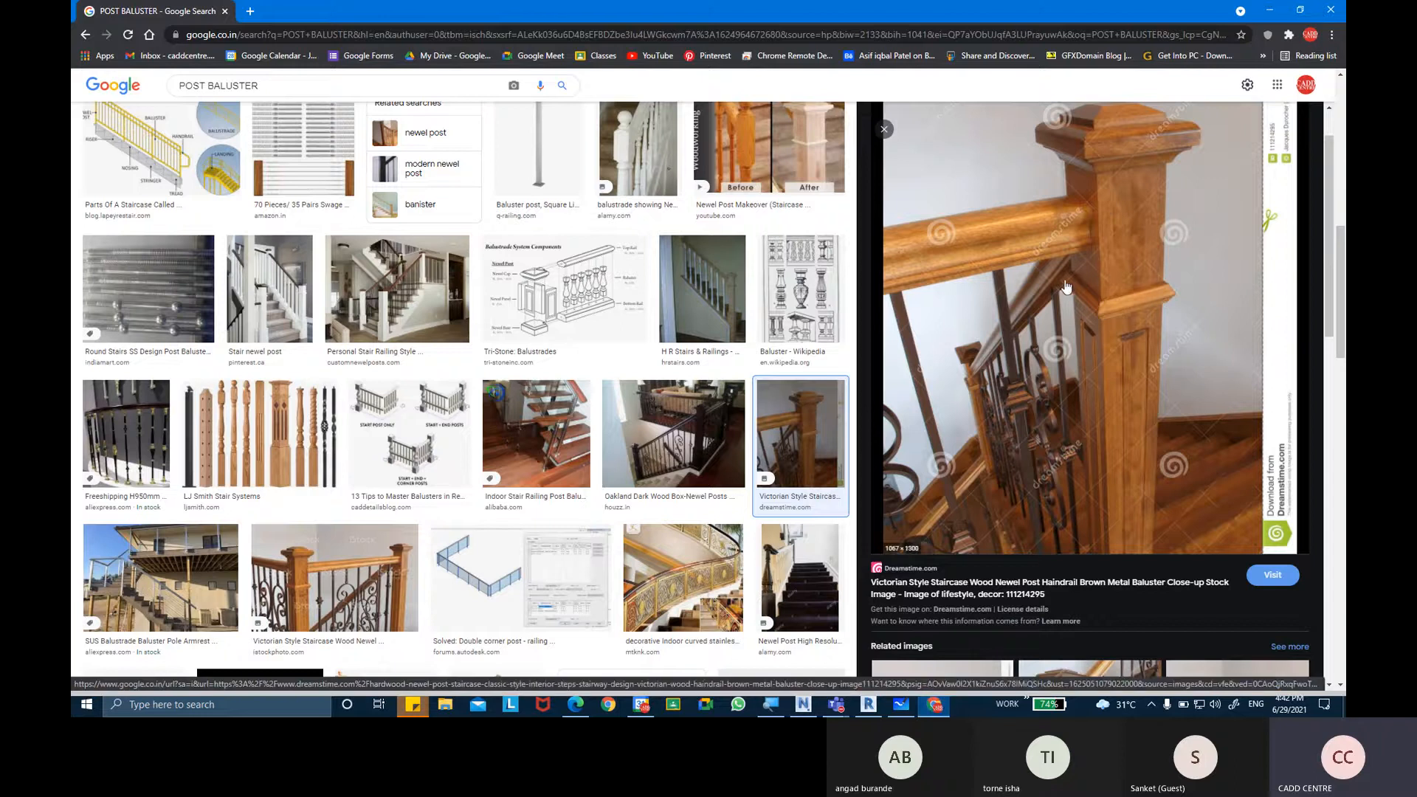
pyautogui.click(934, 705)
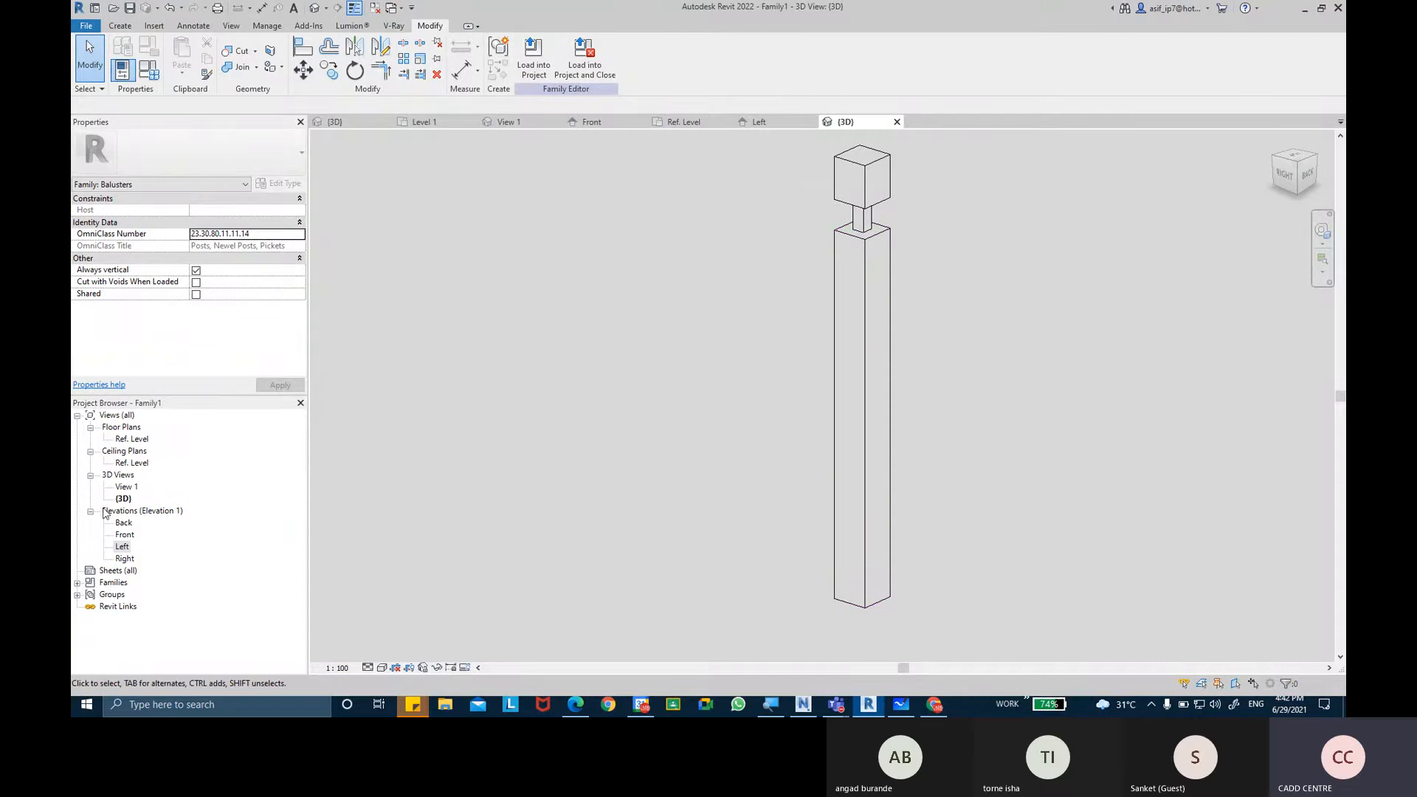
# Draw a horizontal reference plane across the main post in the Left elevation, about 609 mm above Ref. Level.
pyautogui.doubleClick(124, 534)
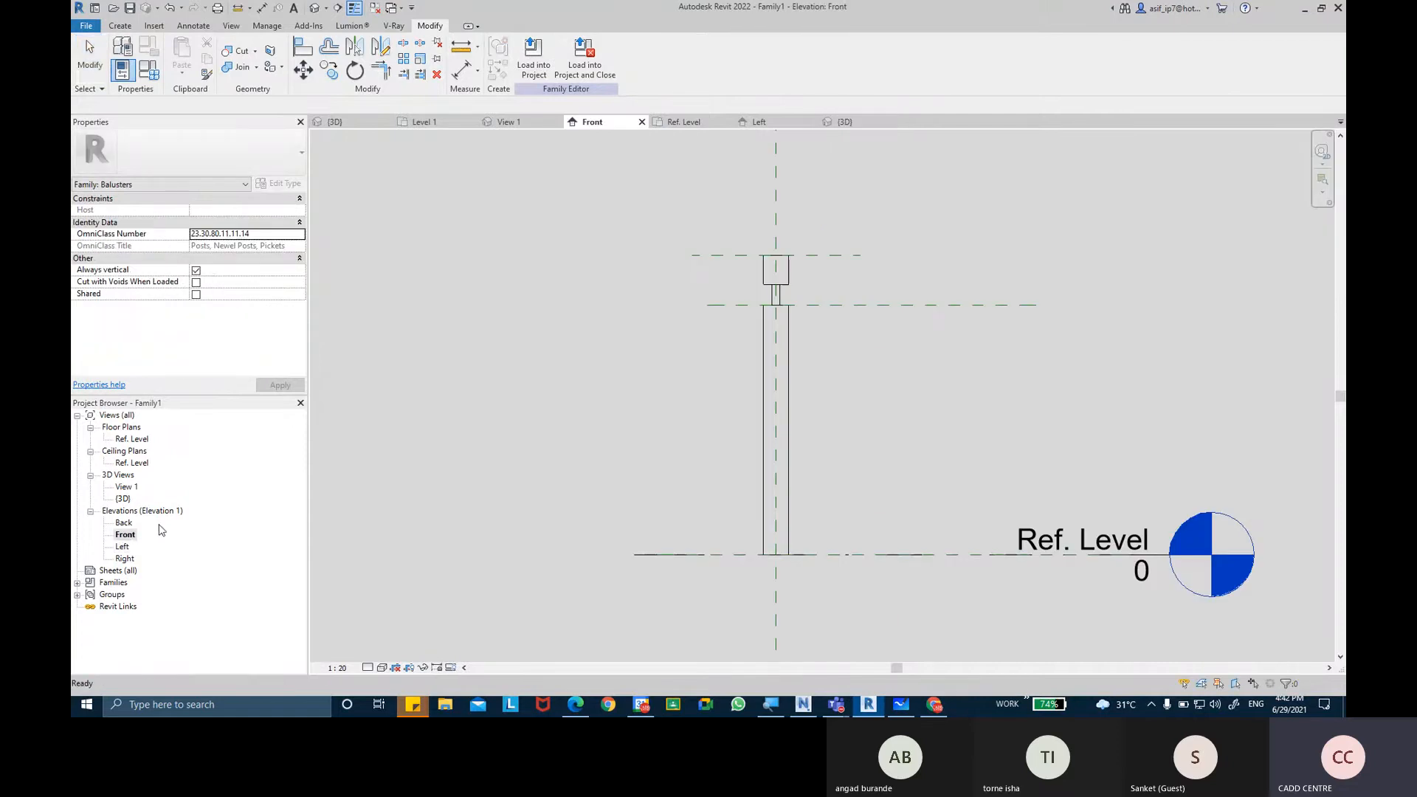
pyautogui.doubleClick(122, 547)
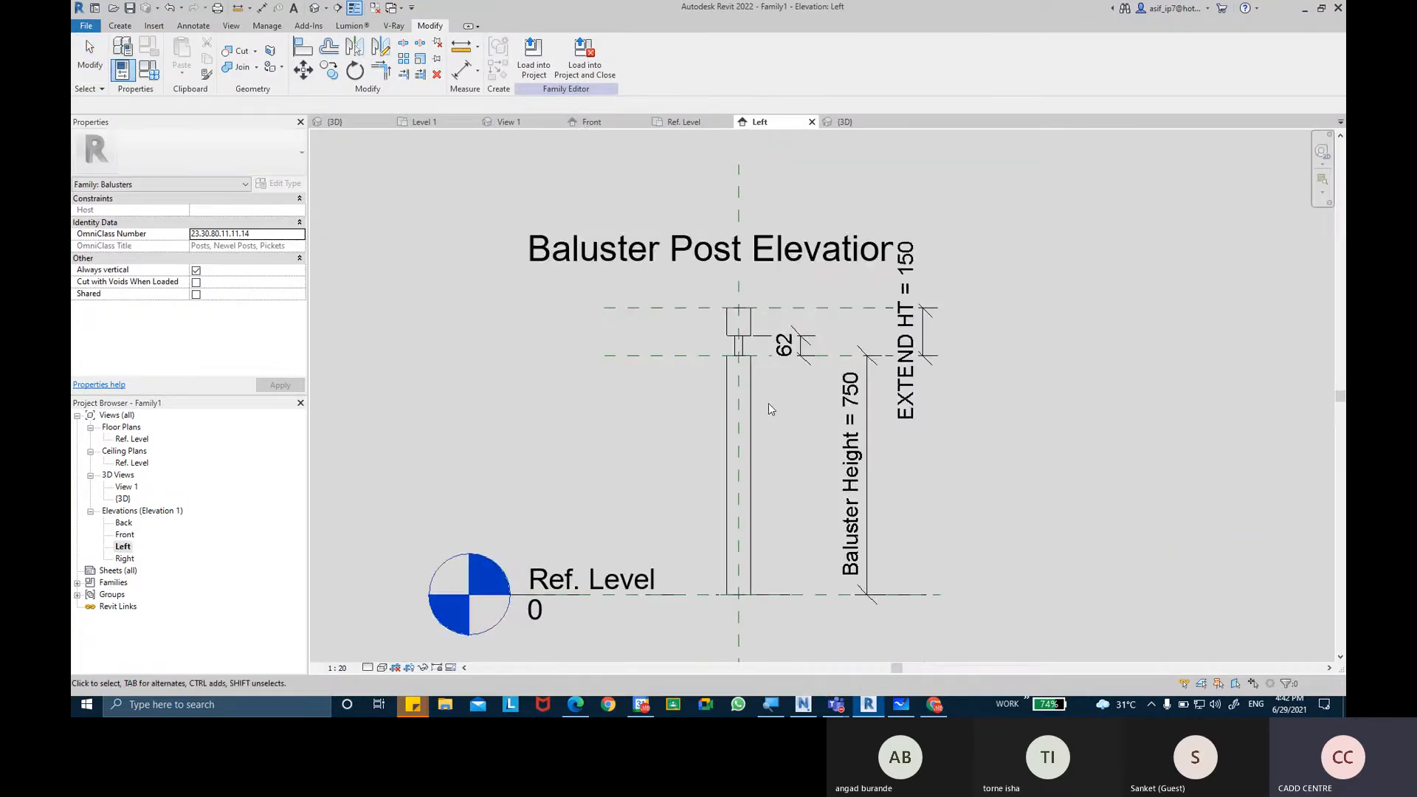
pyautogui.scroll(4, 769, 403)
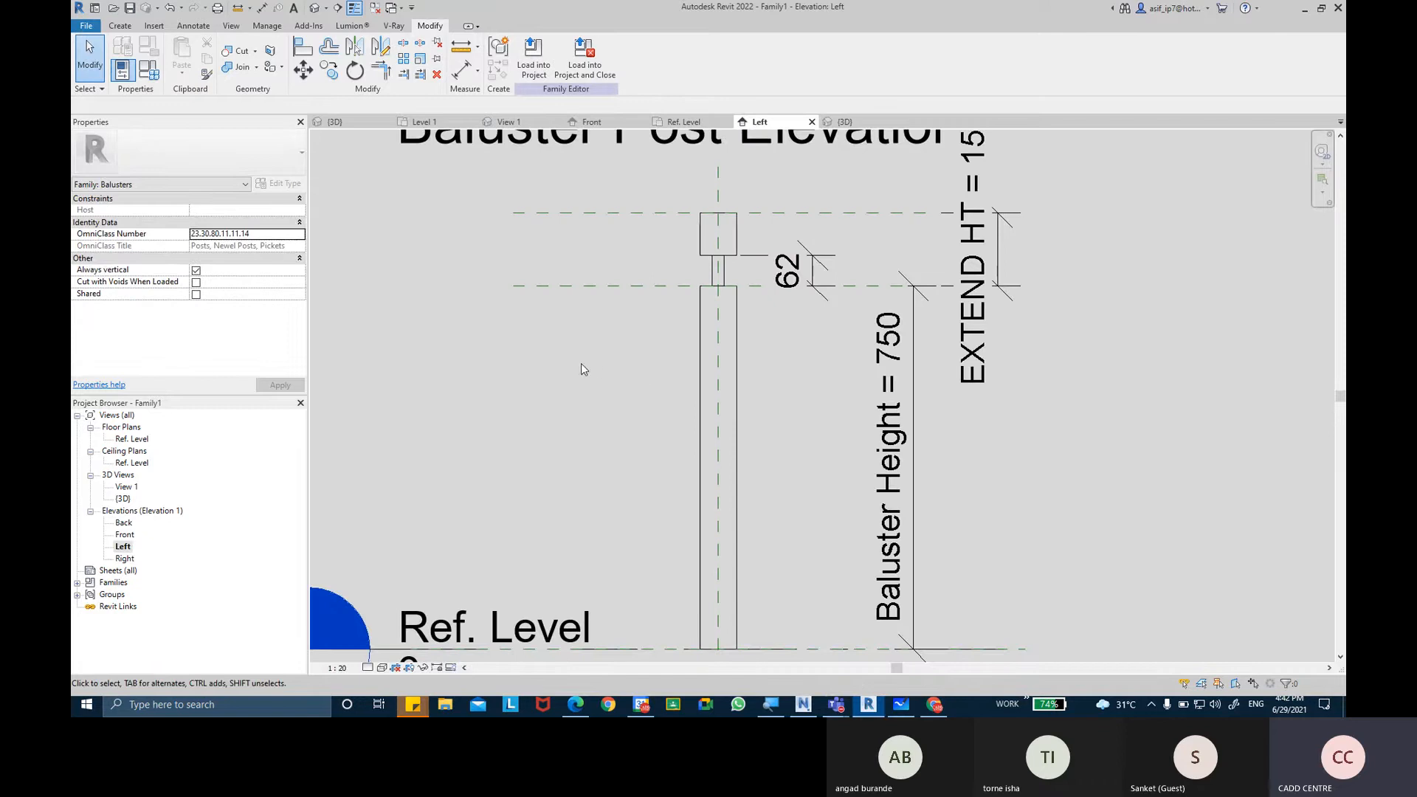
pyautogui.click(119, 25)
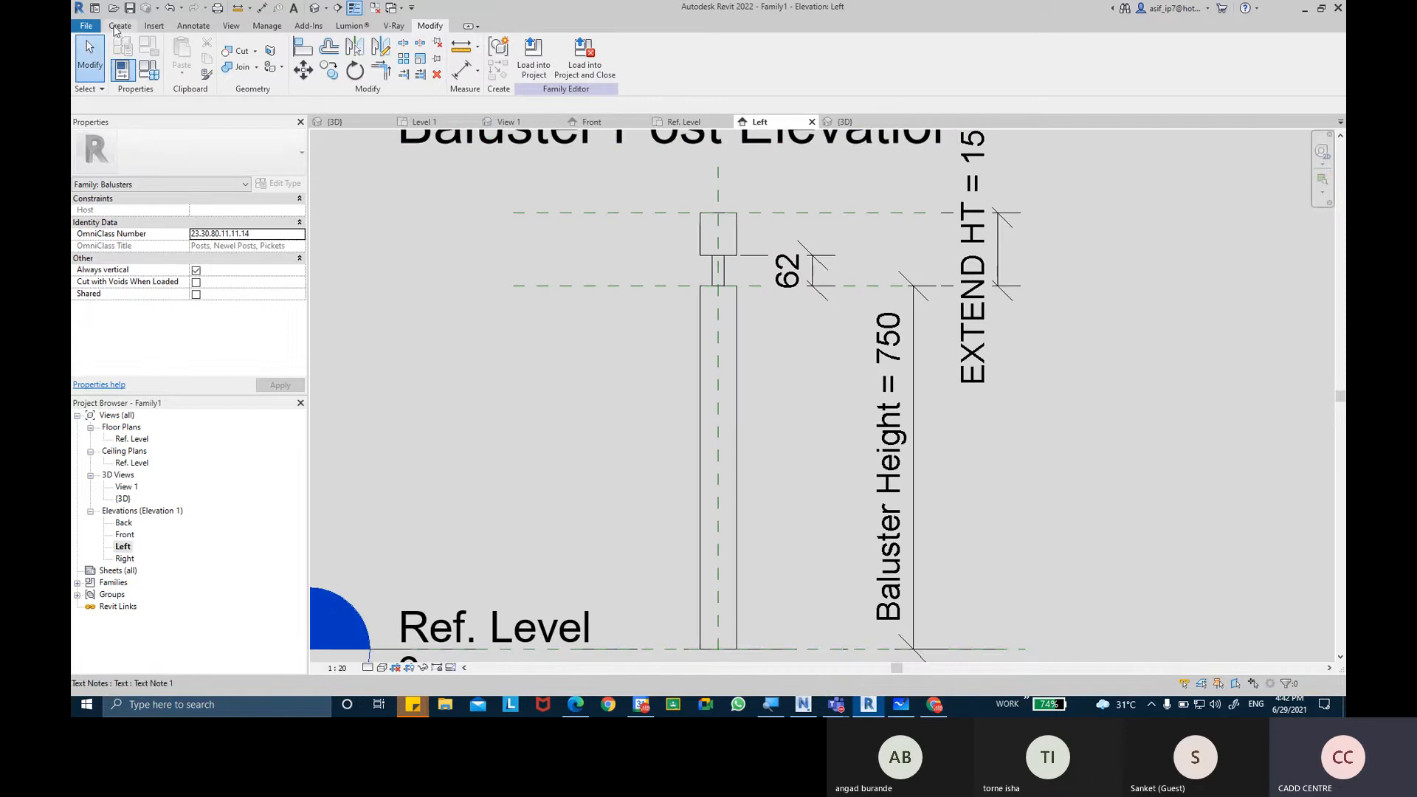
pyautogui.click(825, 53)
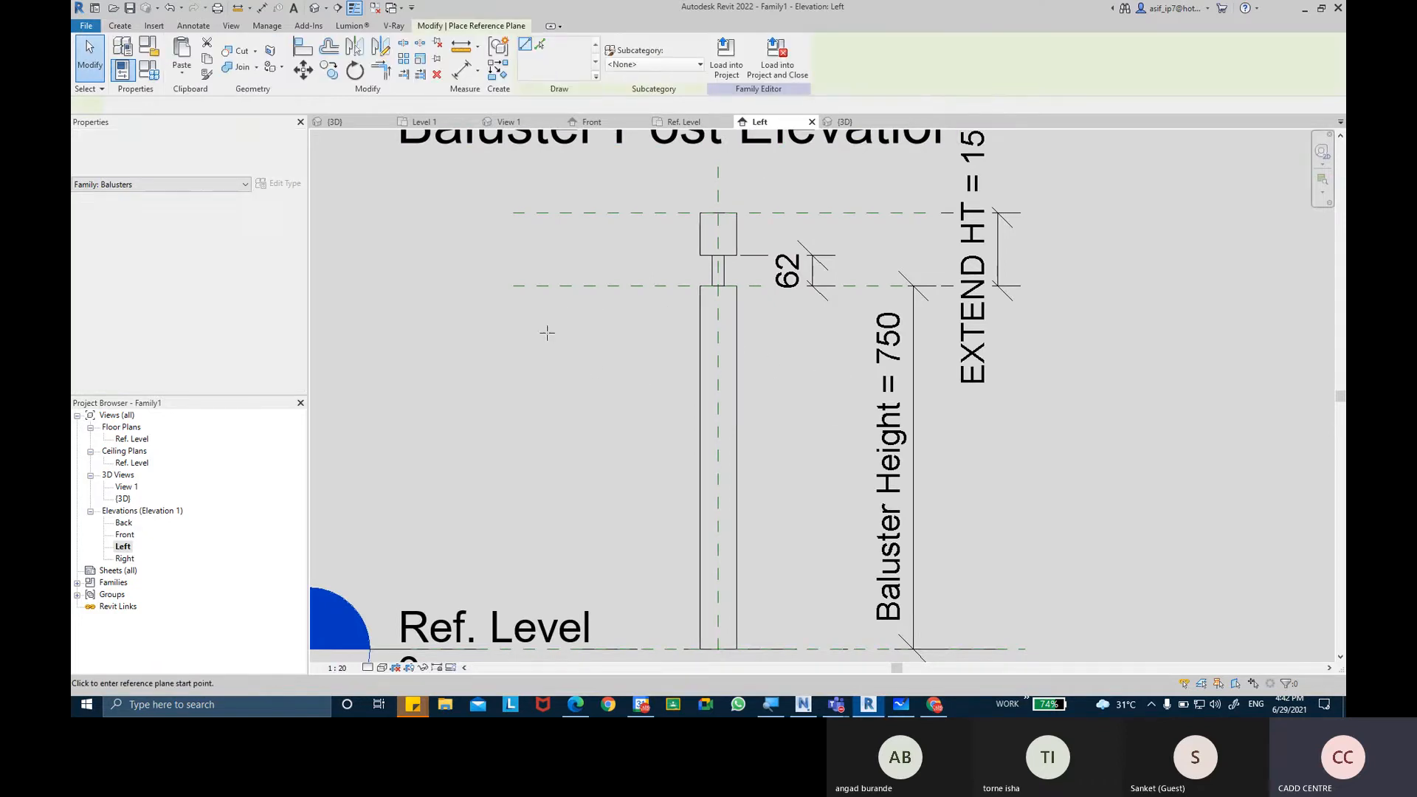
pyautogui.click(525, 354)
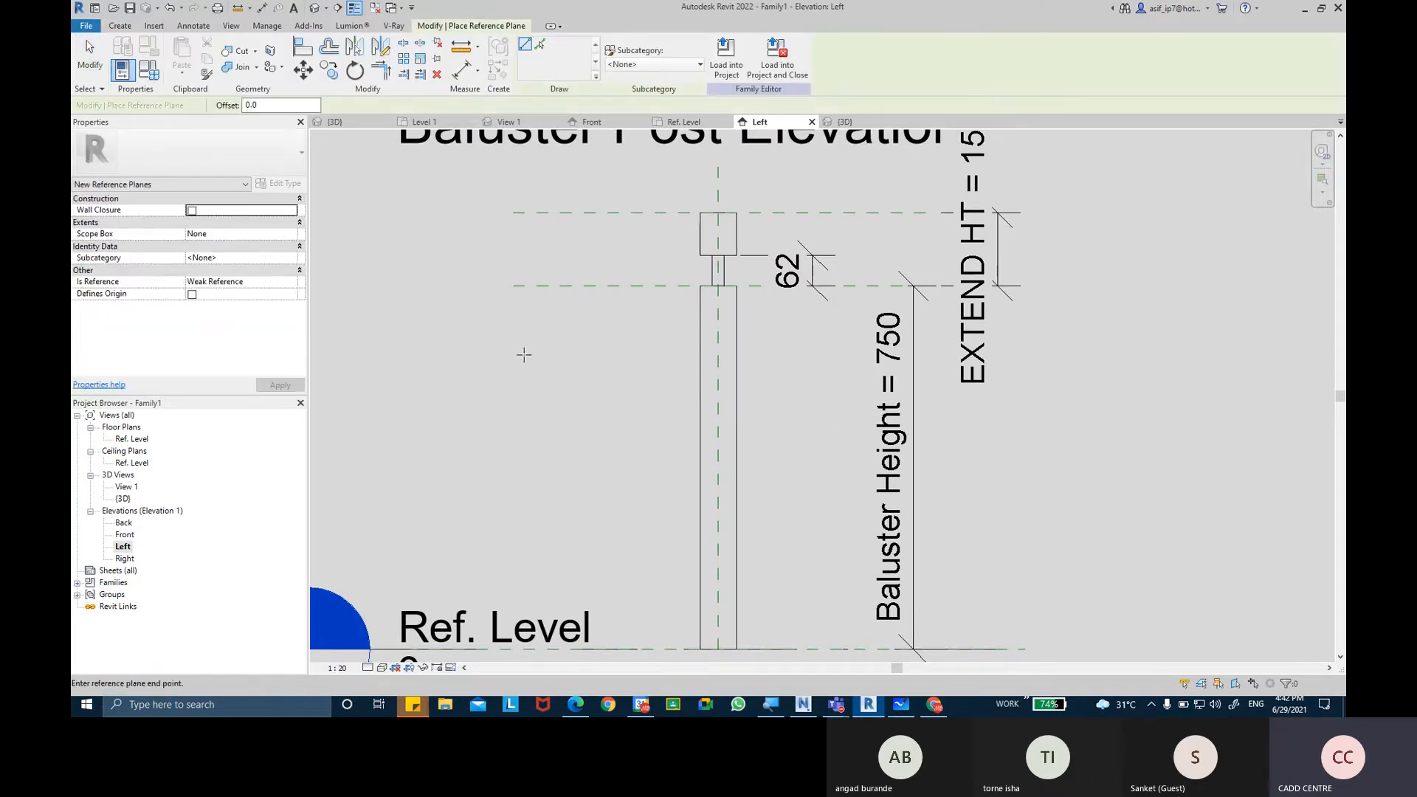
pyautogui.click(828, 354)
pyautogui.press('Escape')
pyautogui.press('Escape')
pyautogui.moveTo(790, 399); pyautogui.dragTo(793, 369, button='middle')
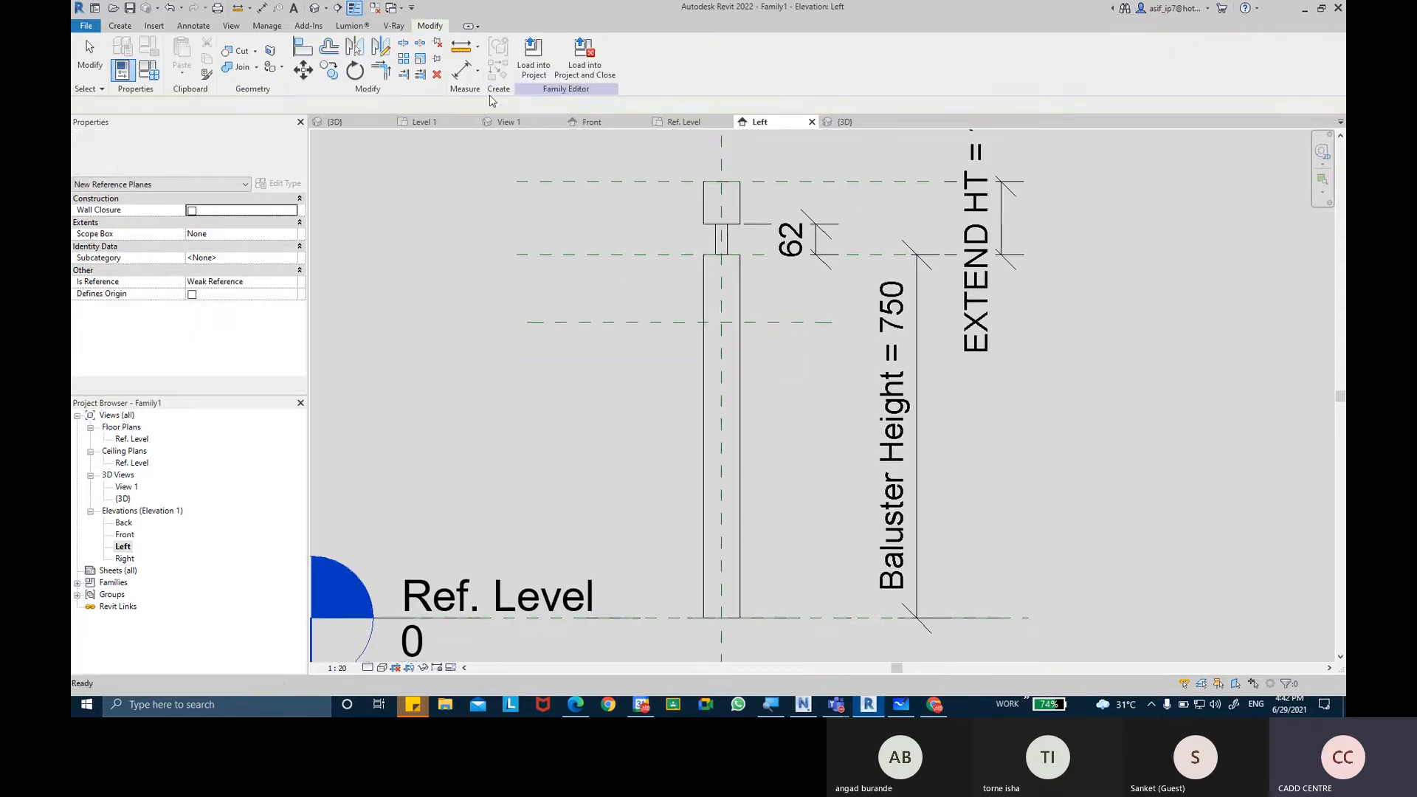
# Dimension the new reference plane's height from Ref. Level, placing the dimension on the side of the post opposite the Baluster Height dimension.
pyautogui.click(456, 71)
pyautogui.moveTo(752, 431); pyautogui.dragTo(757, 414, button='middle')
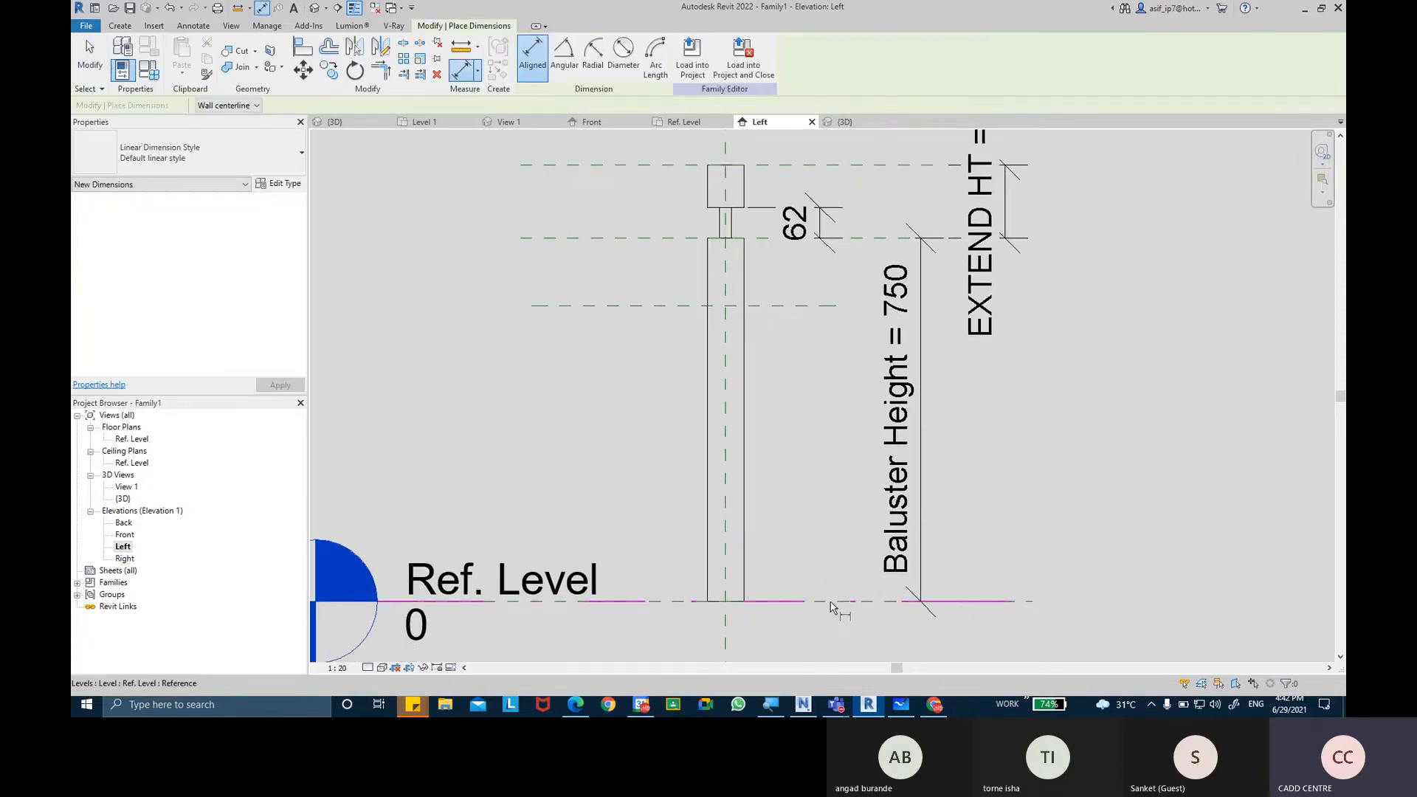
pyautogui.press('Tab')
pyautogui.click(831, 602)
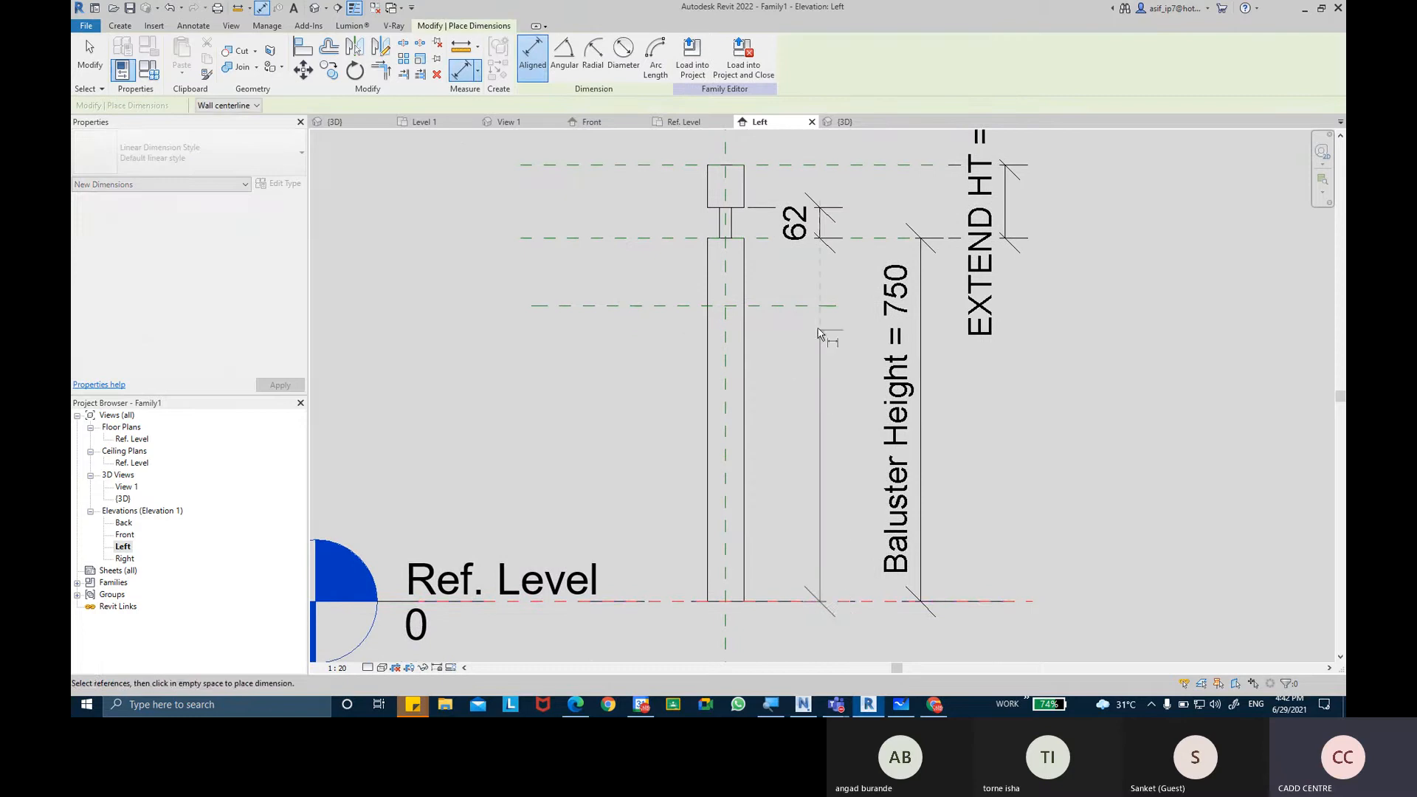
pyautogui.click(815, 306)
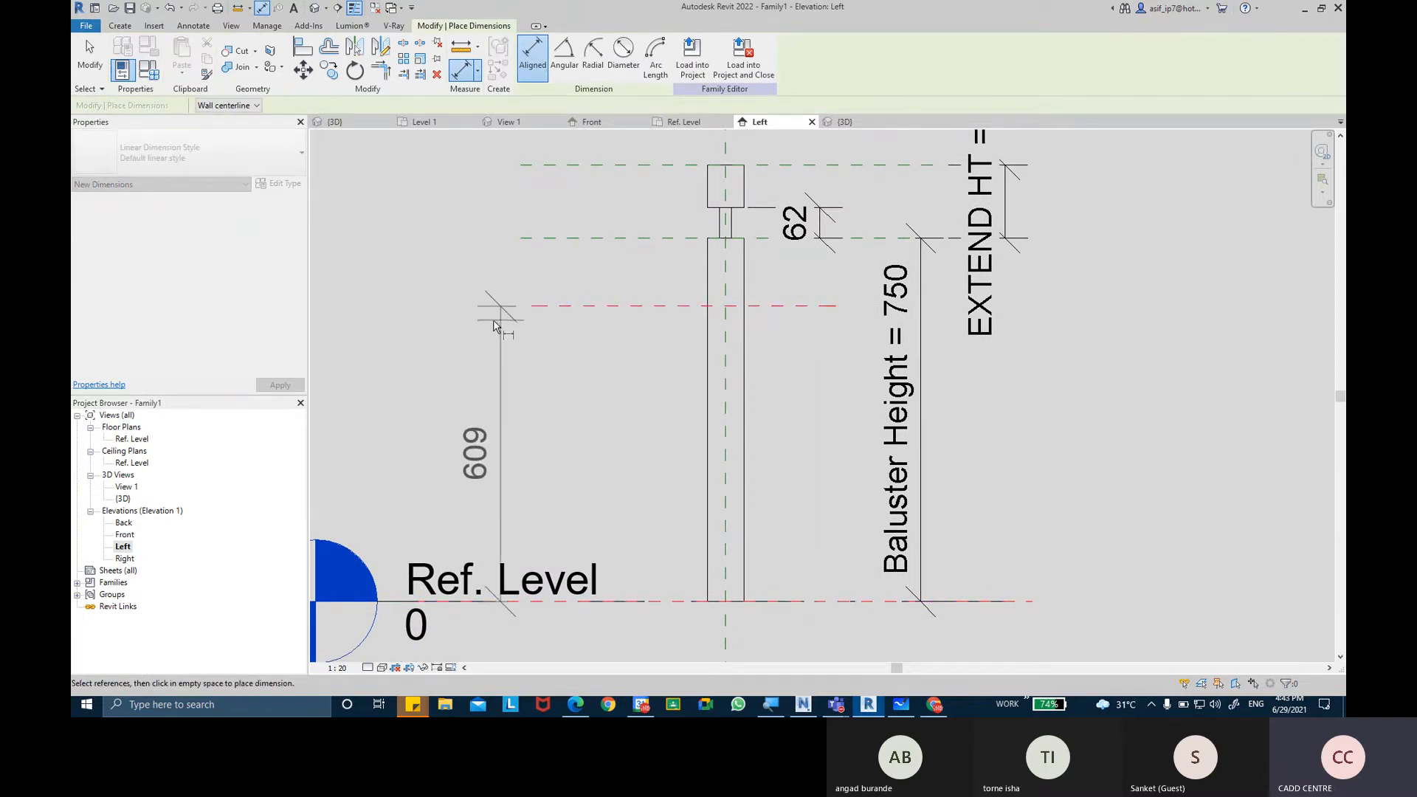
pyautogui.click(479, 336)
pyautogui.press('Escape')
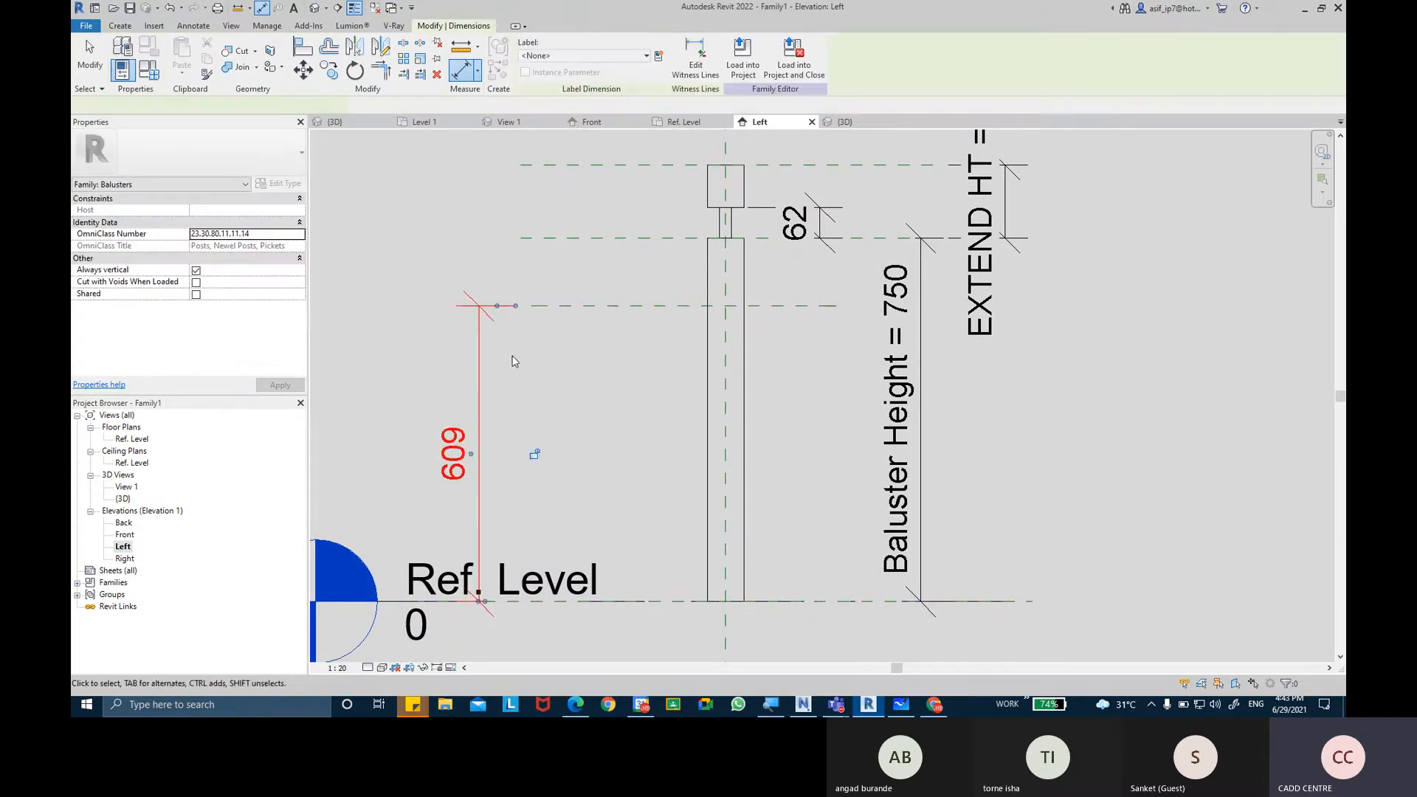
pyautogui.press('Escape')
# Name the new reference plane MOLDING PATTERN PLANE and check the name on the plane.
pyautogui.moveTo(604, 381); pyautogui.dragTo(598, 436, button='middle')
pyautogui.scroll(3, 708, 414)
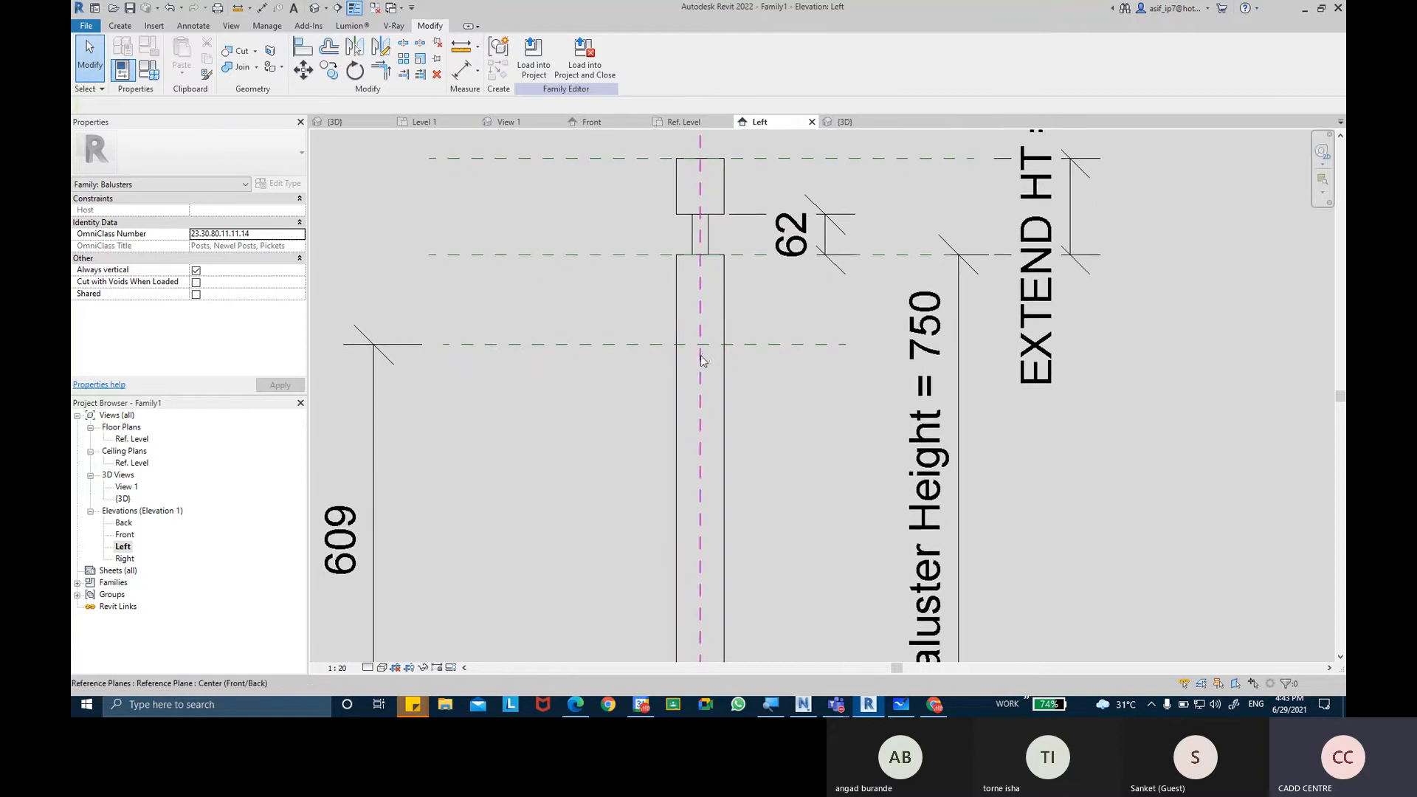
pyautogui.click(763, 343)
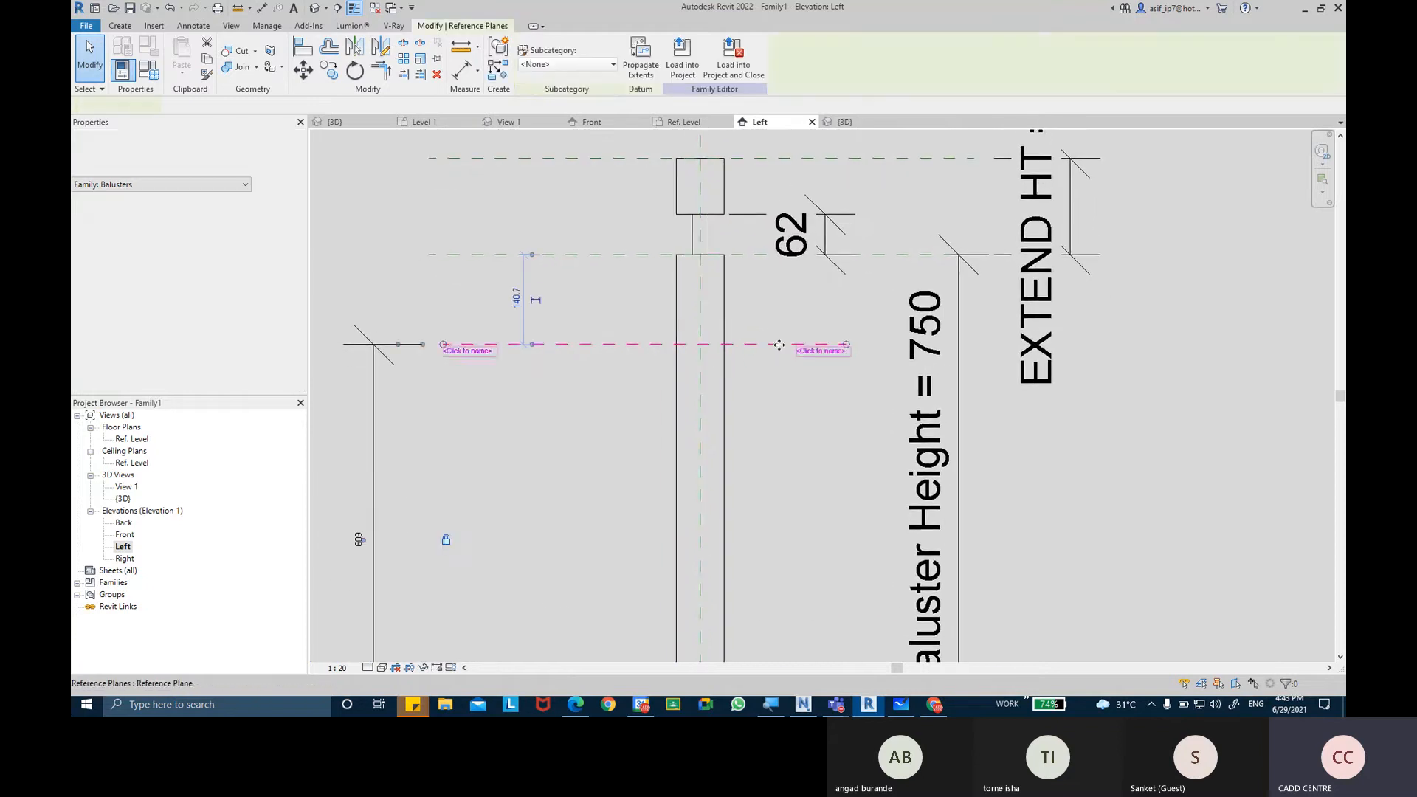
pyautogui.click(819, 352)
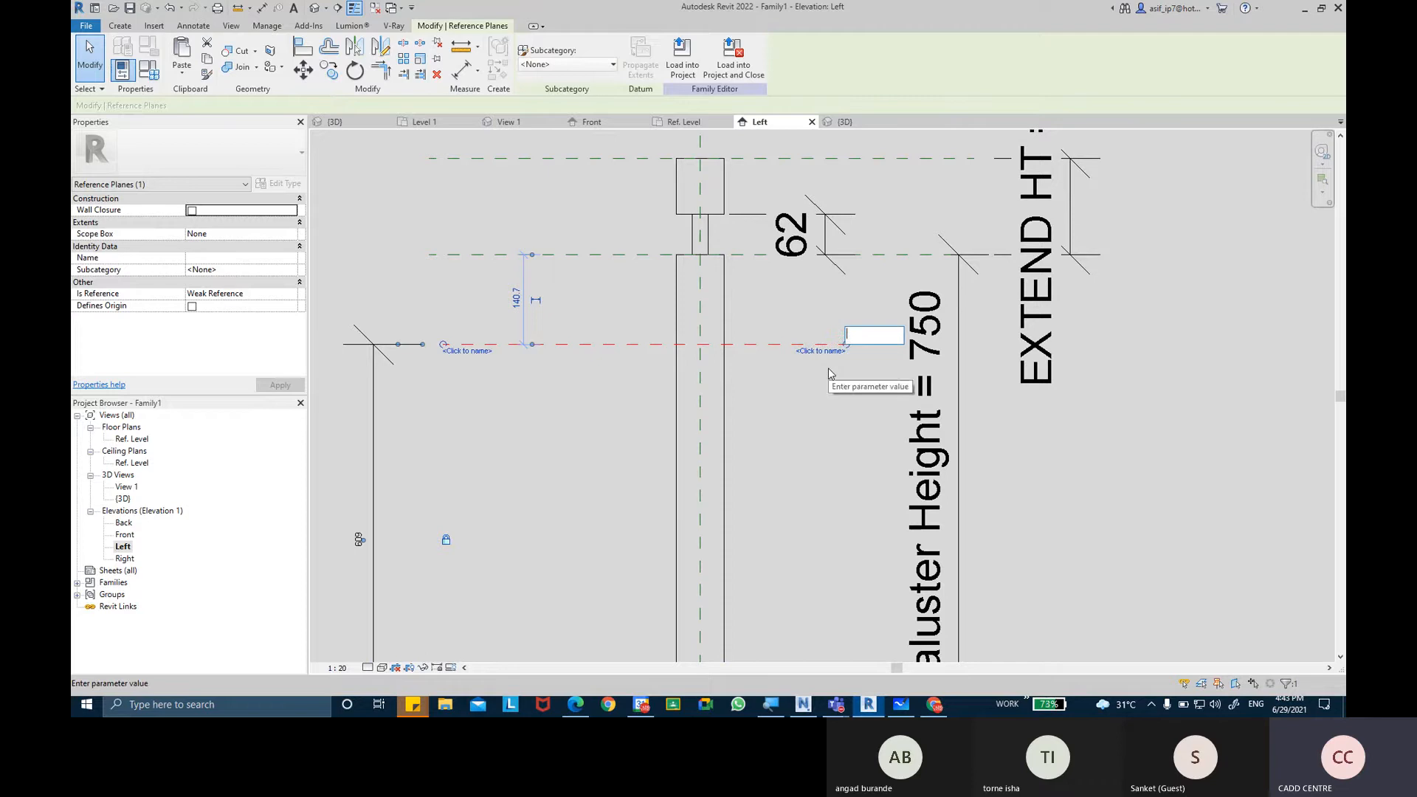
pyautogui.write('MO')
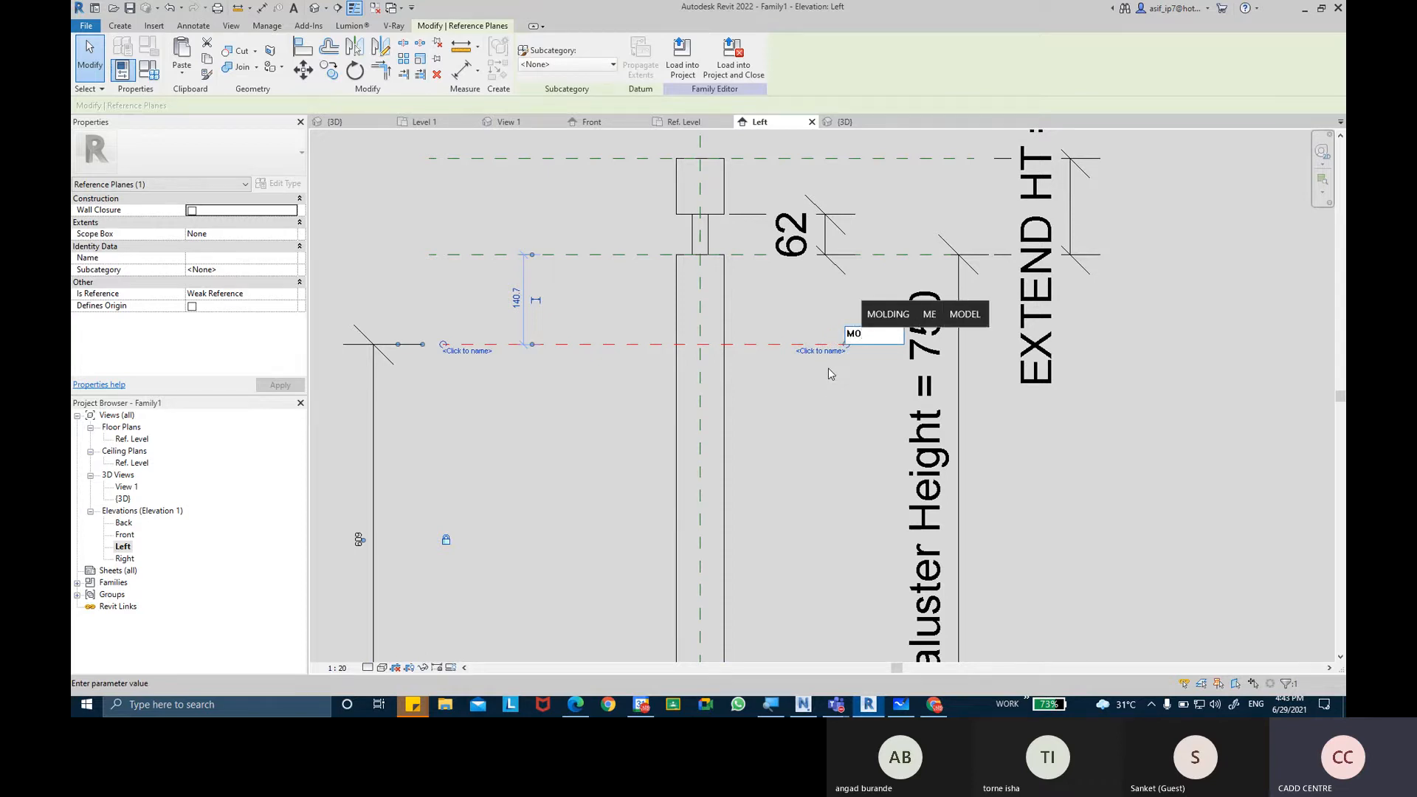
pyautogui.write('LD')
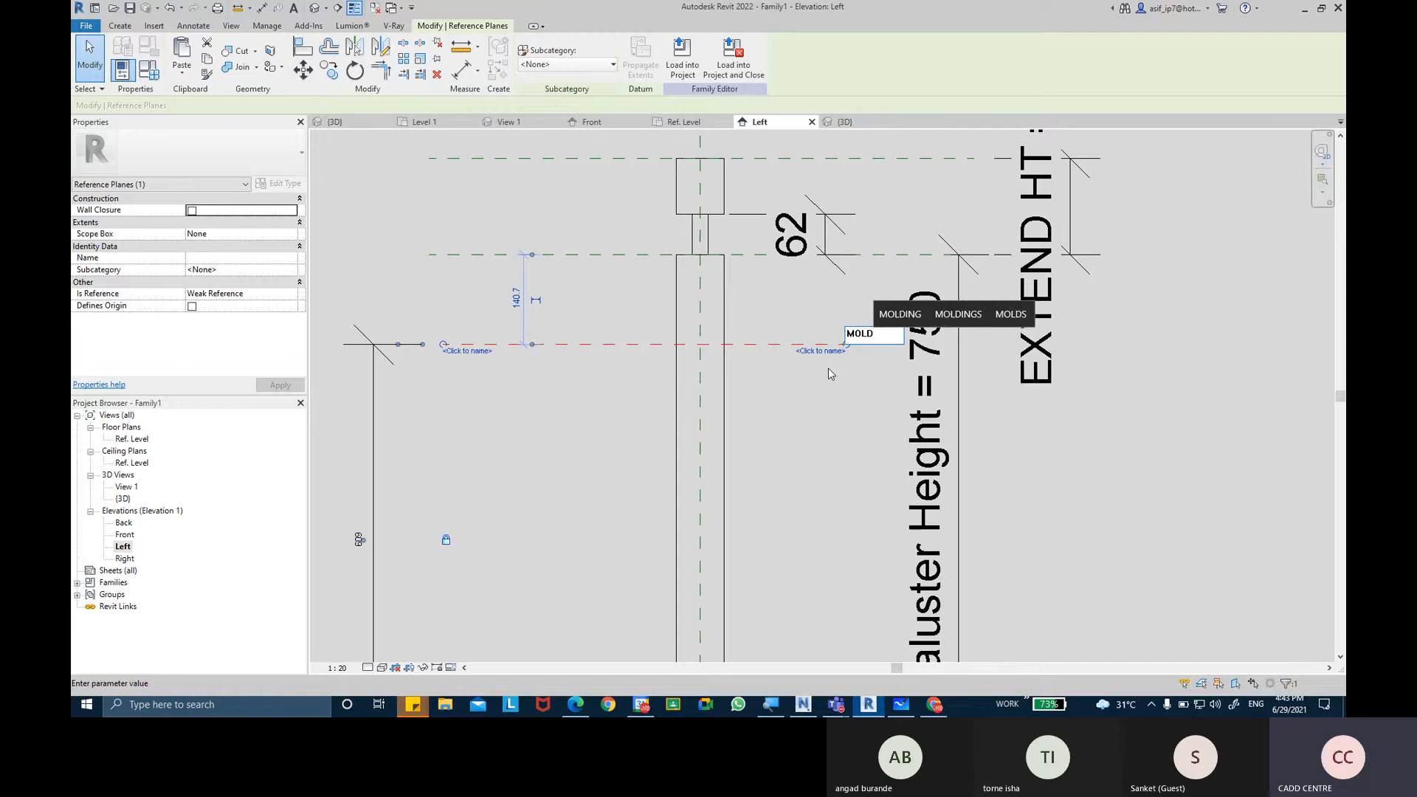
pyautogui.write('ING PA')
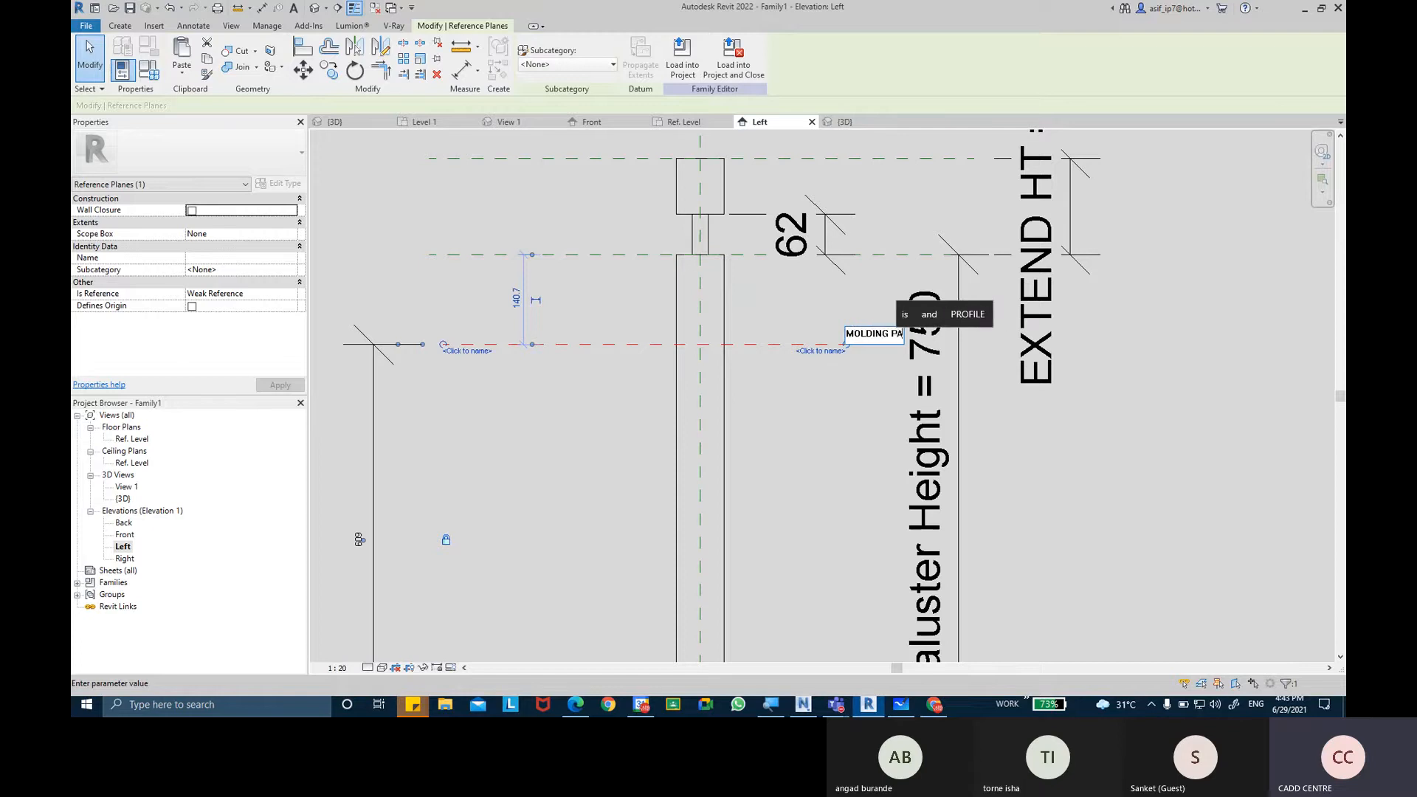
pyautogui.write('TTER')
pyautogui.write('N PLANE')
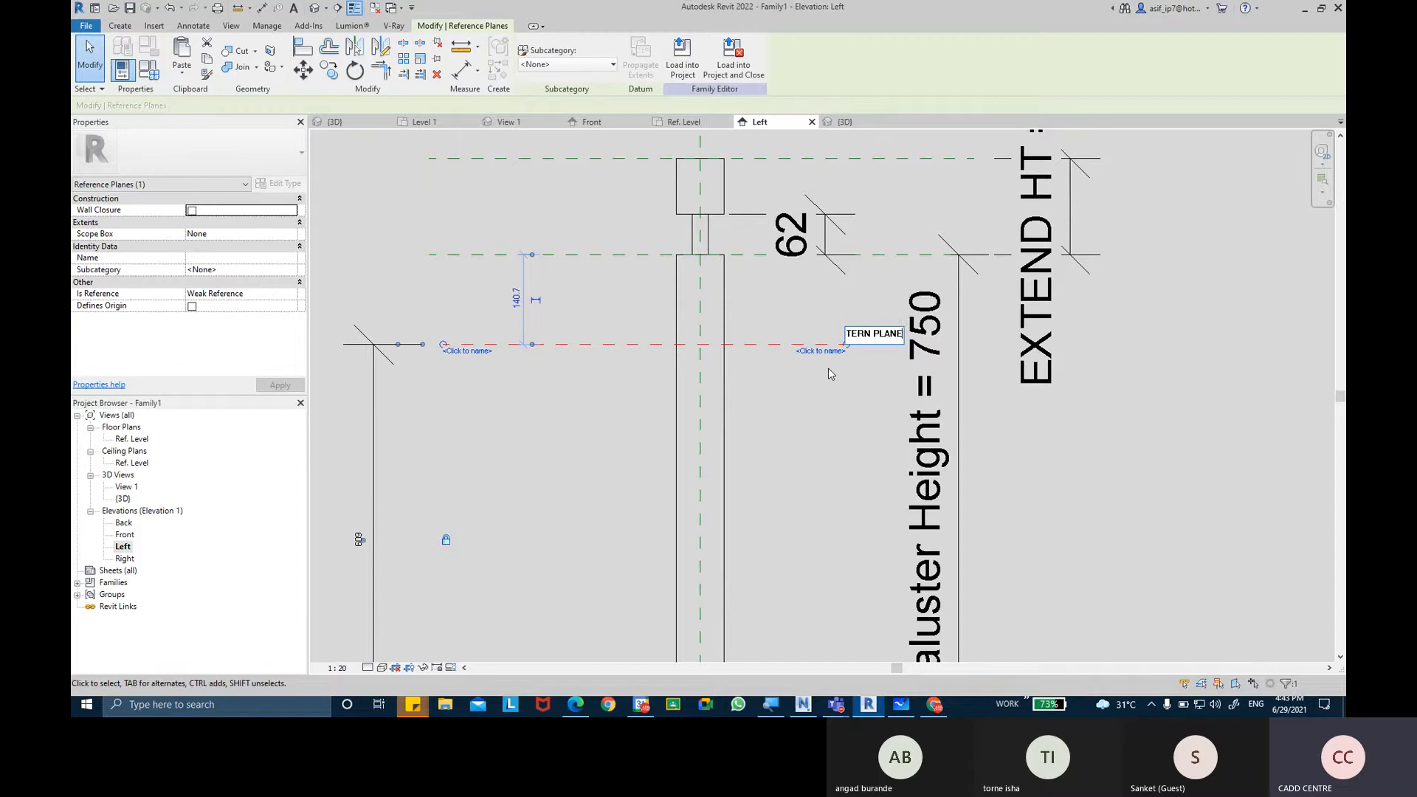
pyautogui.press('Return')
pyautogui.press('Escape')
pyautogui.scroll(-1, 784, 349)
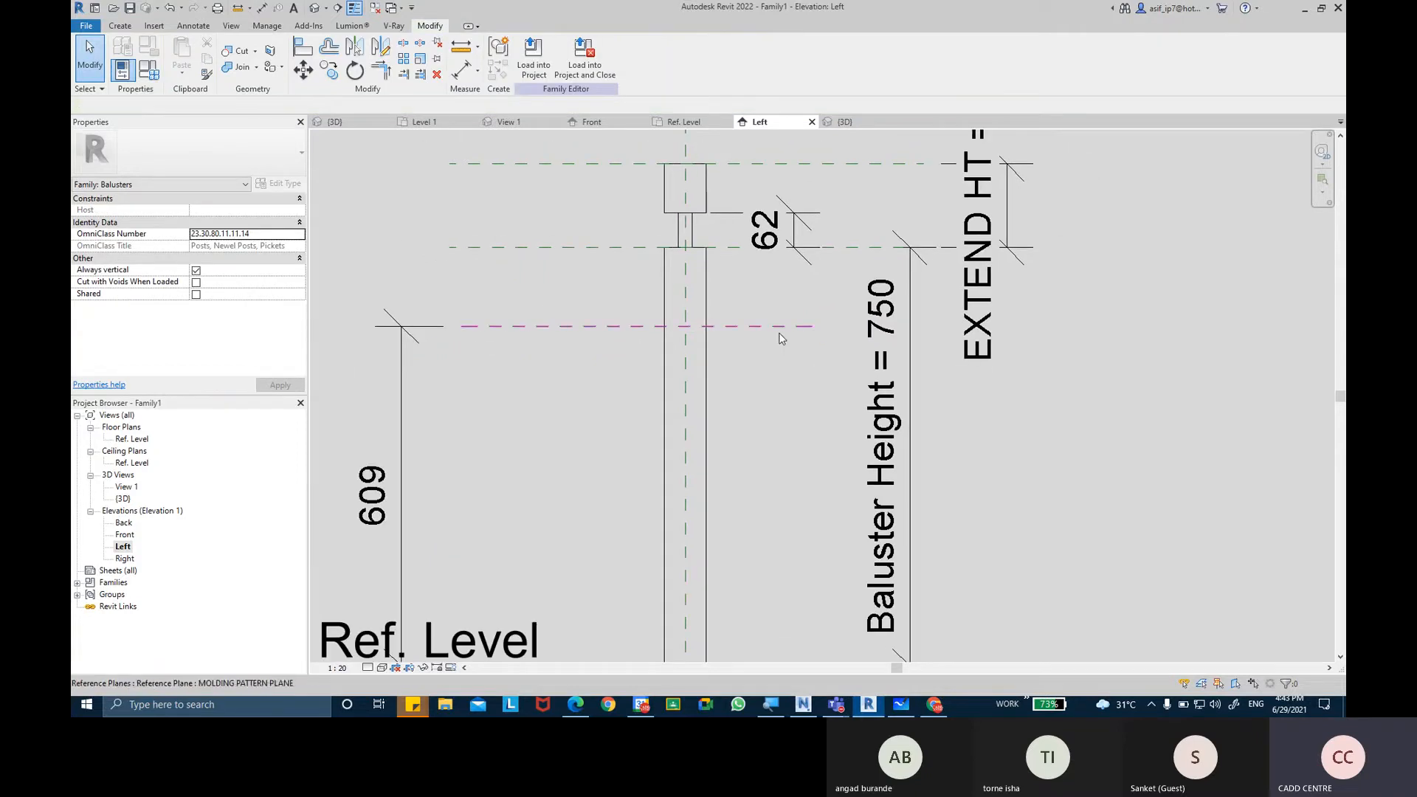
pyautogui.click(808, 340)
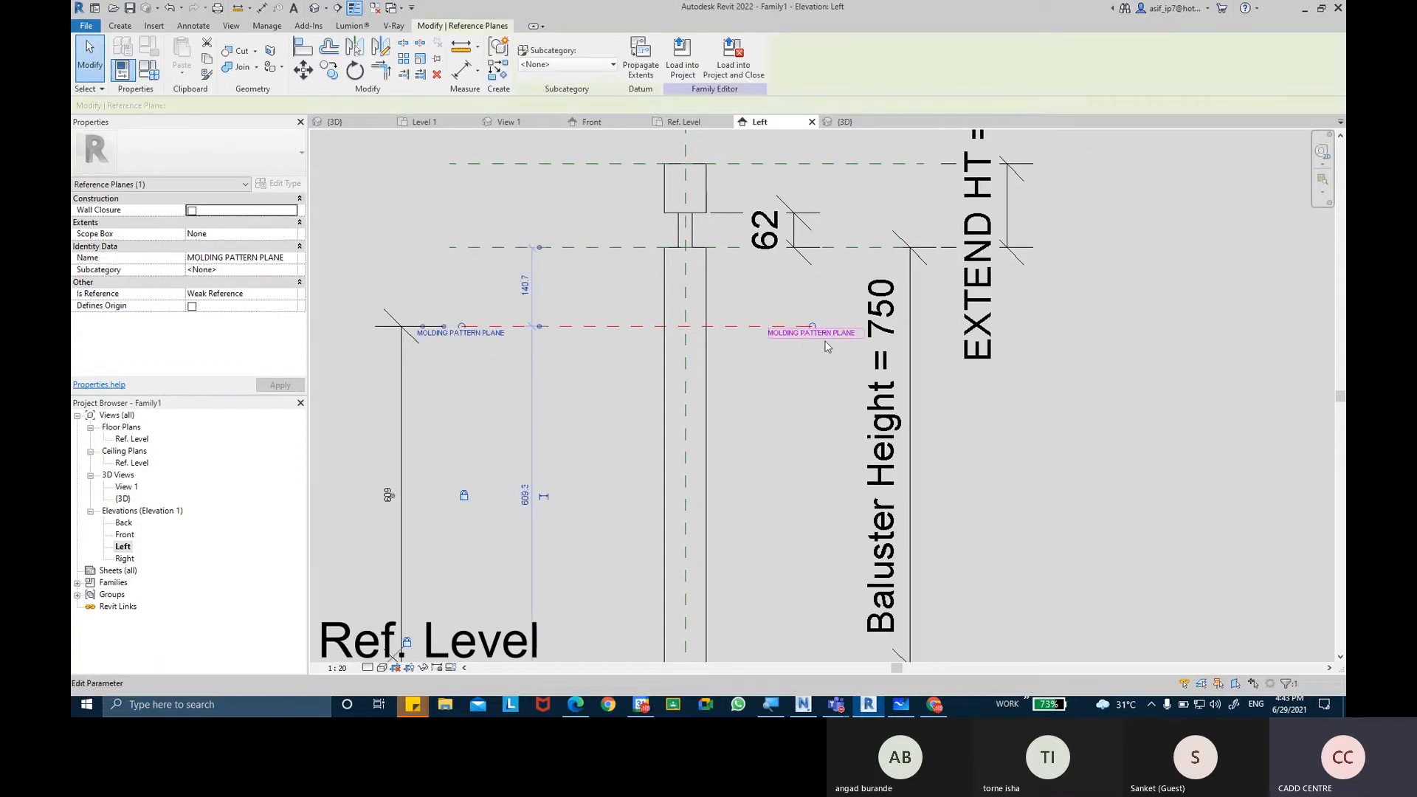
pyautogui.scroll(-1, 739, 347)
pyautogui.moveTo(739, 320); pyautogui.dragTo(761, 266, button='middle')
pyautogui.press('Escape')
# Try to nudge the MOLDING PATTERN PLANE slightly downward in the Left elevation.
pyautogui.scroll(1, 642, 317)
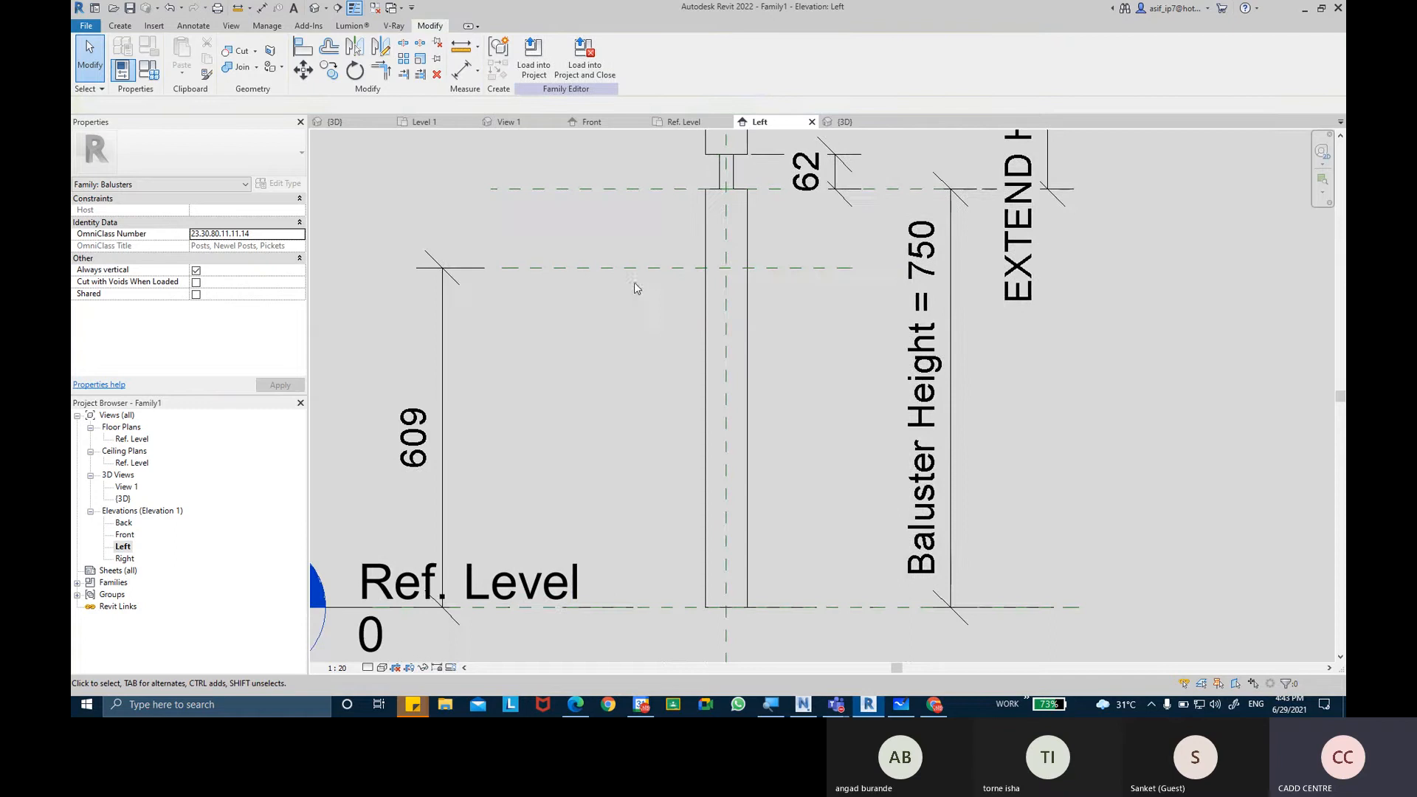
pyautogui.click(568, 325)
pyautogui.scroll(1, 428, 435)
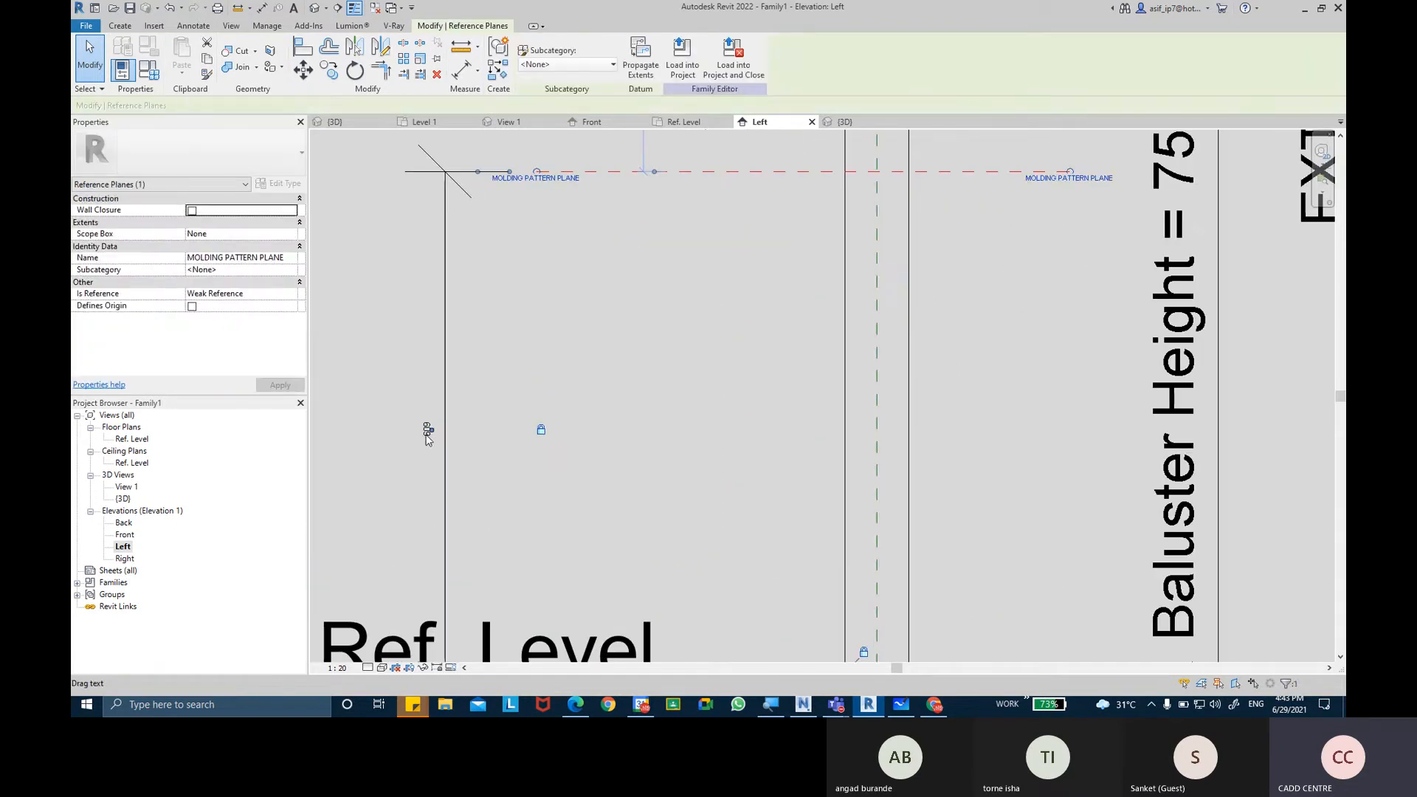
pyautogui.scroll(-1, 529, 328)
pyautogui.moveTo(639, 341); pyautogui.dragTo(635, 346, button='middle')
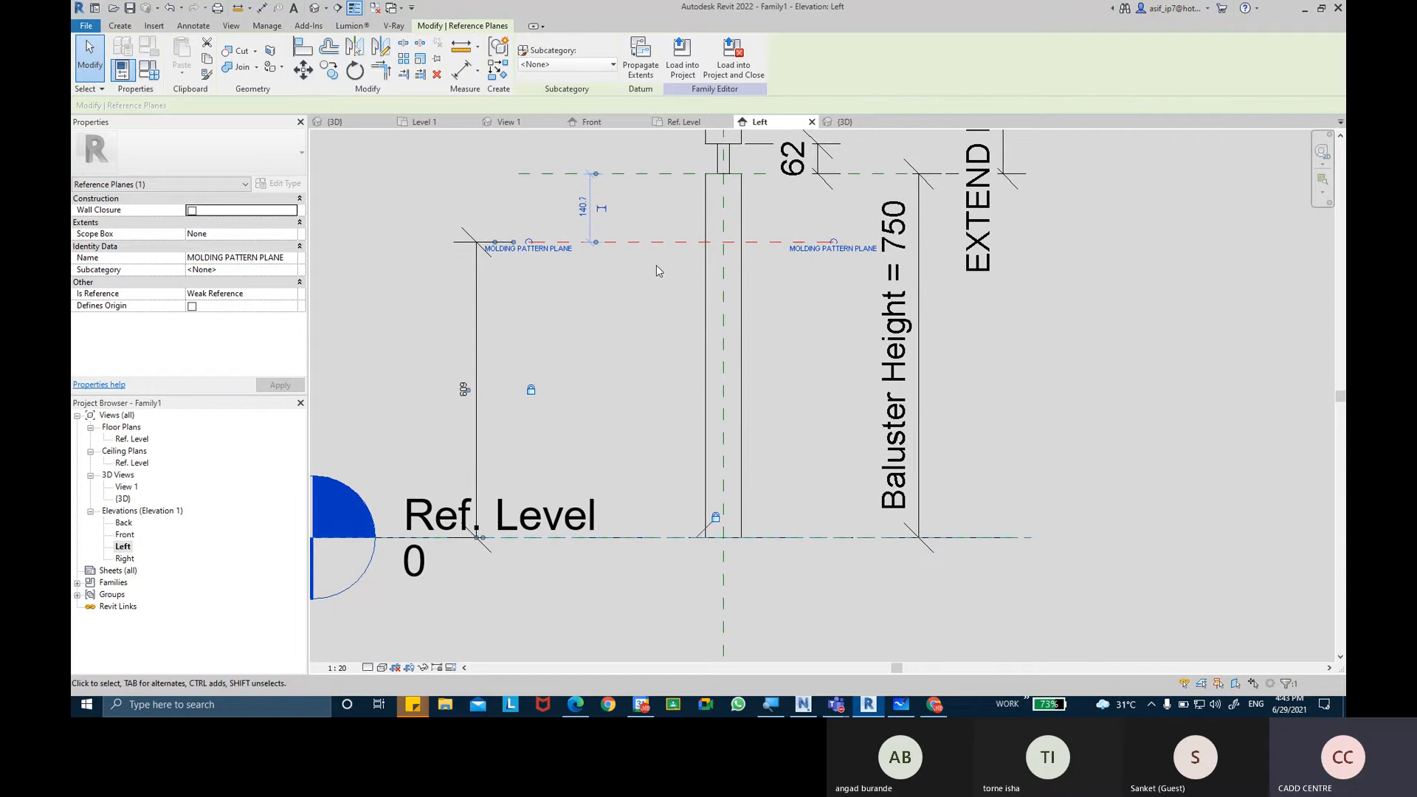
pyautogui.press('Down')
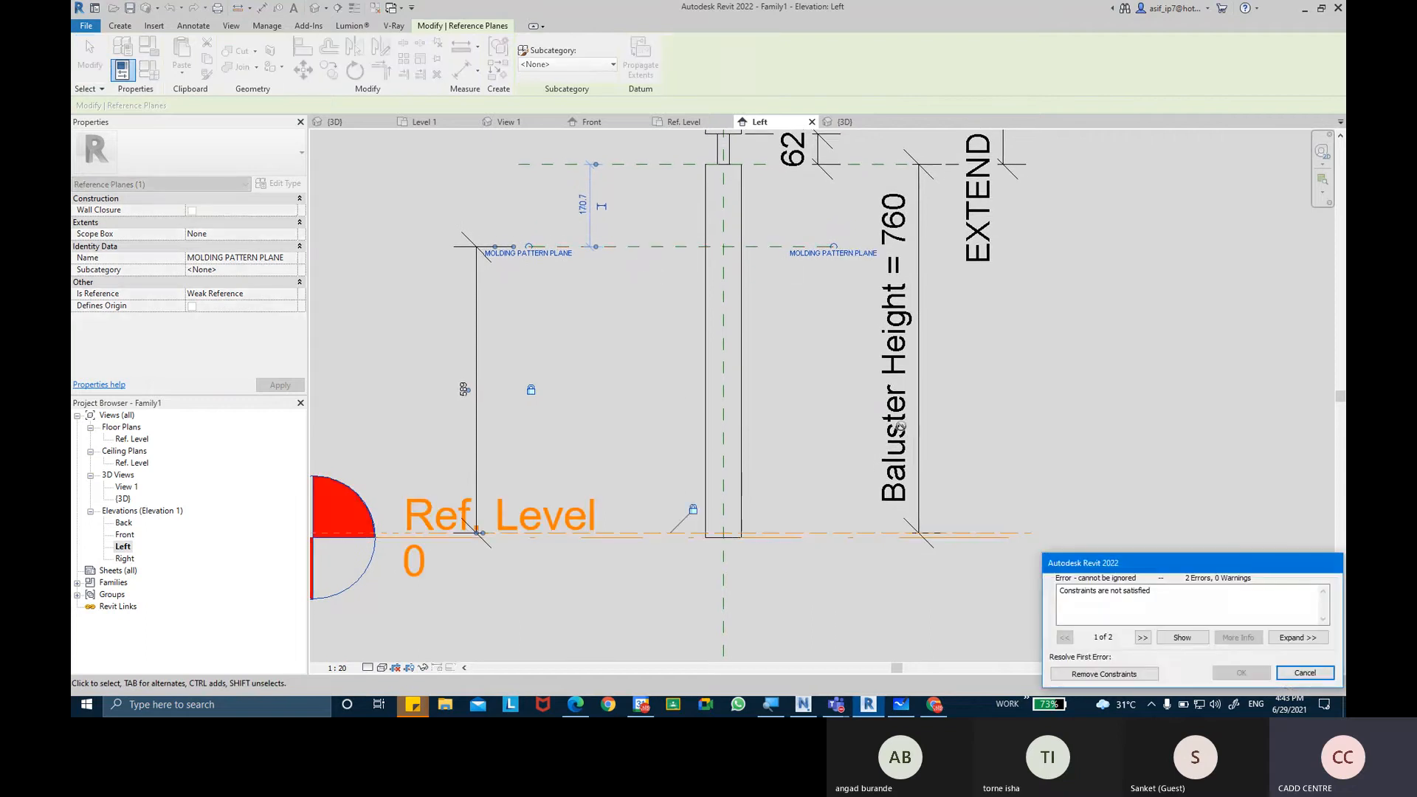
pyautogui.click(1303, 673)
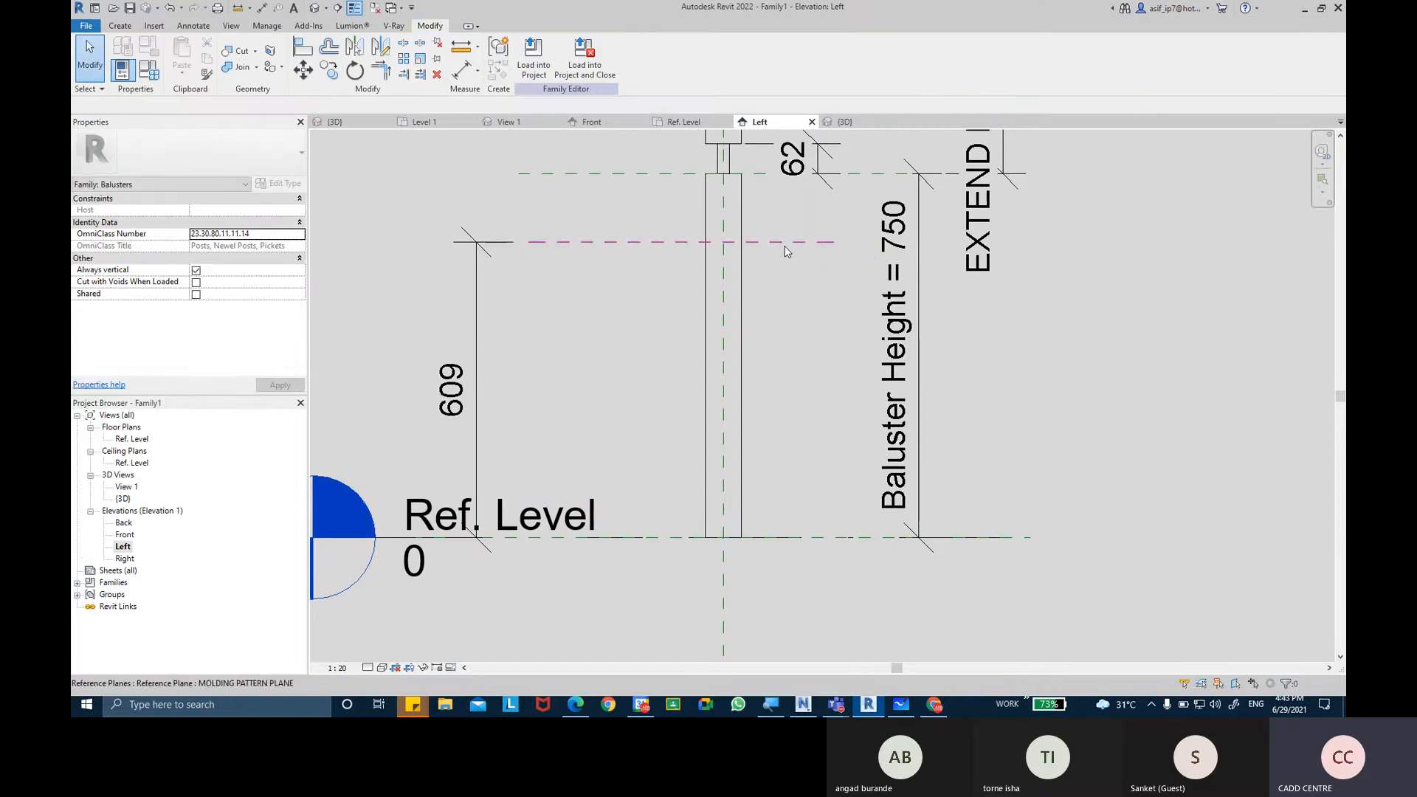
# Delete the molding plane's height dimension and set the plane 600 mm above Ref. Level.
pyautogui.click(474, 305)
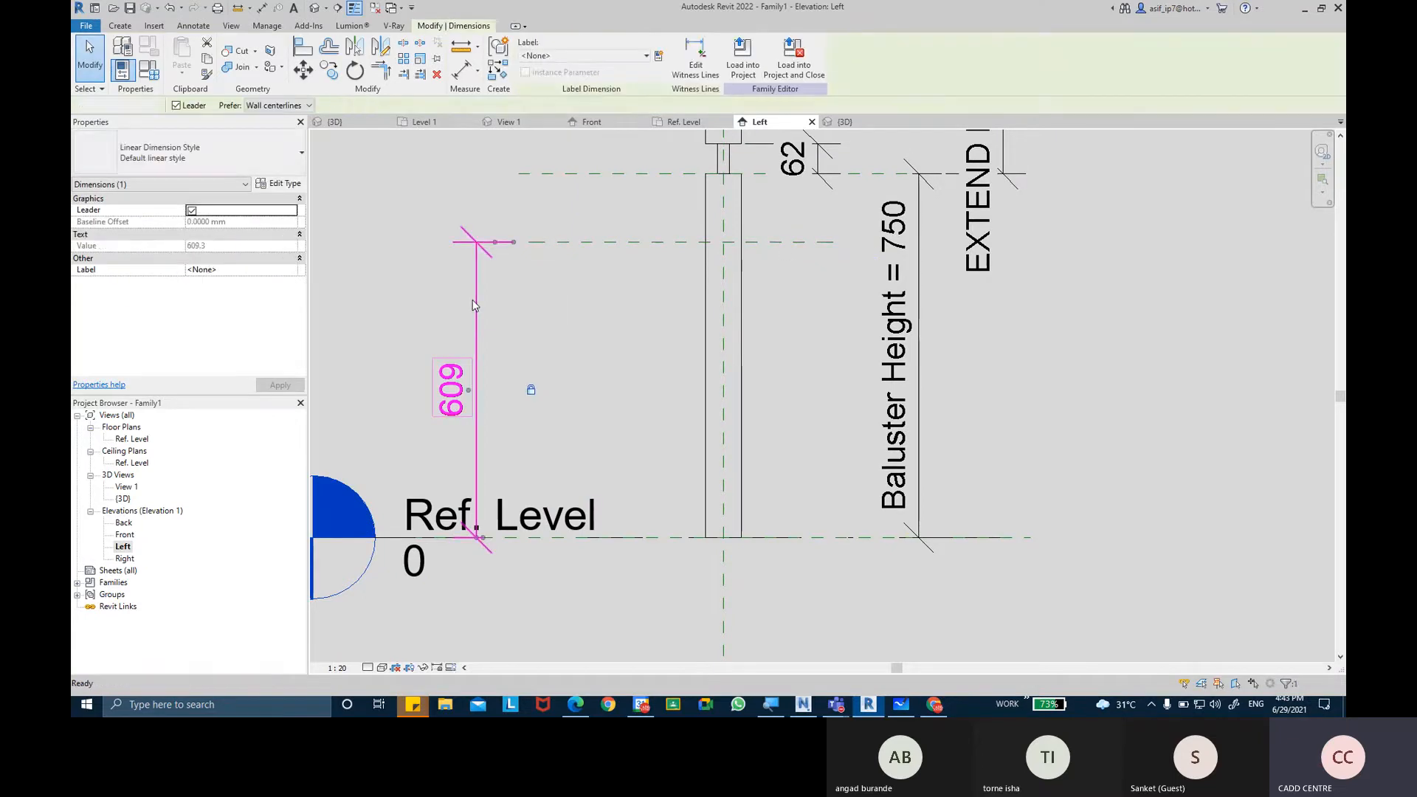
pyautogui.press('Delete')
pyautogui.click(646, 245)
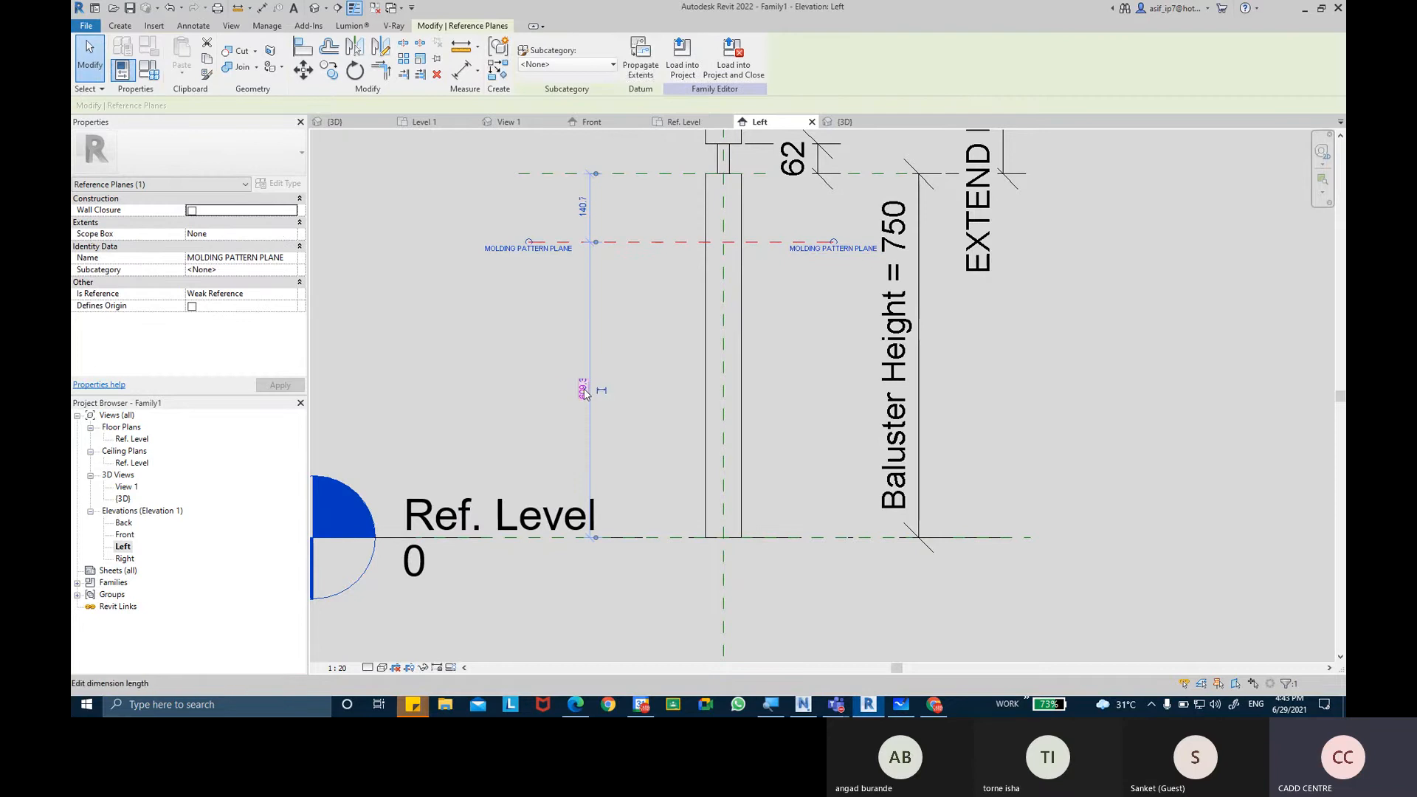
pyautogui.click(583, 389)
pyautogui.write('600')
pyautogui.press('Return')
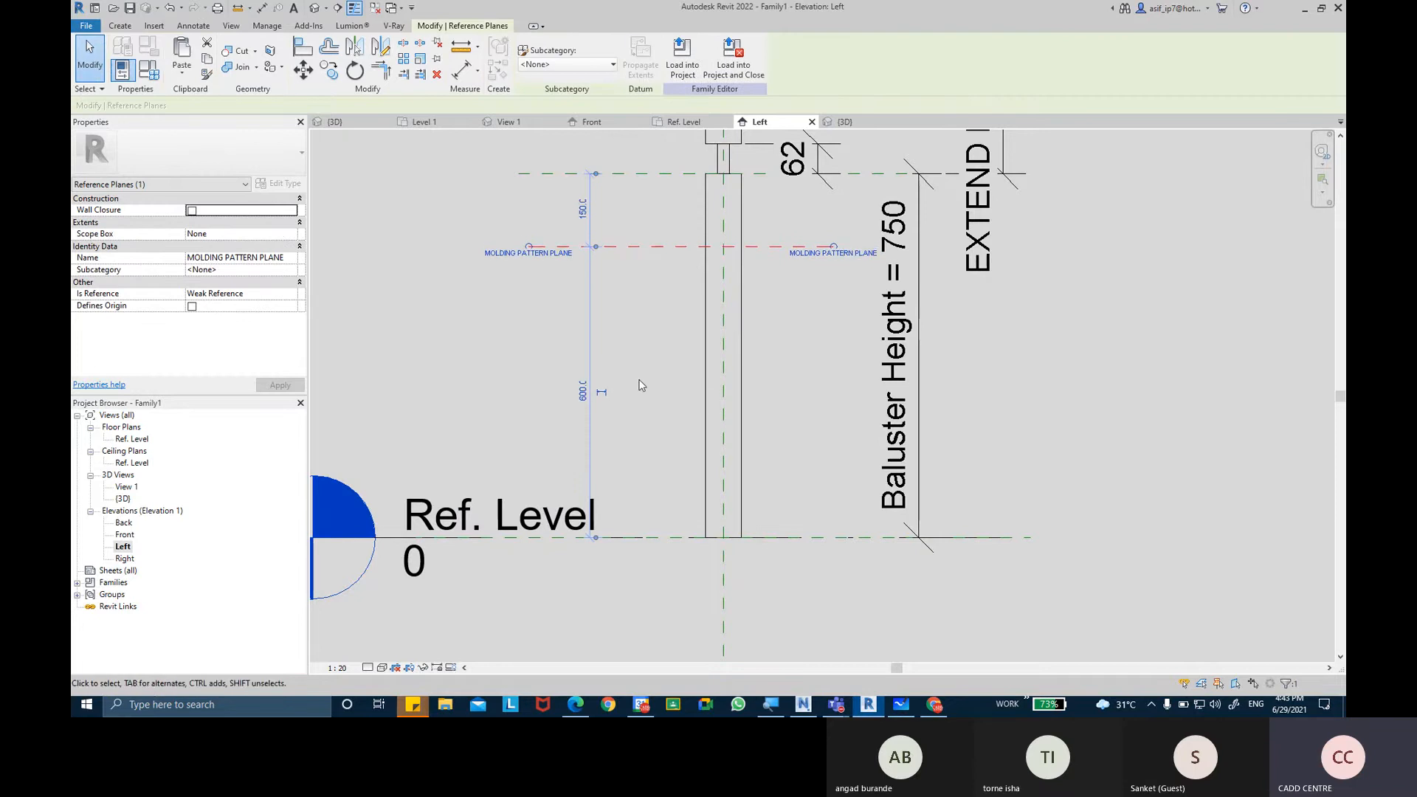
# Make the molding plane's temporary dimensions permanent, both down to Ref. Level and up to the reference plane at the top of the main post.
pyautogui.click(587, 273)
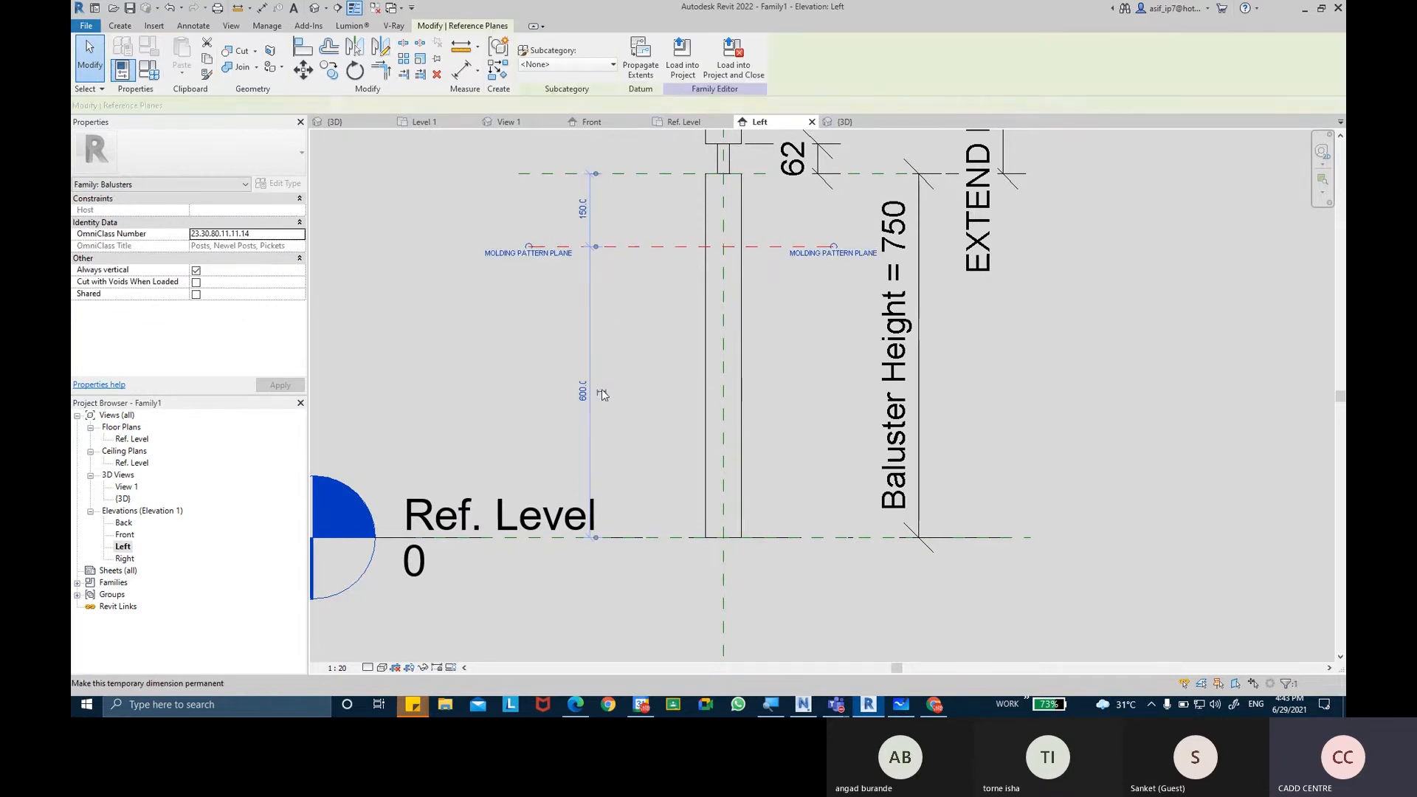
pyautogui.click(602, 394)
pyautogui.click(659, 316)
pyautogui.moveTo(647, 315); pyautogui.dragTo(608, 378, button='middle')
pyautogui.click(569, 287)
pyautogui.scroll(1, 608, 342)
pyautogui.click(617, 374)
pyautogui.scroll(-2, 624, 366)
pyautogui.moveTo(686, 329); pyautogui.dragTo(657, 323, button='middle')
pyautogui.scroll(1, 656, 323)
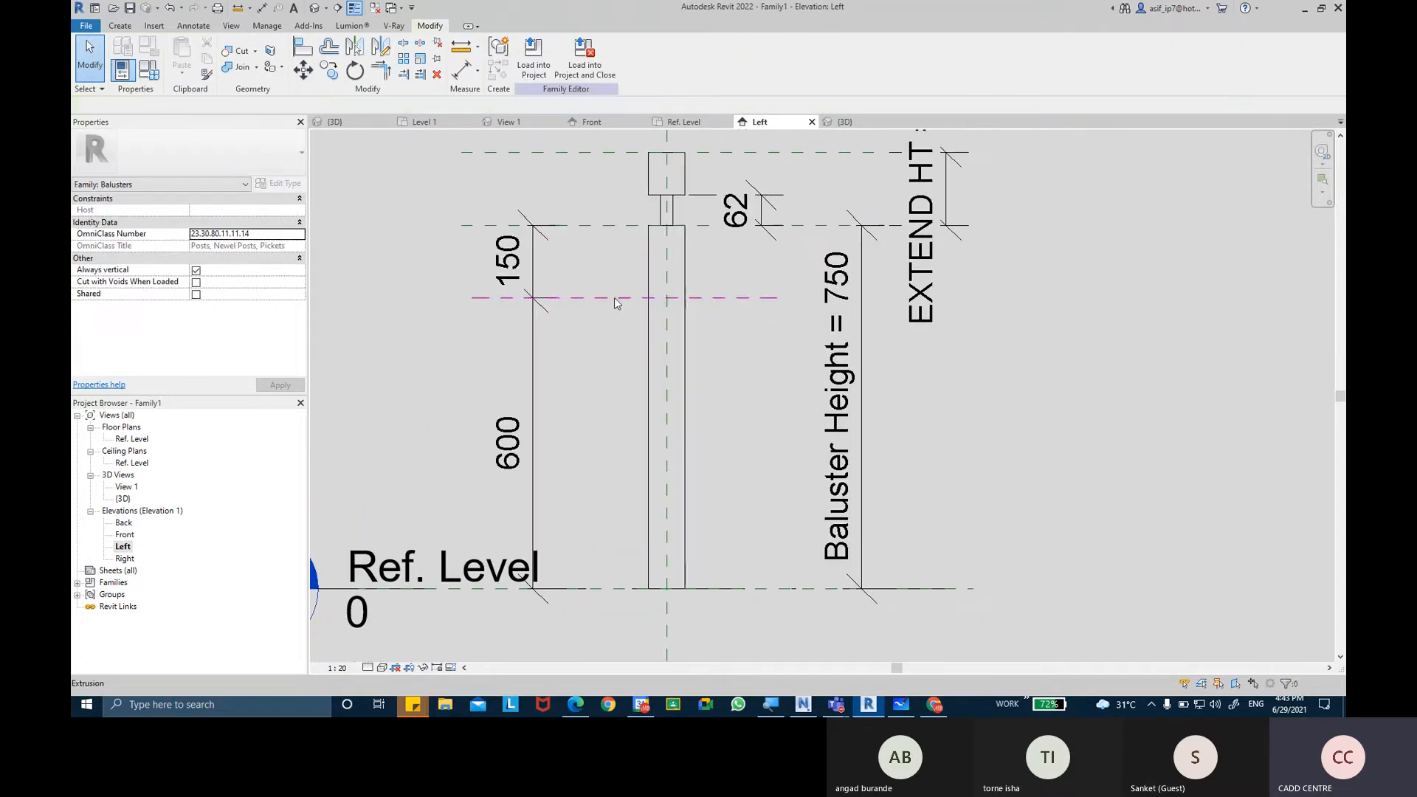
# Open the Ref. Level floor plan and set the work plane to Reference Plane : MOLDING PATTERN PLANE.
pyautogui.doubleClick(132, 439)
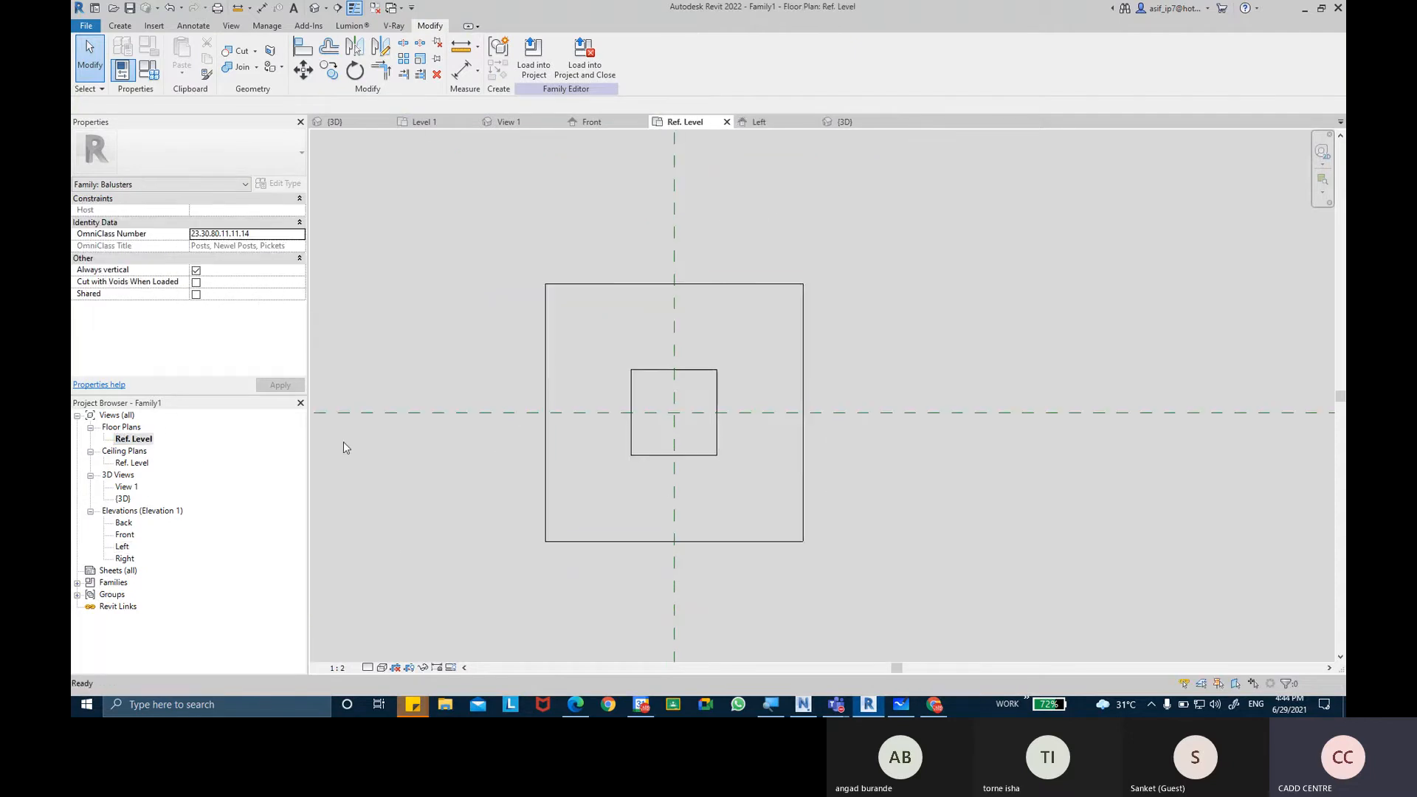
pyautogui.scroll(-2, 495, 306)
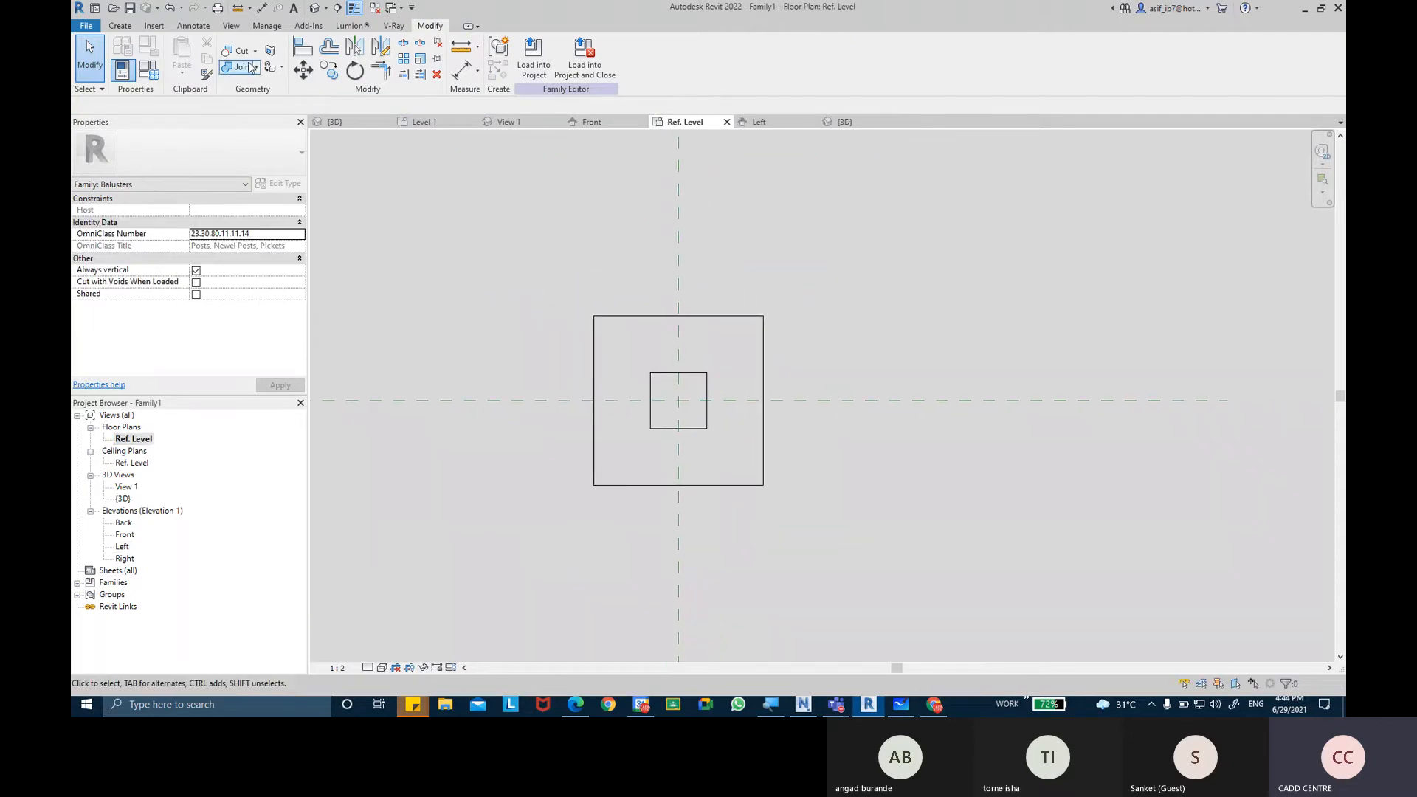
pyautogui.click(129, 27)
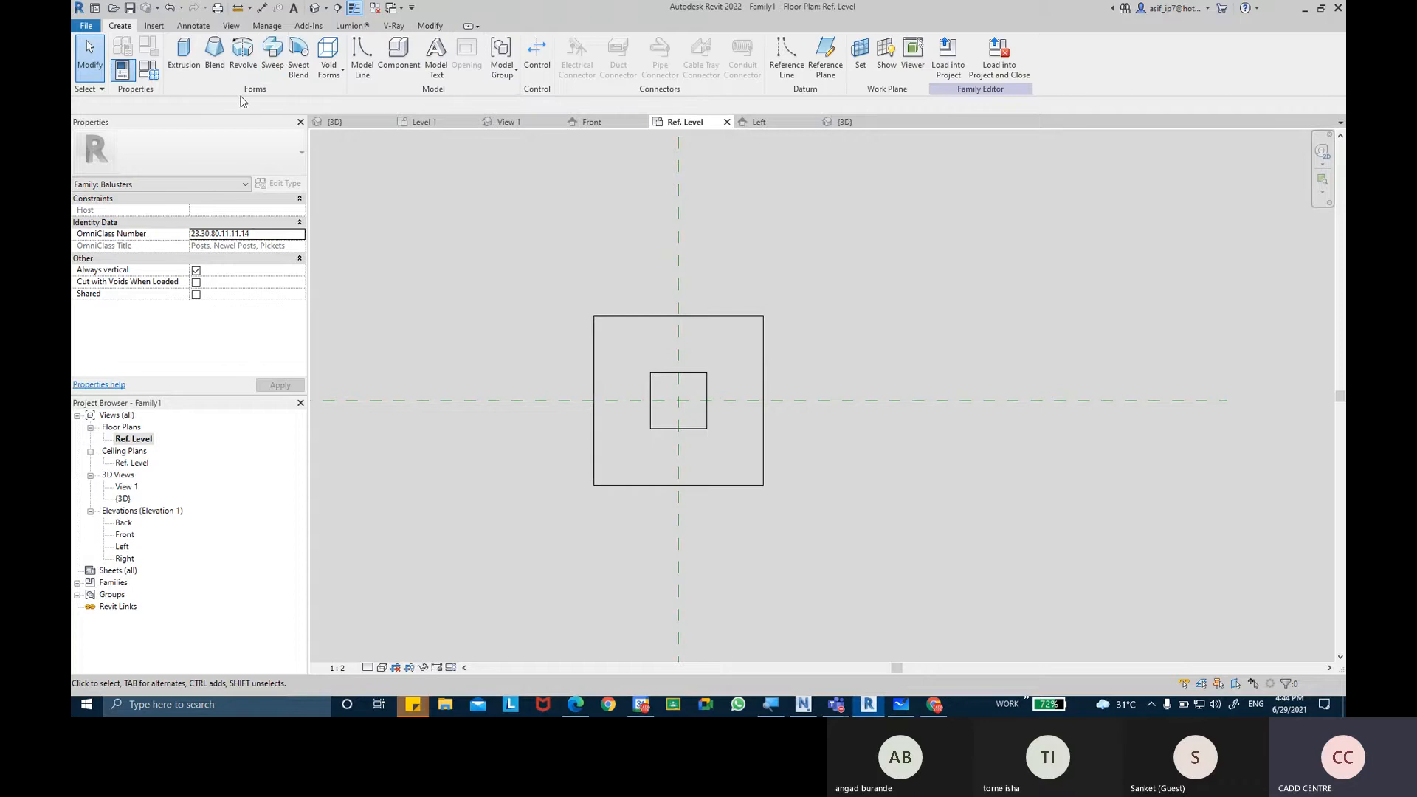
pyautogui.click(280, 79)
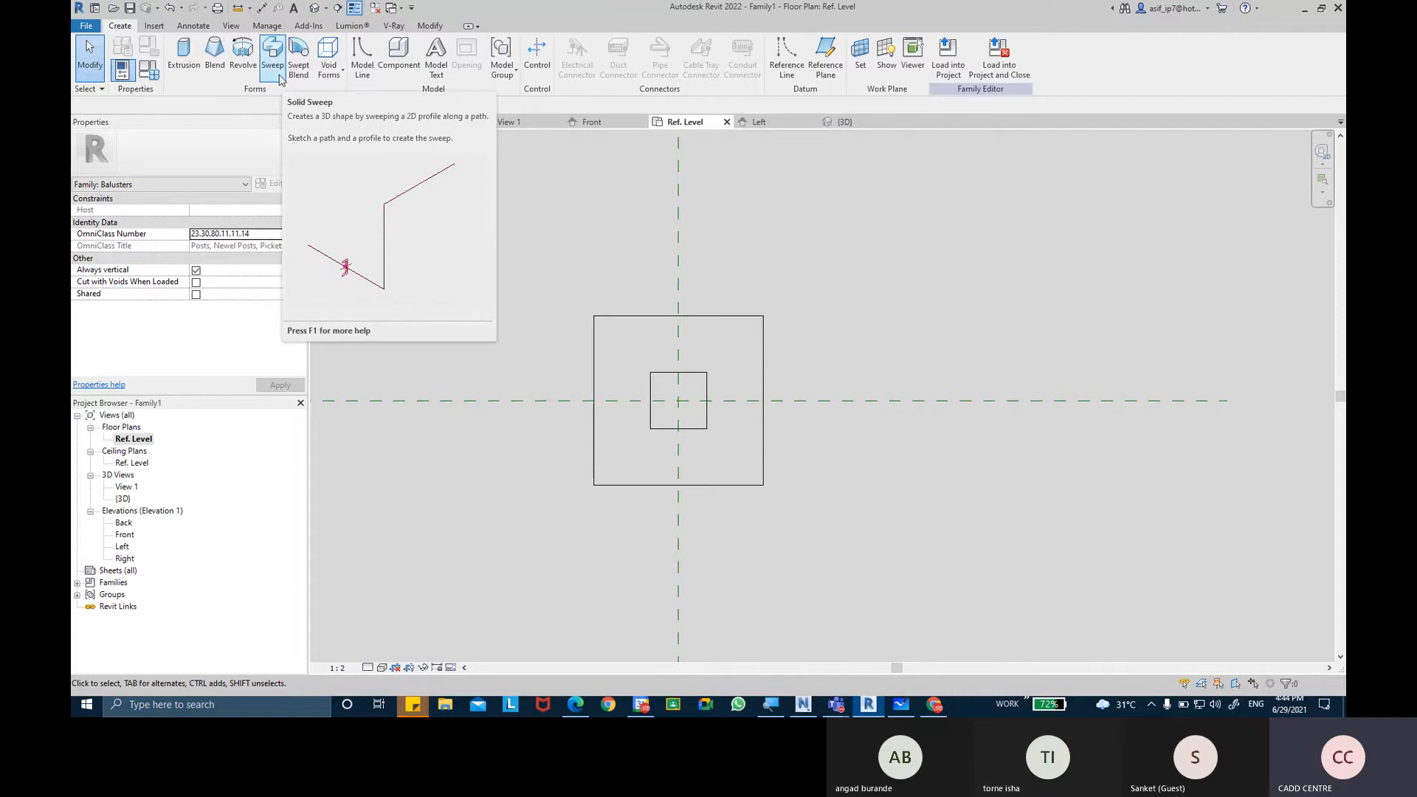
pyautogui.click(864, 74)
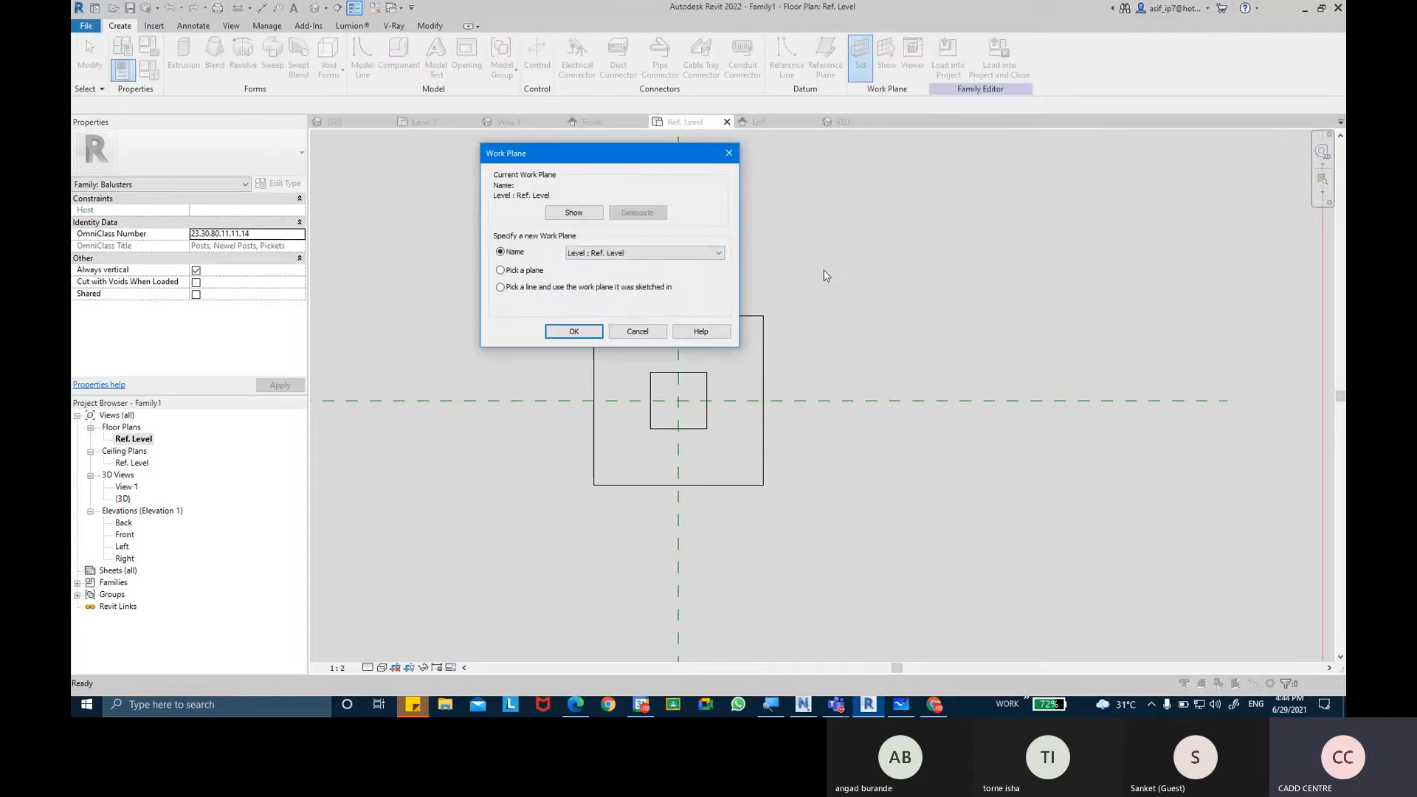
pyautogui.click(655, 253)
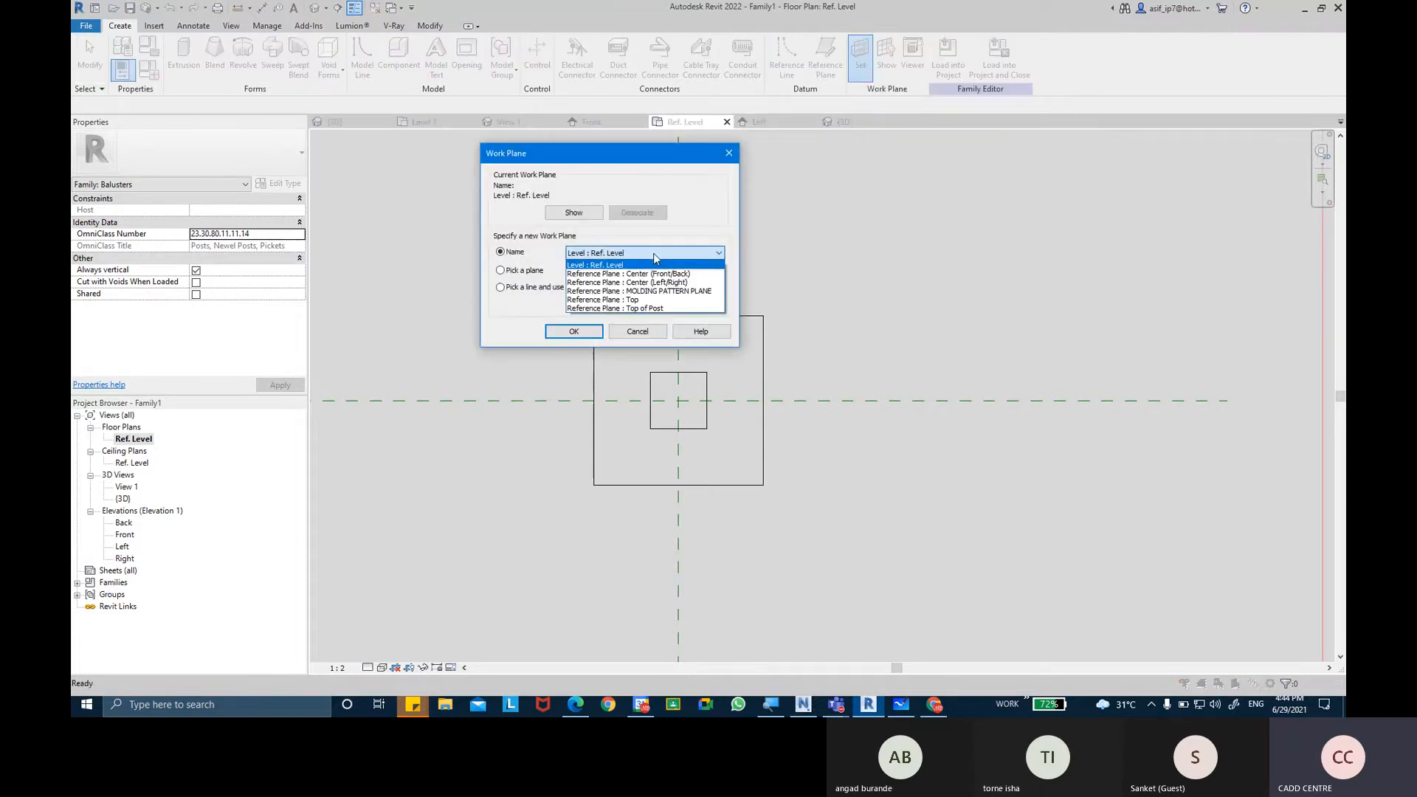
pyautogui.click(659, 292)
pyautogui.click(688, 293)
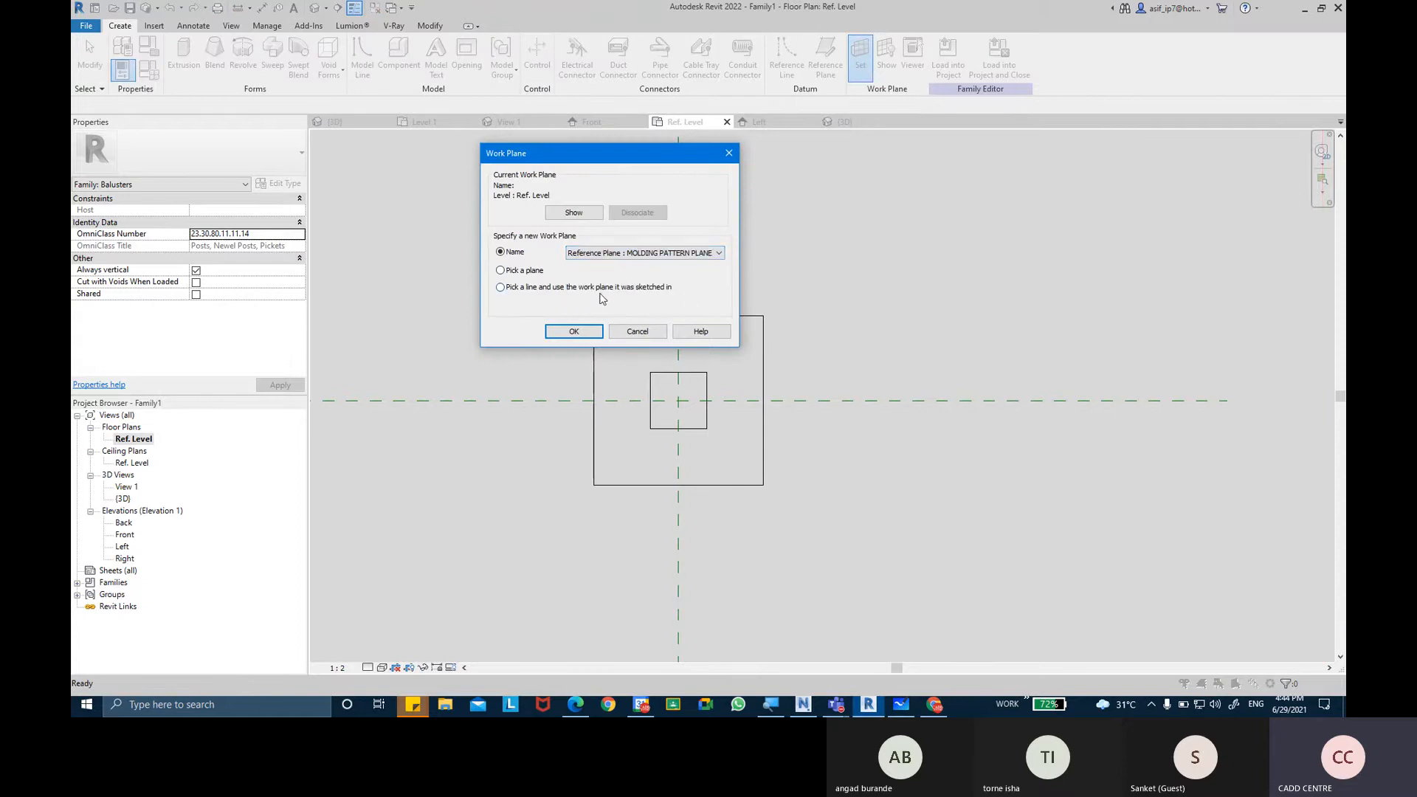
pyautogui.click(596, 331)
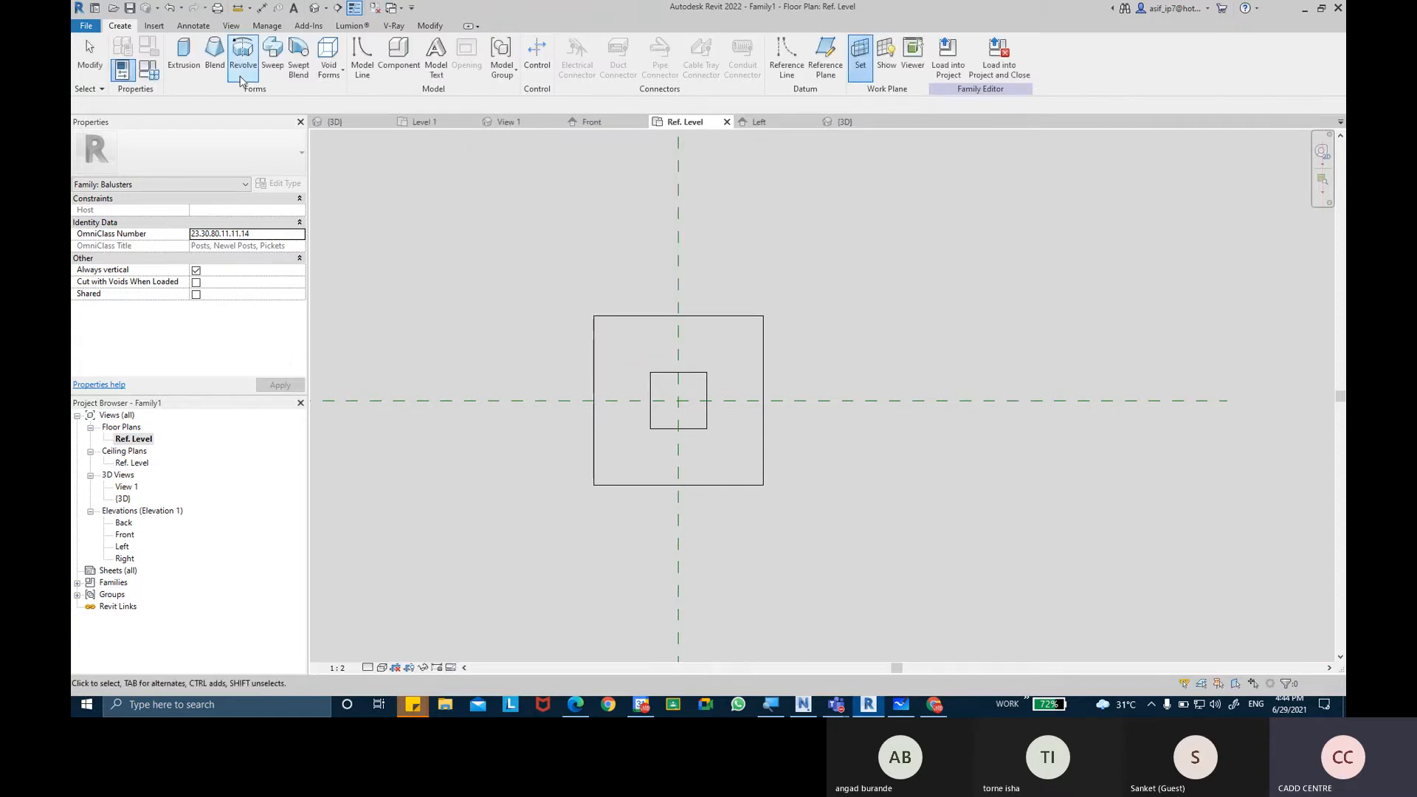
# Start a solid sweep, sketch a 75 mm square path on the post's outer outline with its sides locked, and finish the path.
pyautogui.click(279, 67)
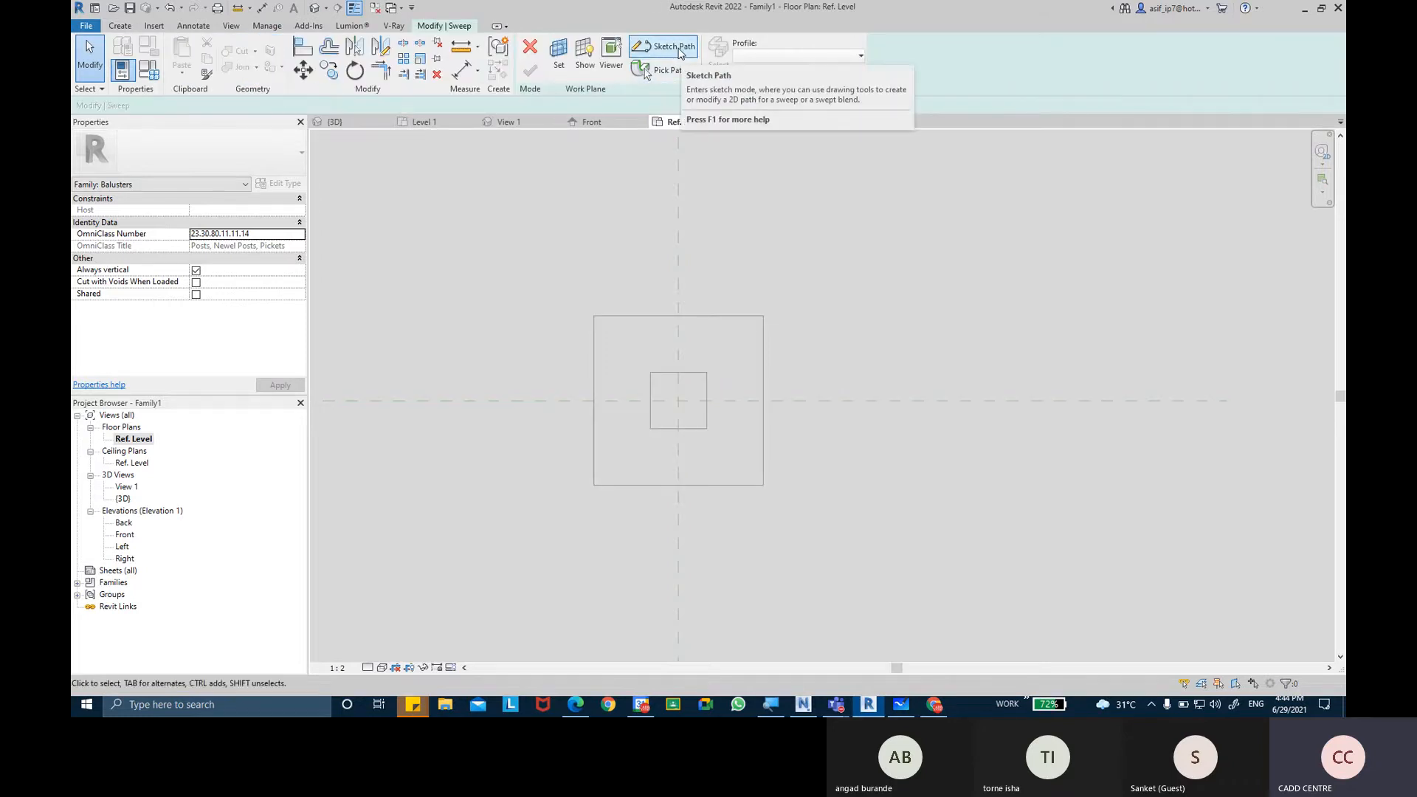
pyautogui.click(664, 47)
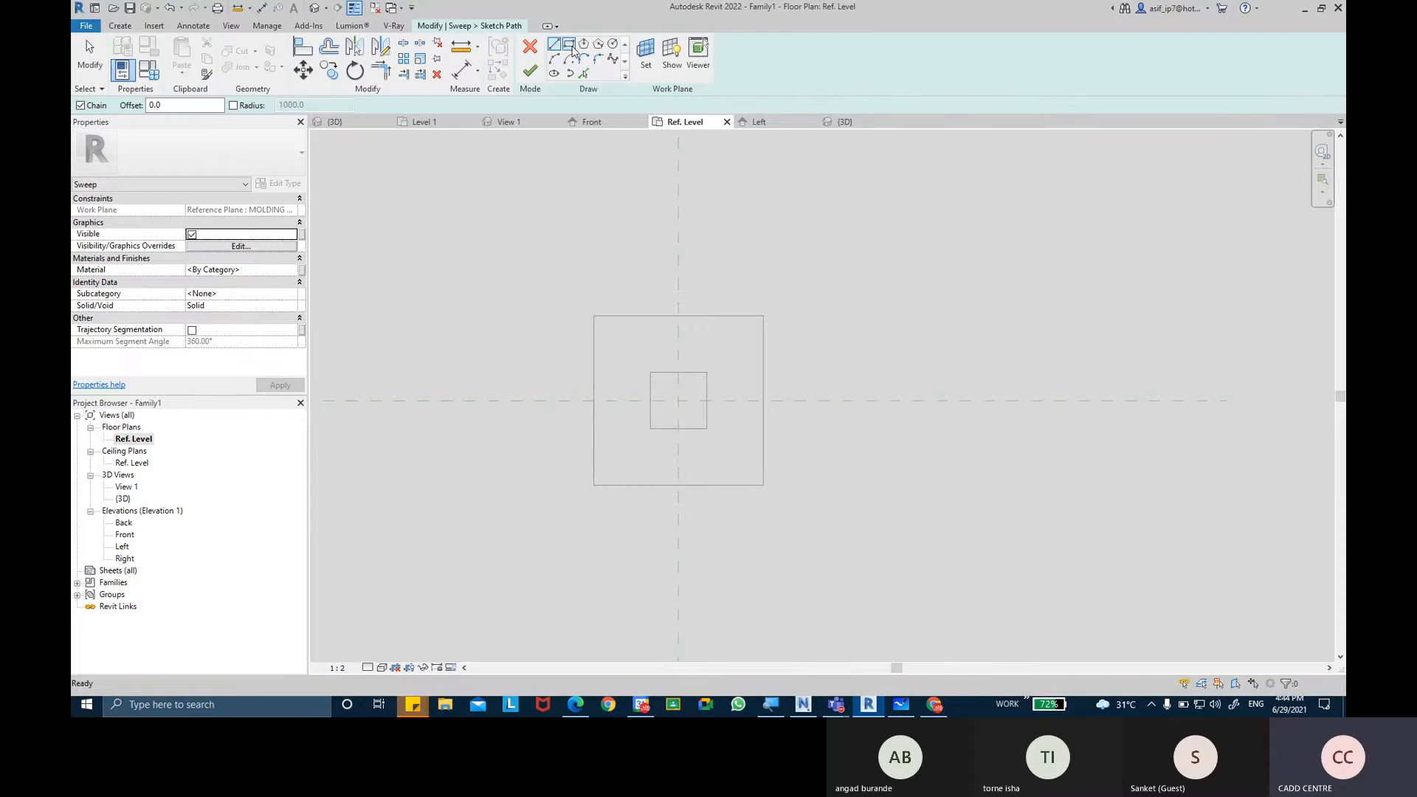
pyautogui.click(571, 47)
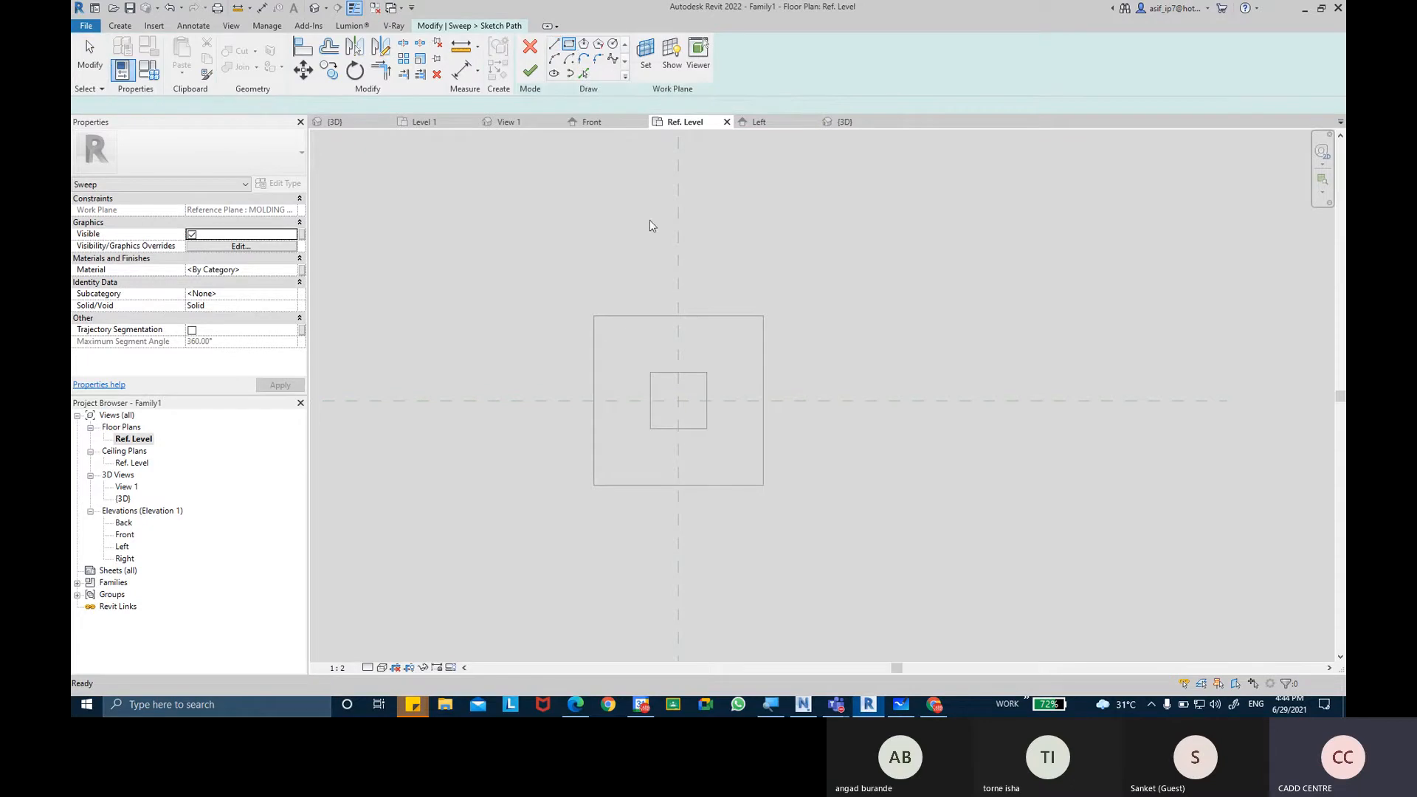
pyautogui.click(594, 316)
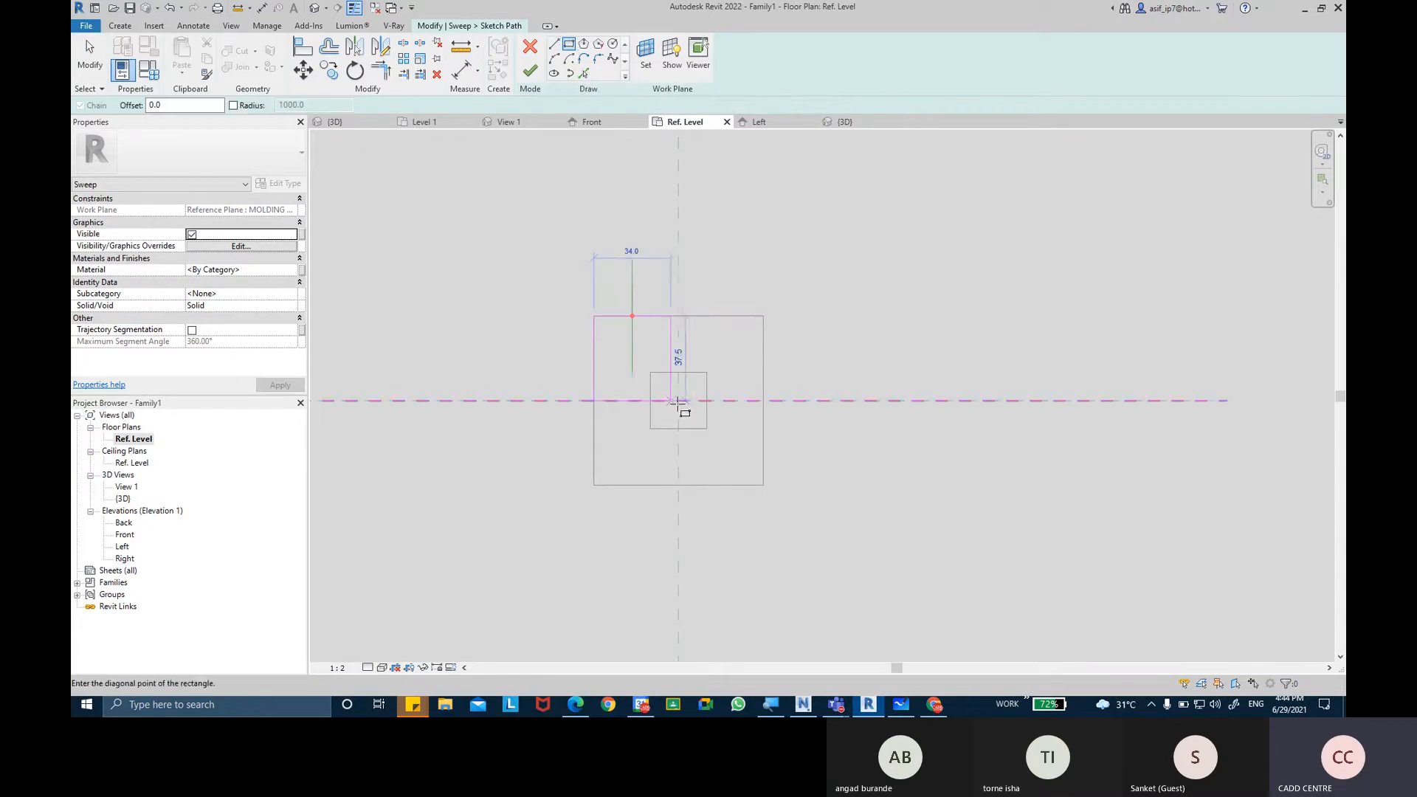
pyautogui.click(762, 486)
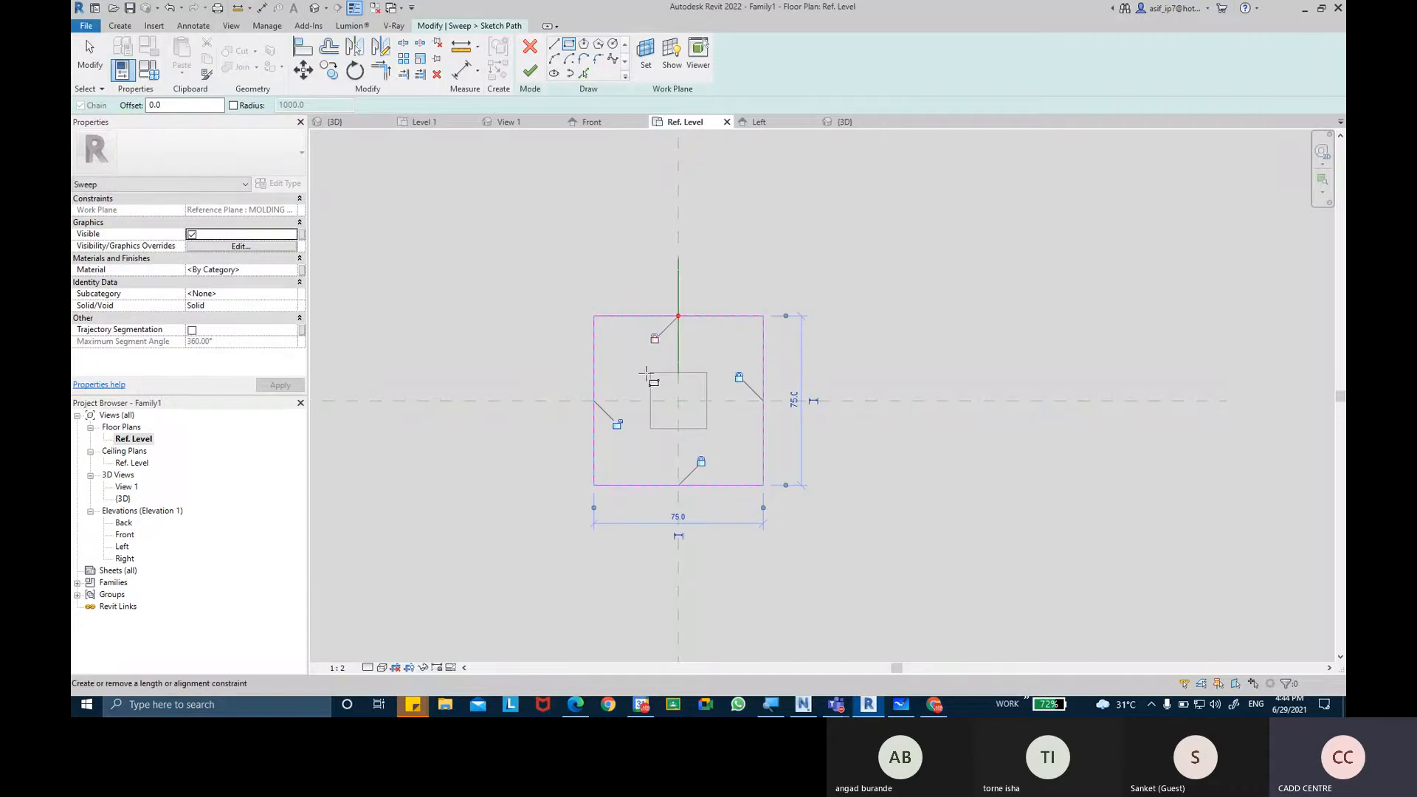
pyautogui.click(530, 70)
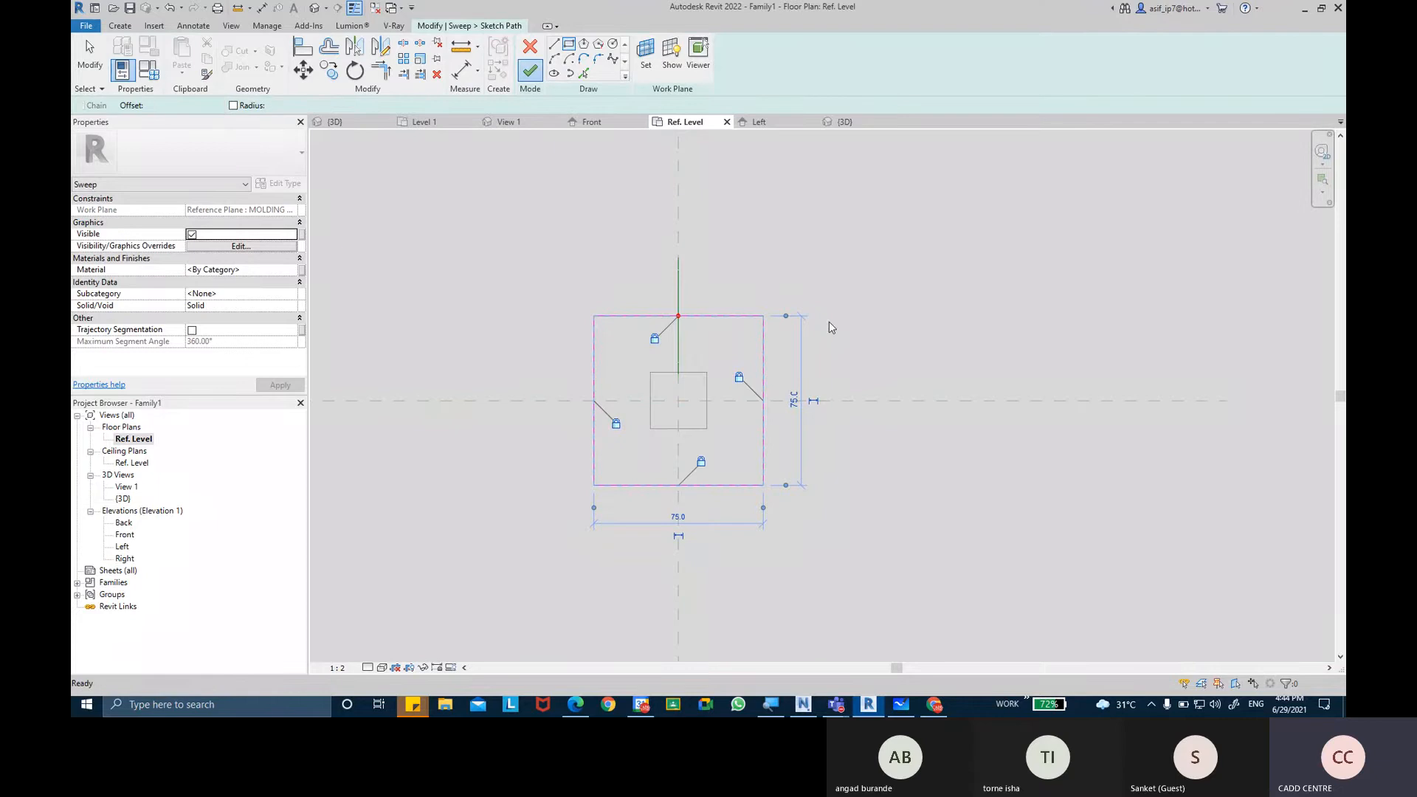
# Open the sweep's profile sketch in the Left elevation and check the molding shape in the browser's newel post image.
pyautogui.moveTo(828, 374); pyautogui.dragTo(826, 366, button='middle')
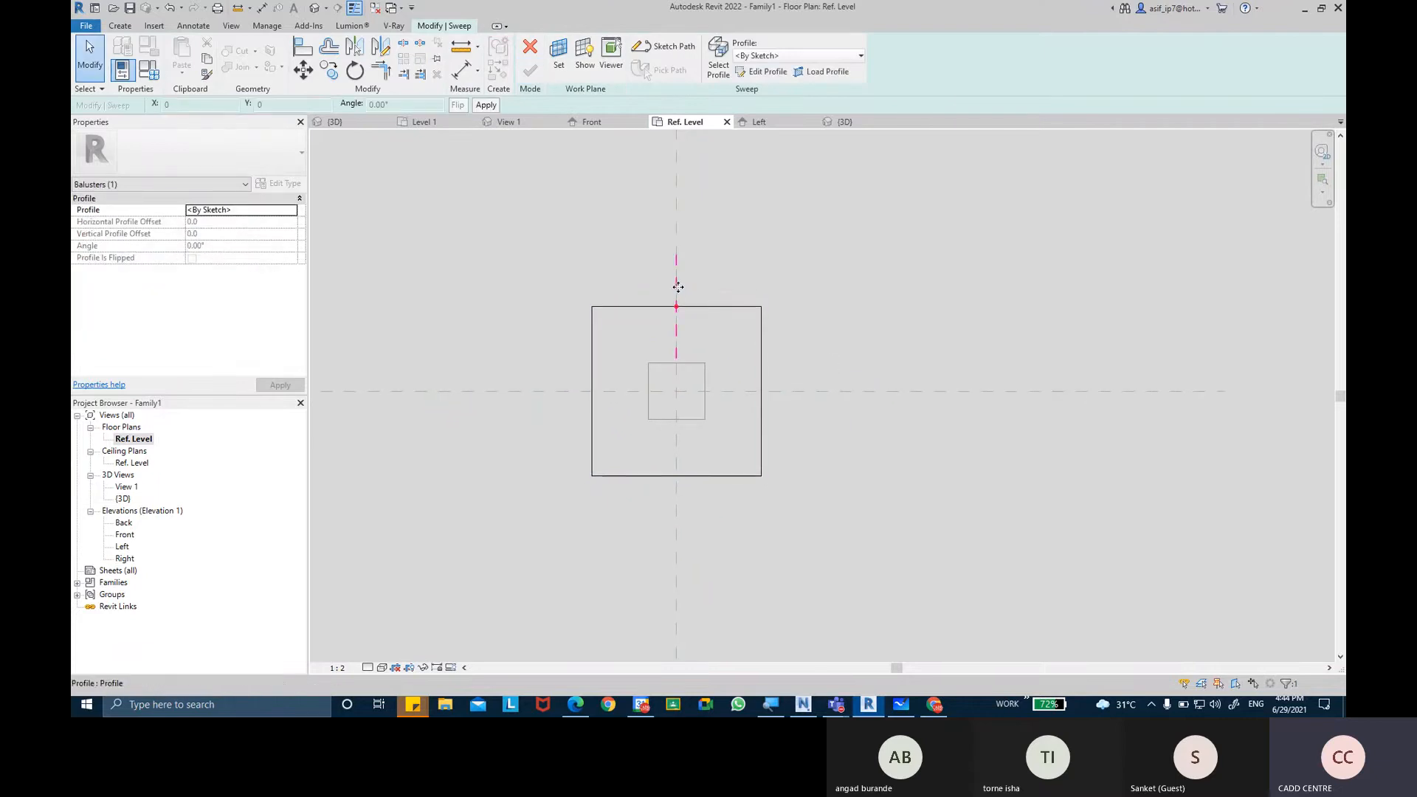
pyautogui.click(779, 74)
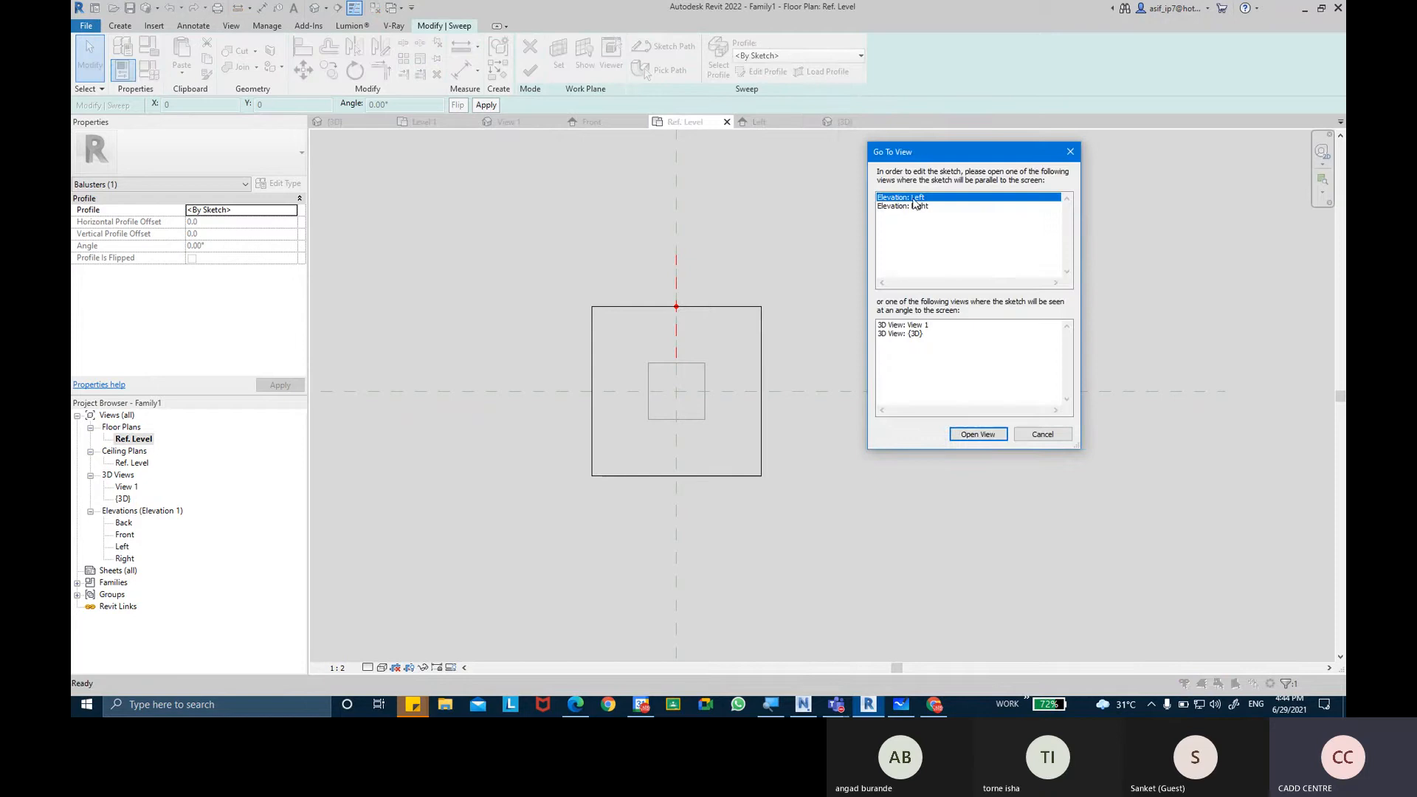
pyautogui.click(913, 199)
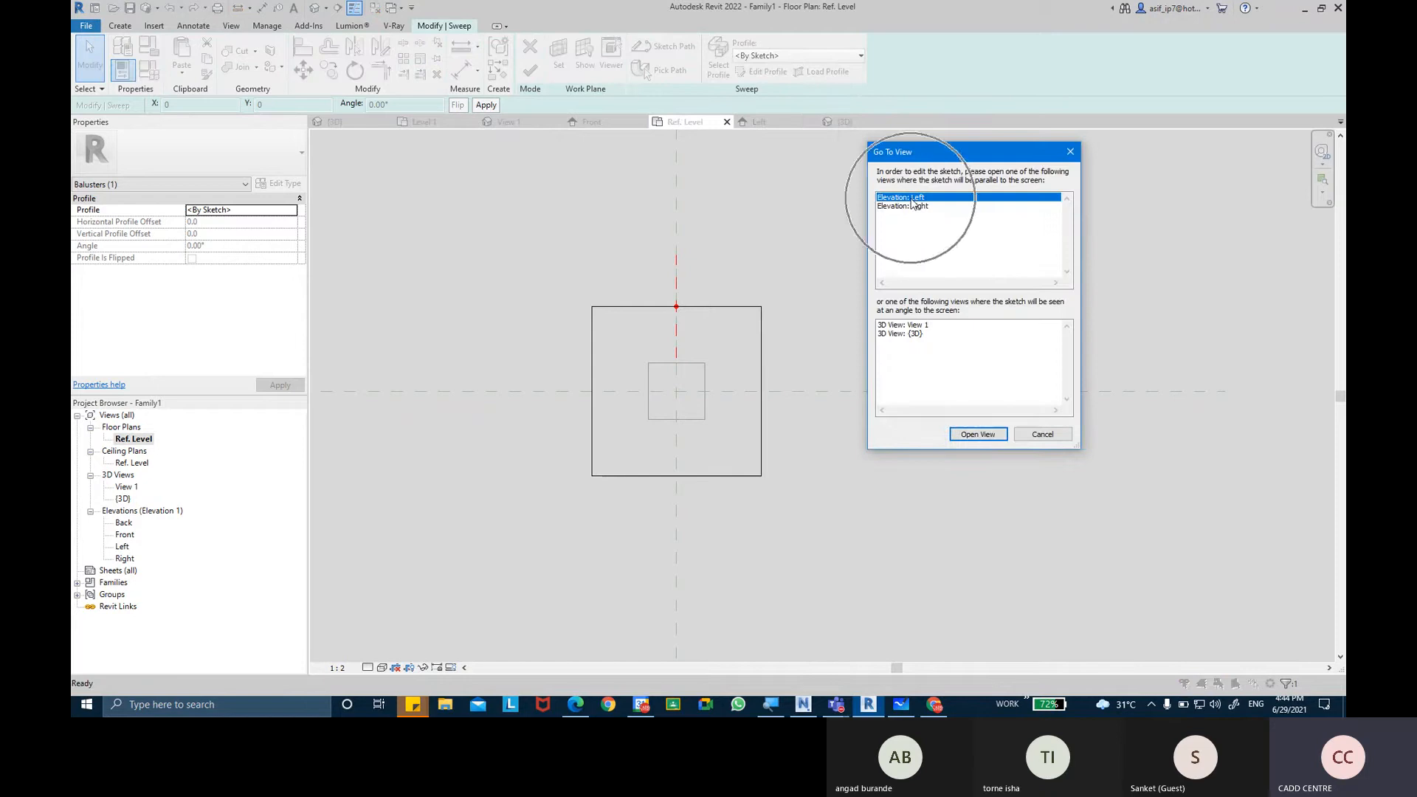
pyautogui.click(969, 437)
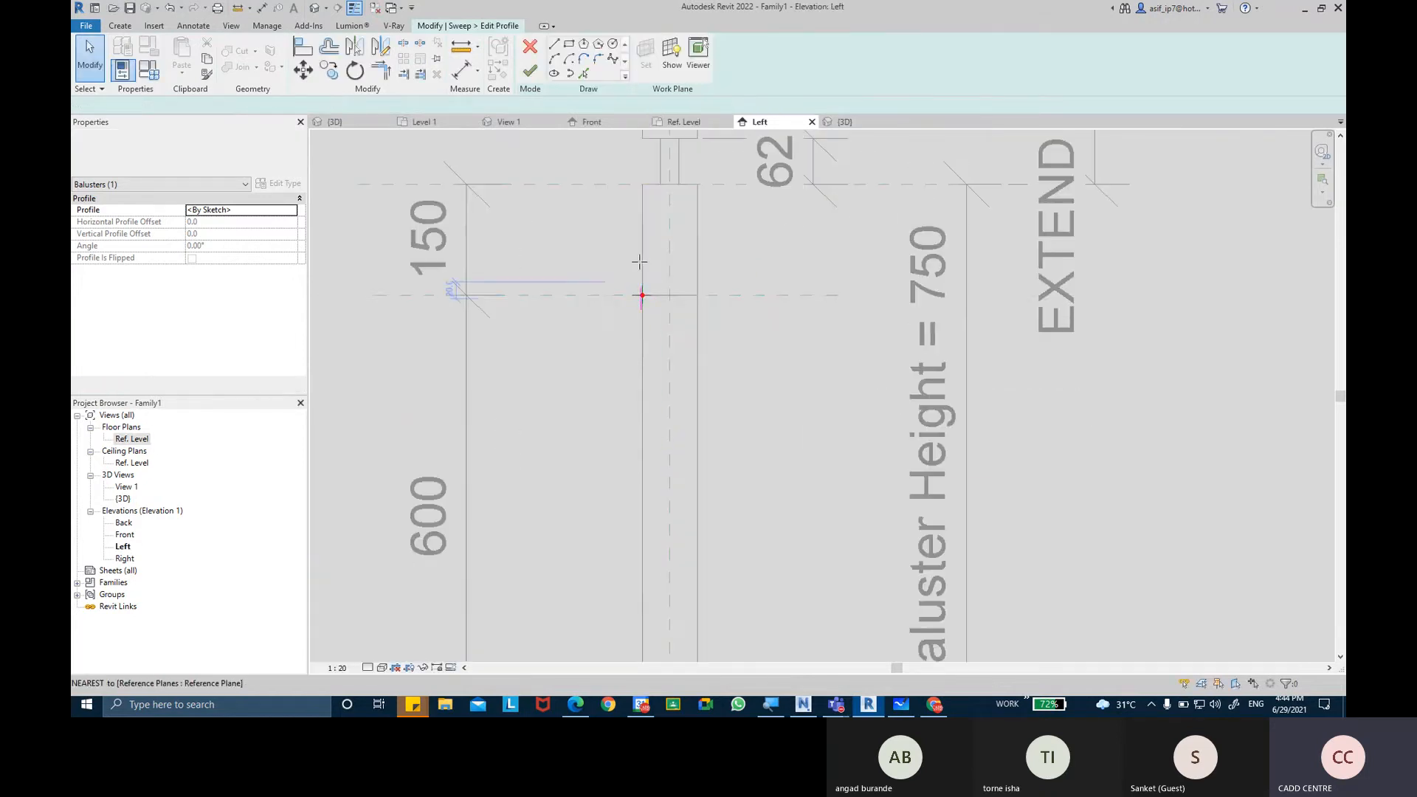
pyautogui.scroll(1, 639, 264)
pyautogui.click(934, 704)
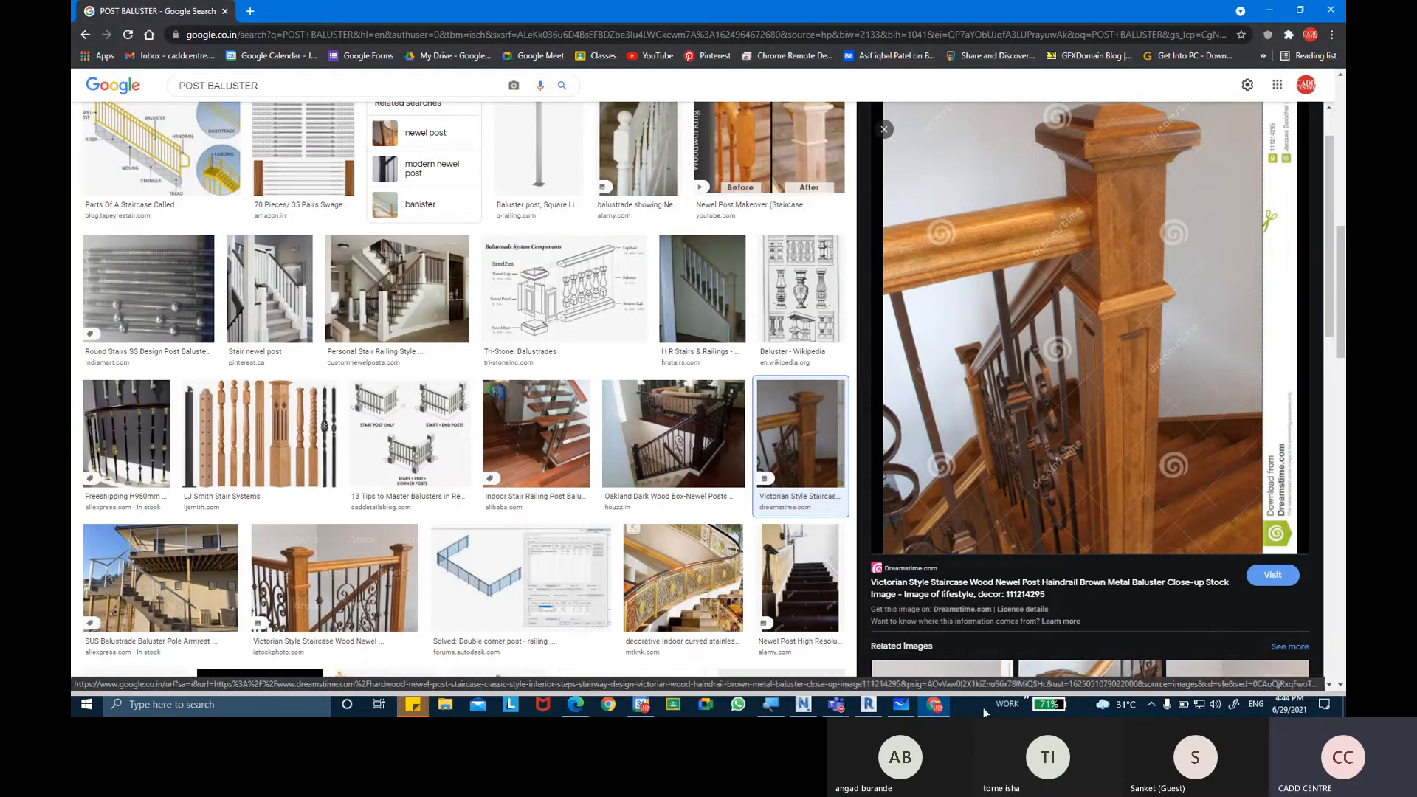
pyautogui.click(940, 710)
pyautogui.scroll(4, 635, 302)
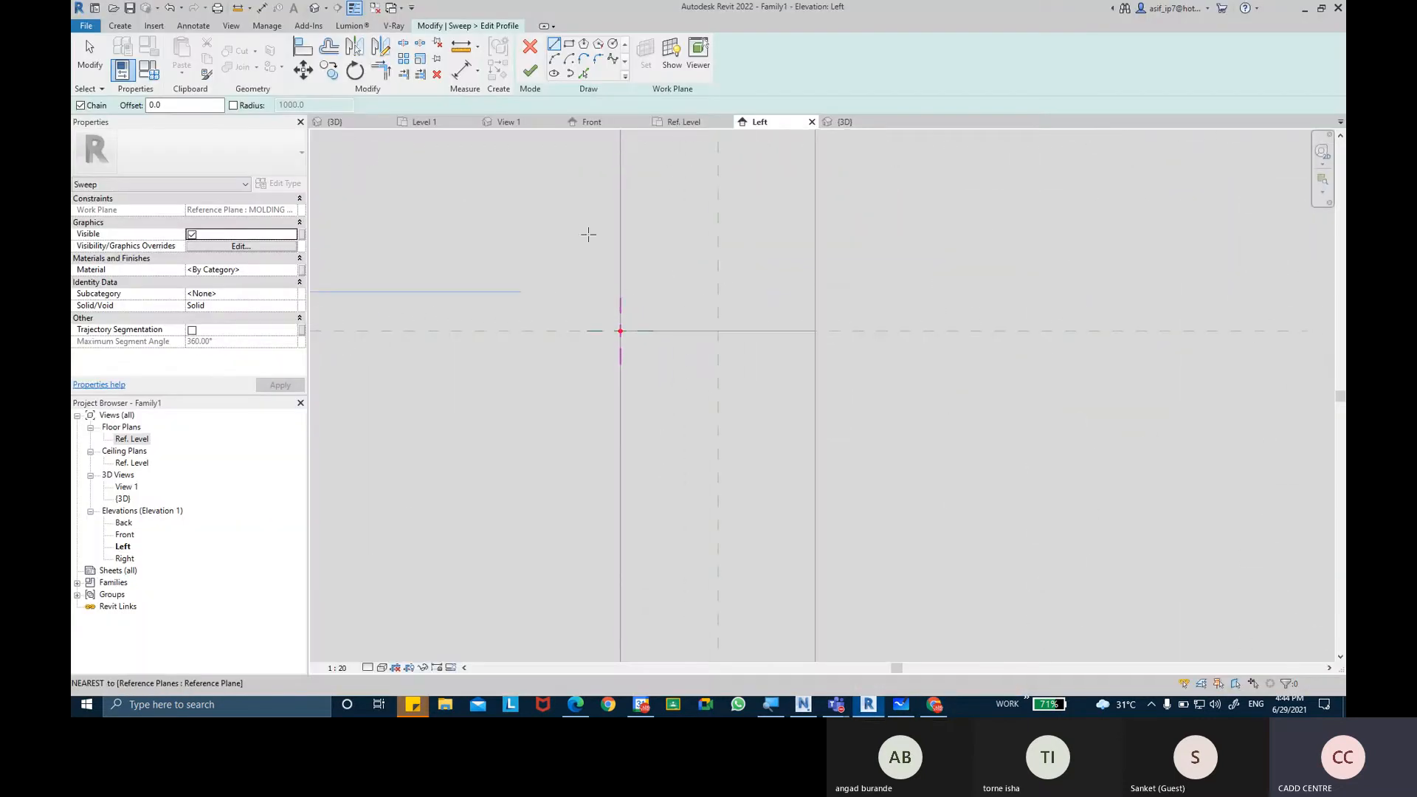
pyautogui.scroll(6, 626, 339)
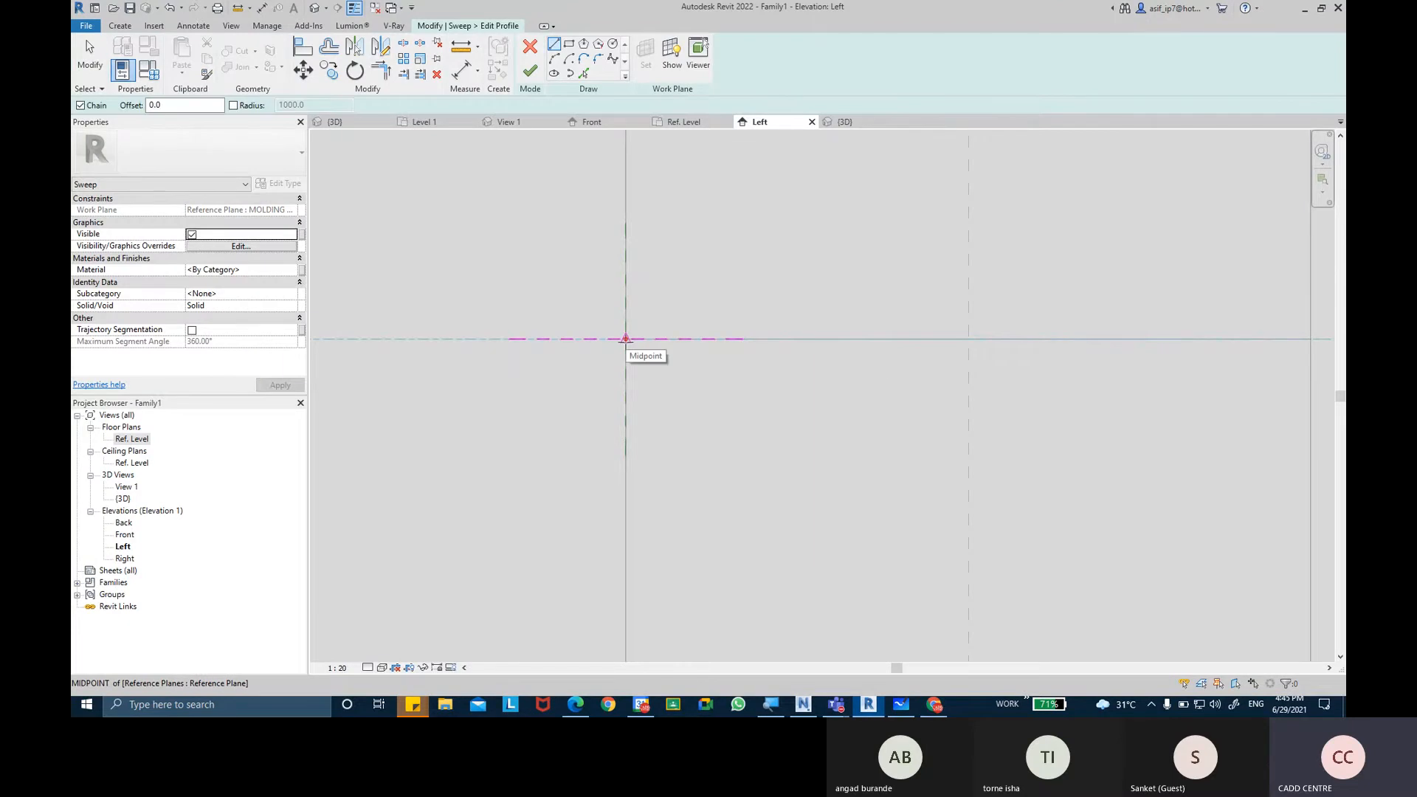
# Draw a vertical profile line about 3.9 mm up from the intersection of the molding plane and the vertical reference plane.
pyautogui.click(625, 340)
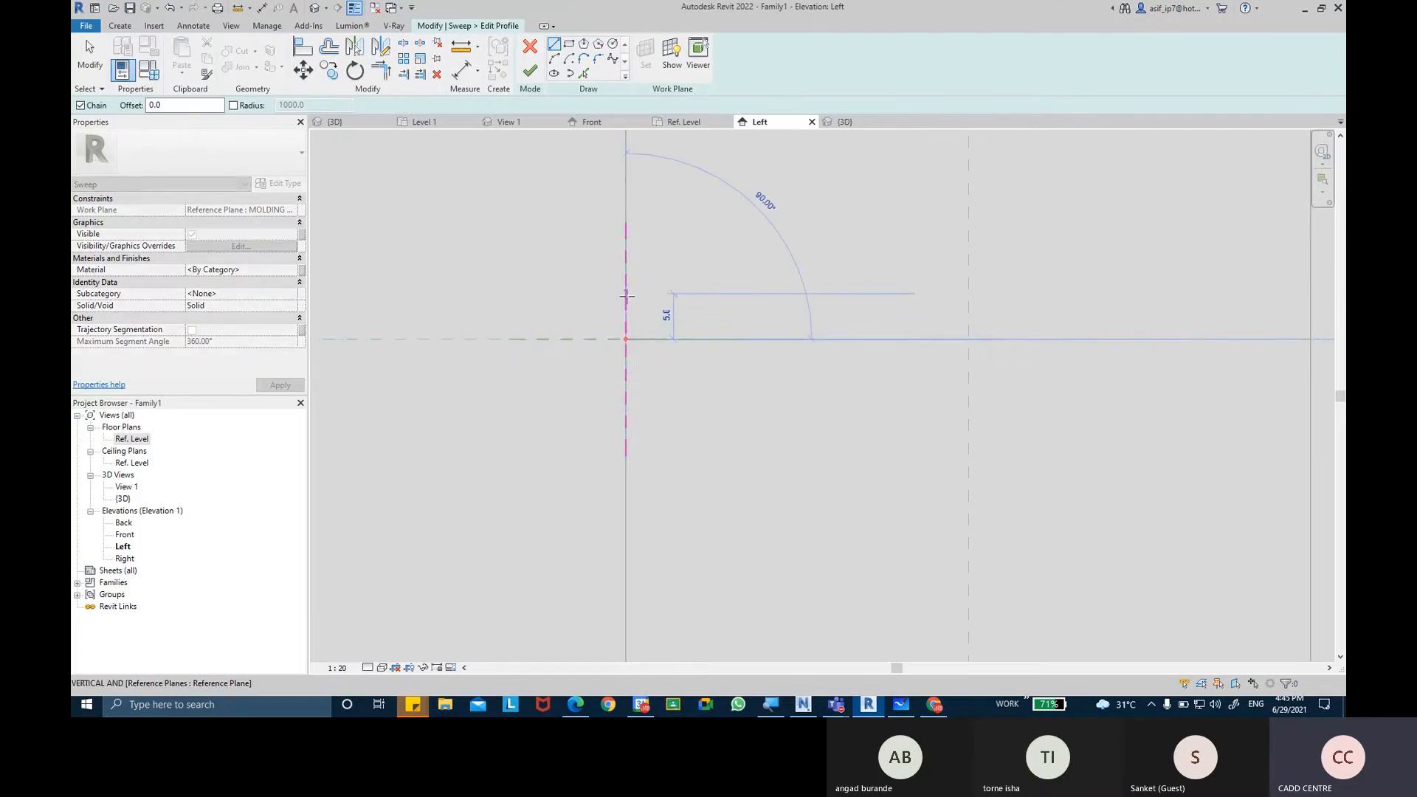
pyautogui.click(625, 303)
pyautogui.scroll(1, 610, 304)
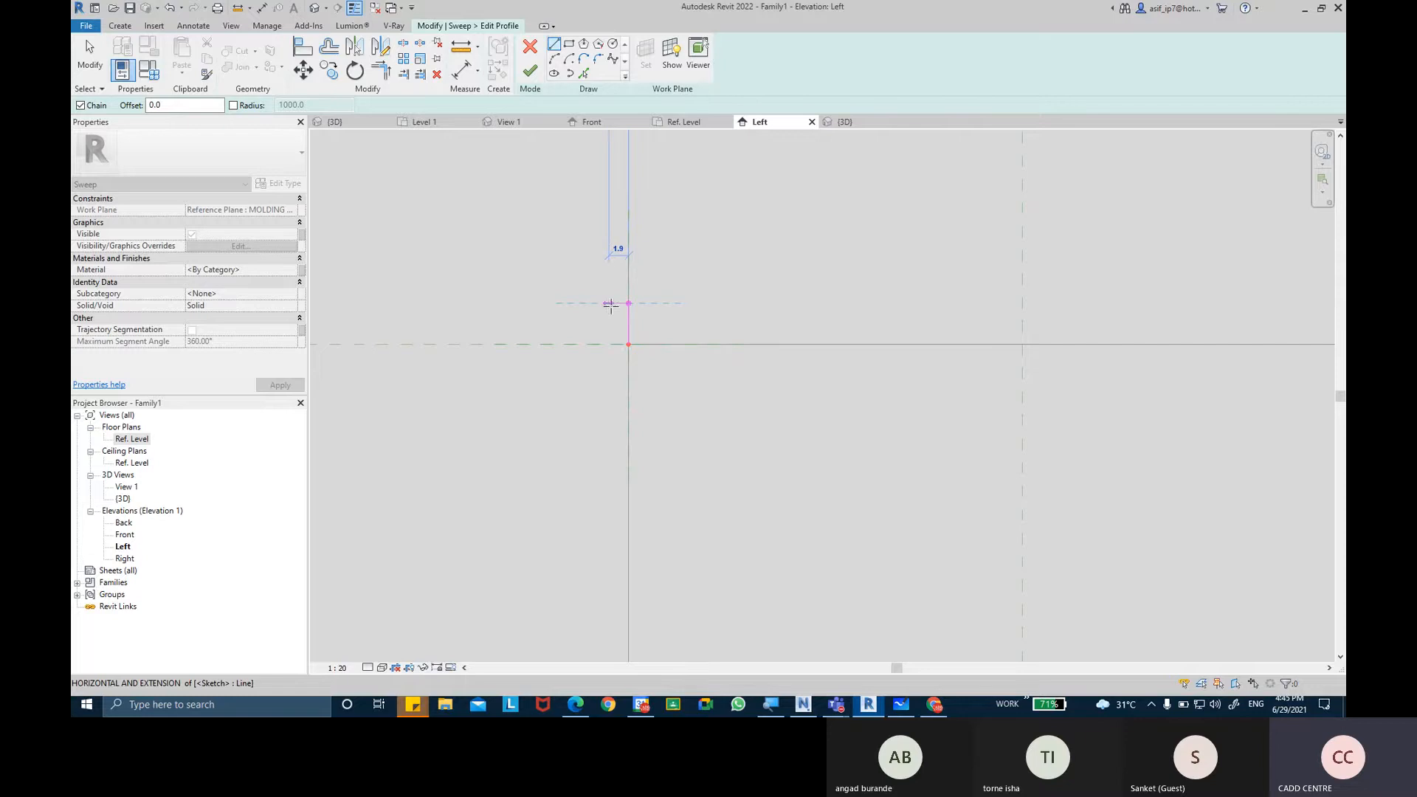
pyautogui.click(614, 303)
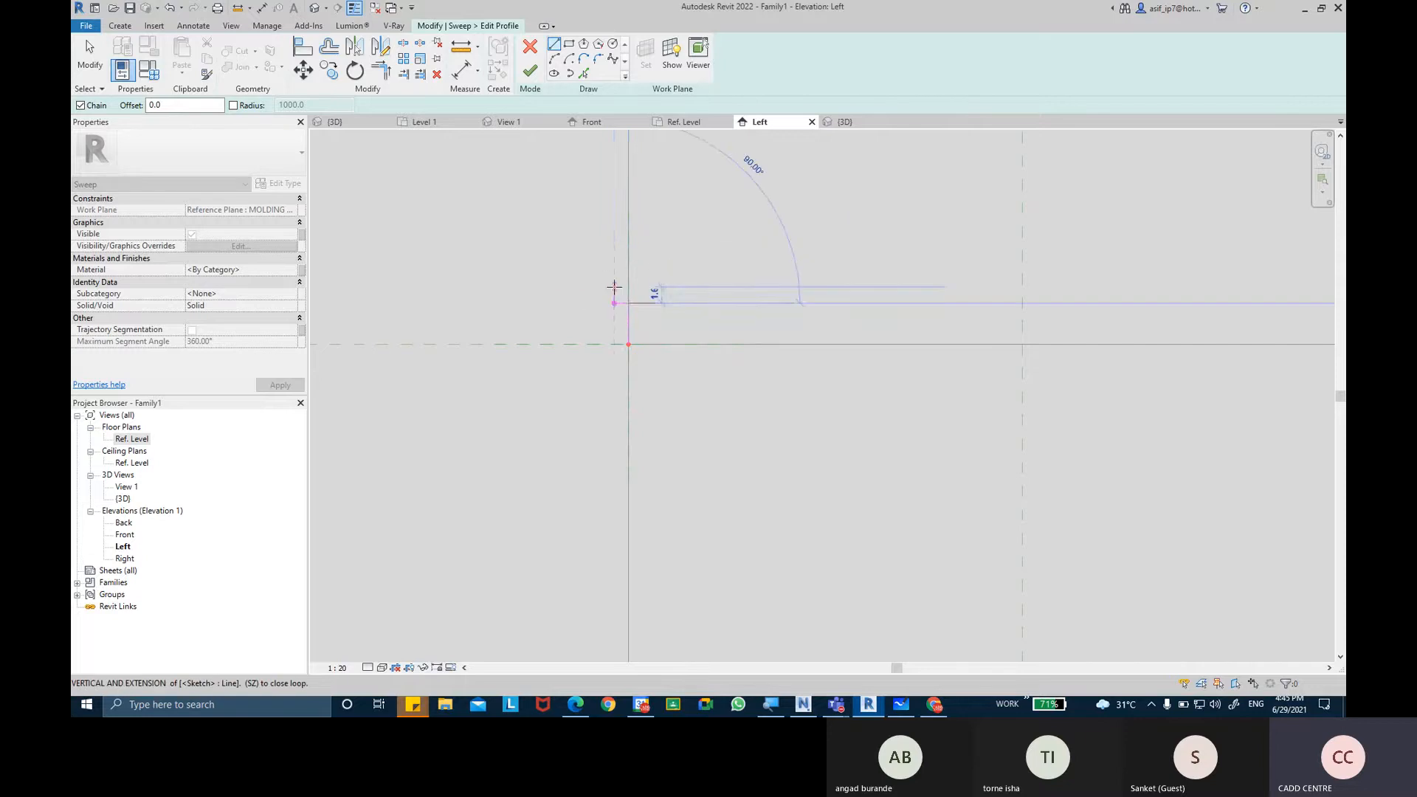
pyautogui.click(614, 287)
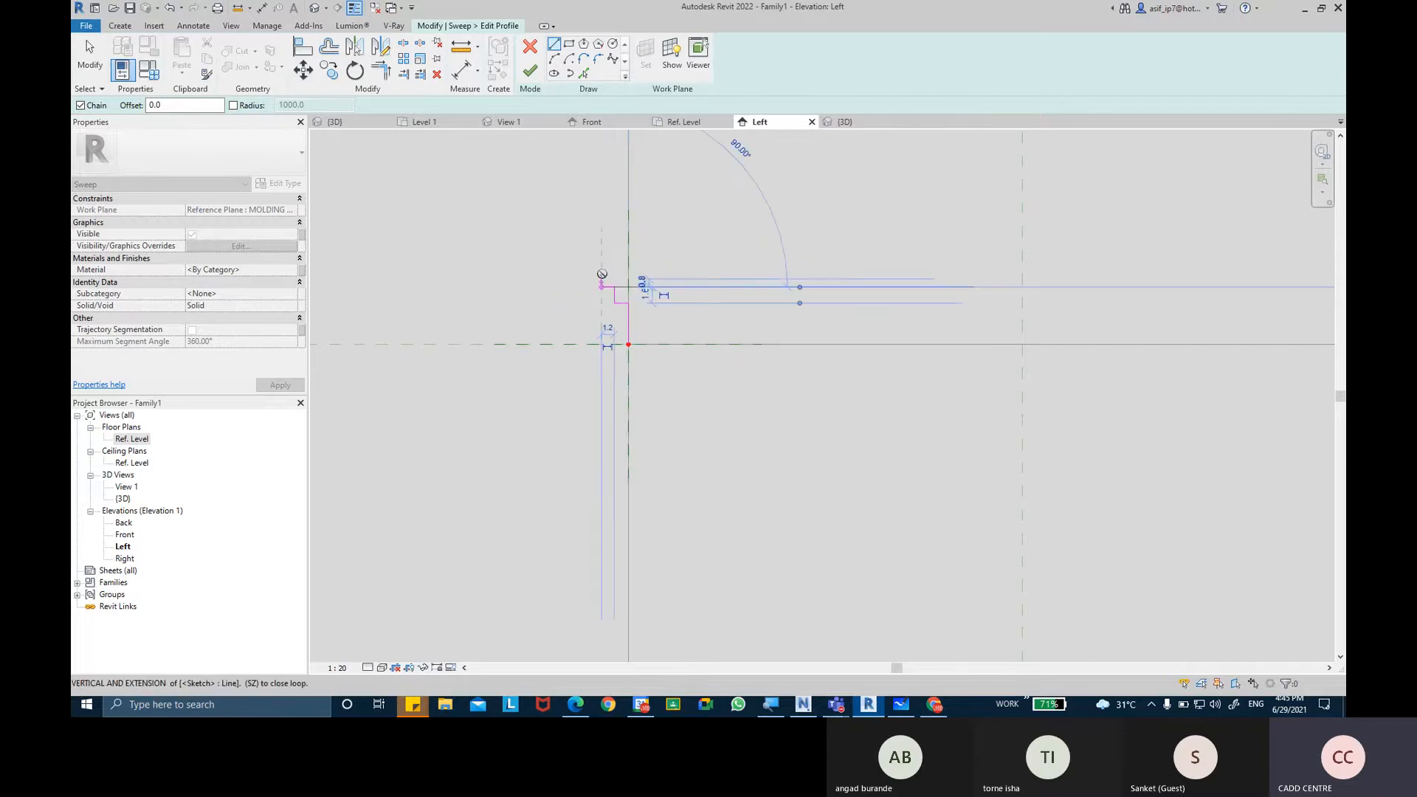
pyautogui.click(602, 274)
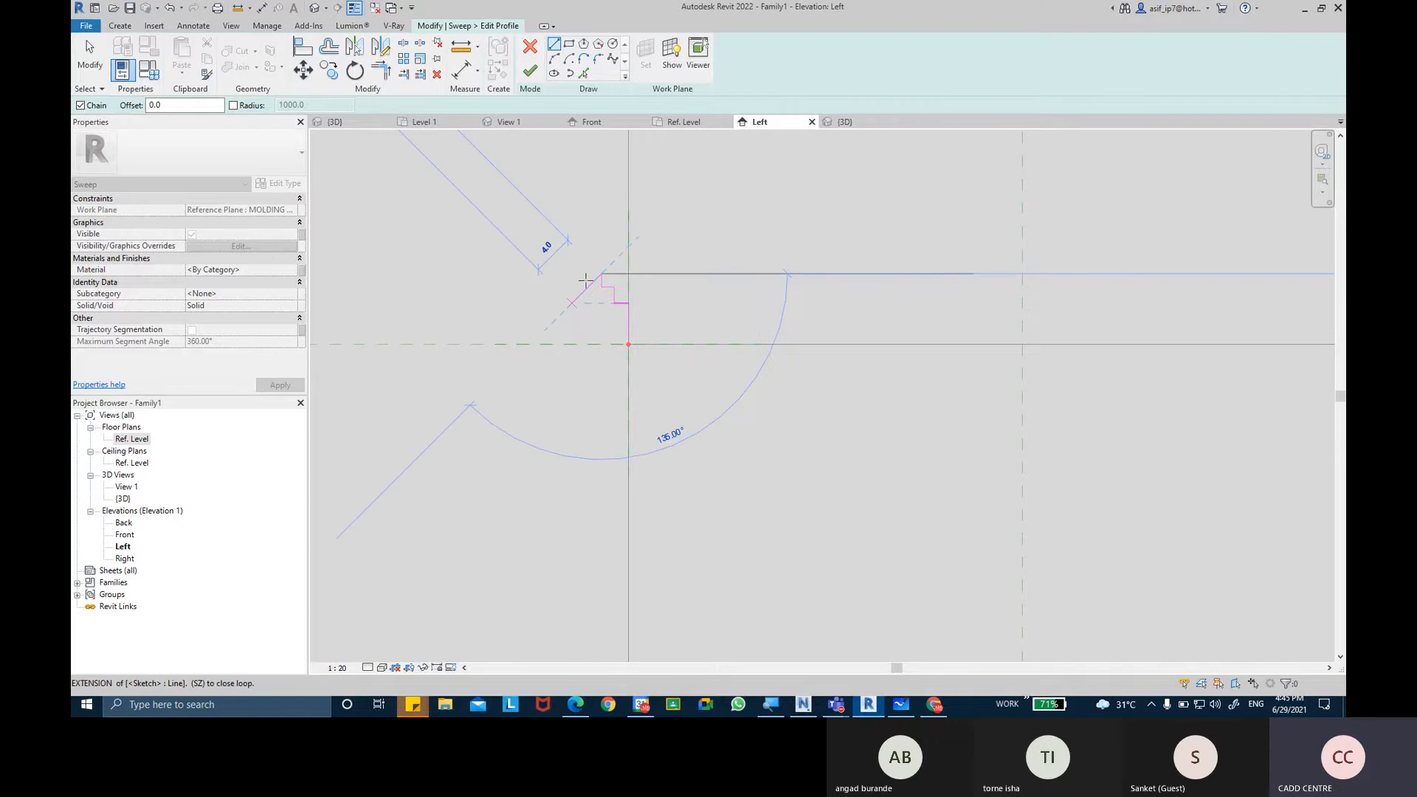
pyautogui.click(591, 274)
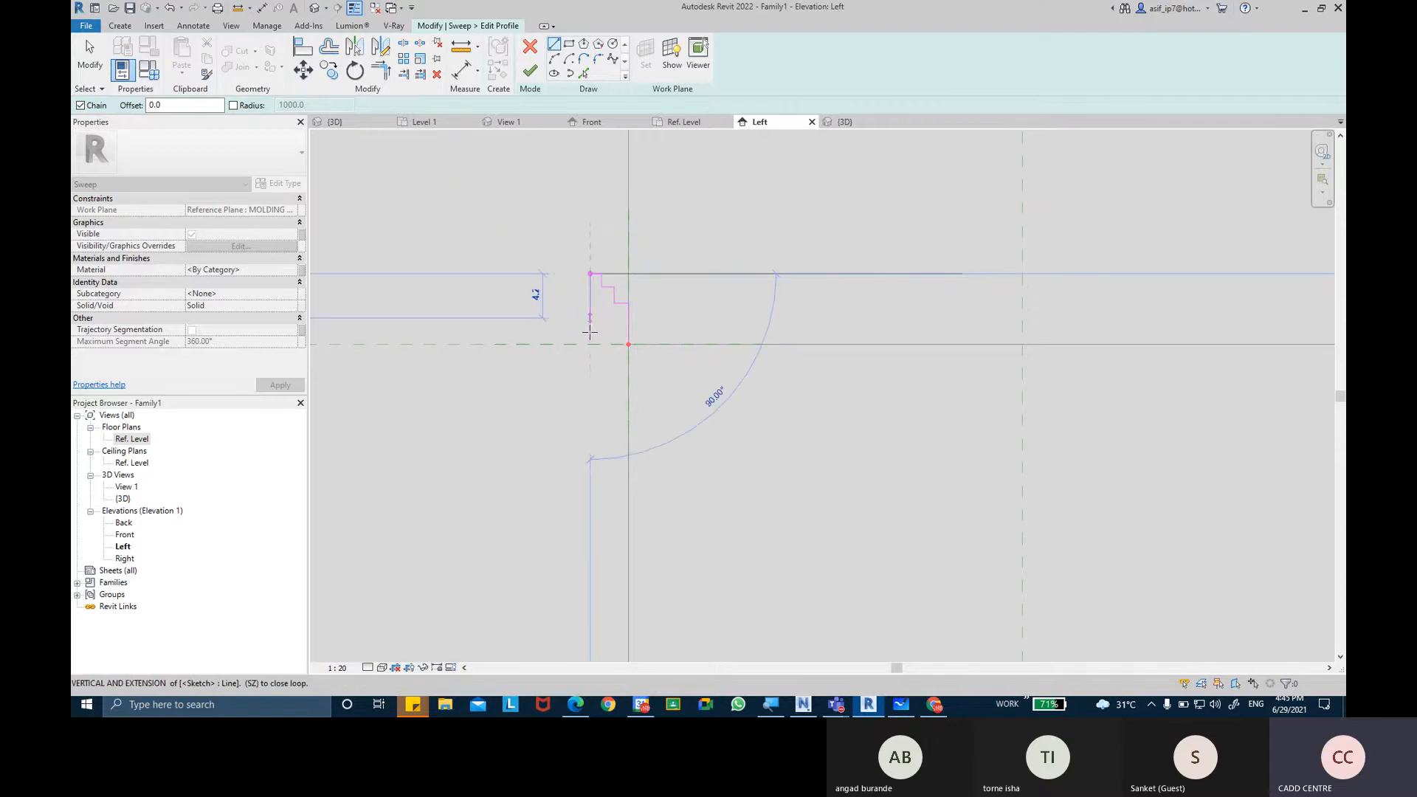
pyautogui.press('Escape')
pyautogui.press('Escape')
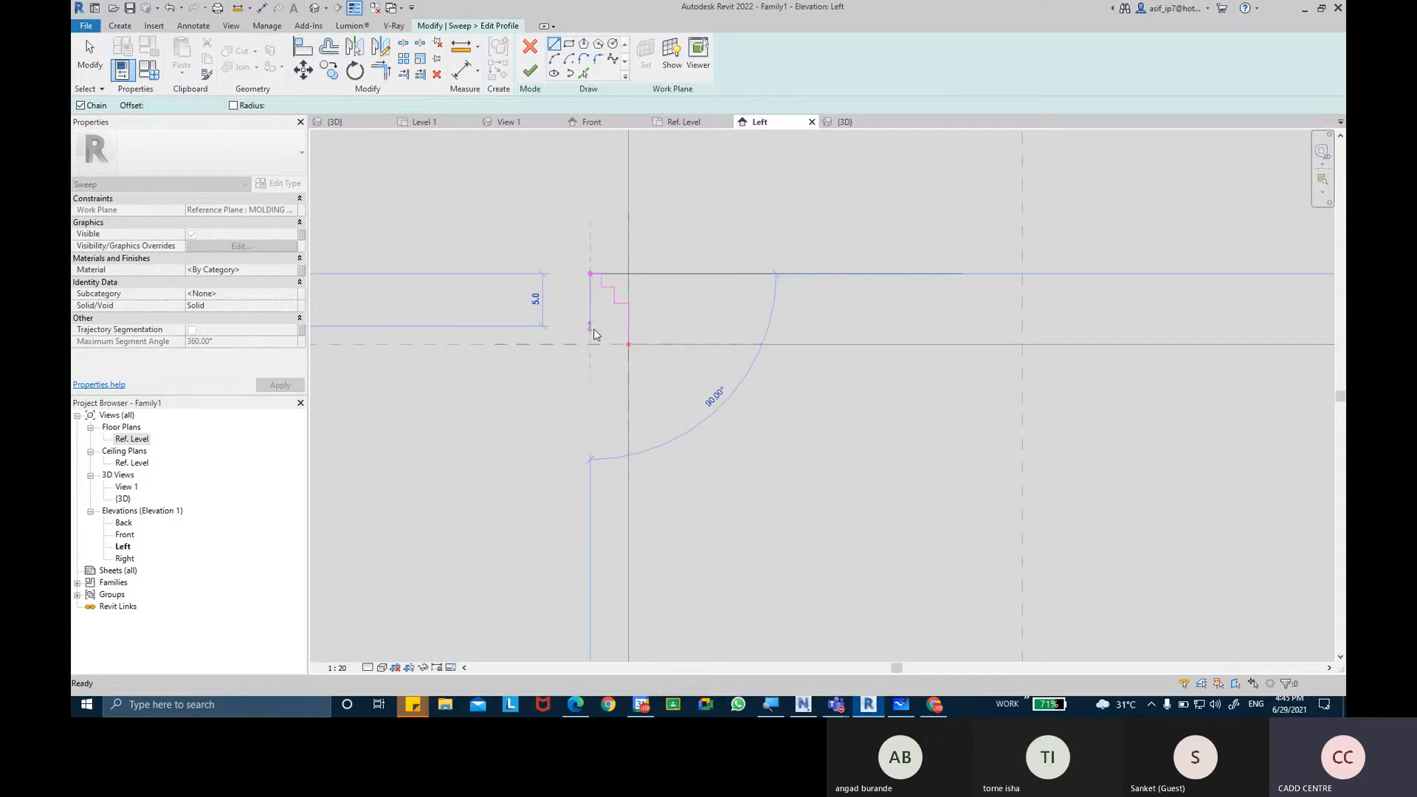
pyautogui.hotkey('ctrl', 'z')
pyautogui.hotkey('ctrl', 'z')
pyautogui.hotkey('ctrl', 'z')
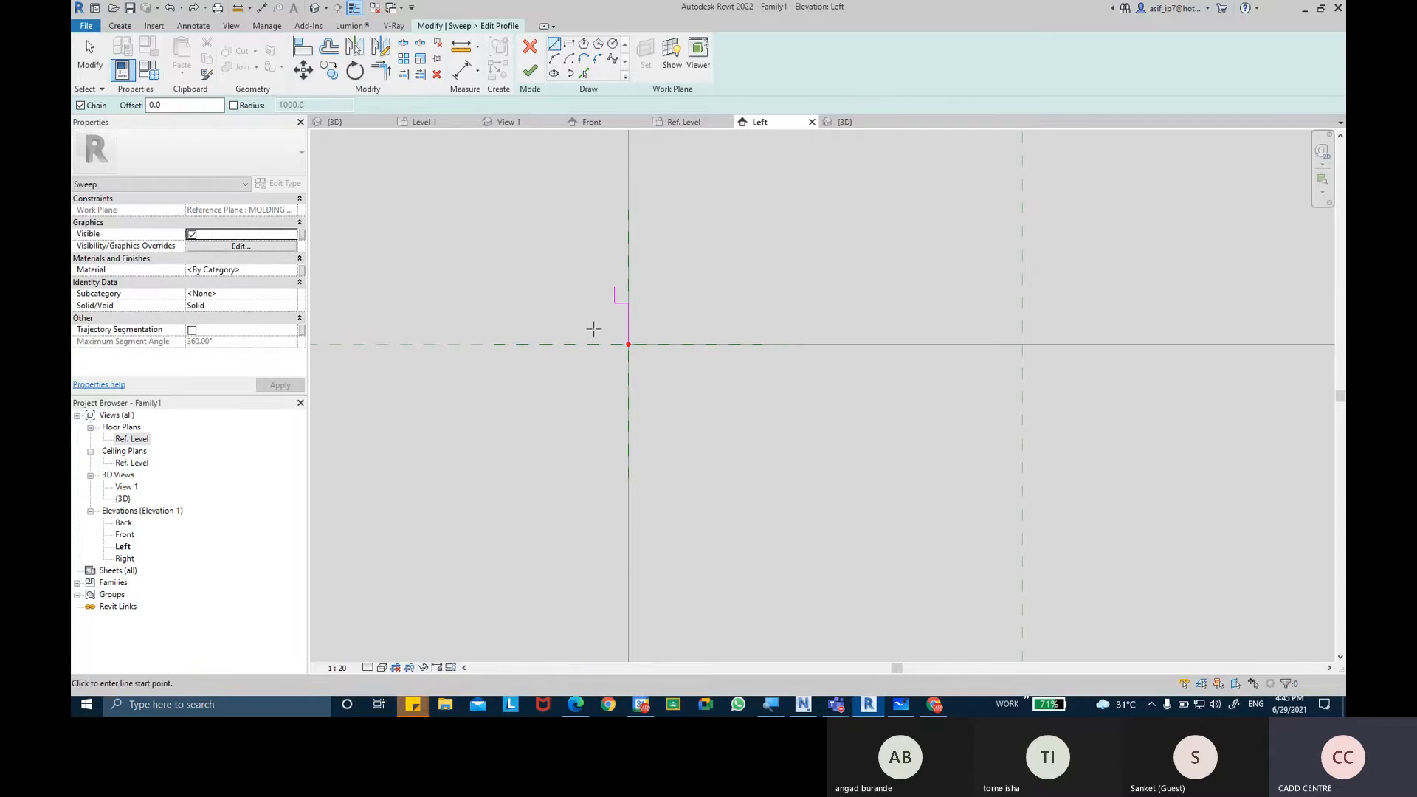
# Sketch a three-step profile outline about 5 mm wide and 7.4 mm high from the molding plane, closing it along the vertical reference plane.
pyautogui.press('l')
pyautogui.press('i')
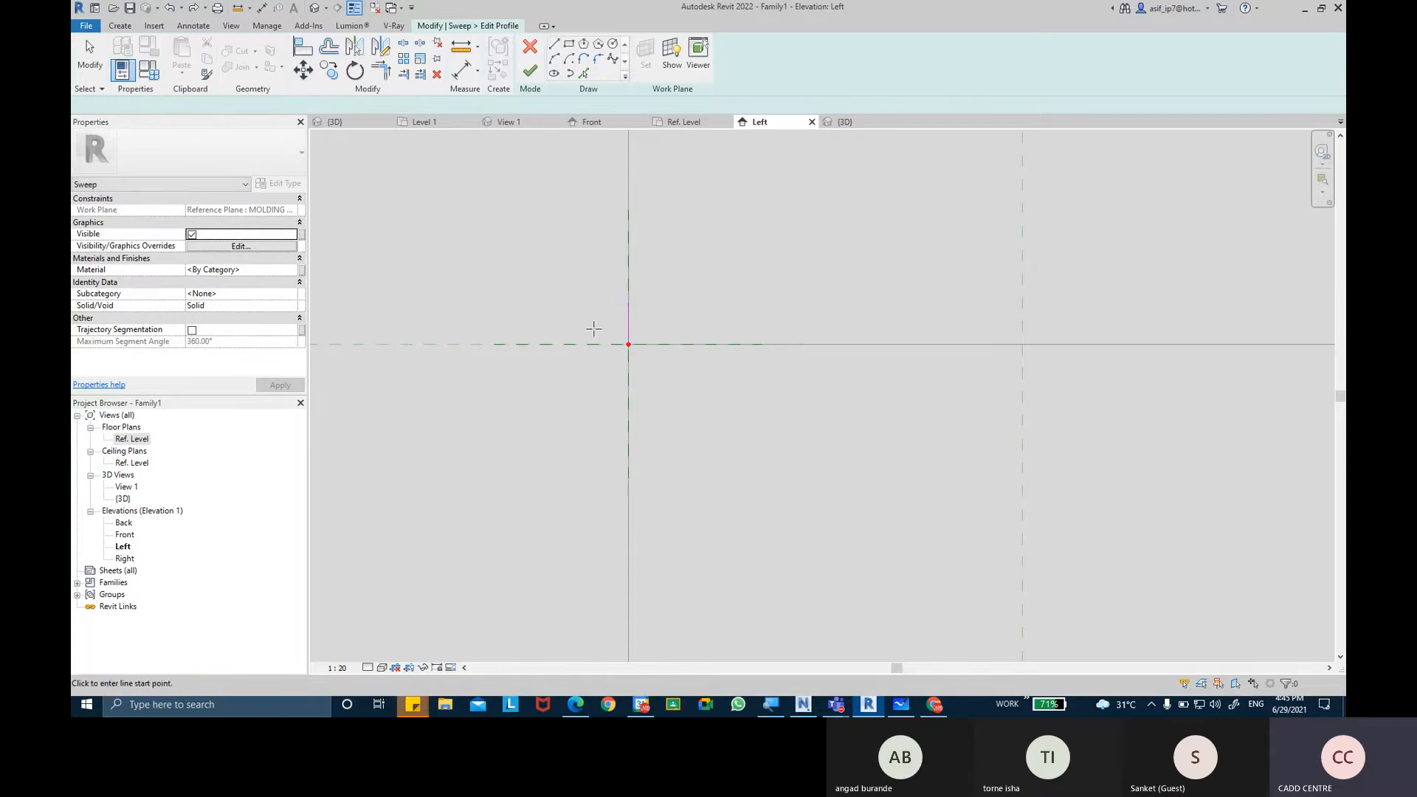
pyautogui.click(580, 344)
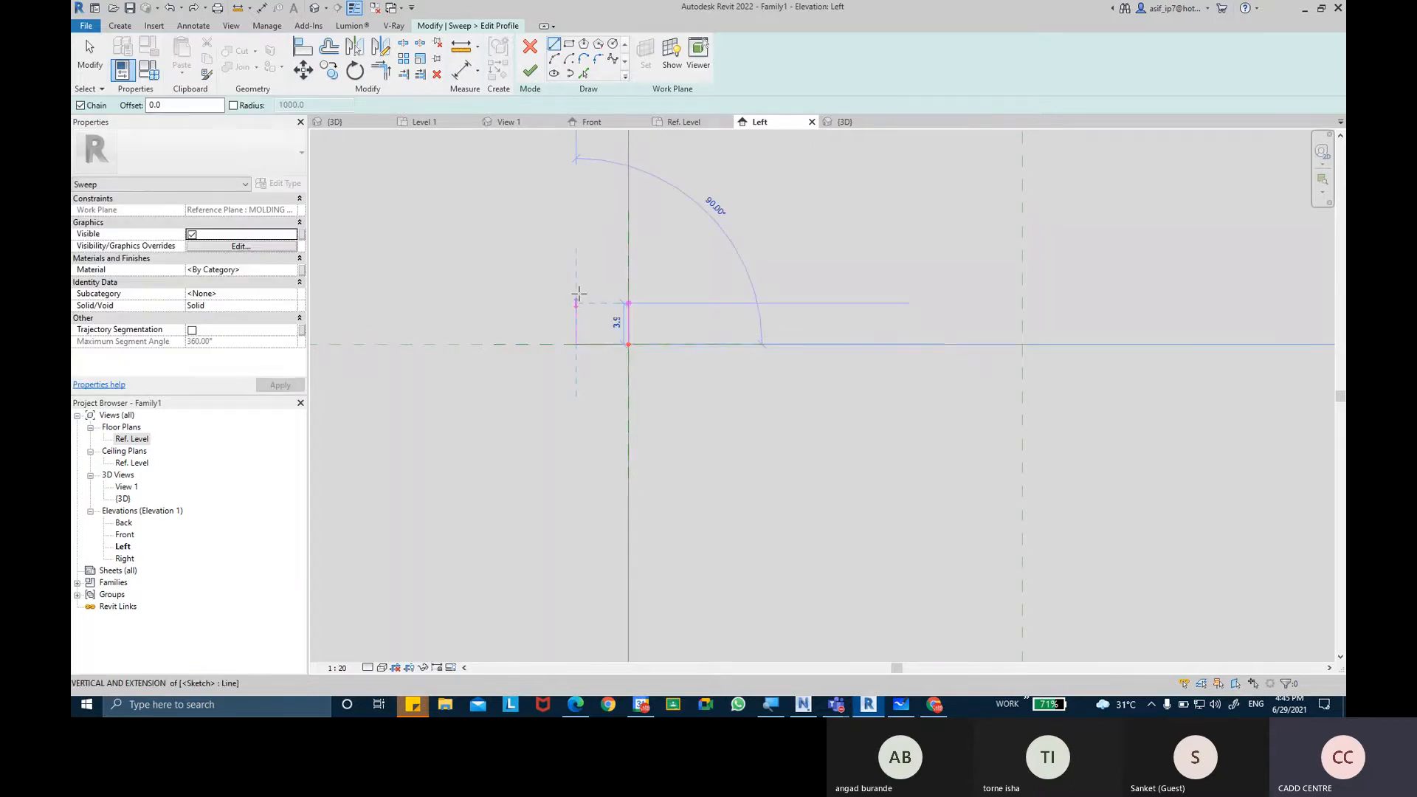
pyautogui.click(576, 303)
pyautogui.click(592, 303)
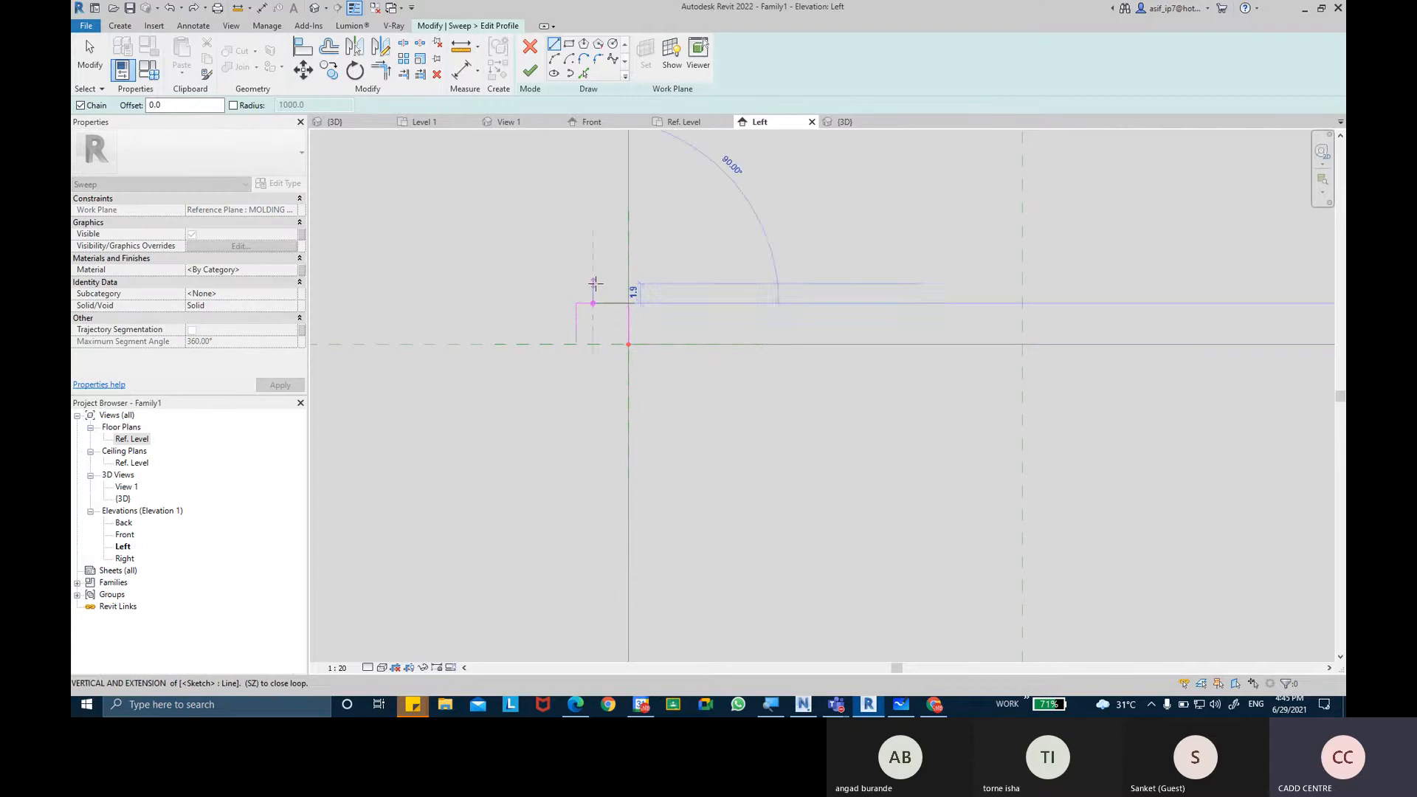
pyautogui.click(593, 284)
pyautogui.click(613, 283)
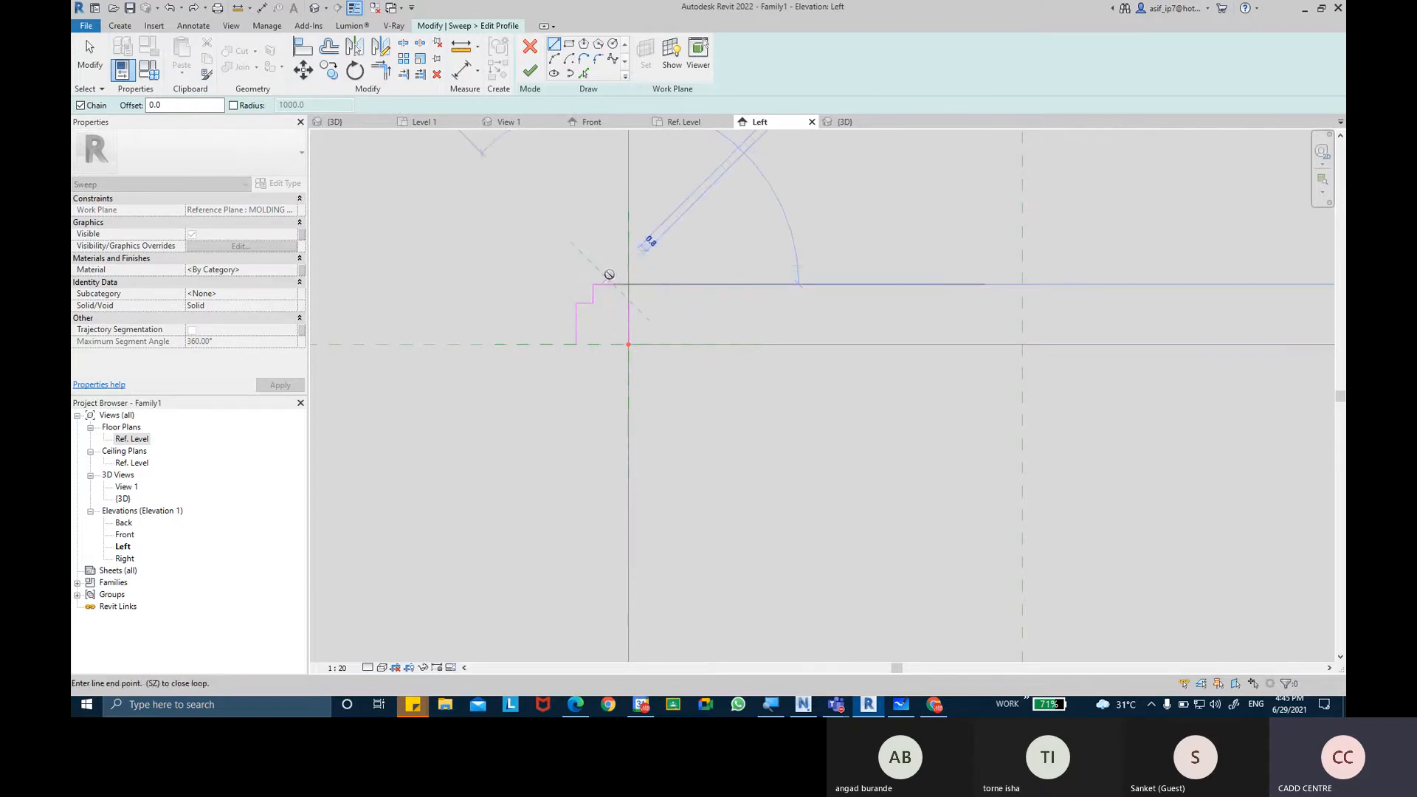
pyautogui.click(612, 267)
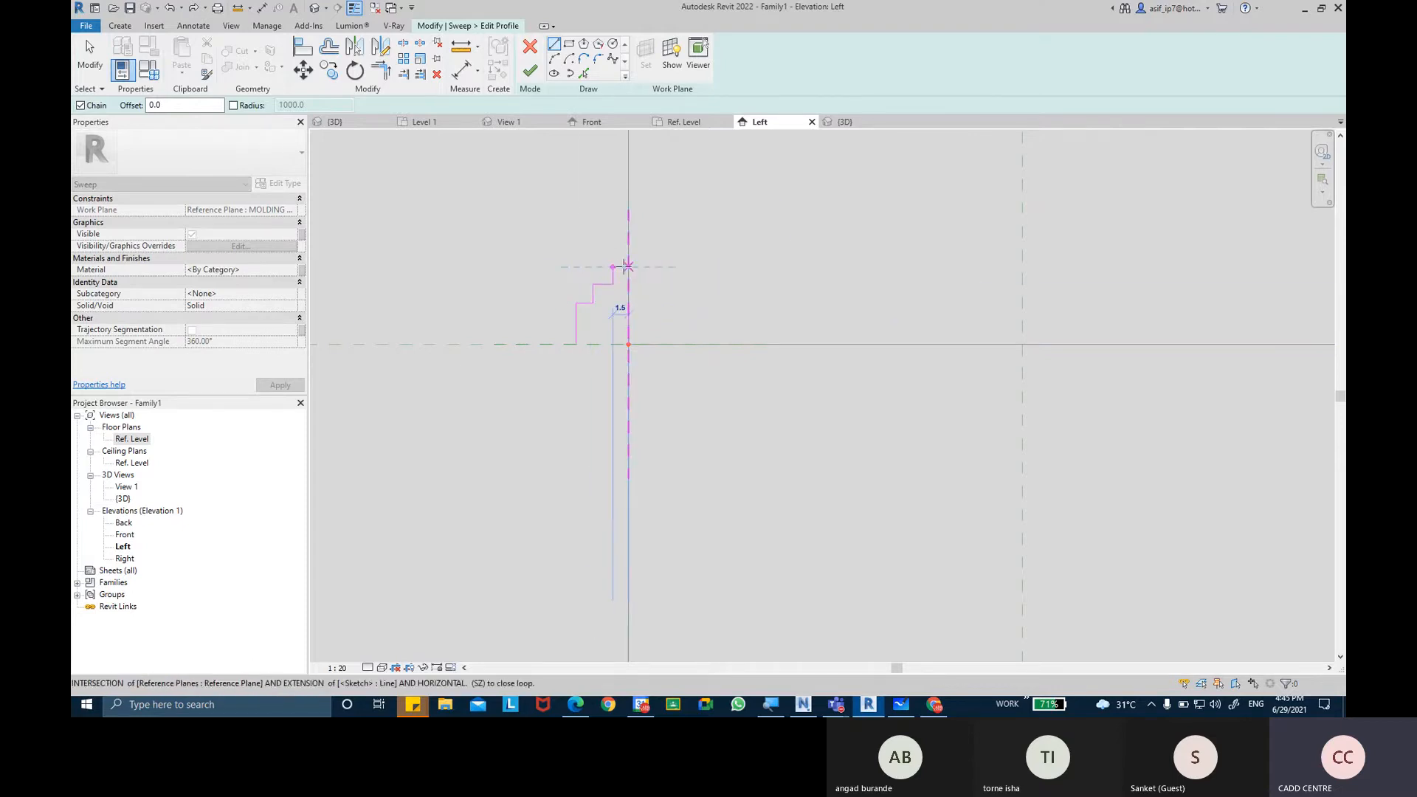
pyautogui.click(628, 266)
pyautogui.click(628, 344)
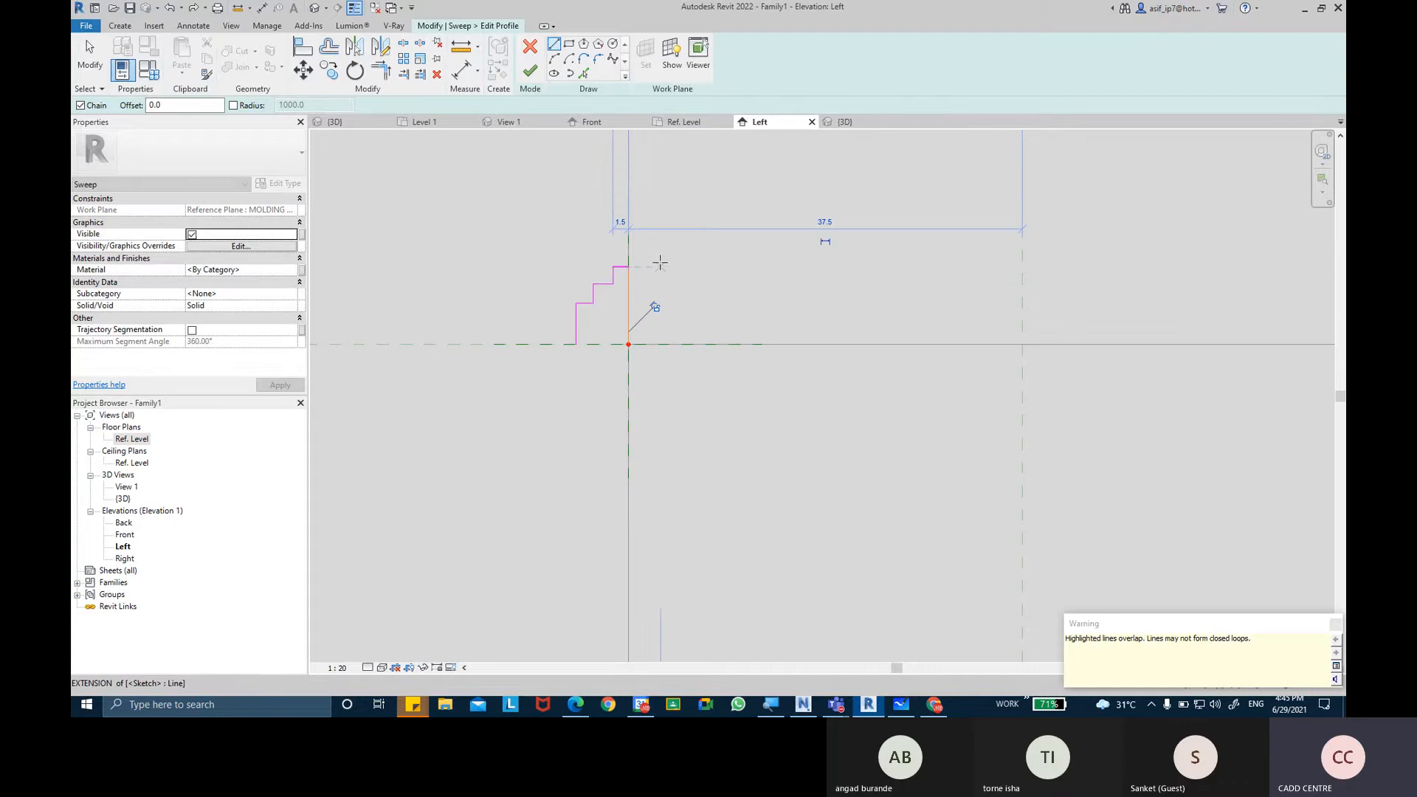
# Delete the overlapping full-height vertical line and extend the remaining short vertical line up to the top step.
pyautogui.press('Escape')
pyautogui.press('Escape')
pyautogui.click(630, 289)
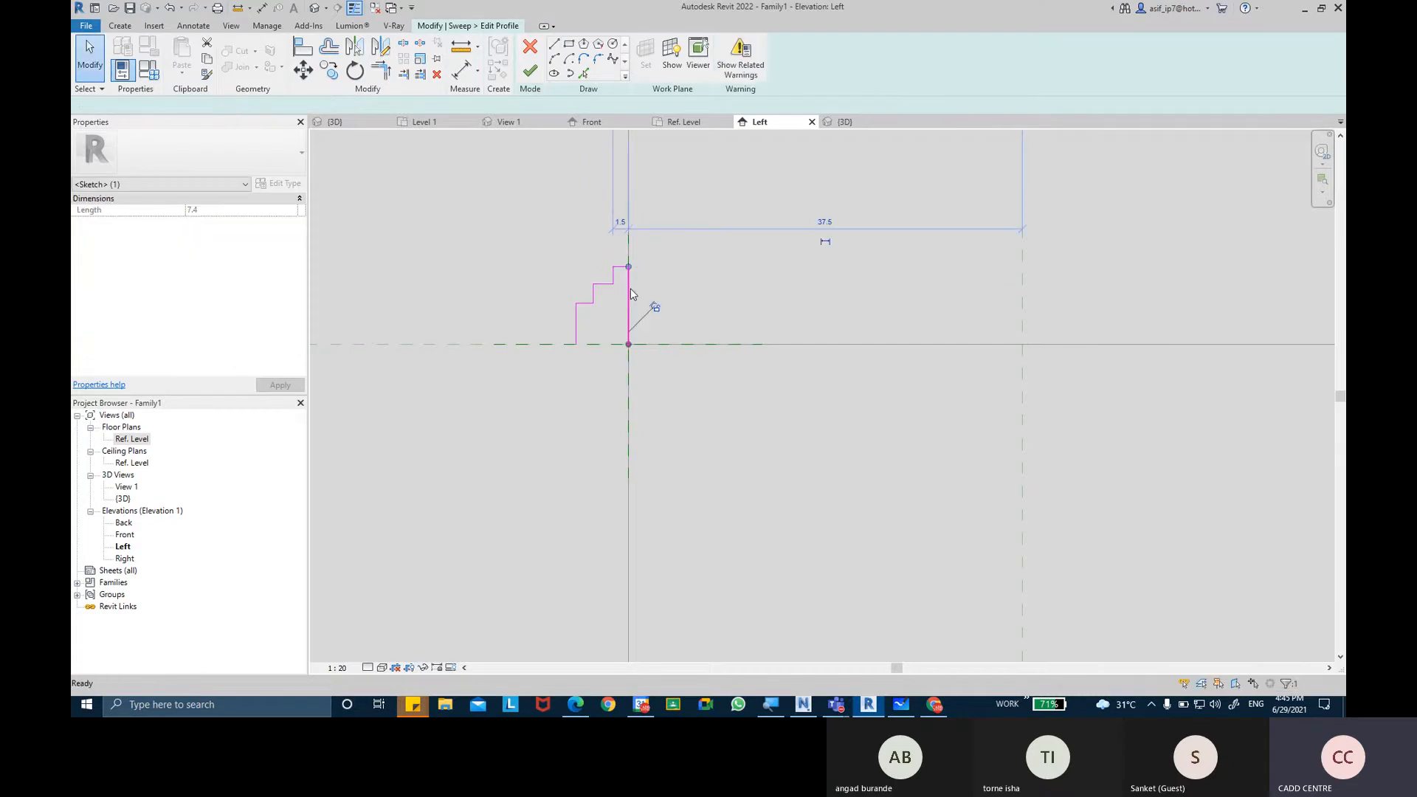
pyautogui.press('Delete')
pyautogui.scroll(4, 643, 299)
pyautogui.click(628, 318)
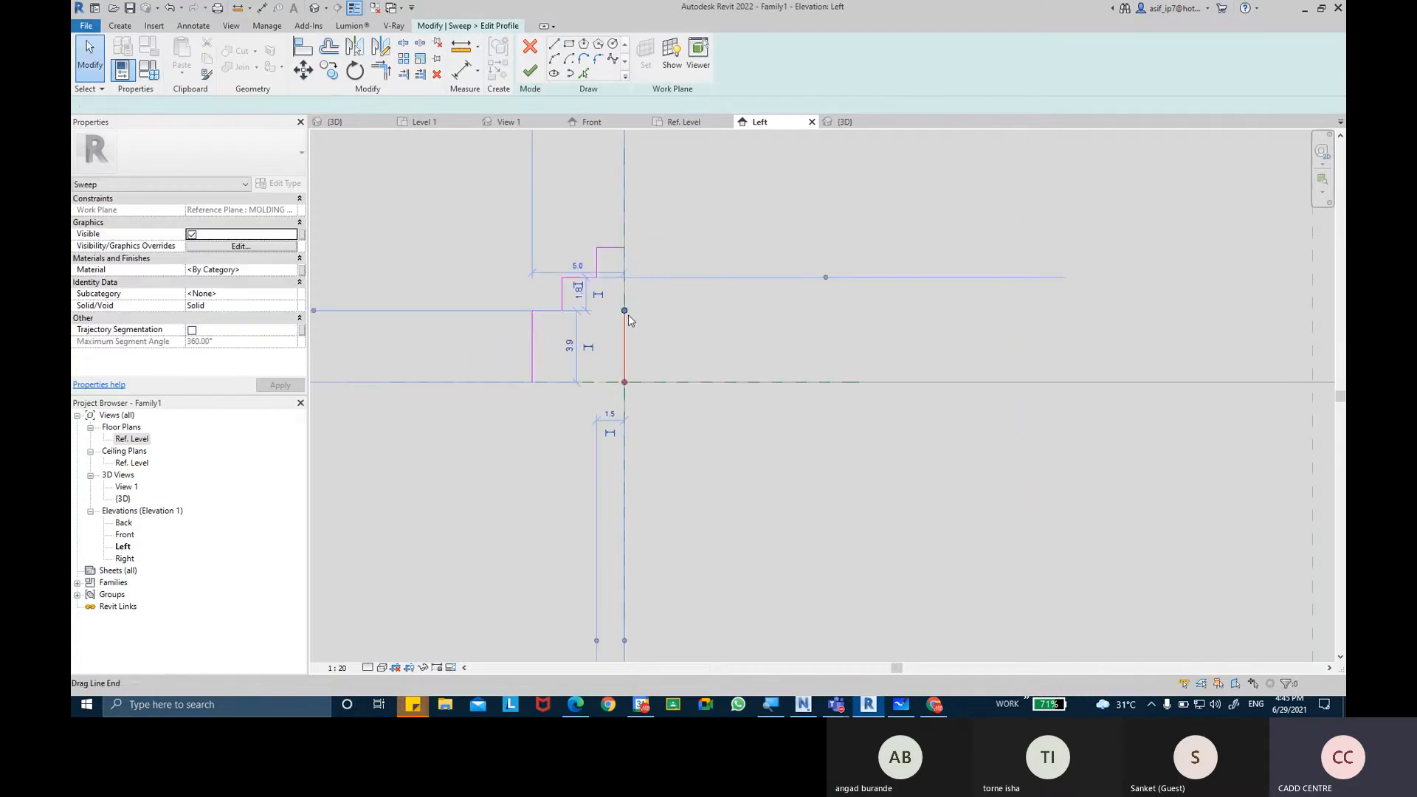
pyautogui.moveTo(626, 312); pyautogui.dragTo(625, 248)
pyautogui.click(673, 295)
pyautogui.moveTo(681, 294); pyautogui.dragTo(729, 296, button='middle')
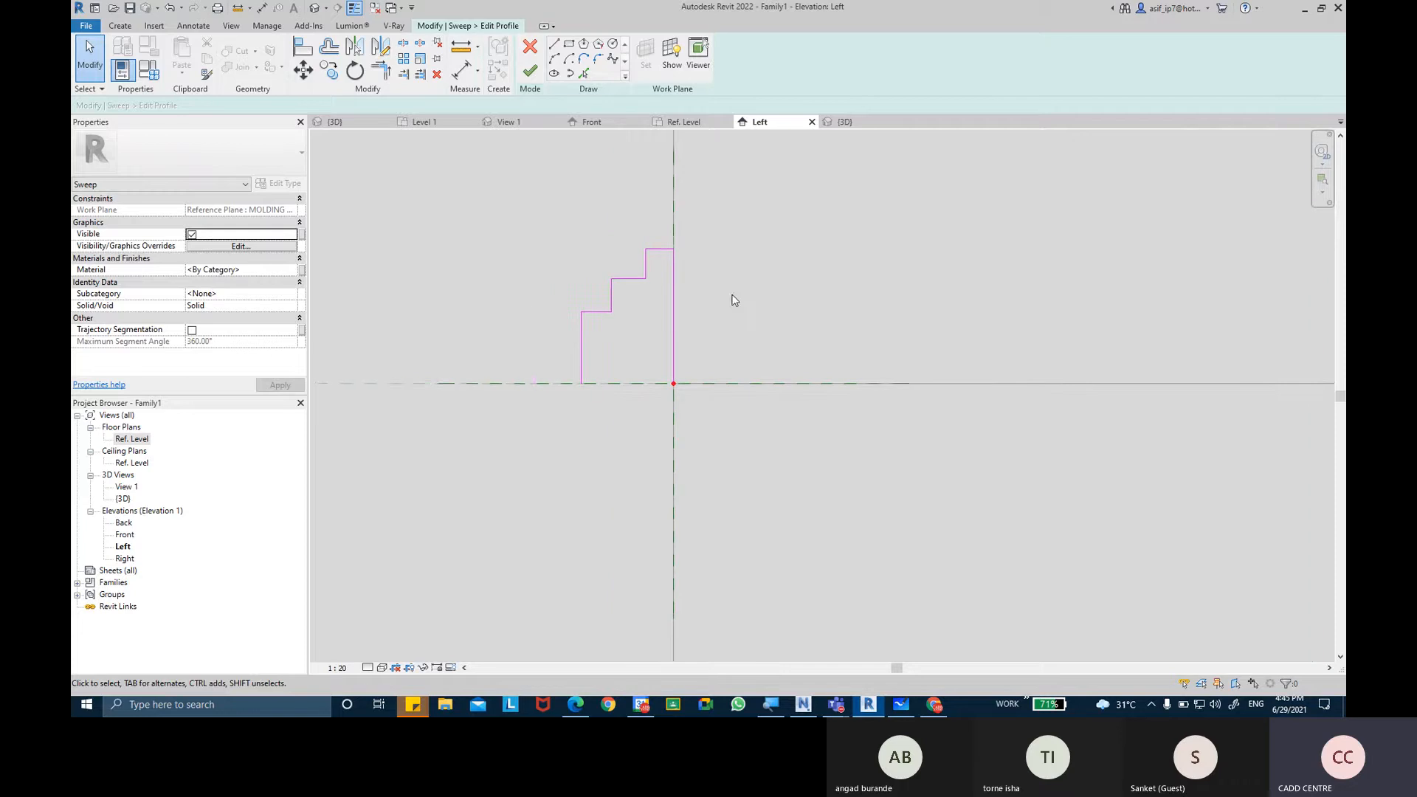
# Fillet the outer corner of the profile's lowest step with a radius of about 0.8 mm.
pyautogui.scroll(4, 708, 273)
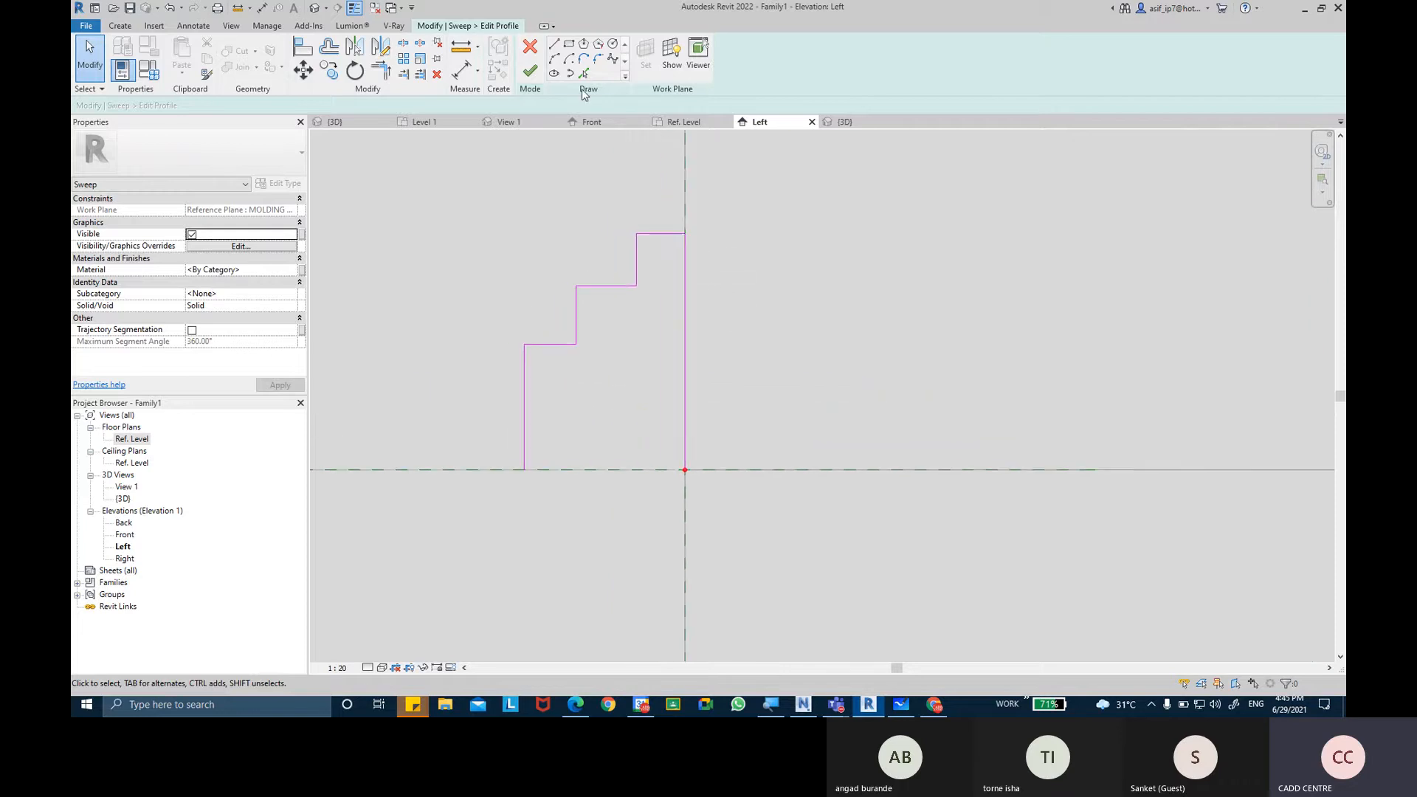
pyautogui.click(597, 59)
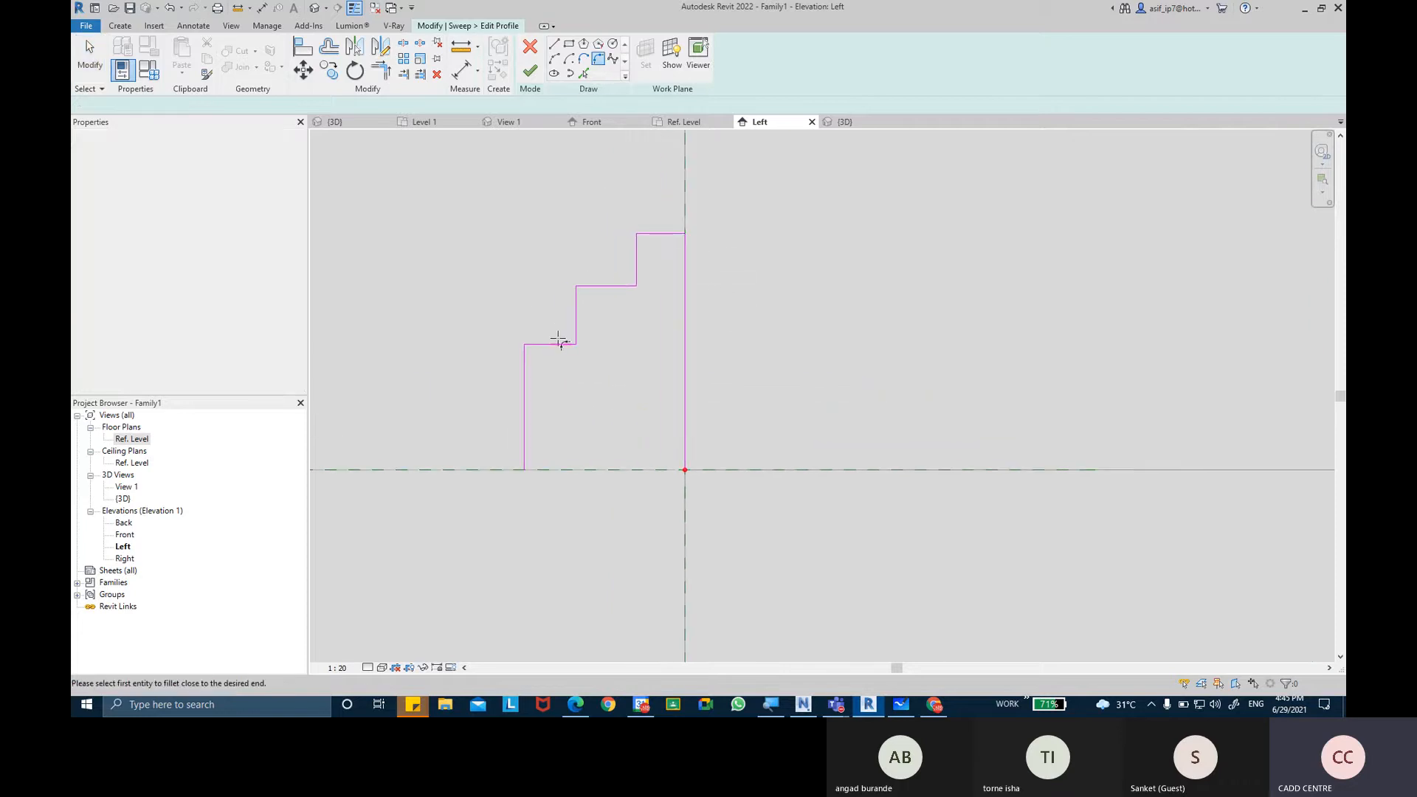
pyautogui.click(524, 373)
pyautogui.click(547, 345)
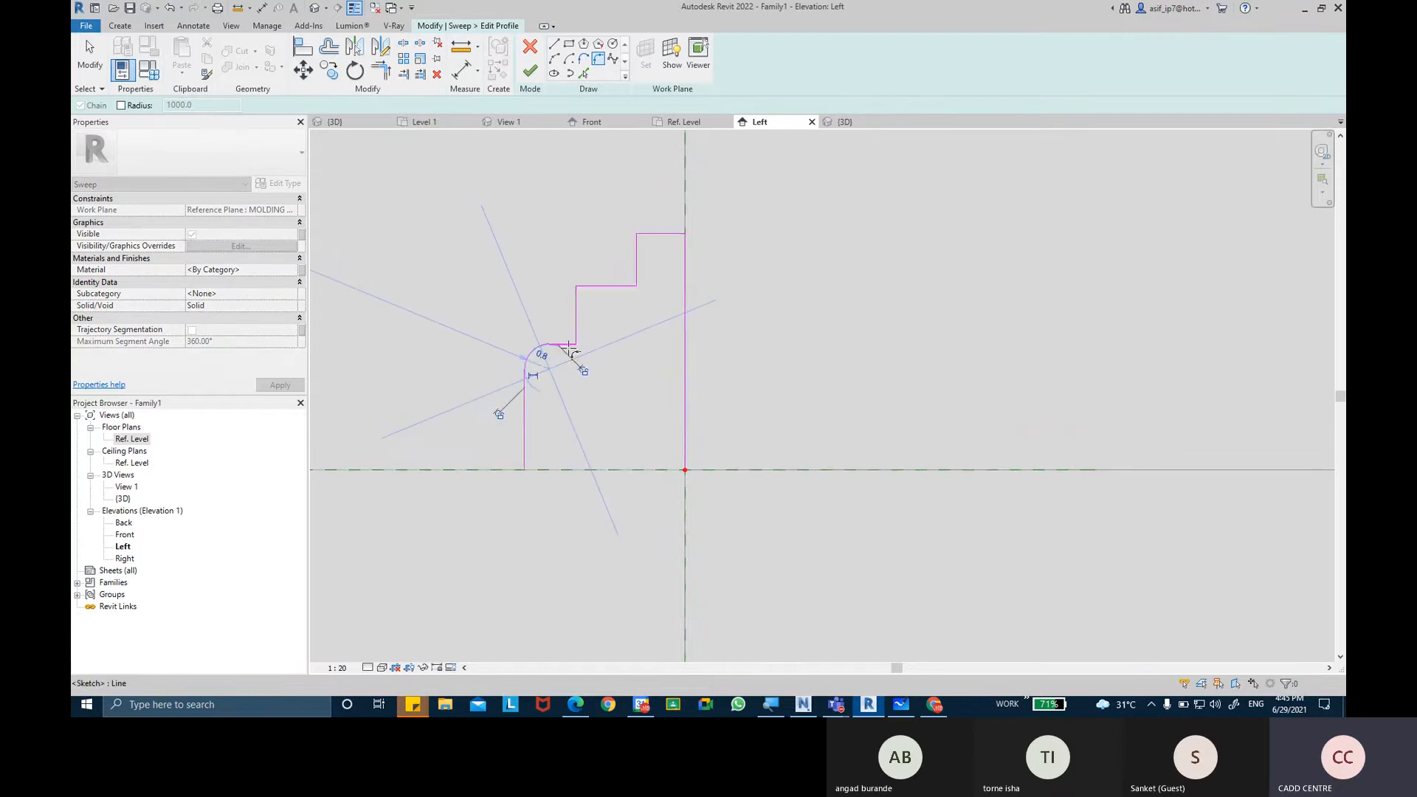
pyautogui.click(565, 350)
pyautogui.scroll(2, 565, 349)
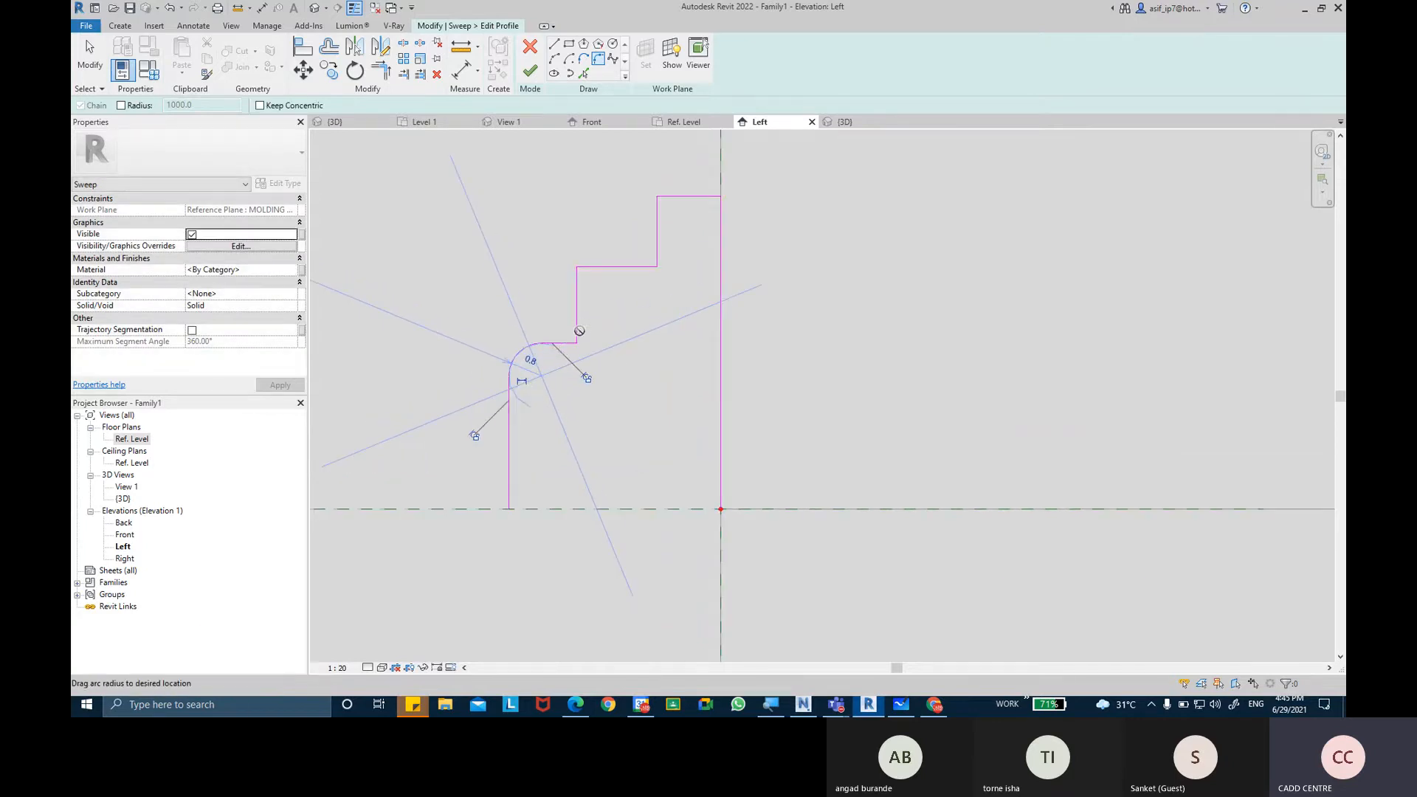
pyautogui.click(577, 330)
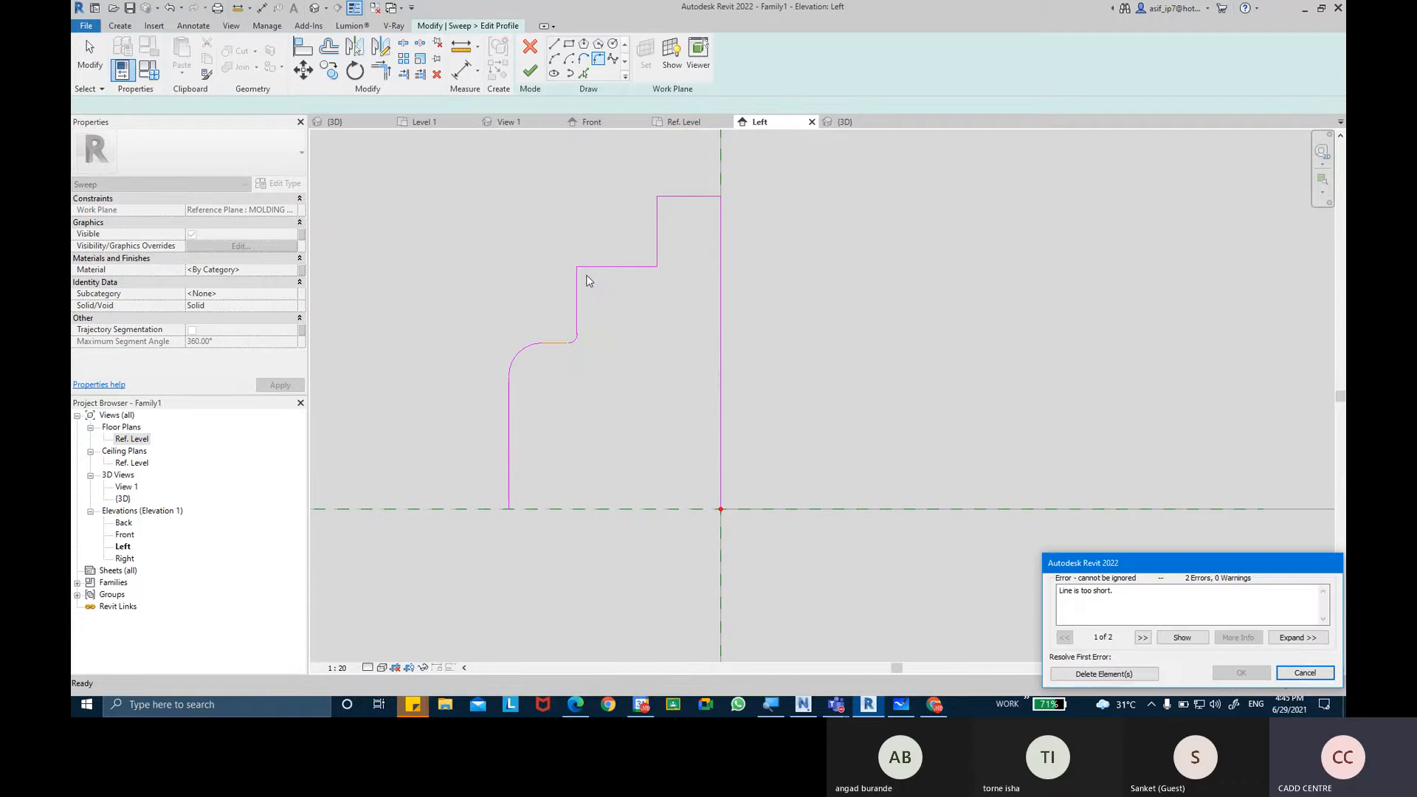
pyautogui.press('Escape')
pyautogui.moveTo(580, 294); pyautogui.dragTo(559, 322, button='middle')
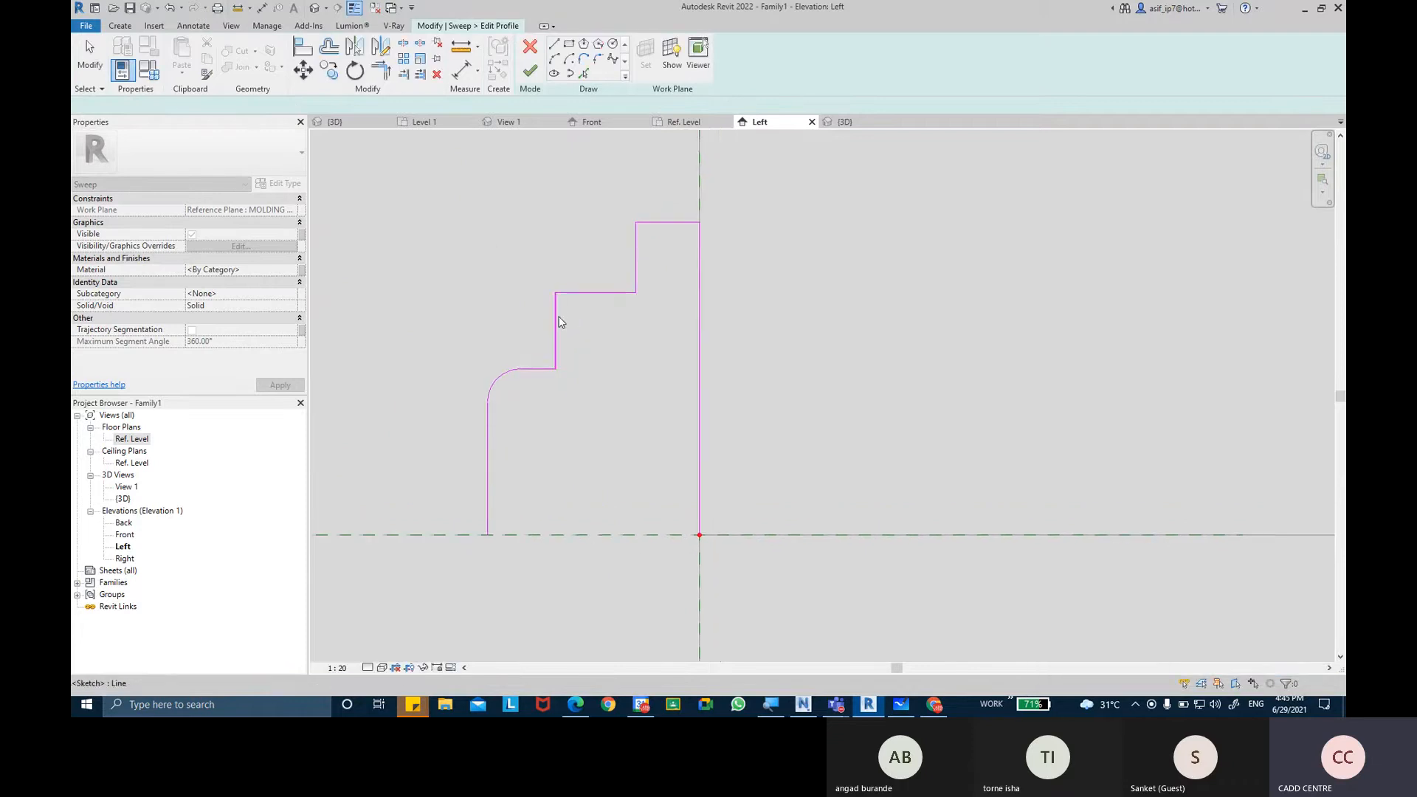
pyautogui.press('Escape')
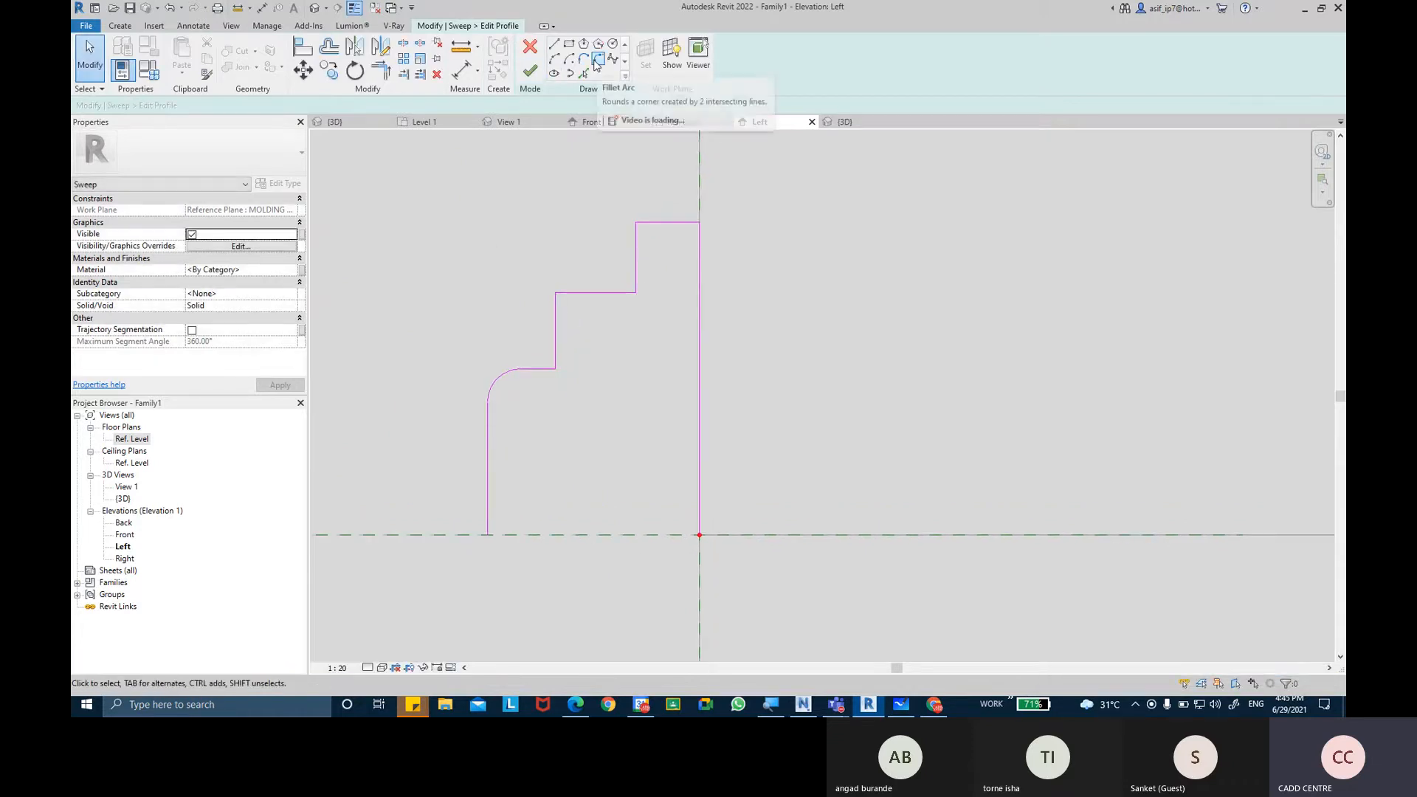
# Fillet the outer corner of the profile's middle step with a radius of about 0.8 mm.
pyautogui.click(597, 61)
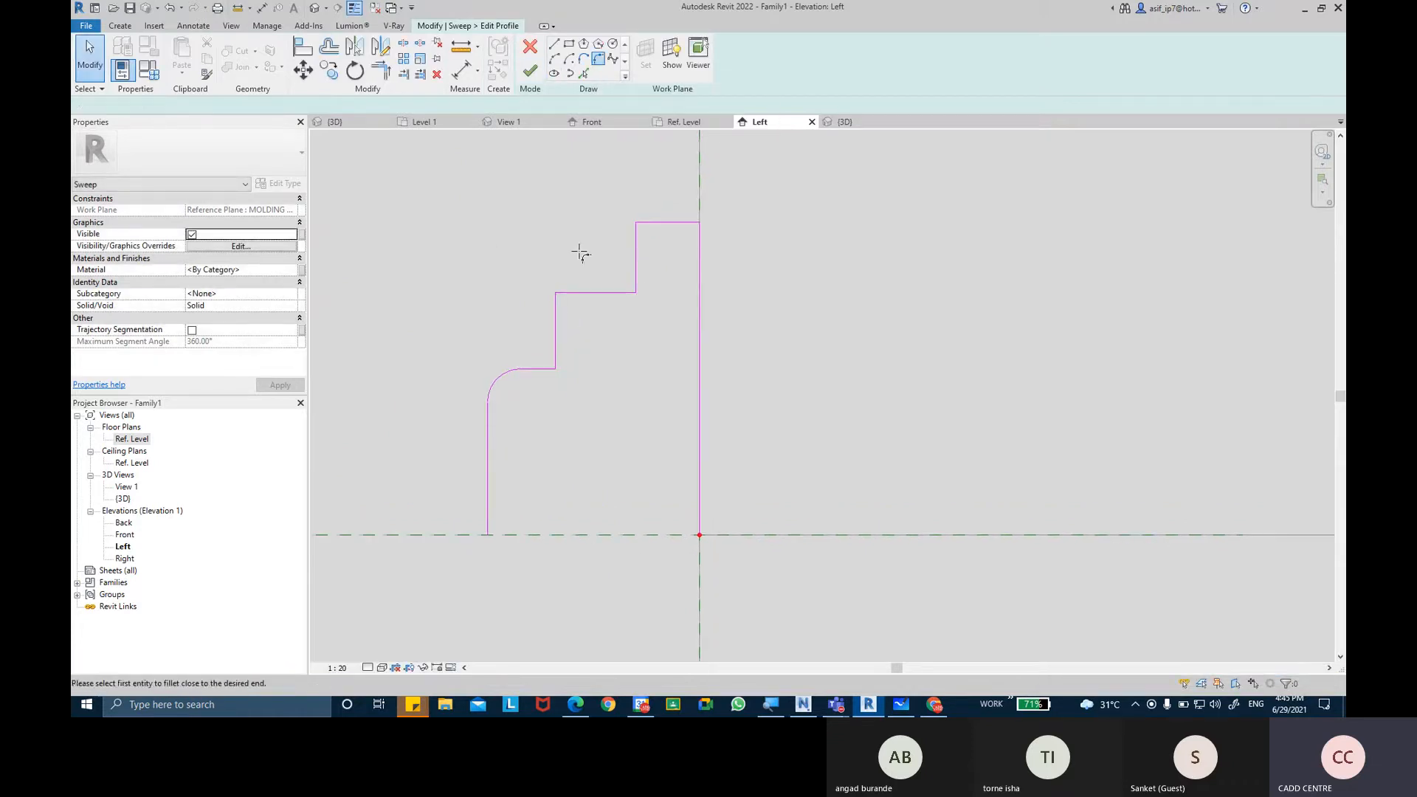
pyautogui.click(557, 314)
pyautogui.click(578, 296)
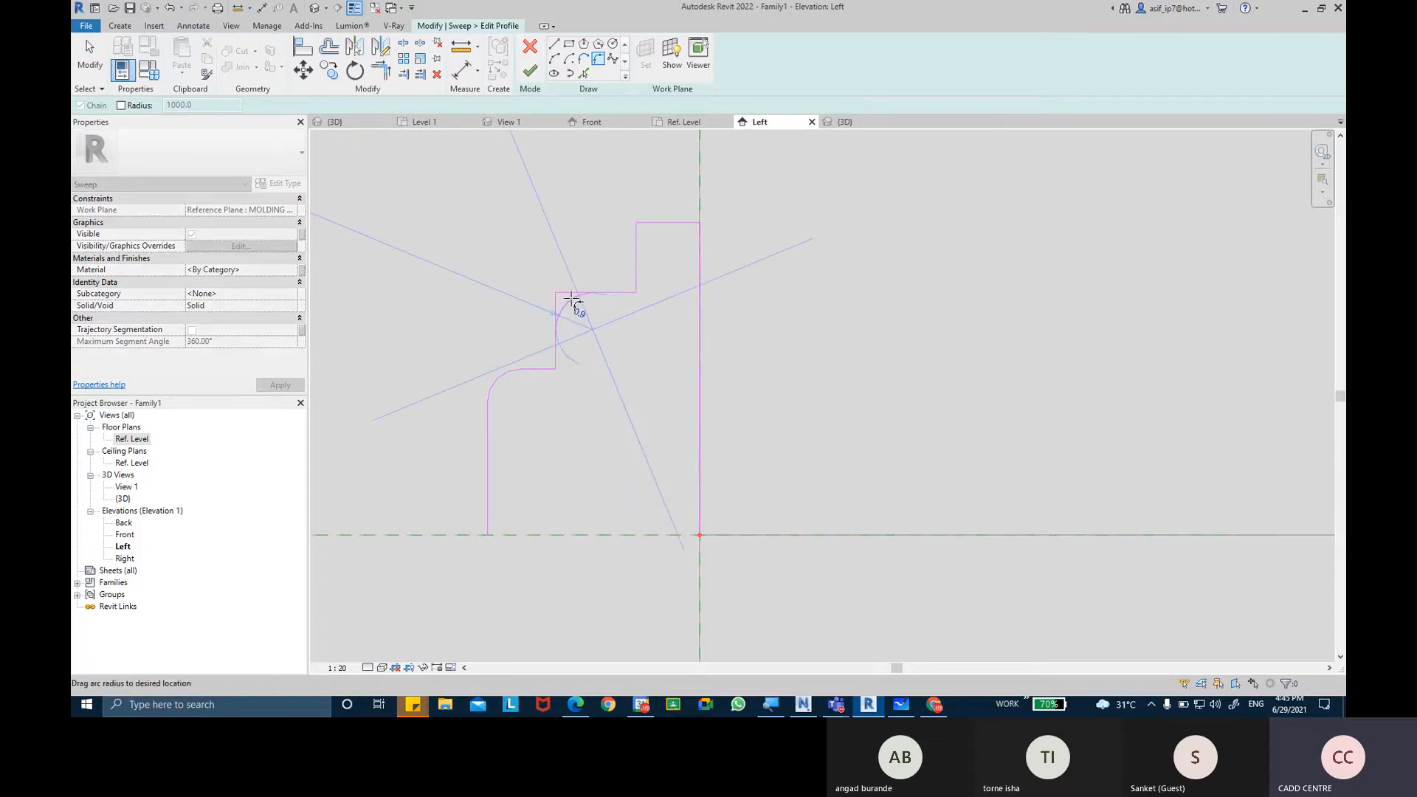
pyautogui.click(568, 303)
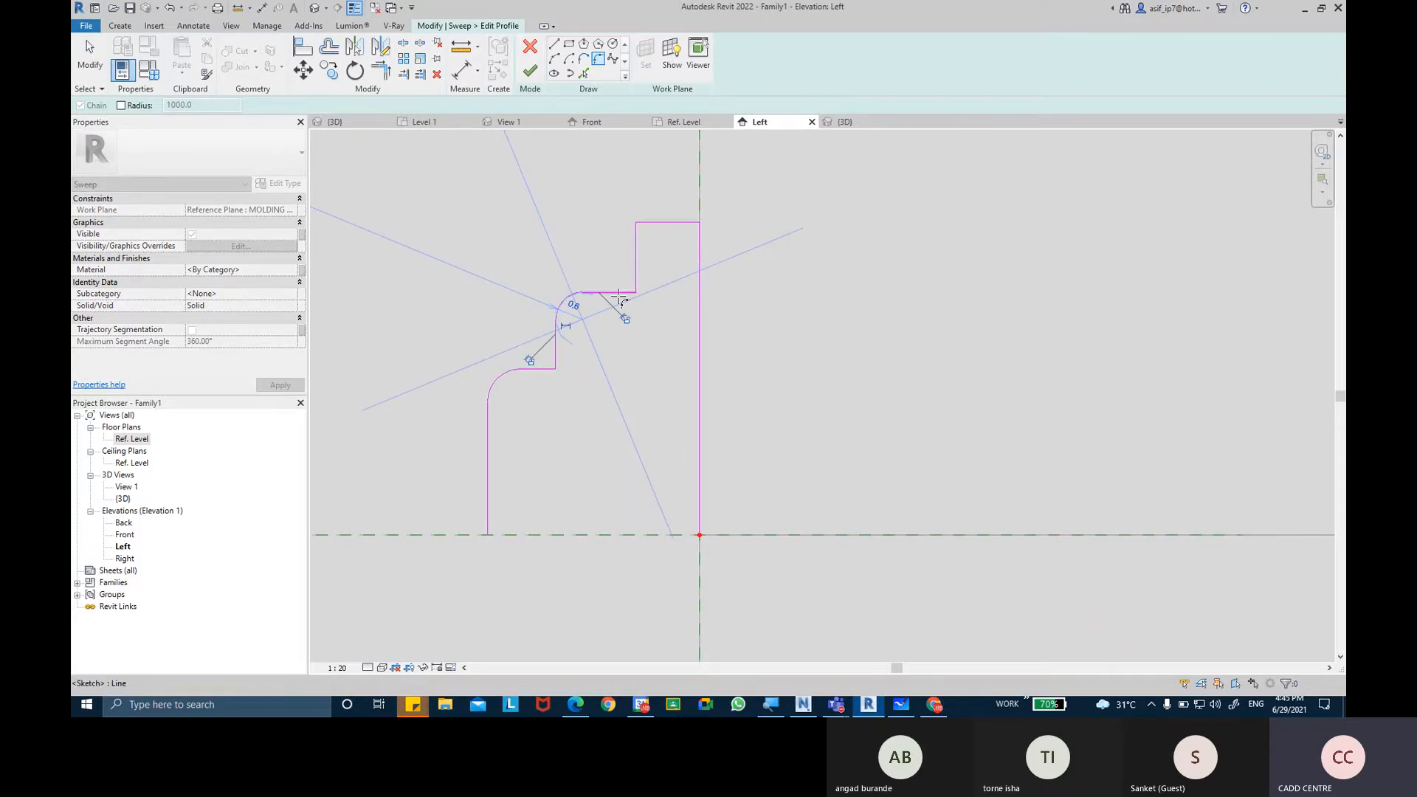
# Try to fillet the top step's outer corner, and delete the flagged arc to resolve the error.
pyautogui.click(636, 258)
pyautogui.click(651, 222)
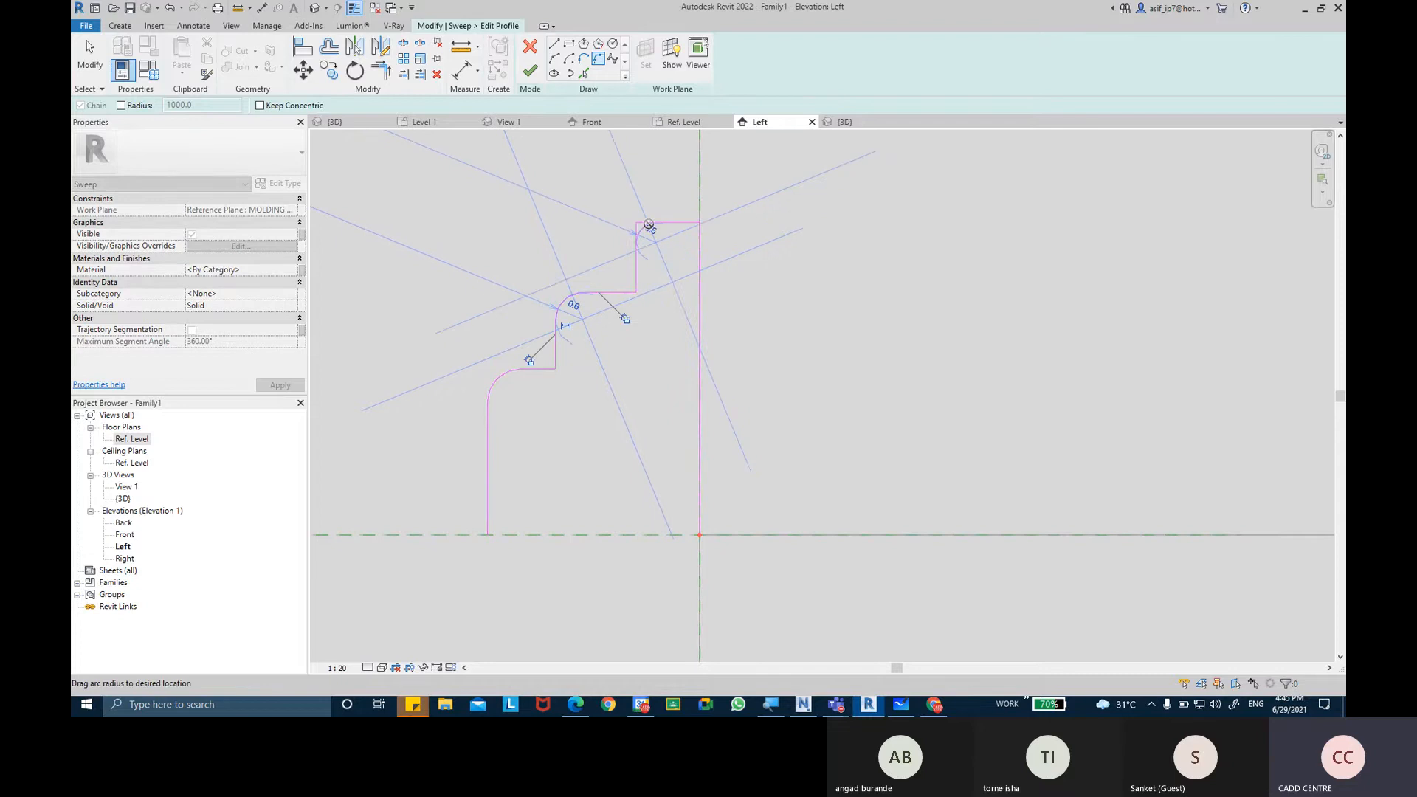
pyautogui.click(649, 227)
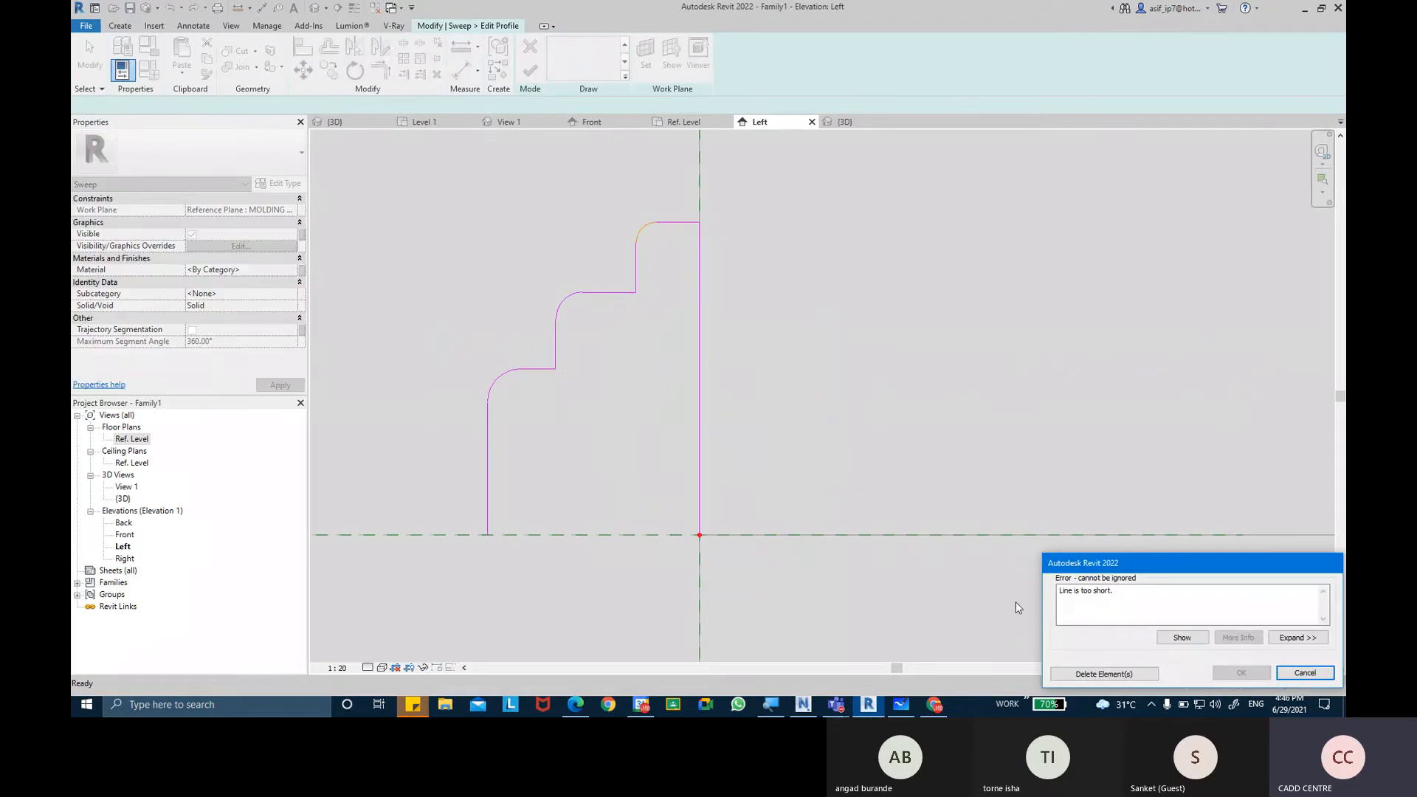
pyautogui.click(1104, 673)
pyautogui.press('Escape')
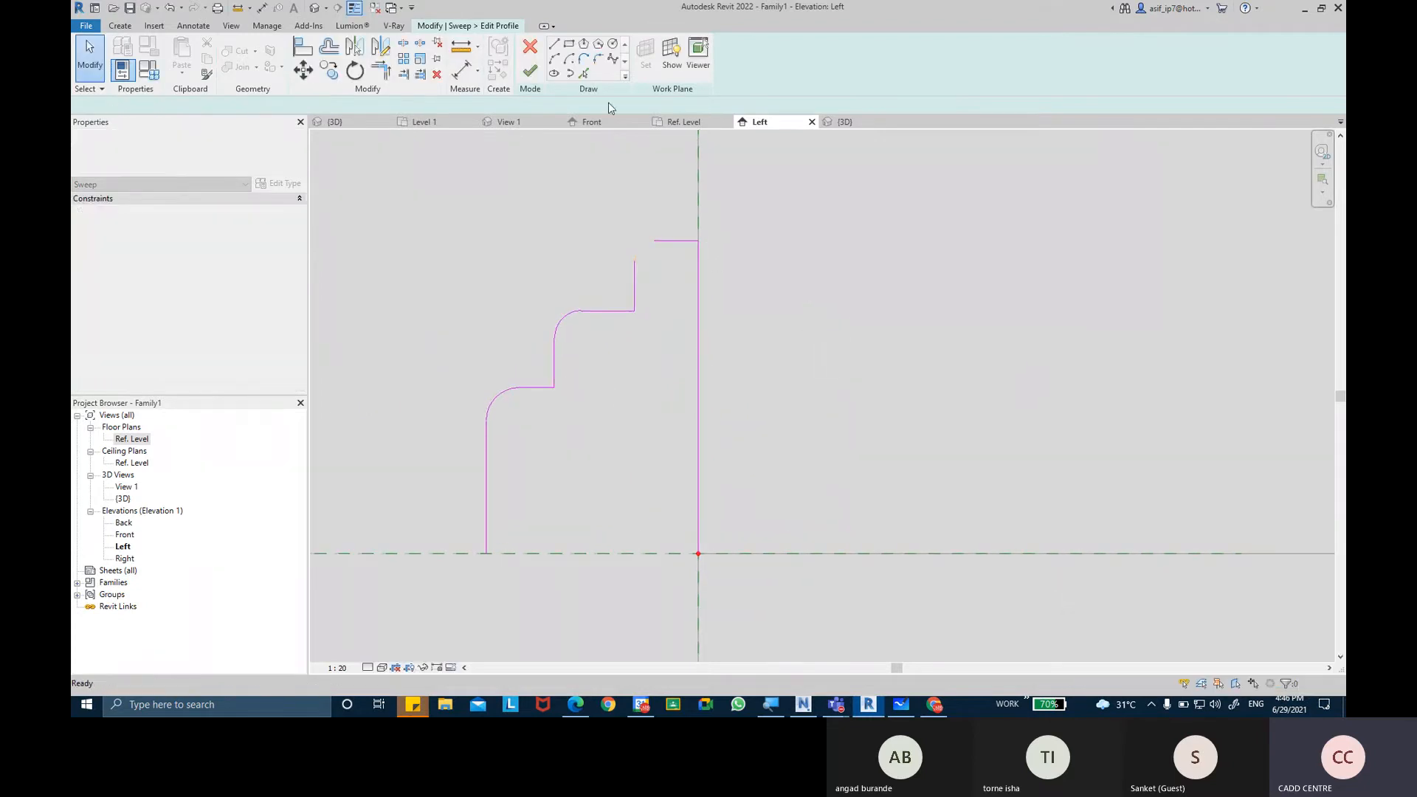
pyautogui.click(598, 58)
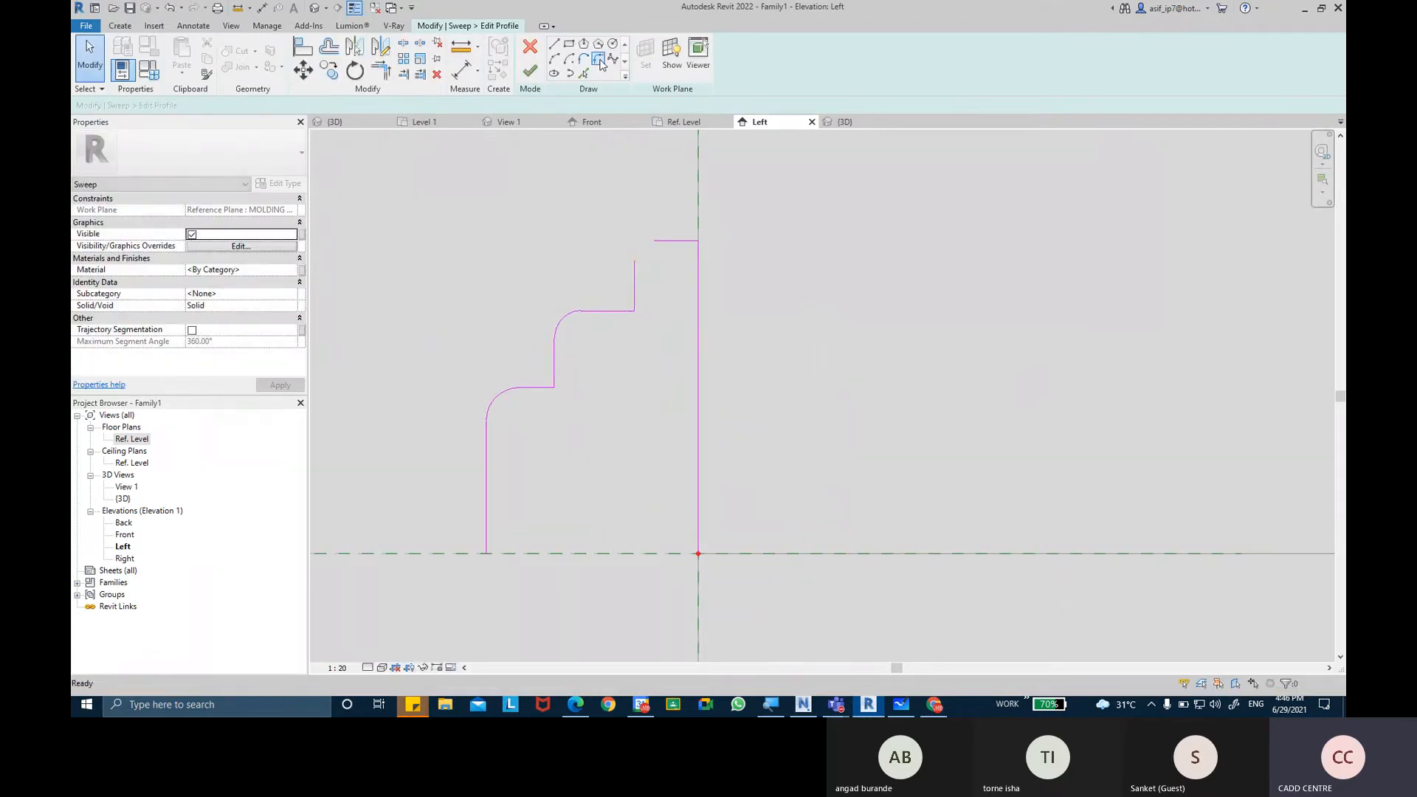
pyautogui.click(650, 256)
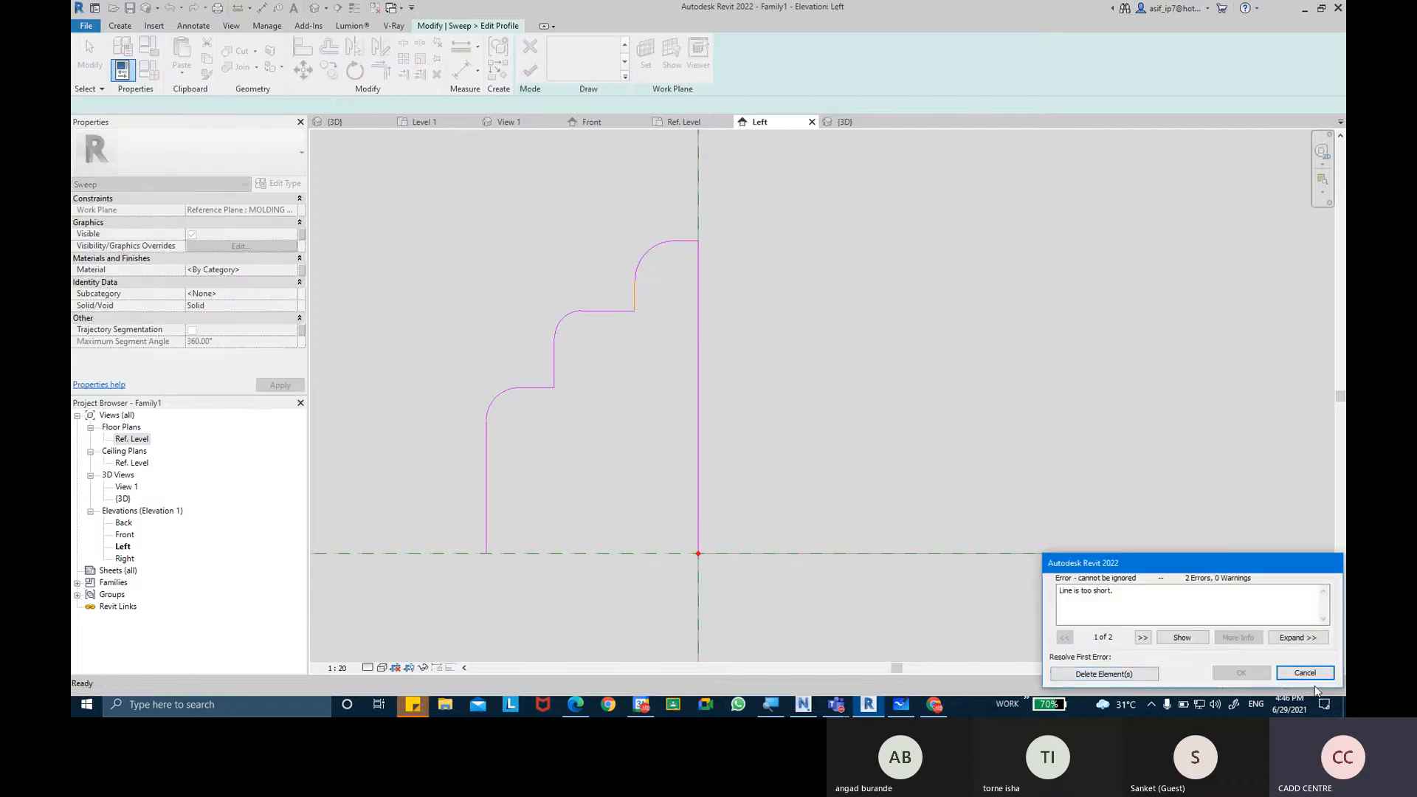
pyautogui.click(1304, 673)
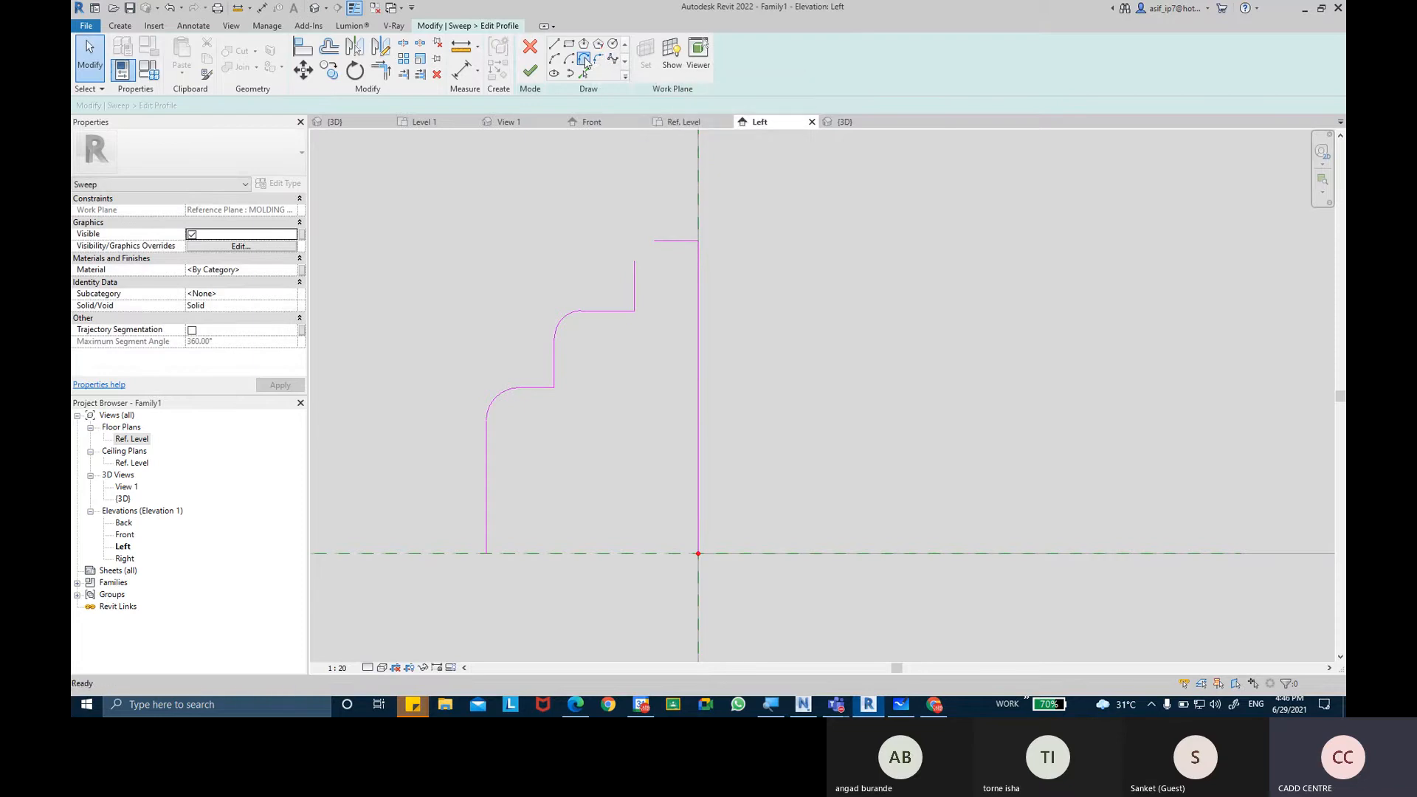
# Try again to fillet the outer corner of the profile's top step.
pyautogui.click(585, 63)
pyautogui.click(634, 260)
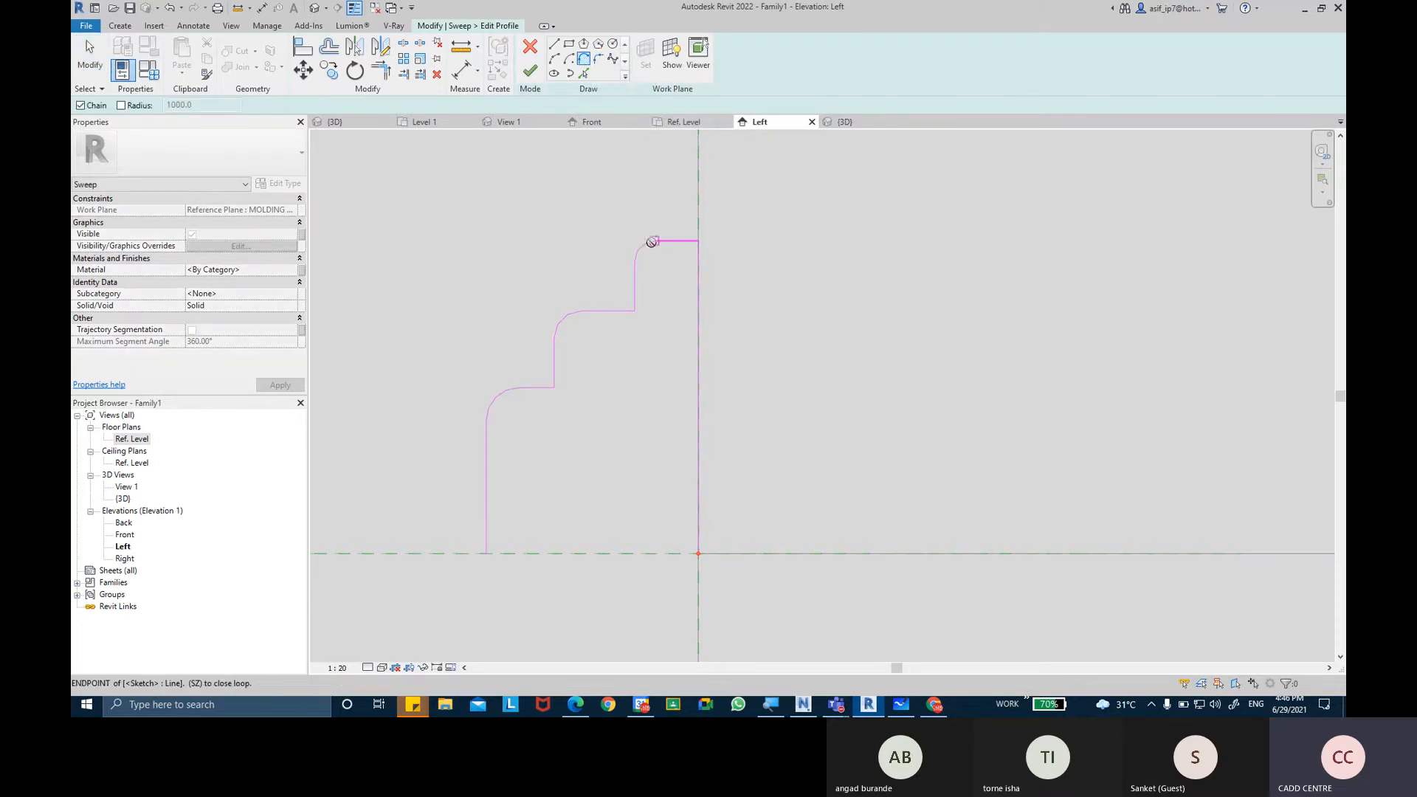
pyautogui.click(651, 242)
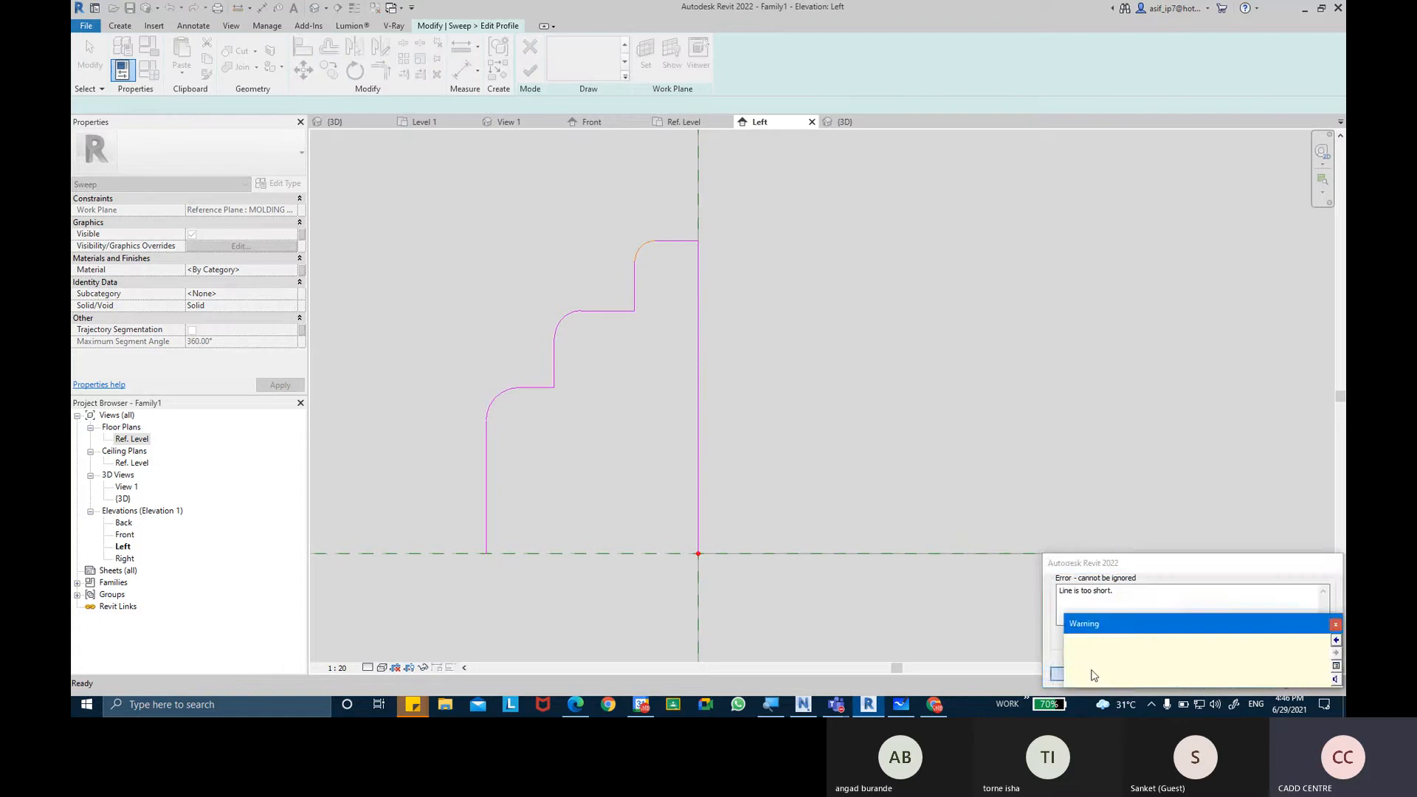
pyautogui.click(1094, 676)
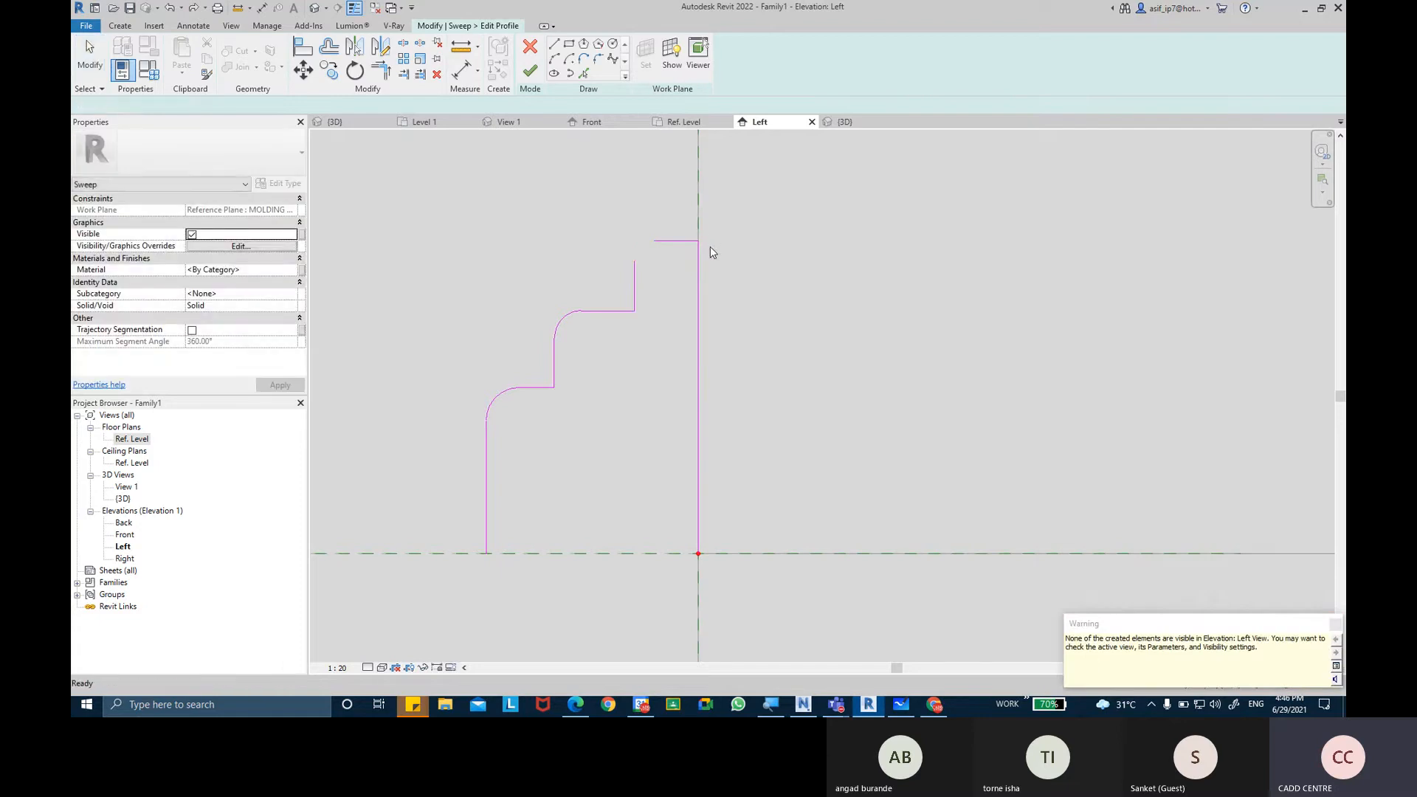
# Restore the top step's square corner by undoing its fillet, and mirror a copy of the whole profile below the horizontal reference plane.
pyautogui.hotkey('ctrl', 'z')
pyautogui.moveTo(682, 281); pyautogui.dragTo(684, 262, button='middle')
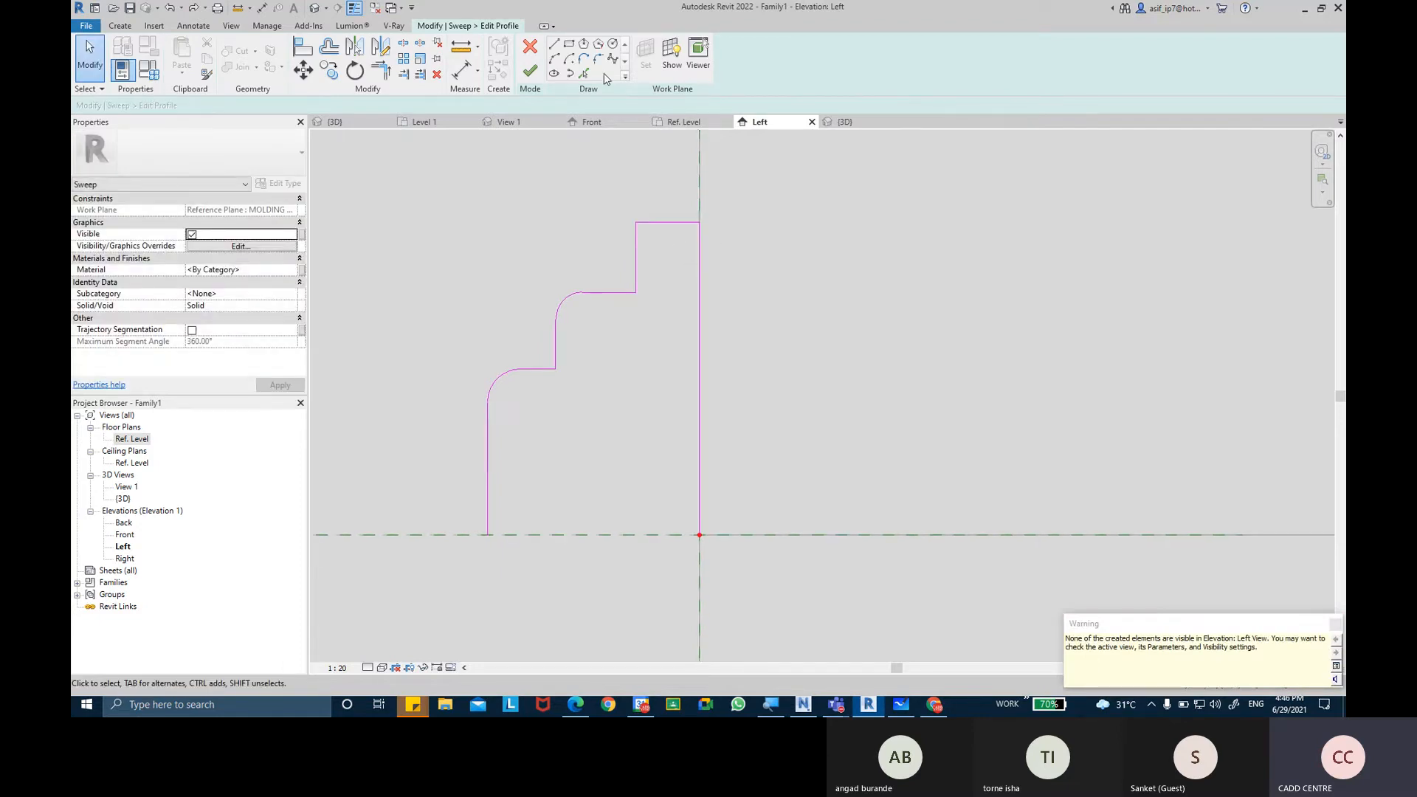
pyautogui.scroll(-5, 638, 280)
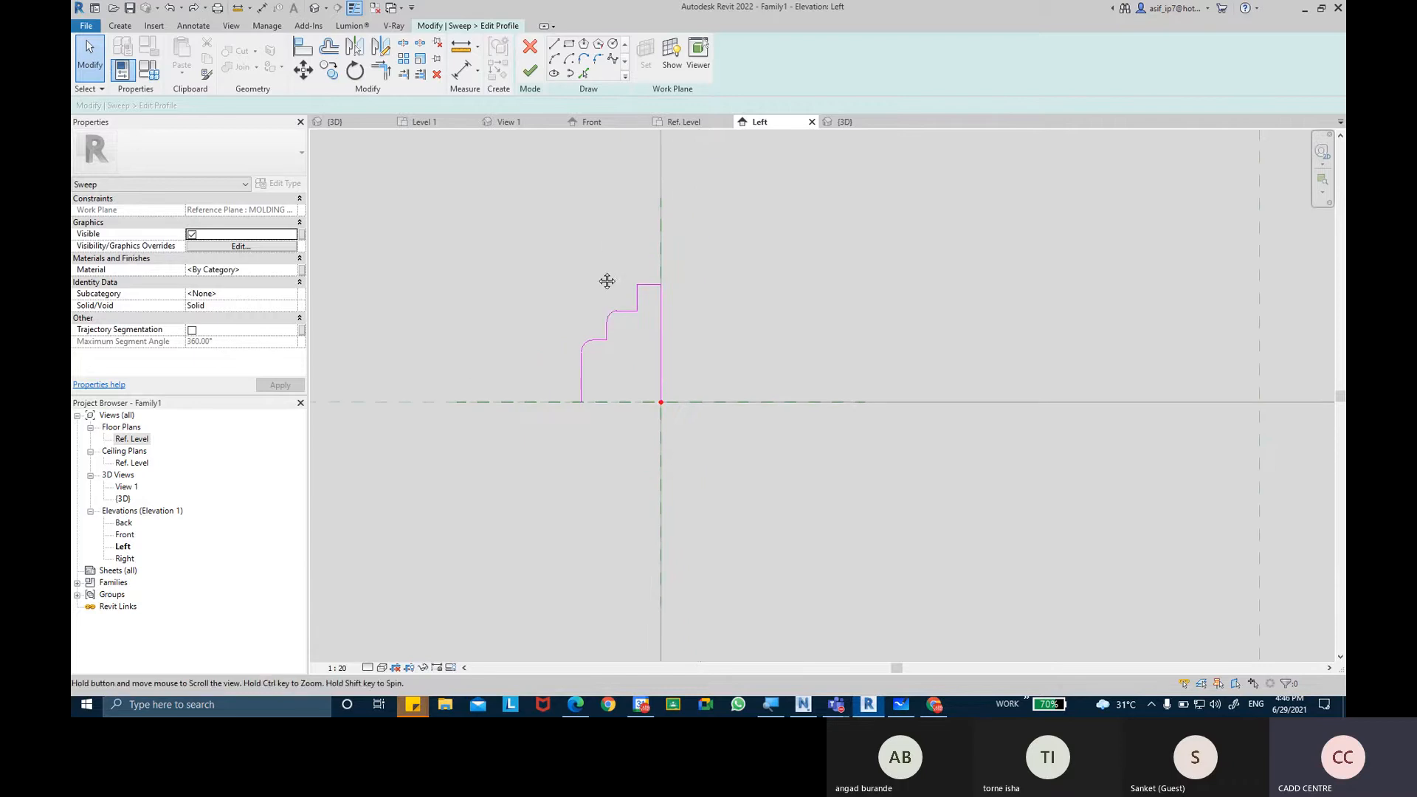
pyautogui.moveTo(556, 238)
pyautogui.mouseDown()
pyautogui.moveTo(676, 434)
pyautogui.moveTo(678, 403)
pyautogui.mouseUp()
pyautogui.click(381, 47)
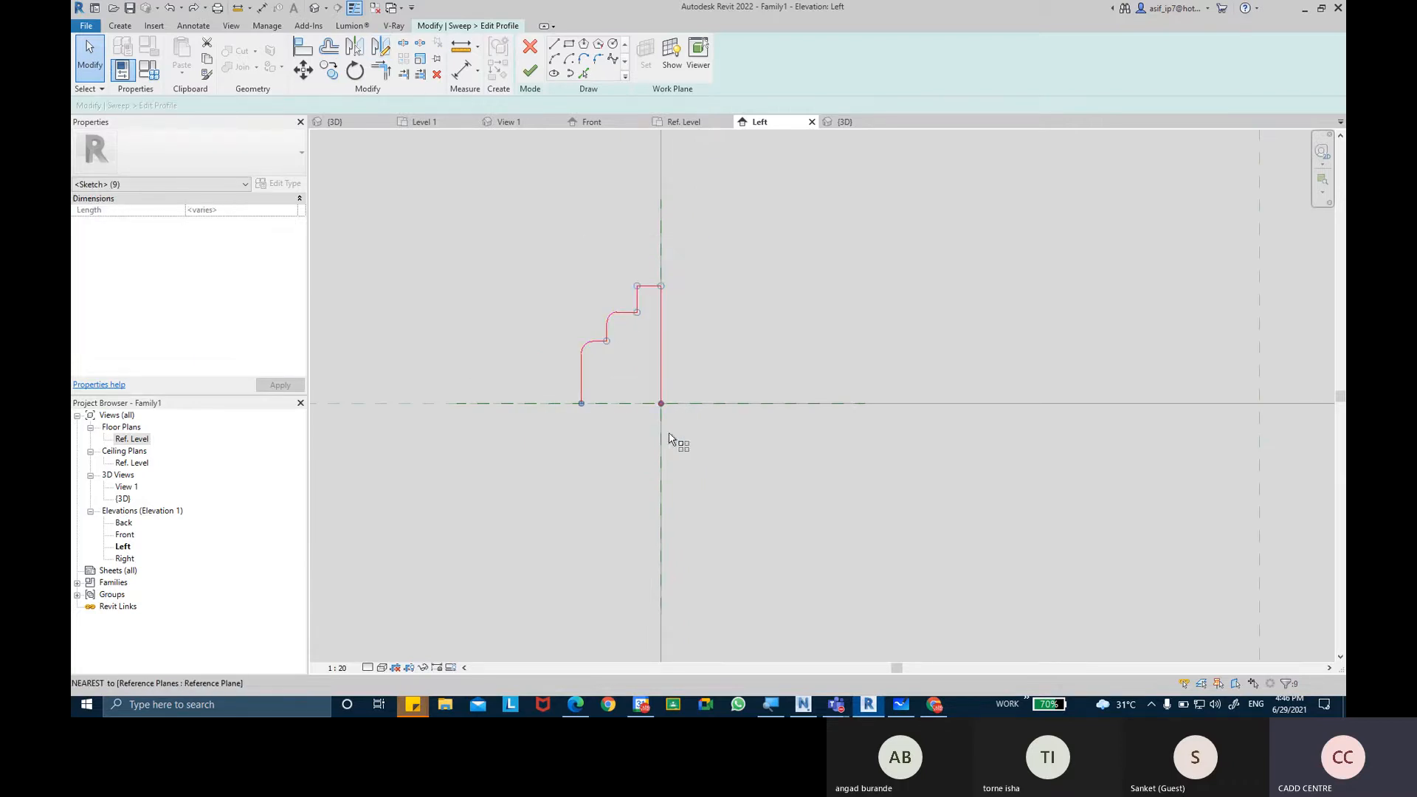
pyautogui.click(661, 403)
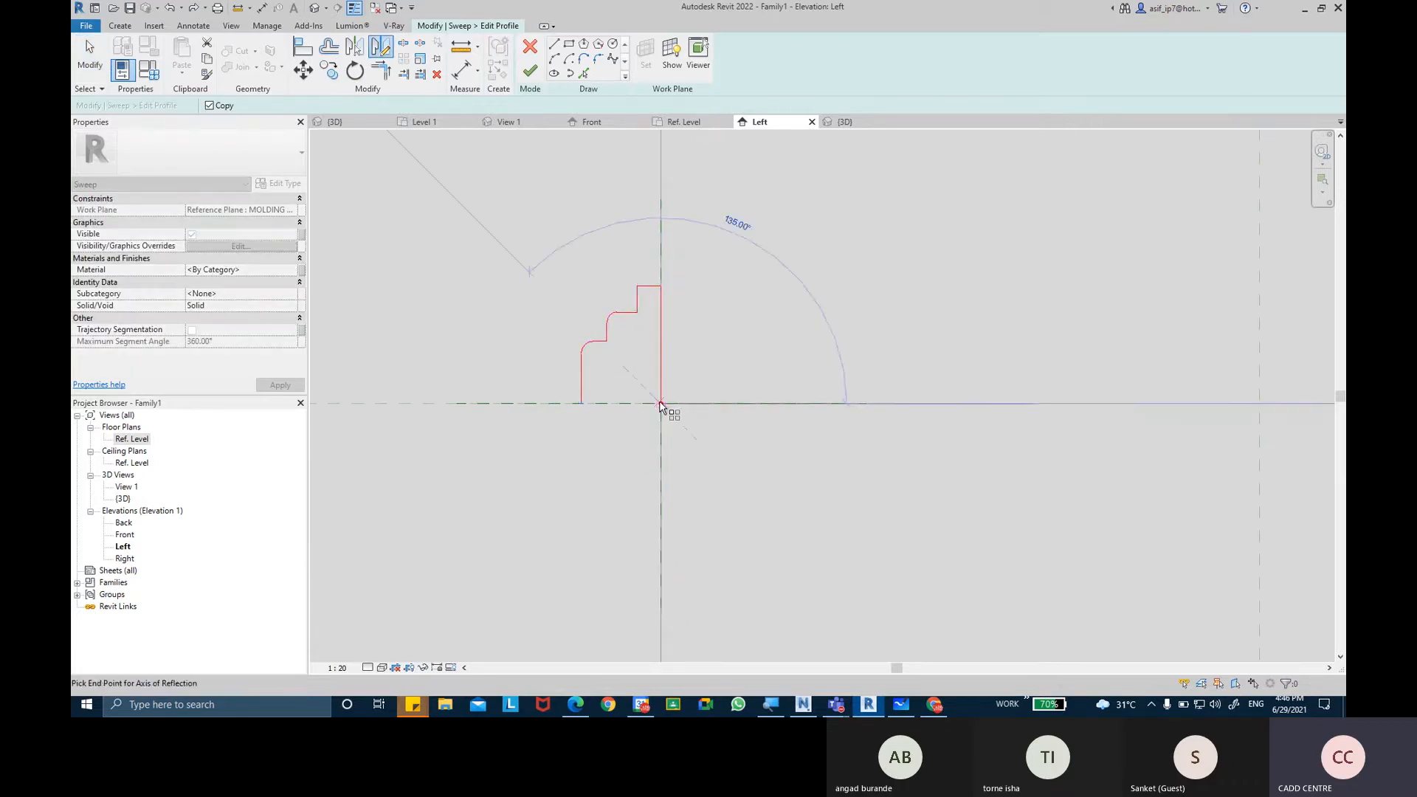
pyautogui.click(617, 465)
pyautogui.scroll(-2, 623, 441)
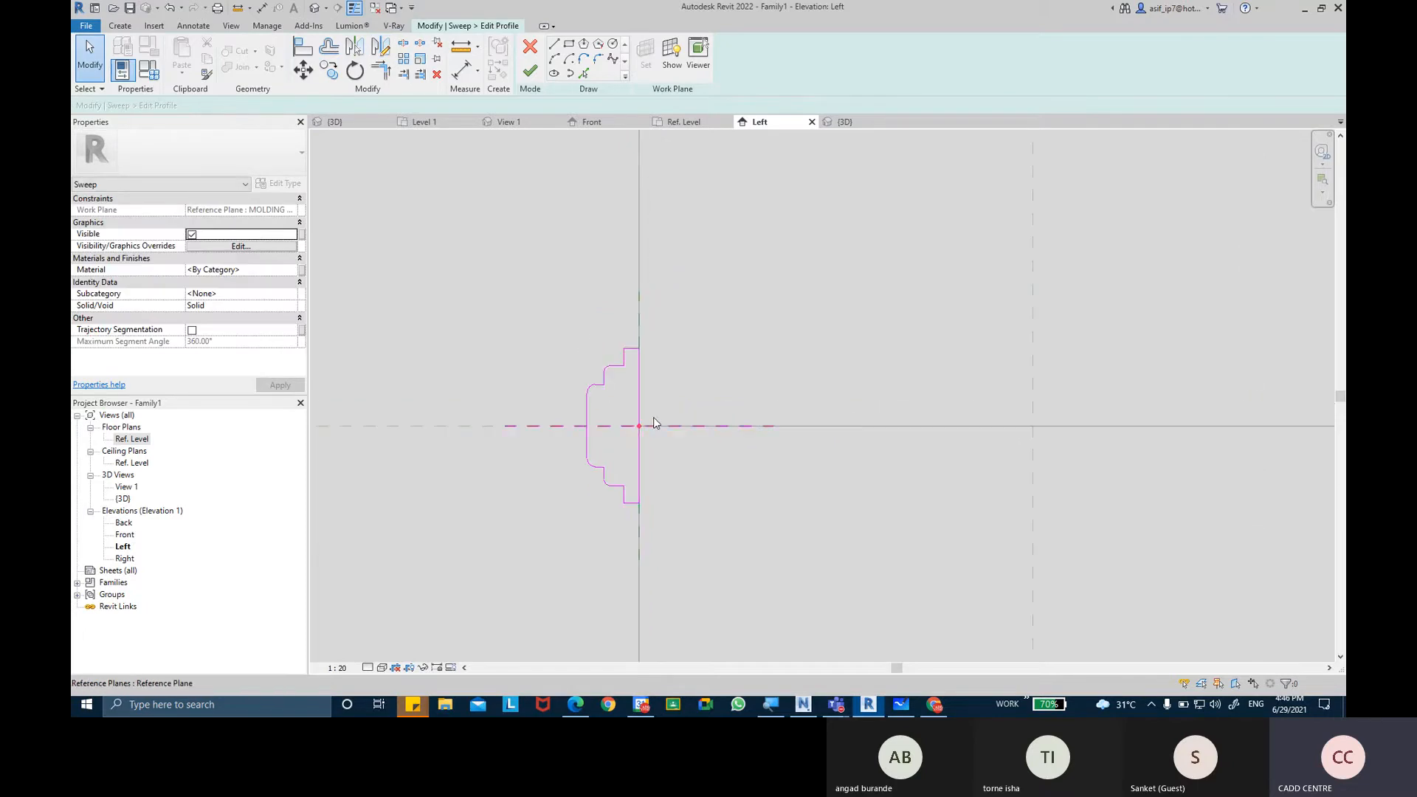
pyautogui.scroll(-3, 696, 392)
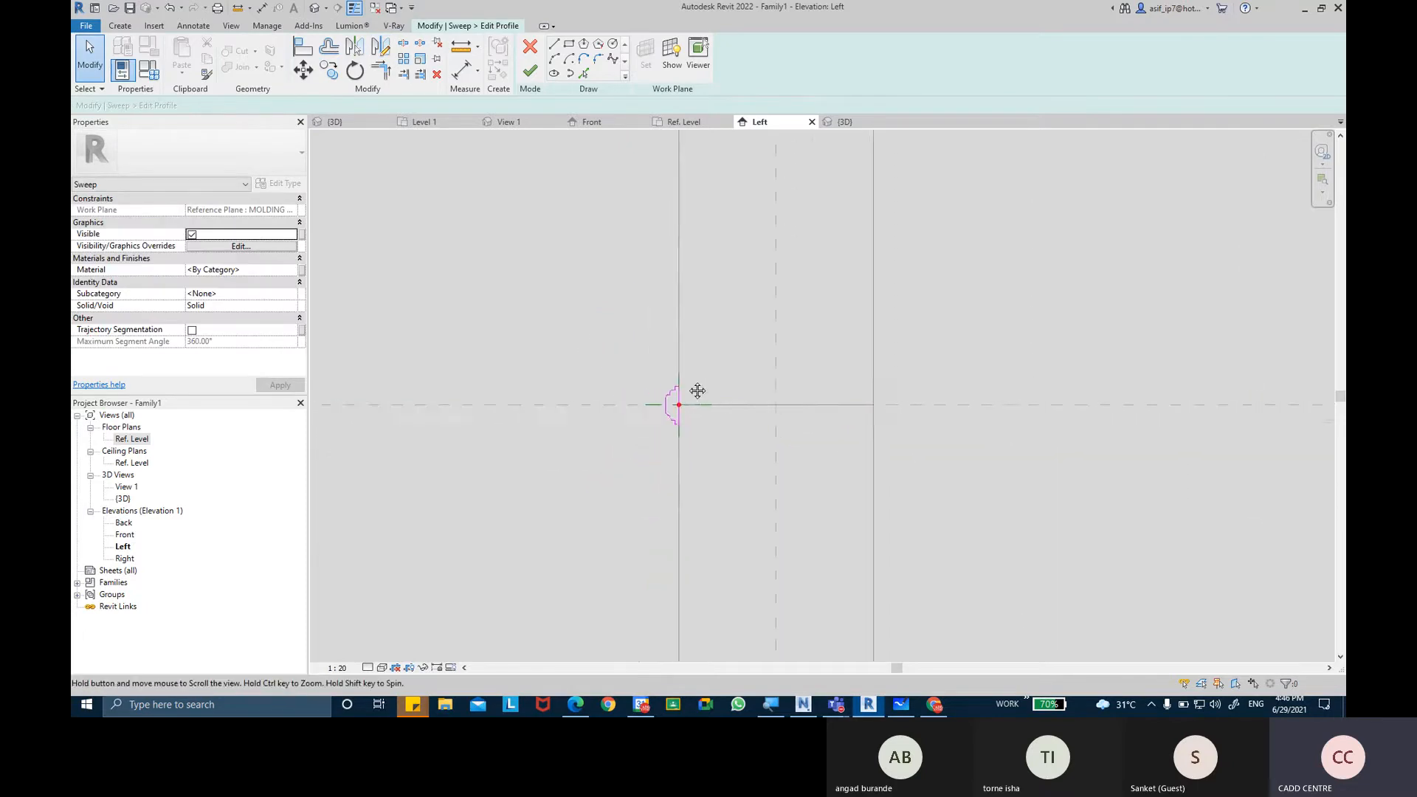
pyautogui.scroll(2, 698, 391)
pyautogui.click(357, 8)
pyautogui.scroll(7, 661, 372)
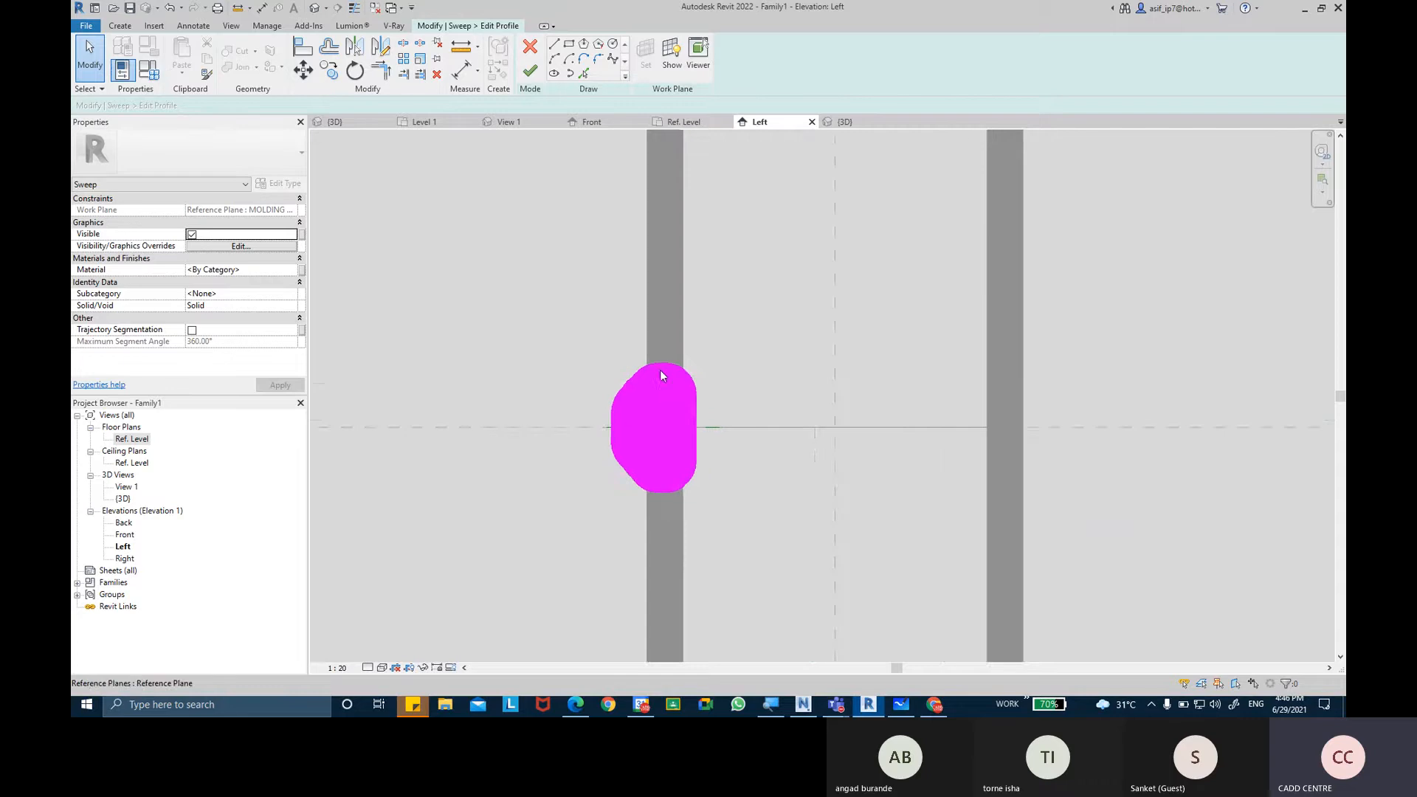
pyautogui.click(357, 8)
pyautogui.scroll(-6, 588, 344)
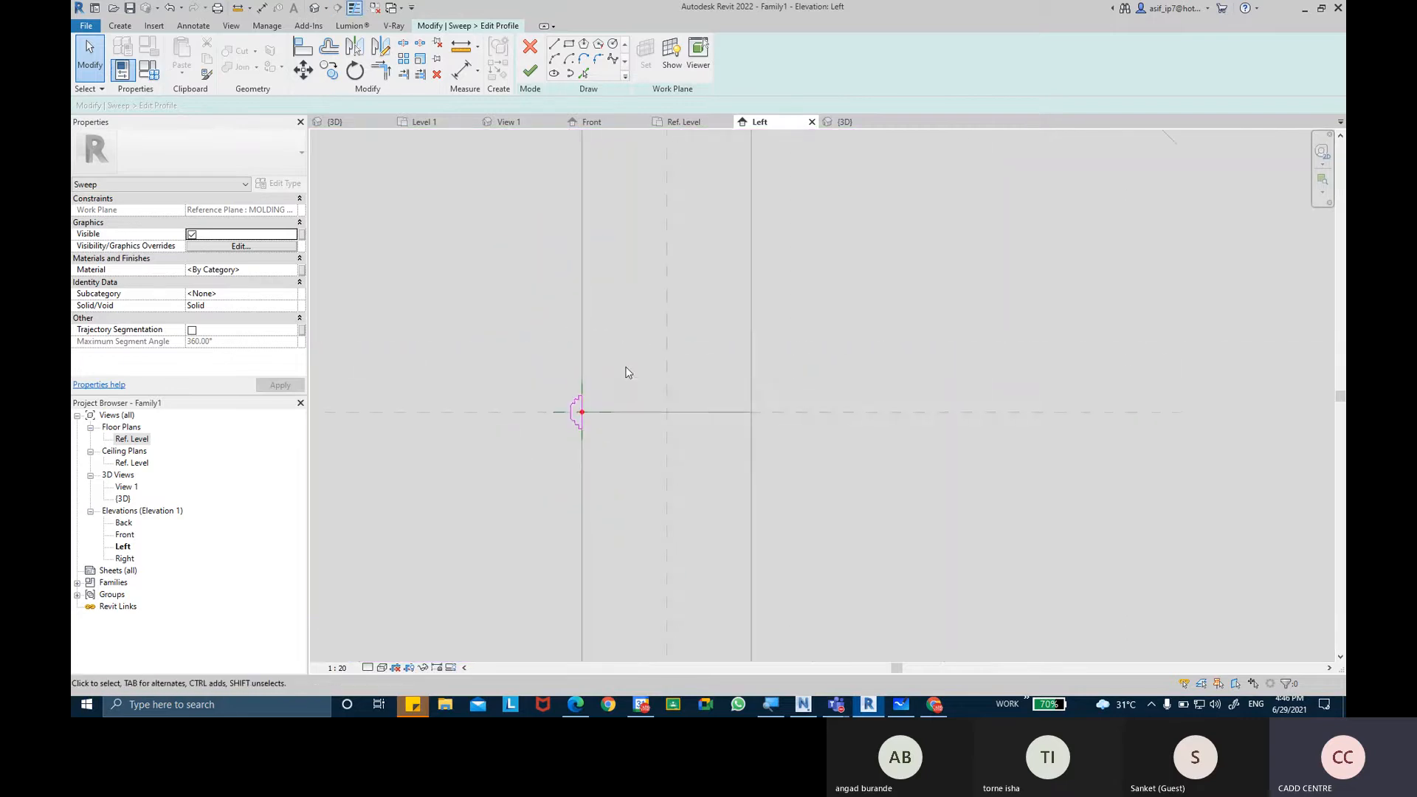
# Finish the mirrored profile sketch and complete the molding sweep around the post.
pyautogui.scroll(-3, 626, 372)
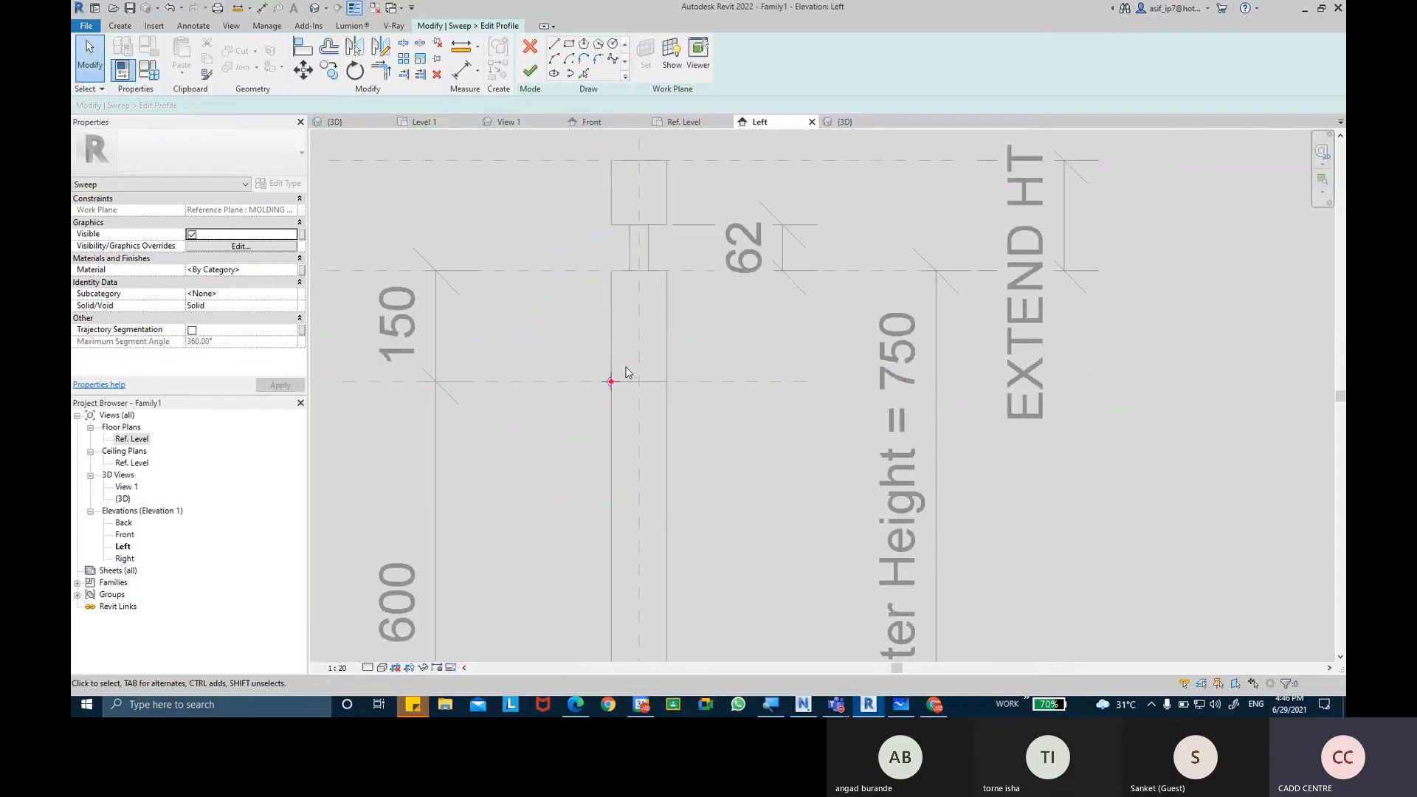
pyautogui.click(529, 70)
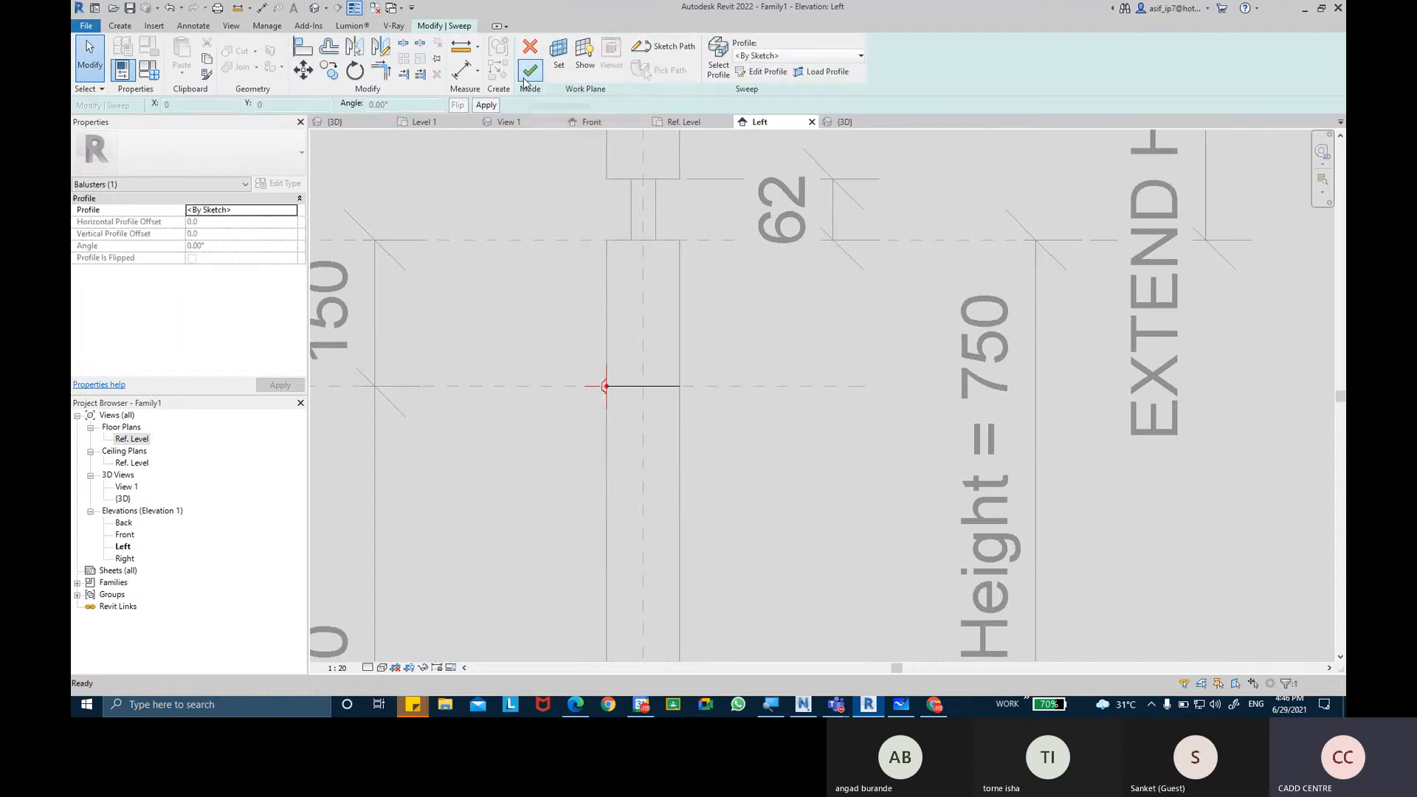
pyautogui.click(529, 71)
pyautogui.scroll(5, 687, 376)
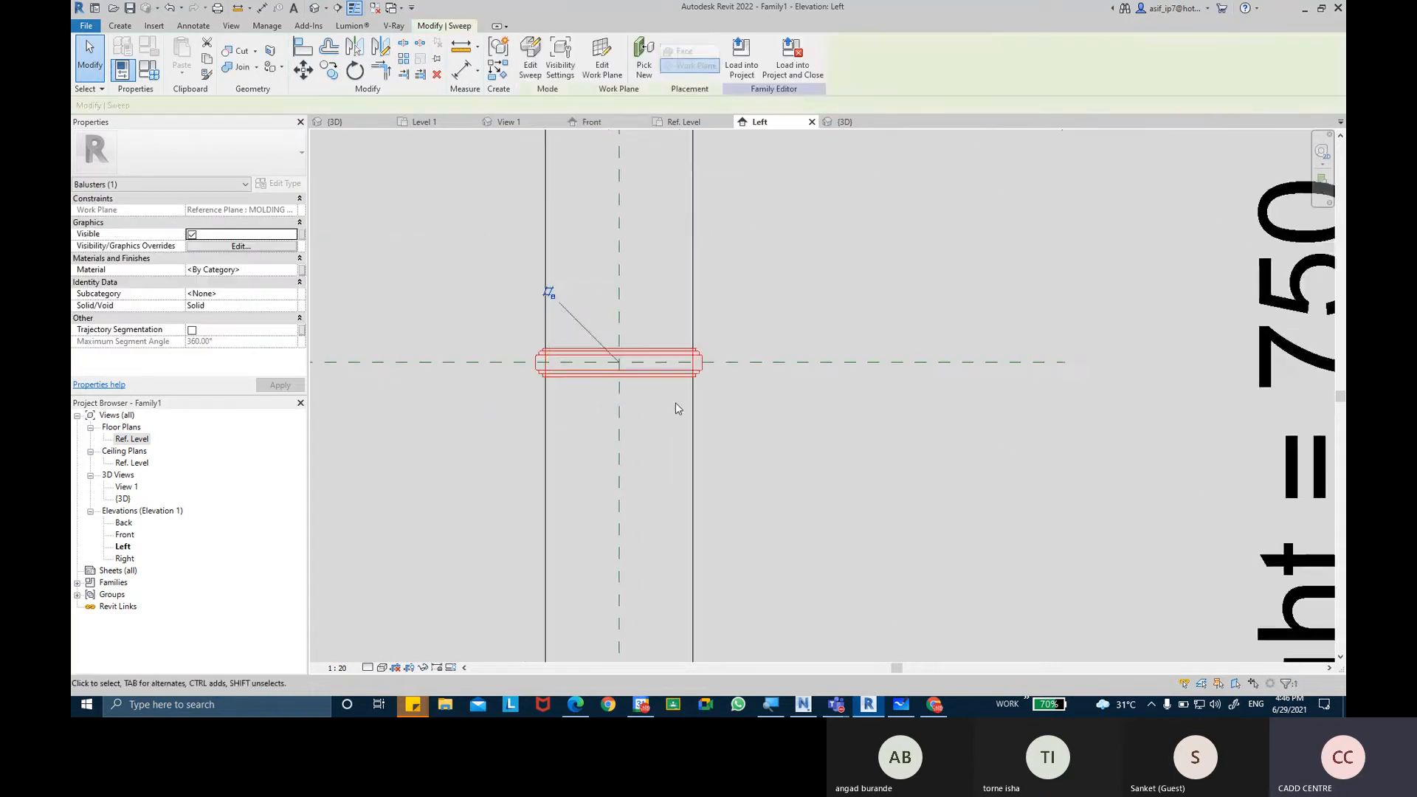
pyautogui.press('Escape')
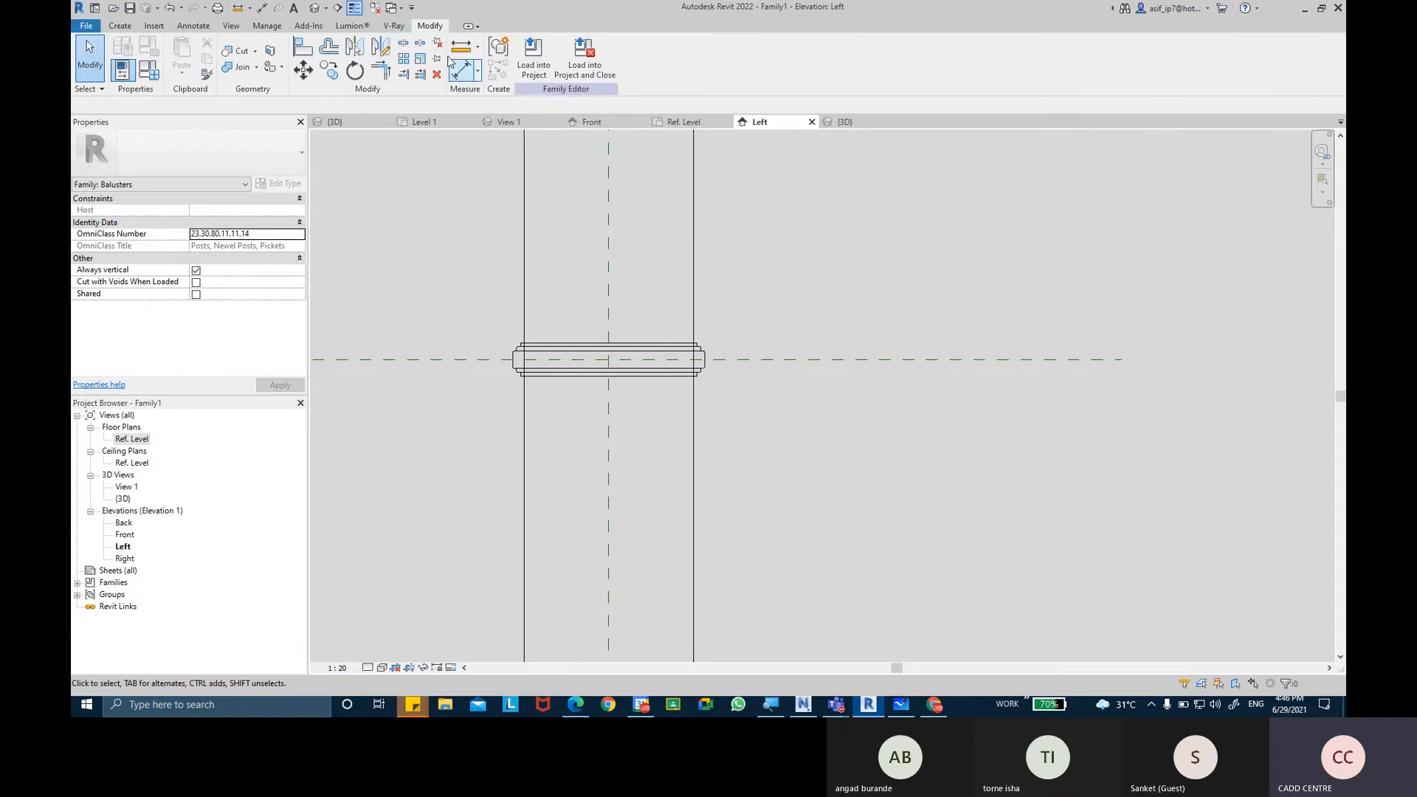
# Open the 3D view and examine the swept molding around the post from several angles.
pyautogui.click(314, 8)
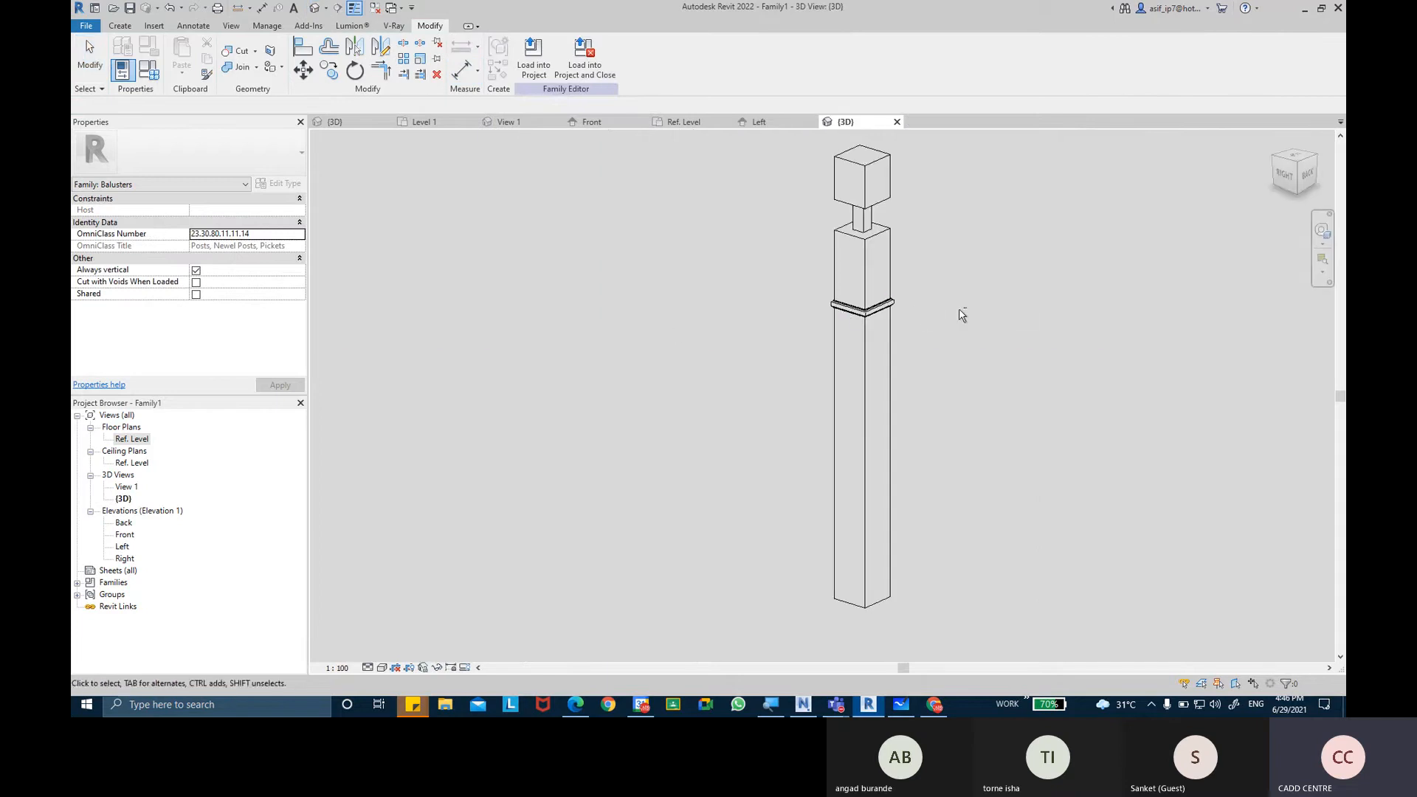
pyautogui.keyDown('shift'); pyautogui.moveTo(961, 310); pyautogui.dragTo(841, 297, button='middle'); pyautogui.keyUp('shift')
pyautogui.scroll(5, 896, 328)
pyautogui.keyDown('shift'); pyautogui.moveTo(725, 332); pyautogui.dragTo(783, 450, button='middle'); pyautogui.keyUp('shift')
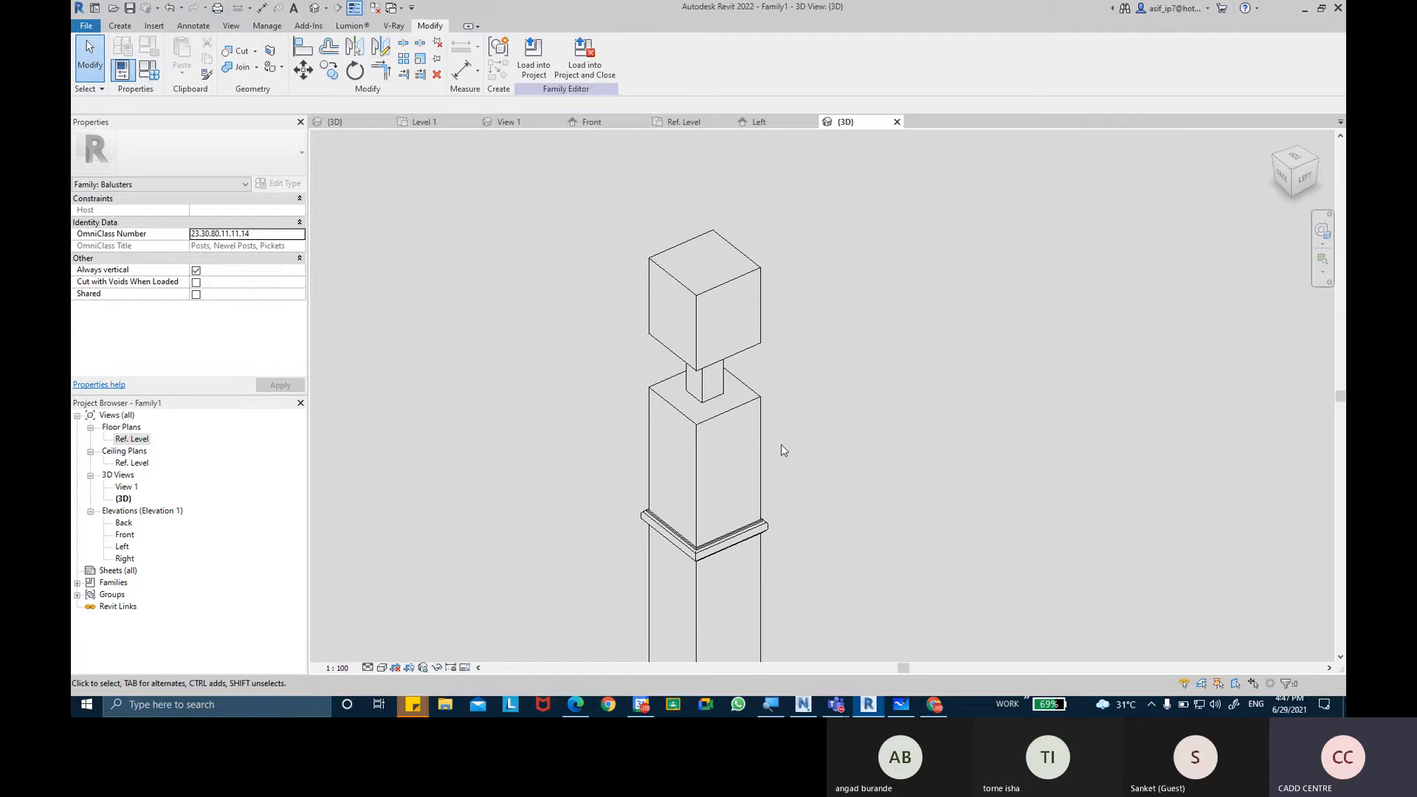
pyautogui.scroll(3, 776, 476)
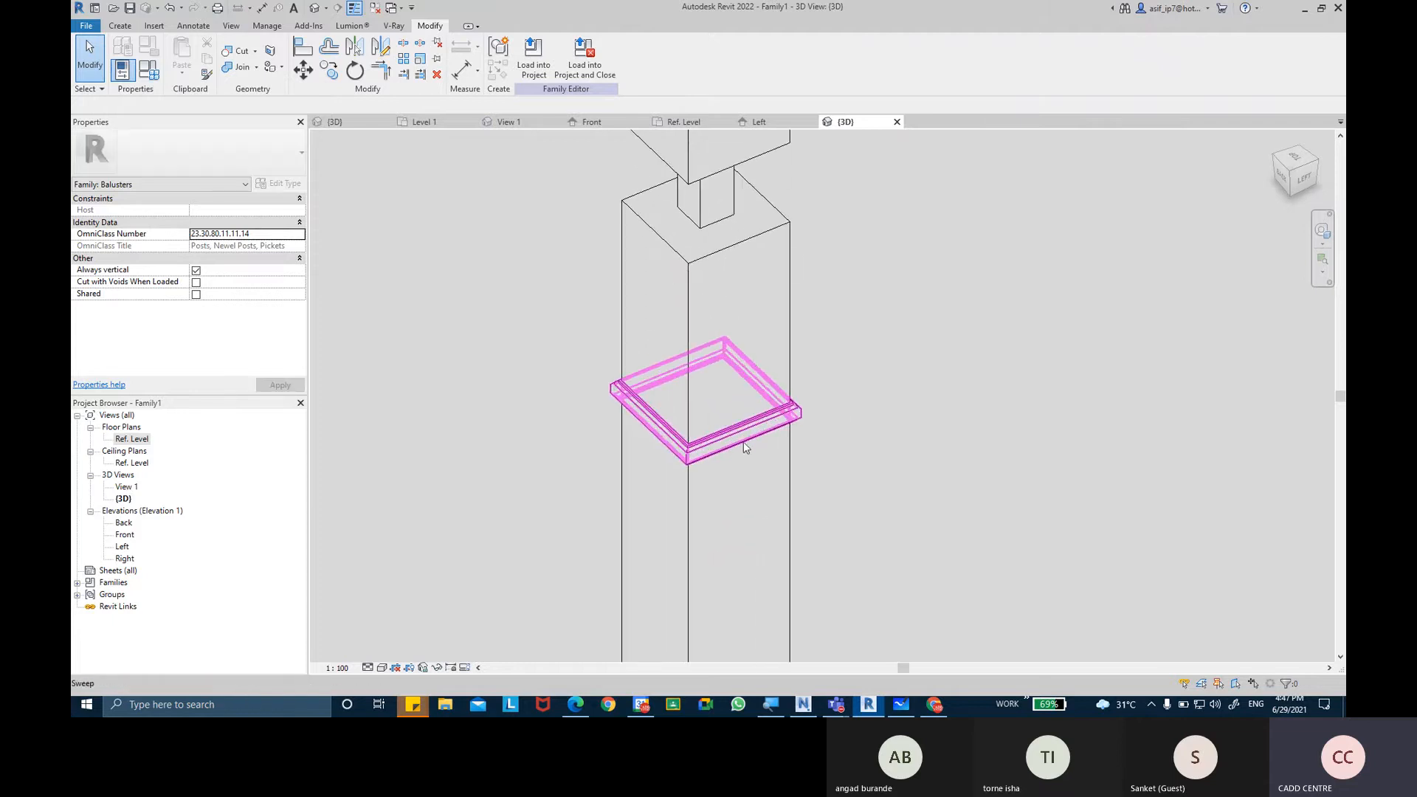
pyautogui.scroll(-2, 744, 447)
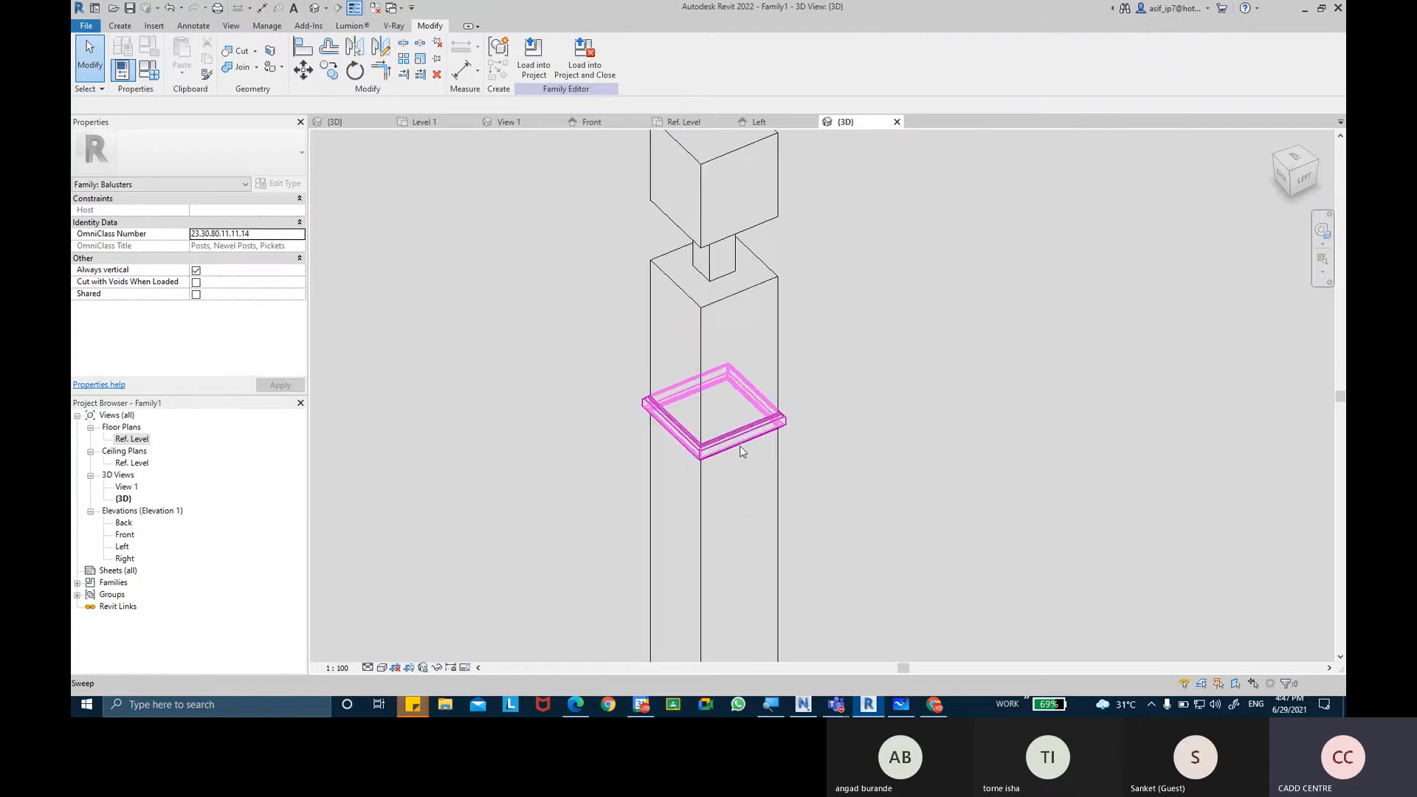
# Check the newel post reference photo in Chrome, and return to Revit to inspect the lower part of the post.
pyautogui.click(943, 710)
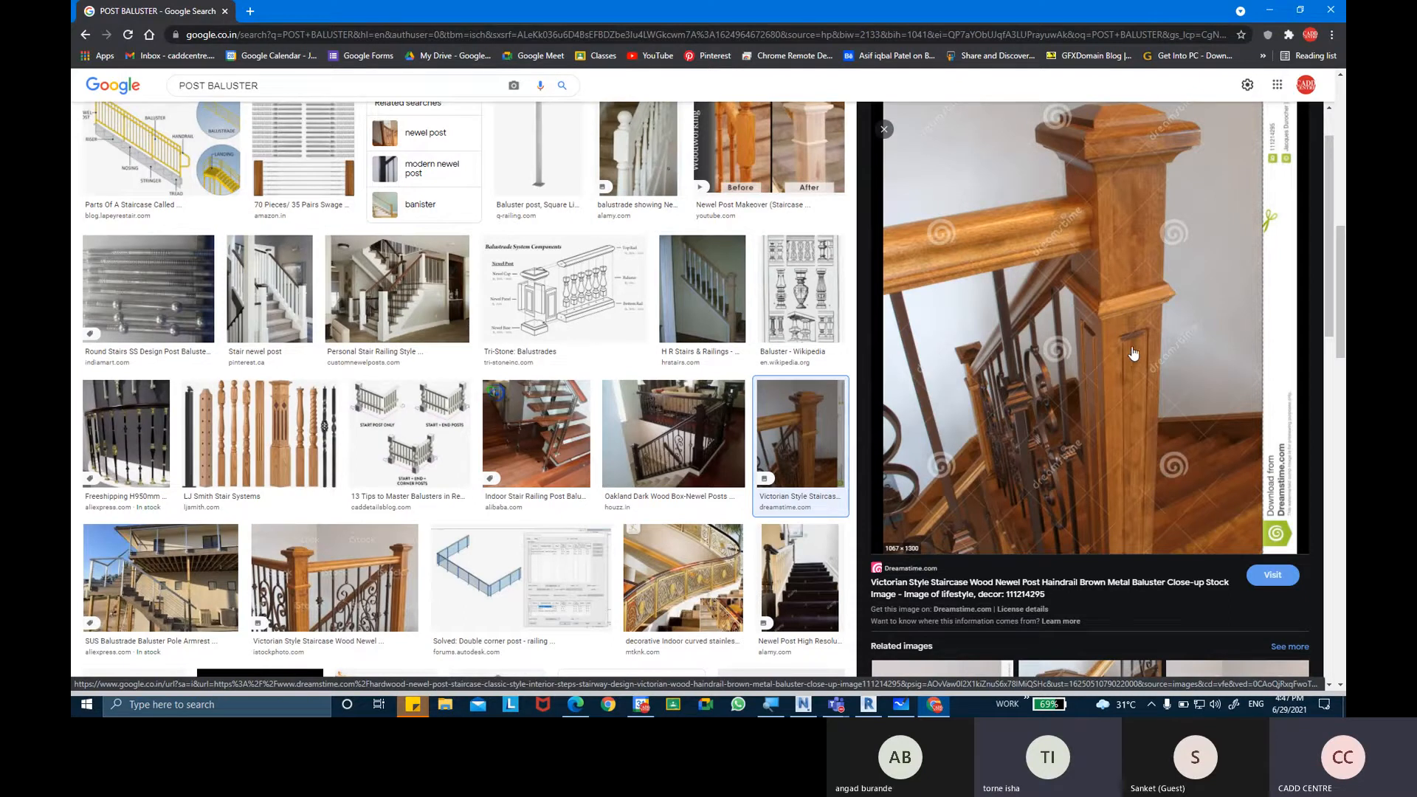
pyautogui.click(869, 710)
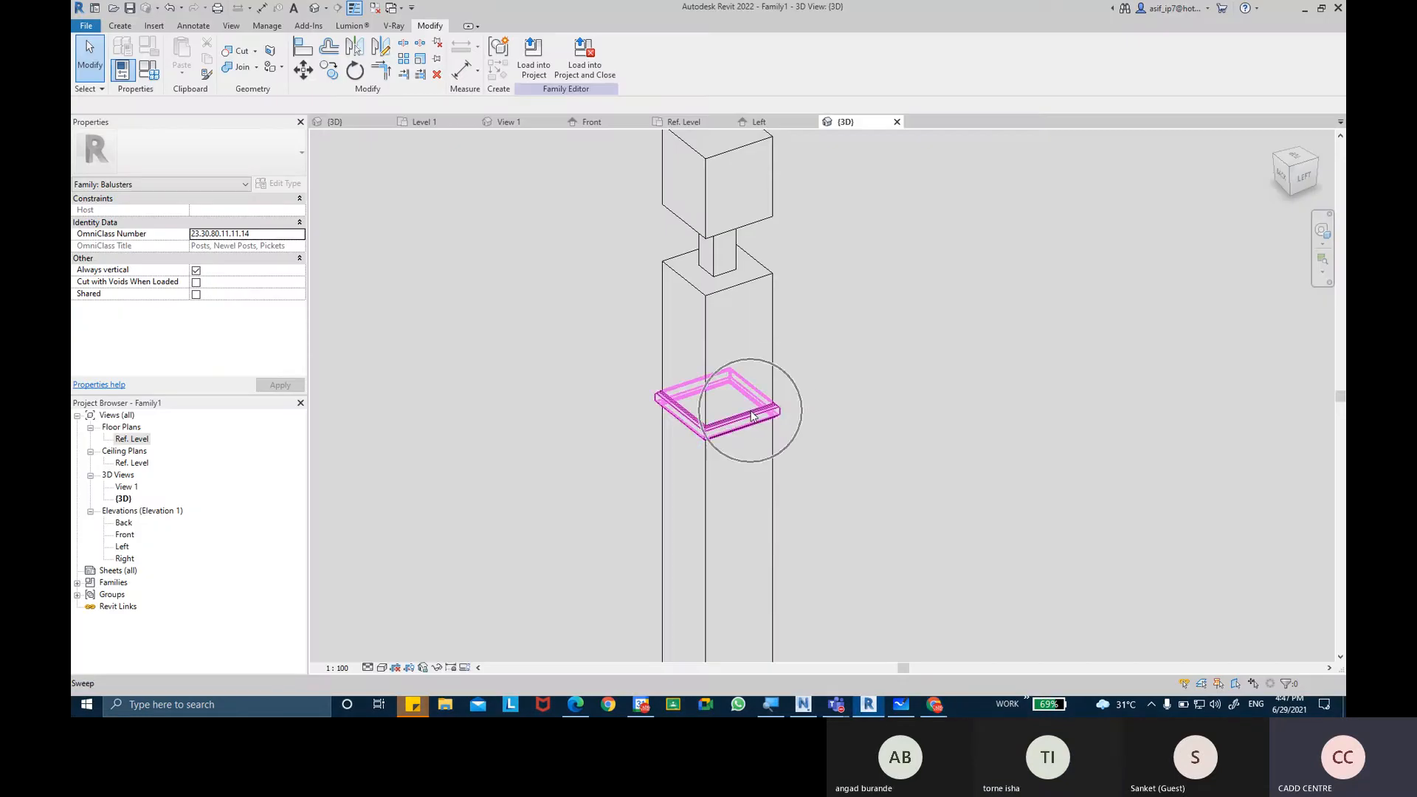
pyautogui.scroll(-3, 756, 414)
pyautogui.moveTo(805, 519); pyautogui.dragTo(807, 313, button='middle')
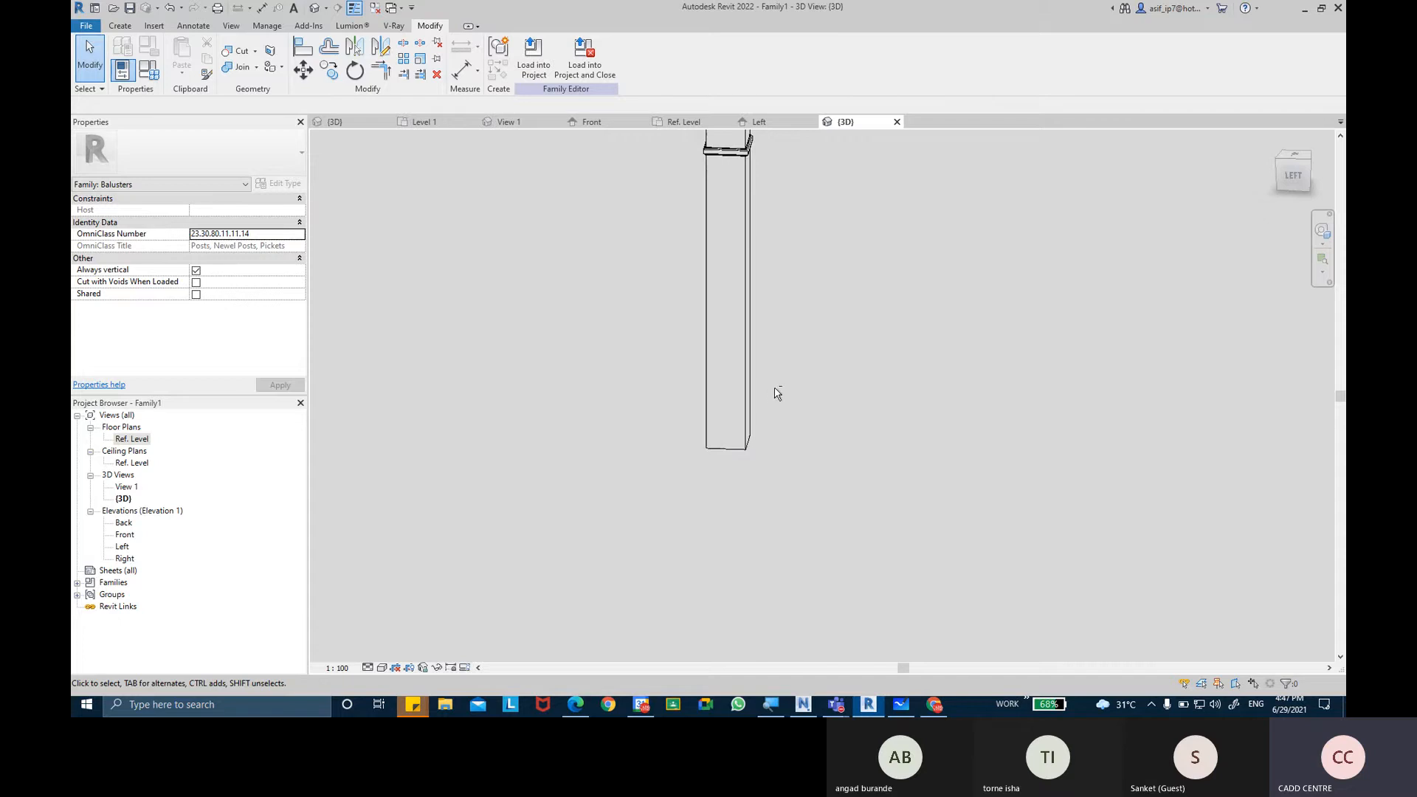
# Draw a horizontal reference plane across the lower post in the Left elevation, about 140 mm above Ref. Level.
pyautogui.doubleClick(123, 546)
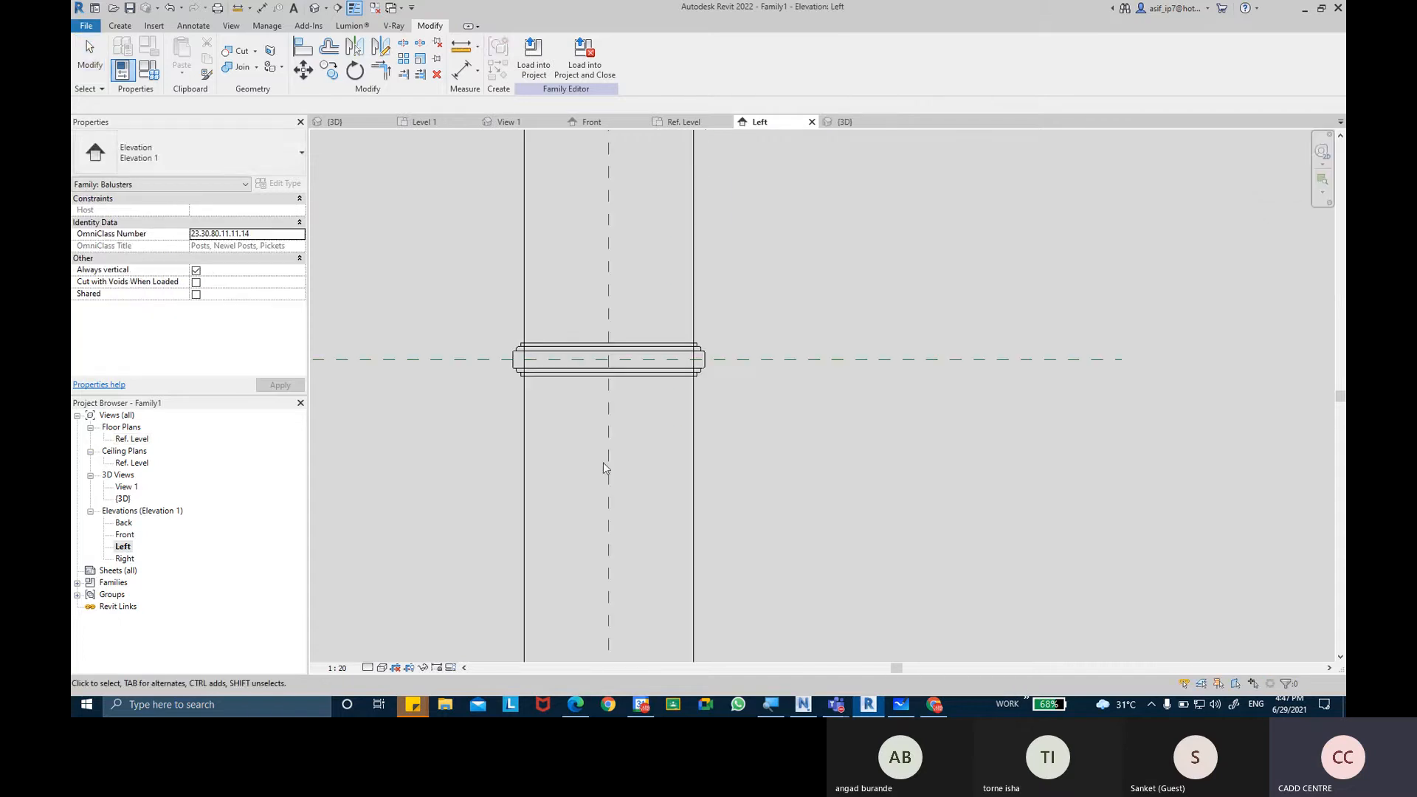
pyautogui.scroll(-3, 604, 462)
pyautogui.scroll(-3, 632, 440)
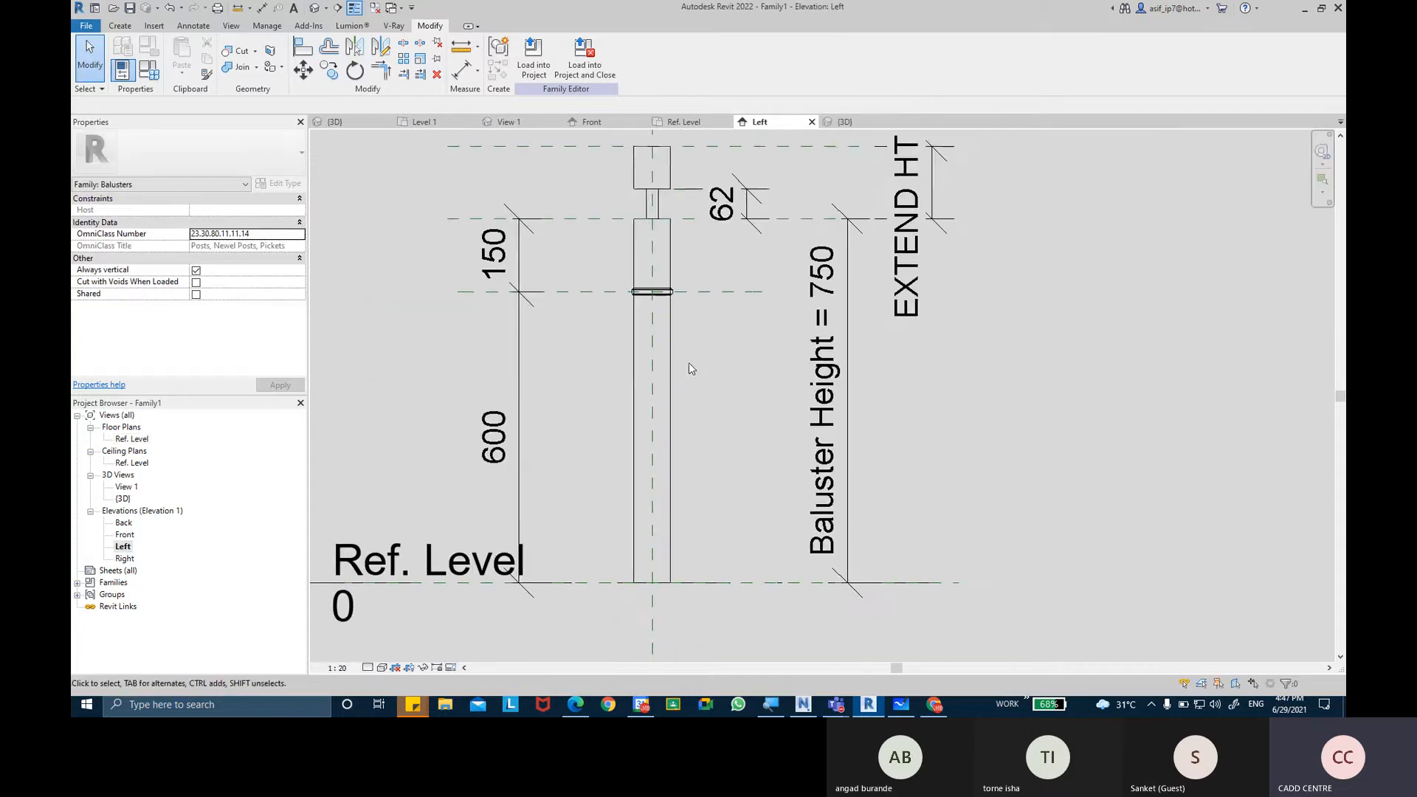
pyautogui.click(127, 20)
pyautogui.click(826, 59)
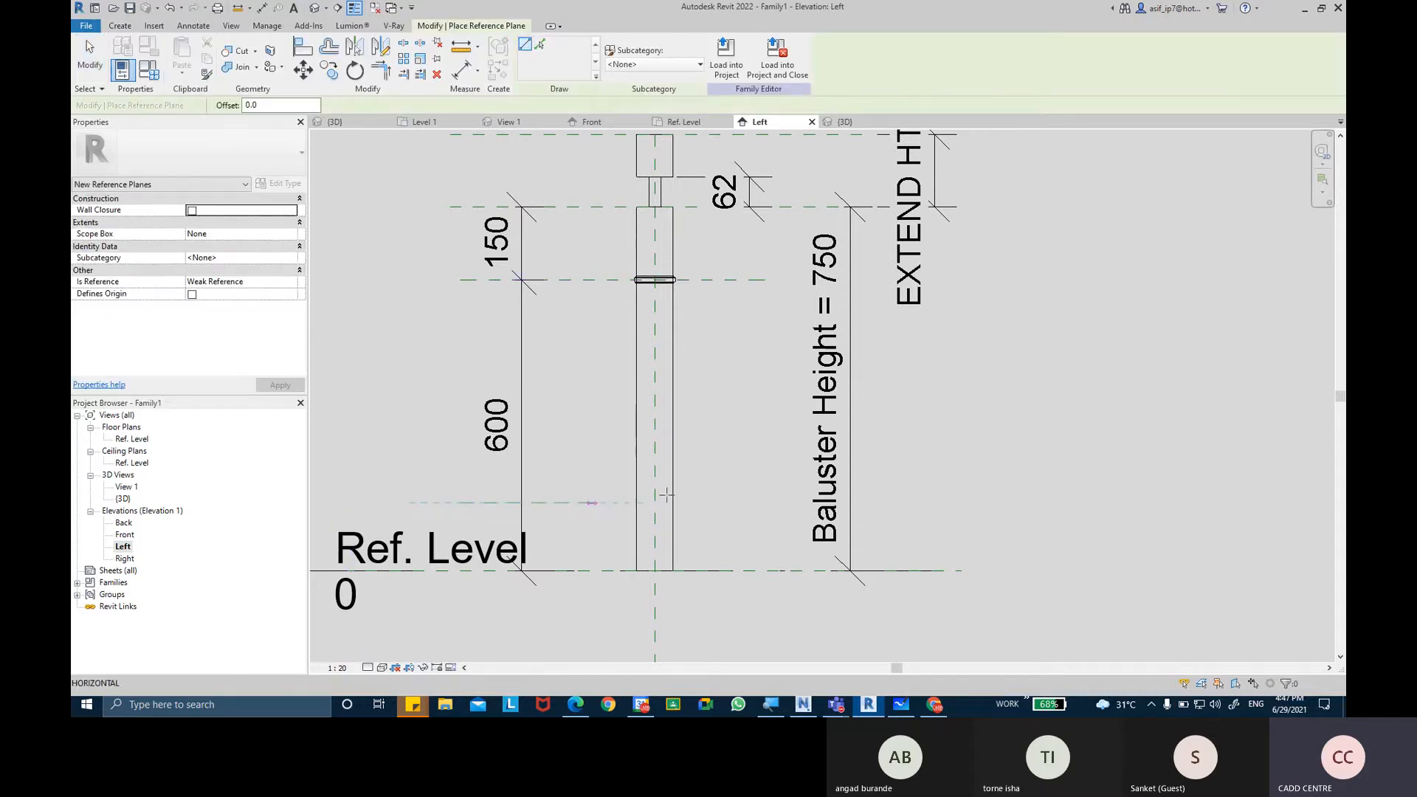
pyautogui.click(408, 503)
pyautogui.click(773, 503)
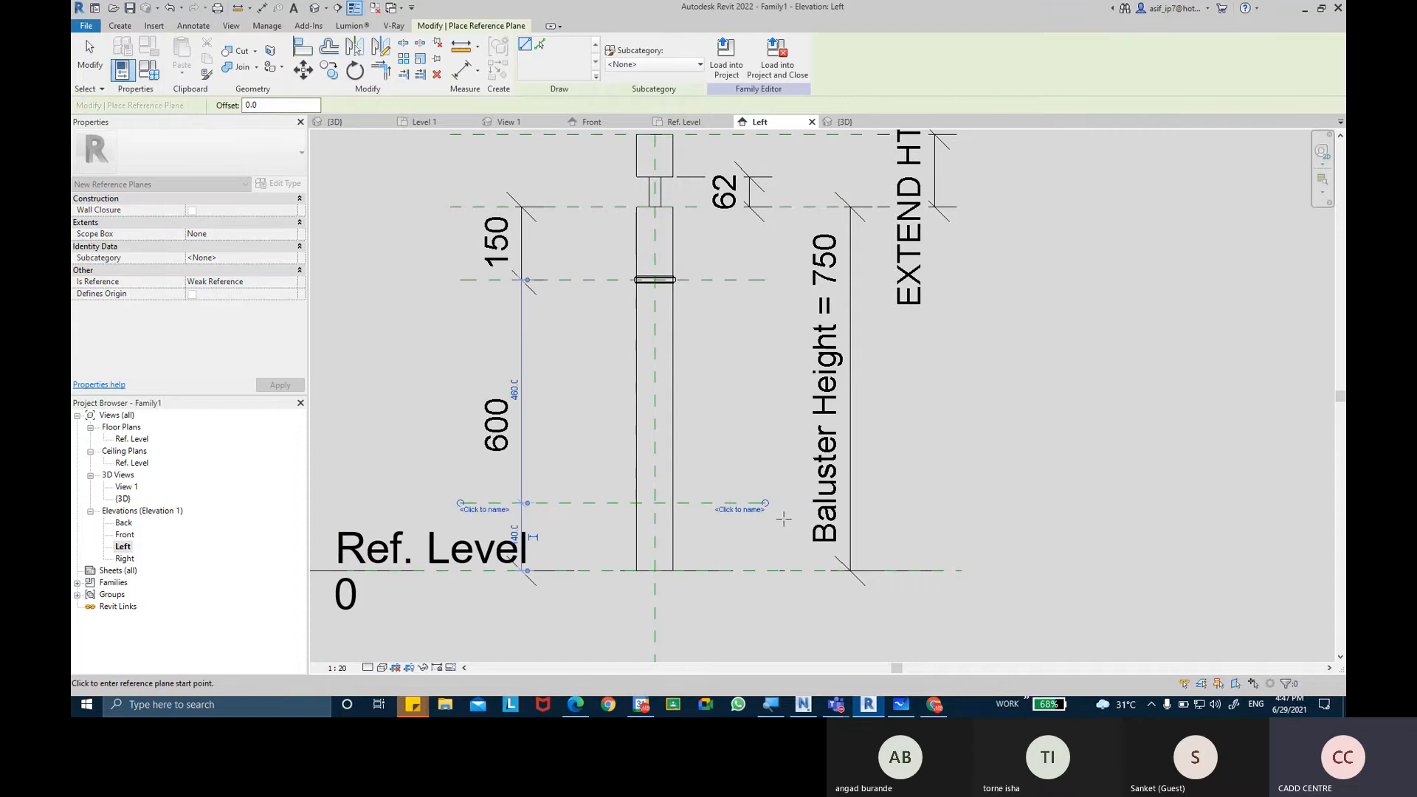
pyautogui.press('Escape')
pyautogui.moveTo(759, 516); pyautogui.dragTo(752, 468, button='middle')
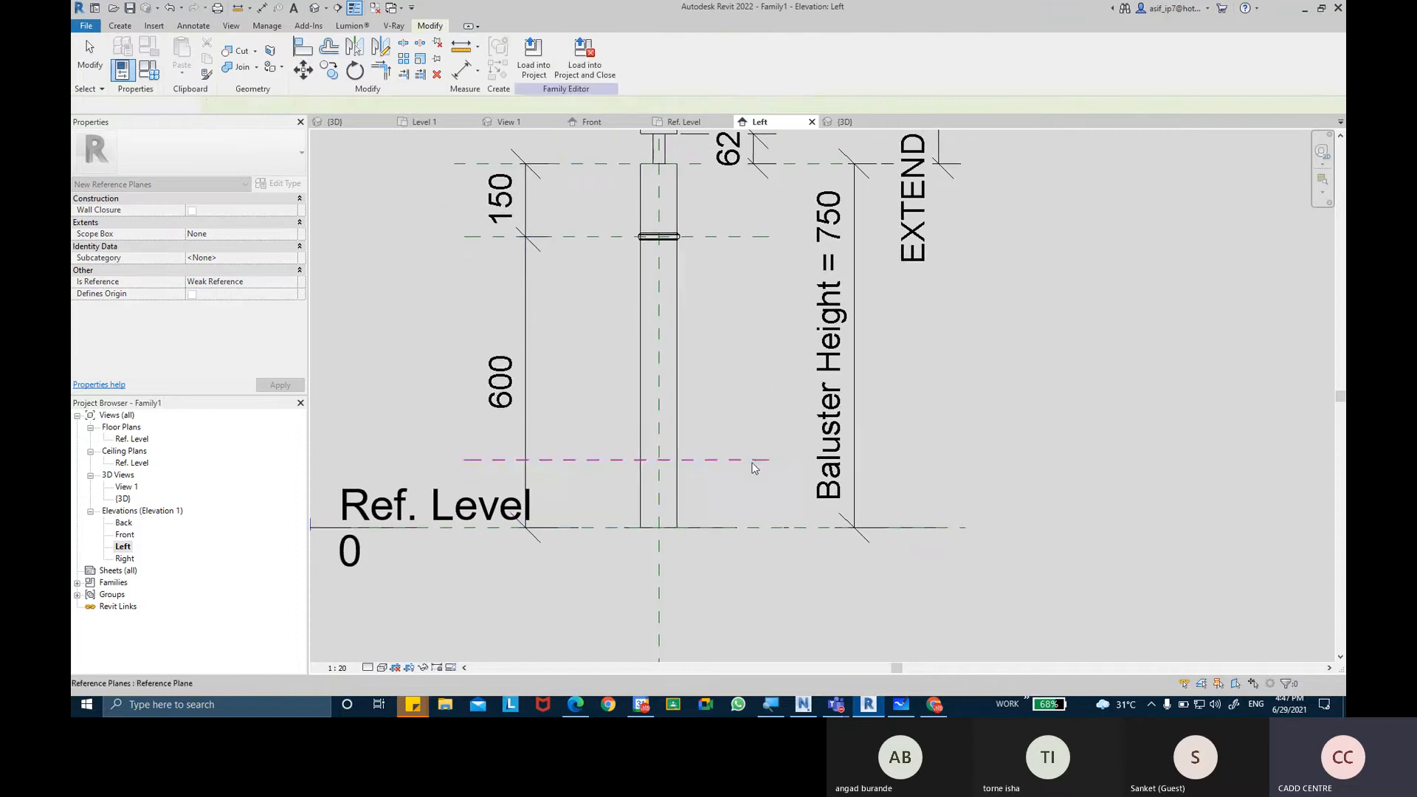
# Try to add a witness line at the post's base to the 150/600 dimension string, and undo the edit.
pyautogui.click(527, 426)
pyautogui.click(696, 60)
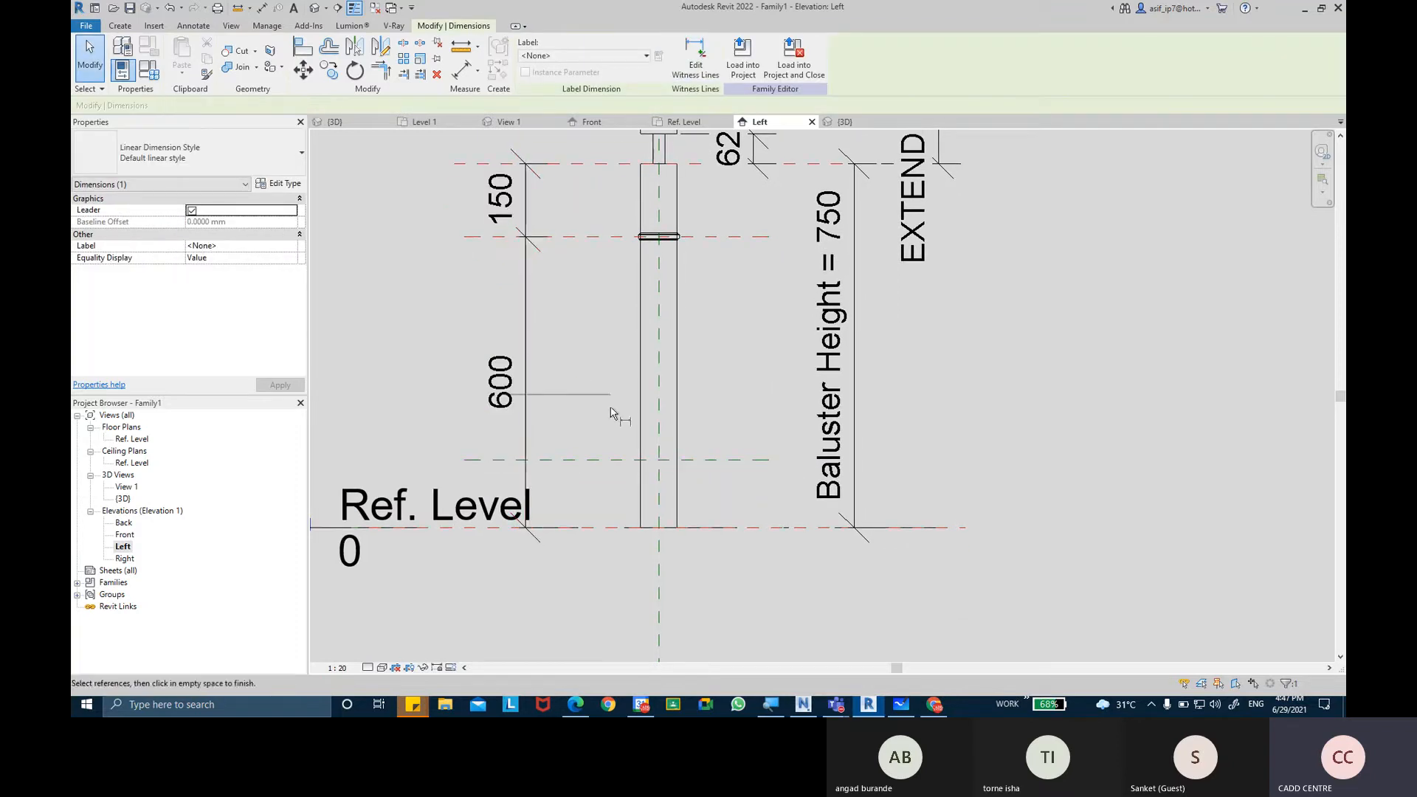
pyautogui.moveTo(789, 549); pyautogui.dragTo(1022, 519, button='middle')
pyautogui.click(568, 504)
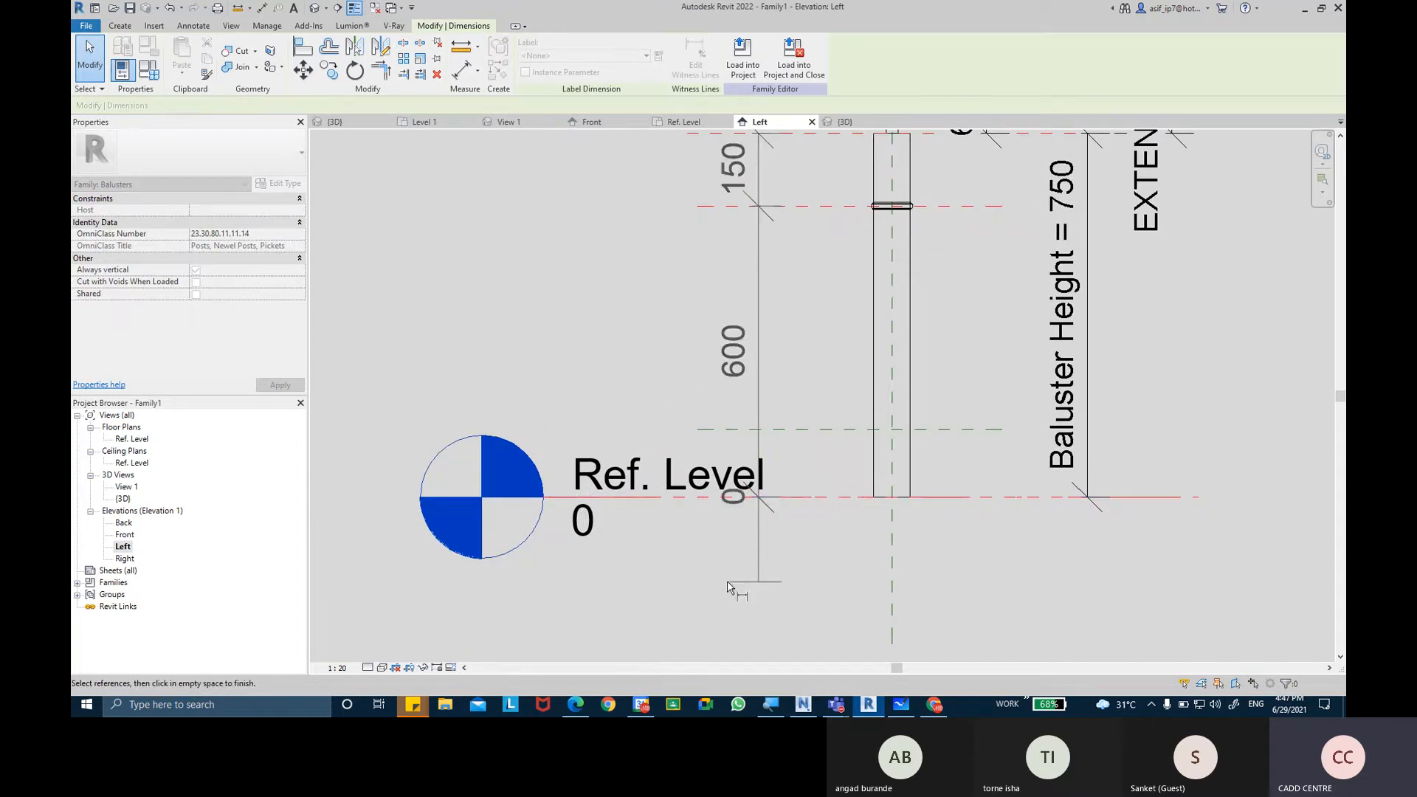
pyautogui.click(776, 583)
pyautogui.hotkey('ctrl', 'z')
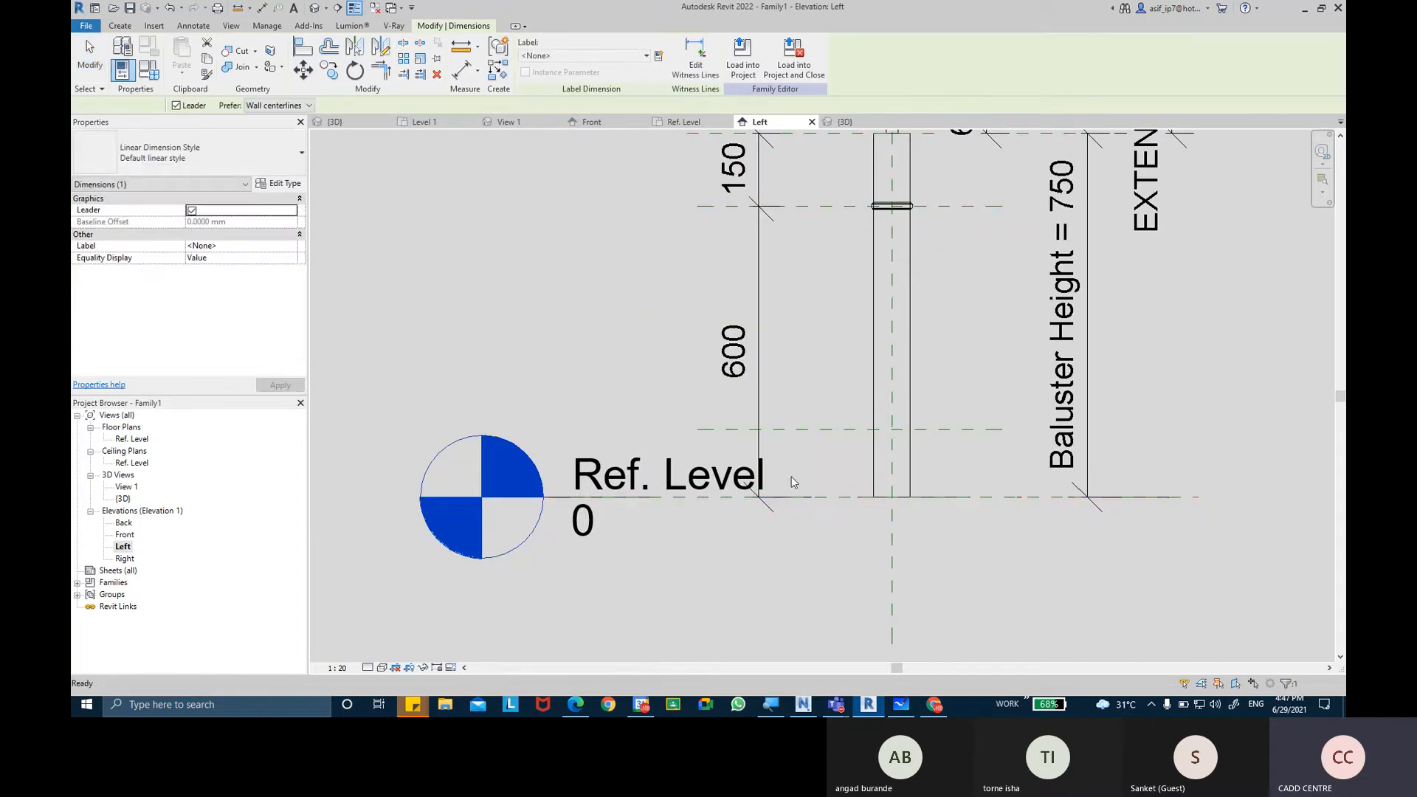
pyautogui.moveTo(837, 401); pyautogui.dragTo(727, 389, button='middle')
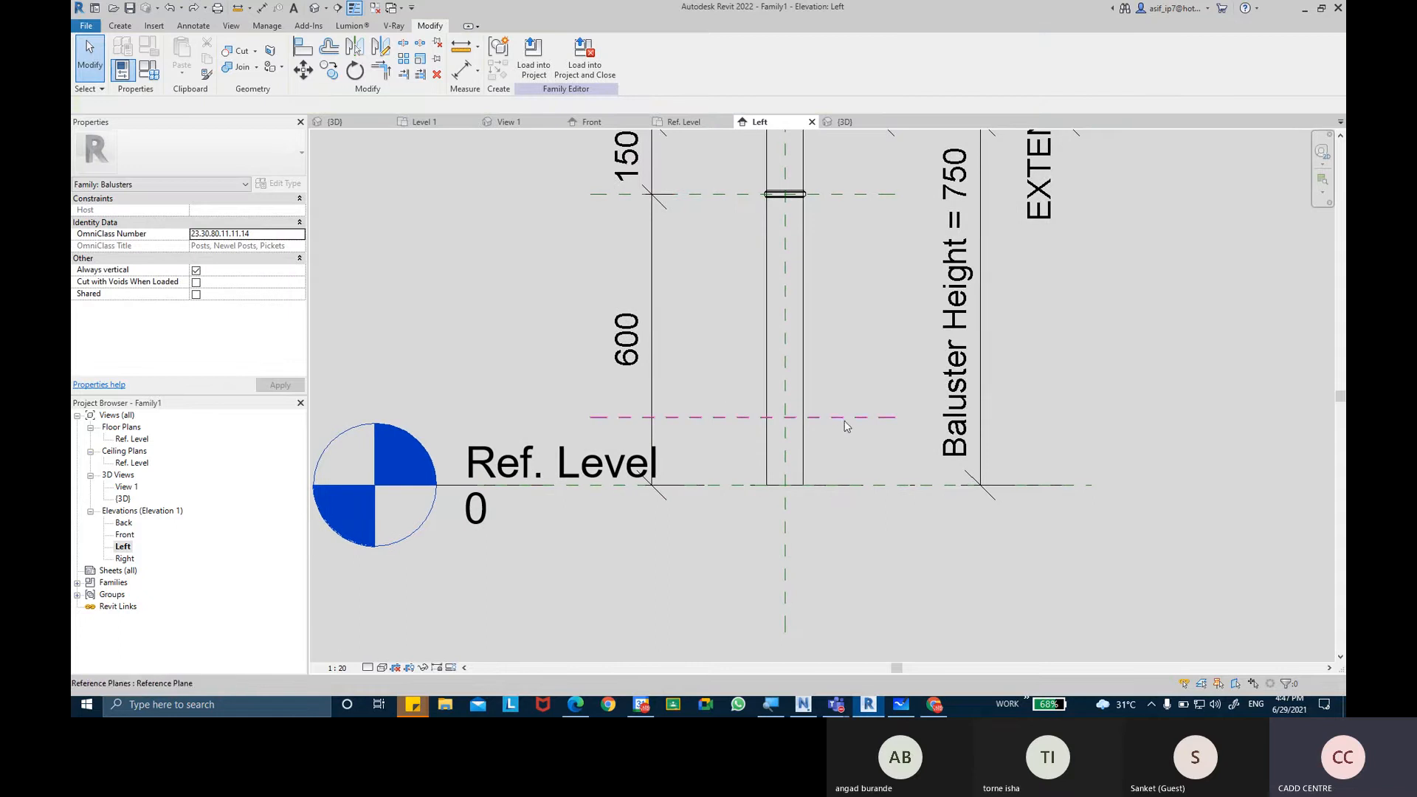
# Name the horizontal reference plane across the lower post BOTTOM MOLDING PATTERN PLANE.
pyautogui.moveTo(782, 460); pyautogui.dragTo(715, 505, button='middle')
pyautogui.scroll(2, 767, 448)
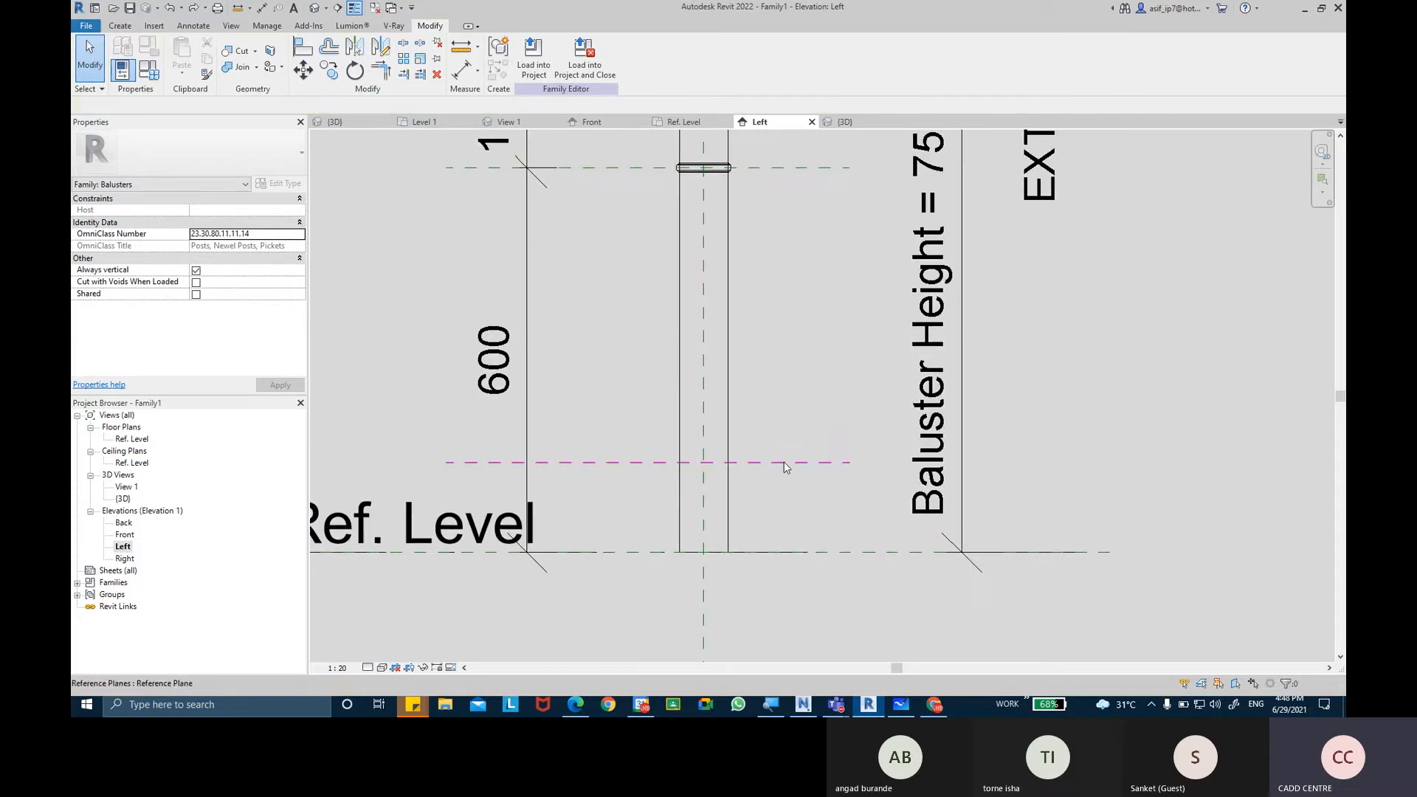
pyautogui.click(785, 464)
pyautogui.click(820, 467)
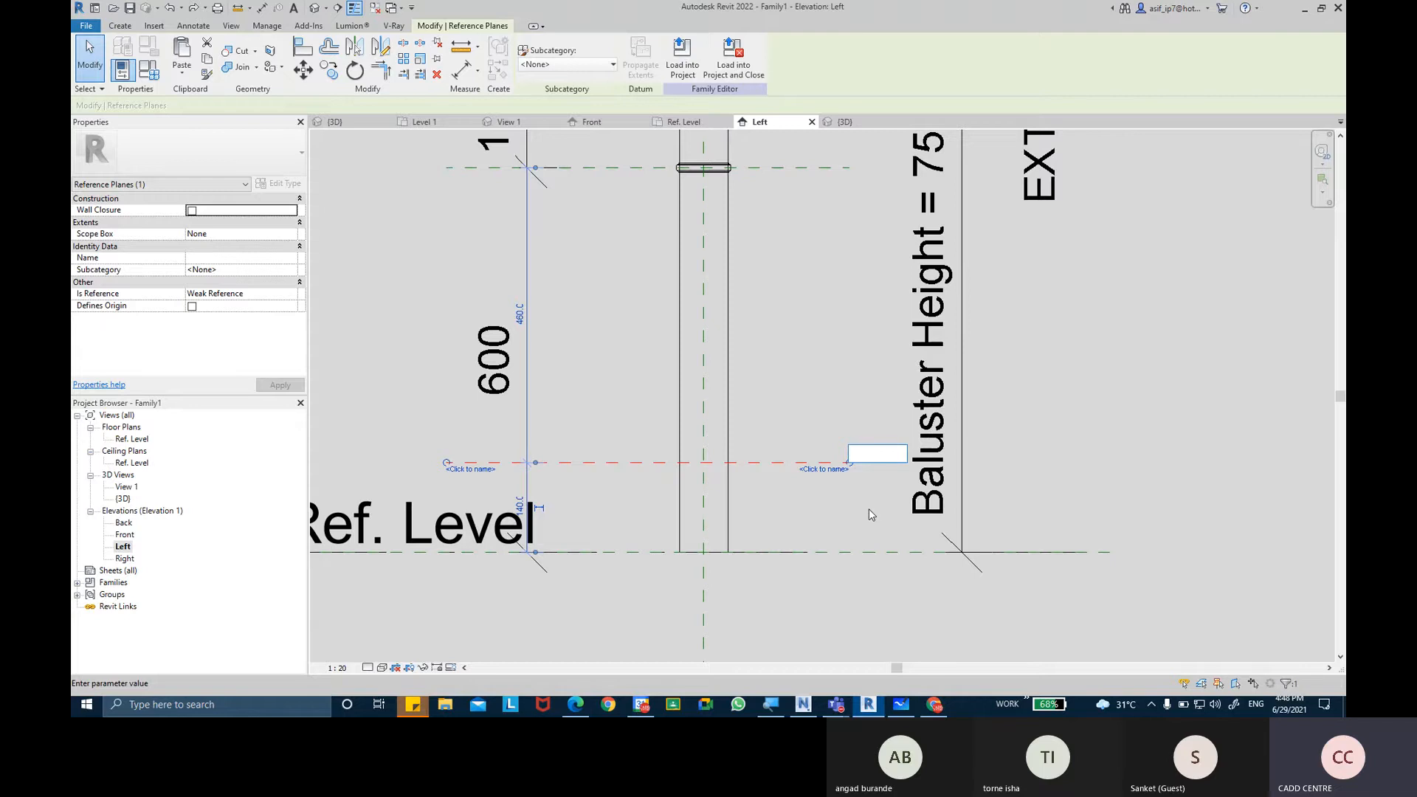
pyautogui.write('BOTTOM')
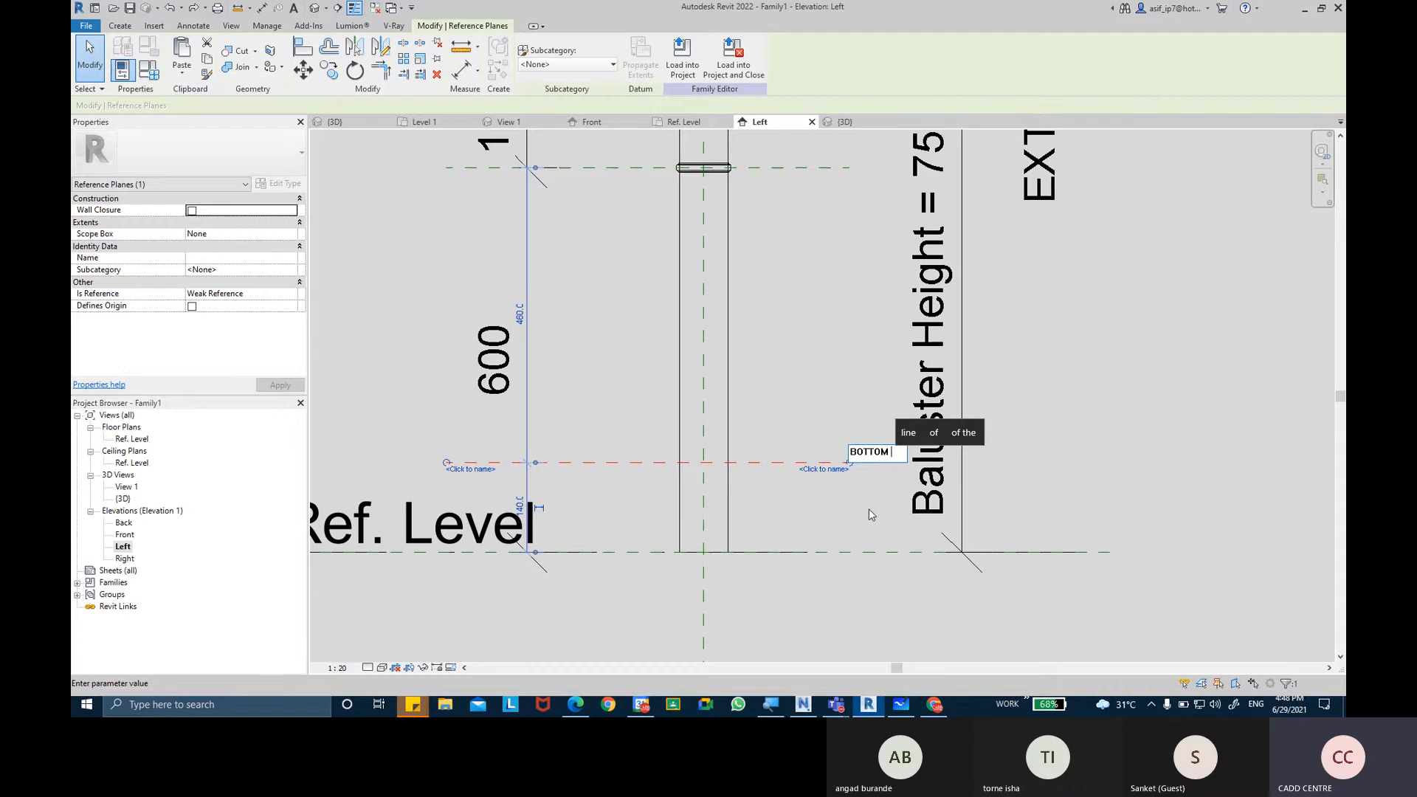
pyautogui.write(' MO')
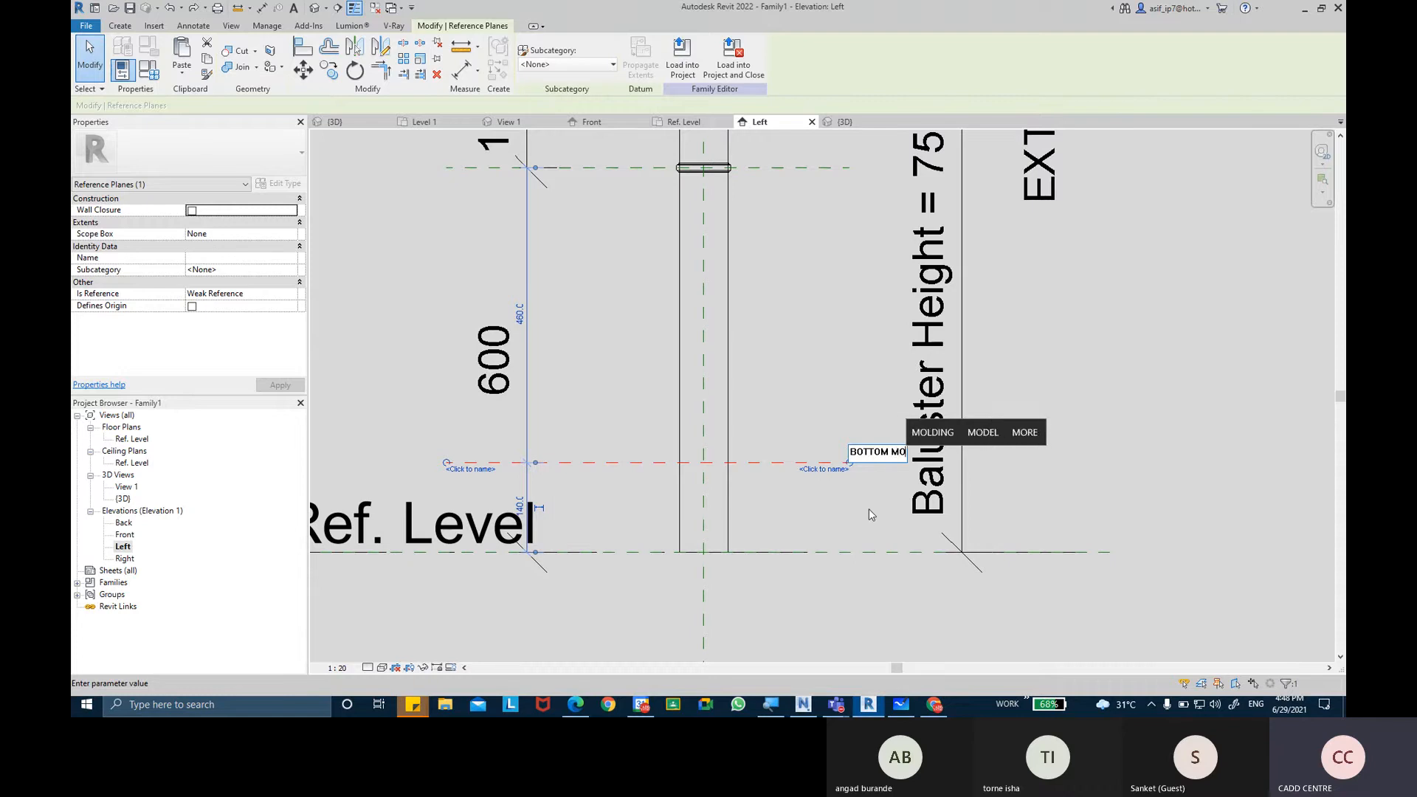
pyautogui.write('LDING ')
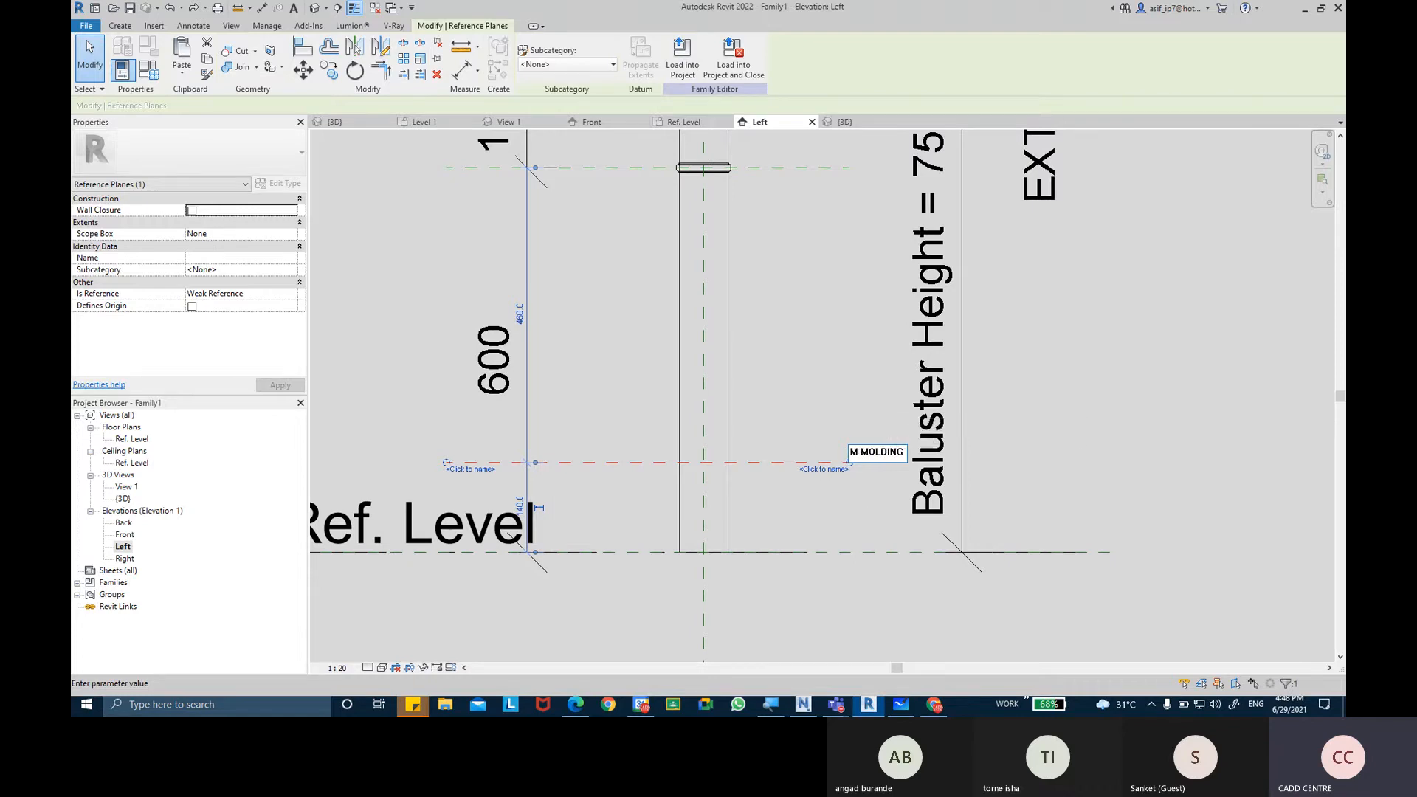
pyautogui.write('PATTER')
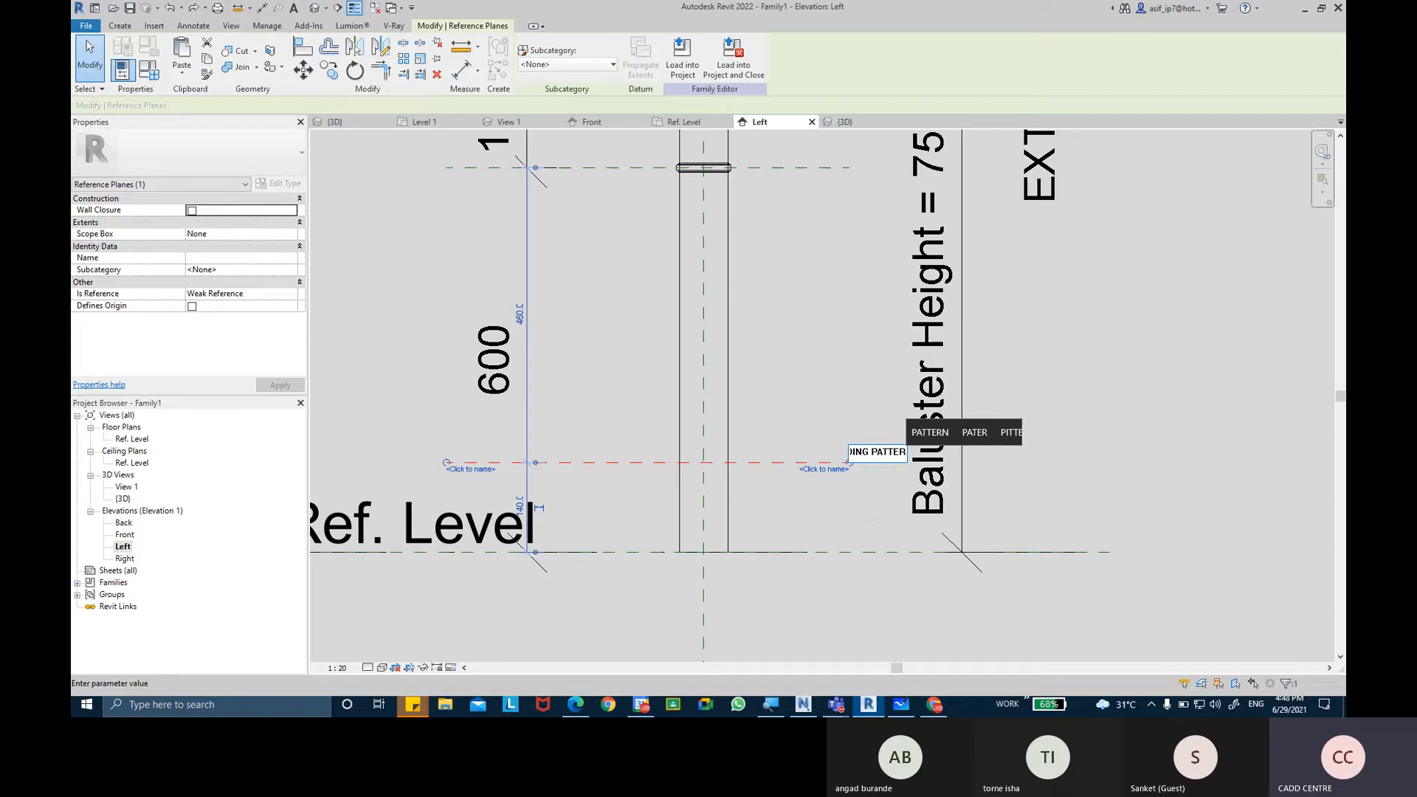
pyautogui.write('N PLANE')
pyautogui.press('Return')
pyautogui.click(868, 489)
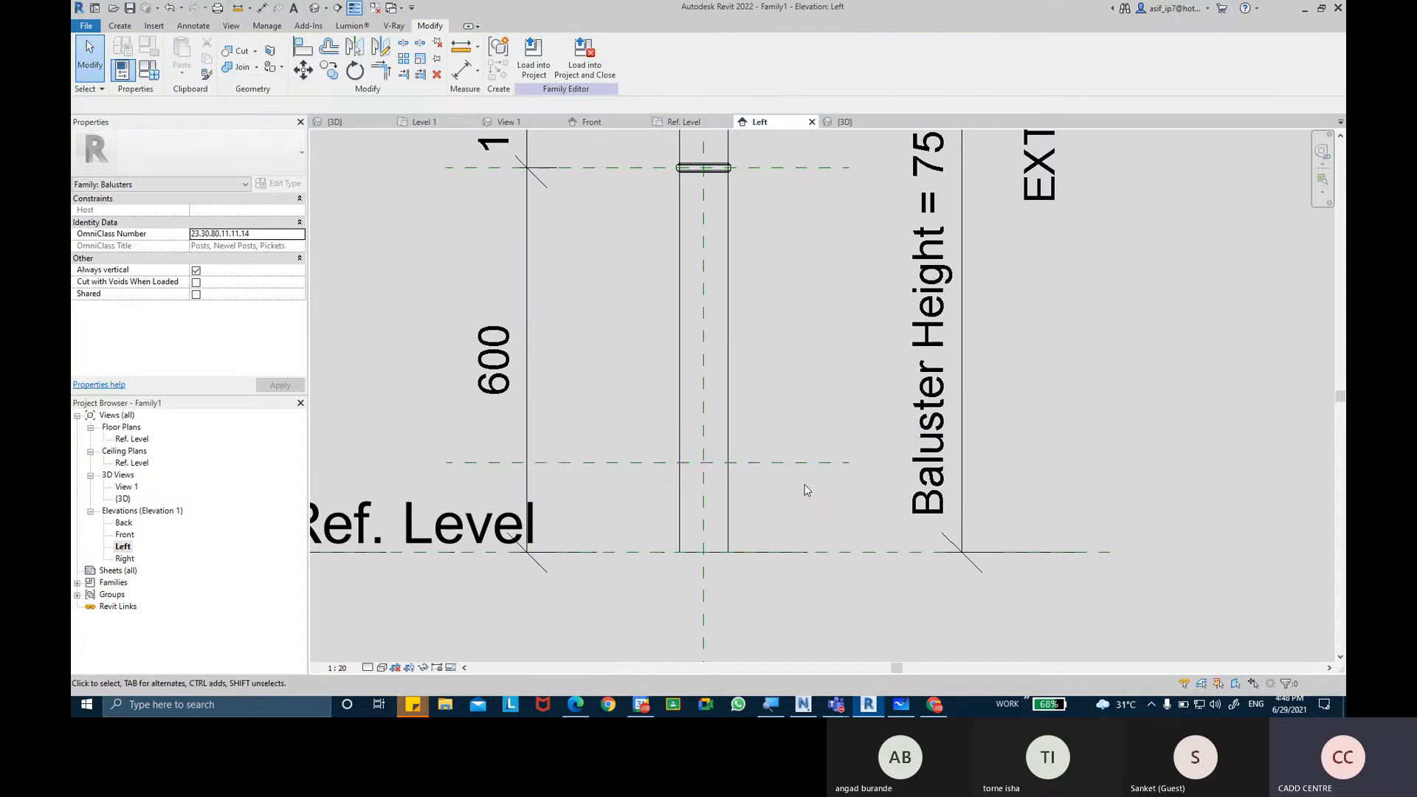
# Open the Ref. Level floor plan and temporarily hide the existing sweep around the post.
pyautogui.moveTo(814, 472); pyautogui.dragTo(791, 481, button='middle')
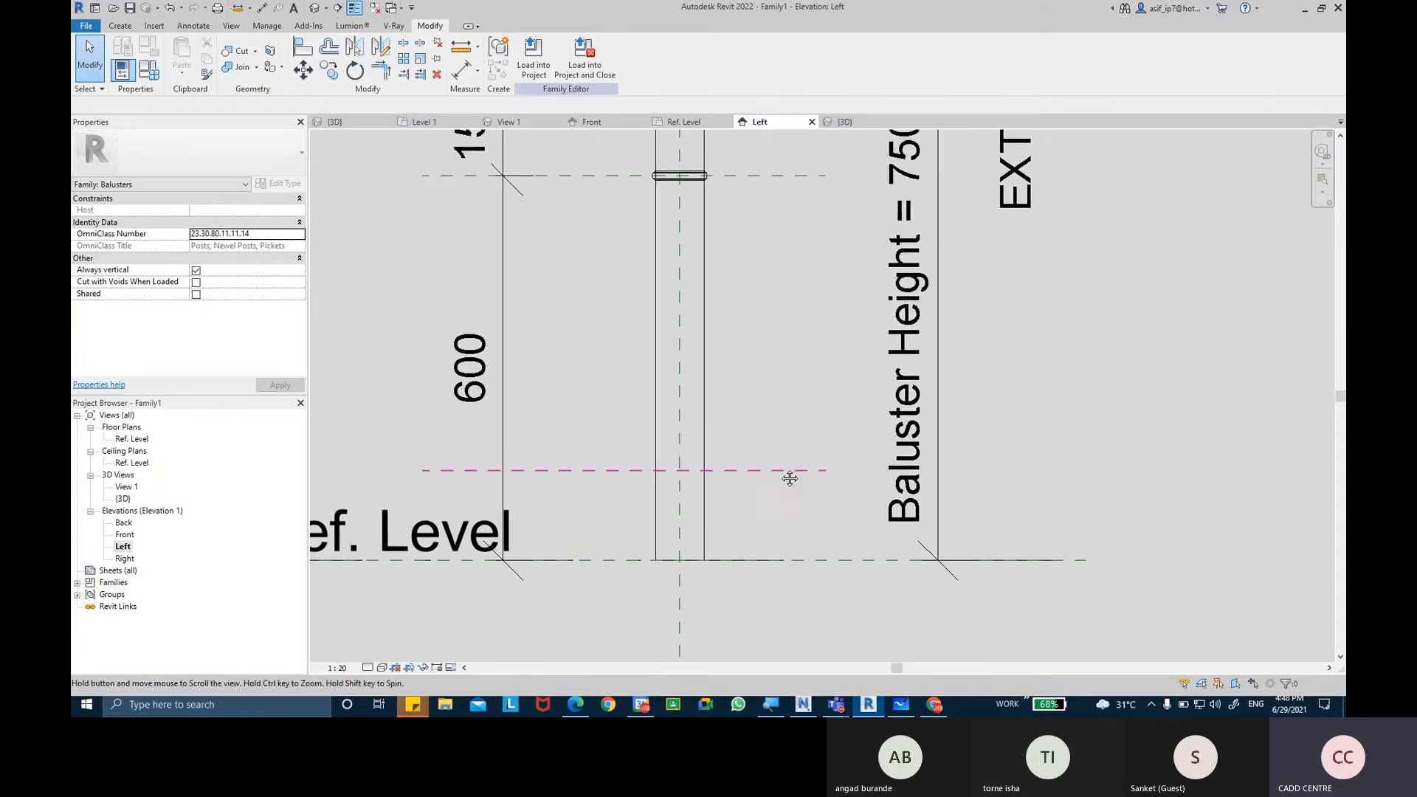
pyautogui.moveTo(756, 370); pyautogui.dragTo(777, 409, button='middle')
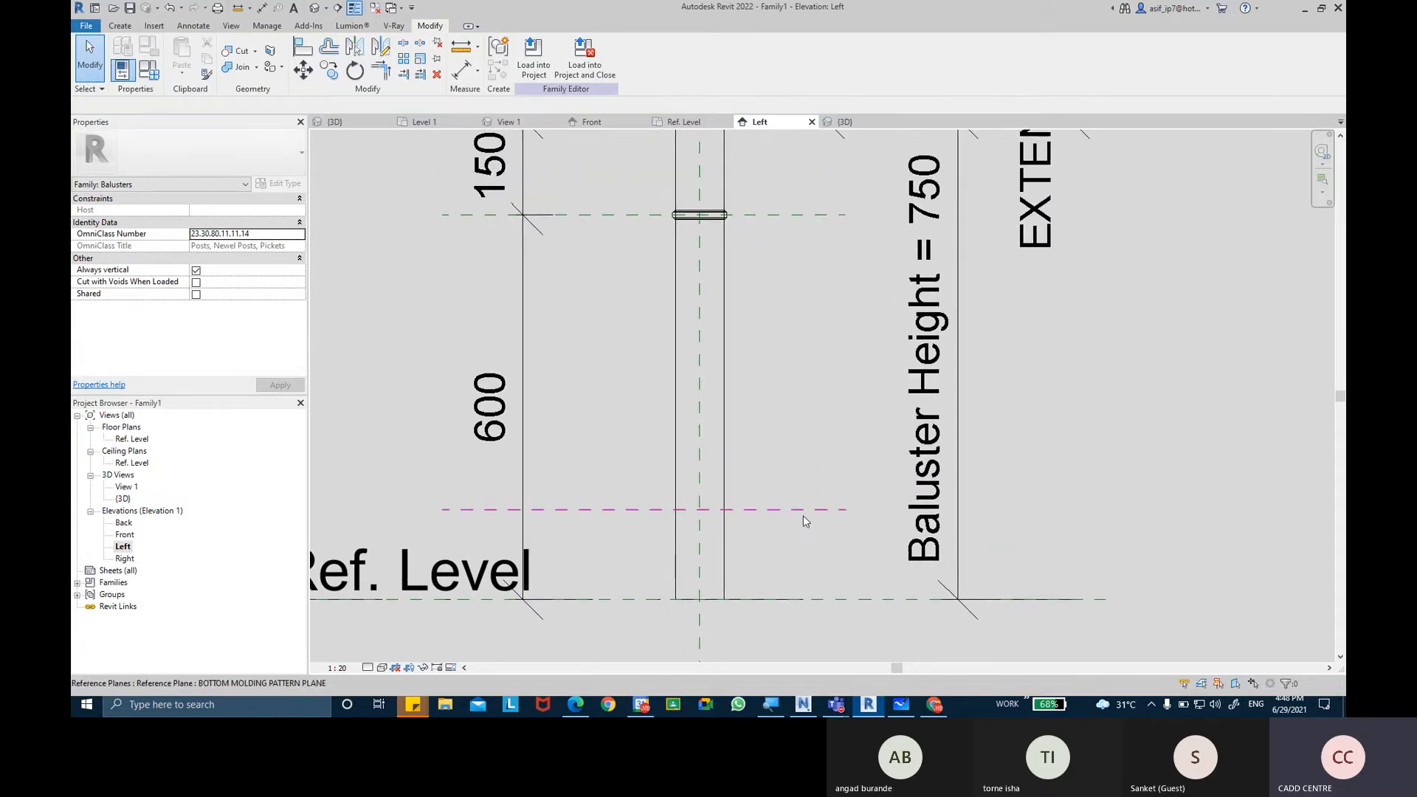
pyautogui.doubleClick(131, 441)
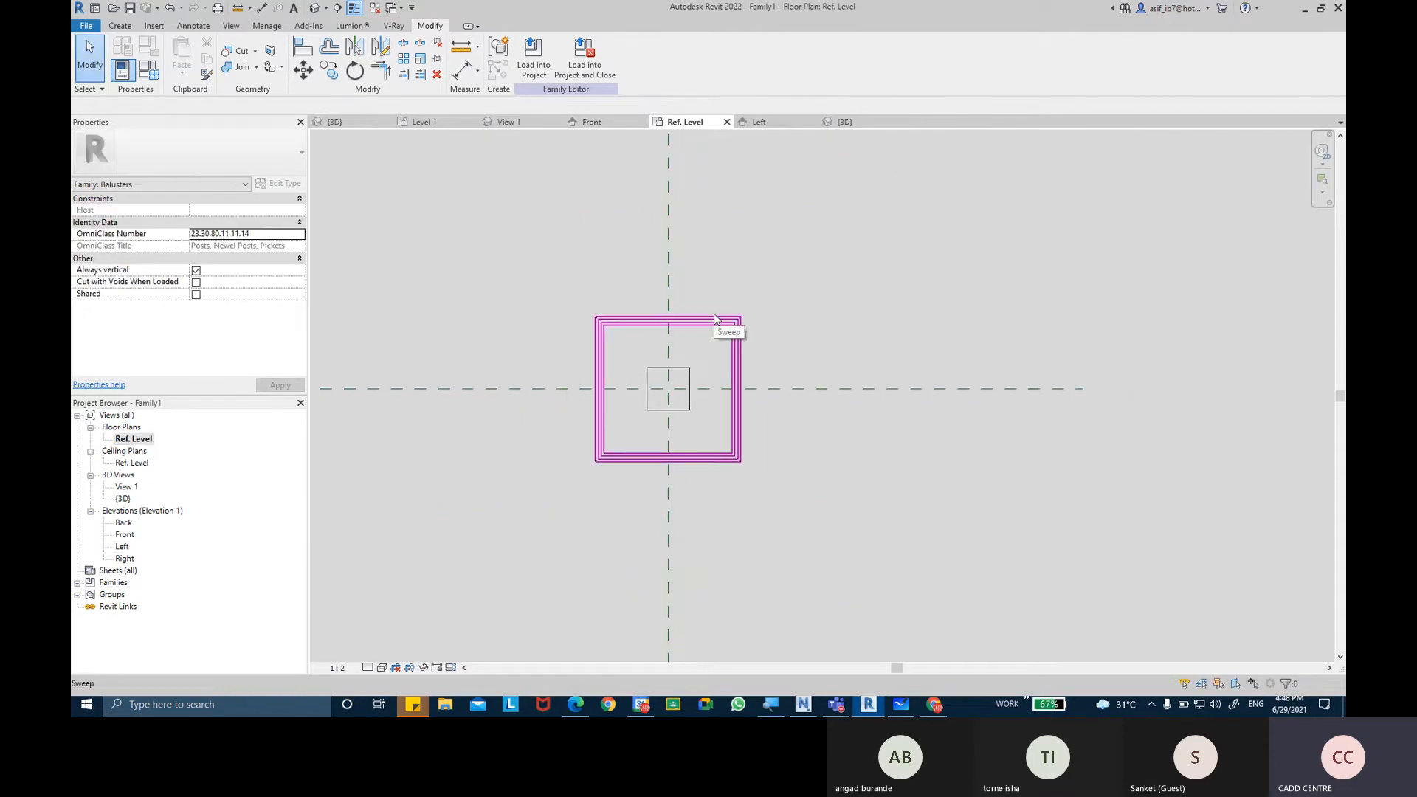
pyautogui.click(714, 319)
pyautogui.scroll(1, 715, 314)
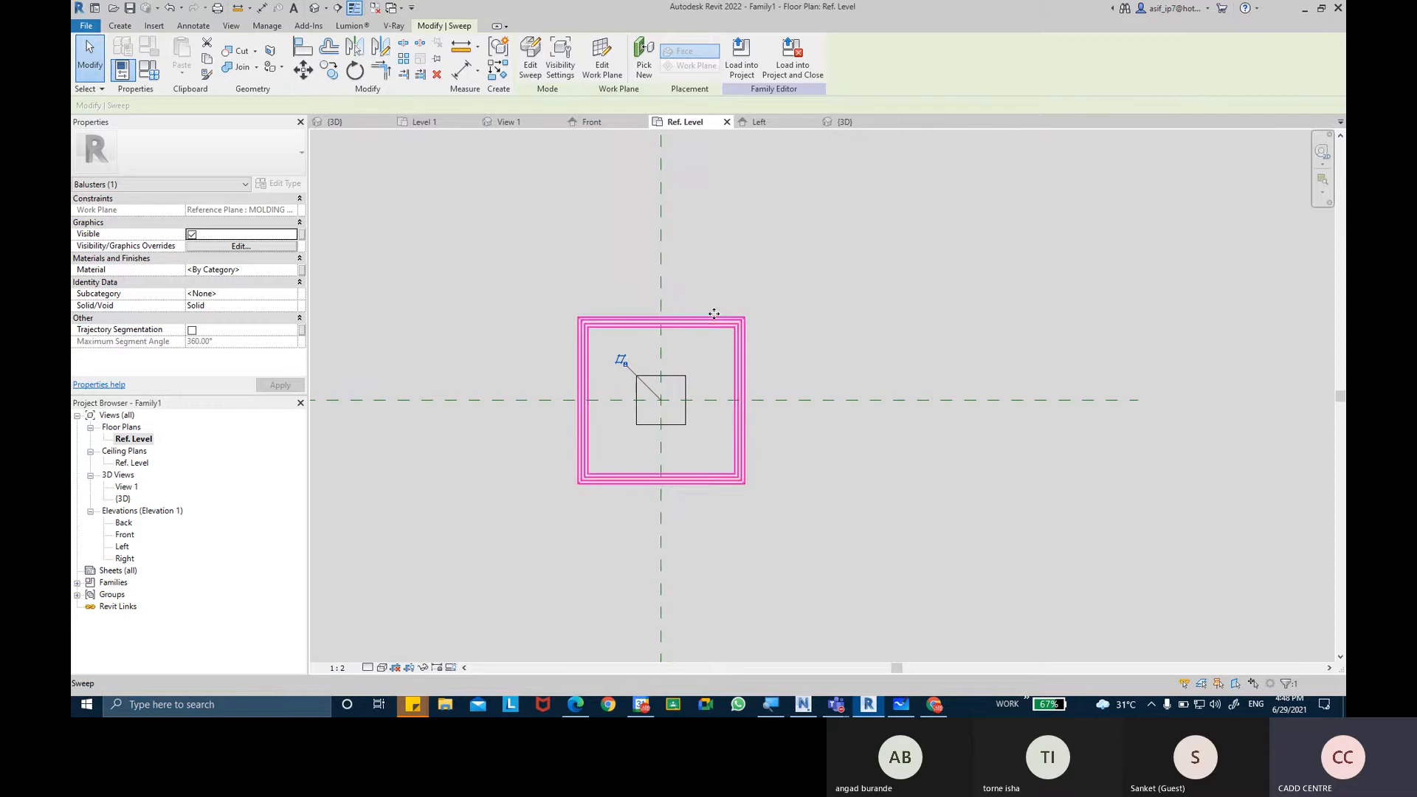
pyautogui.click(422, 667)
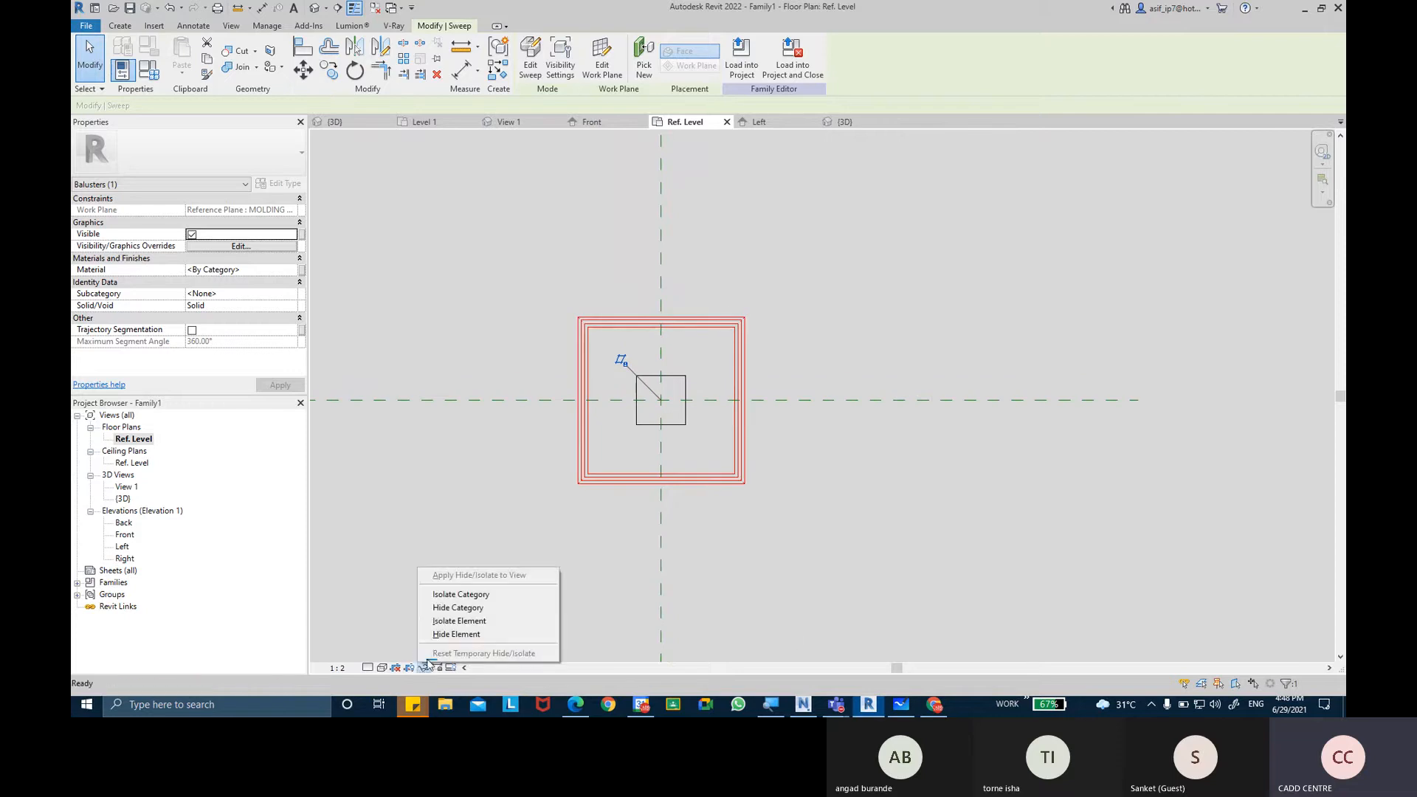
pyautogui.click(443, 630)
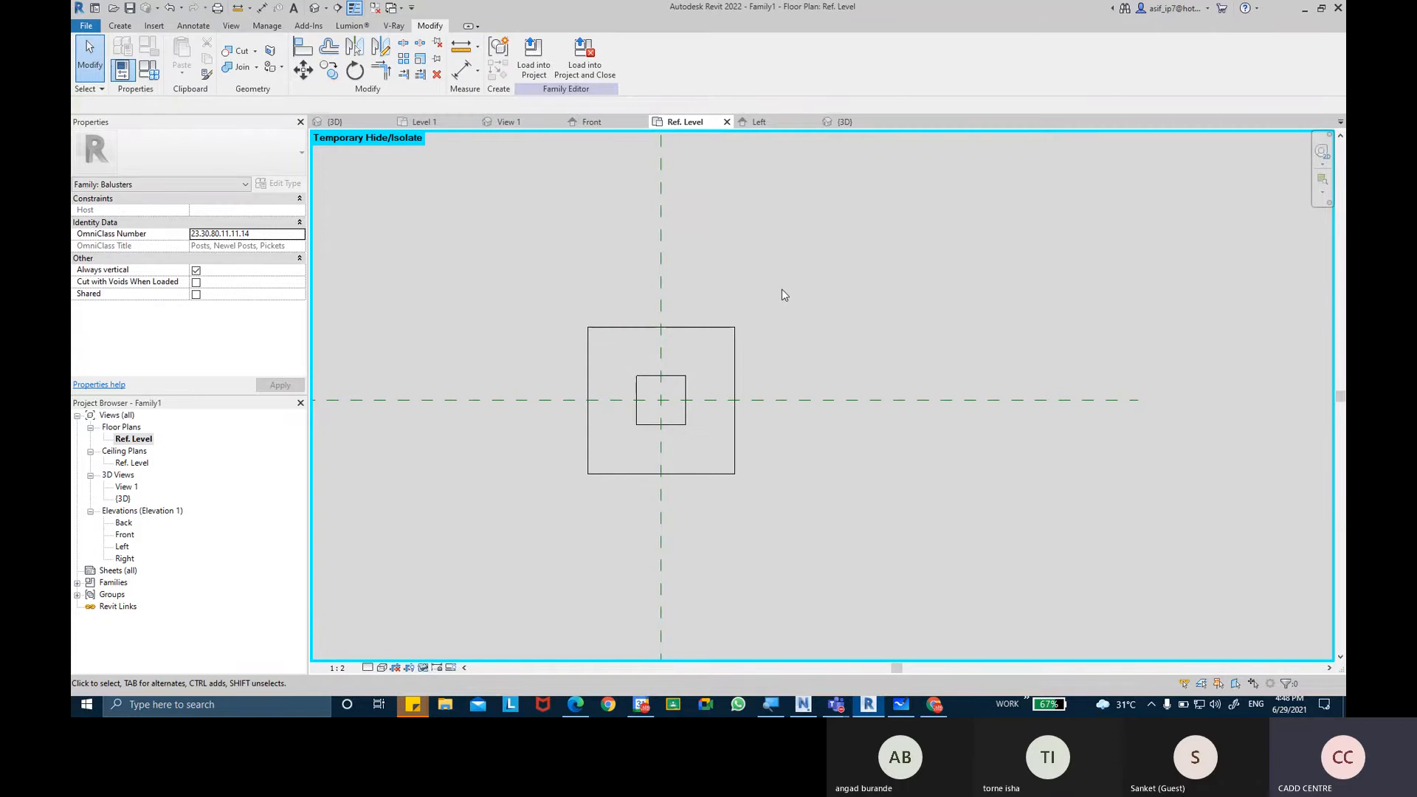
# Set the current work plane to Reference Plane : BOTTOM MOLDING PATTERN PLANE.
pyautogui.moveTo(784, 293); pyautogui.dragTo(798, 284, button='middle')
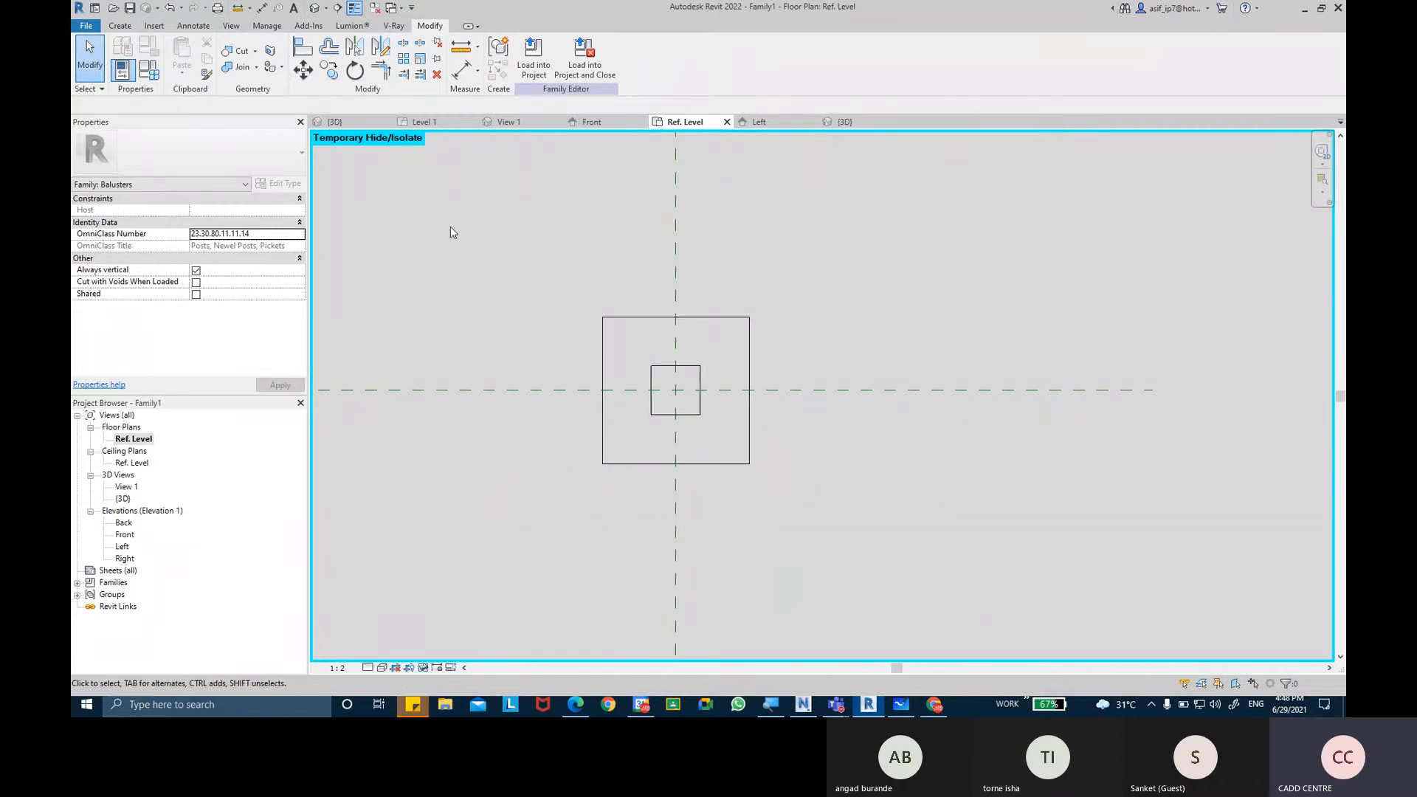
pyautogui.click(118, 26)
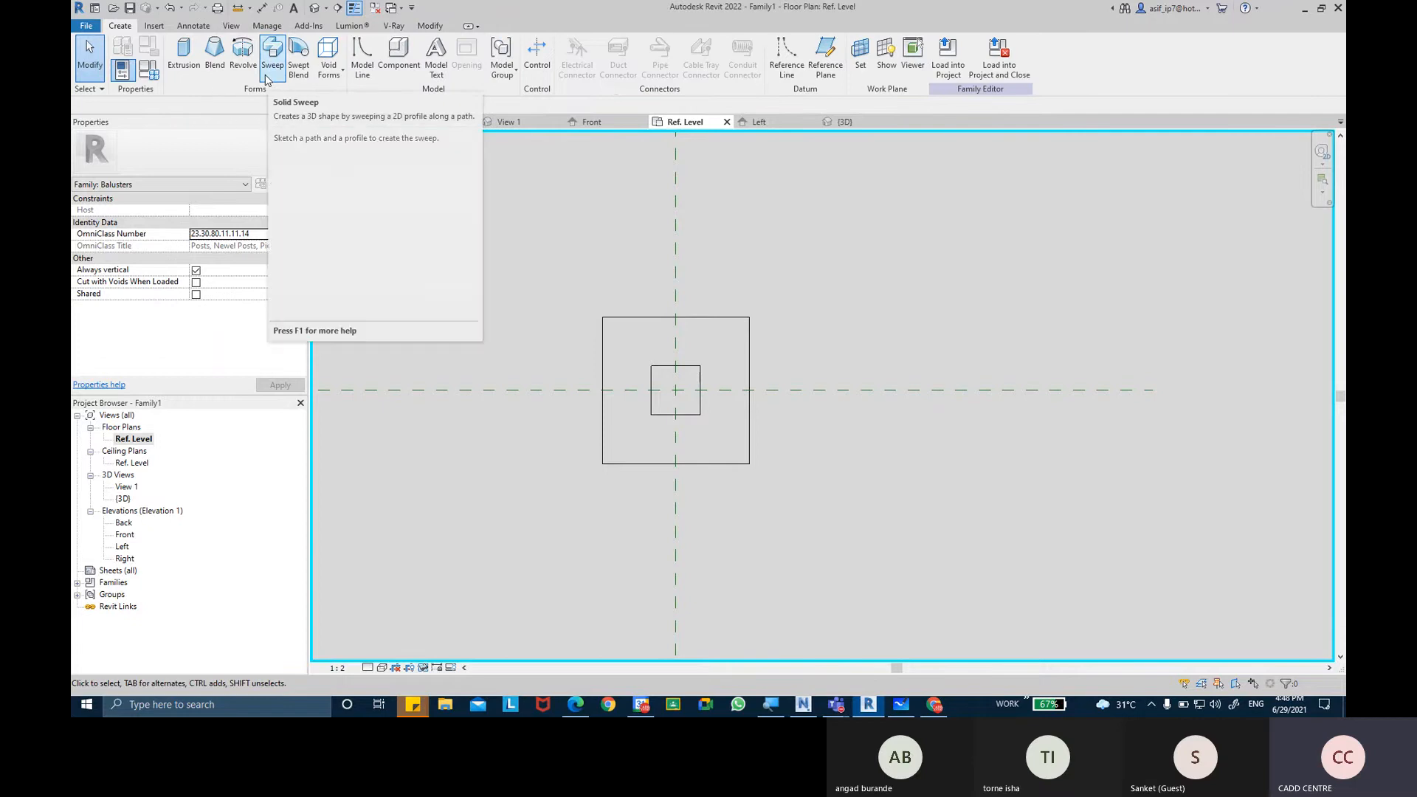
pyautogui.click(860, 77)
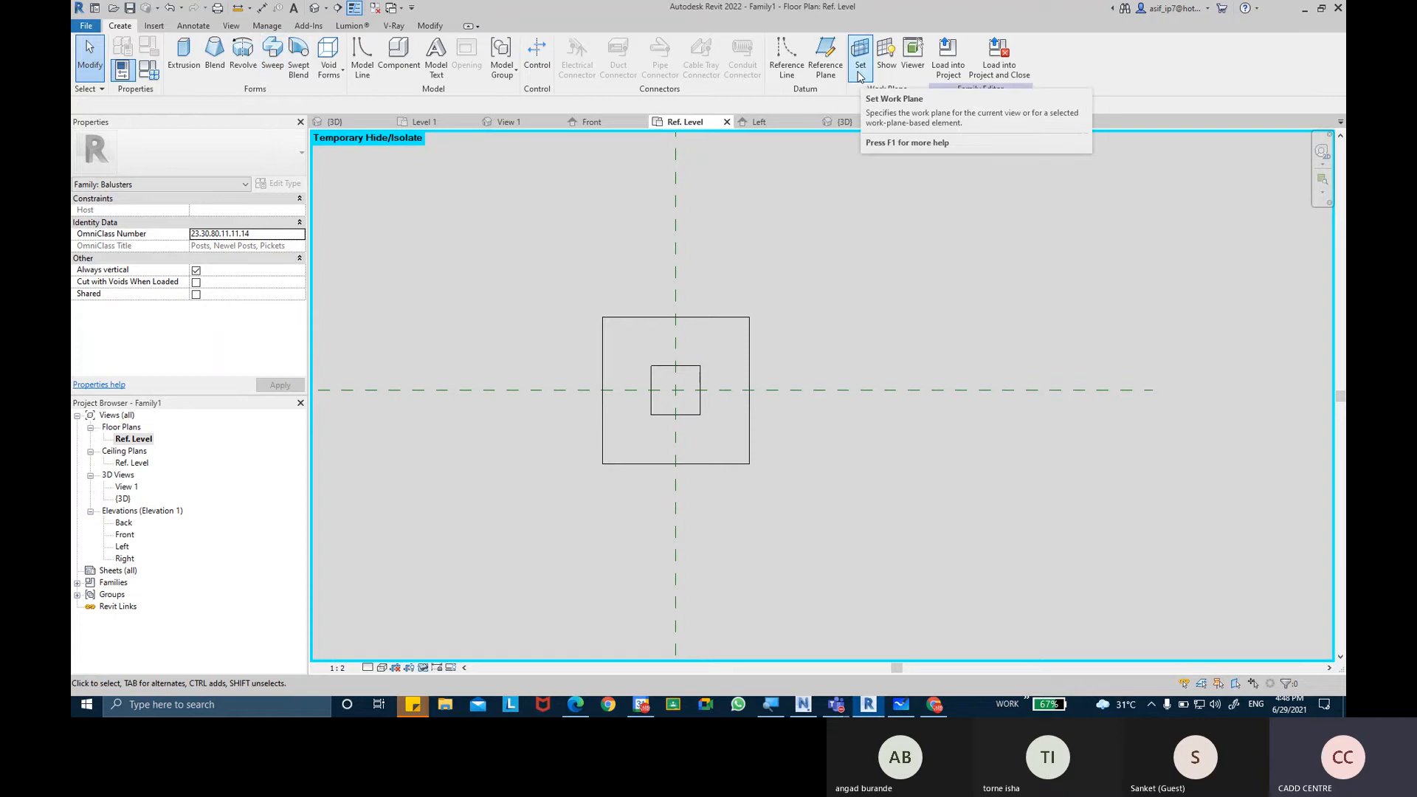
pyautogui.click(860, 77)
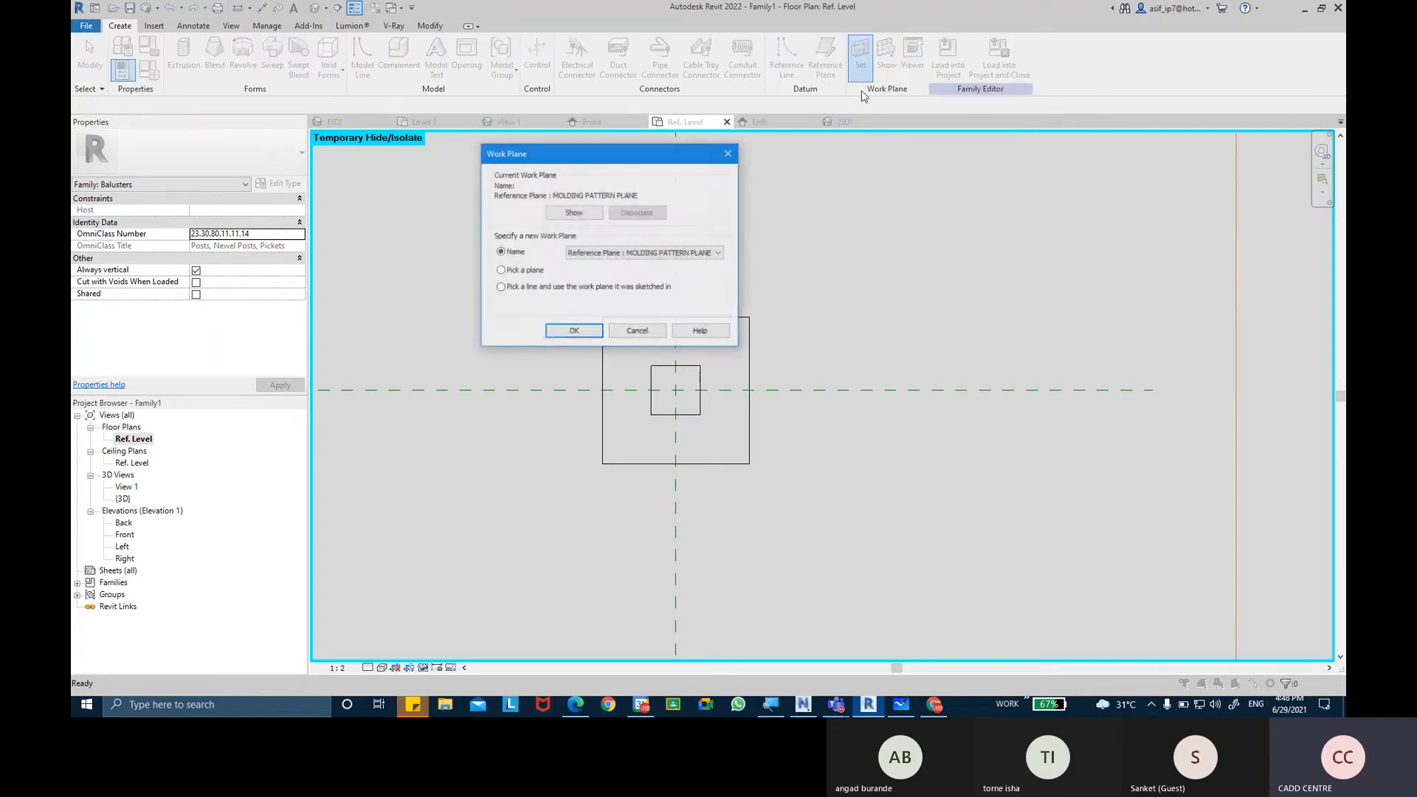
pyautogui.click(607, 255)
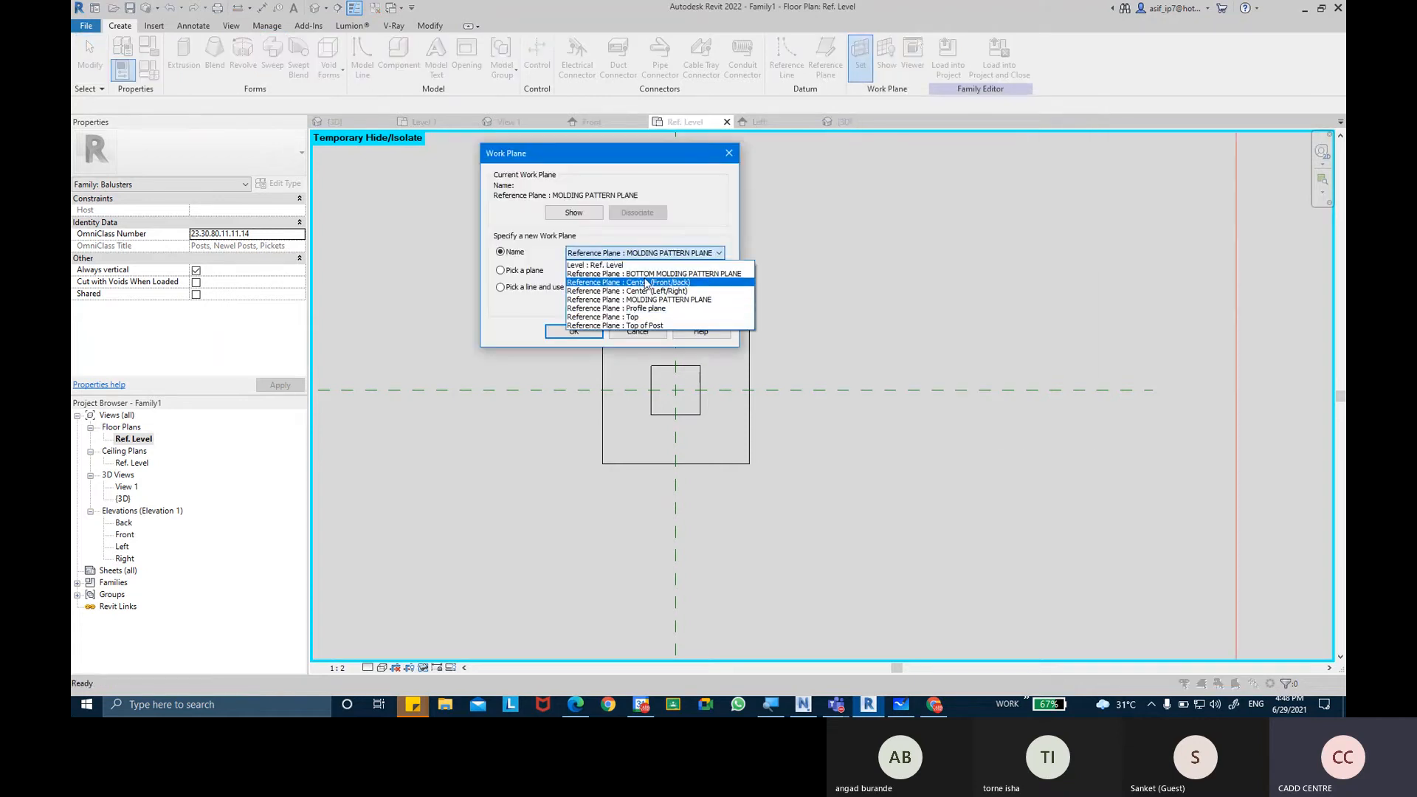
pyautogui.click(711, 274)
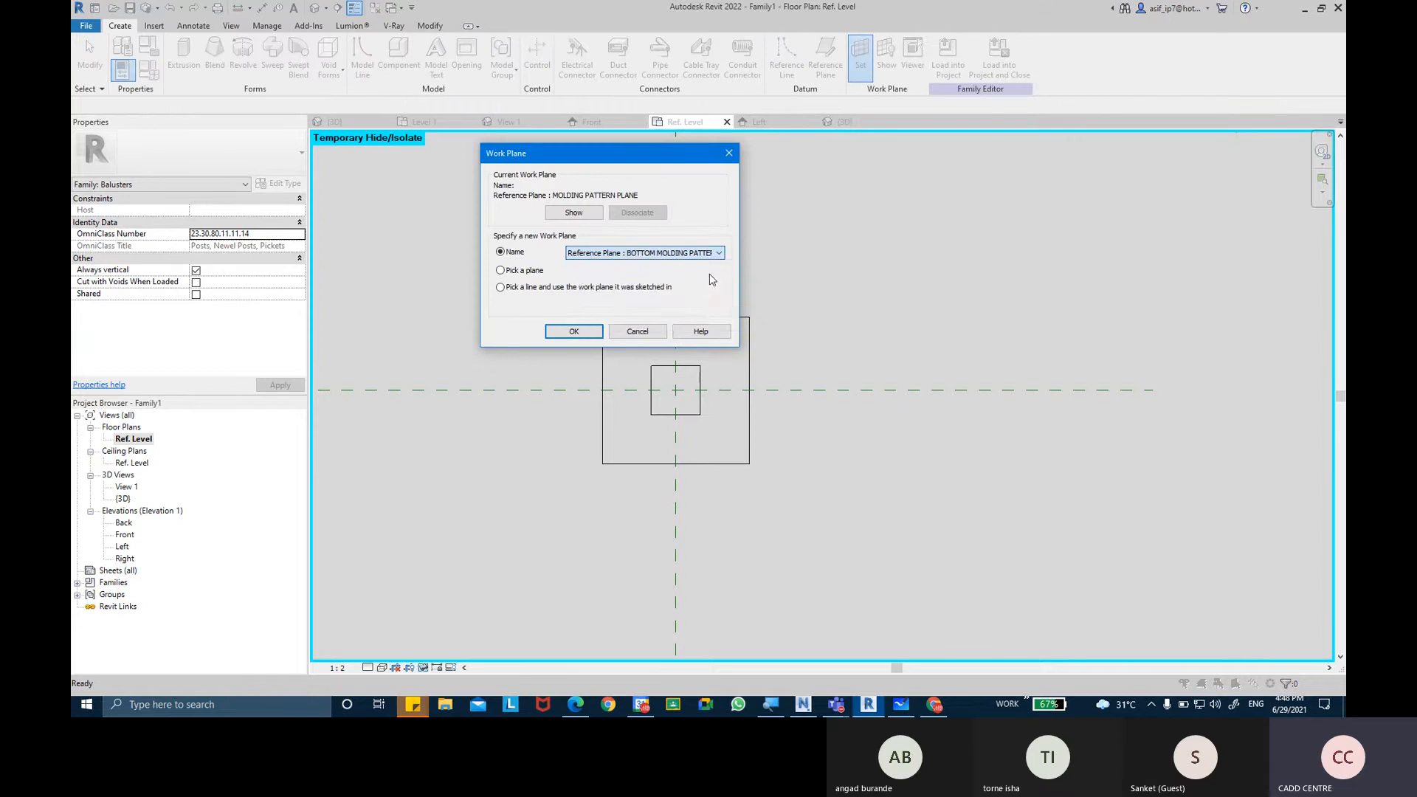
pyautogui.click(594, 332)
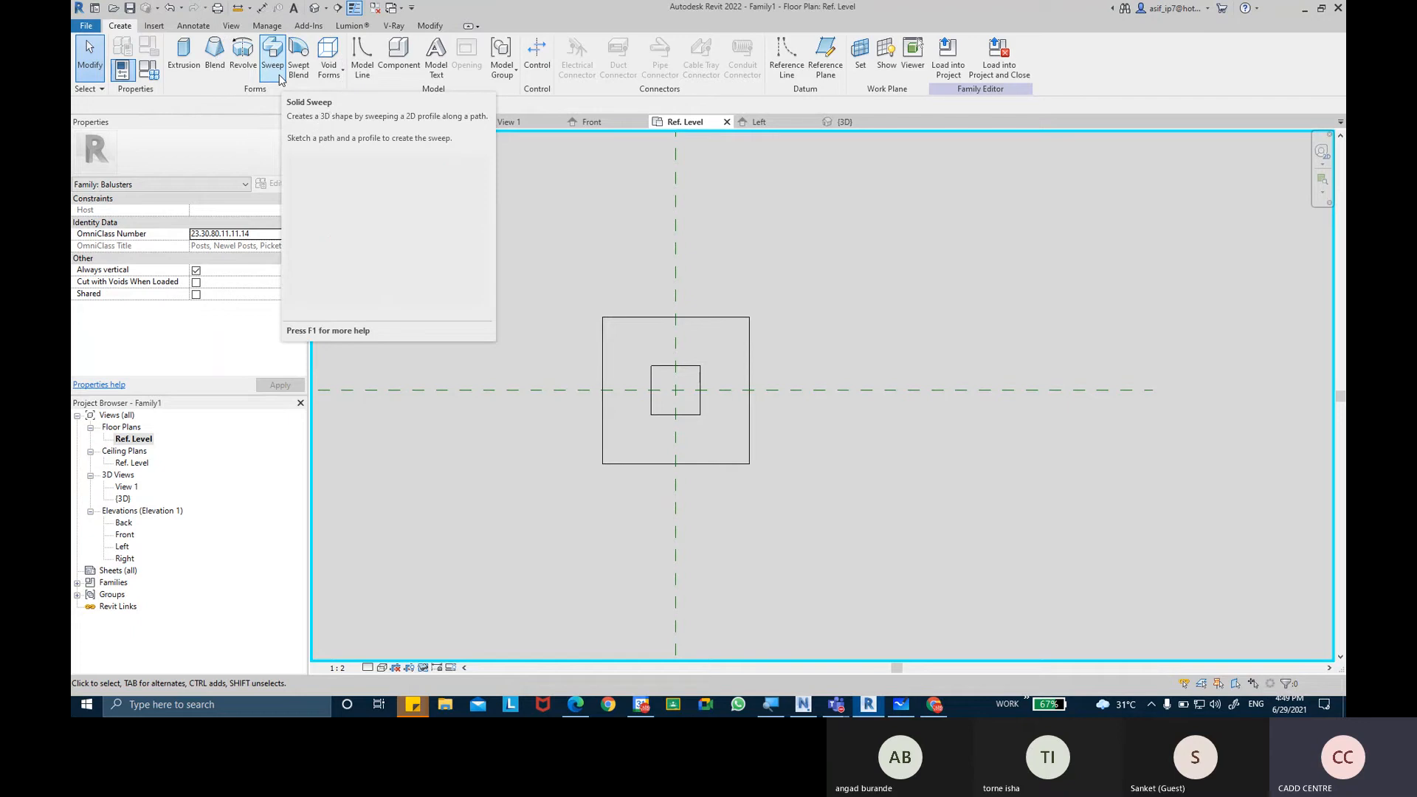
# Start a solid sweep and sketch its path as a 75 x 75 mm rectangle snapped to opposite corners of the post's outline.
pyautogui.click(280, 76)
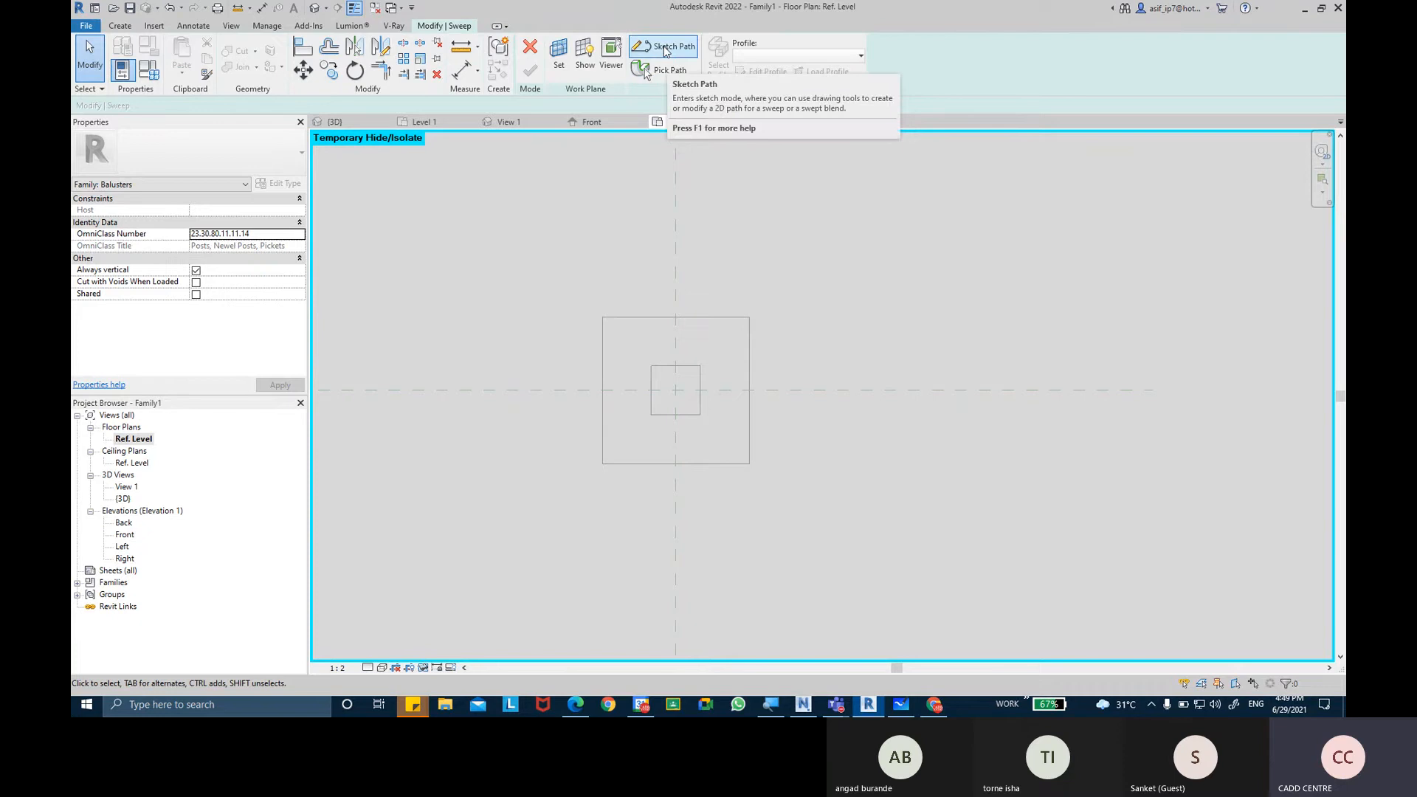
pyautogui.click(663, 46)
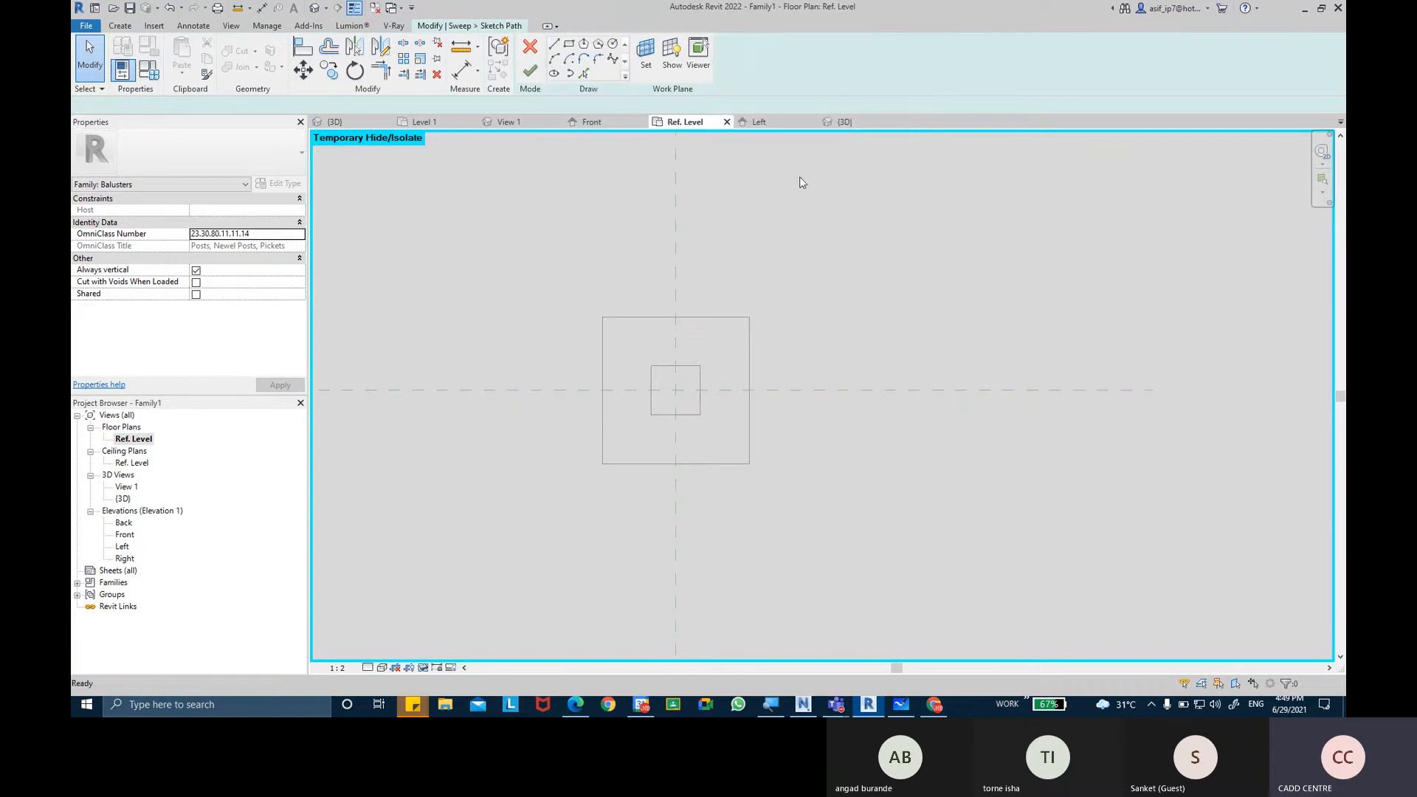
pyautogui.click(569, 45)
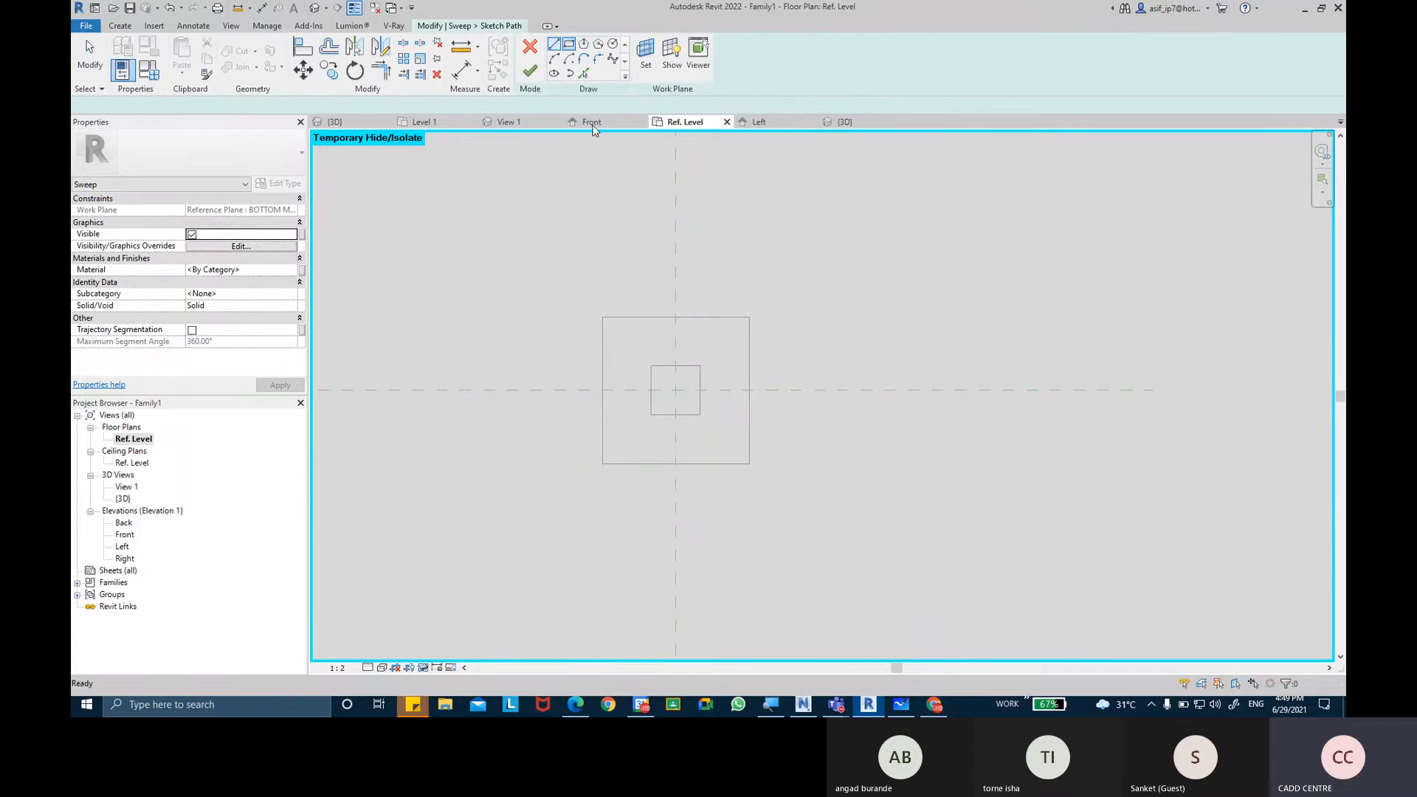
pyautogui.click(603, 317)
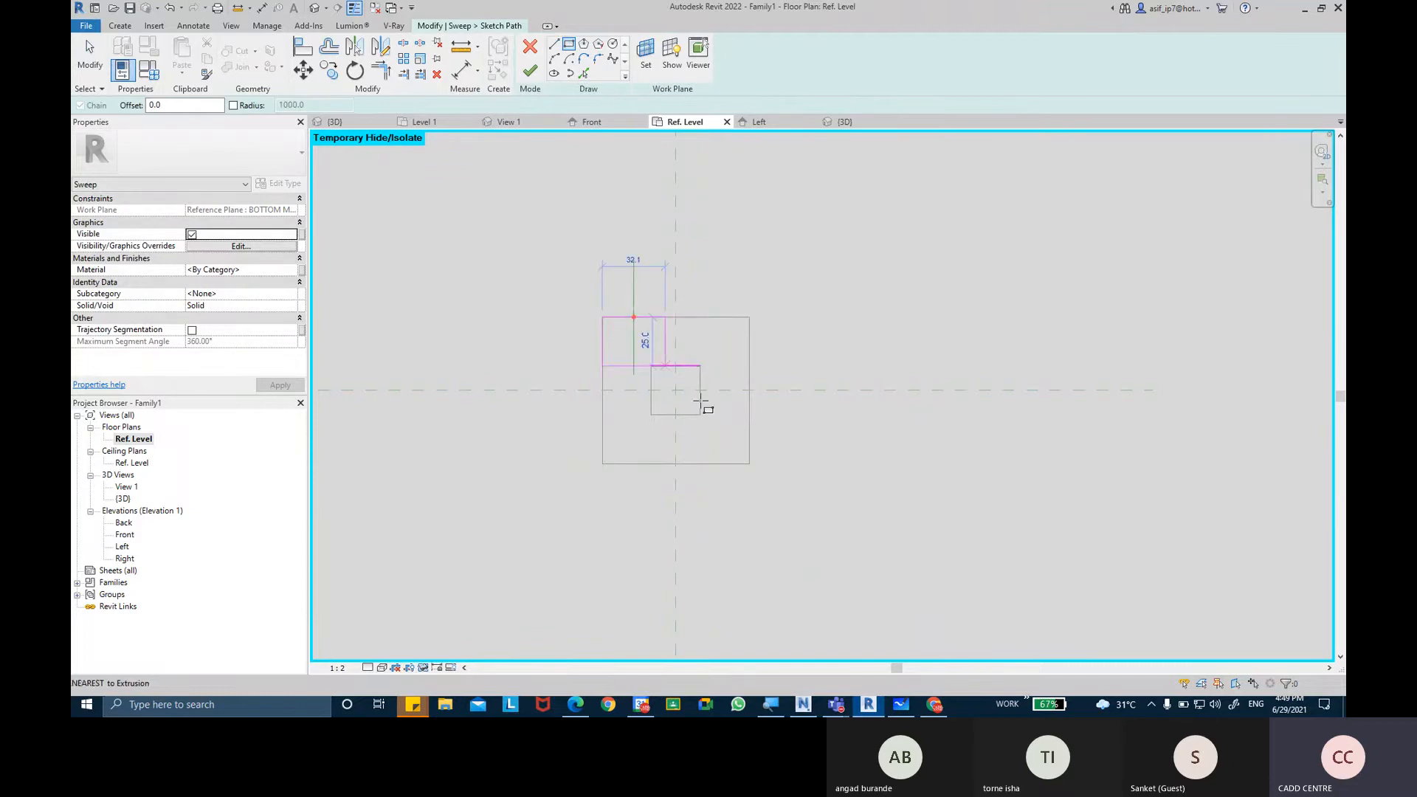
pyautogui.click(749, 463)
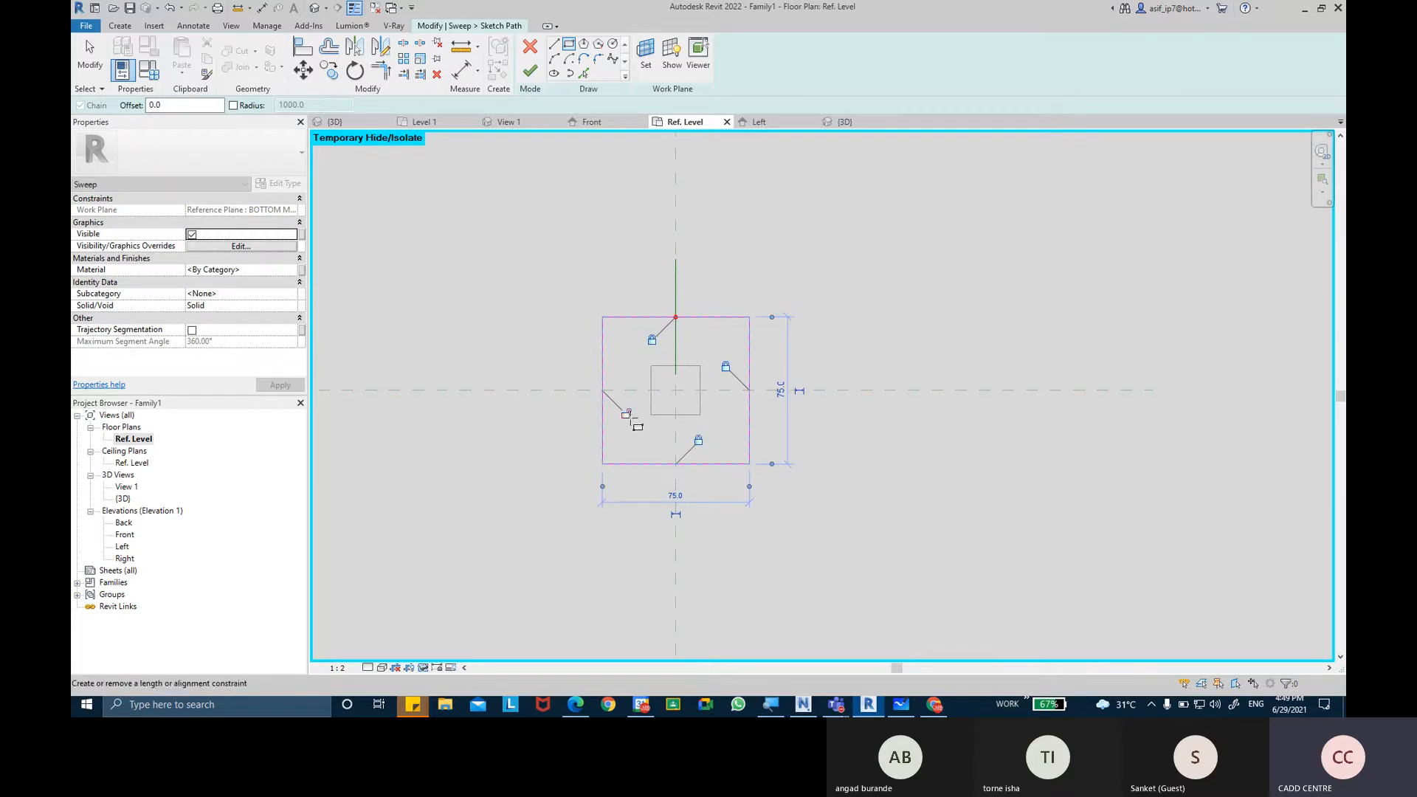
pyautogui.moveTo(863, 436); pyautogui.dragTo(849, 437, button='middle')
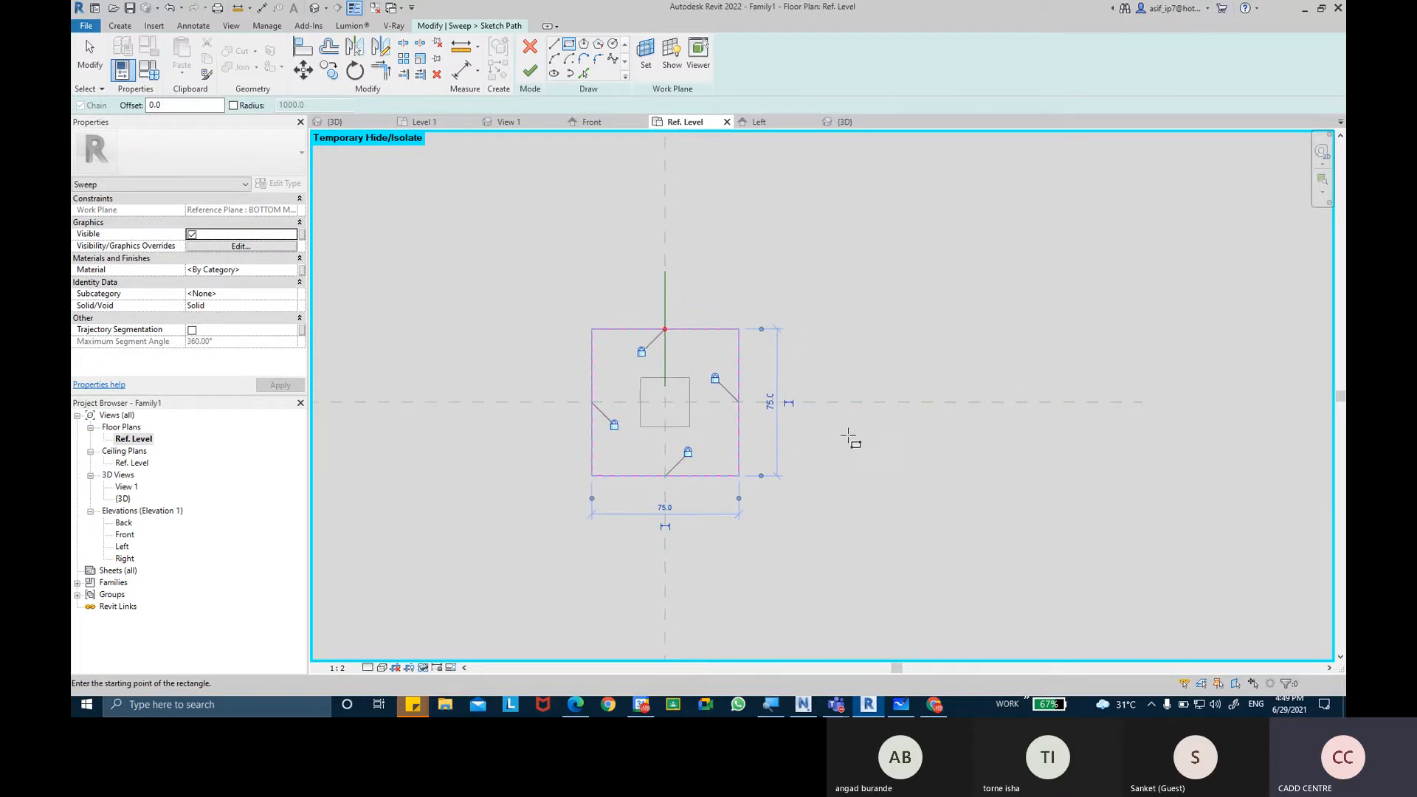
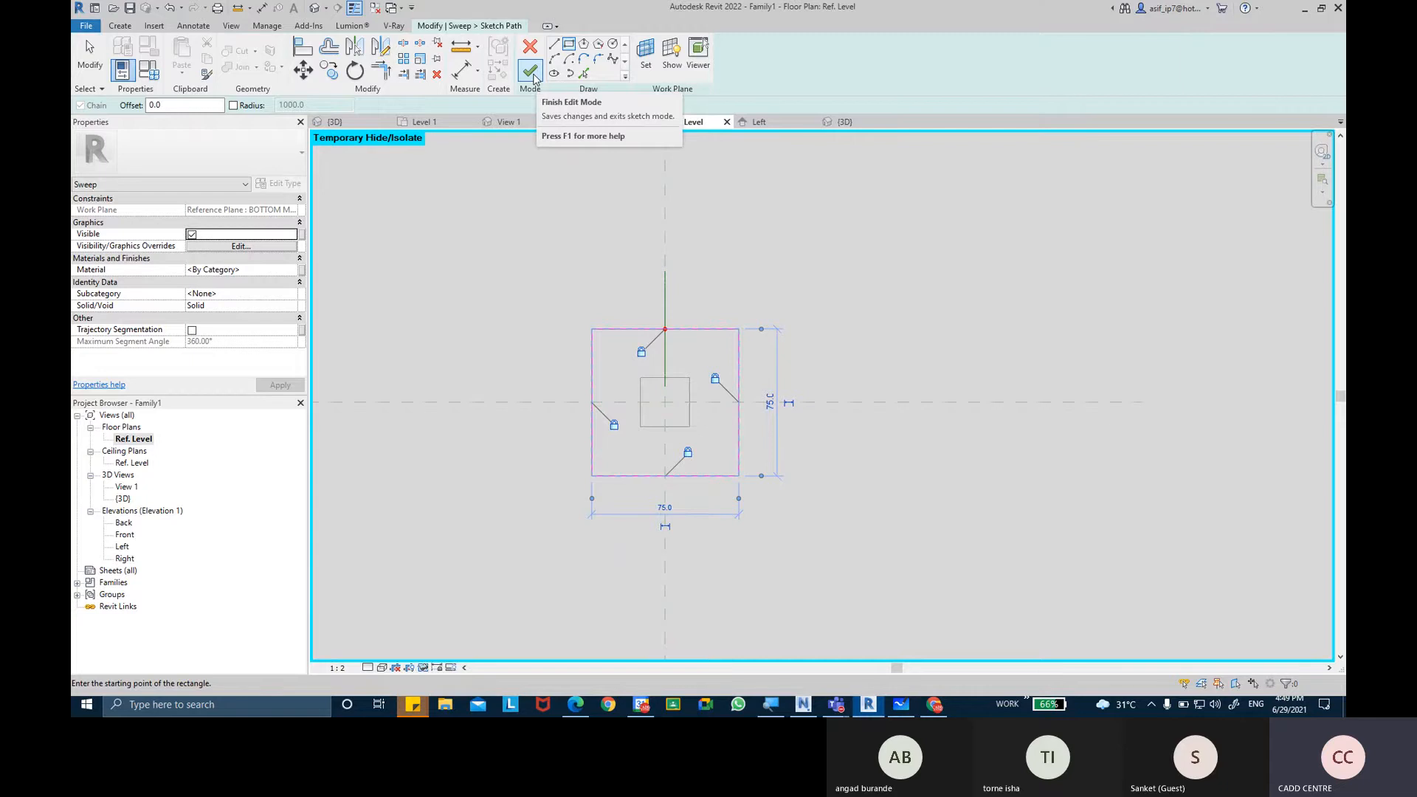
# Finish the rectangular sweep path and start editing its profile in the Elevation: Left view.
pyautogui.click(531, 72)
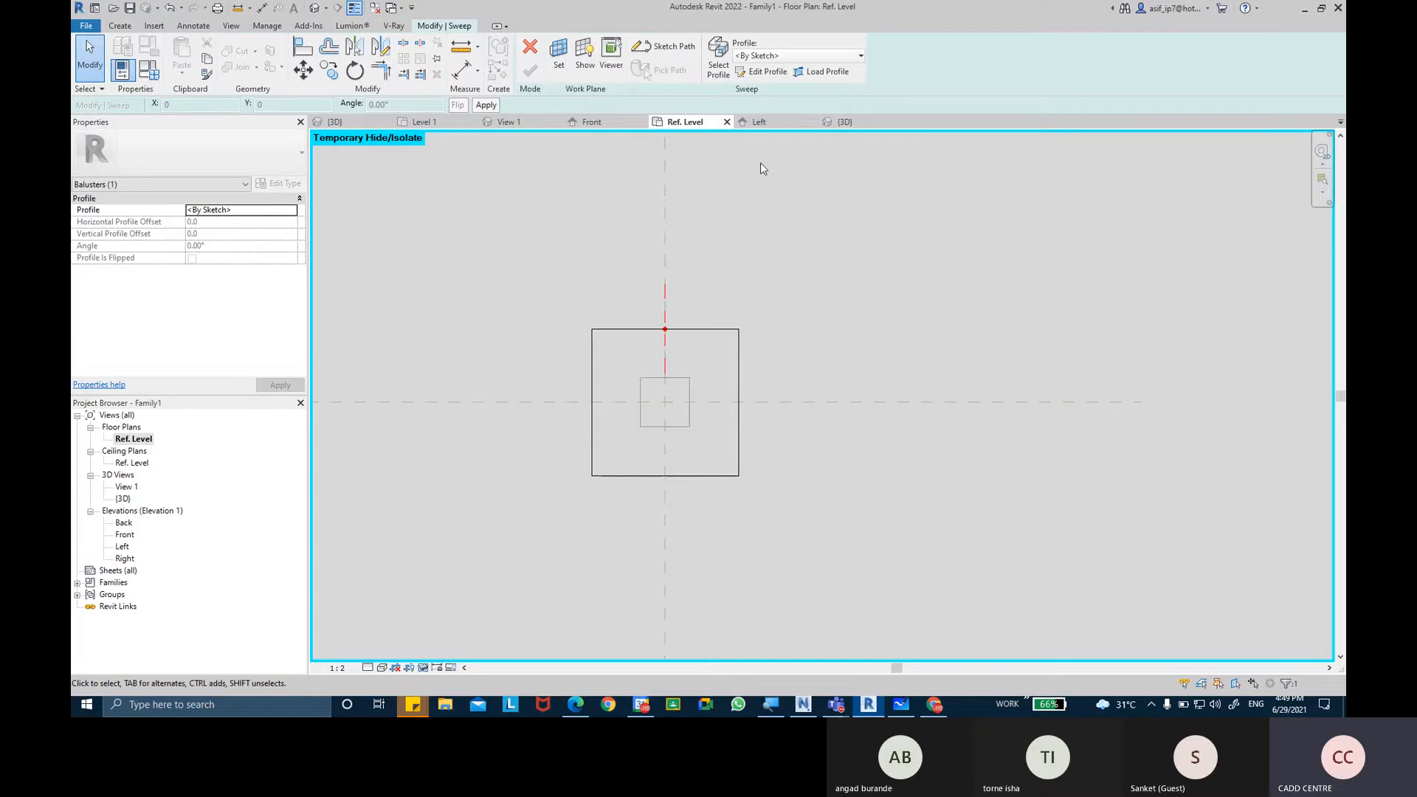
pyautogui.click(764, 72)
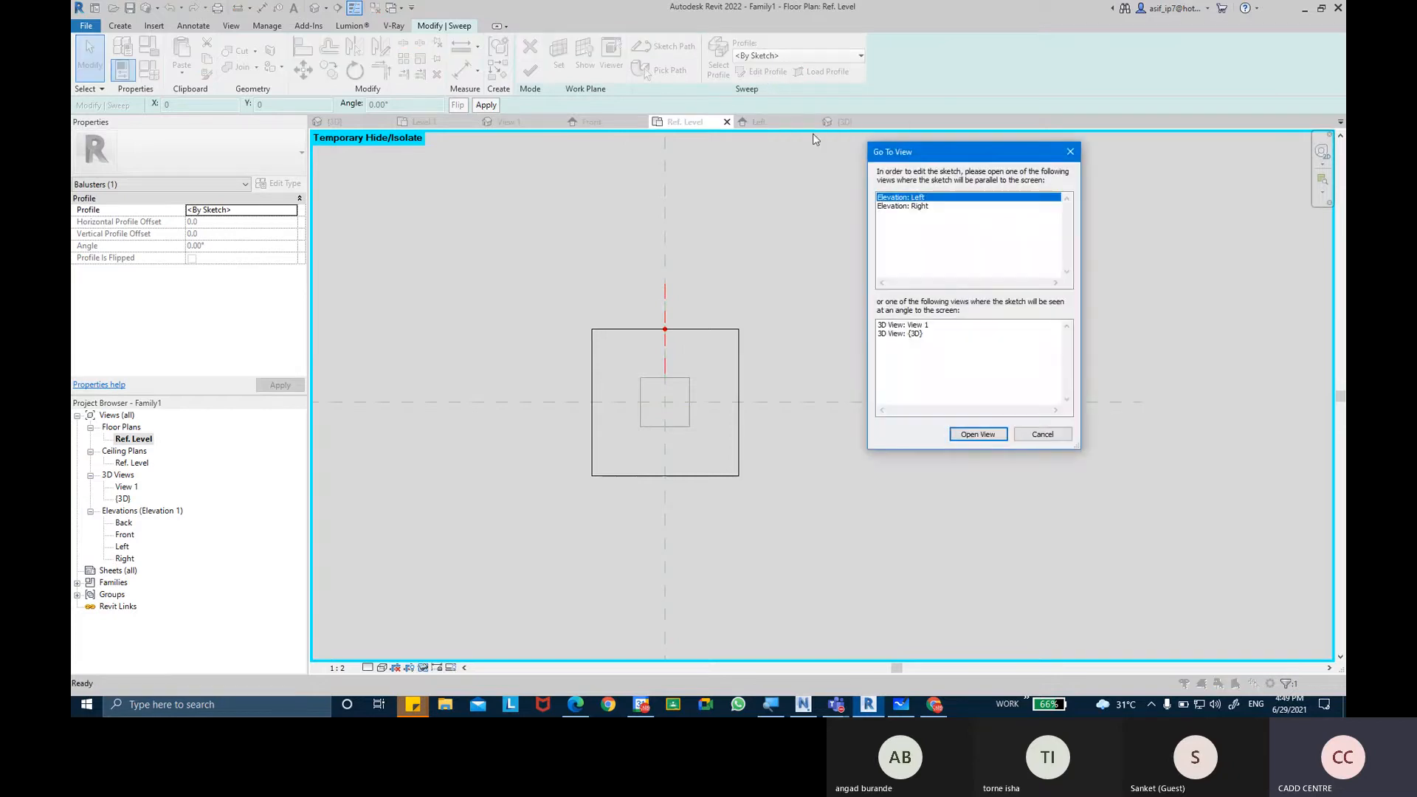
pyautogui.click(919, 208)
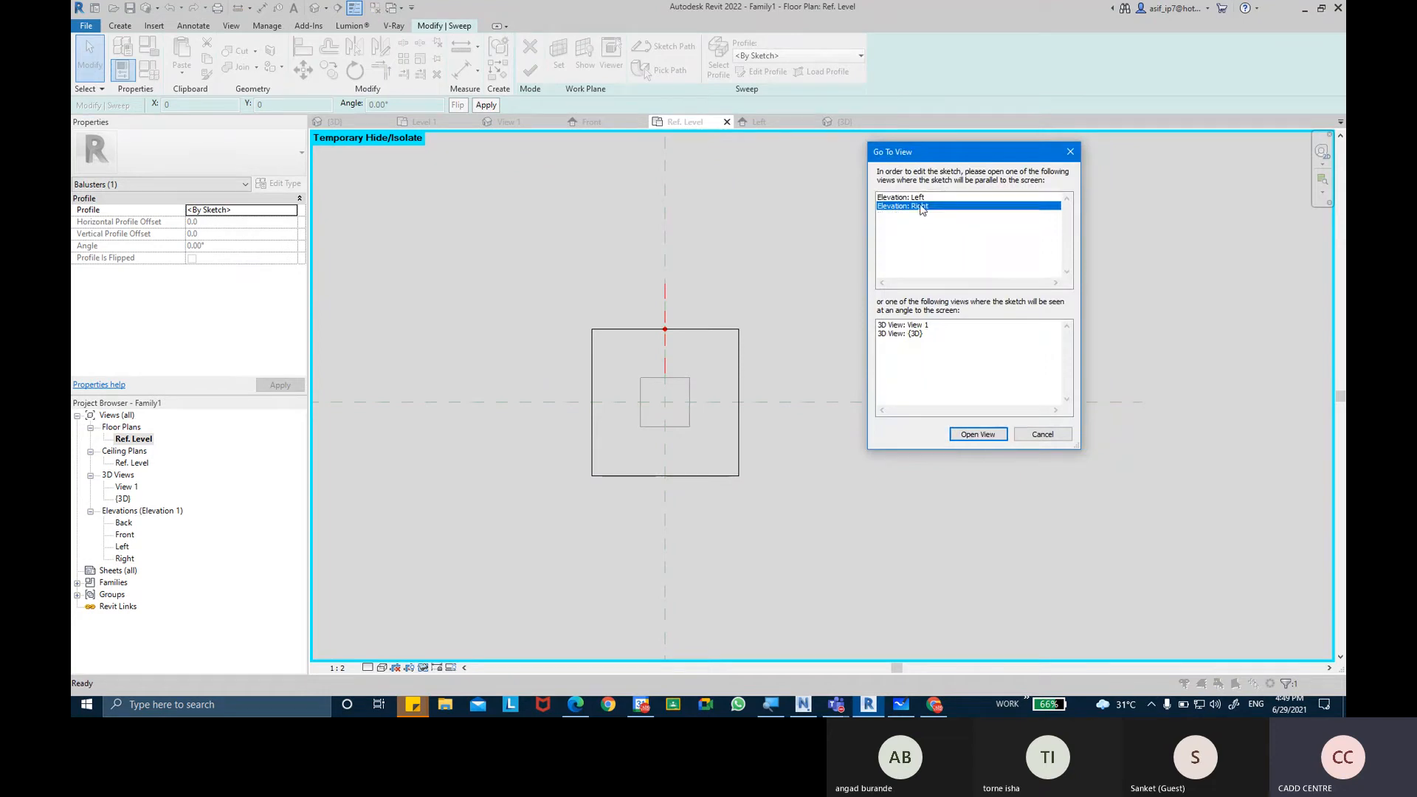
pyautogui.click(915, 335)
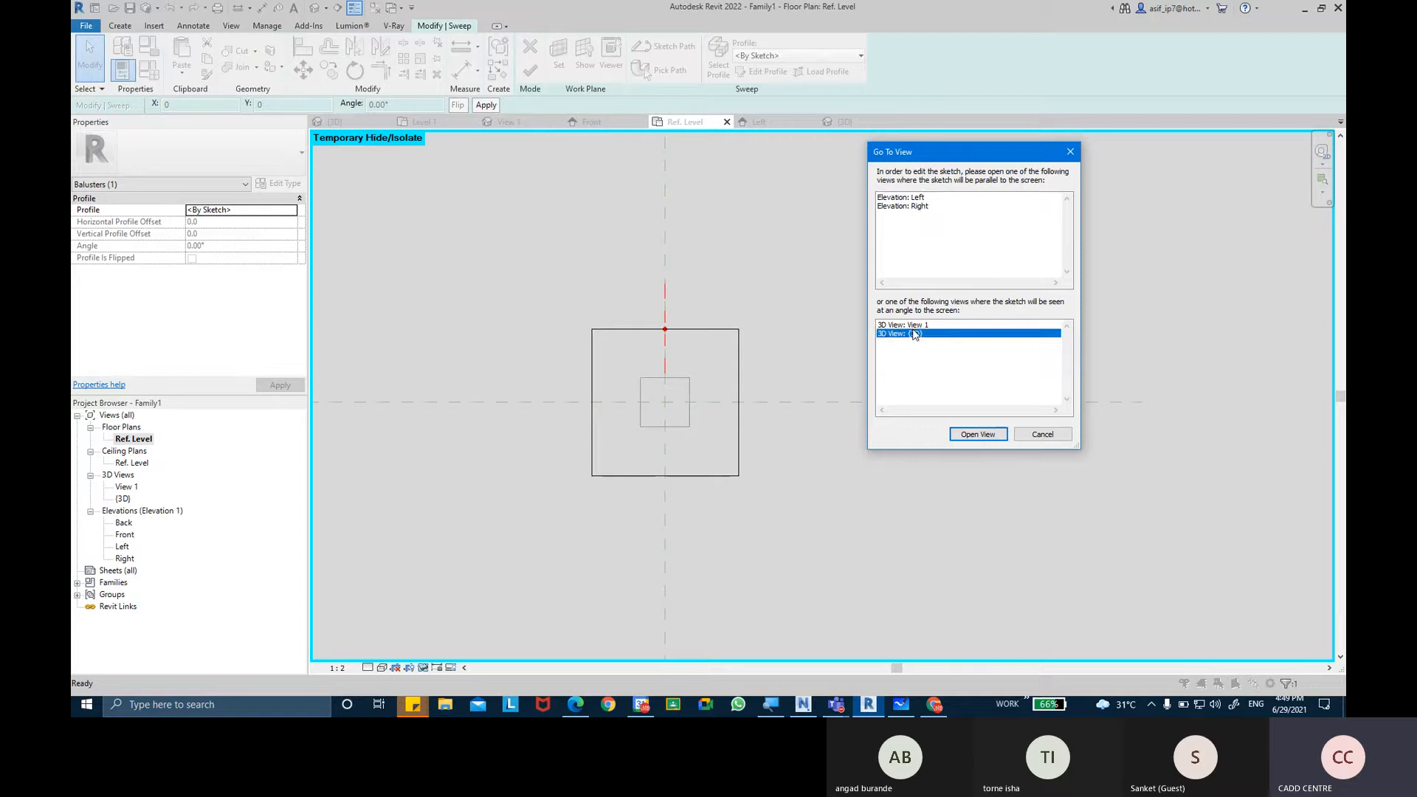
pyautogui.click(915, 326)
pyautogui.click(917, 200)
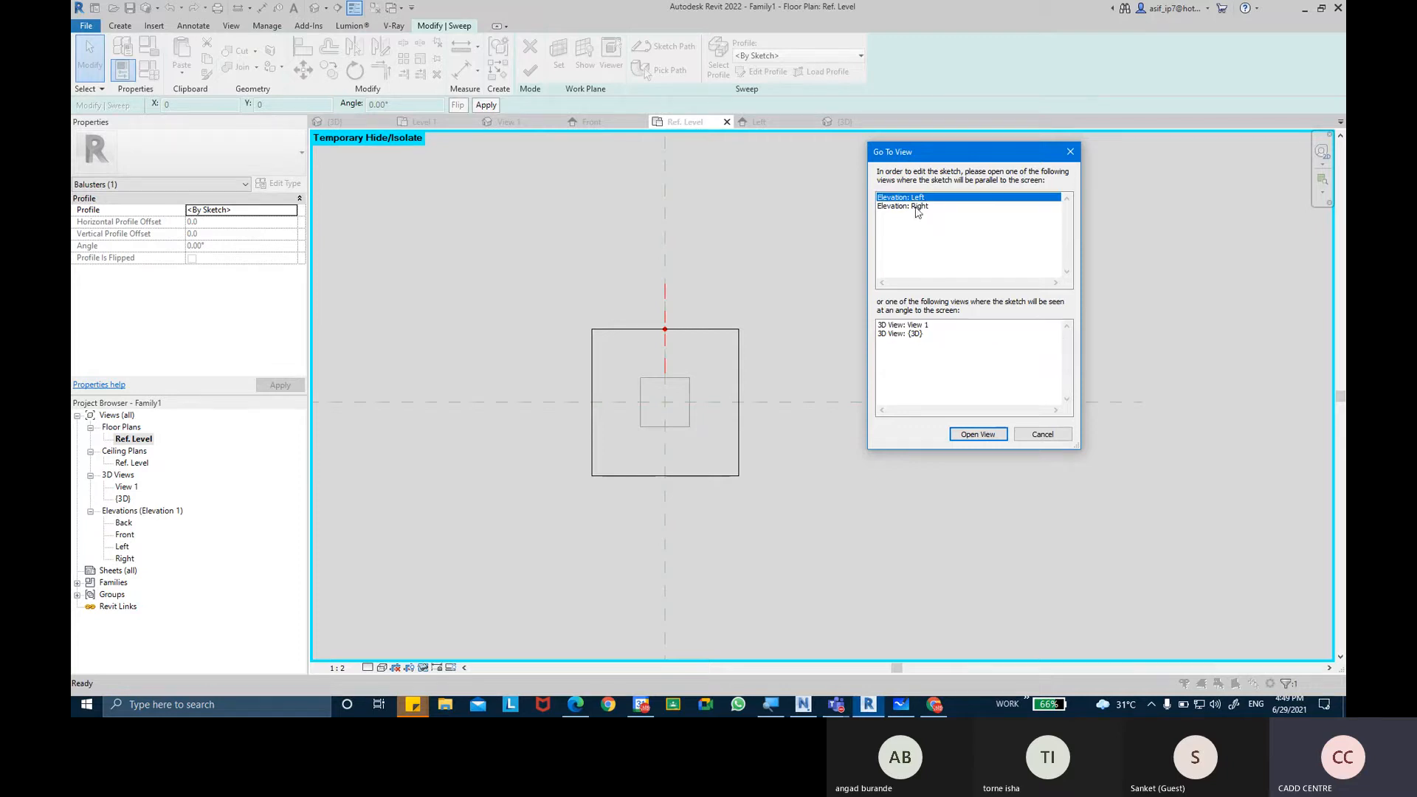
pyautogui.click(963, 442)
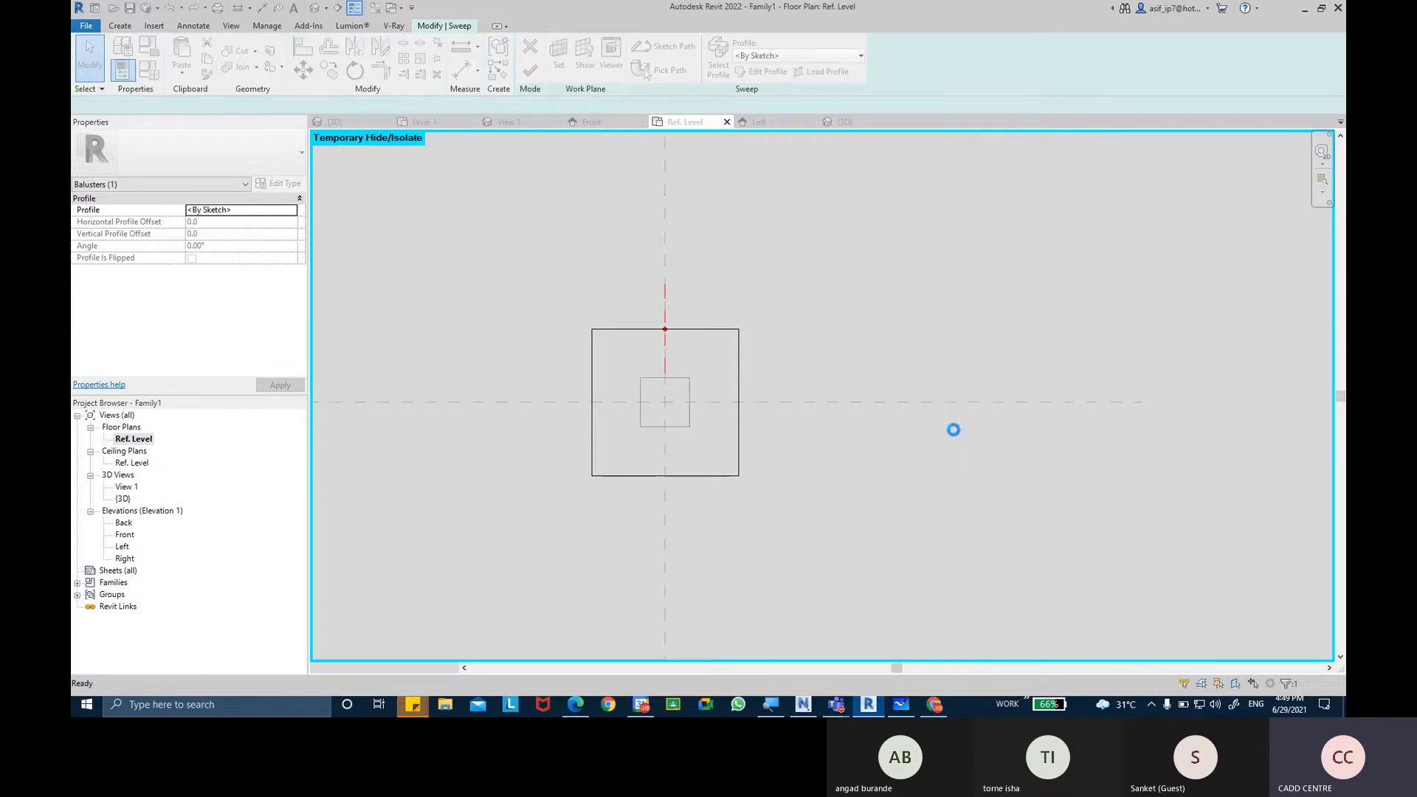
# Sketch a three-step molding half-profile outside the post's edge, rising from the horizontal reference plane and returning down to the path point.
pyautogui.scroll(5, 717, 437)
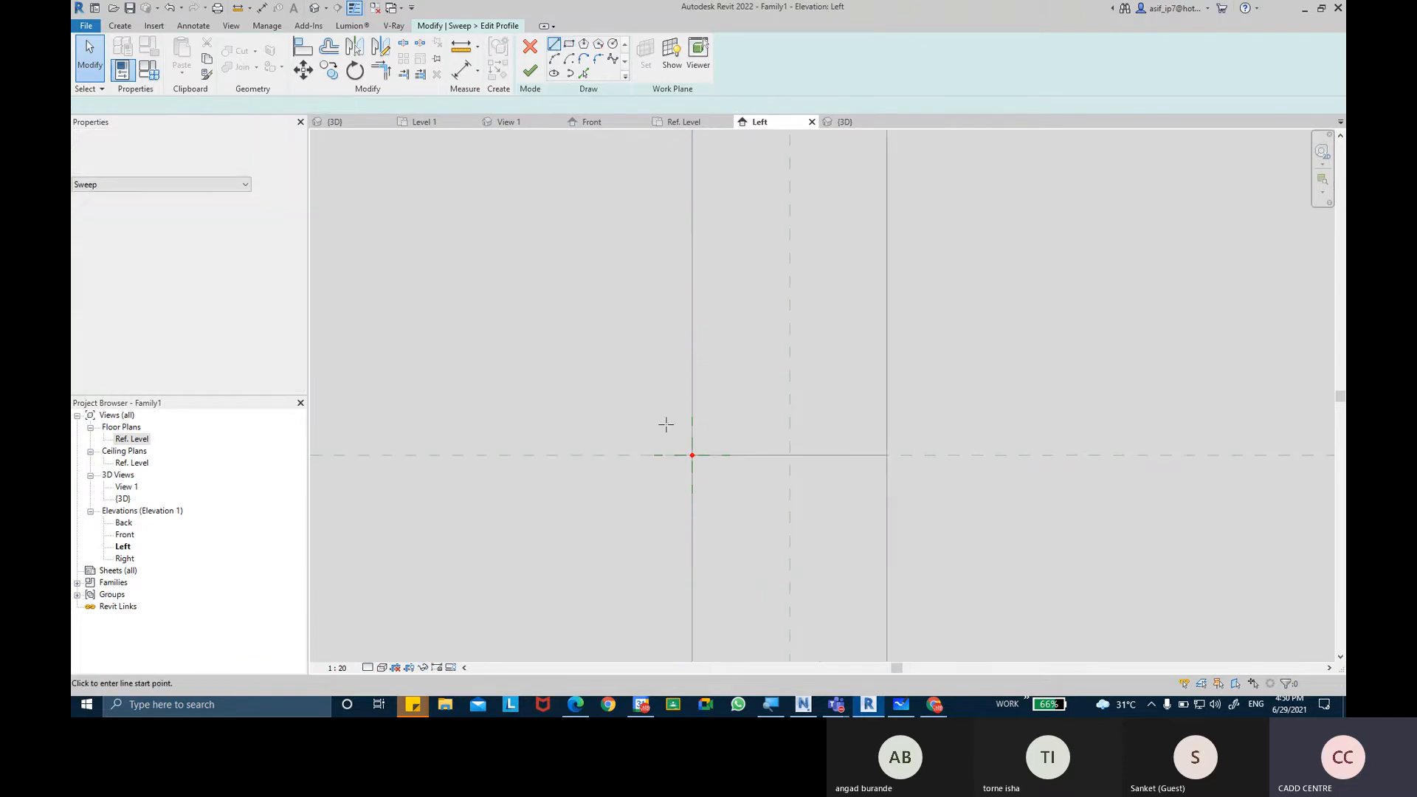
pyautogui.scroll(3, 659, 454)
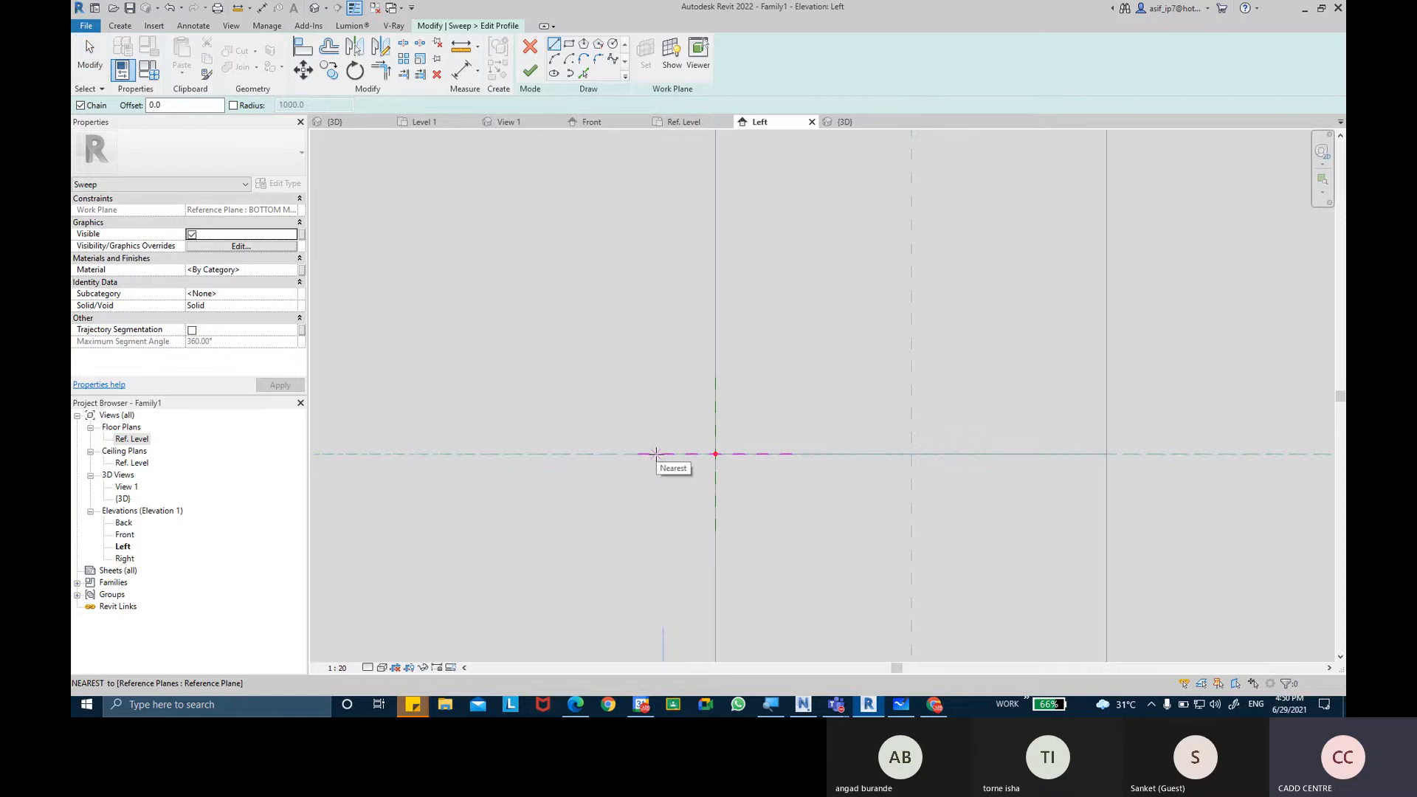
pyautogui.click(662, 454)
pyautogui.click(662, 429)
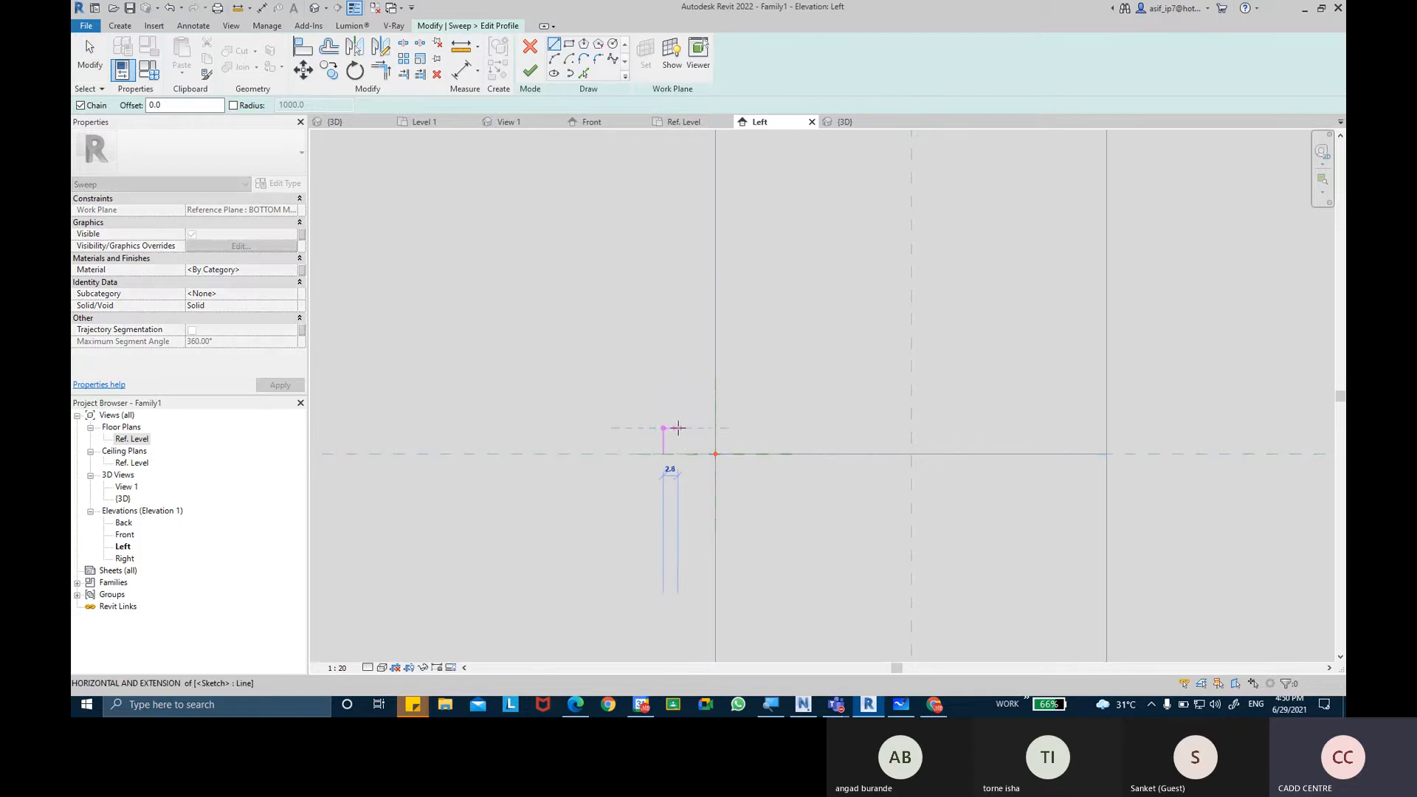
pyautogui.click(679, 413)
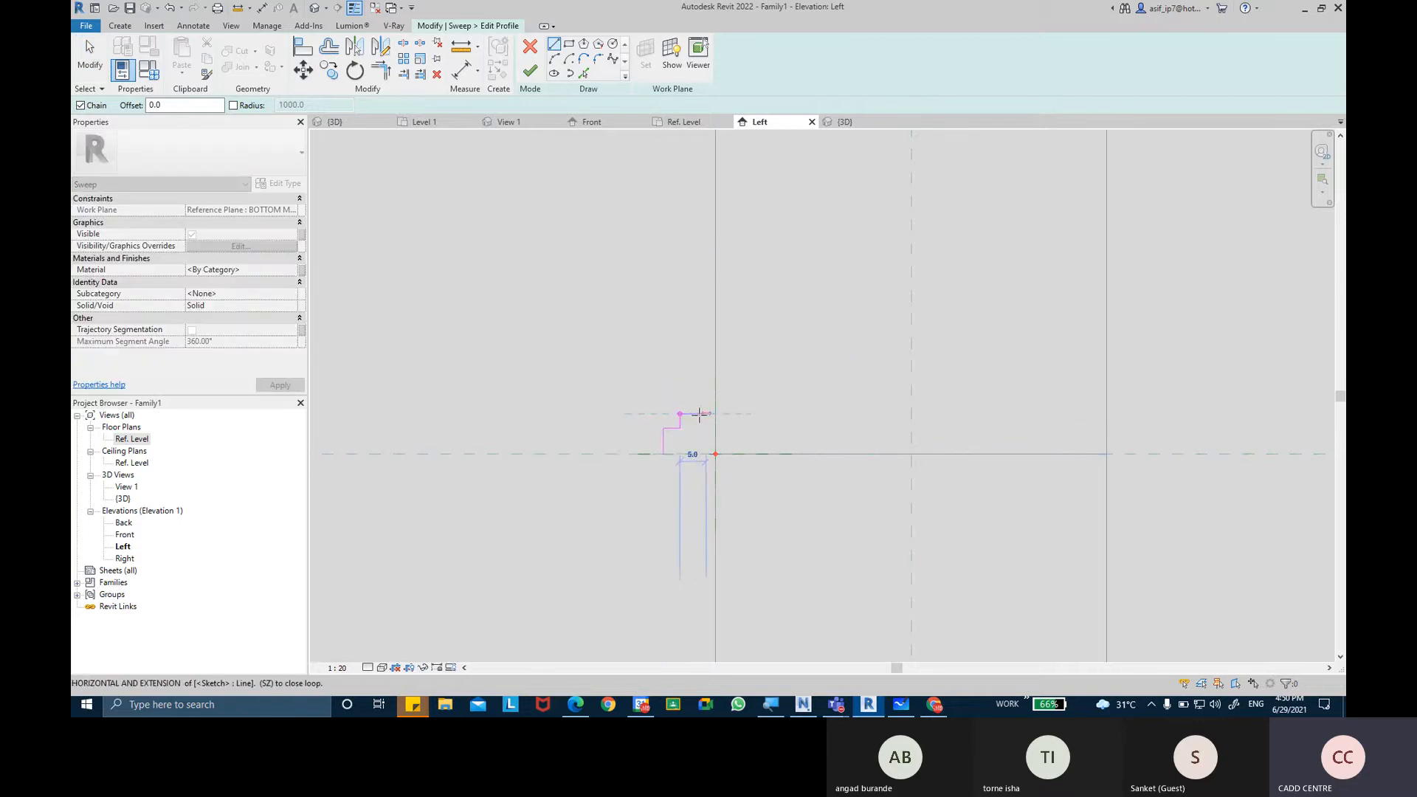
pyautogui.click(706, 413)
pyautogui.scroll(2, 702, 397)
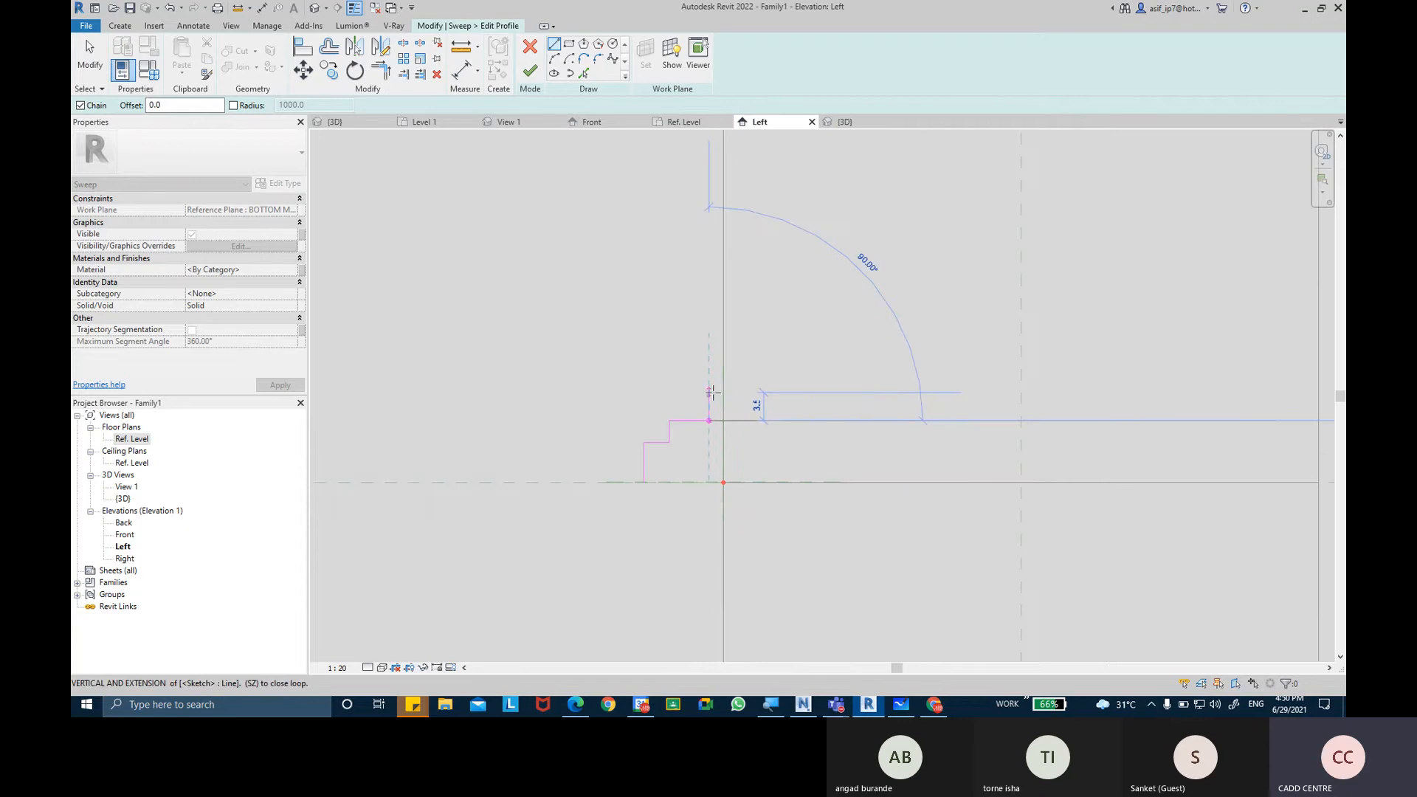
pyautogui.click(709, 393)
pyautogui.click(723, 393)
pyautogui.click(722, 482)
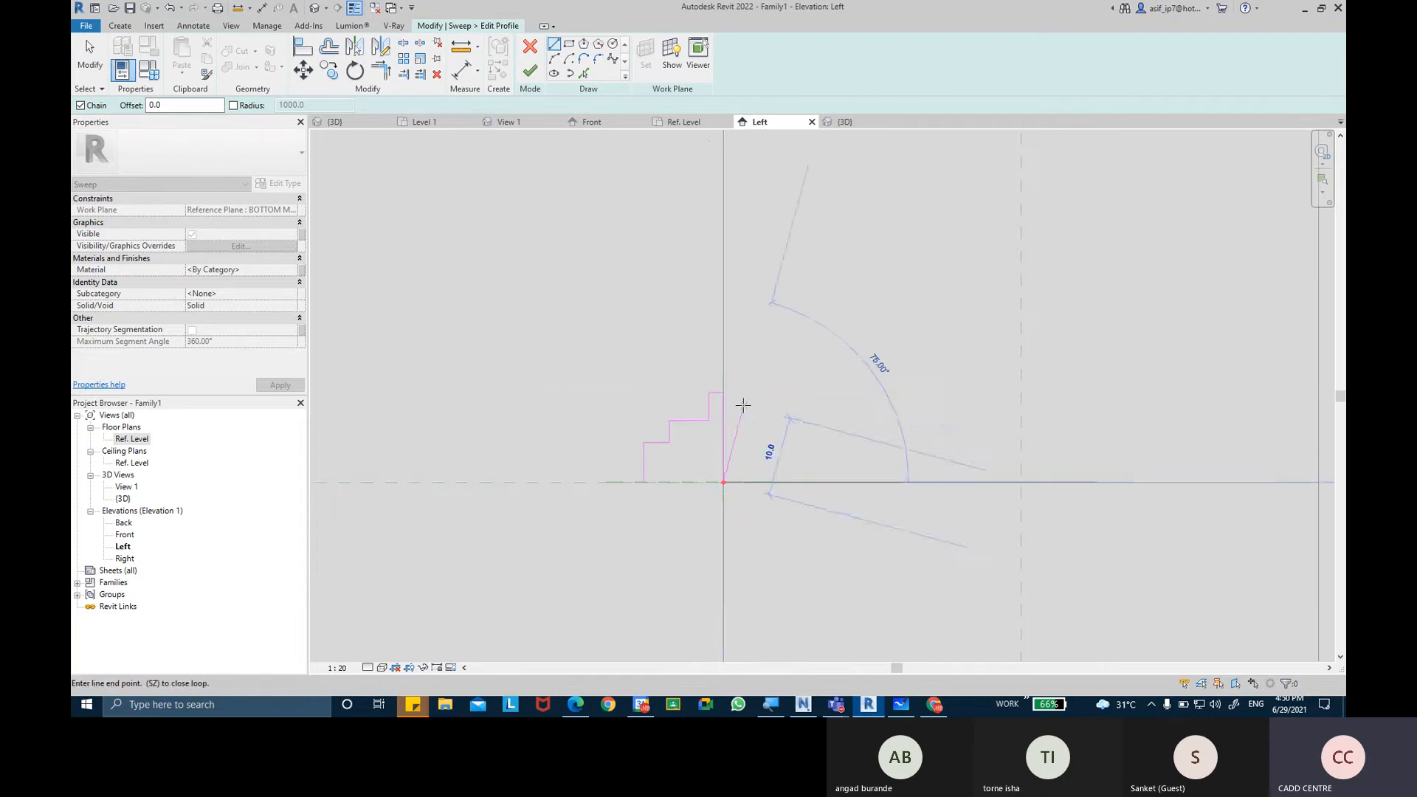
pyautogui.press('Escape')
pyautogui.press('Escape')
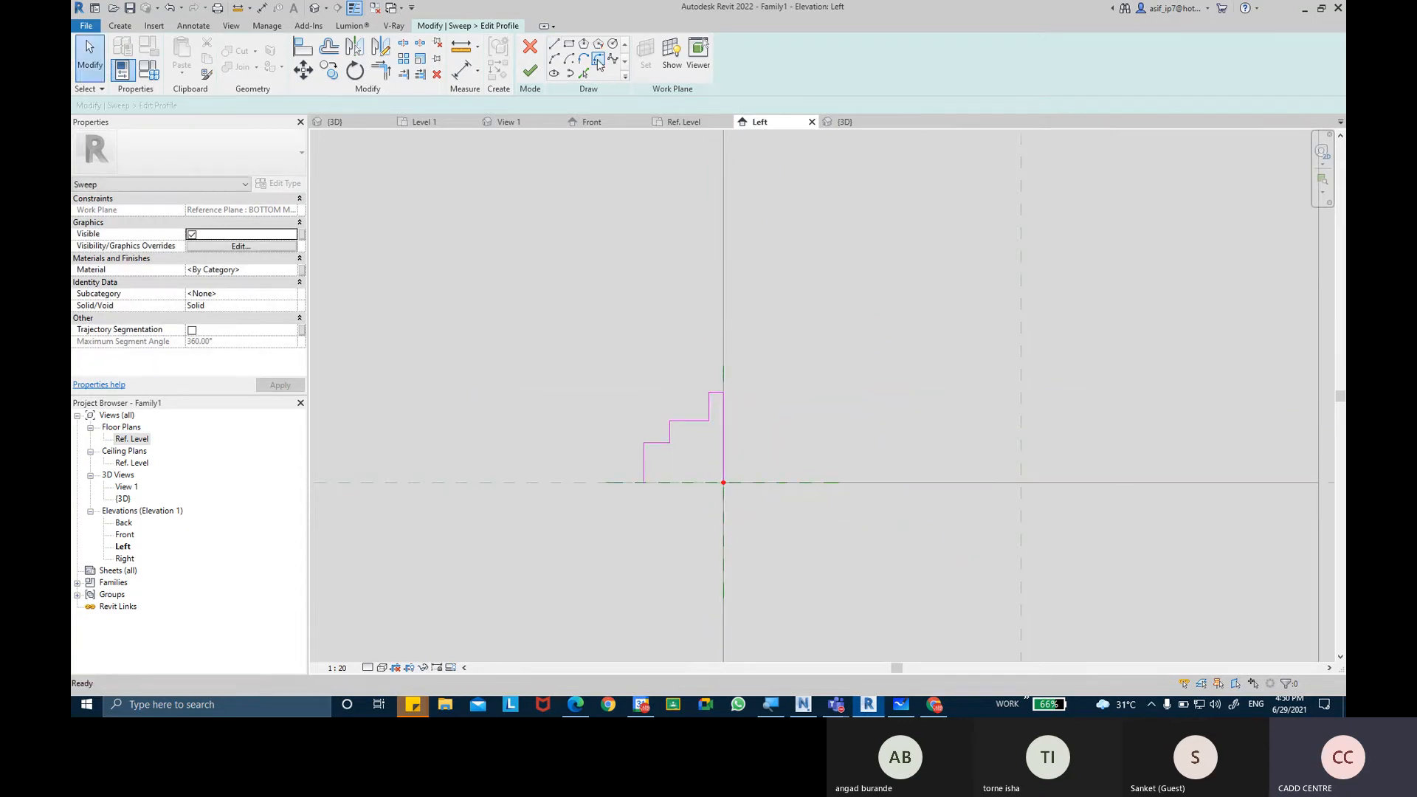
# Fillet the outermost convex corner of the stepped profile with a radius of about 1.6 mm.
pyautogui.click(598, 59)
pyautogui.scroll(1, 648, 461)
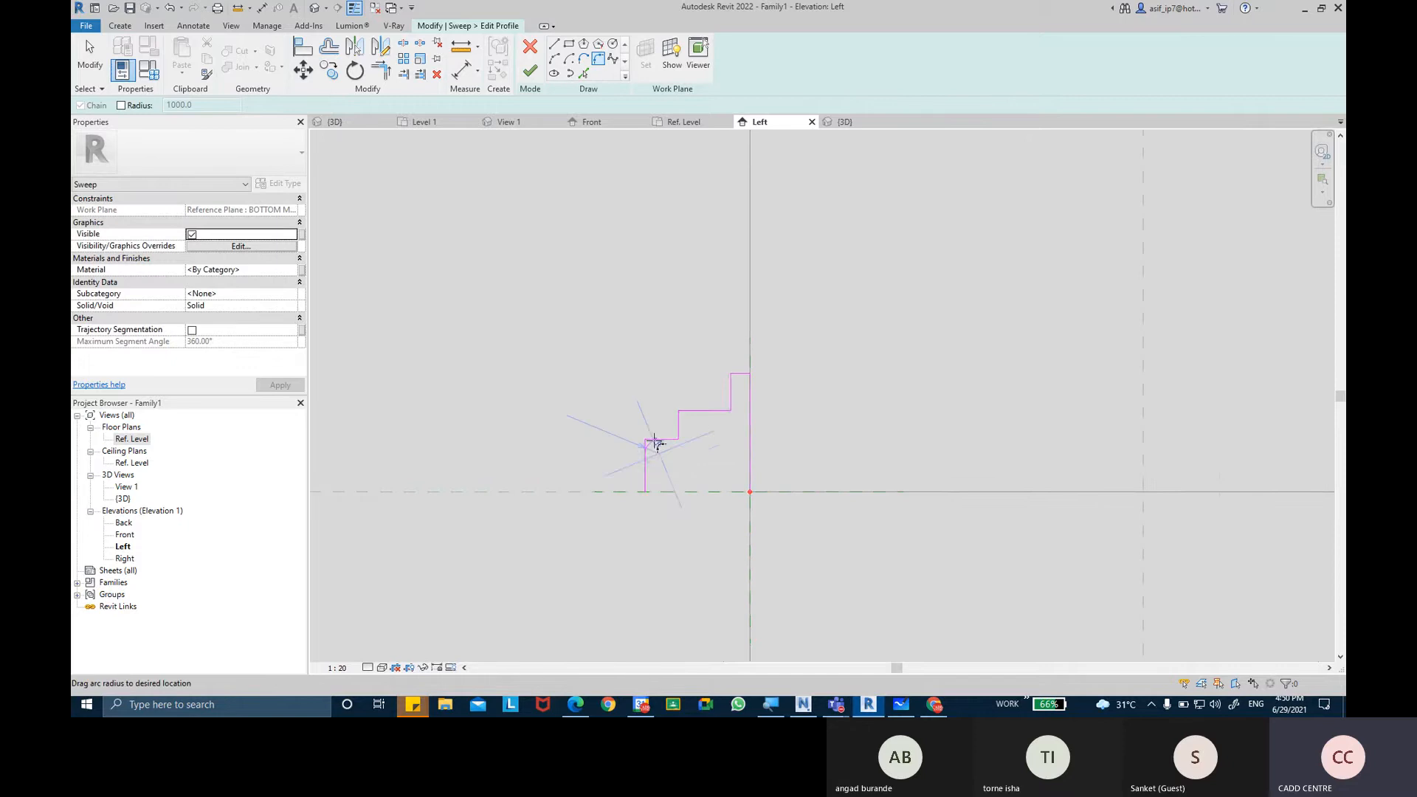
pyautogui.scroll(1, 655, 442)
pyautogui.click(660, 441)
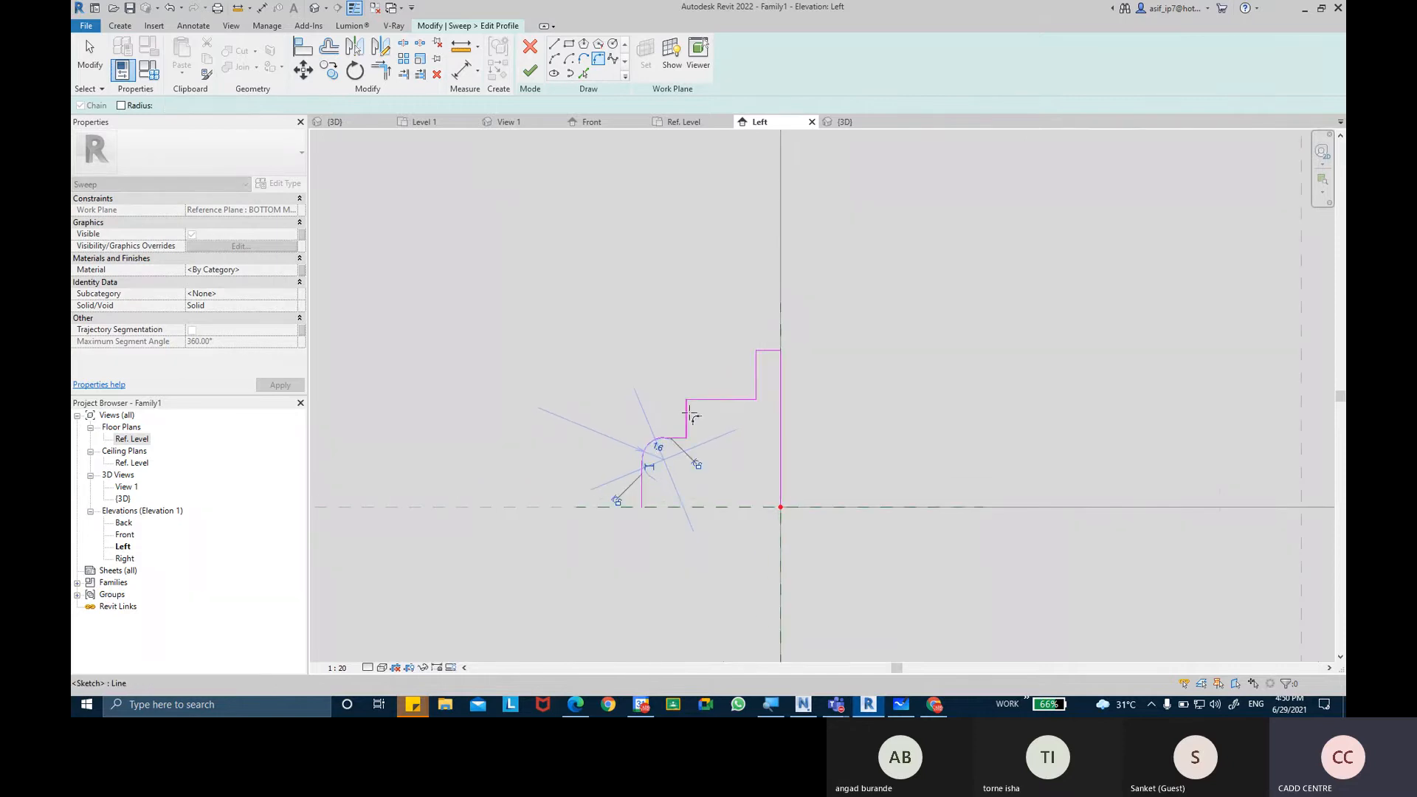
pyautogui.press('Escape')
pyautogui.press('Escape')
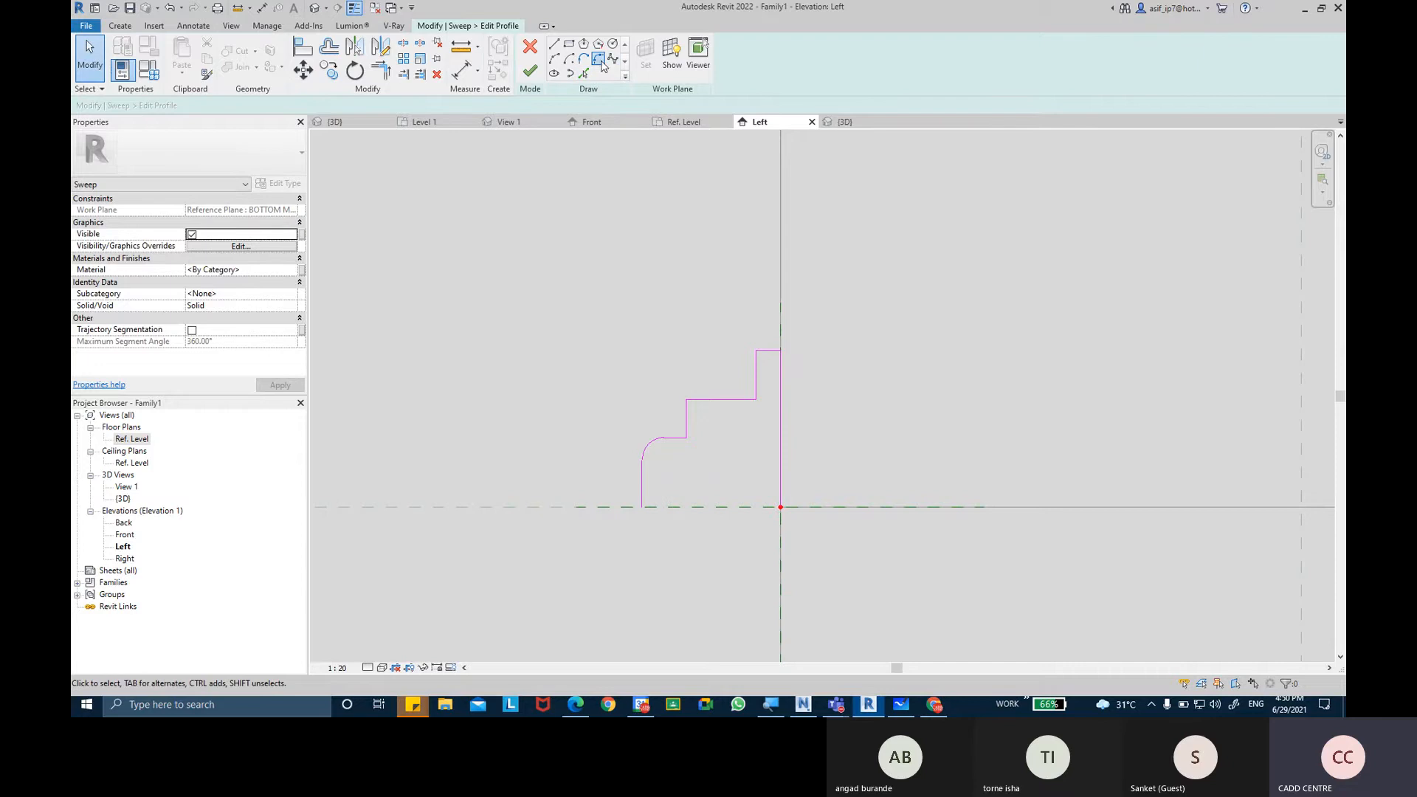
# Fillet the concave corner between the profile's middle tread and its uppermost riser.
pyautogui.click(599, 59)
pyautogui.click(733, 398)
pyautogui.click(756, 378)
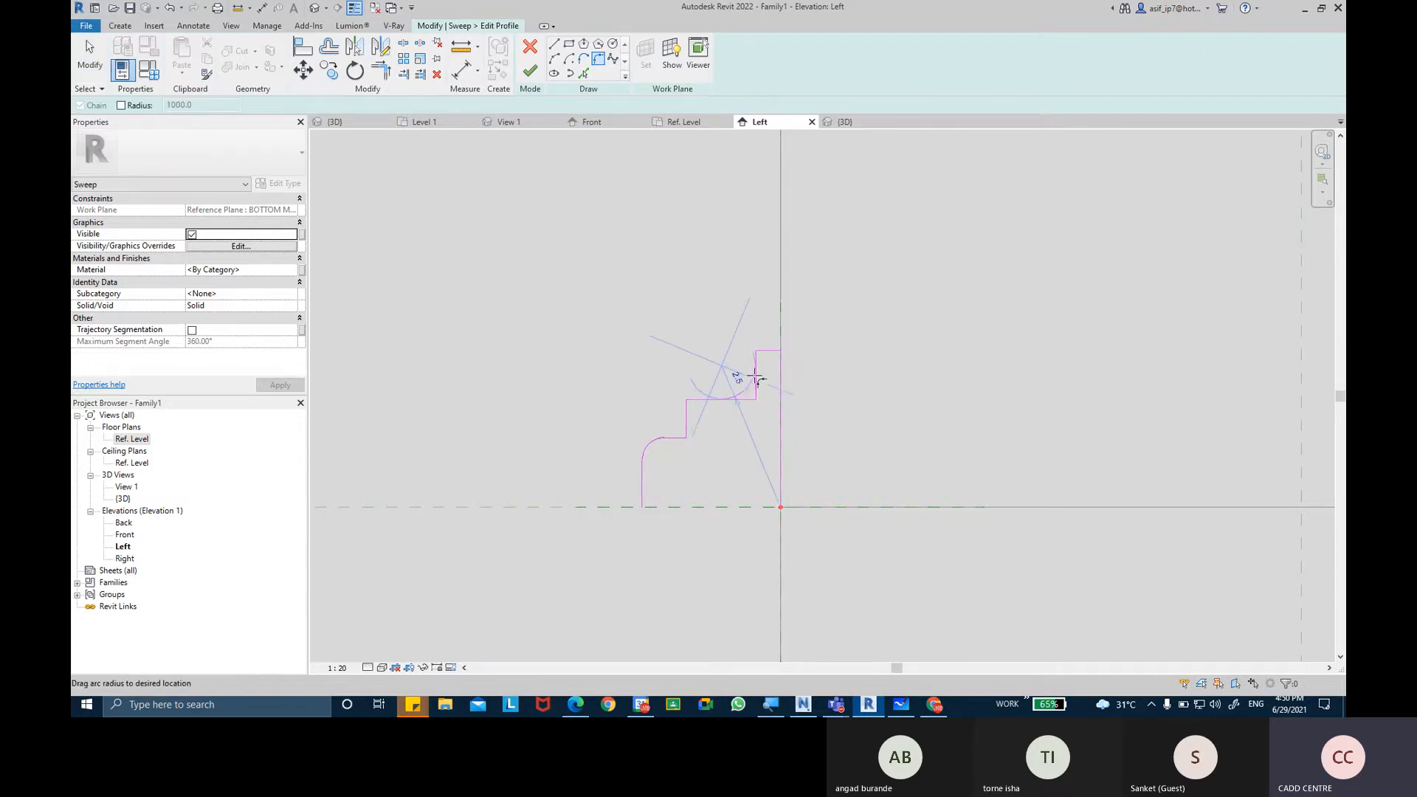
pyautogui.click(750, 387)
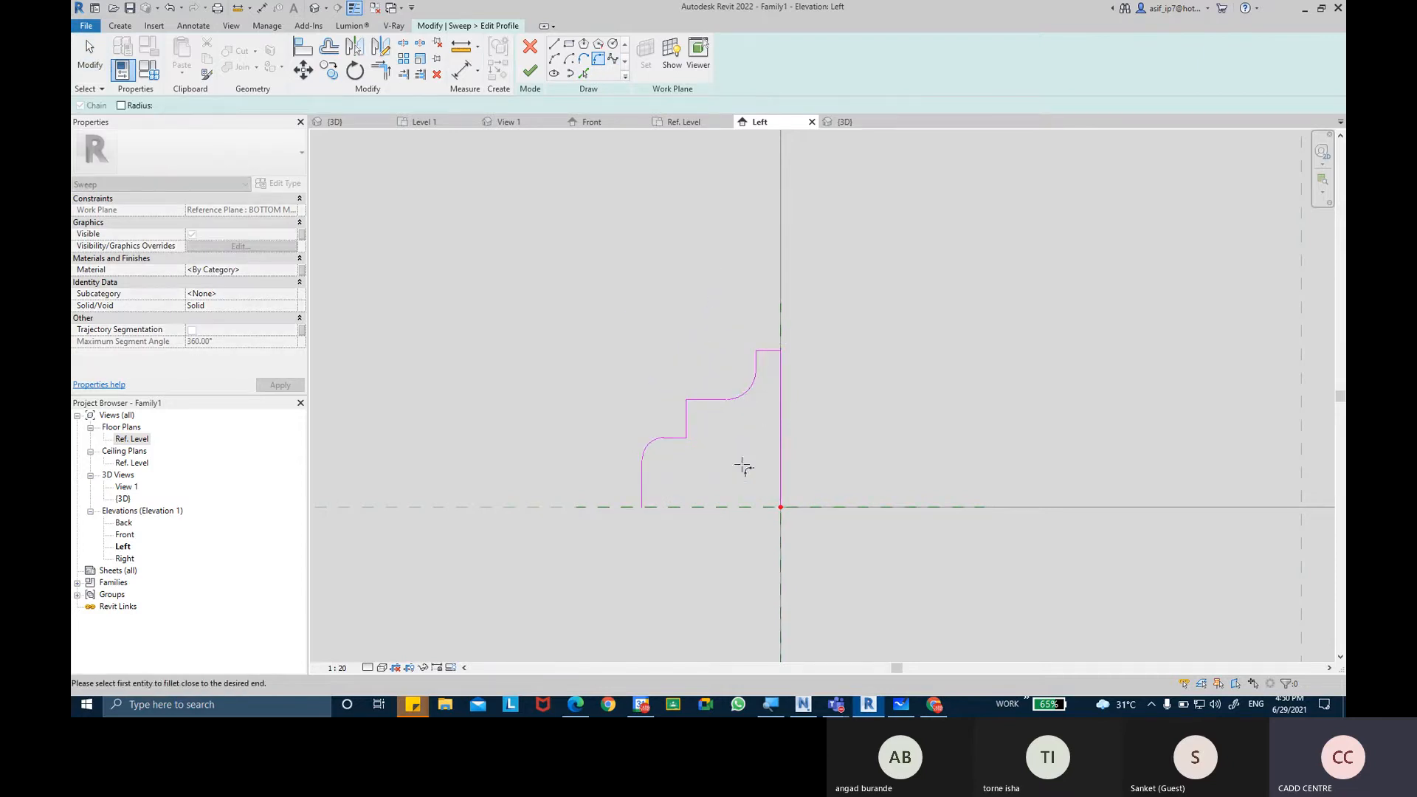
pyautogui.scroll(-2, 744, 466)
pyautogui.press('Escape')
pyautogui.press('Escape')
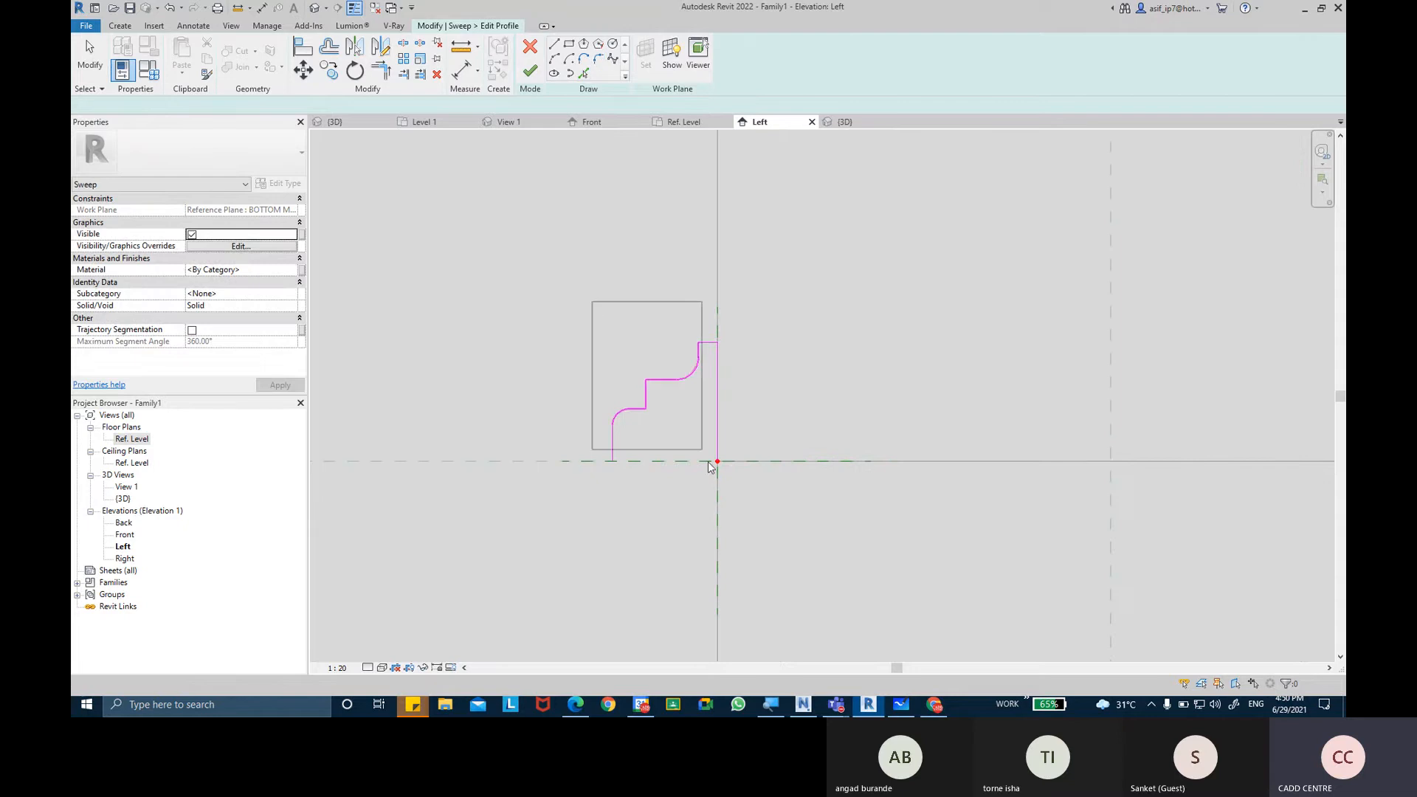
# Mirror a copy of the whole half-profile below the reference plane, using a horizontal axis drawn from the profile's lower outer endpoint.
pyautogui.moveTo(710, 466); pyautogui.dragTo(742, 511)
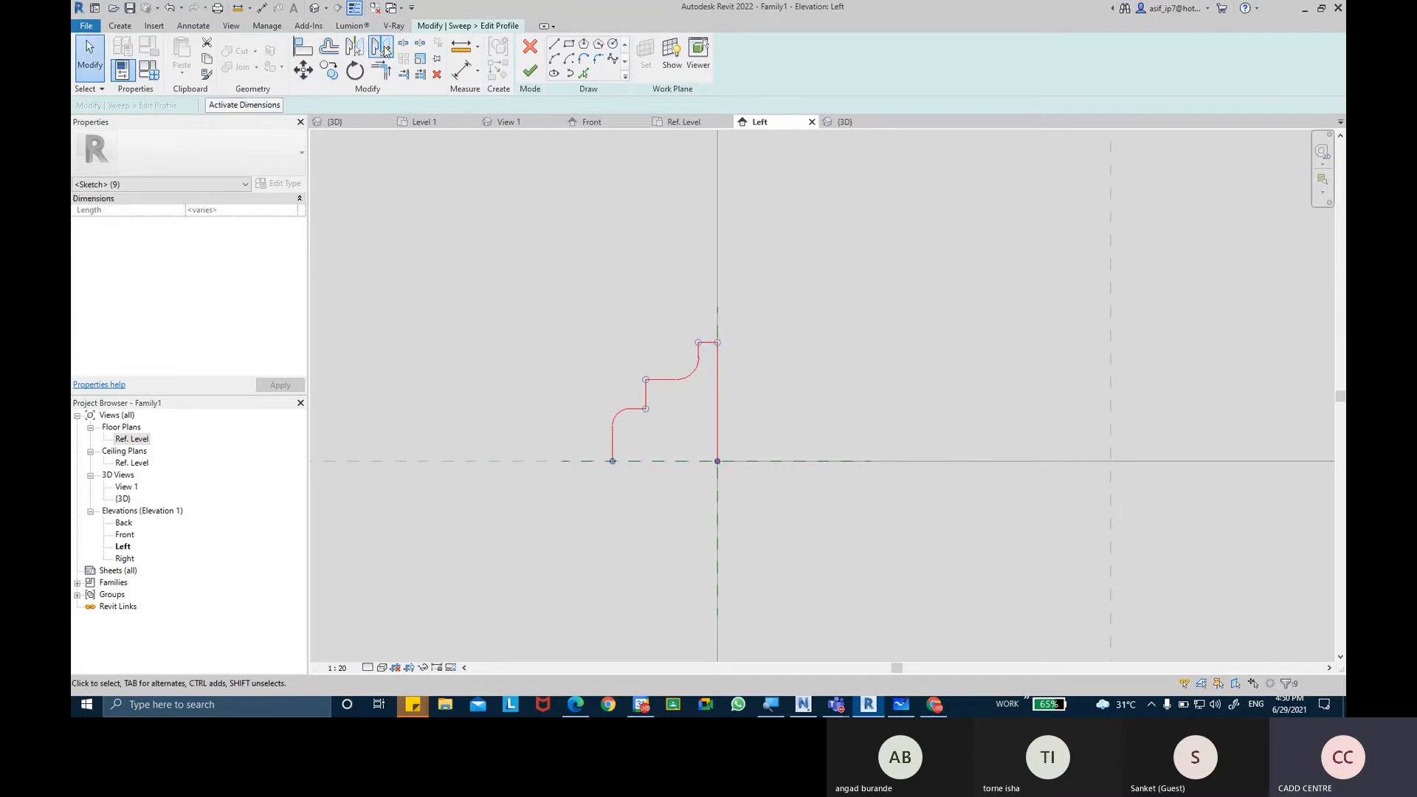
pyautogui.click(382, 48)
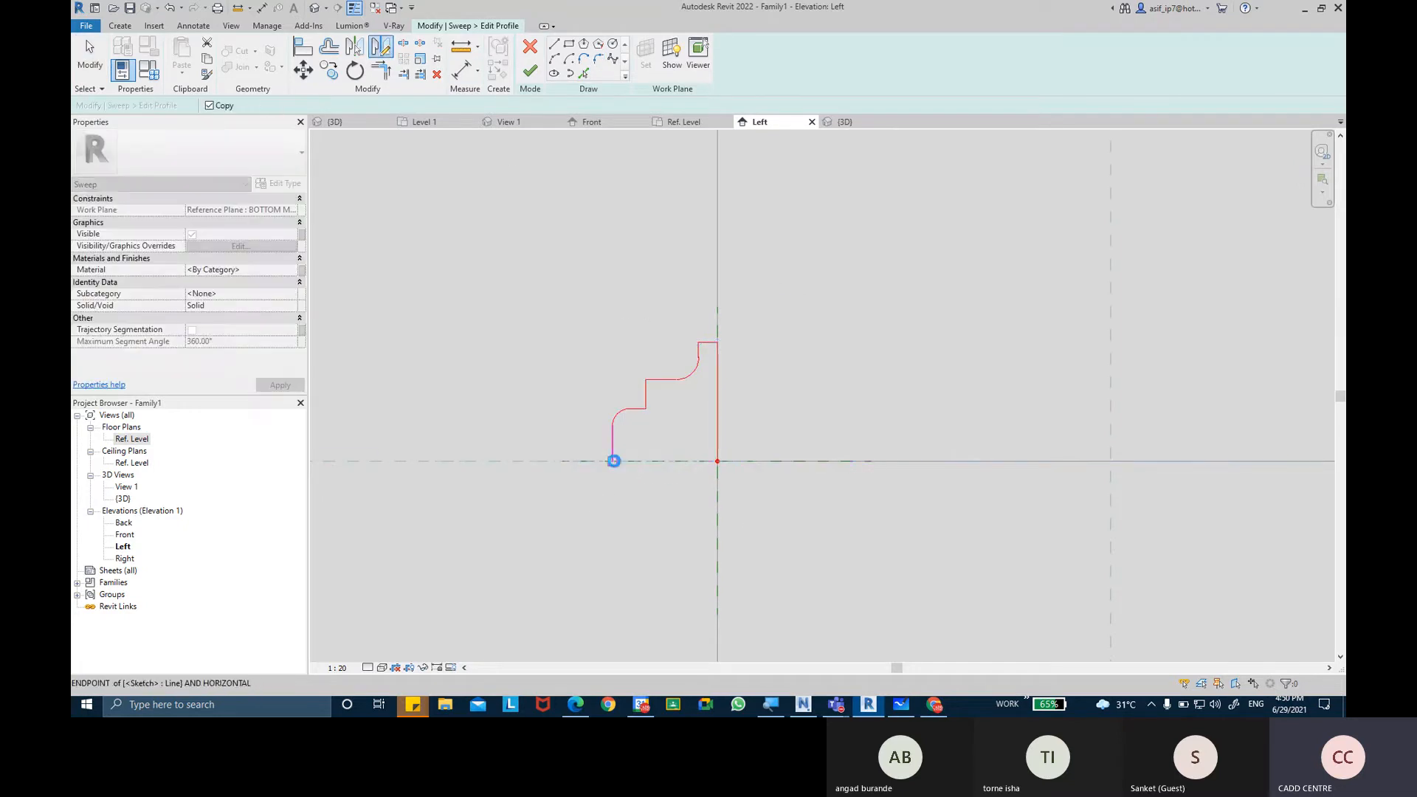
pyautogui.click(614, 460)
pyautogui.click(738, 461)
pyautogui.scroll(-2, 750, 506)
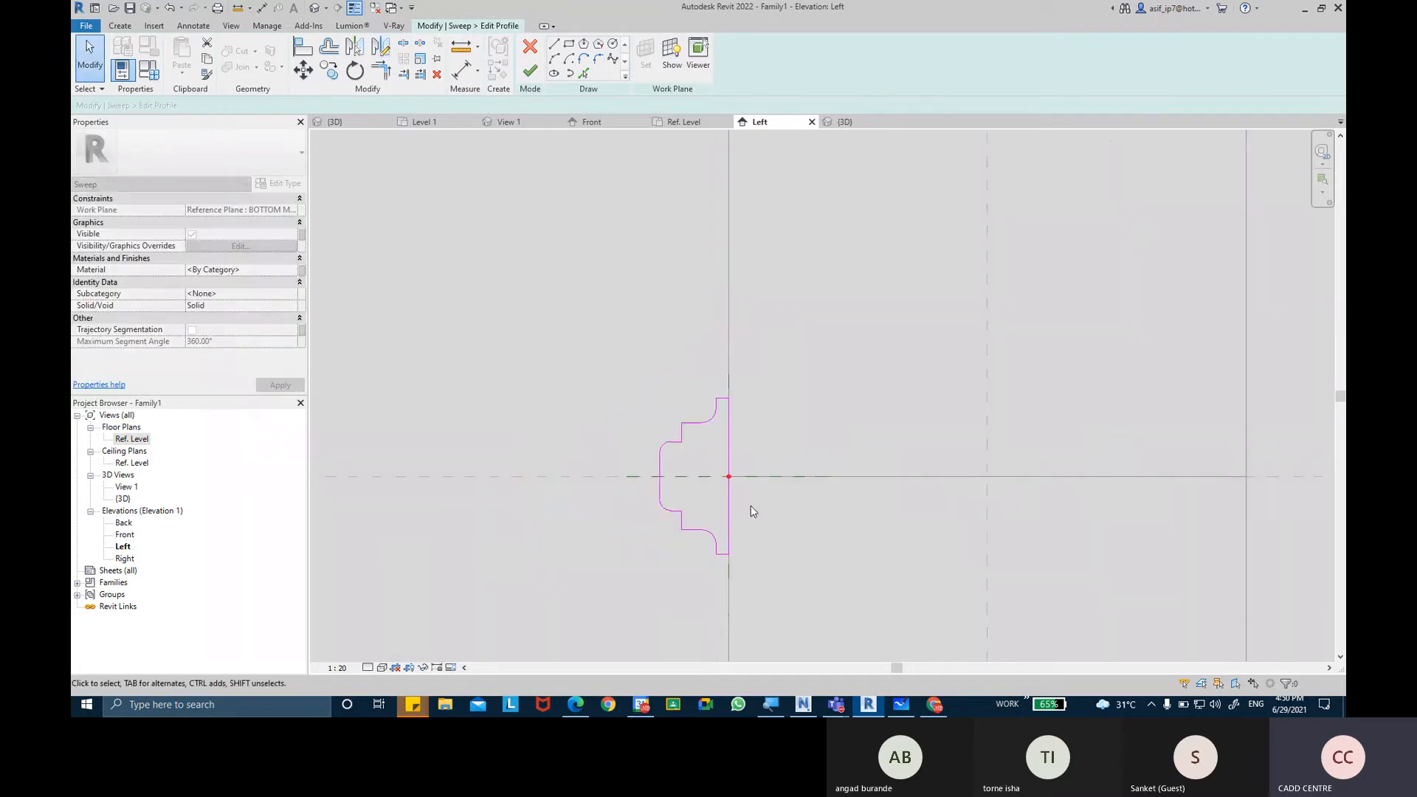
# Finish the symmetrical profile sketch and complete the sweep as the post's lower molding.
pyautogui.click(531, 71)
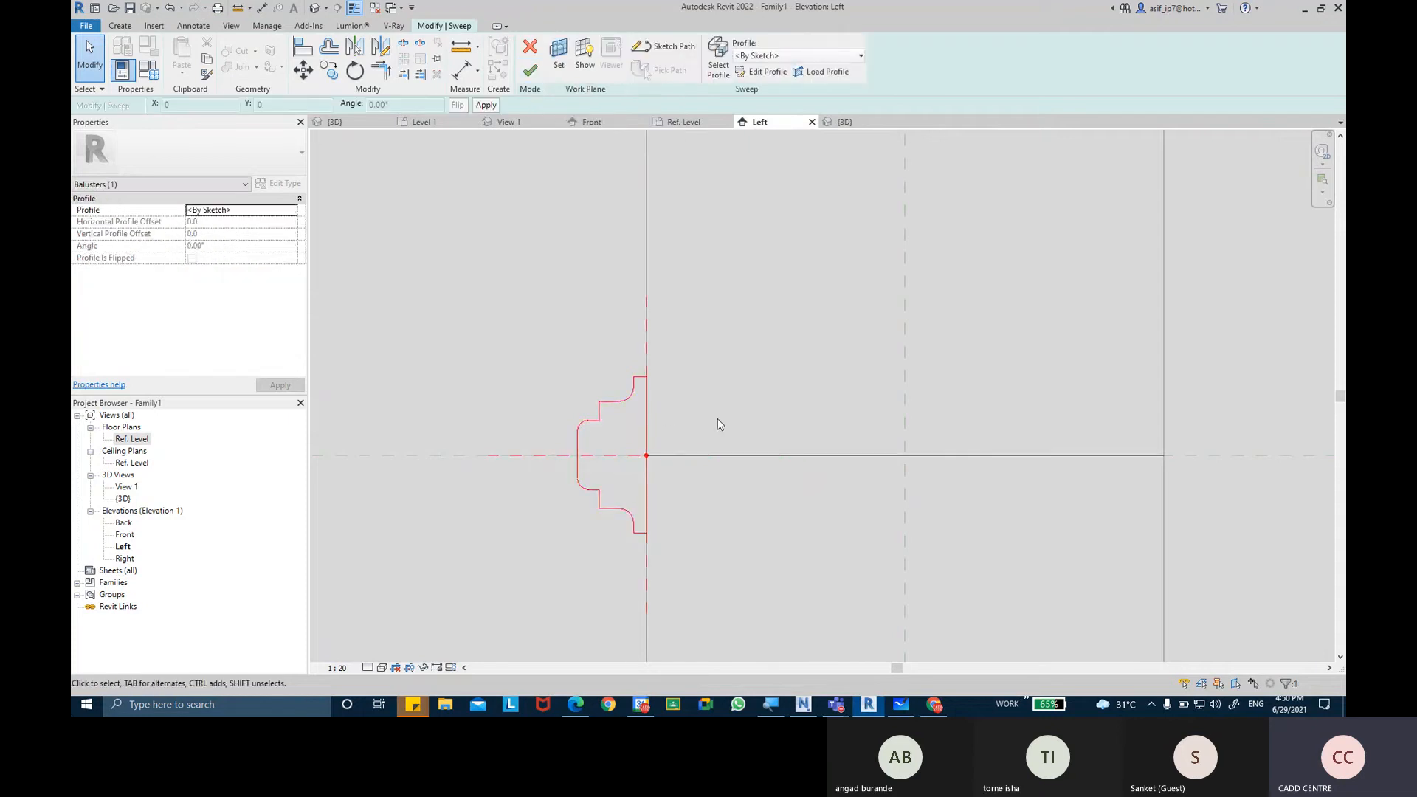
pyautogui.scroll(-1, 717, 419)
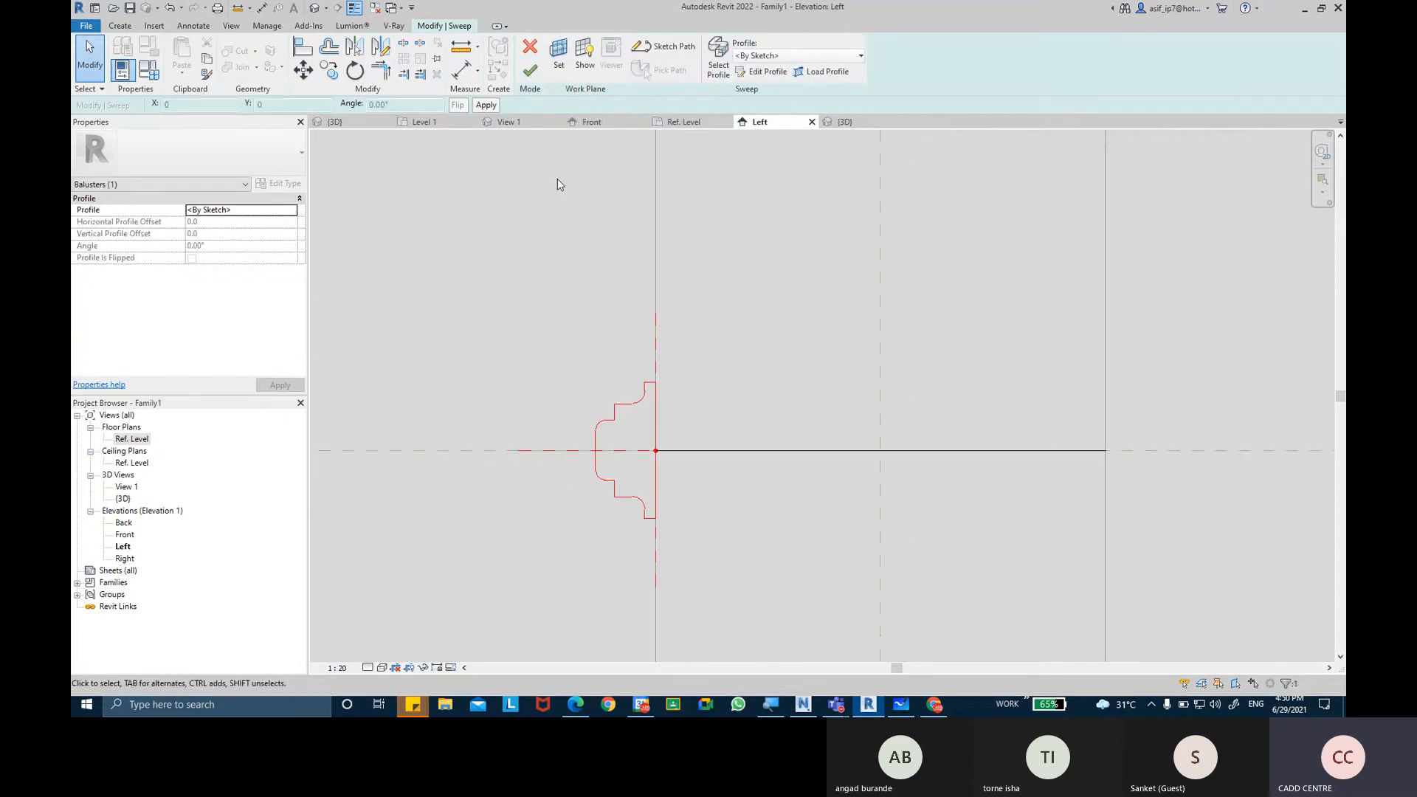
pyautogui.click(529, 78)
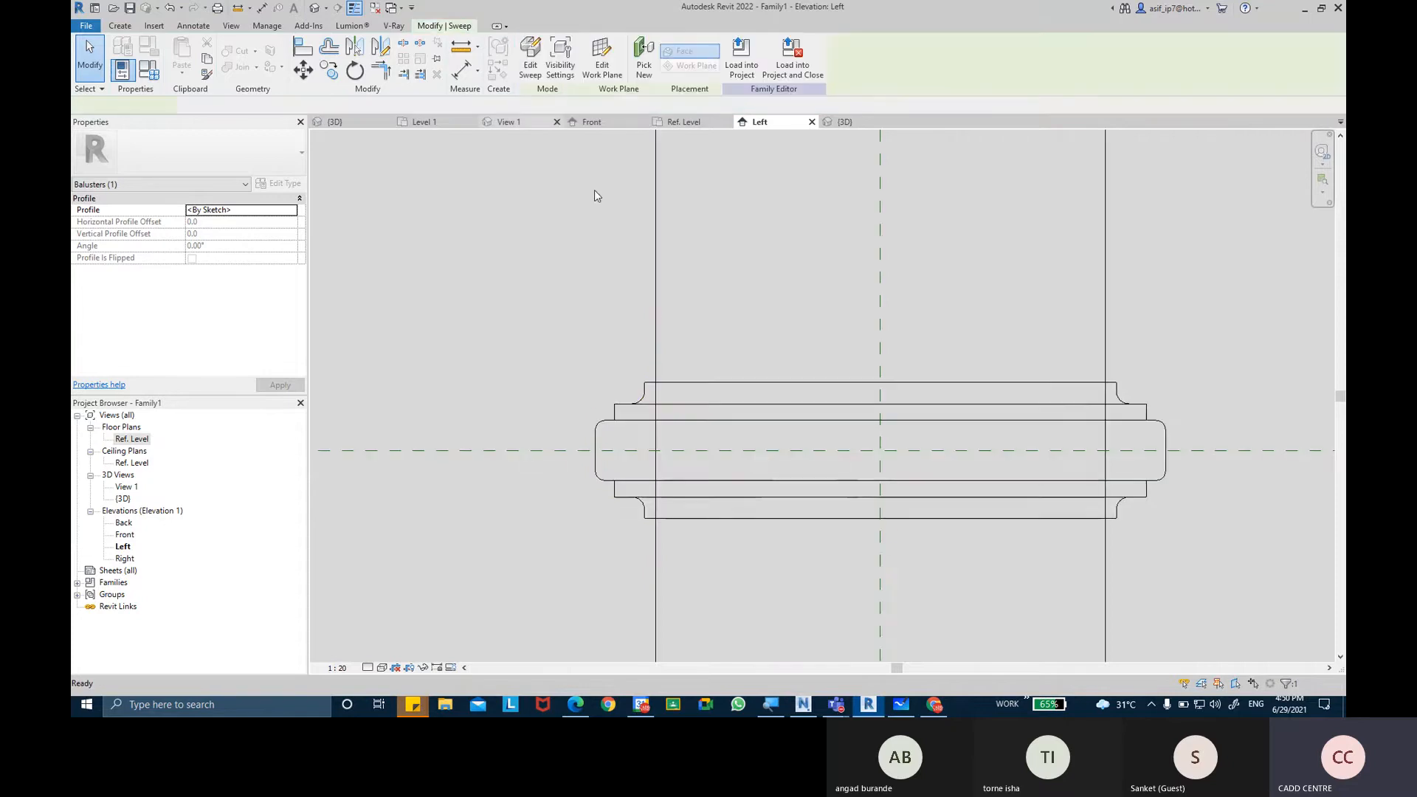
# Examine the lower molding together with the upper one on the post in the left elevation and the default 3D view.
pyautogui.scroll(-3, 642, 285)
pyautogui.click(914, 335)
pyautogui.scroll(-2, 952, 320)
pyautogui.moveTo(952, 320); pyautogui.dragTo(909, 436, button='middle')
pyautogui.scroll(-2, 904, 430)
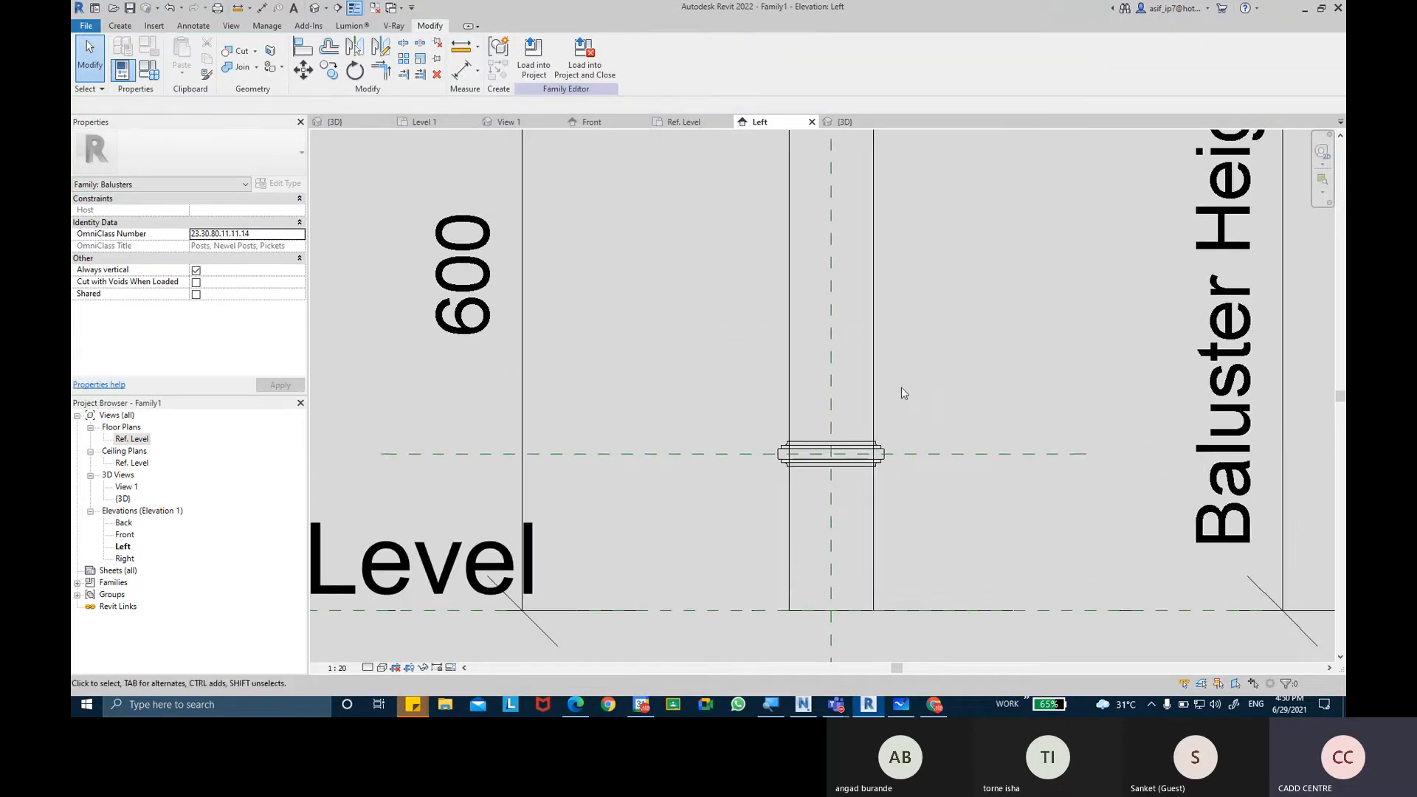
pyautogui.scroll(-2, 901, 387)
pyautogui.moveTo(901, 387); pyautogui.dragTo(859, 421, button='middle')
pyautogui.moveTo(872, 404); pyautogui.dragTo(834, 470, button='middle')
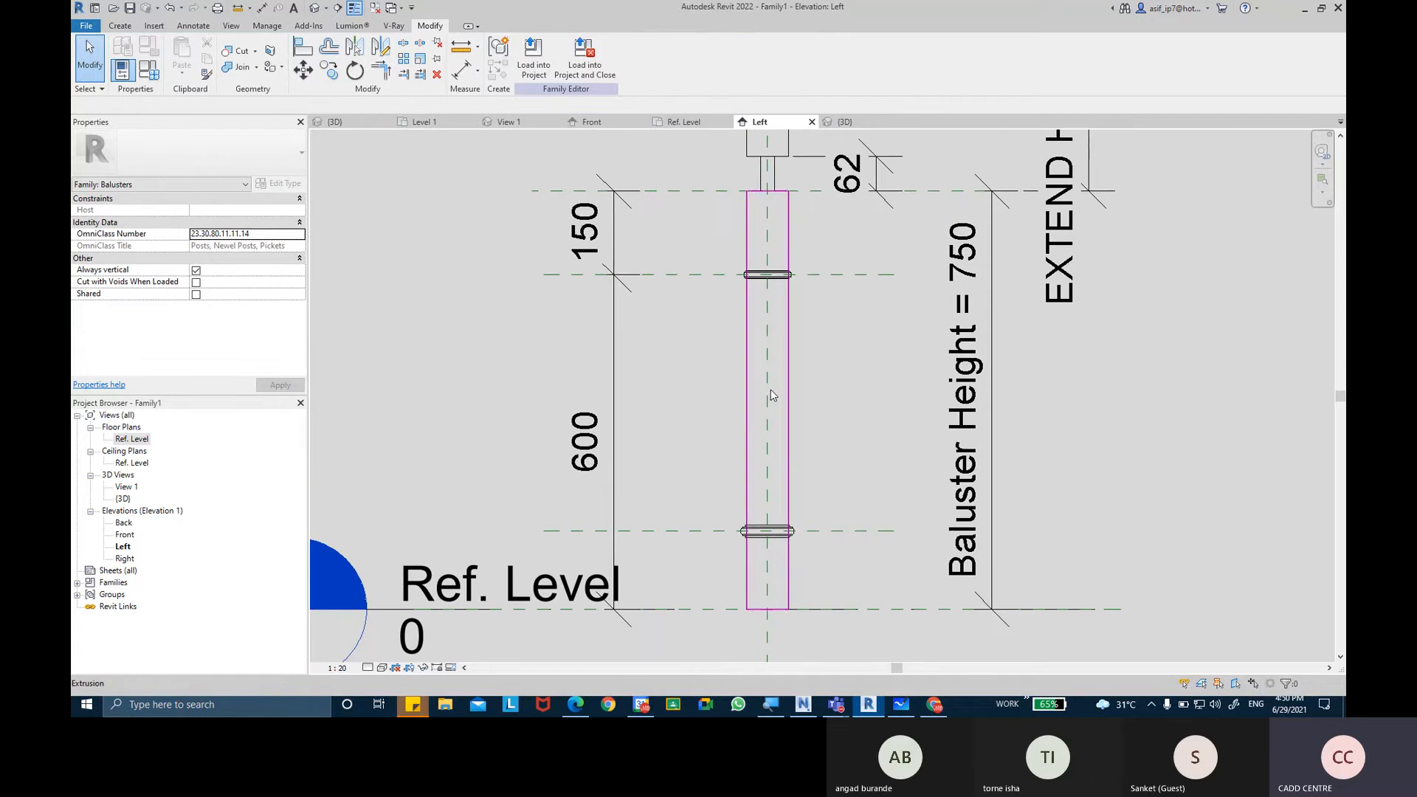
pyautogui.click(315, 10)
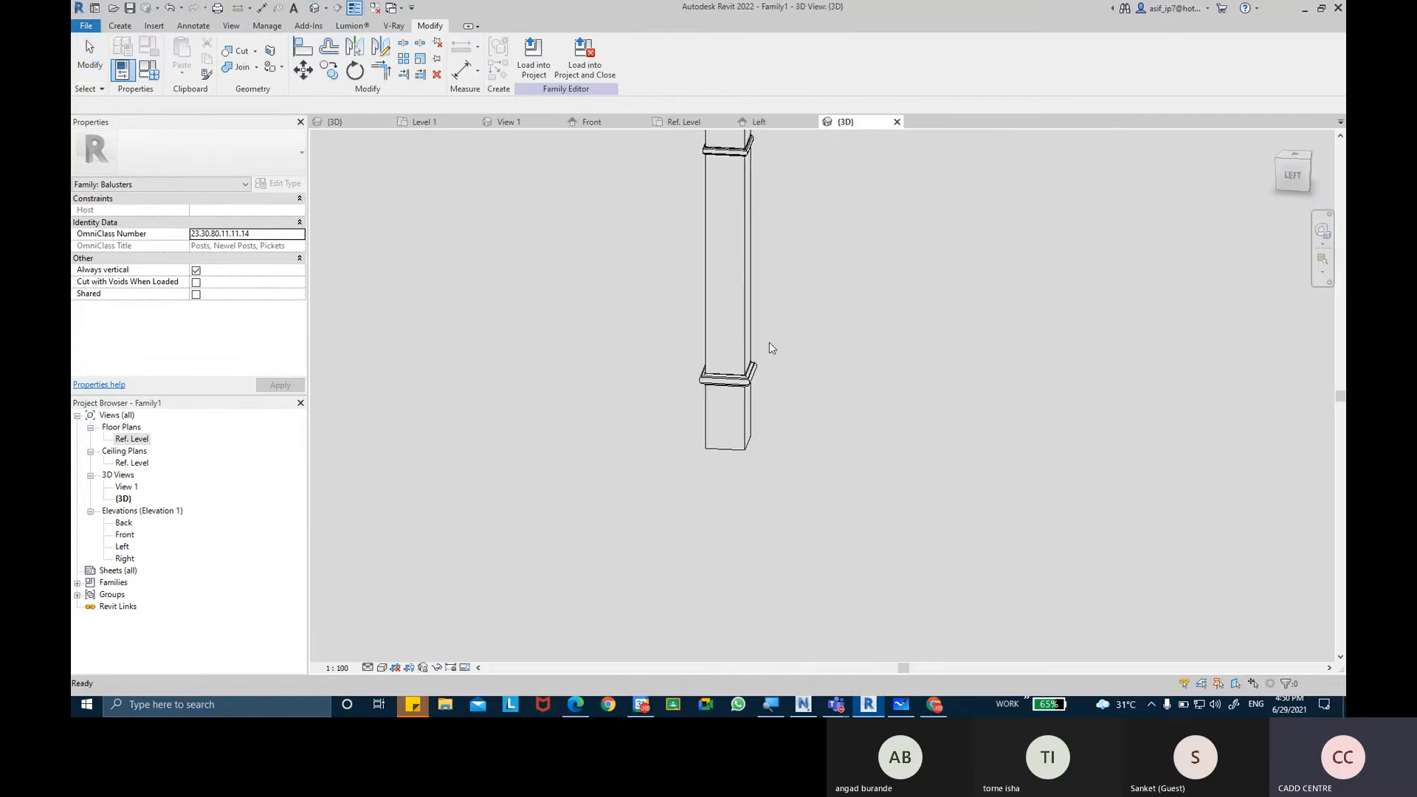
pyautogui.keyDown('shift'); pyautogui.moveTo(769, 343); pyautogui.dragTo(687, 473, button='middle'); pyautogui.keyUp('shift')
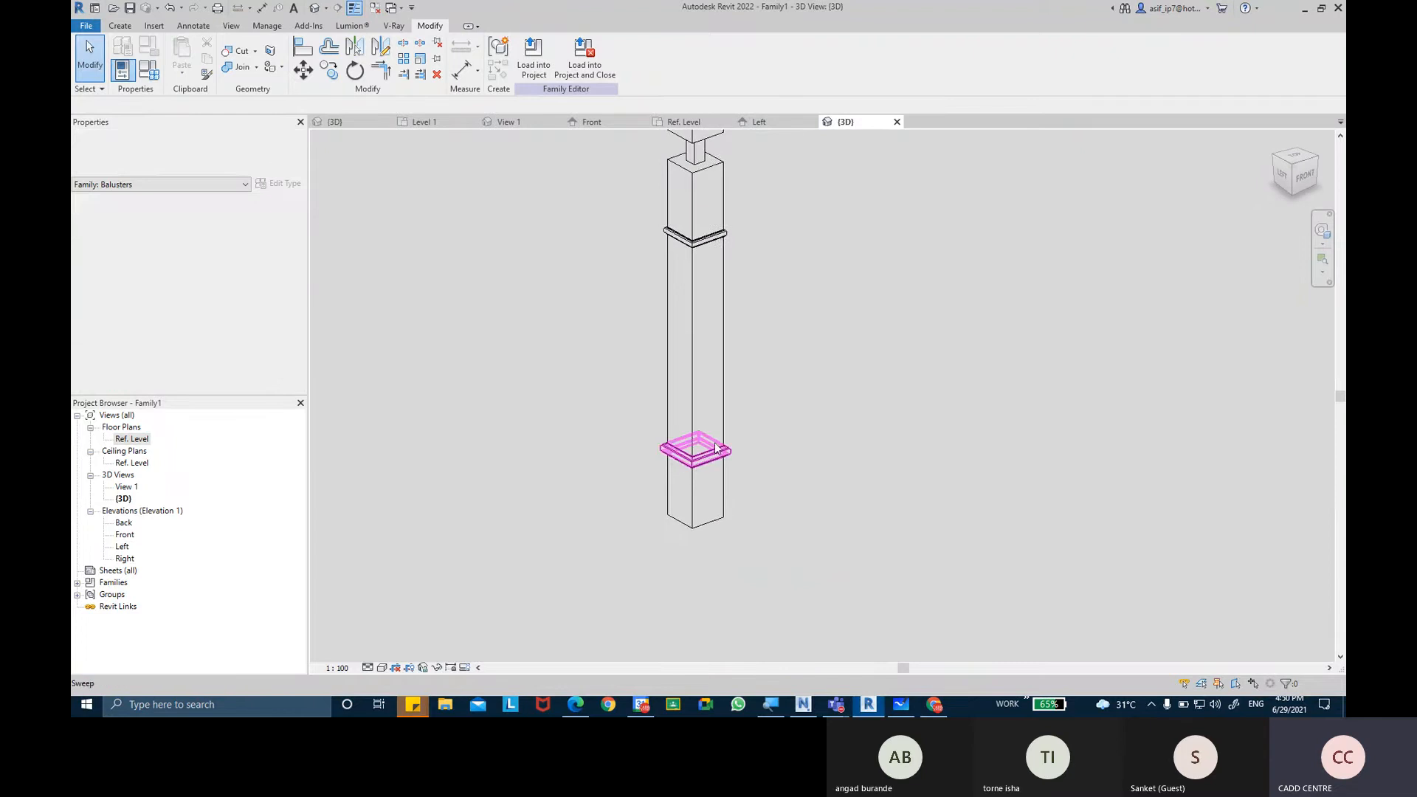
pyautogui.scroll(3, 777, 424)
# Try the Realistic visual style on the 3D view of the whole post.
pyautogui.click(382, 668)
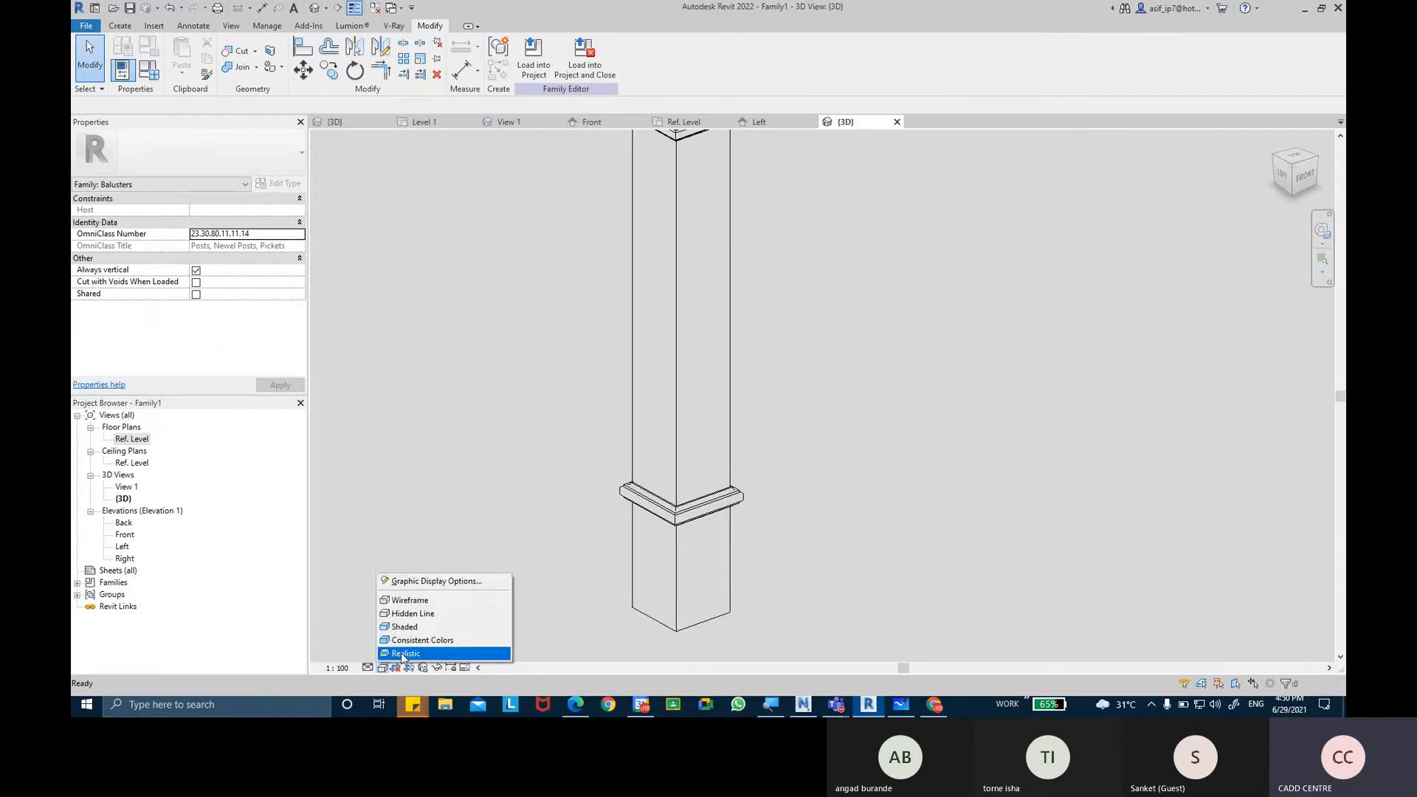
pyautogui.click(401, 655)
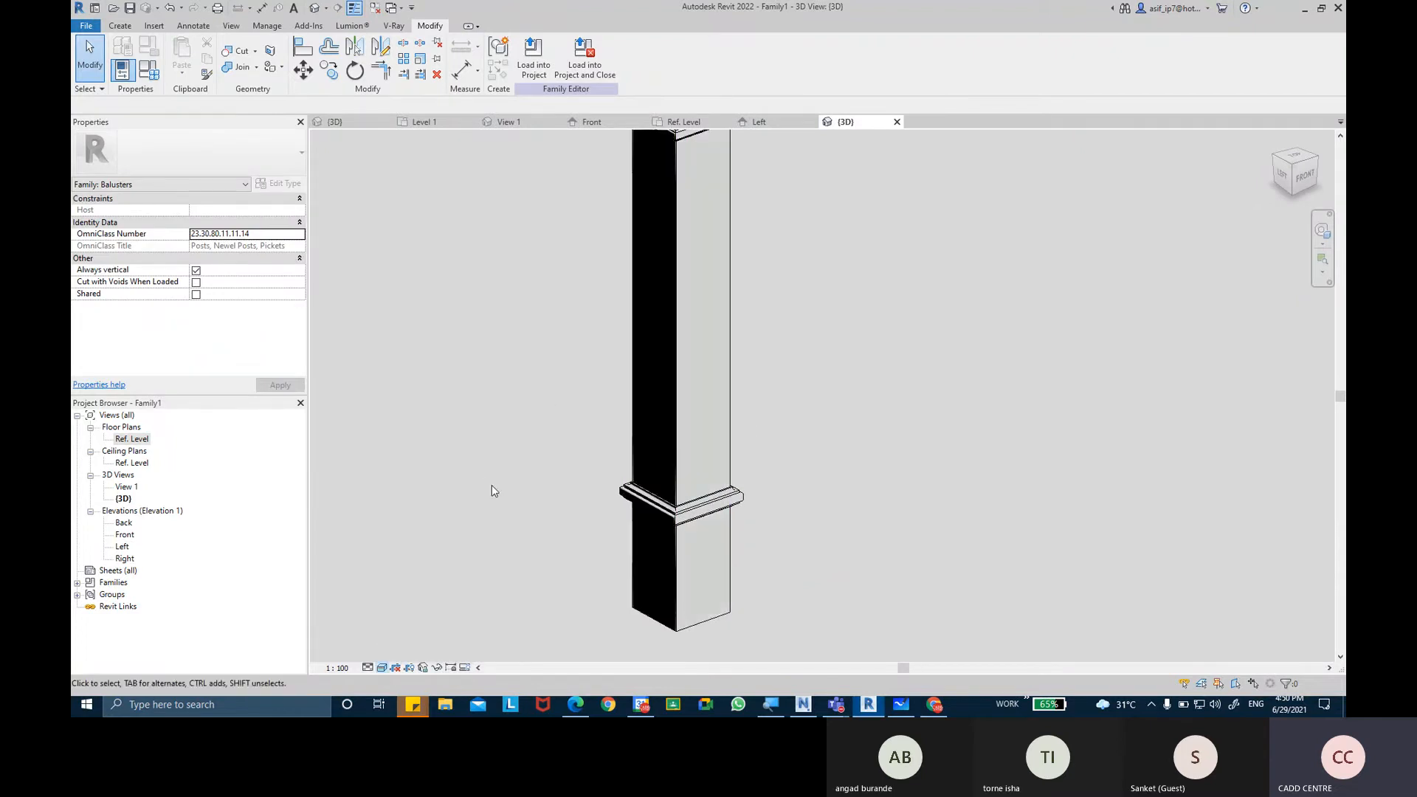
pyautogui.moveTo(576, 346)
pyautogui.mouseDown(button='middle')
pyautogui.moveTo(542, 465)
pyautogui.moveTo(627, 516)
pyautogui.moveTo(622, 583)
pyautogui.moveTo(507, 466)
pyautogui.moveTo(510, 414)
pyautogui.moveTo(465, 335)
pyautogui.moveTo(563, 332)
pyautogui.moveTo(622, 425)
pyautogui.moveTo(547, 462)
pyautogui.moveTo(490, 408)
pyautogui.mouseUp(button='middle')
pyautogui.scroll(-3, 517, 465)
# Set the 3D view's visual style to Consistent Colors.
pyautogui.click(385, 670)
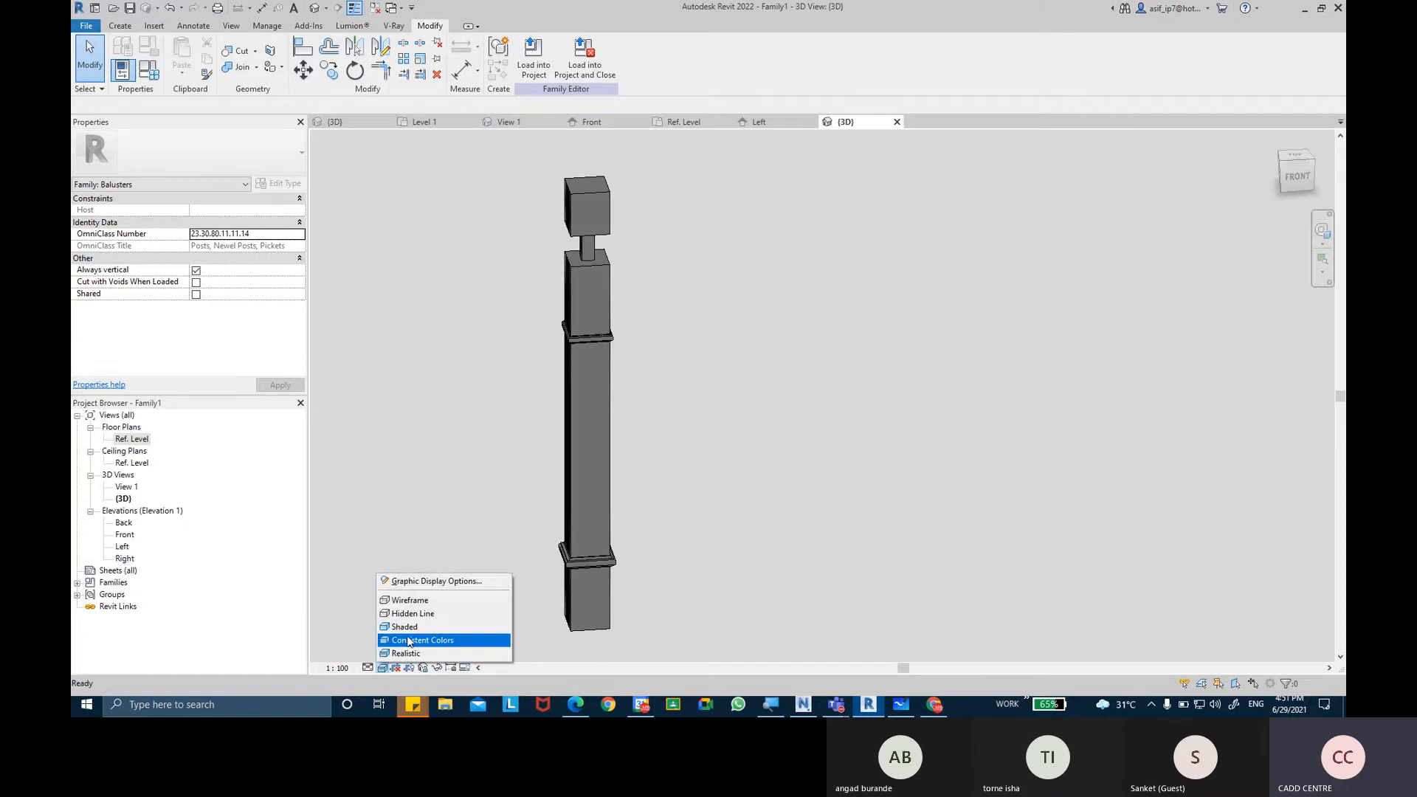
pyautogui.click(407, 640)
pyautogui.keyDown('shift'); pyautogui.moveTo(517, 540); pyautogui.dragTo(541, 557, button='middle'); pyautogui.keyUp('shift')
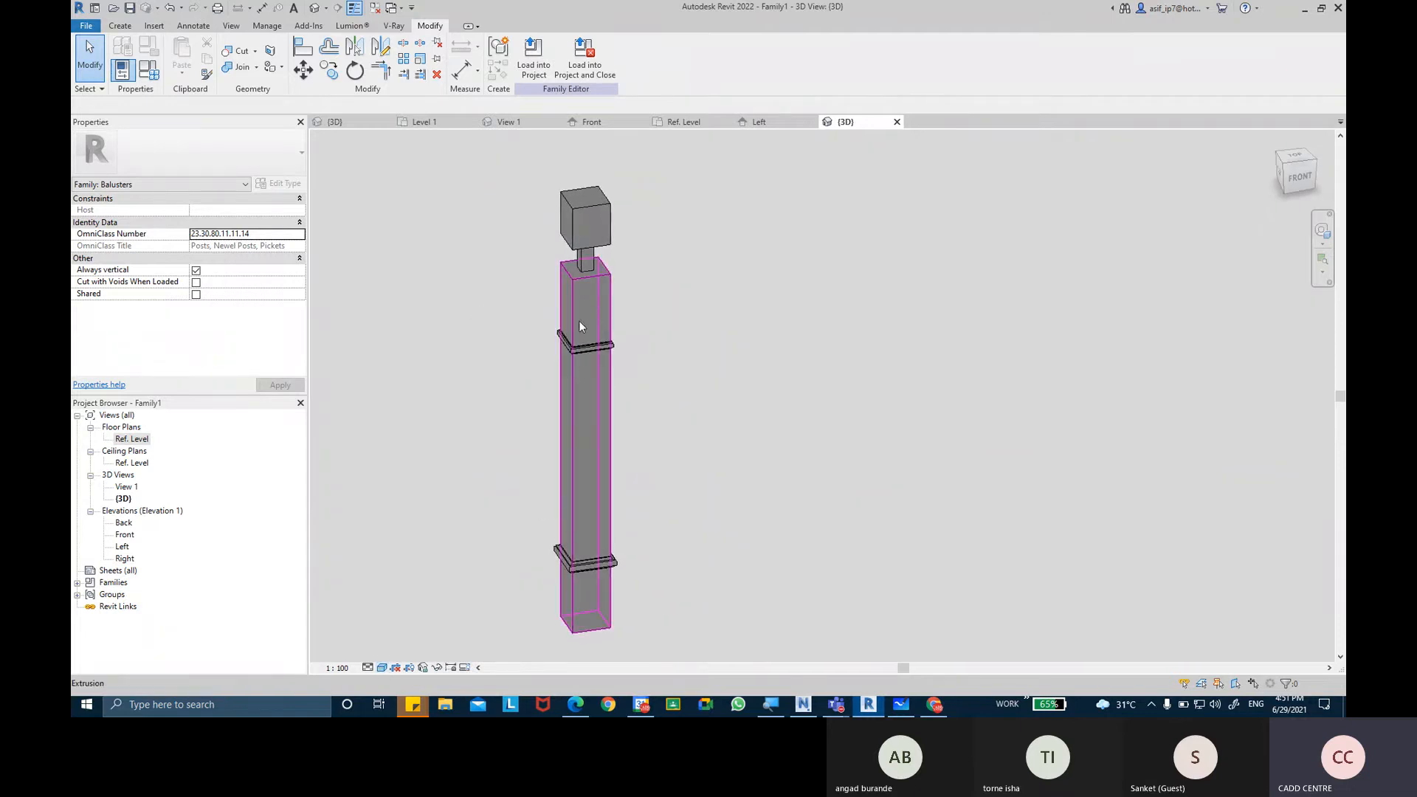
# Select the post's shaft, neck, cap block and both moldings together, and open the material browser for their Material property.
pyautogui.click(598, 305)
pyautogui.scroll(1, 593, 251)
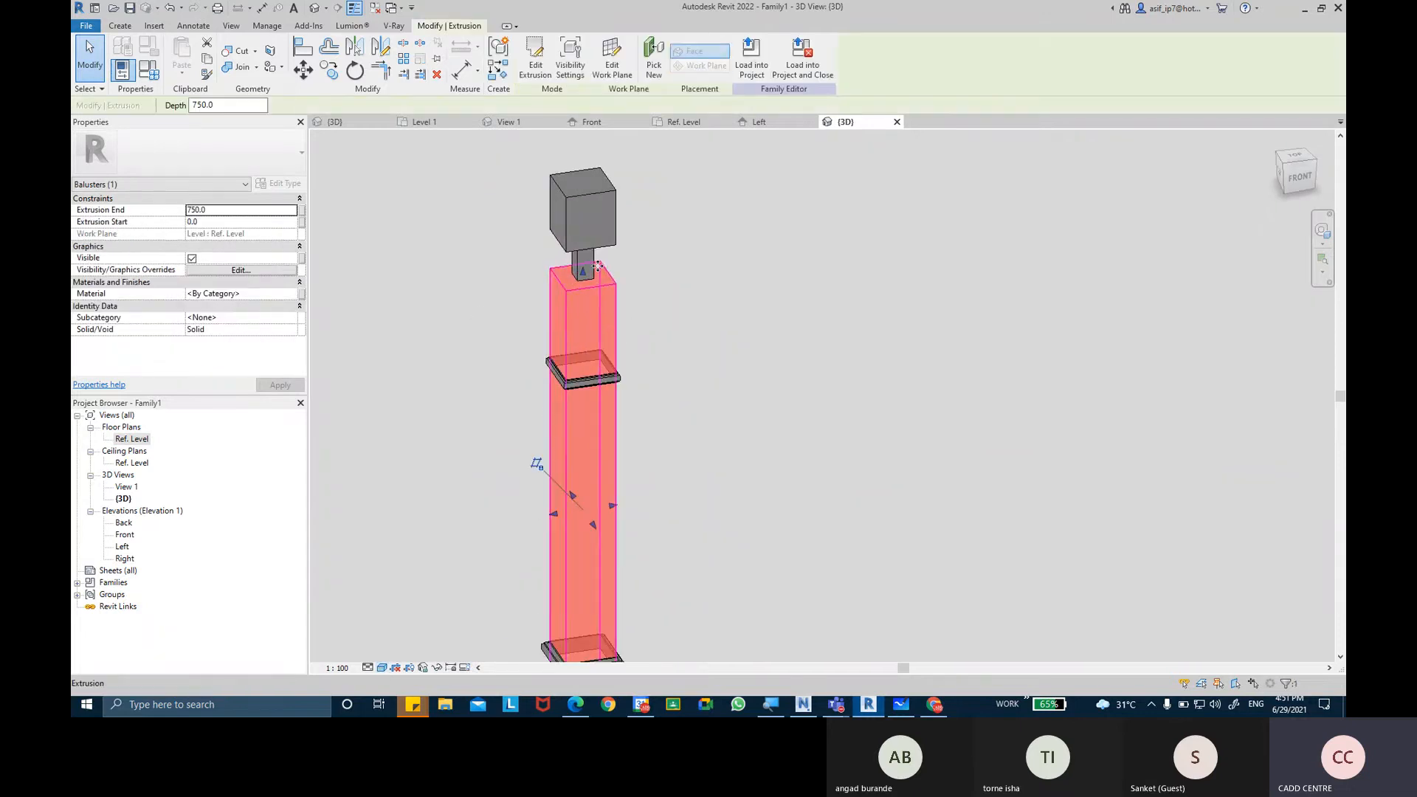
pyautogui.keyDown('ctrl'); pyautogui.click(589, 260); pyautogui.keyUp('ctrl')
pyautogui.keyDown('ctrl'); pyautogui.click(610, 243); pyautogui.keyUp('ctrl')
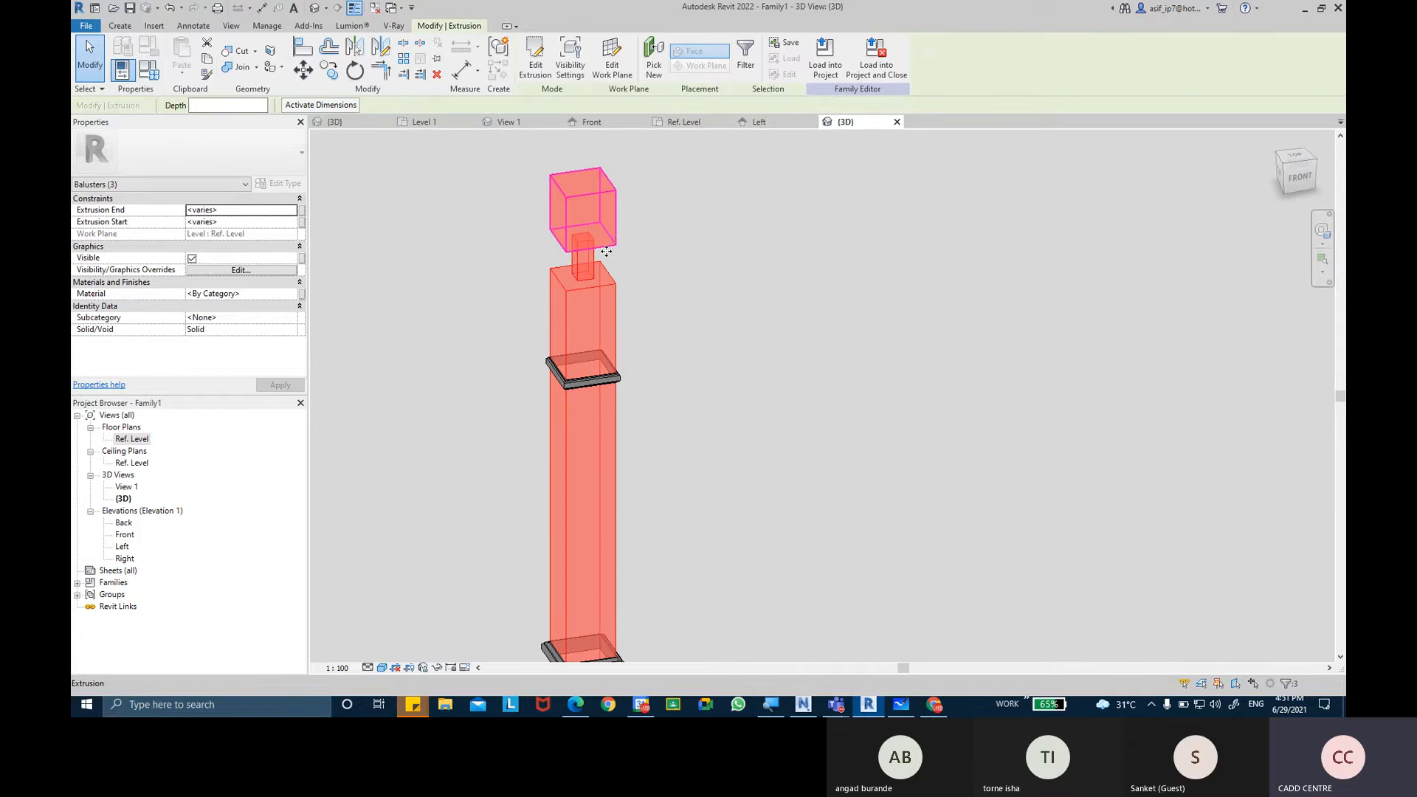
pyautogui.keyDown('ctrl'); pyautogui.click(609, 378); pyautogui.keyUp('ctrl')
pyautogui.moveTo(657, 418); pyautogui.dragTo(678, 278, button='middle')
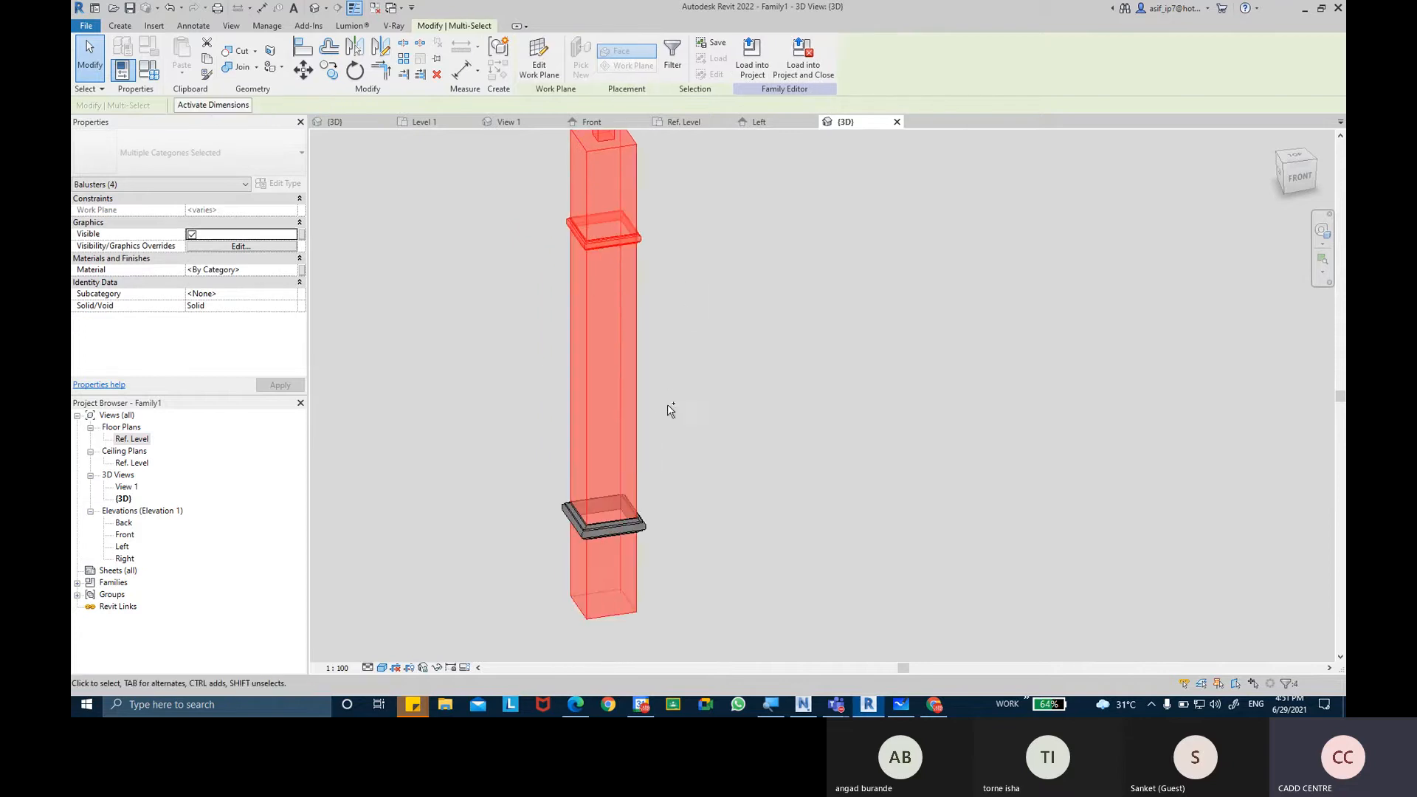
pyautogui.keyDown('ctrl'); pyautogui.click(643, 522); pyautogui.keyUp('ctrl')
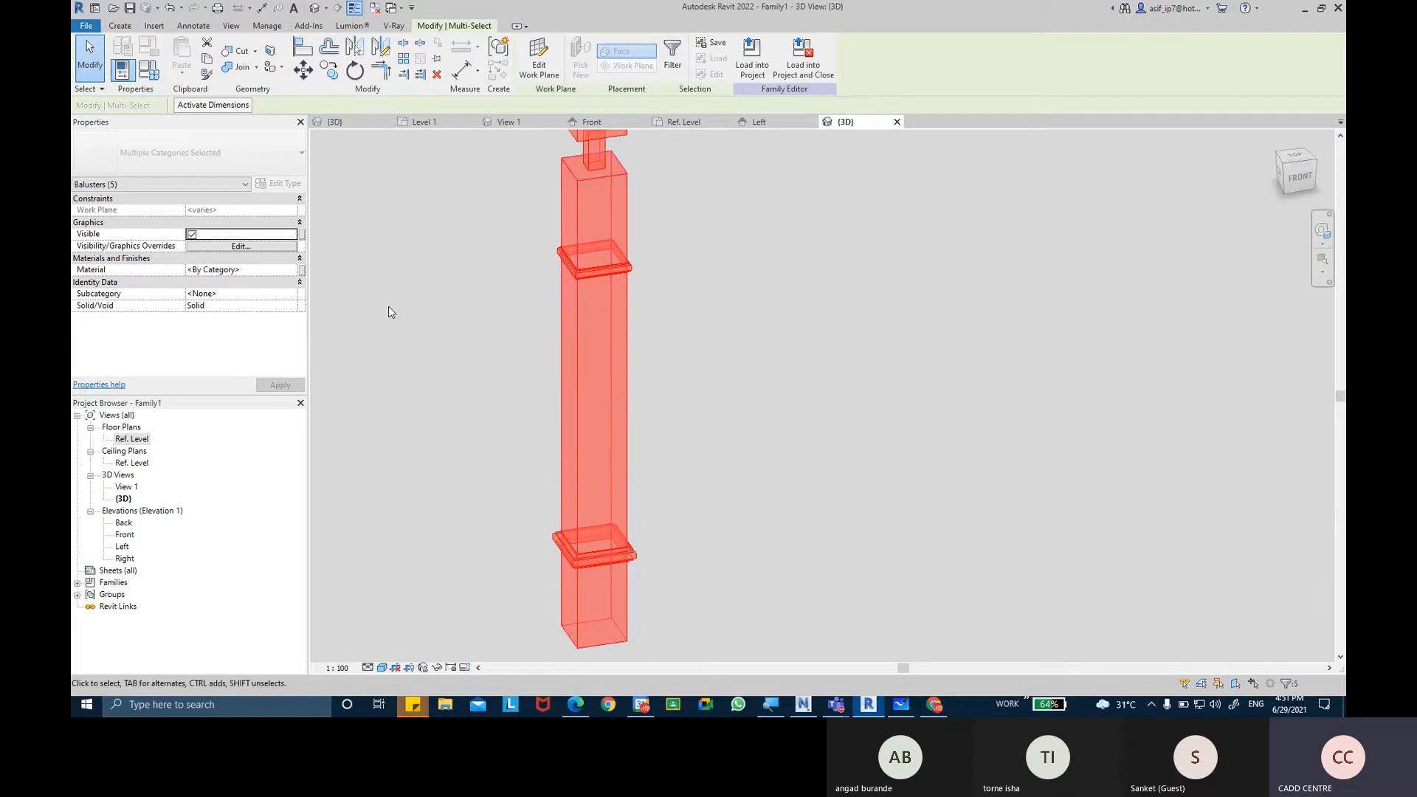
pyautogui.click(293, 298)
pyautogui.click(290, 298)
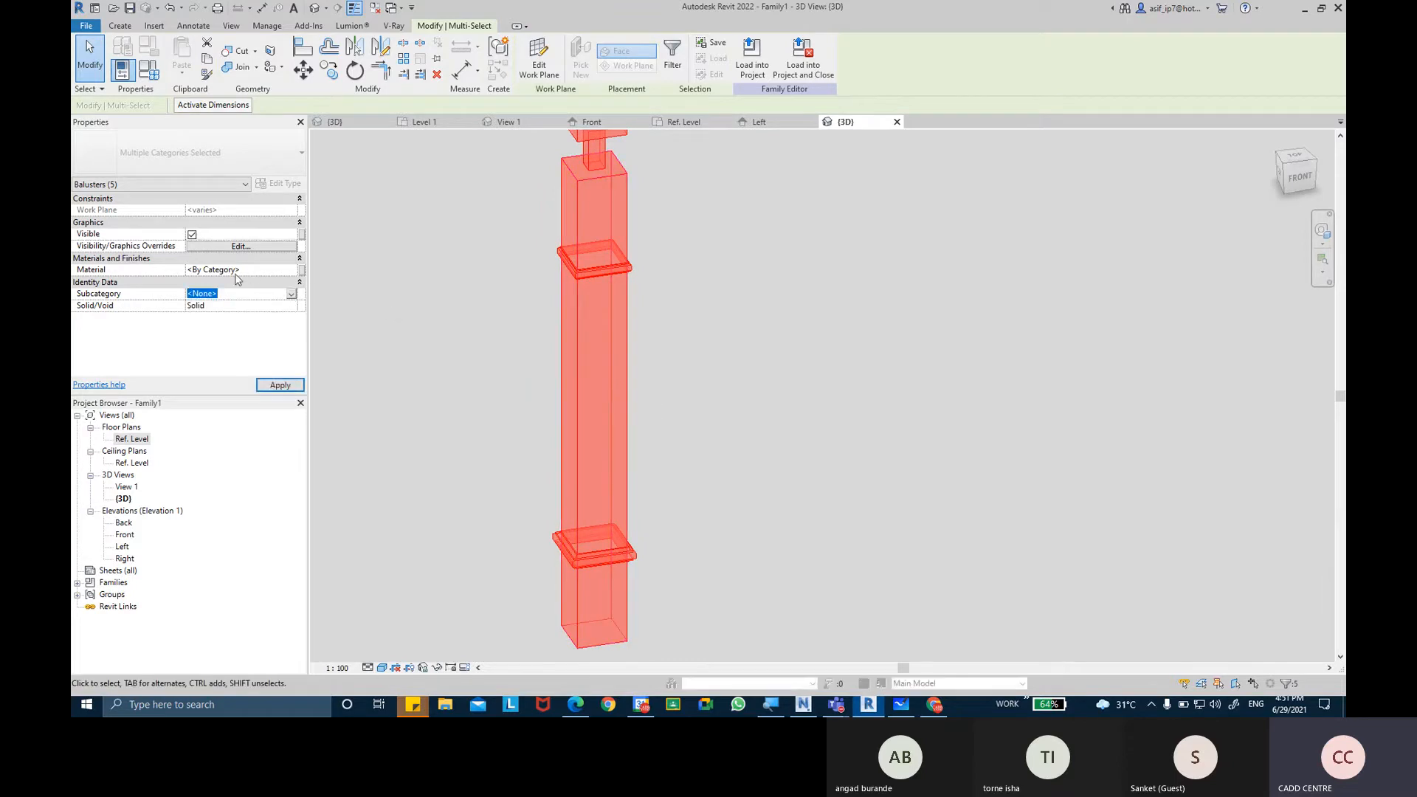
pyautogui.click(292, 272)
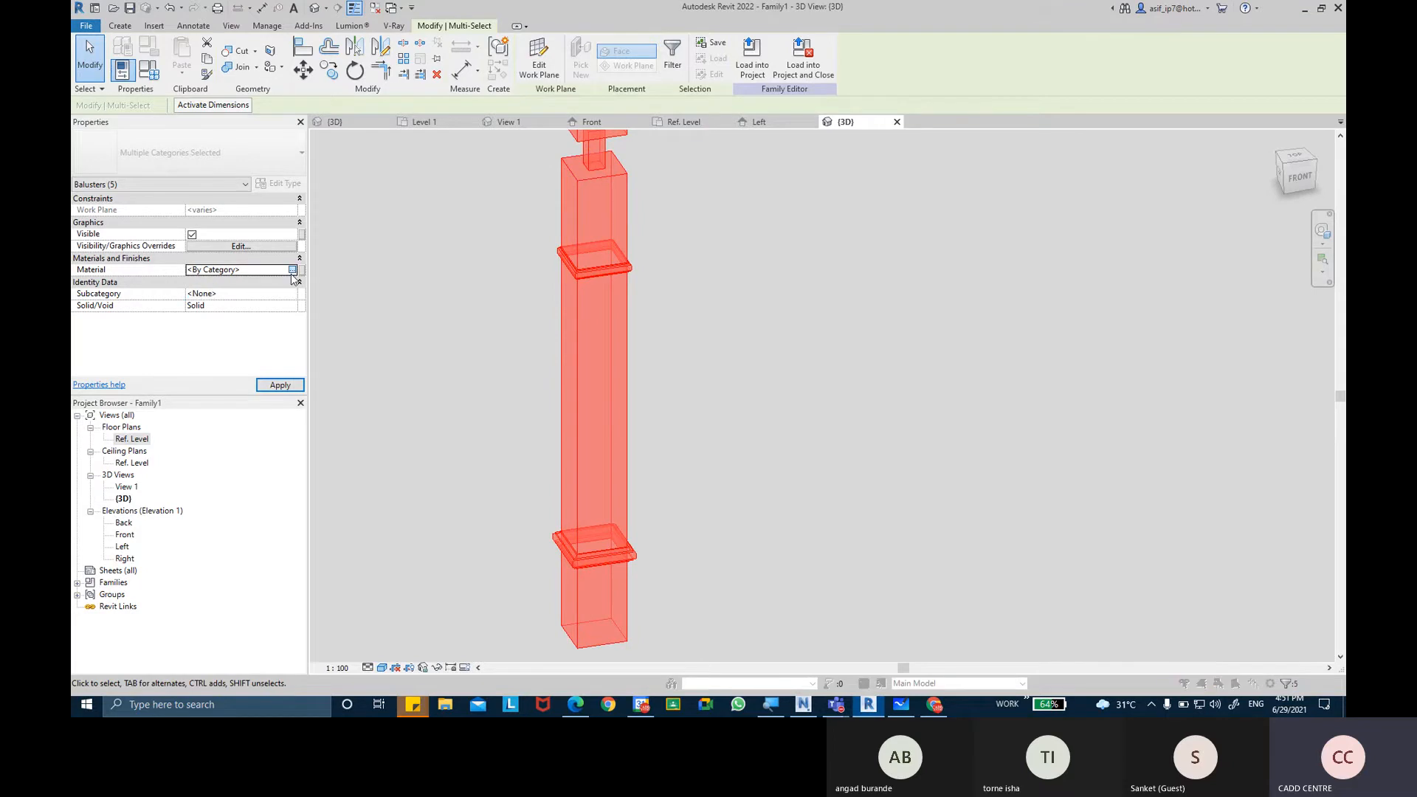
pyautogui.click(293, 272)
# Create a new material named AR-POST MATERIAL-WOOD.
pyautogui.click(368, 610)
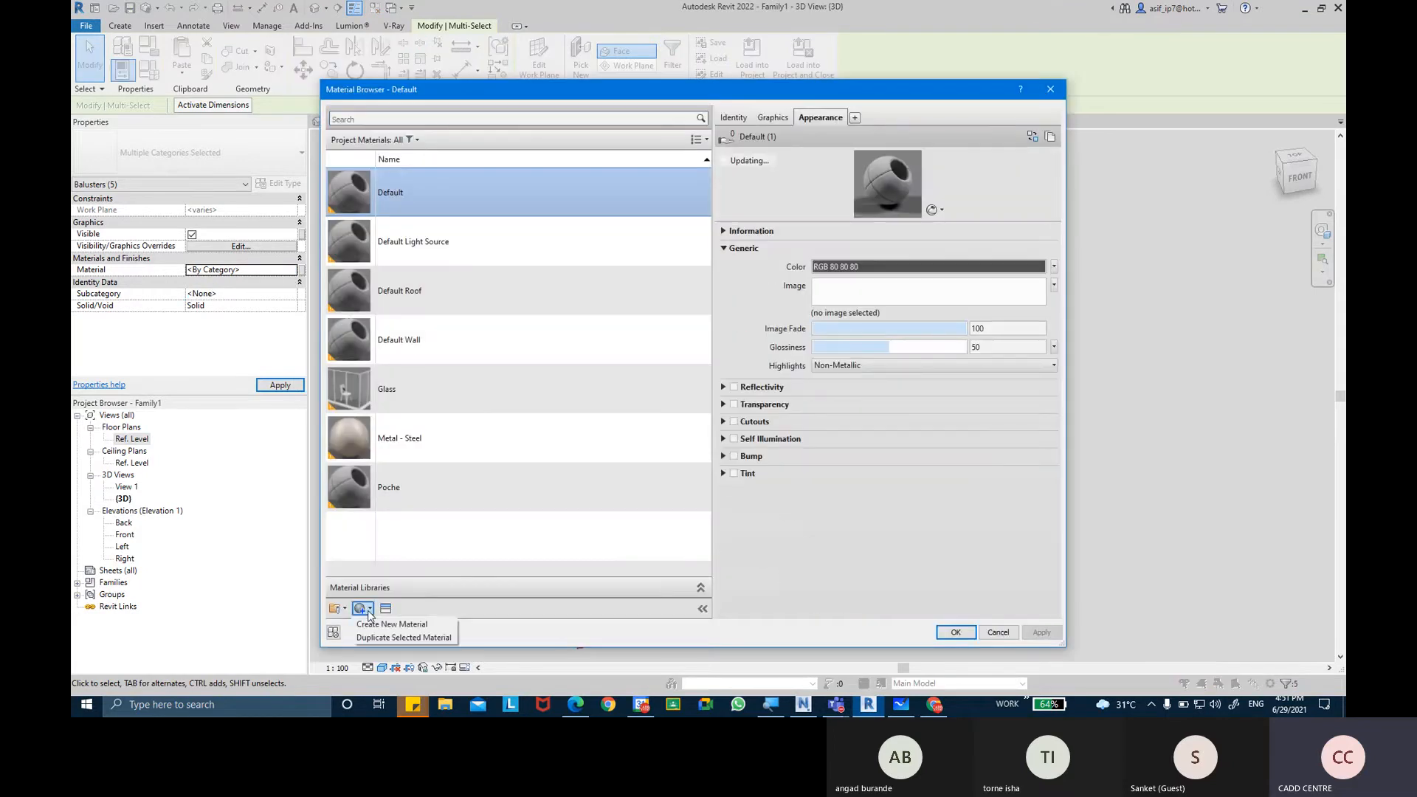
pyautogui.click(391, 625)
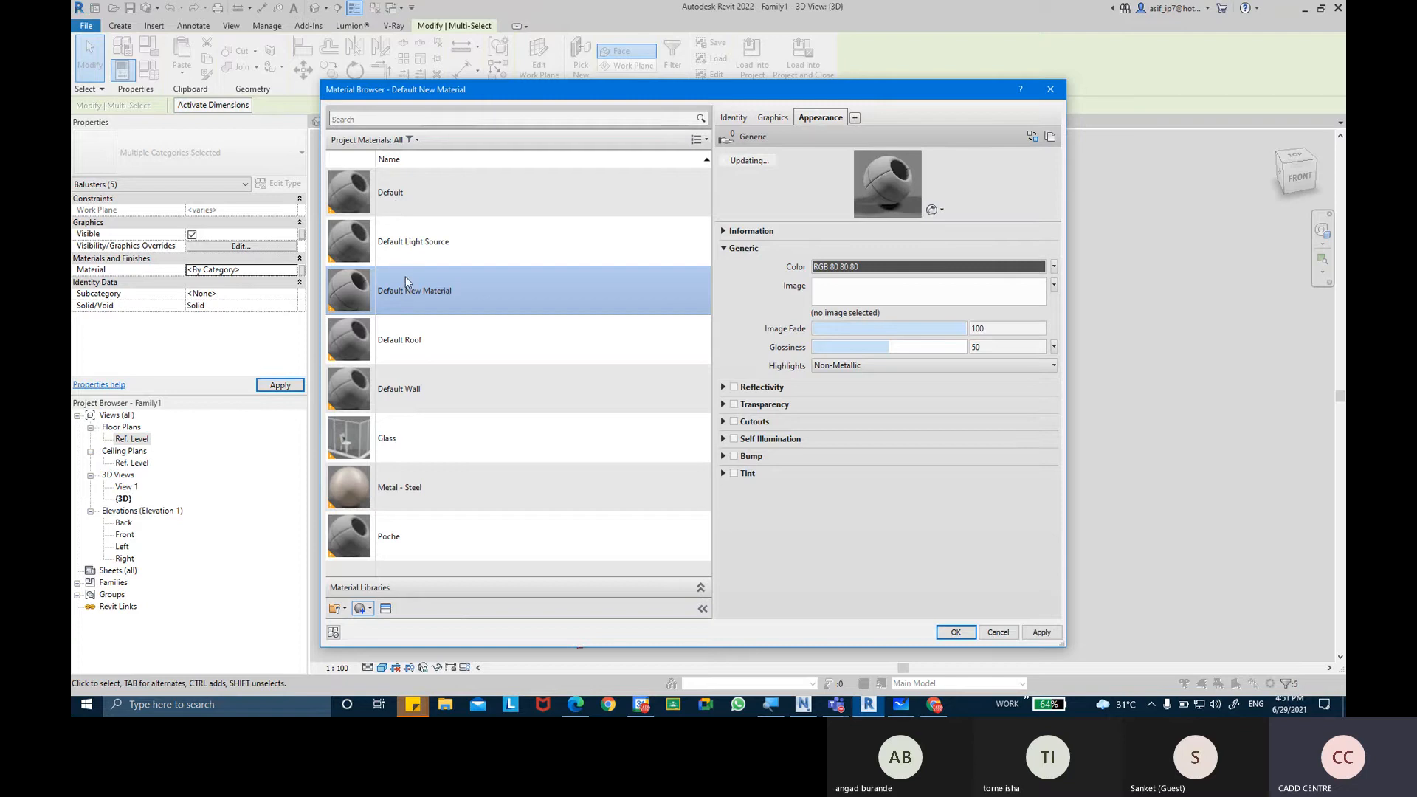
pyautogui.click(734, 118)
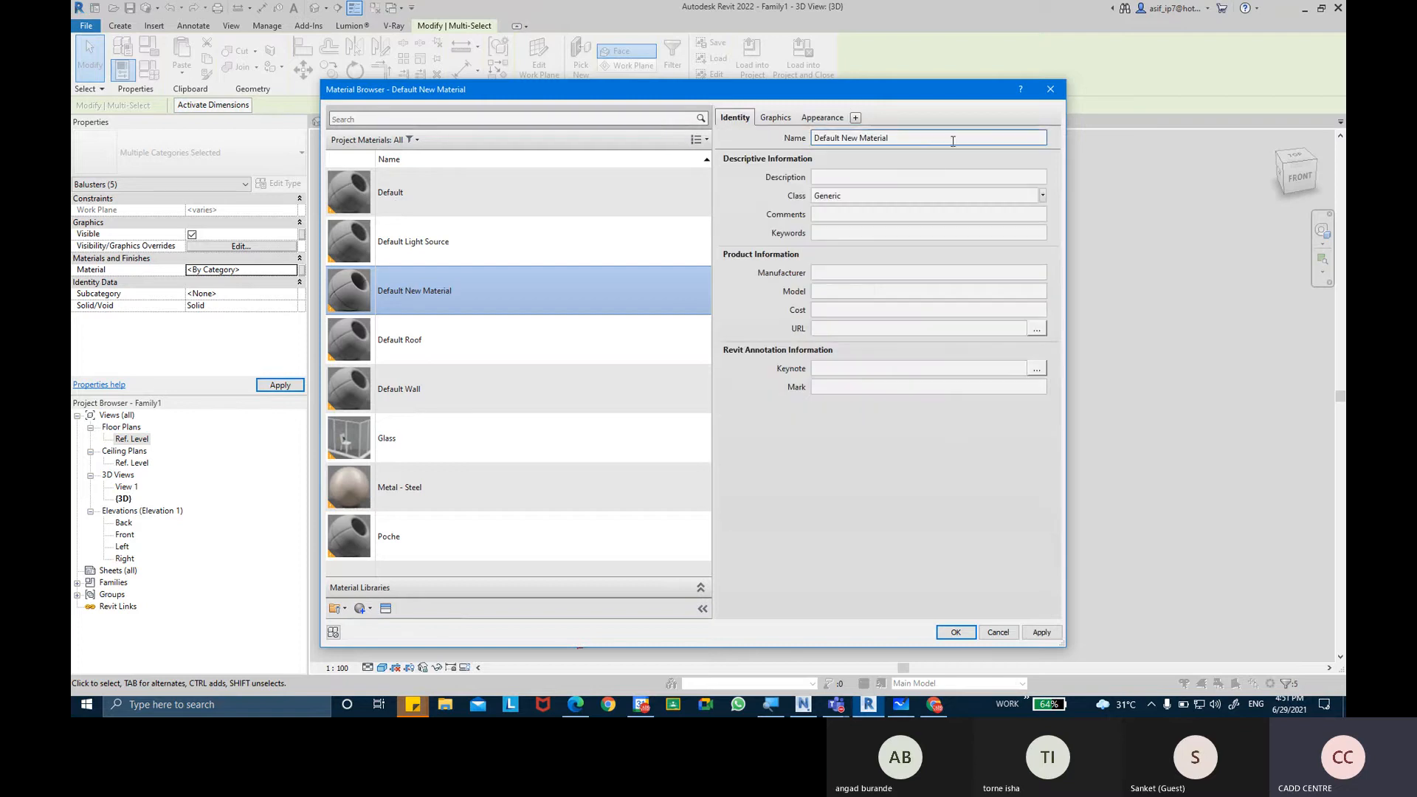
pyautogui.tripleClick(925, 145)
pyautogui.press('BackSpace')
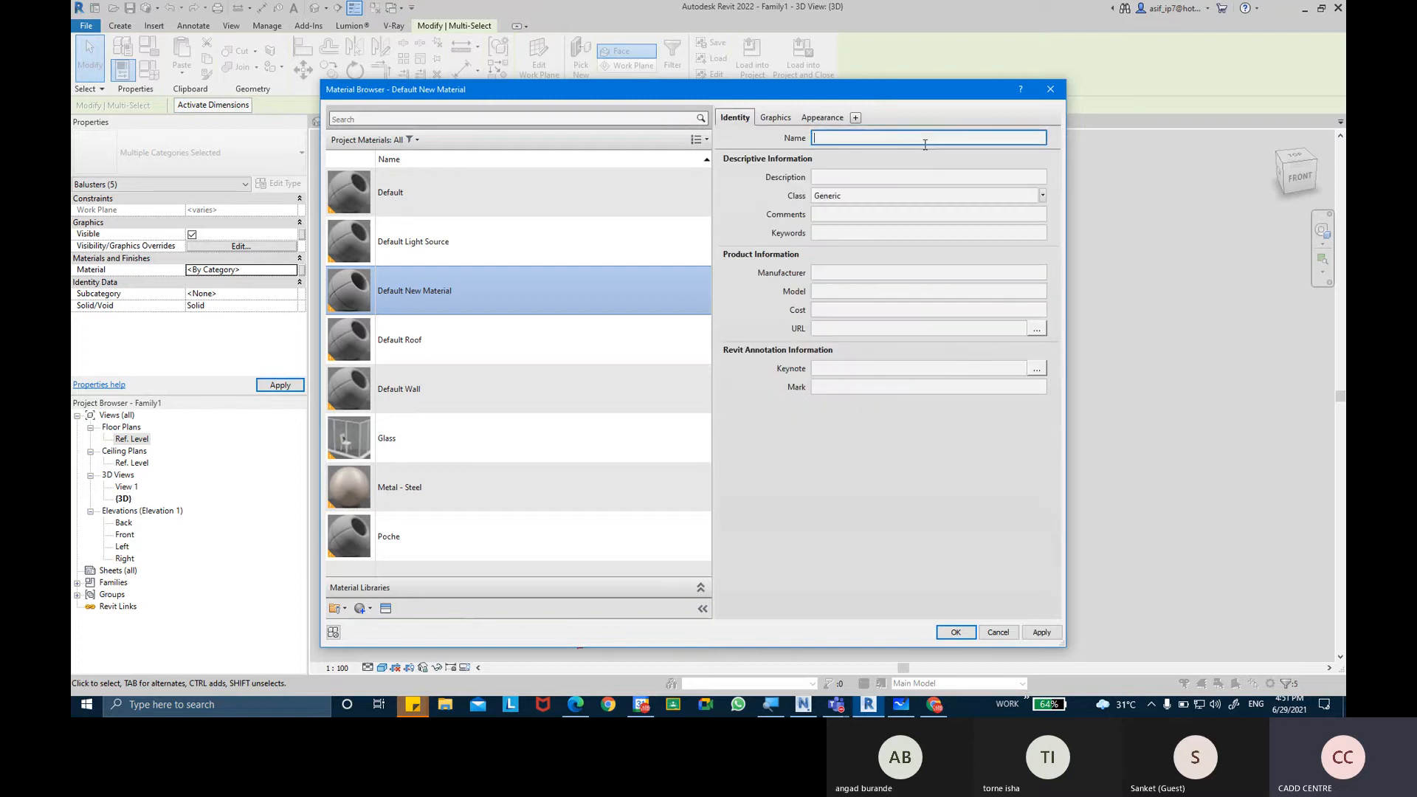
pyautogui.write('AR-POST MATERIAL-WOOD')
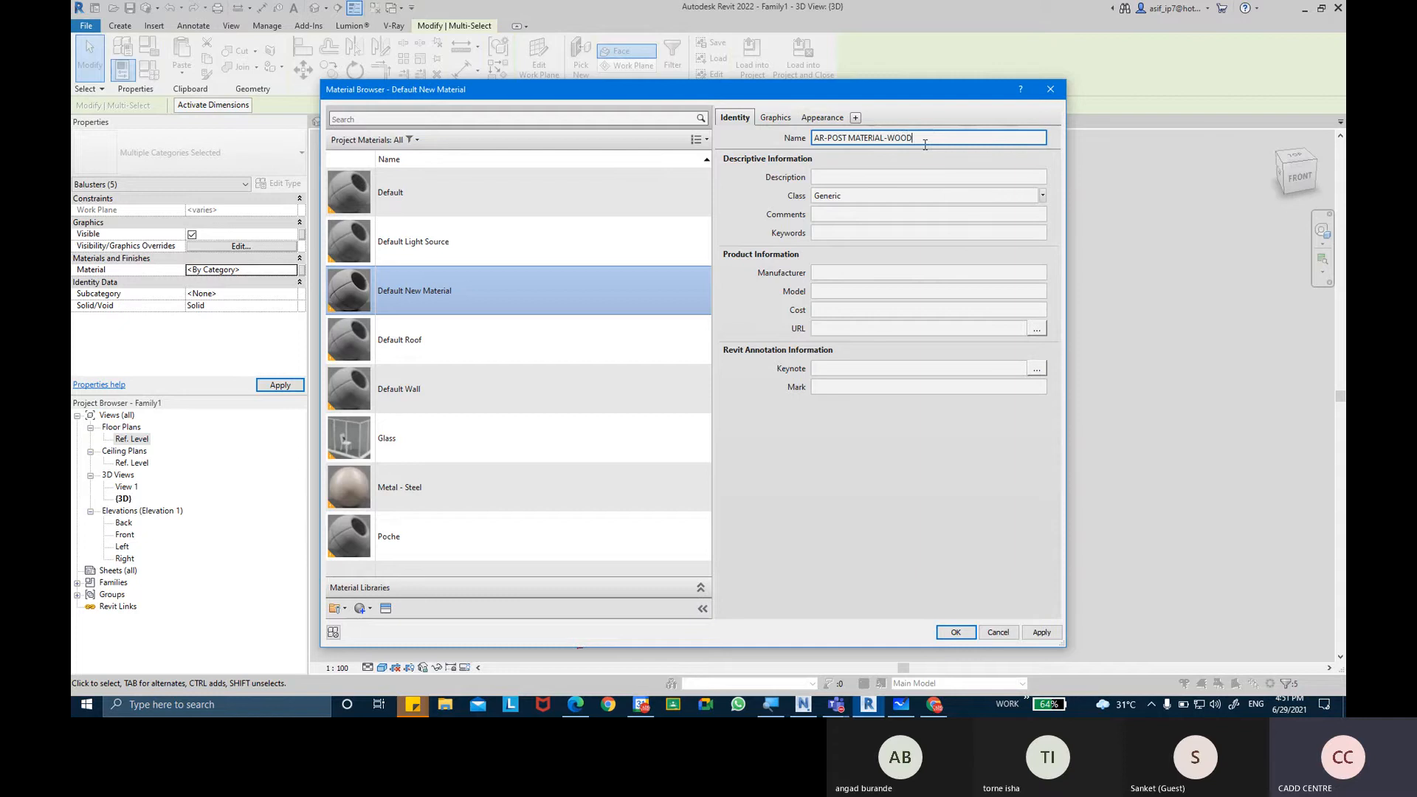
pyautogui.press('Return')
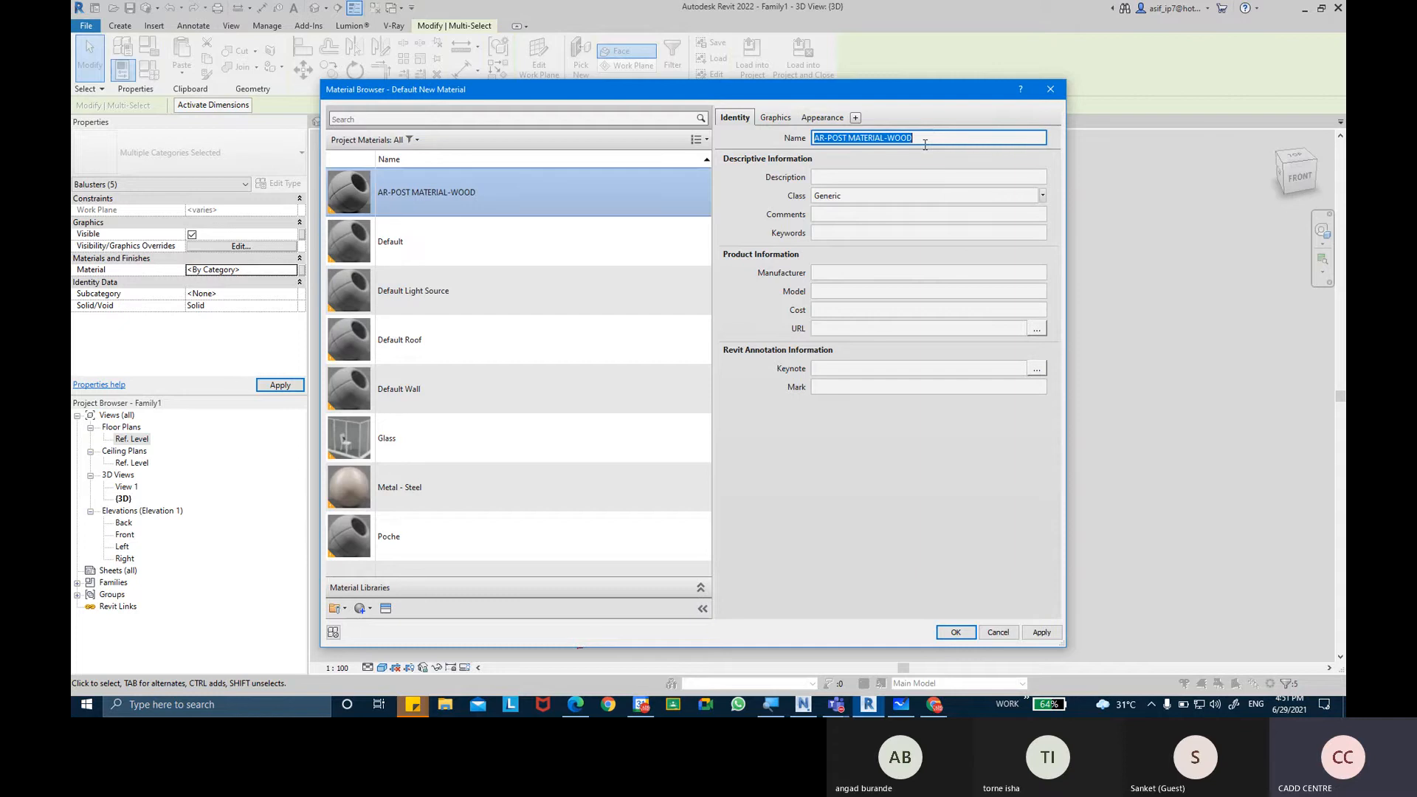
# Set the new material's class to Wood and make its shading use the render appearance.
pyautogui.click(1042, 196)
pyautogui.click(982, 410)
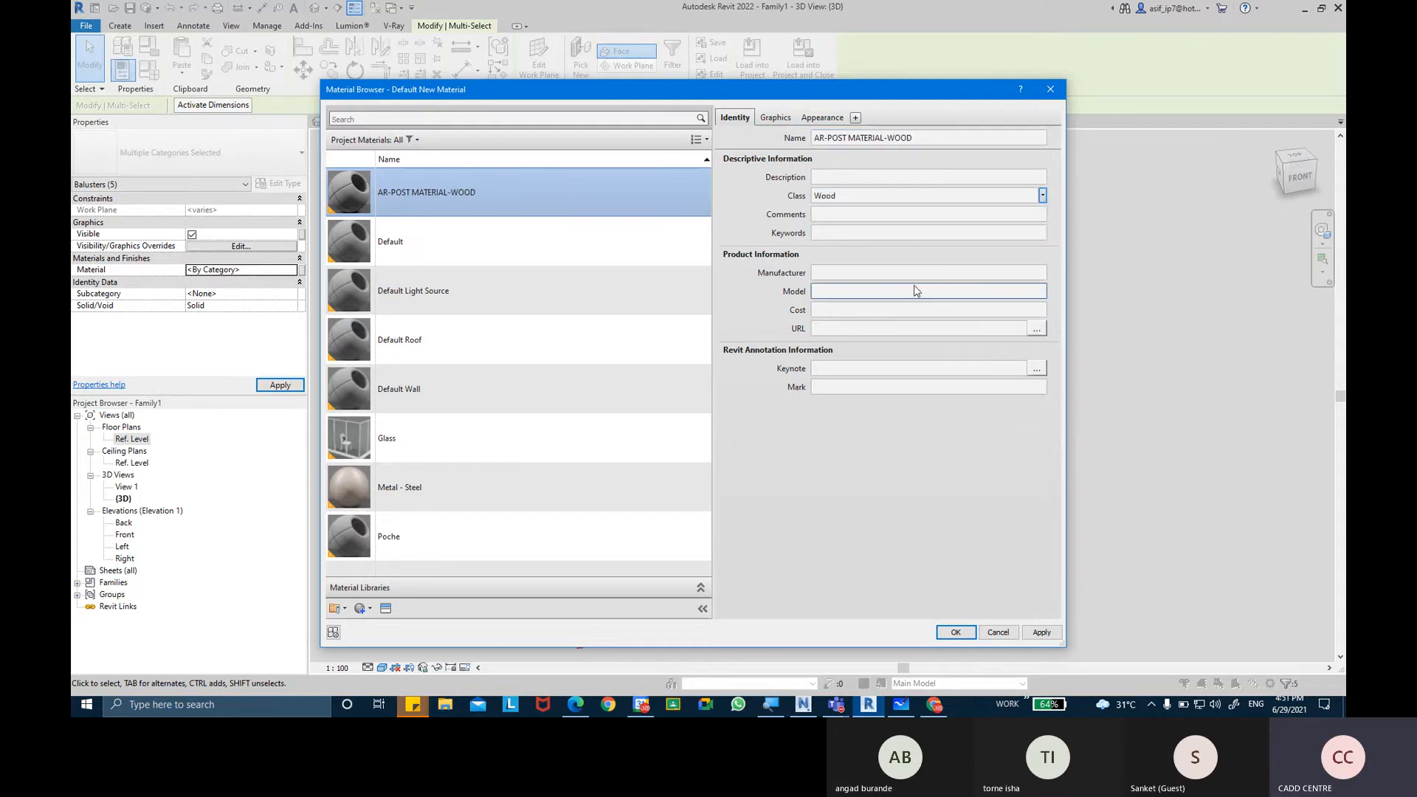
pyautogui.click(854, 268)
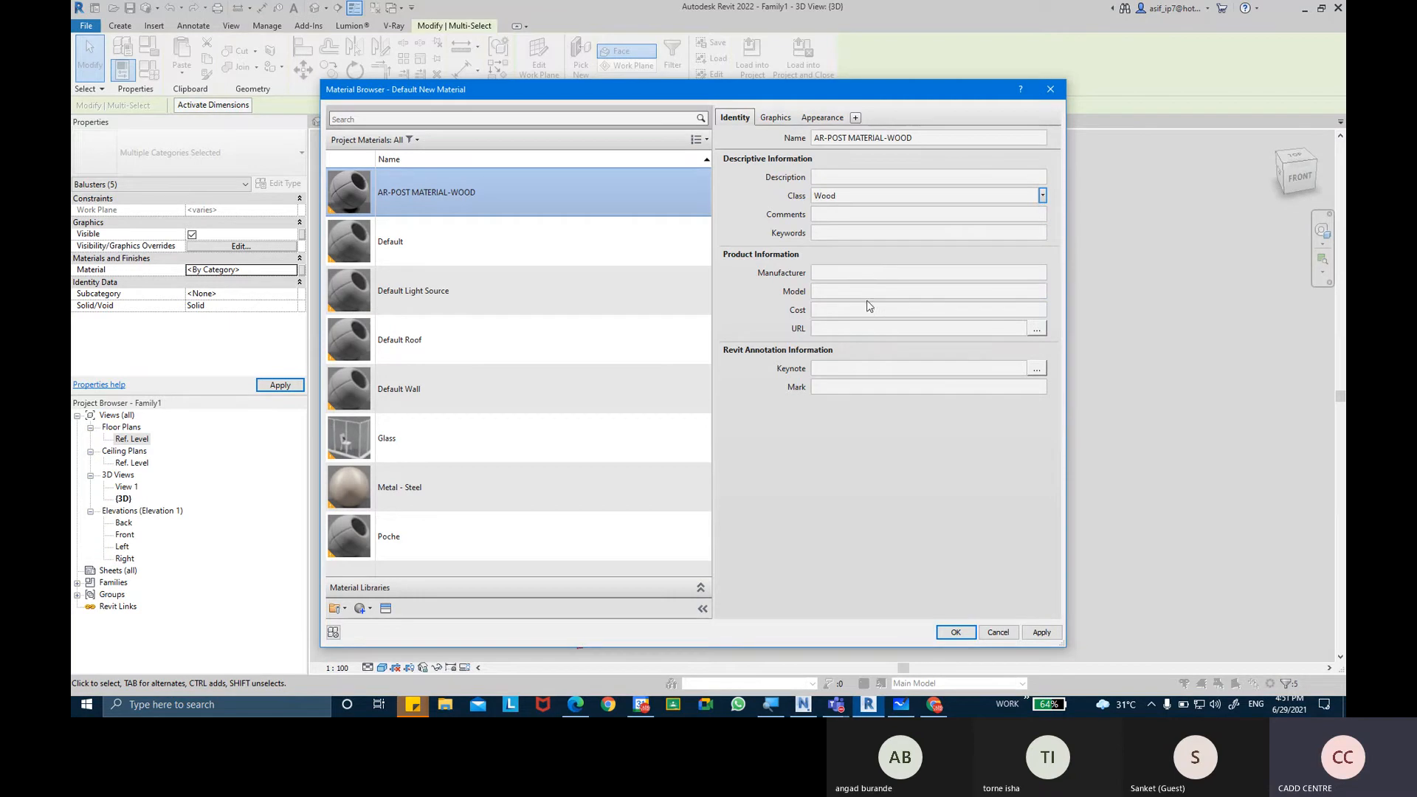
pyautogui.click(776, 118)
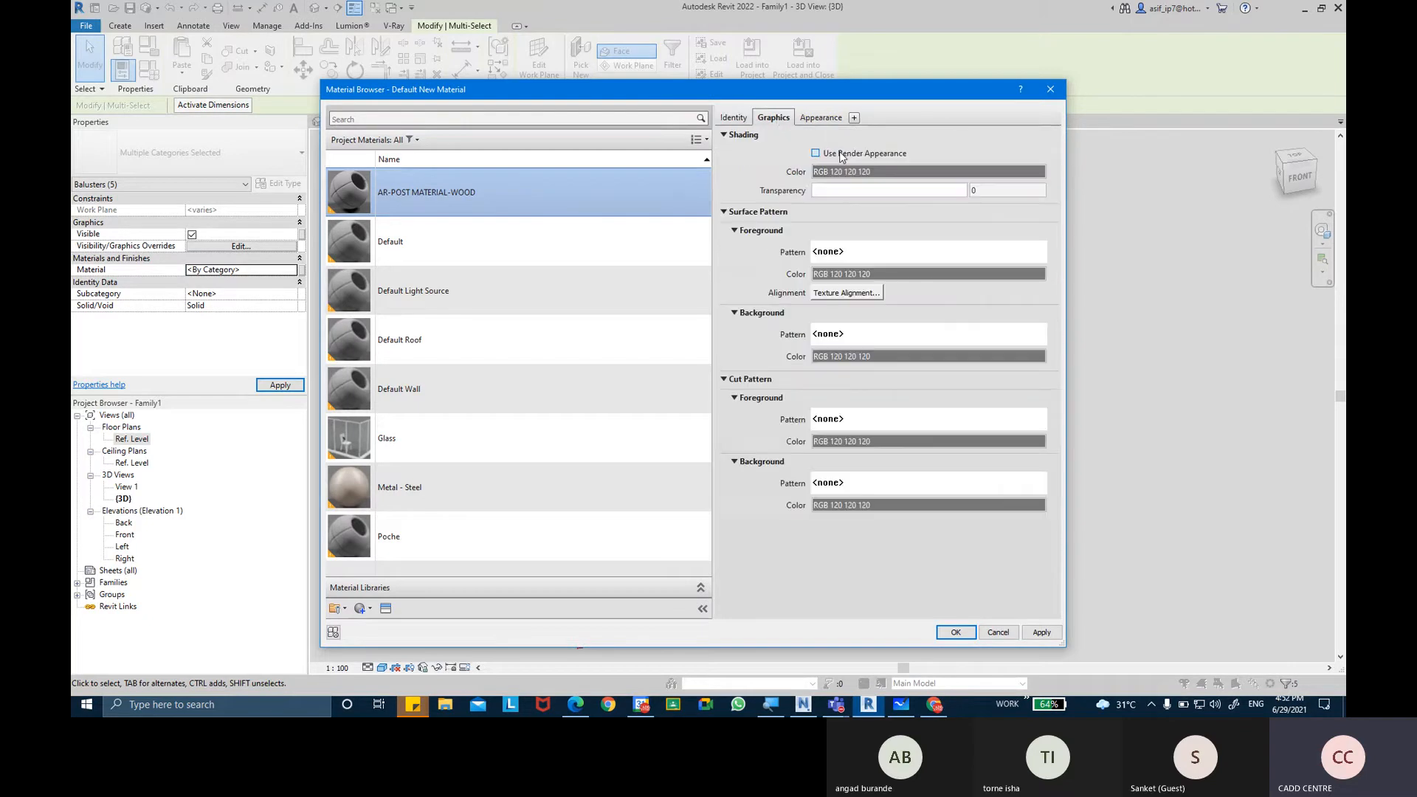
pyautogui.click(815, 153)
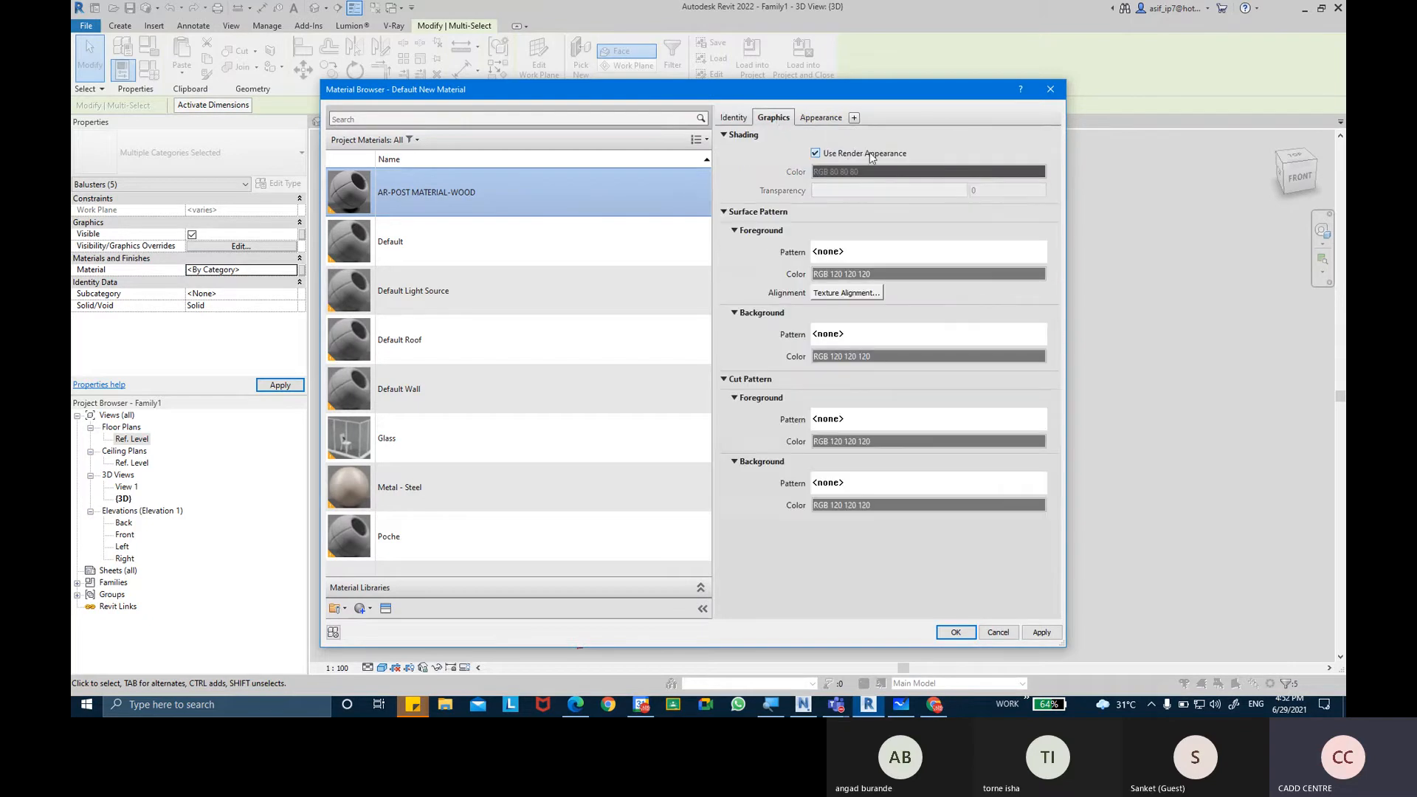
# Review the drafting and model fill patterns for the material's surface foreground, keeping no pattern.
pyautogui.click(898, 256)
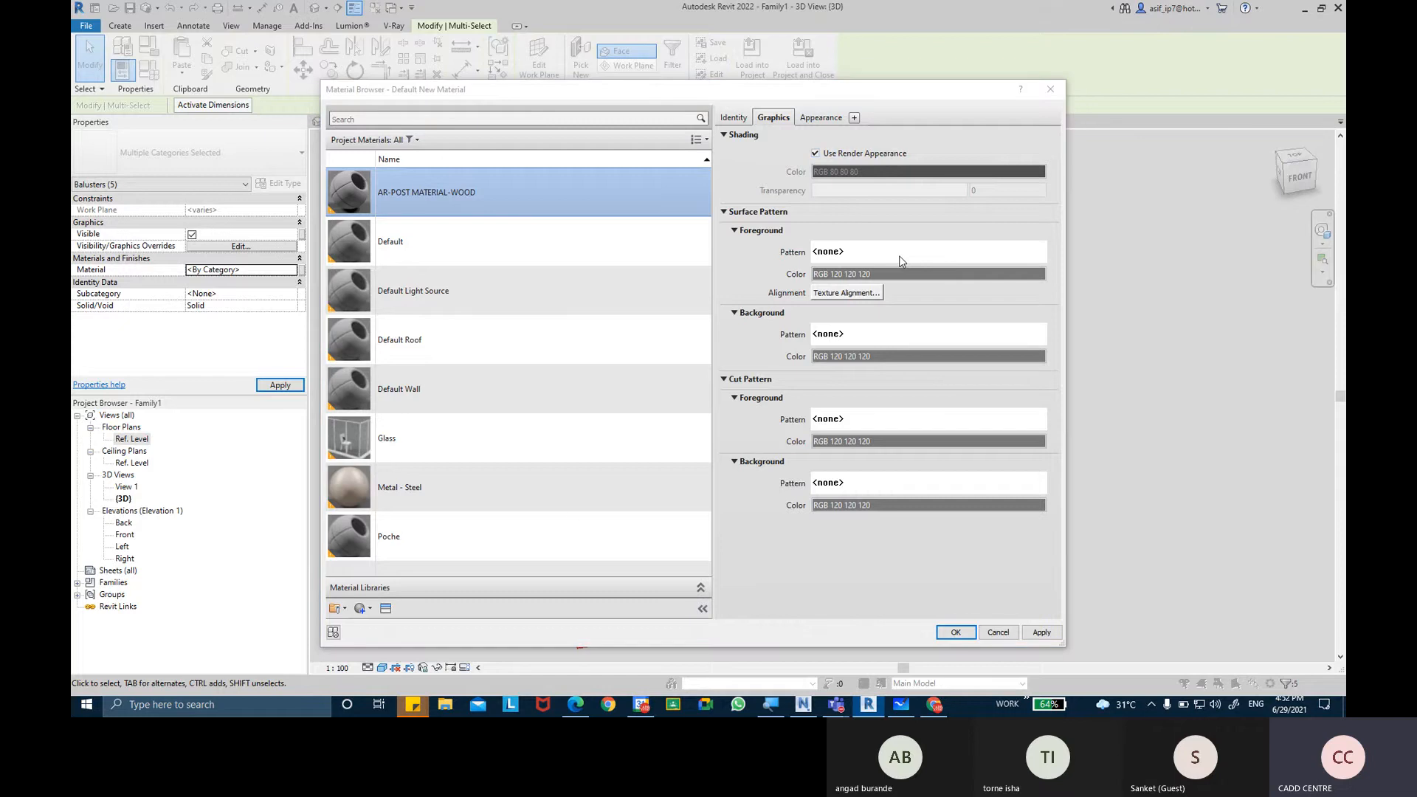
pyautogui.scroll(-1, 792, 397)
pyautogui.scroll(1, 792, 396)
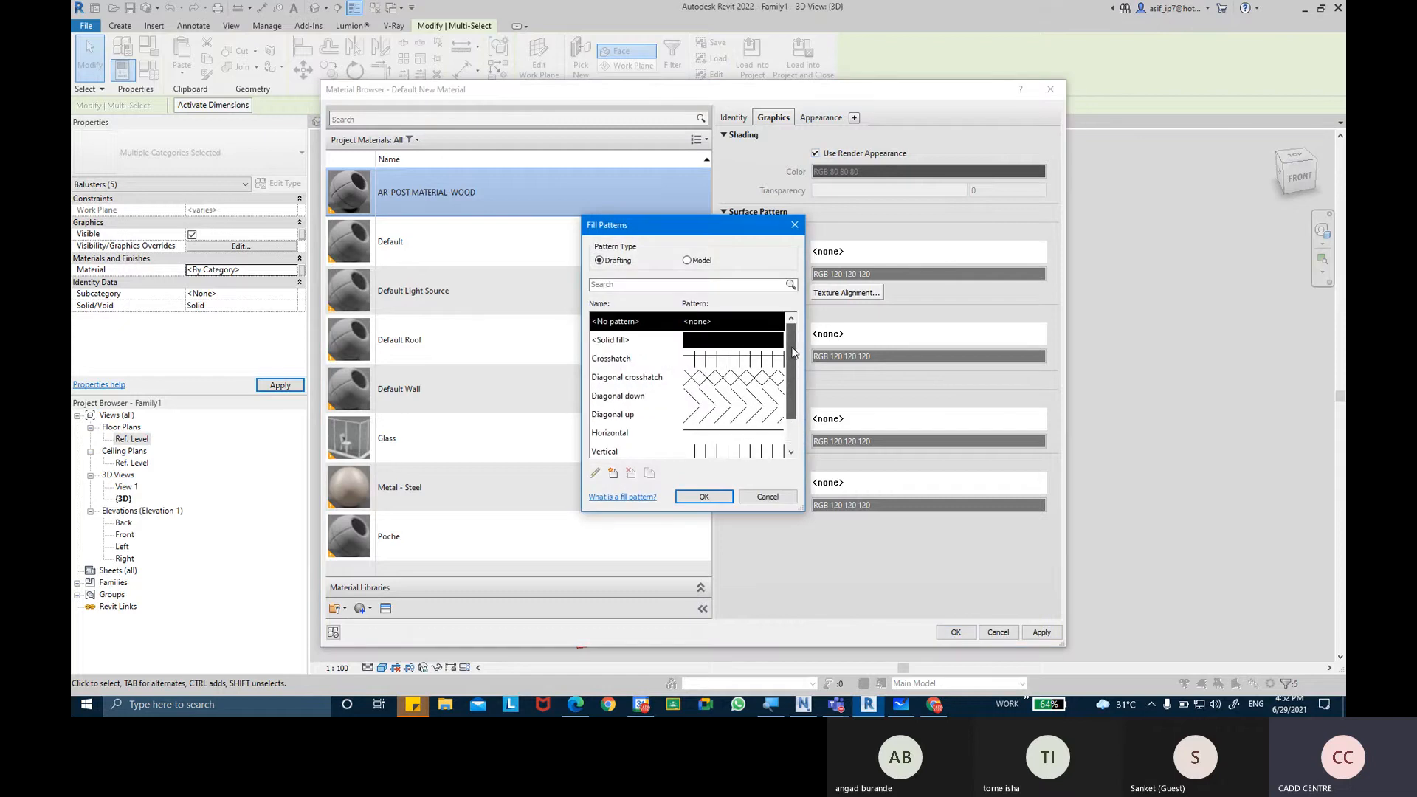
pyautogui.click(687, 261)
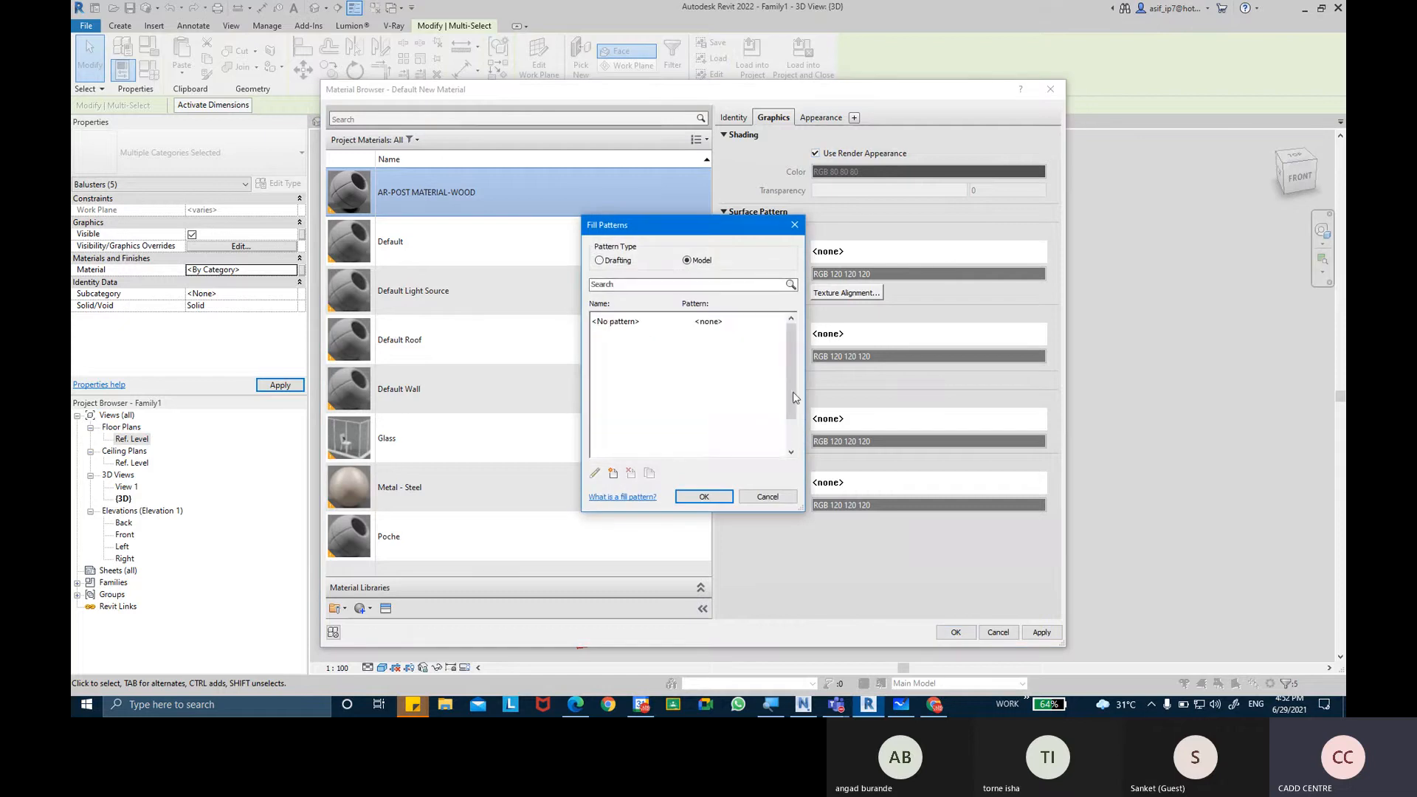
pyautogui.click(627, 261)
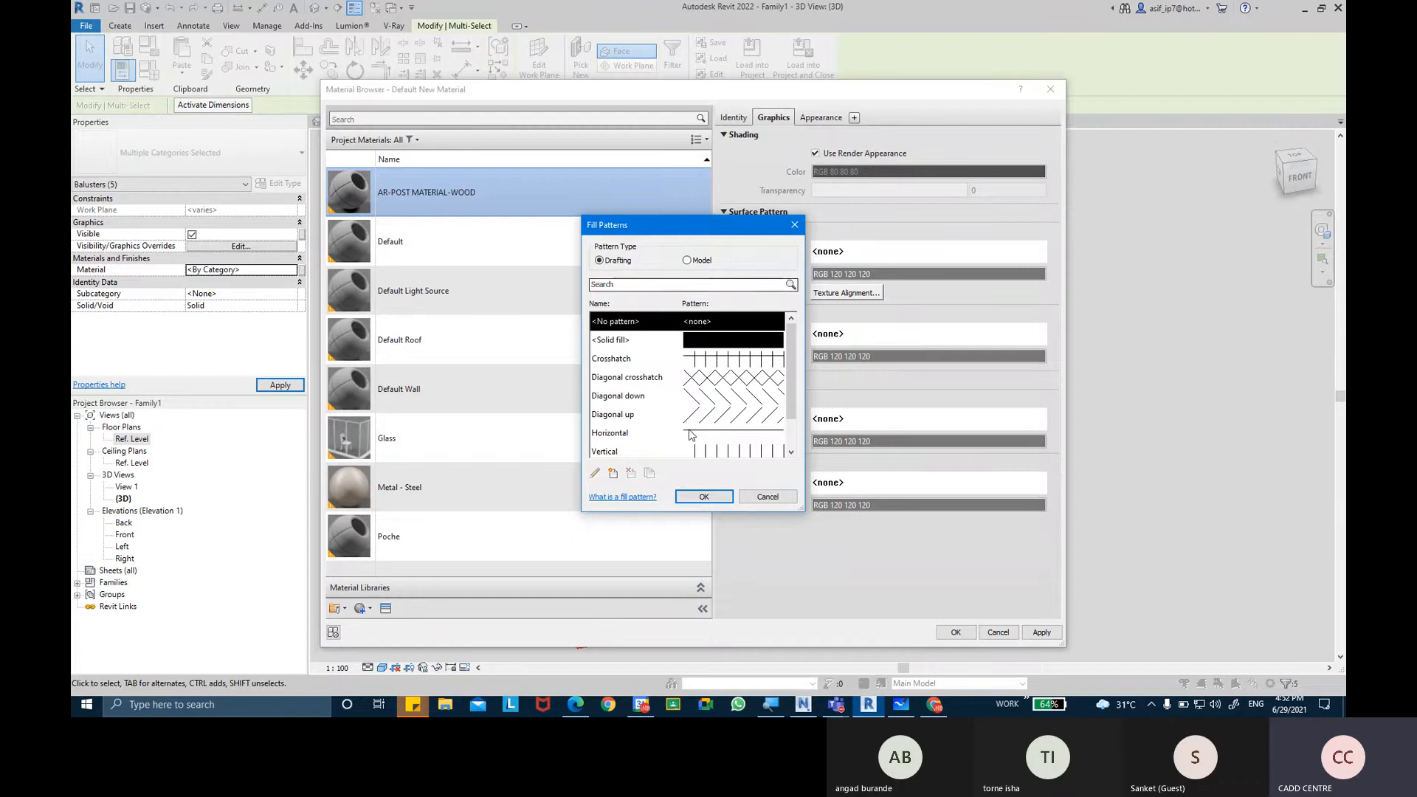
pyautogui.click(704, 497)
# Set the foreground cut pattern of the wood material to the Diagonal up drafting pattern.
pyautogui.click(870, 419)
pyautogui.scroll(-1, 745, 398)
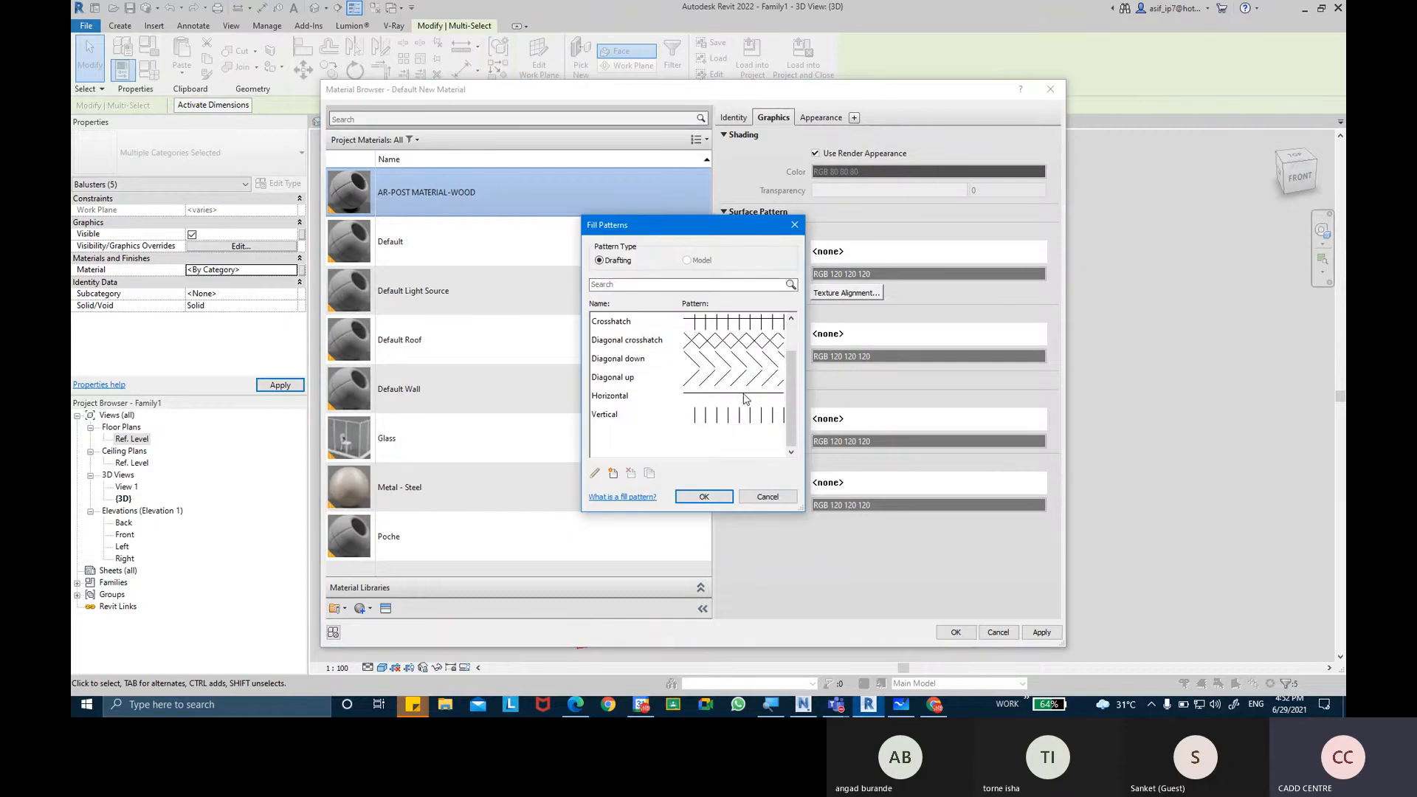
pyautogui.click(732, 384)
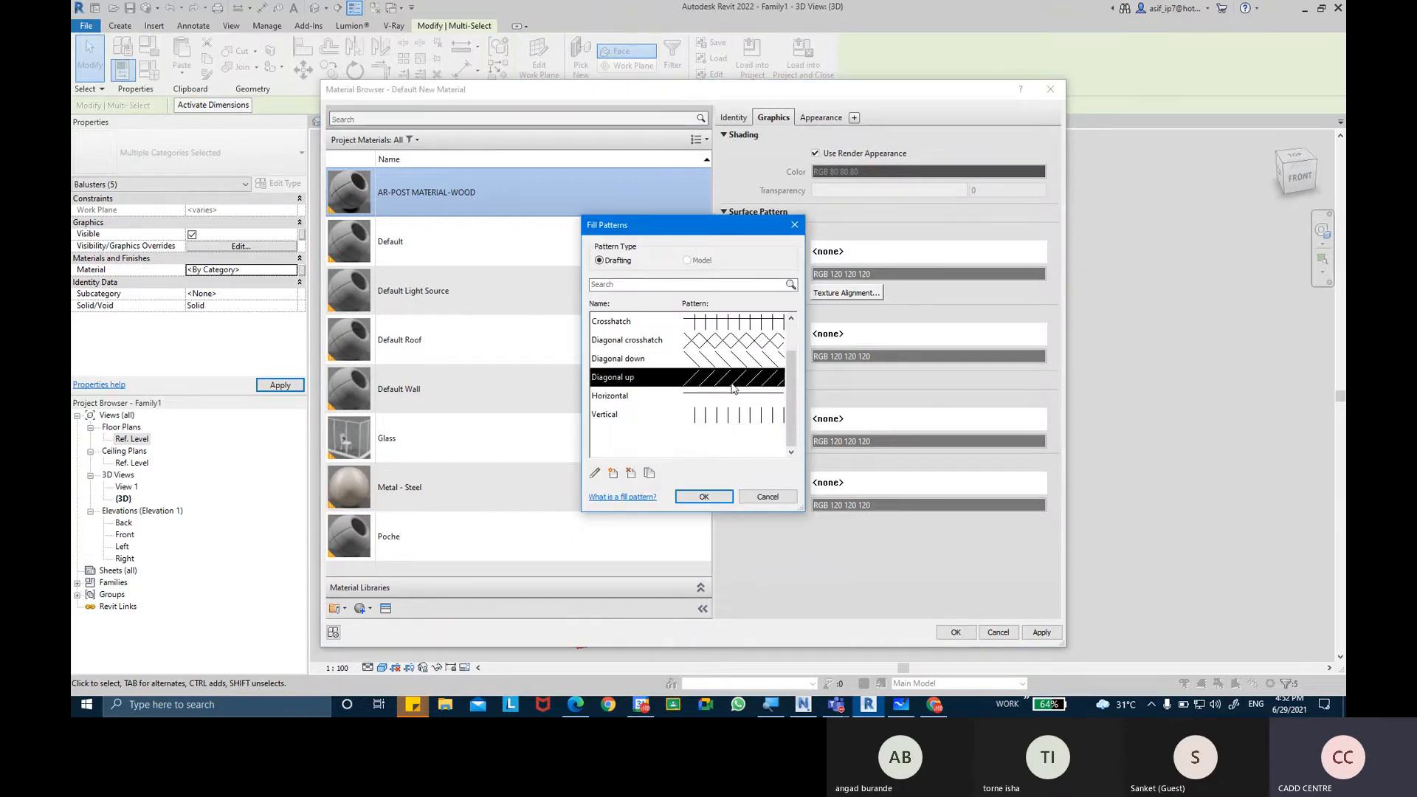
pyautogui.click(704, 497)
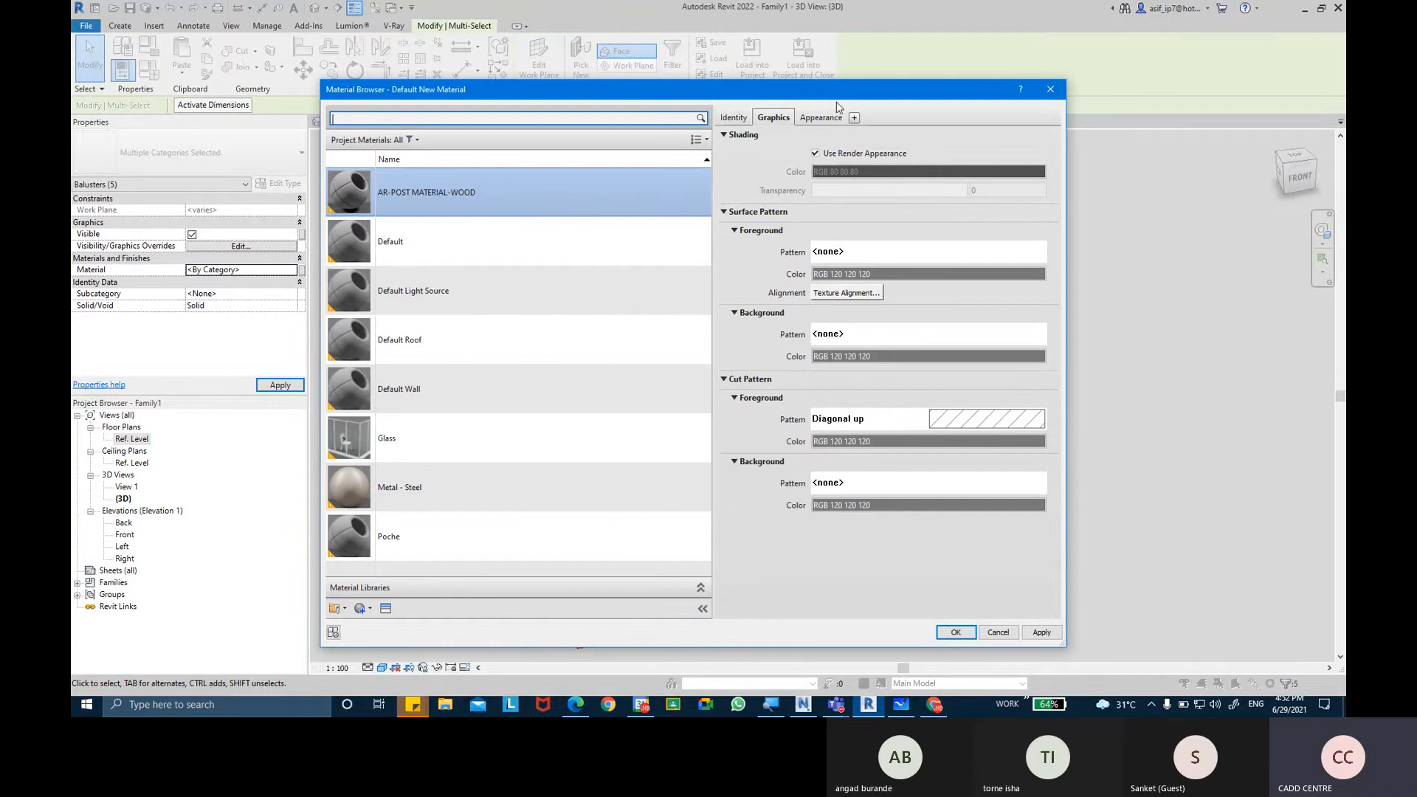
# Give the material the Cherry - Glossy wood appearance from the Appearance Library and assign it to the selected post solids.
pyautogui.click(818, 118)
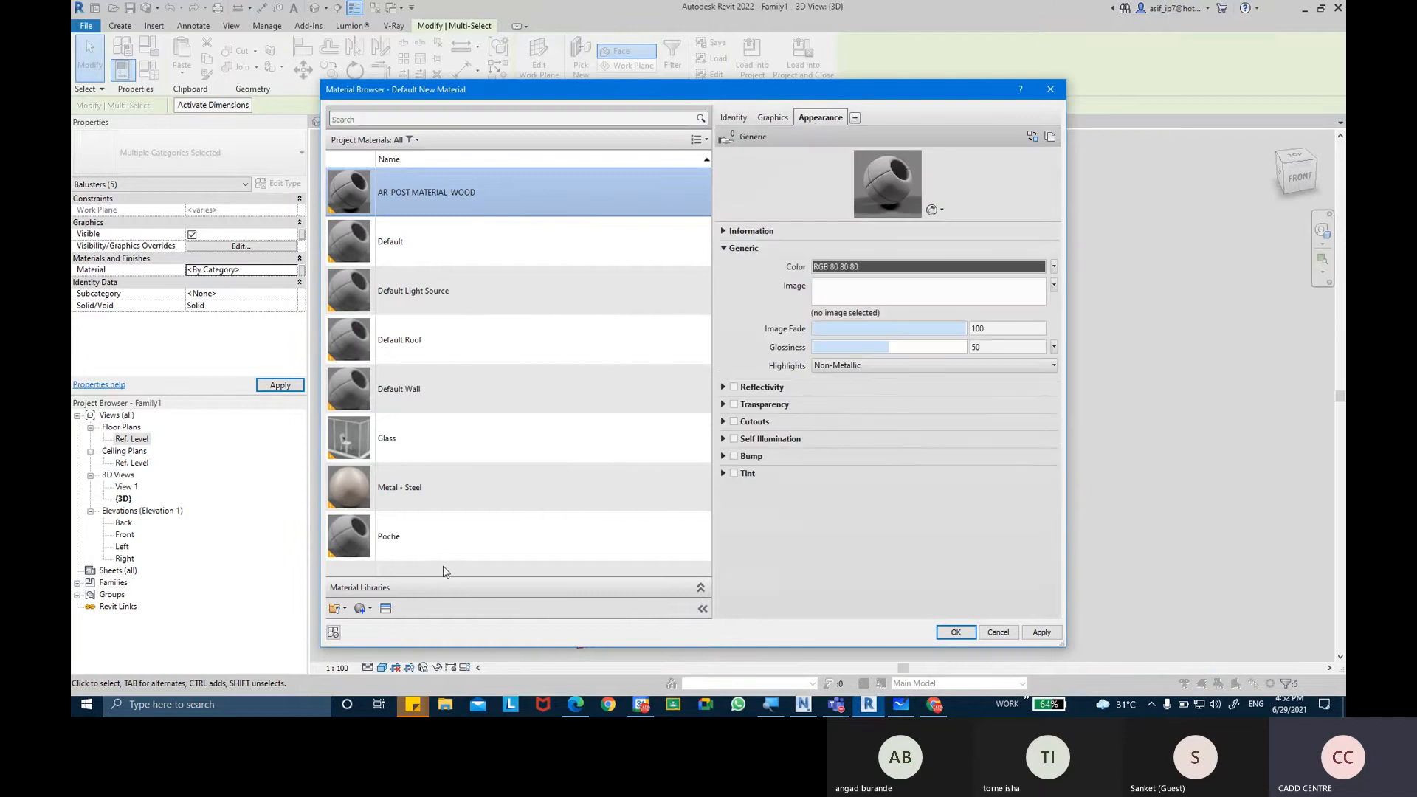
pyautogui.click(386, 610)
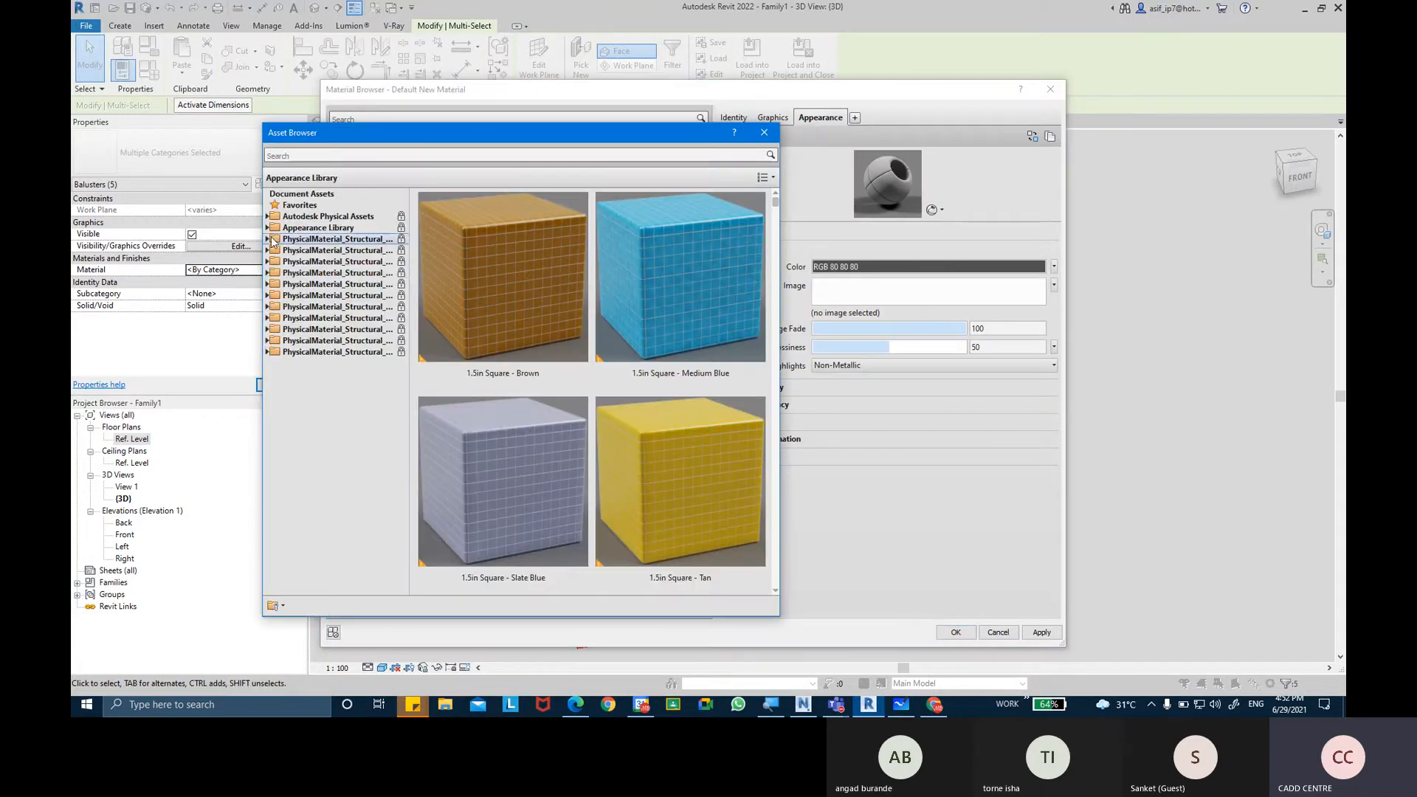
pyautogui.click(267, 227)
pyautogui.click(301, 500)
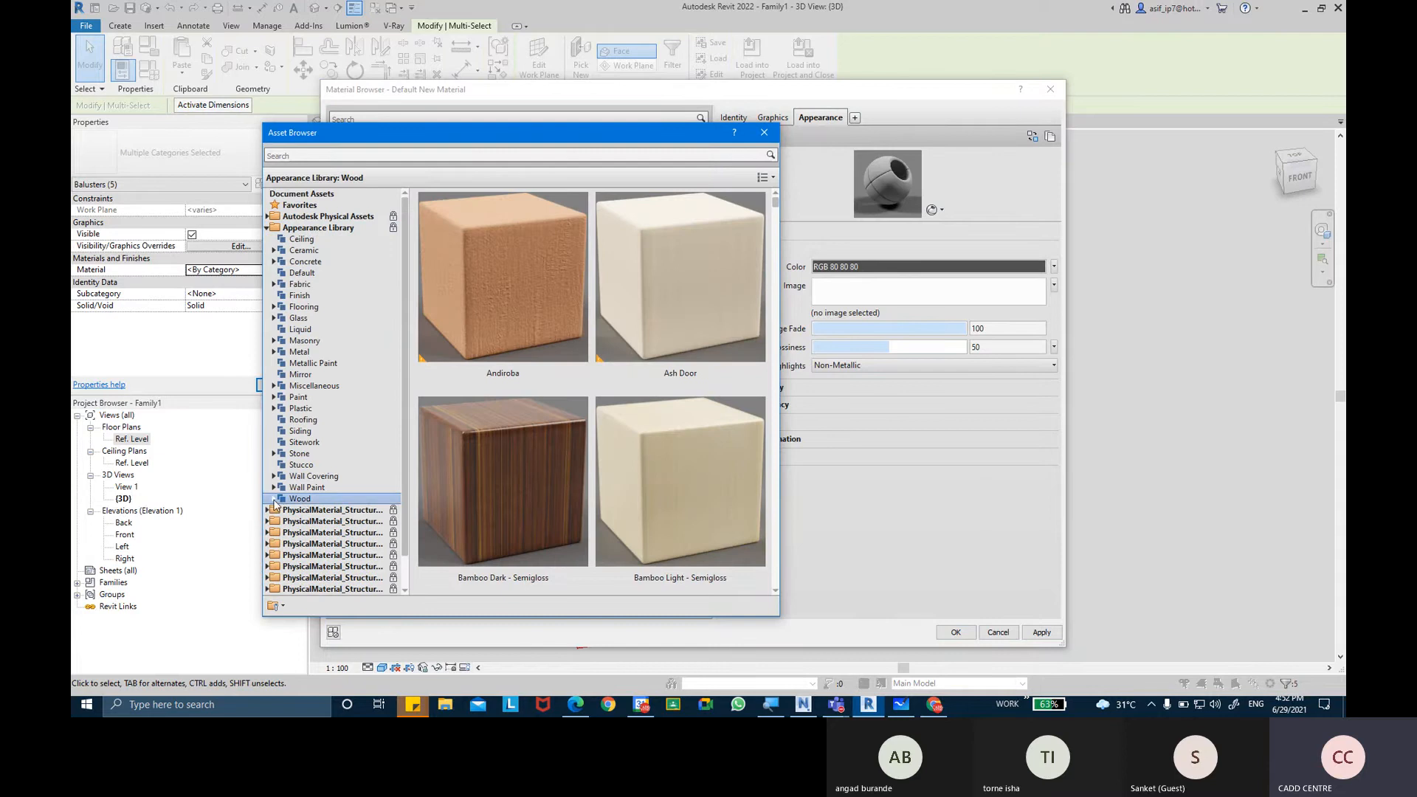
pyautogui.click(274, 499)
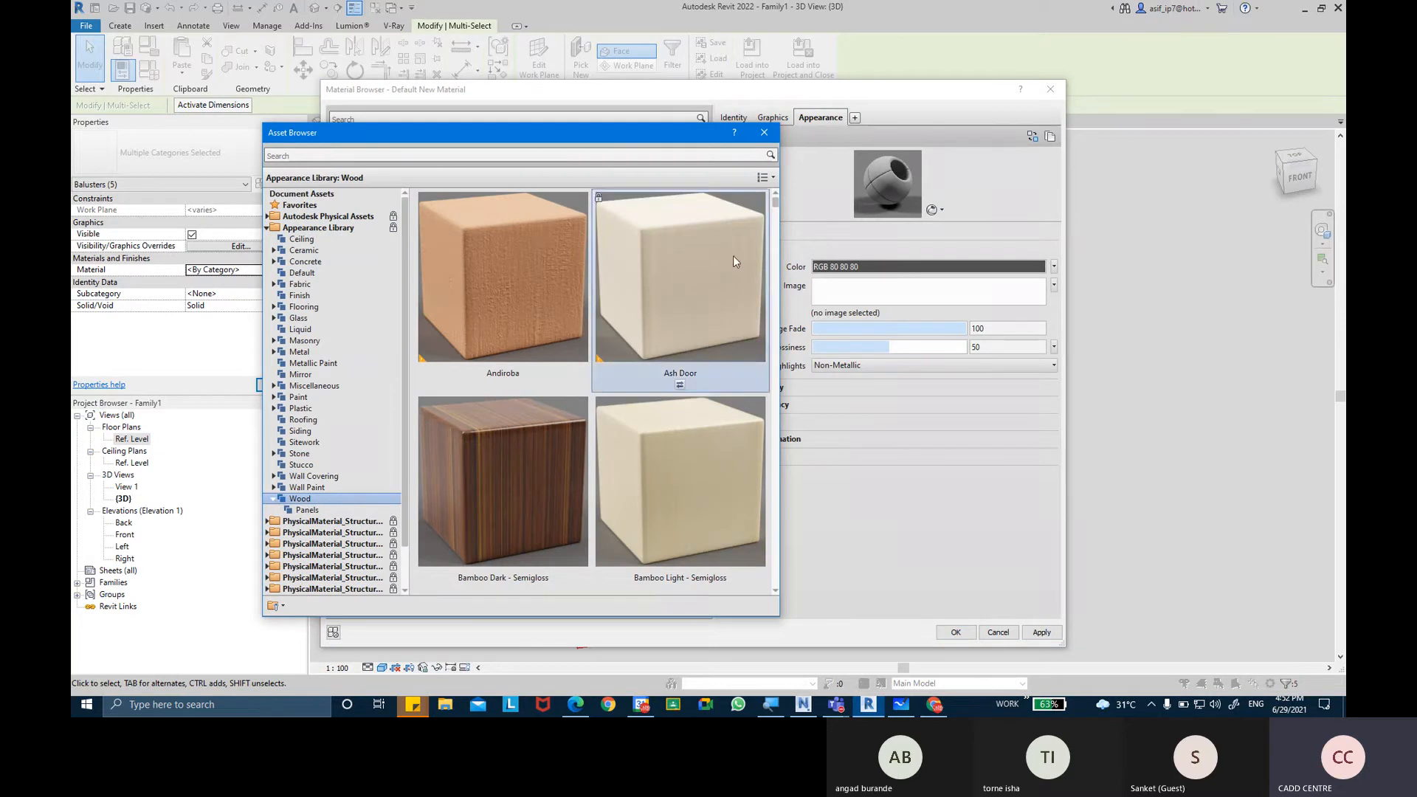
pyautogui.moveTo(773, 205); pyautogui.dragTo(759, 271)
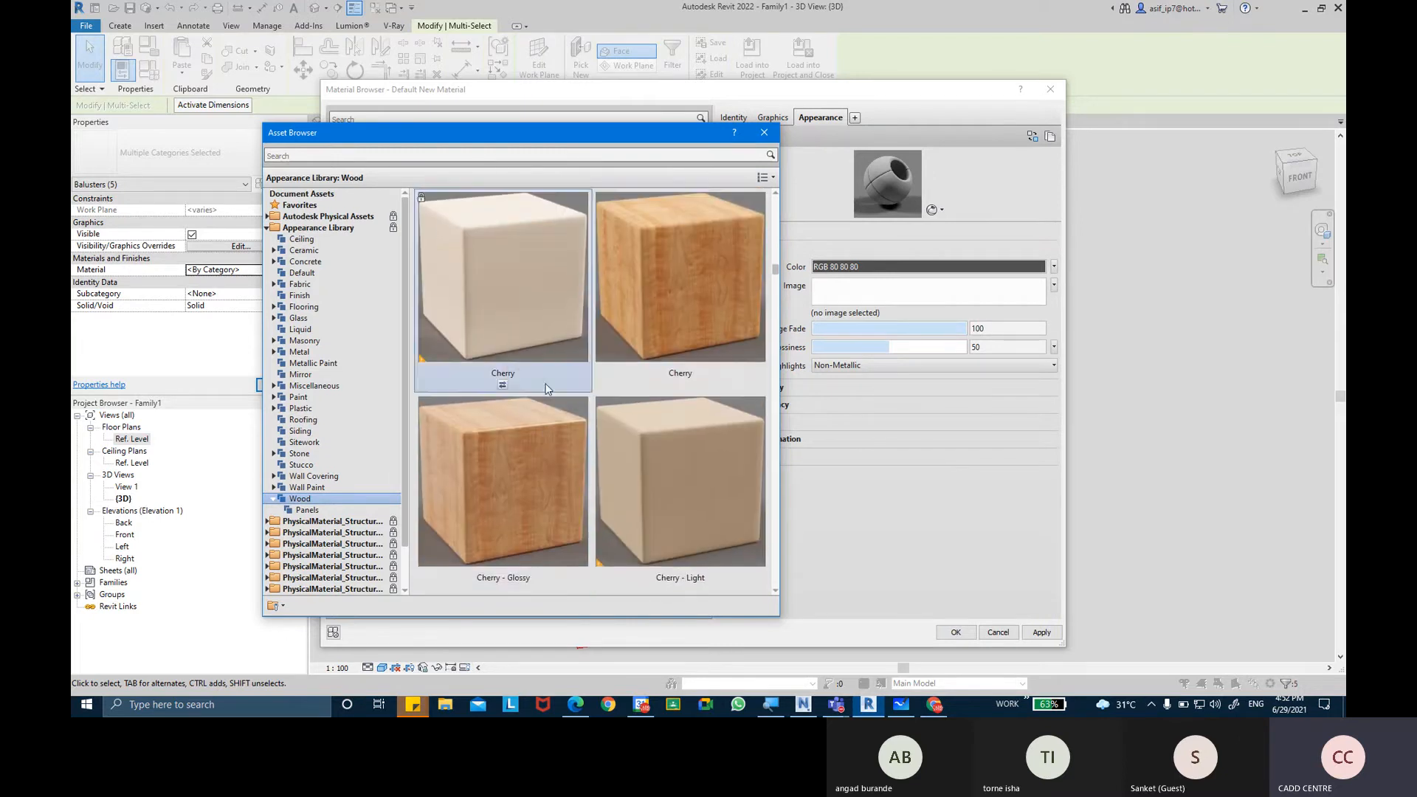
pyautogui.doubleClick(554, 454)
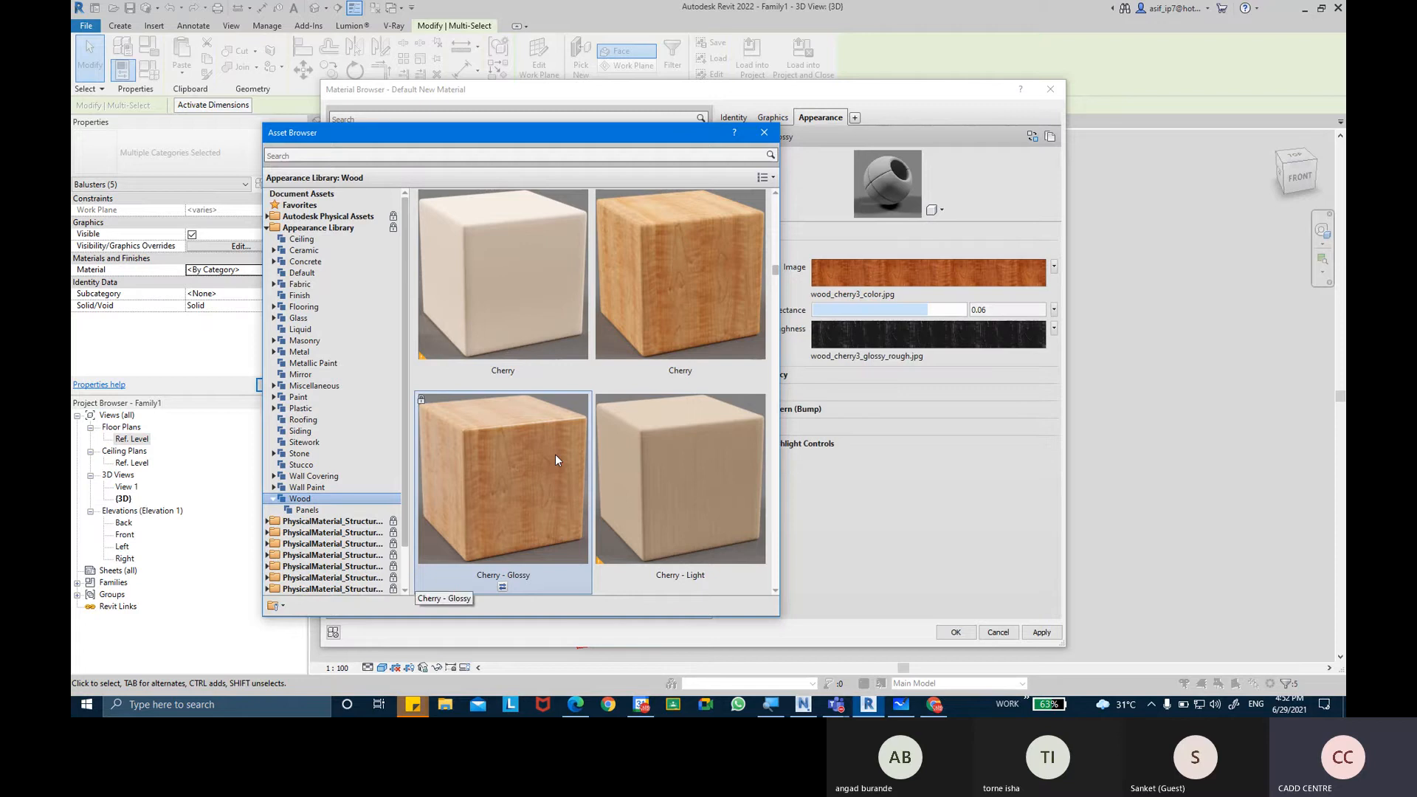
pyautogui.click(760, 134)
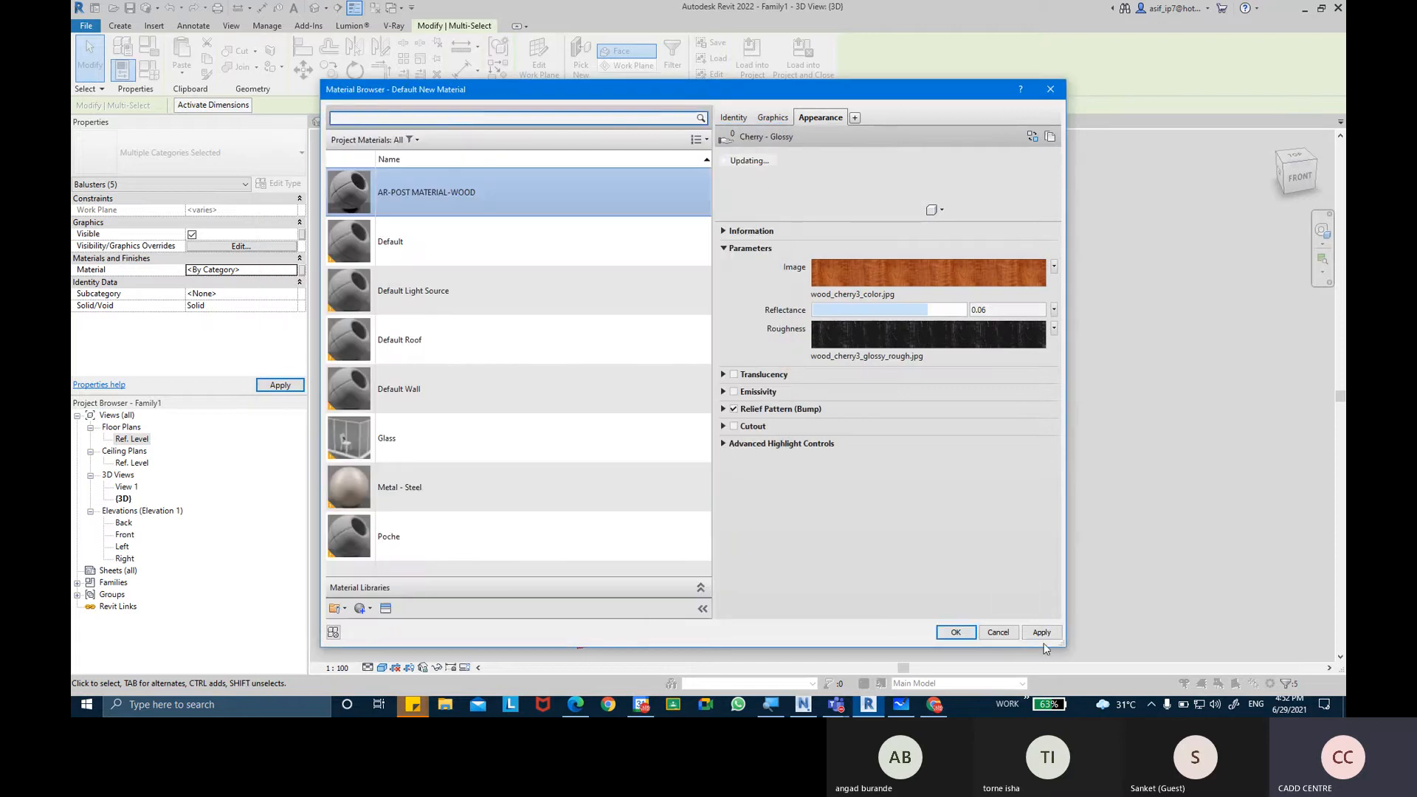
pyautogui.click(972, 628)
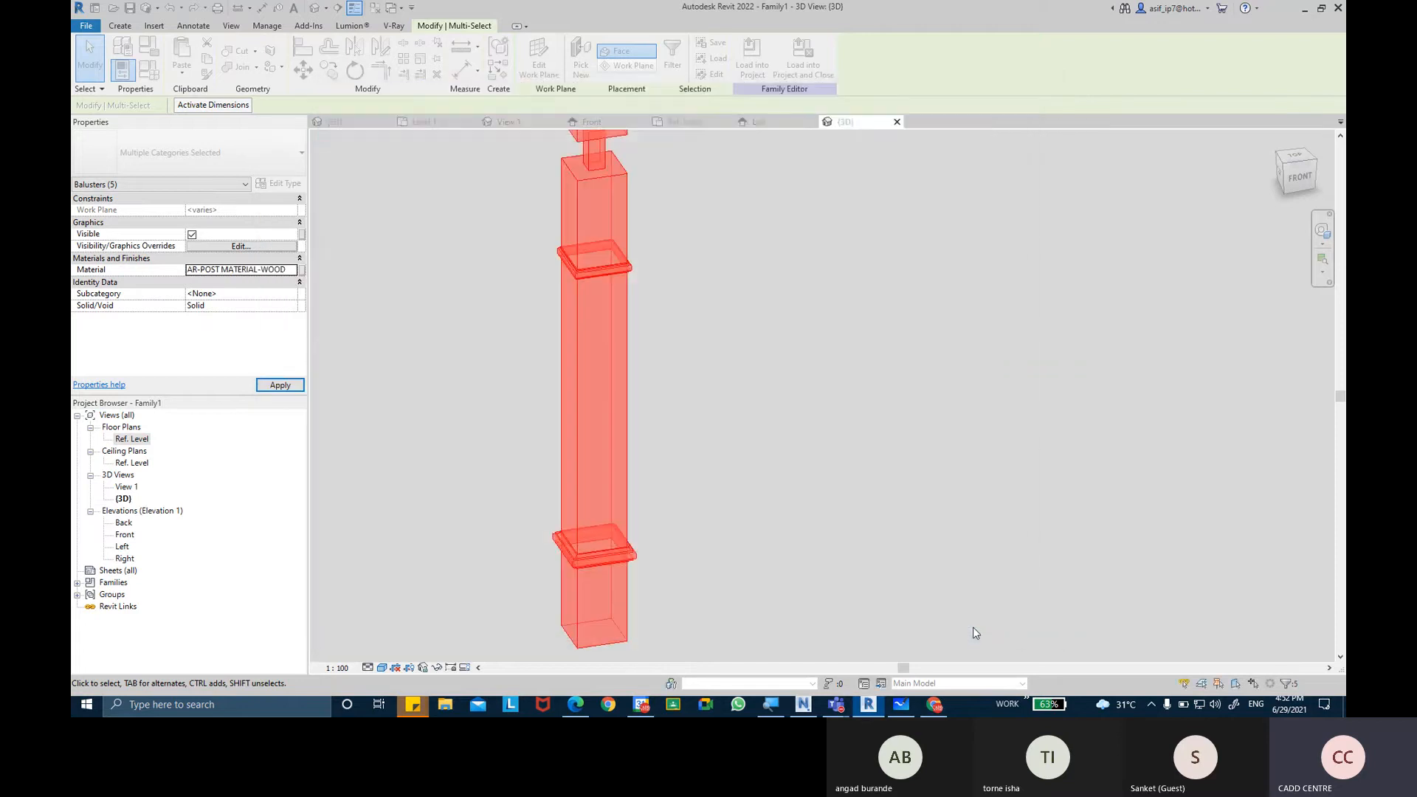
pyautogui.click(891, 511)
# Set the 3D view's visual style to Realistic and inspect the wood finish on the post from different sides.
pyautogui.moveTo(491, 582); pyautogui.dragTo(500, 609, button='middle')
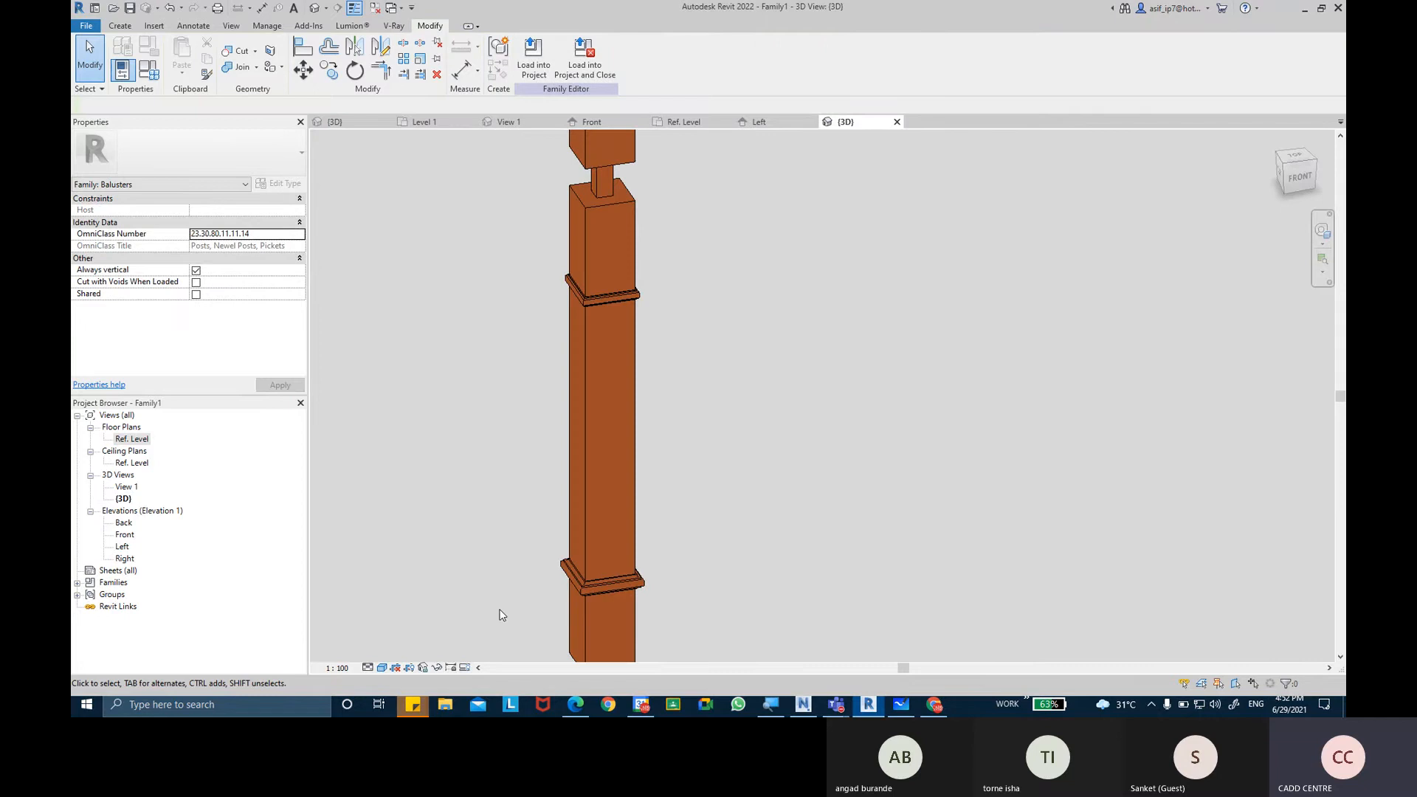
pyautogui.click(395, 667)
pyautogui.click(424, 648)
pyautogui.scroll(2, 603, 289)
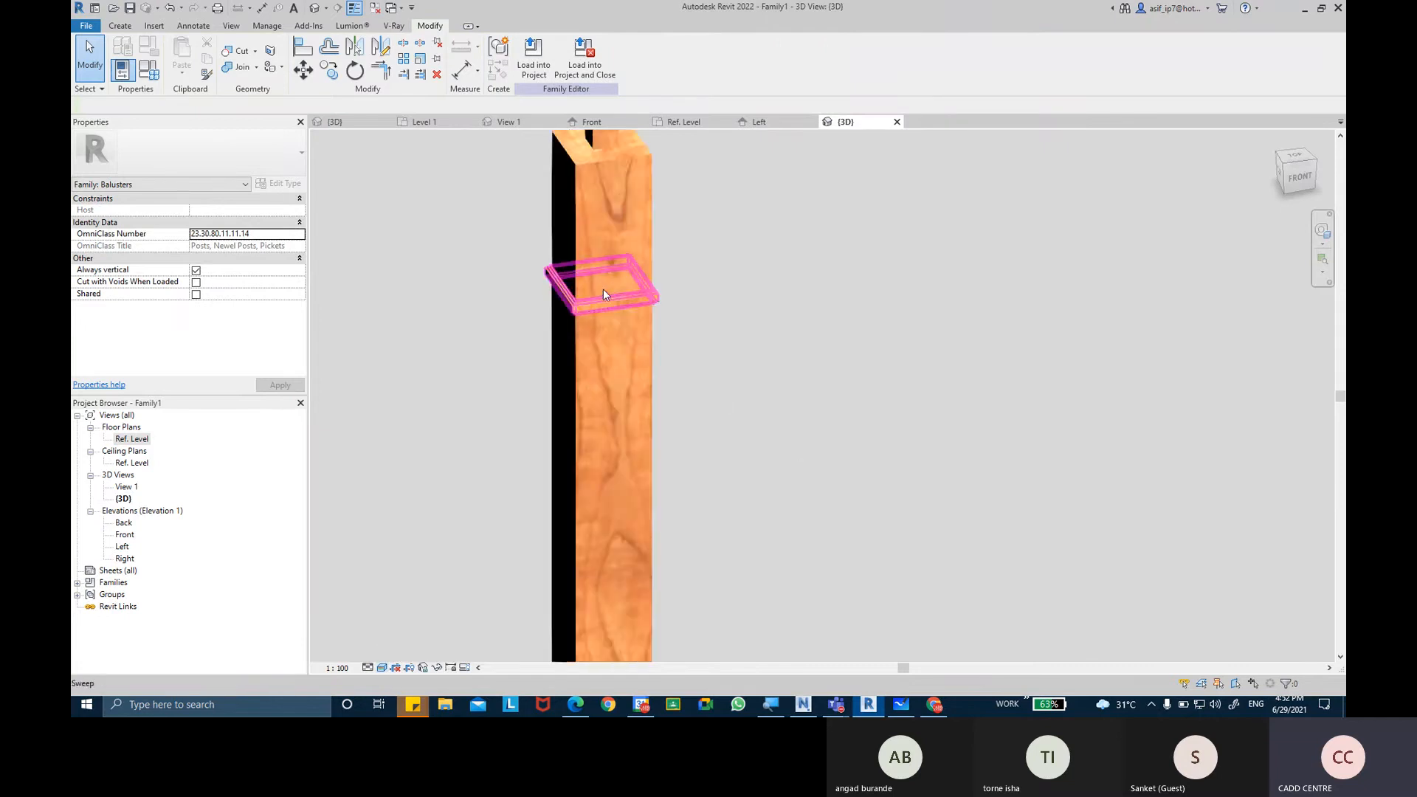
pyautogui.scroll(2, 664, 293)
pyautogui.scroll(-6, 750, 295)
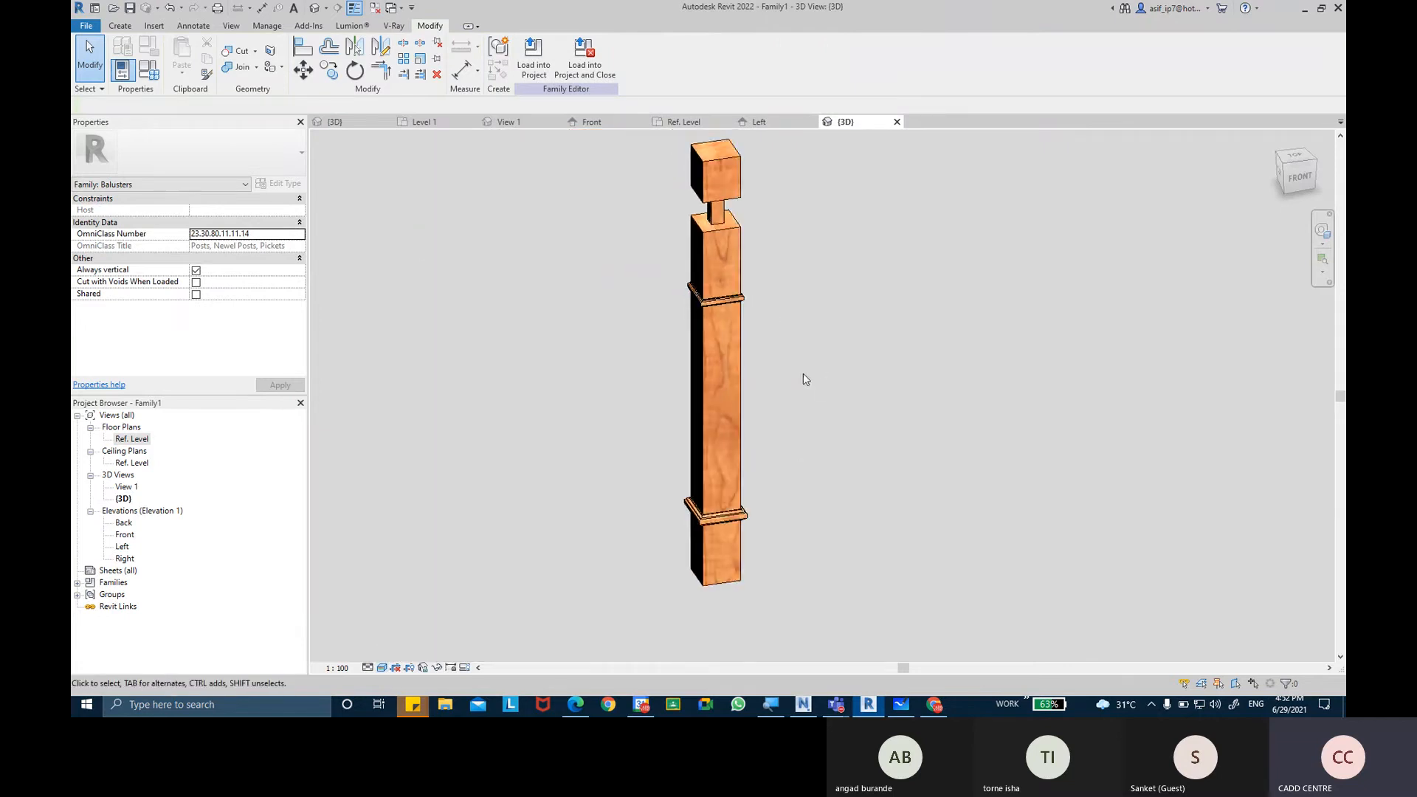
pyautogui.keyDown('shift'); pyautogui.moveTo(803, 373); pyautogui.dragTo(753, 277, button='middle'); pyautogui.keyUp('shift')
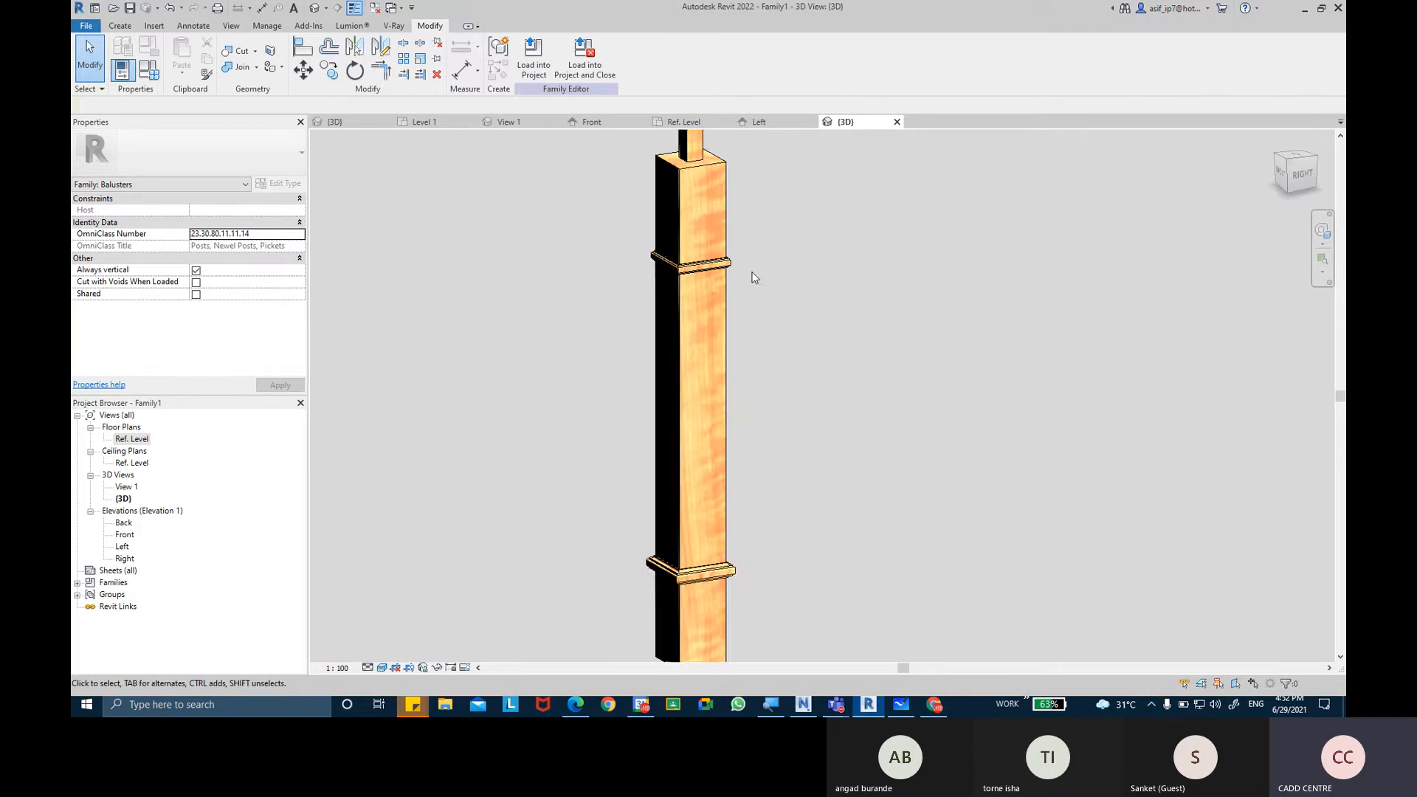
# Link the material of all the post solids to a new type family parameter named POST MATERIALS, grouped under Materials and Finishes.
pyautogui.scroll(-5, 754, 278)
pyautogui.moveTo(635, 170); pyautogui.dragTo(753, 623)
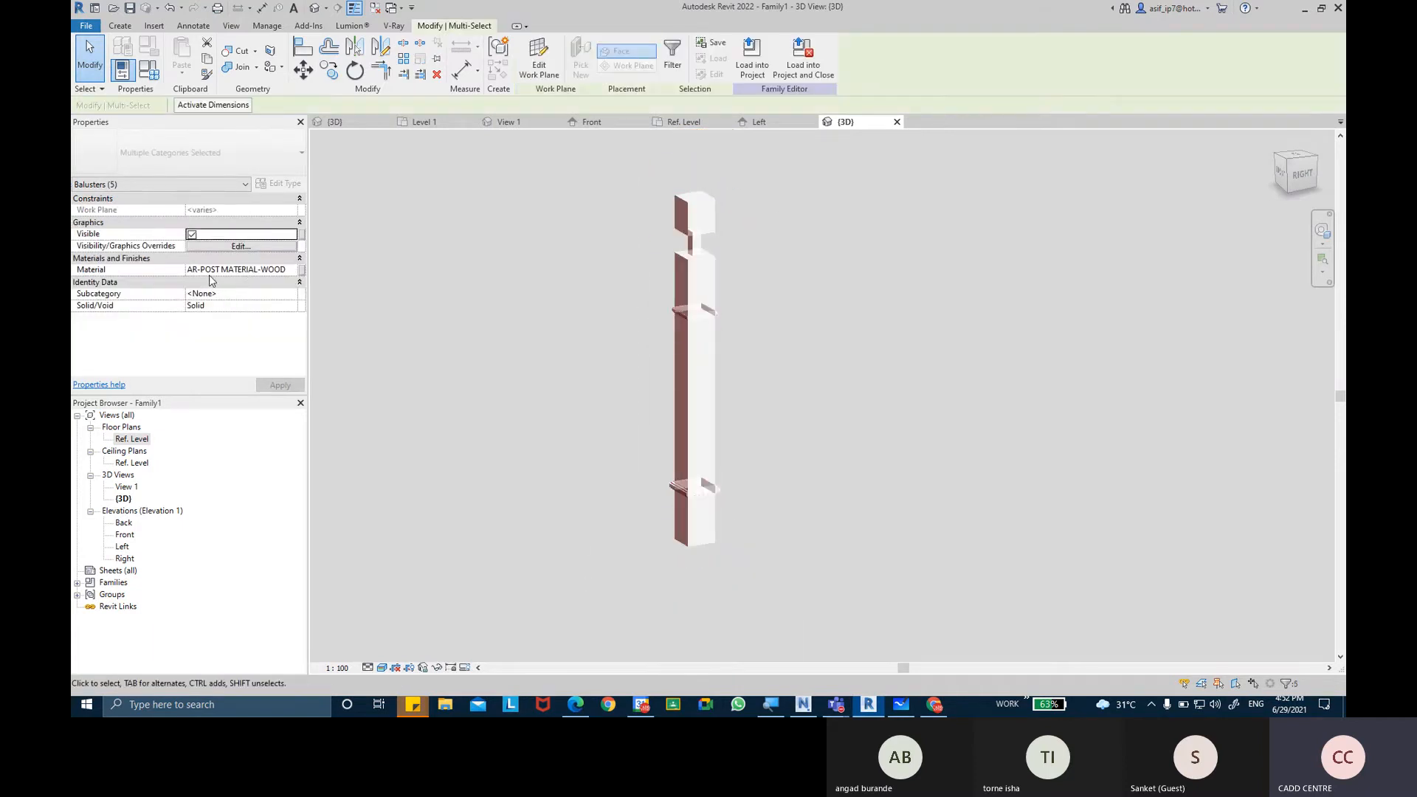
pyautogui.press('ctrl')
pyautogui.press('ctrl')
pyautogui.press('ctrl')
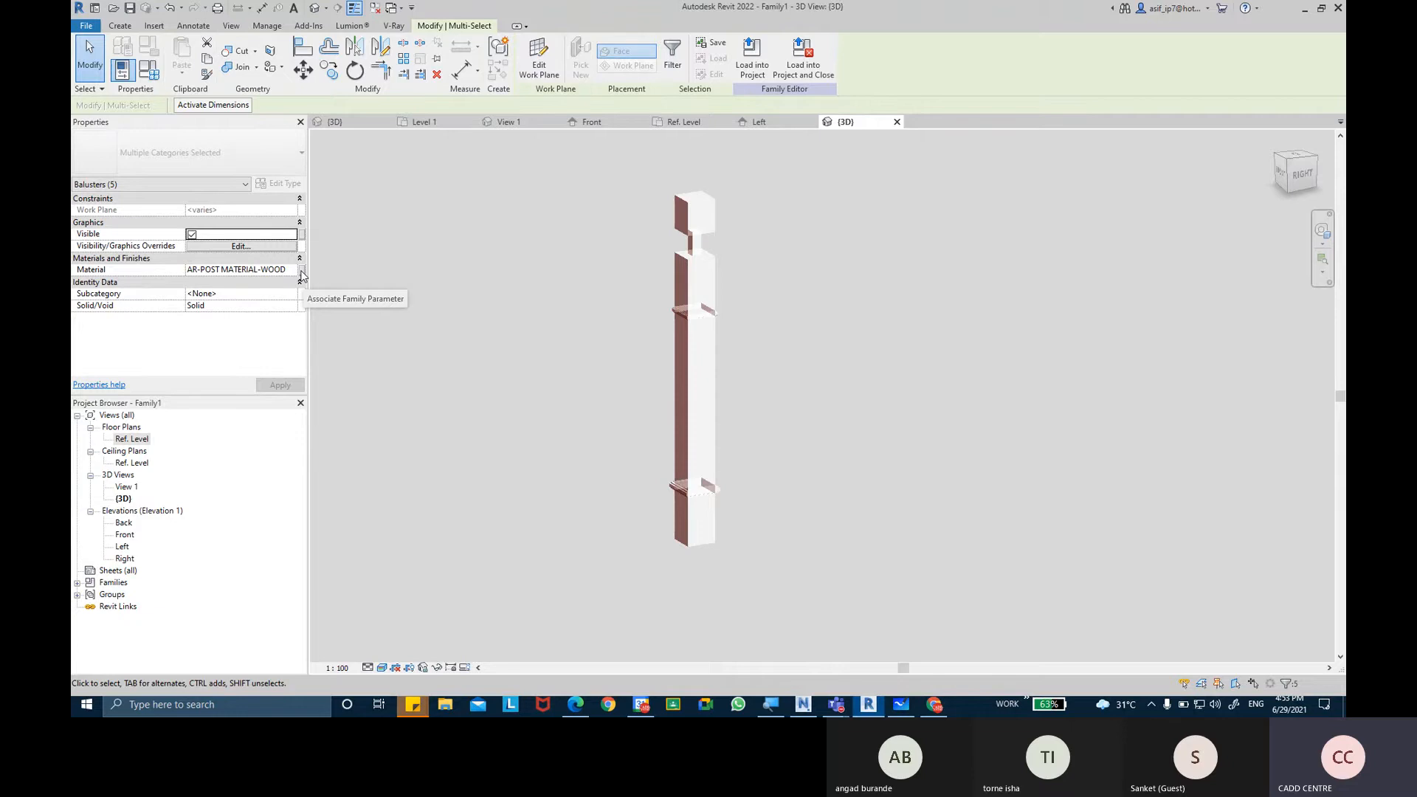
pyautogui.click(301, 271)
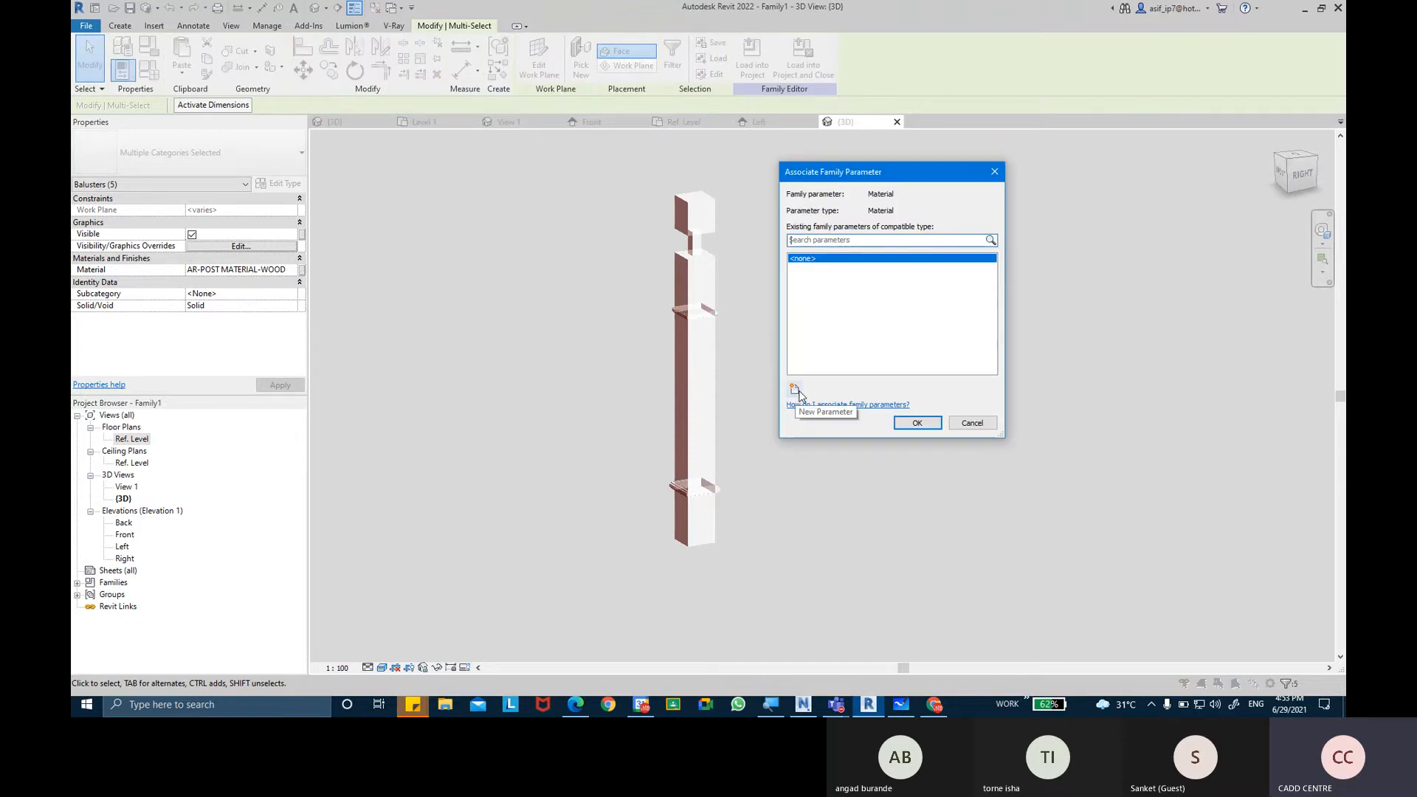
pyautogui.click(796, 391)
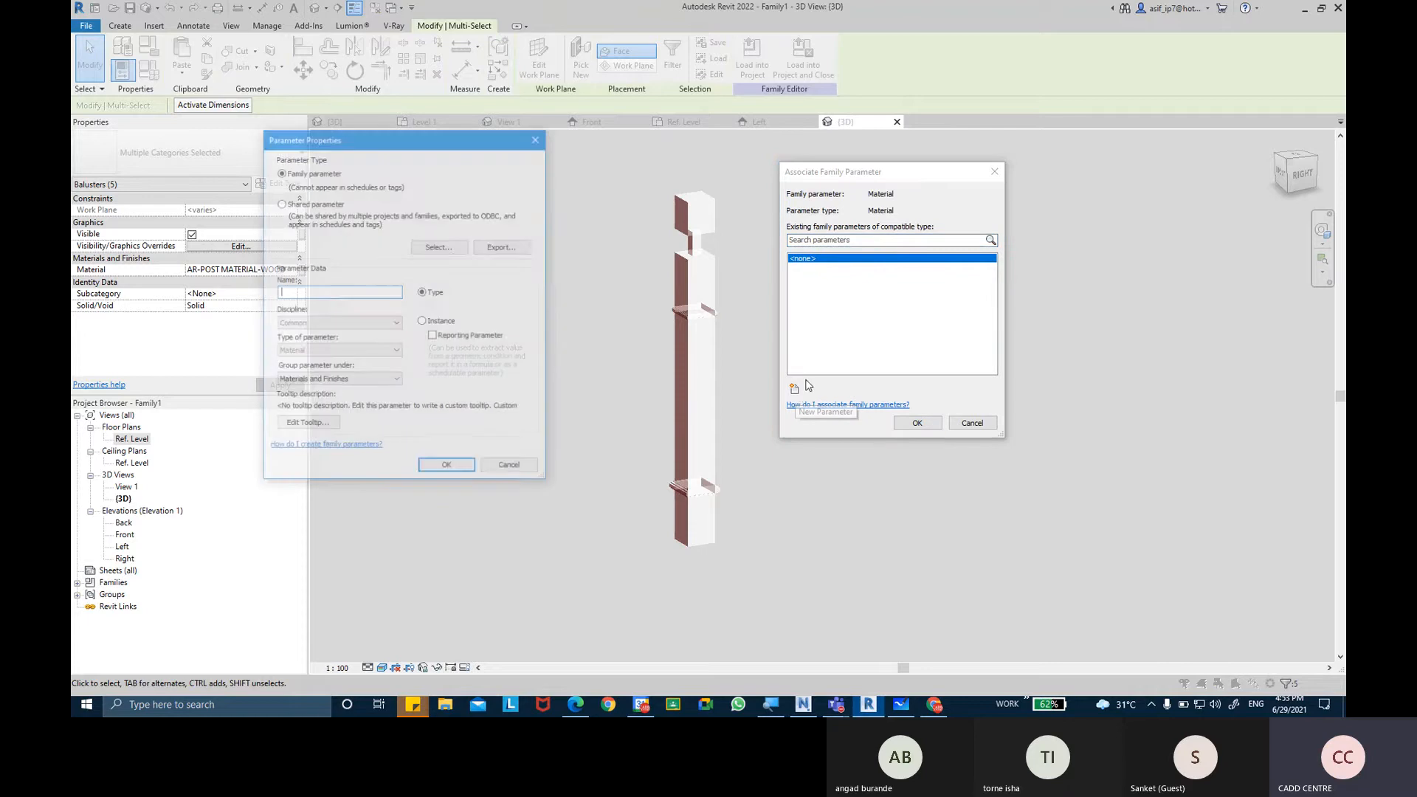
pyautogui.write('PO')
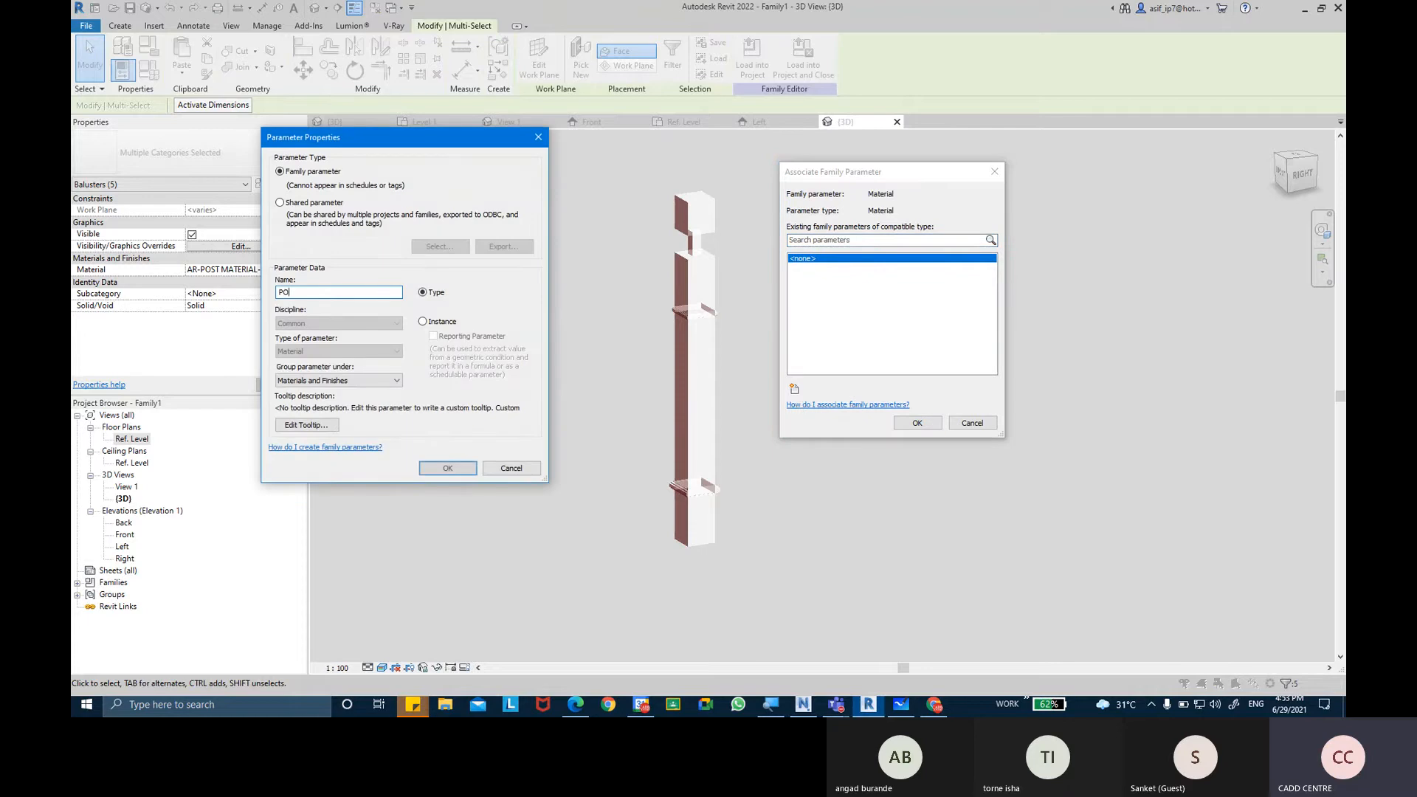
pyautogui.write('ST MATERIALS')
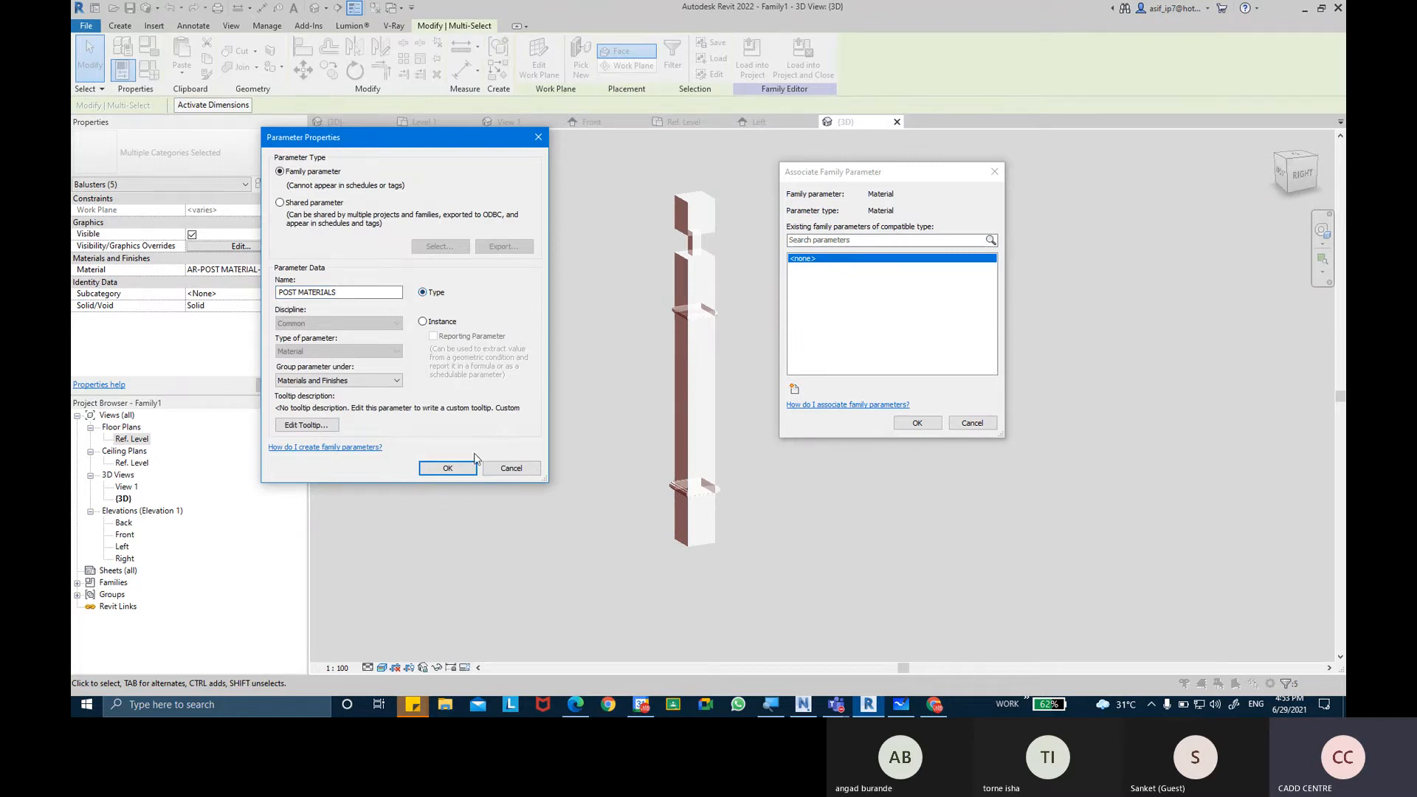
pyautogui.click(448, 467)
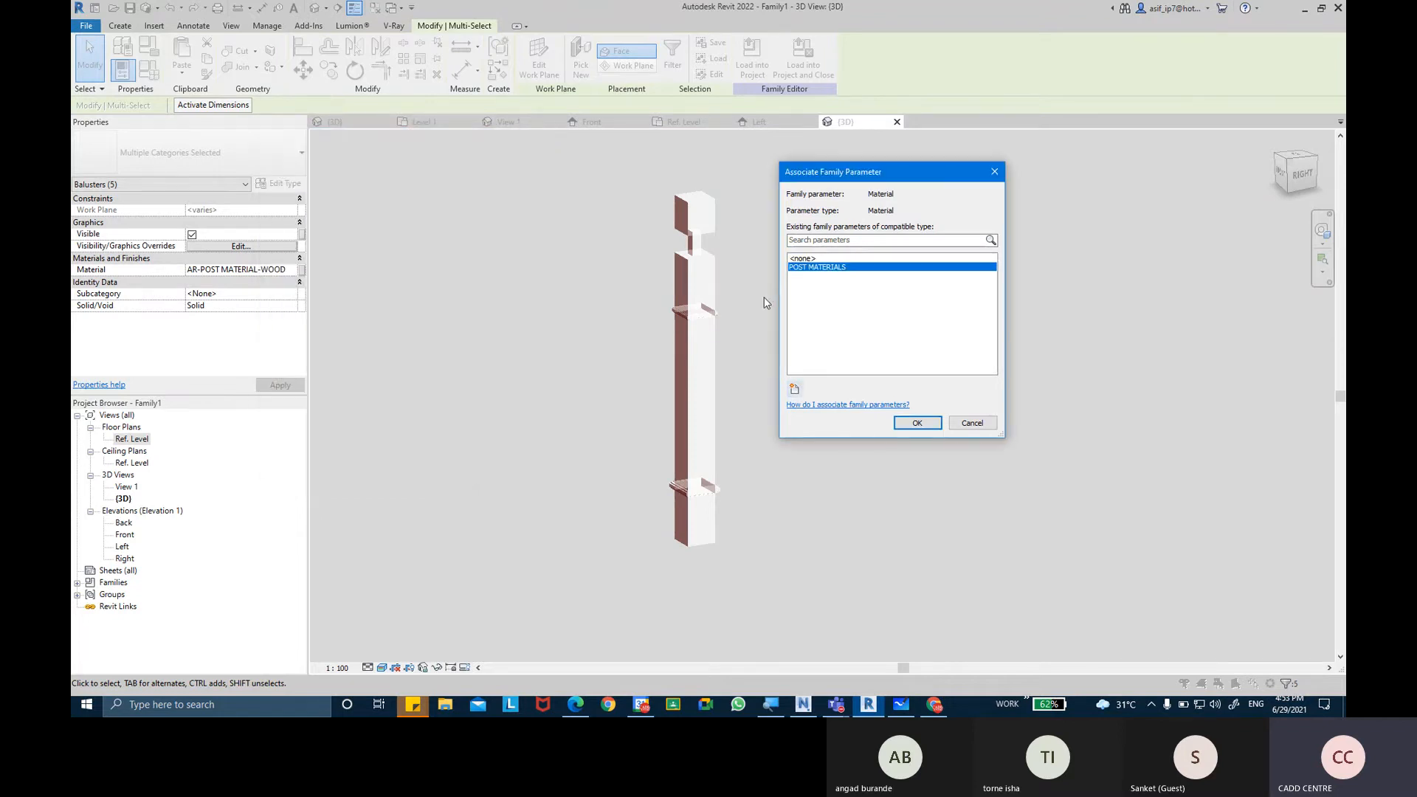
pyautogui.click(904, 423)
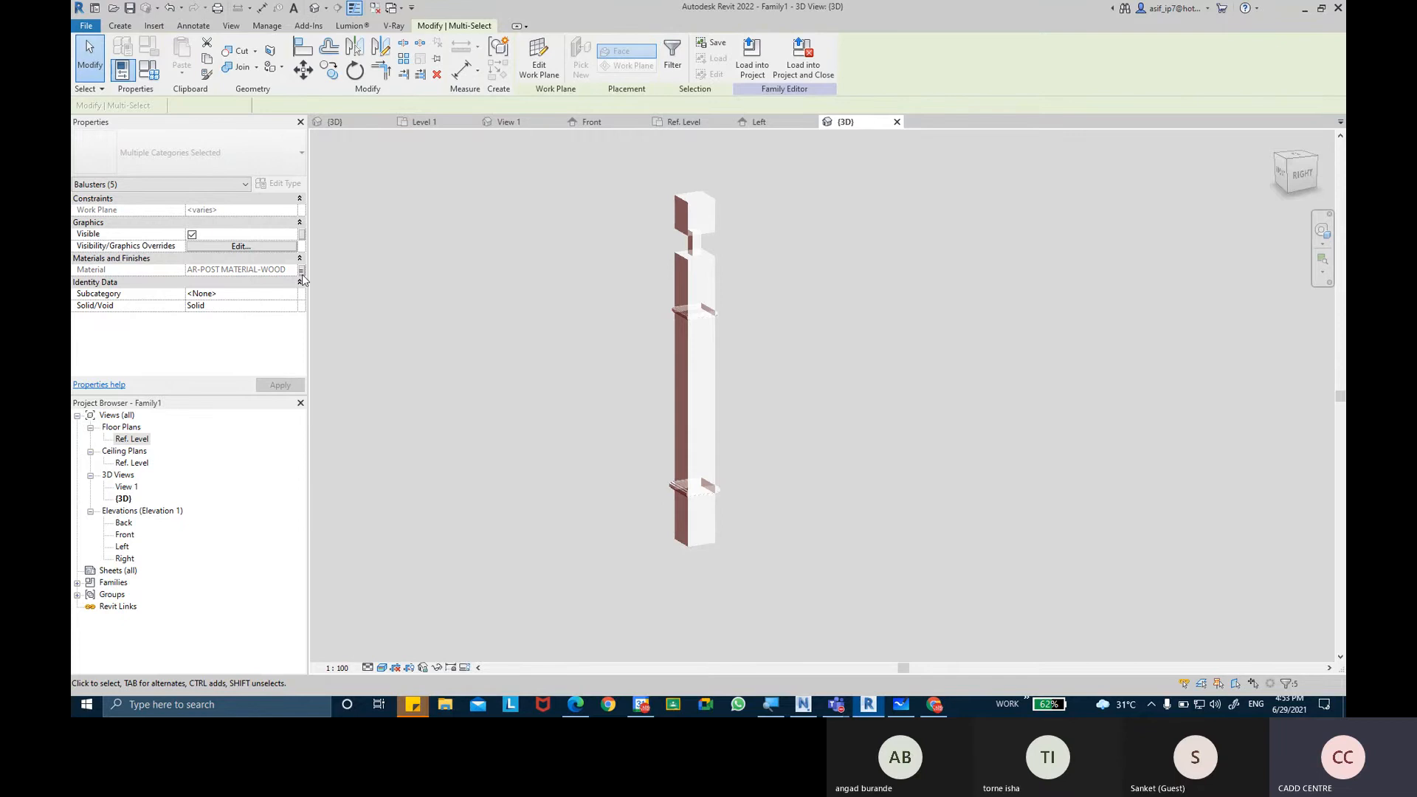
pyautogui.press('ctrl')
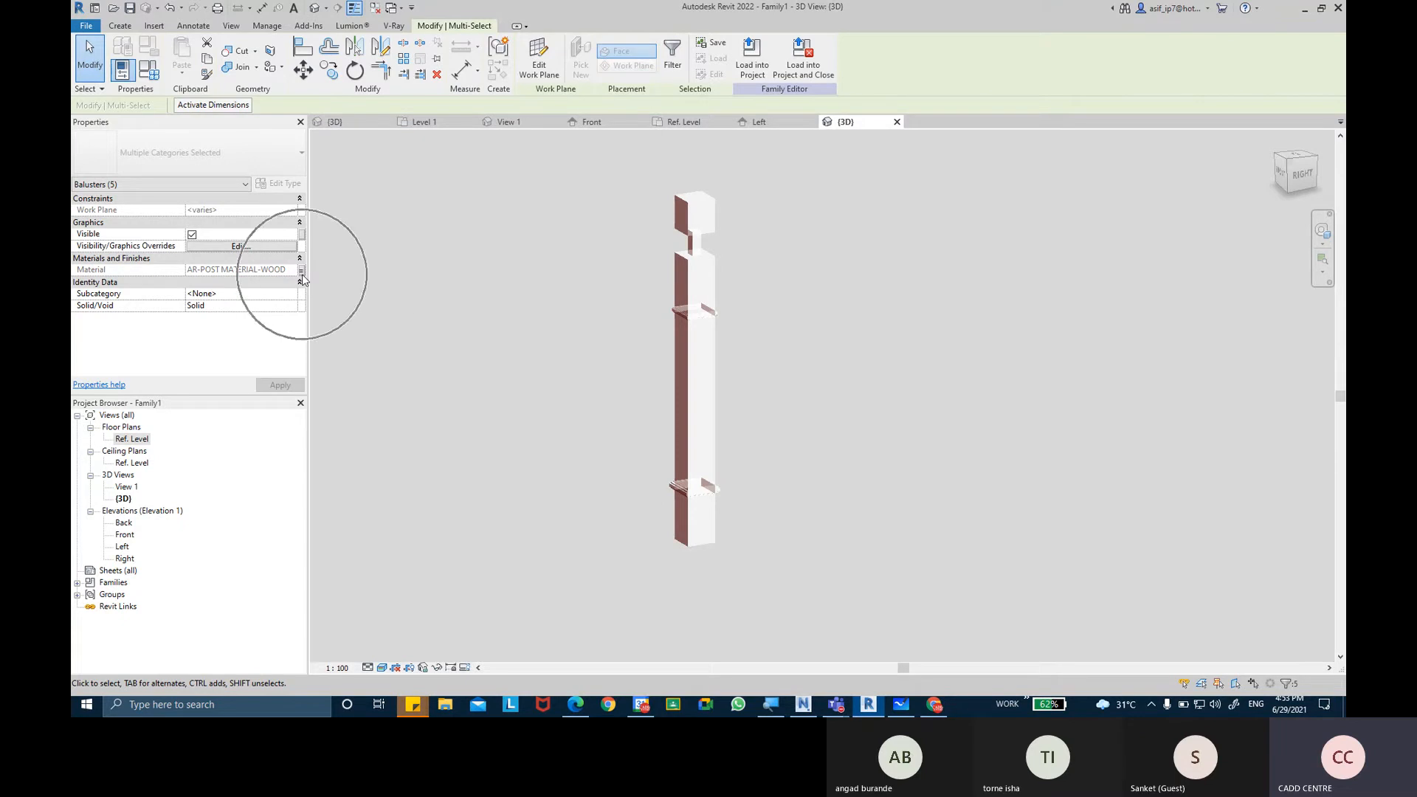
pyautogui.click(773, 294)
# Begin saving the baluster post as a family file in the REVIT-THE BIM SOLUTION CLASS folder on the Desktop.
pyautogui.scroll(2, 776, 331)
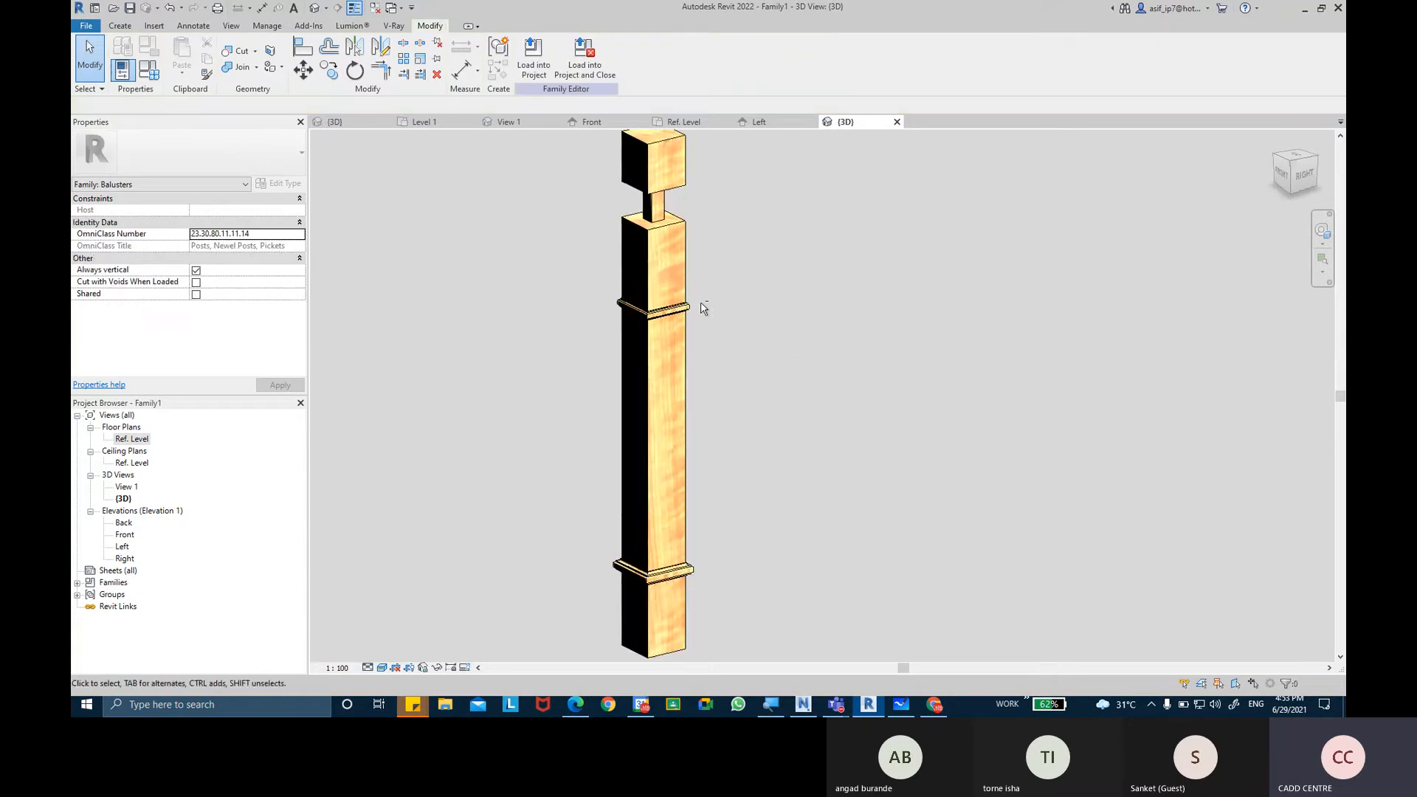
pyautogui.moveTo(704, 308)
pyautogui.keyDown('shift'); pyautogui.mouseDown(button='middle')
pyautogui.moveTo(733, 250)
pyautogui.moveTo(705, 295)
pyautogui.moveTo(550, 228)
pyautogui.moveTo(825, 291)
pyautogui.moveTo(578, 290)
pyautogui.moveTo(635, 452)
pyautogui.moveTo(500, 231)
pyautogui.moveTo(500, 281)
pyautogui.moveTo(434, 370)
pyautogui.mouseUp(button='middle'); pyautogui.keyUp('shift')
pyautogui.scroll(-2, 719, 279)
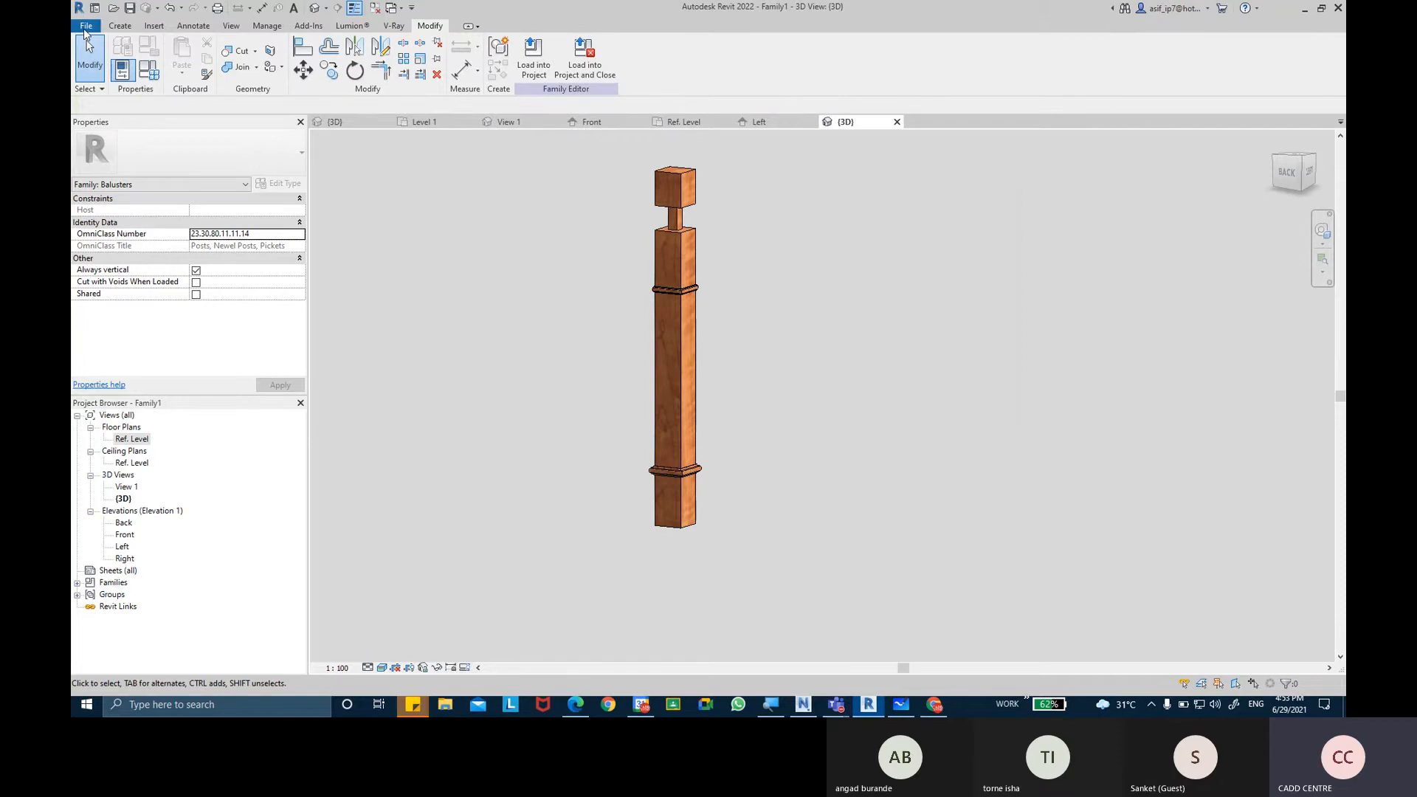
pyautogui.click(85, 27)
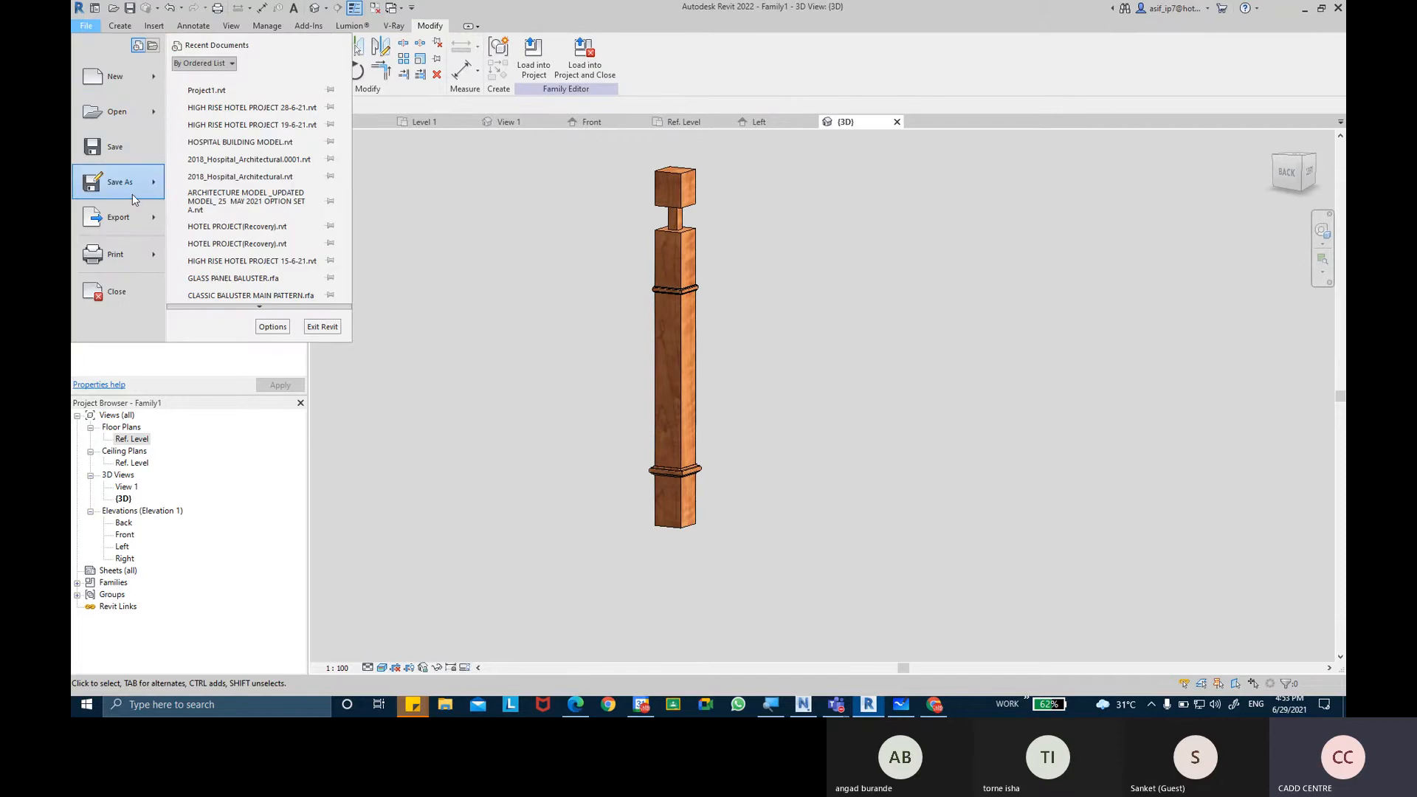
pyautogui.moveTo(135, 193)
pyautogui.click(219, 174)
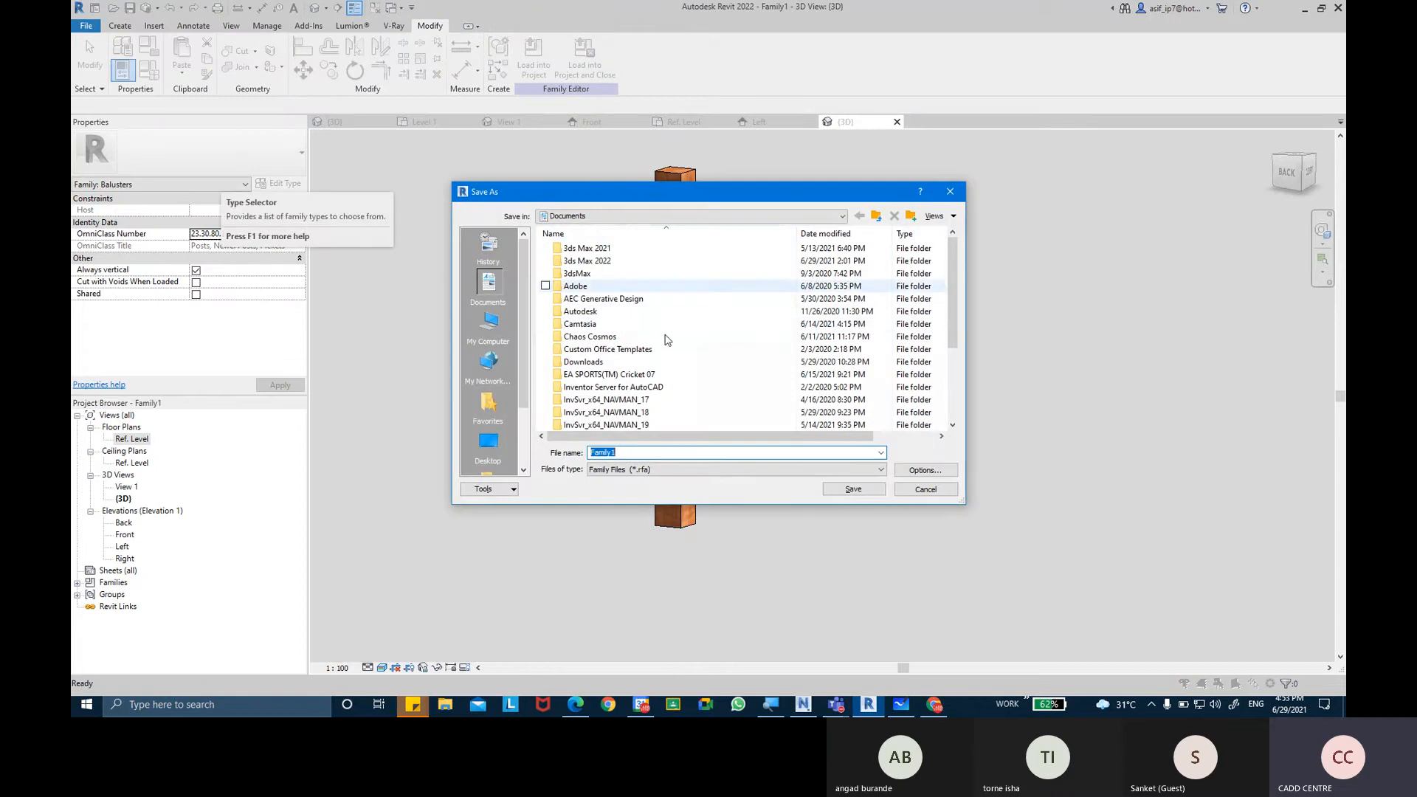
pyautogui.scroll(-3, 639, 352)
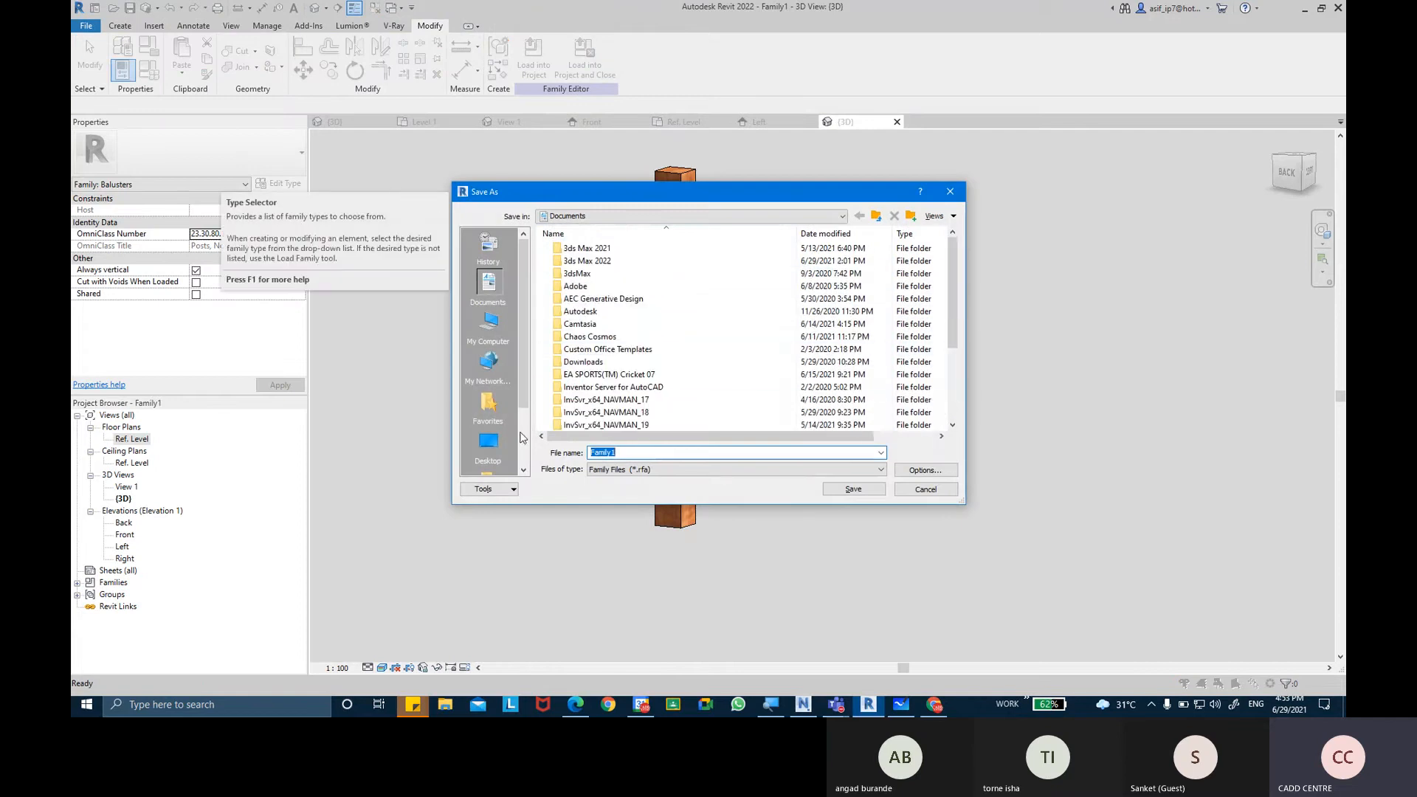
pyautogui.click(488, 443)
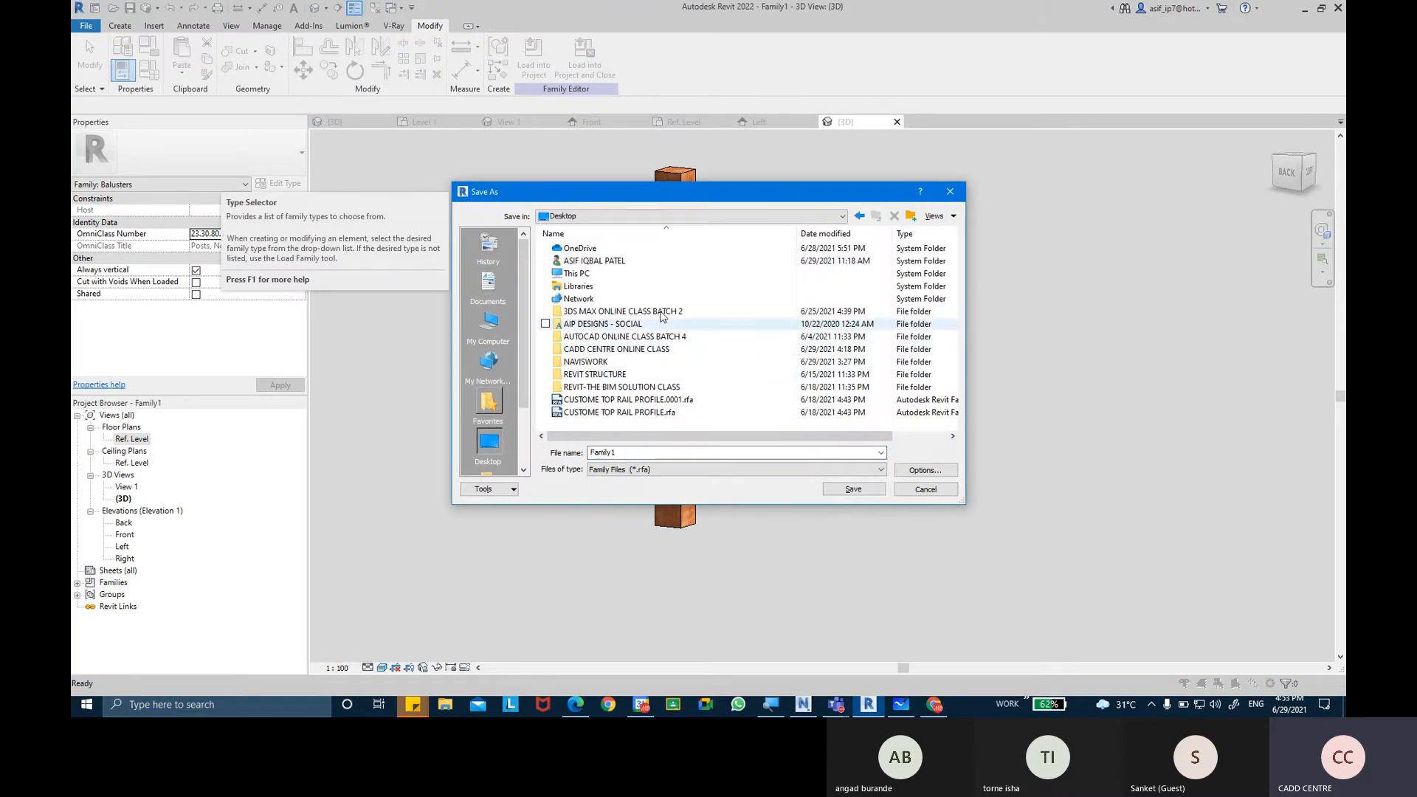
pyautogui.doubleClick(639, 390)
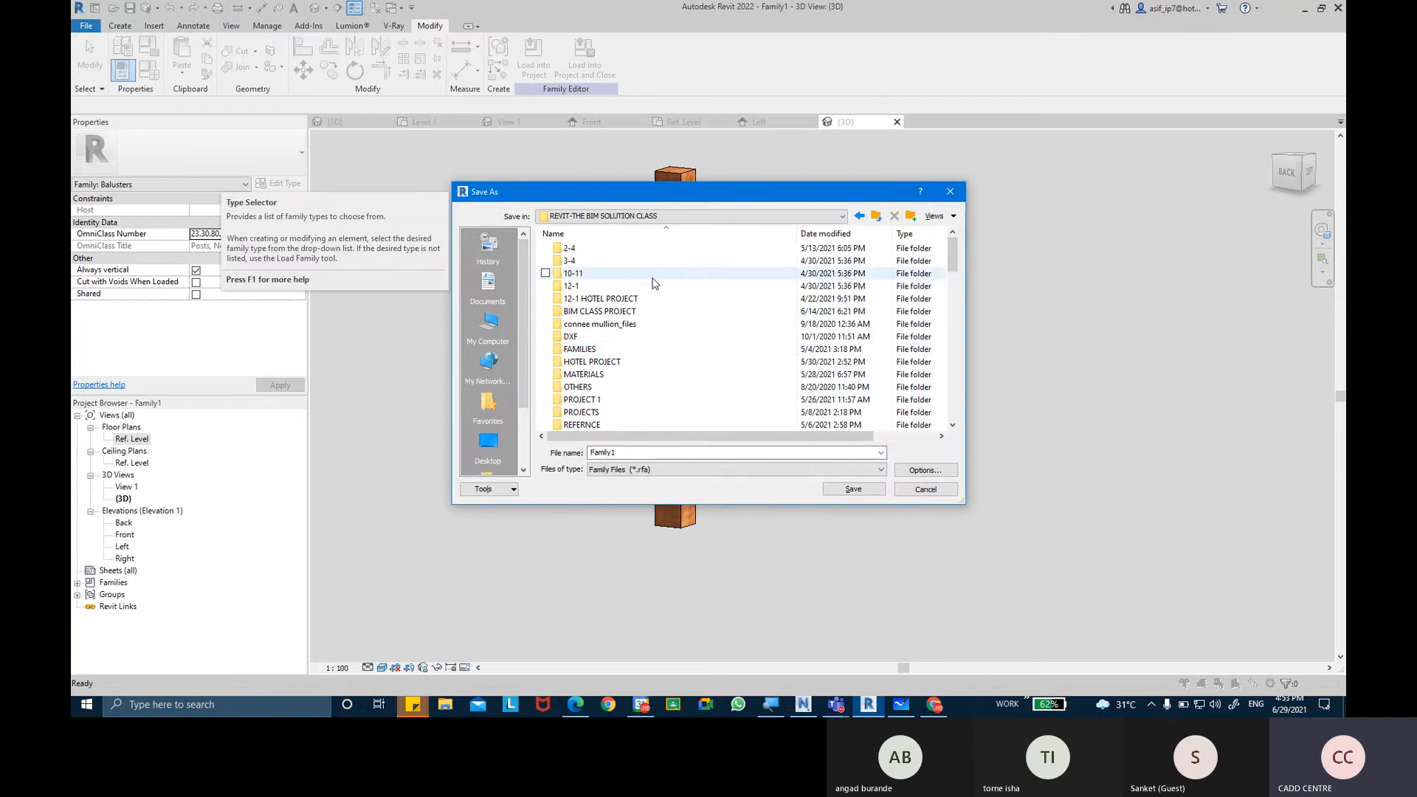
# Name the family file POST BALUSTER SQUARE and save it.
pyautogui.doubleClick(668, 452)
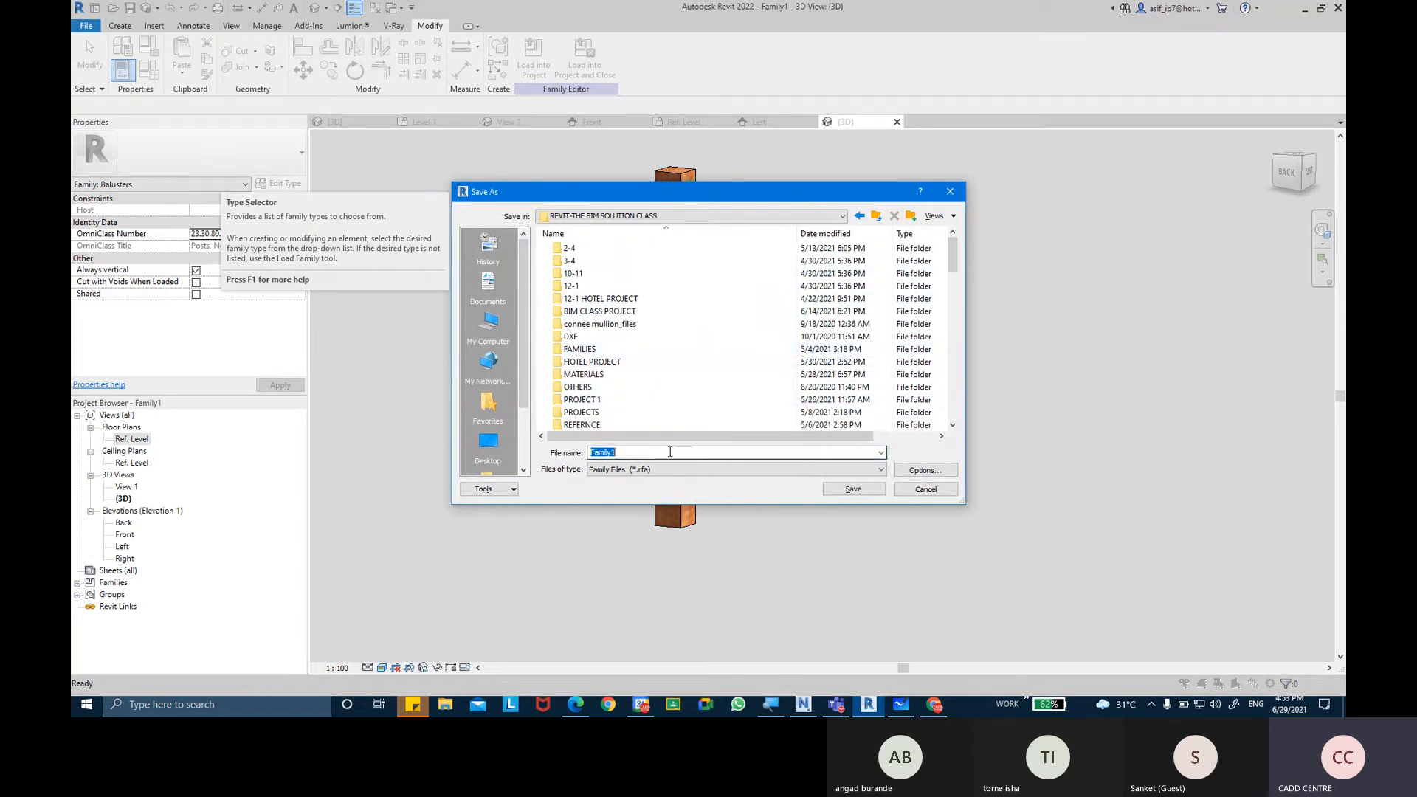
pyautogui.write('POS')
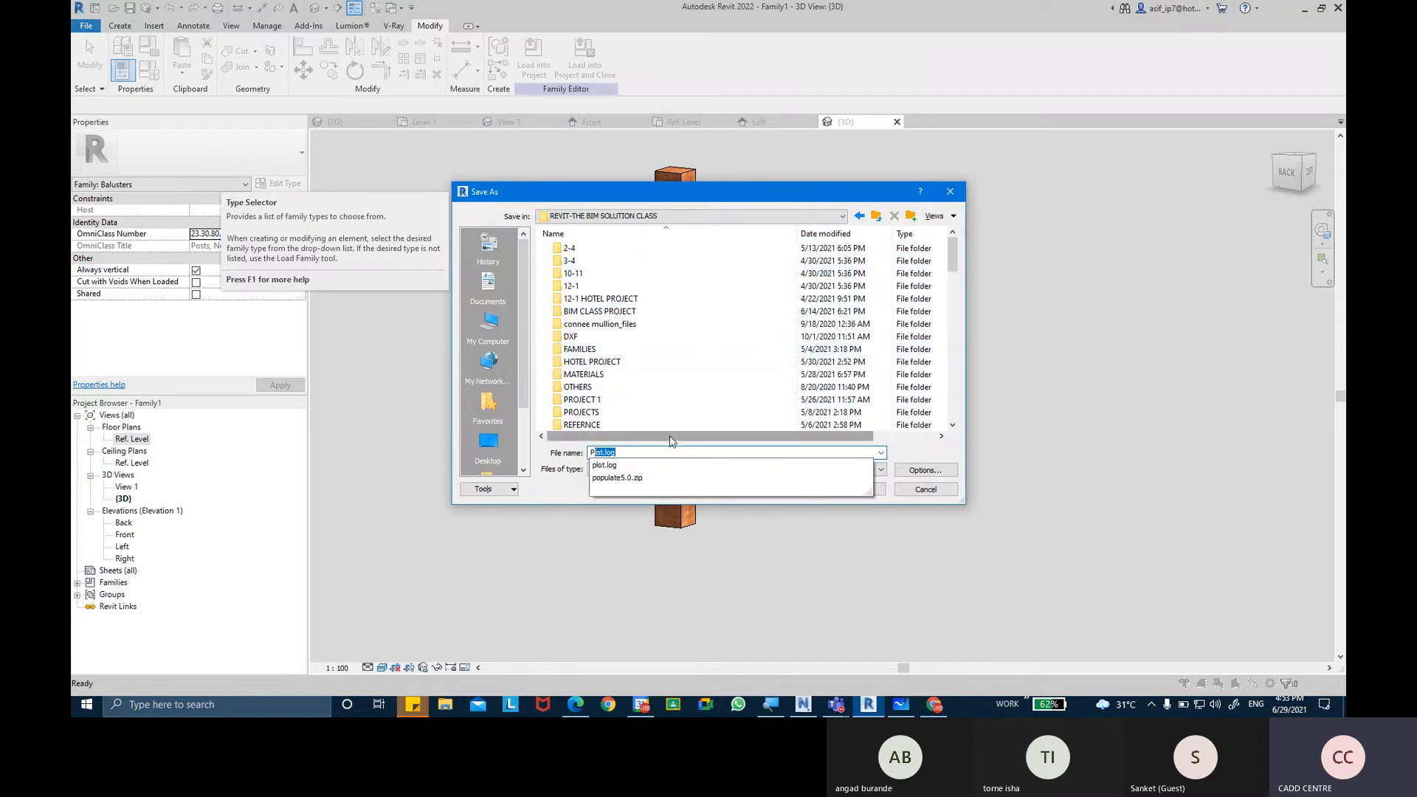
pyautogui.write('T BA')
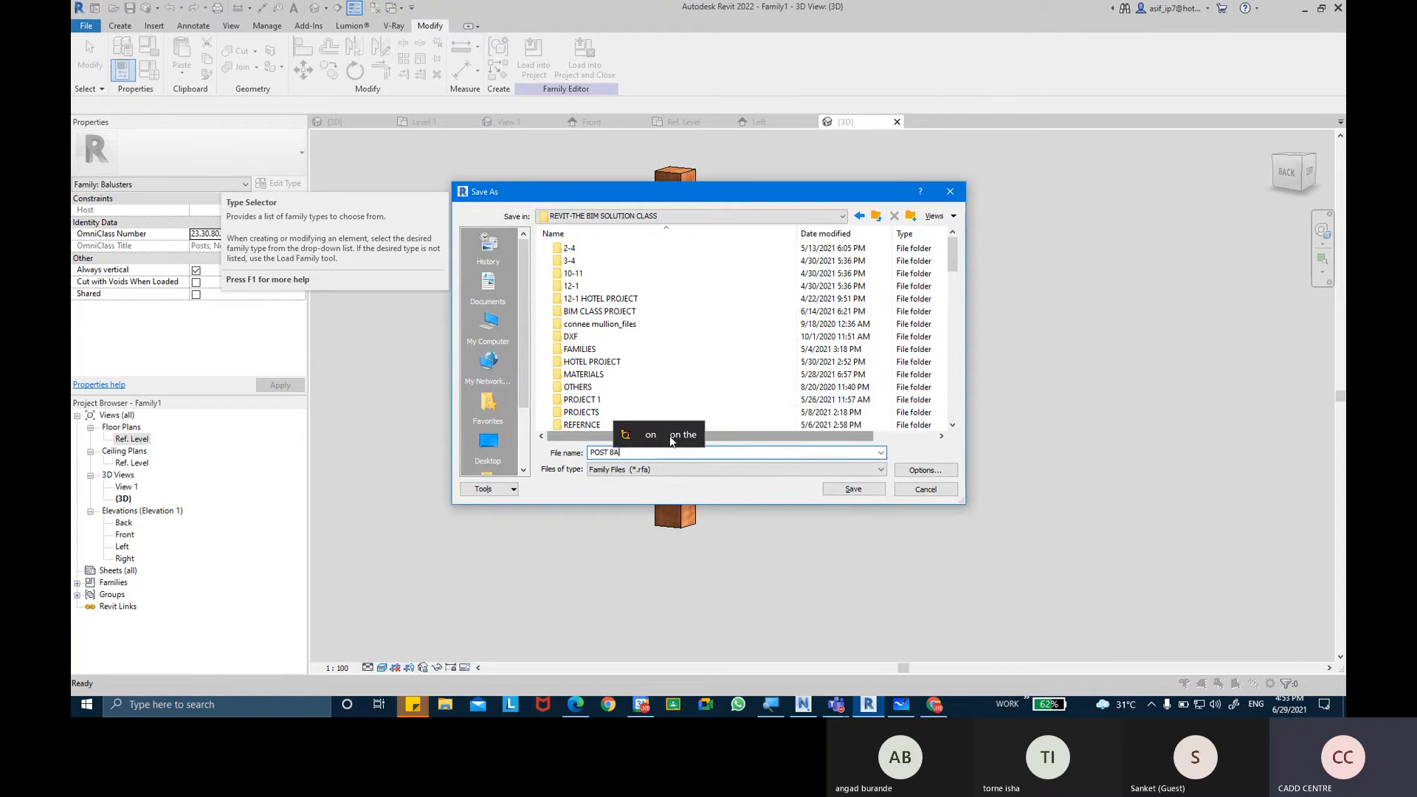
pyautogui.write('LUSTER ')
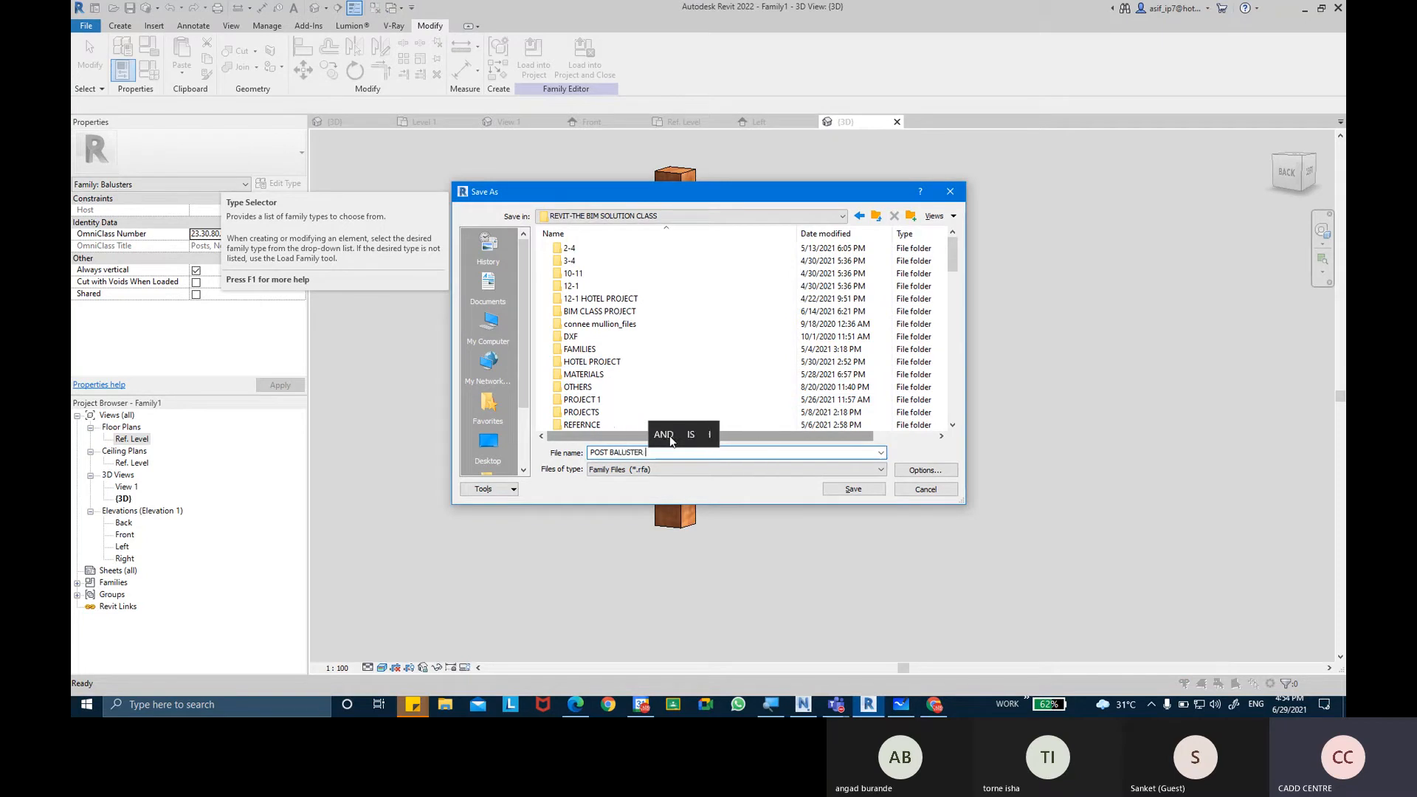
pyautogui.write('SQ')
pyautogui.click(670, 438)
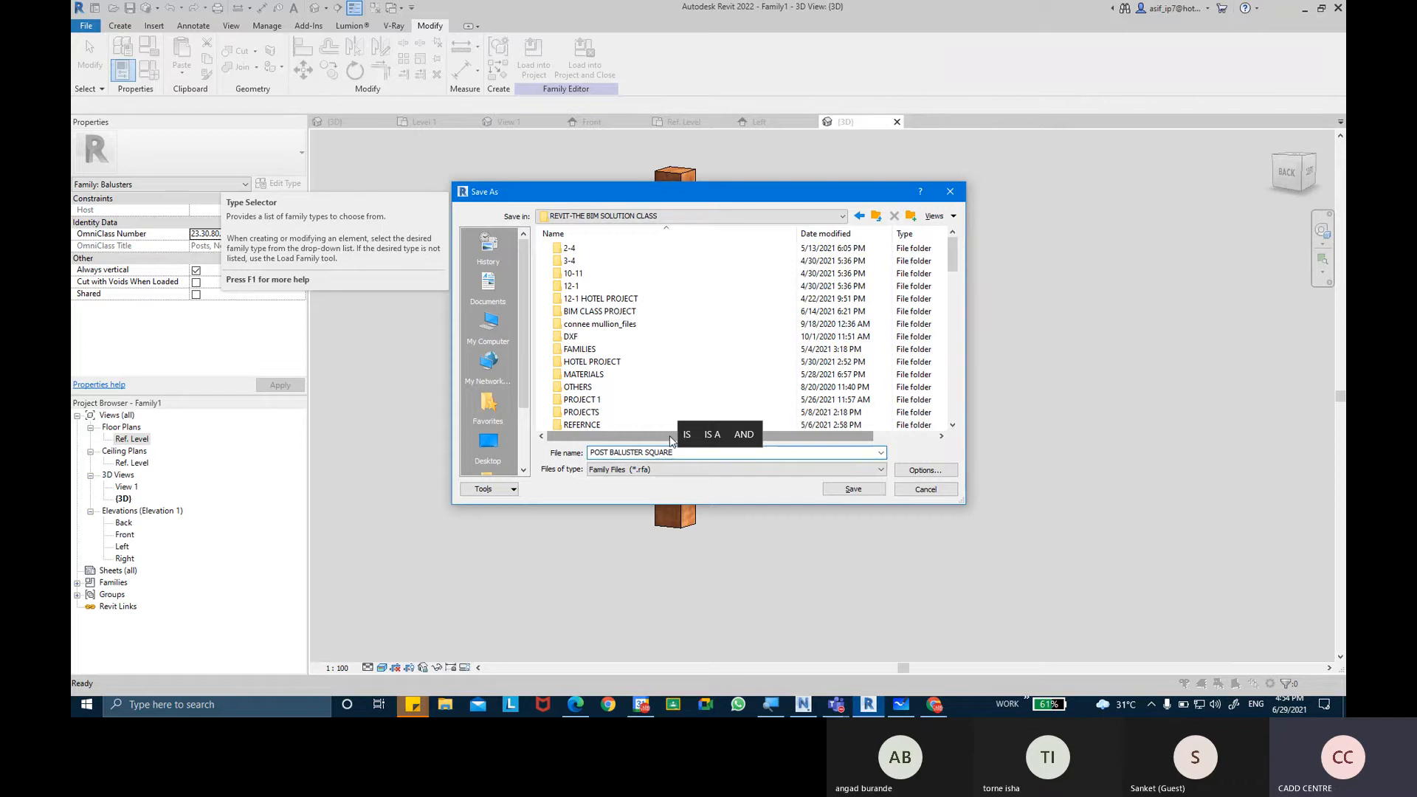
pyautogui.click(836, 490)
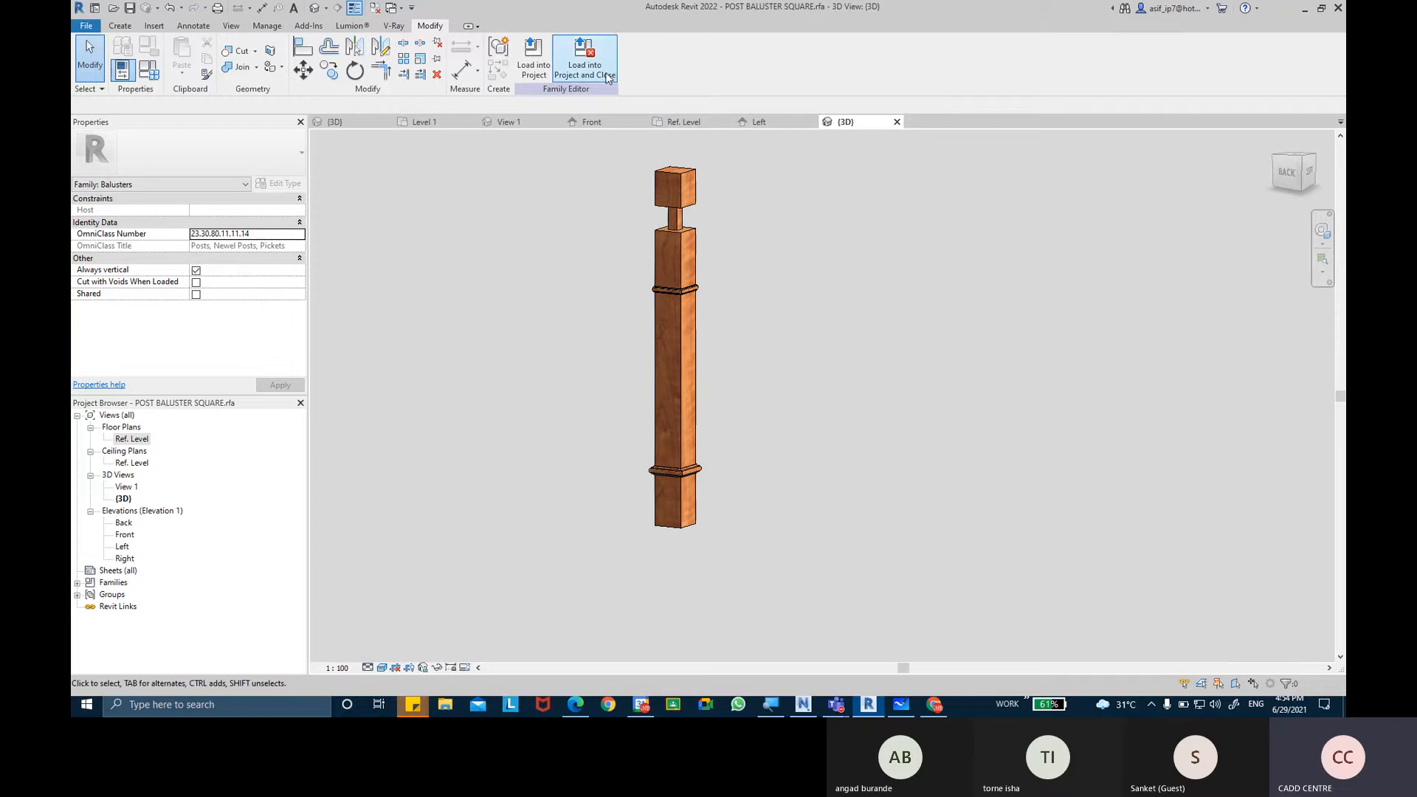
# Load the POST BALUSTER SQUARE family into Project1 and dismiss the save reminder without saving the project.
pyautogui.click(545, 71)
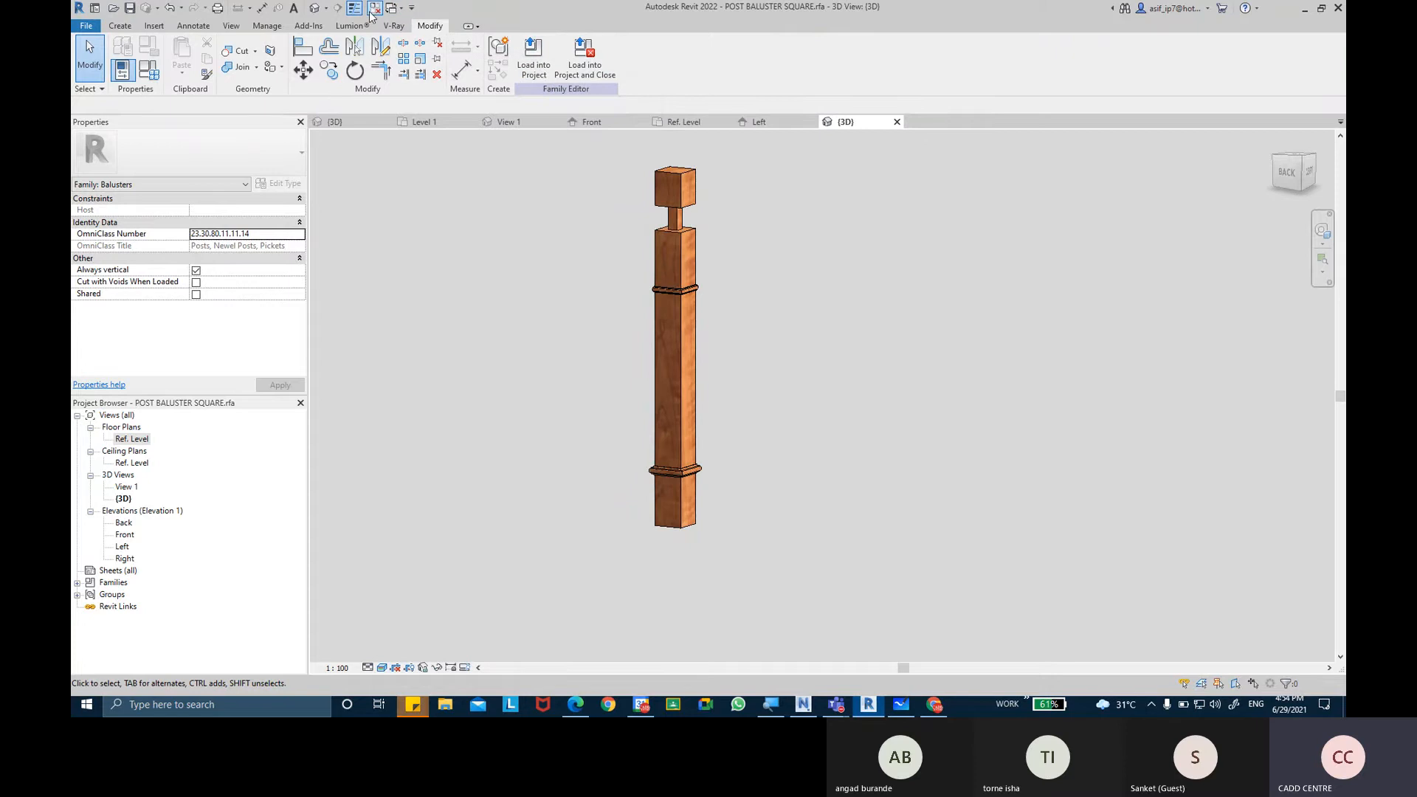
pyautogui.click(527, 65)
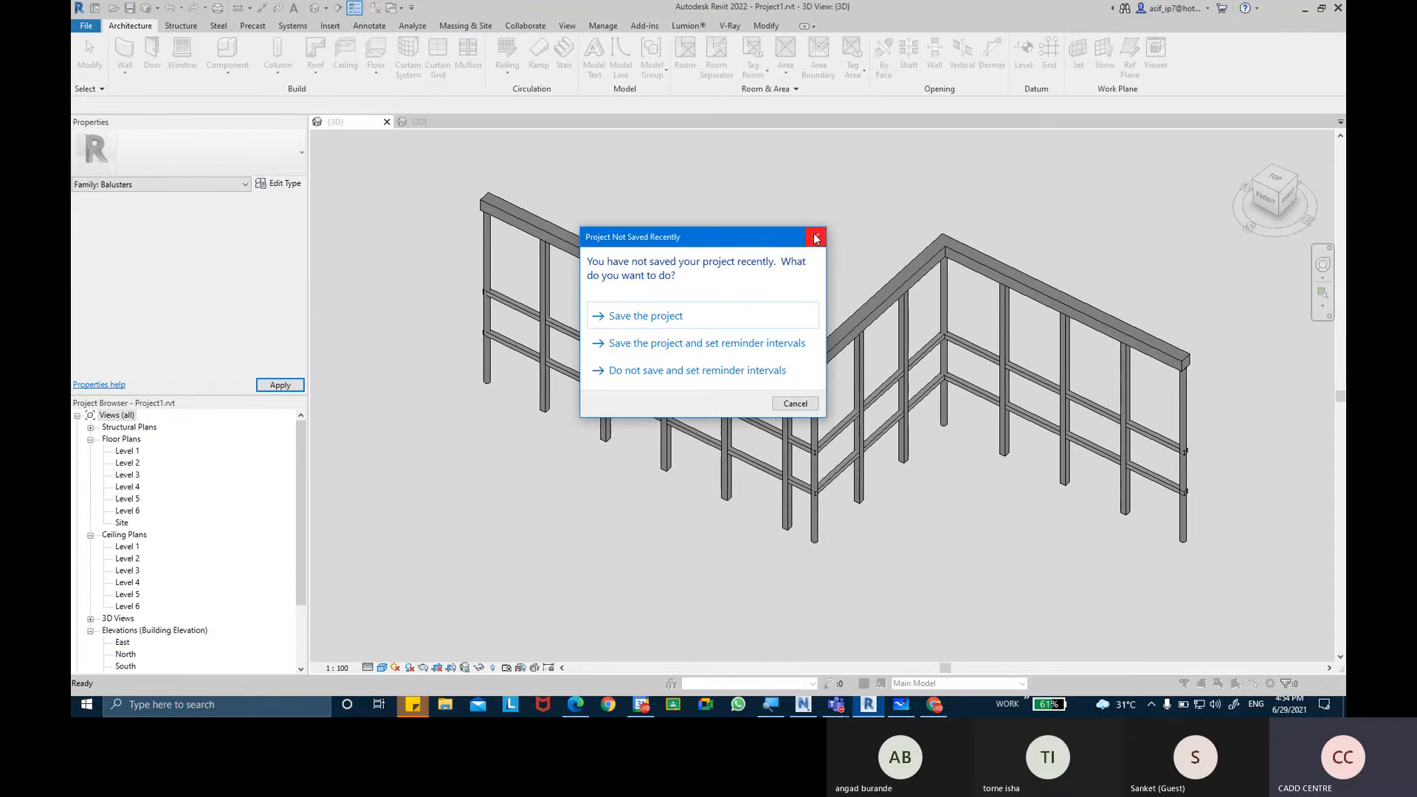
pyautogui.click(816, 238)
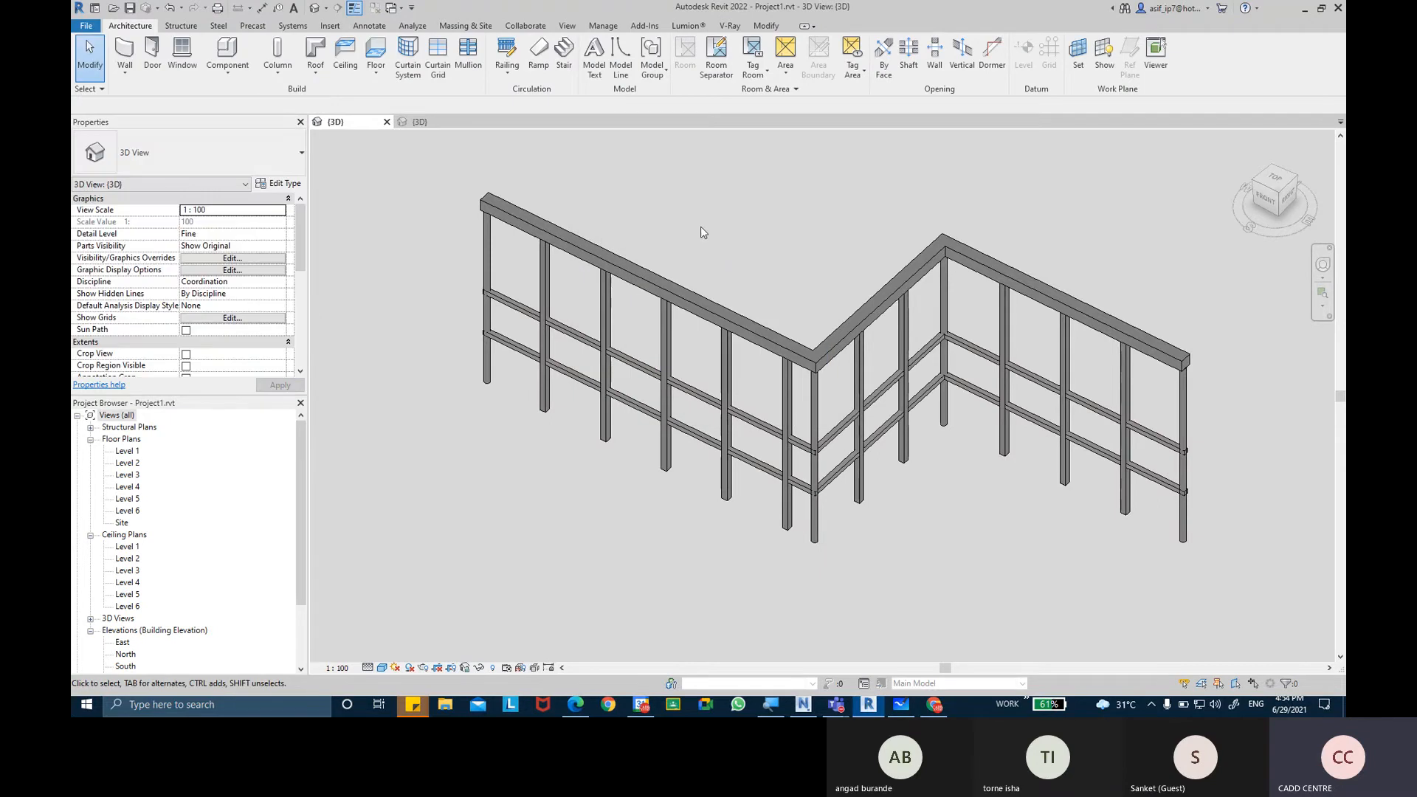
# Set the Start Post's baluster family to POST BALUSTER SQUARE in the railing type's baluster placement and apply the change to the railing.
pyautogui.moveTo(680, 231); pyautogui.dragTo(676, 236, button='middle')
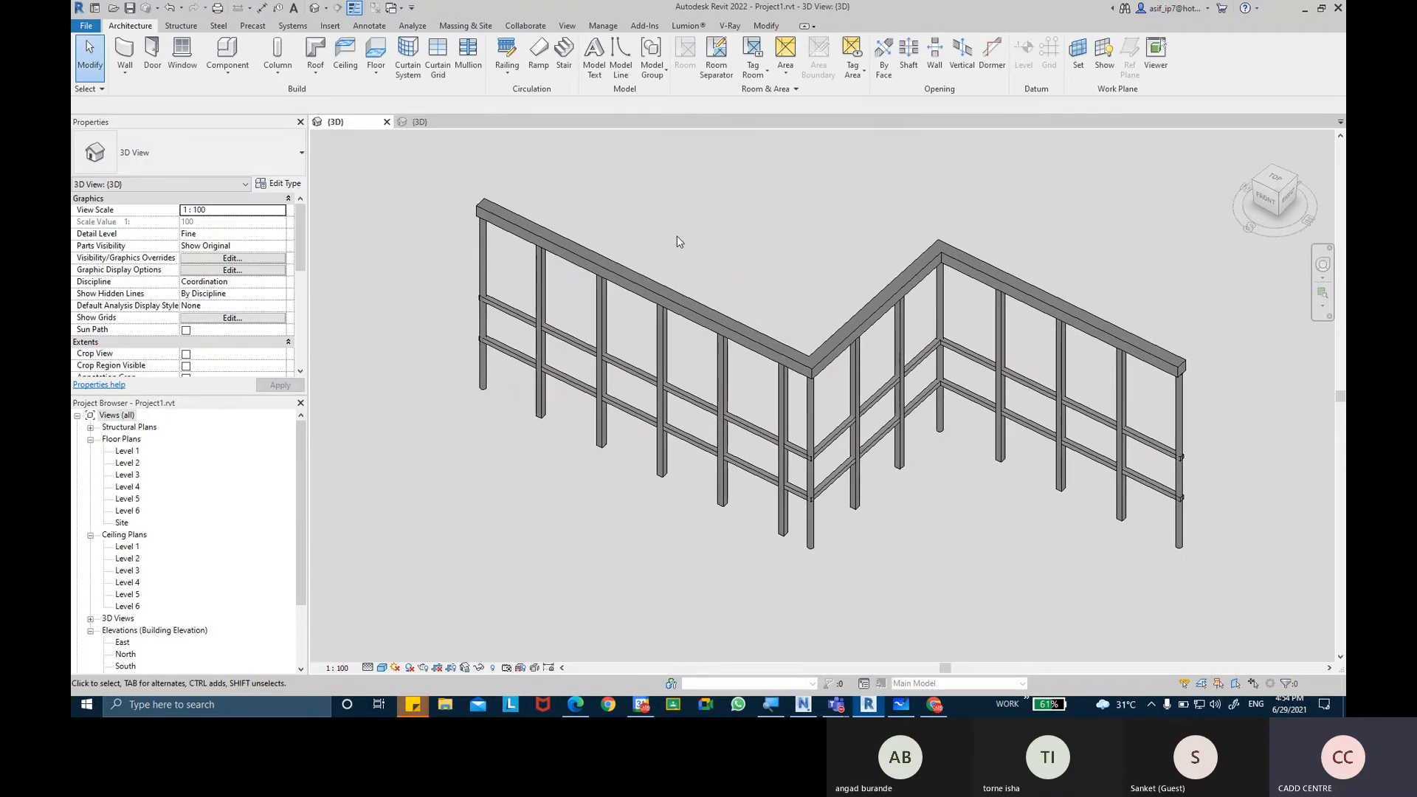
pyautogui.click(649, 290)
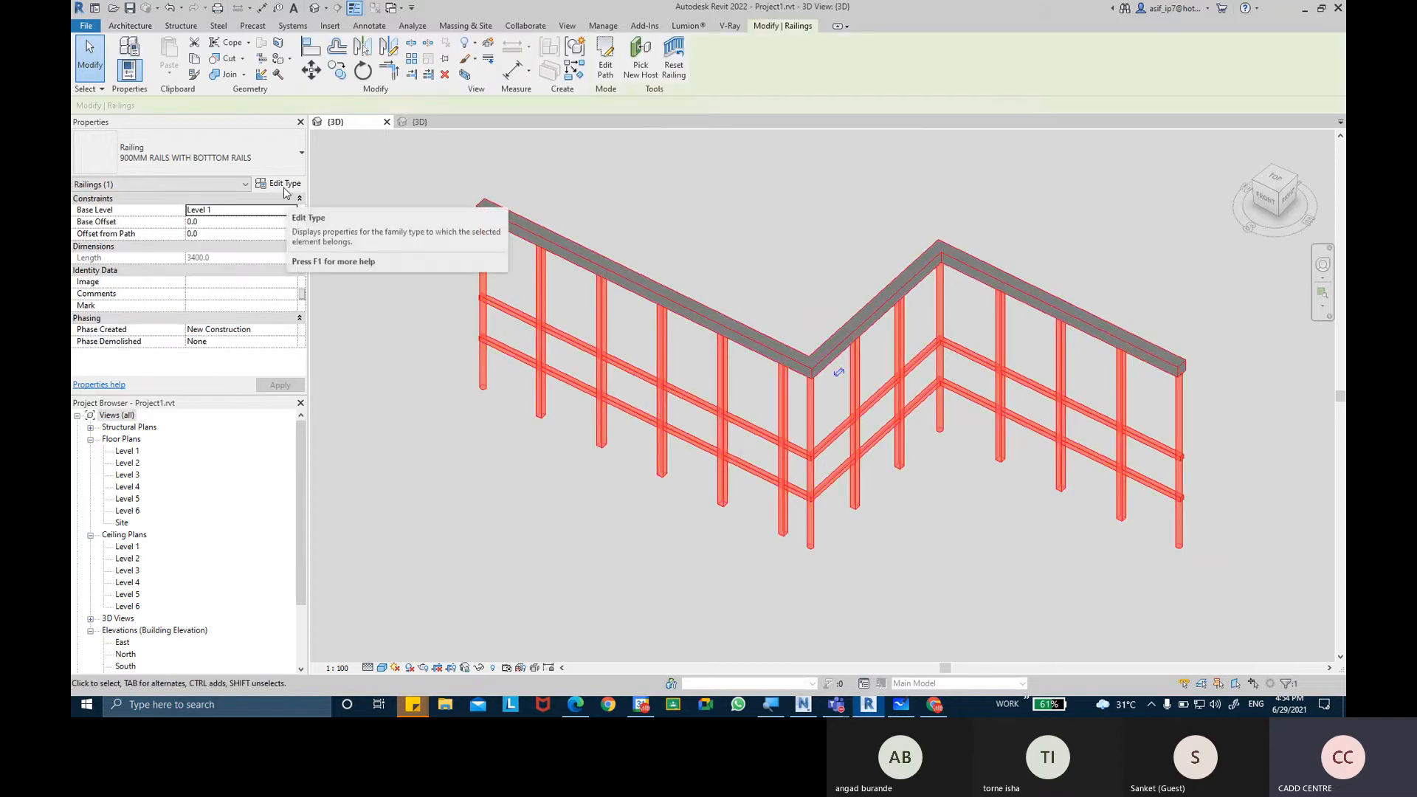
pyautogui.click(283, 184)
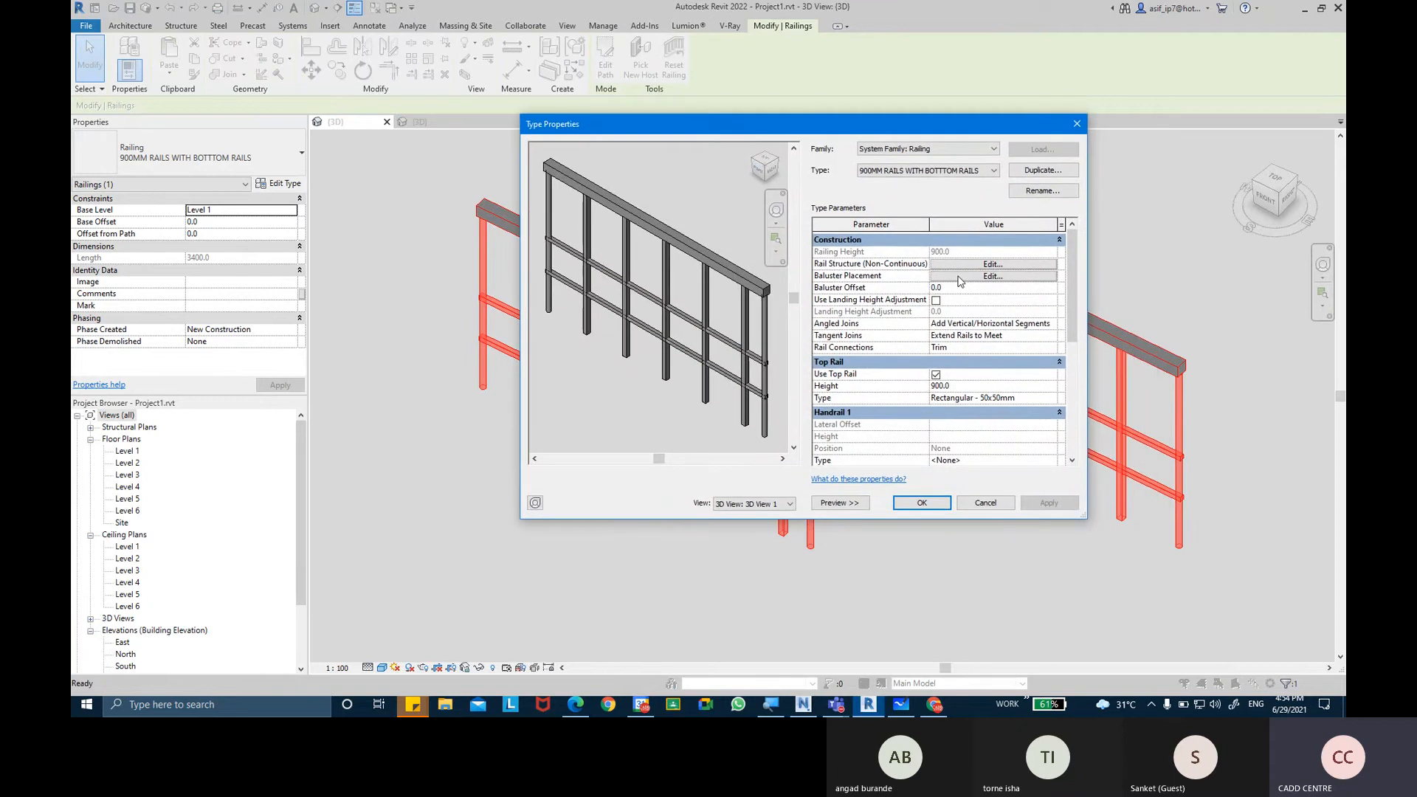
pyautogui.click(958, 276)
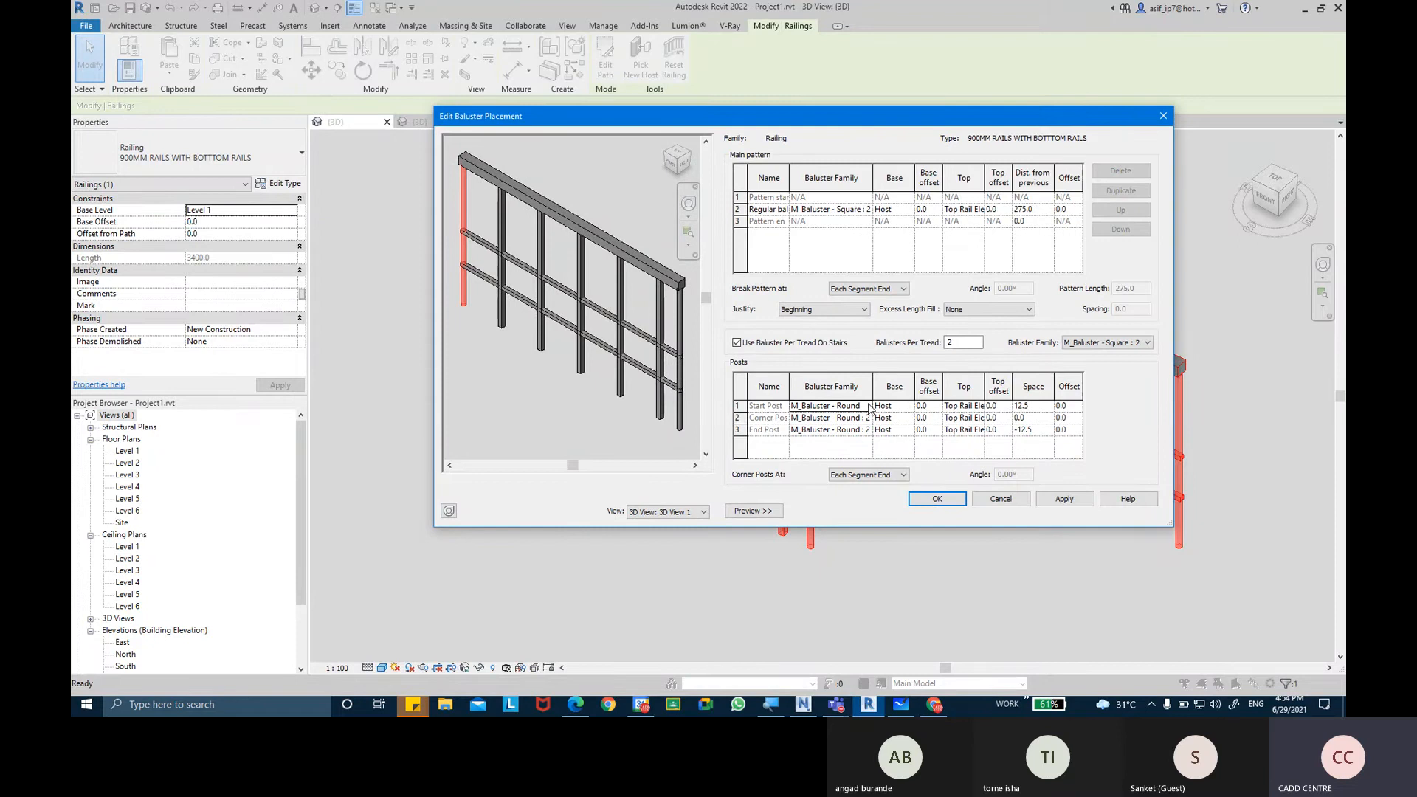
pyautogui.click(847, 410)
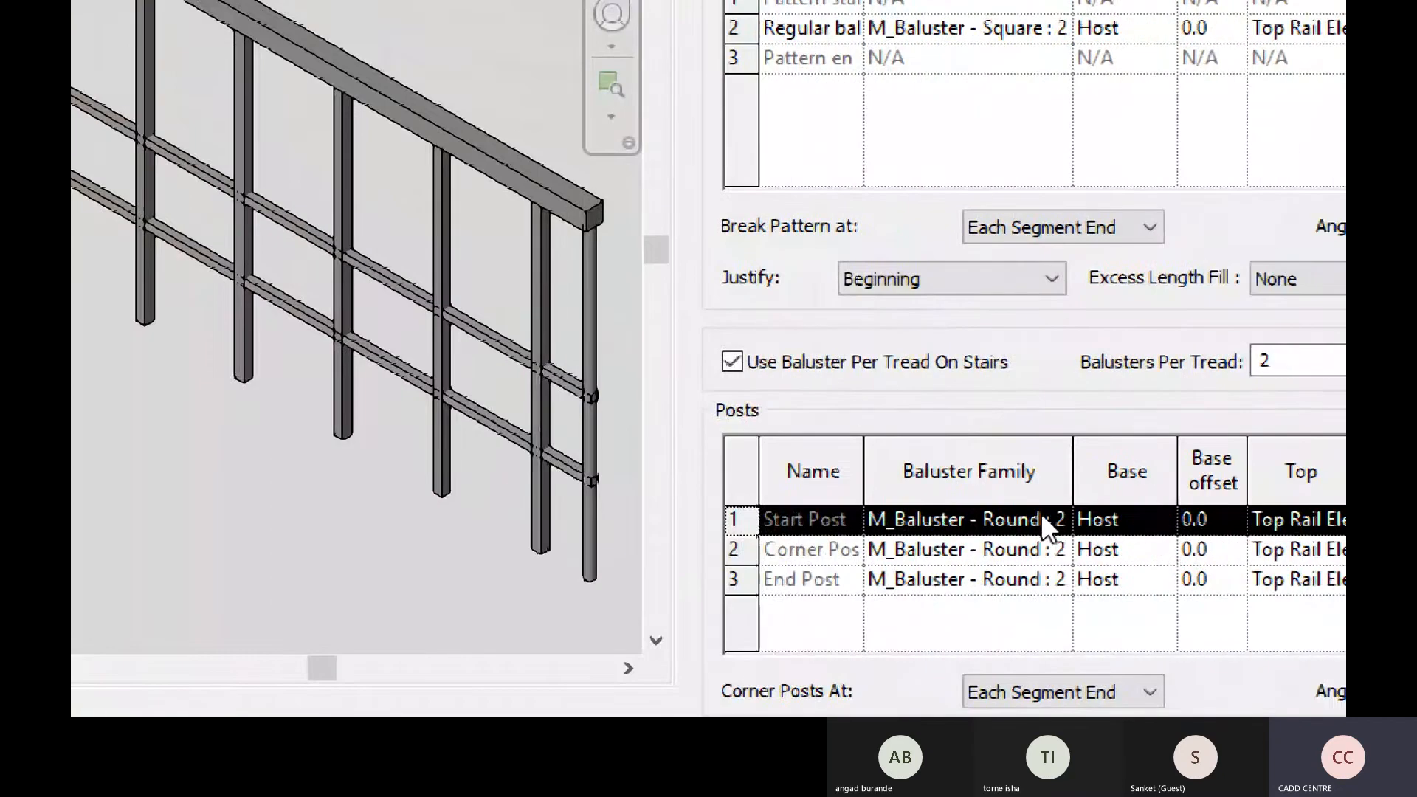
pyautogui.click(1056, 520)
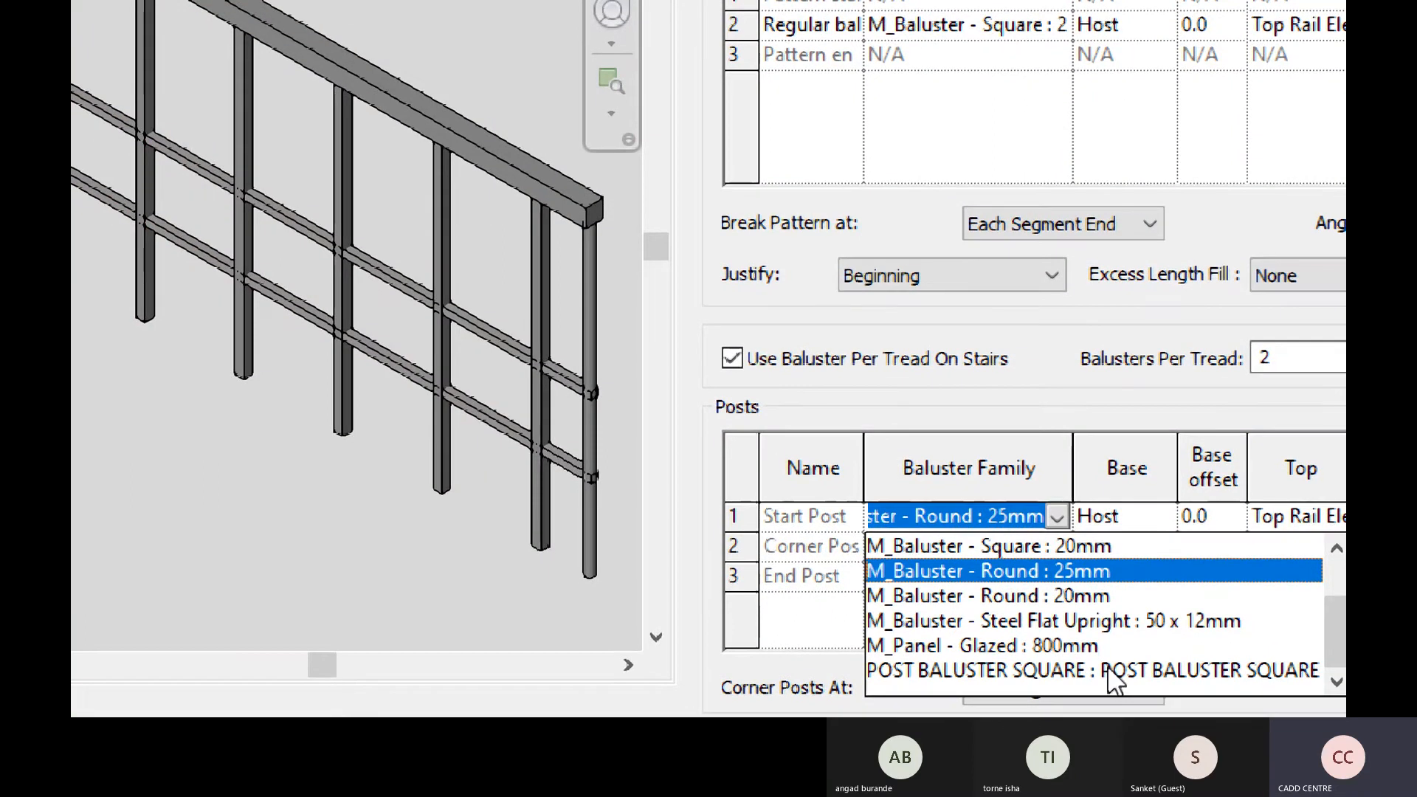
pyautogui.click(1069, 671)
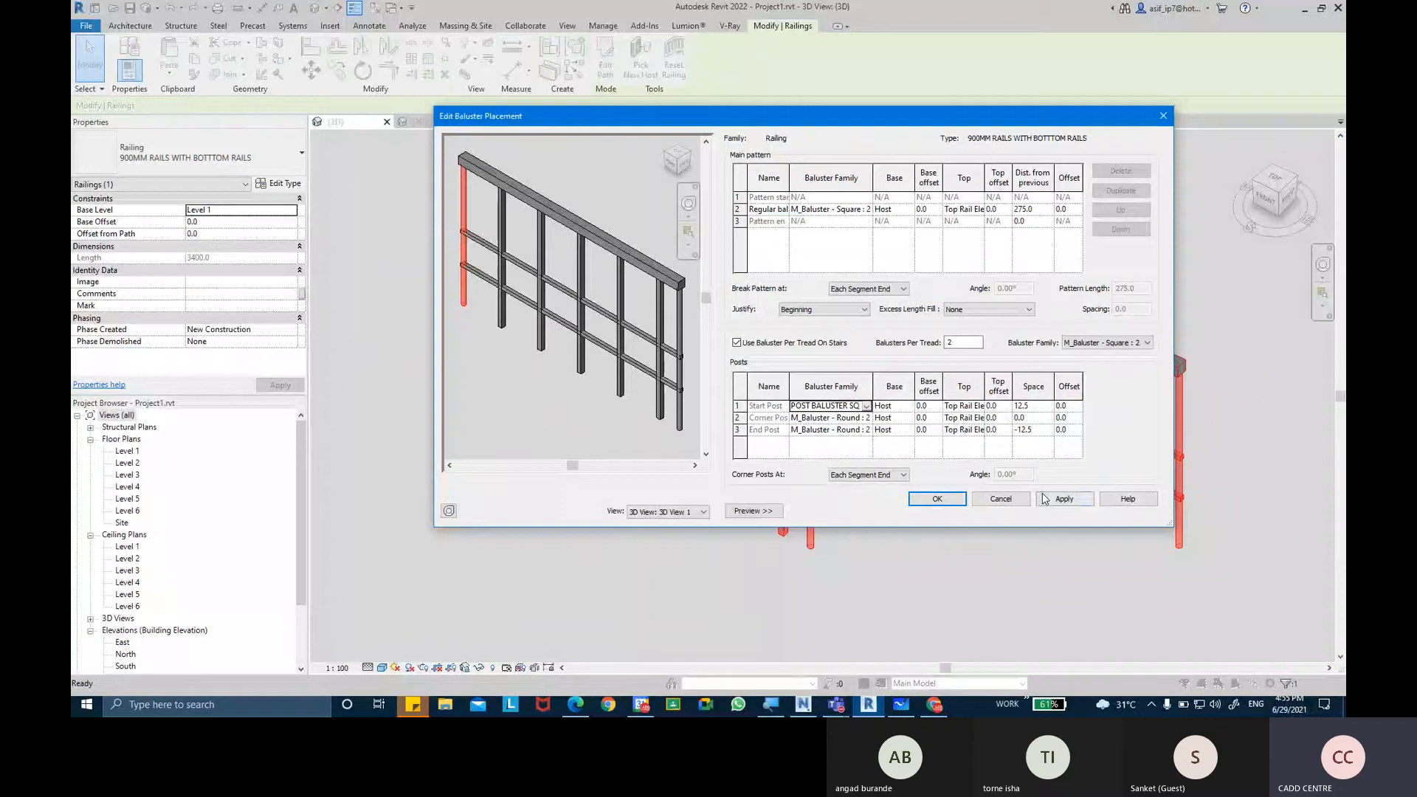
pyautogui.click(1044, 499)
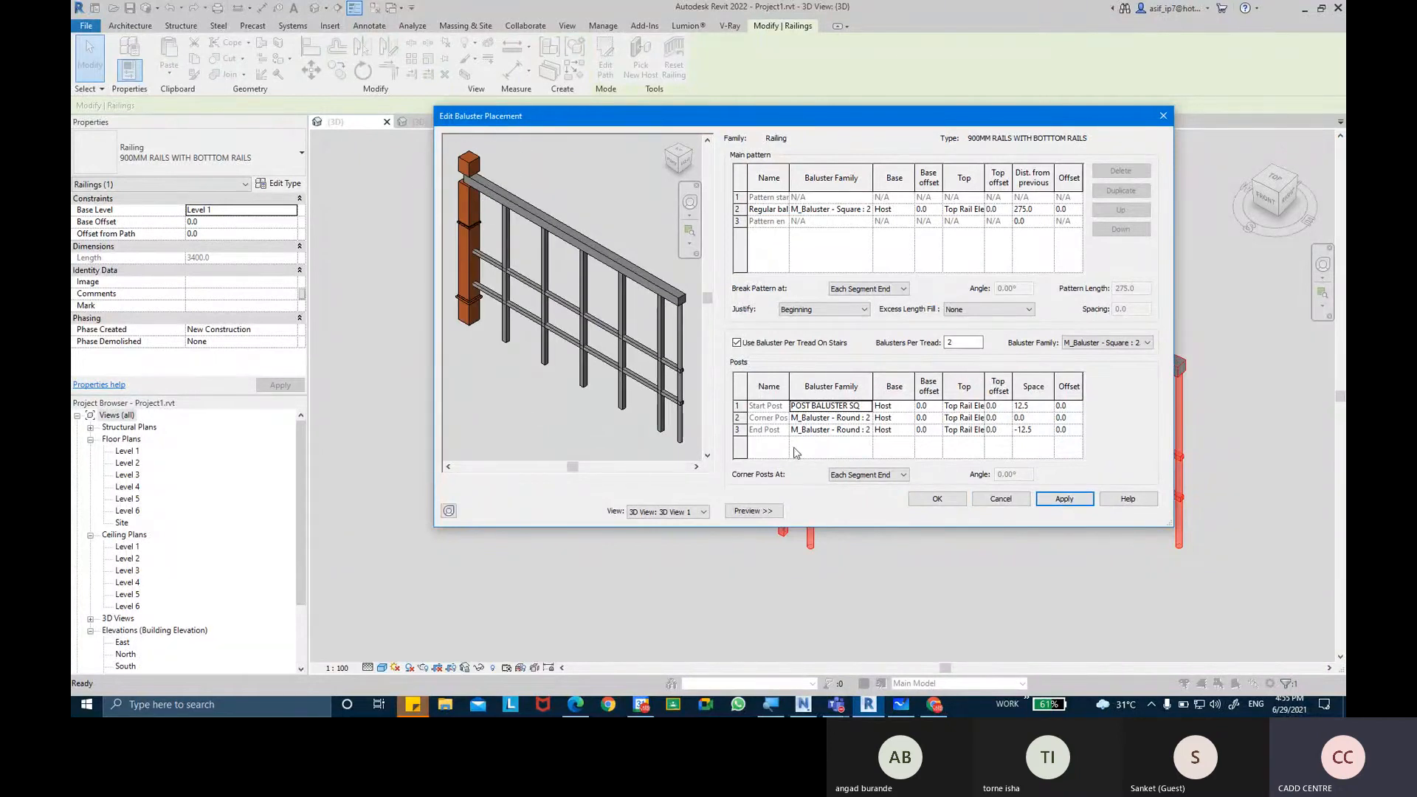
pyautogui.click(935, 505)
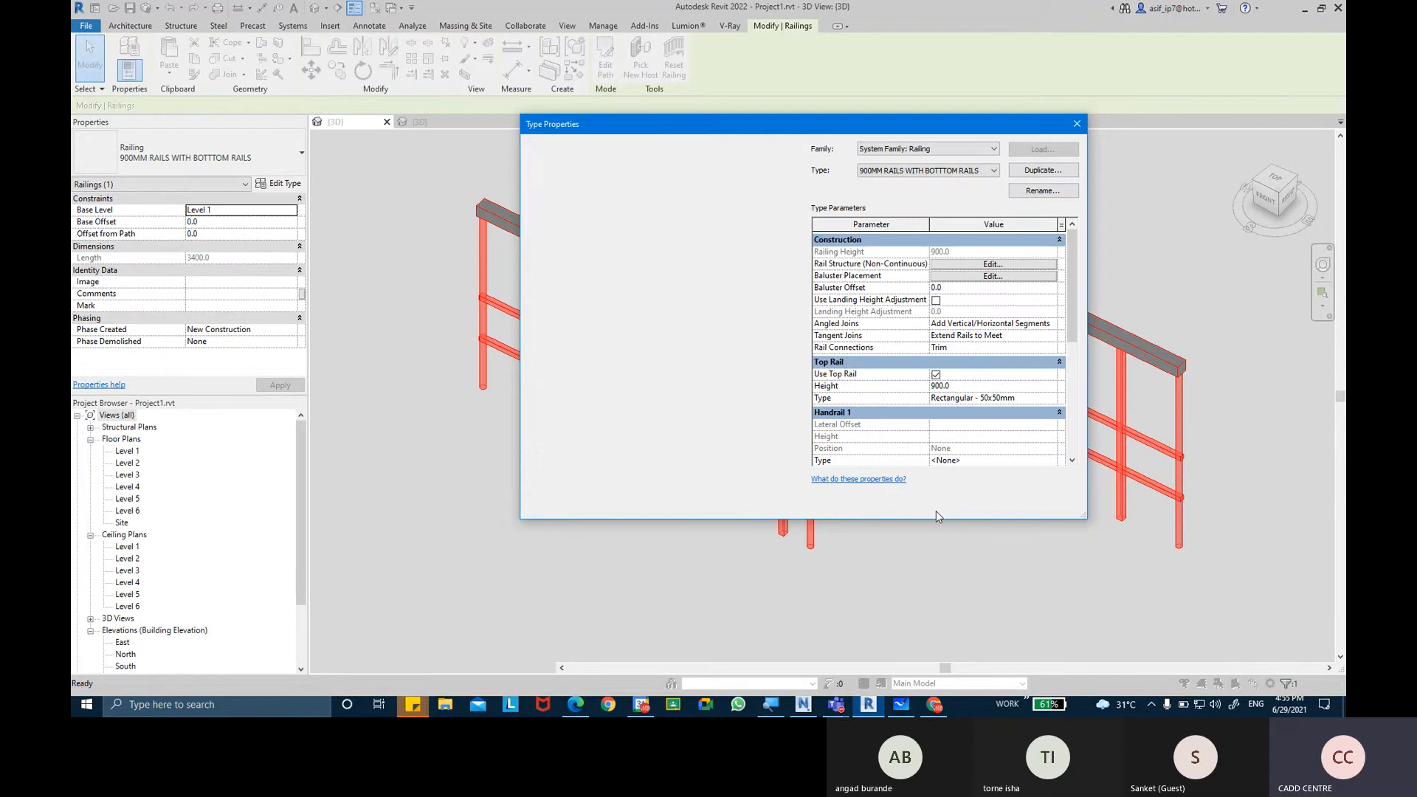
pyautogui.click(934, 507)
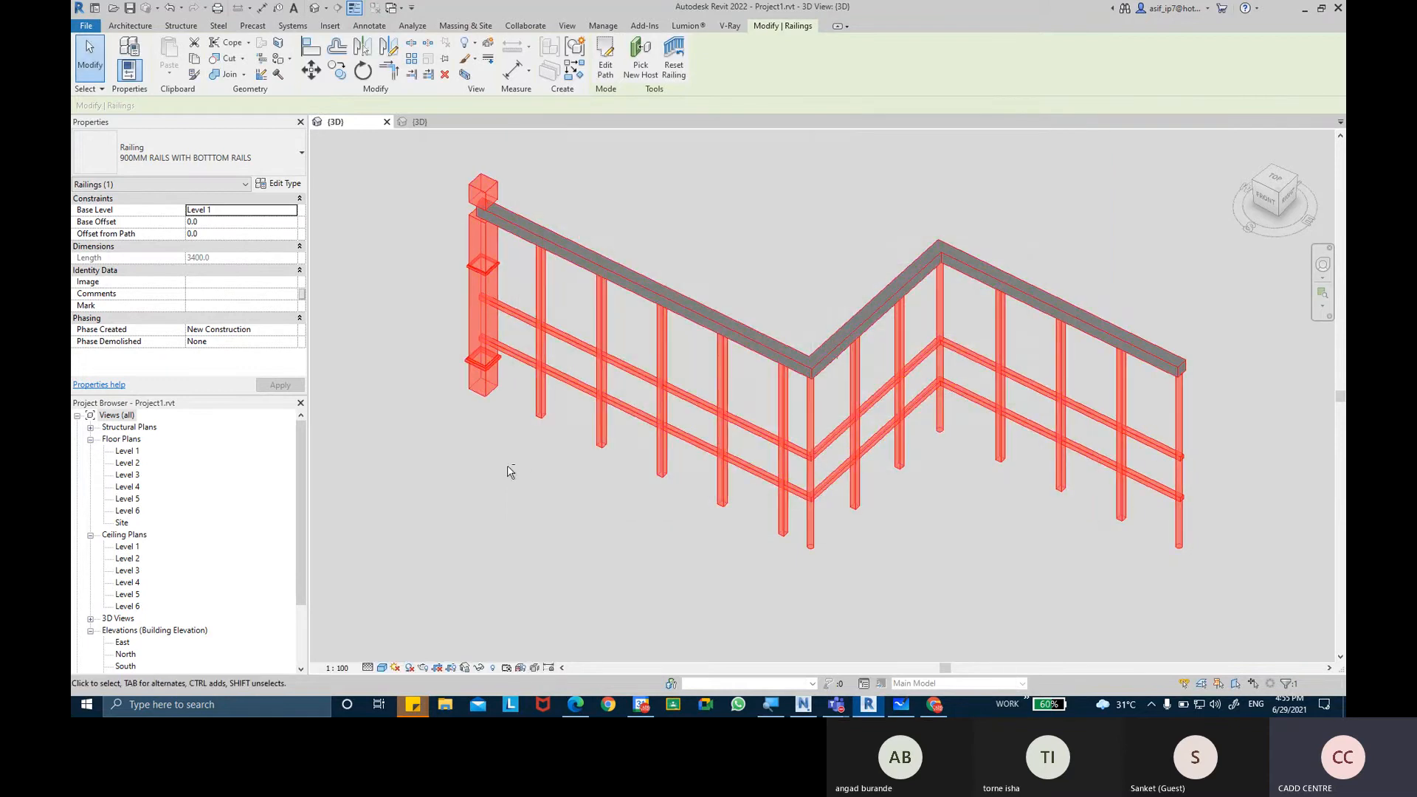
# Inspect the railing in 3D, examining how the POST BALUSTER SQUARE start post meets the top rail.
pyautogui.click(521, 448)
pyautogui.keyDown('shift'); pyautogui.moveTo(500, 468); pyautogui.dragTo(590, 402, button='middle'); pyautogui.keyUp('shift')
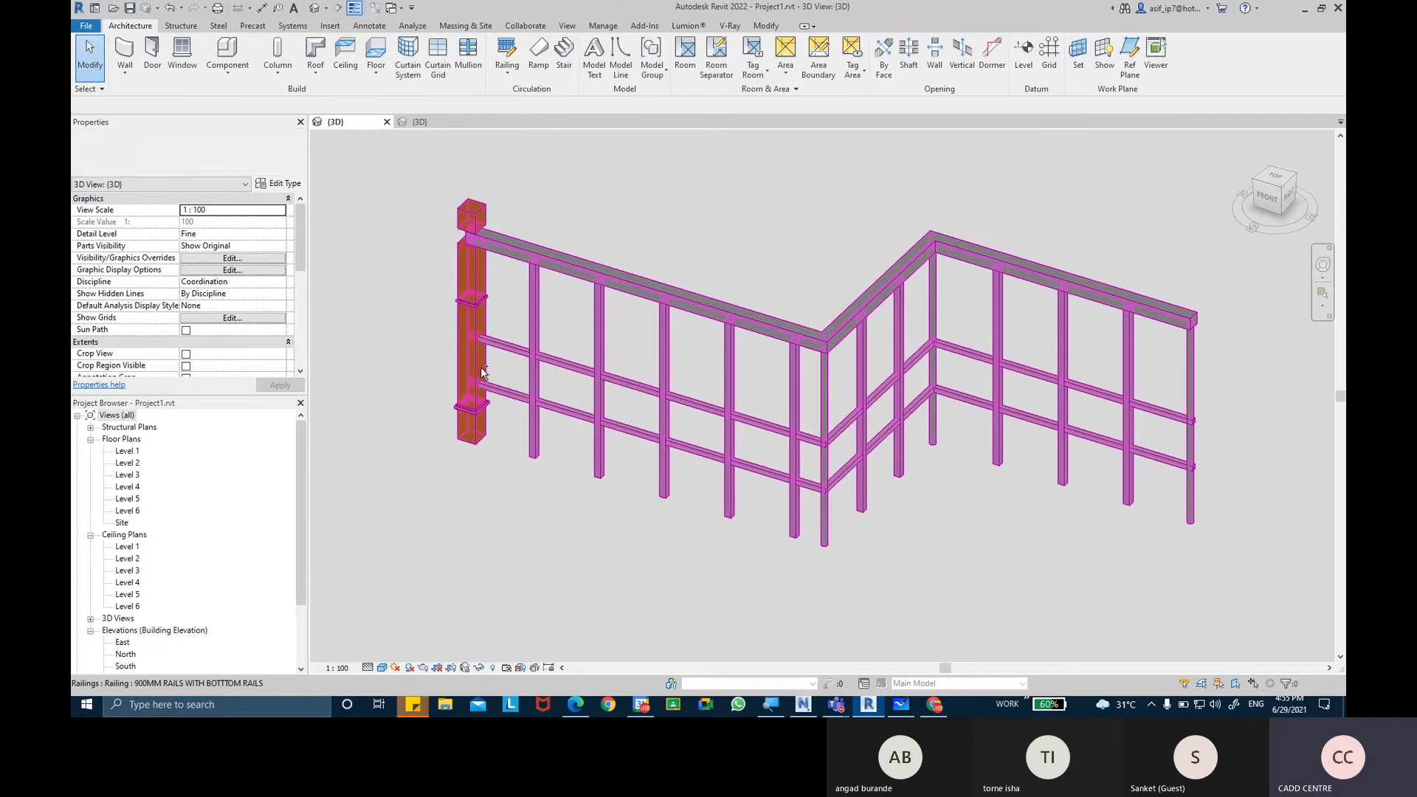
pyautogui.moveTo(853, 388); pyautogui.dragTo(689, 385, button='middle')
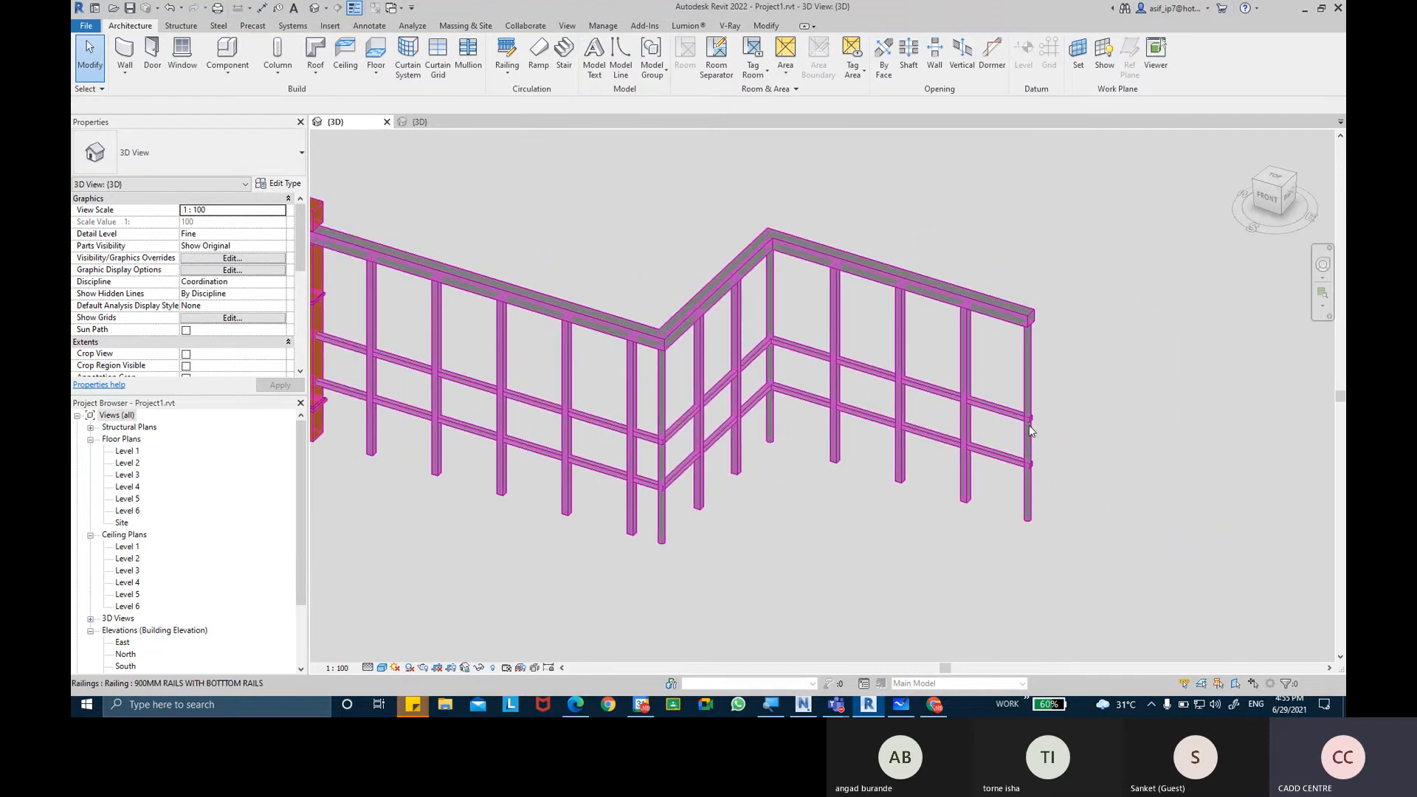
pyautogui.scroll(-3, 1030, 430)
pyautogui.scroll(4, 525, 308)
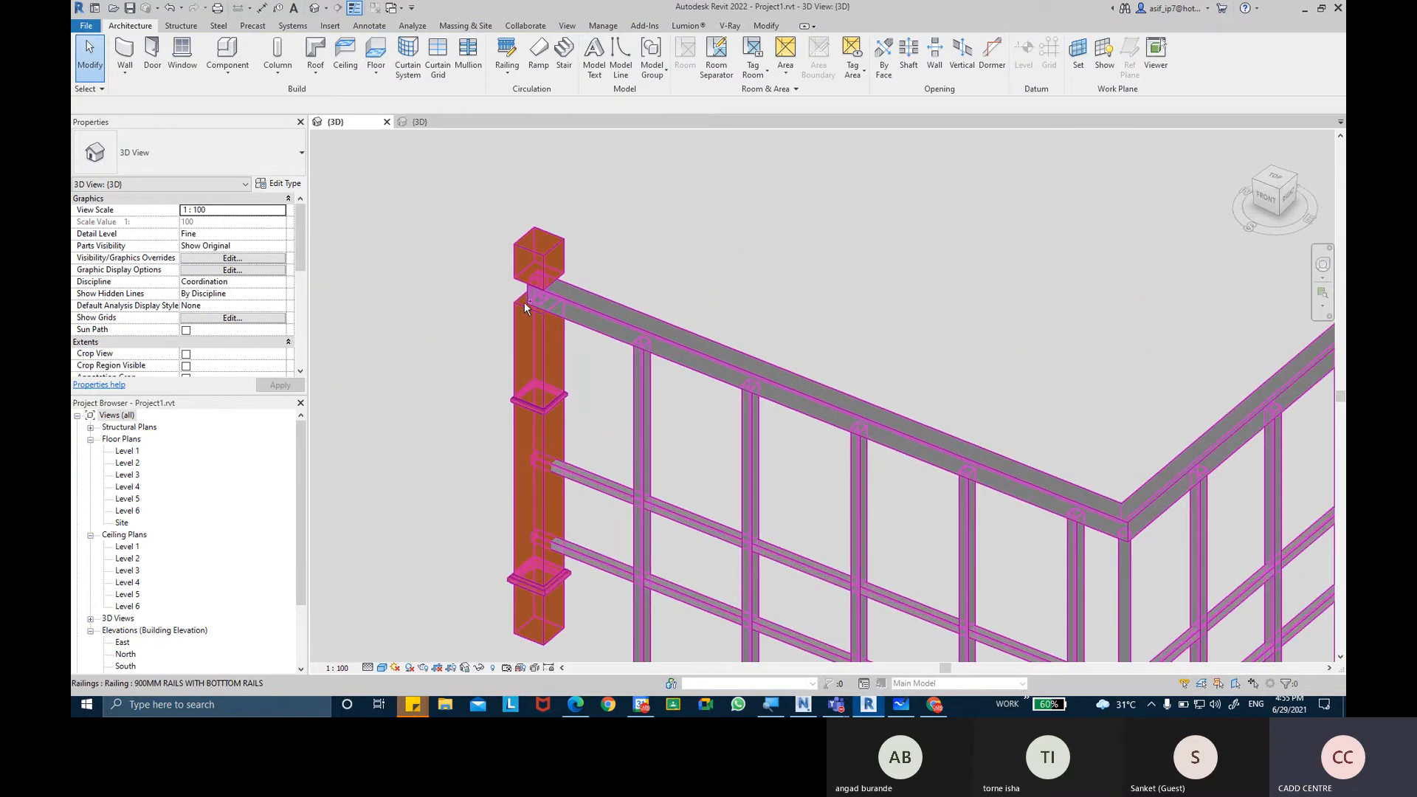
pyautogui.scroll(2, 526, 309)
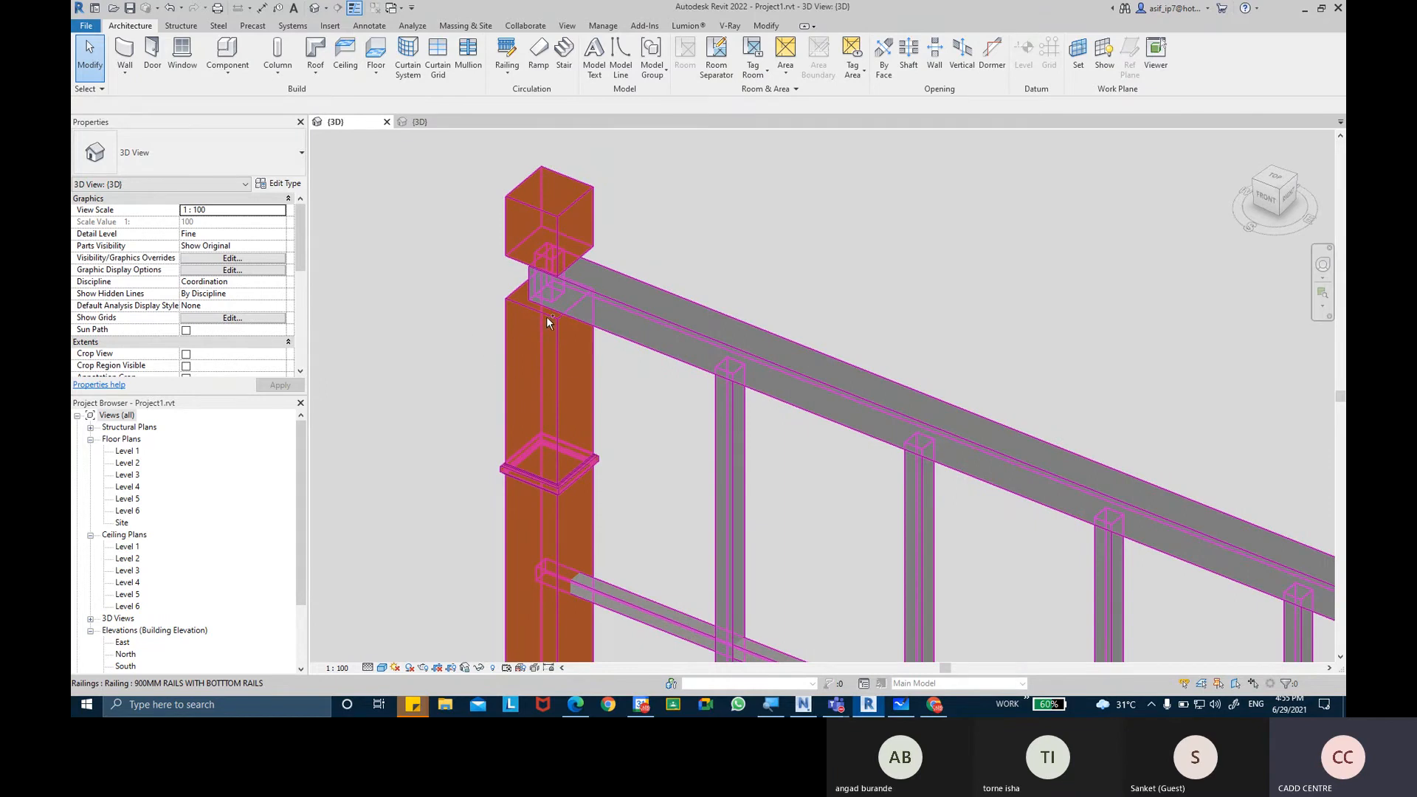
pyautogui.scroll(-3, 551, 313)
pyautogui.moveTo(542, 325); pyautogui.dragTo(565, 311, button='middle')
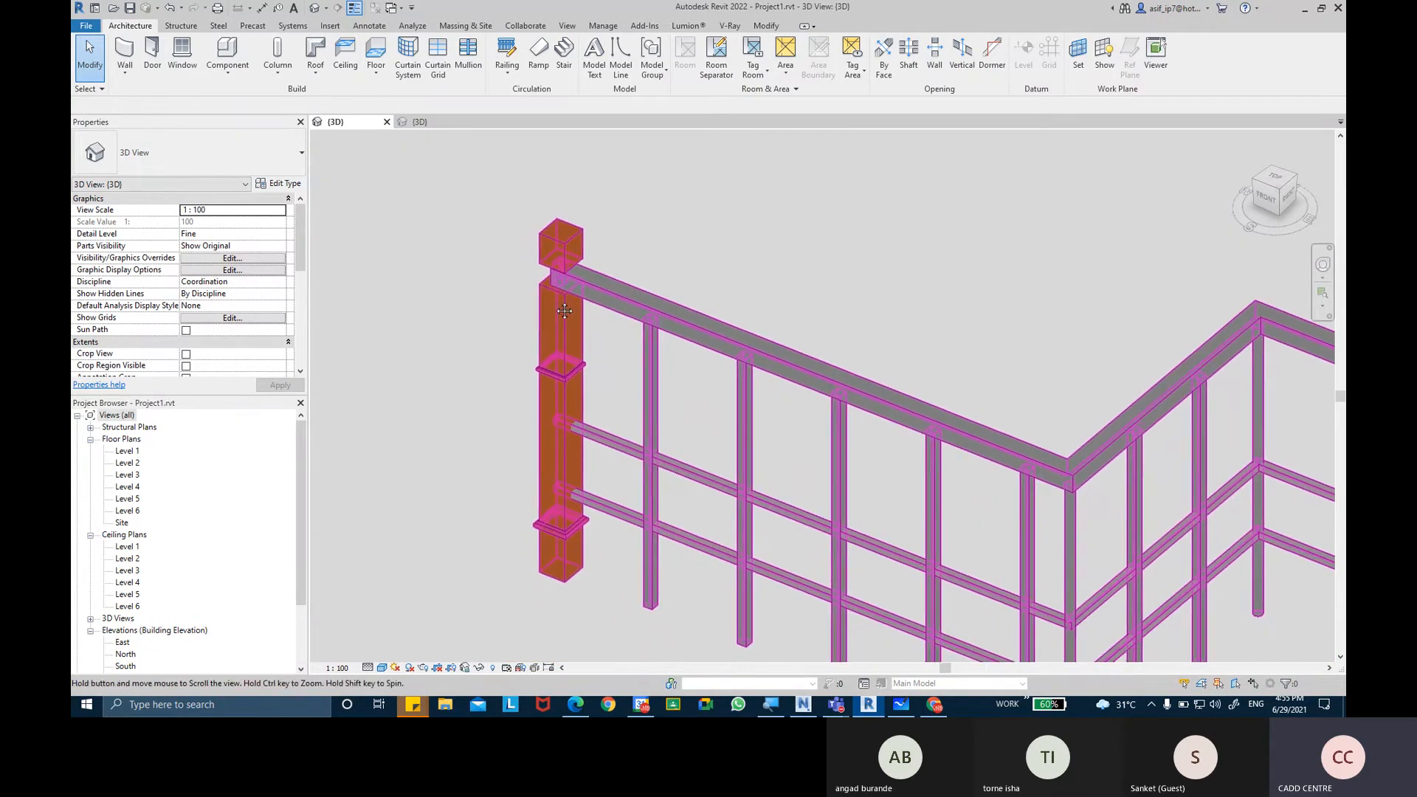
# Review the post's height dimensions in the baluster family's Left elevation and return to the project's 3D view.
pyautogui.click(430, 124)
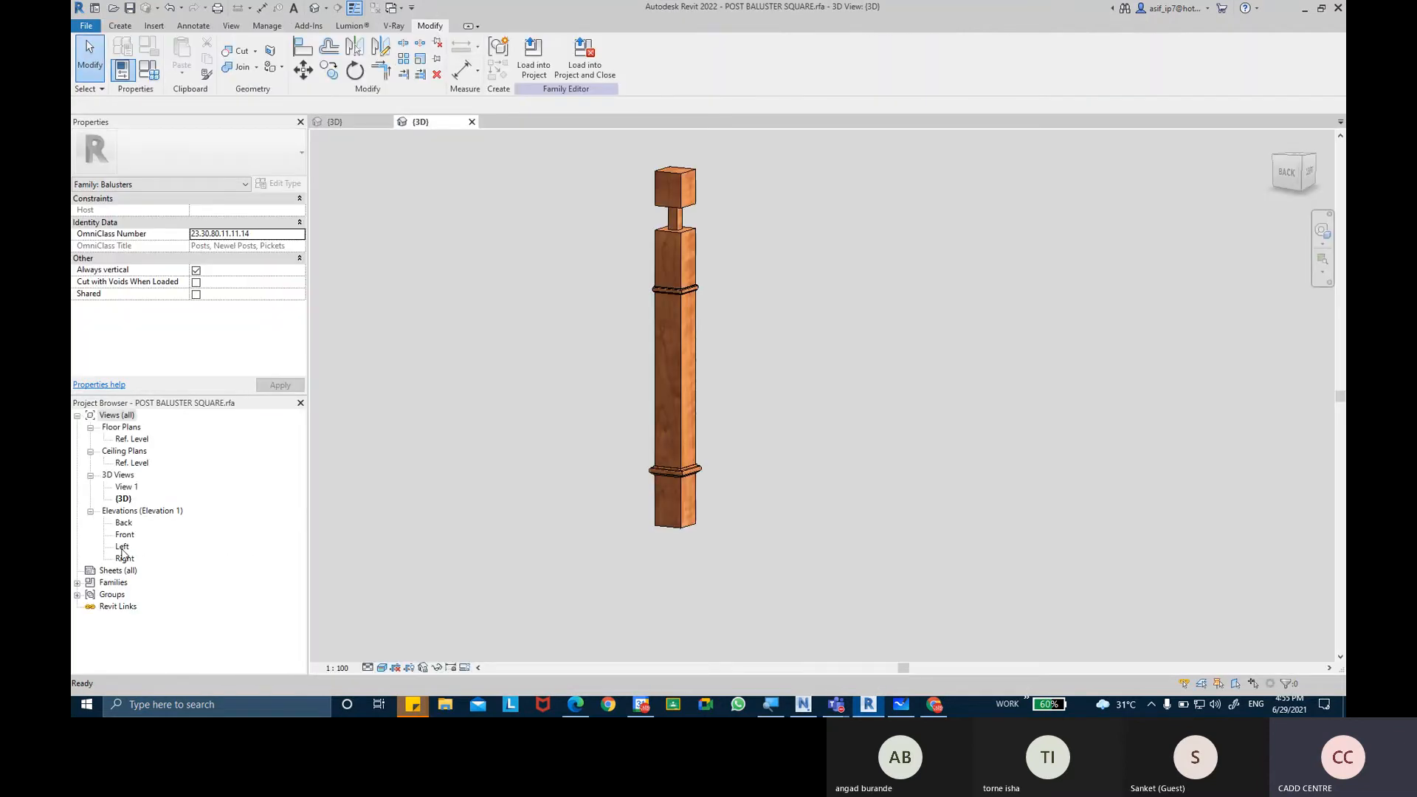
pyautogui.doubleClick(122, 547)
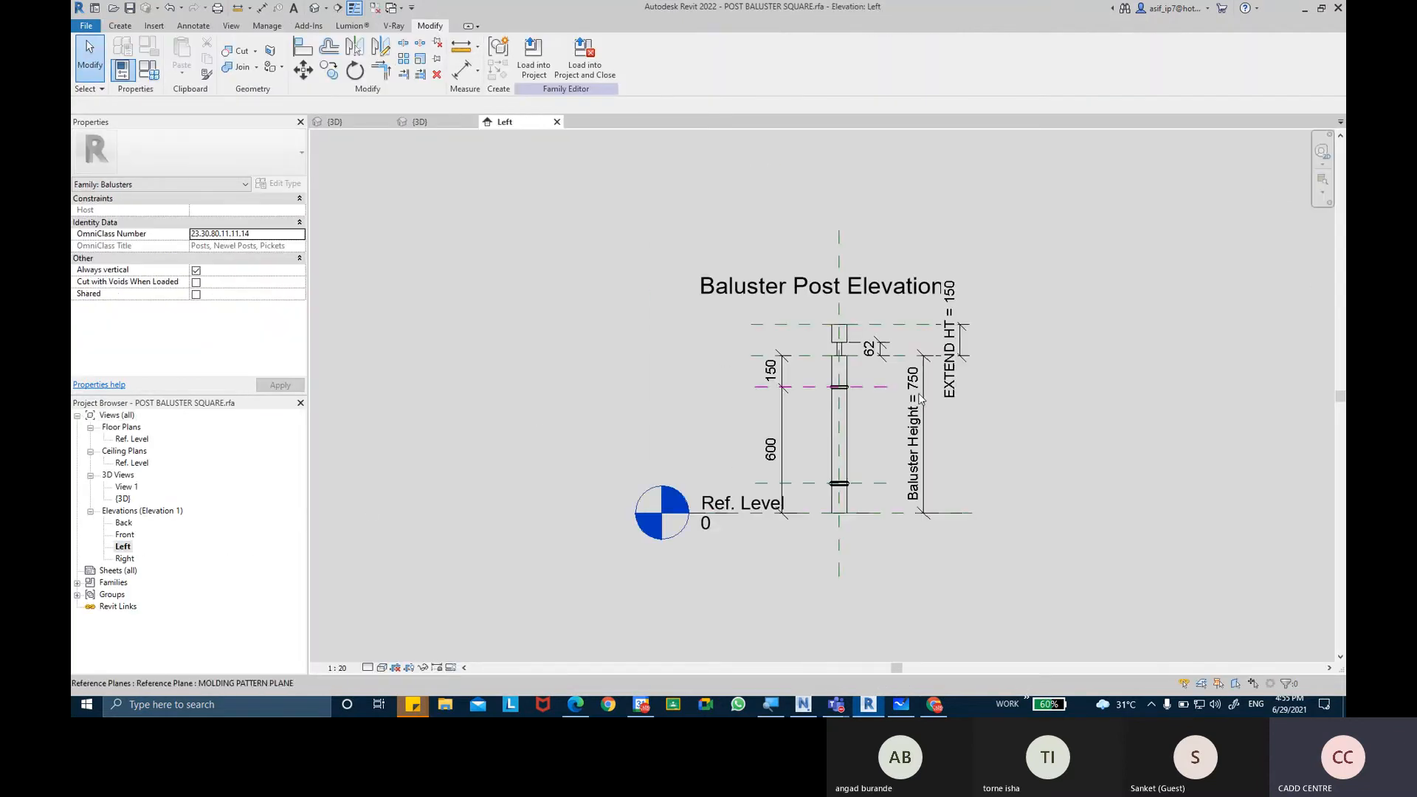
pyautogui.scroll(2, 920, 398)
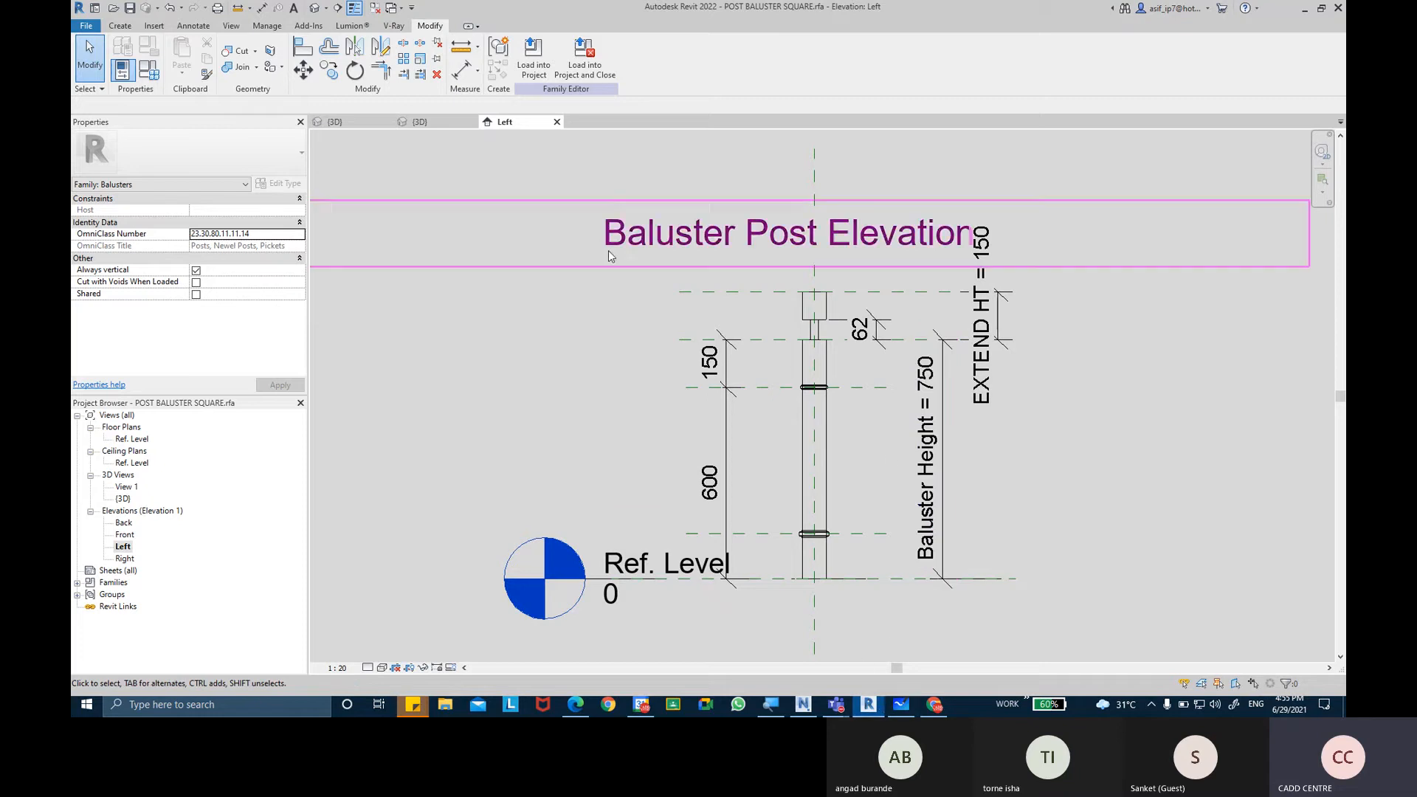
pyautogui.click(349, 122)
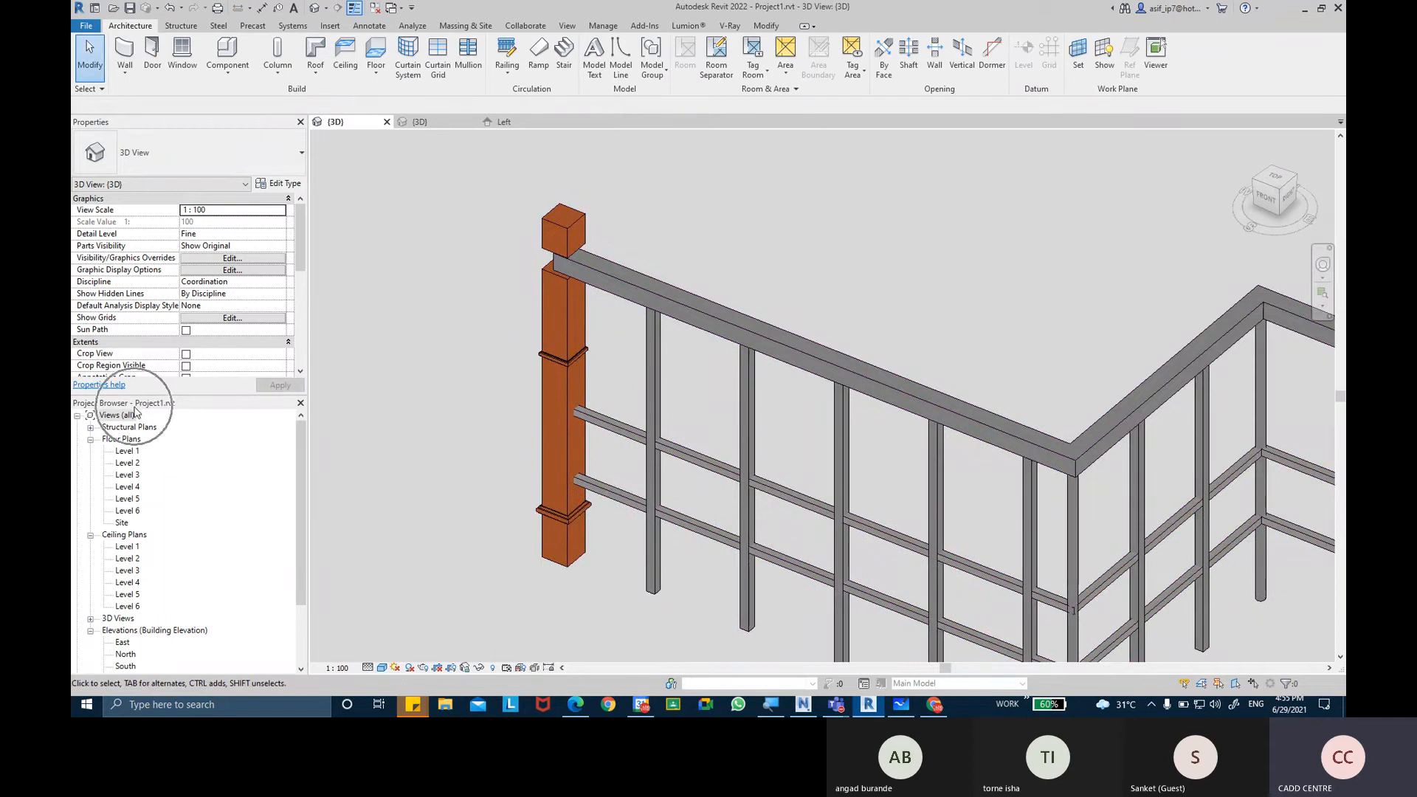
# Browse the project's loaded families and expand the Railings category.
pyautogui.scroll(-3, 154, 490)
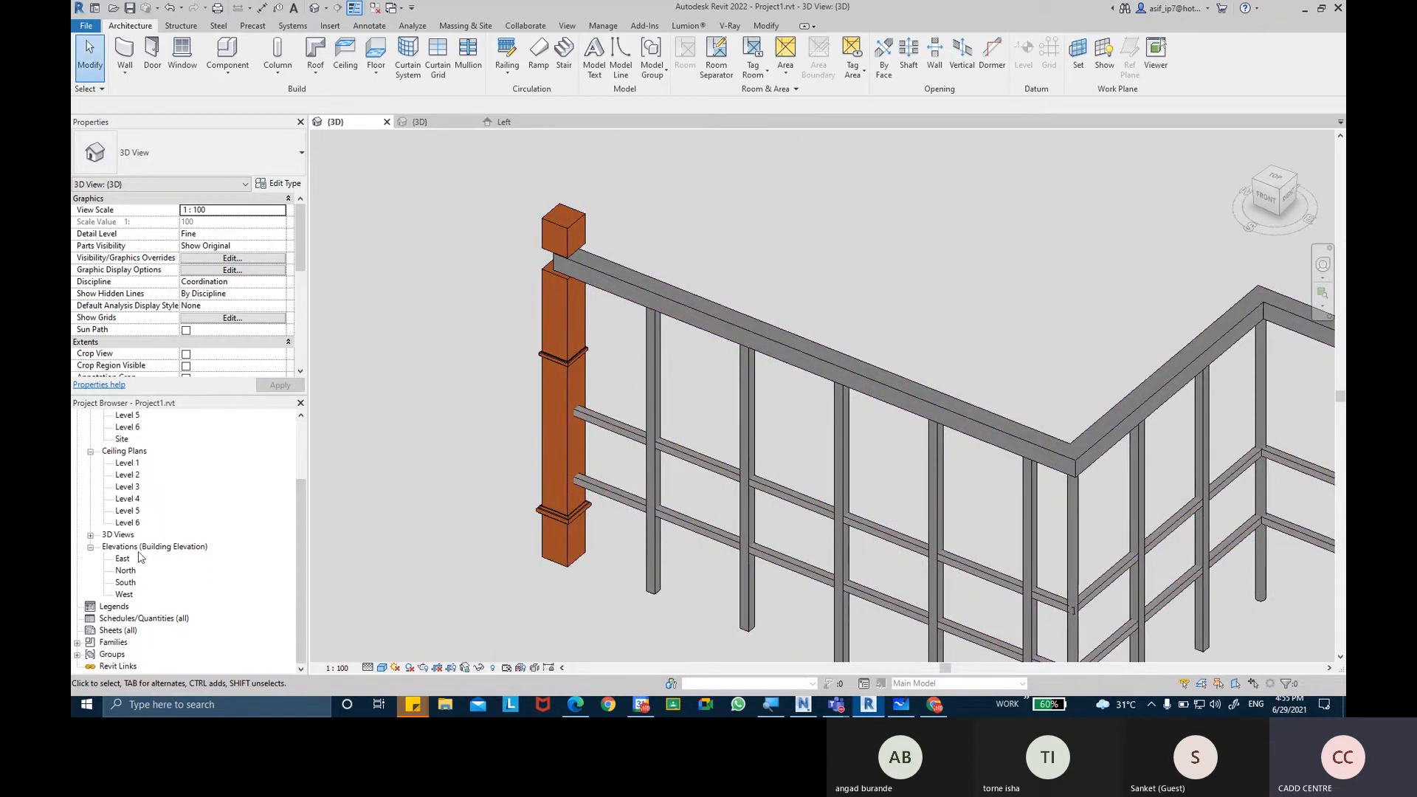
pyautogui.click(112, 643)
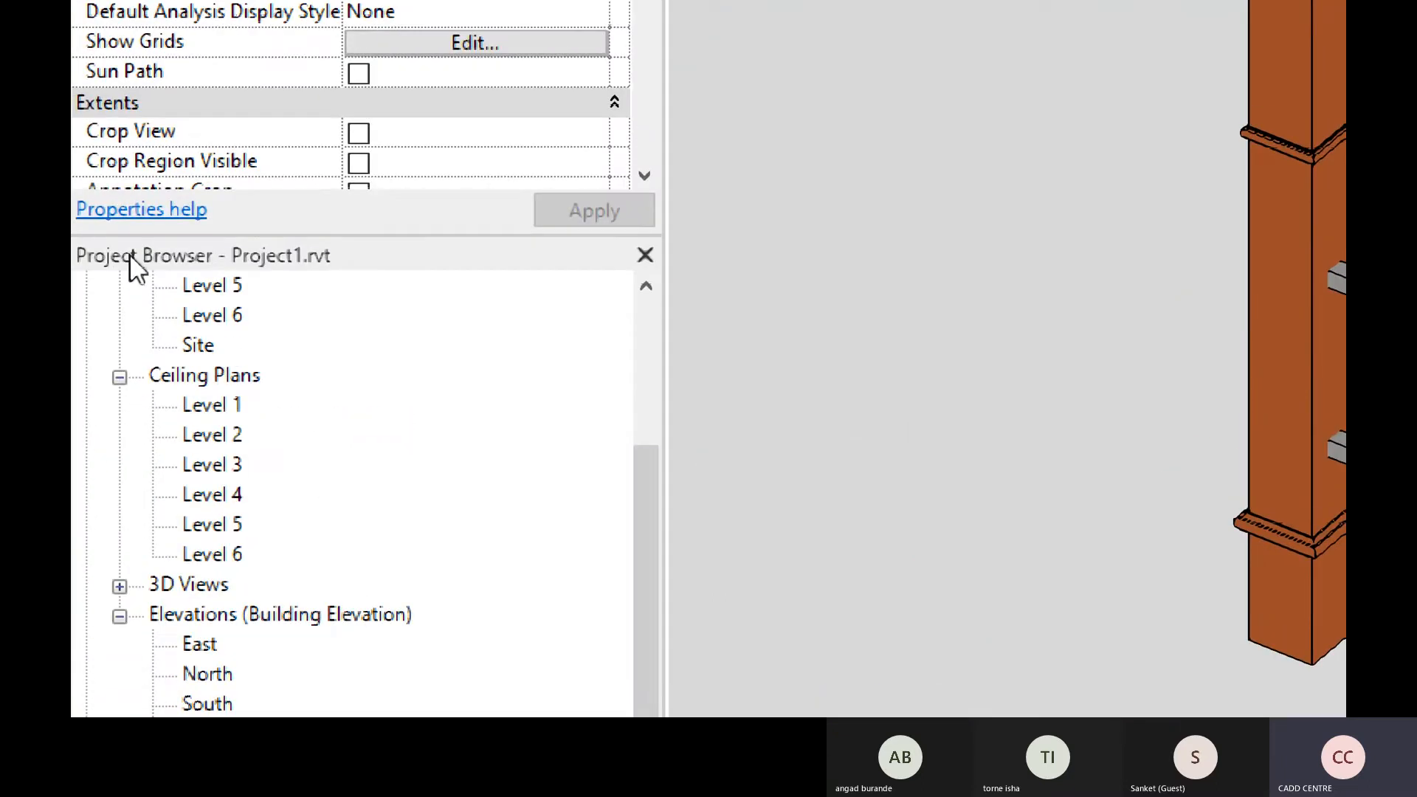
pyautogui.press('ctrl')
pyautogui.press('ctrl')
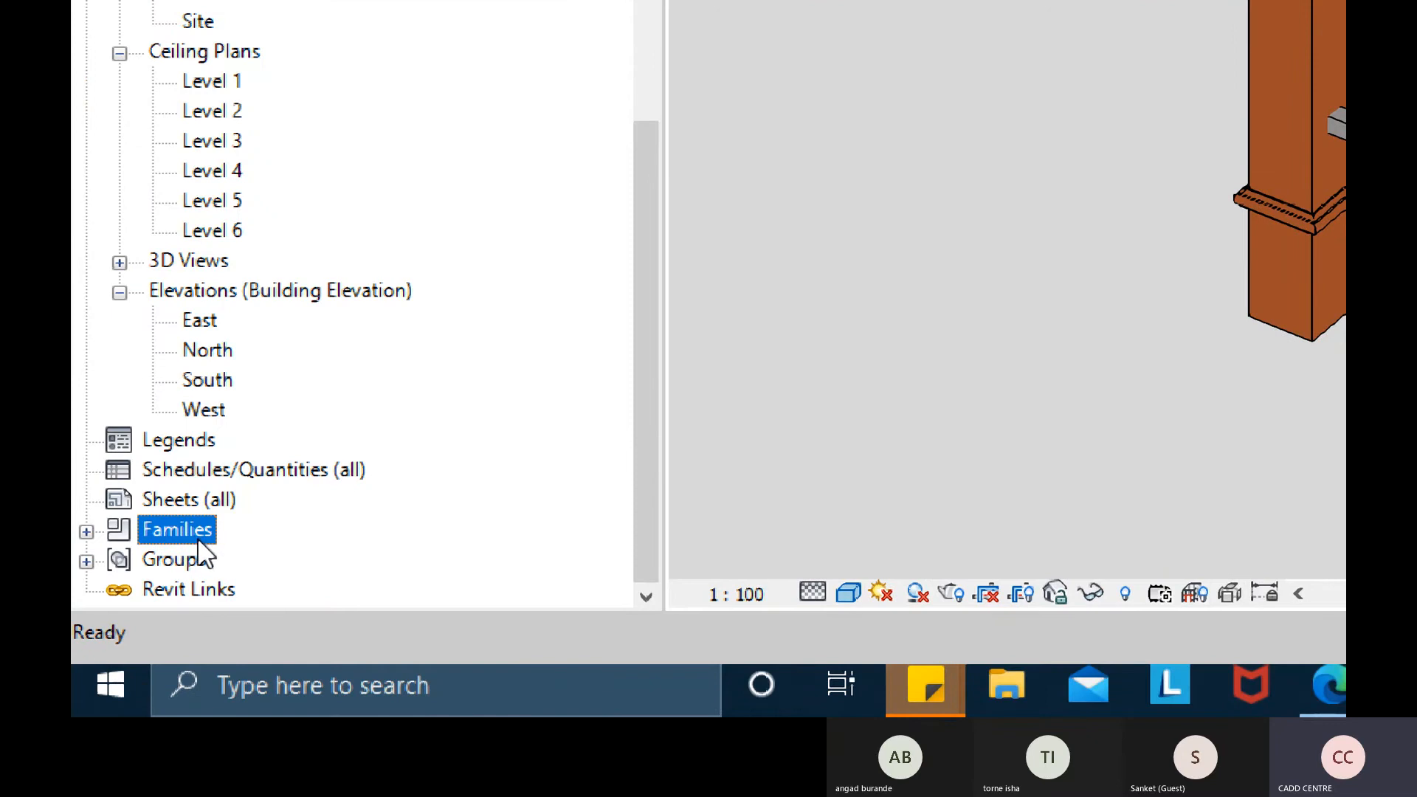
pyautogui.click(87, 531)
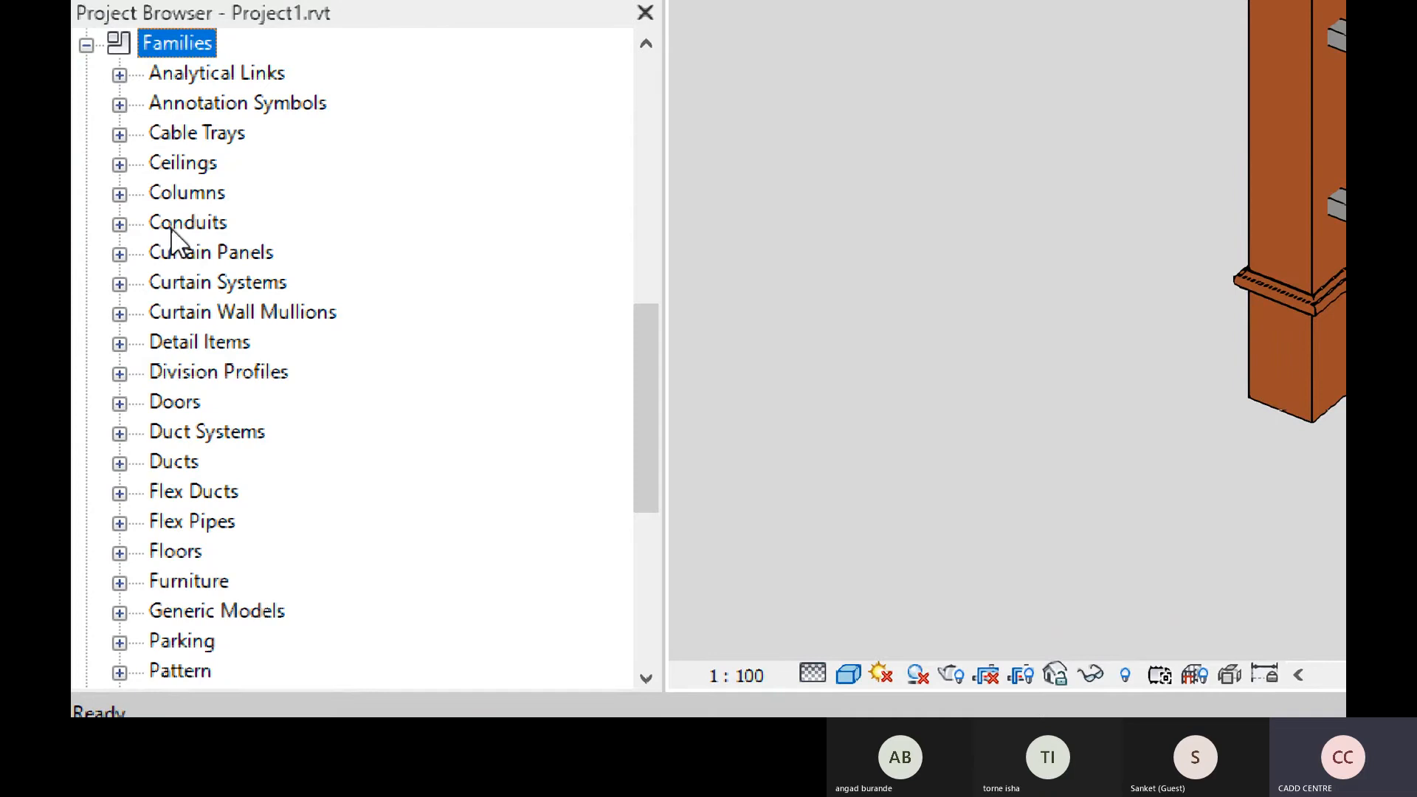
pyautogui.scroll(-1, 184, 420)
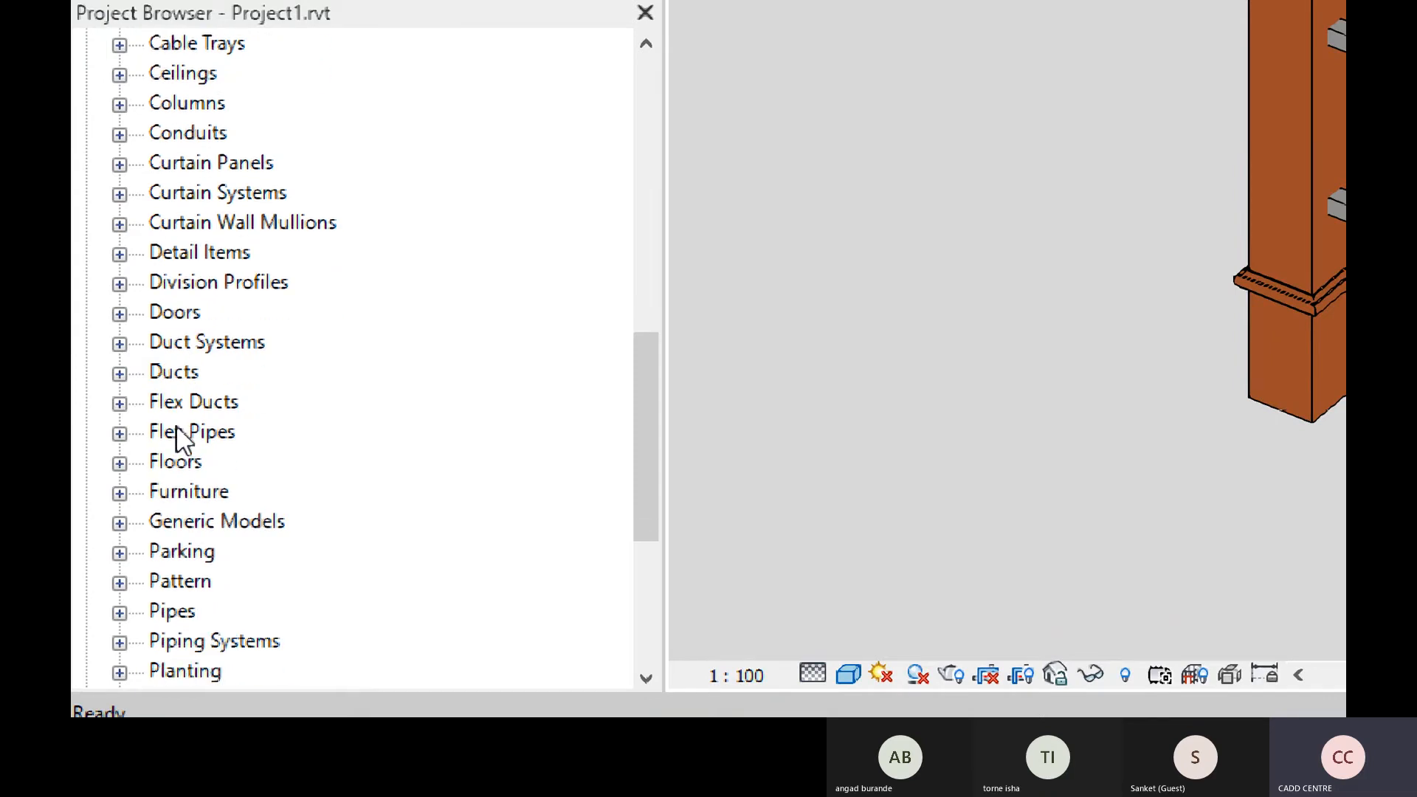
pyautogui.scroll(-4, 177, 428)
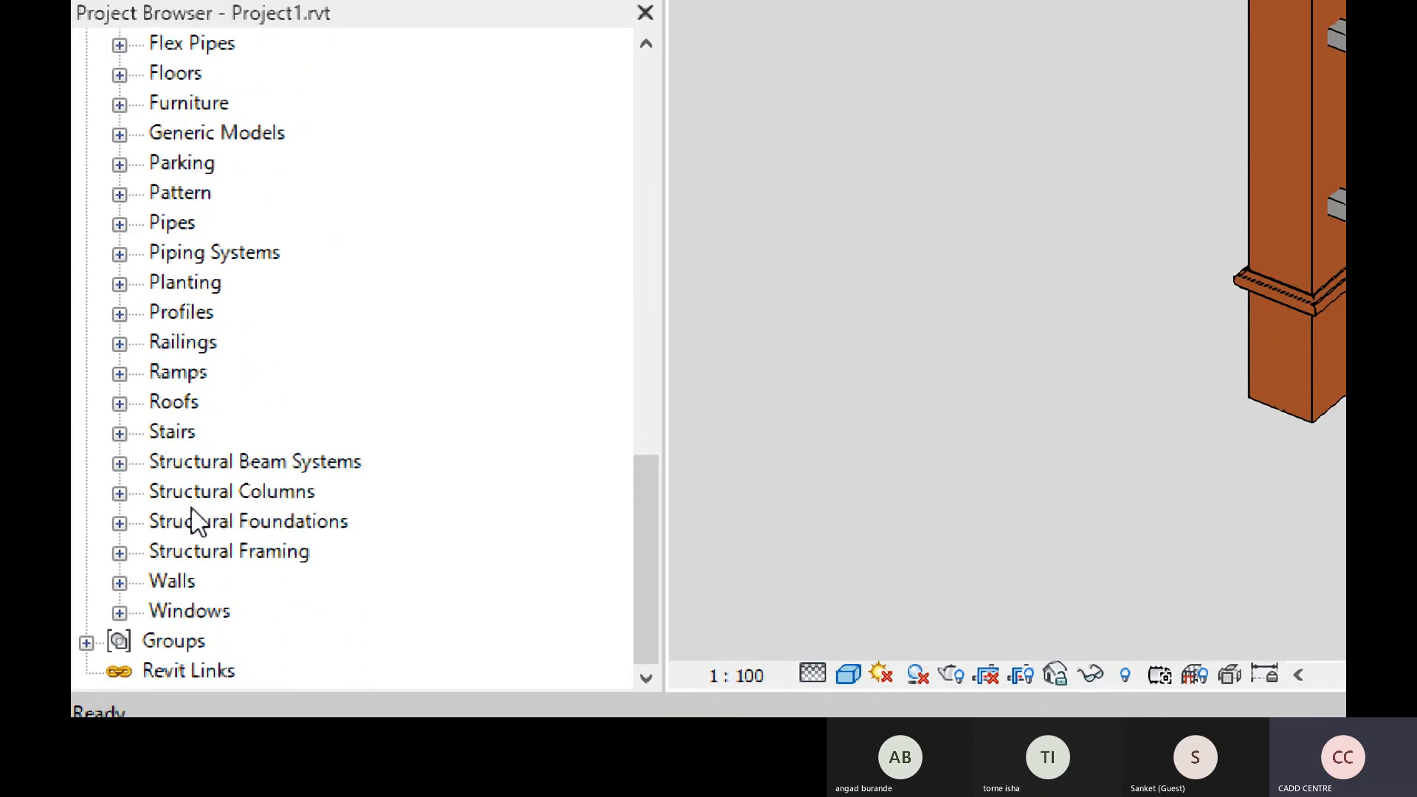
pyautogui.scroll(4, 194, 521)
pyautogui.scroll(1, 157, 170)
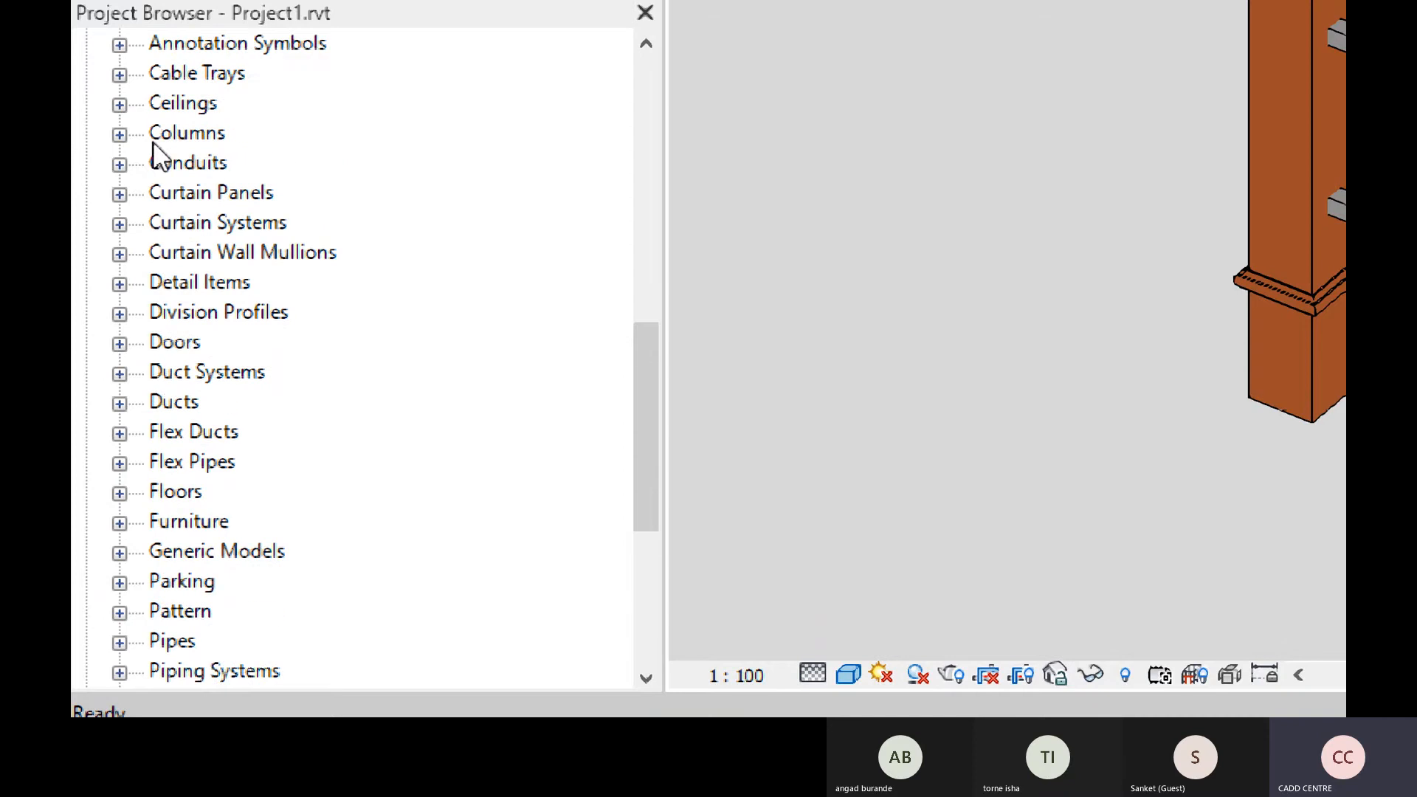
pyautogui.scroll(1, 158, 155)
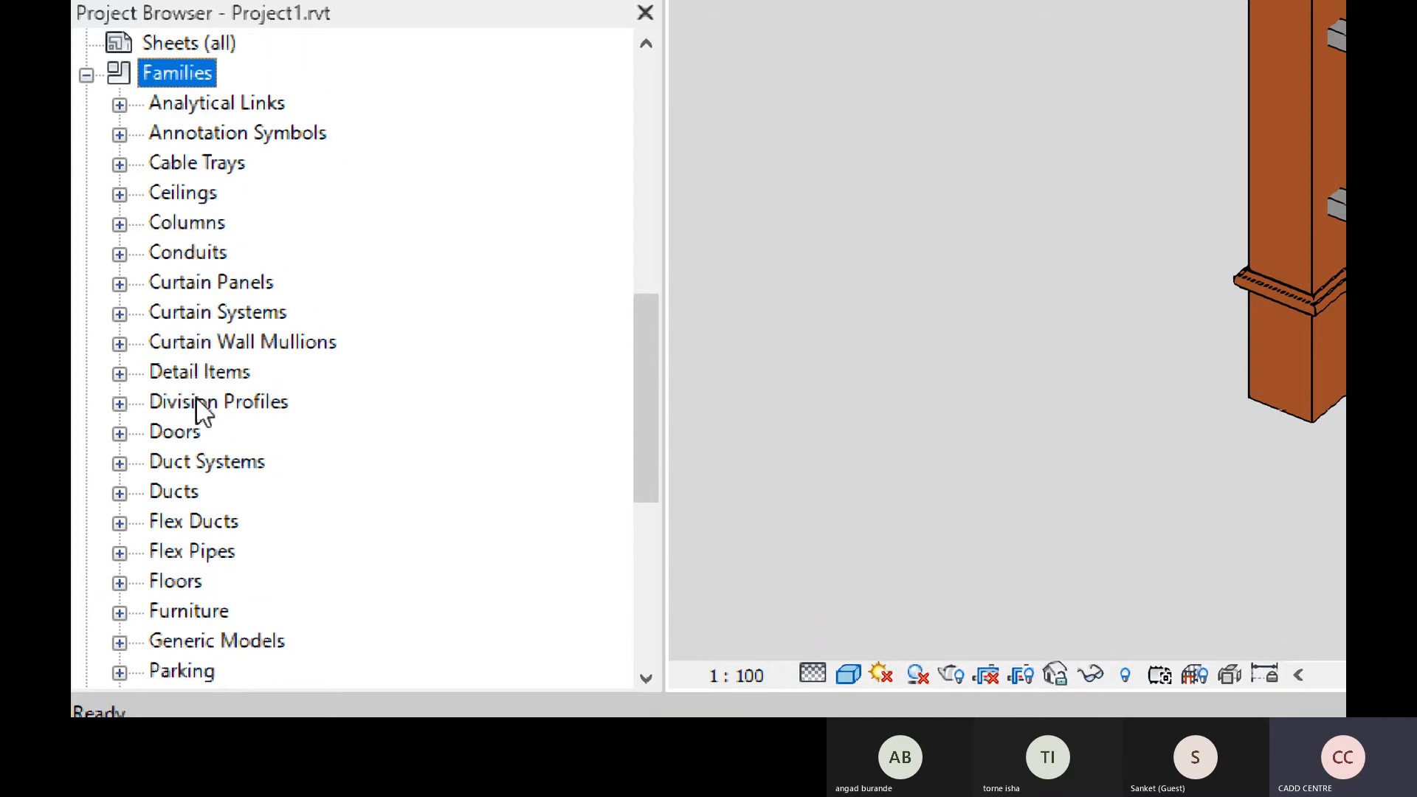
pyautogui.scroll(-3, 166, 478)
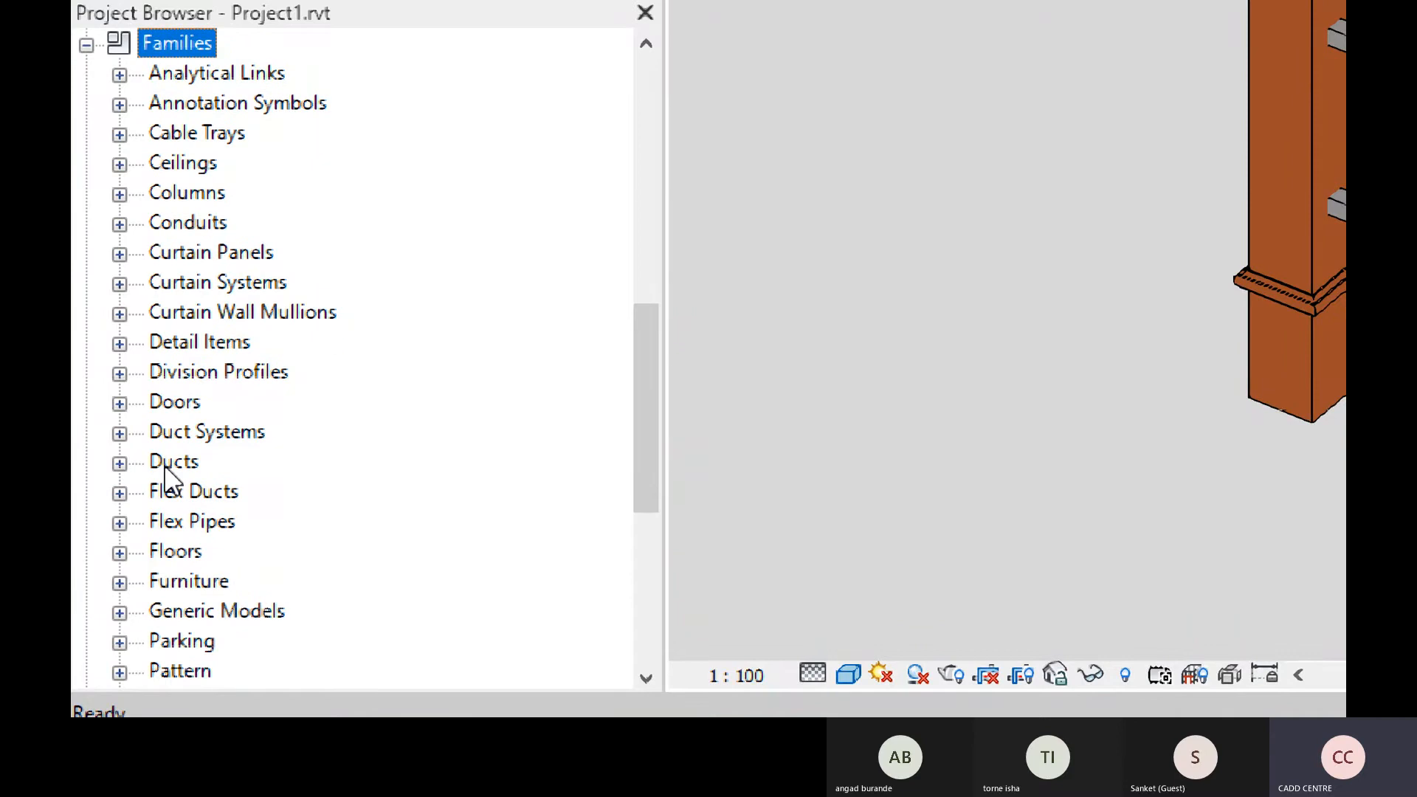
pyautogui.scroll(-2, 166, 478)
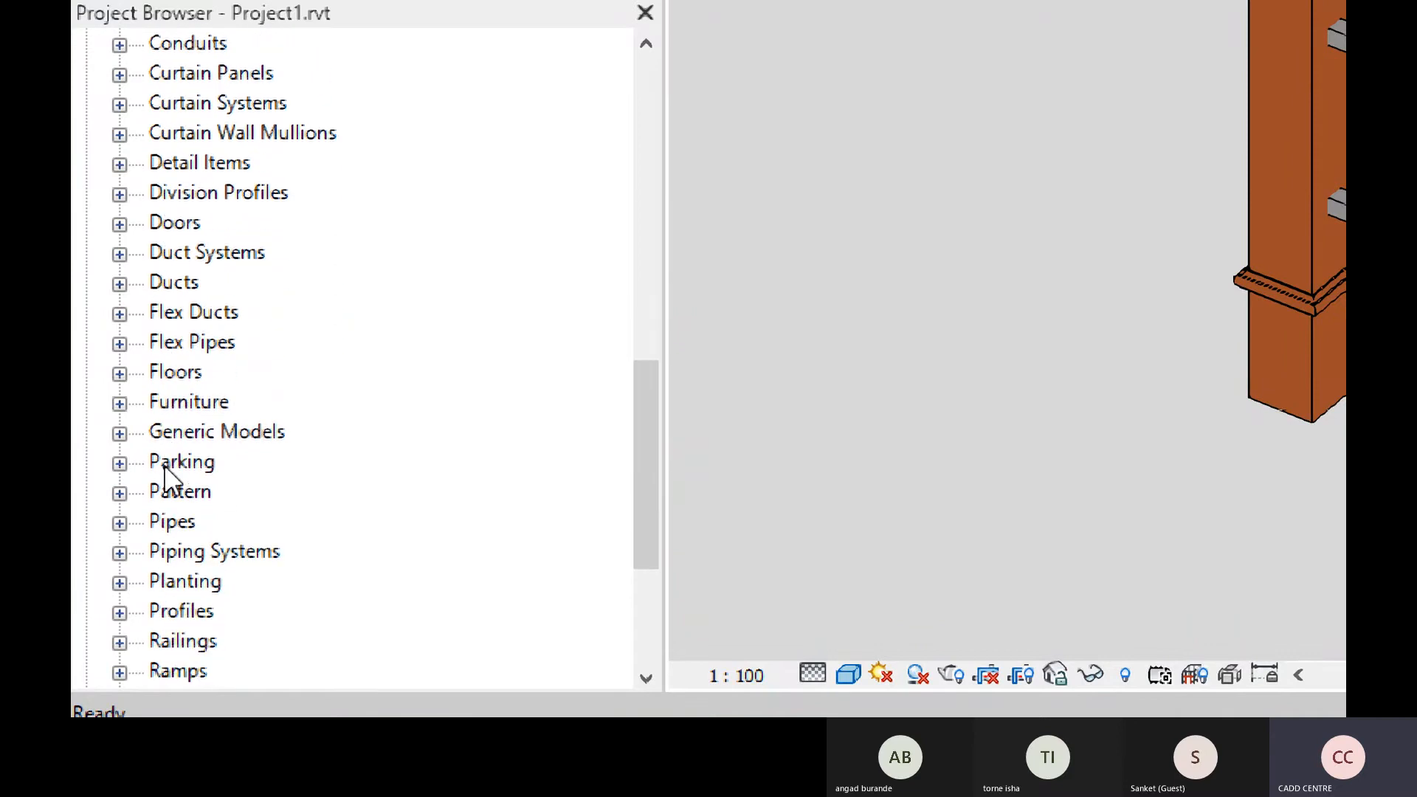
pyautogui.scroll(-5, 166, 473)
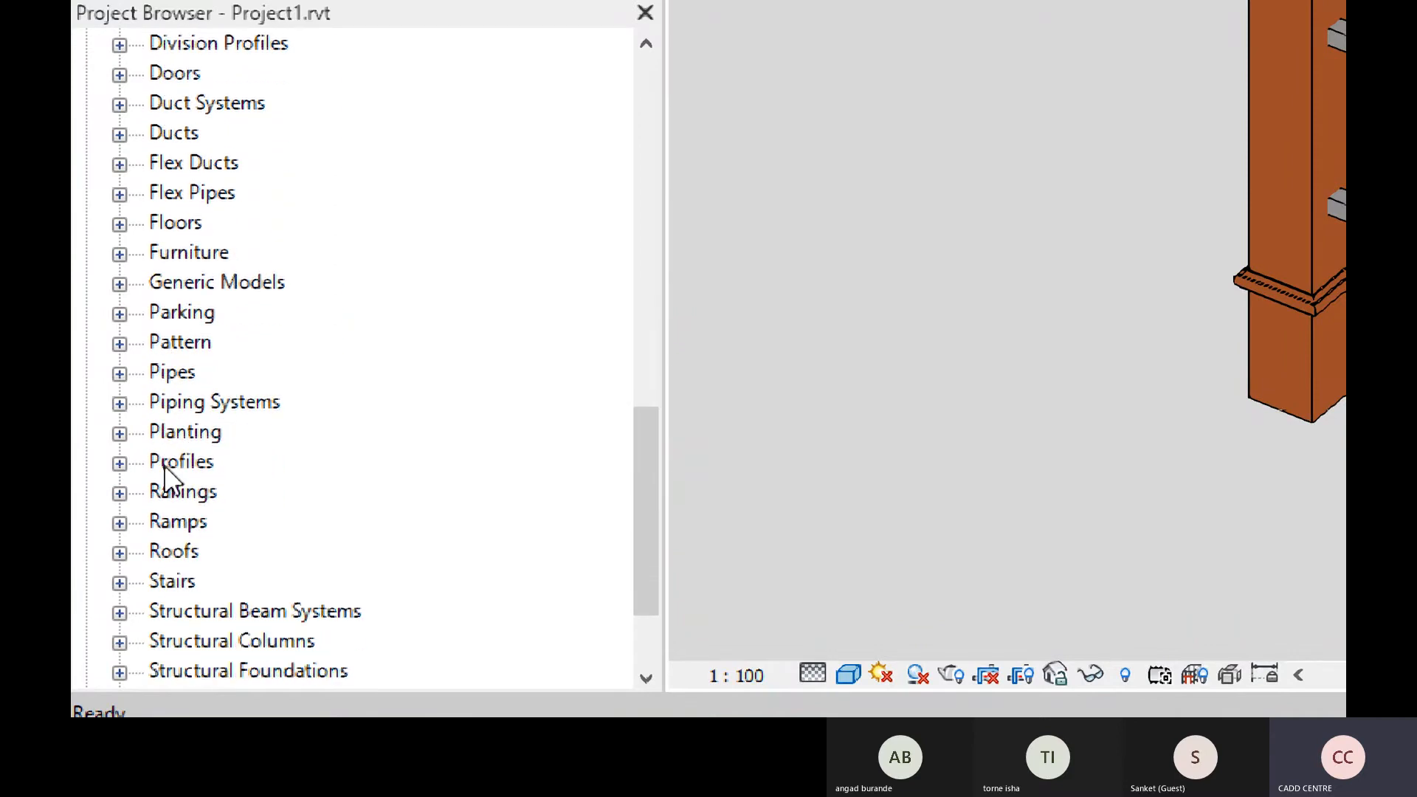
pyautogui.scroll(-1, 164, 472)
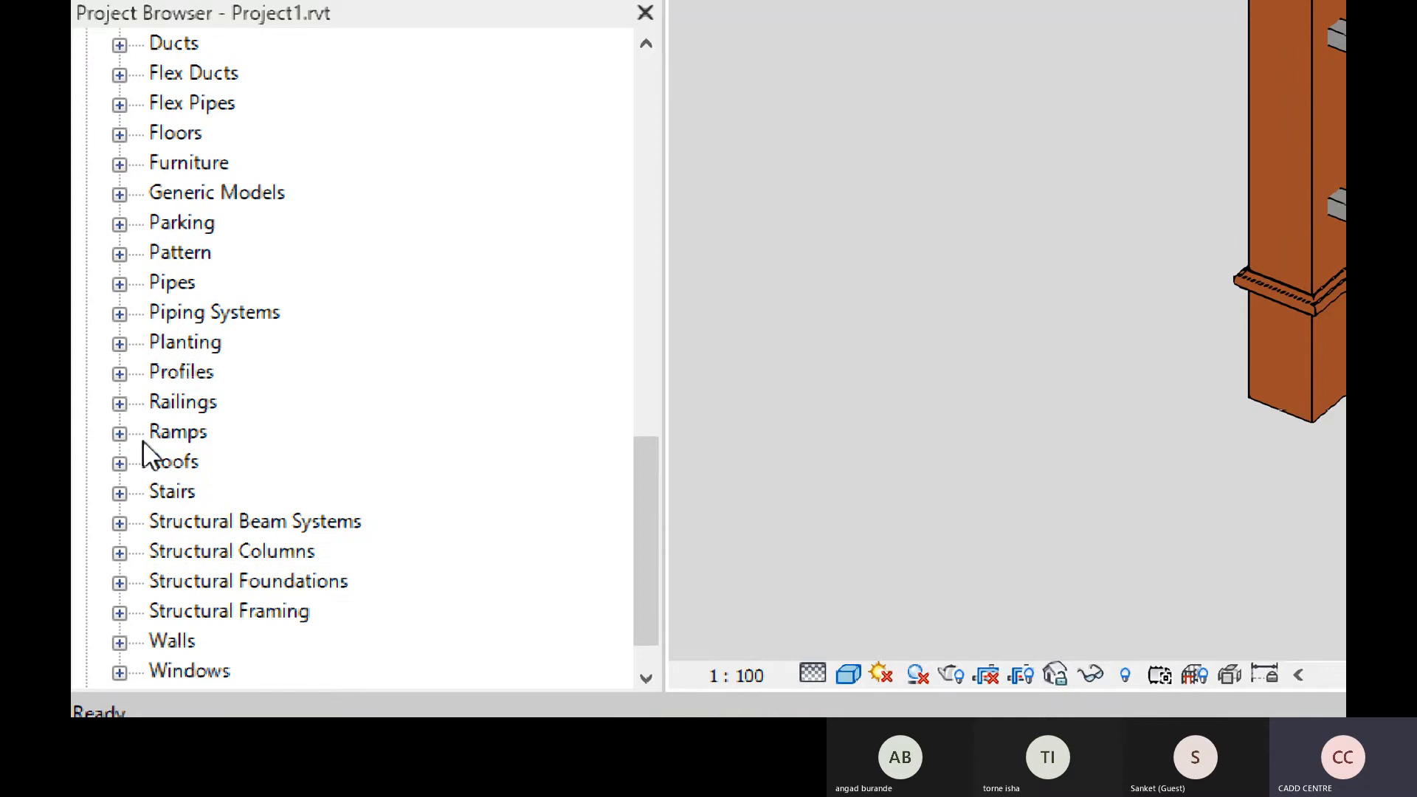
pyautogui.click(119, 402)
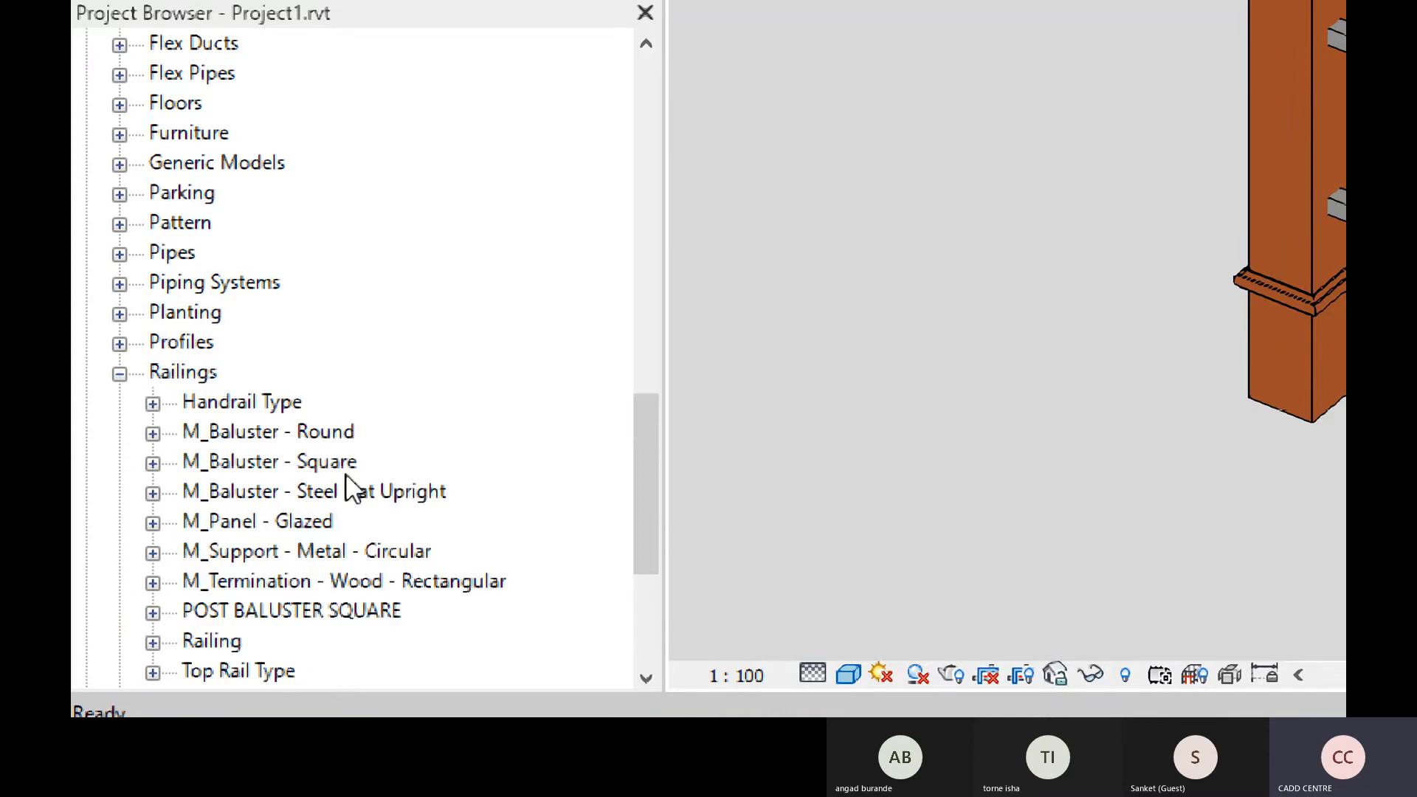
# Open the type properties of the POST BALUSTER SQUARE type from the project's railing families.
pyautogui.click(235, 613)
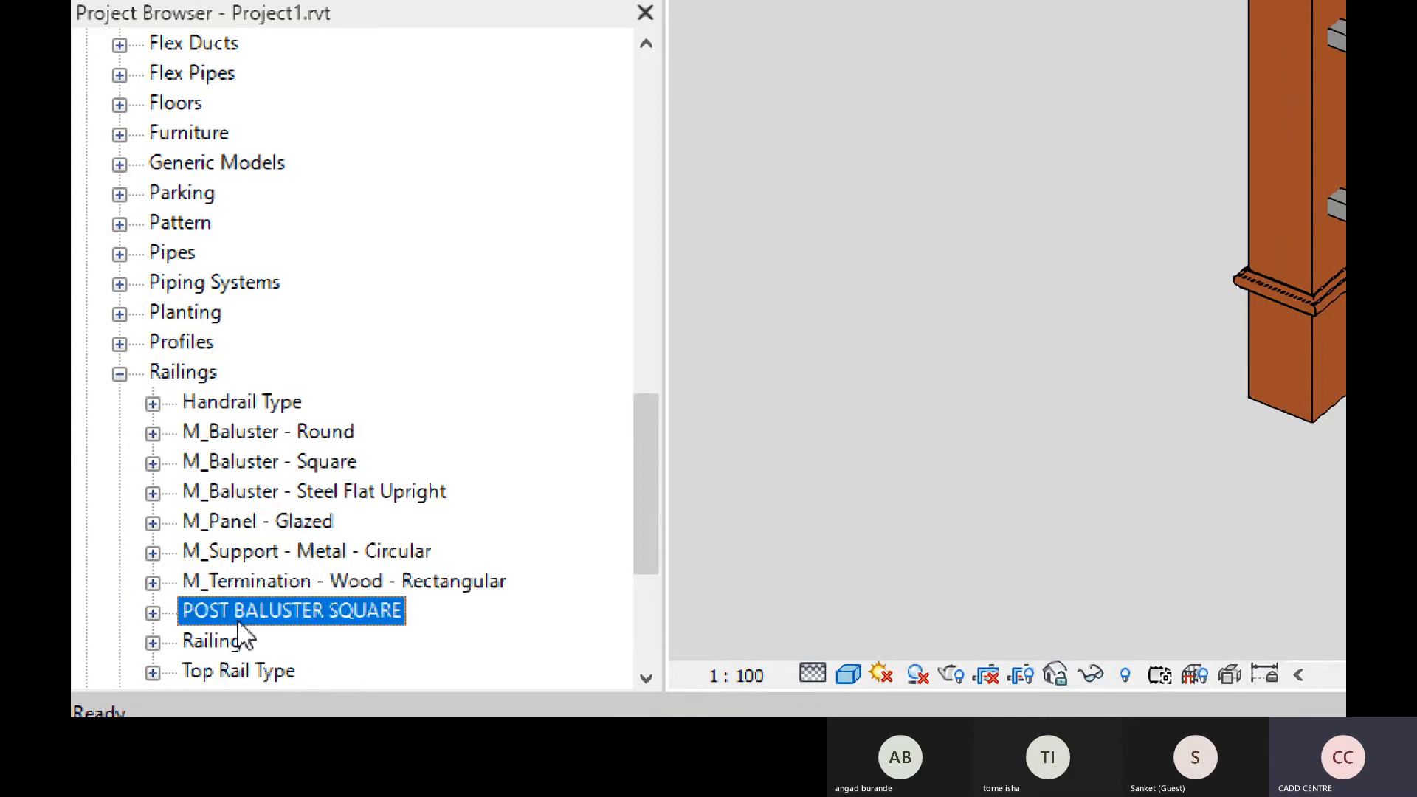
pyautogui.click(153, 613)
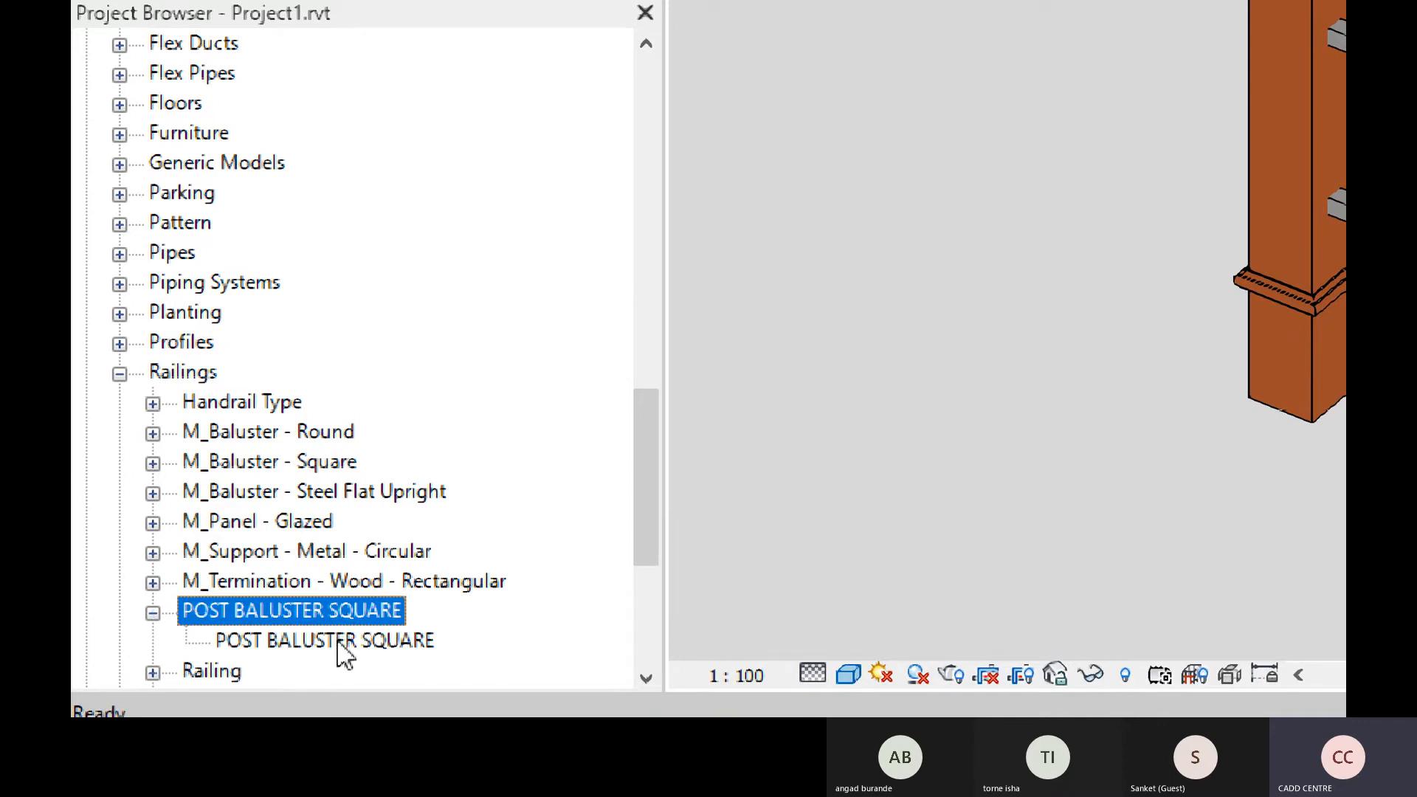
pyautogui.click(324, 641)
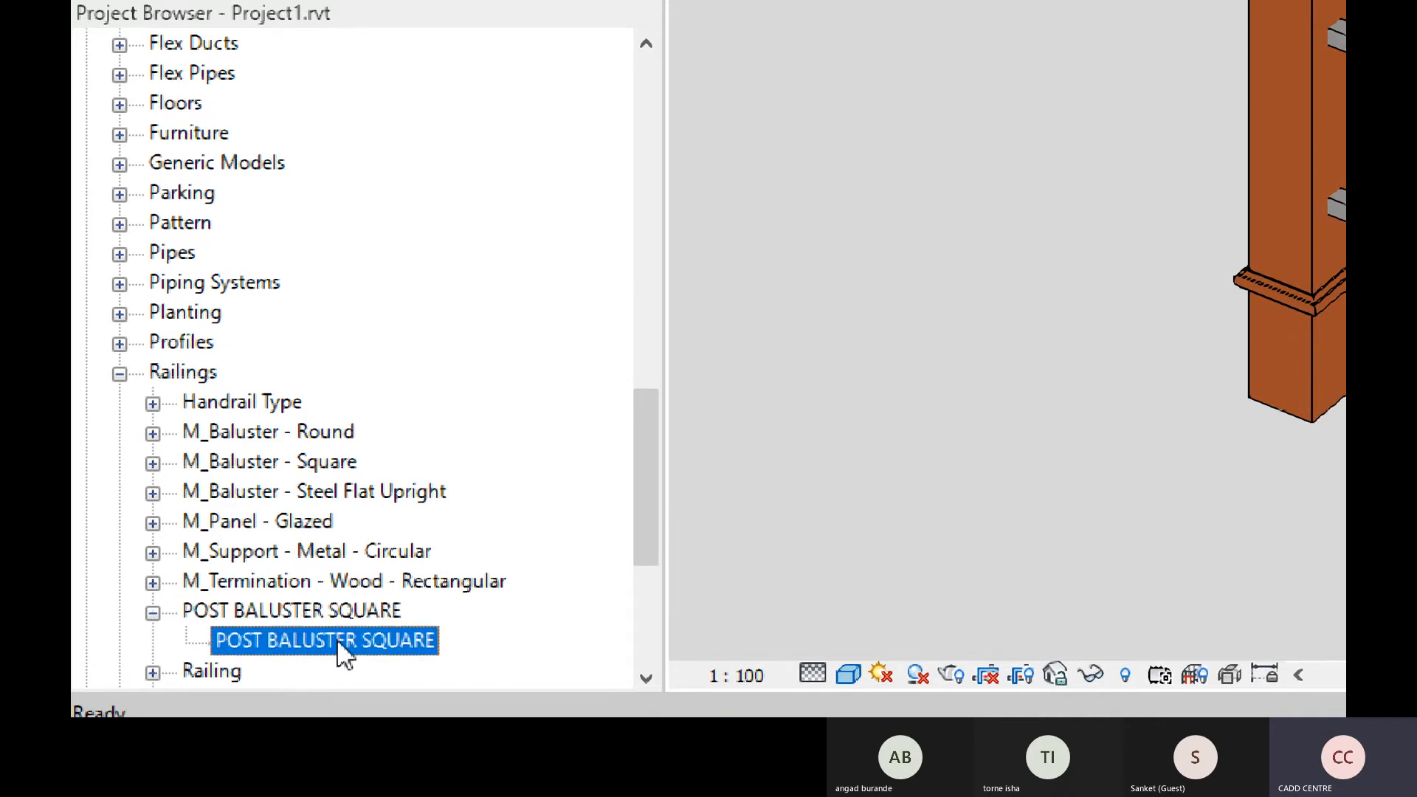
pyautogui.doubleClick(336, 639)
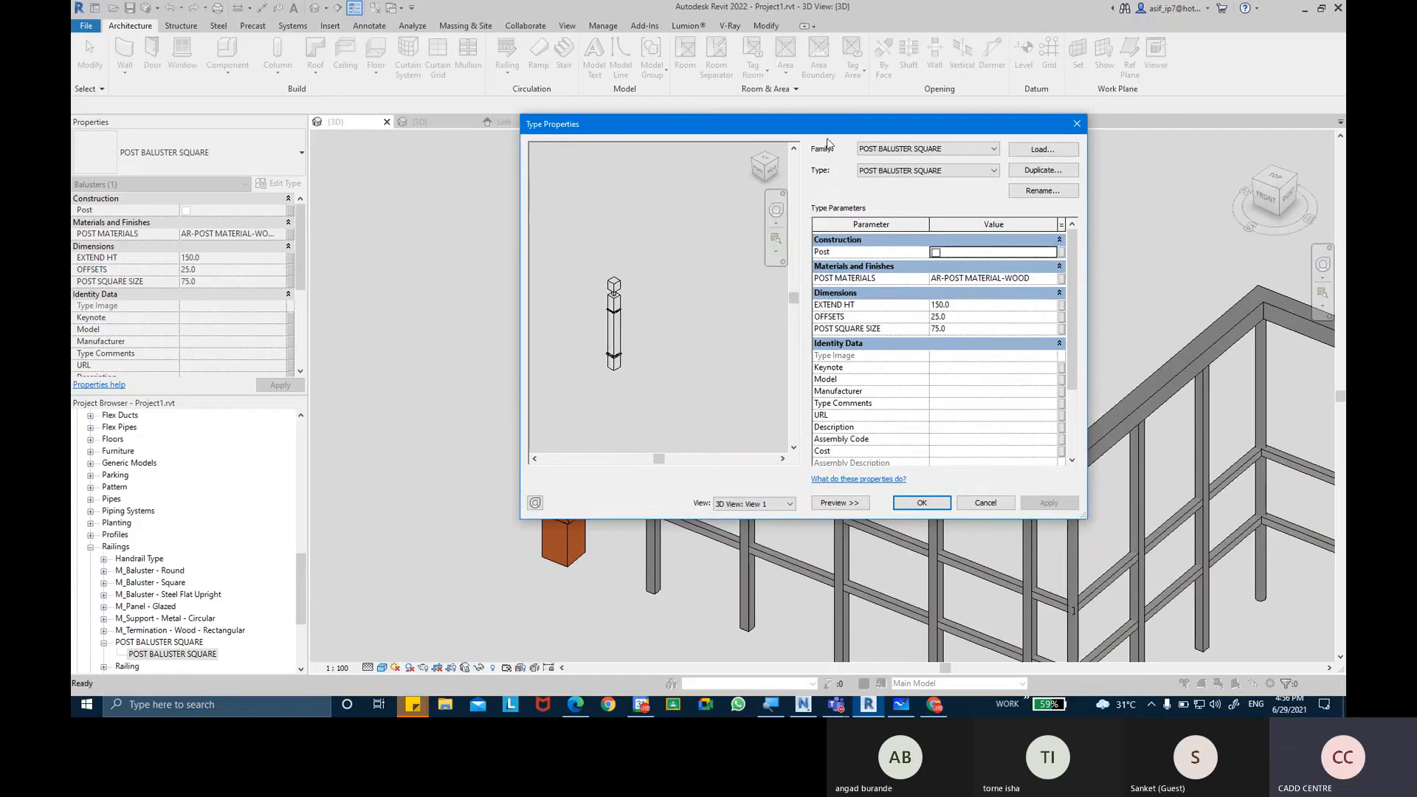
pyautogui.moveTo(827, 135); pyautogui.dragTo(723, 151)
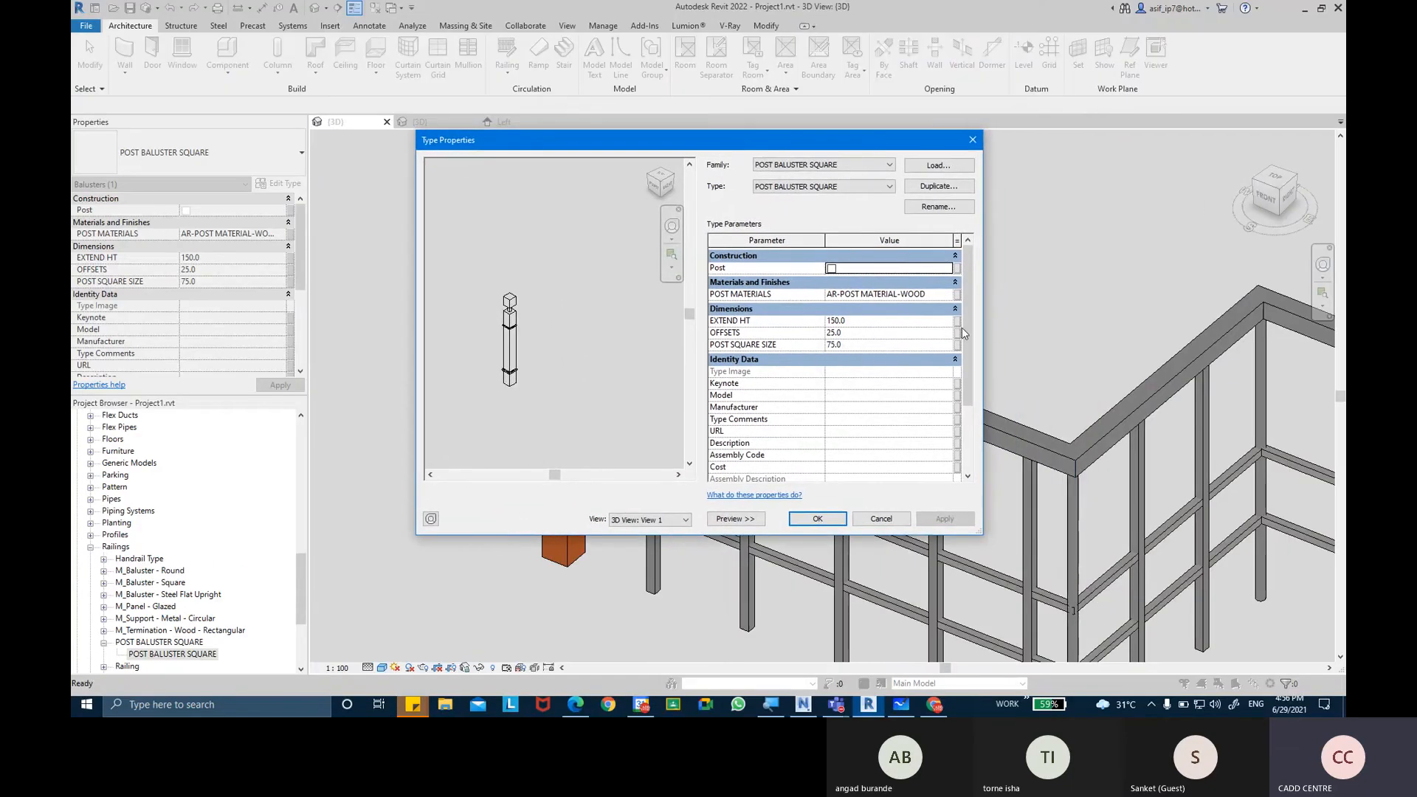
# Review the EXTEND HT, OFFSETS and POST SQUARE SIZE parameters of the post type, then close its type properties.
pyautogui.moveTo(963, 328)
pyautogui.mouseDown()
pyautogui.moveTo(963, 410)
pyautogui.moveTo(963, 345)
pyautogui.mouseUp()
pyautogui.click(856, 321)
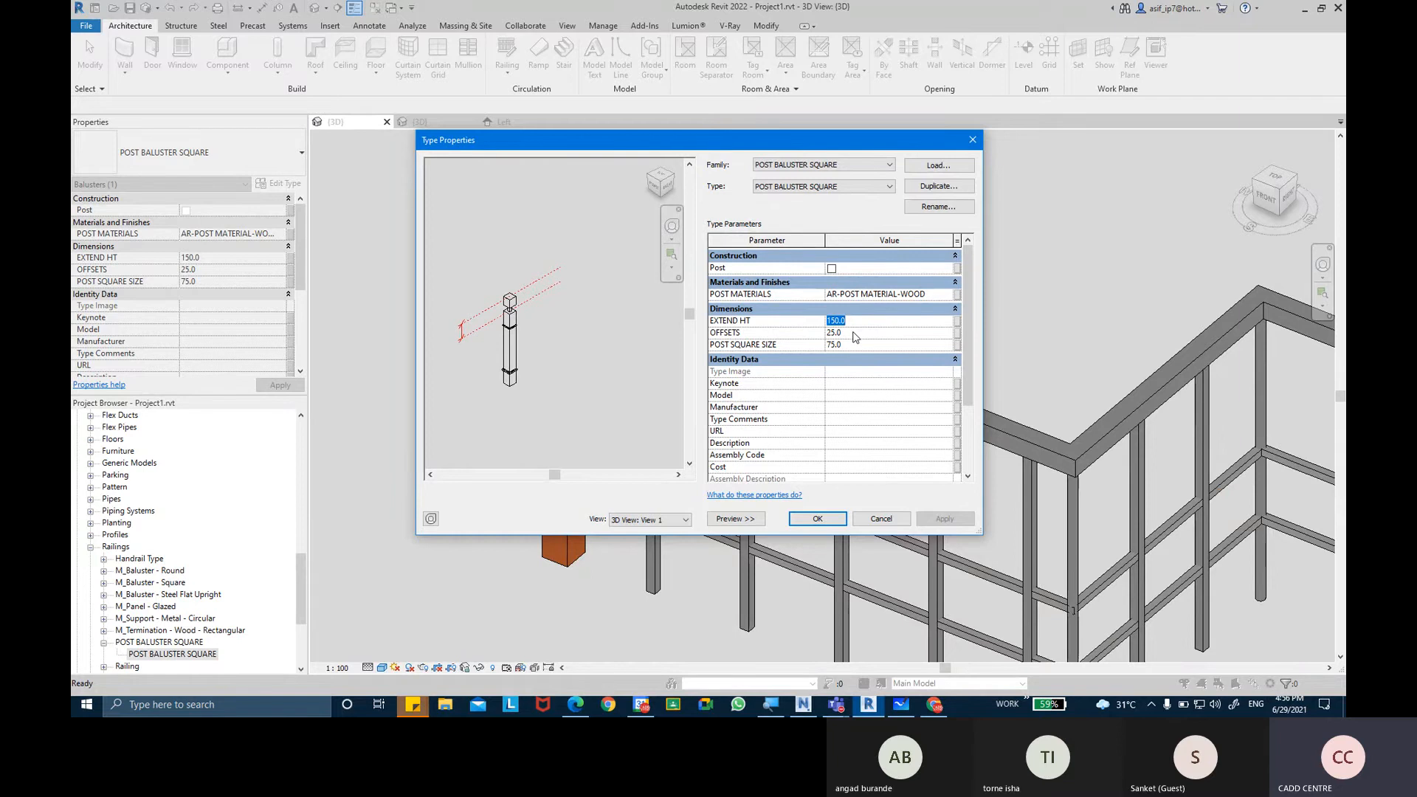
pyautogui.click(854, 333)
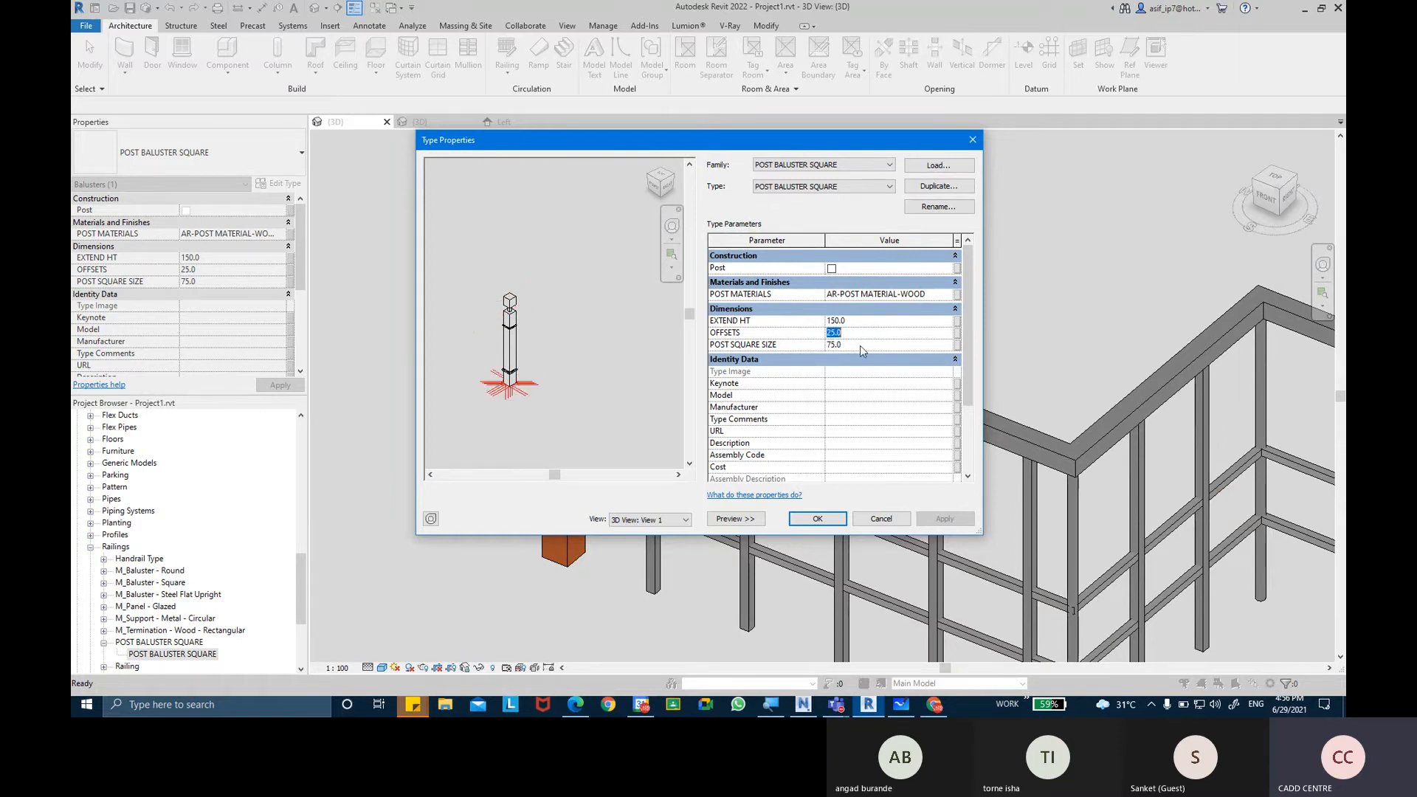
pyautogui.click(861, 345)
pyautogui.click(861, 332)
pyautogui.scroll(-2, 963, 353)
pyautogui.click(845, 519)
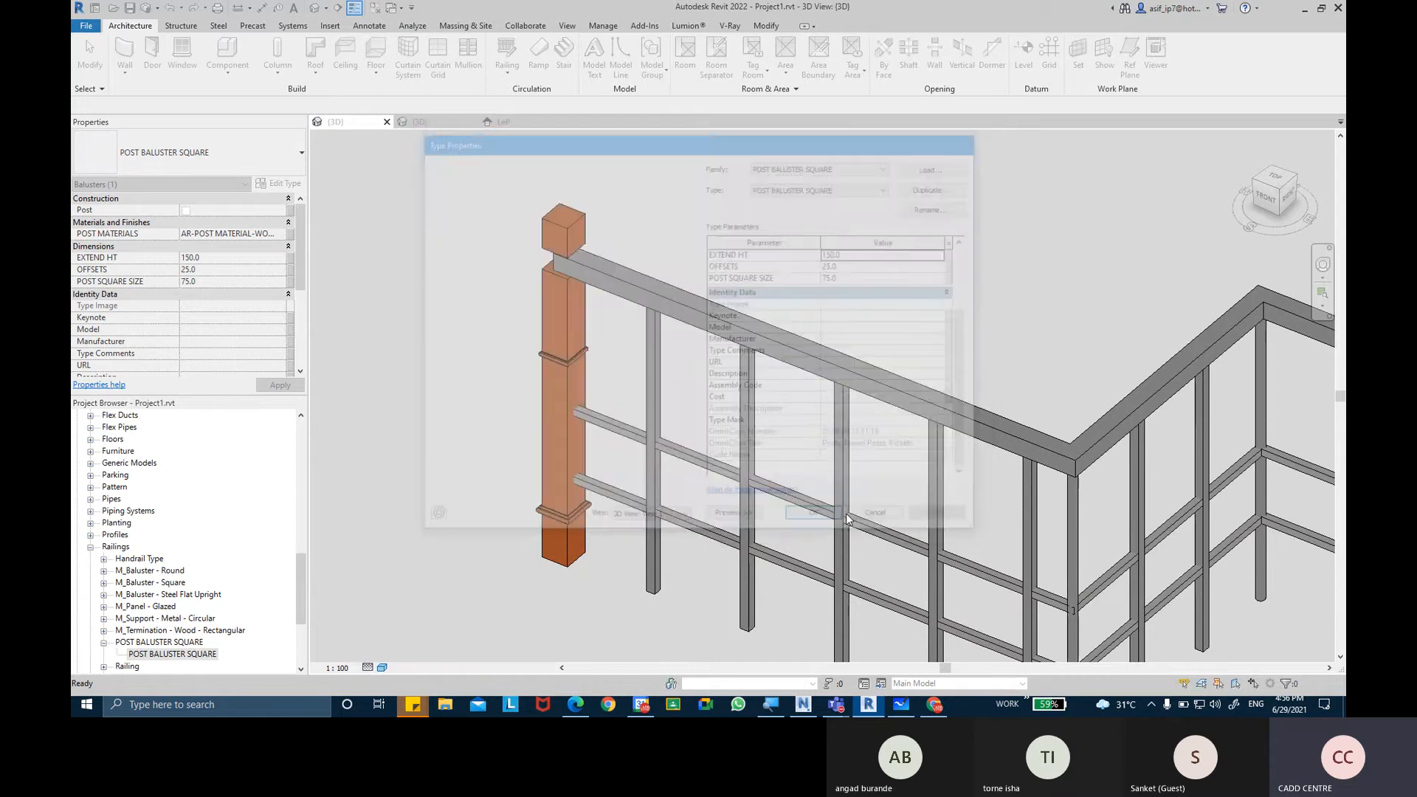
# Inspect the Baluster Height dimension in the family's Left elevation and view that parameter's properties without changing them.
pyautogui.click(442, 126)
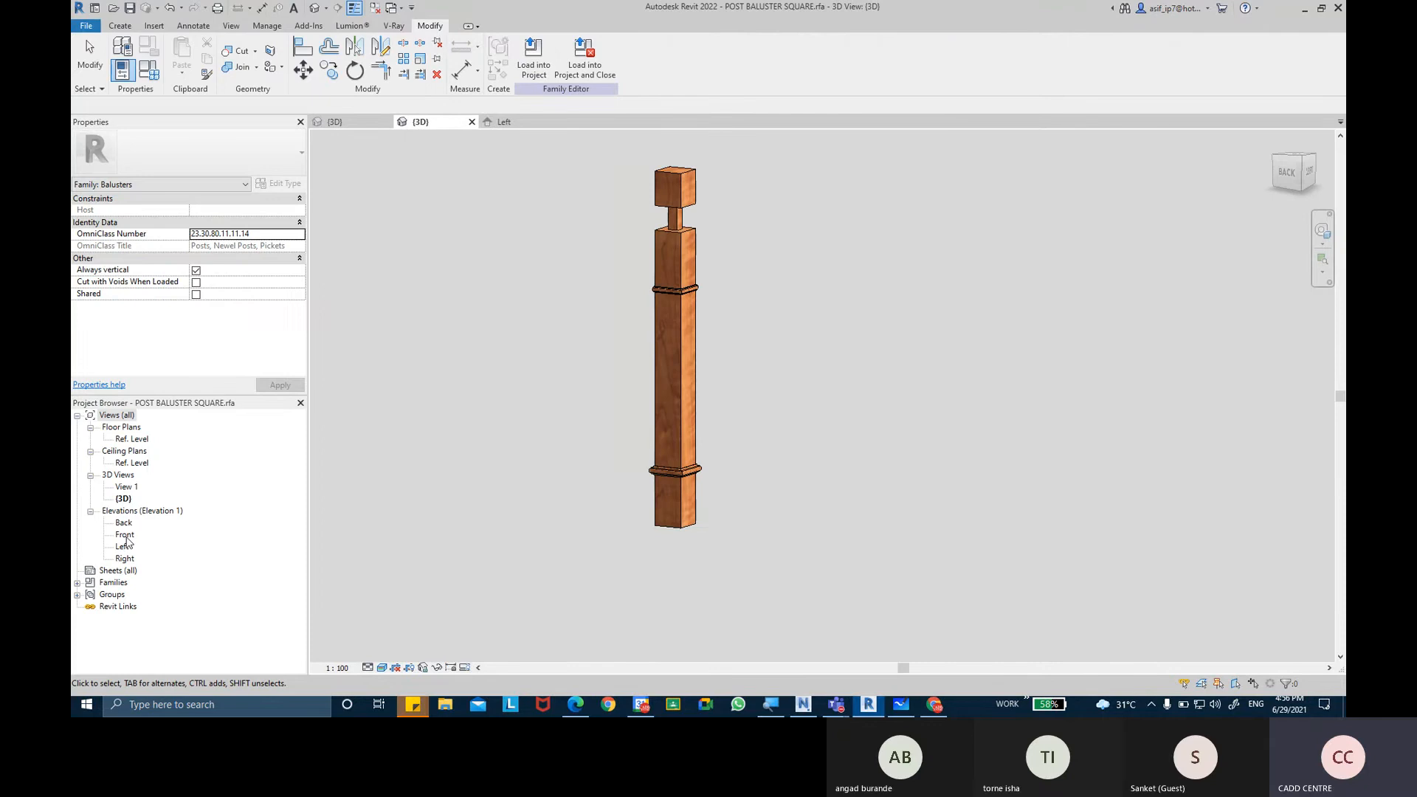
pyautogui.doubleClick(124, 546)
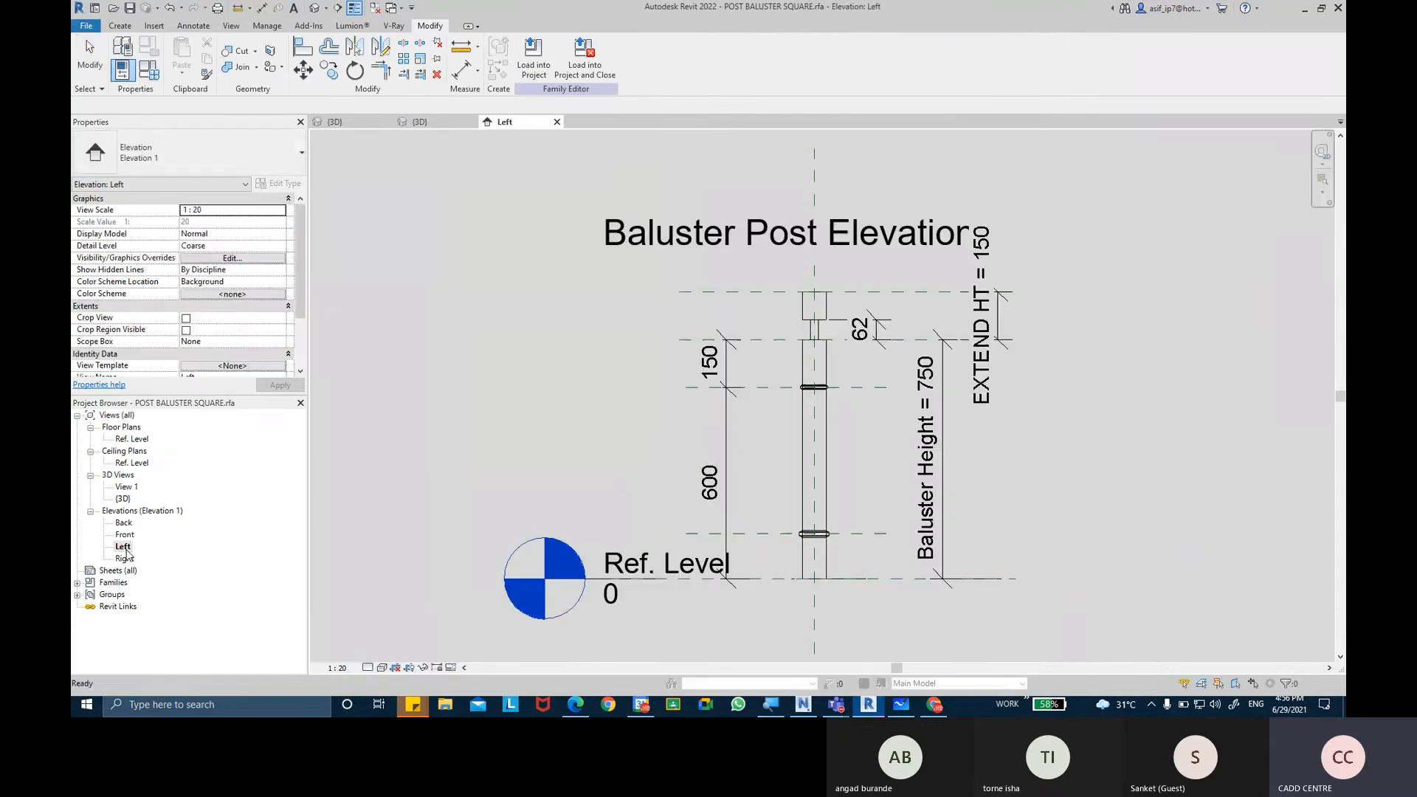
pyautogui.click(945, 474)
pyautogui.moveTo(959, 421); pyautogui.dragTo(933, 415, button='middle')
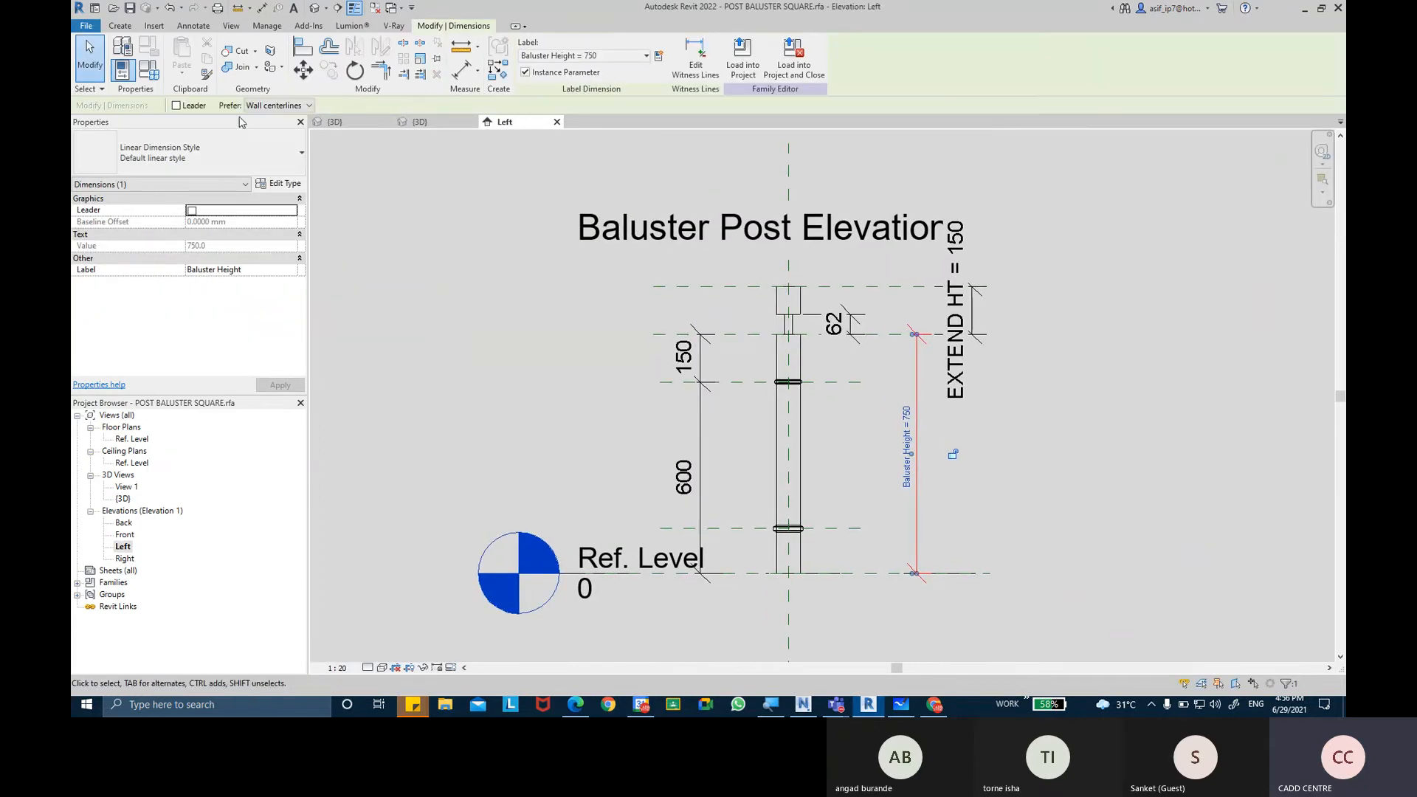
pyautogui.click(150, 71)
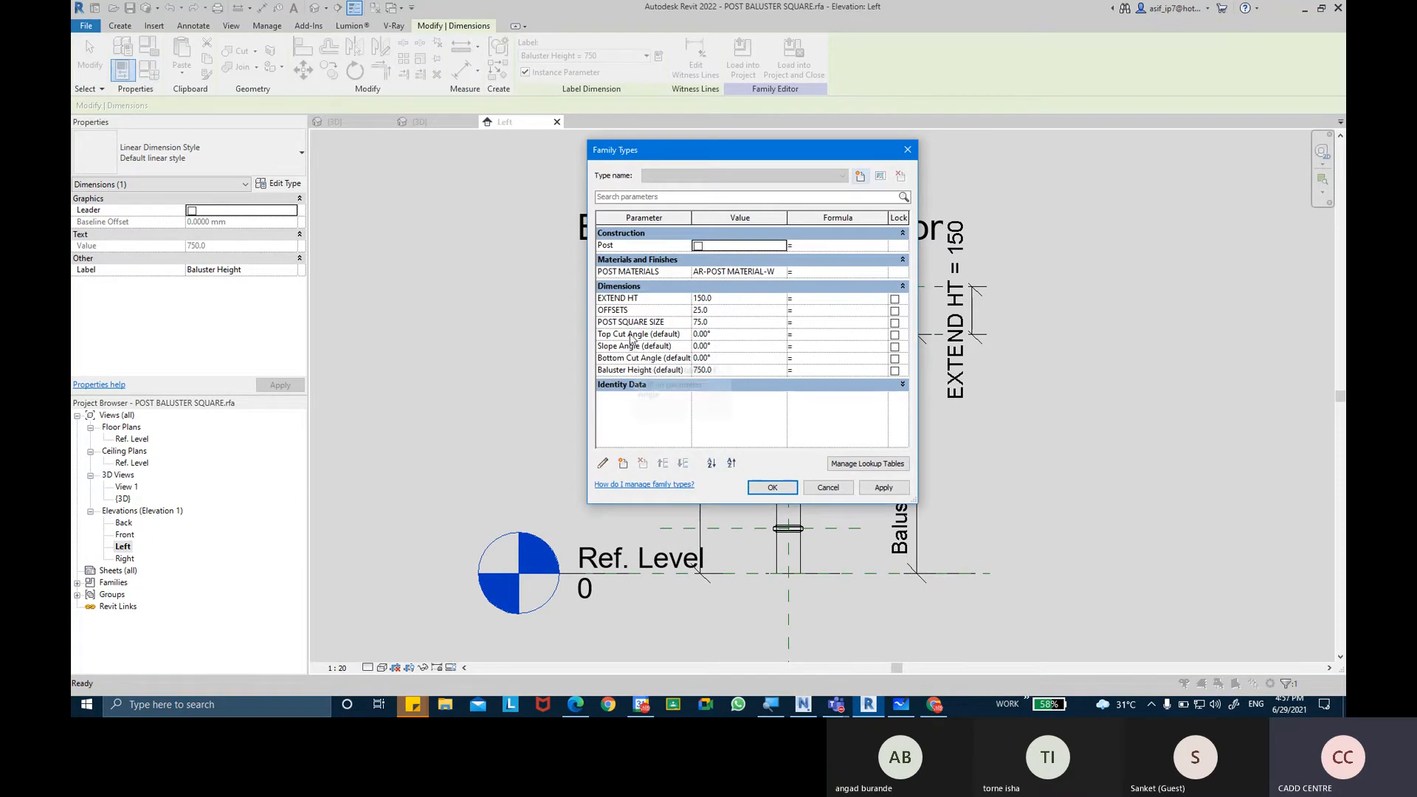
pyautogui.click(633, 370)
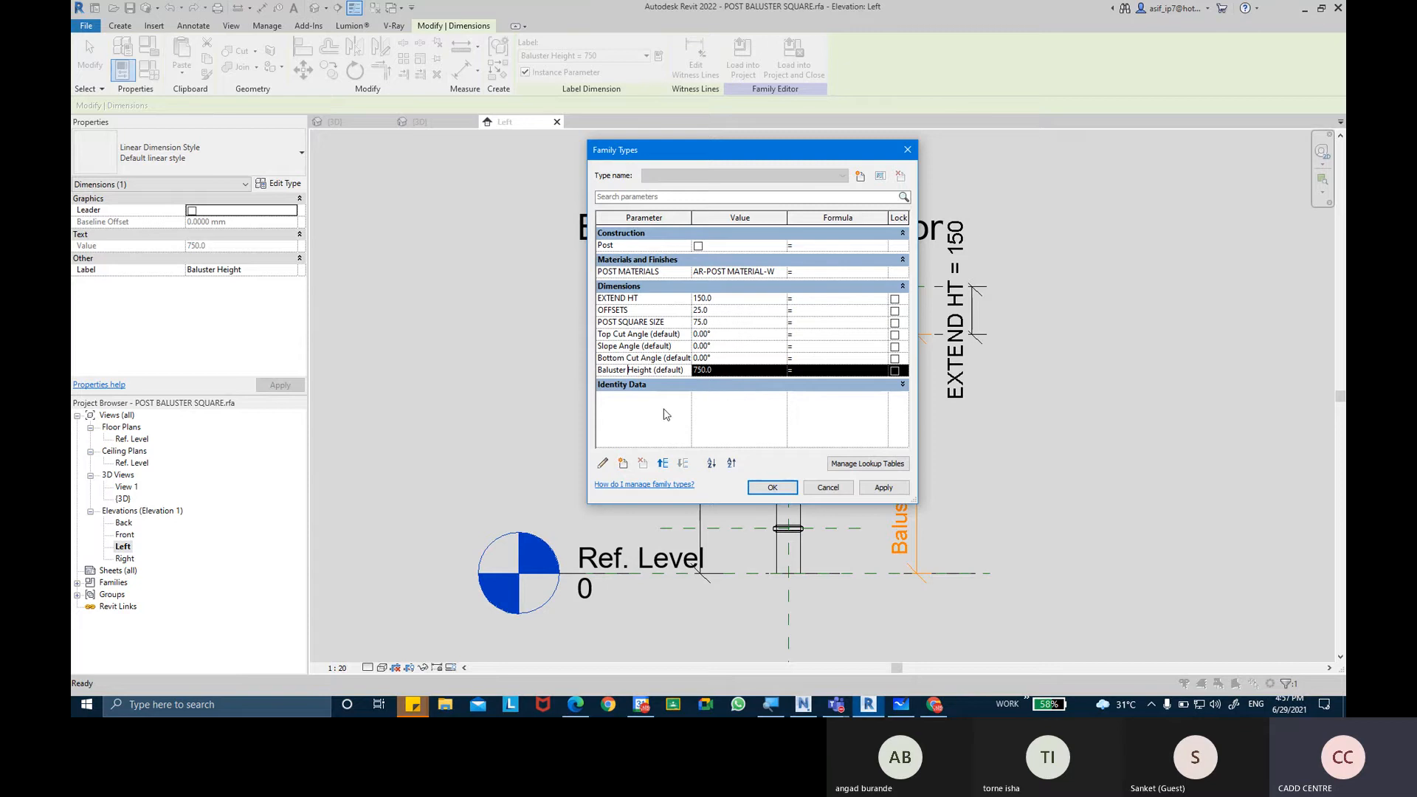
pyautogui.click(602, 463)
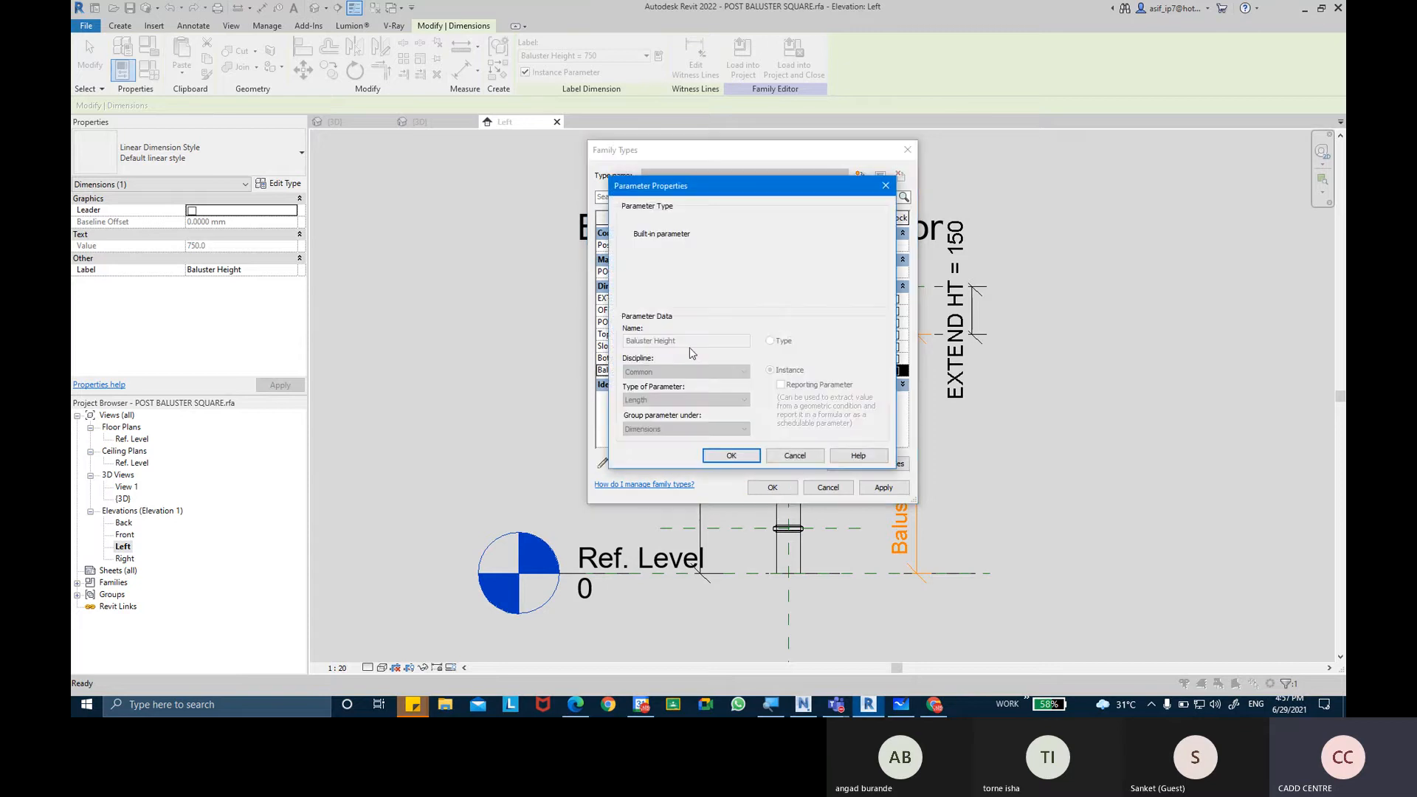
pyautogui.click(794, 455)
# Set the family's default Baluster Height to 900 mm and apply it to the post elevation.
pyautogui.click(744, 371)
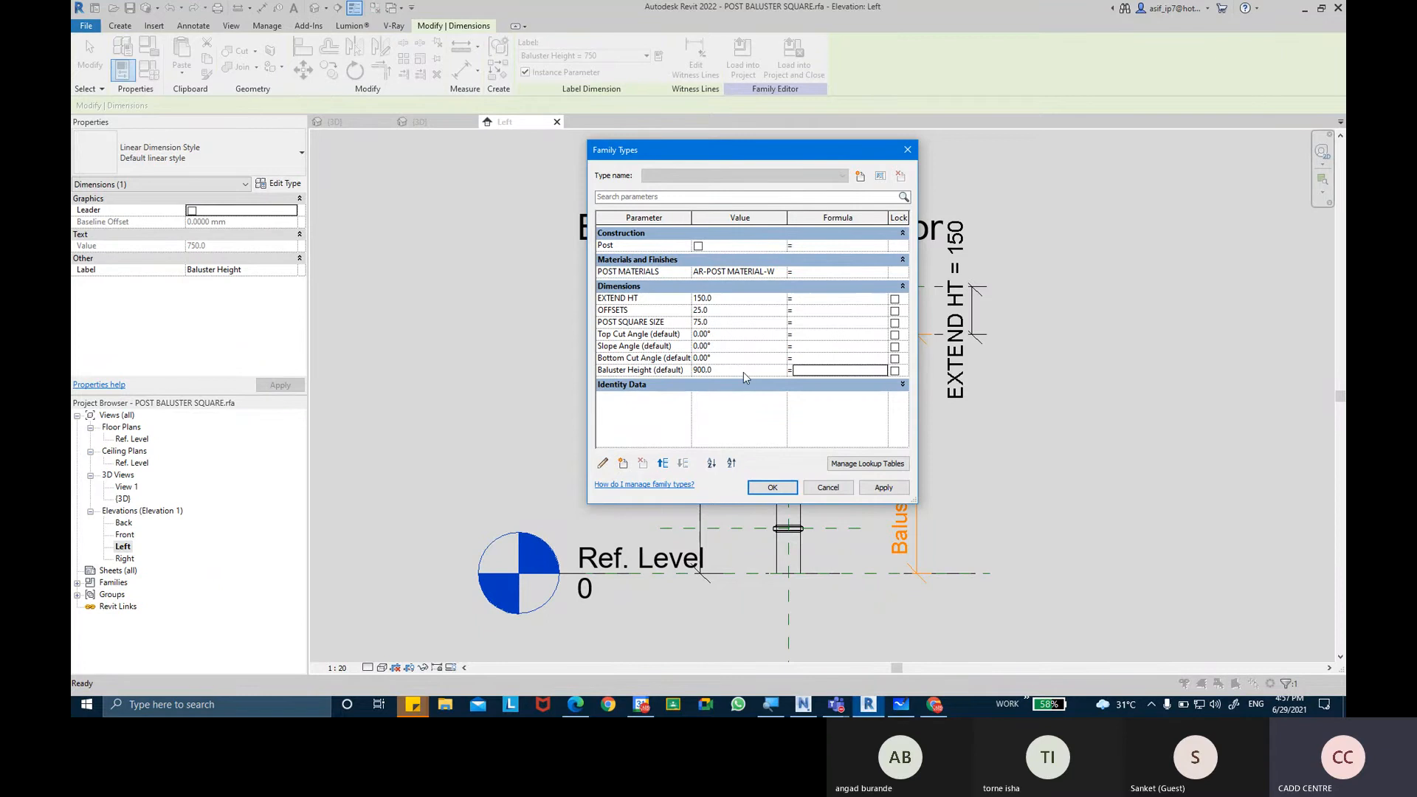
pyautogui.click(883, 487)
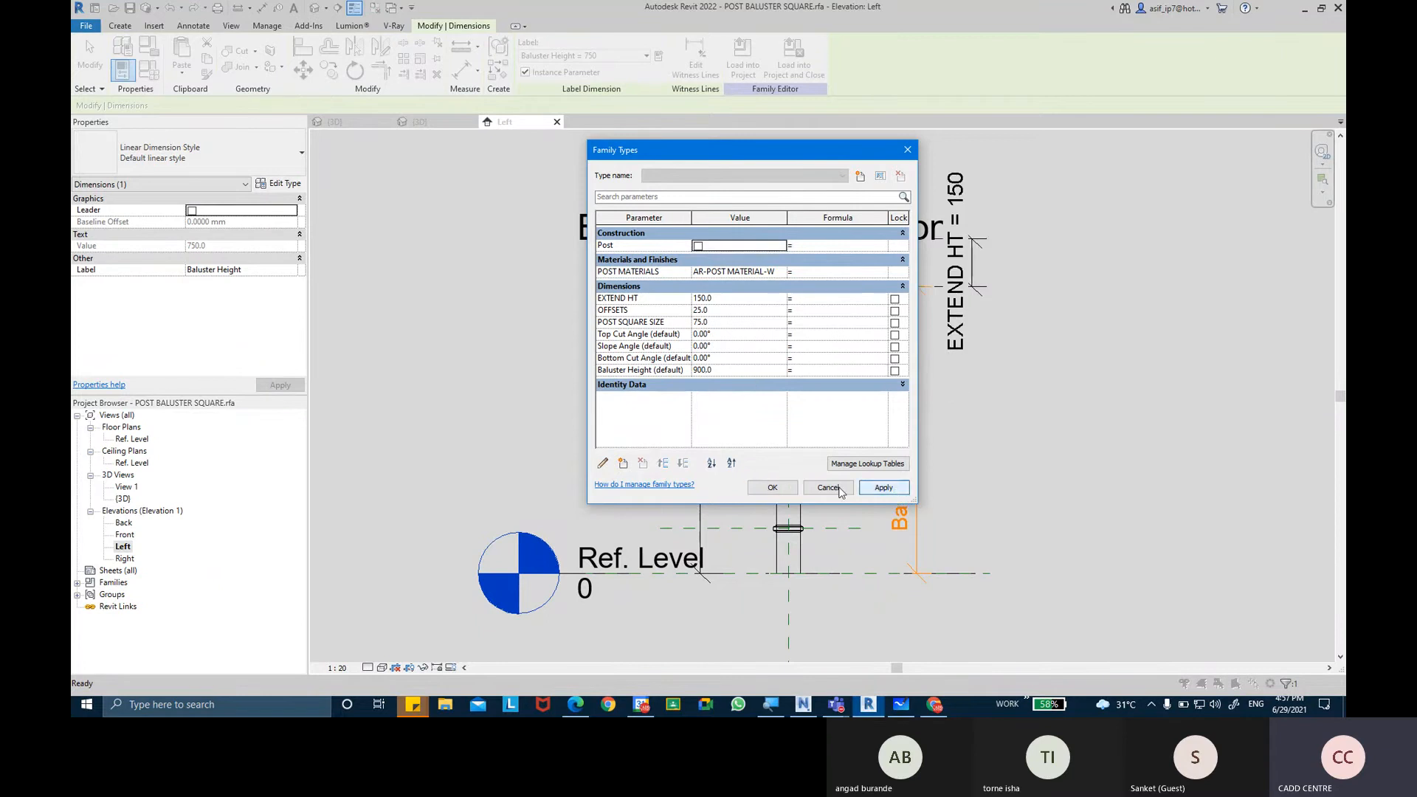
pyautogui.click(786, 488)
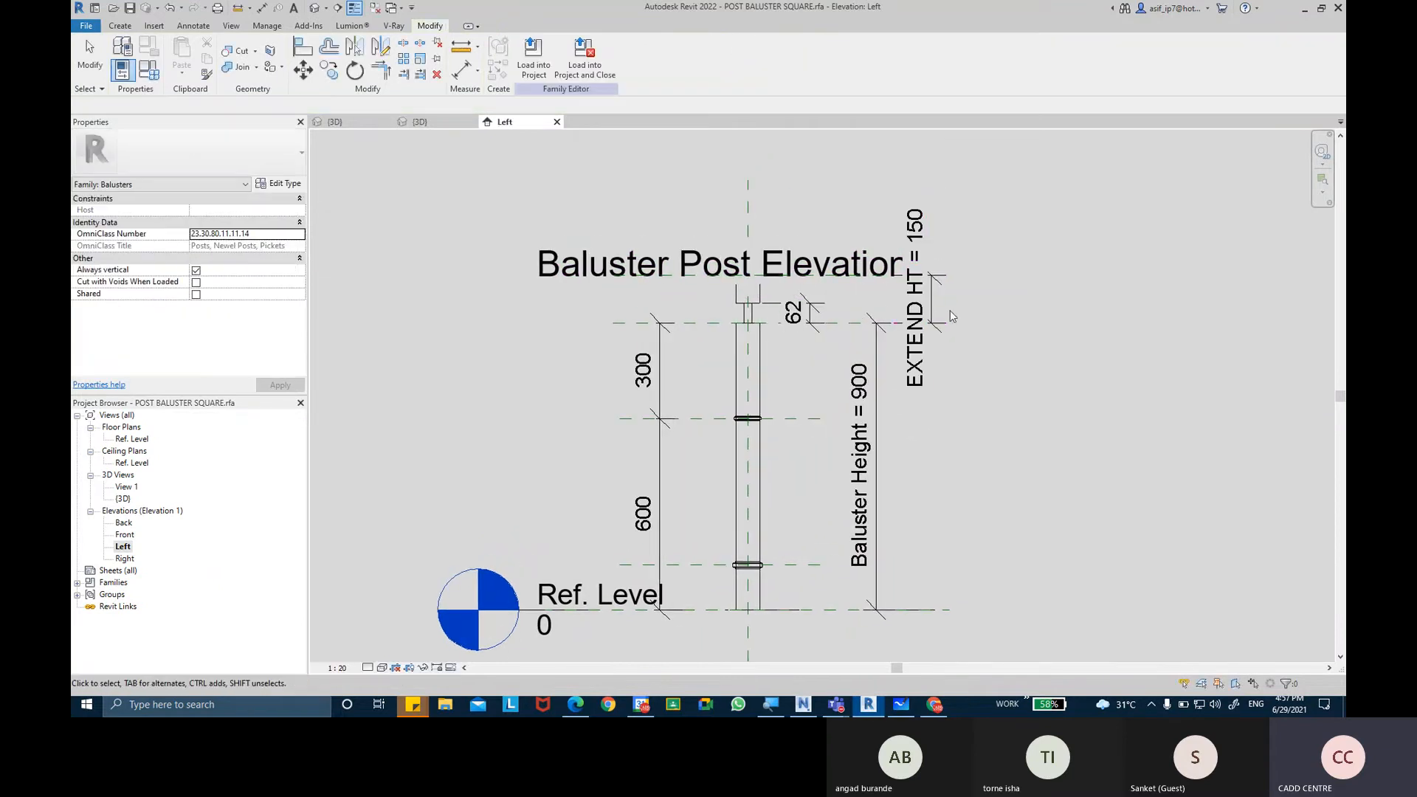
pyautogui.moveTo(970, 355); pyautogui.dragTo(980, 348, button='middle')
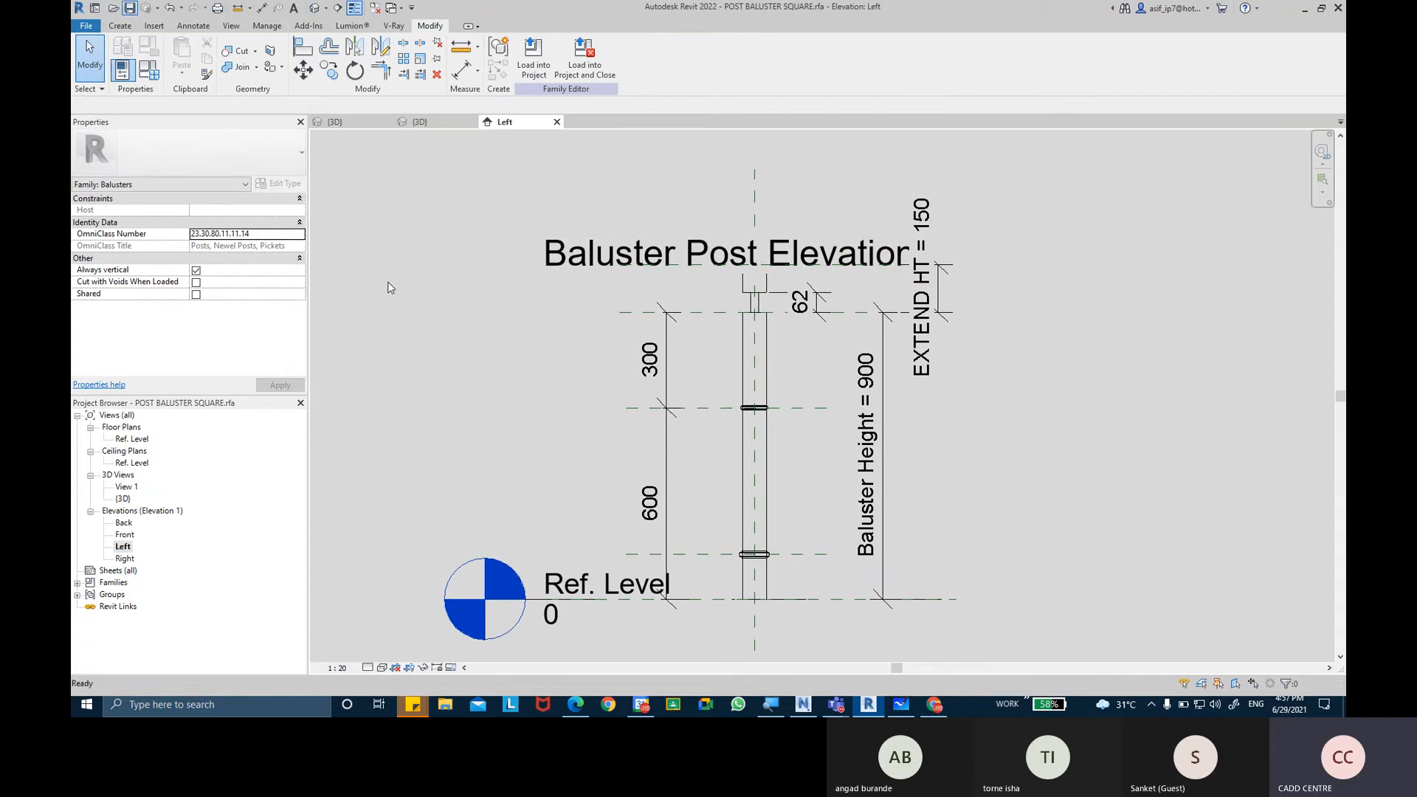
# Reload the edited POST BALUSTER SQUARE family into Project1 and inspect the railing's start post in 3D.
pyautogui.click(545, 68)
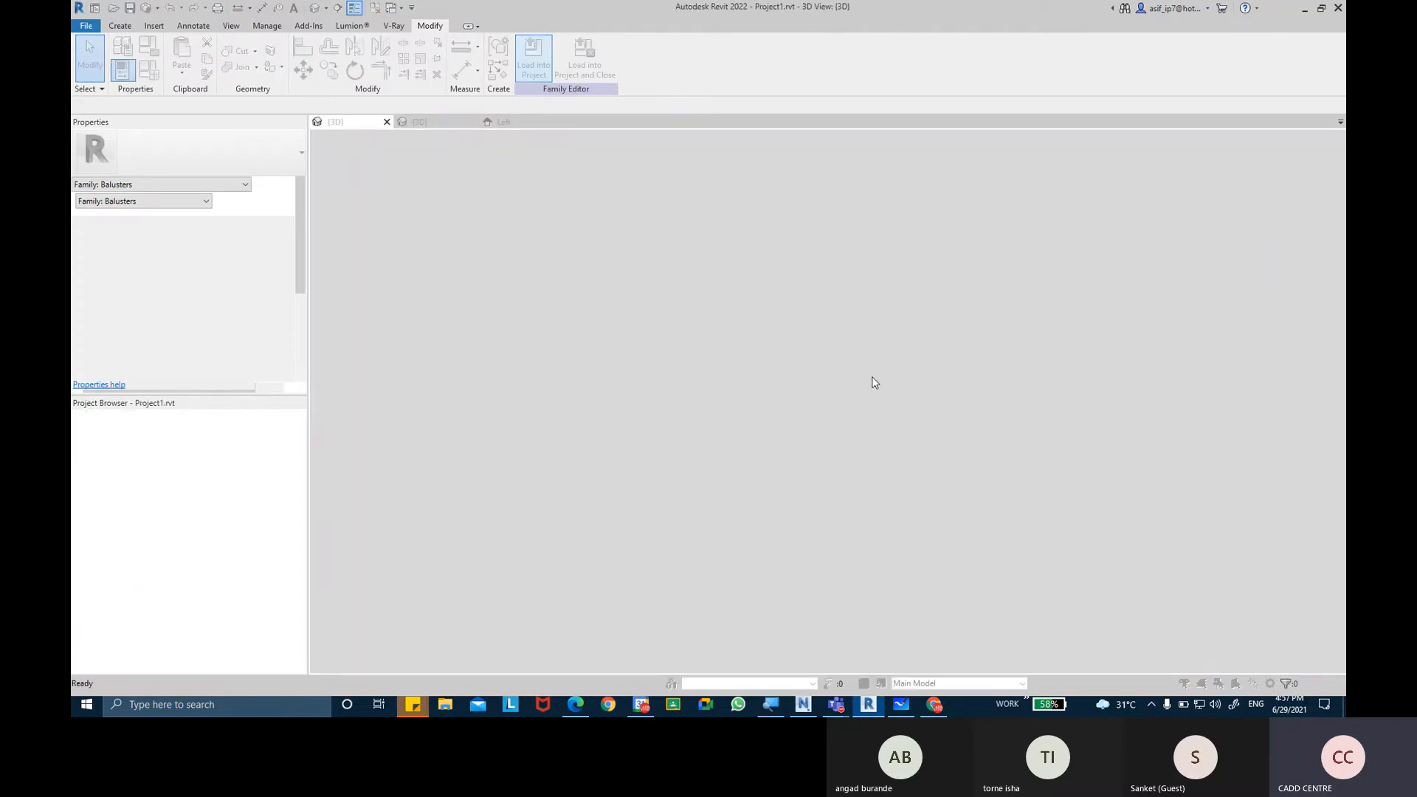
pyautogui.click(783, 360)
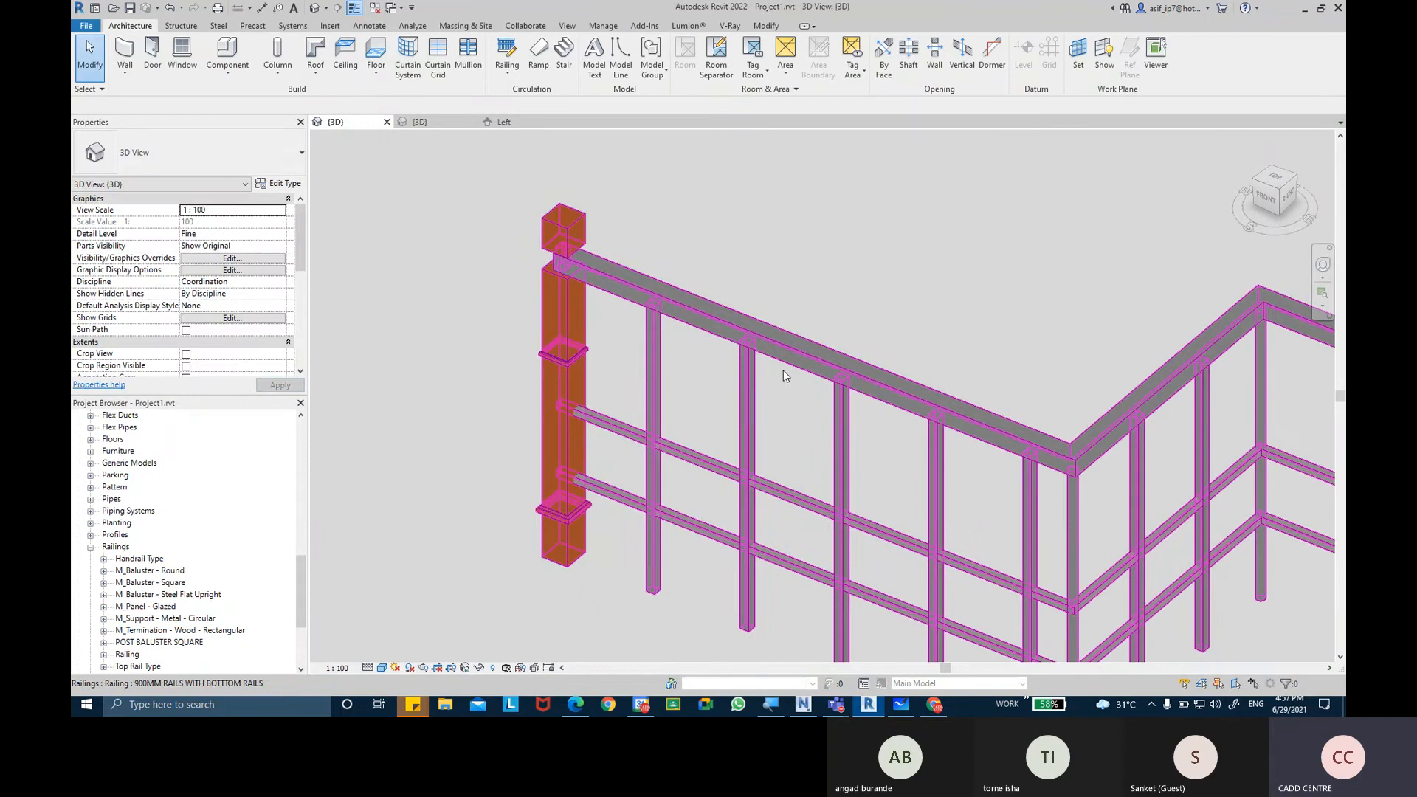
pyautogui.click(783, 351)
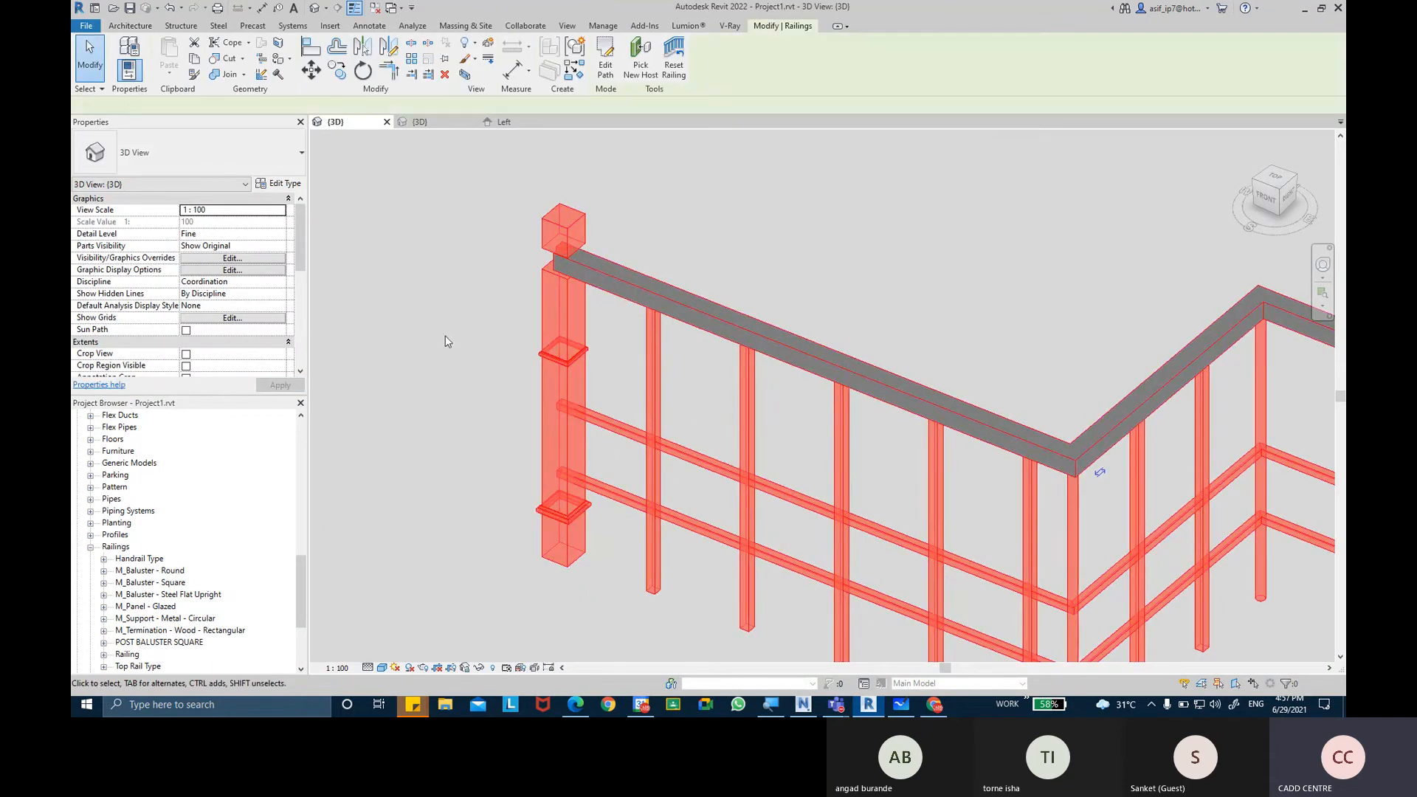
pyautogui.moveTo(580, 395); pyautogui.dragTo(552, 303, button='middle')
pyautogui.click(511, 406)
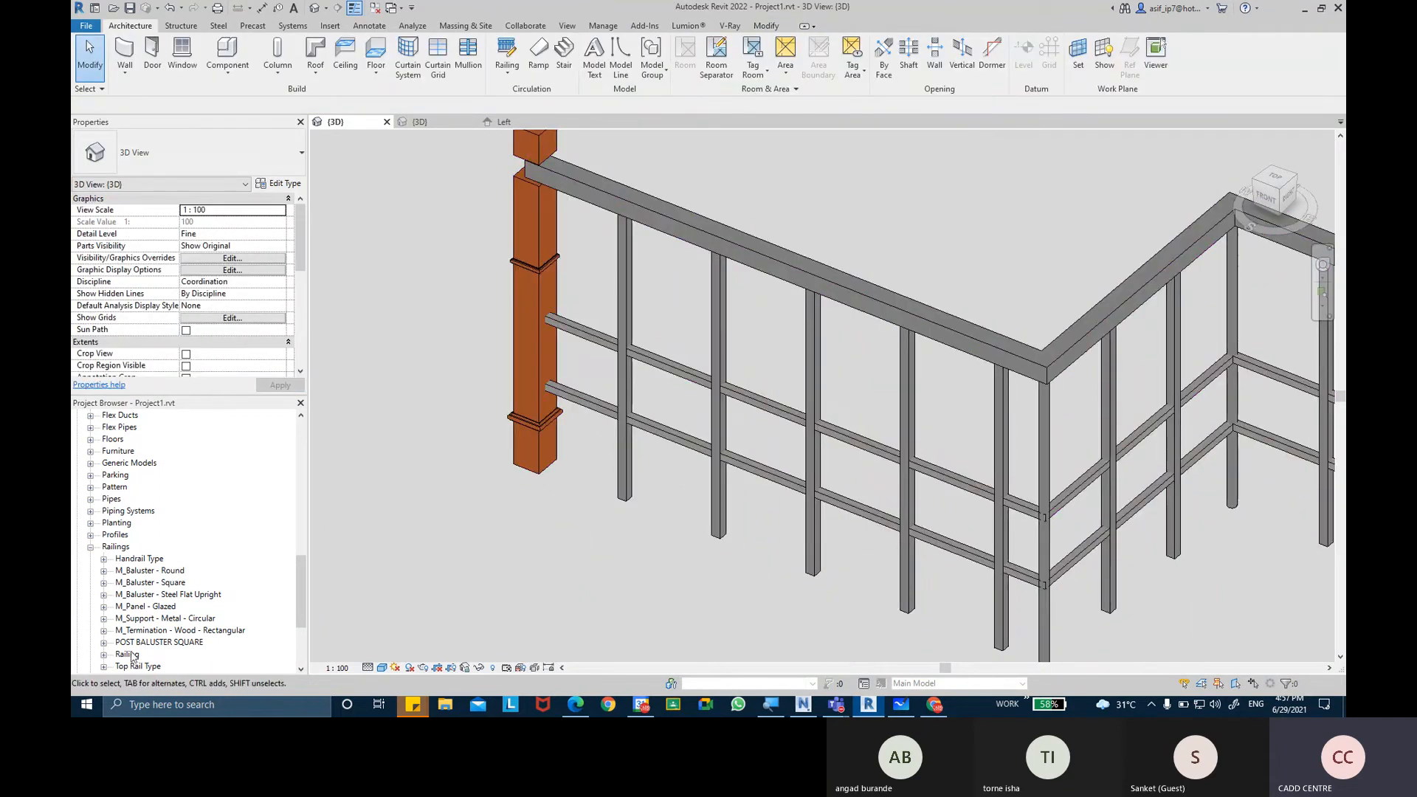
# Enable the Post option in the type properties of the project's POST BALUSTER SQUARE type.
pyautogui.click(104, 642)
pyautogui.click(140, 655)
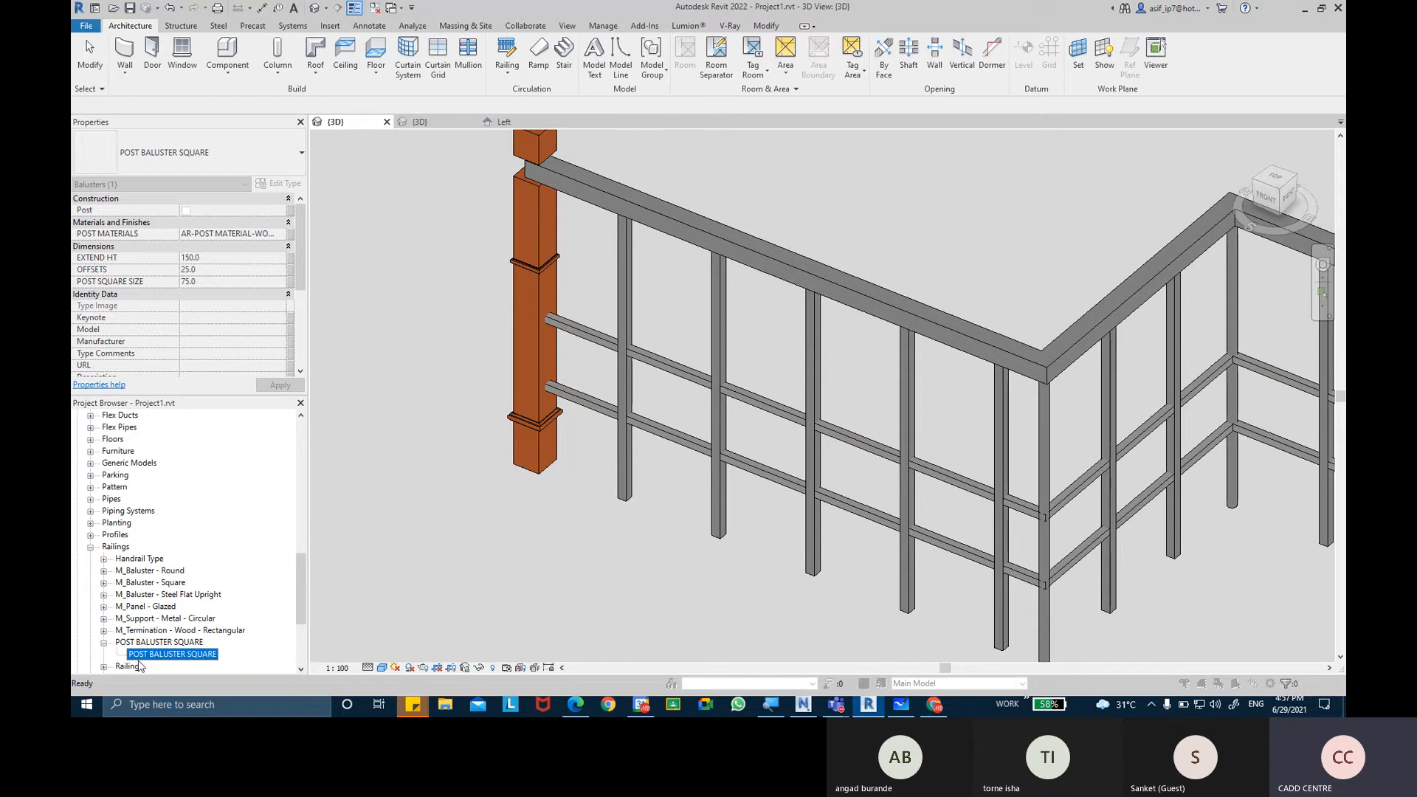
pyautogui.doubleClick(139, 656)
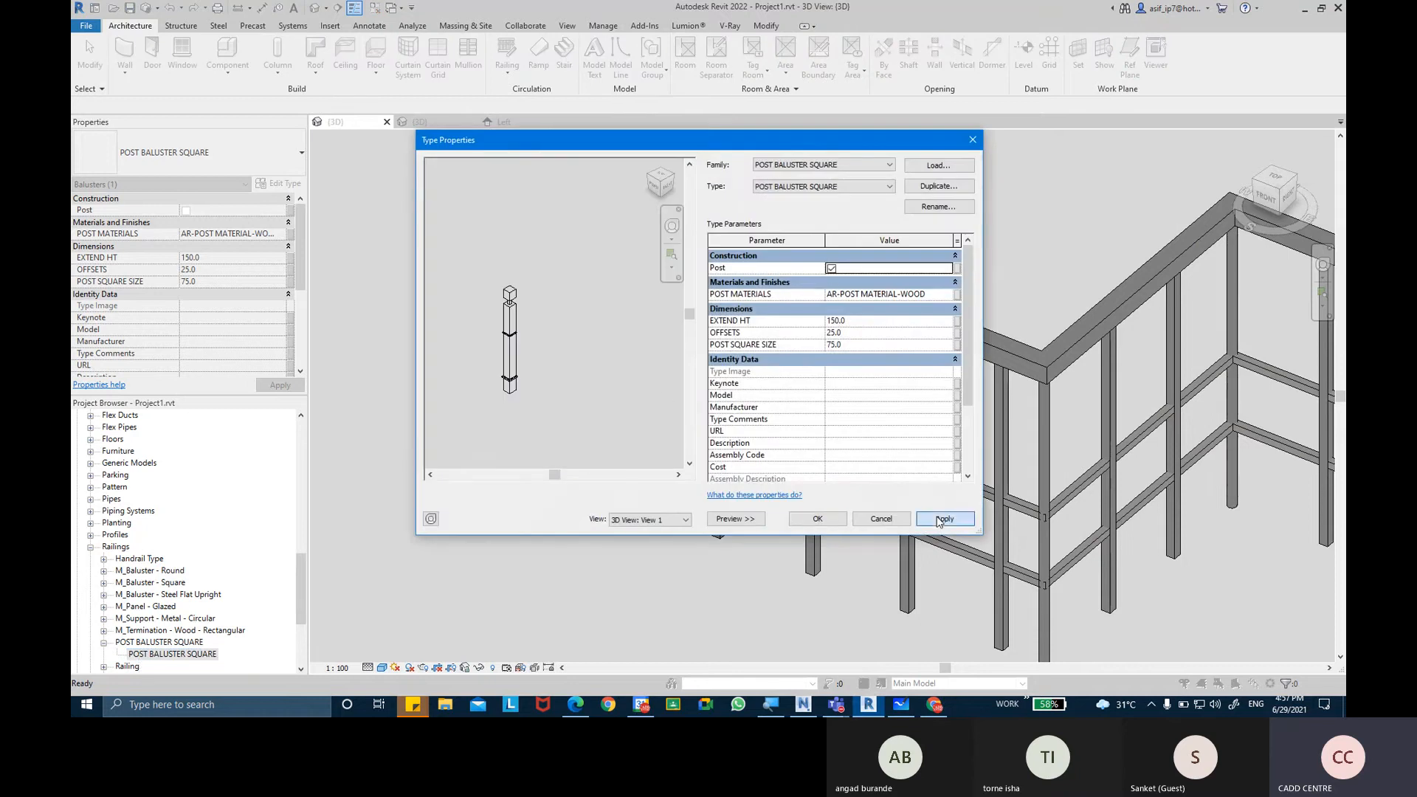
pyautogui.click(811, 520)
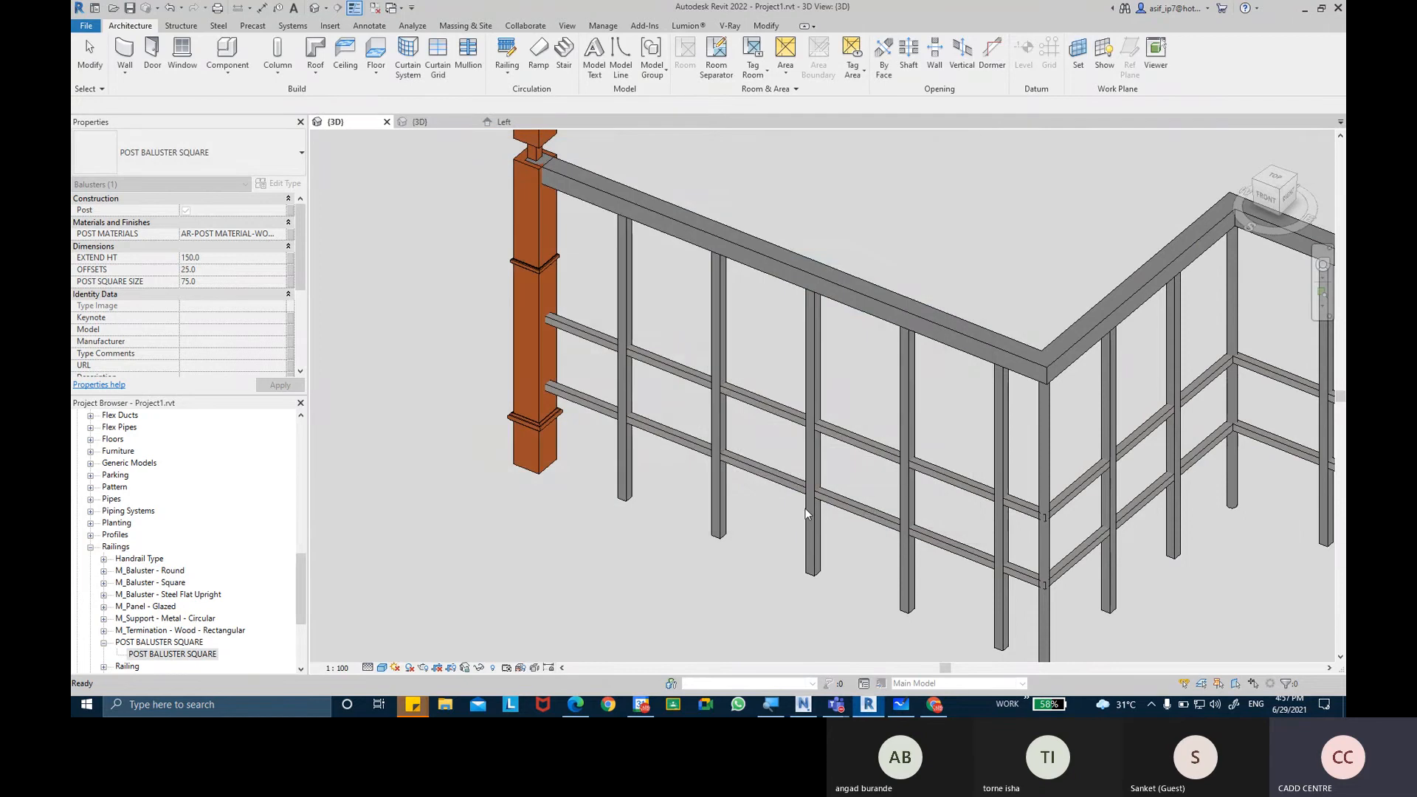
# Examine how the start post meets the top rail and recheck the Post option in its type properties.
pyautogui.scroll(3, 539, 214)
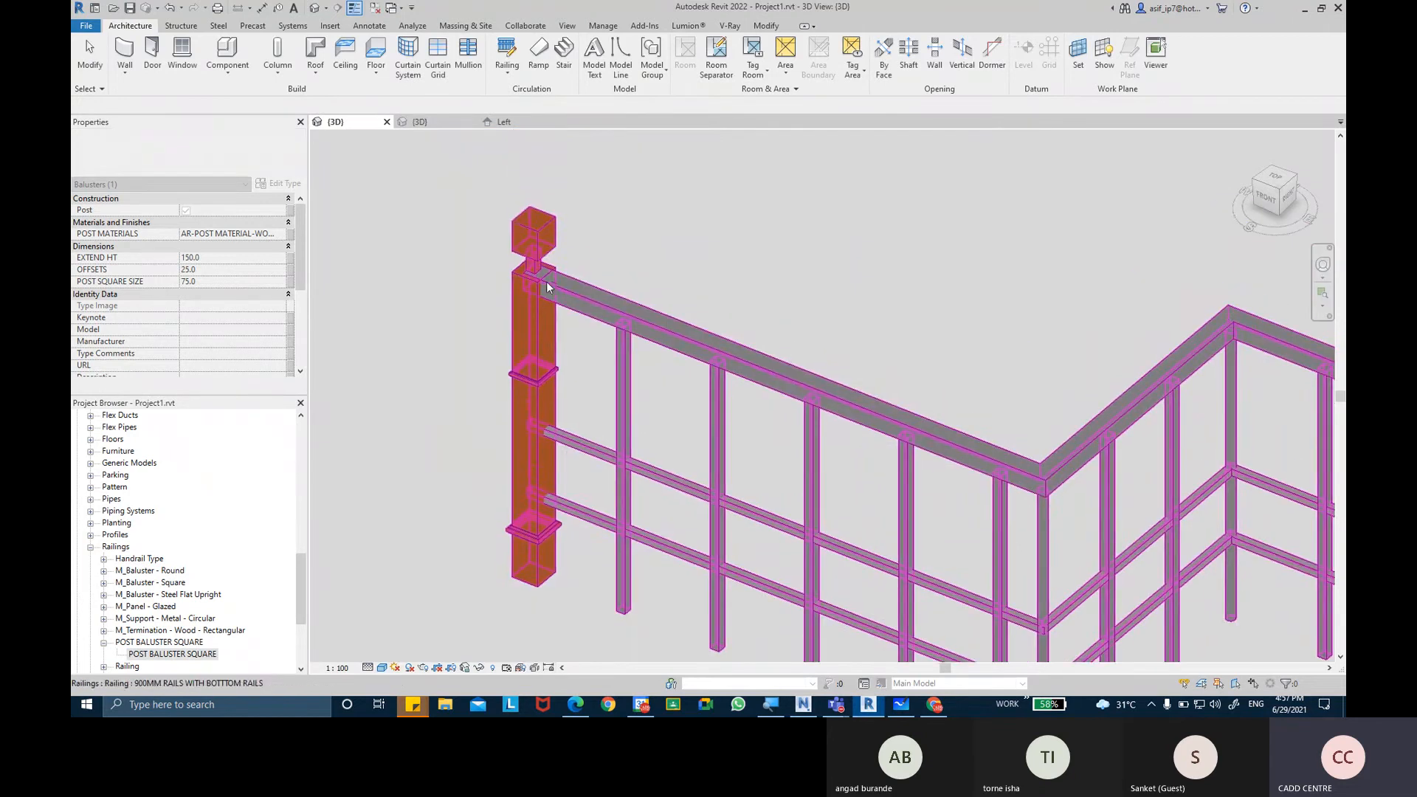
pyautogui.scroll(-5, 667, 236)
pyautogui.keyDown('shift'); pyautogui.moveTo(742, 343); pyautogui.dragTo(727, 308, button='middle'); pyautogui.keyUp('shift')
pyautogui.doubleClick(166, 654)
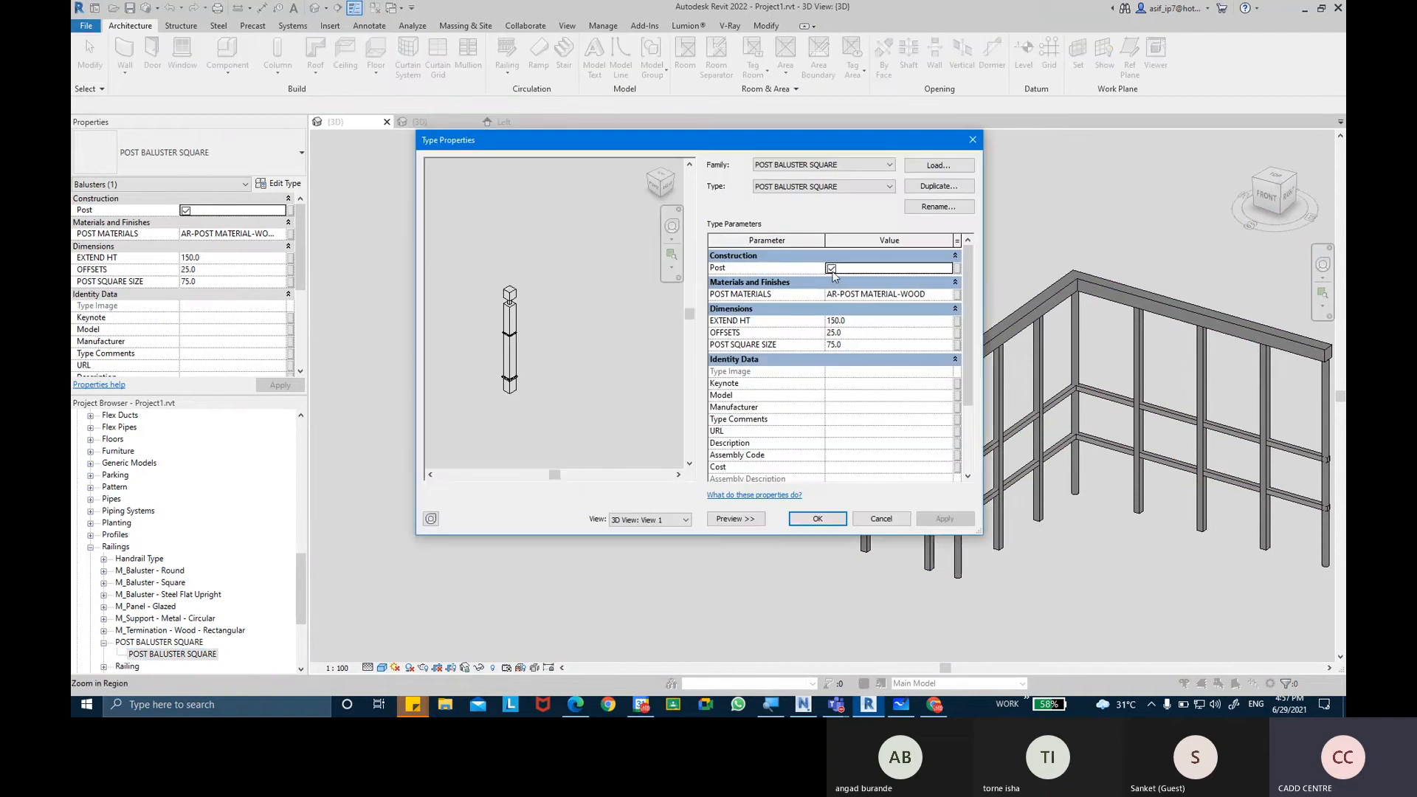
pyautogui.click(839, 520)
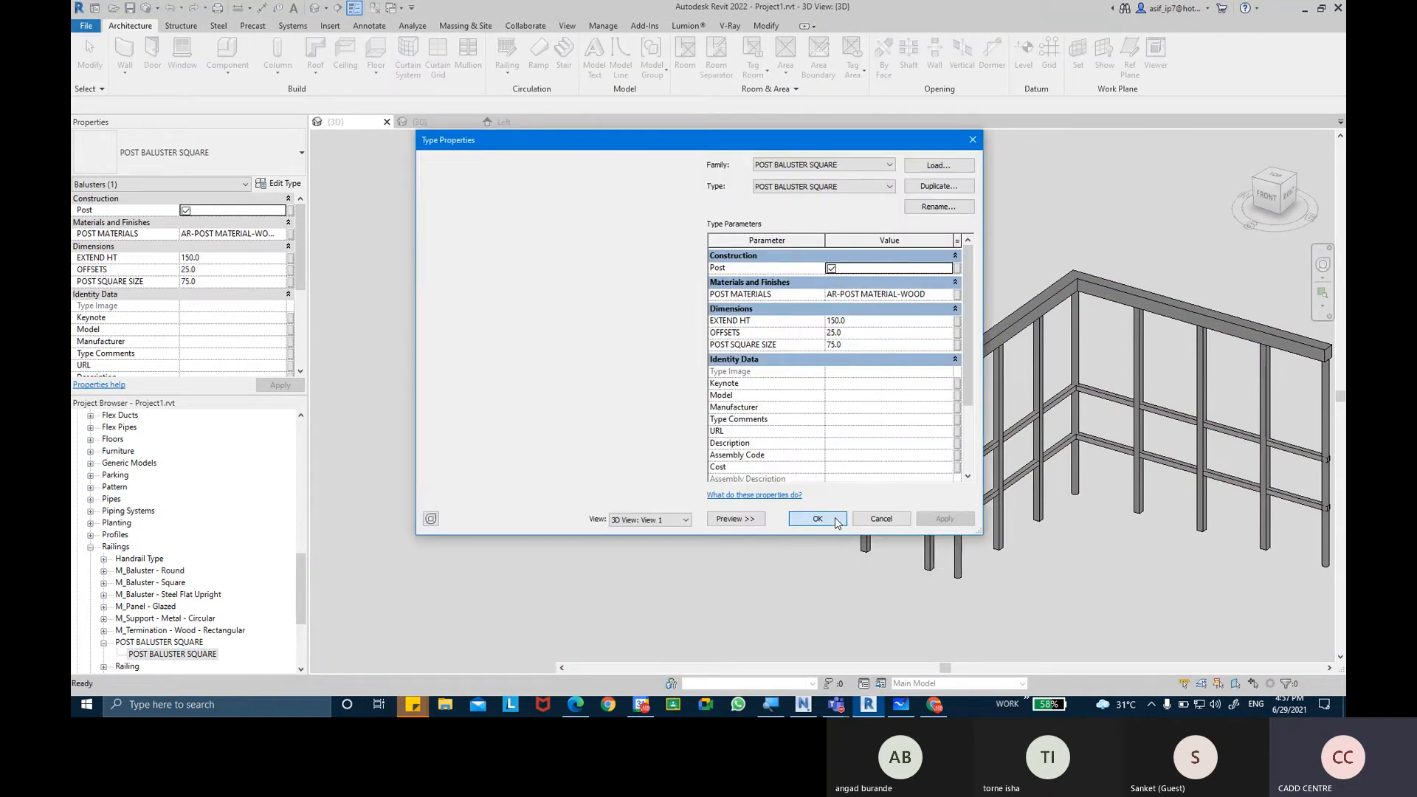
pyautogui.click(748, 262)
pyautogui.scroll(7, 627, 250)
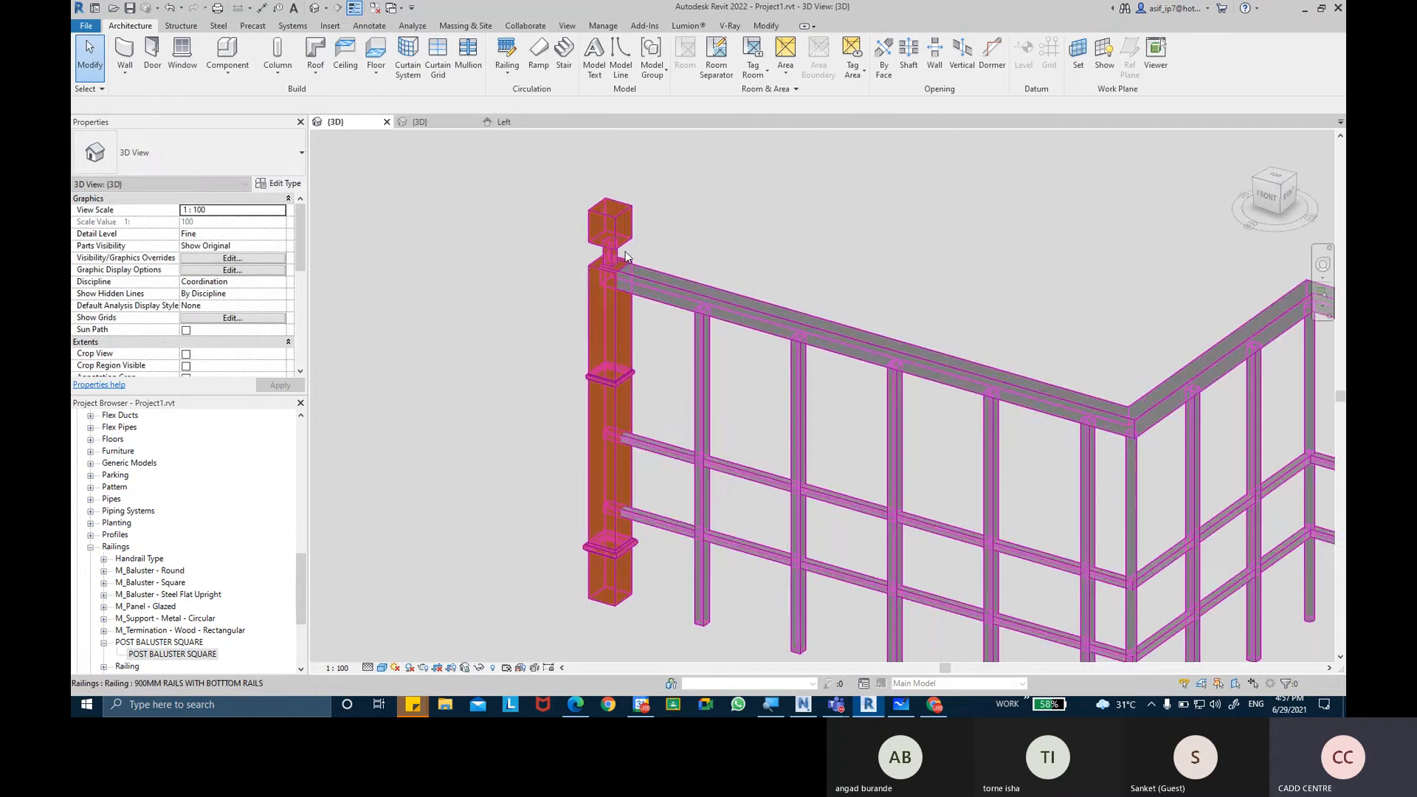
pyautogui.scroll(-5, 762, 258)
pyautogui.keyDown('shift'); pyautogui.moveTo(757, 254); pyautogui.dragTo(642, 299, button='middle'); pyautogui.keyUp('shift')
pyautogui.moveTo(799, 311); pyautogui.dragTo(690, 272, button='middle')
# Set the End Post of the 900MM RAILS WITH BOTTTOM RAILS railing type to POST BALUSTER SQUARE in its baluster placement.
pyautogui.click(1052, 399)
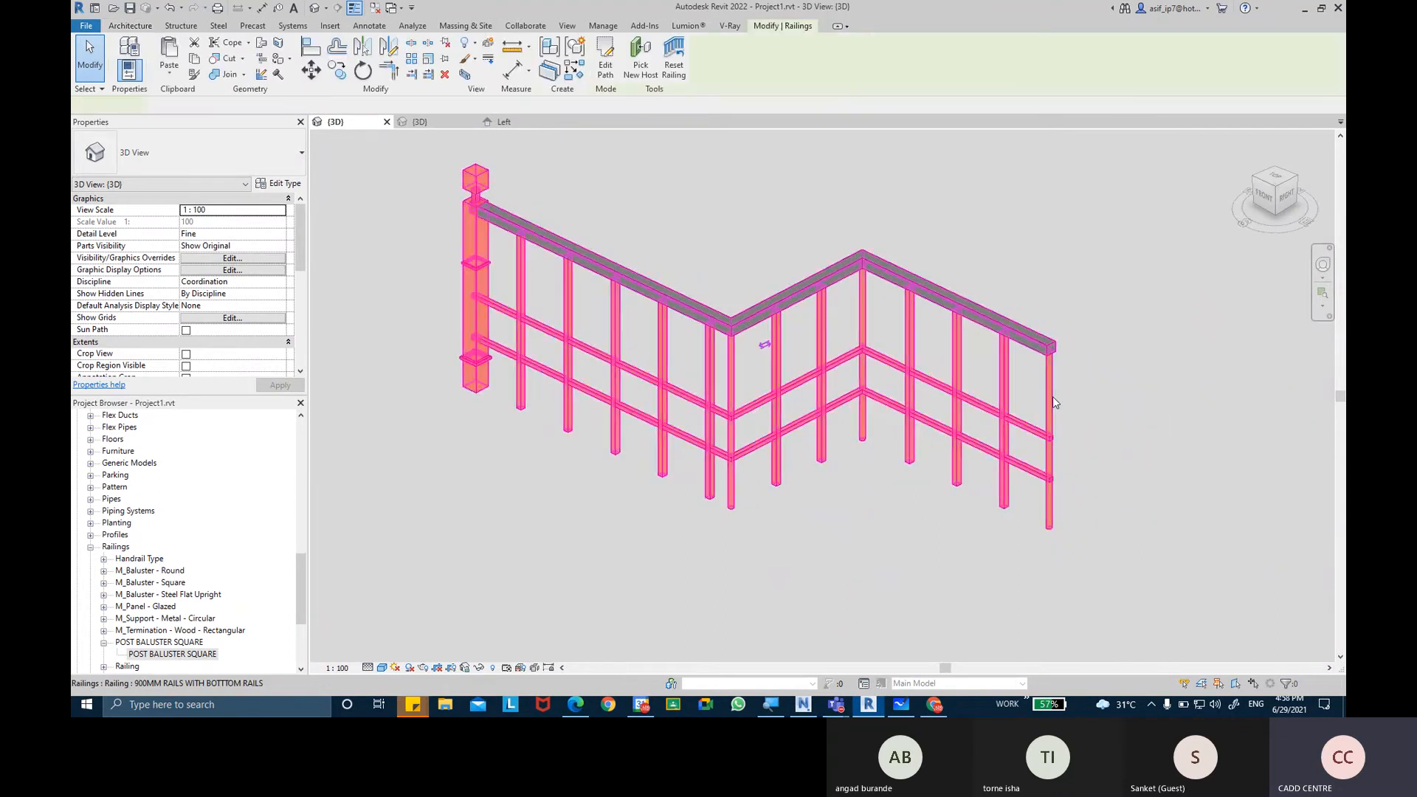
pyautogui.click(286, 186)
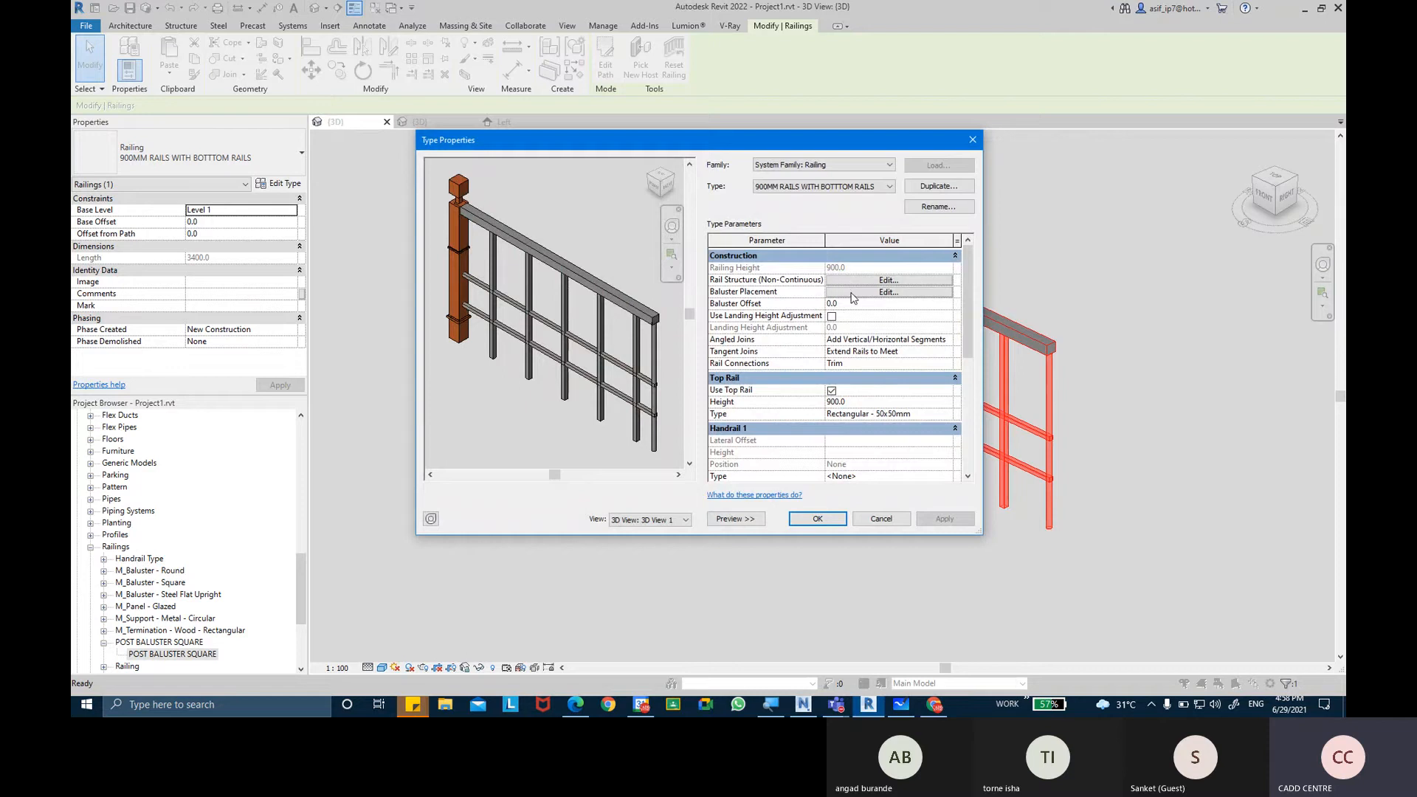
pyautogui.click(888, 293)
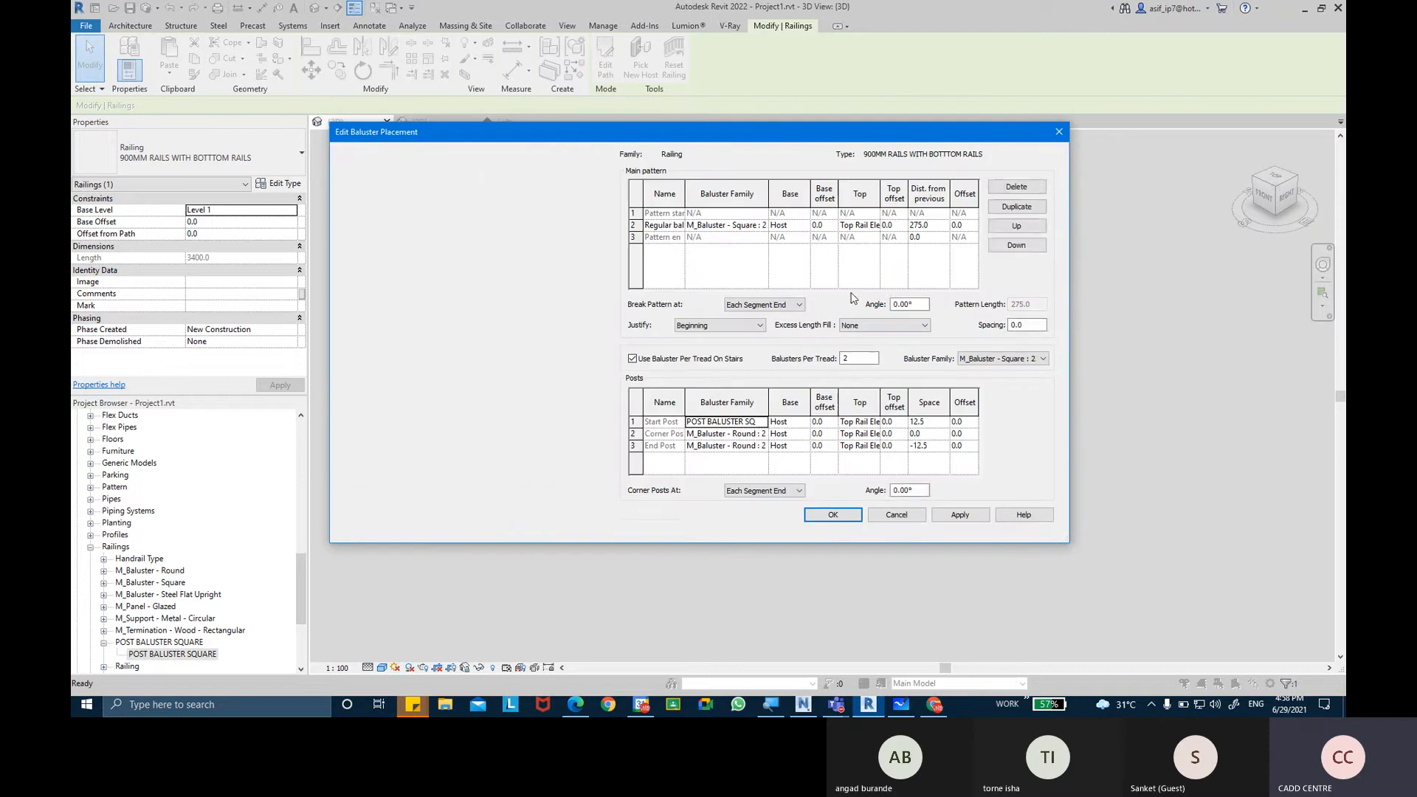
pyautogui.click(764, 447)
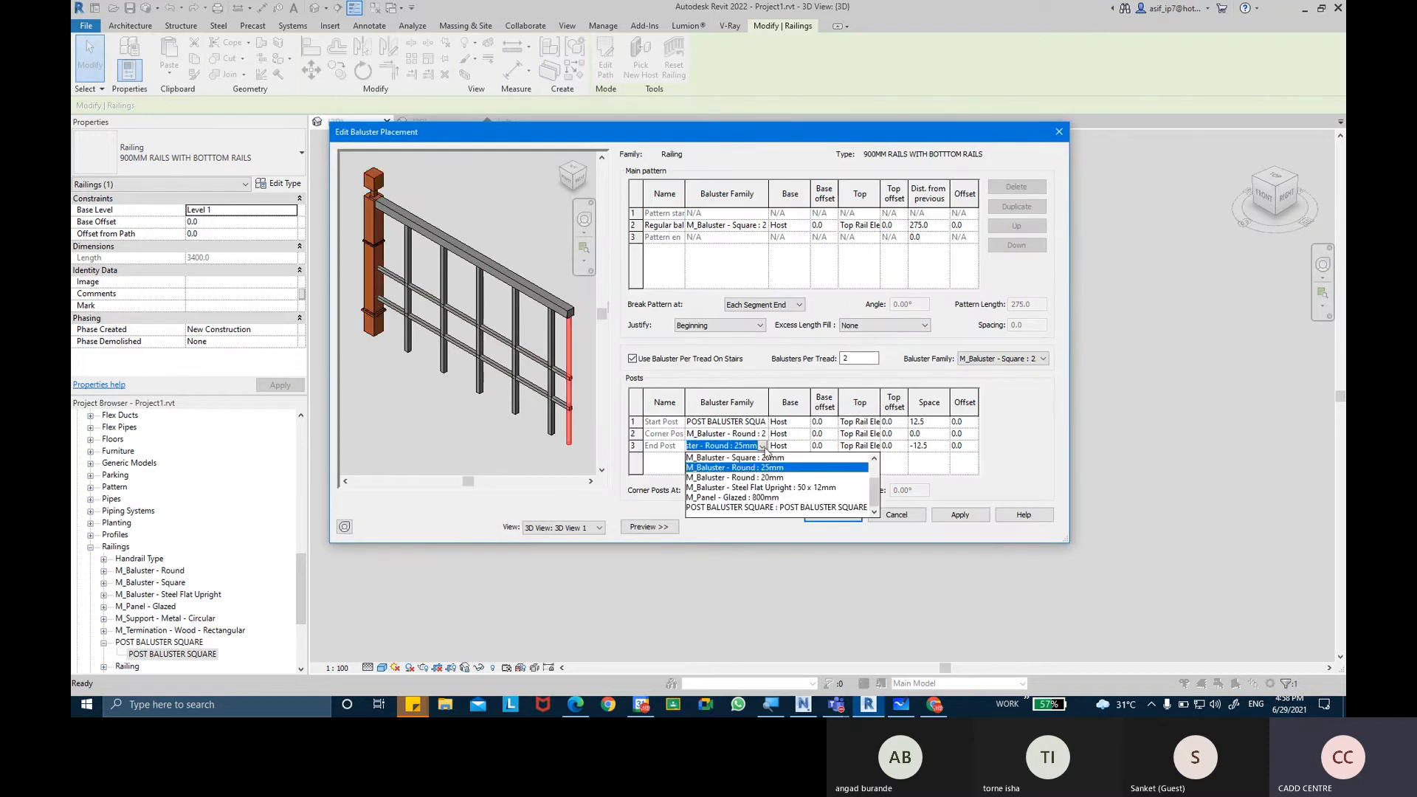
pyautogui.click(760, 508)
pyautogui.click(959, 514)
pyautogui.click(833, 514)
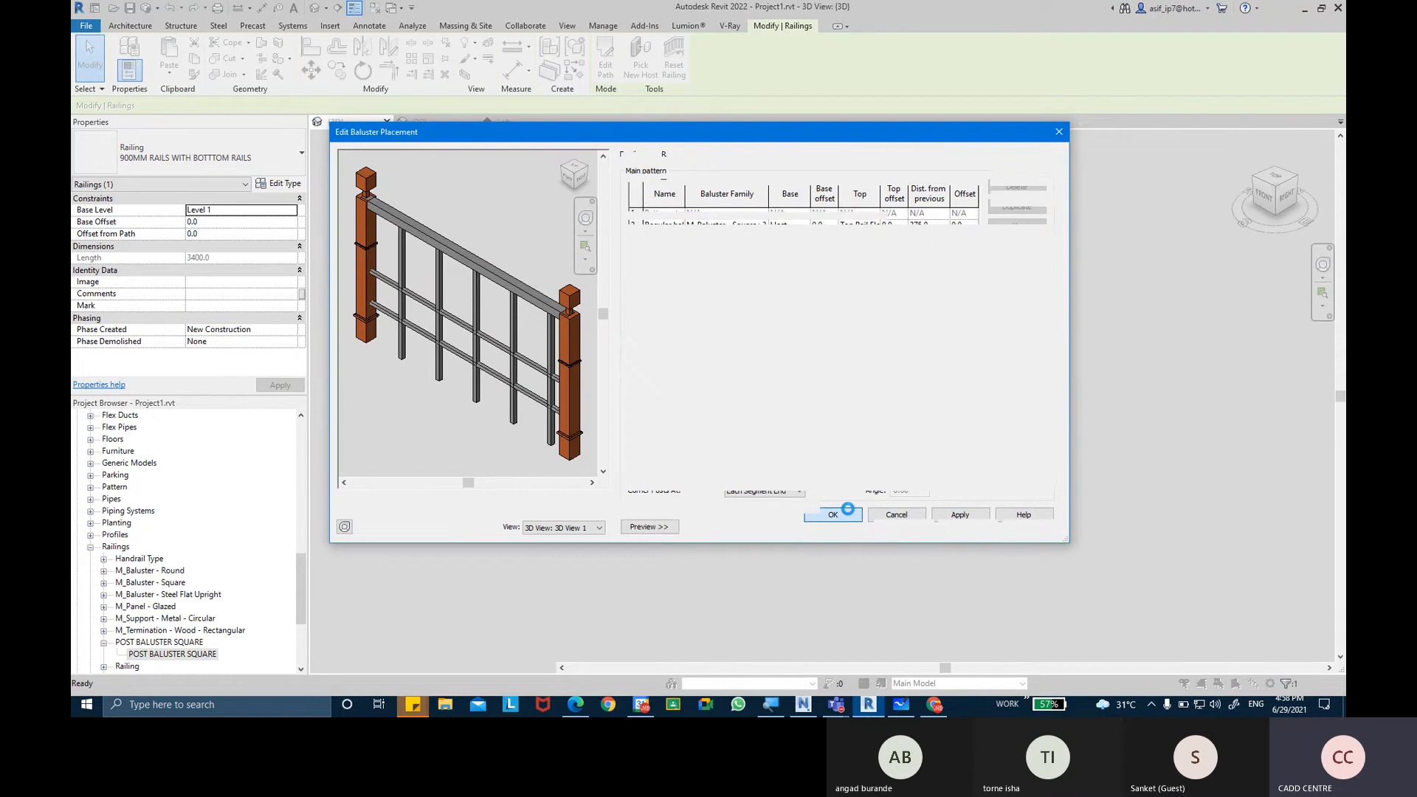
pyautogui.click(817, 519)
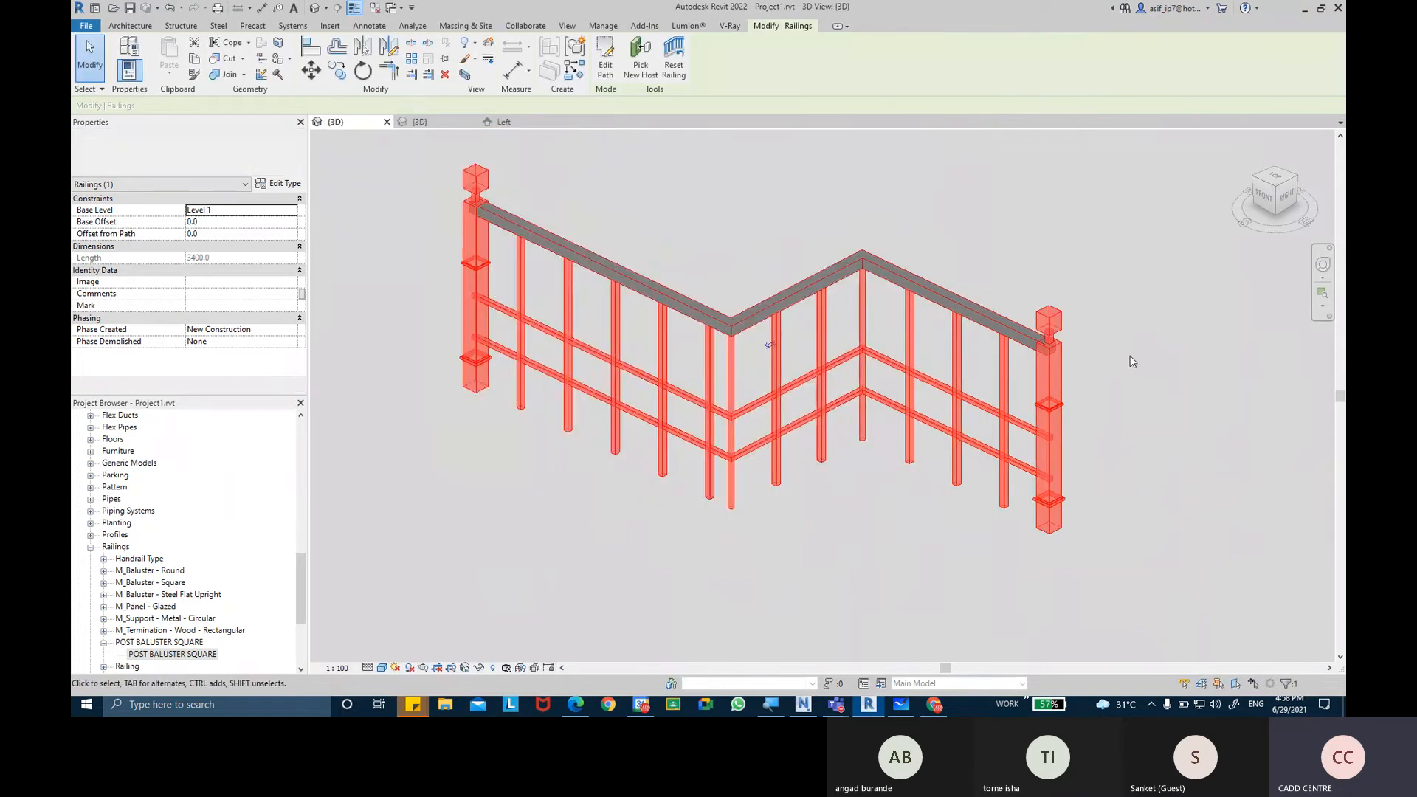
pyautogui.click(1129, 357)
pyautogui.keyDown('shift'); pyautogui.moveTo(1128, 357); pyautogui.dragTo(1015, 434, button='middle'); pyautogui.keyUp('shift')
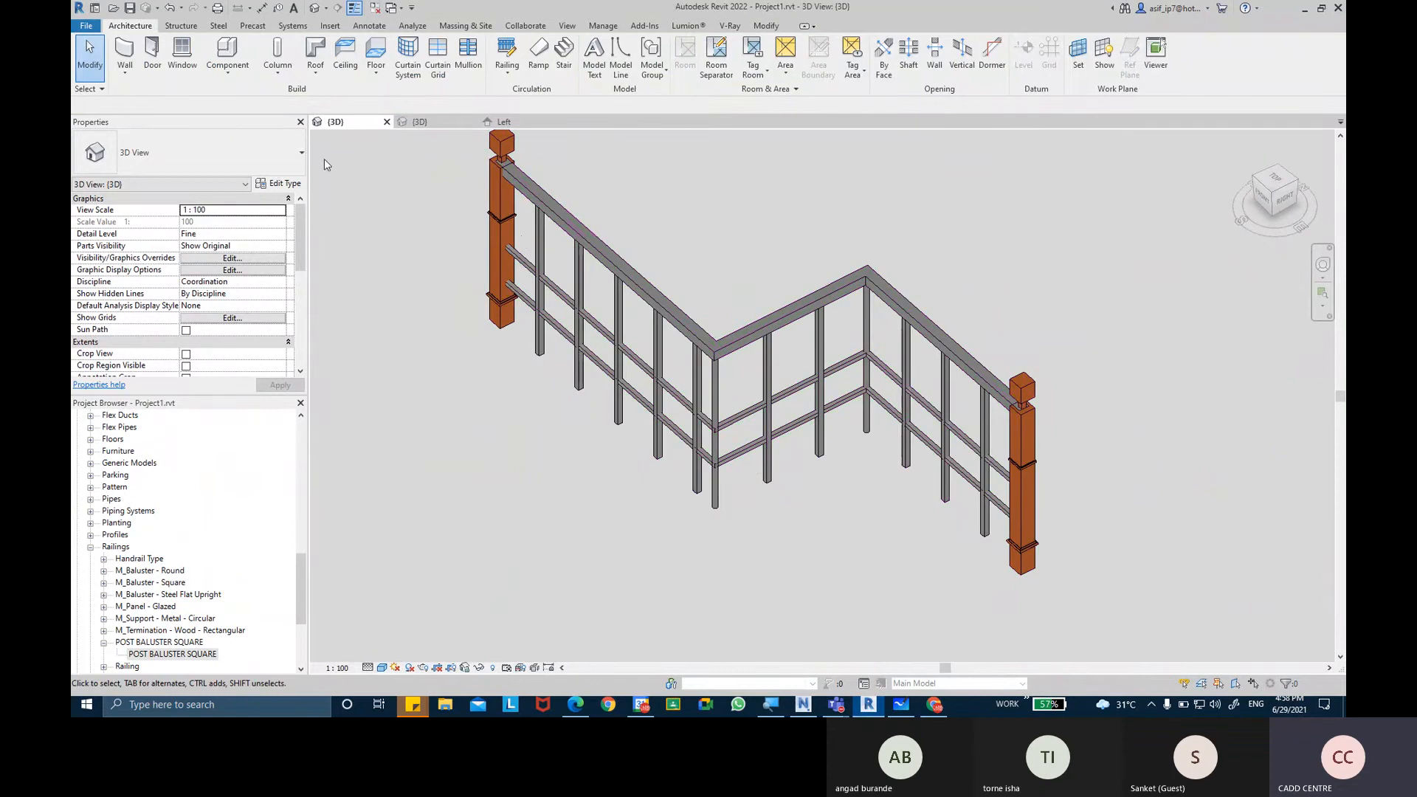
# Set the railing type's Corner Post to POST BALUSTER SQUARE in its baluster placement and inspect the railing in 3D.
pyautogui.click(557, 229)
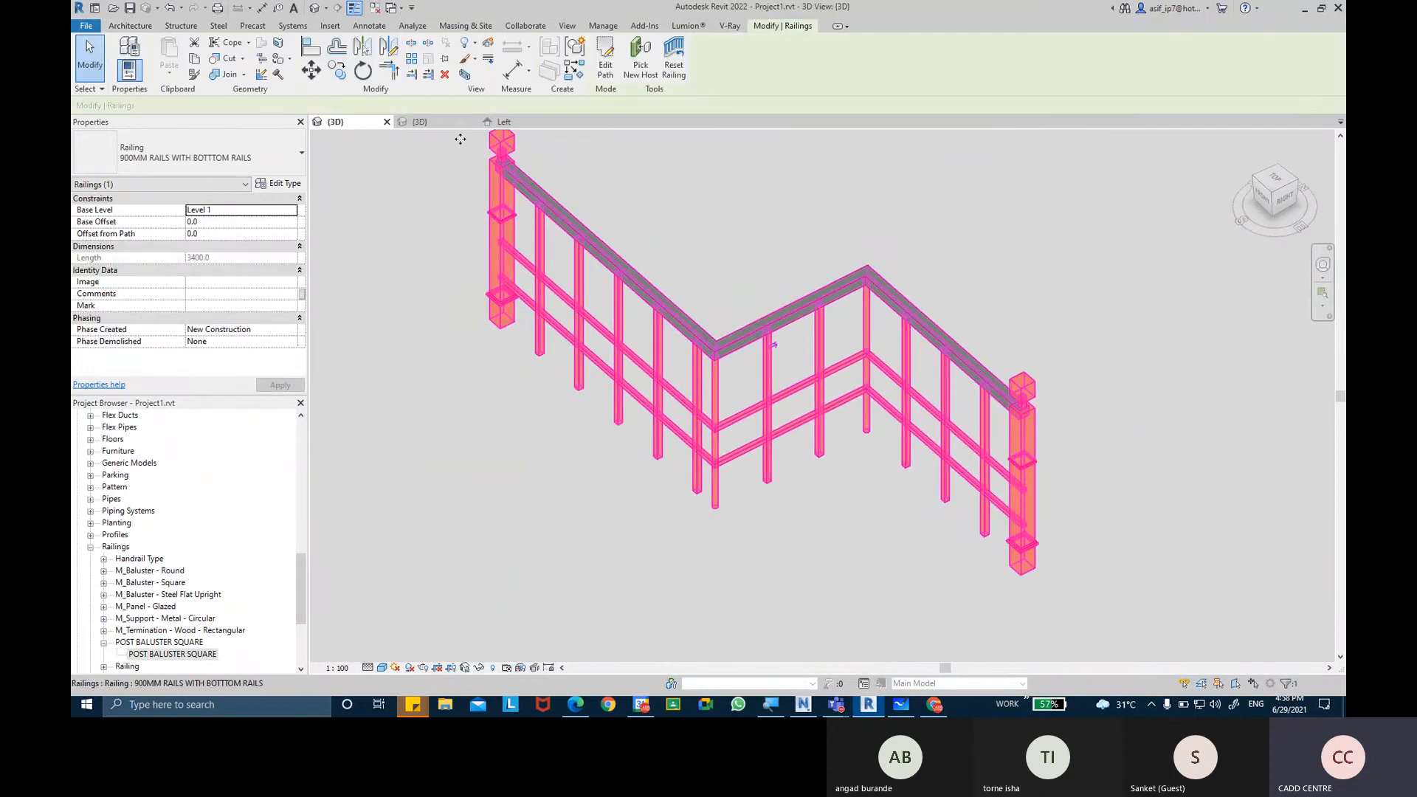
pyautogui.click(263, 186)
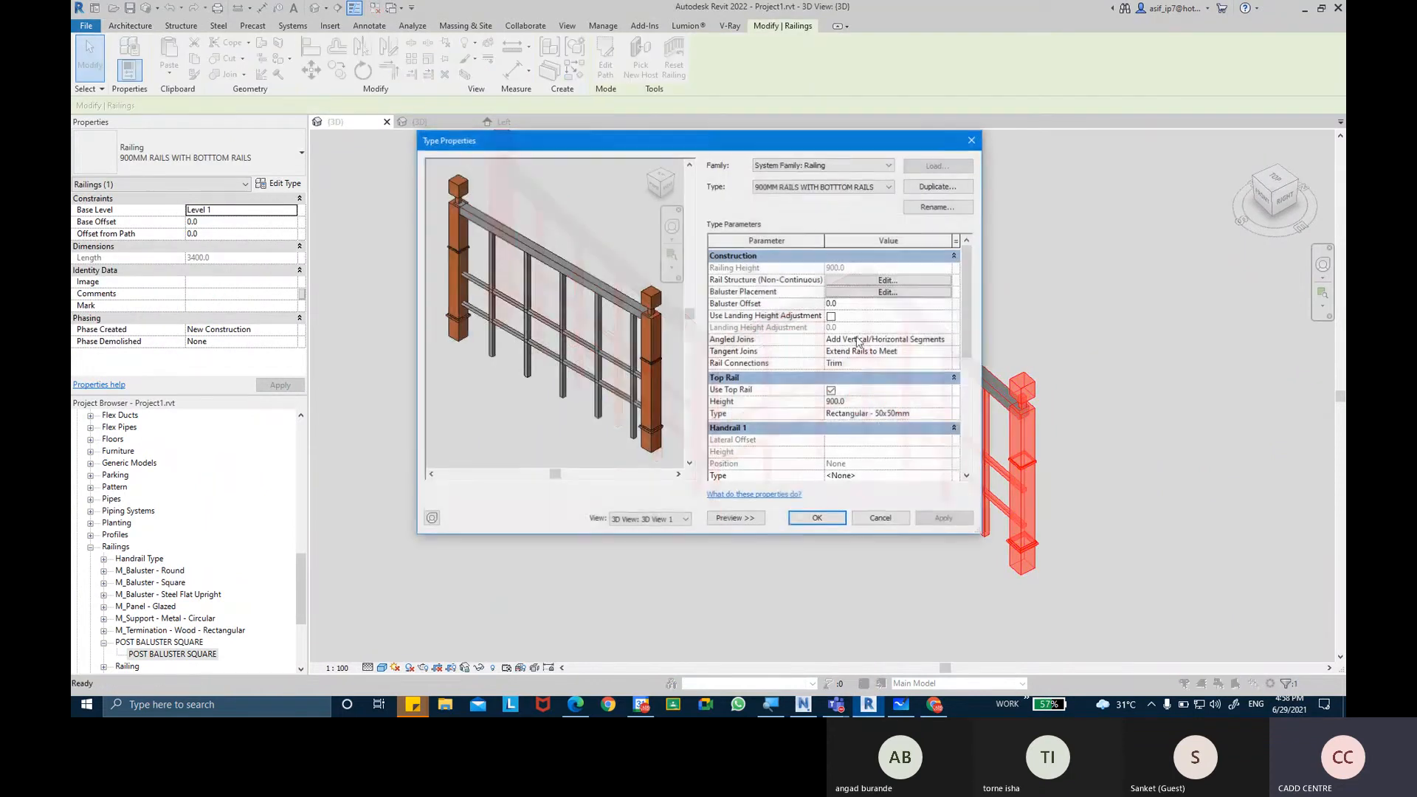
pyautogui.click(870, 295)
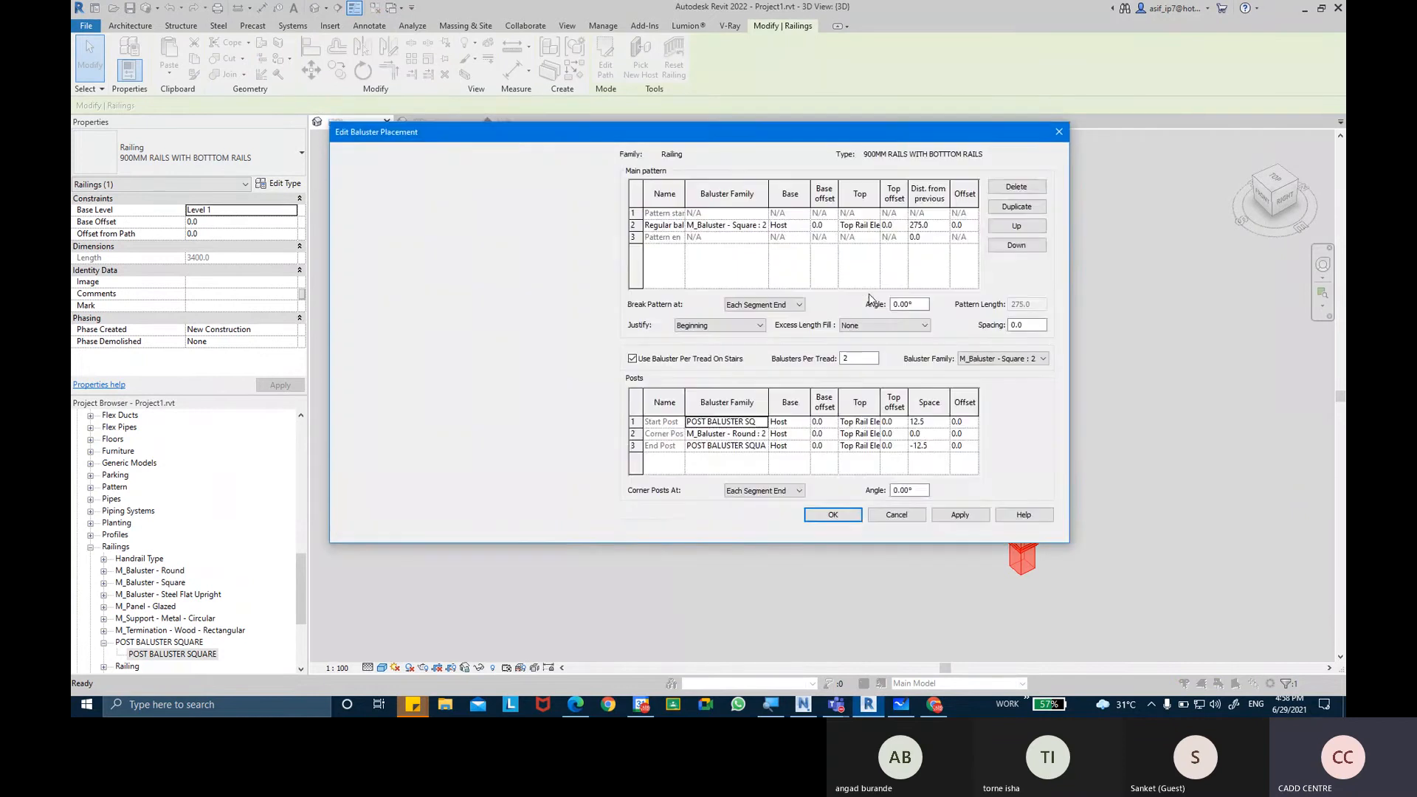
pyautogui.doubleClick(765, 434)
pyautogui.click(753, 495)
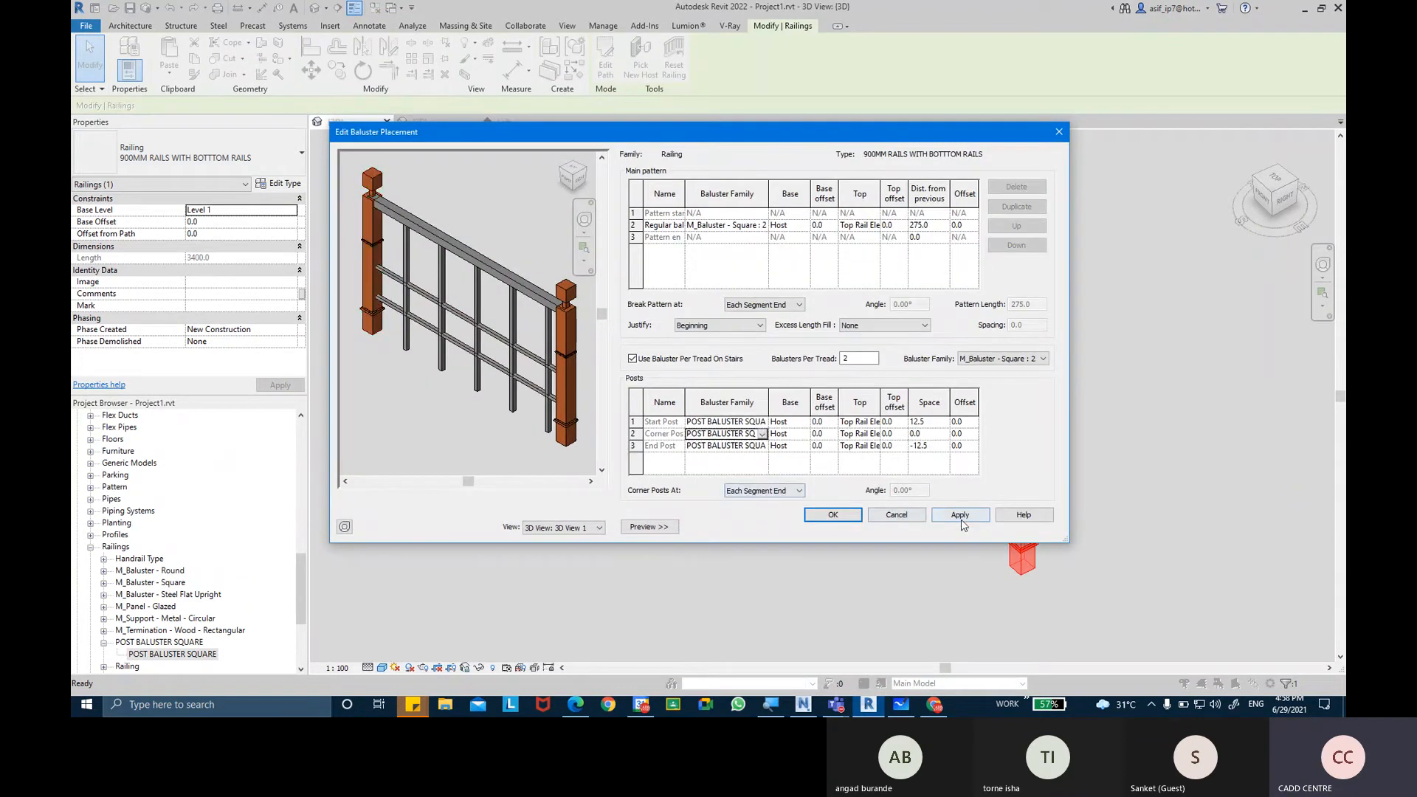
pyautogui.click(959, 514)
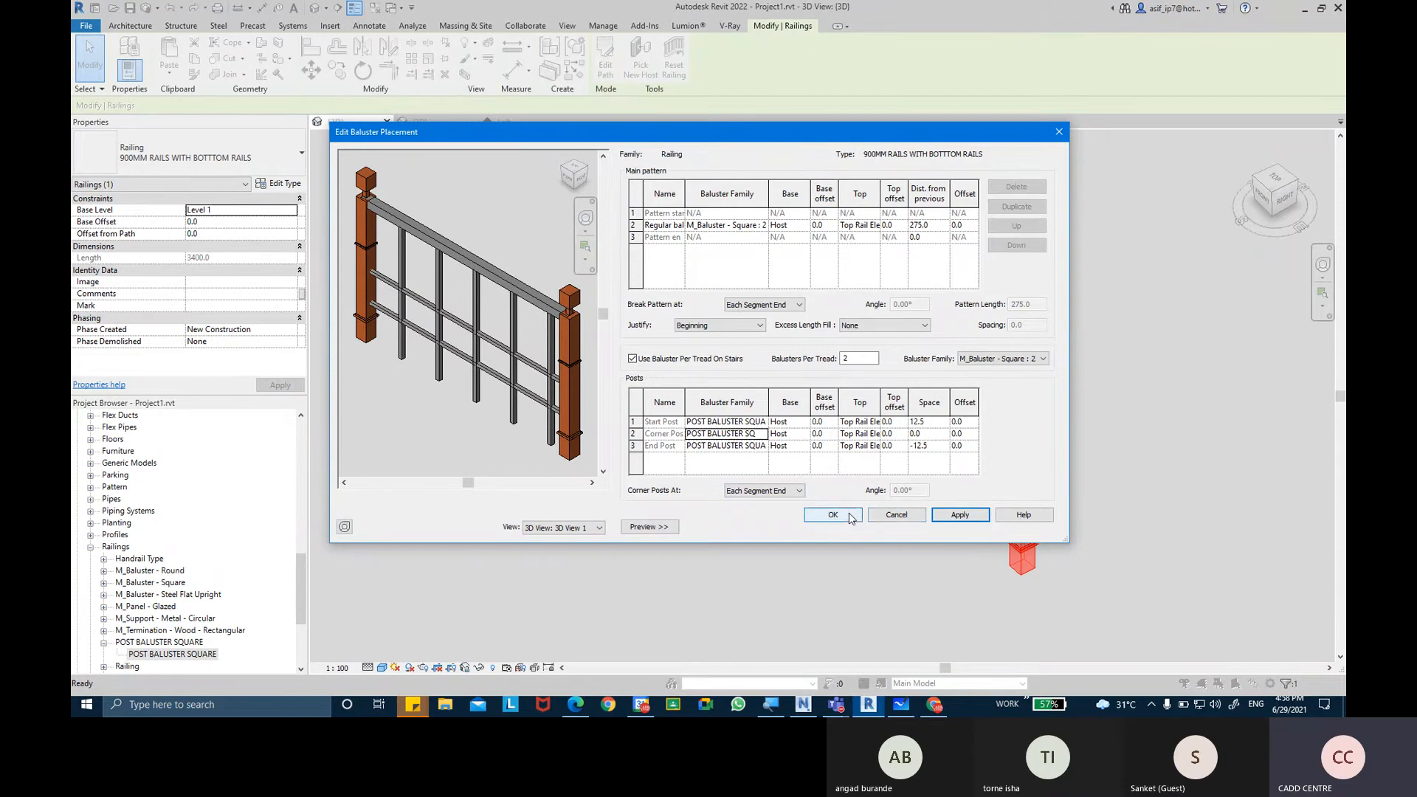
pyautogui.click(841, 514)
pyautogui.click(815, 515)
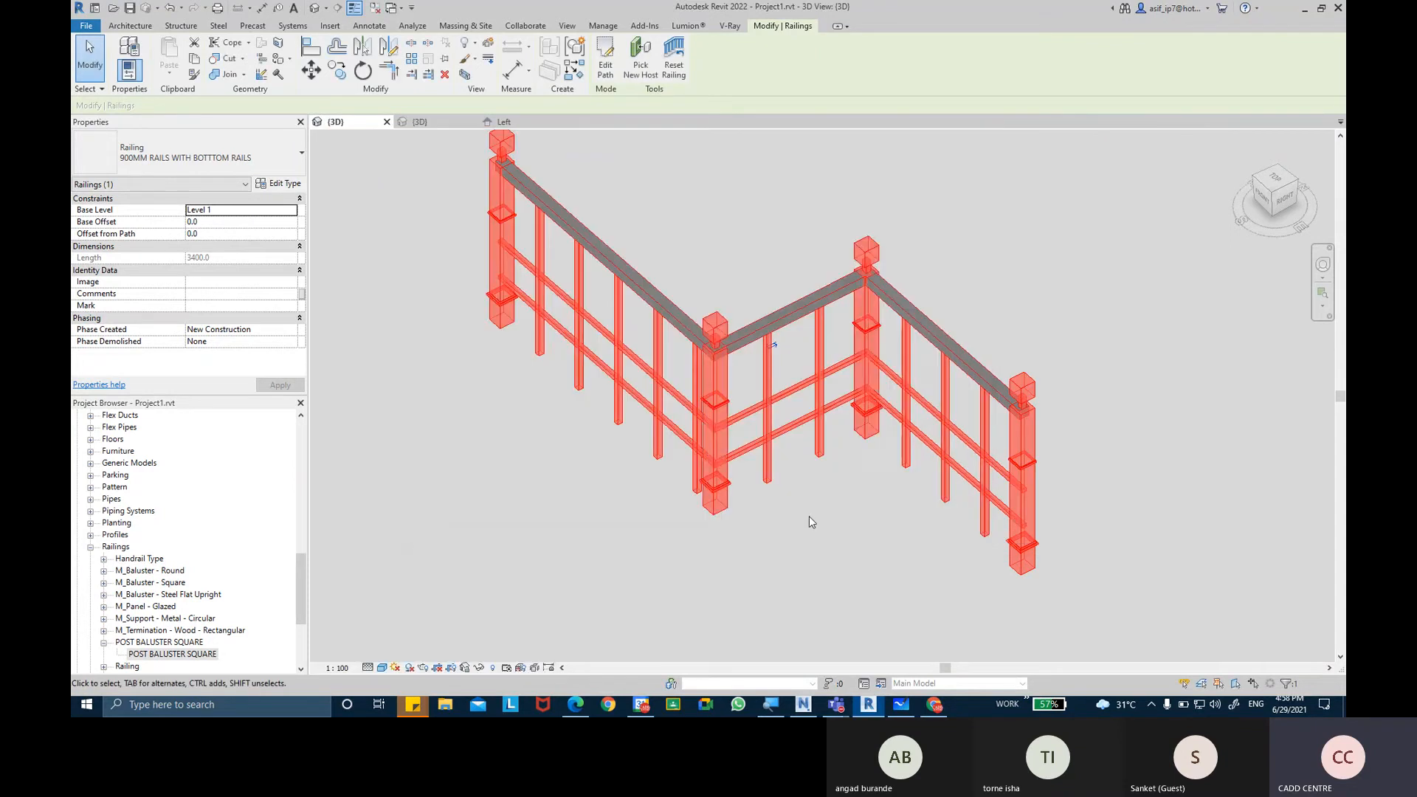
pyautogui.click(826, 518)
pyautogui.keyDown('shift'); pyautogui.moveTo(826, 515); pyautogui.dragTo(828, 480, button='middle'); pyautogui.keyUp('shift')
pyautogui.keyDown('shift'); pyautogui.moveTo(744, 545); pyautogui.dragTo(877, 522, button='middle'); pyautogui.keyUp('shift')
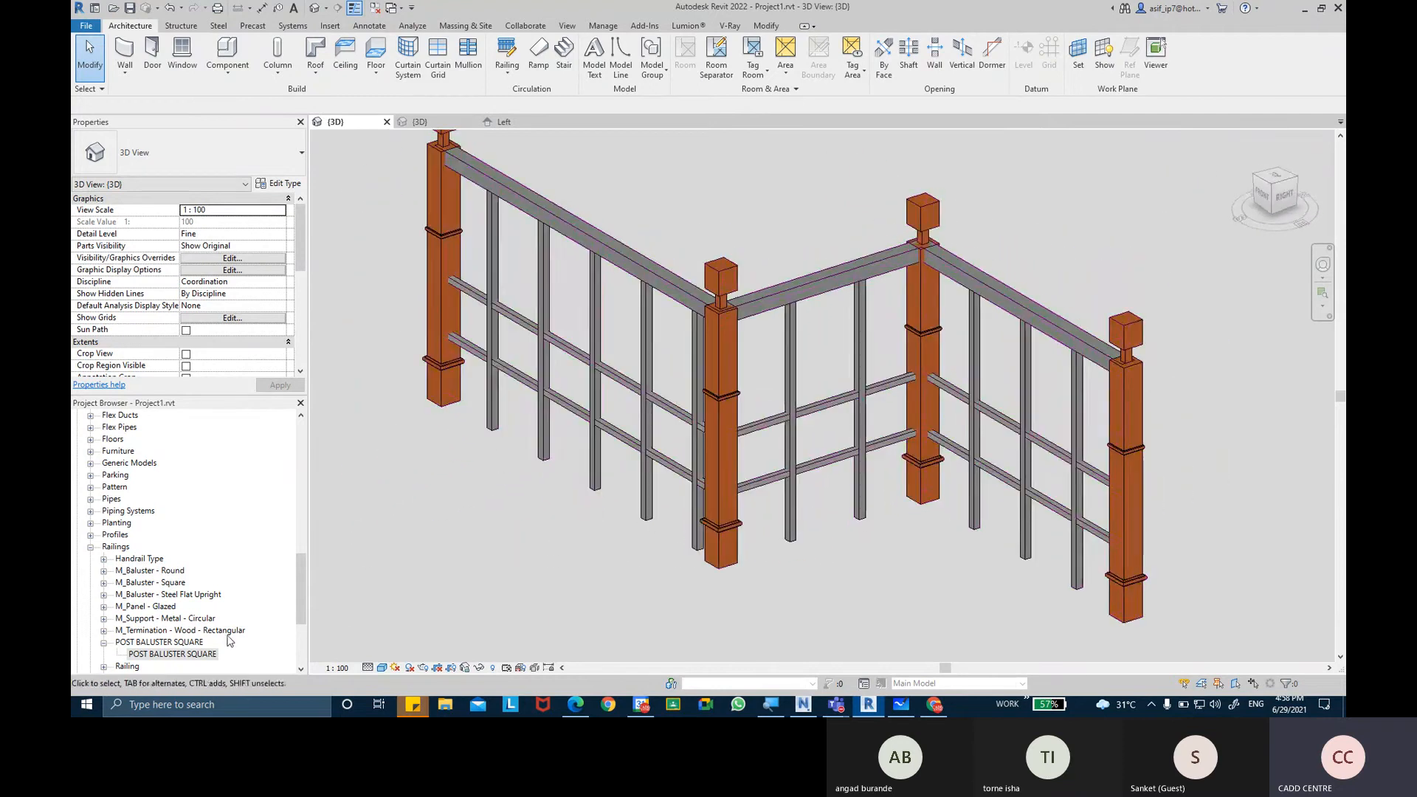
# Set POST SQUARE SIZE to 100 and OFFSETS to 30 in the type properties of POST BALUSTER SQUARE.
pyautogui.click(201, 654)
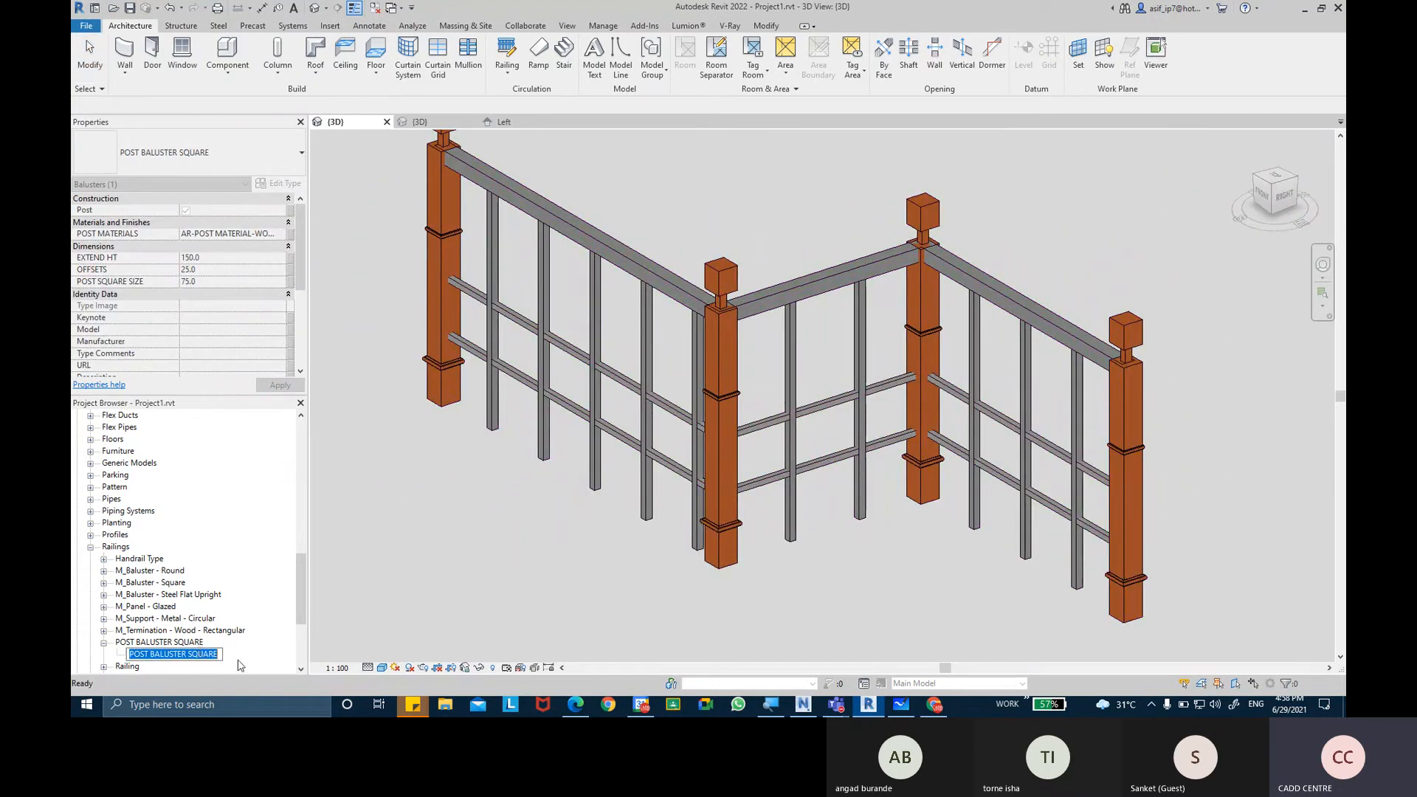
pyautogui.doubleClick(193, 653)
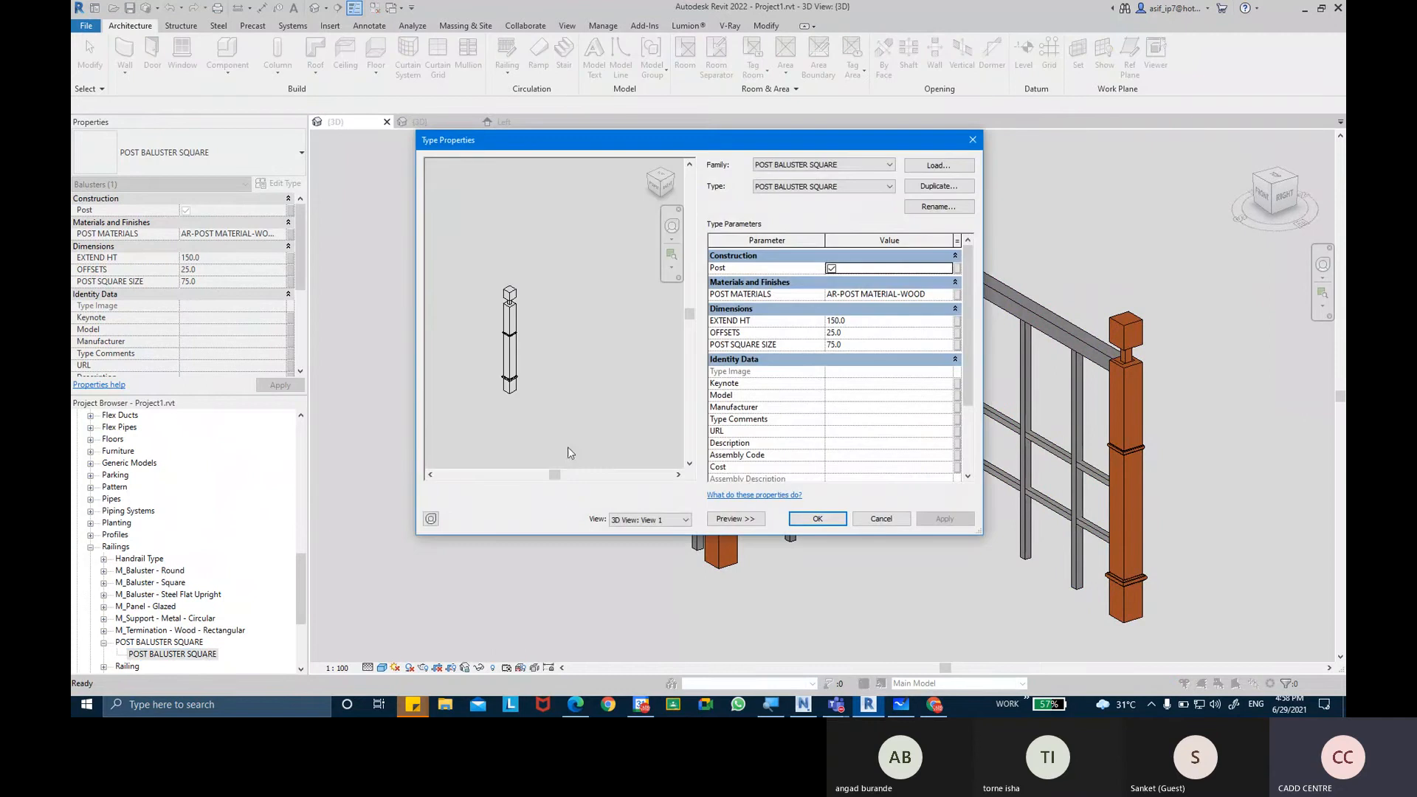
pyautogui.click(878, 344)
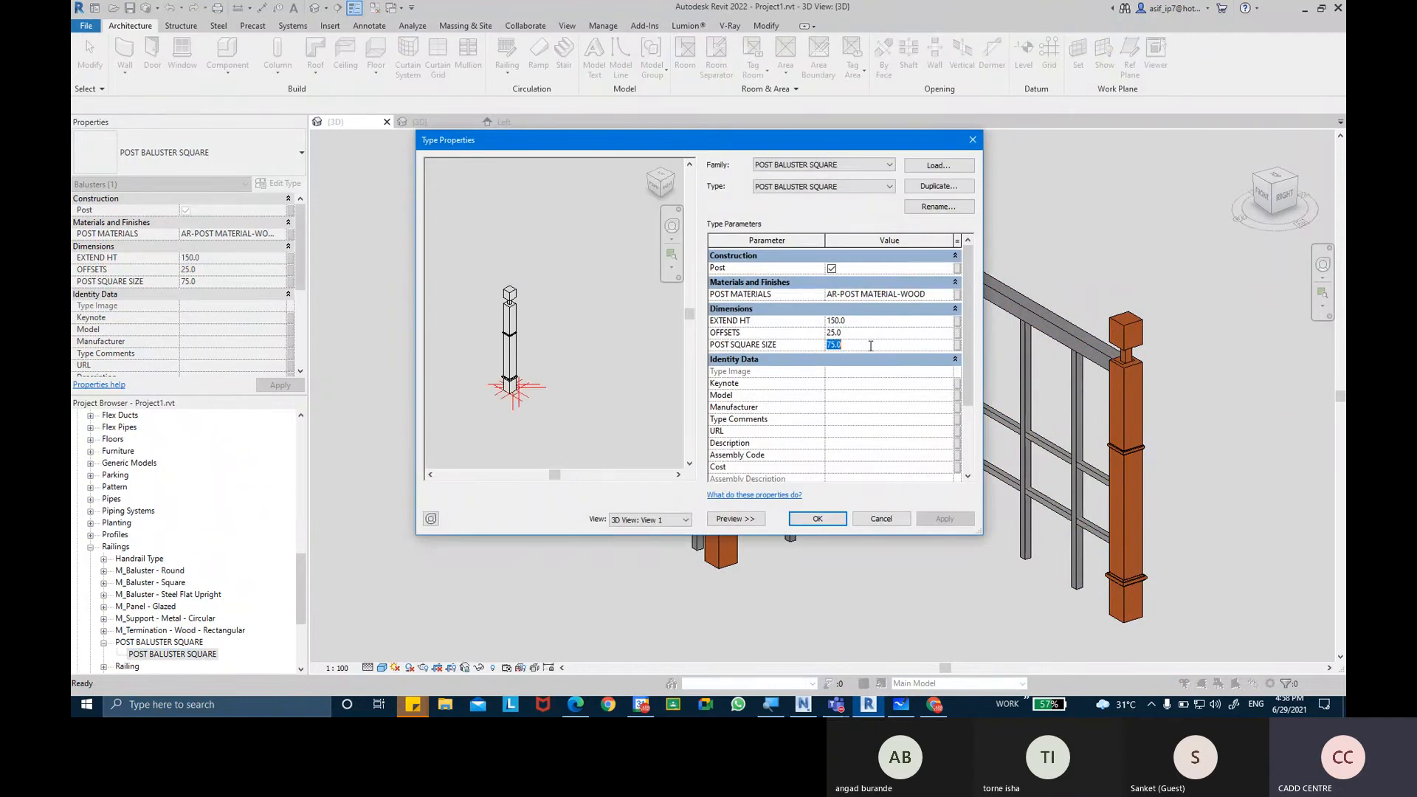
pyautogui.write('100')
pyautogui.click(957, 520)
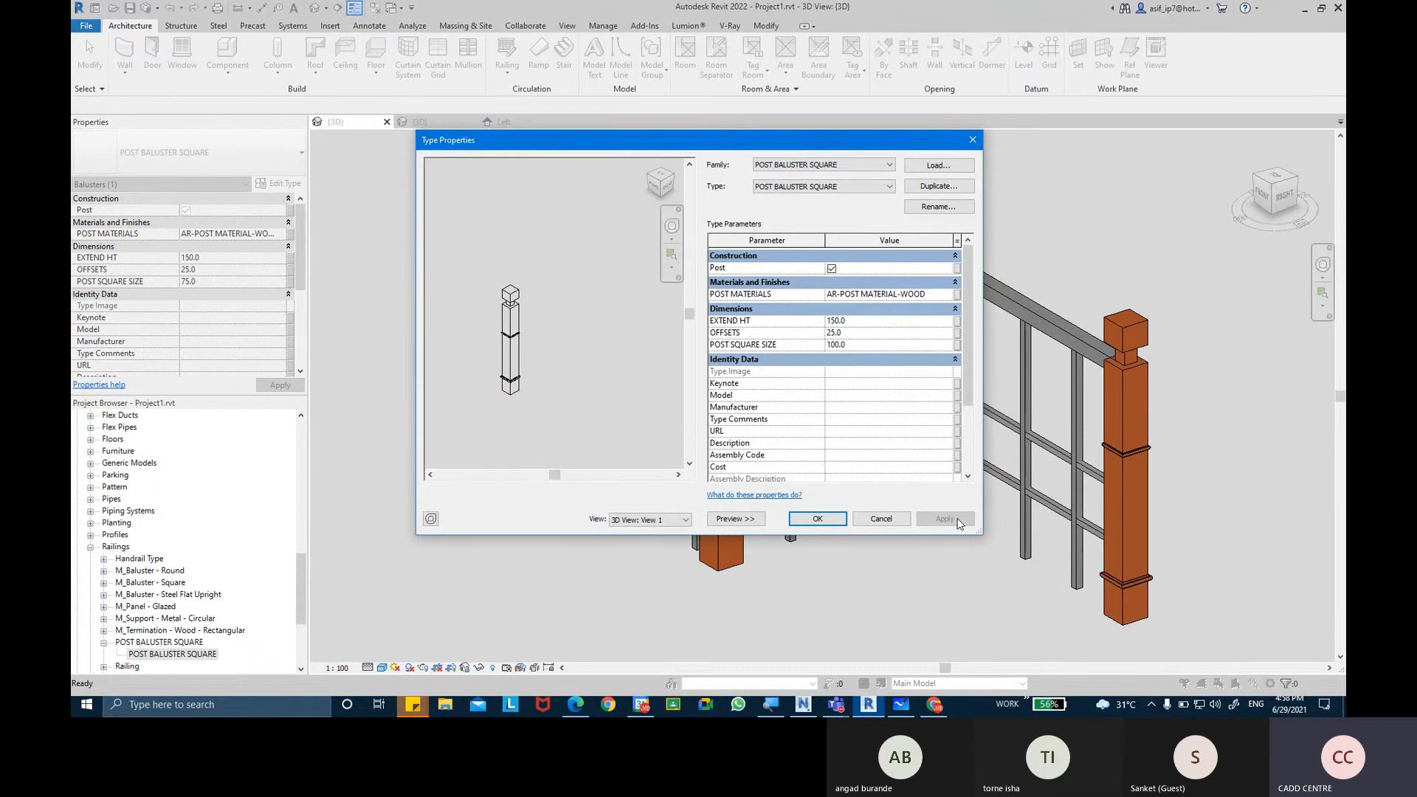
pyautogui.click(896, 333)
pyautogui.write('30')
pyautogui.click(945, 519)
# Try EXTEND HT values of 200 and 50 for the POST BALUSTER SQUARE type.
pyautogui.click(878, 320)
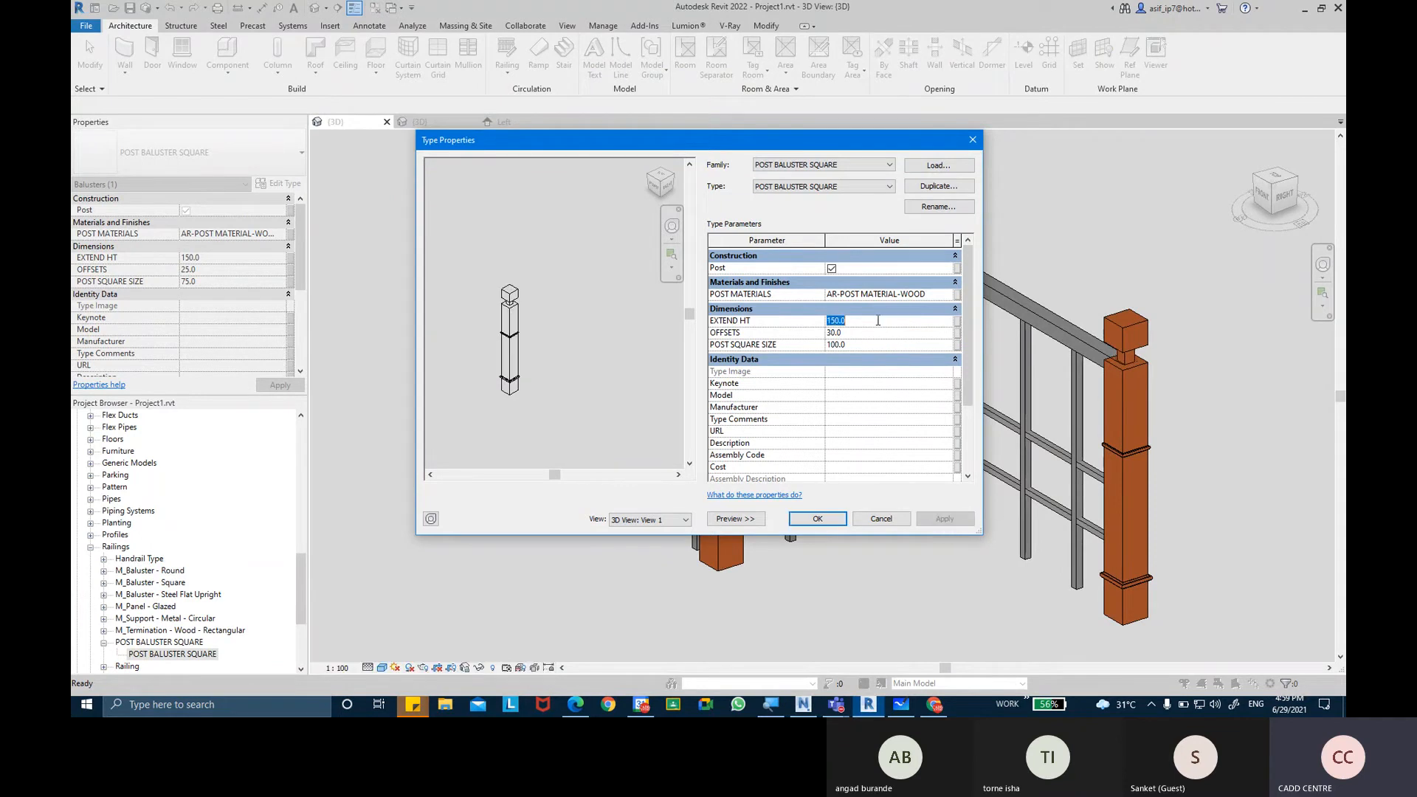
pyautogui.write('200')
pyautogui.press('Return')
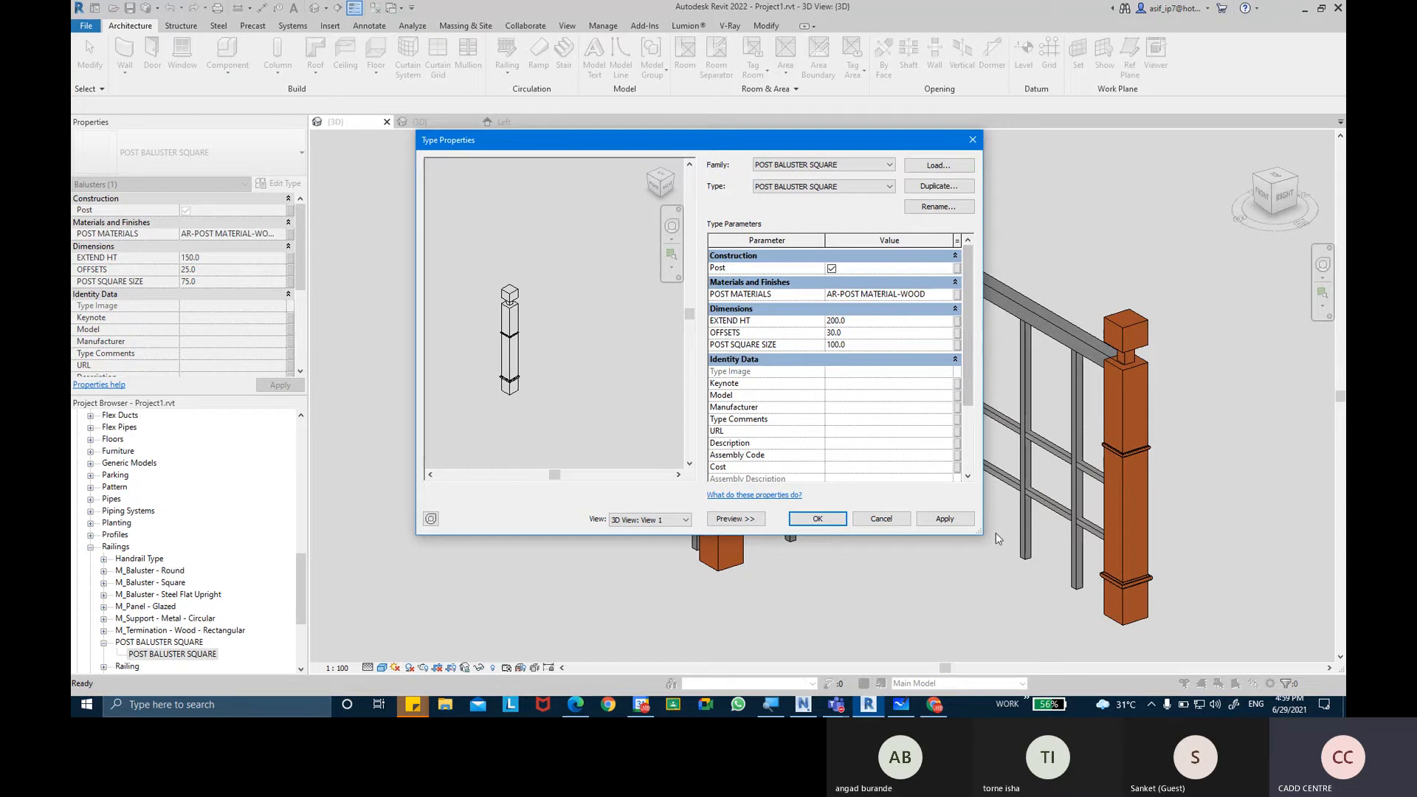
pyautogui.click(948, 519)
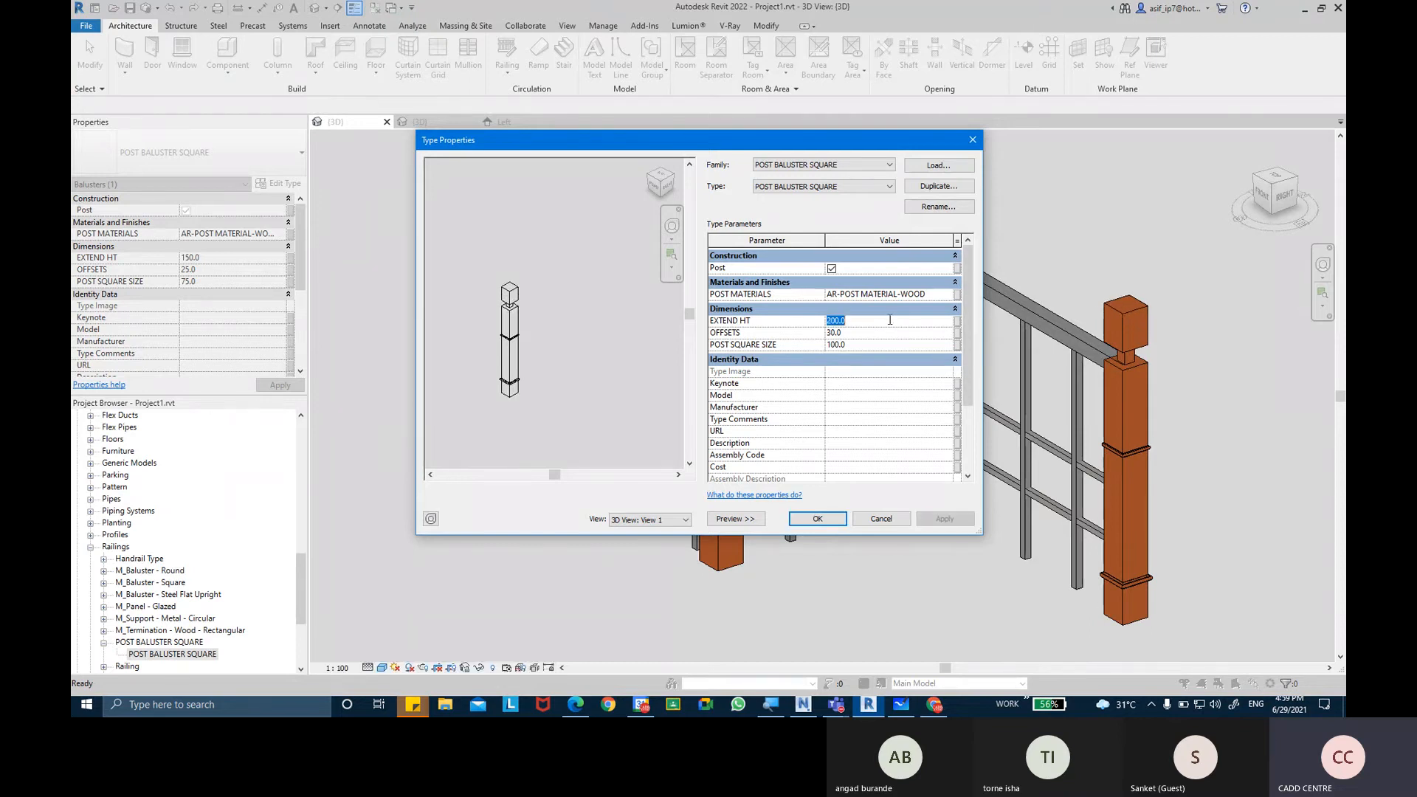
pyautogui.write('50')
pyautogui.click(949, 520)
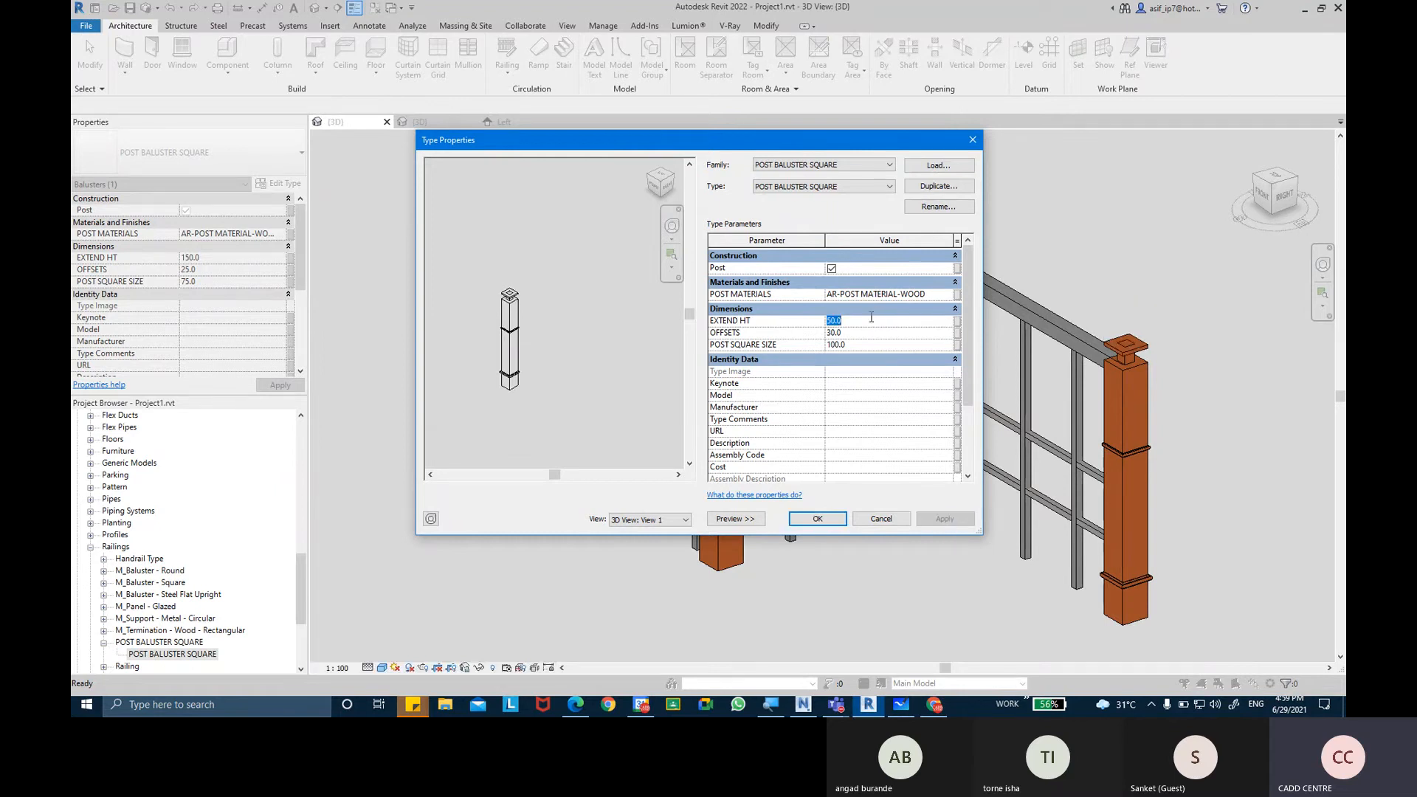
# Set the POST BALUSTER SQUARE type's EXTEND HT to 75 and inspect the posts of the railing in 3D.
pyautogui.press('Return')
pyautogui.click(945, 519)
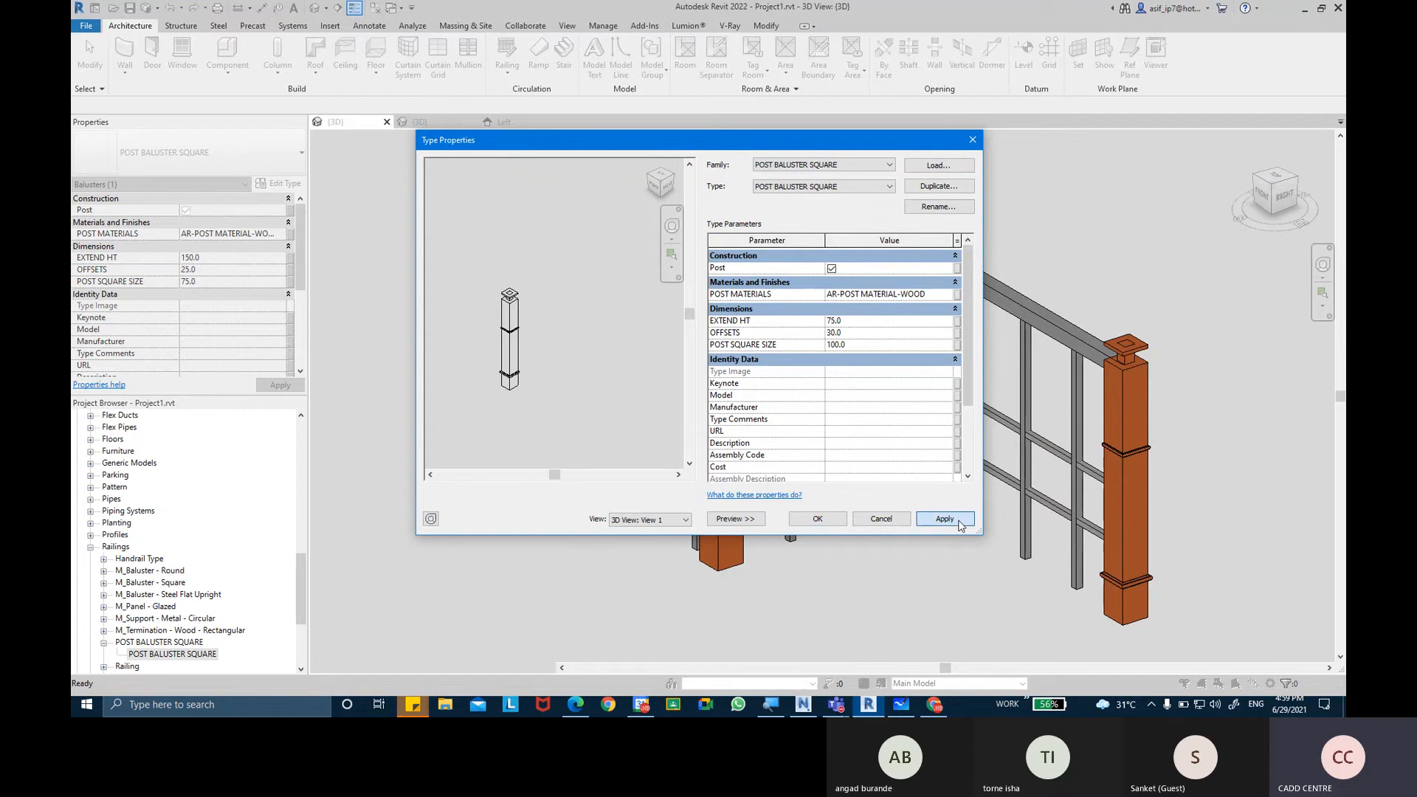
pyautogui.click(864, 518)
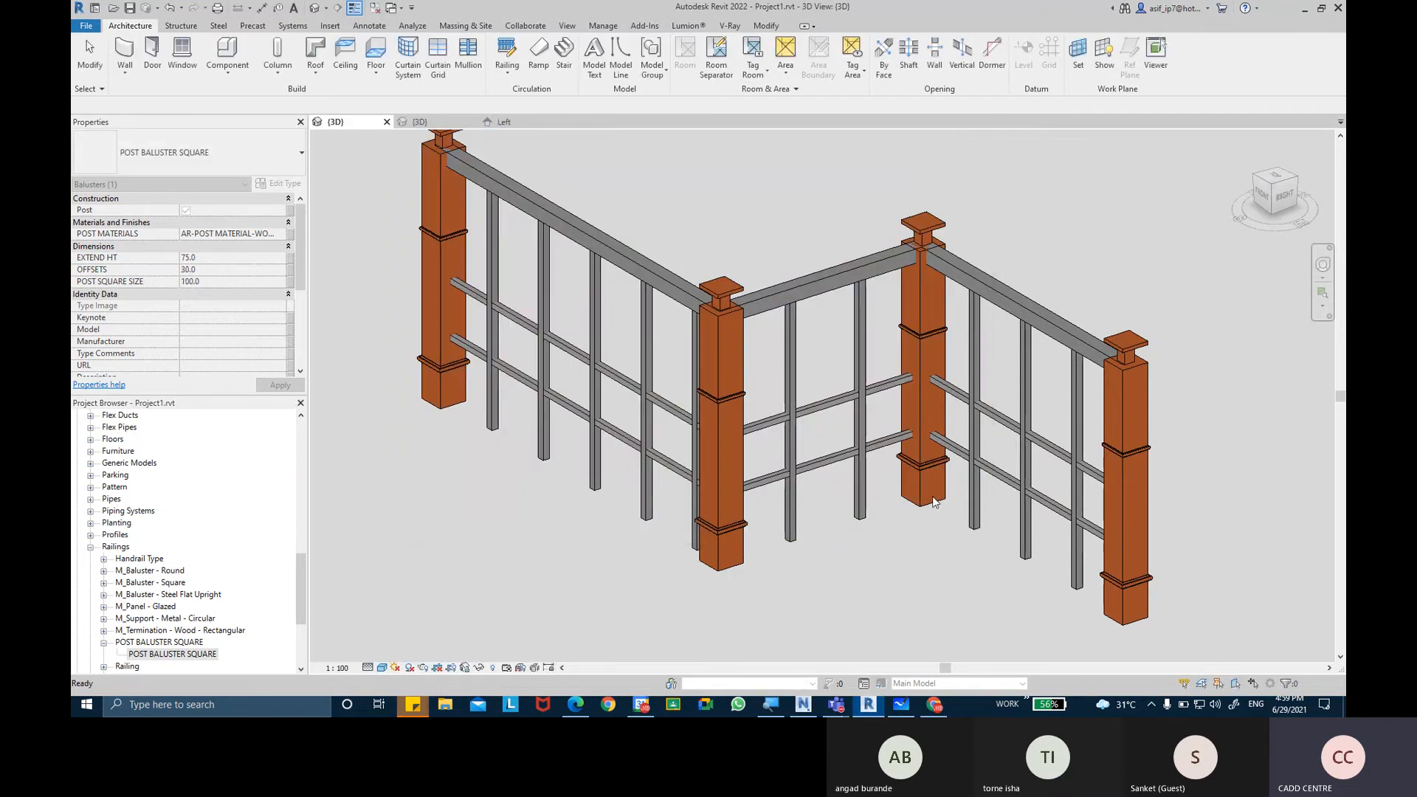
pyautogui.keyDown('shift'); pyautogui.moveTo(934, 502); pyautogui.dragTo(756, 578, button='middle'); pyautogui.keyUp('shift')
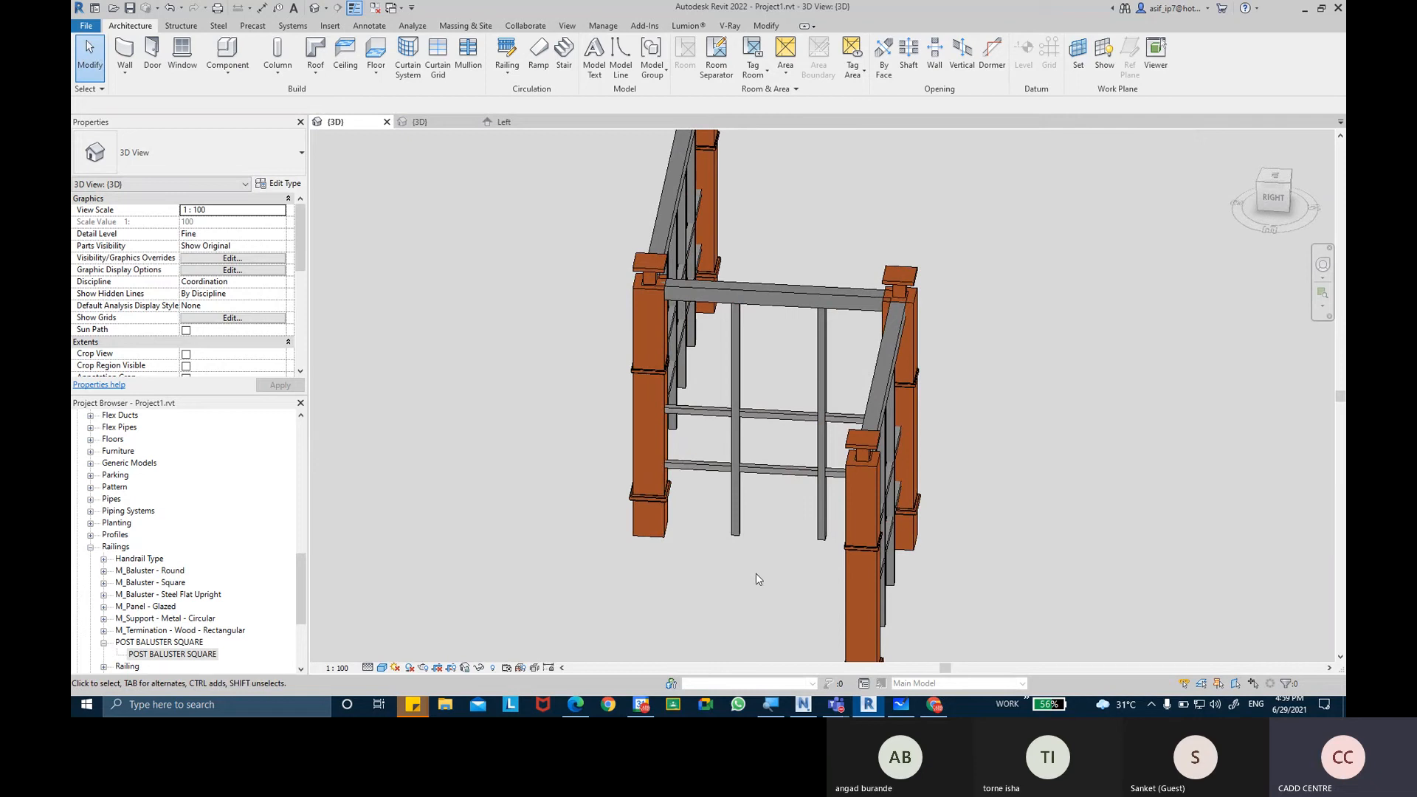
pyautogui.keyDown('shift'); pyautogui.moveTo(741, 574); pyautogui.dragTo(949, 564, button='middle'); pyautogui.keyUp('shift')
pyautogui.keyDown('shift'); pyautogui.moveTo(768, 581); pyautogui.dragTo(815, 554, button='middle'); pyautogui.keyUp('shift')
pyautogui.scroll(4, 815, 554)
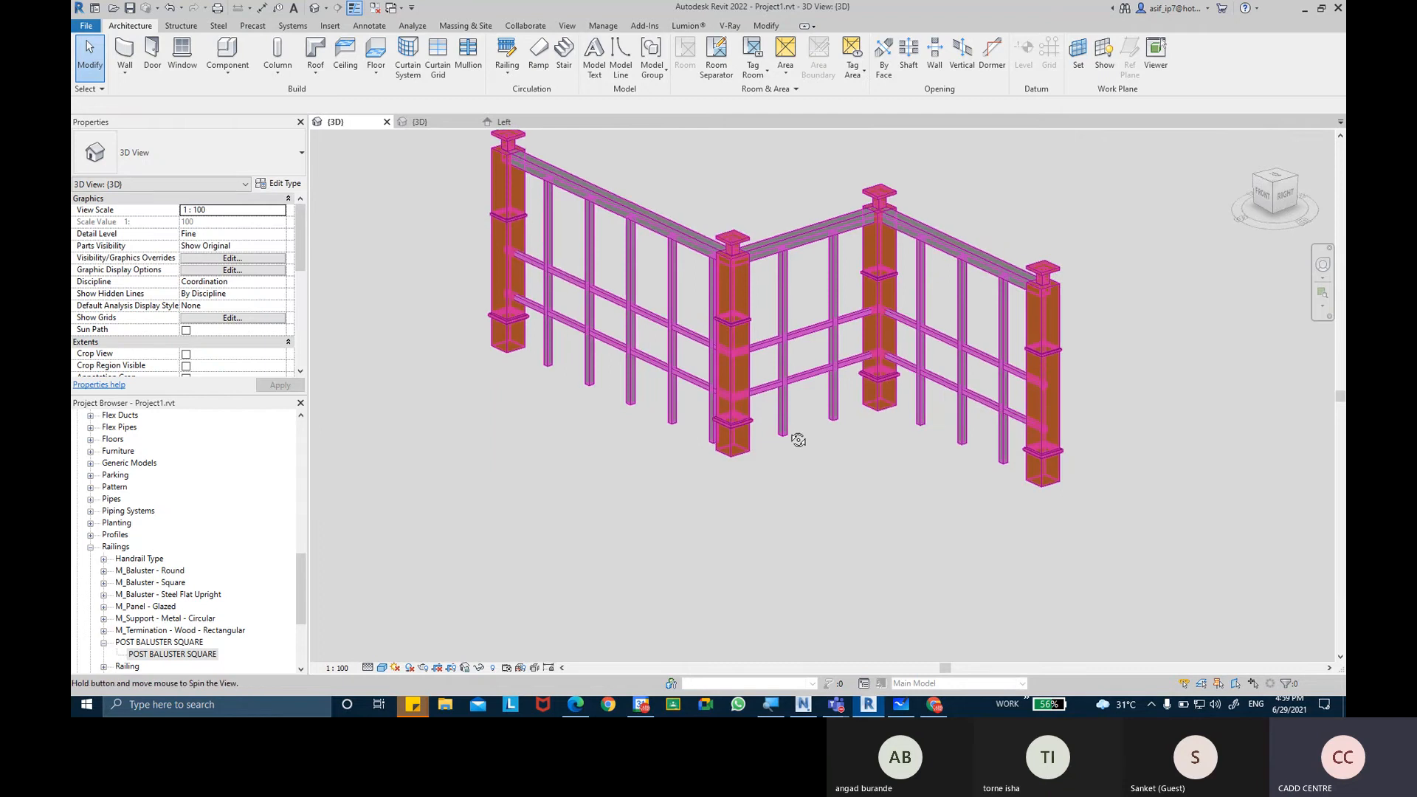
pyautogui.moveTo(797, 436); pyautogui.dragTo(842, 494, button='middle')
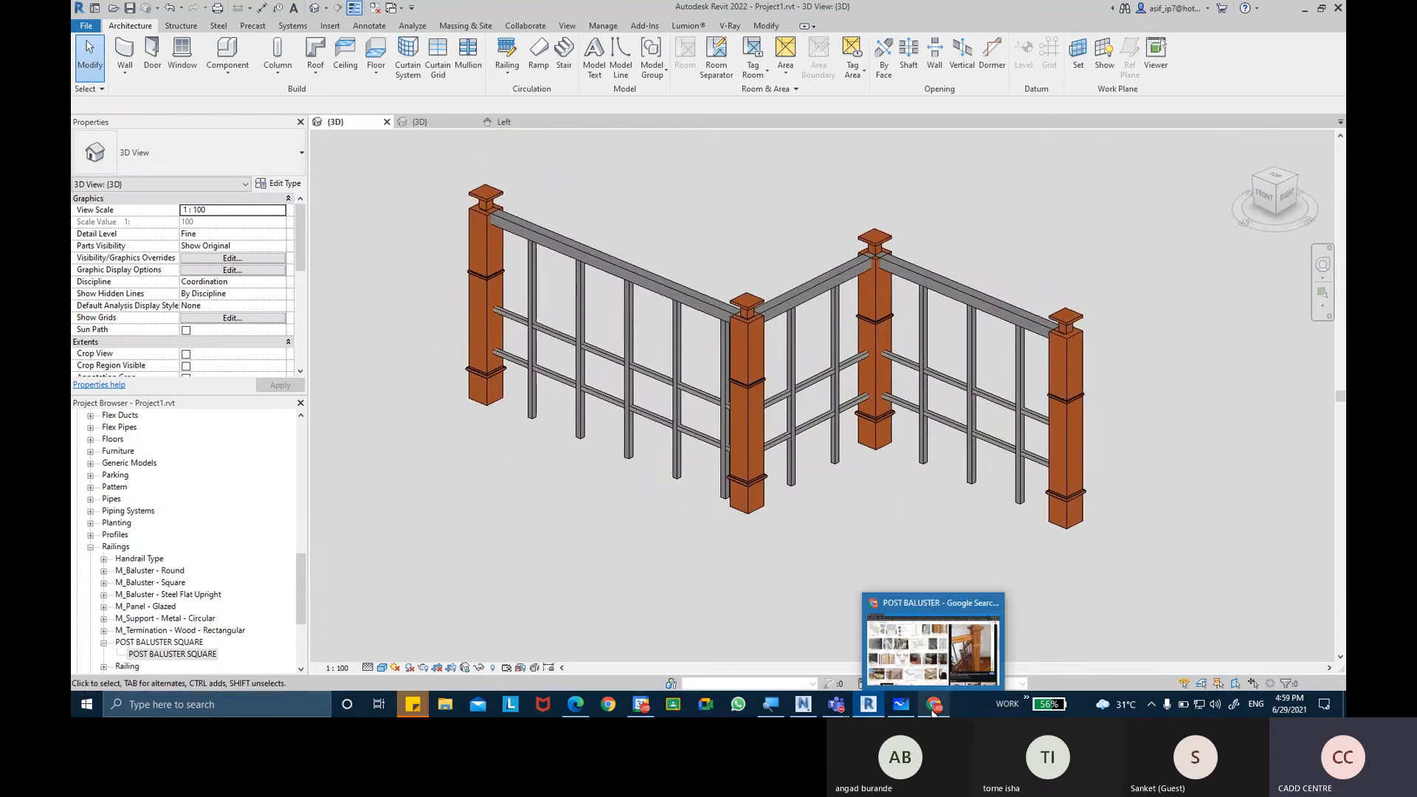
# Switch to Chrome and view the 6" Porch Cedar Newel Post picture among the POST BALUSTER image results.
pyautogui.click(934, 704)
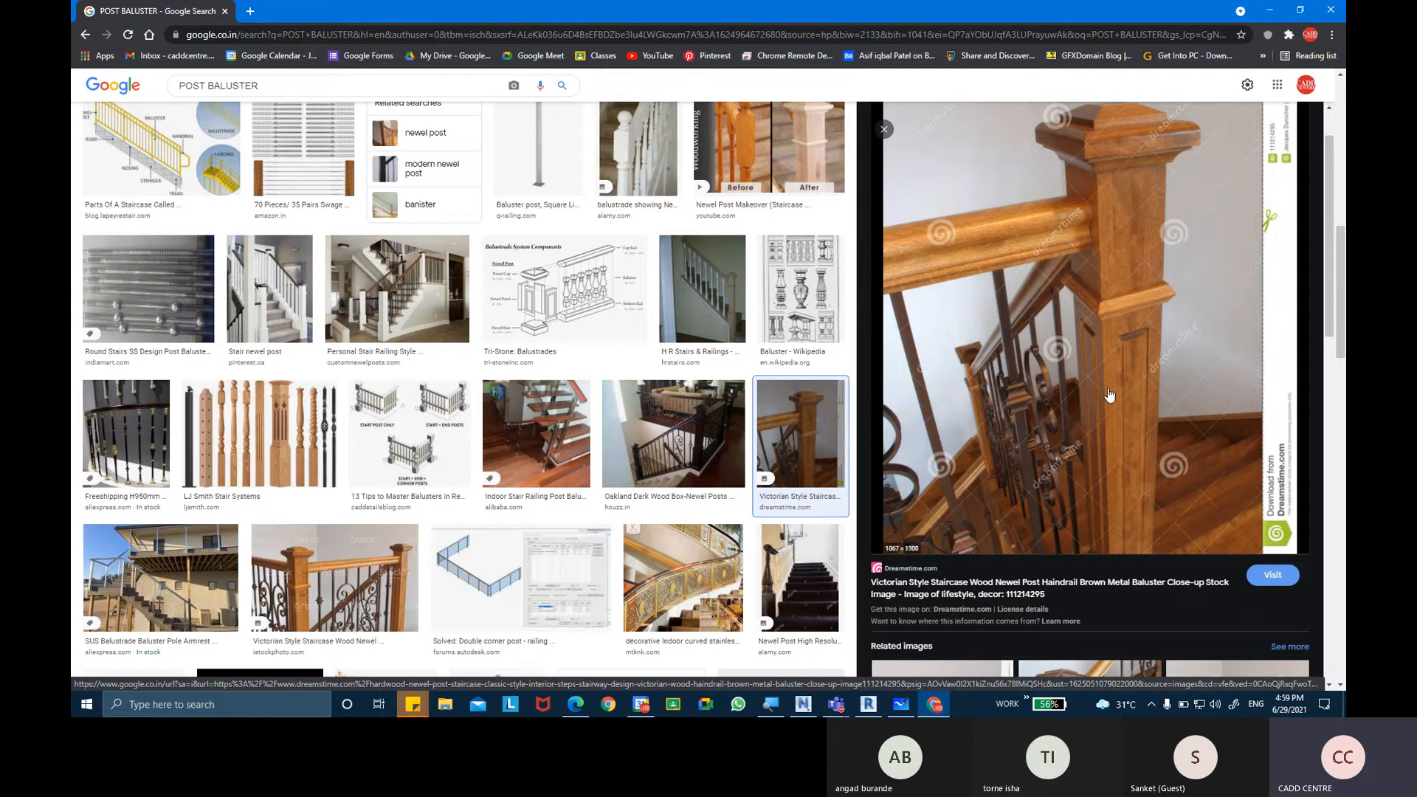
pyautogui.click(1108, 394)
pyautogui.scroll(1, 208, 317)
pyautogui.scroll(7, 208, 309)
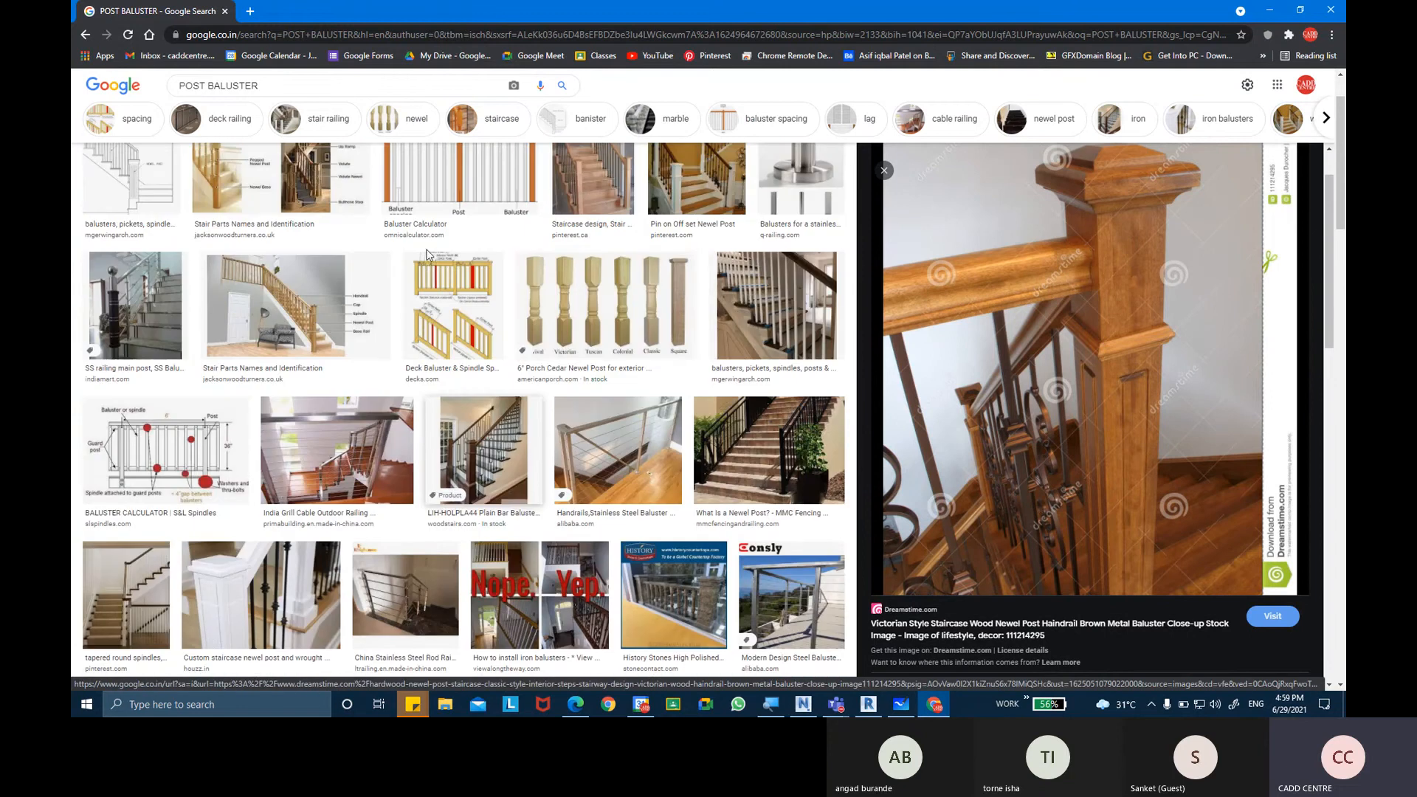
pyautogui.click(681, 314)
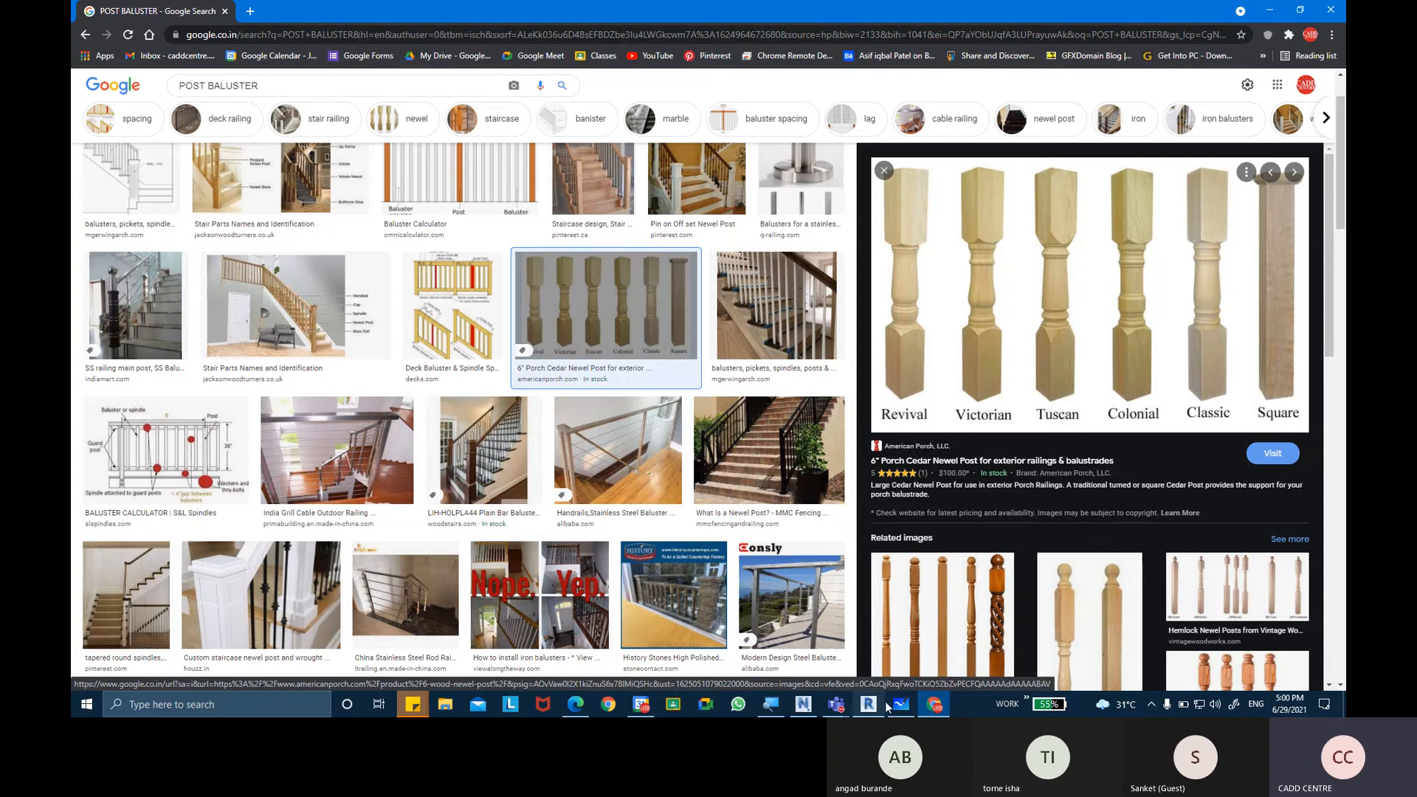
# Switch to the Microsoft Teams meeting window and check the meeting.
pyautogui.click(836, 705)
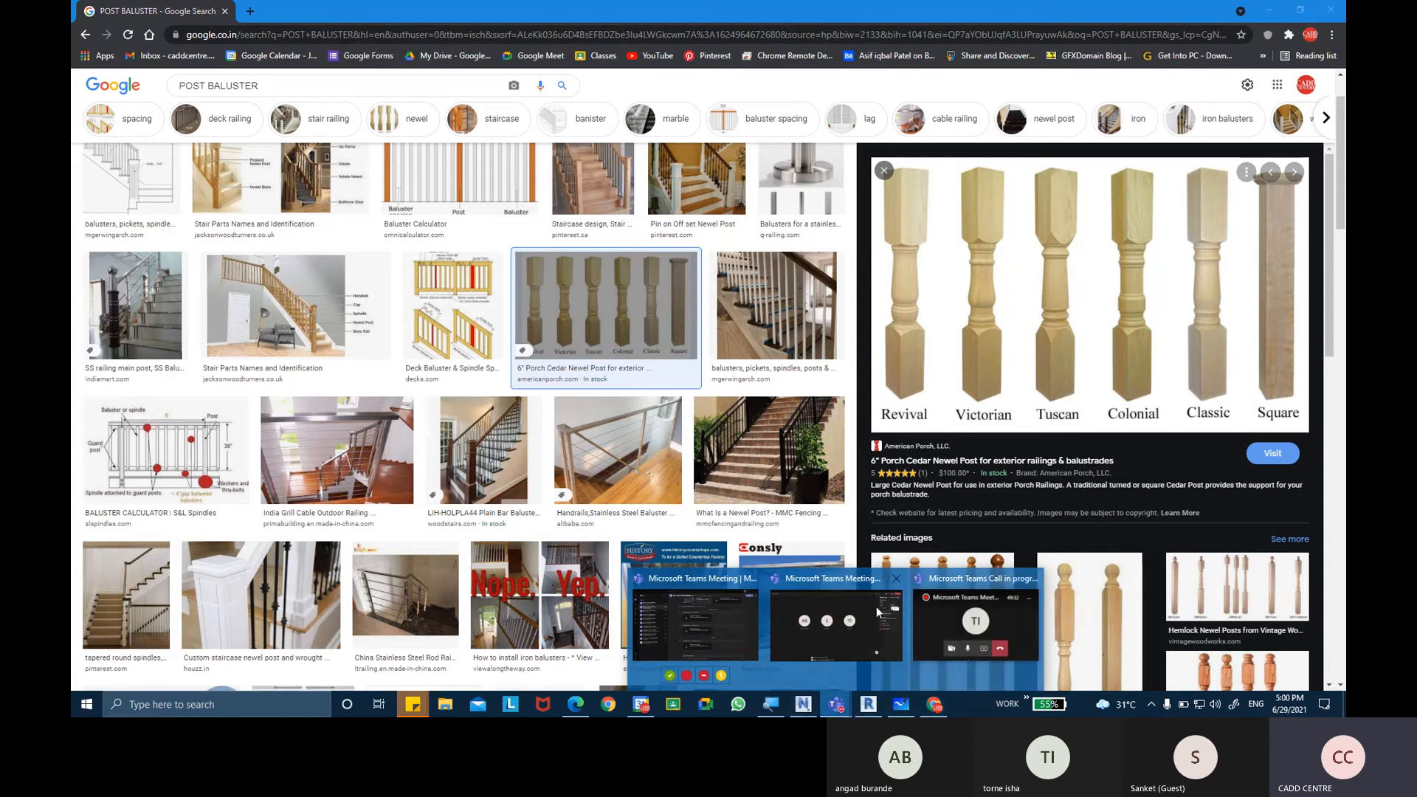
pyautogui.click(868, 613)
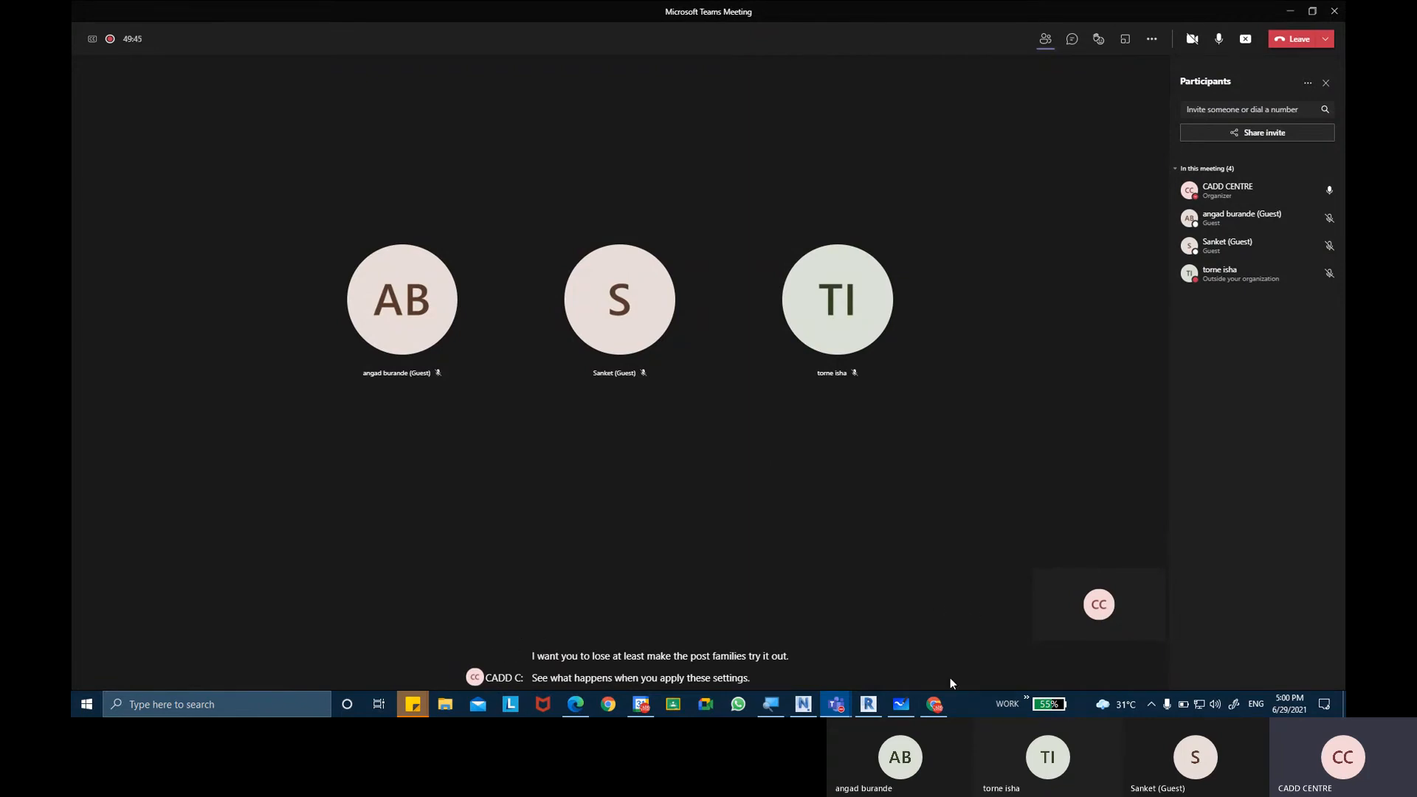
pyautogui.moveTo(945, 706)
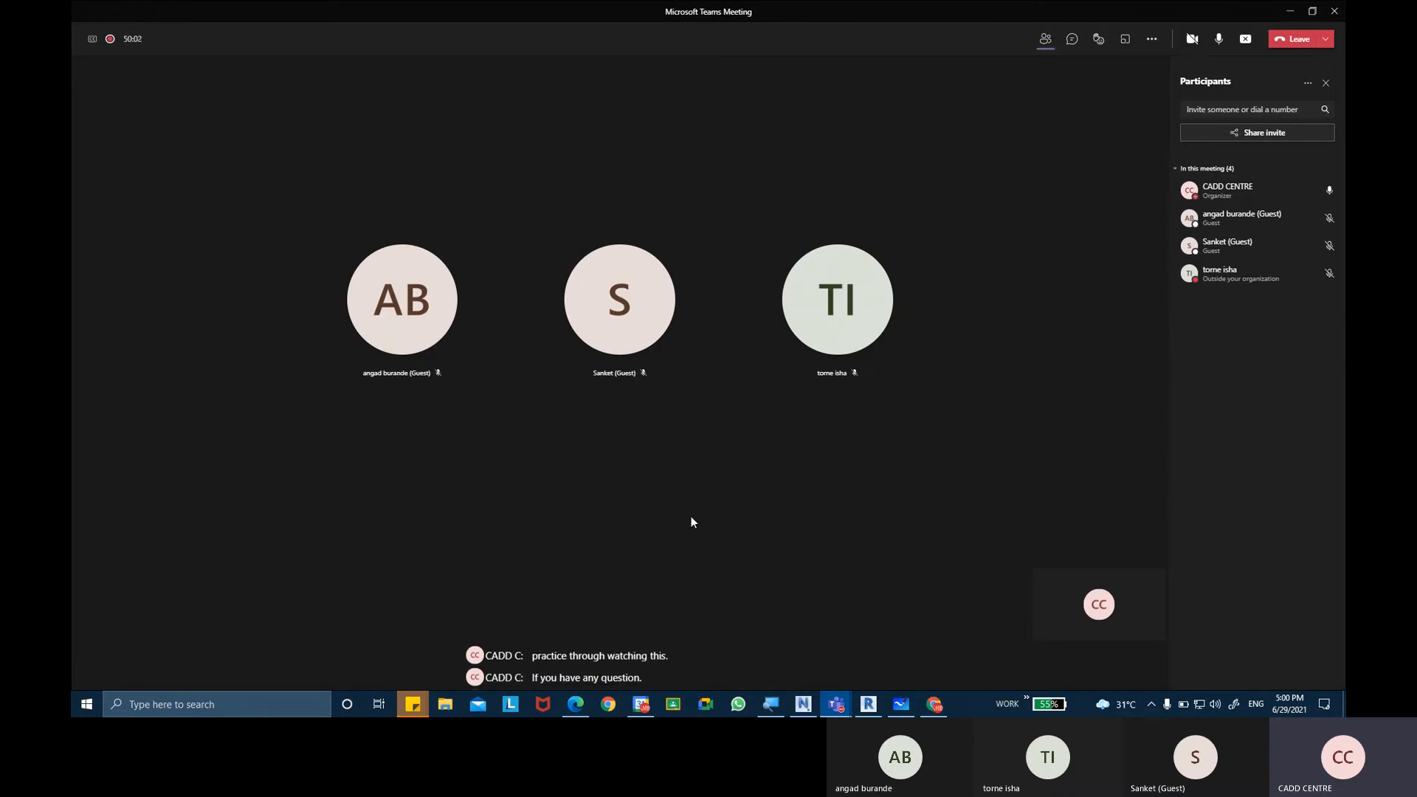
# Switch back to Revit and examine the cap and top rail joint of the railing's corner post.
pyautogui.click(868, 705)
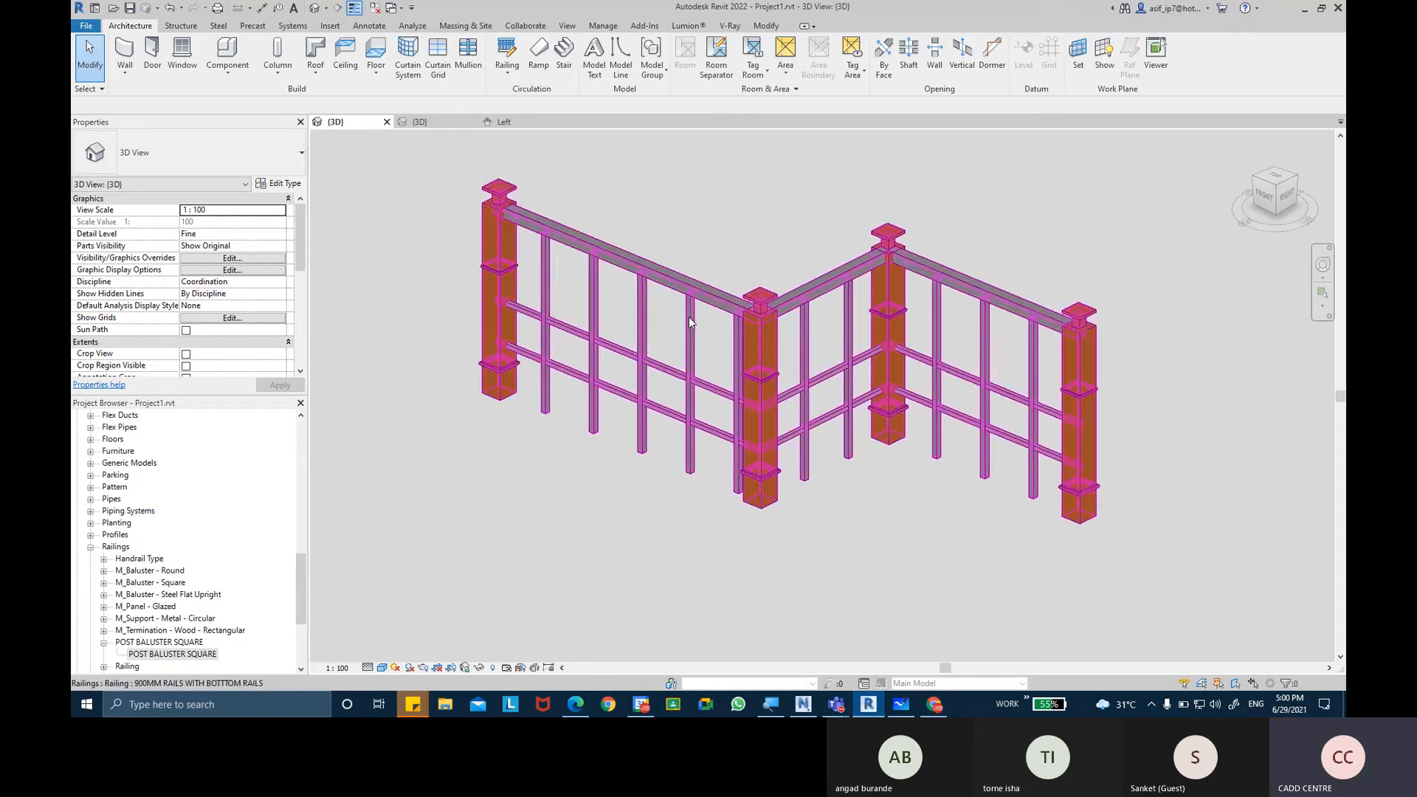
pyautogui.click(676, 497)
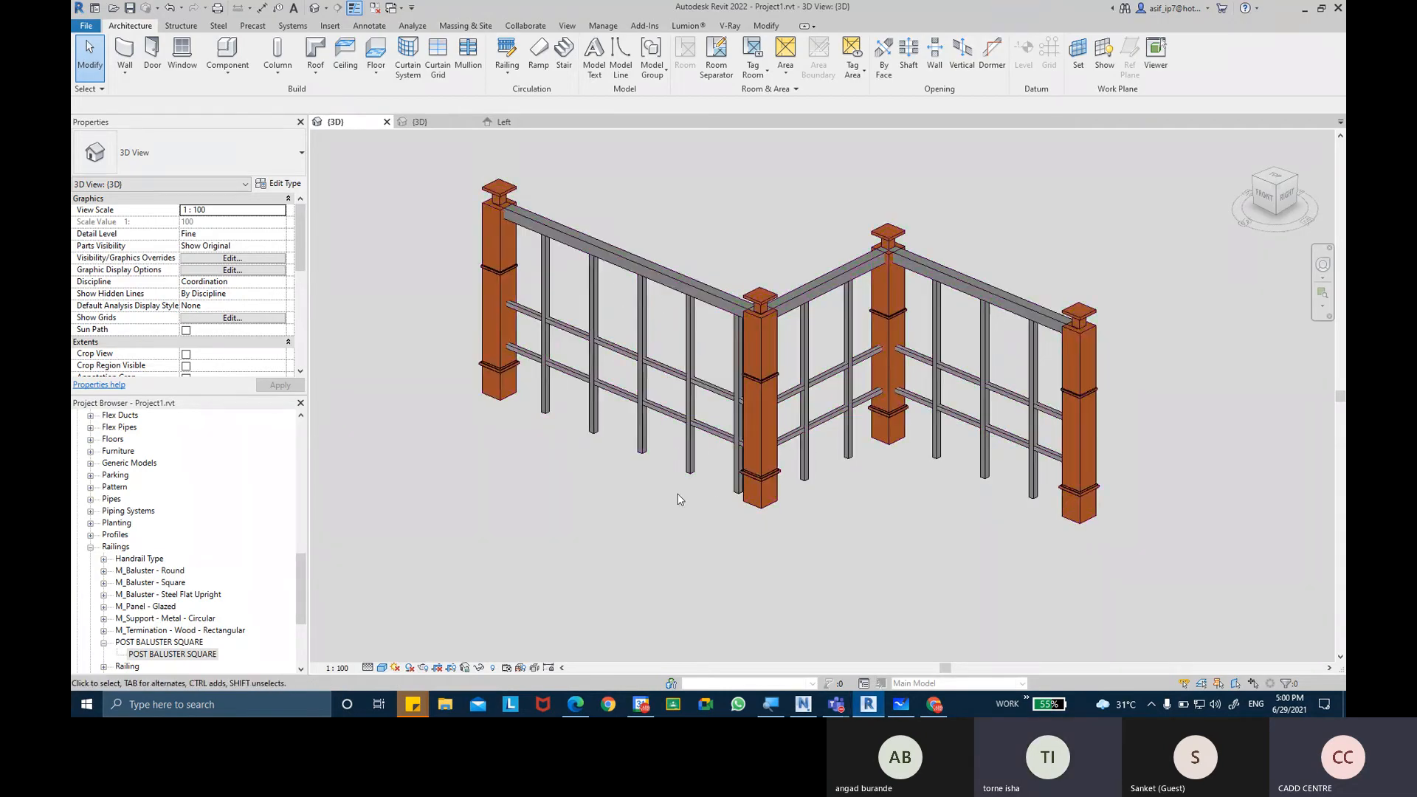
pyautogui.scroll(4, 790, 506)
pyautogui.moveTo(844, 465); pyautogui.dragTo(826, 511, button='middle')
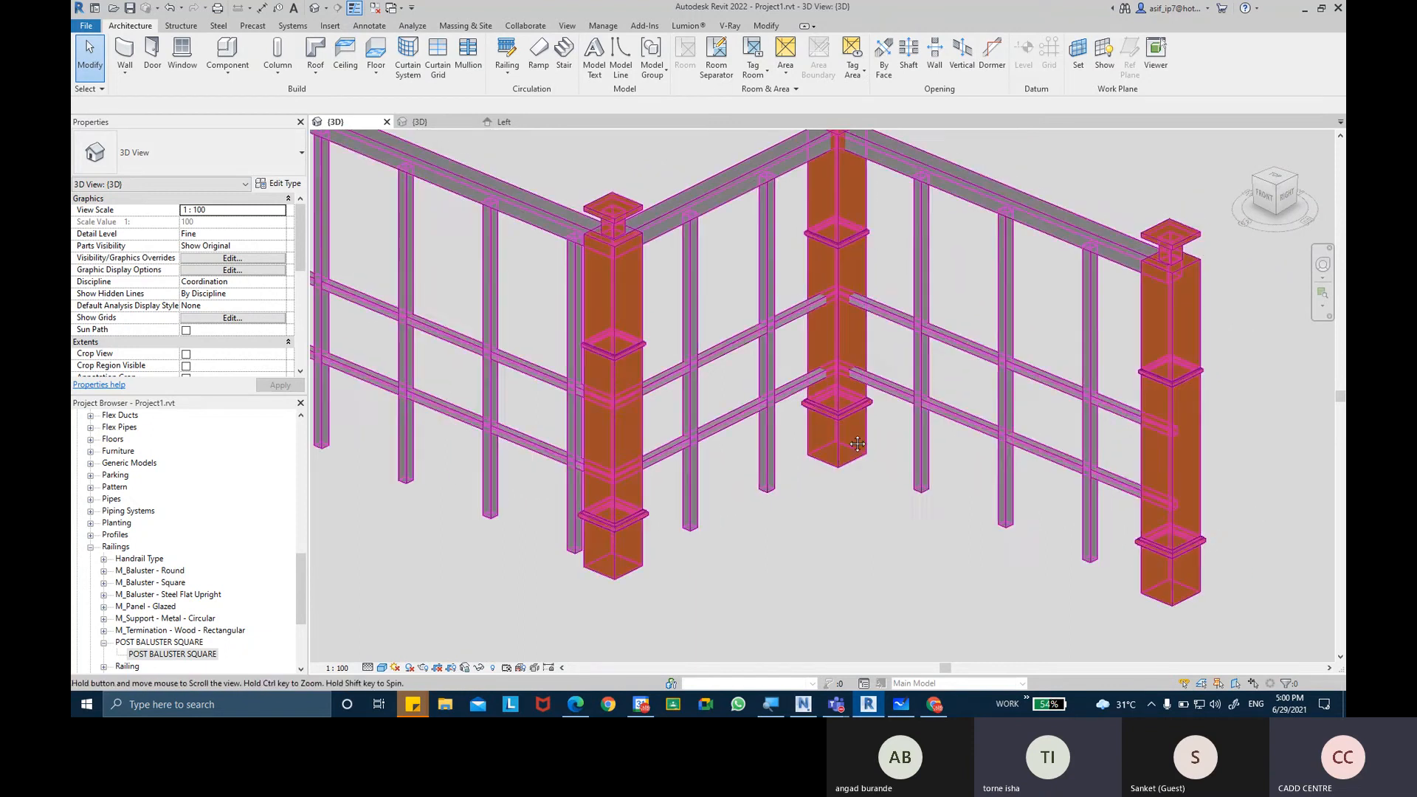
pyautogui.moveTo(843, 317); pyautogui.dragTo(817, 437, button='middle')
pyautogui.scroll(2, 816, 191)
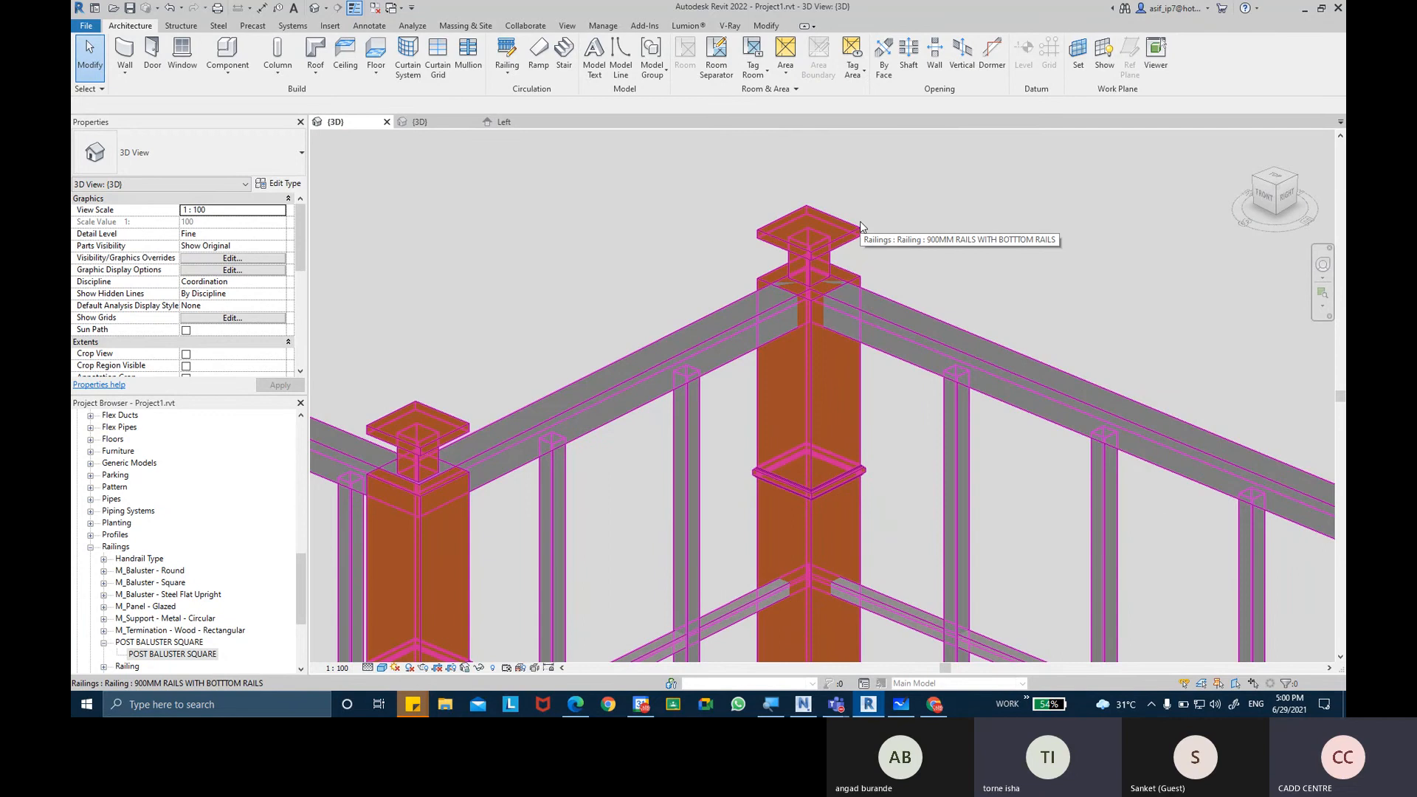
# Delete the square cap extrusion on top of the post in the POST BALUSTER SQUARE family.
pyautogui.click(449, 122)
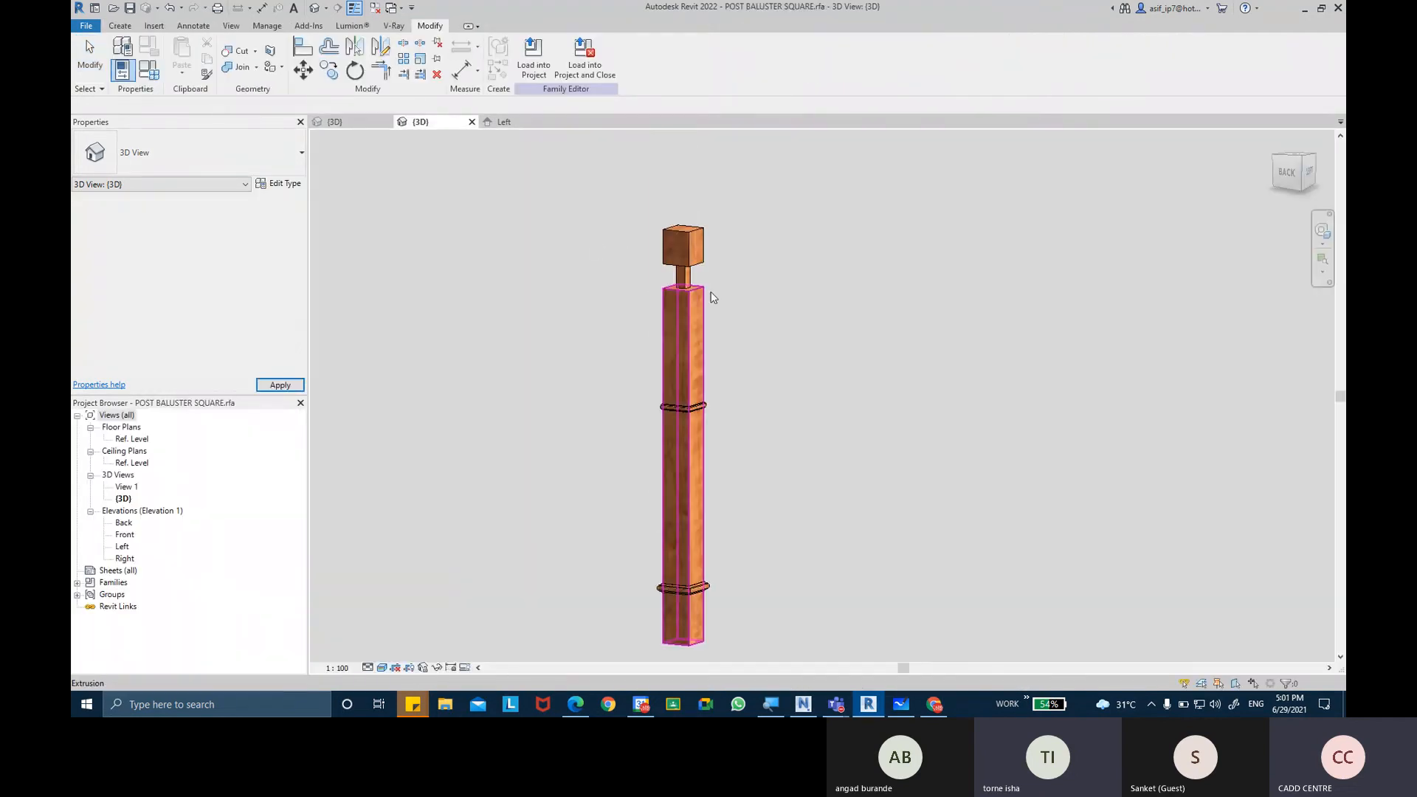
pyautogui.scroll(2, 693, 250)
pyautogui.click(694, 249)
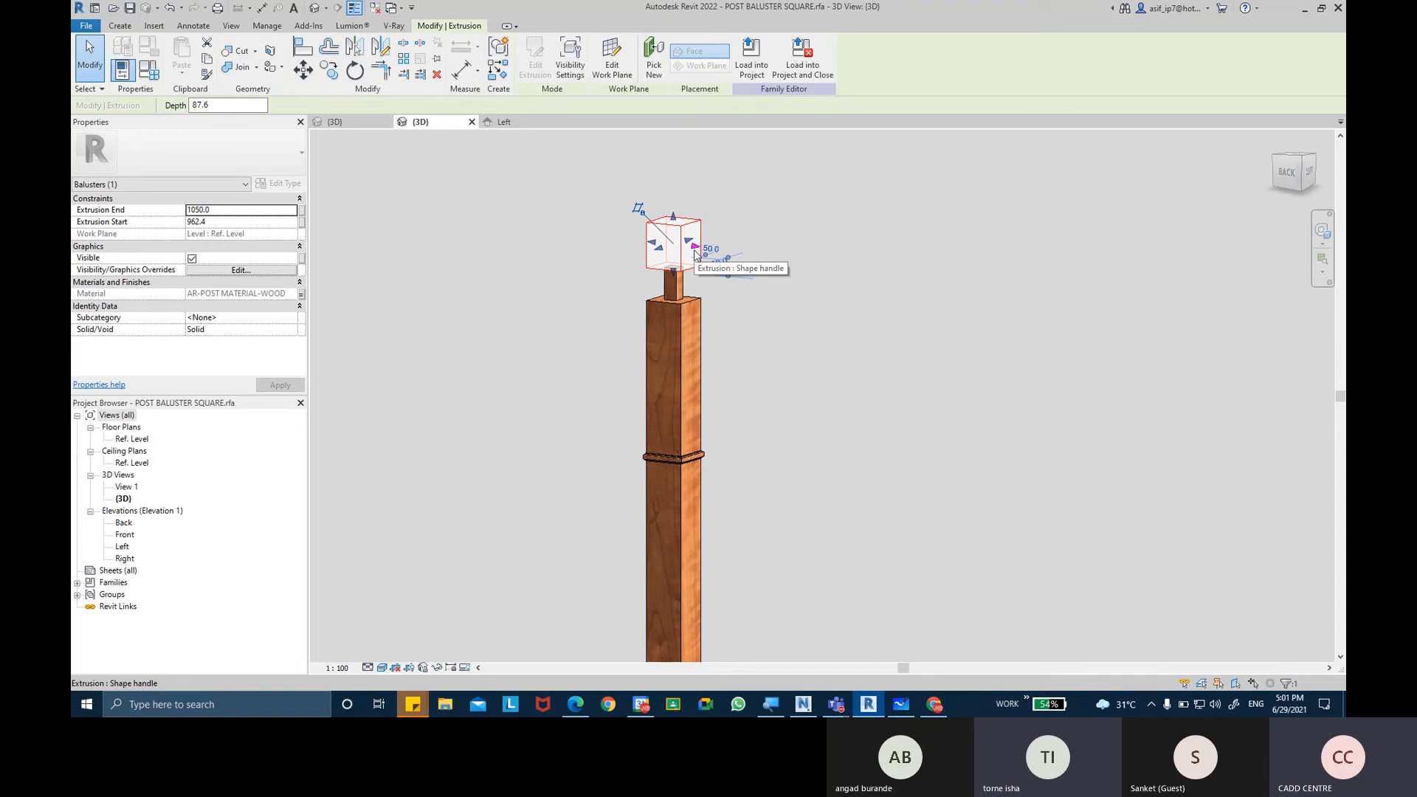
pyautogui.press('Delete')
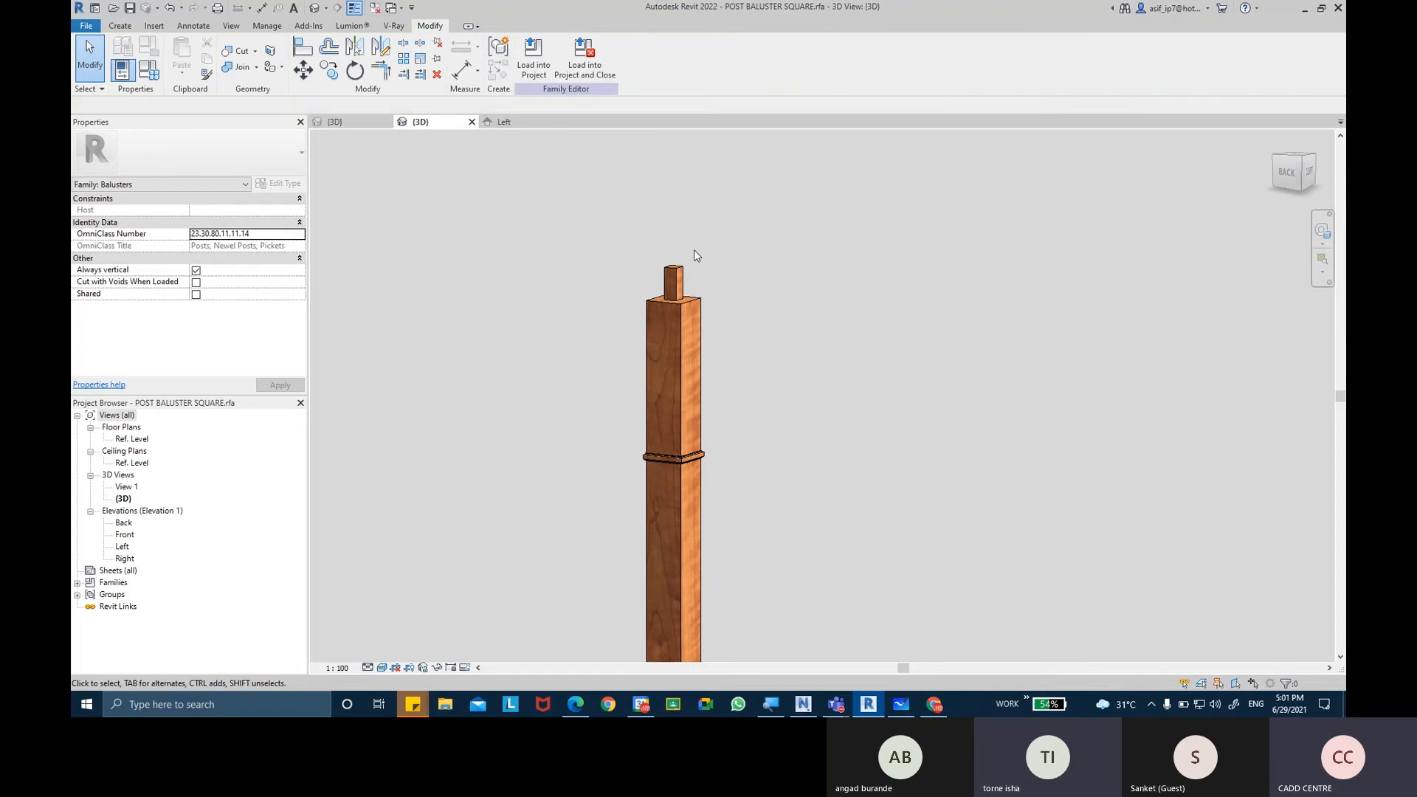
# Open the family's Left elevation and set its view scale to 1:2.
pyautogui.doubleClick(123, 547)
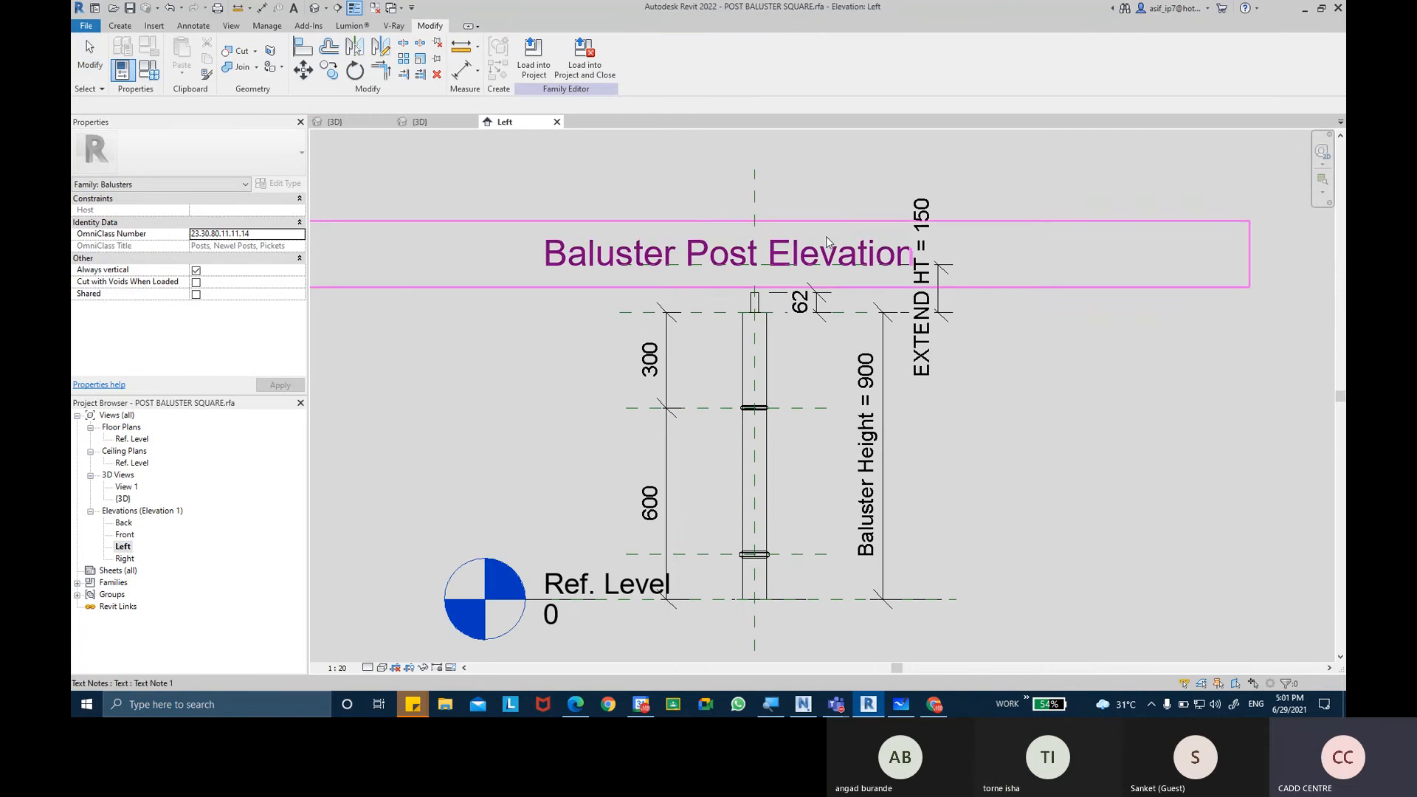
pyautogui.scroll(4, 746, 283)
pyautogui.scroll(2, 747, 283)
pyautogui.scroll(-2, 746, 282)
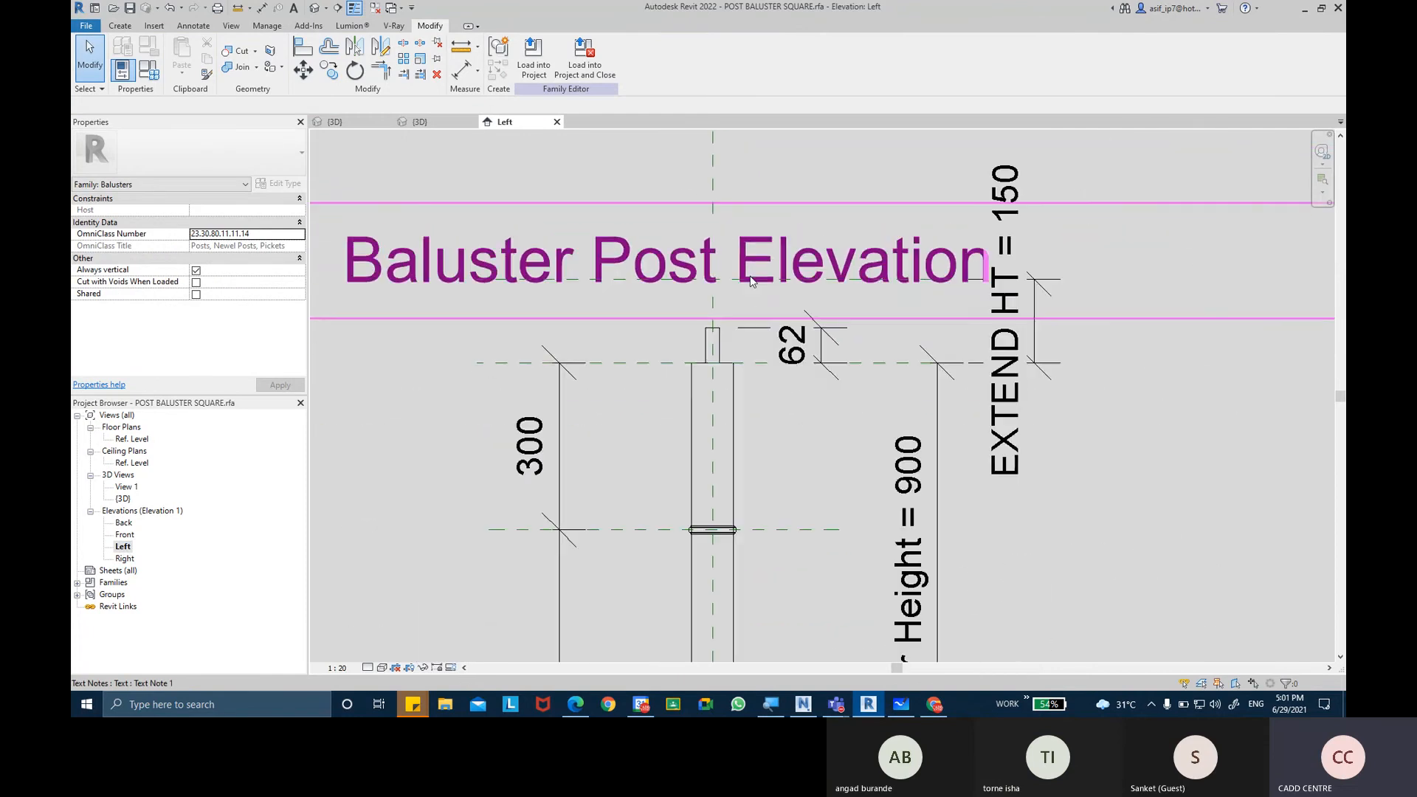
pyautogui.click(339, 668)
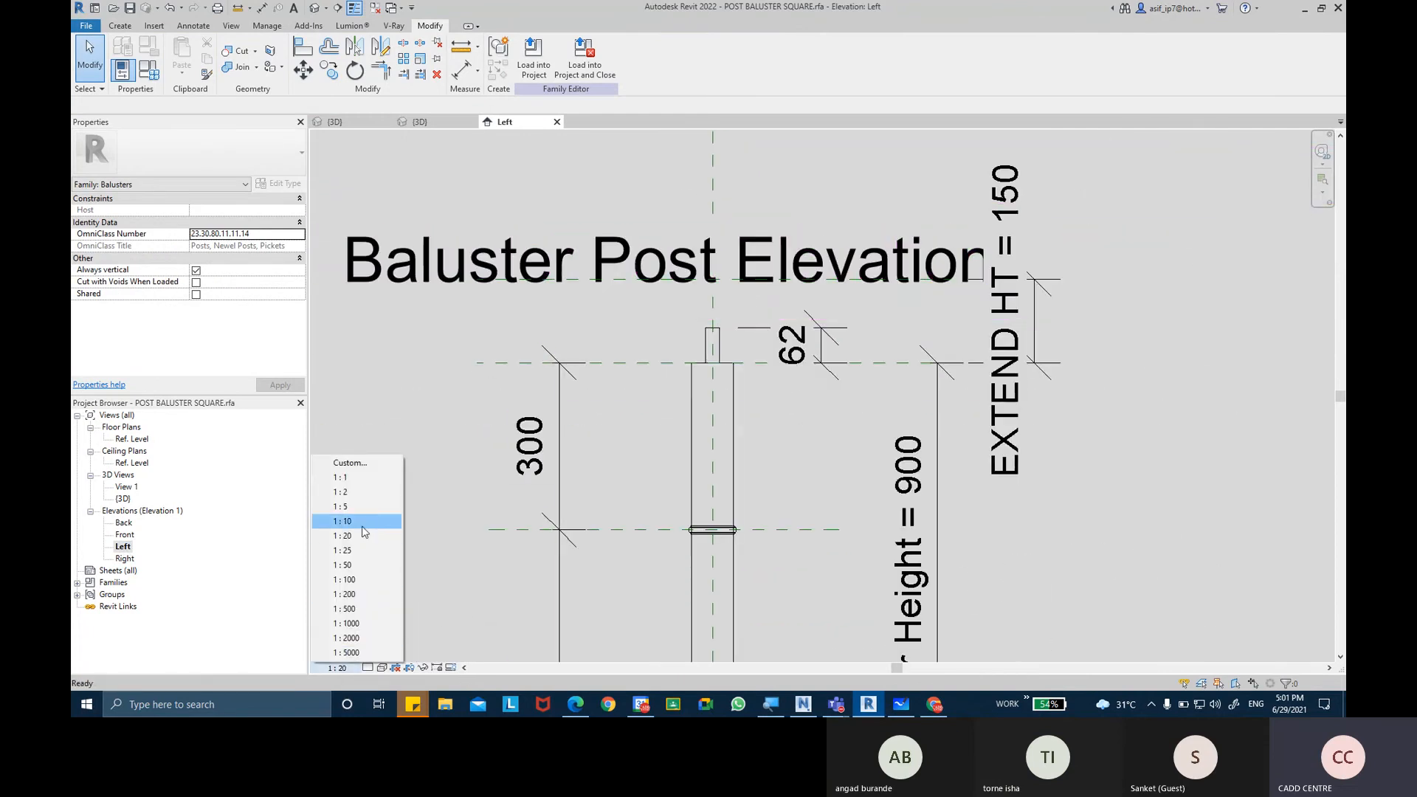
pyautogui.click(361, 492)
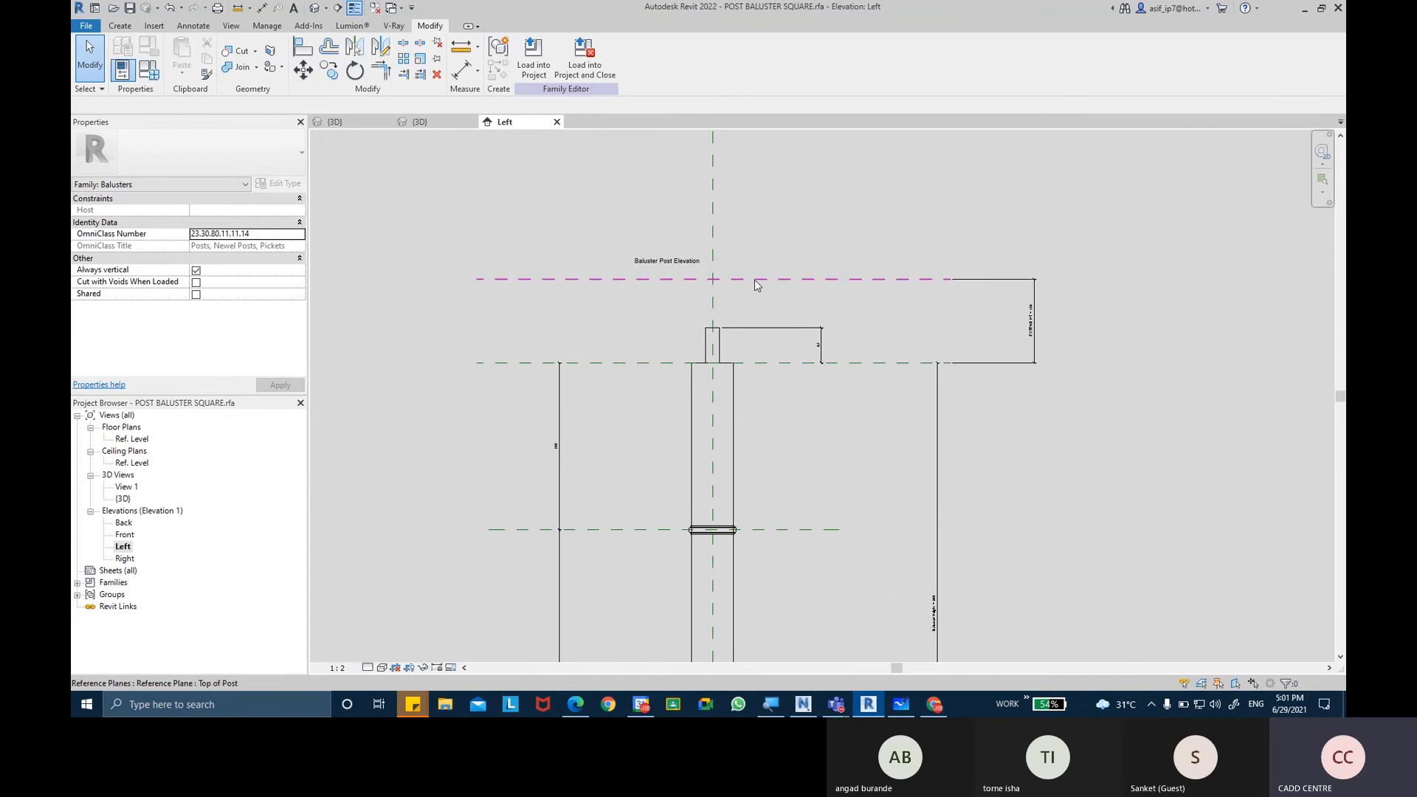
pyautogui.scroll(2, 756, 284)
pyautogui.moveTo(770, 291)
pyautogui.mouseDown(button='middle')
pyautogui.moveTo(751, 290)
pyautogui.moveTo(723, 350)
pyautogui.mouseUp(button='middle')
pyautogui.scroll(2, 752, 290)
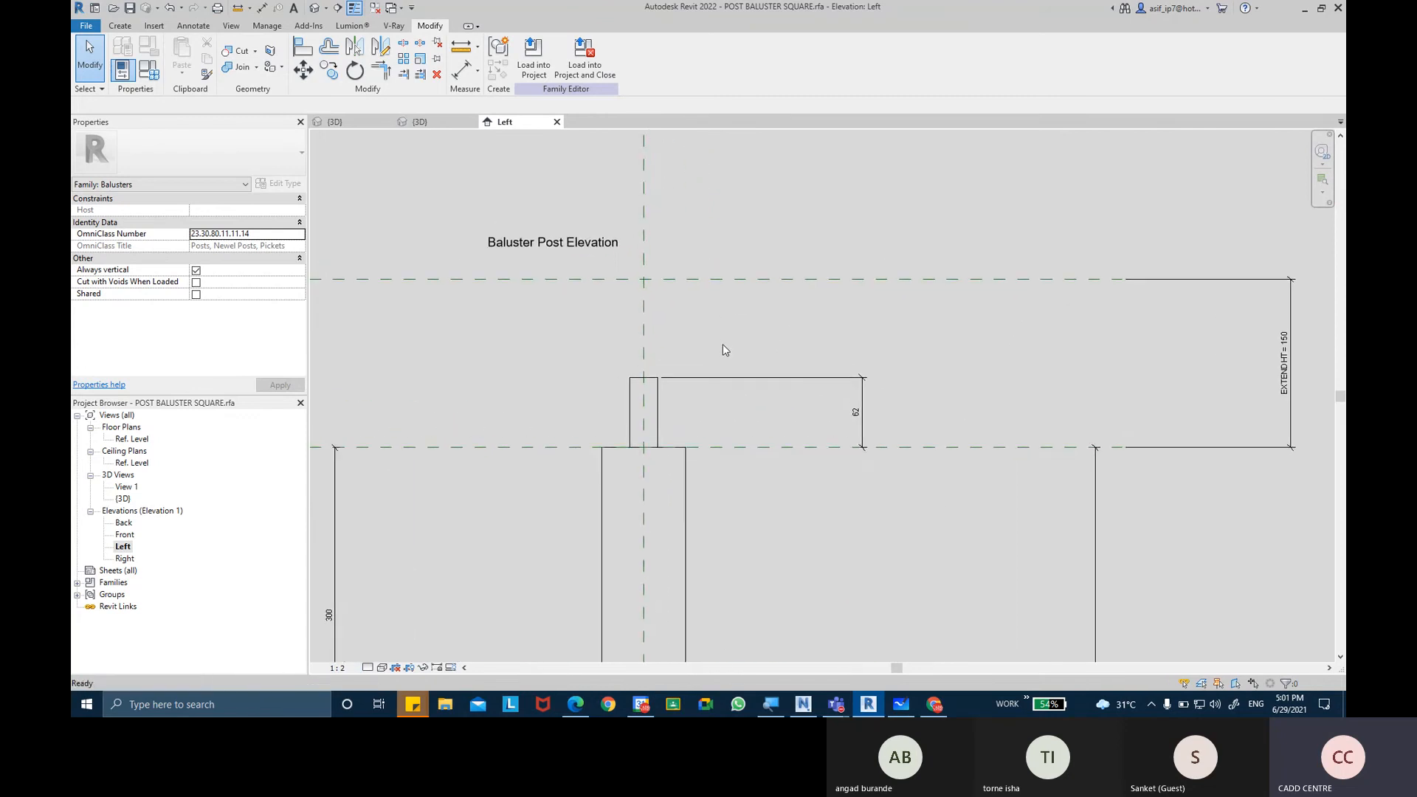
# Start a solid Revolve on the work plane Reference Plane : Center (Left/Right).
pyautogui.click(119, 25)
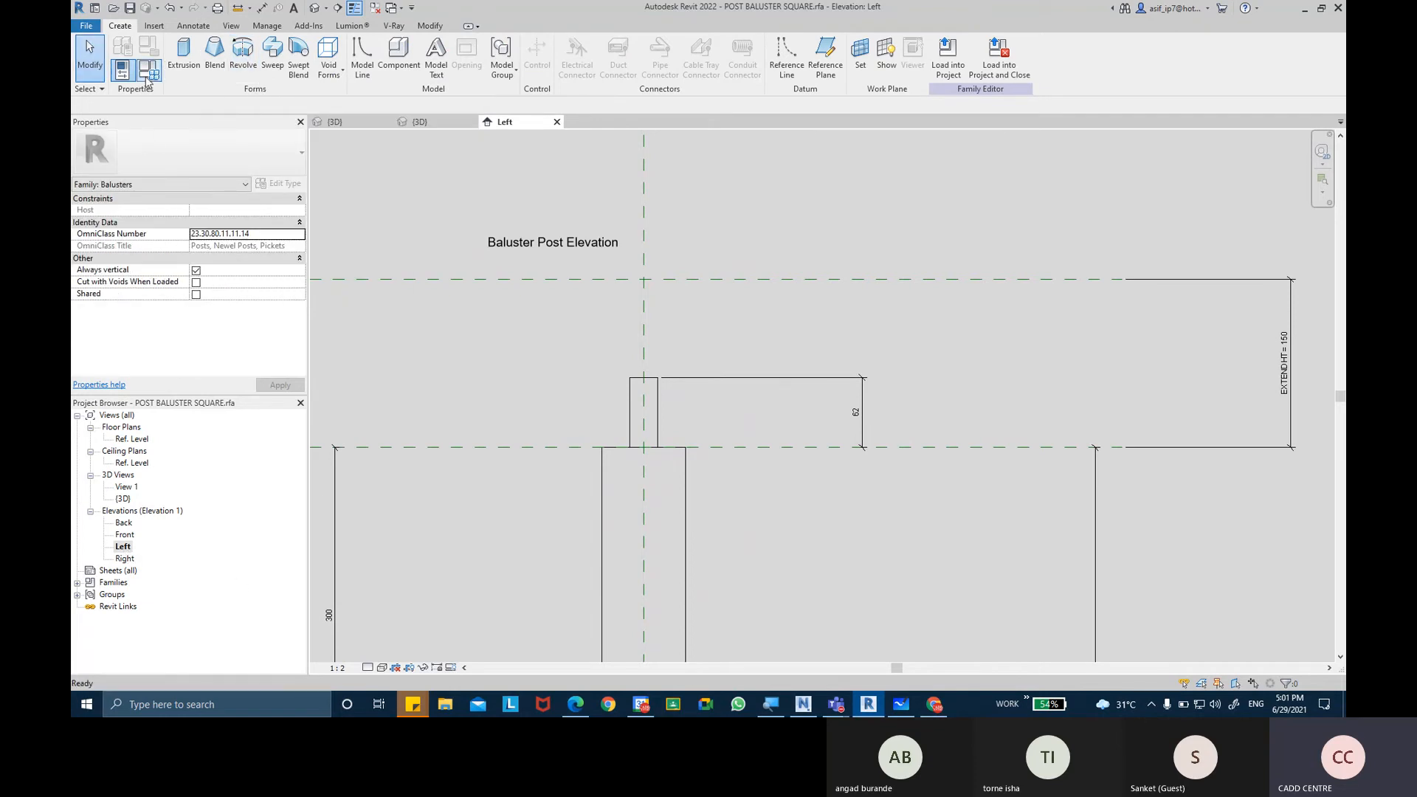
pyautogui.click(252, 68)
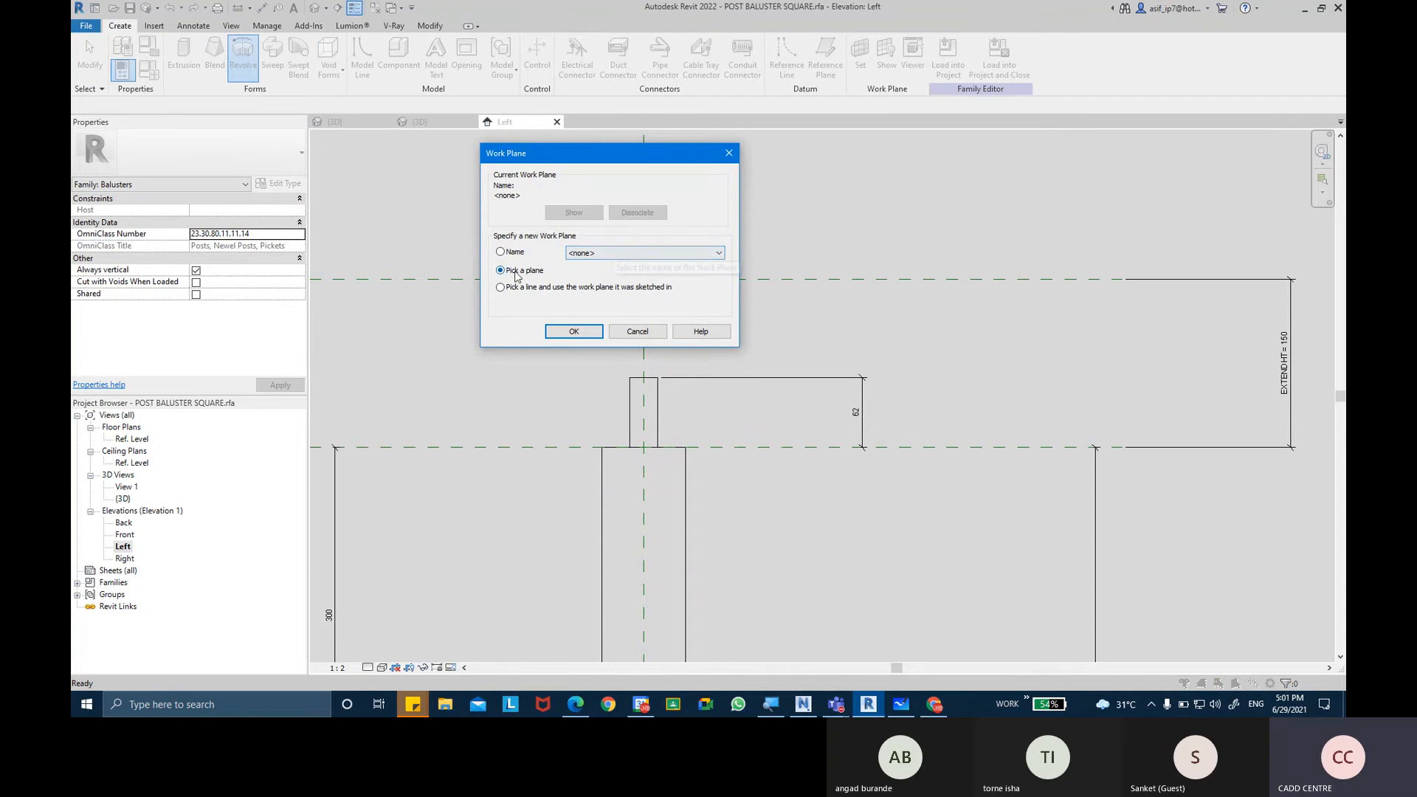
pyautogui.click(614, 255)
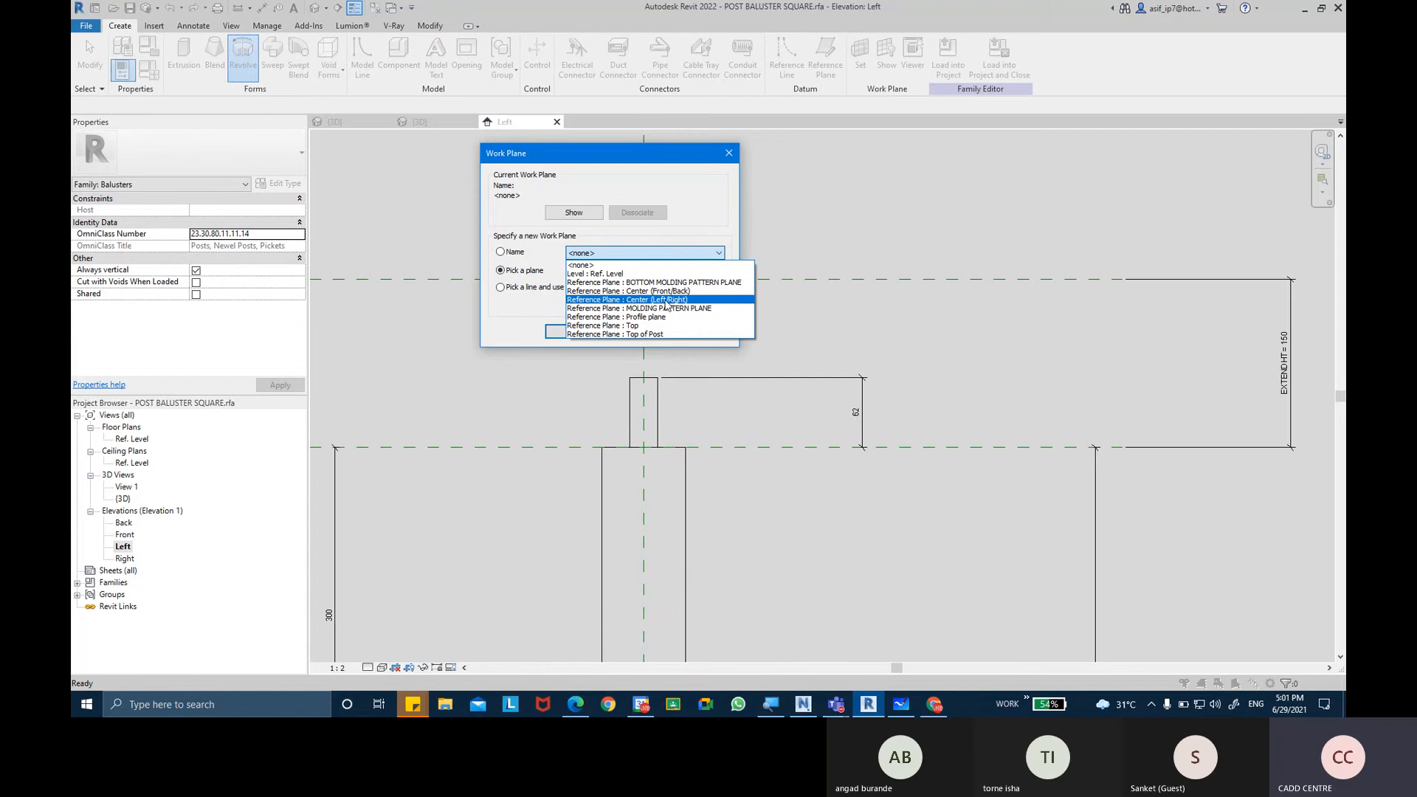
pyautogui.click(667, 301)
pyautogui.click(666, 303)
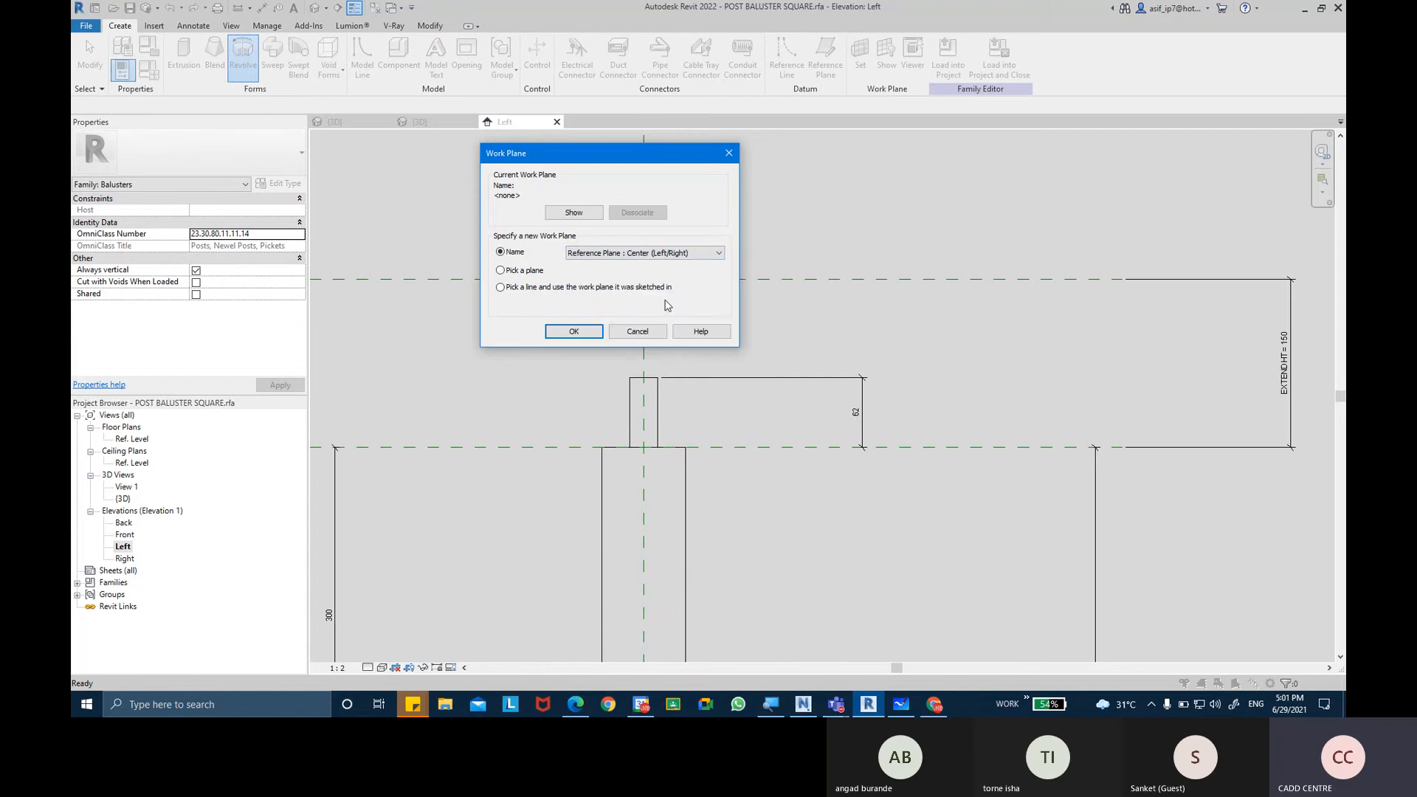
pyautogui.click(596, 335)
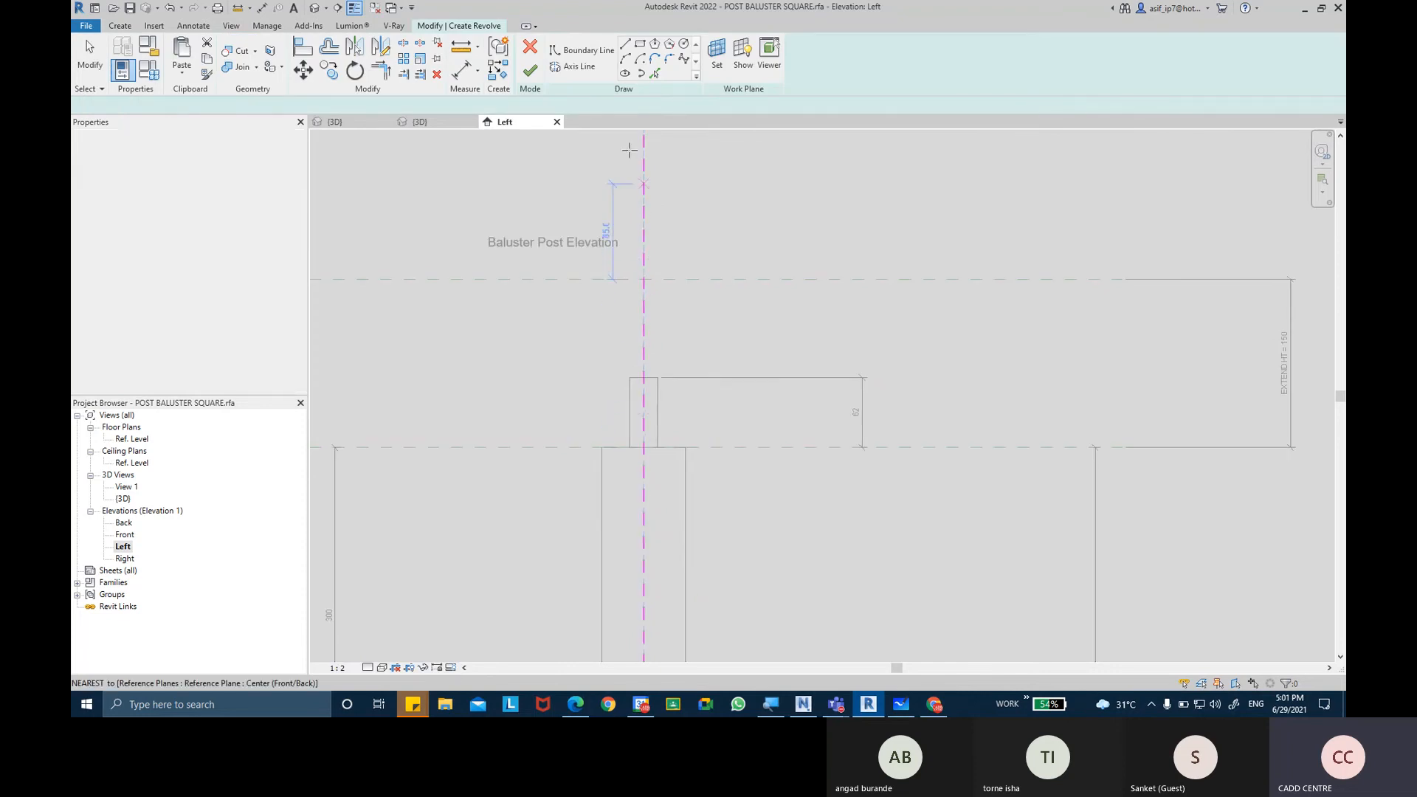
# Draw a vertical revolve axis about 240 mm long on the post's centre plane, from above the Top of Post plane to below the neck.
pyautogui.click(580, 66)
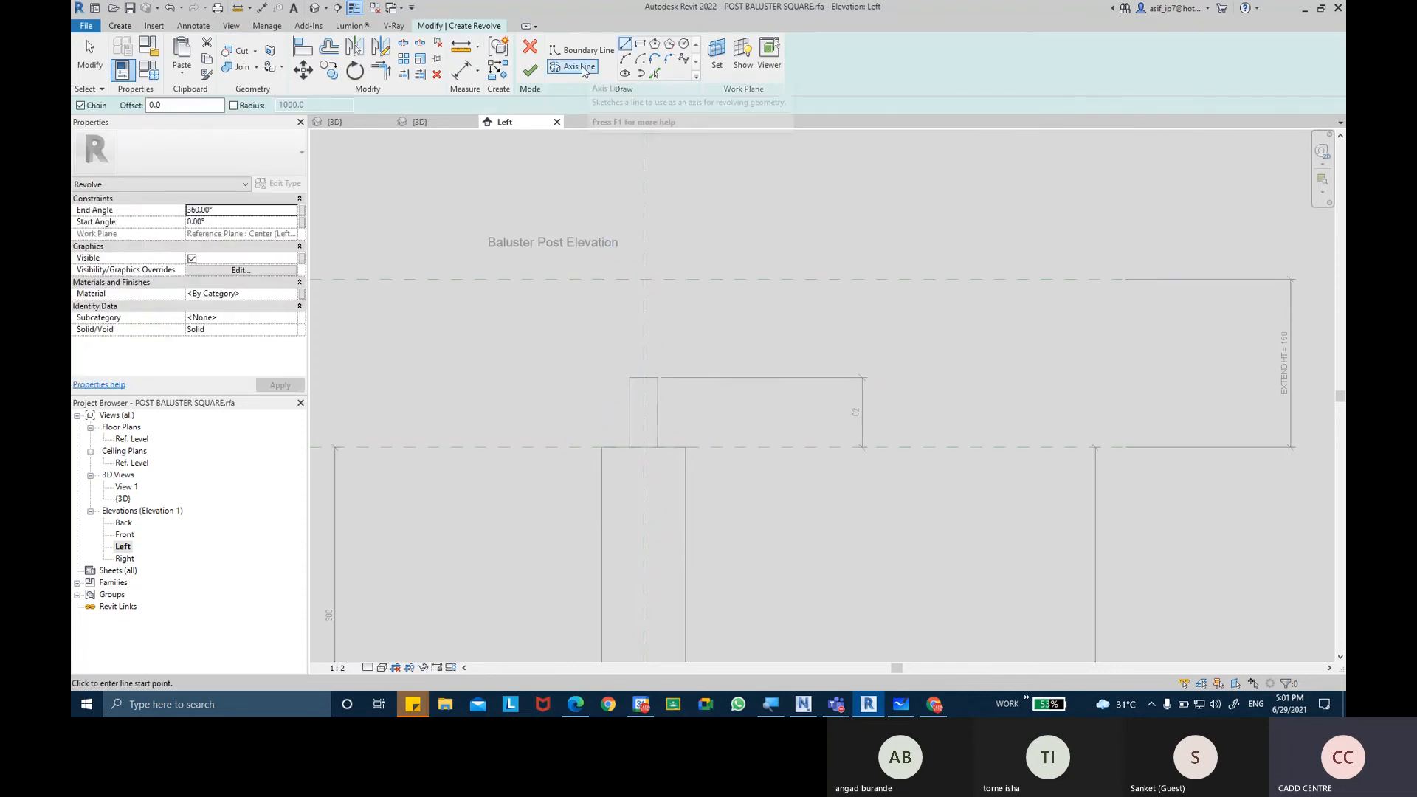
pyautogui.click(584, 71)
pyautogui.click(644, 217)
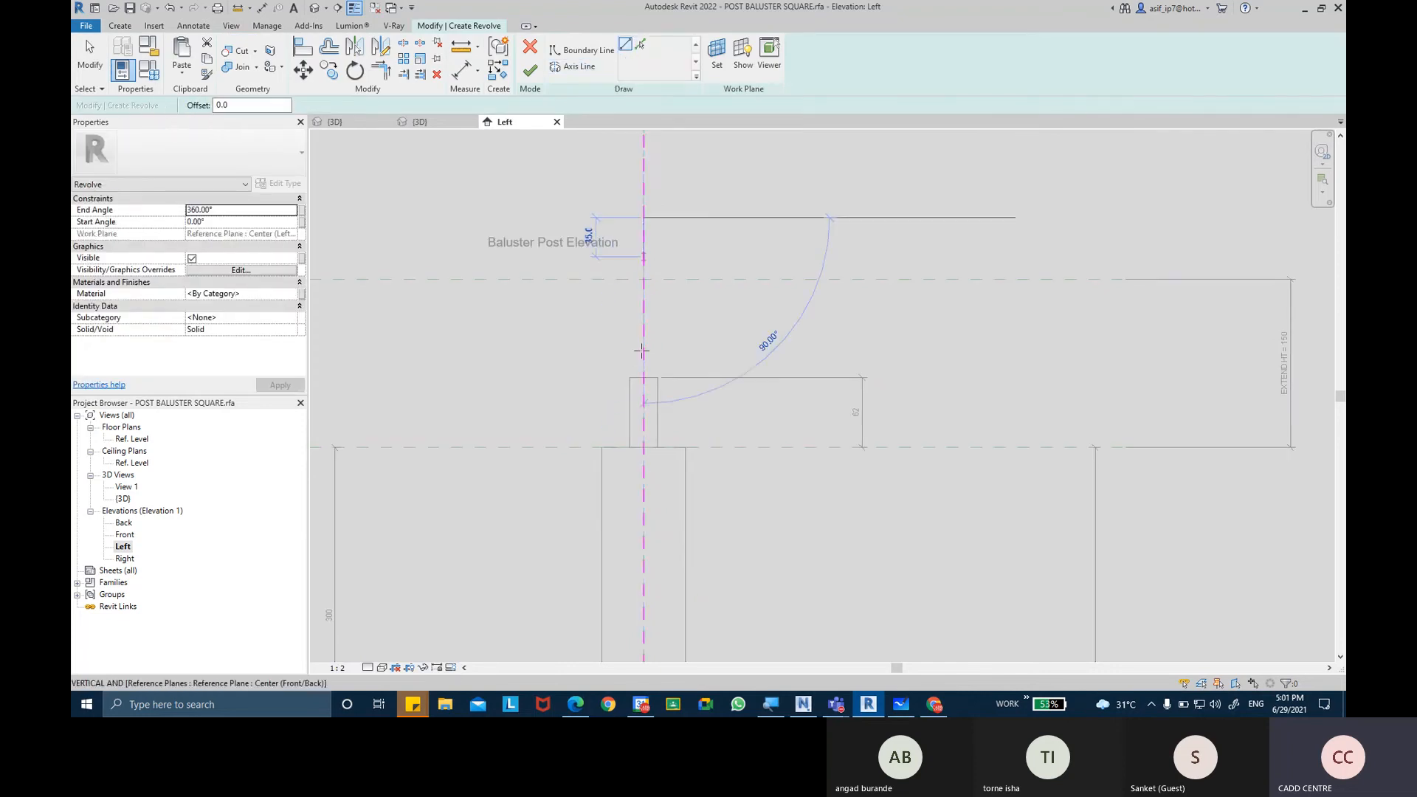
pyautogui.click(643, 487)
pyautogui.click(667, 375)
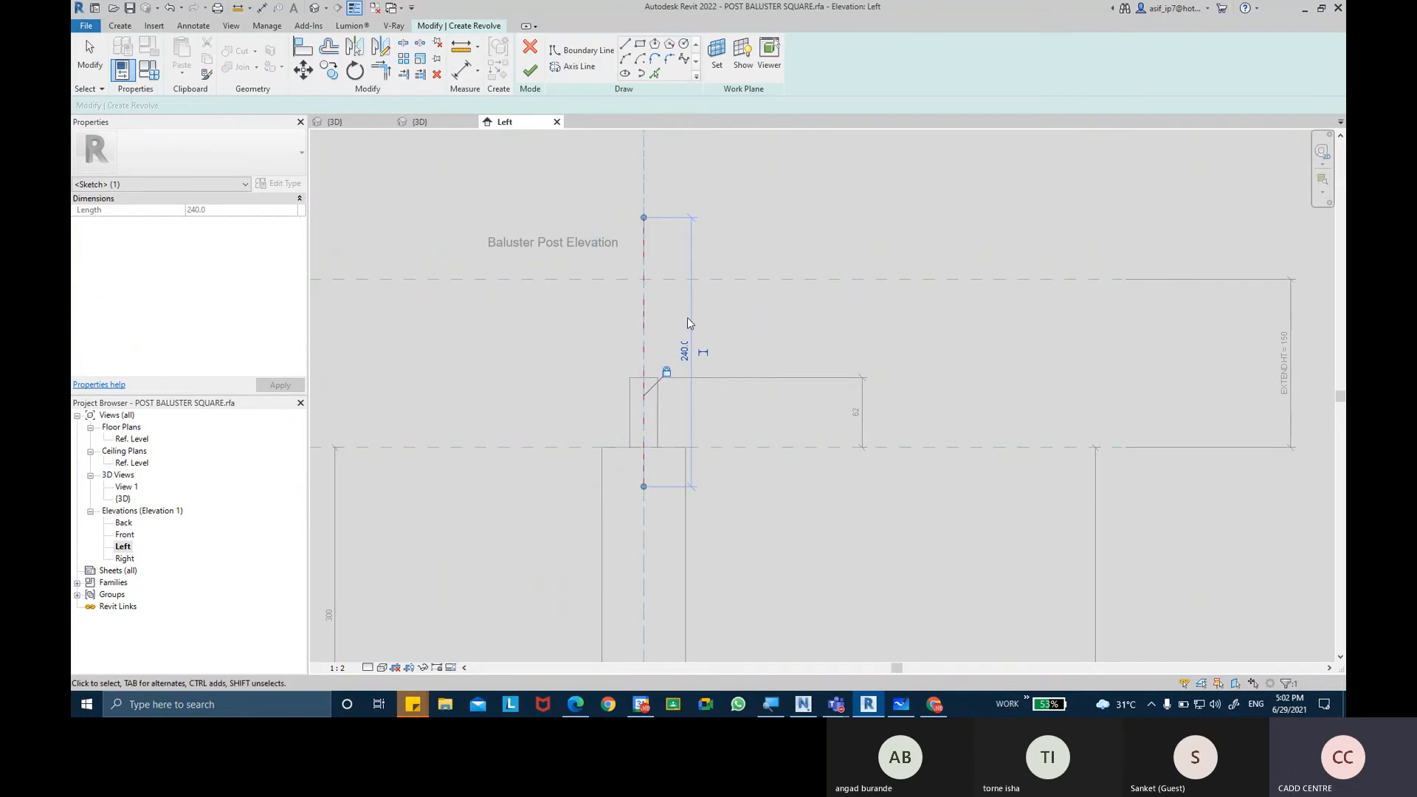
pyautogui.press('Escape')
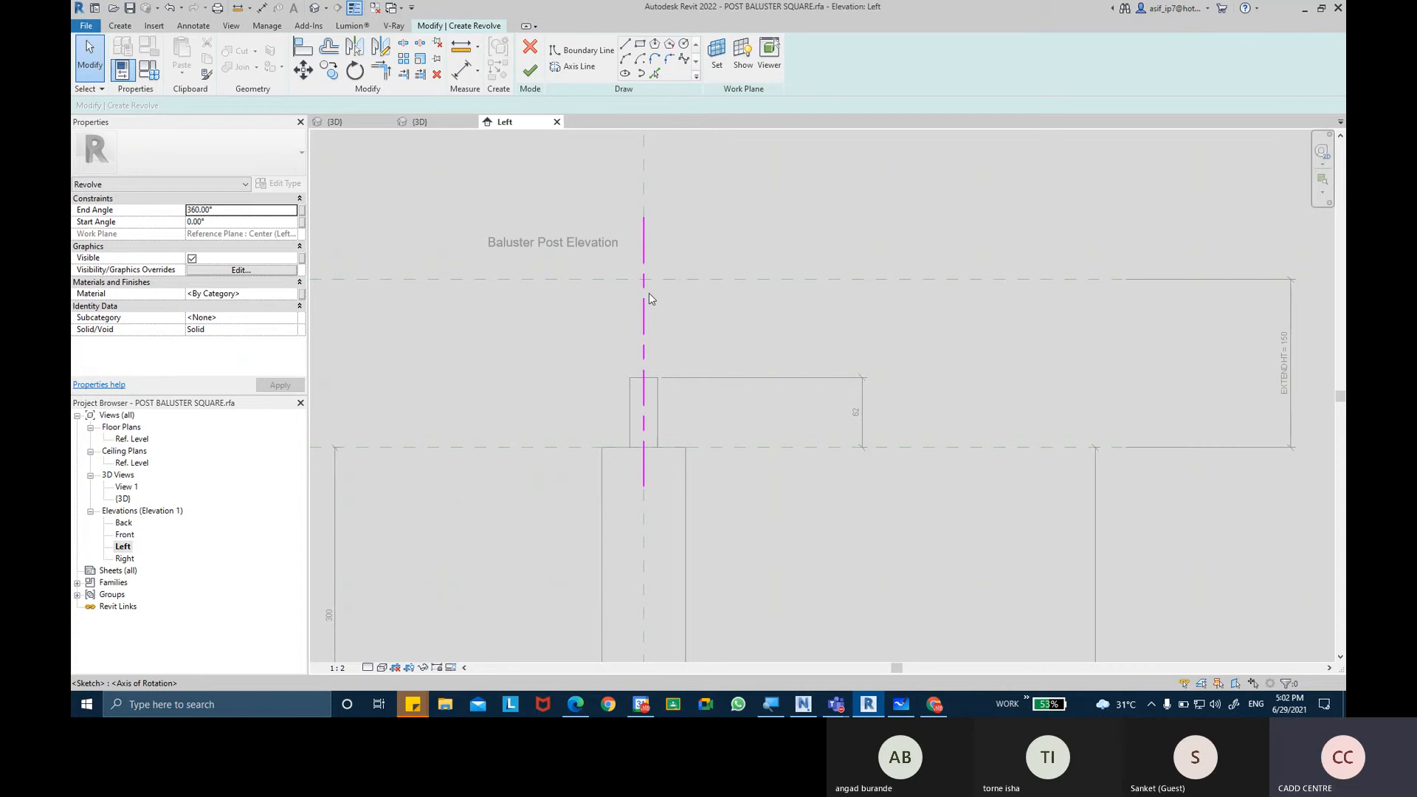
pyautogui.press('ctrl')
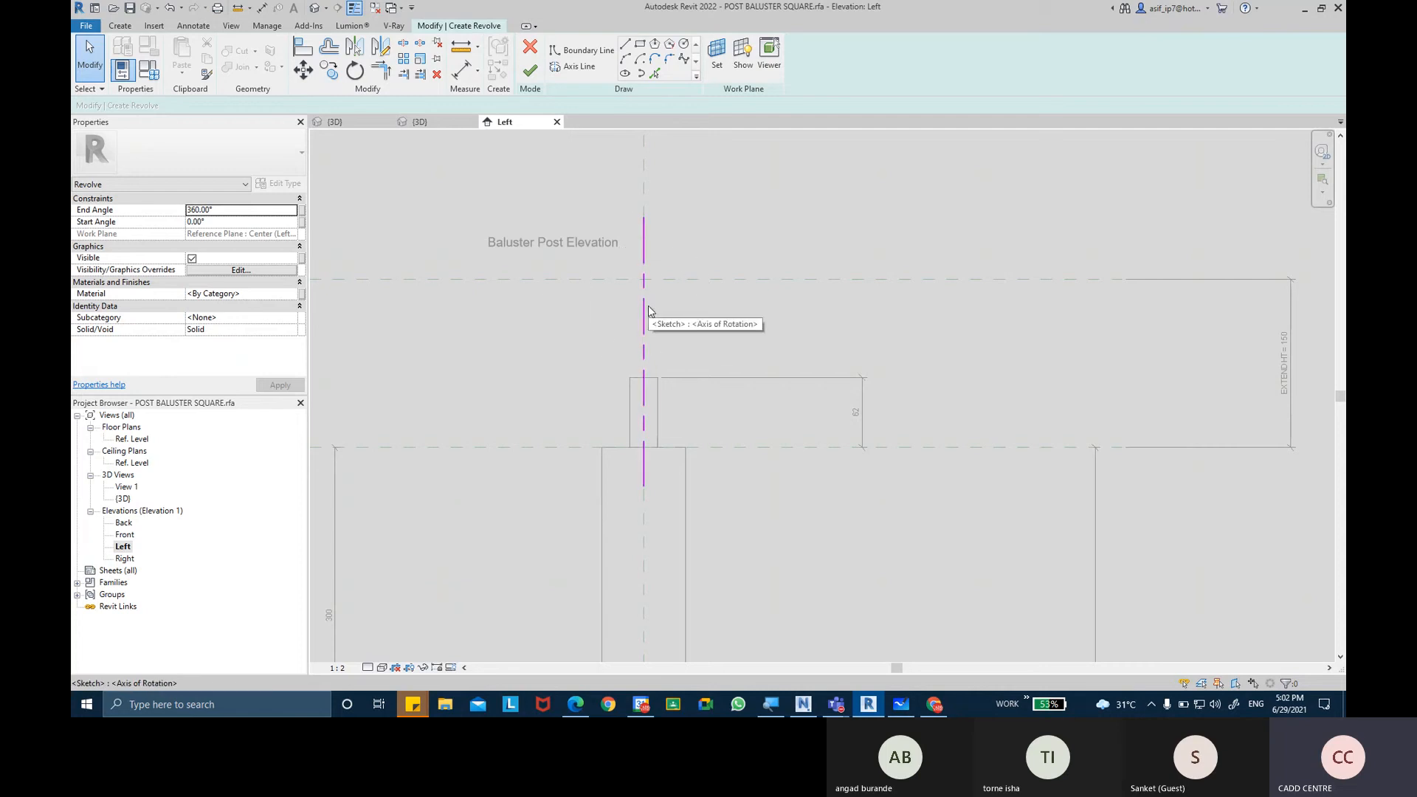
# Draw a 30 mm horizontal boundary line outward from the midpoint of the neck's top edge.
pyautogui.click(589, 50)
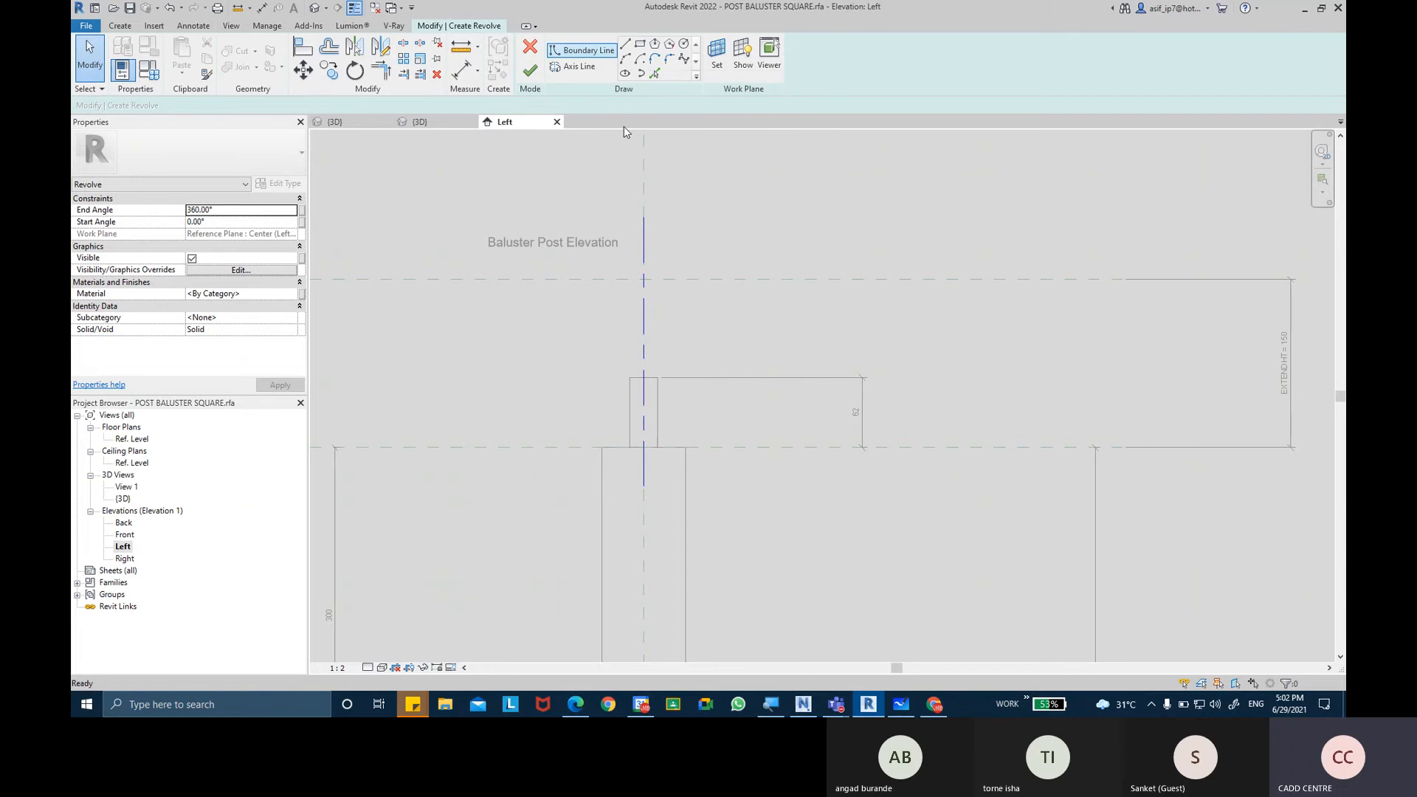
pyautogui.scroll(1, 649, 376)
pyautogui.scroll(1, 652, 375)
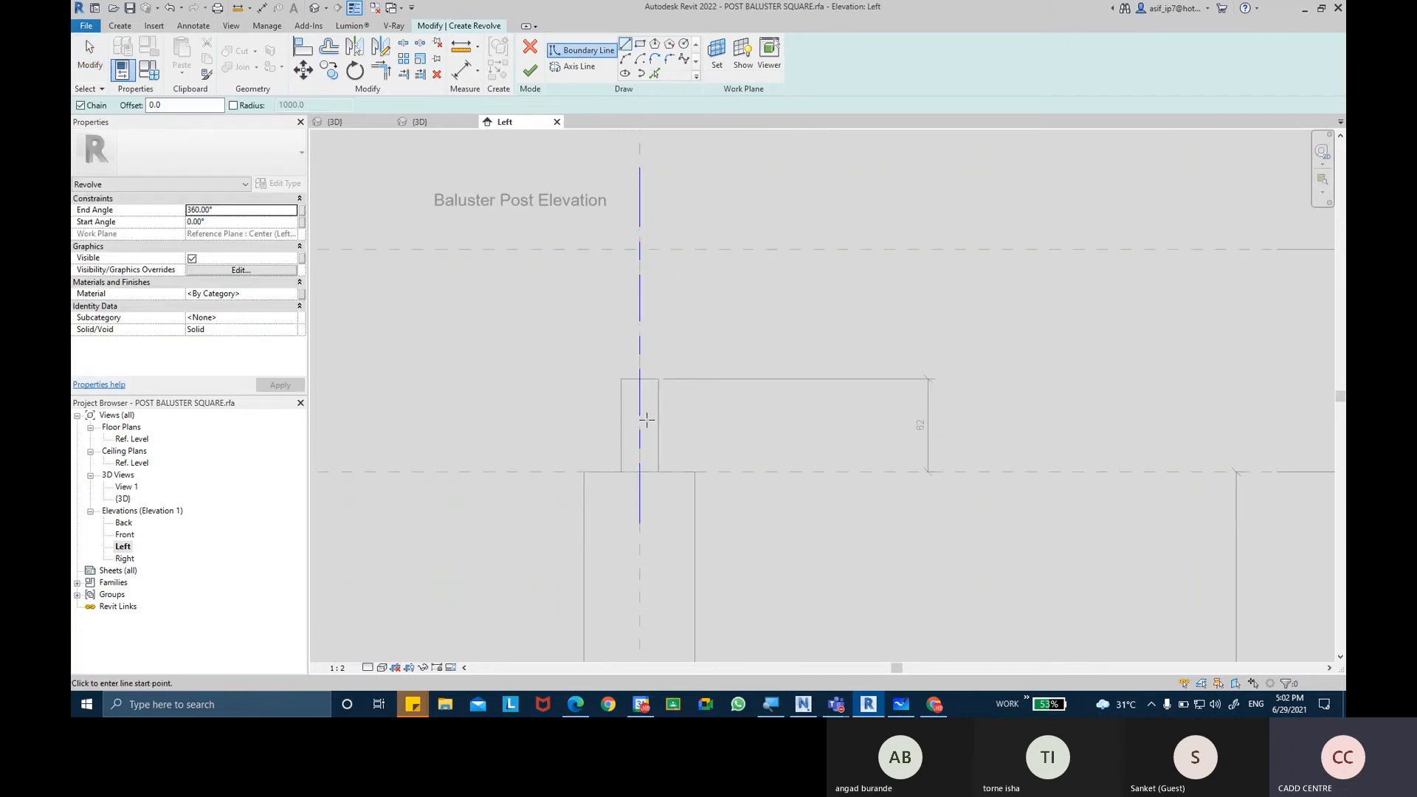
pyautogui.click(658, 472)
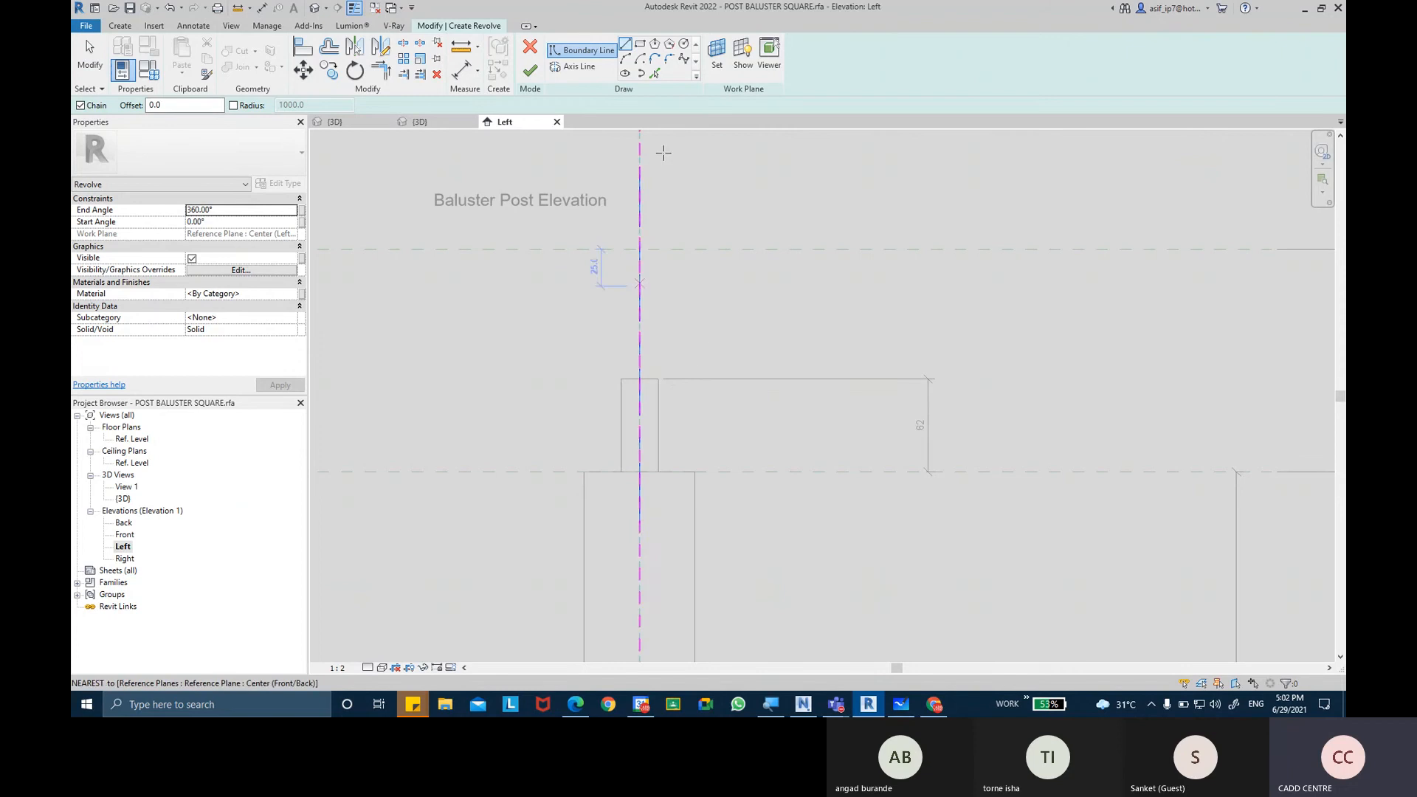
pyautogui.click(627, 45)
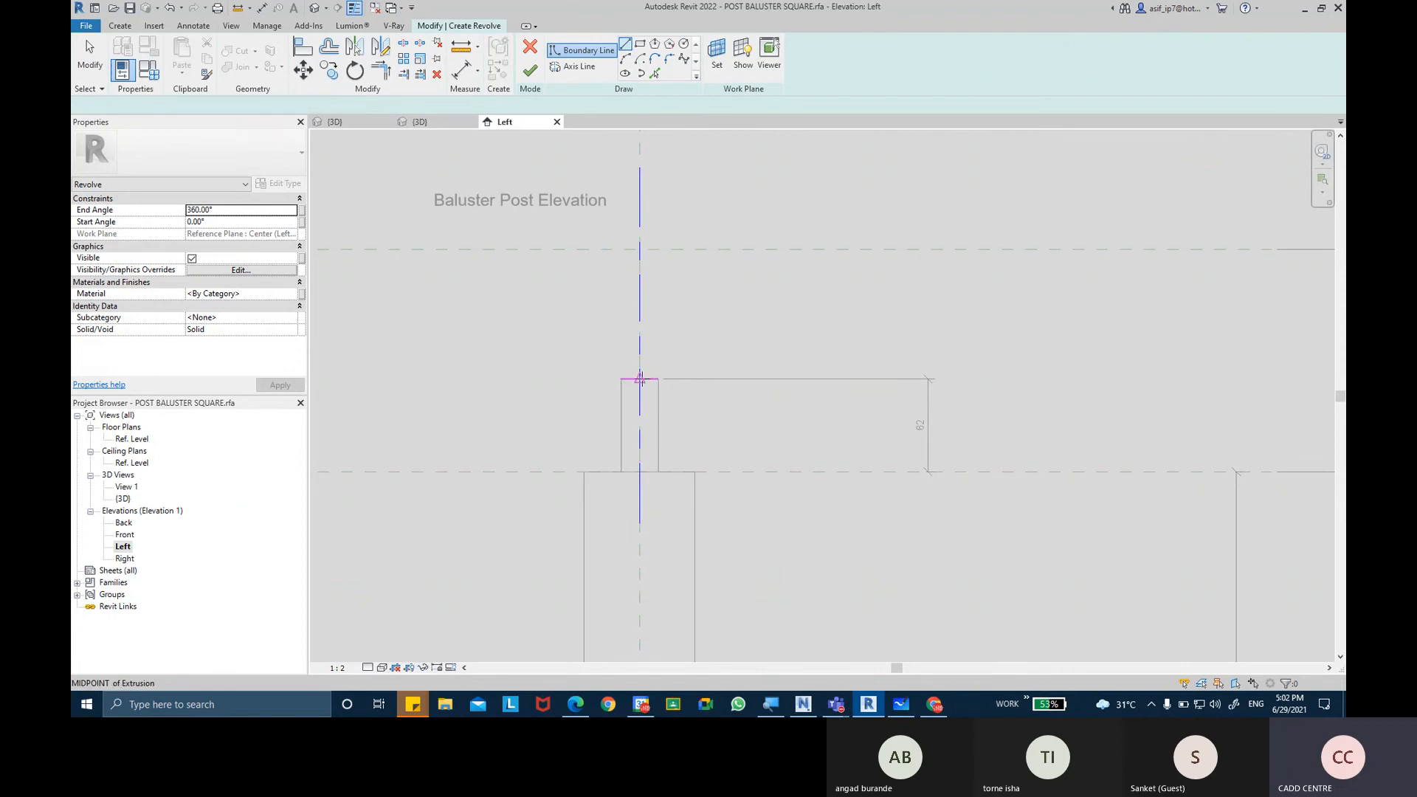
pyautogui.click(640, 380)
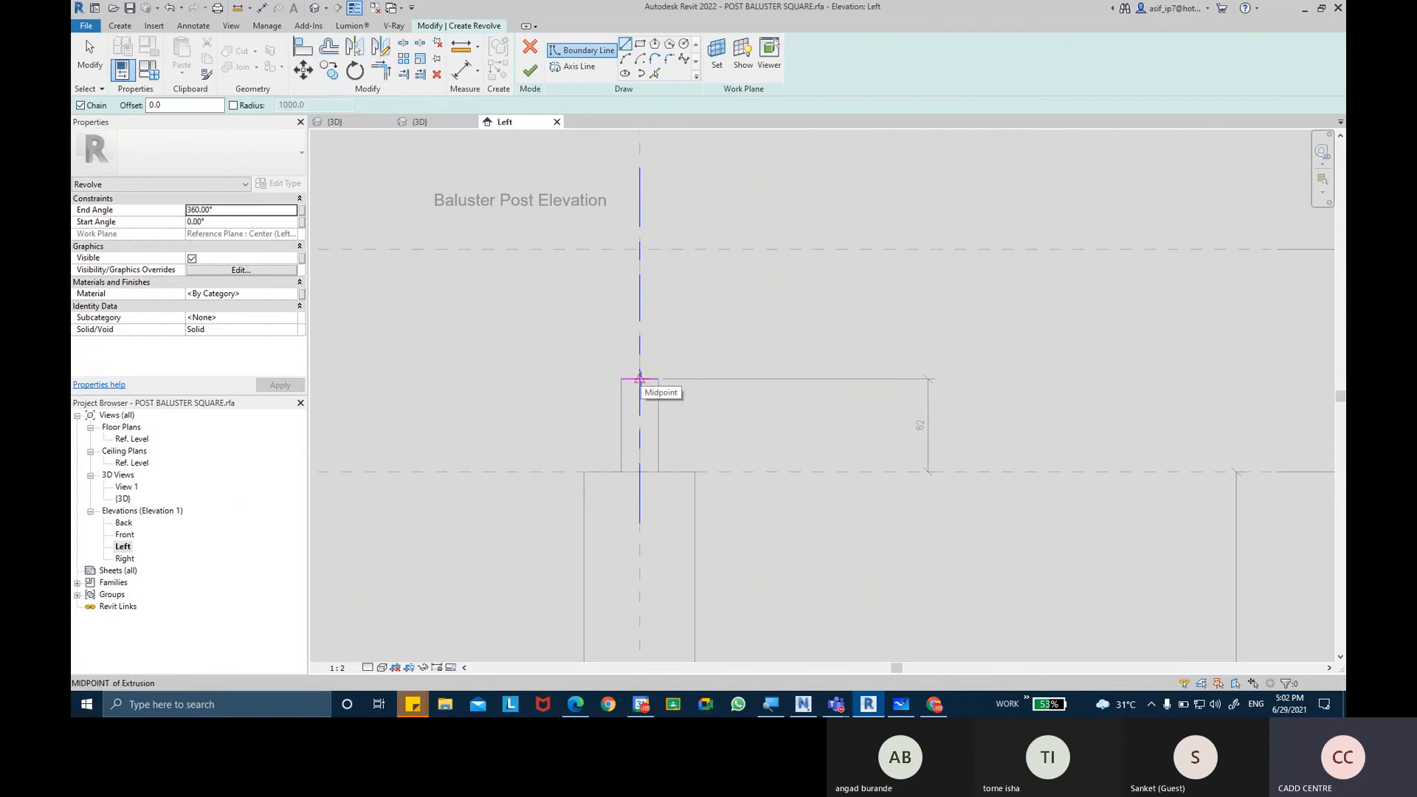
pyautogui.click(684, 379)
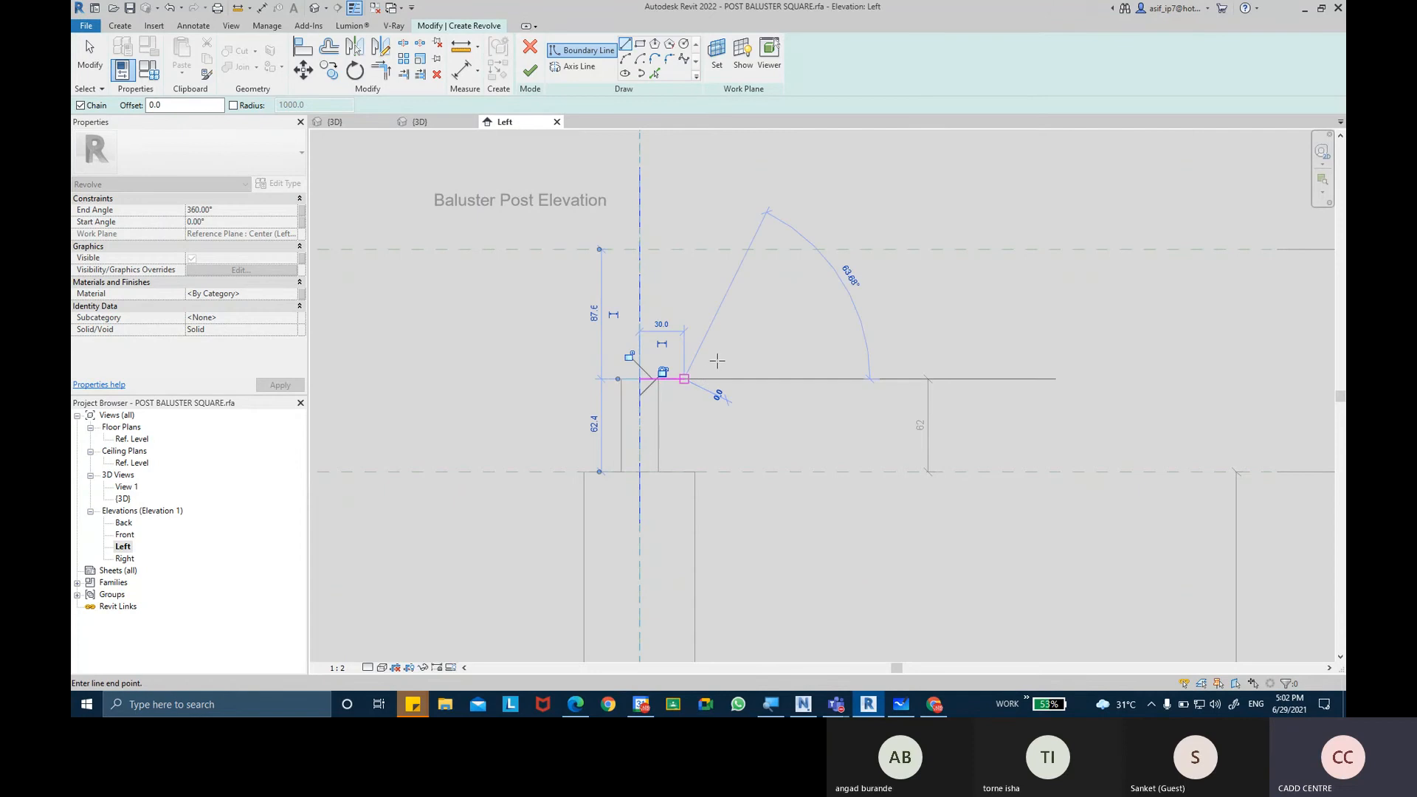
# Draw an outward-bulging boundary arc of about 50 mm radius from the base line's outer end to the axis at the Top of Post plane.
pyautogui.click(629, 61)
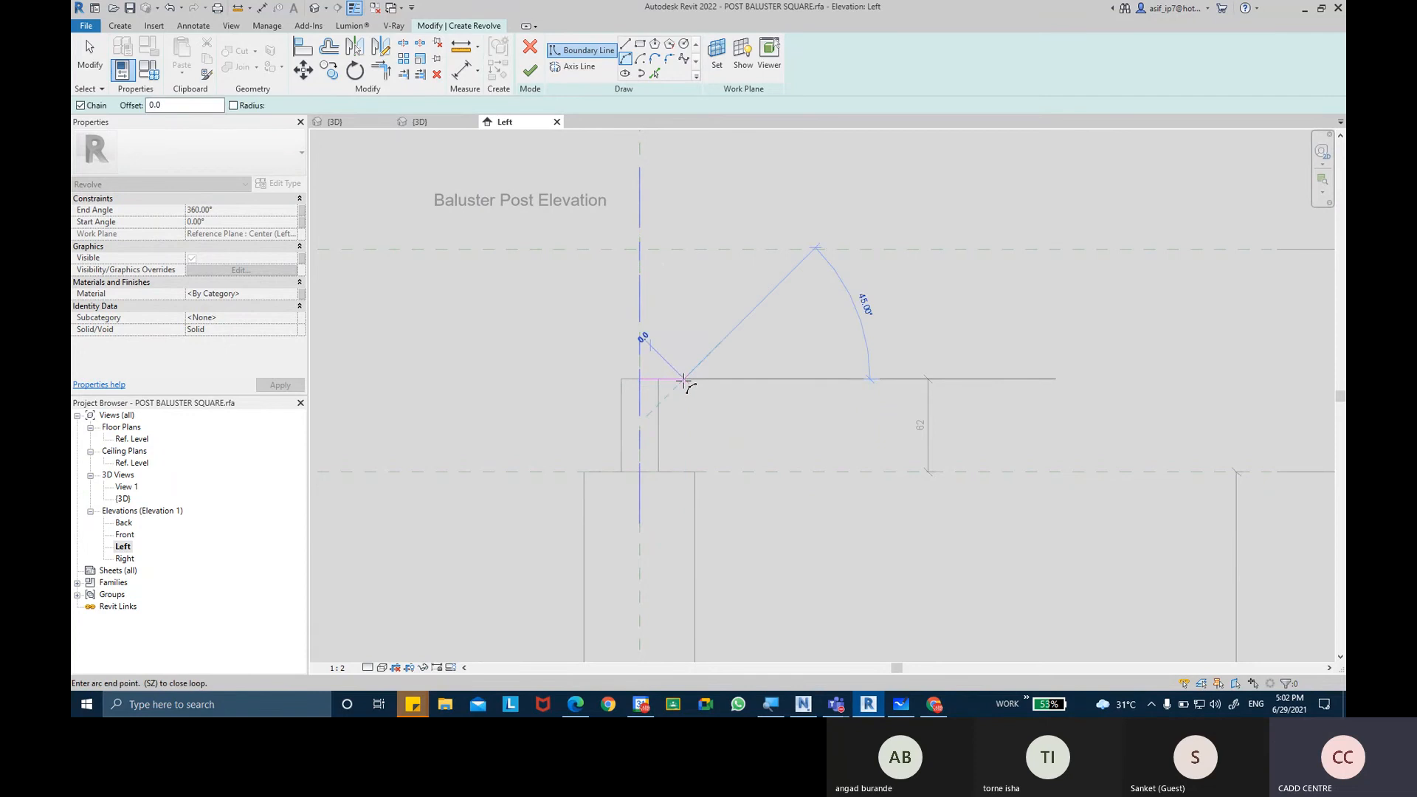
pyautogui.press('Escape')
pyautogui.press('Escape')
pyautogui.press('l')
pyautogui.press('i')
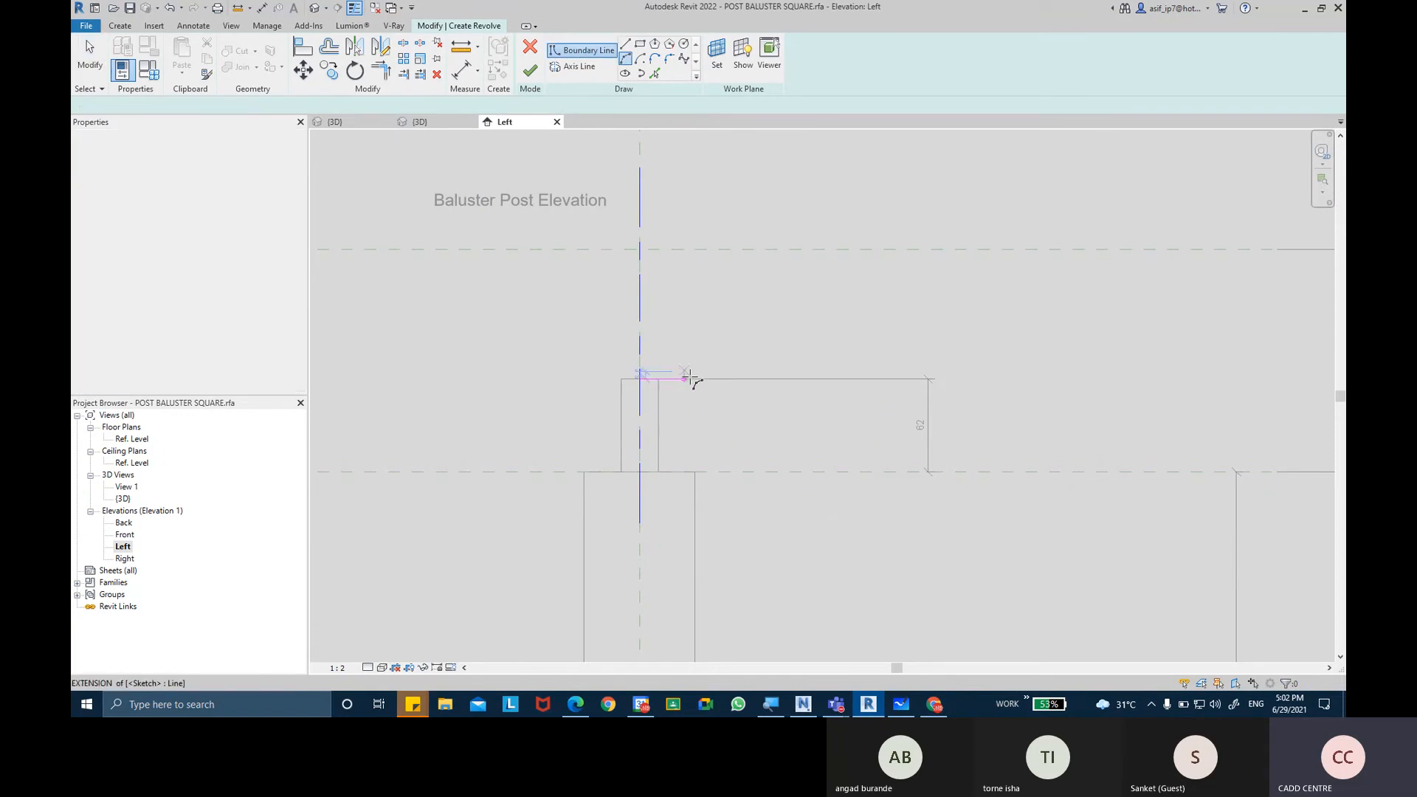
pyautogui.click(684, 379)
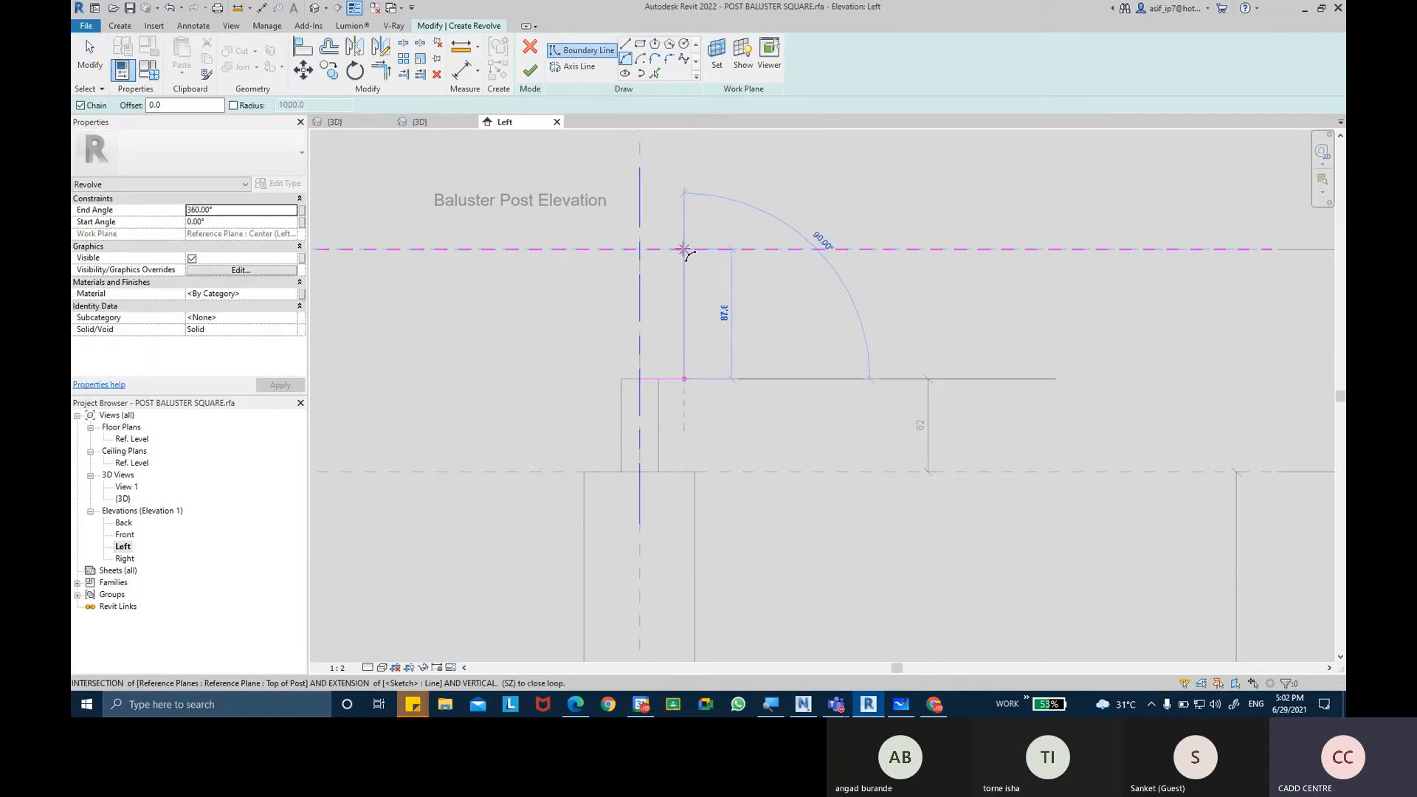
pyautogui.click(639, 250)
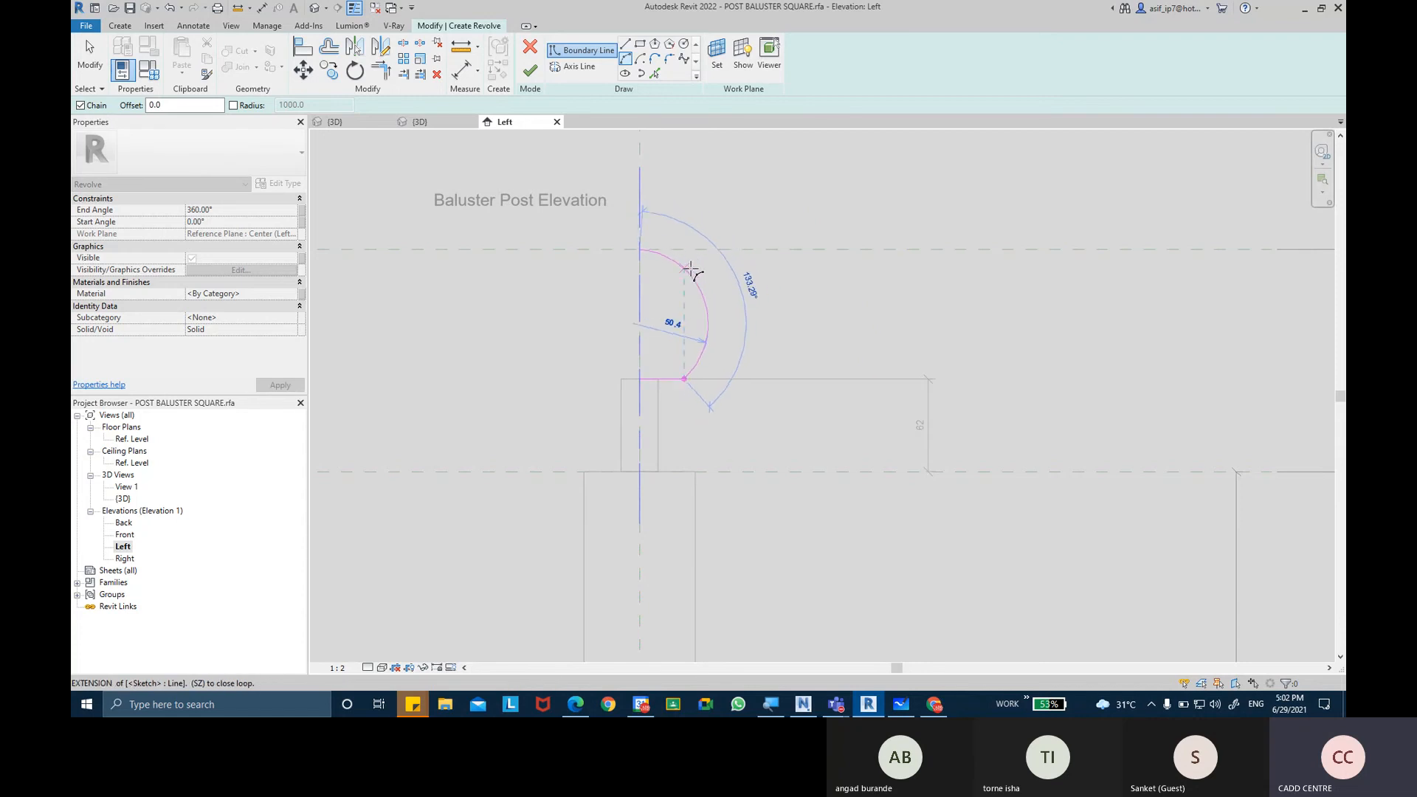
pyautogui.click(691, 270)
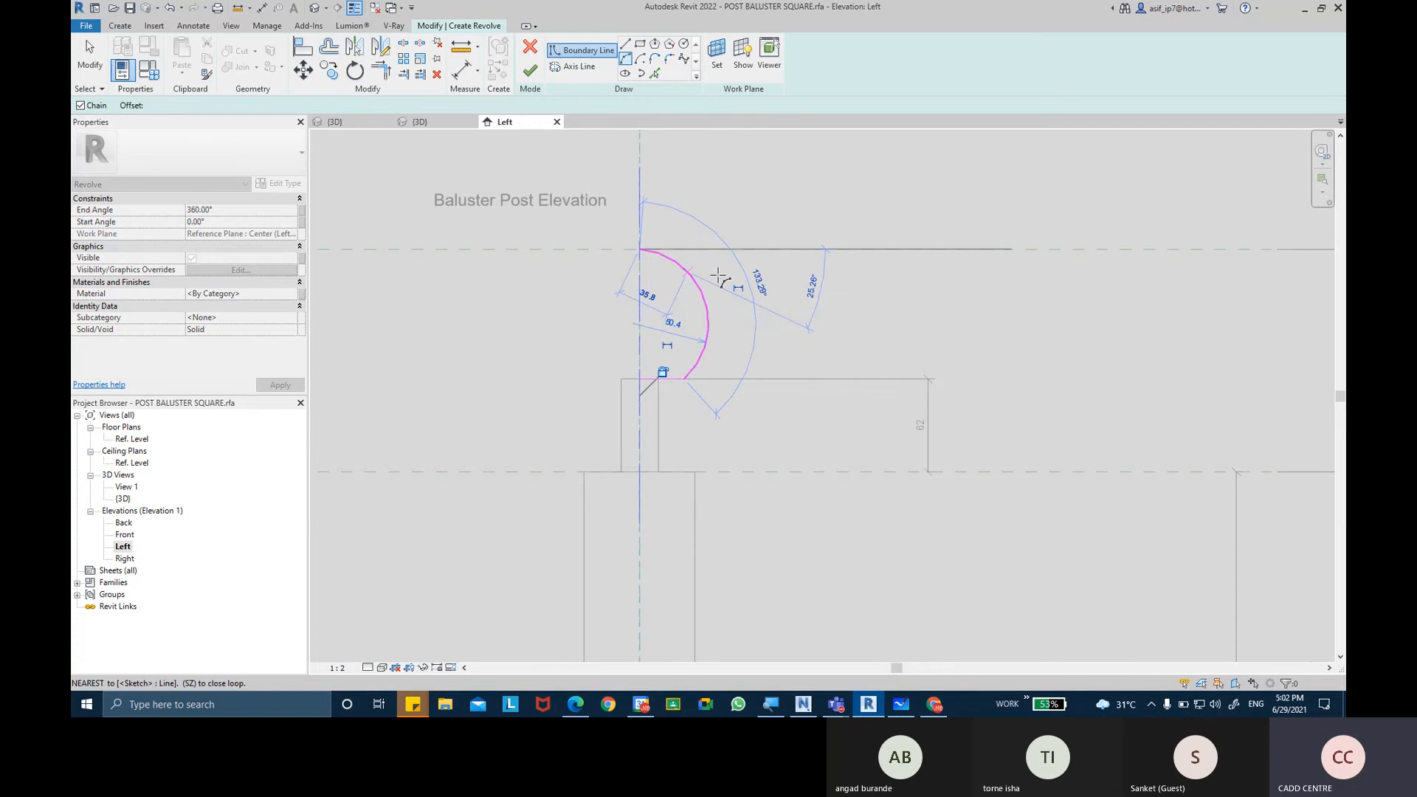
pyautogui.scroll(1, 733, 293)
pyautogui.press('Escape')
pyautogui.press('Escape')
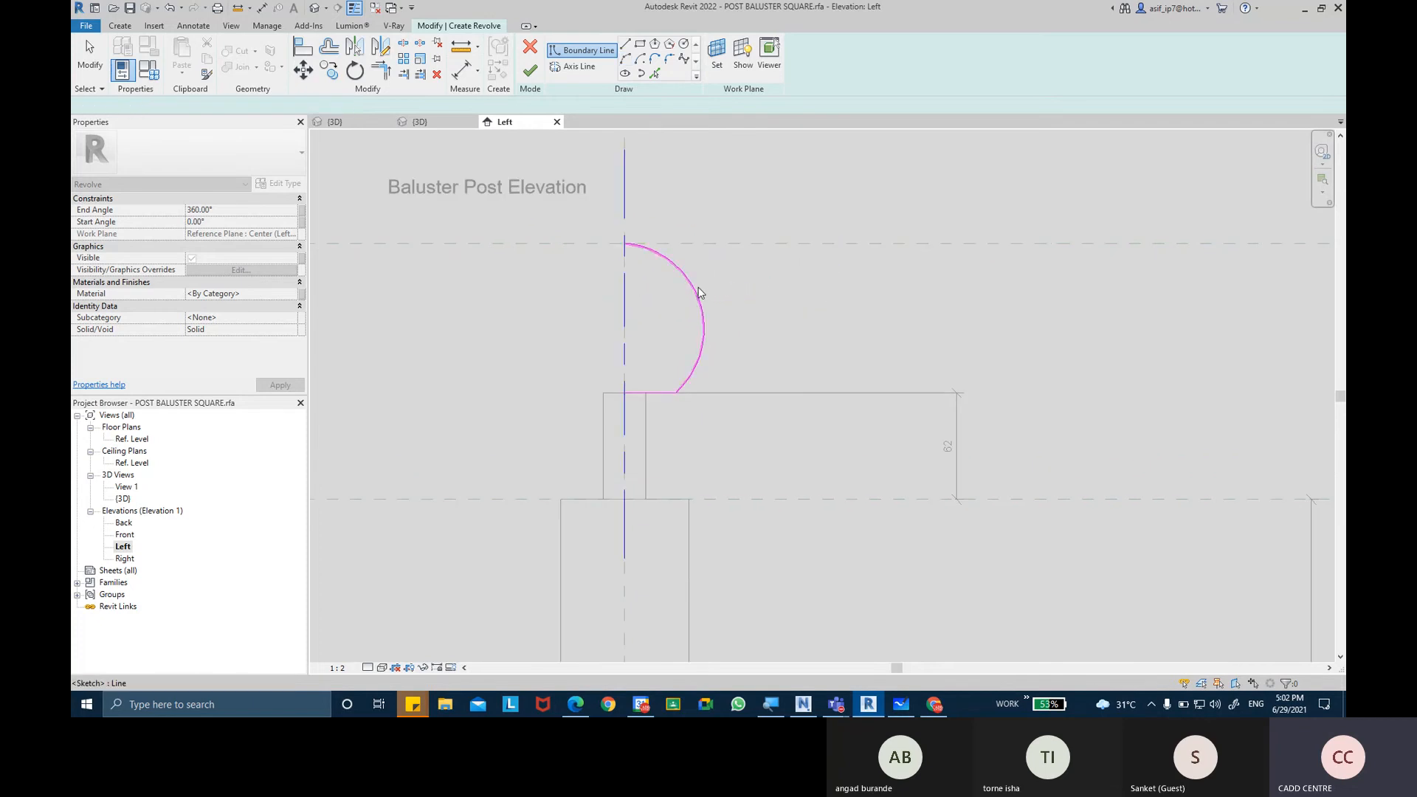
# Close the profile with a vertical line along the axis from the arc to the base line, and finish the revolve.
pyautogui.click(581, 49)
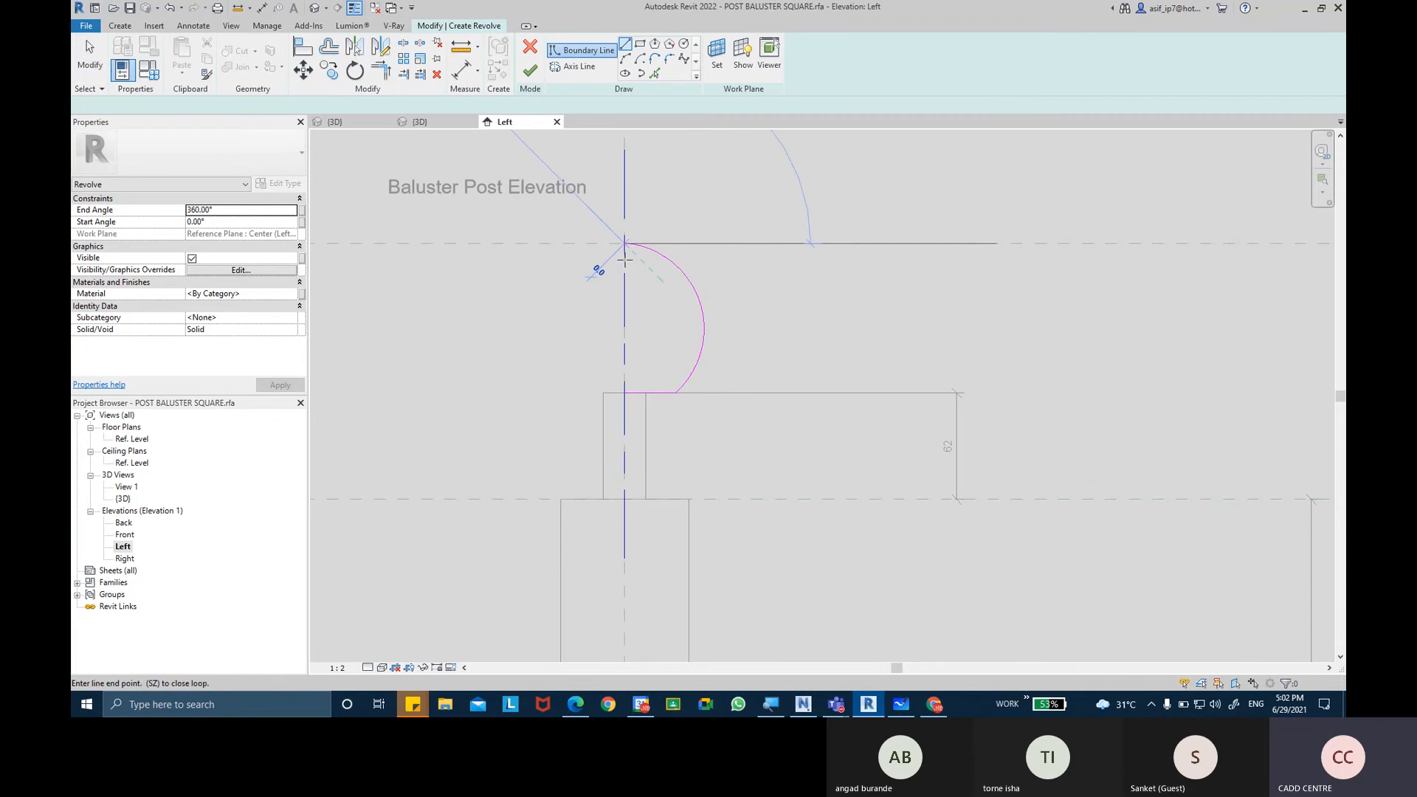
pyautogui.press('Escape')
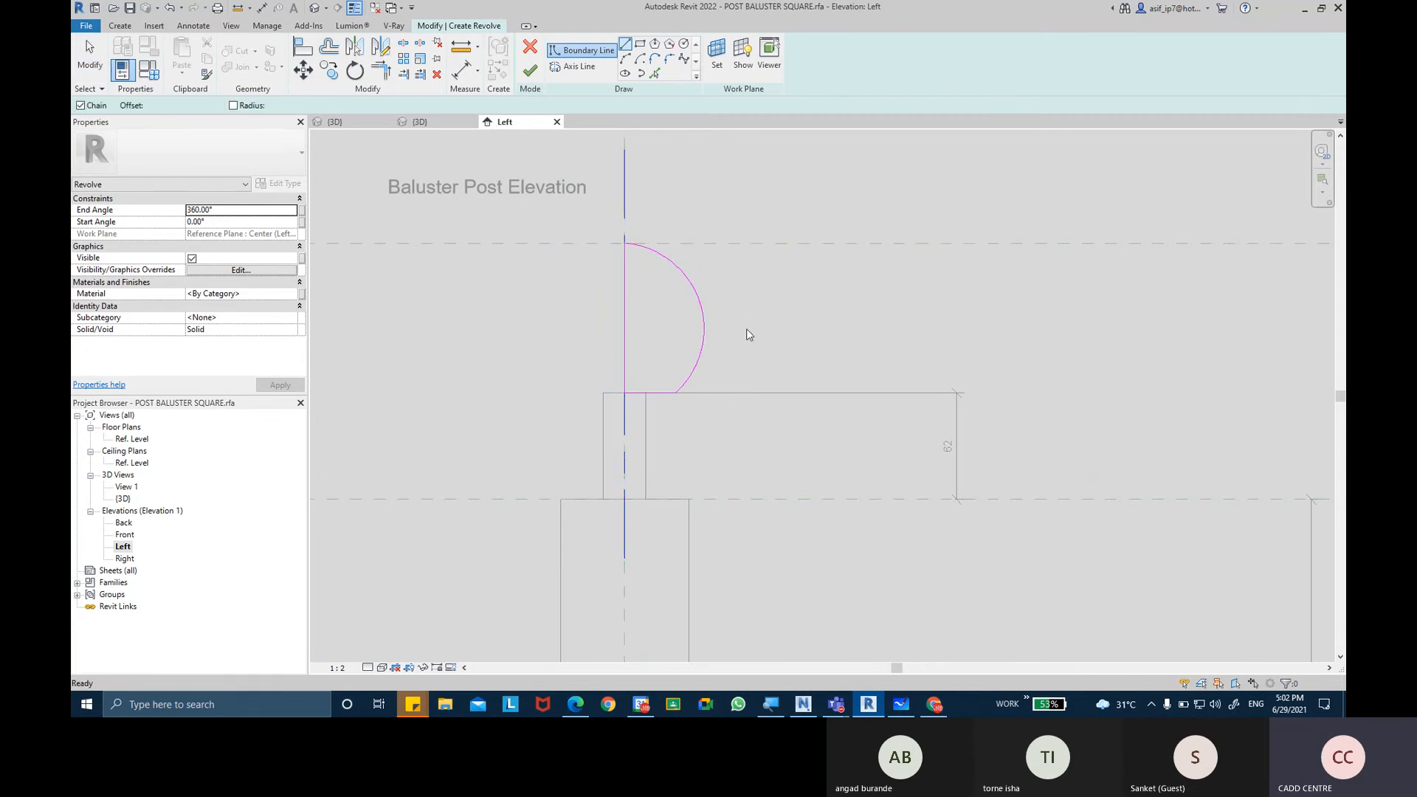
pyautogui.click(357, 8)
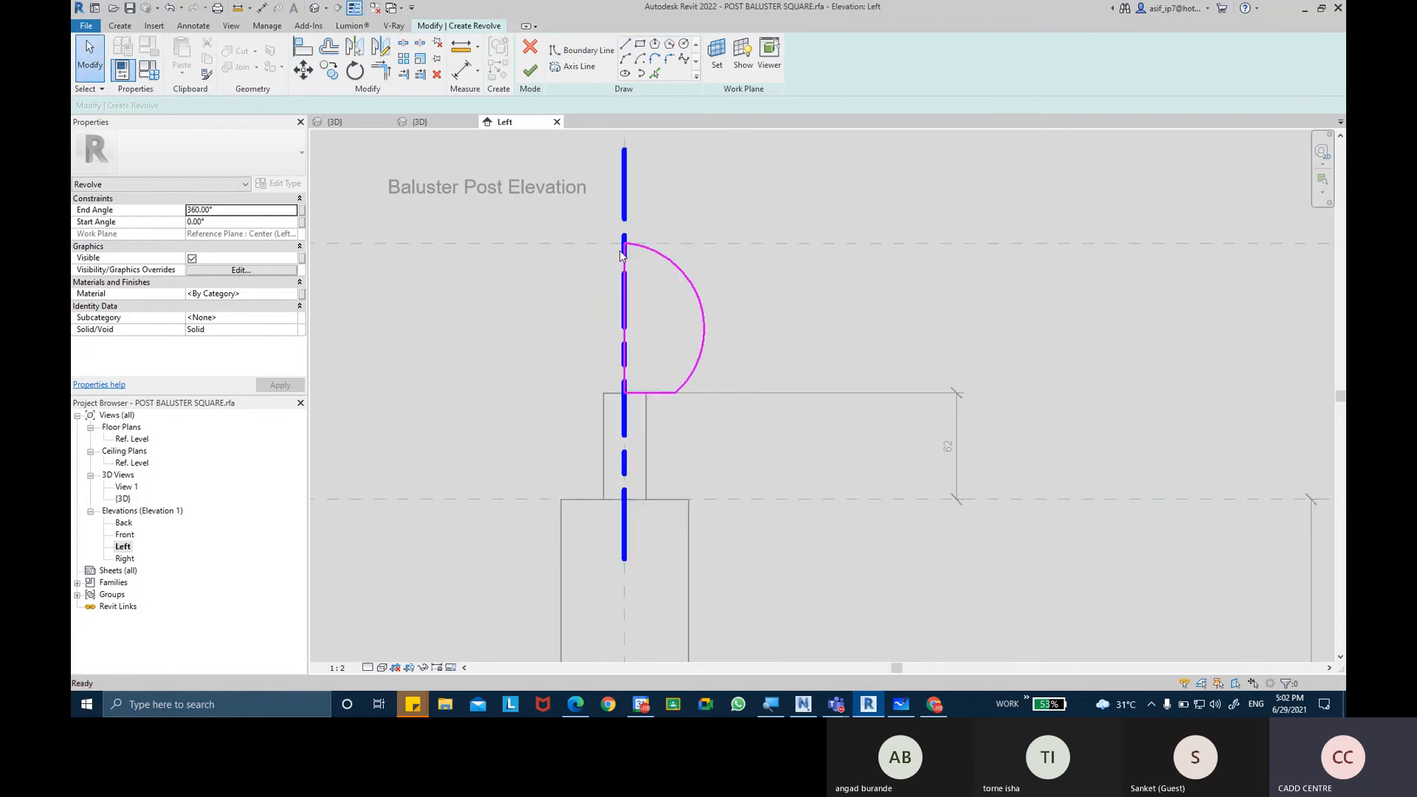
pyautogui.scroll(1, 620, 260)
pyautogui.scroll(2, 742, 265)
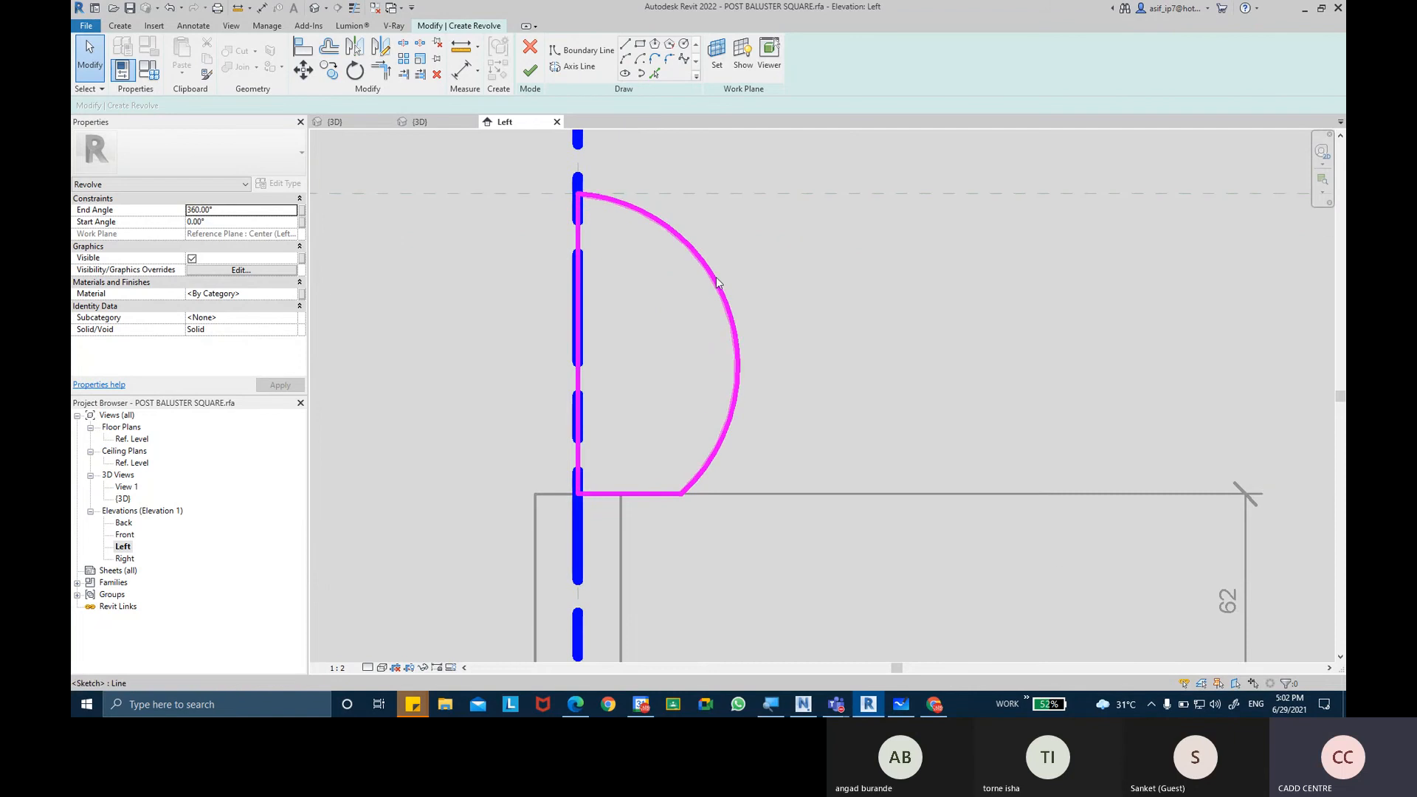
pyautogui.click(355, 8)
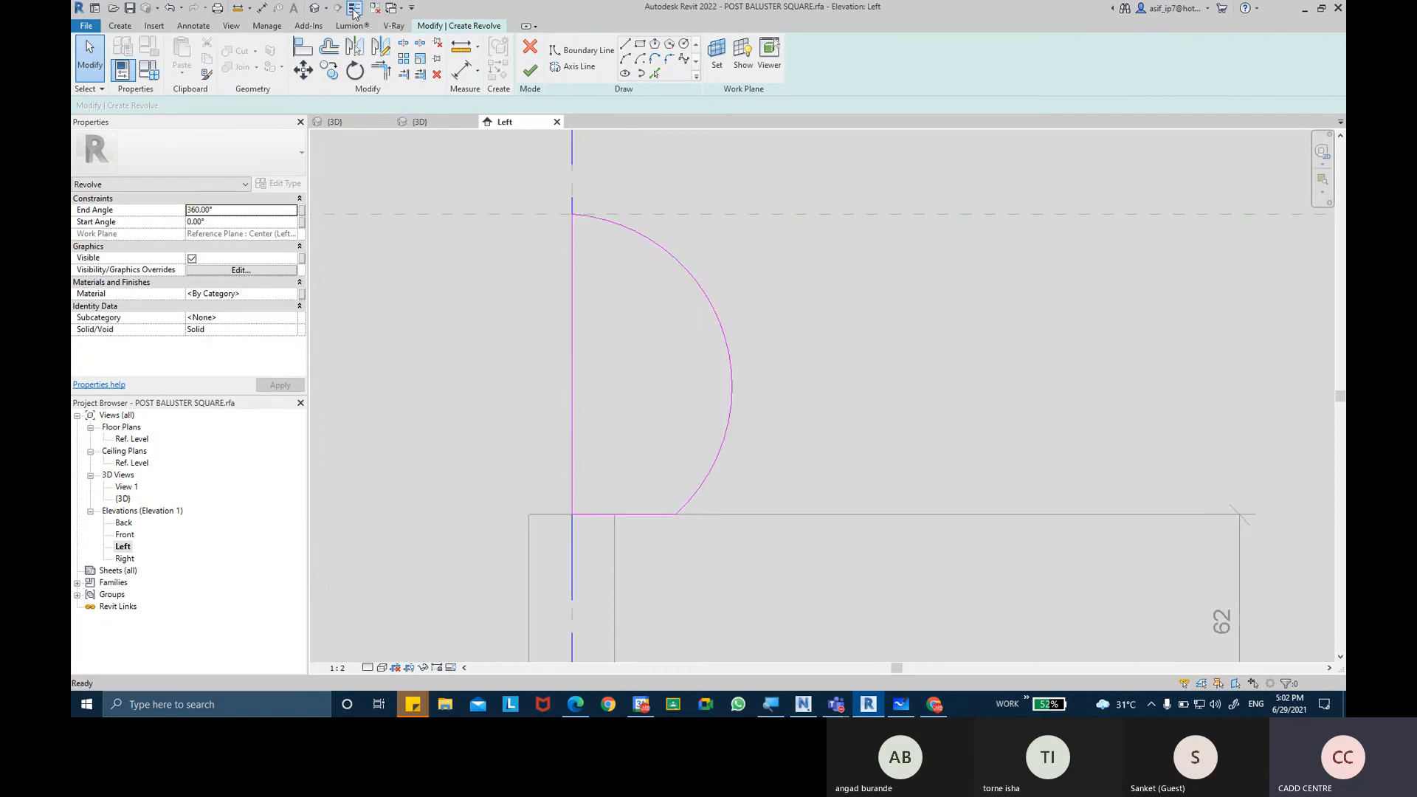
pyautogui.scroll(-2, 735, 307)
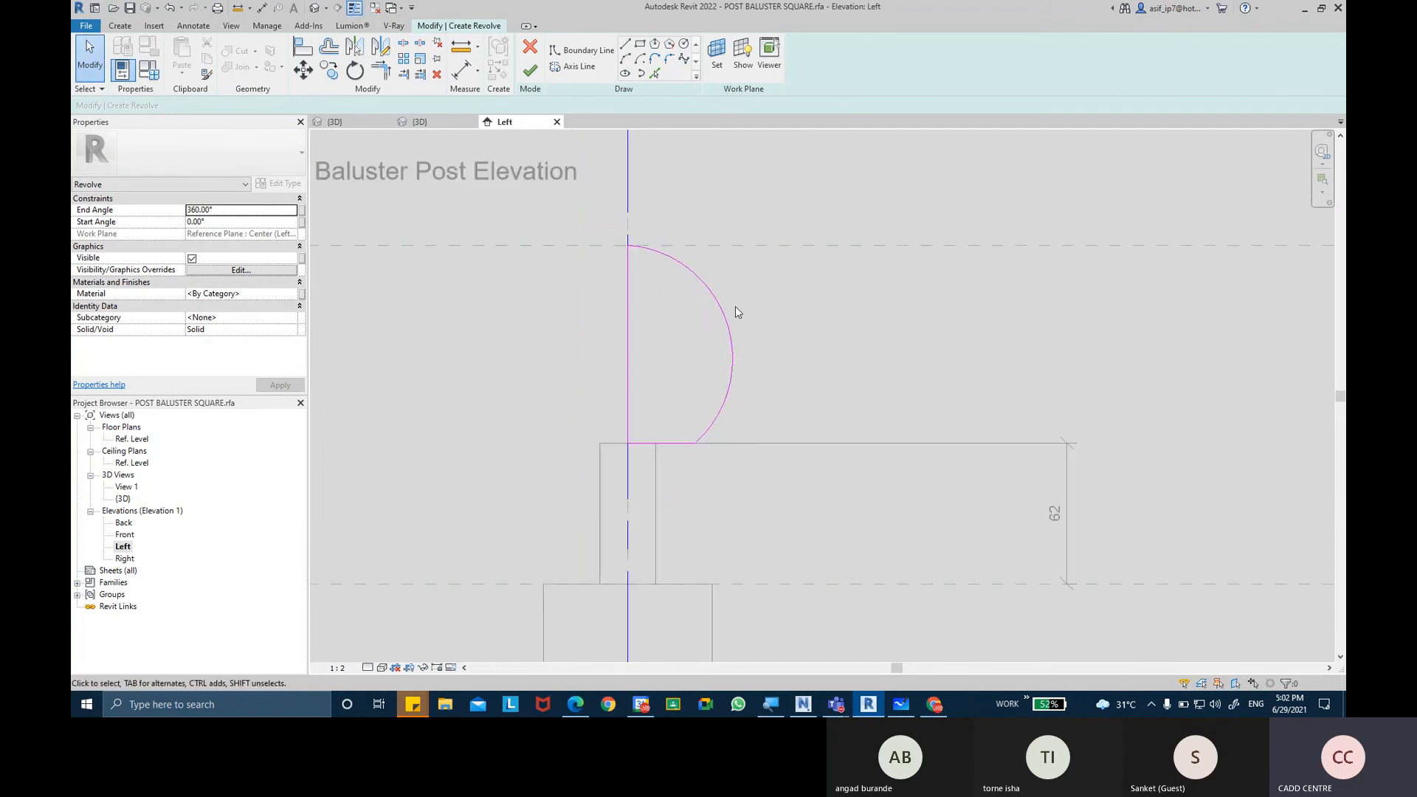
pyautogui.click(529, 71)
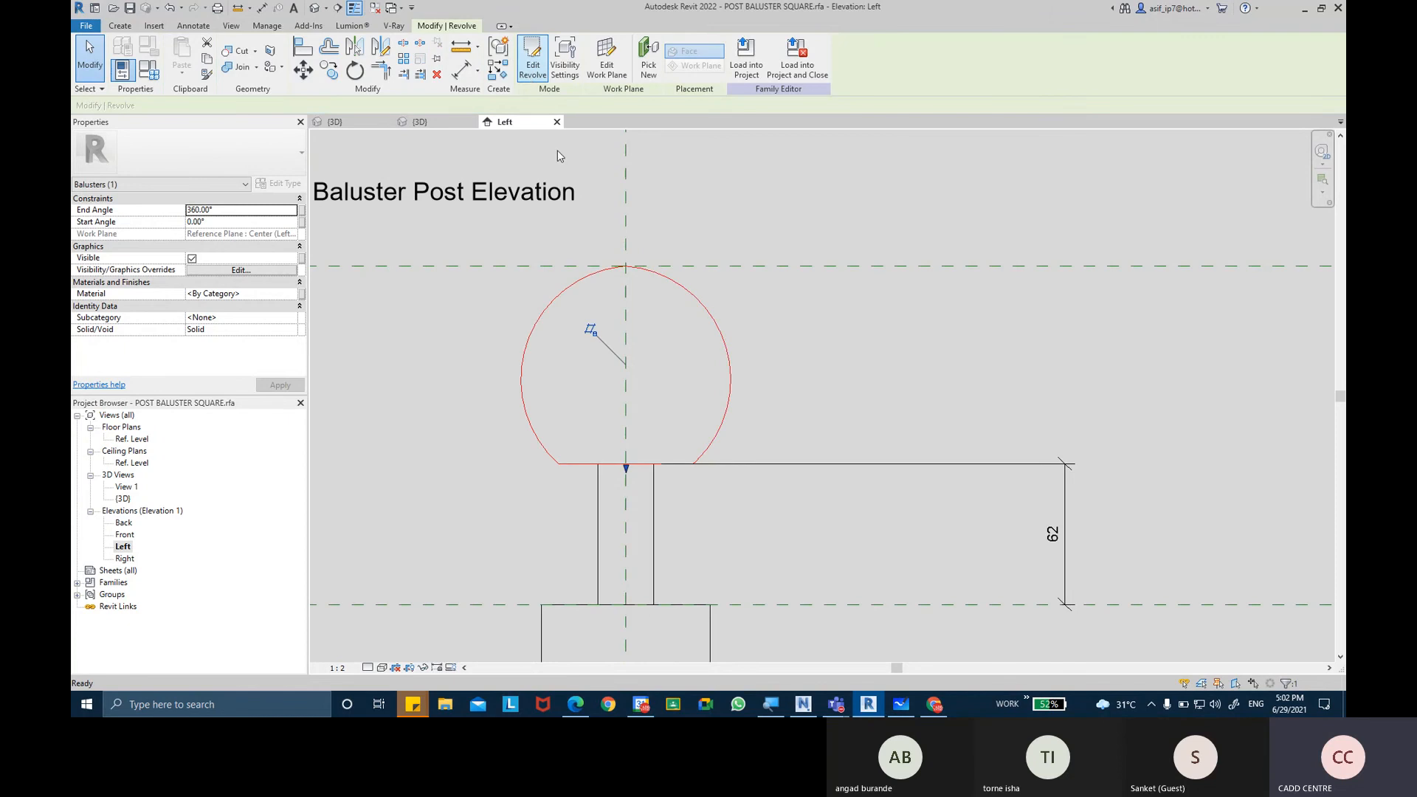
# Edit the revolve's sketch to bulge the profile arc slightly further outward, and finish the rounder cap.
pyautogui.scroll(-2, 723, 354)
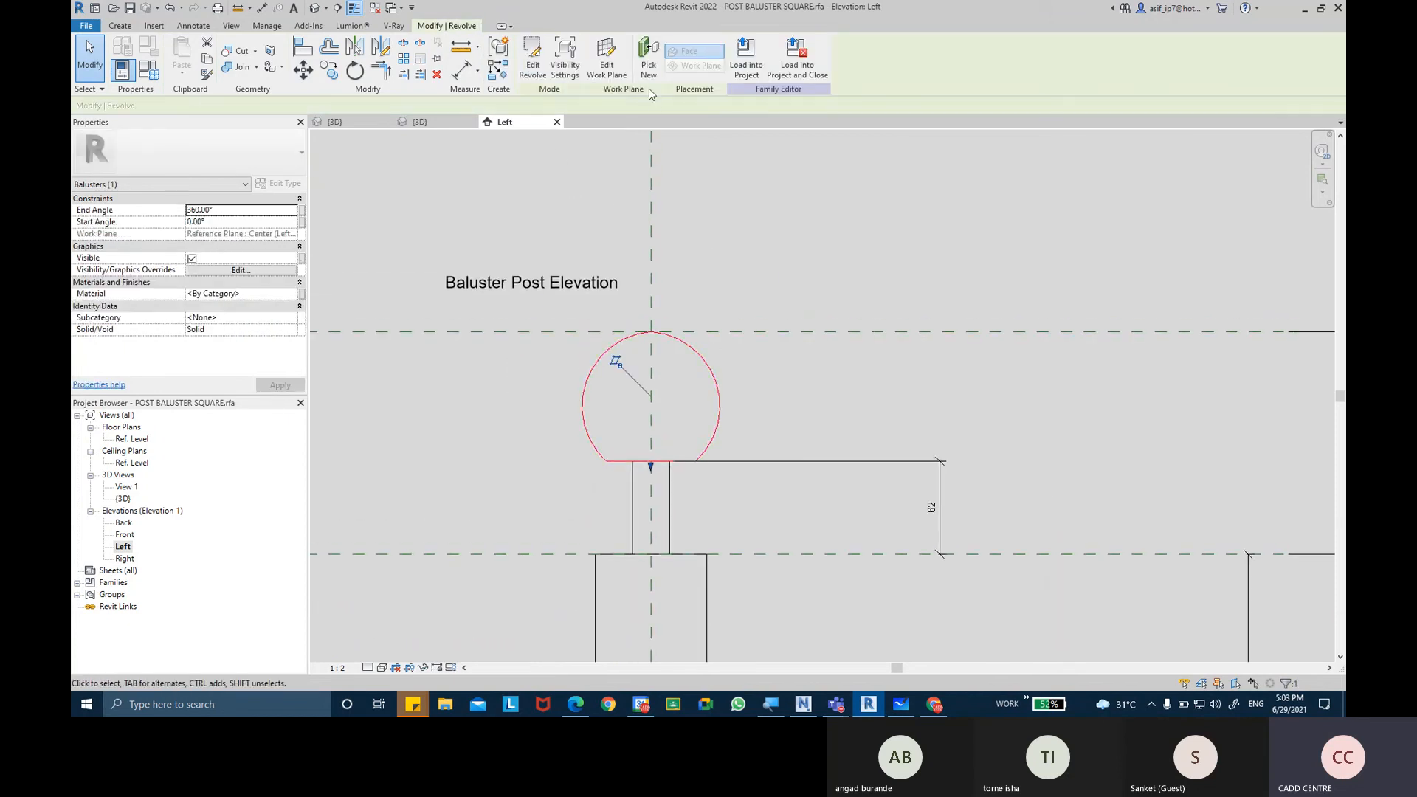
pyautogui.click(532, 59)
pyautogui.scroll(2, 720, 369)
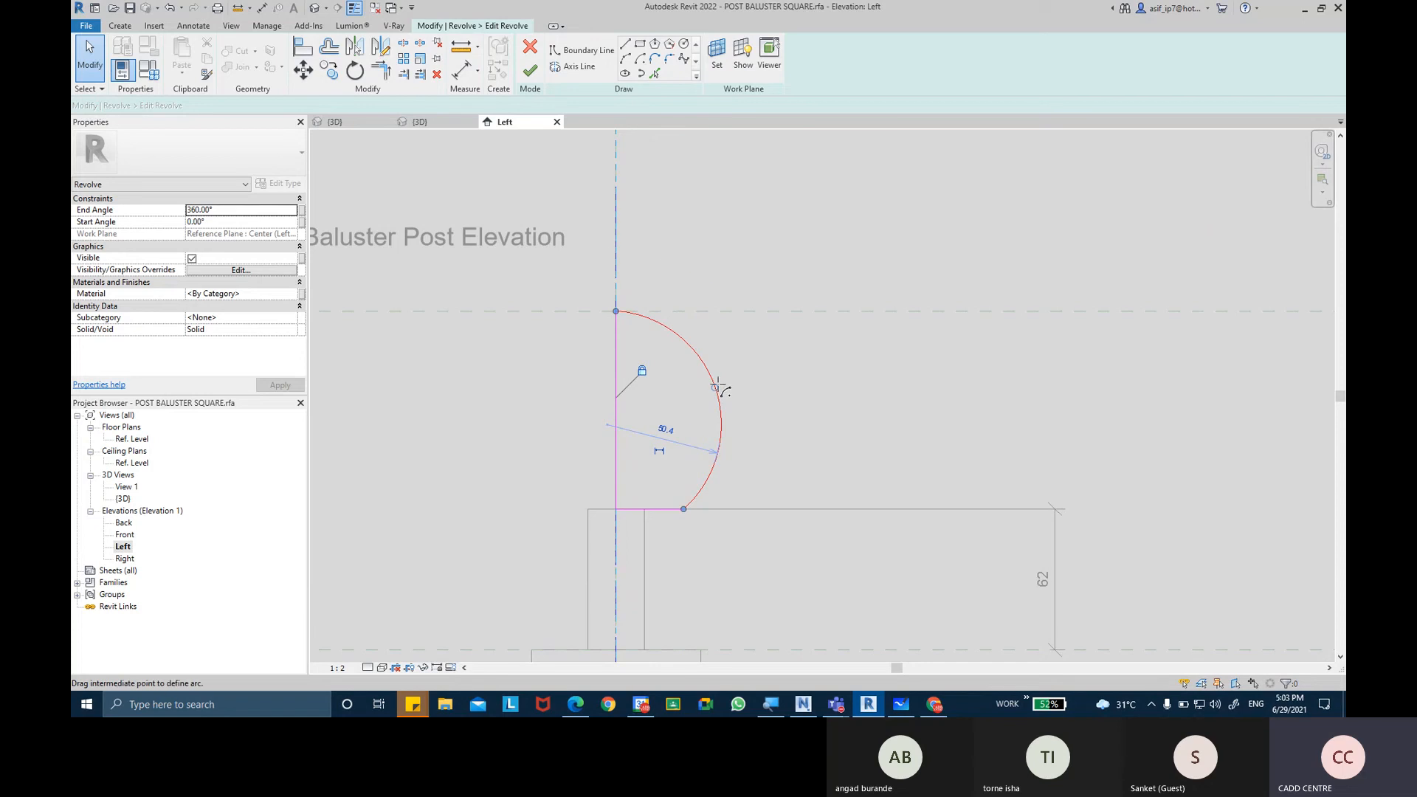
pyautogui.moveTo(718, 385); pyautogui.dragTo(726, 381)
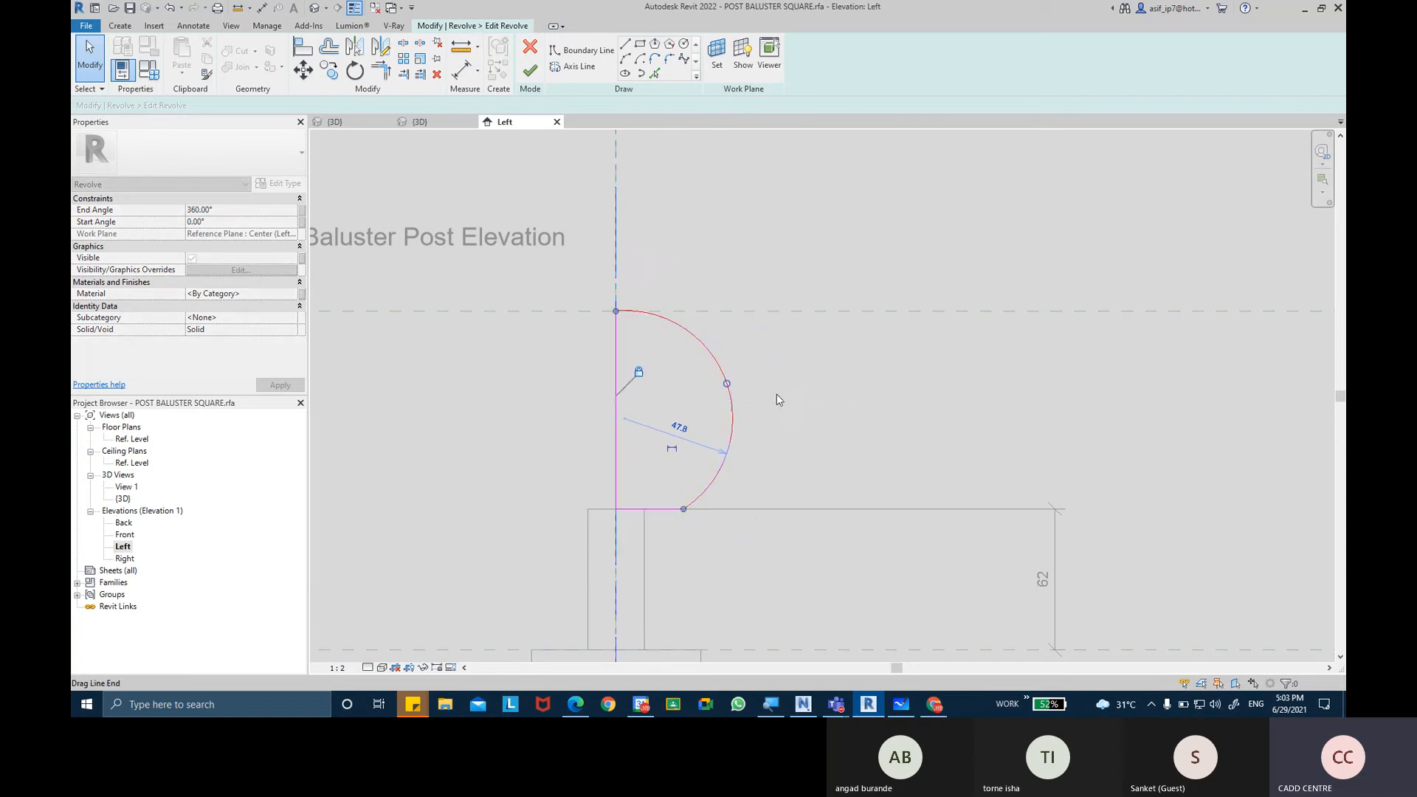
pyautogui.click(693, 501)
pyautogui.scroll(2, 686, 508)
pyautogui.moveTo(685, 508)
pyautogui.mouseDown()
pyautogui.moveTo(657, 512)
pyautogui.moveTo(673, 510)
pyautogui.mouseUp()
pyautogui.click(742, 471)
pyautogui.scroll(-2, 742, 471)
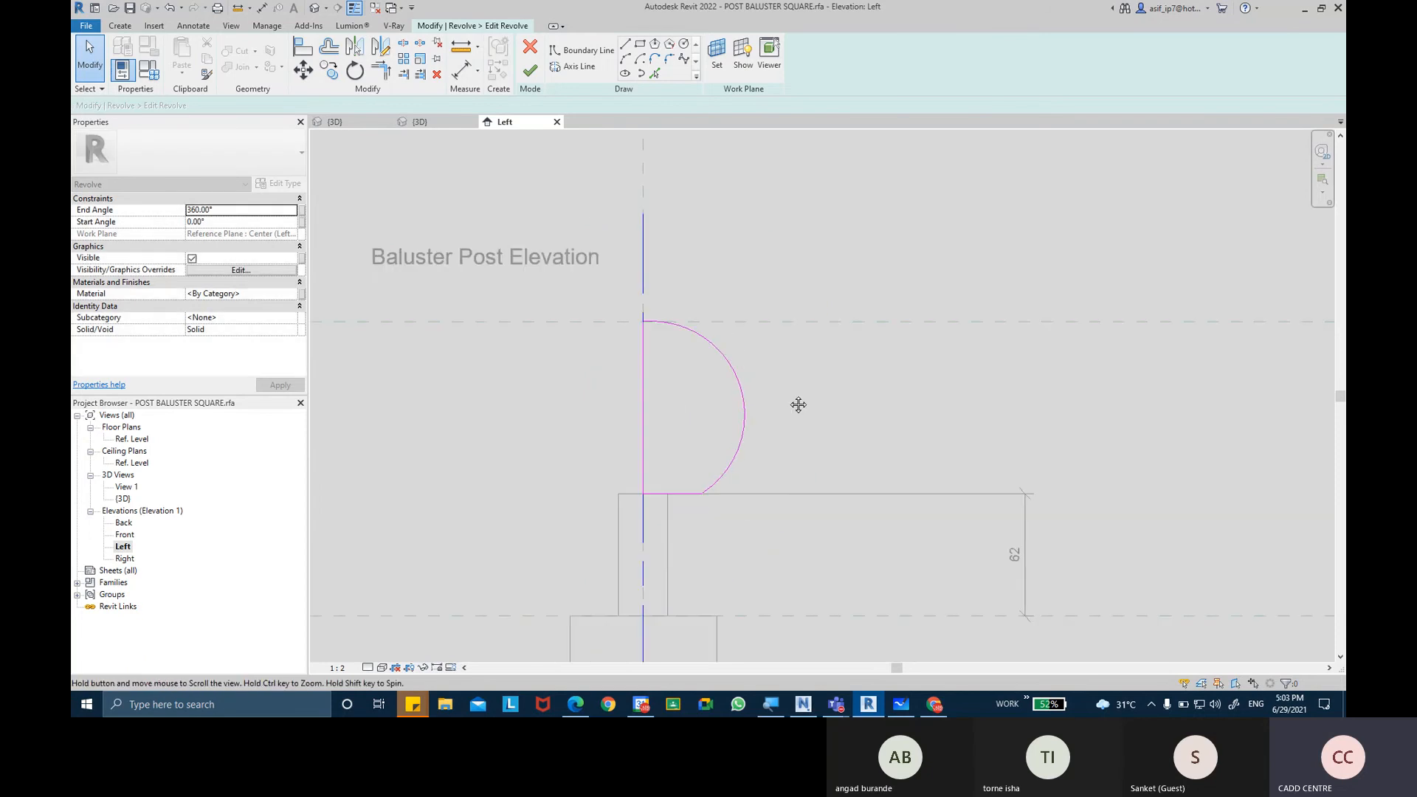
pyautogui.click(527, 73)
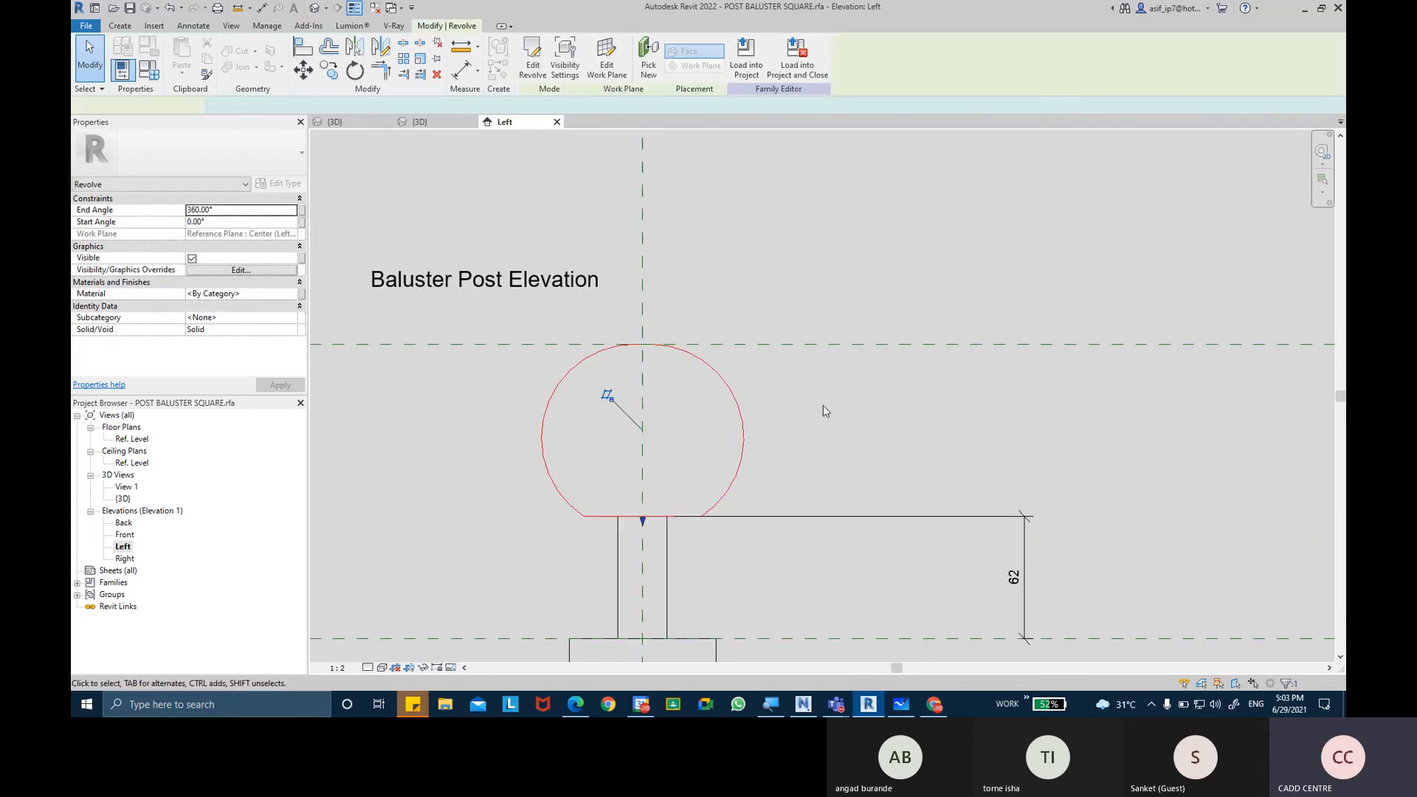
pyautogui.click(809, 428)
pyautogui.scroll(-2, 740, 326)
pyautogui.scroll(-2, 740, 327)
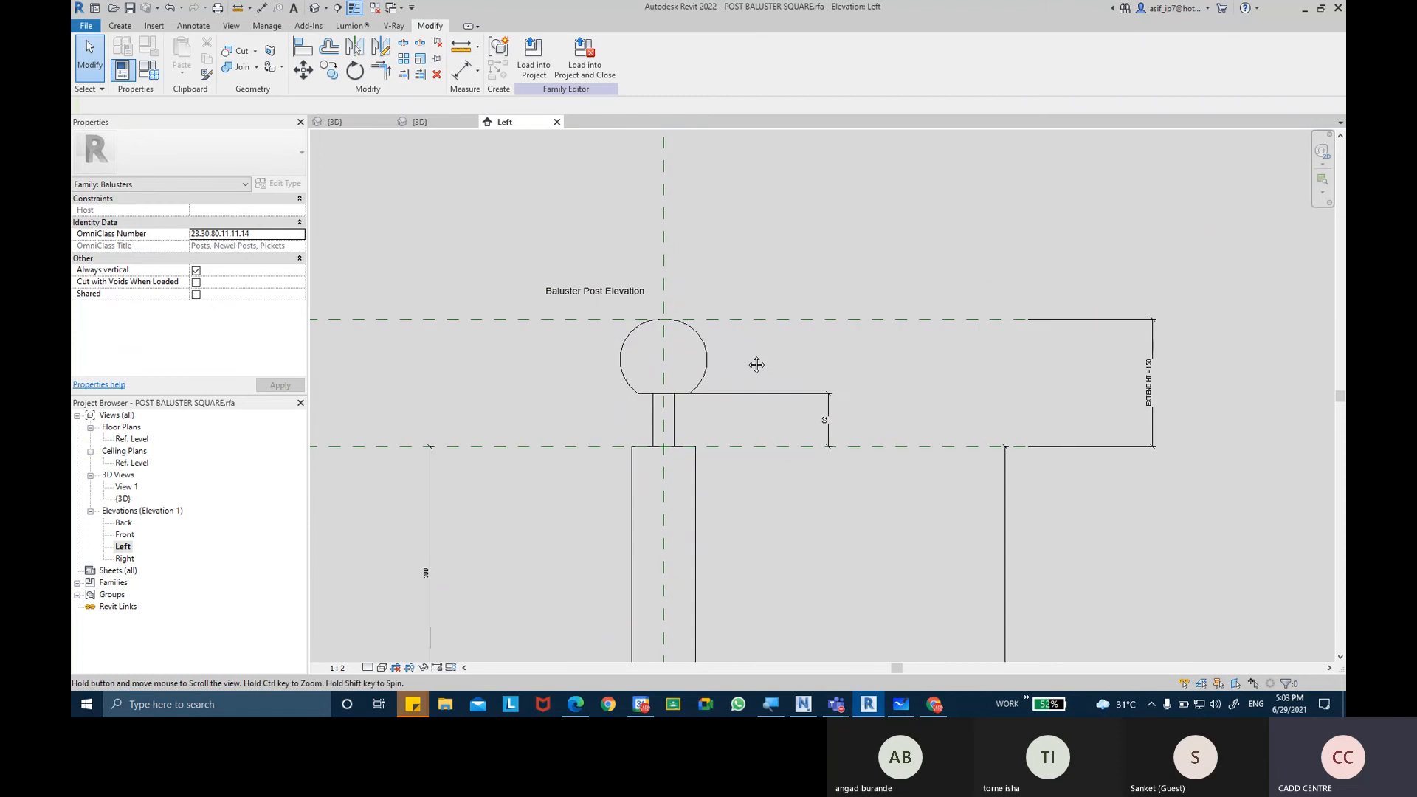
# Shorten the neck extrusion under the ball to about 32 mm tall, removing the conflicting constraint.
pyautogui.click(678, 424)
pyautogui.scroll(1, 670, 410)
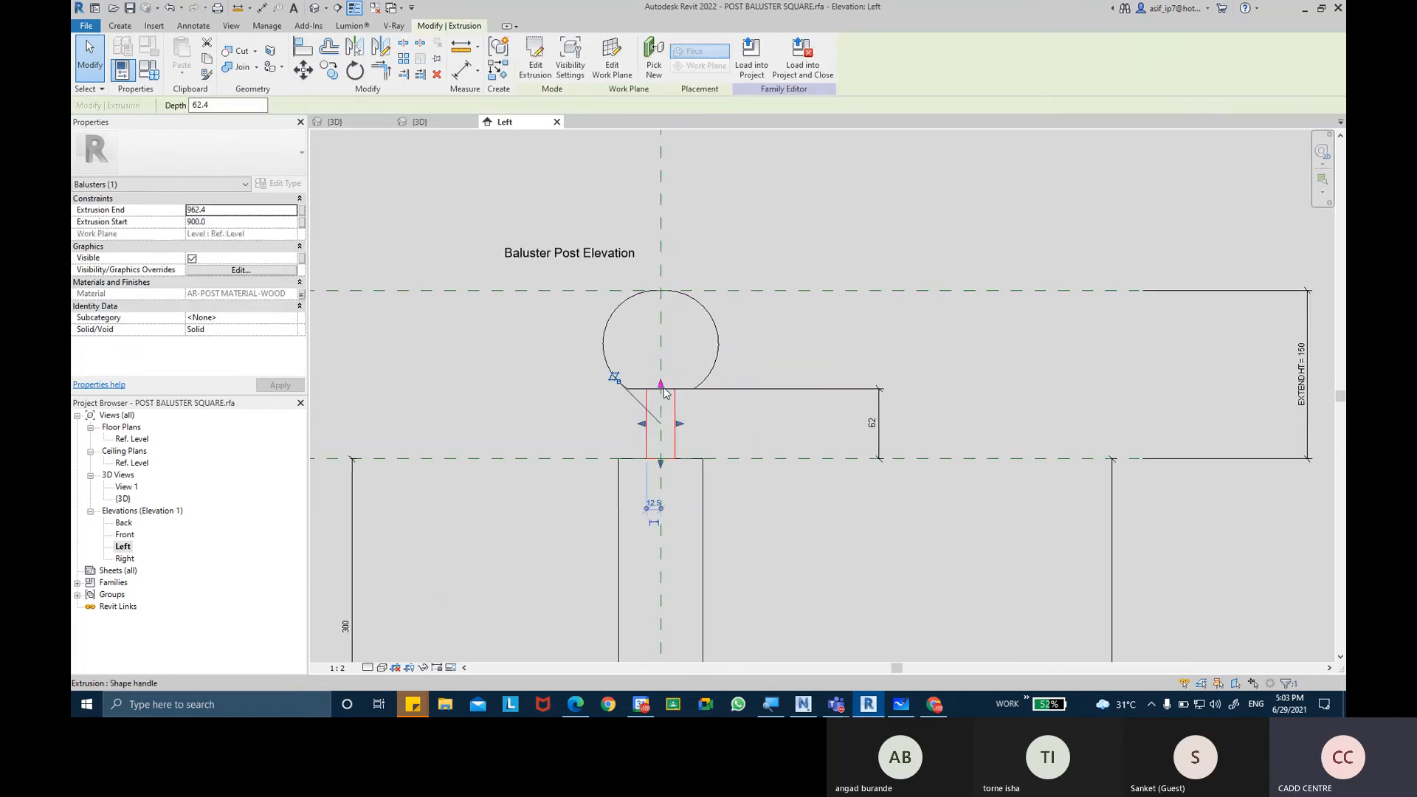
pyautogui.moveTo(661, 423); pyautogui.dragTo(661, 424)
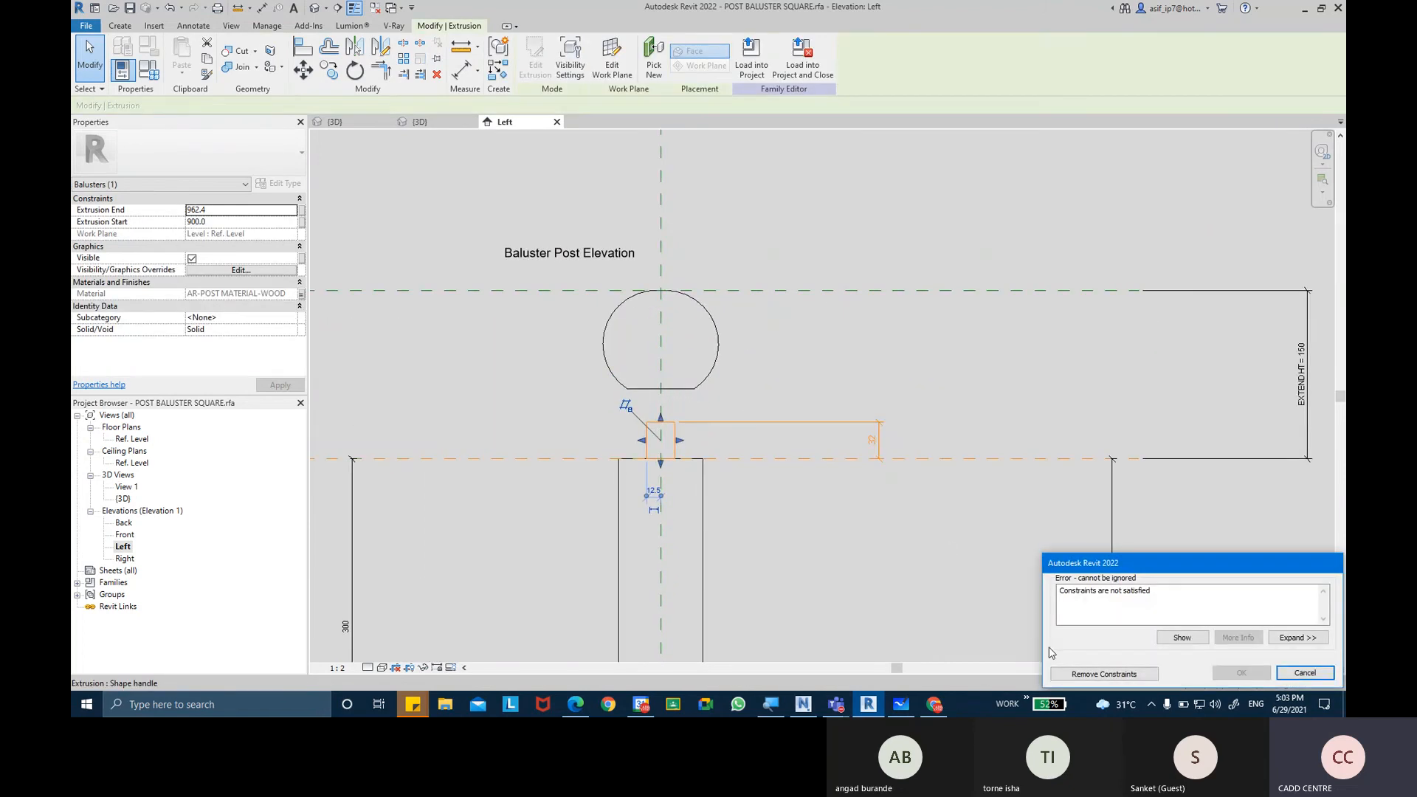
pyautogui.click(1061, 672)
# Stretch the revolved ball cap's flat base down to meet the neck's top edge in the Left elevation.
pyautogui.click(692, 396)
pyautogui.scroll(1, 692, 397)
pyautogui.click(682, 386)
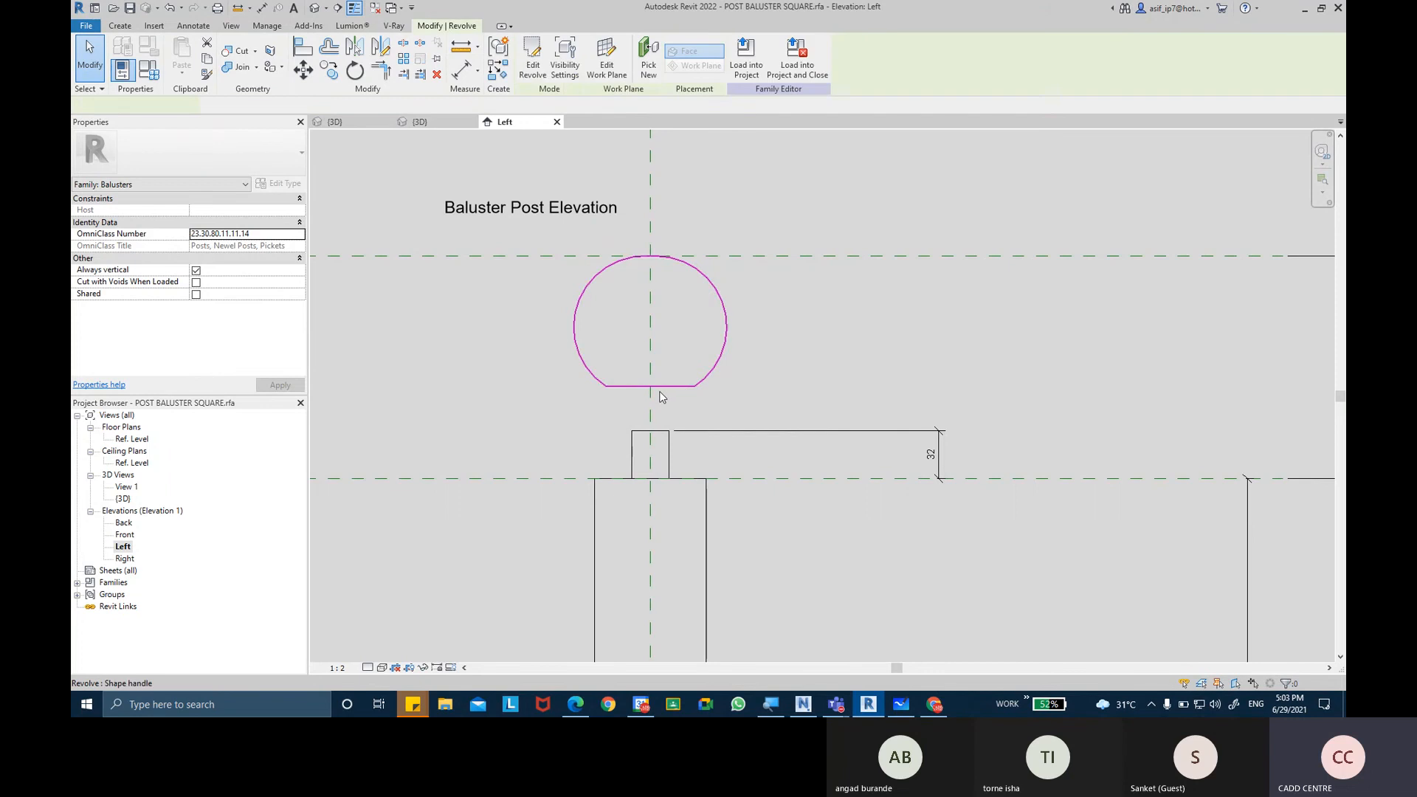
pyautogui.click(649, 387)
pyautogui.moveTo(650, 388); pyautogui.dragTo(651, 431)
pyautogui.click(784, 380)
pyautogui.scroll(-2, 804, 374)
pyautogui.moveTo(808, 374); pyautogui.dragTo(778, 377, button='middle')
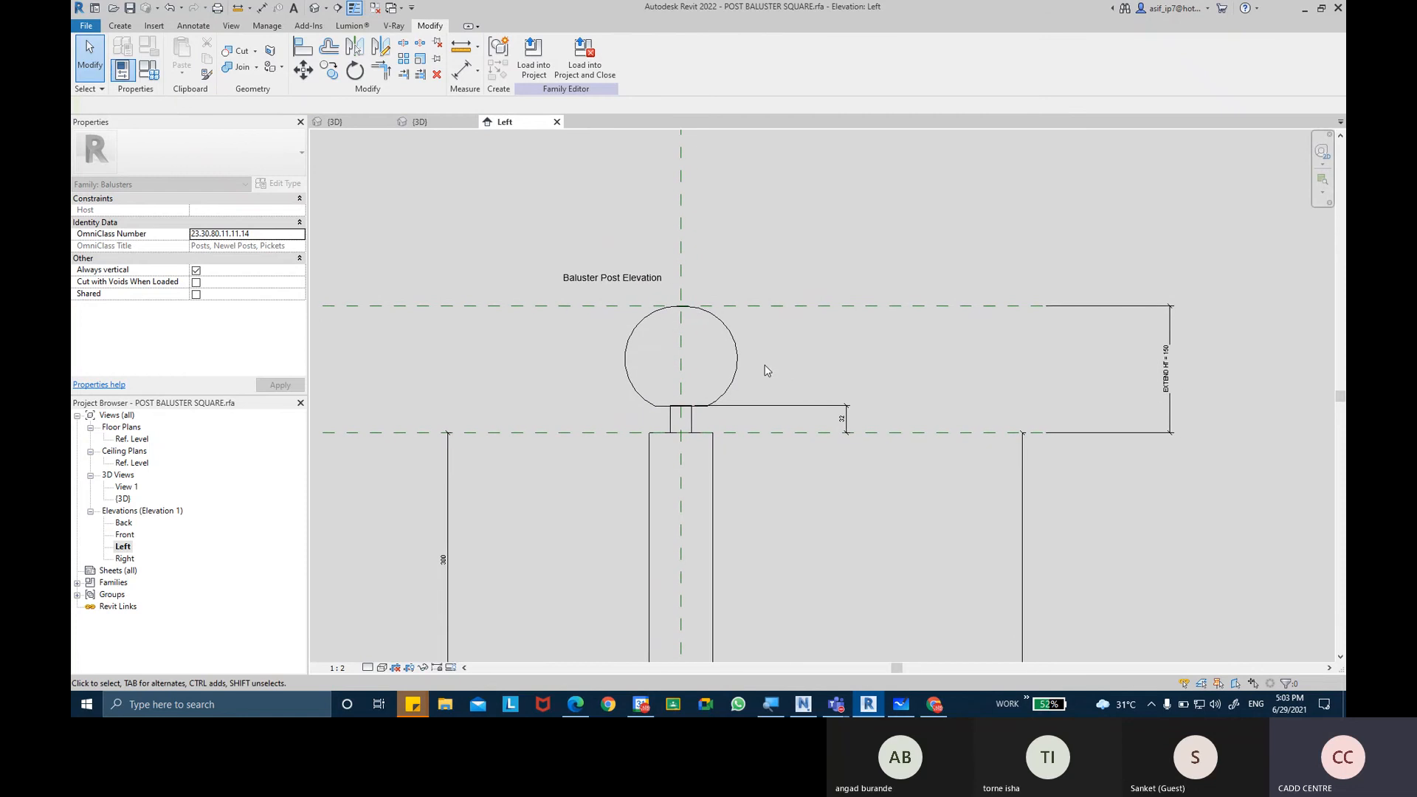
# Assign AR-POST MATERIAL-WOOD as the material of the revolved ball cap in the family's 3D view.
pyautogui.scroll(1, 762, 367)
pyautogui.click(314, 8)
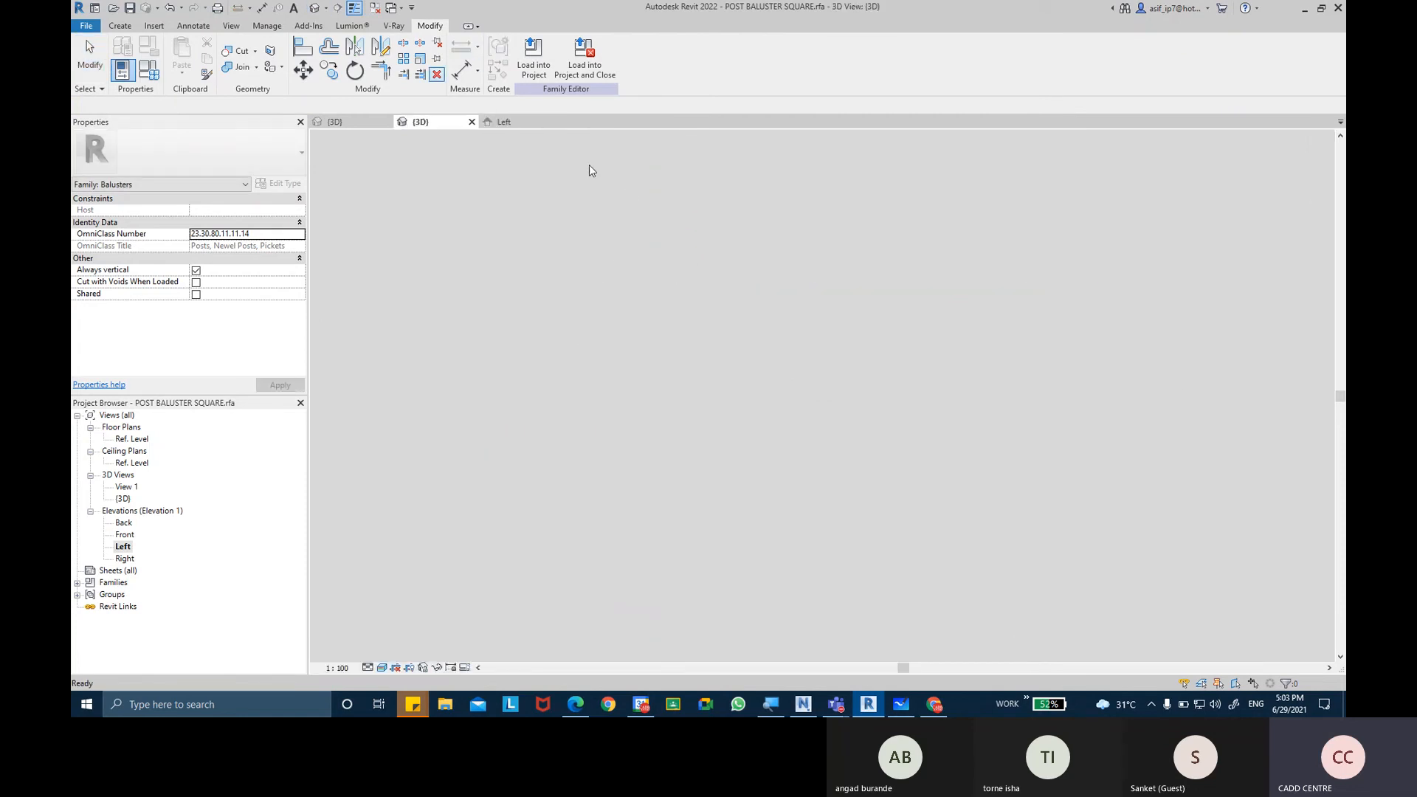
pyautogui.keyDown('shift'); pyautogui.moveTo(746, 291); pyautogui.dragTo(707, 333, button='middle'); pyautogui.keyUp('shift')
pyautogui.scroll(4, 704, 232)
pyautogui.click(687, 285)
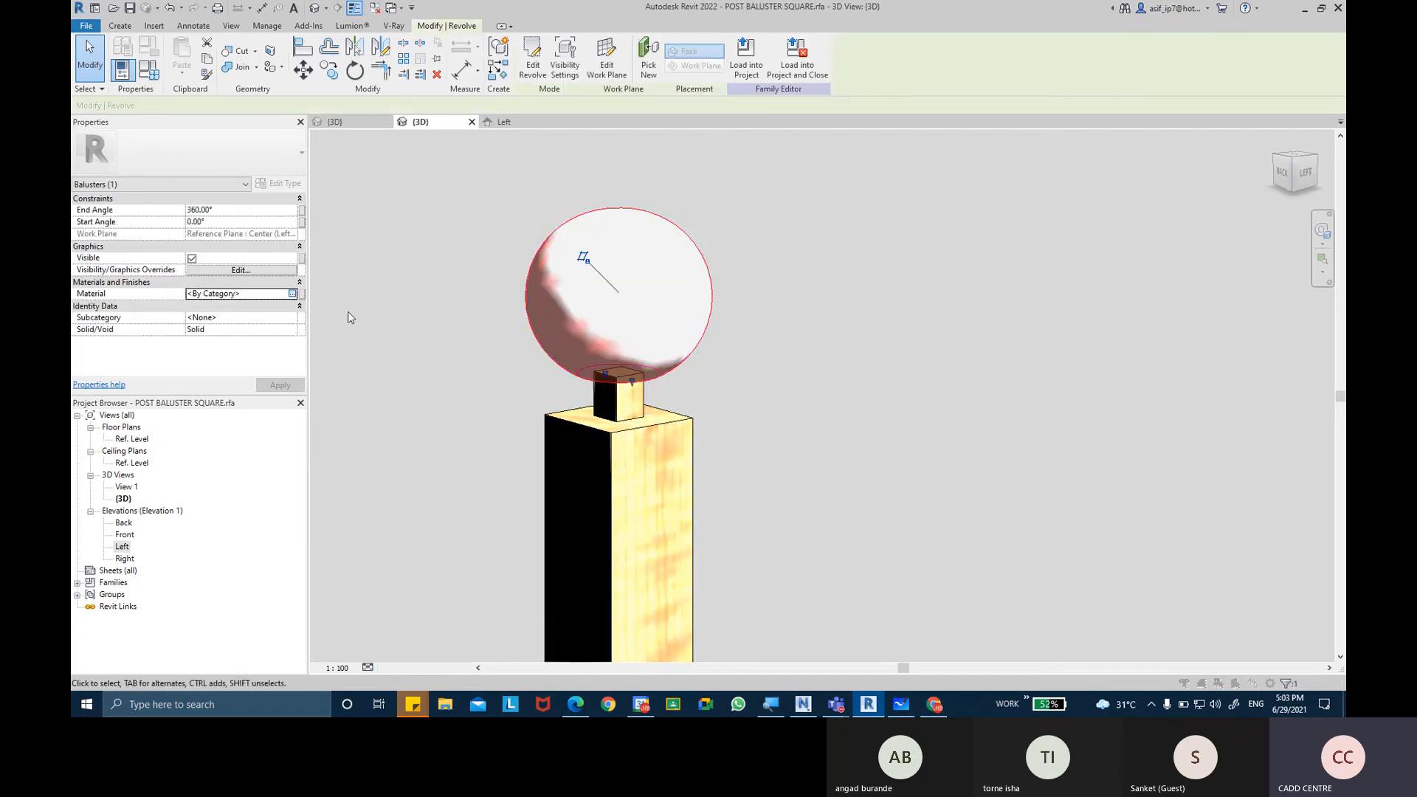
pyautogui.click(292, 293)
pyautogui.doubleClick(450, 193)
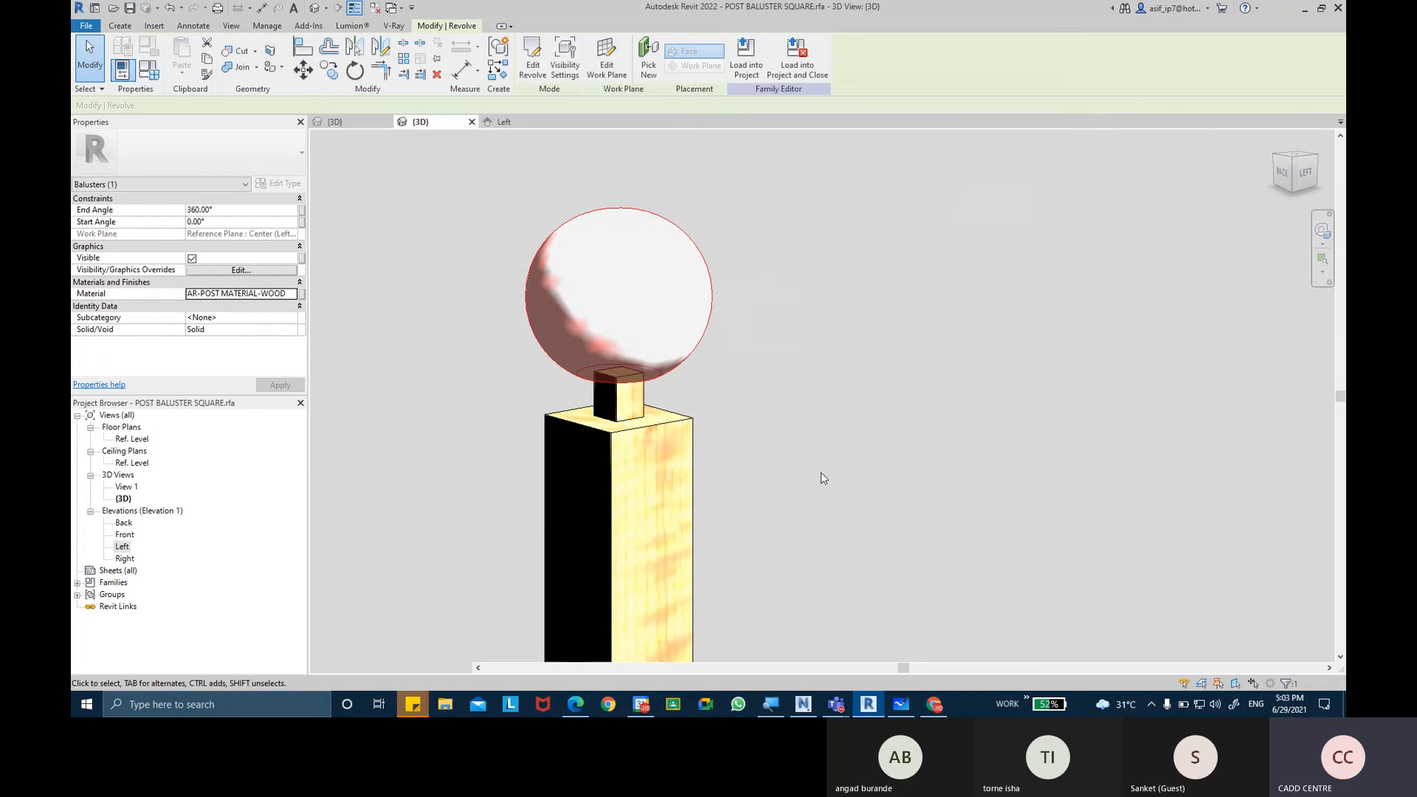
pyautogui.click(794, 366)
pyautogui.keyDown('shift'); pyautogui.moveTo(790, 354); pyautogui.dragTo(584, 328, button='middle'); pyautogui.keyUp('shift')
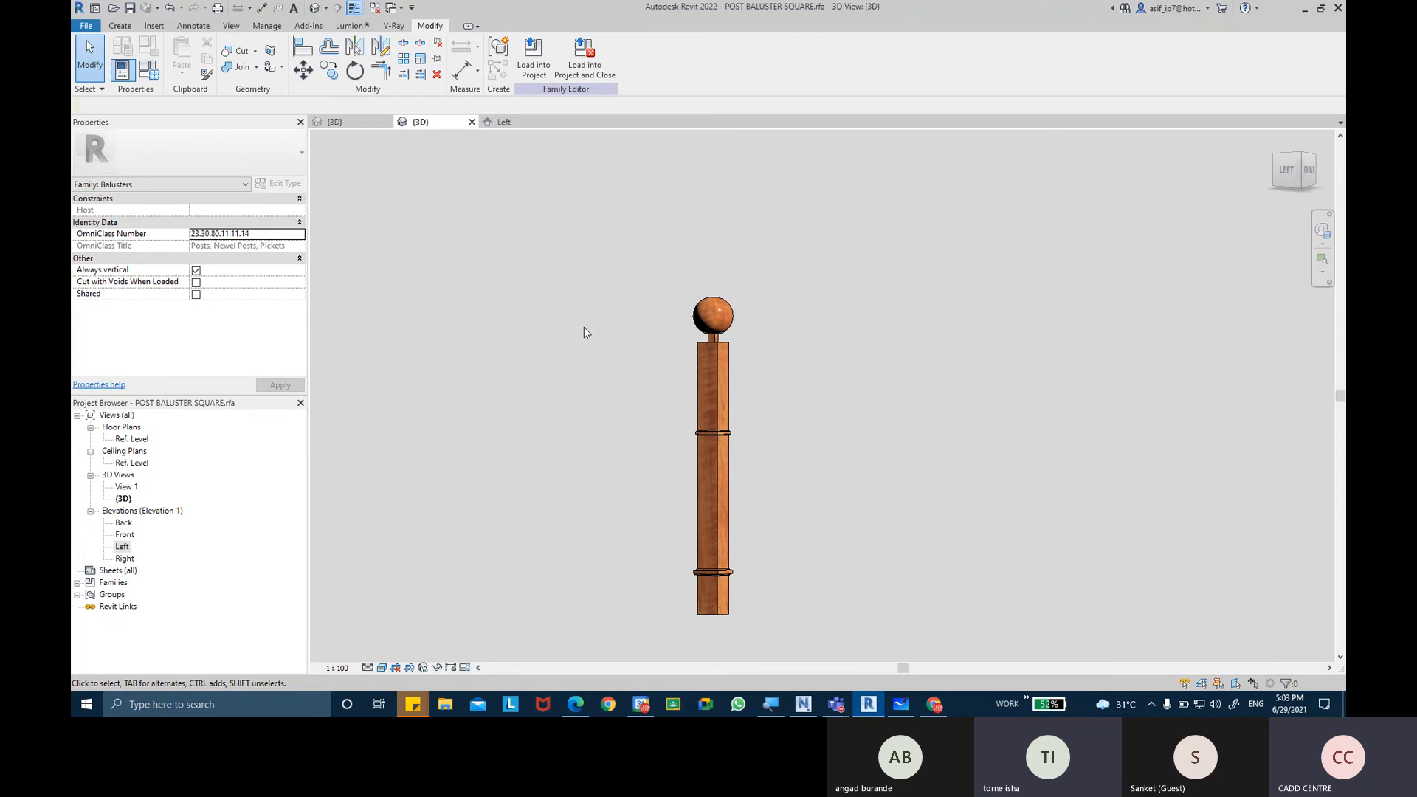
# Load the updated POST BALUSTER SQUARE family into Project1, overwriting the existing version, and view the railing's posts.
pyautogui.click(534, 59)
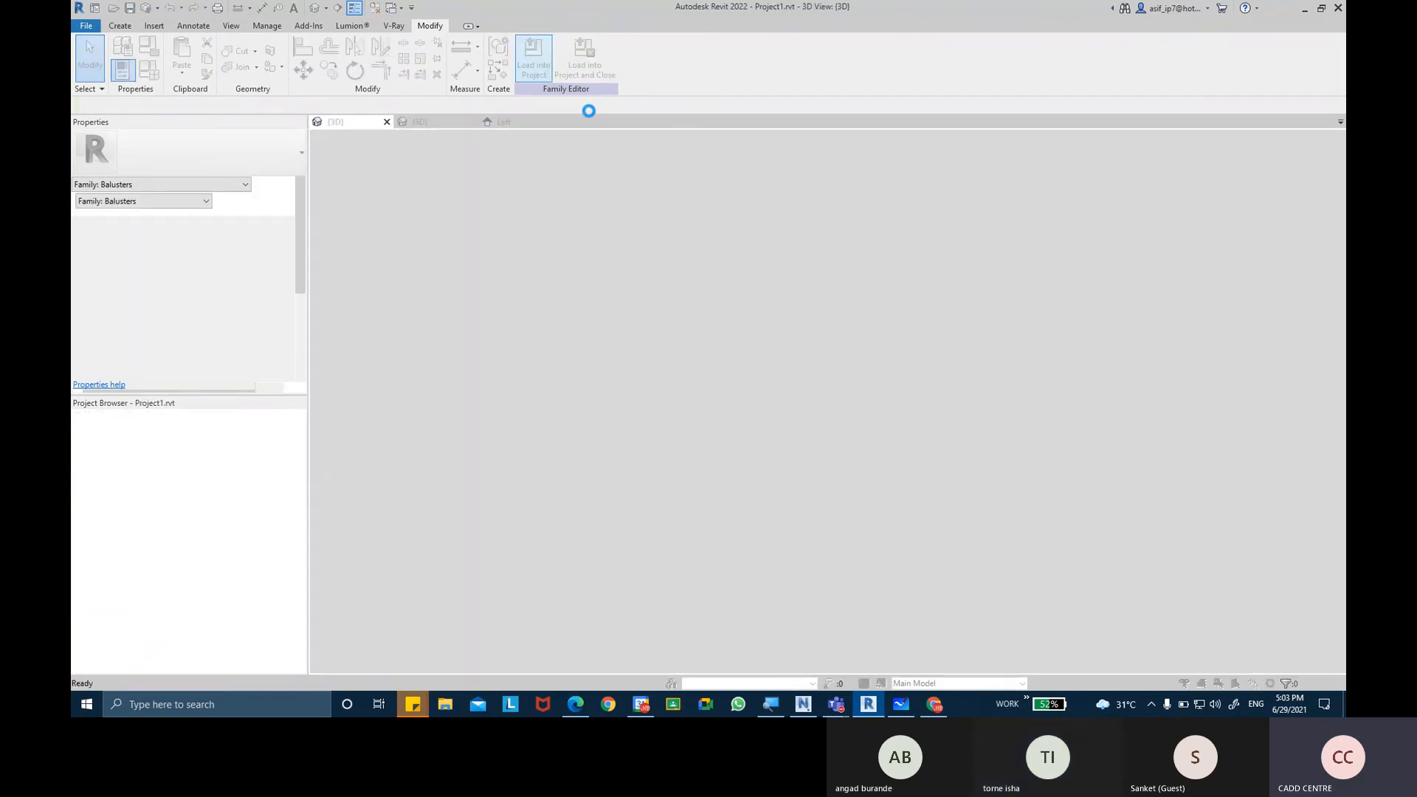
pyautogui.click(687, 352)
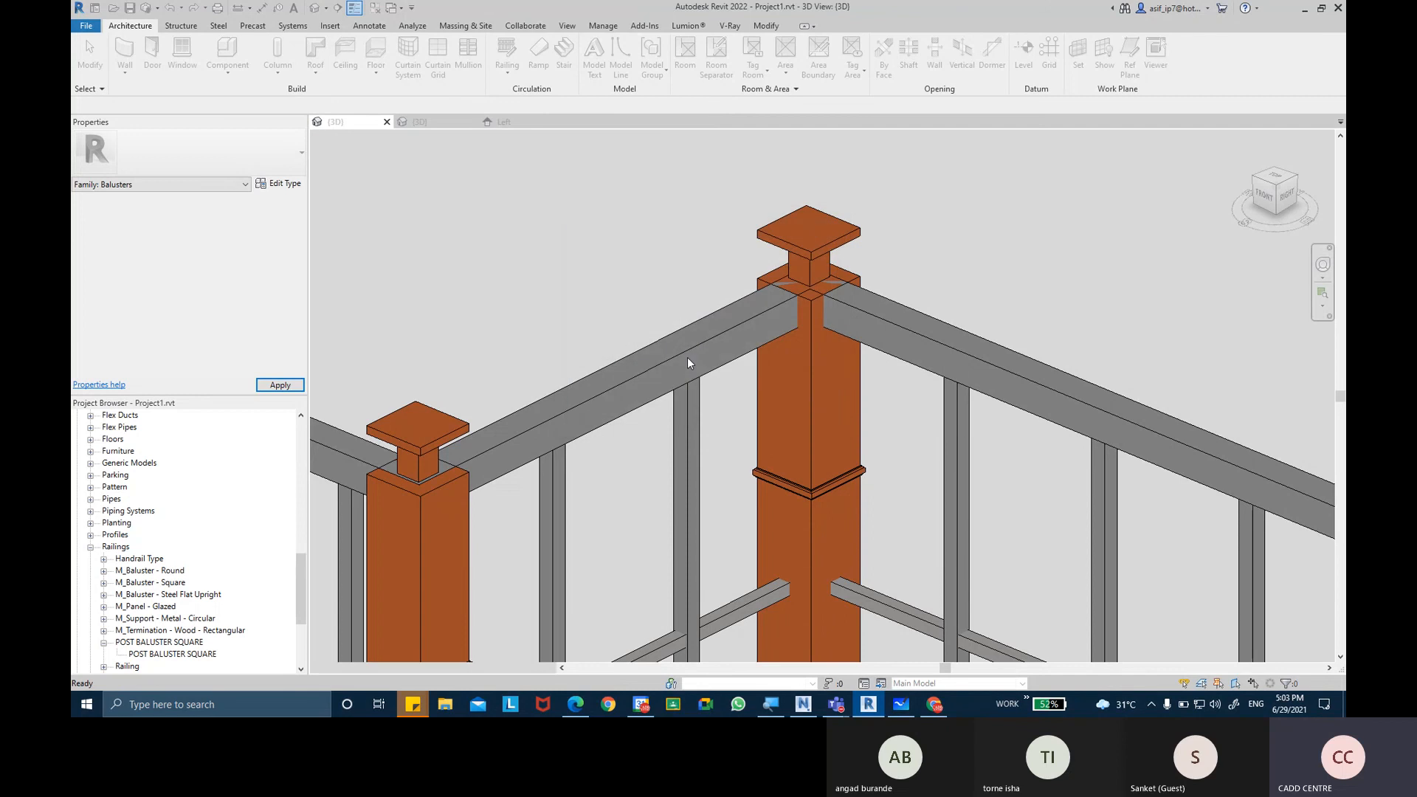
pyautogui.scroll(-3, 622, 326)
pyautogui.moveTo(628, 321); pyautogui.dragTo(1009, 273, button='middle')
pyautogui.scroll(-2, 780, 242)
pyautogui.moveTo(636, 200); pyautogui.dragTo(646, 249, button='middle')
pyautogui.scroll(2, 537, 225)
# Set EXTEND HT to 150 in the project's POST BALUSTER SQUARE type properties and accept the change.
pyautogui.click(541, 283)
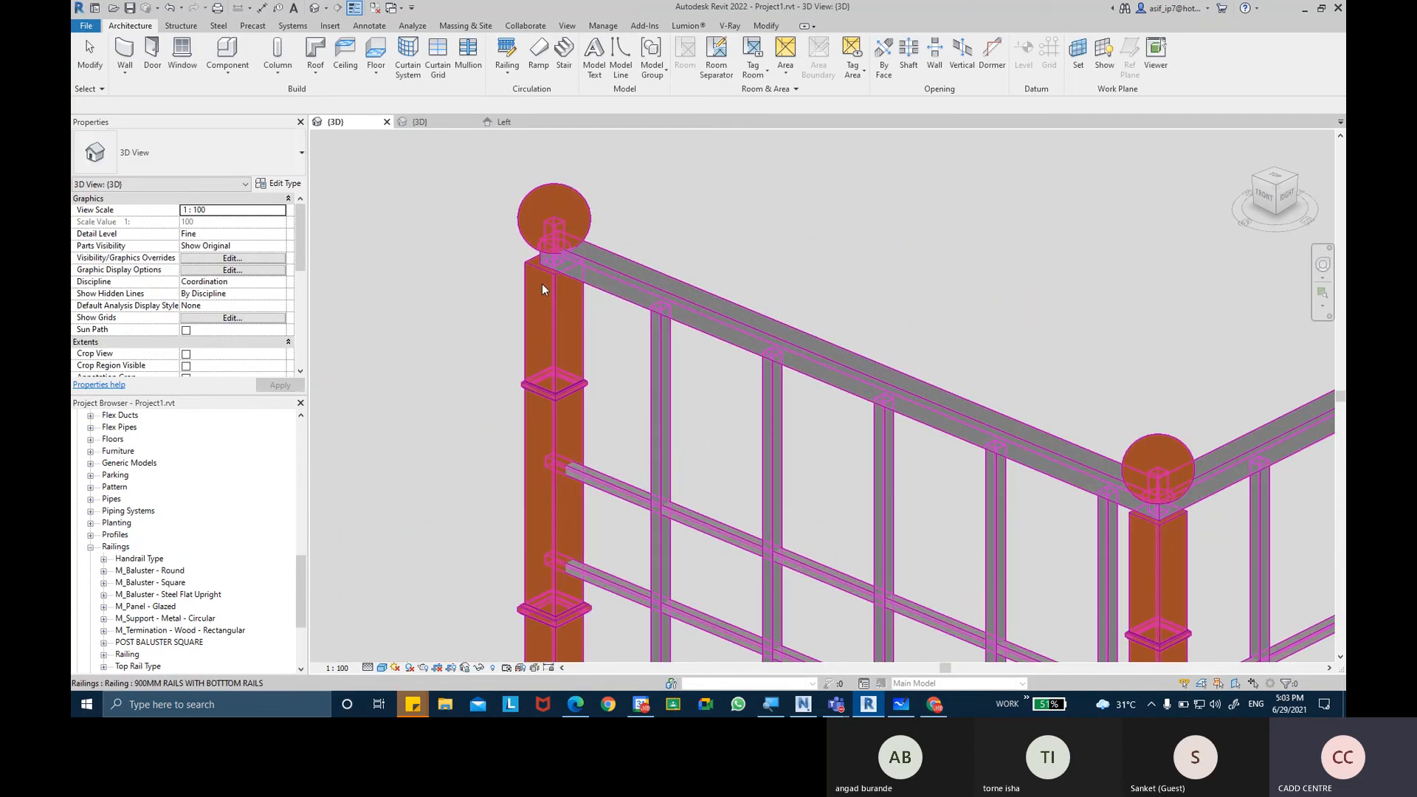
pyautogui.scroll(-2, 158, 625)
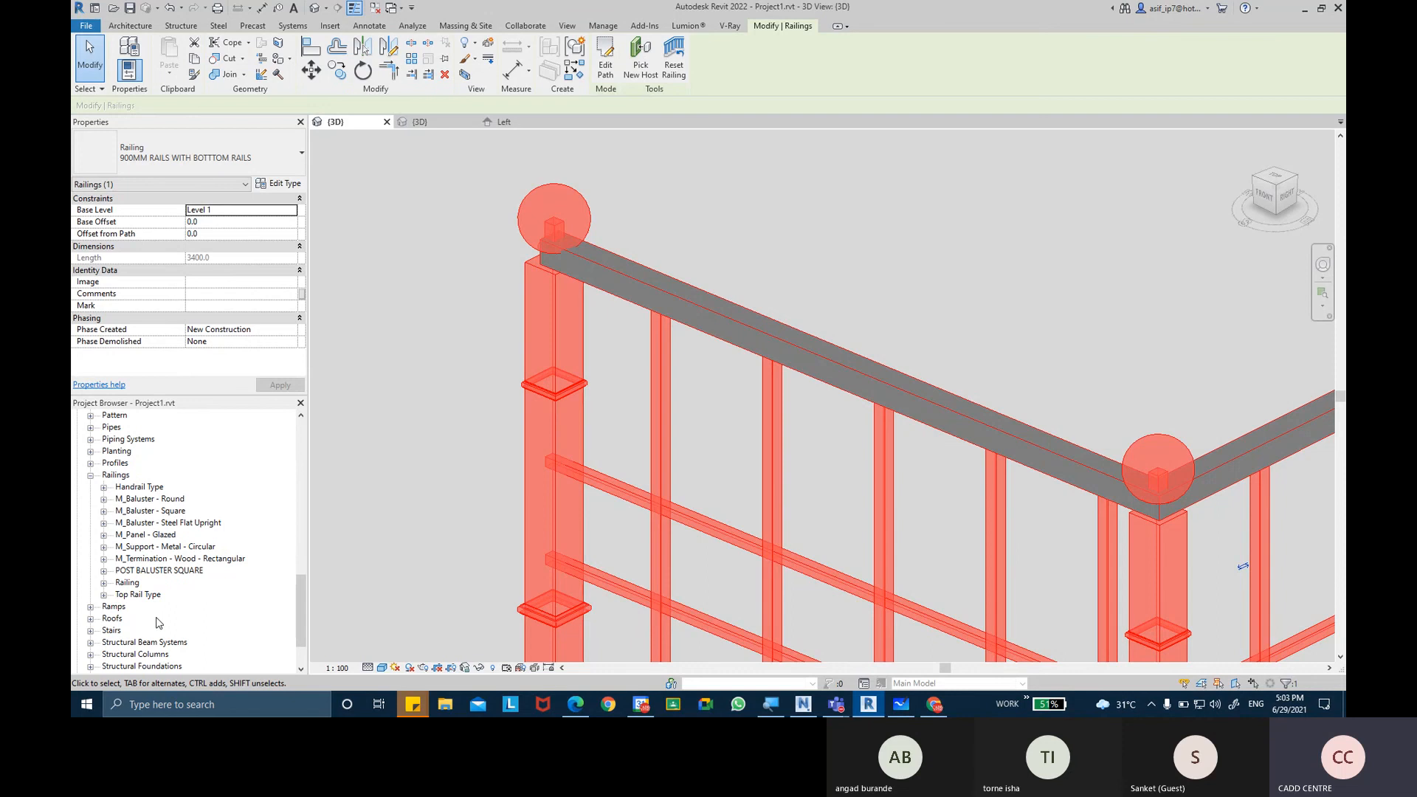
pyautogui.click(104, 570)
pyautogui.doubleClick(162, 583)
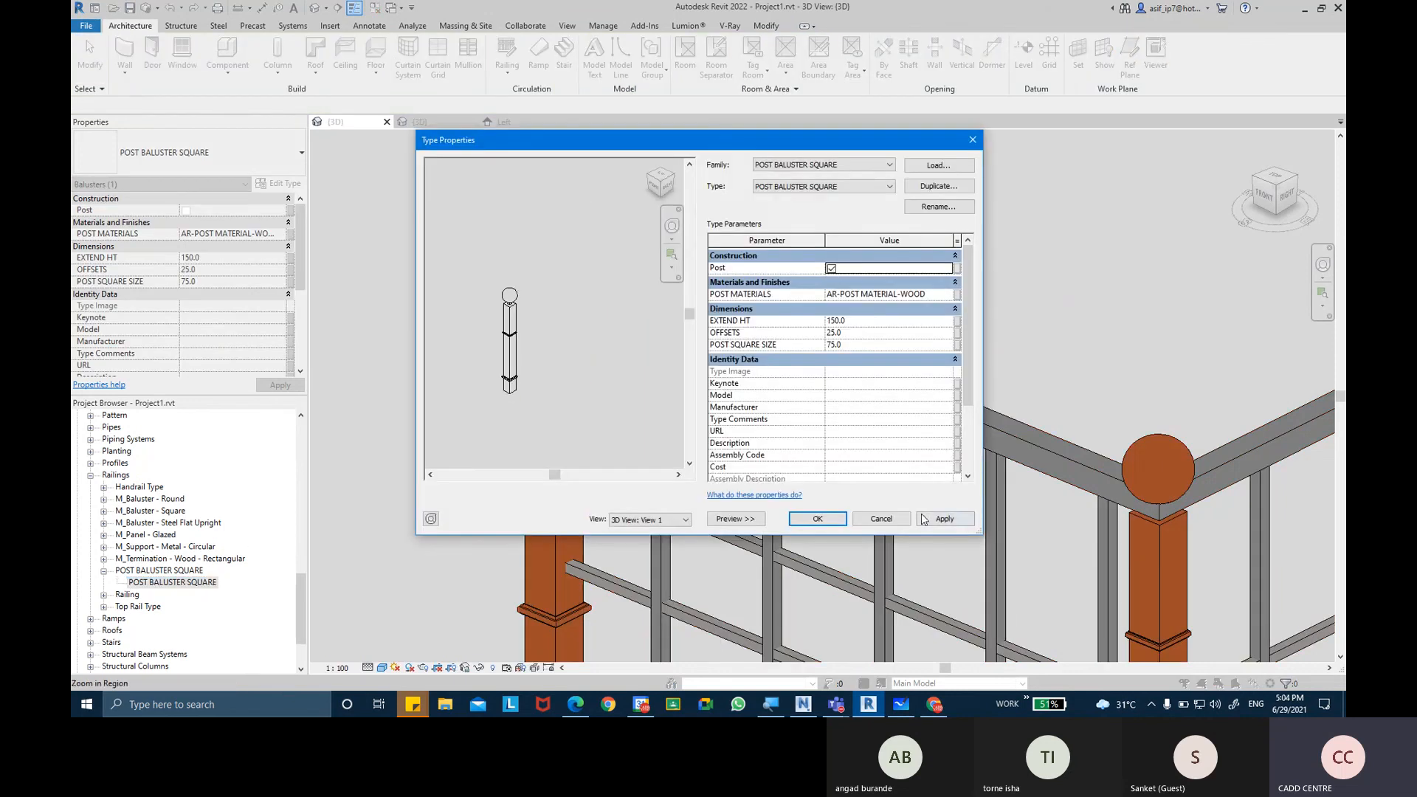
pyautogui.click(817, 519)
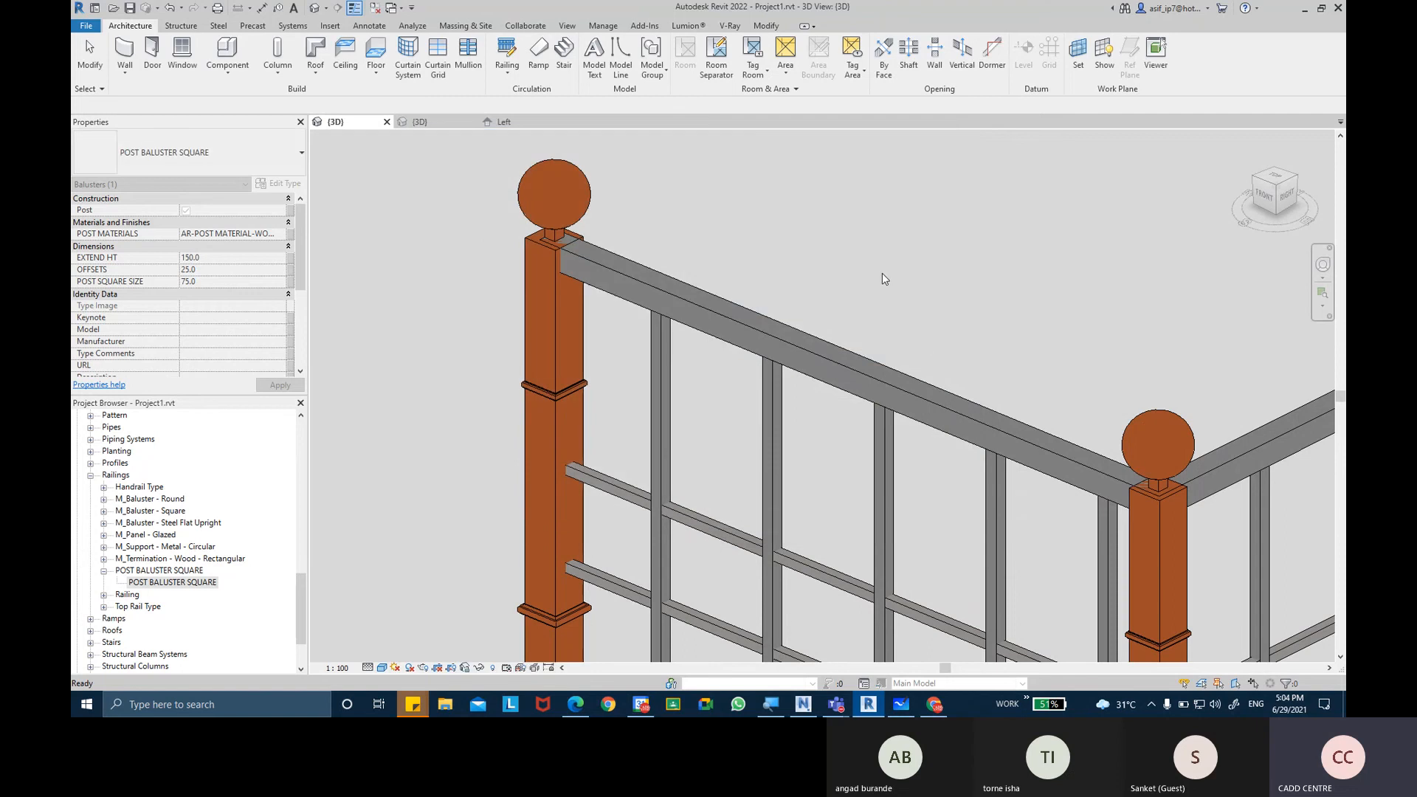
# Switch the project's 3D view to the Realistic visual style so the railing shows its material textures.
pyautogui.scroll(-3, 853, 321)
pyautogui.moveTo(887, 289); pyautogui.dragTo(871, 286, button='middle')
pyautogui.moveTo(775, 326); pyautogui.dragTo(670, 289, button='middle')
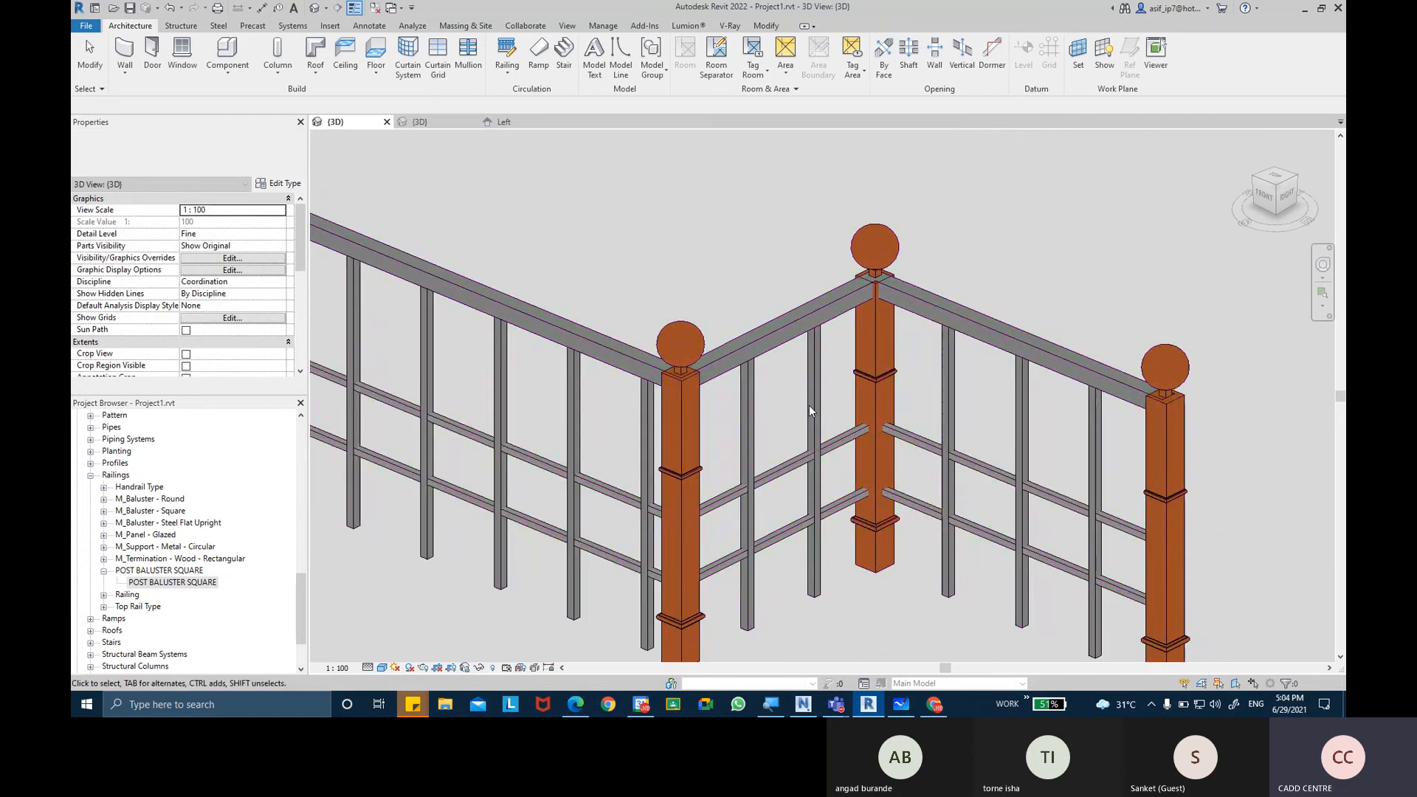
pyautogui.click(383, 668)
pyautogui.click(404, 654)
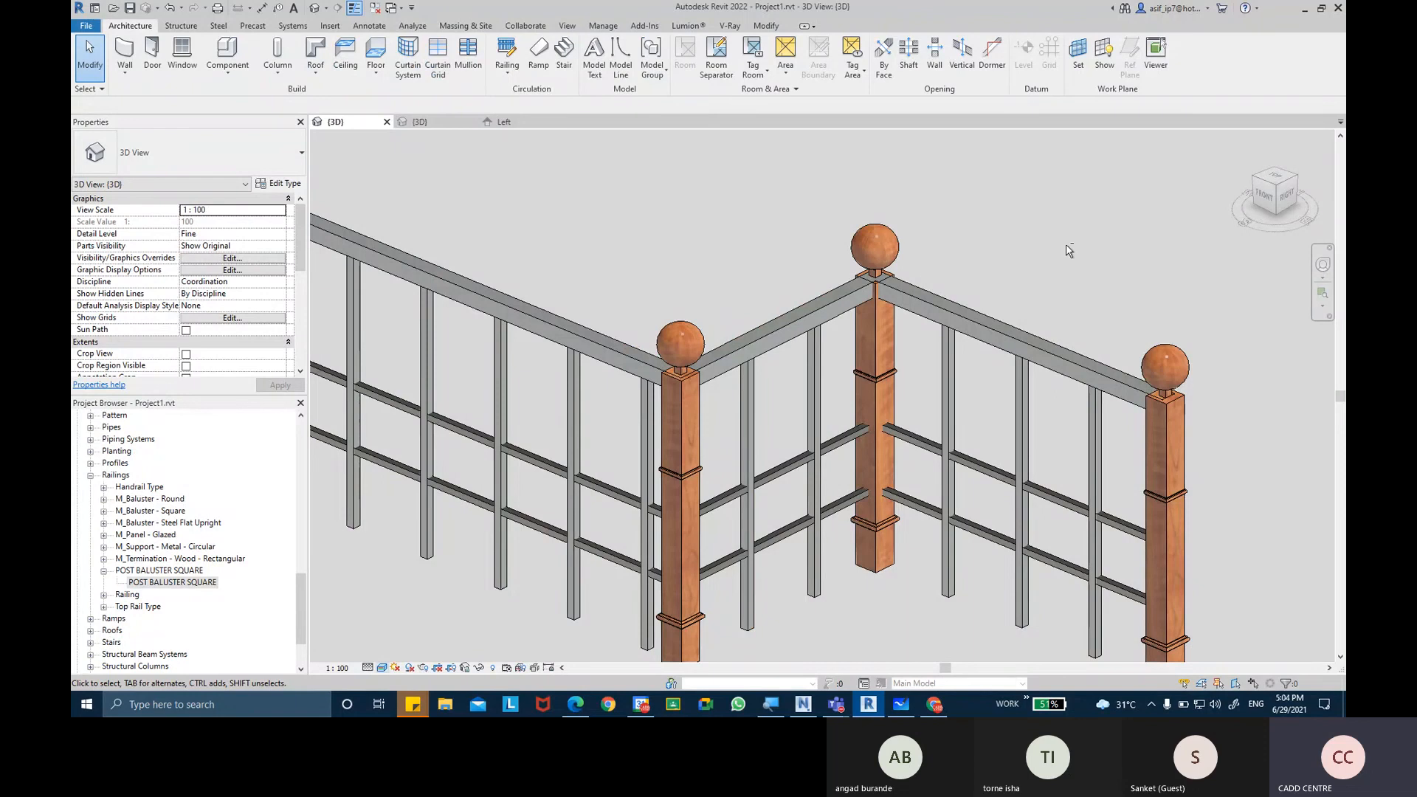
# Examine the railing with its ball-capped wooden posts from different angles and distances.
pyautogui.moveTo(1101, 216)
pyautogui.keyDown('shift'); pyautogui.mouseDown(button='middle')
pyautogui.moveTo(984, 202)
pyautogui.moveTo(1086, 202)
pyautogui.mouseUp(button='middle'); pyautogui.keyUp('shift')
pyautogui.moveTo(935, 224); pyautogui.dragTo(1100, 241, button='middle')
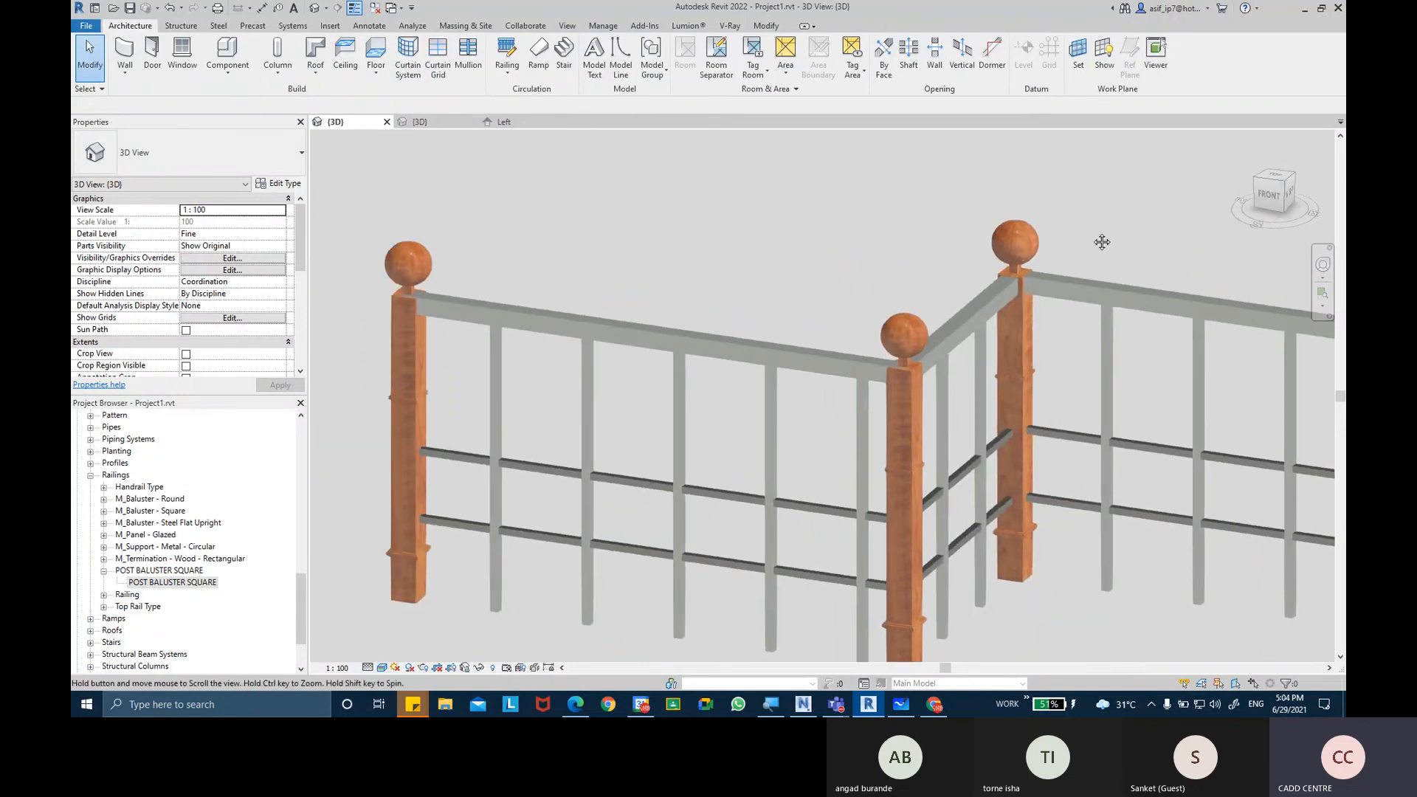
pyautogui.scroll(-1, 1100, 241)
pyautogui.keyDown('shift'); pyautogui.moveTo(993, 269); pyautogui.dragTo(911, 318, button='middle'); pyautogui.keyUp('shift')
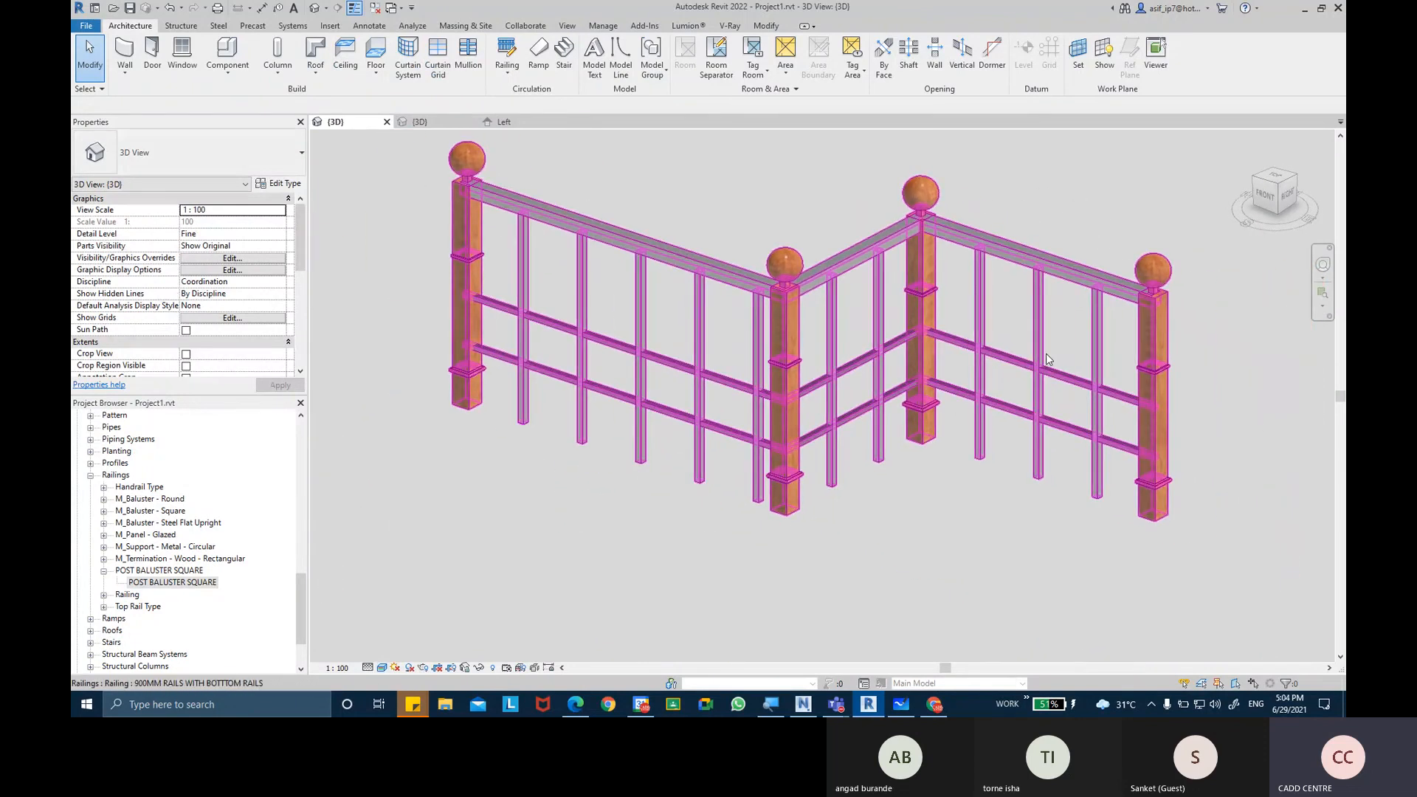
pyautogui.scroll(1, 1044, 354)
pyautogui.keyDown('shift'); pyautogui.moveTo(1045, 354); pyautogui.dragTo(1035, 360, button='middle'); pyautogui.keyUp('shift')
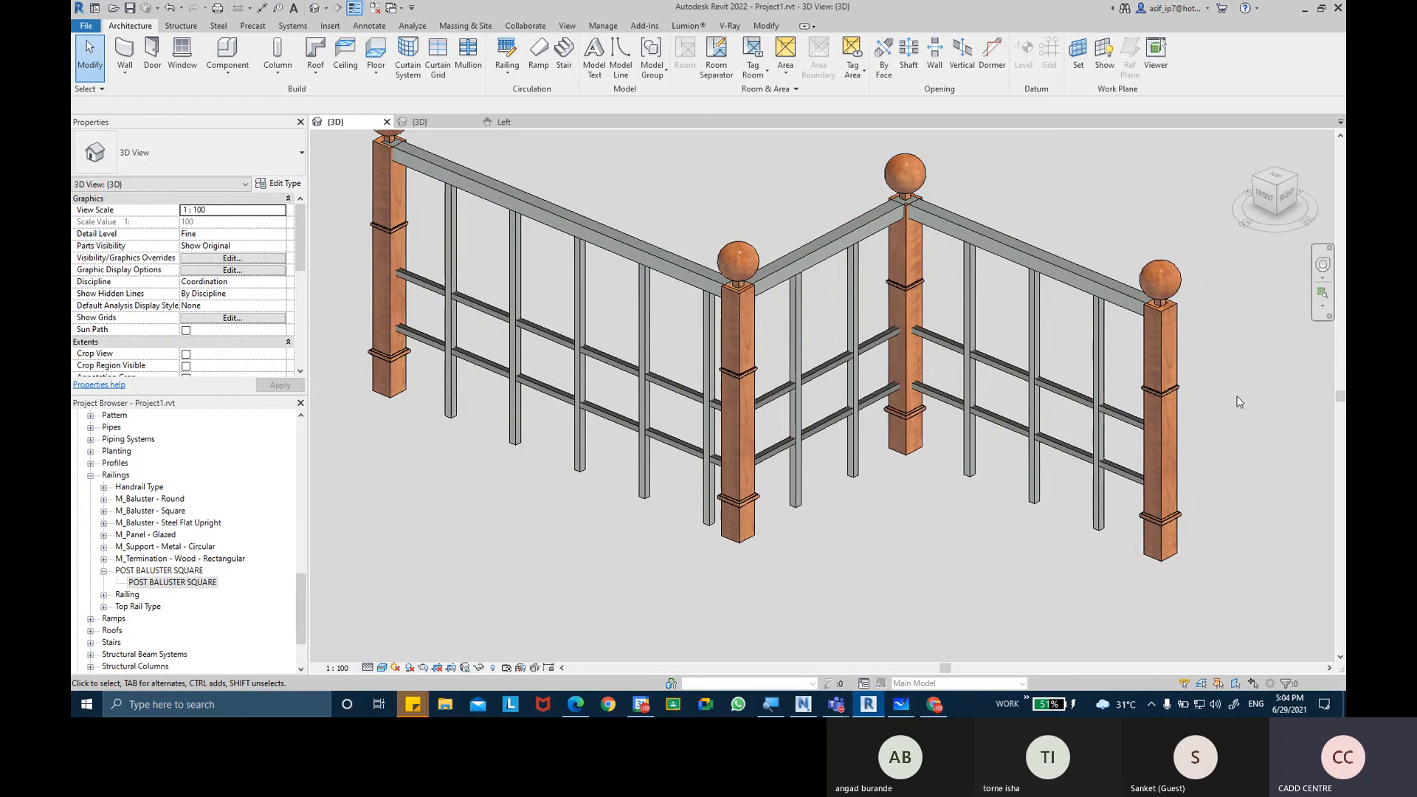
pyautogui.moveTo(1232, 392); pyautogui.dragTo(1216, 403, button='middle')
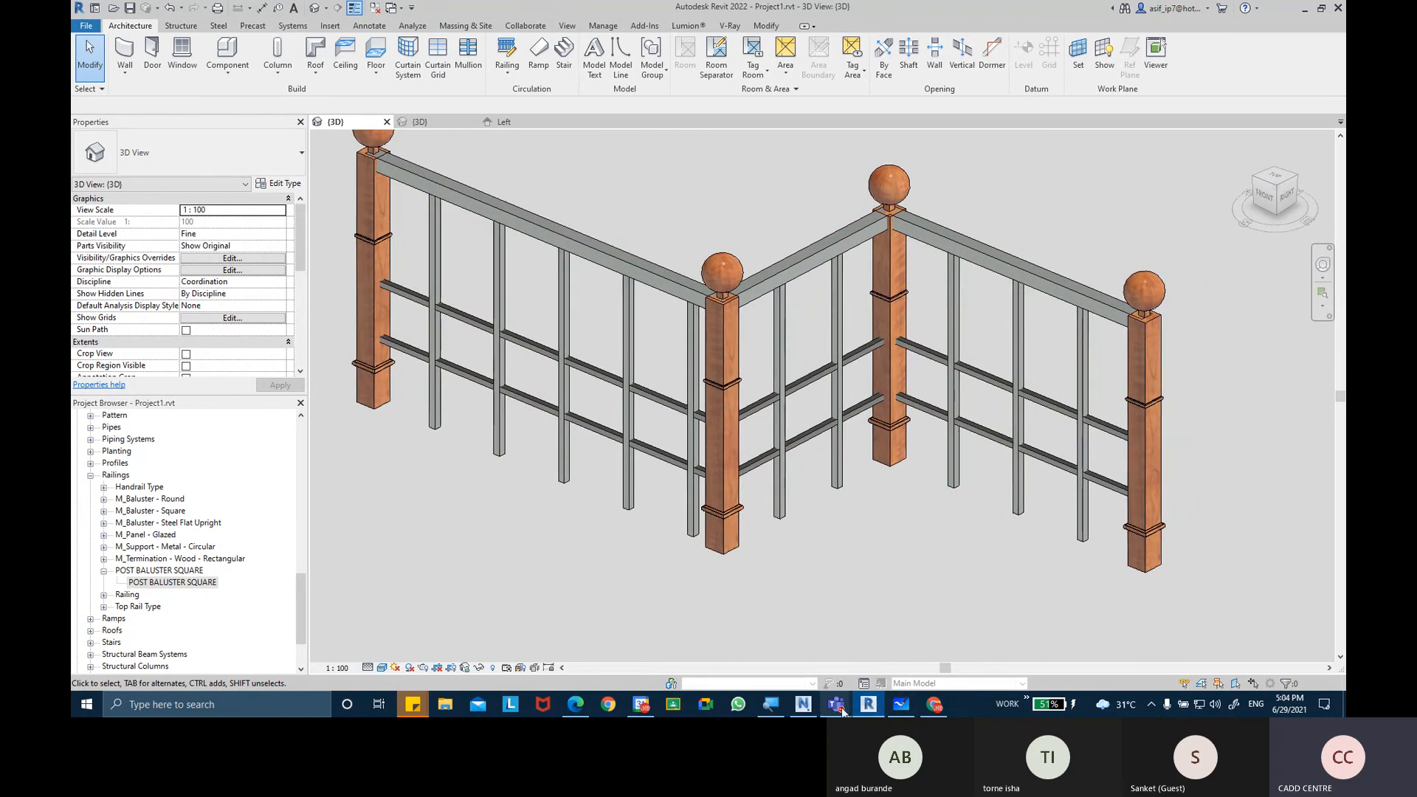
# Switch to the Microsoft Teams meeting and open its additional meeting actions.
pyautogui.moveTo(836, 704)
pyautogui.click(851, 613)
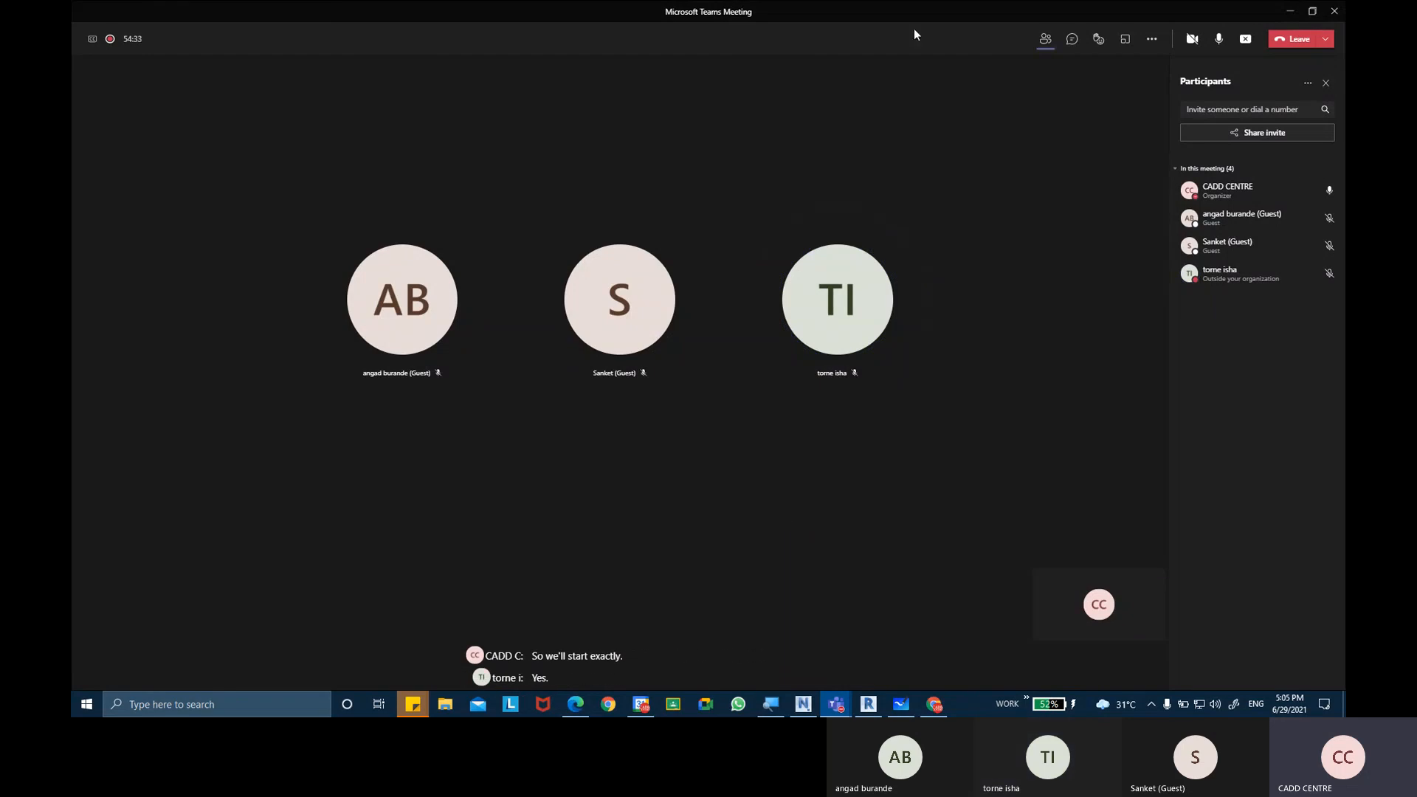
pyautogui.click(1151, 38)
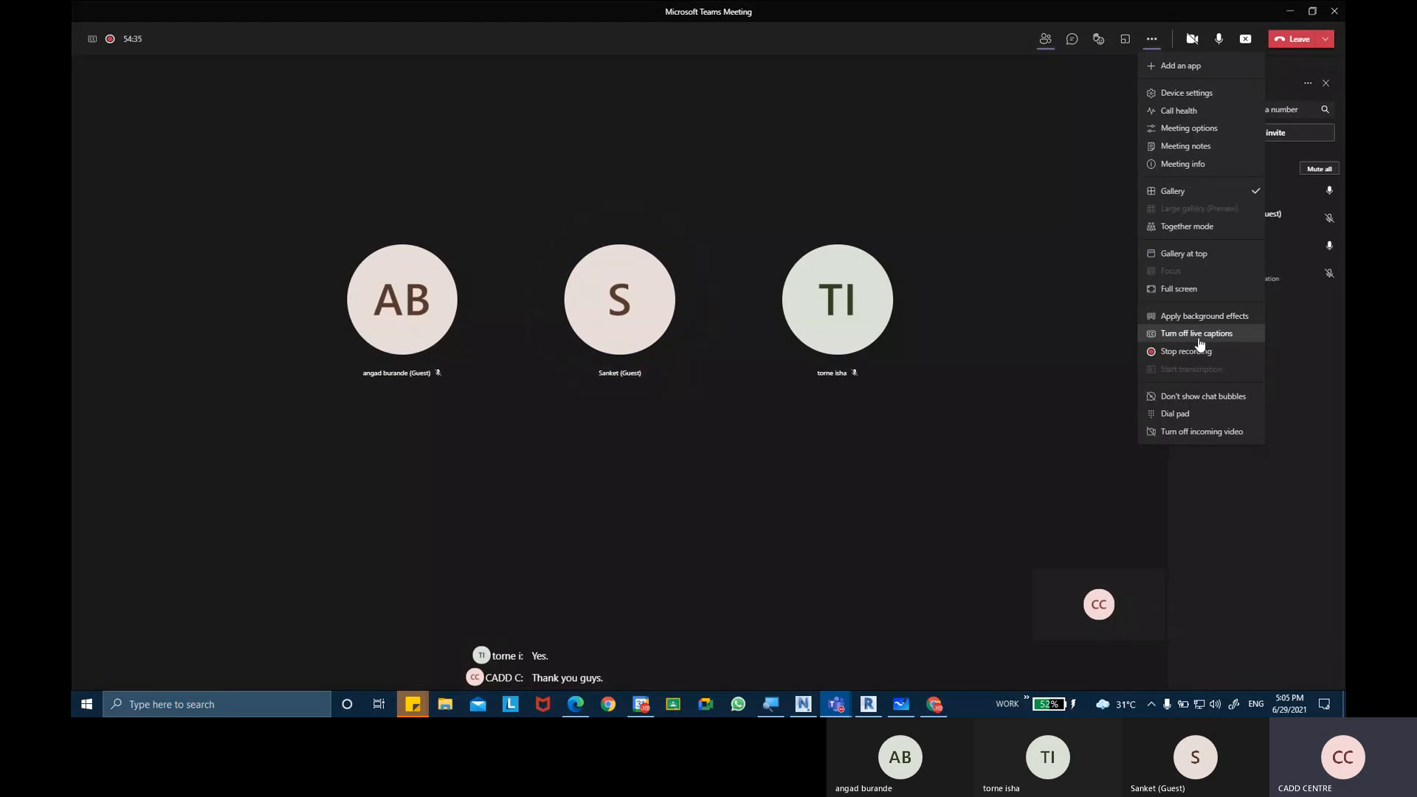